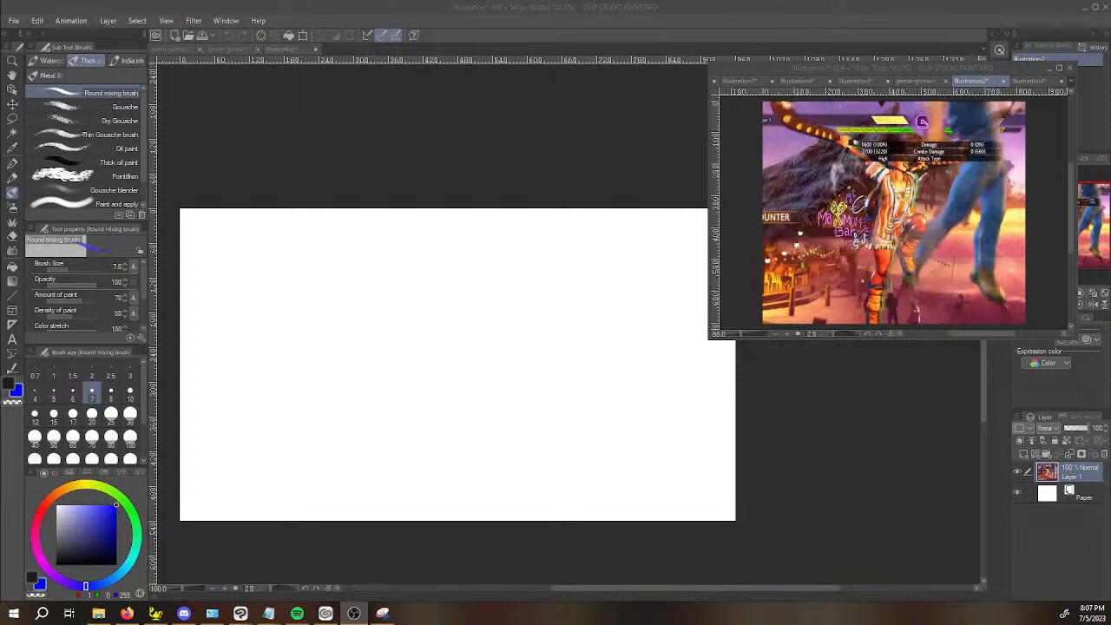
Reposition the floating reference image window so it no longer covers the blank 960 x 540 px canvas.
right_click(460, 22)
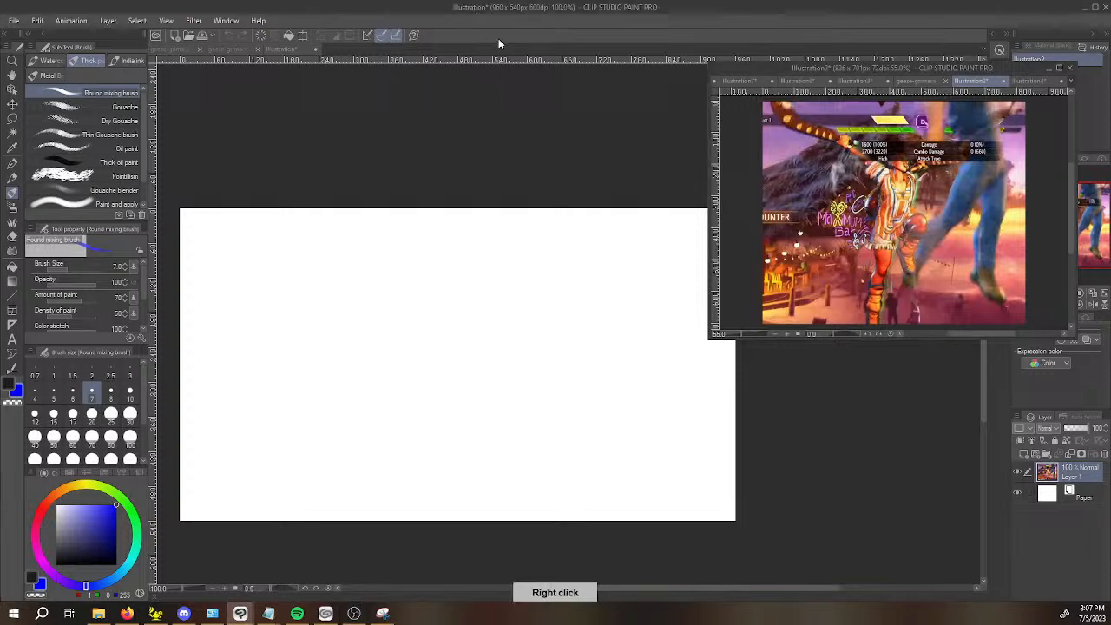
key(space)
drag(505, 124, 495, 92)
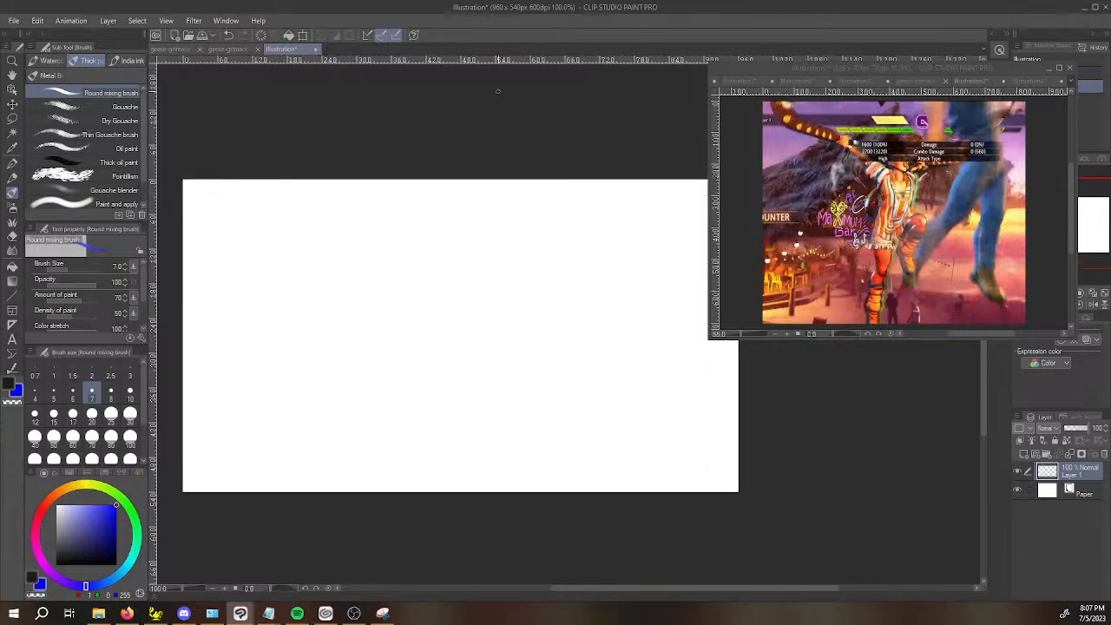
drag(881, 66, 911, 36)
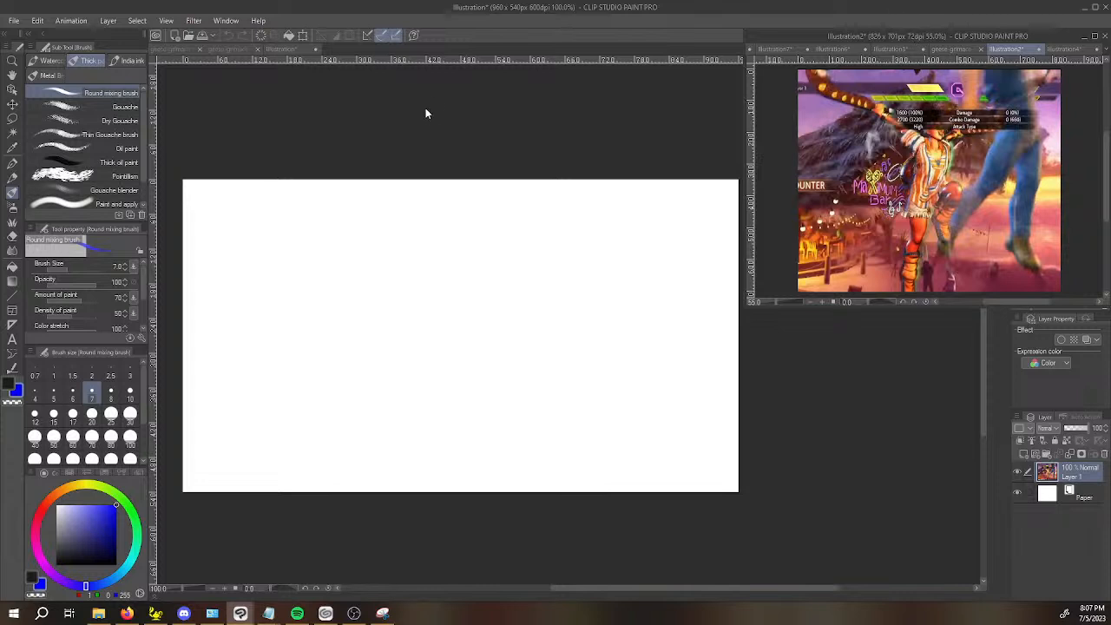
key(space)
click(531, 197)
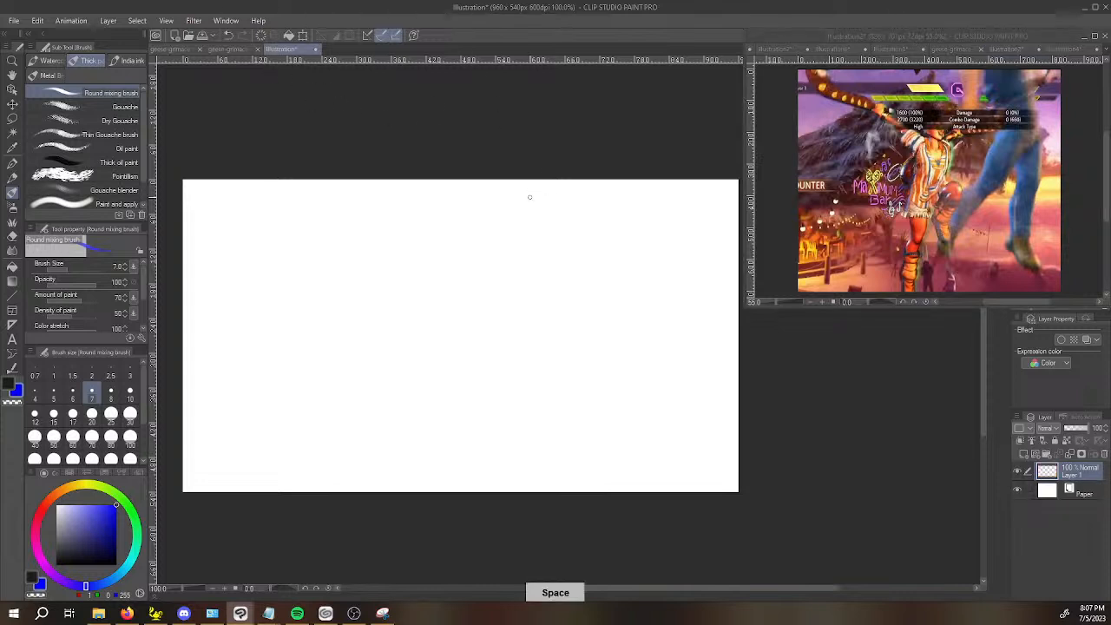
key(b)
key(b)
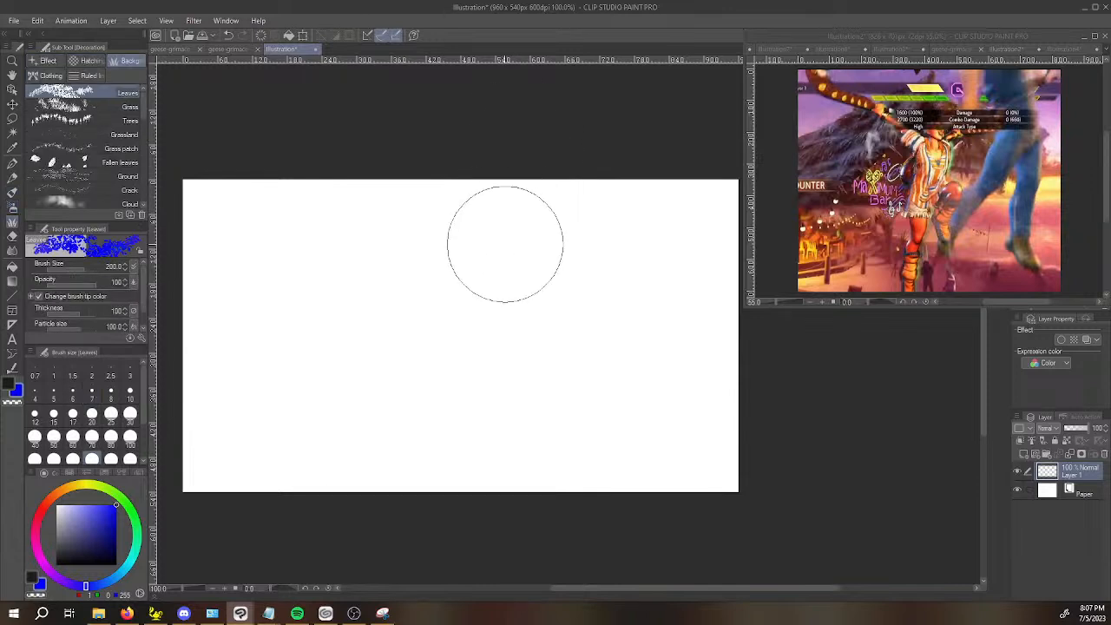
key(b)
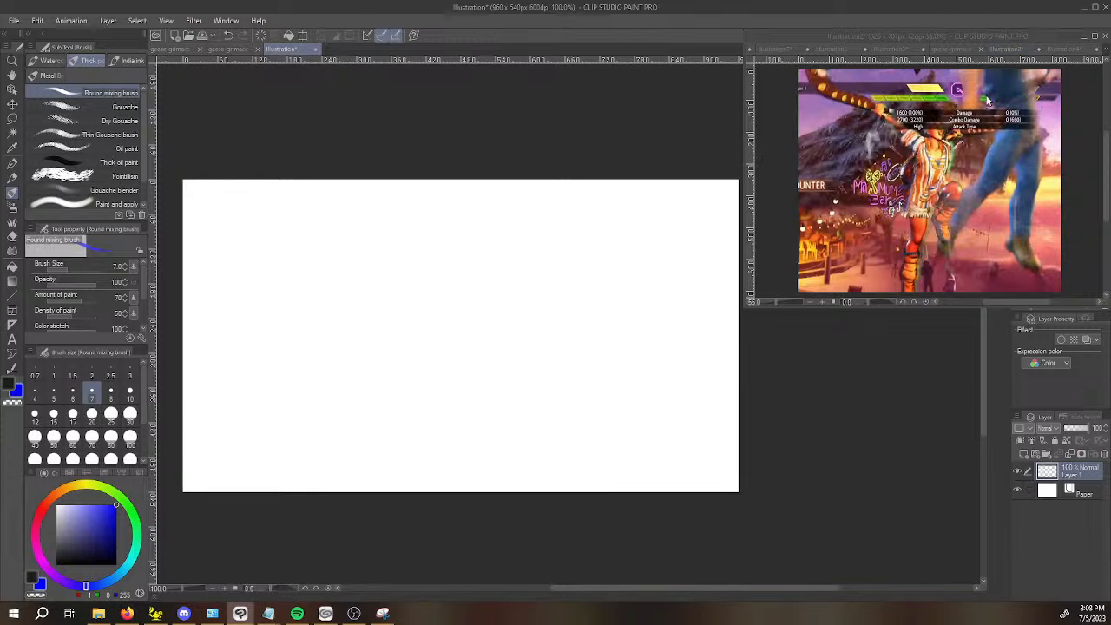
Switch to the Firefox window showing the "SF6 Lily Windclad Thunderbird" video and bring it onto this screen.
key(alt+Tab)
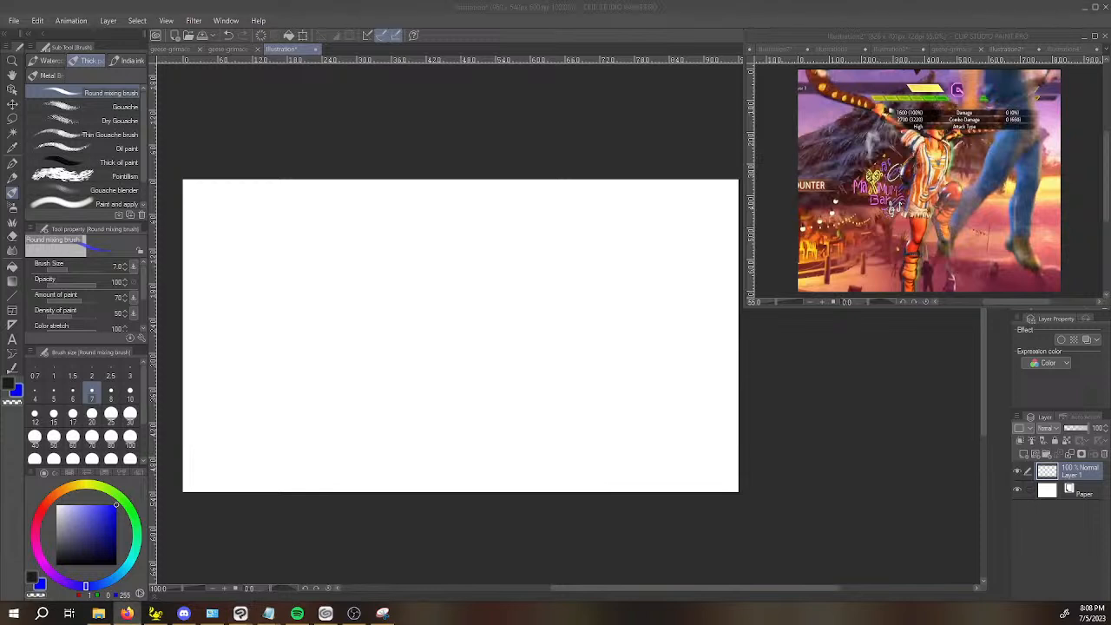
key(alt+Tab)
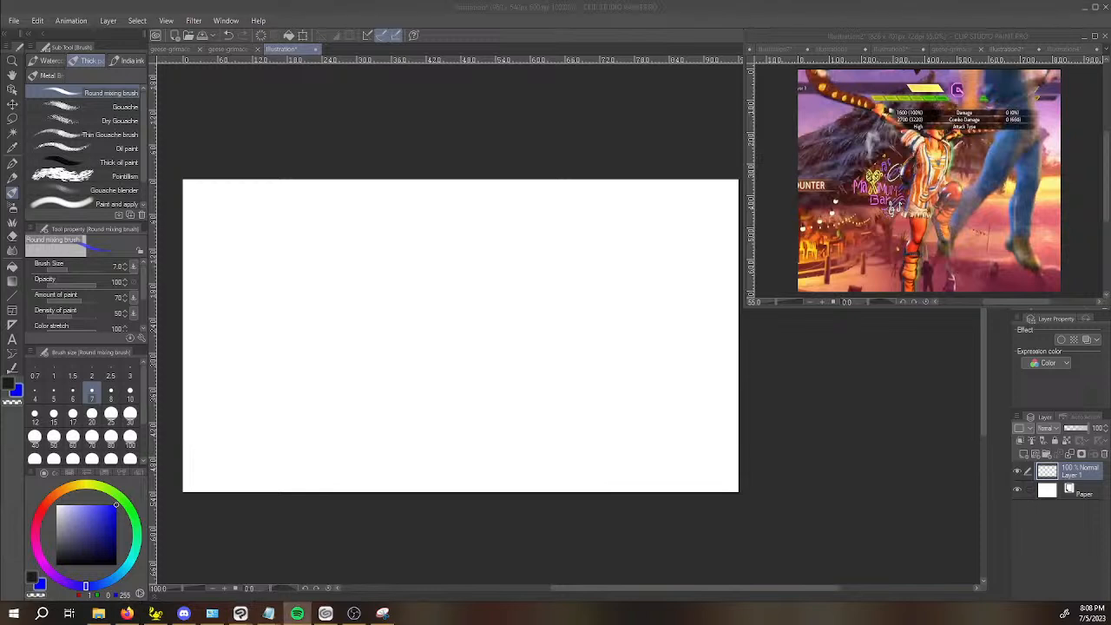
key(alt+Tab)
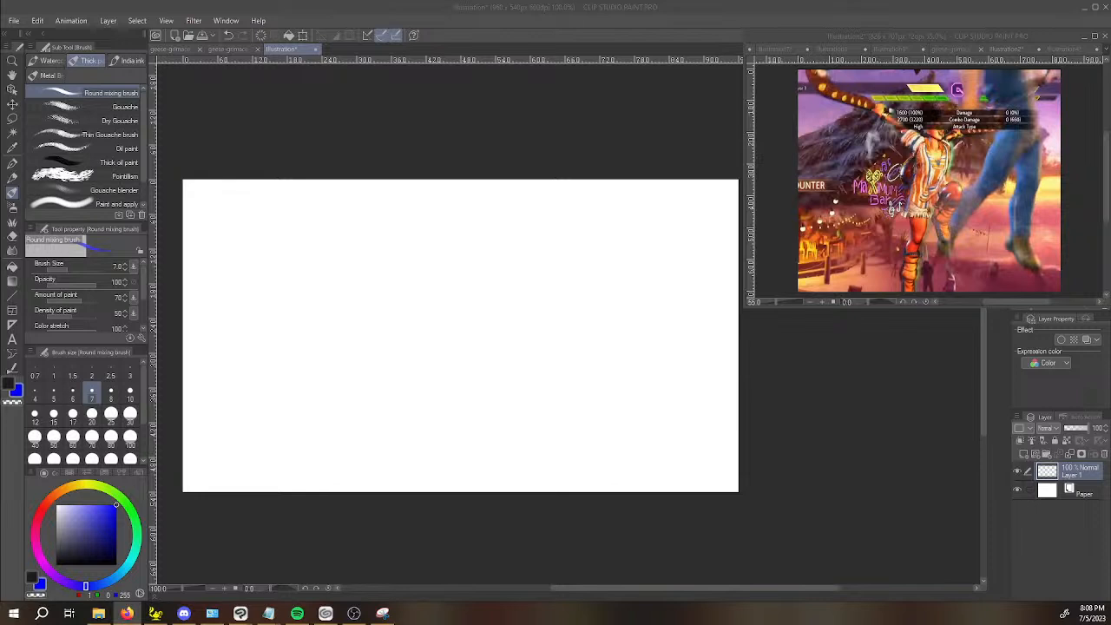
drag(2, 102, 605, 2)
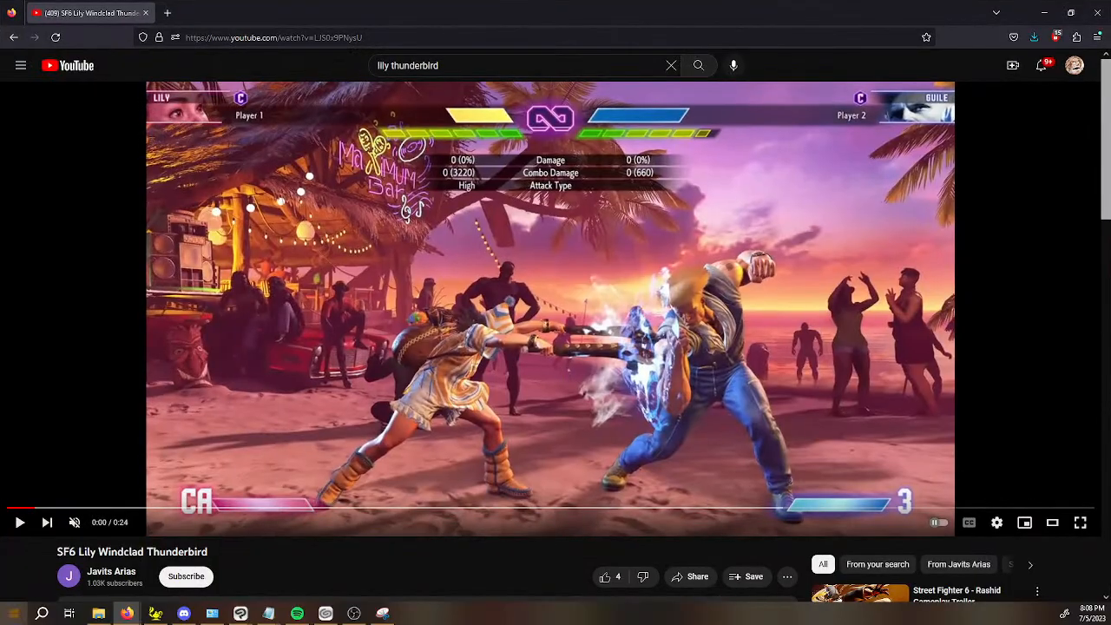
Play the Windclad Thunderbird video from the start and pause it at 0:09, after the final hit.
key(m)
key(space)
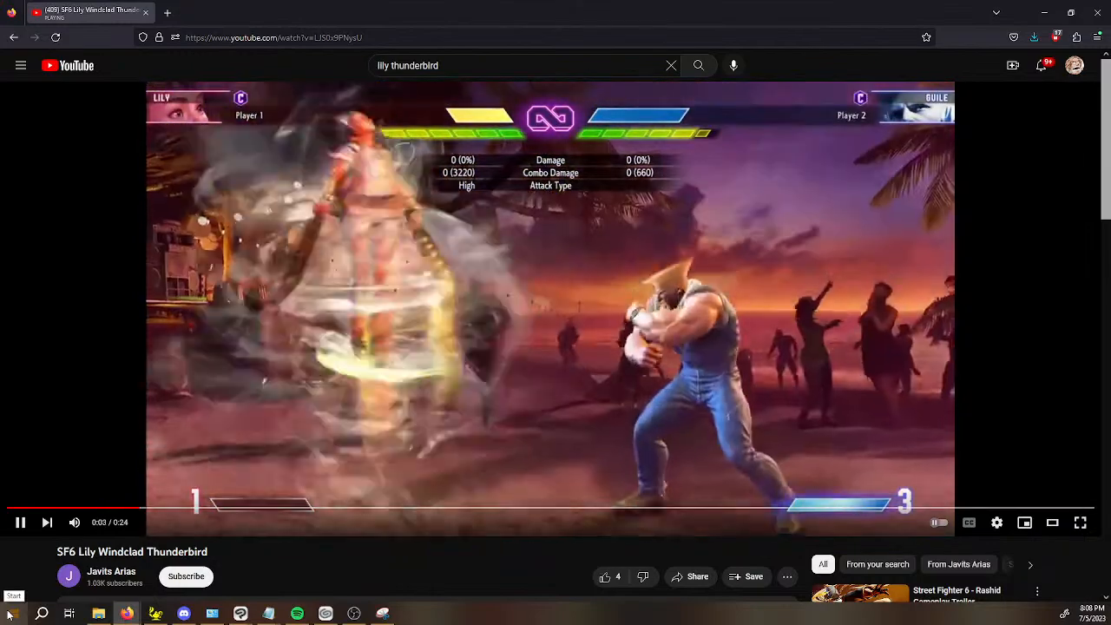
key(space)
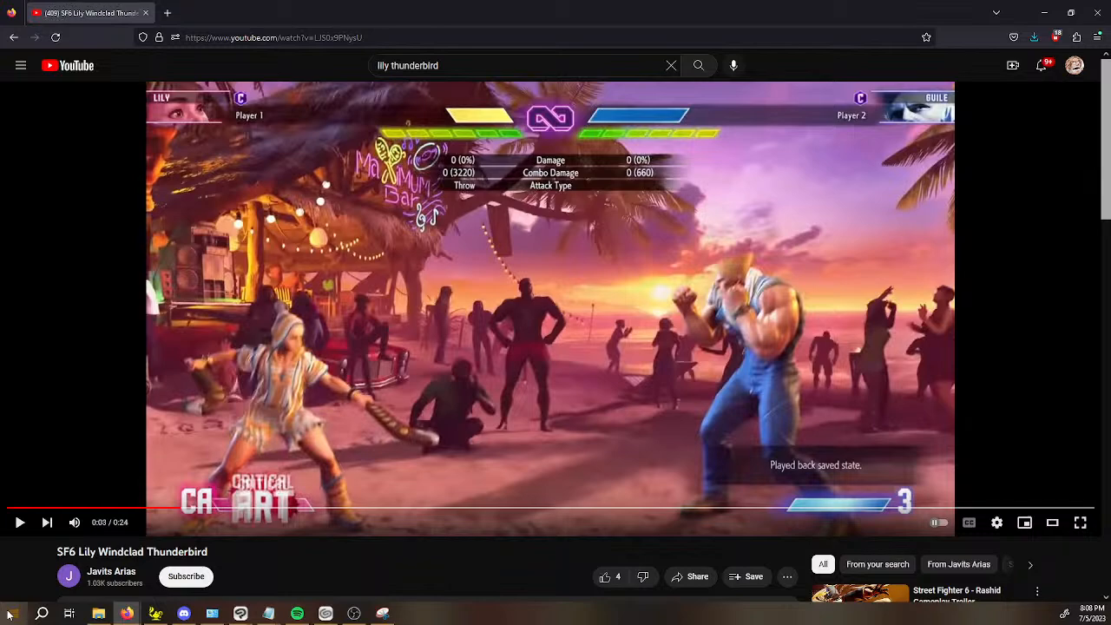
key(space)
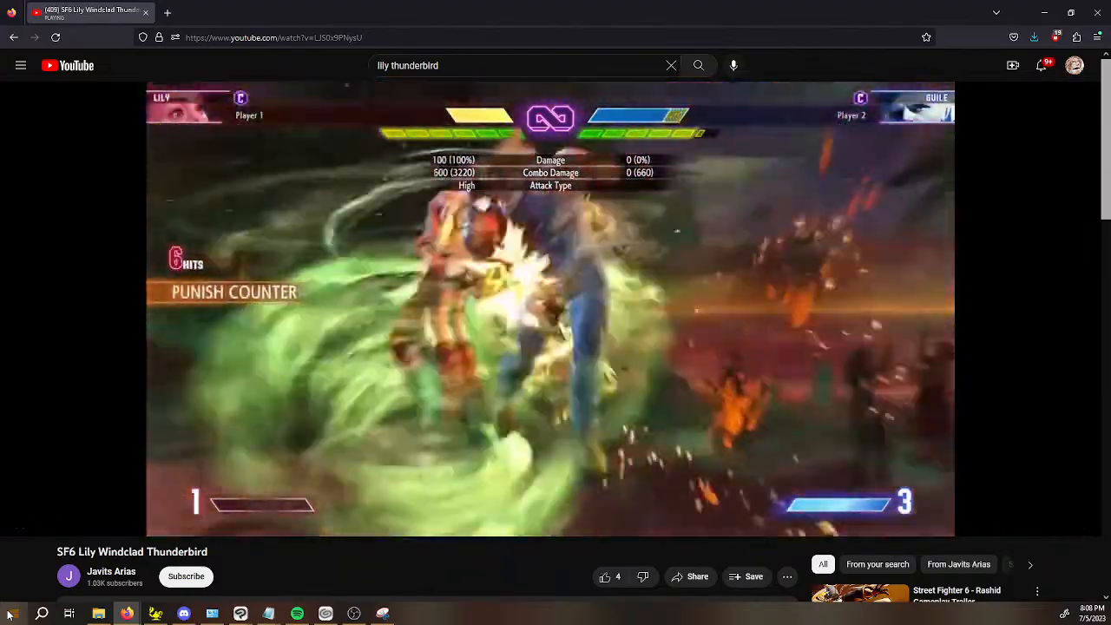
key(space)
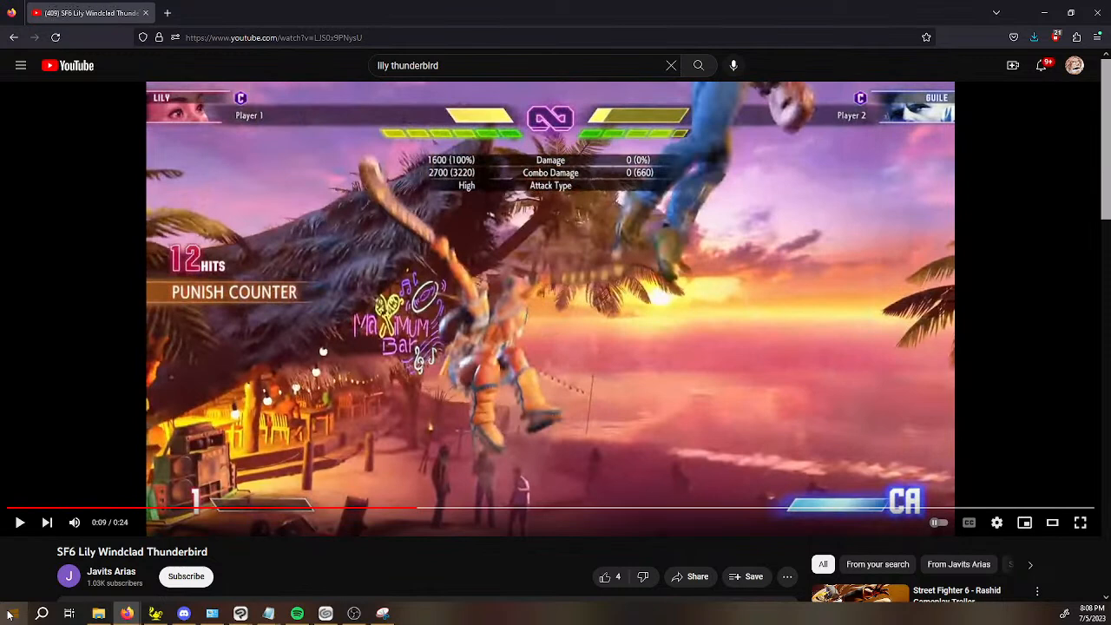
Rewind the video five seconds, replay the attack and pause on the 0:09 frame where Lily raises her knee and both clubs.
key(Left)
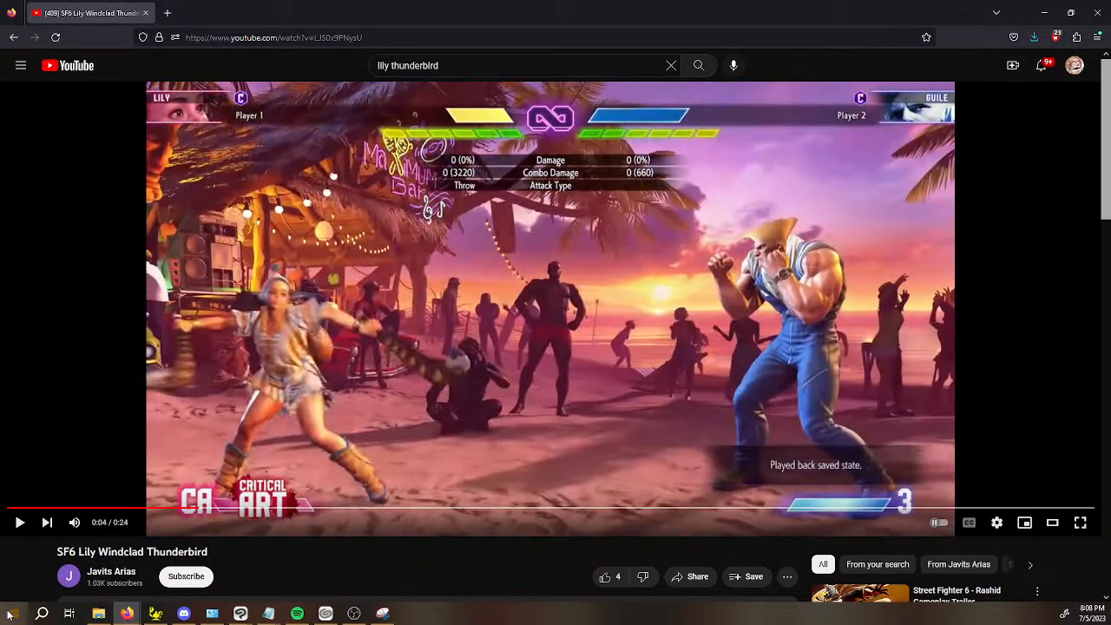
key(space)
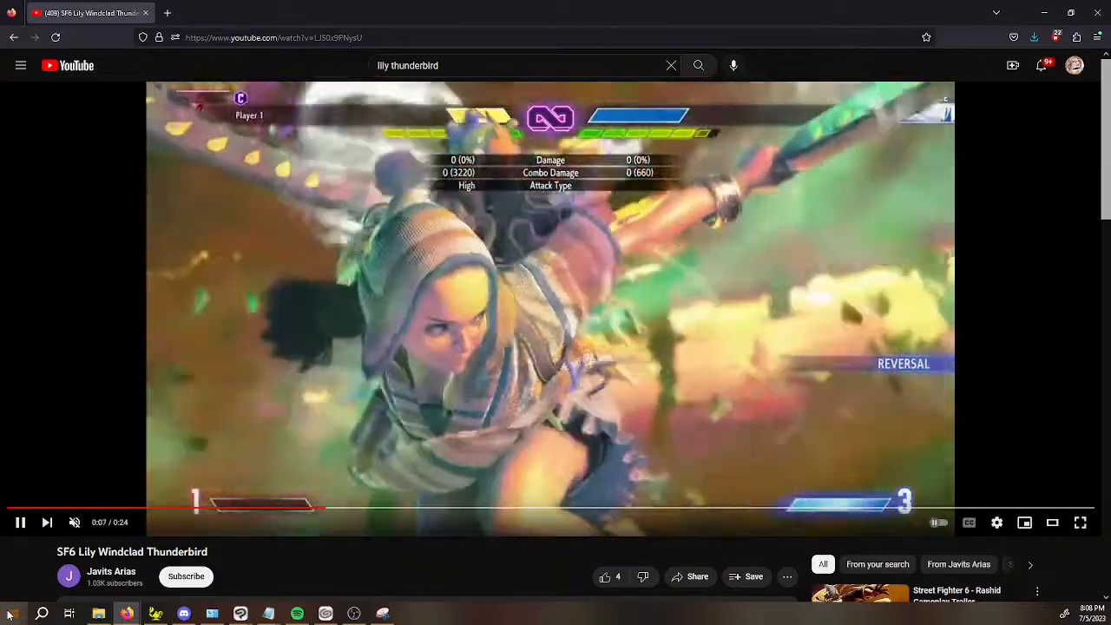
key(space)
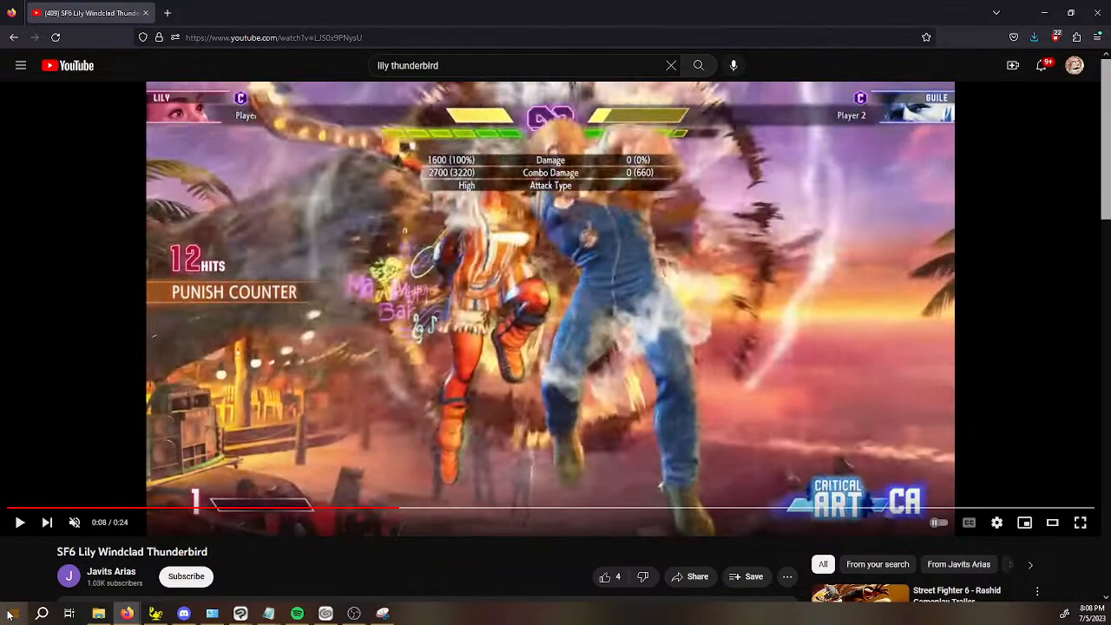
key(space)
key(space)
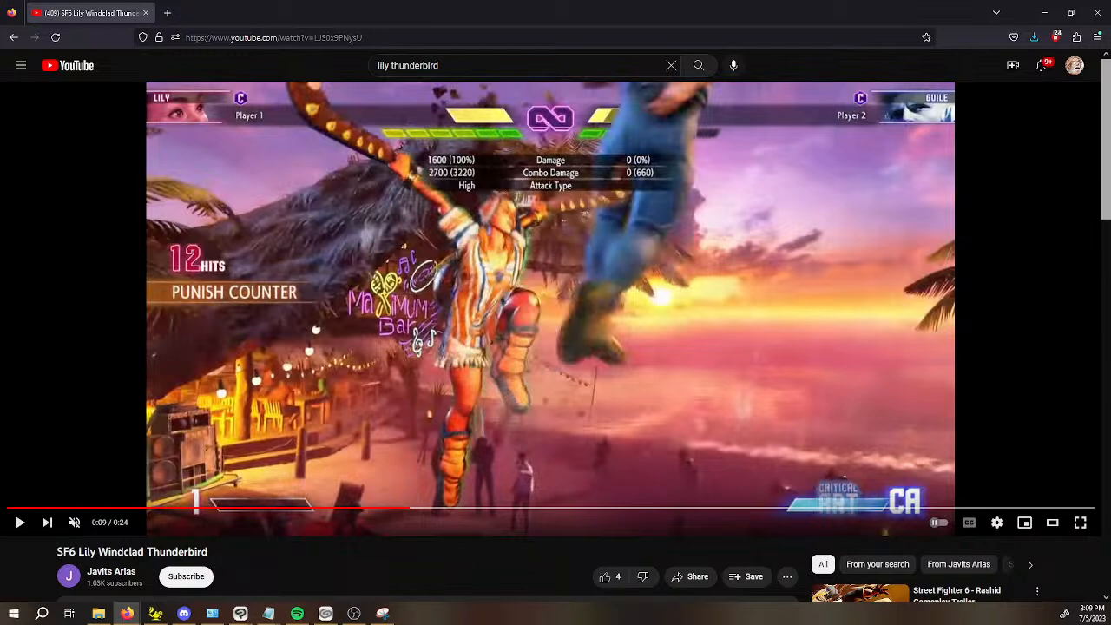
key(alt+Tab)
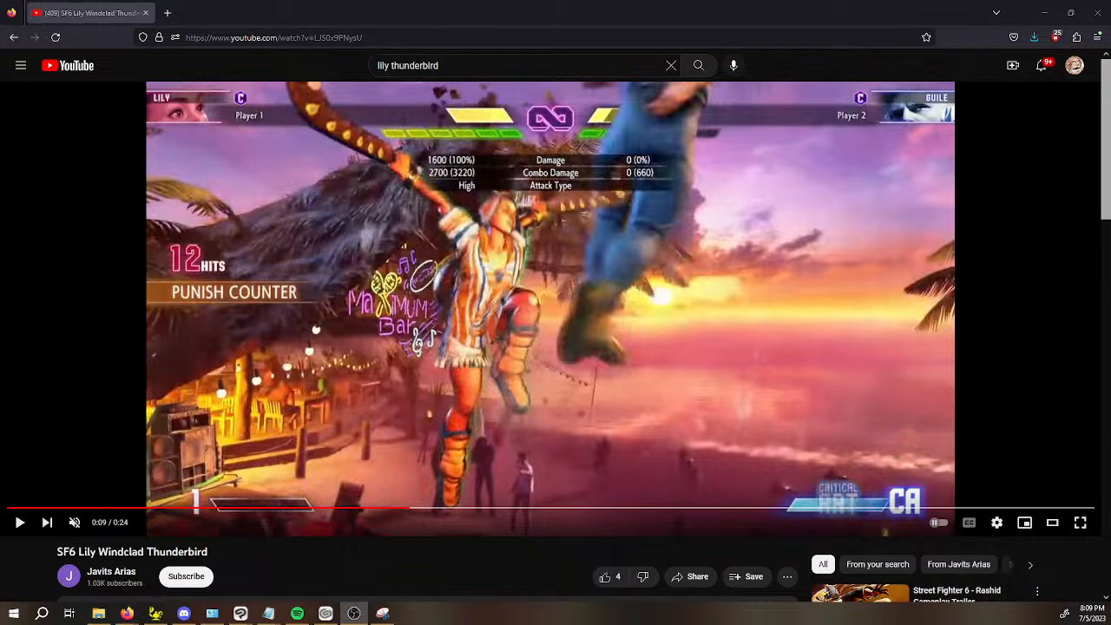
click(1047, 22)
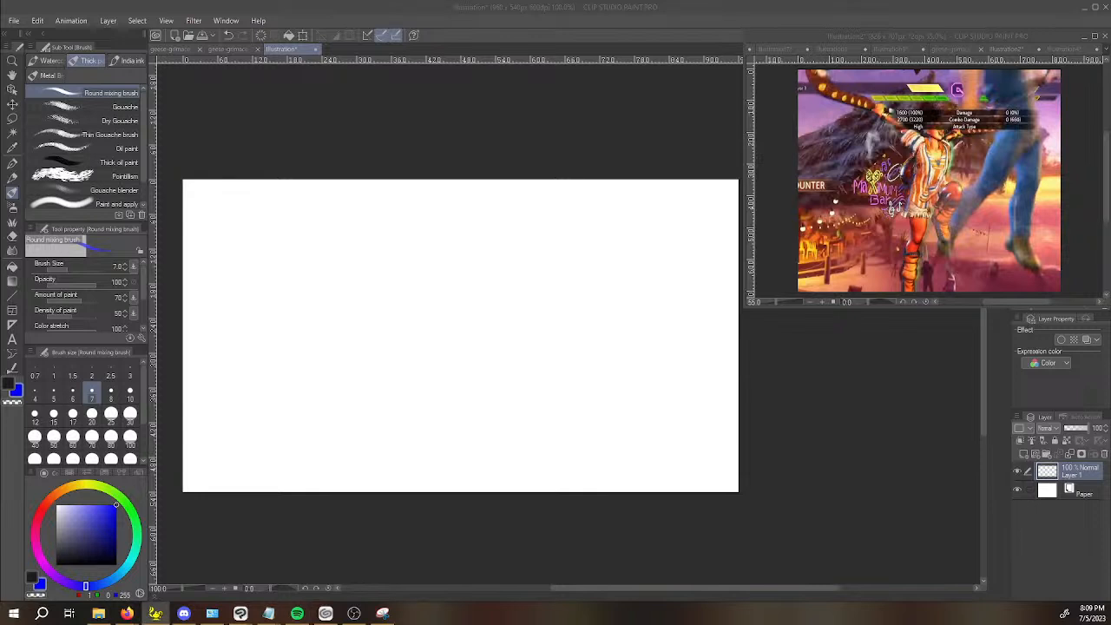
click(318, 131)
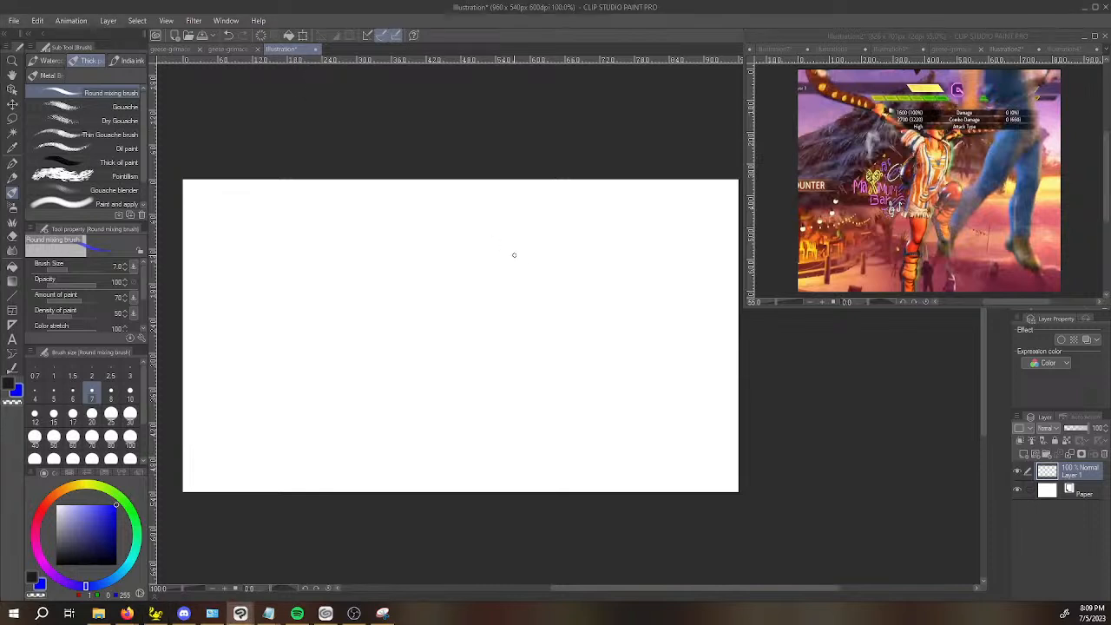
click(962, 189)
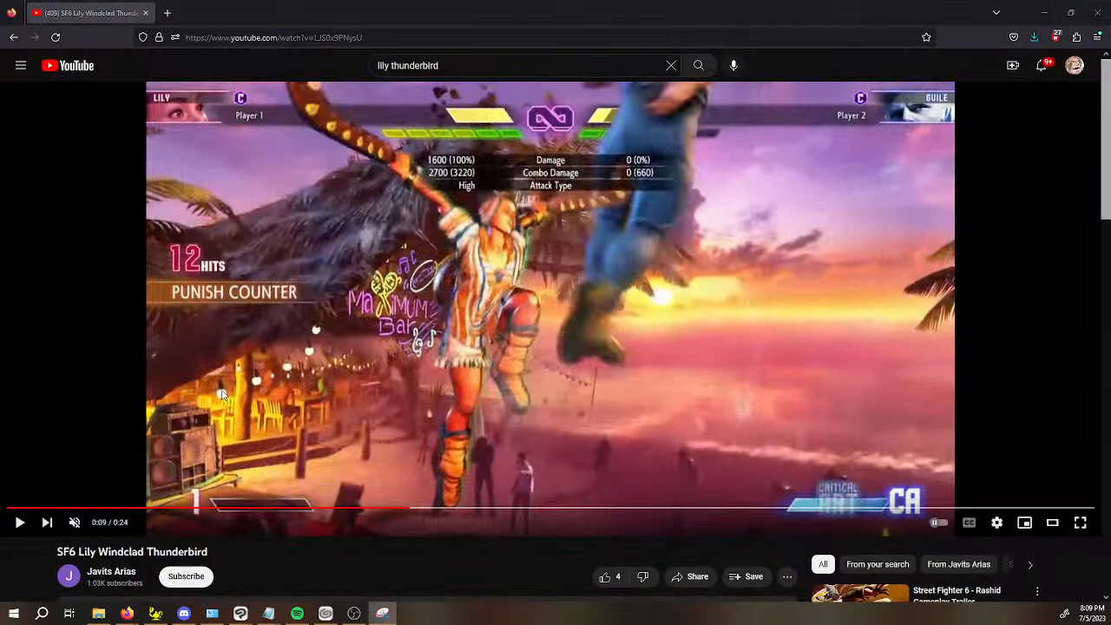
Capture a screen snip of Lily's full pose in the paused video frame and minimize the browser.
key(super+shift+s)
drag(272, 79, 642, 505)
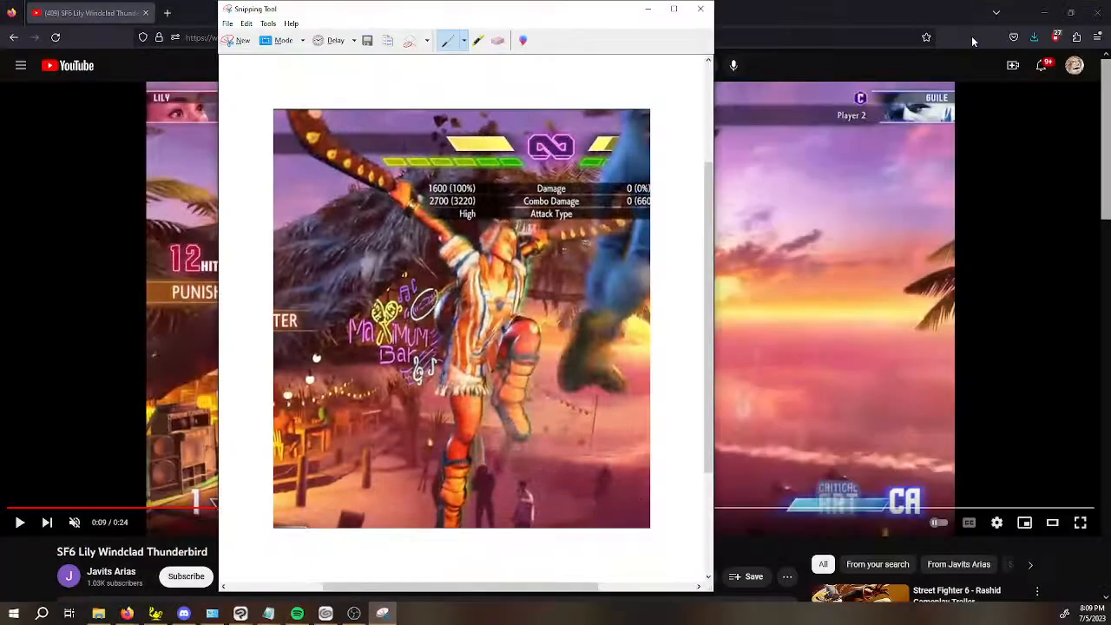
click(1044, 12)
In Clip Studio Paint's floating reference window, create a new document from the snip on the clipboard.
click(974, 51)
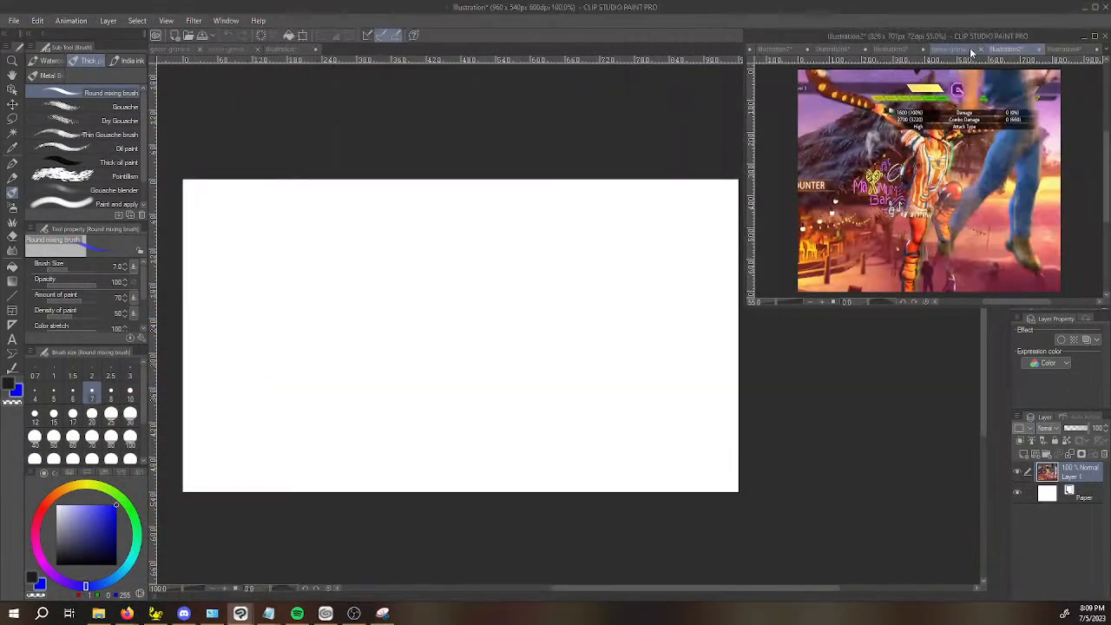
click(833, 49)
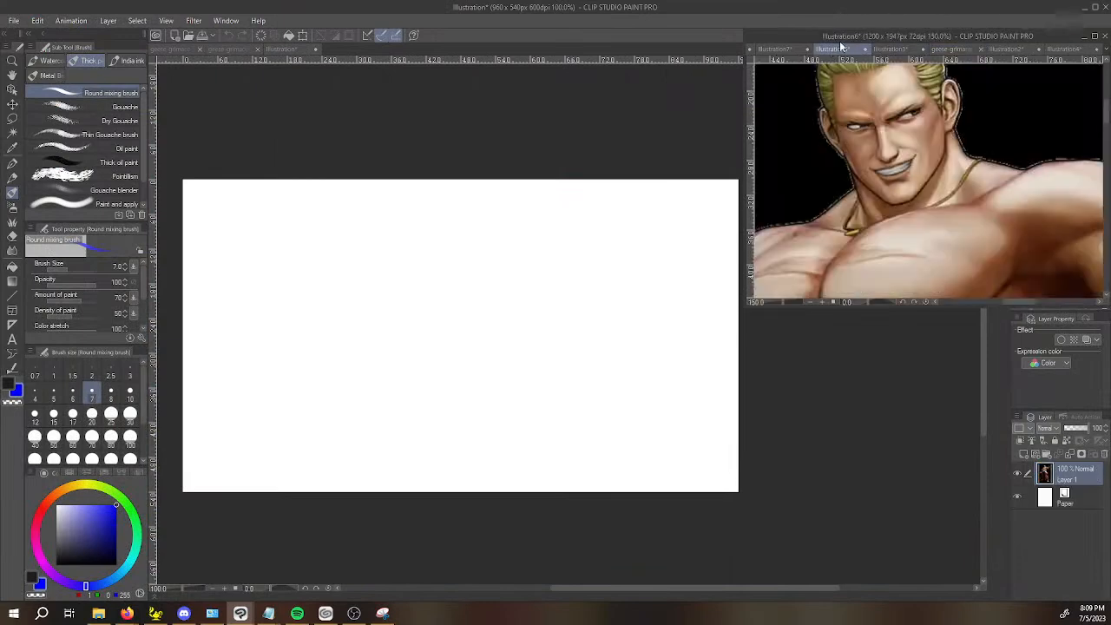
click(1064, 50)
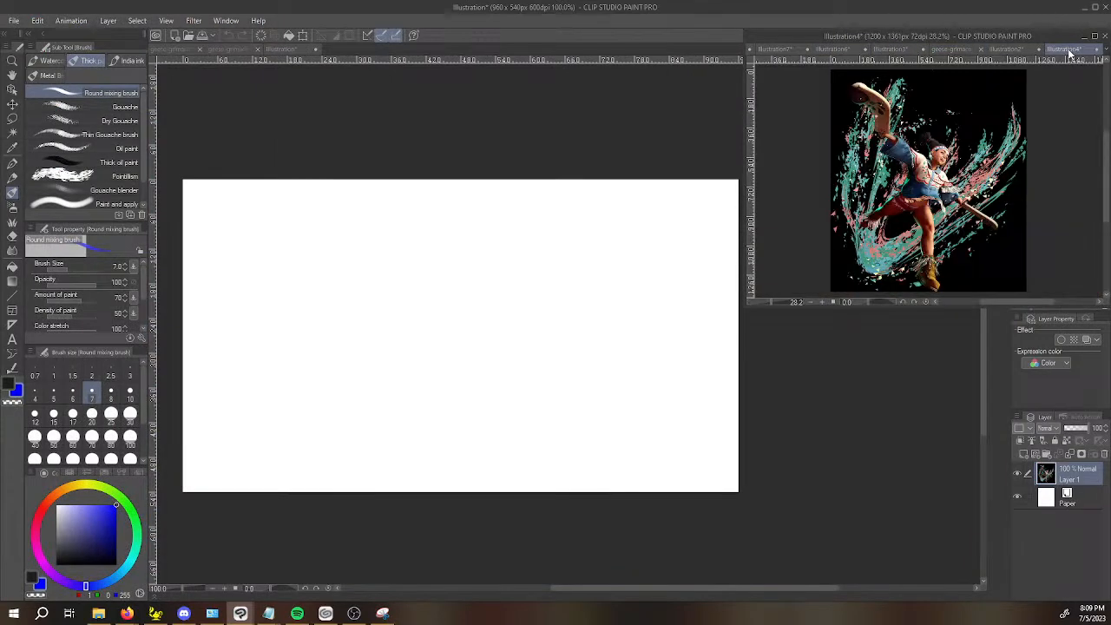
click(1007, 50)
click(14, 20)
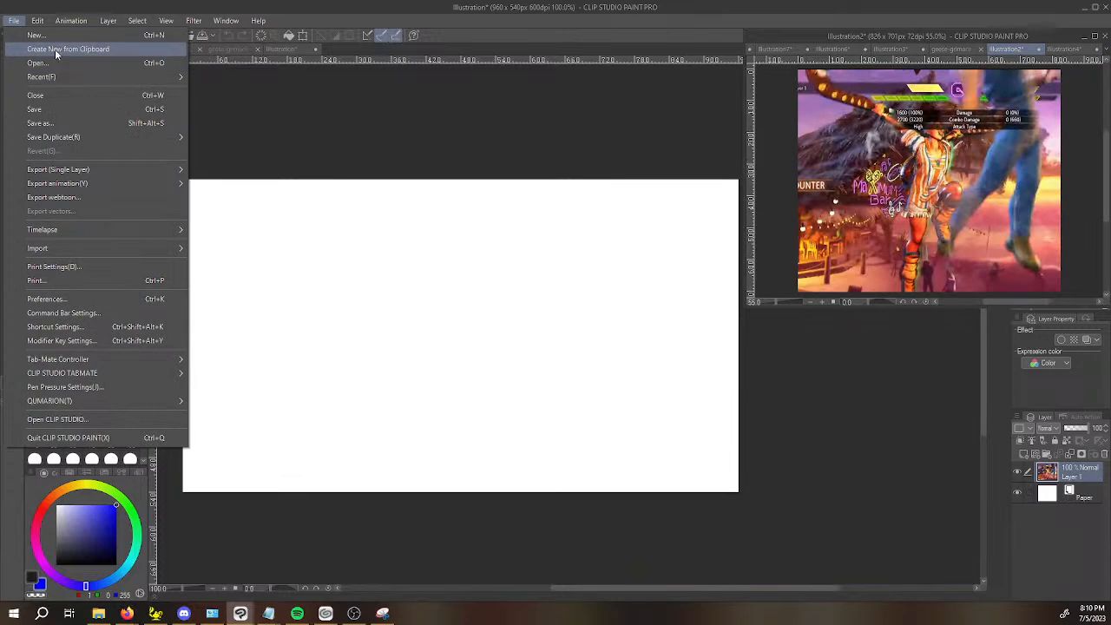
click(48, 47)
Close the old Illustration2 reference without saving and display the new Illustration5 reference.
click(962, 49)
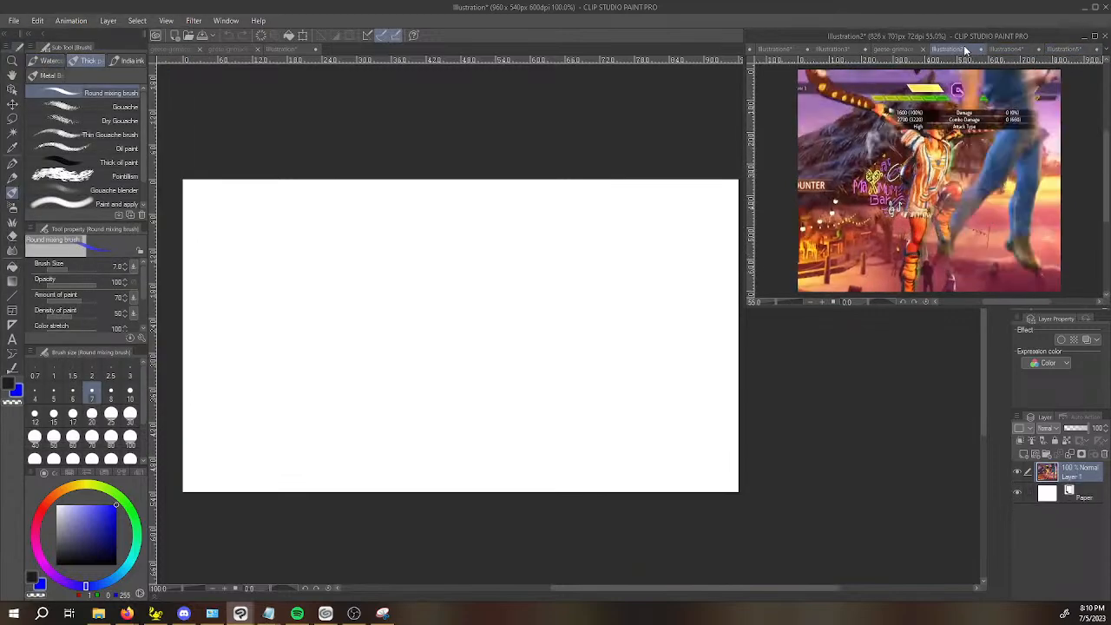
click(979, 50)
click(596, 226)
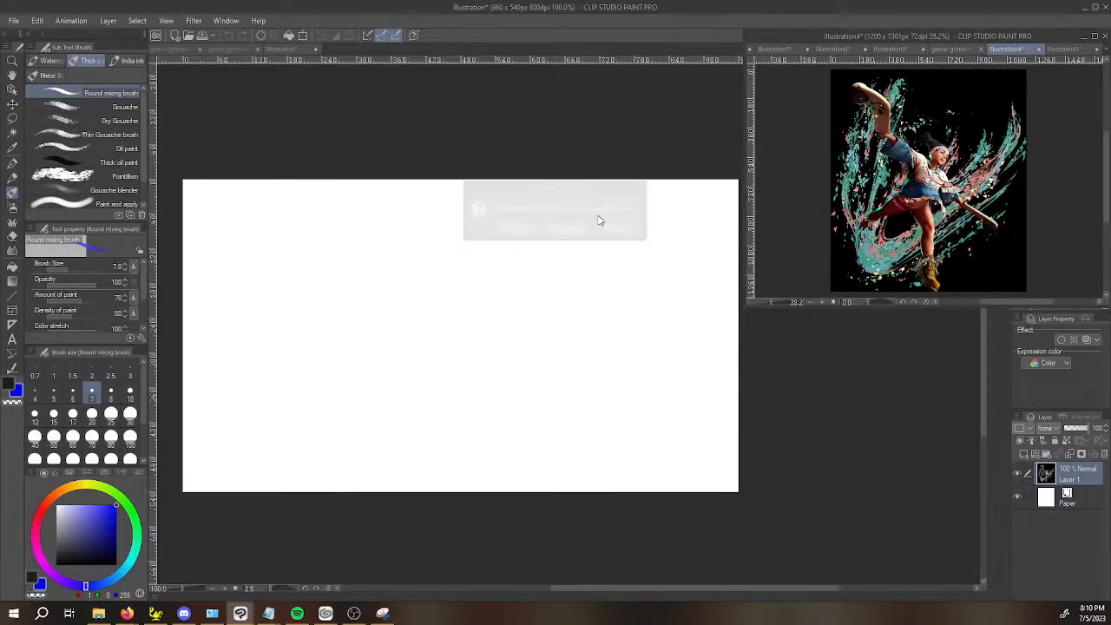
click(1062, 49)
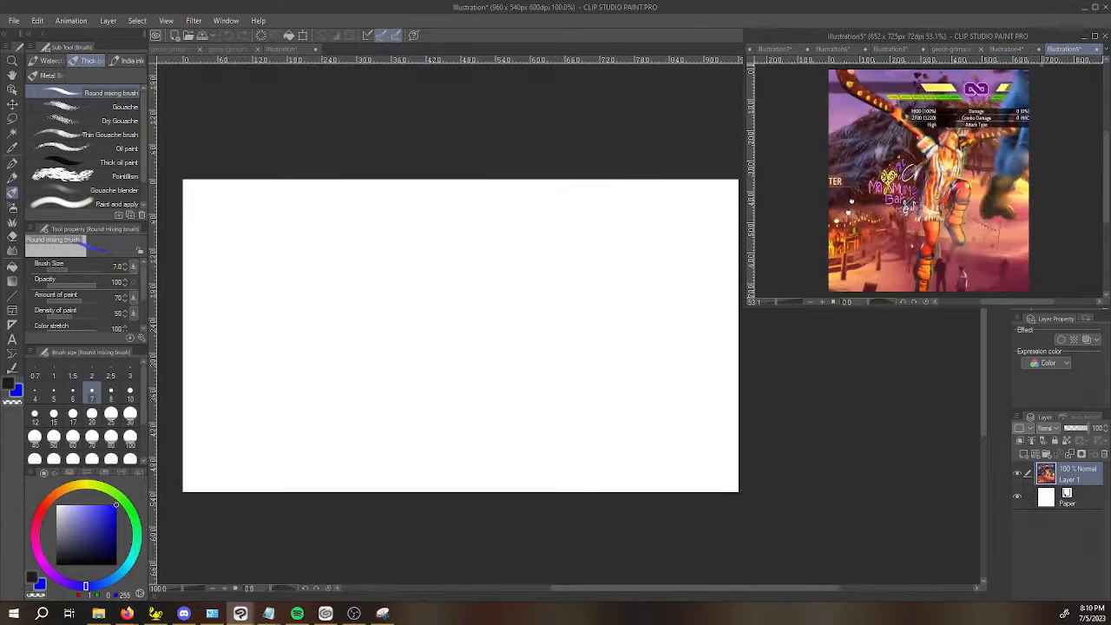
key(super+shift+s)
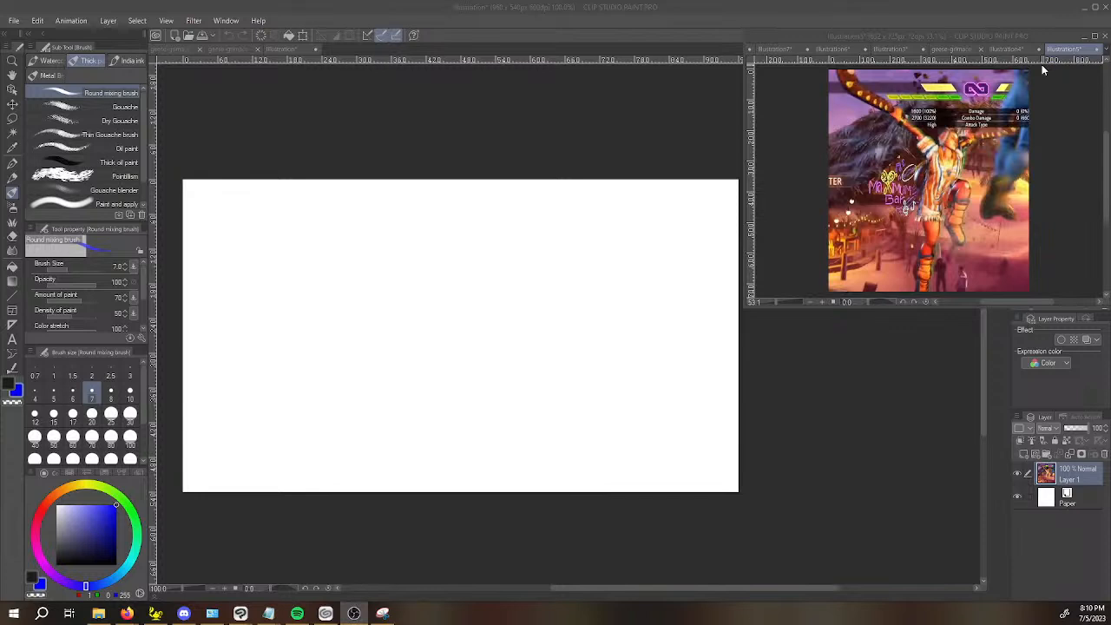
click(849, 429)
drag(867, 428, 848, 446)
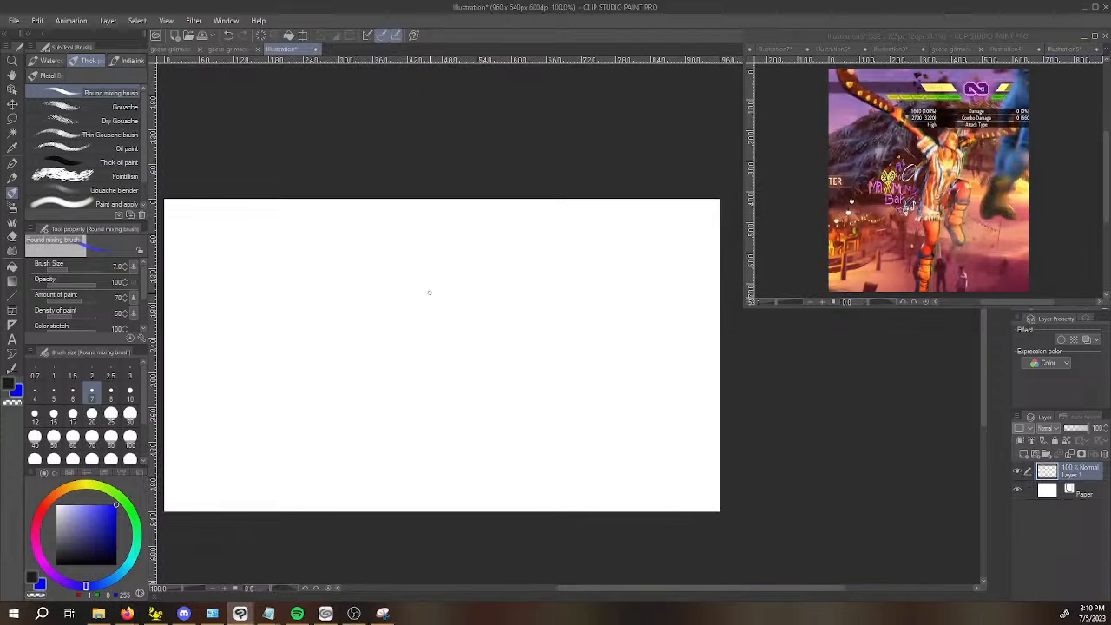
drag(453, 329, 462, 327)
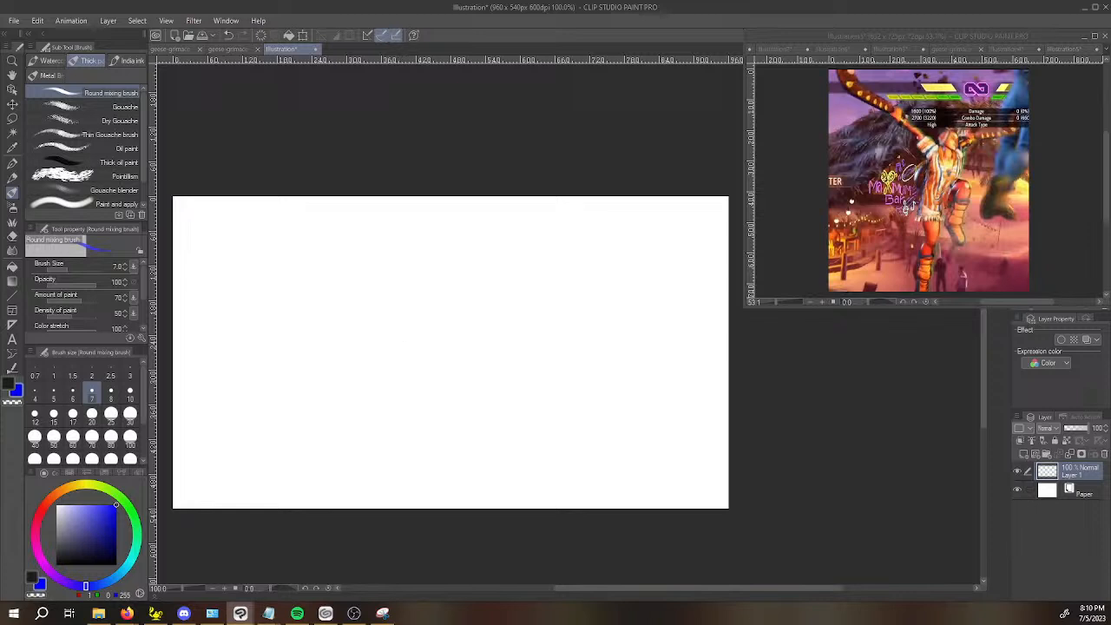
Switch to the Firefox window with the Discord Size Guide and bring it onto this screen.
key(alt+Tab)
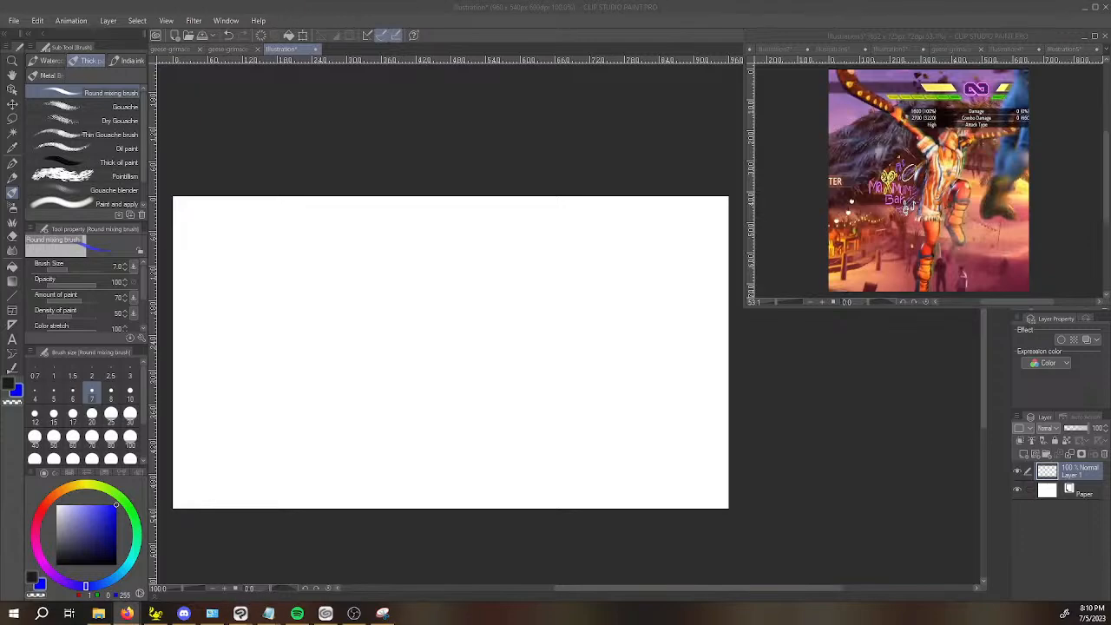
drag(0, 73, 872, 41)
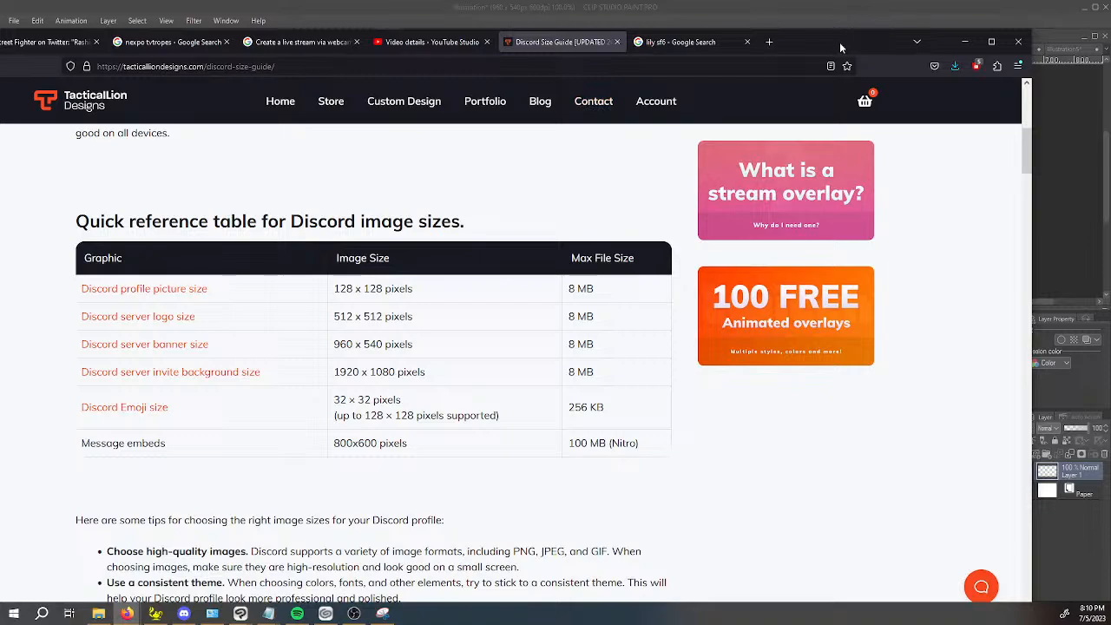
Move the Firefox window off this screen and return to the blank illustration in Clip Studio Paint.
mouse_move(839, 42)
mouse_down()
mouse_move(804, 44)
mouse_move(848, 45)
mouse_move(607, 47)
mouse_move(0, 25)
mouse_up()
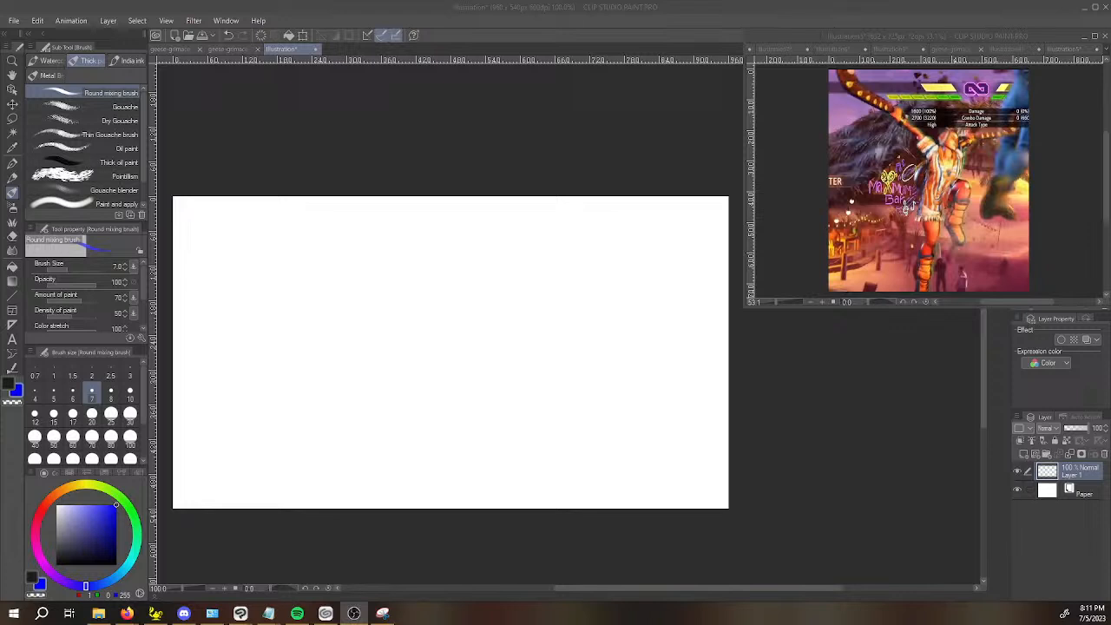
click(287, 50)
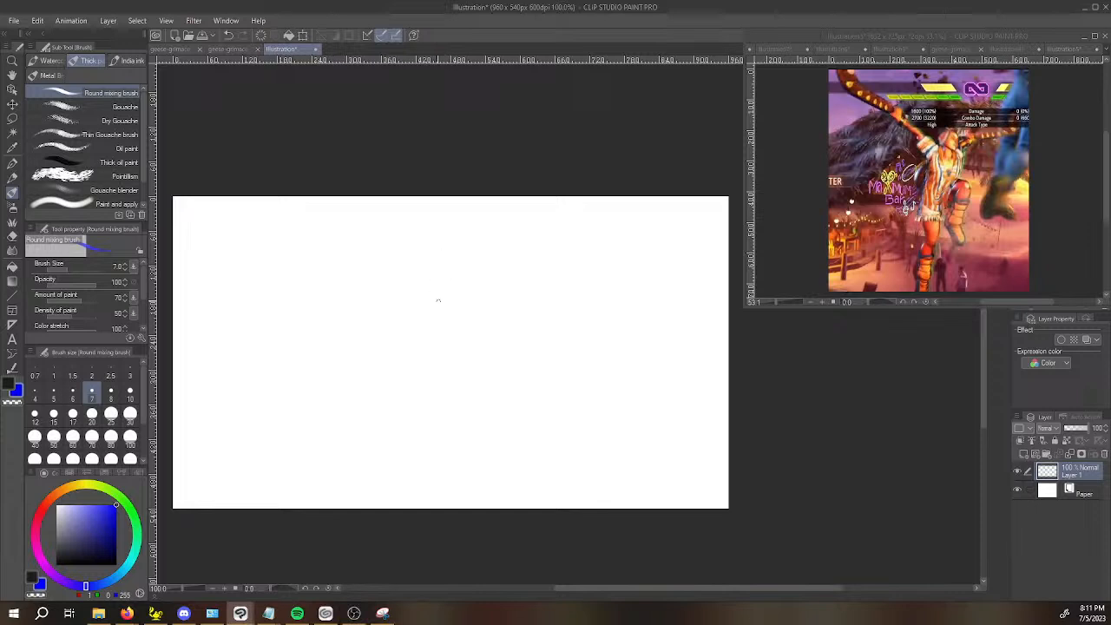
Place a vertical ruler guide near the canvas's centre with the grid shown for alignment, and hide the grid again.
scroll(439, 336, up, 1)
scroll(439, 336, down, 1)
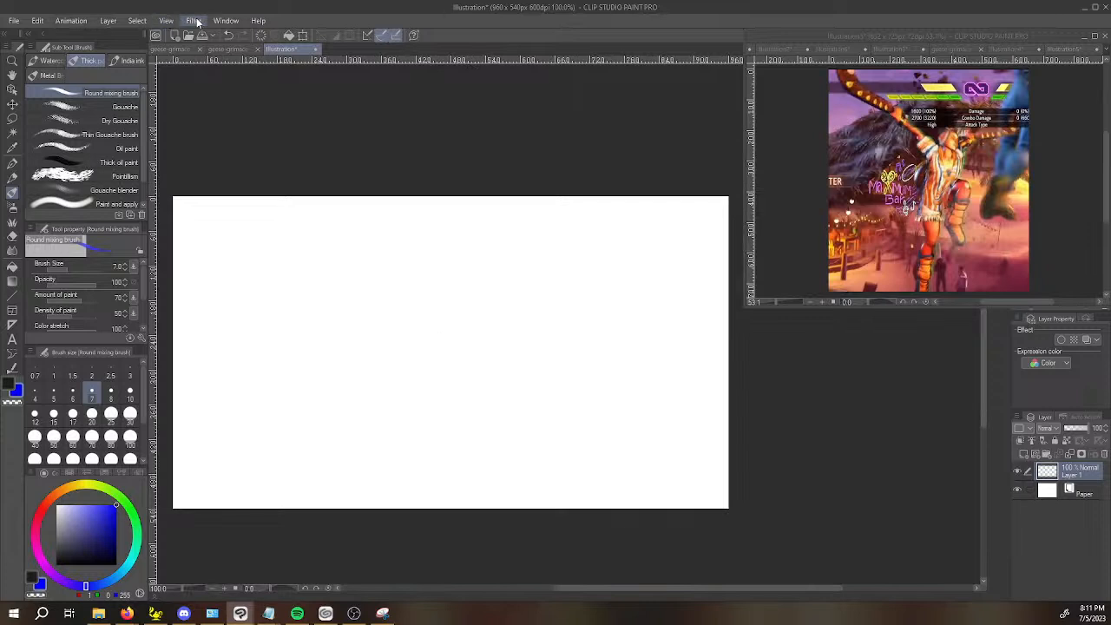
click(137, 20)
mouse_move(167, 21)
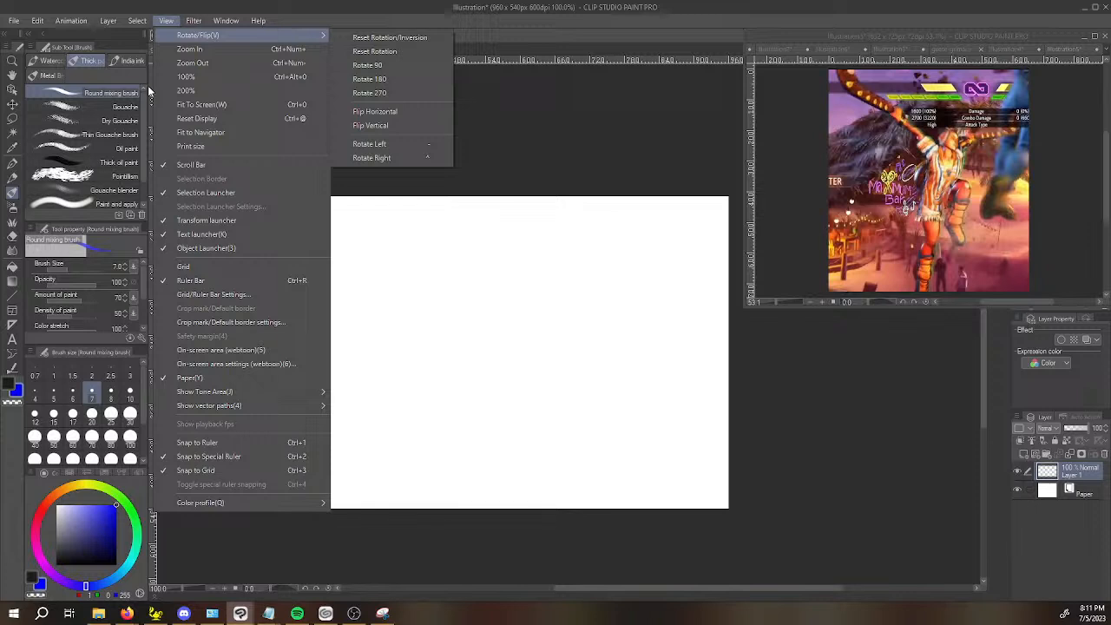
click(262, 270)
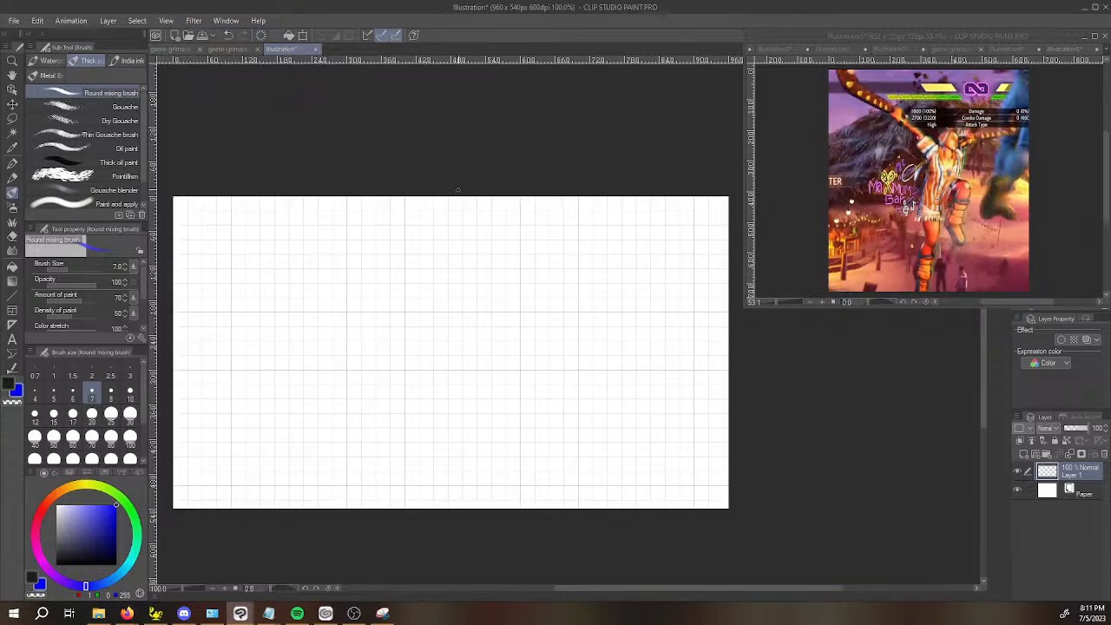
drag(157, 336, 459, 316)
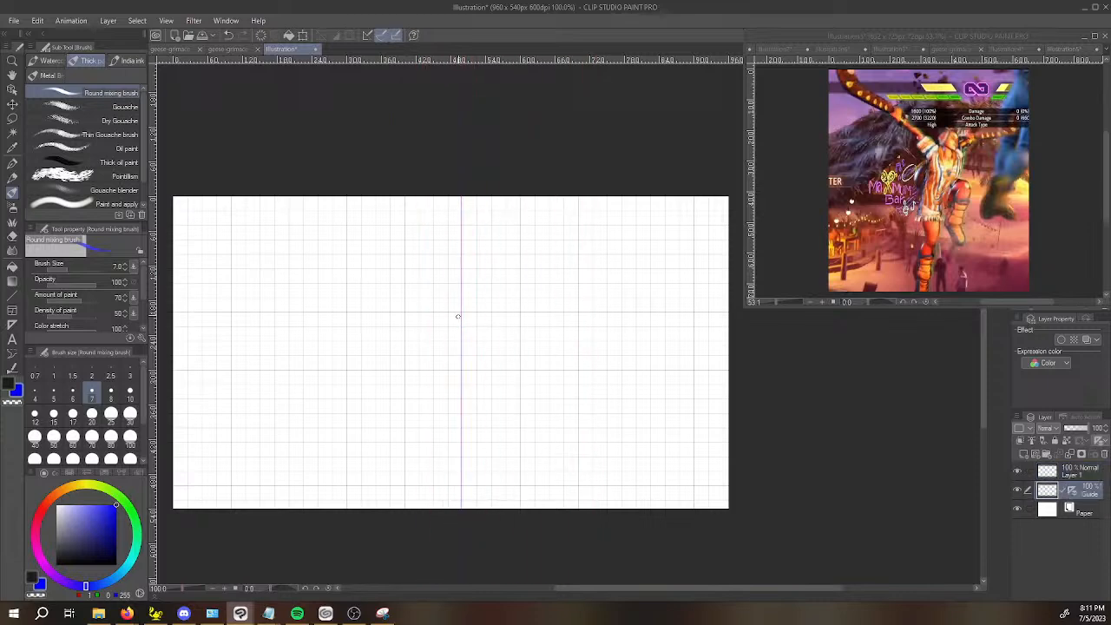
click(138, 21)
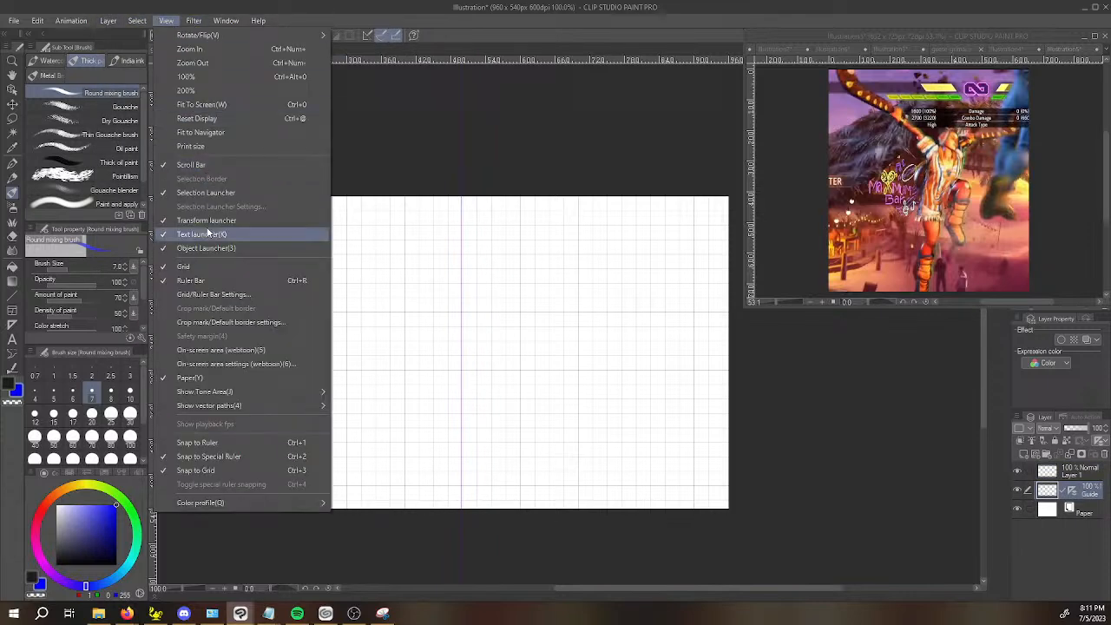
click(204, 269)
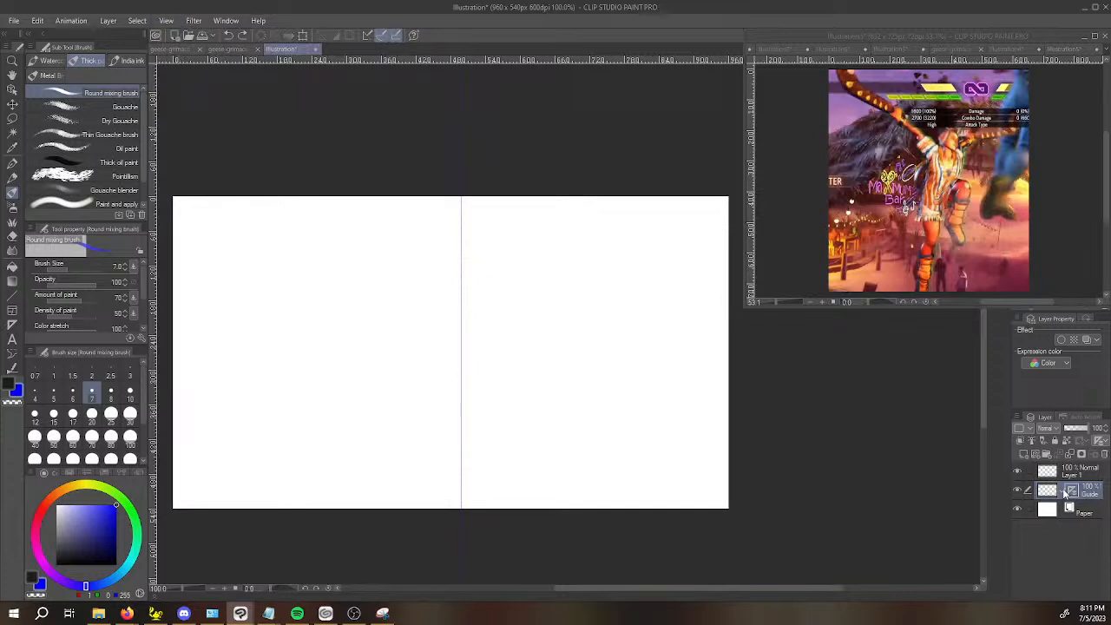
mouse_move(432, 227)
mouse_down()
mouse_move(434, 280)
mouse_move(493, 237)
mouse_move(453, 301)
mouse_move(473, 286)
mouse_move(436, 234)
mouse_move(484, 264)
mouse_up()
key(ctrl+z)
key(ctrl+z)
Set the Guide layer's ruler to Link Ruler to Layer.
right_click(1074, 496)
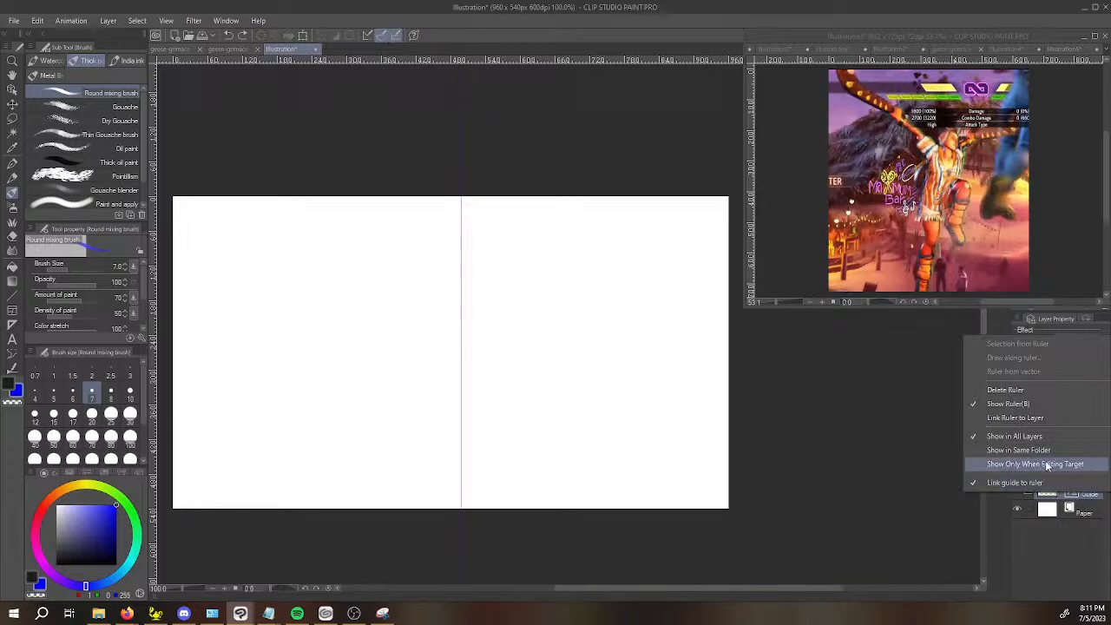
click(1029, 422)
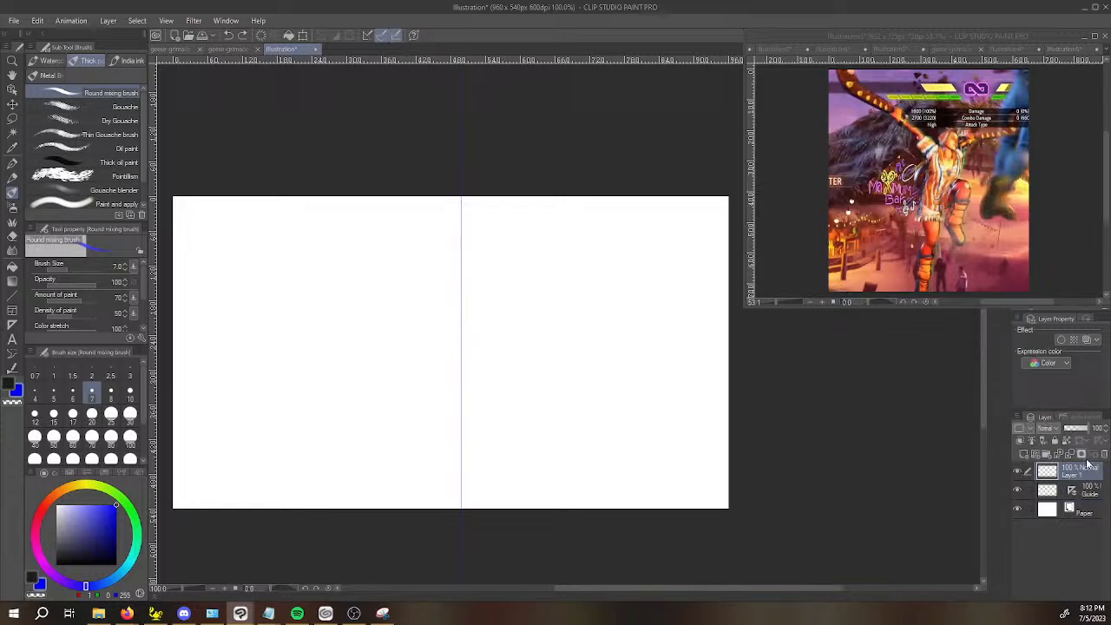
On Layer 1, paint a red vertical line along the guide and lower the layer's opacity to 45%.
drag(830, 442, 798, 440)
drag(431, 209, 431, 527)
key(ctrl+z)
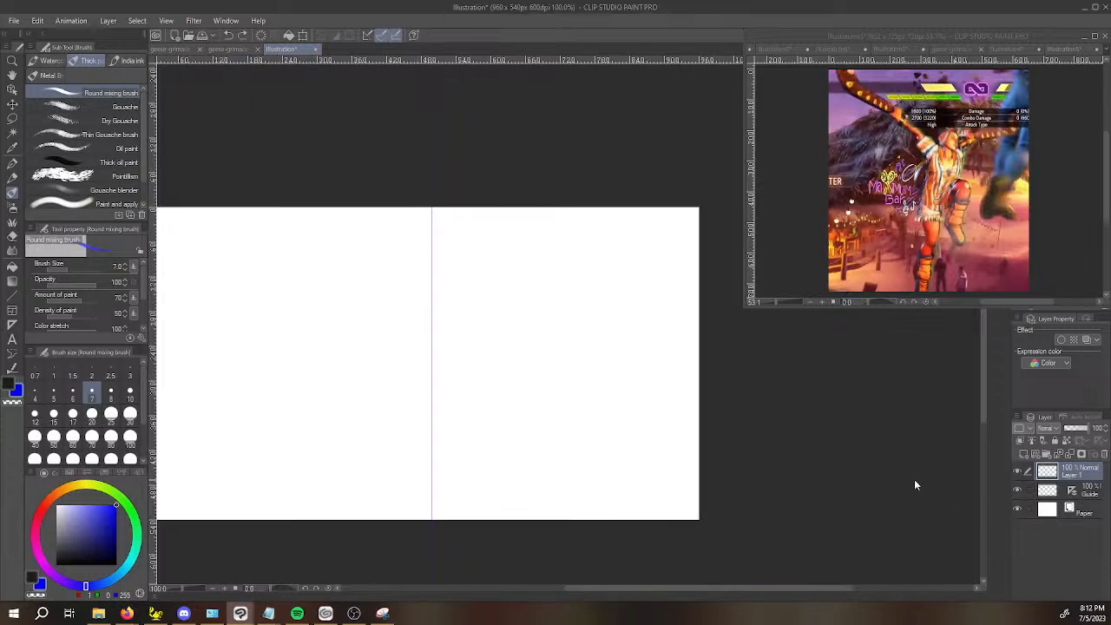
click(44, 507)
drag(426, 210, 432, 521)
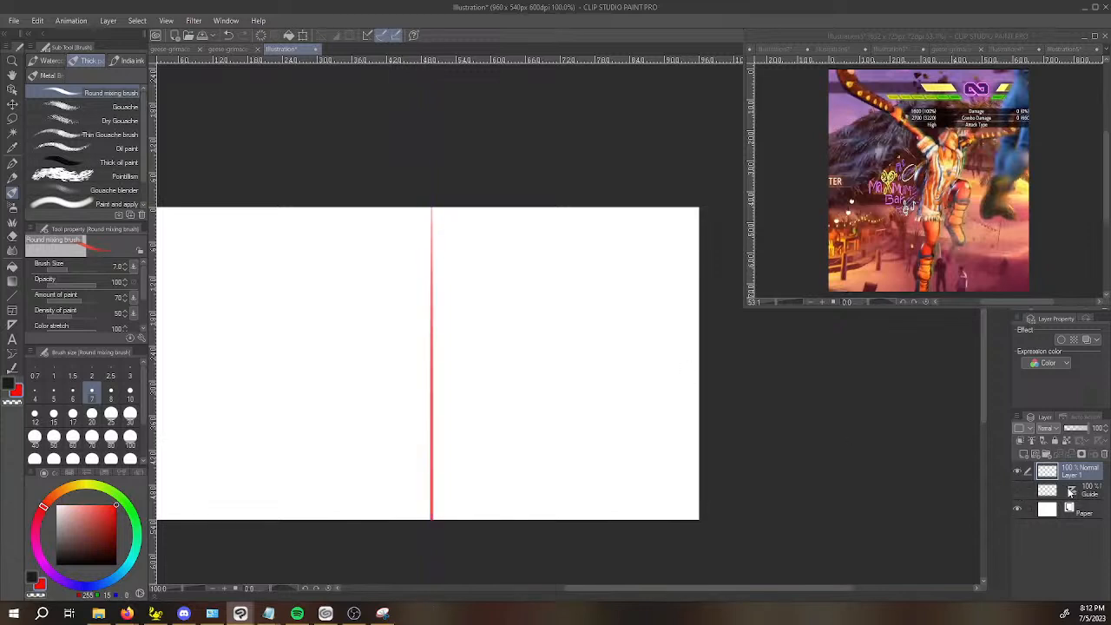
click(1076, 428)
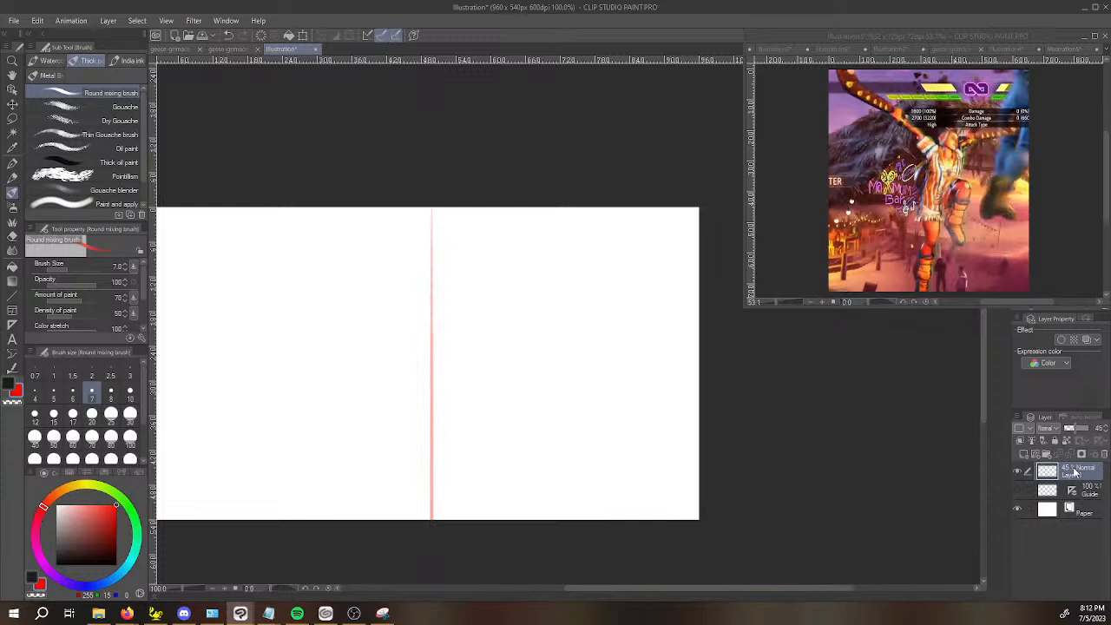
On a new raster layer, sketch a blue circle for the head over the upper part of the red centre line.
key(ctrl+shift+n)
key(x)
key(x)
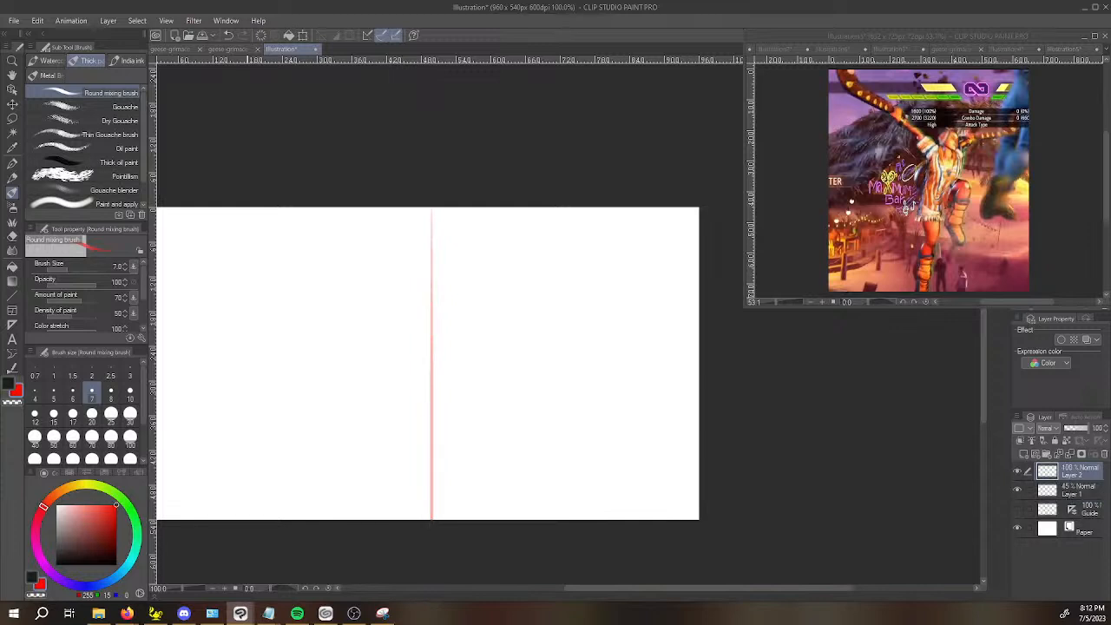
click(86, 587)
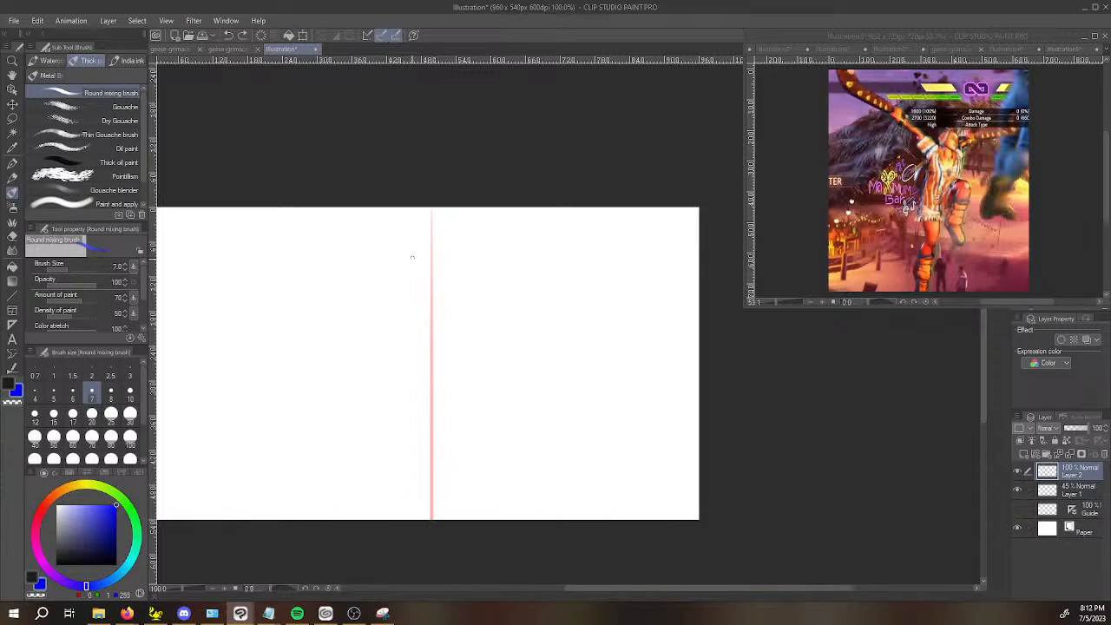
mouse_move(426, 247)
mouse_down()
mouse_move(413, 295)
mouse_move(439, 300)
mouse_move(458, 276)
mouse_move(417, 299)
mouse_move(418, 249)
mouse_move(447, 291)
mouse_up()
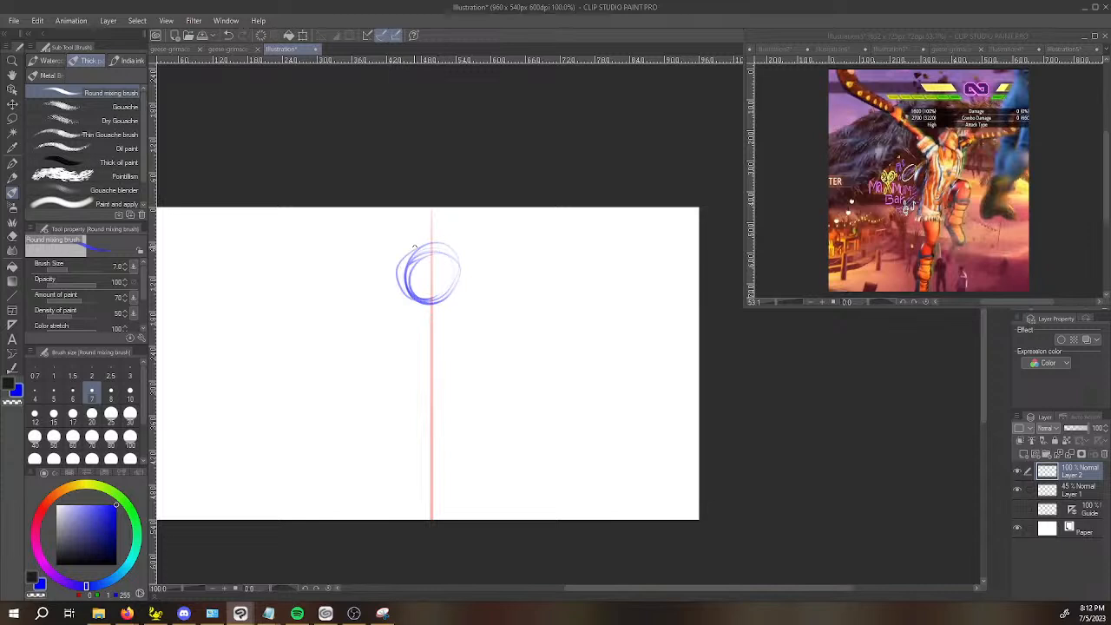
key(ctrl+z)
key(ctrl+z)
mouse_move(415, 247)
mouse_down()
mouse_move(415, 294)
mouse_move(425, 251)
mouse_move(457, 282)
mouse_move(415, 295)
mouse_move(425, 247)
mouse_move(456, 280)
mouse_move(411, 246)
mouse_up()
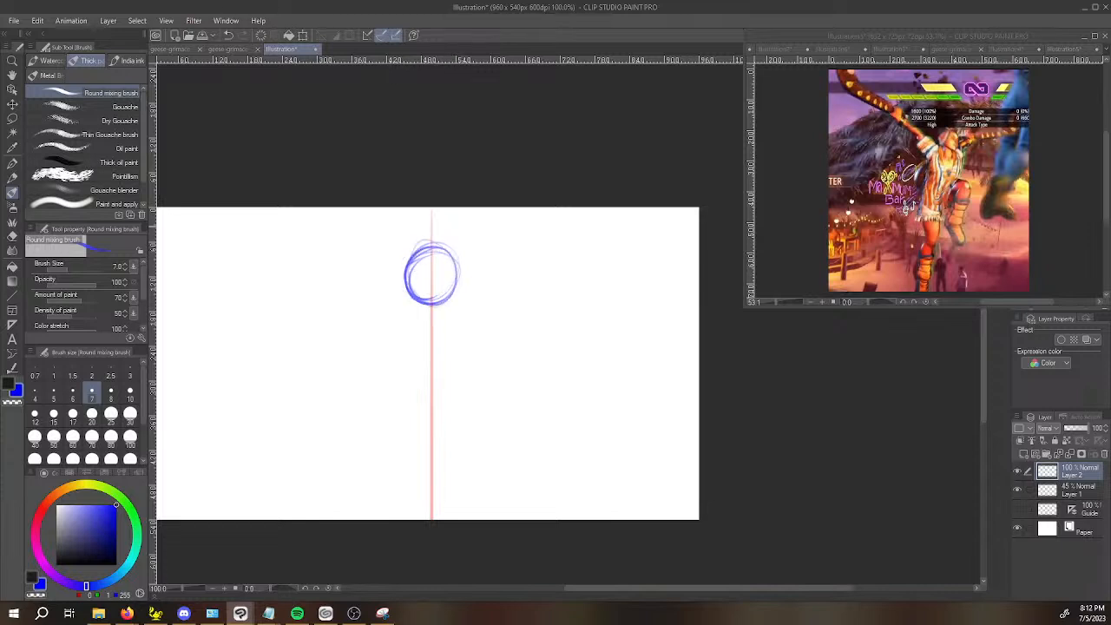
Sketch a slightly curved shoulder line just below the head, crossing the red centre line.
key(space)
drag(524, 363, 553, 359)
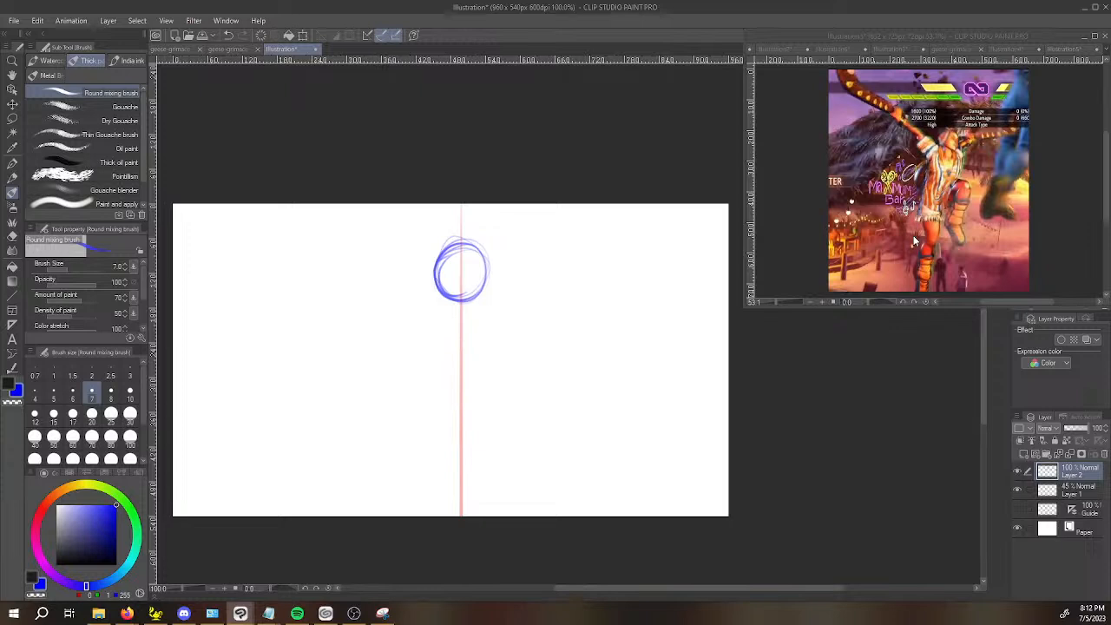
drag(440, 320, 517, 287)
key(ctrl+z)
drag(424, 330, 520, 301)
key(ctrl+z)
drag(424, 318, 507, 314)
Sketch both arms as lines slanting outward and down from the ends of the shoulder line.
drag(377, 343, 418, 320)
key(ctrl+z)
drag(328, 379, 401, 335)
drag(314, 389, 377, 354)
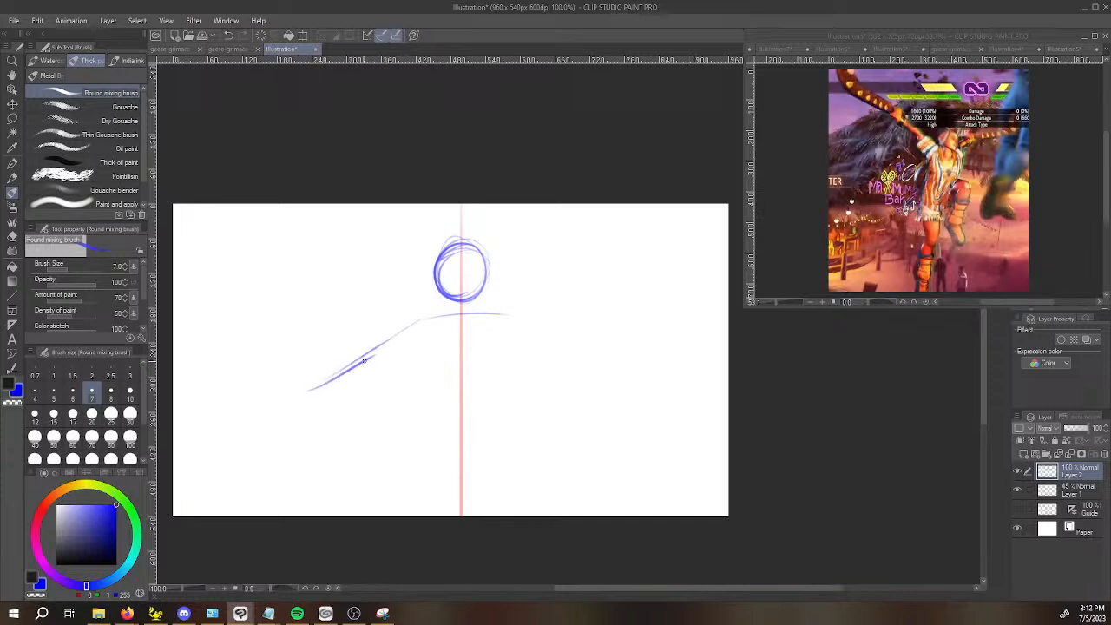
drag(519, 324, 597, 358)
drag(505, 320, 622, 371)
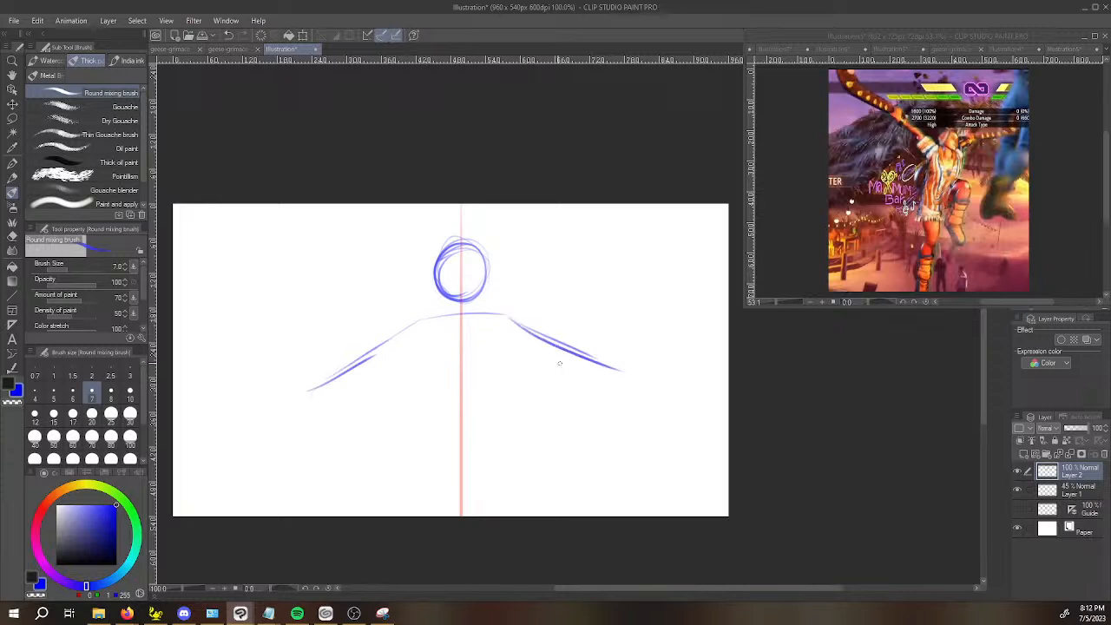
Sketch the tapered torso, the pelvis and both legs, with the thigh on the canvas's right side raised.
drag(422, 323, 462, 412)
drag(502, 319, 467, 410)
mouse_move(445, 421)
mouse_down()
mouse_move(492, 417)
mouse_move(460, 473)
mouse_move(497, 418)
mouse_move(463, 471)
mouse_move(495, 379)
mouse_move(514, 408)
mouse_move(517, 370)
mouse_move(522, 451)
mouse_up()
drag(520, 409, 521, 490)
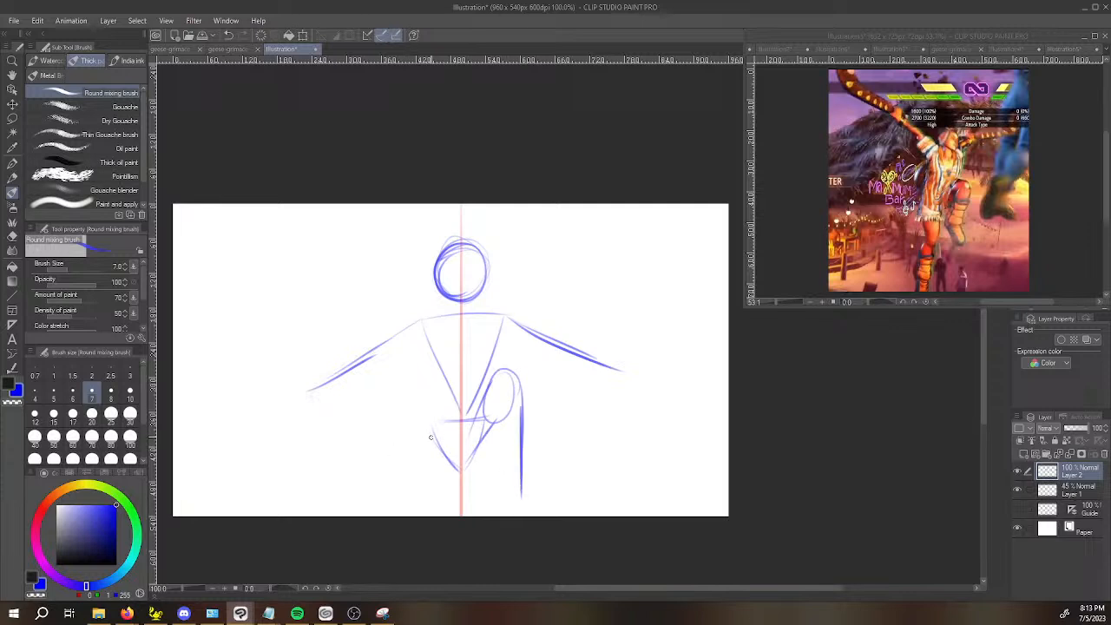
drag(428, 423, 412, 516)
Add elbow circles and rough hand shapes to both arms.
key(space)
drag(304, 423, 323, 420)
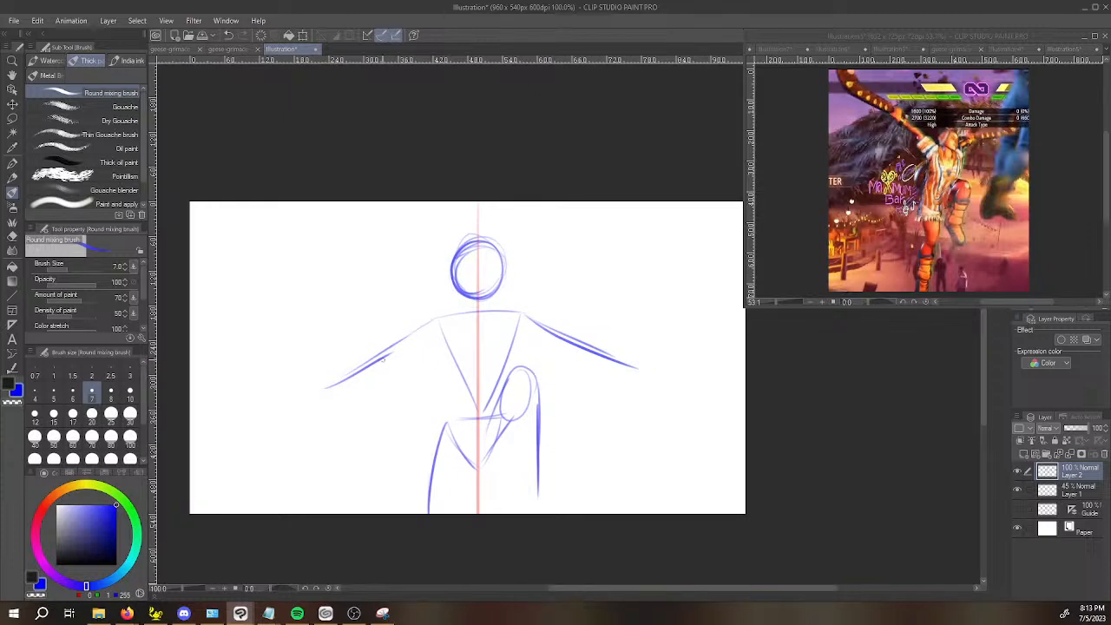
drag(375, 360, 386, 354)
mouse_move(586, 348)
mouse_down()
mouse_move(599, 346)
mouse_move(587, 353)
mouse_up()
mouse_move(306, 388)
mouse_down()
mouse_move(317, 390)
mouse_move(295, 392)
mouse_move(292, 405)
mouse_move(291, 385)
mouse_move(282, 395)
mouse_move(321, 399)
mouse_up()
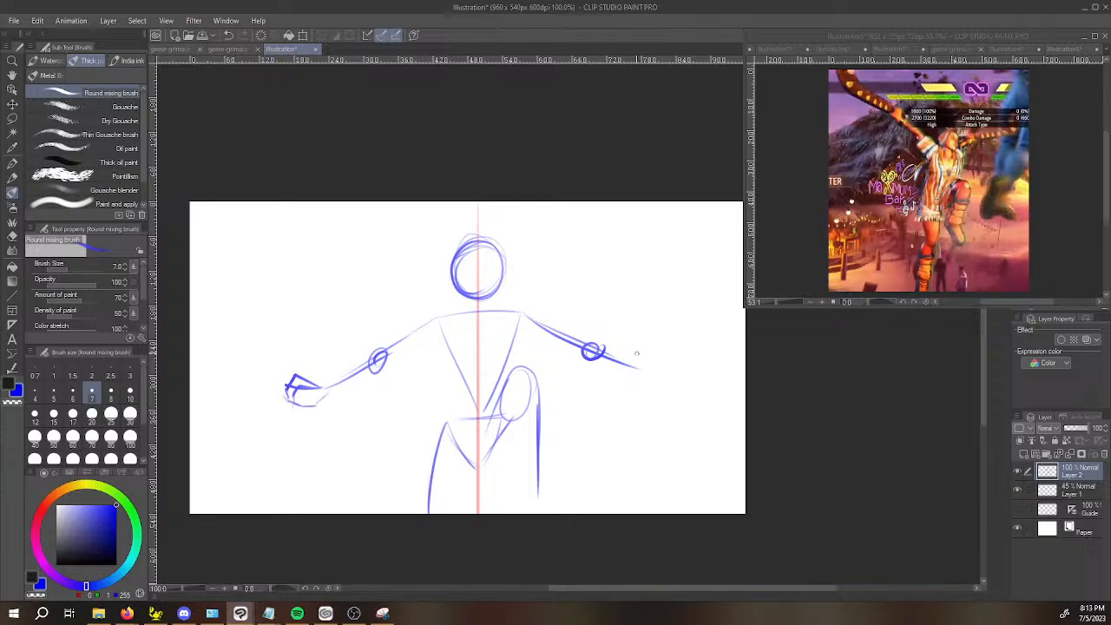
mouse_move(599, 351)
mouse_down()
mouse_move(662, 371)
mouse_move(684, 354)
mouse_move(699, 386)
mouse_move(691, 414)
mouse_up()
Erase the elbow, forearm and hand of the arm on the canvas's right side with the Snap eraser.
key(space)
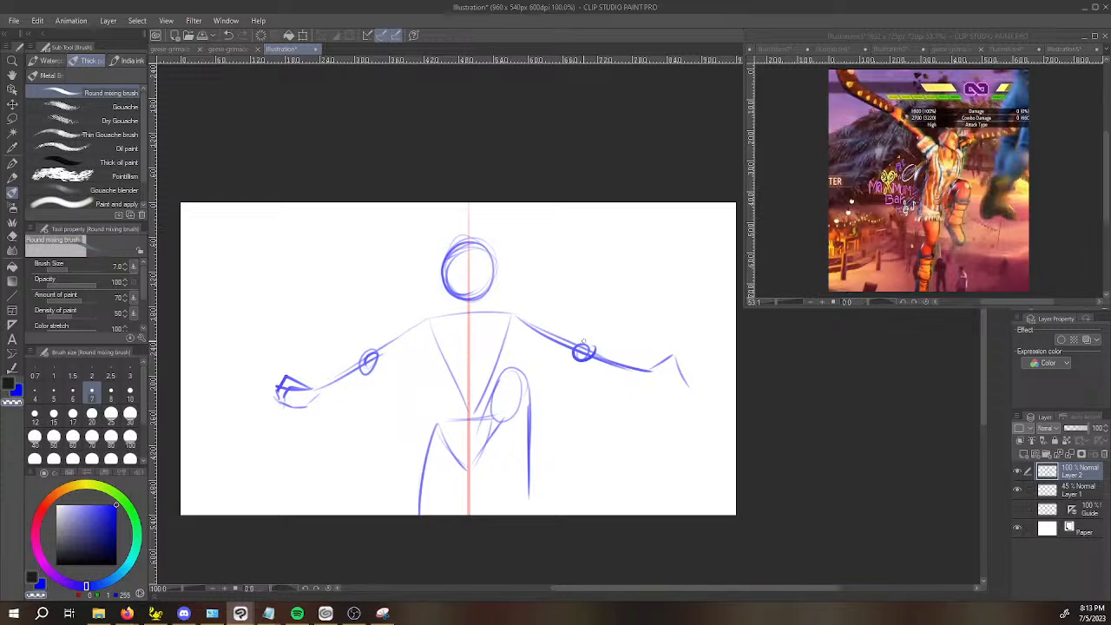
scroll(144, 185, down, 2)
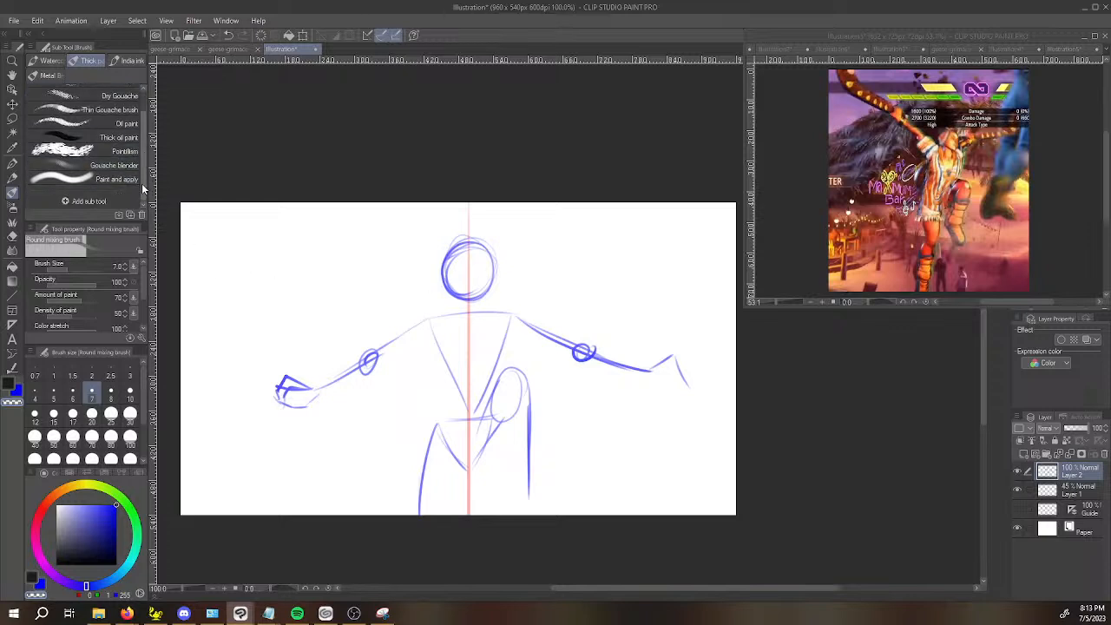
key(e)
click(83, 199)
mouse_move(591, 355)
mouse_down()
mouse_move(643, 346)
mouse_move(686, 369)
mouse_move(663, 356)
mouse_up()
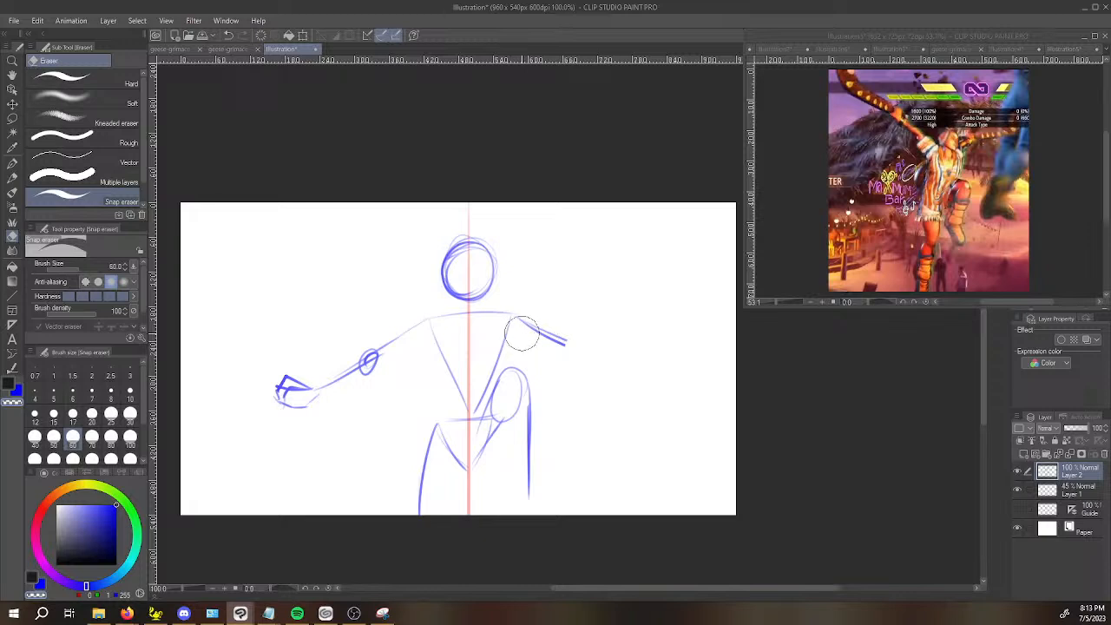
With the Round mixing brush, redraw that arm in blue with its elbow circle, forearm and hand.
key(b)
drag(537, 329, 566, 344)
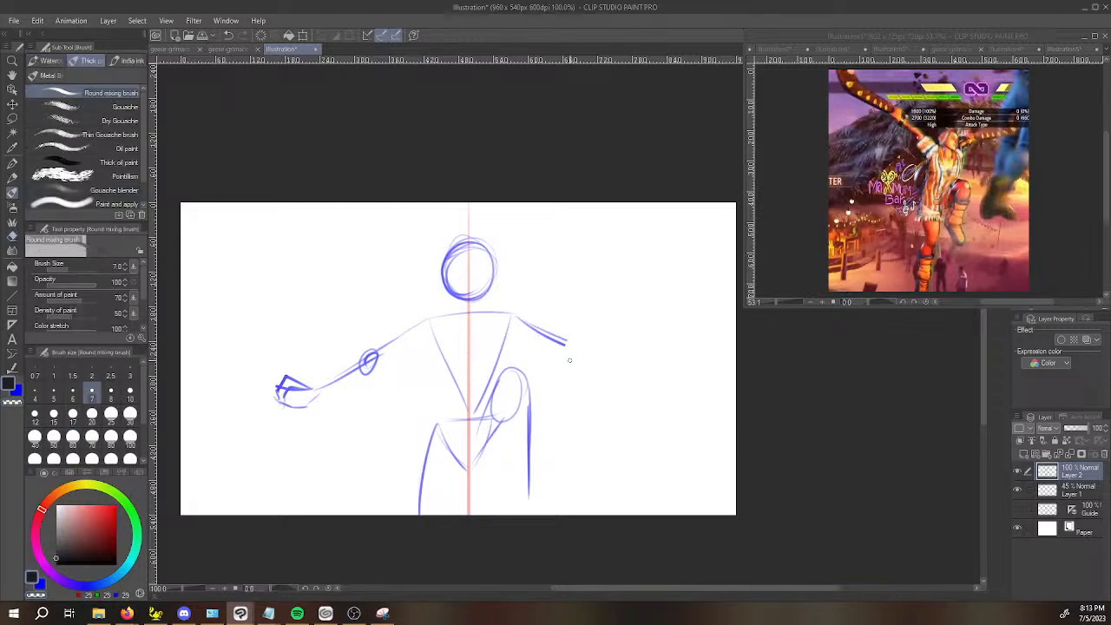
mouse_move(566, 347)
mouse_down()
mouse_move(565, 359)
mouse_move(582, 342)
mouse_move(640, 372)
mouse_move(668, 357)
mouse_move(680, 369)
mouse_move(672, 385)
mouse_move(683, 377)
mouse_up()
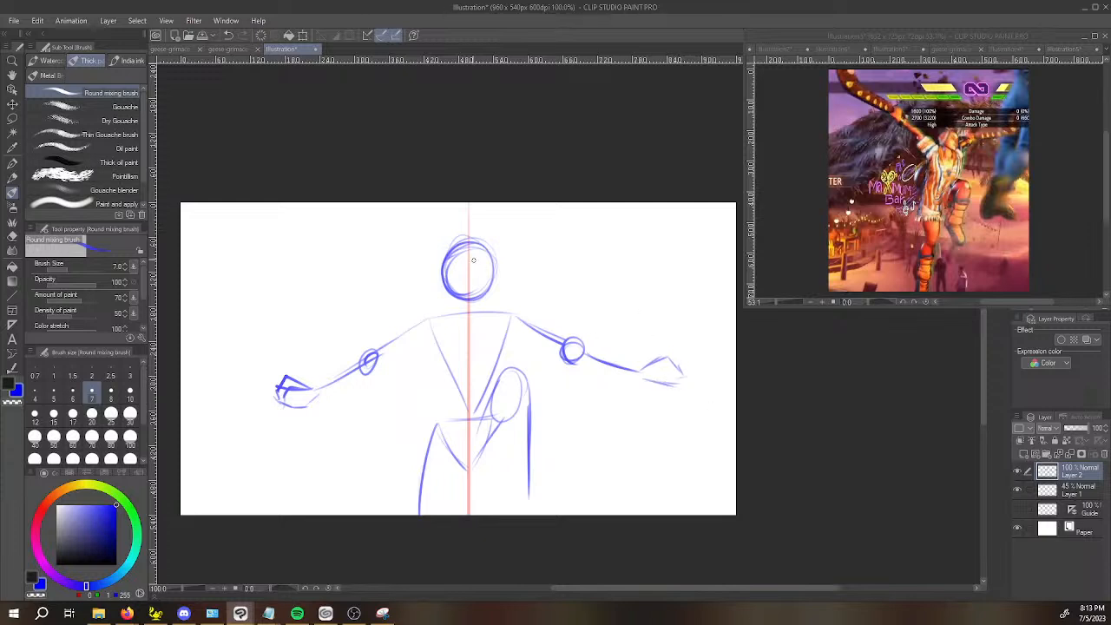
Add a side contour to the head, a short neck and a spine line running down to the hips.
mouse_move(447, 258)
mouse_down()
mouse_move(450, 287)
mouse_move(493, 286)
mouse_move(491, 277)
mouse_up()
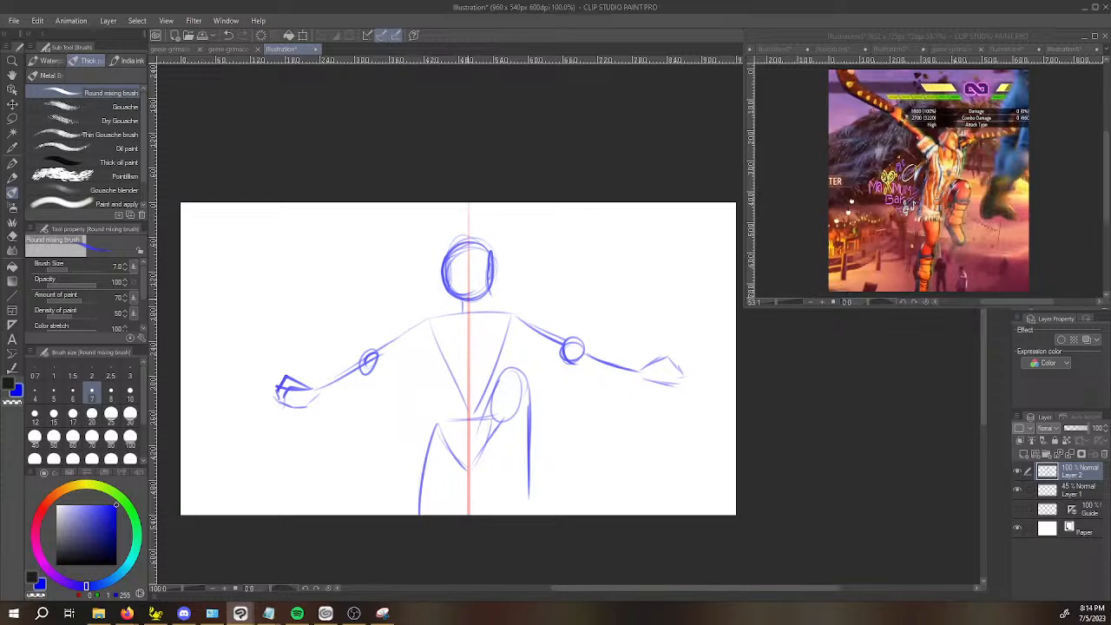
drag(470, 310, 468, 460)
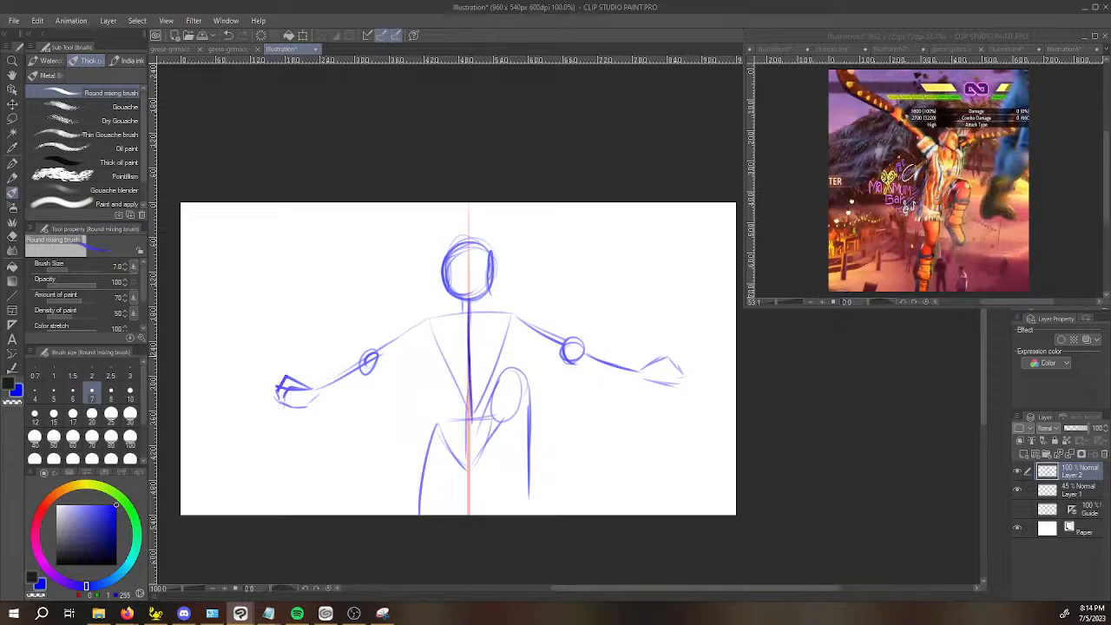
Redraw the raised leg larger, with a higher knee and a lower leg reaching the canvas's bottom edge.
mouse_move(474, 422)
mouse_down()
mouse_move(519, 354)
mouse_move(542, 398)
mouse_up()
drag(511, 356, 506, 413)
drag(547, 362, 538, 515)
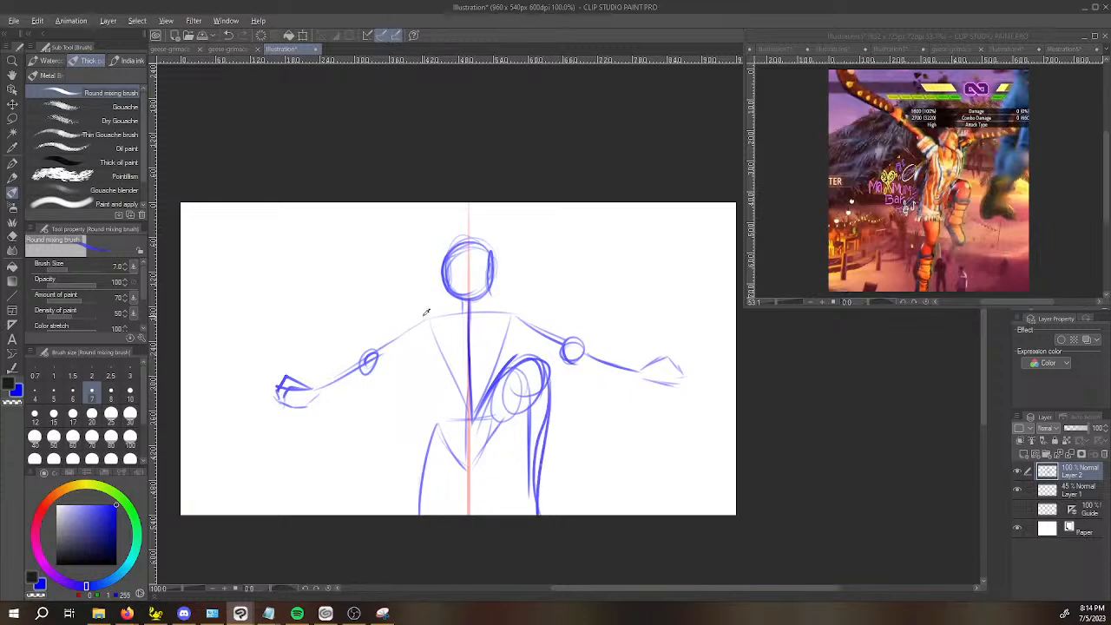
key(alt+Tab)
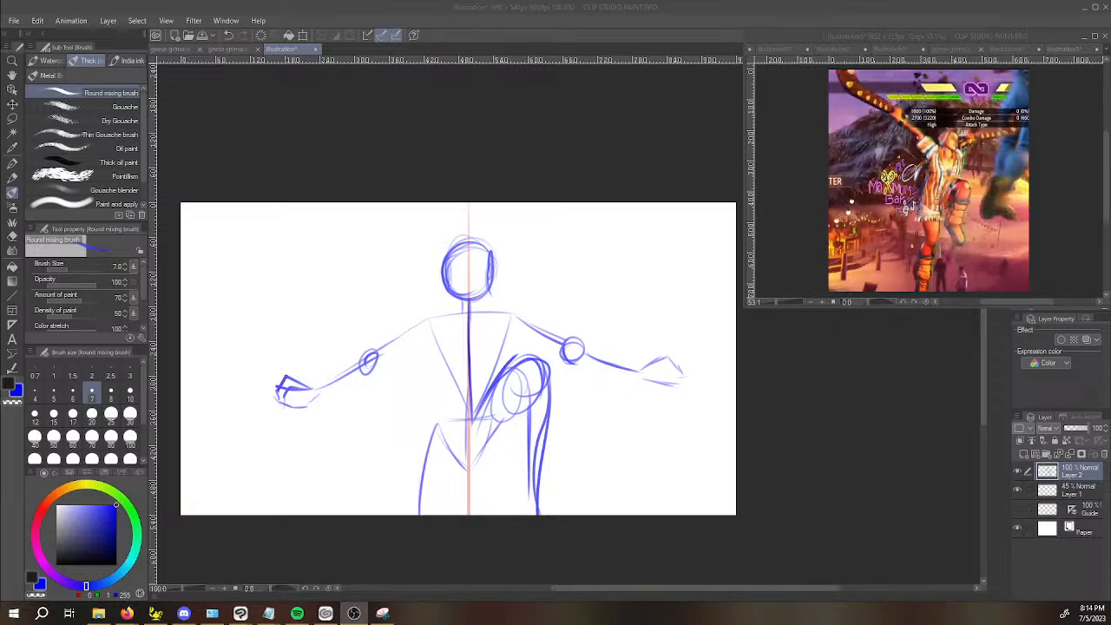
click(271, 399)
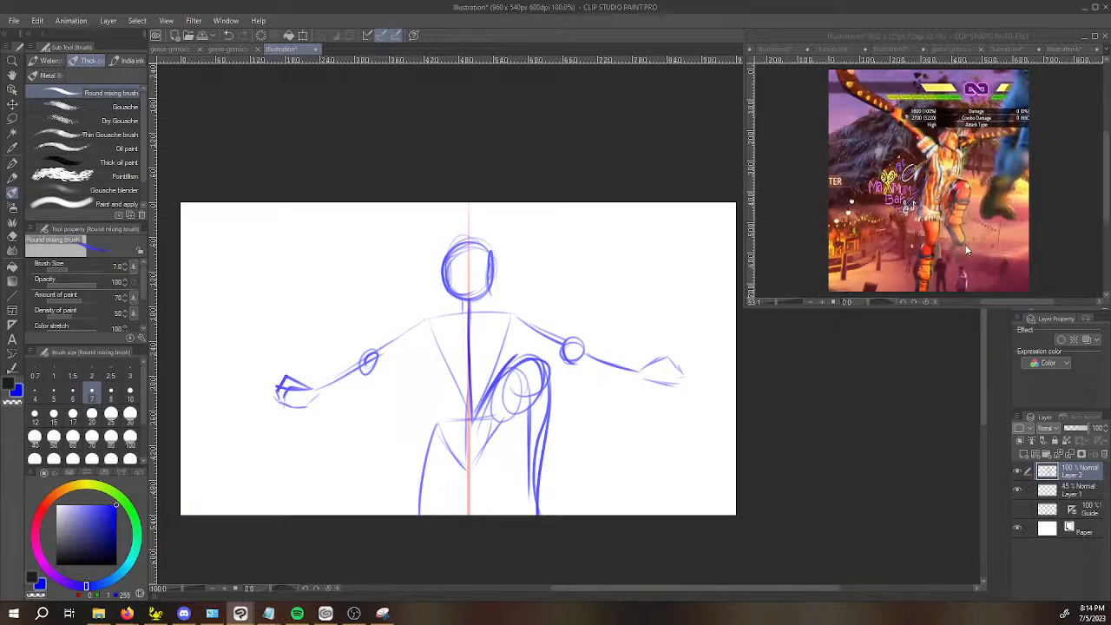
Move the whole figure sketch slightly down the canvas with Transform.
key(ctrl+t)
mouse_move(561, 288)
mouse_down()
mouse_move(569, 332)
mouse_move(565, 313)
mouse_up()
key(Return)
Erase both arms outward from the shoulders with the Snap eraser.
key(e)
drag(439, 352, 286, 419)
mouse_move(586, 353)
mouse_down()
mouse_move(534, 347)
mouse_move(730, 402)
mouse_move(848, 360)
mouse_up()
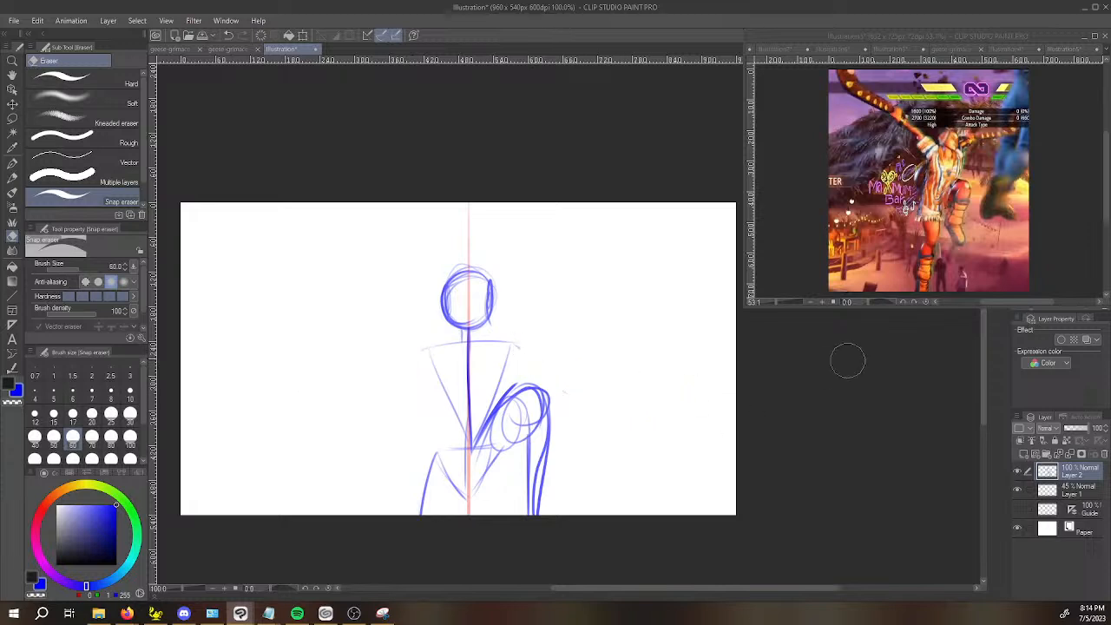
Sketch both arms again as lines curving outward and up from the shoulders to about head height.
key(b)
drag(518, 340, 596, 306)
drag(522, 338, 622, 290)
mouse_move(314, 295)
mouse_down()
mouse_move(405, 338)
mouse_move(569, 324)
mouse_move(622, 290)
mouse_up()
mouse_move(327, 297)
mouse_down()
mouse_move(474, 345)
mouse_move(622, 290)
mouse_move(531, 334)
mouse_move(327, 293)
mouse_up()
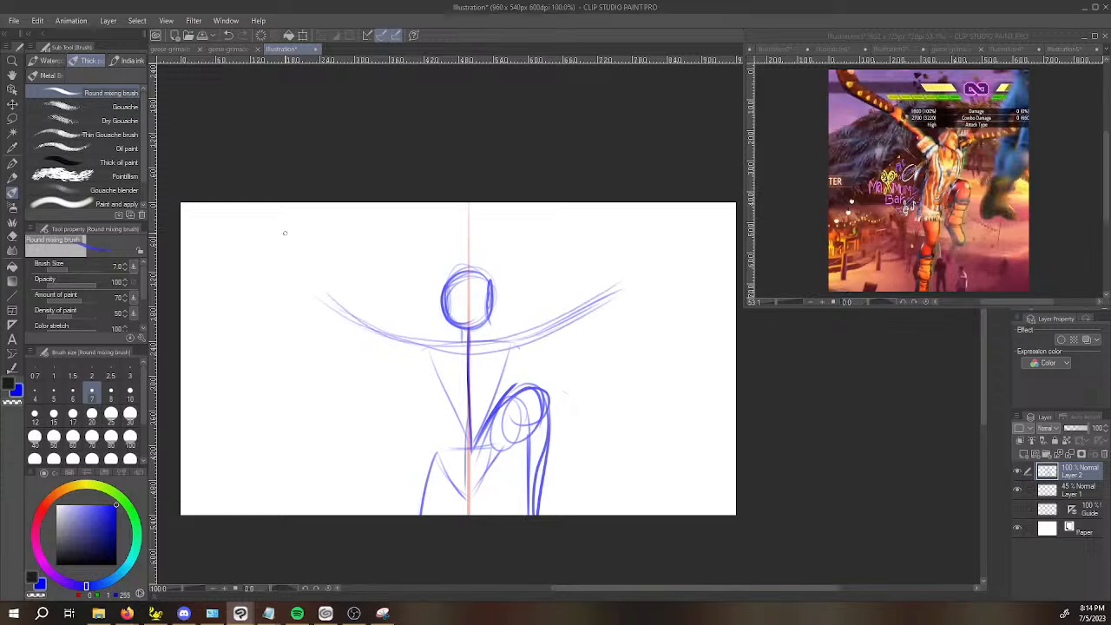
Sketch joint circles at both shoulders and both elbows along the curved arm lines.
drag(425, 346, 440, 340)
mouse_move(510, 331)
mouse_down()
mouse_move(611, 290)
mouse_move(600, 297)
mouse_up()
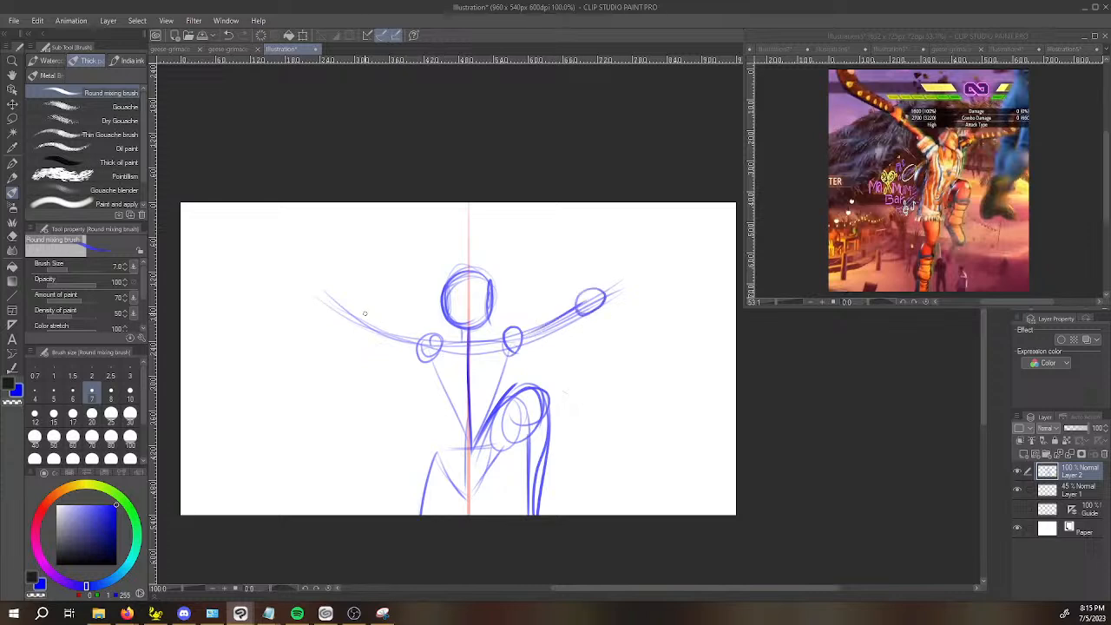
mouse_move(354, 315)
mouse_down()
mouse_move(418, 338)
mouse_move(363, 328)
mouse_up()
key(ctrl+z)
drag(593, 291, 594, 294)
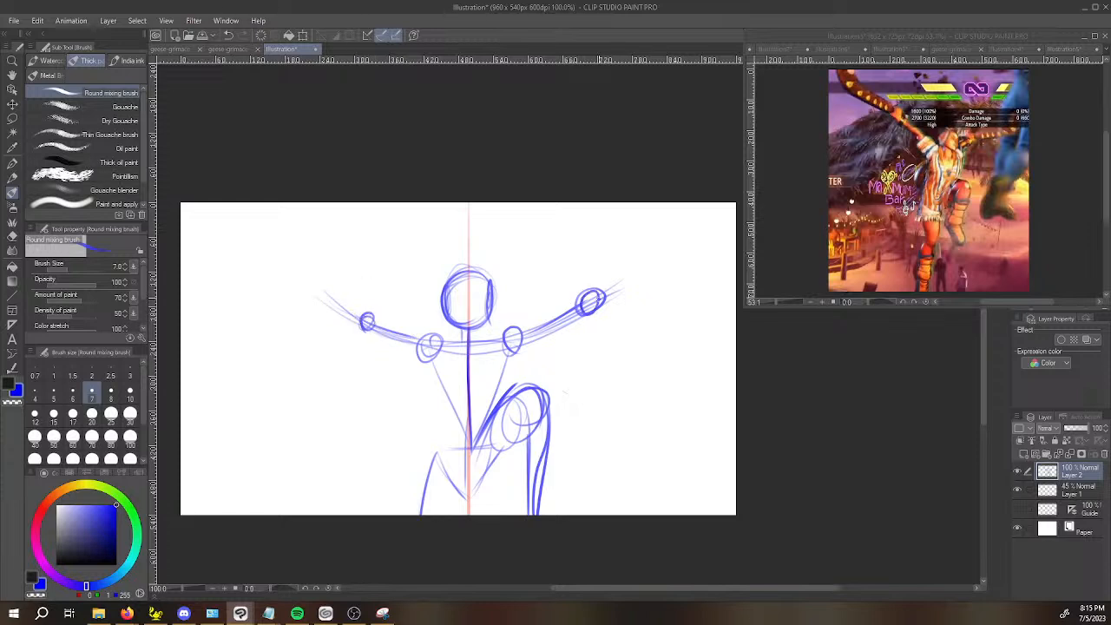
Block in a boxy hand on the arm opposite the raised knee and extend the other forearm with a diagonal line.
mouse_move(310, 280)
mouse_down()
mouse_move(366, 324)
mouse_move(312, 286)
mouse_up()
mouse_move(309, 253)
mouse_down()
mouse_move(289, 291)
mouse_move(317, 289)
mouse_up()
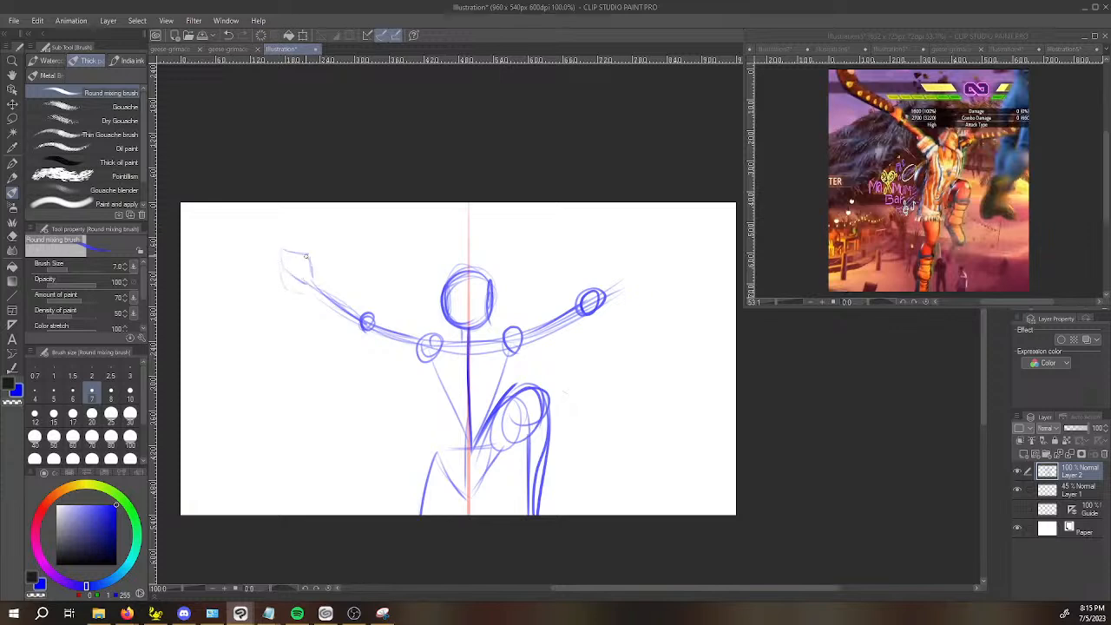
drag(613, 277, 643, 259)
key(ctrl+z)
drag(606, 291, 644, 264)
Lasso the forearm and elbow on the raised-knee side and shift them slightly toward the body with Transform.
key(m)
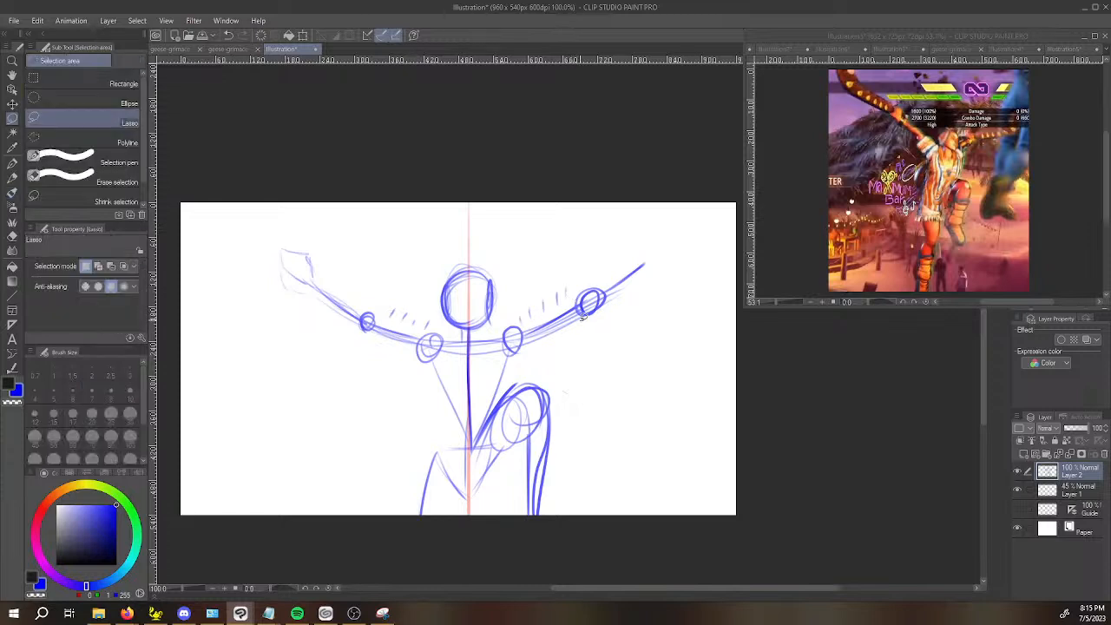
mouse_move(579, 300)
mouse_down()
mouse_move(657, 203)
mouse_move(634, 312)
mouse_up()
key(ctrl+t)
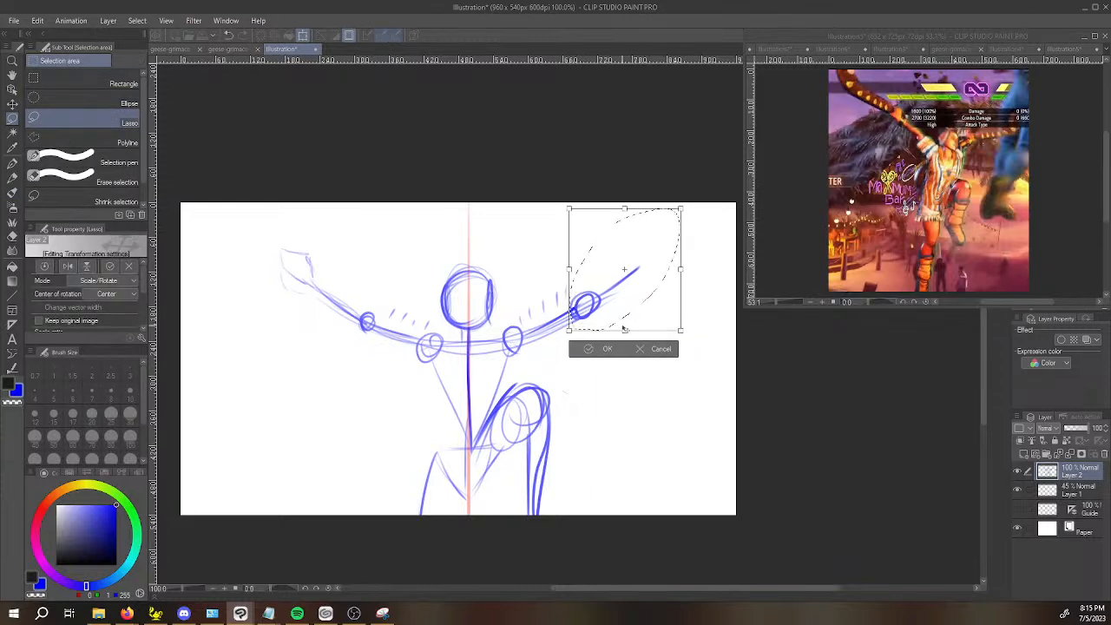
key(Return)
key(ctrl+d)
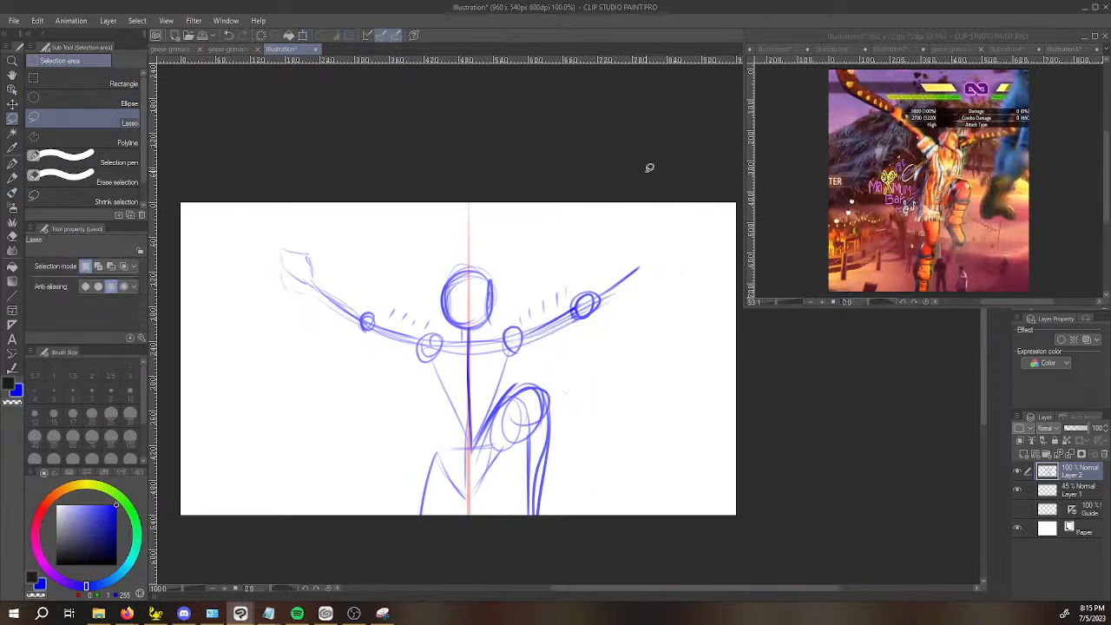
Lengthen the forearm line on the raised-knee side and sketch a rough angular hand at its end.
key(b)
mouse_move(608, 293)
mouse_down()
mouse_move(640, 264)
mouse_move(626, 280)
mouse_move(671, 214)
mouse_move(680, 218)
mouse_up()
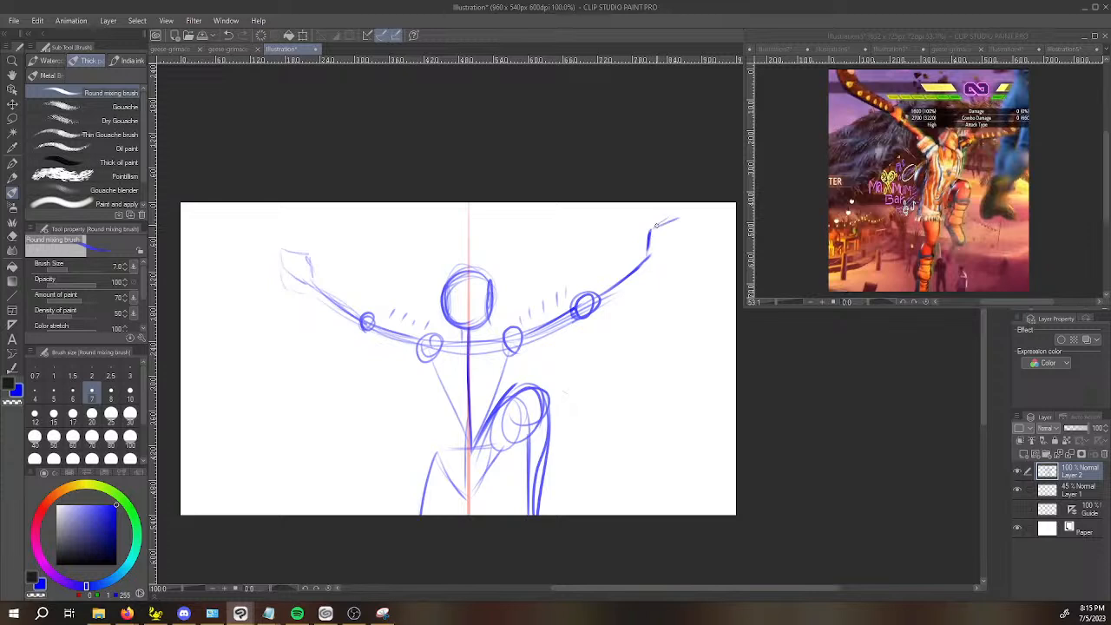
drag(651, 254, 674, 245)
Move the reference window off the Navigator and flip the canvas view horizontally to check the pose.
drag(983, 38, 892, 63)
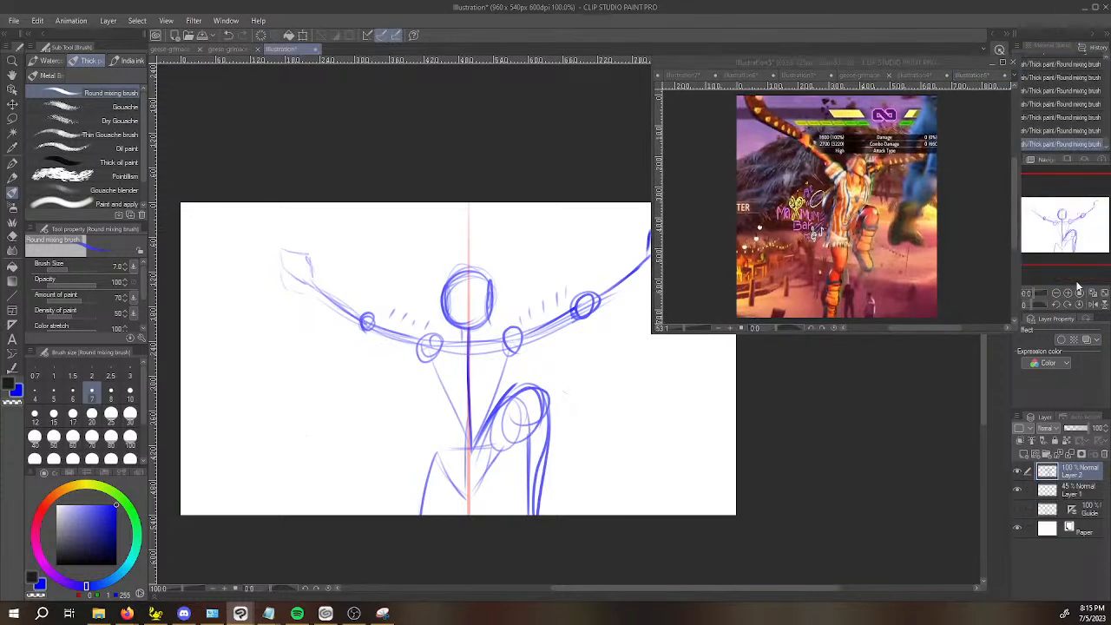
click(1092, 307)
mouse_move(875, 420)
mouse_down()
mouse_move(762, 417)
mouse_move(625, 441)
mouse_move(574, 431)
mouse_up()
Lasso the forearm and hand on the raised-knee side and scale them down slightly with Transform.
key(m)
mouse_move(203, 289)
mouse_down()
mouse_move(219, 213)
mouse_move(337, 316)
mouse_move(309, 365)
mouse_move(203, 286)
mouse_up()
key(ctrl+t)
mouse_move(199, 215)
mouse_down()
mouse_move(214, 229)
mouse_move(209, 220)
mouse_up()
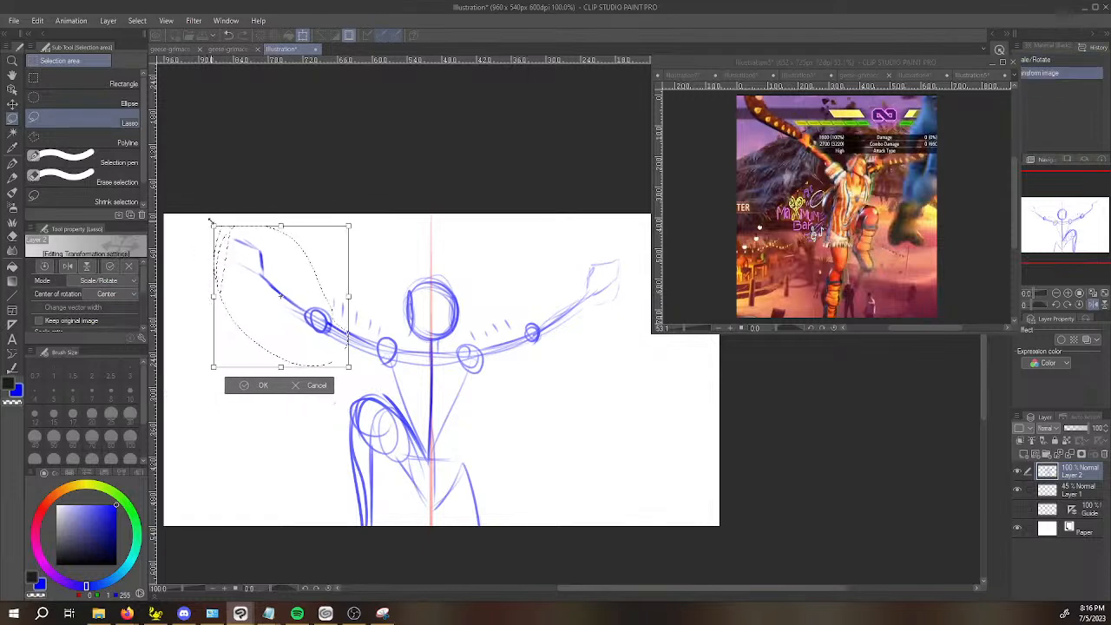
key(Return)
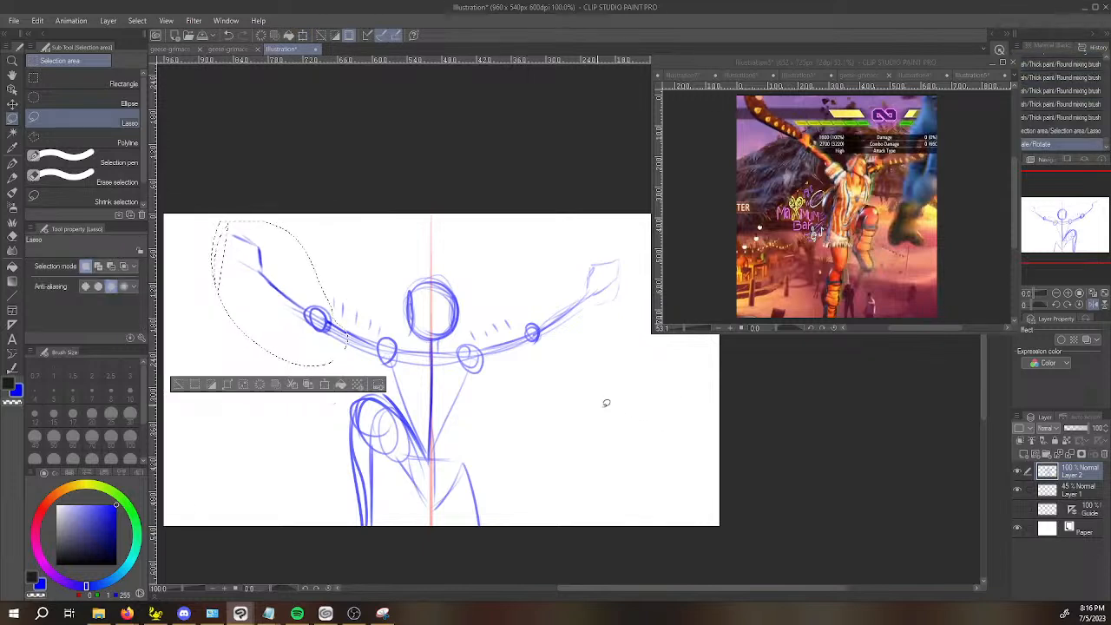
Lasso the whole arm on the raised-knee side and rotate it slightly so the hand sits lower.
mouse_move(394, 362)
mouse_down()
mouse_move(292, 203)
mouse_move(231, 360)
mouse_up()
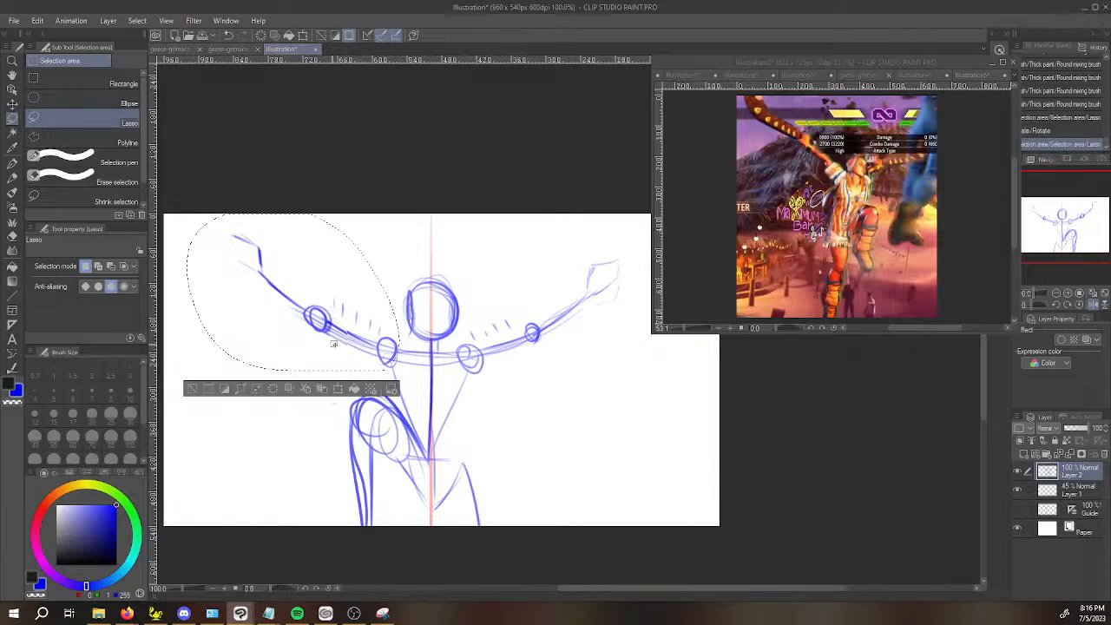
key(ctrl+t)
drag(425, 379, 431, 368)
drag(377, 324, 376, 333)
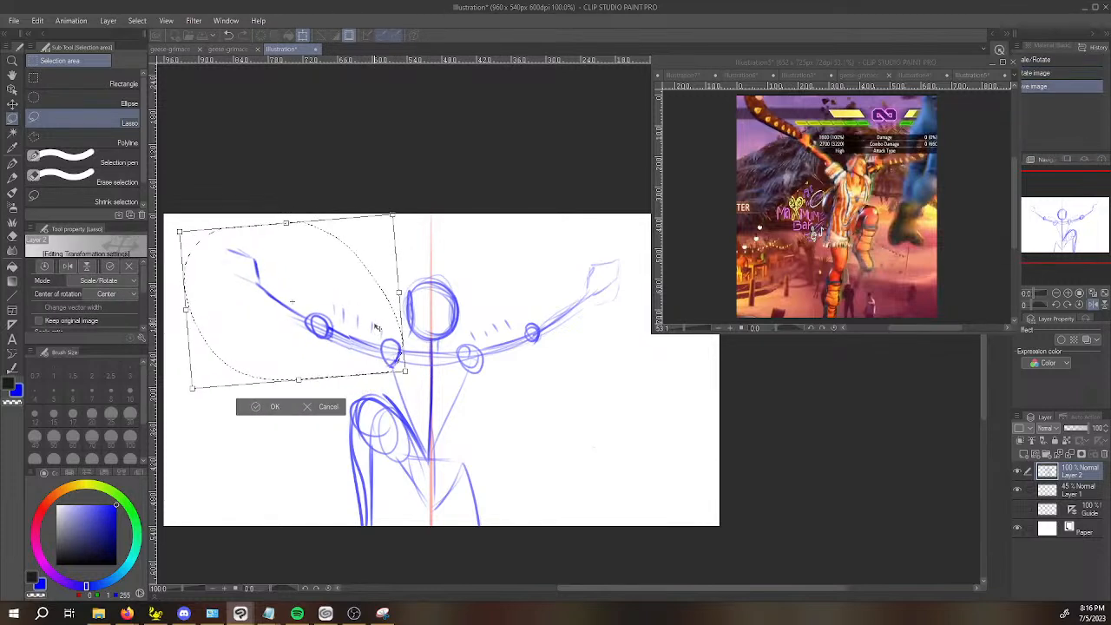
key(Return)
key(ctrl+d)
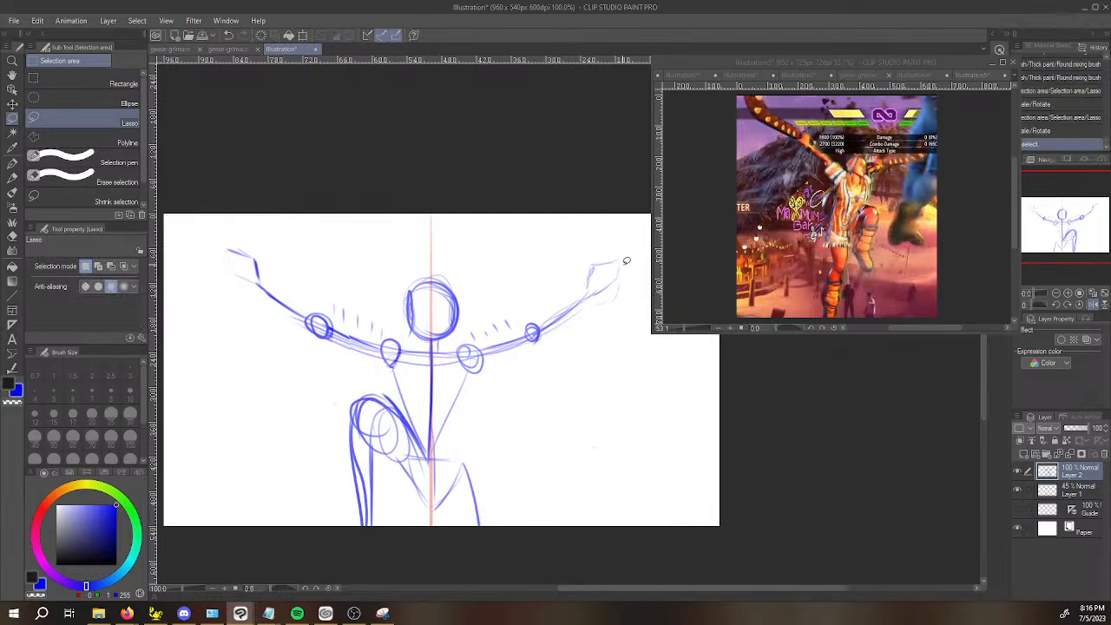
Lasso the raised leg, rotate it so the knee leans farther from the body, and return the view to unmirrored.
scroll(627, 261, down, 2)
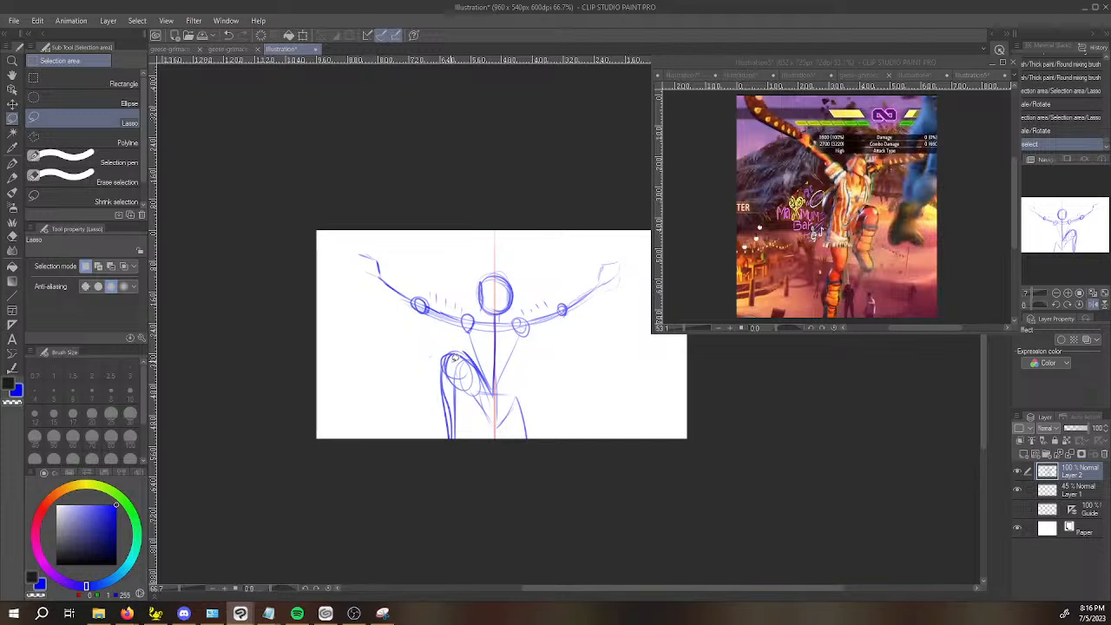
mouse_move(426, 368)
mouse_down()
mouse_move(460, 336)
mouse_move(488, 382)
mouse_move(441, 461)
mouse_move(418, 382)
mouse_up()
key(ctrl+t)
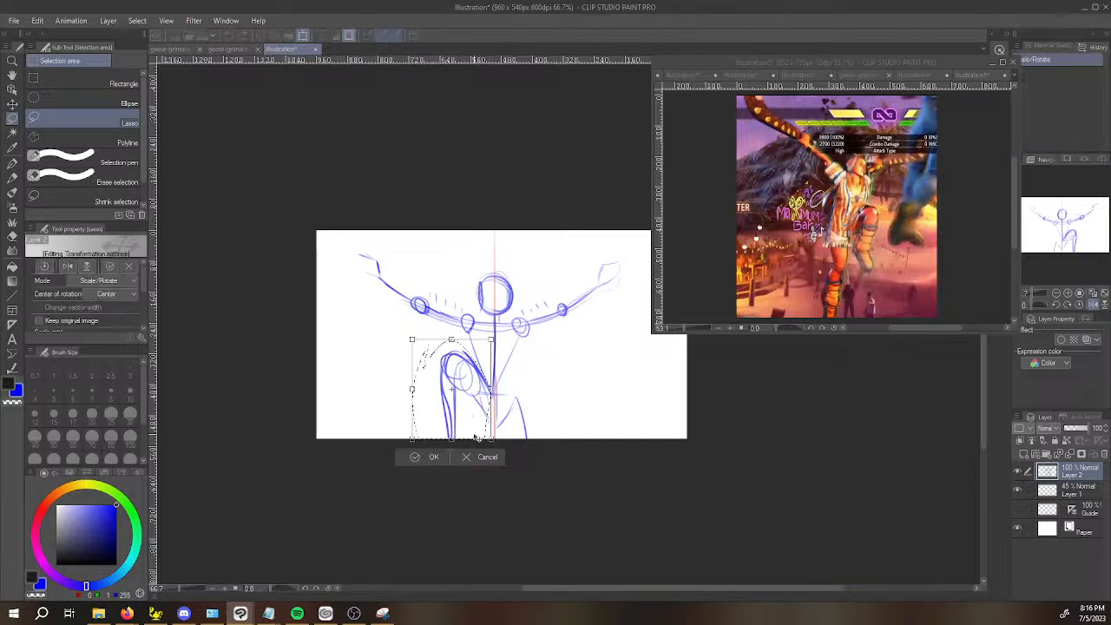
drag(499, 433, 492, 438)
key(Return)
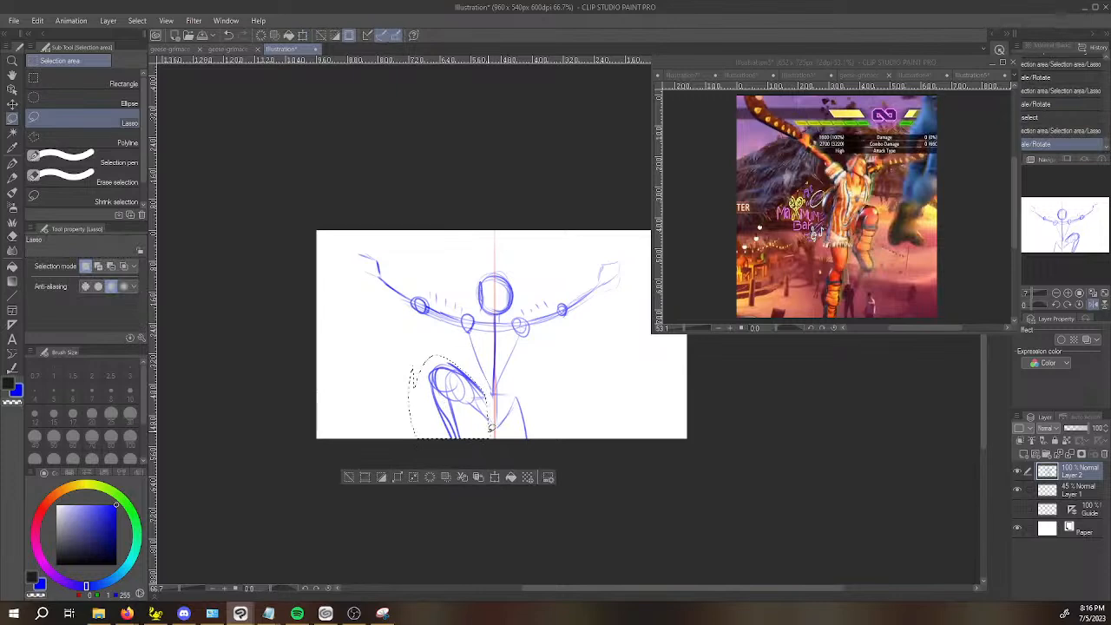
mouse_move(693, 380)
mouse_down()
mouse_move(839, 380)
mouse_move(707, 407)
mouse_up()
click(706, 407)
Sketch a large rounded ribcage between the shoulders with side lines running down to the waist.
key(b)
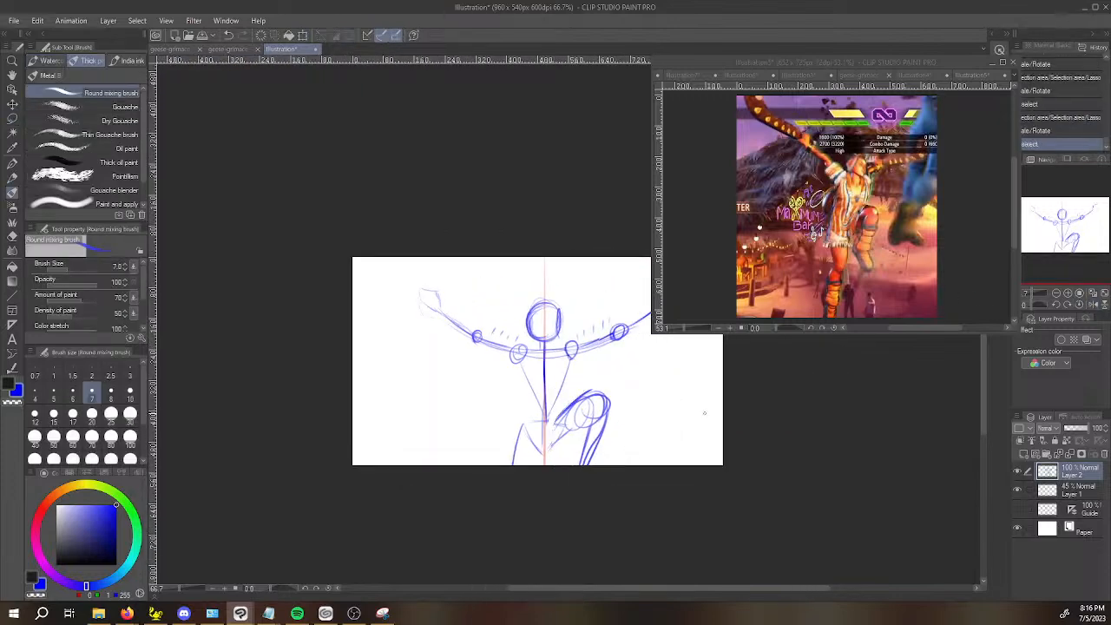
scroll(564, 403, up, 3)
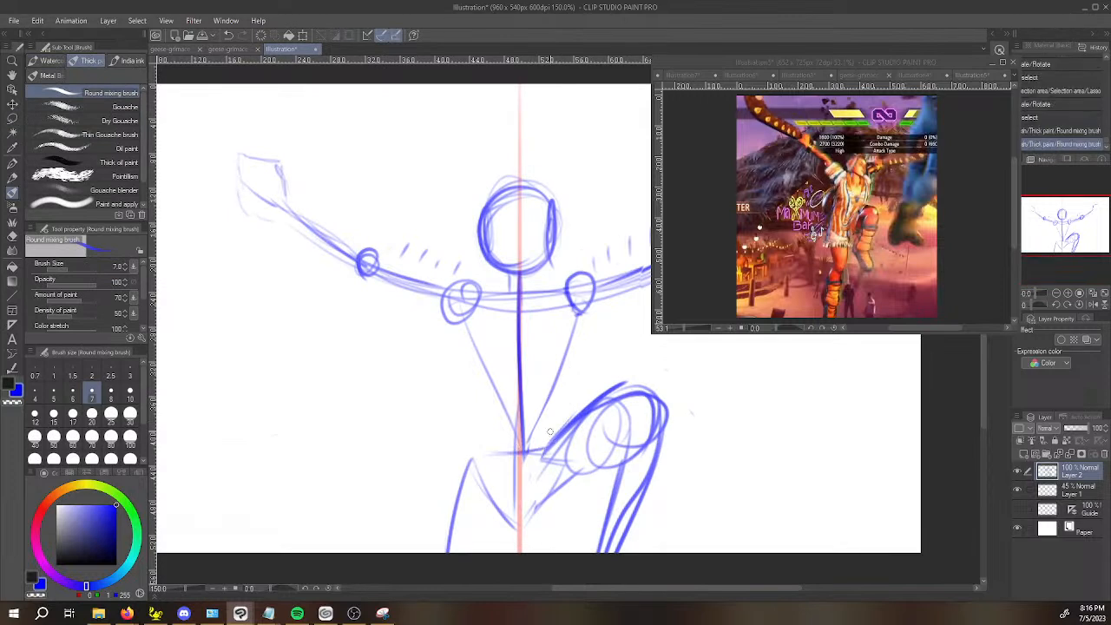
drag(468, 297, 456, 328)
drag(454, 314, 478, 375)
mouse_move(463, 324)
mouse_down()
mouse_move(484, 380)
mouse_move(479, 319)
mouse_move(474, 387)
mouse_move(570, 322)
mouse_move(469, 331)
mouse_move(521, 402)
mouse_move(479, 429)
mouse_move(475, 455)
mouse_up()
mouse_move(568, 384)
mouse_down()
mouse_move(561, 439)
mouse_move(573, 369)
mouse_up()
drag(580, 308, 582, 352)
mouse_move(474, 319)
mouse_down()
mouse_move(462, 380)
mouse_move(461, 408)
mouse_up()
drag(478, 358, 463, 406)
mouse_move(475, 322)
mouse_down()
mouse_move(464, 365)
mouse_move(466, 326)
mouse_move(448, 312)
mouse_up()
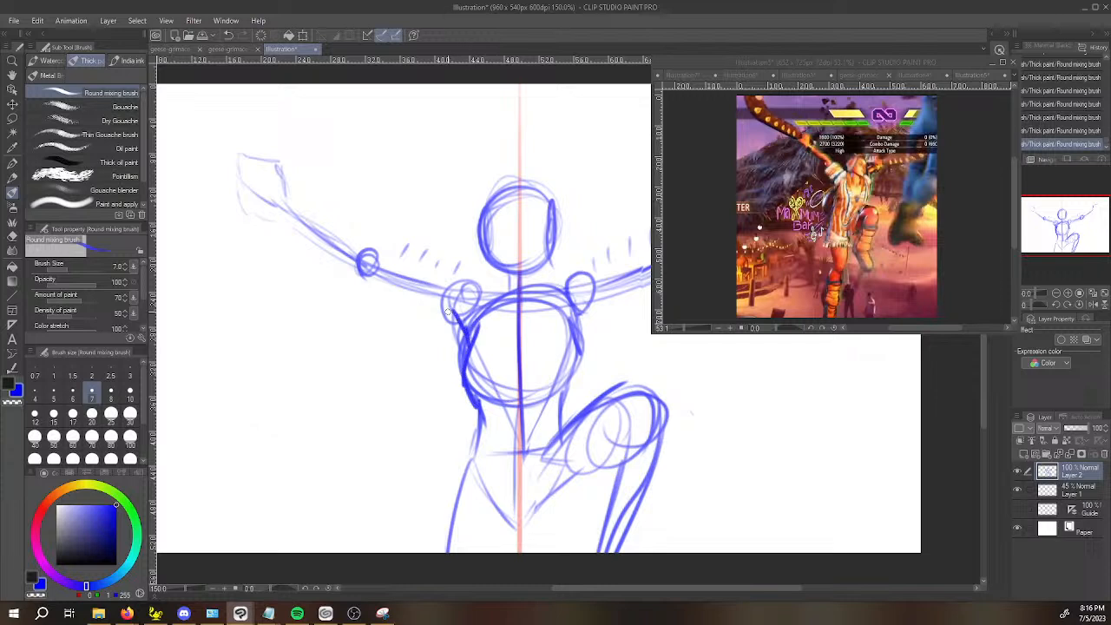
Sketch the outlines of both upper arms between the shoulder and elbow circles.
drag(368, 290, 405, 305)
drag(384, 258, 448, 282)
drag(387, 254, 444, 274)
drag(707, 378, 573, 443)
drag(452, 337, 525, 311)
drag(512, 313, 554, 294)
Compare Lily's proportions in the other reference illustration, then return to the raised-knee reference.
click(971, 77)
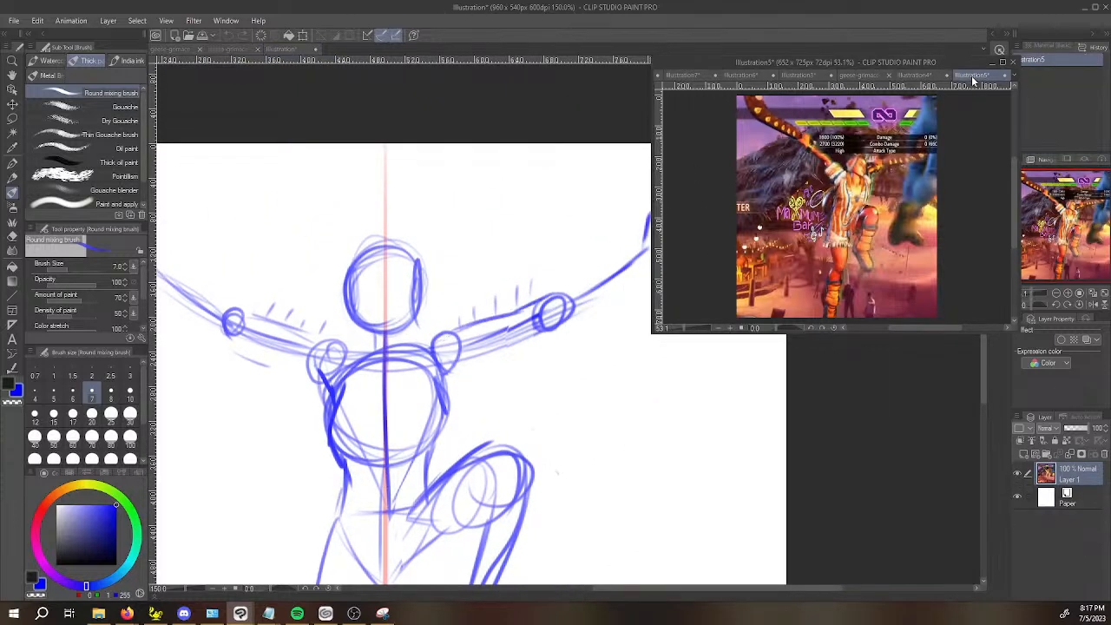
click(916, 76)
scroll(858, 137, up, 5)
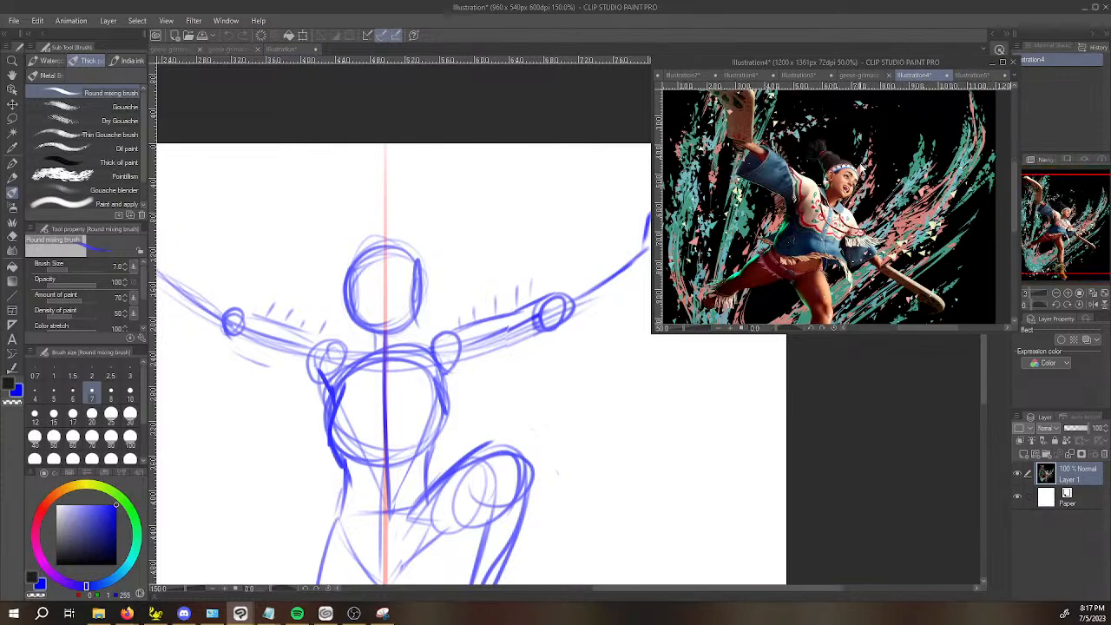
click(972, 79)
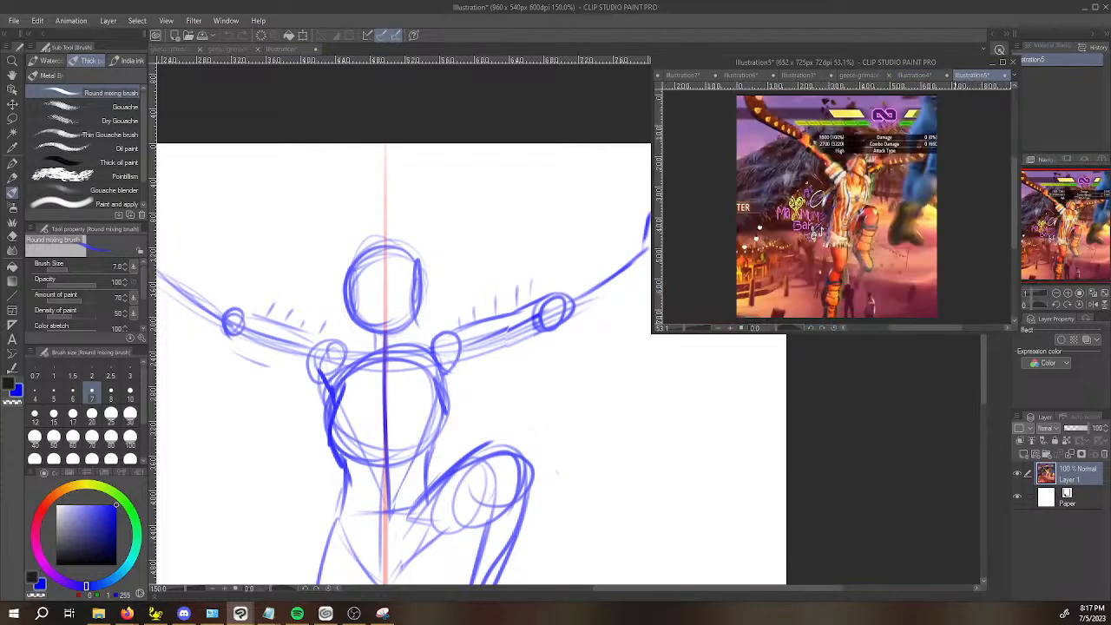
Outline the forearm on the raised-knee side from elbow to wrist, redoing the first strokes, and reinforce the upper arm's underside.
click(506, 395)
key(space)
drag(569, 355, 534, 377)
drag(531, 305, 577, 266)
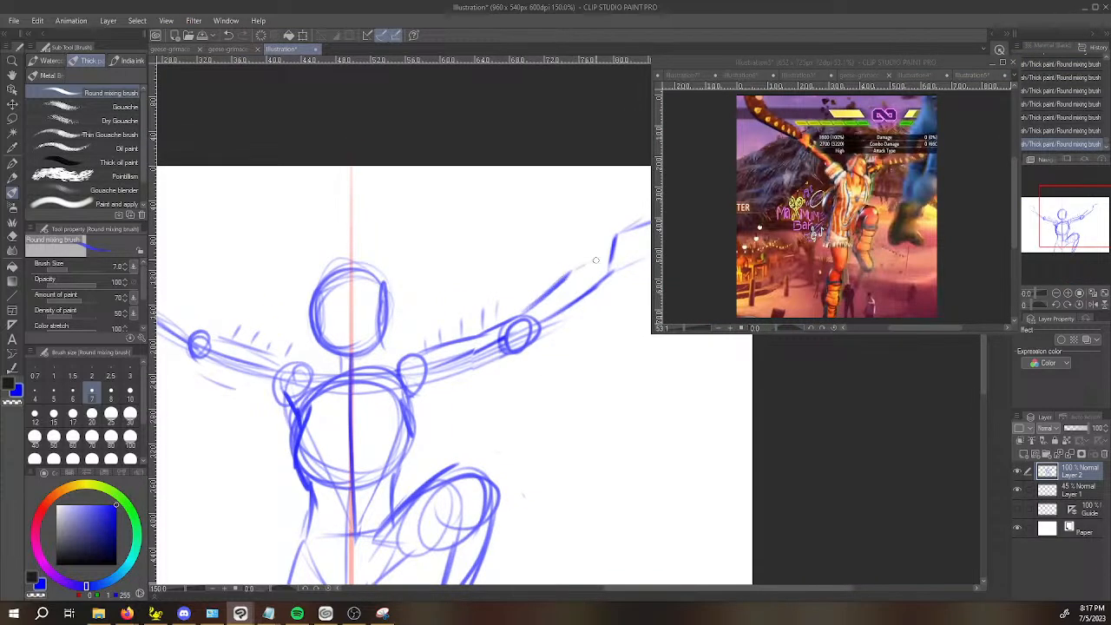
key(ctrl+z)
key(ctrl+z)
key(ctrl+z)
drag(519, 316, 613, 262)
drag(561, 293, 606, 269)
drag(519, 317, 570, 289)
mouse_move(509, 358)
mouse_down()
mouse_move(576, 325)
mouse_move(630, 269)
mouse_up()
drag(418, 392, 502, 358)
Outline the upper arm and forearm on the side opposite the raised knee, from shoulder to wrist.
key(space)
drag(335, 398, 437, 422)
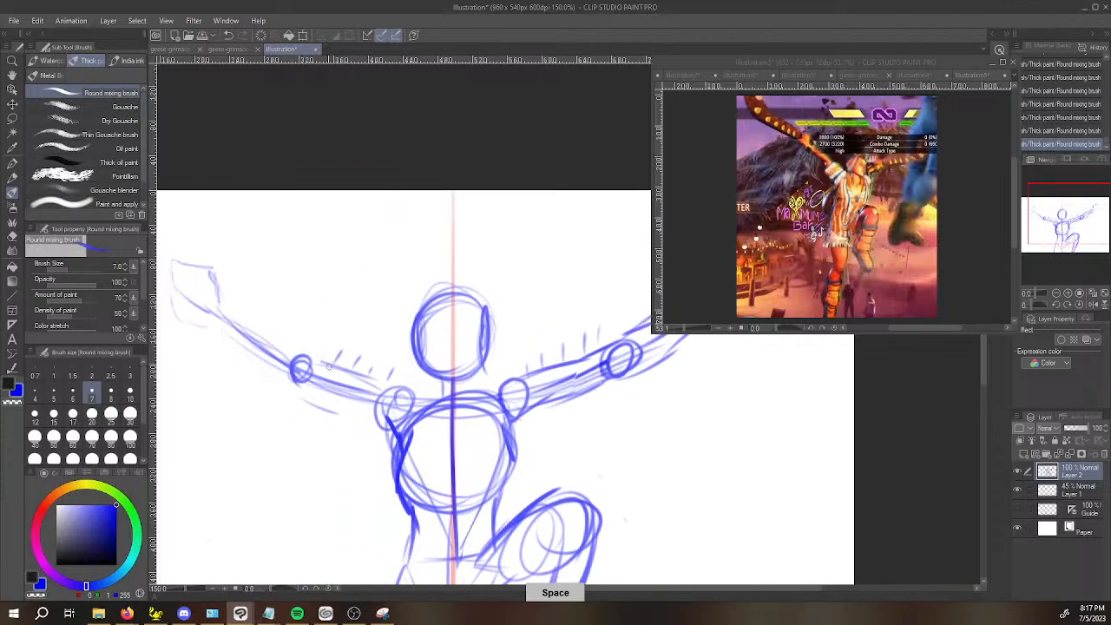
drag(322, 361, 403, 387)
drag(298, 390, 391, 428)
mouse_move(217, 297)
mouse_down()
mouse_move(325, 375)
mouse_move(285, 373)
mouse_move(282, 361)
mouse_up()
drag(212, 328, 286, 388)
drag(273, 385, 314, 399)
drag(282, 340, 328, 363)
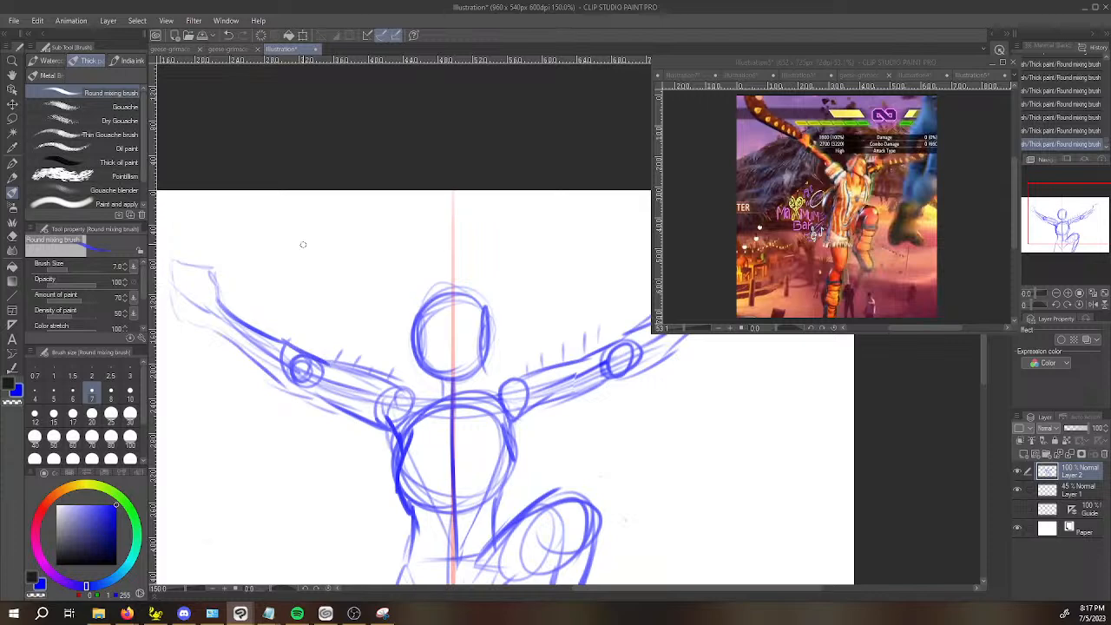
Darken the forearm's upper contour and wrist on the raised-knee side.
key(space)
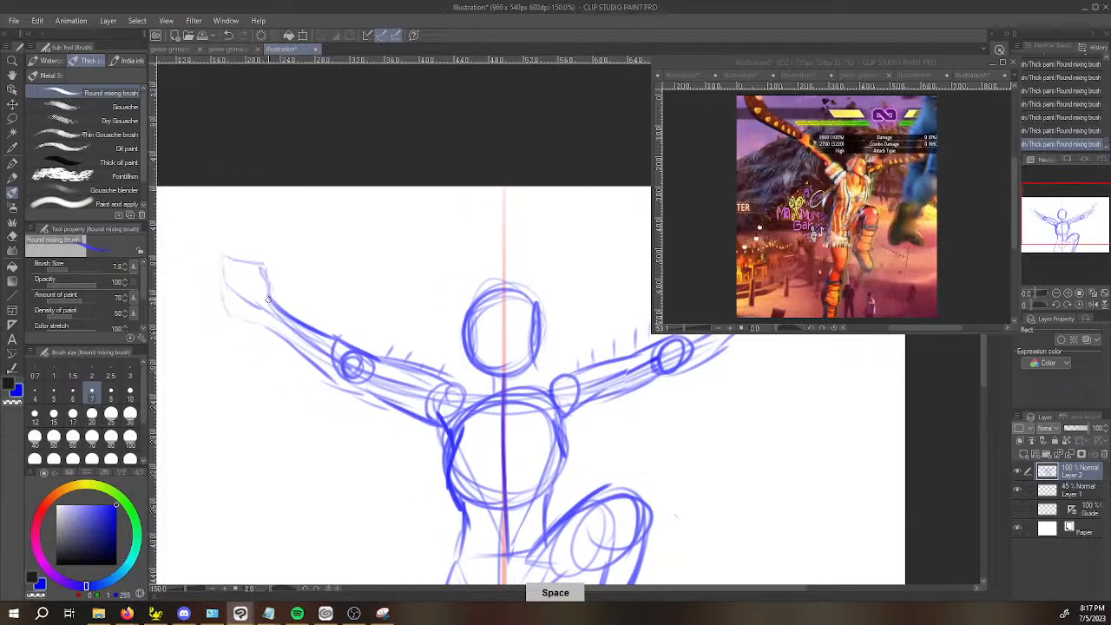
drag(708, 354, 552, 388)
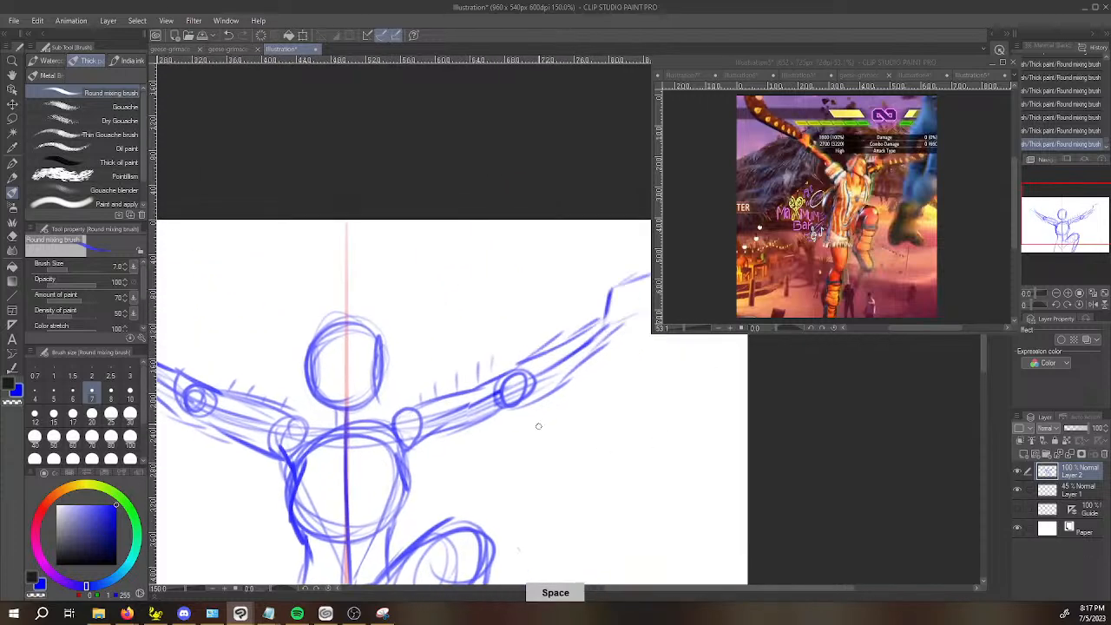
mouse_move(600, 322)
mouse_down()
mouse_move(622, 326)
mouse_move(586, 326)
mouse_up()
mouse_move(510, 369)
mouse_down()
mouse_move(582, 328)
mouse_move(614, 271)
mouse_up()
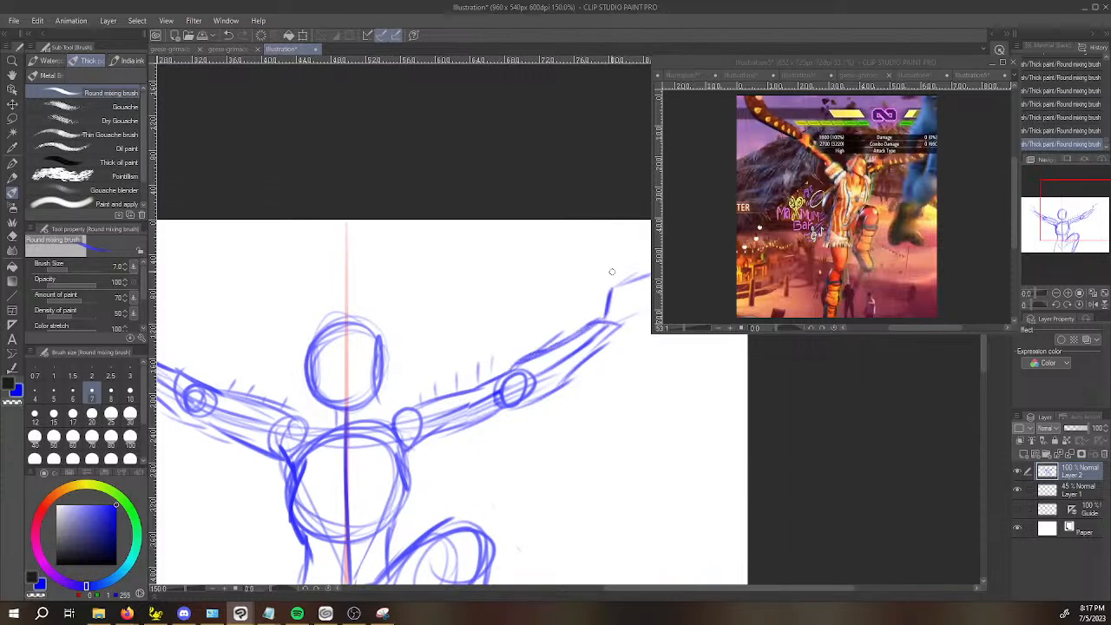
Lasso the head circle and move it slightly upward with Transform to lengthen the neck.
drag(751, 396, 818, 396)
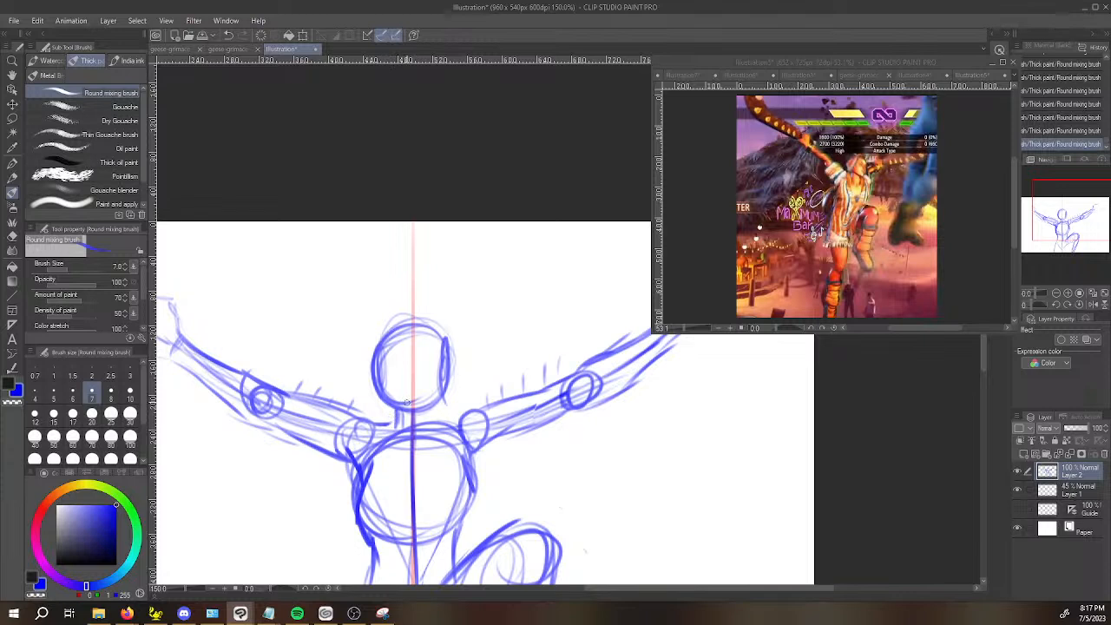
key(m)
mouse_move(378, 319)
mouse_down()
mouse_move(371, 387)
mouse_move(463, 390)
mouse_move(402, 305)
mouse_up()
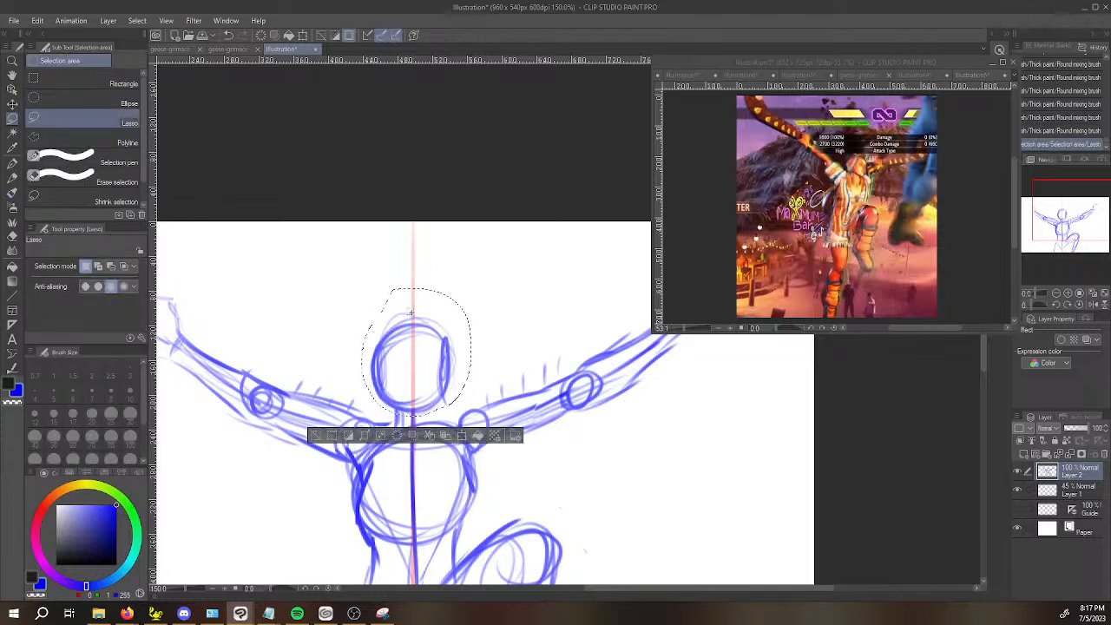
key(ctrl+t)
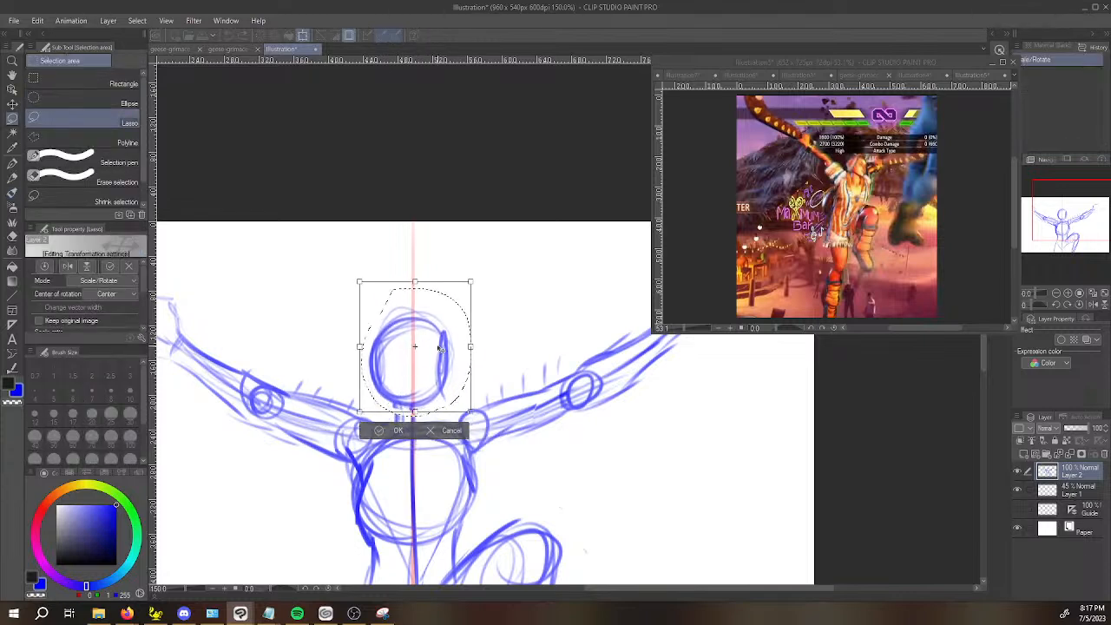
key(Return)
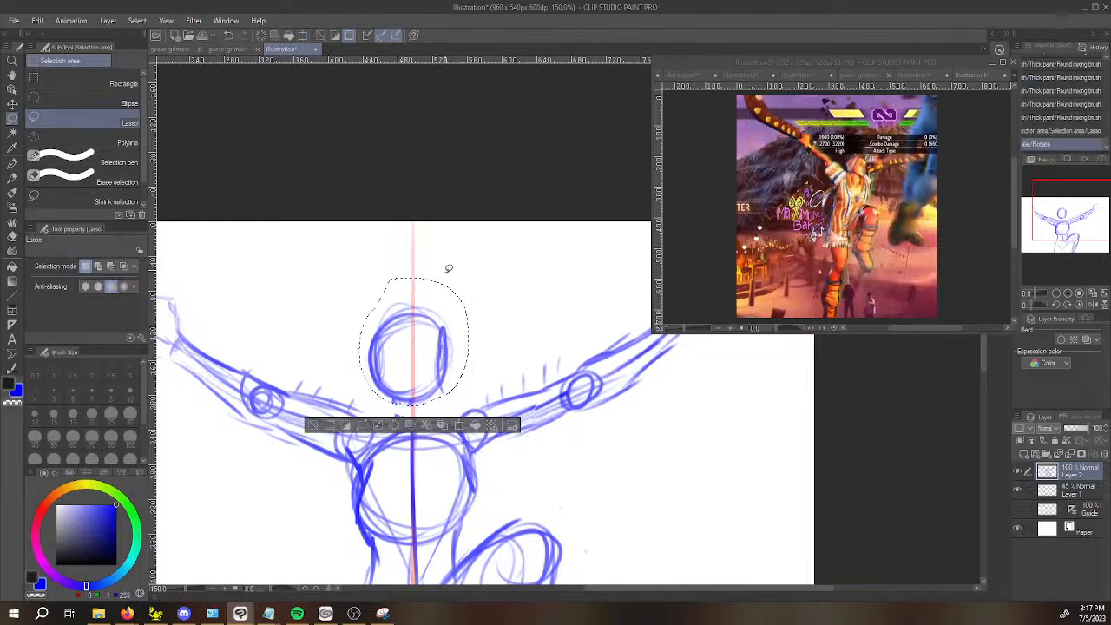
key(ctrl+d)
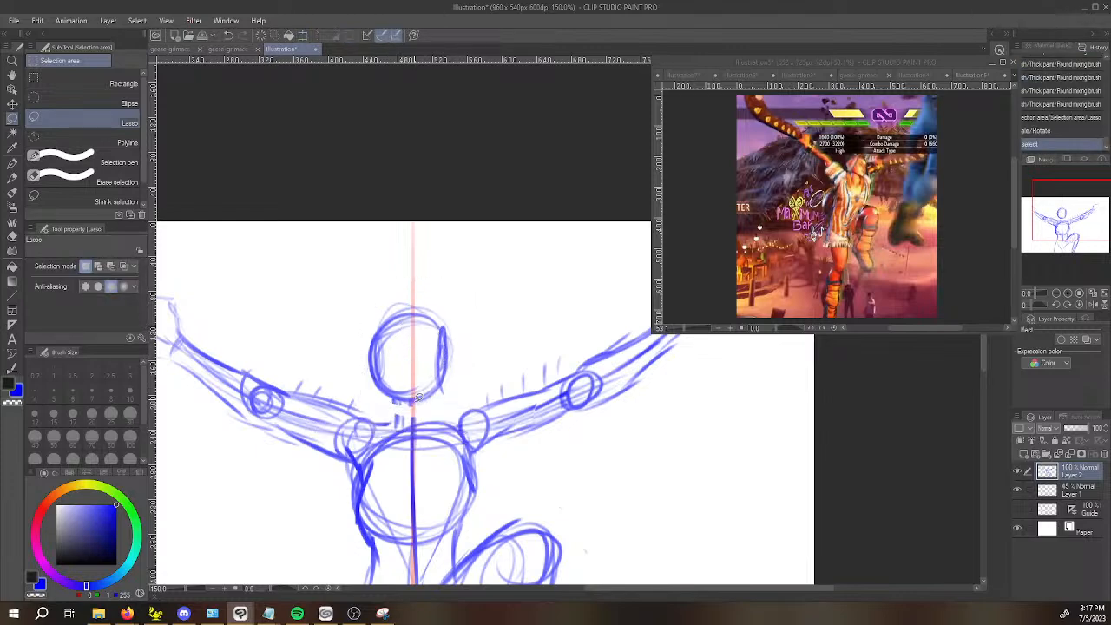
Draw a vertical center line through the head and down to the neck.
key(b)
drag(410, 300, 414, 414)
key(ctrl+z)
drag(412, 301, 410, 374)
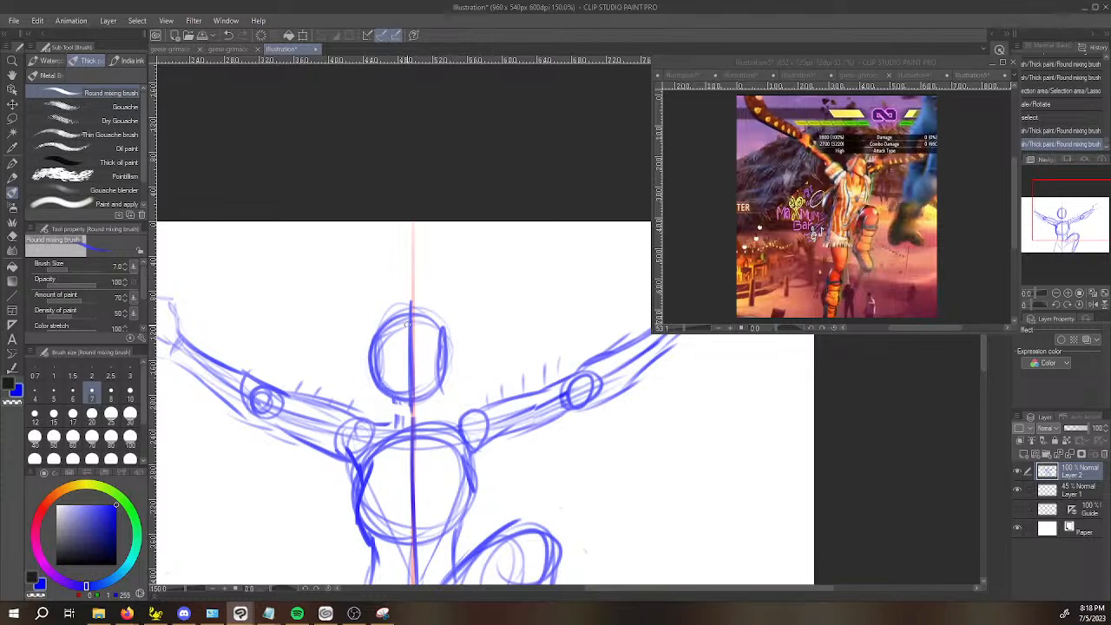
drag(414, 412, 412, 383)
Reshape the head with straighter, darker sides and a rounded top, erasing stray strokes outside the outline.
drag(380, 335, 380, 383)
mouse_move(444, 336)
mouse_down()
mouse_move(438, 377)
mouse_move(445, 334)
mouse_move(389, 311)
mouse_move(381, 334)
mouse_move(390, 315)
mouse_move(415, 314)
mouse_move(446, 337)
mouse_up()
mouse_move(370, 346)
mouse_down()
mouse_move(373, 385)
mouse_move(371, 346)
mouse_up()
mouse_move(448, 333)
mouse_down()
mouse_move(447, 364)
mouse_move(451, 348)
mouse_move(423, 314)
mouse_move(389, 321)
mouse_move(416, 307)
mouse_move(389, 306)
mouse_move(400, 355)
mouse_move(377, 342)
mouse_move(374, 379)
mouse_up()
key(c)
mouse_move(375, 339)
mouse_down()
mouse_move(404, 311)
mouse_move(449, 332)
mouse_up()
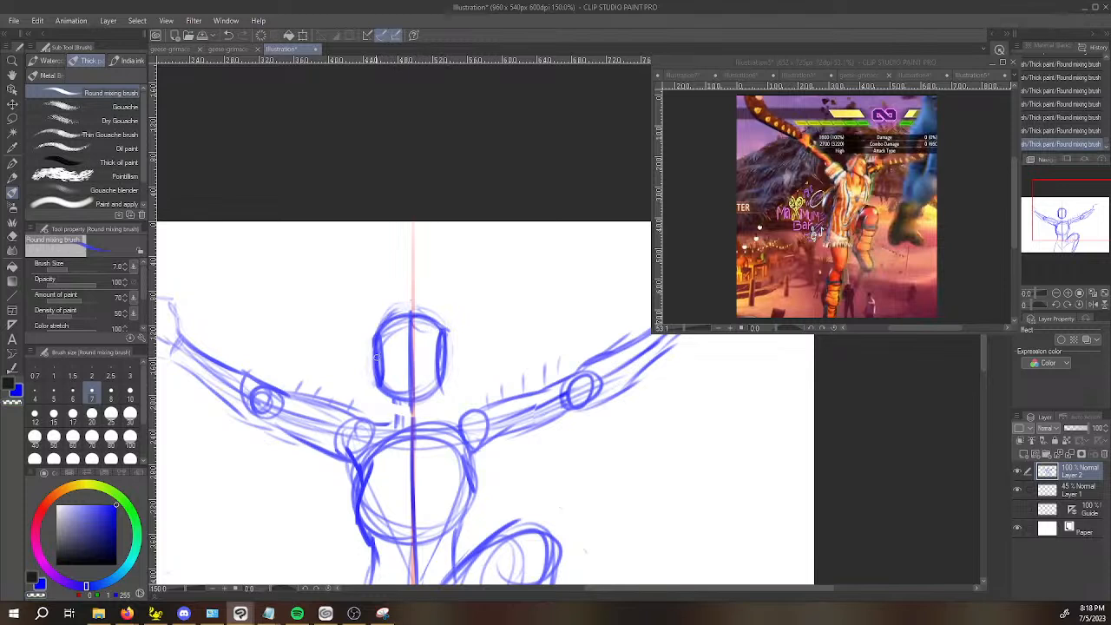
Draw horizontal guidelines across the face at the eye line and hairline, and taper the jaw to a pointed chin.
drag(378, 355, 438, 352)
mouse_move(379, 334)
mouse_down()
mouse_move(426, 313)
mouse_move(442, 326)
mouse_up()
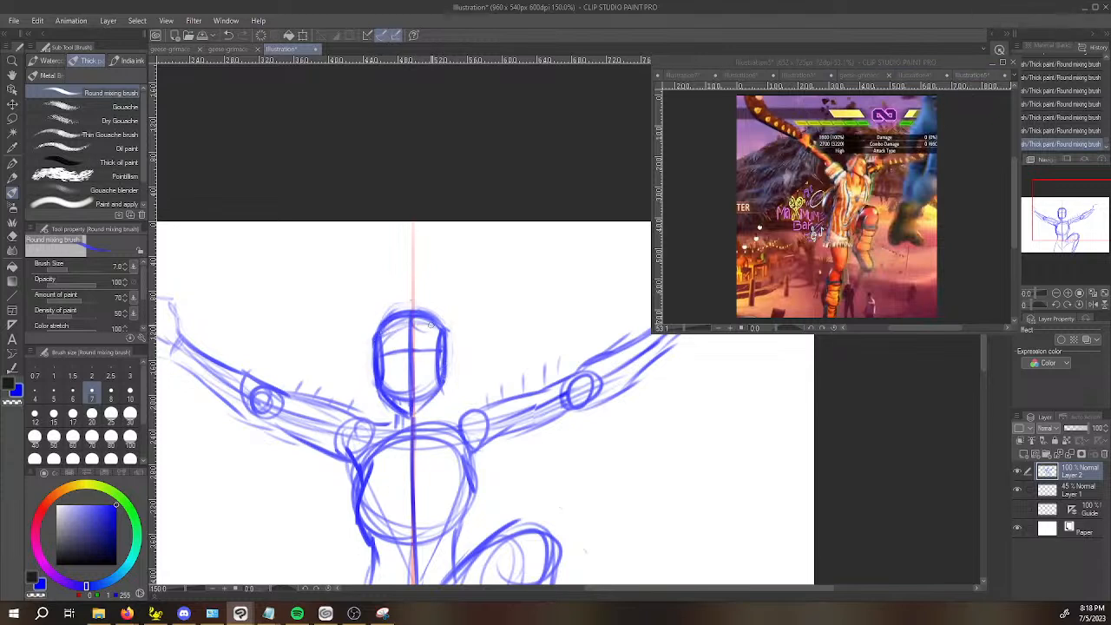
drag(377, 335, 435, 328)
key(space)
drag(652, 449, 787, 436)
drag(265, 357, 448, 399)
key(space)
drag(536, 422, 414, 426)
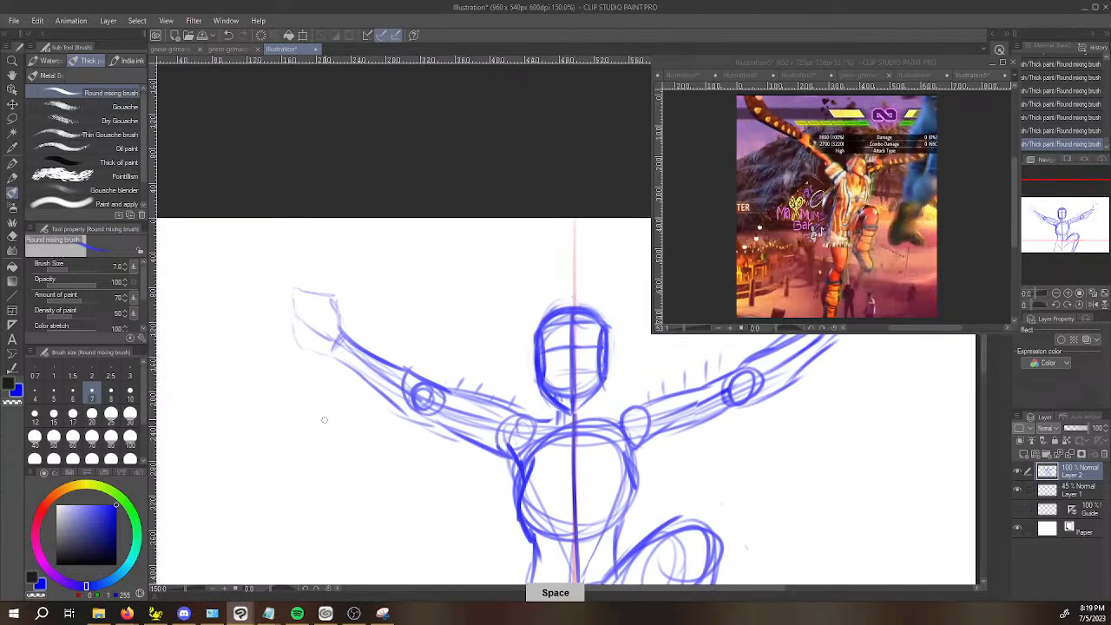
Outline the hand as a closed angular shape on the arm opposite the raised knee.
scroll(325, 420, down, 1)
key(space)
drag(698, 435, 656, 432)
mouse_move(616, 349)
mouse_down()
mouse_move(551, 373)
mouse_move(555, 358)
mouse_move(586, 344)
mouse_move(564, 379)
mouse_move(581, 377)
mouse_up()
key(space)
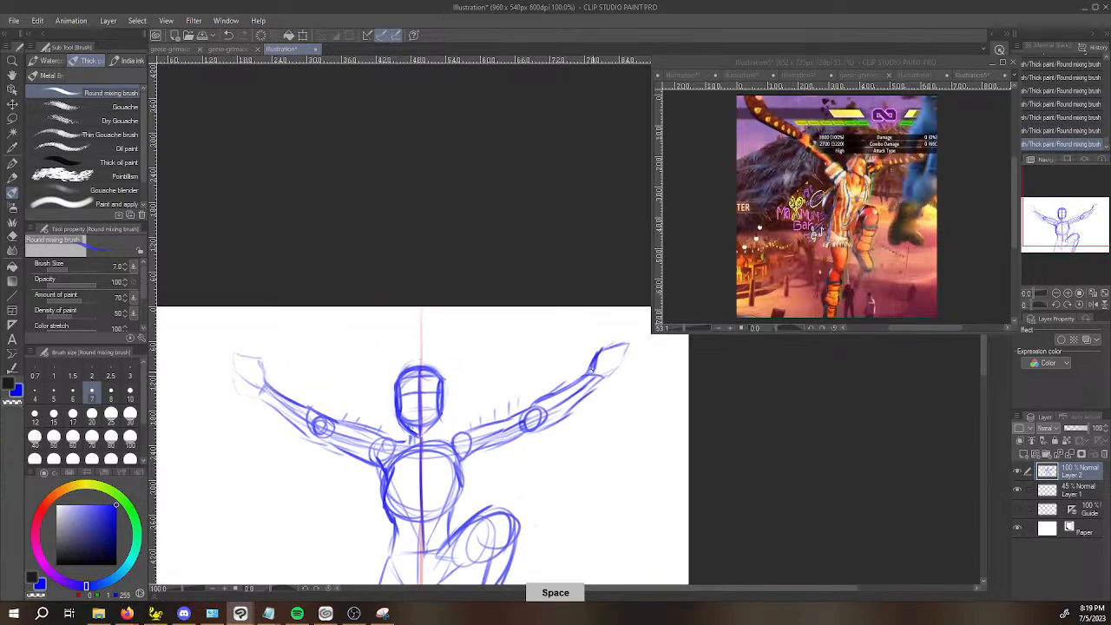
mouse_move(235, 376)
mouse_down()
mouse_move(233, 353)
mouse_move(260, 358)
mouse_move(263, 378)
mouse_up()
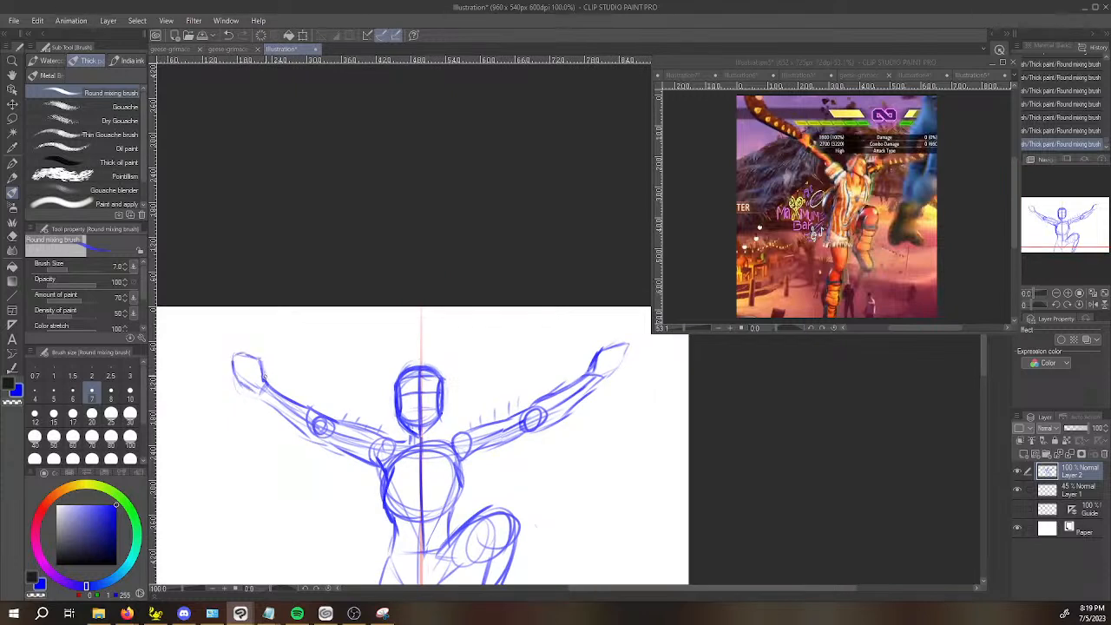
Add a fuller underside contour to the forearm on the raised-knee side.
key(space)
drag(665, 426, 647, 434)
drag(517, 434, 577, 390)
key(space)
drag(509, 384, 539, 332)
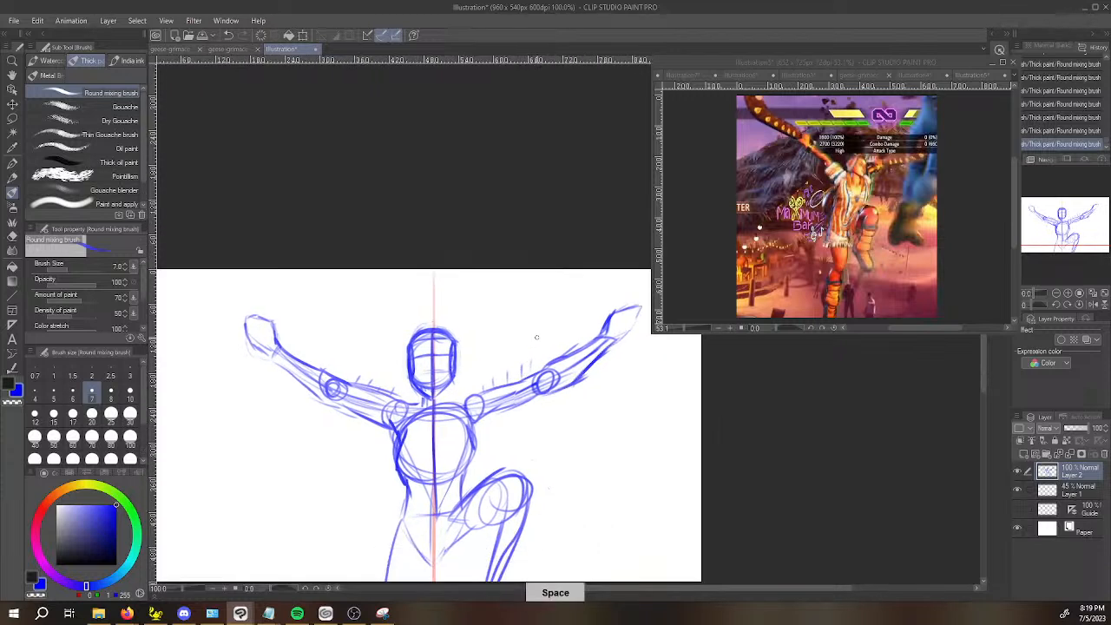
Block in the pelvis base line and the raised leg's thigh and calf contours.
drag(560, 442, 589, 318)
drag(462, 379, 476, 438)
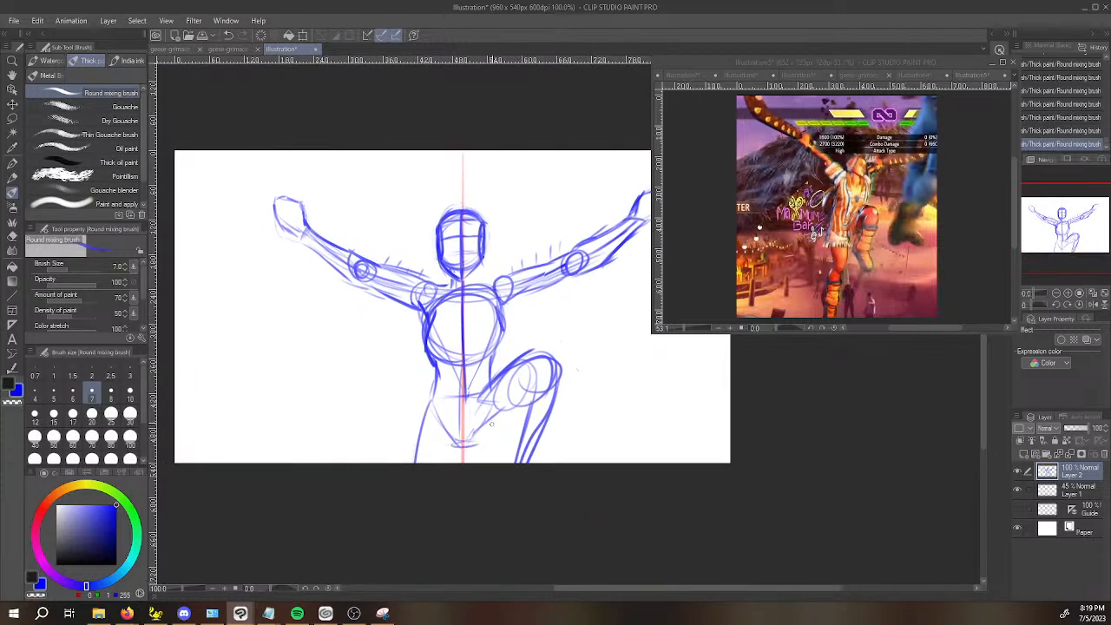
drag(457, 441, 410, 443)
drag(441, 425, 451, 439)
mouse_move(482, 400)
mouse_down()
mouse_move(473, 434)
mouse_move(478, 408)
mouse_move(531, 416)
mouse_move(530, 404)
mouse_move(493, 463)
mouse_move(555, 404)
mouse_move(547, 357)
mouse_move(517, 351)
mouse_move(559, 363)
mouse_up()
drag(479, 399, 474, 441)
drag(493, 377, 473, 453)
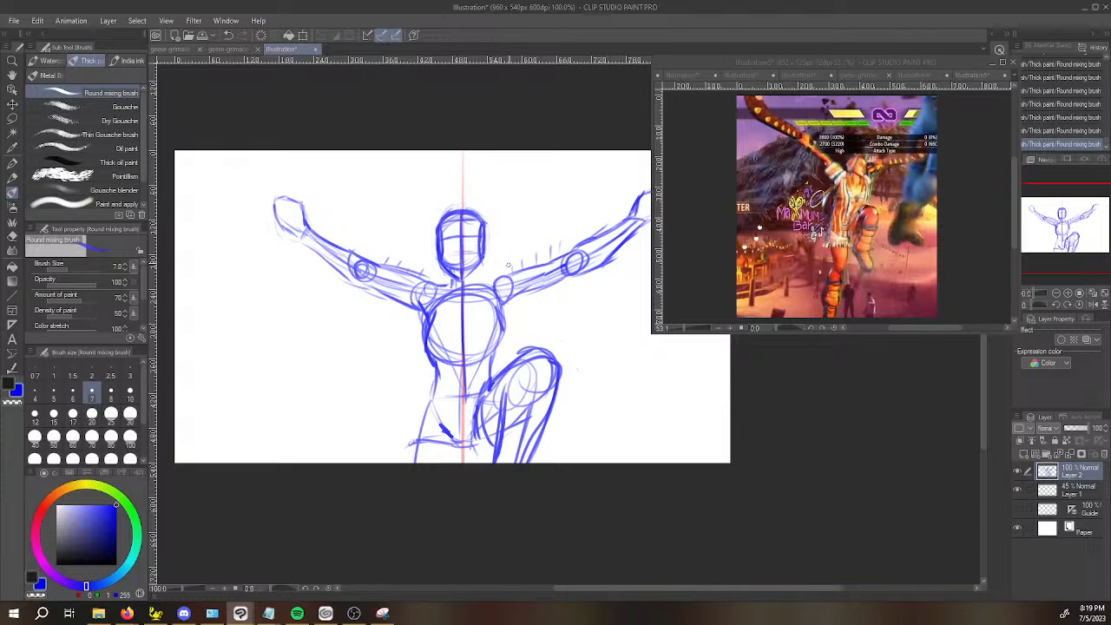
Slope the neck into the shoulder and firm up the waist-to-thigh contour on the raised-knee side.
scroll(508, 264, up, 2)
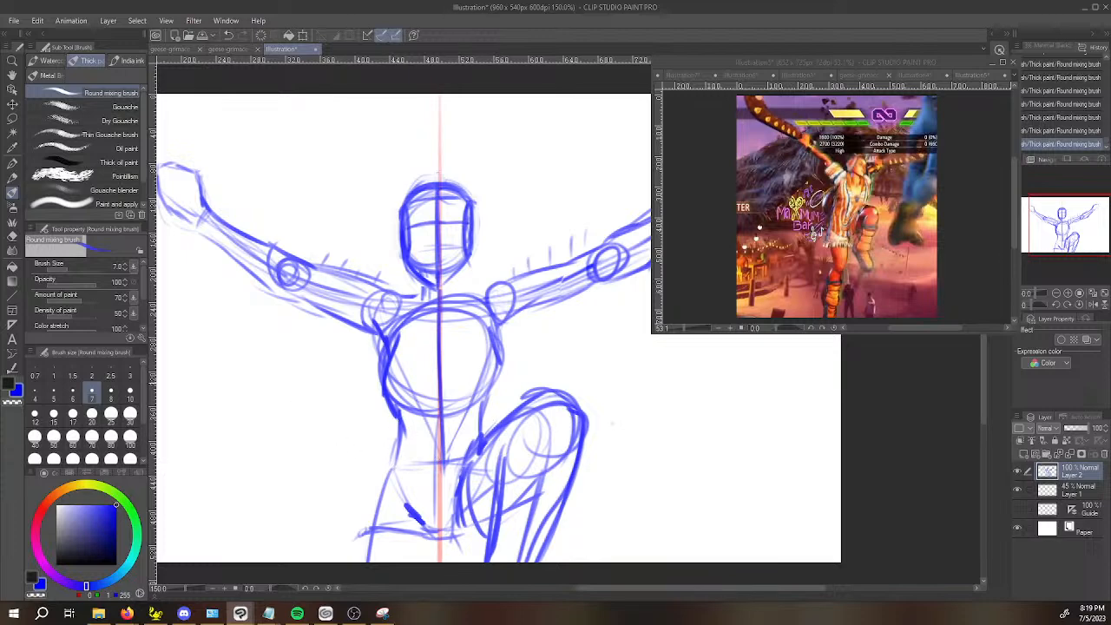
drag(404, 463, 531, 388)
drag(460, 280, 501, 287)
Thicken the upper and lower forearm contours between elbow and wrist on the raised-knee side.
key(space)
drag(638, 355, 593, 412)
drag(617, 376, 561, 401)
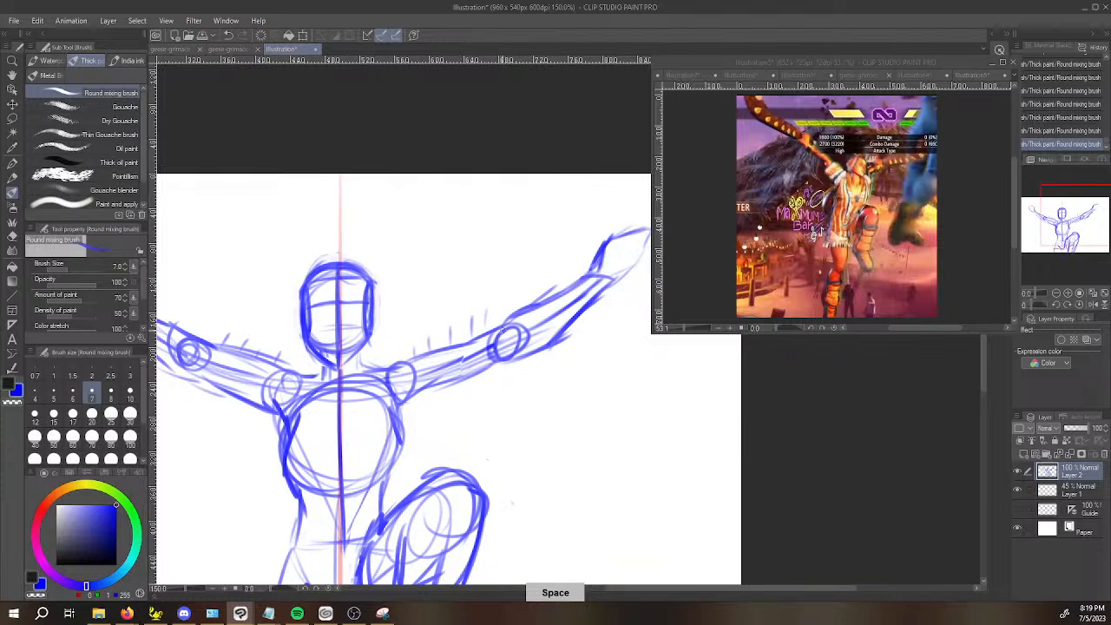
mouse_move(510, 324)
mouse_down()
mouse_move(573, 289)
mouse_move(506, 318)
mouse_move(533, 301)
mouse_move(532, 318)
mouse_move(511, 320)
mouse_move(601, 267)
mouse_up()
key(ctrl+z)
key(ctrl+z)
key(c)
key(c)
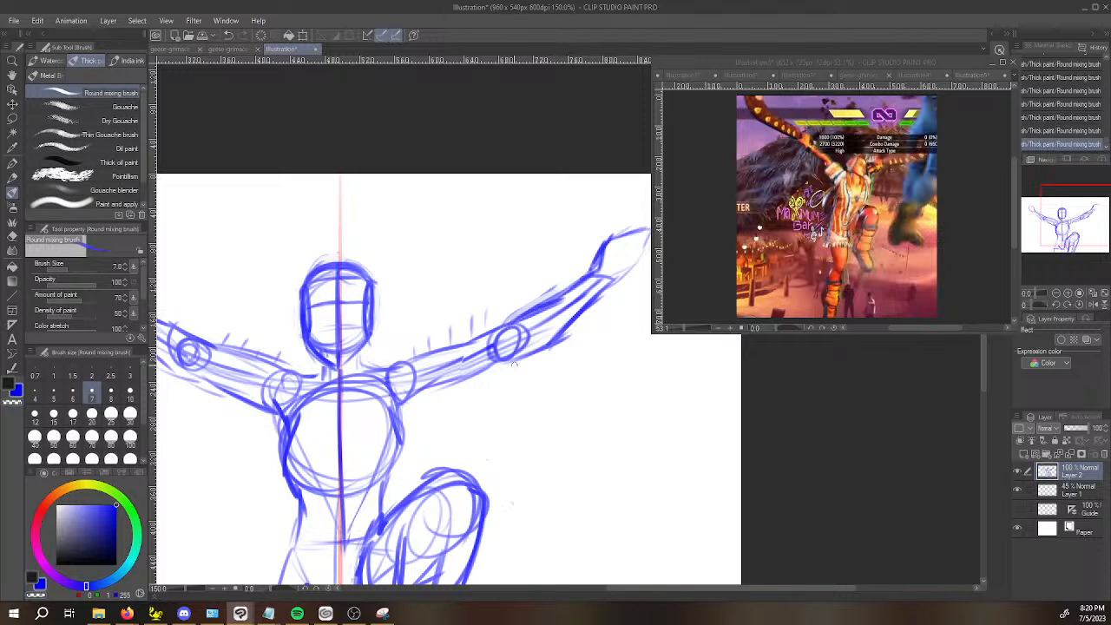
Redraw the underside of the upper arm between shoulder and elbow on the raised-knee side.
key(space)
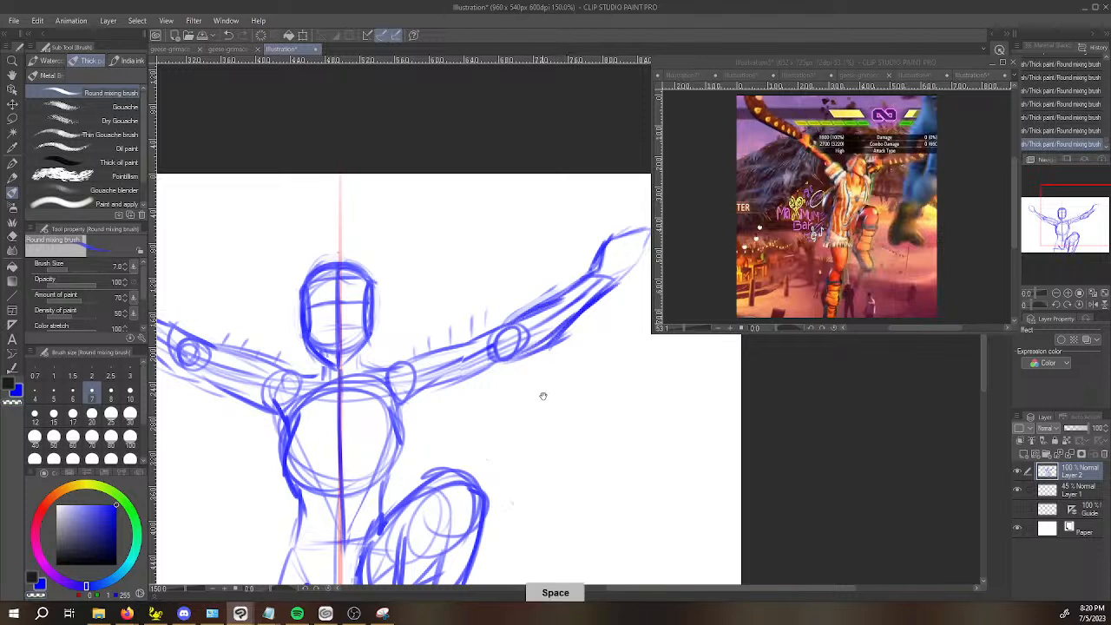
drag(547, 384, 519, 411)
scroll(341, 404, down, 4)
key(space)
drag(446, 429, 565, 450)
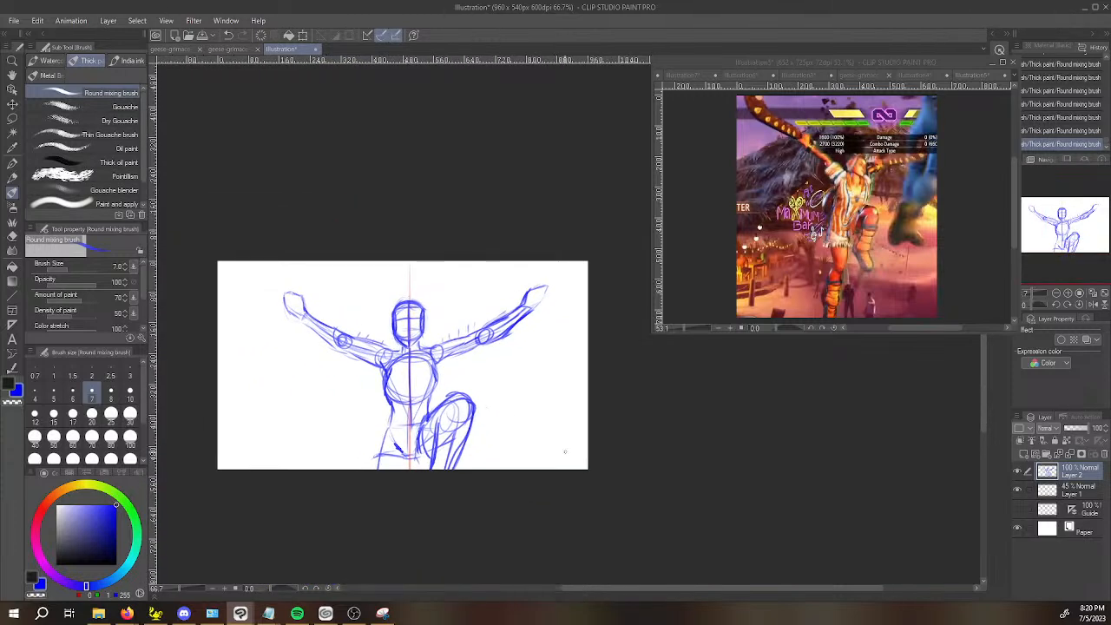
scroll(565, 451, up, 4)
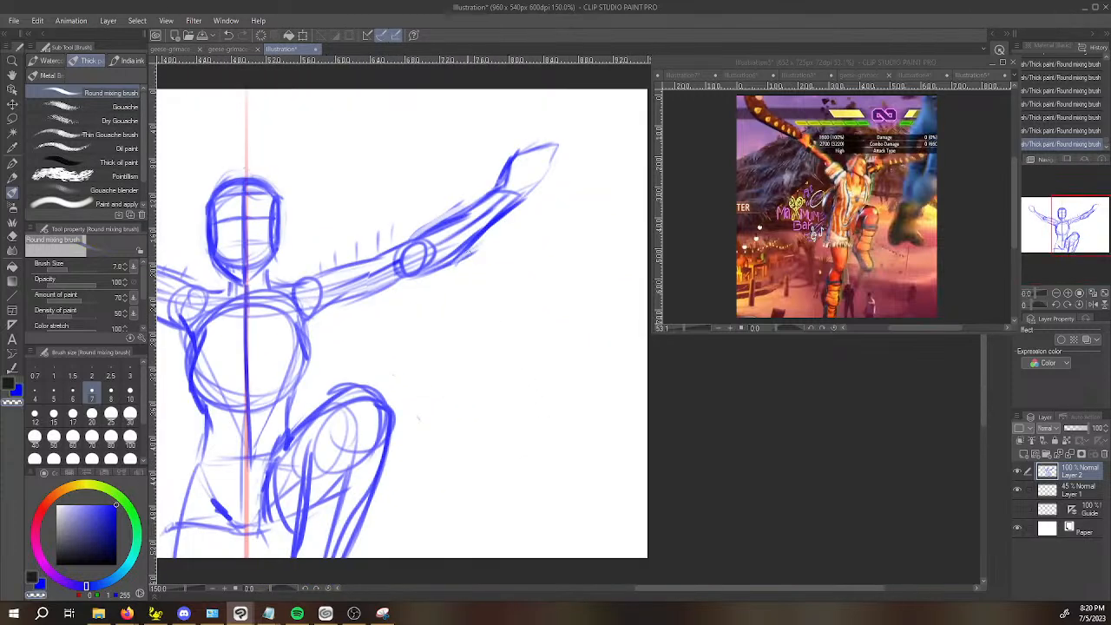
key(space)
drag(477, 271, 400, 411)
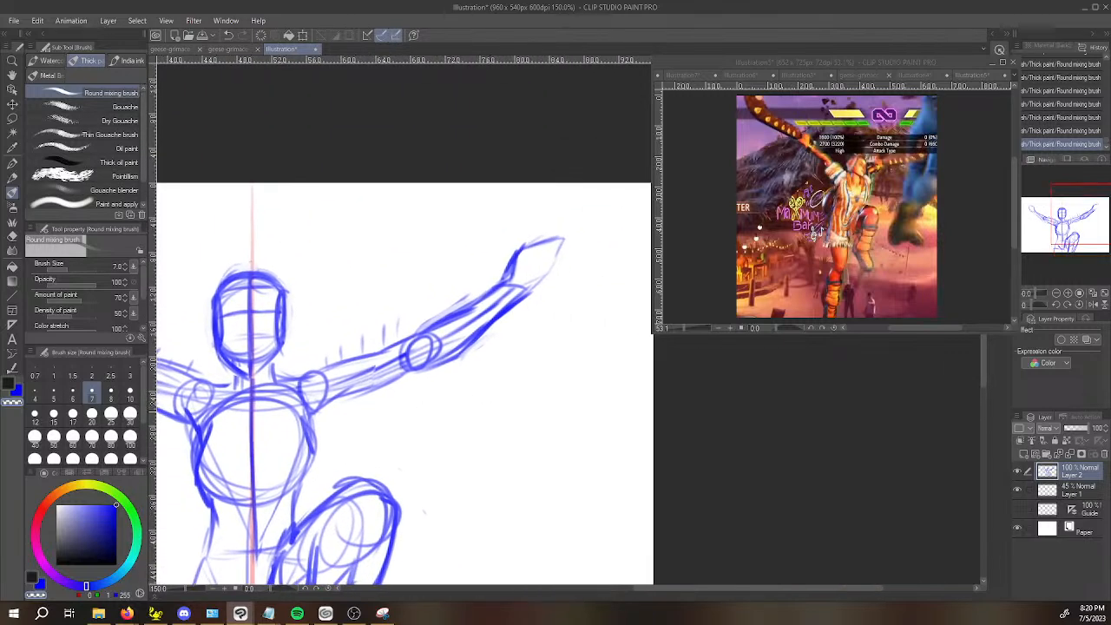
key(c)
drag(330, 403, 413, 375)
key(ctrl+z)
drag(327, 407, 412, 369)
key(space)
drag(434, 326, 549, 347)
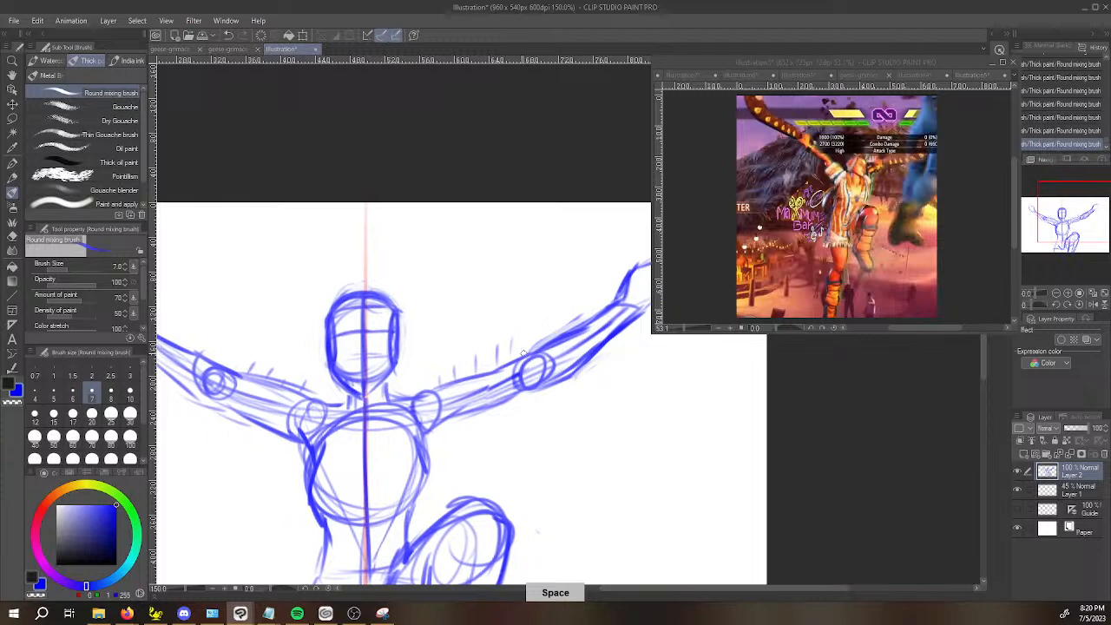
Check the Lily character artwork in the reference window and return to the gameplay screenshot.
scroll(511, 361, down, 1)
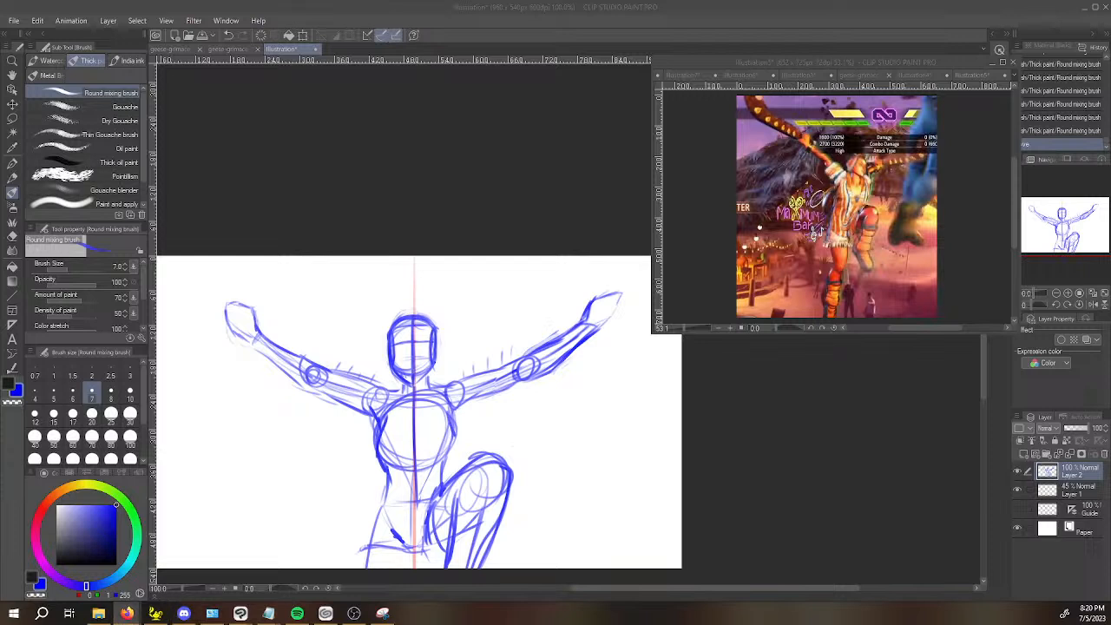
click(959, 75)
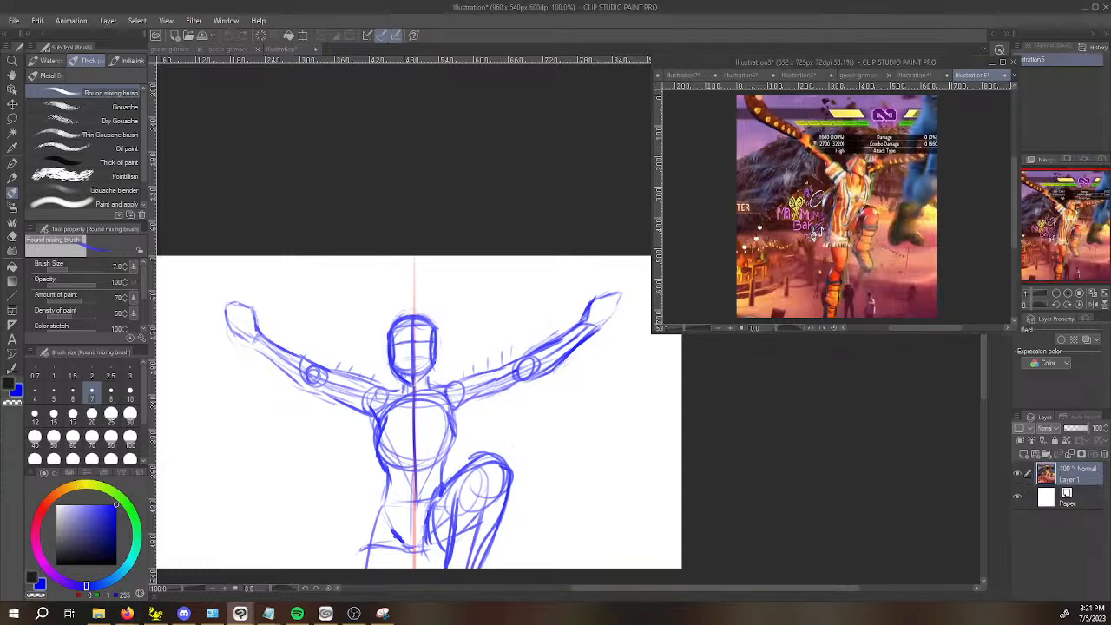
click(922, 77)
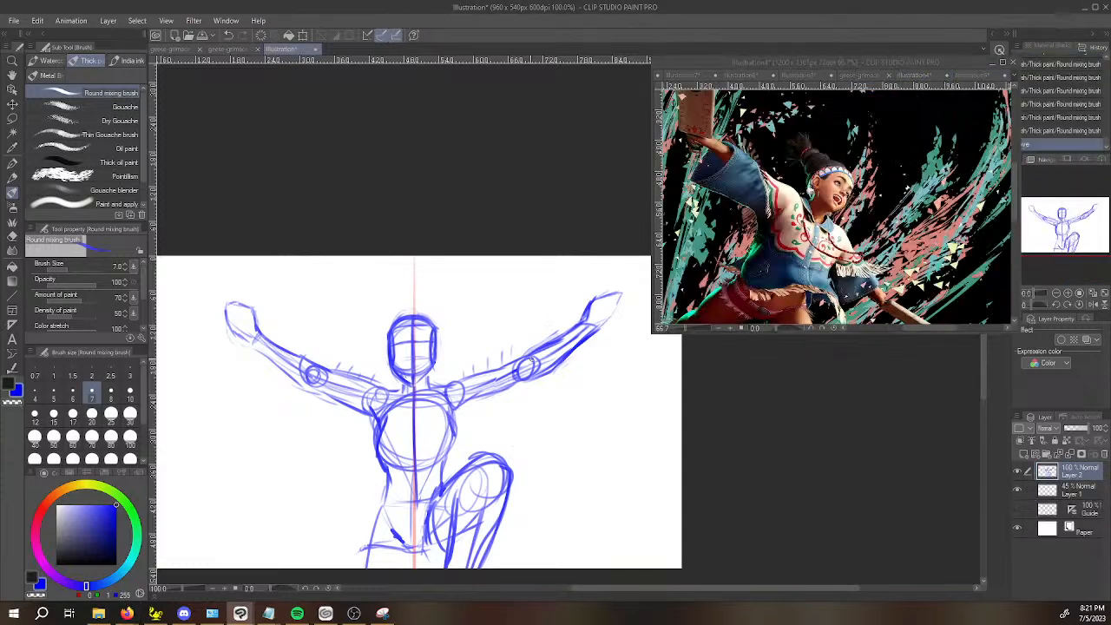
click(972, 76)
Redraw the wrist and the forearm's upper contour on the raised-knee side with darker strokes.
drag(828, 396, 730, 415)
drag(540, 314, 580, 301)
drag(500, 316, 523, 310)
drag(493, 347, 501, 346)
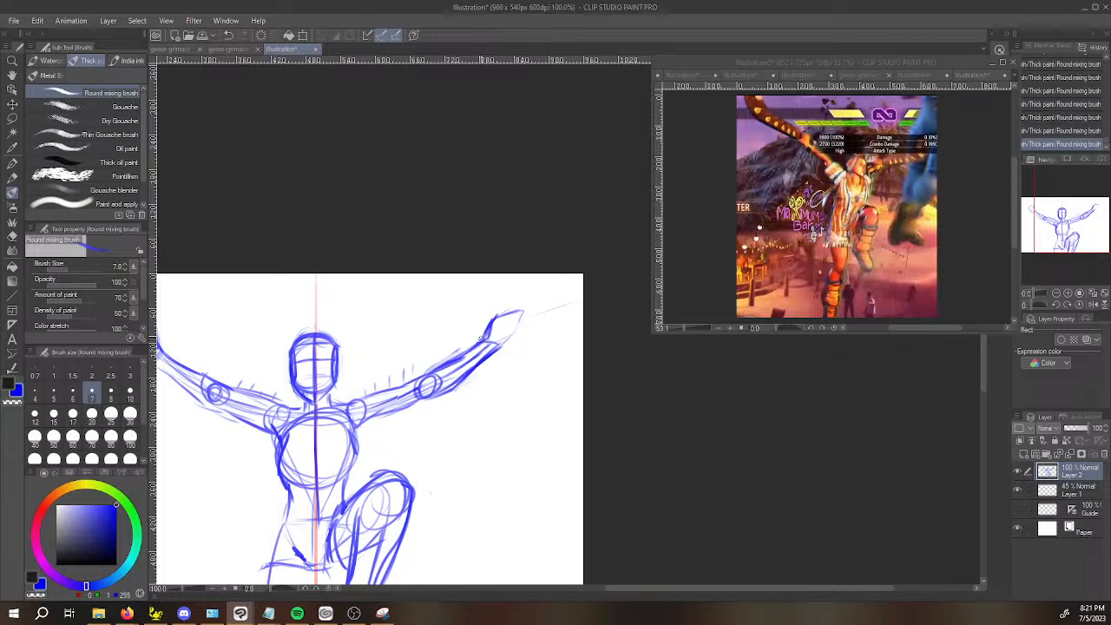
key(ctrl+z)
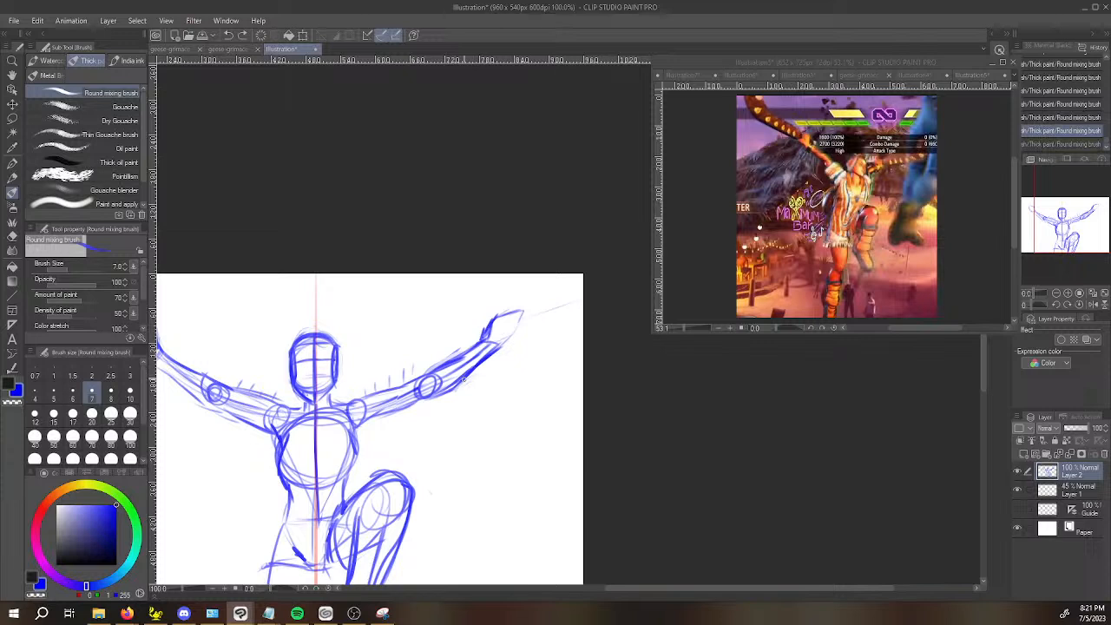
drag(433, 377, 489, 340)
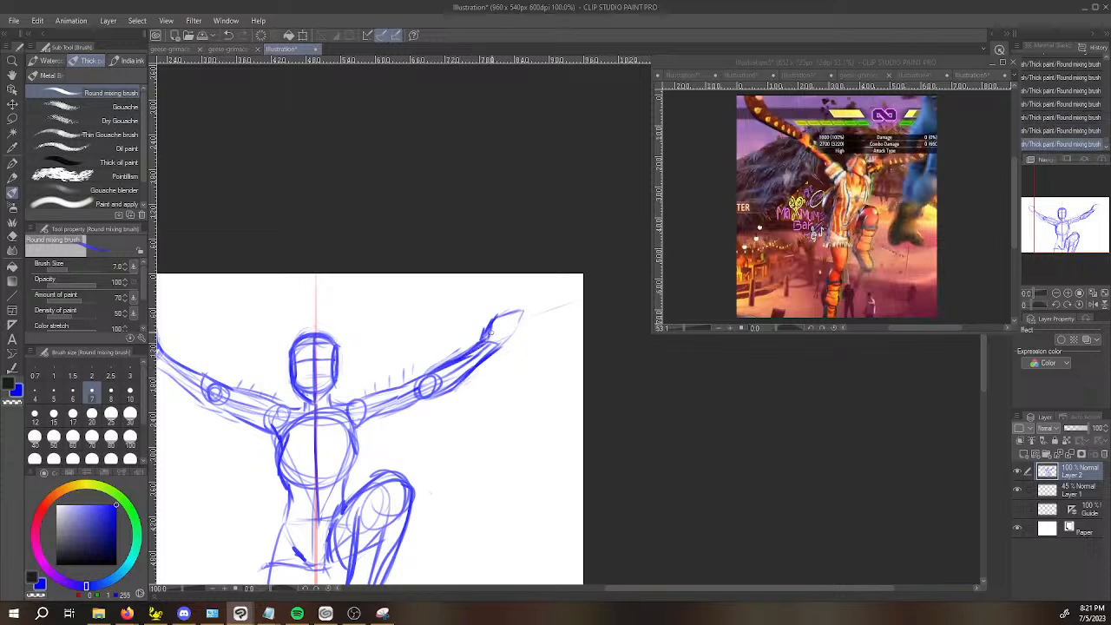
Refine the hand shape and its join to the forearm on the raised-knee side, cleaning up excess strokes.
mouse_move(455, 387)
mouse_down()
mouse_move(505, 351)
mouse_move(487, 327)
mouse_move(504, 324)
mouse_move(447, 346)
mouse_move(504, 319)
mouse_up()
key(c)
key(ctrl+z)
key(e)
key(space)
drag(400, 366, 493, 365)
key(b)
mouse_move(589, 342)
mouse_down()
mouse_move(506, 359)
mouse_move(512, 373)
mouse_move(538, 346)
mouse_move(512, 345)
mouse_move(531, 335)
mouse_move(543, 339)
mouse_move(494, 366)
mouse_up()
key(c)
Darken the forearm and upper-arm contours on the arm opposite the raised knee.
drag(525, 407, 605, 428)
mouse_move(250, 385)
mouse_down()
mouse_move(217, 362)
mouse_move(217, 385)
mouse_move(265, 418)
mouse_move(301, 448)
mouse_up()
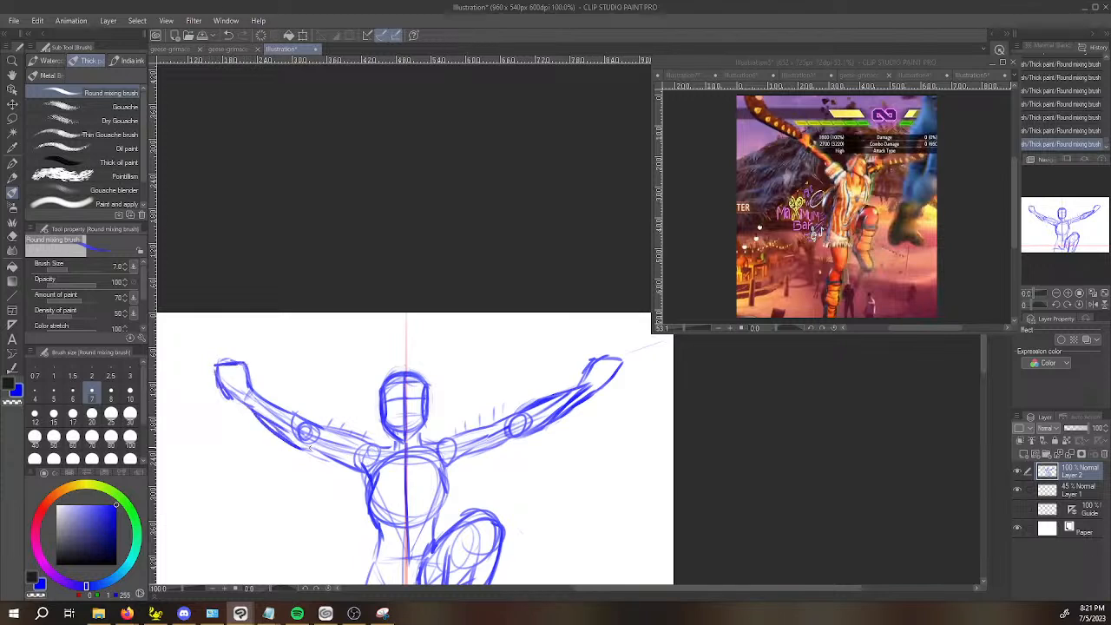
mouse_move(251, 391)
mouse_down()
mouse_move(320, 429)
mouse_move(369, 436)
mouse_move(363, 476)
mouse_up()
key(ctrl+z)
key(ctrl+z)
key(ctrl+z)
key(ctrl+z)
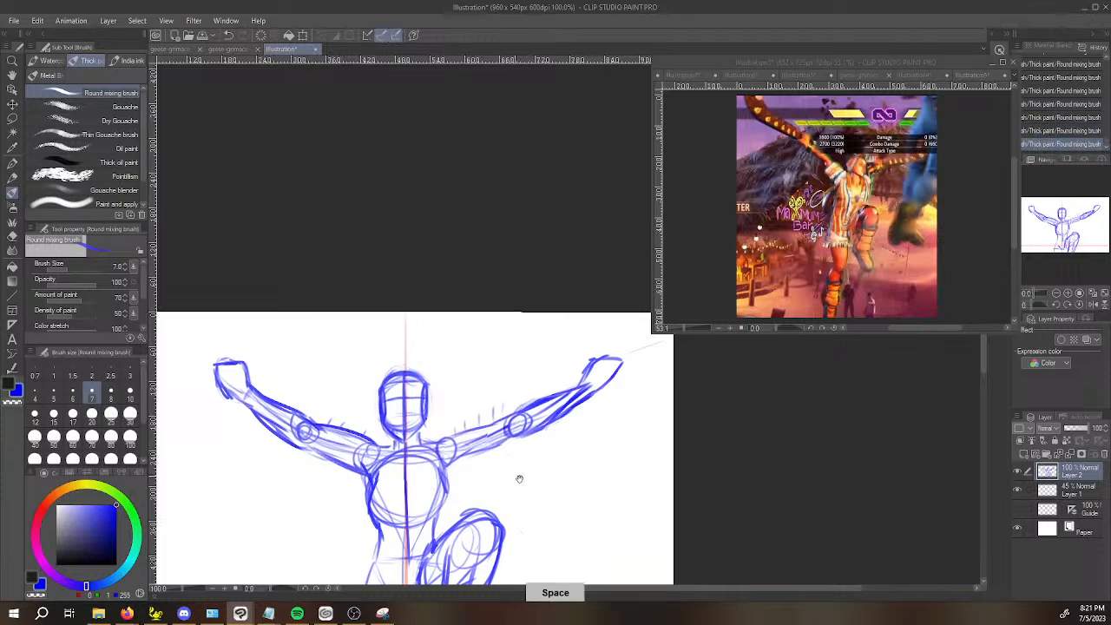
drag(518, 478, 508, 466)
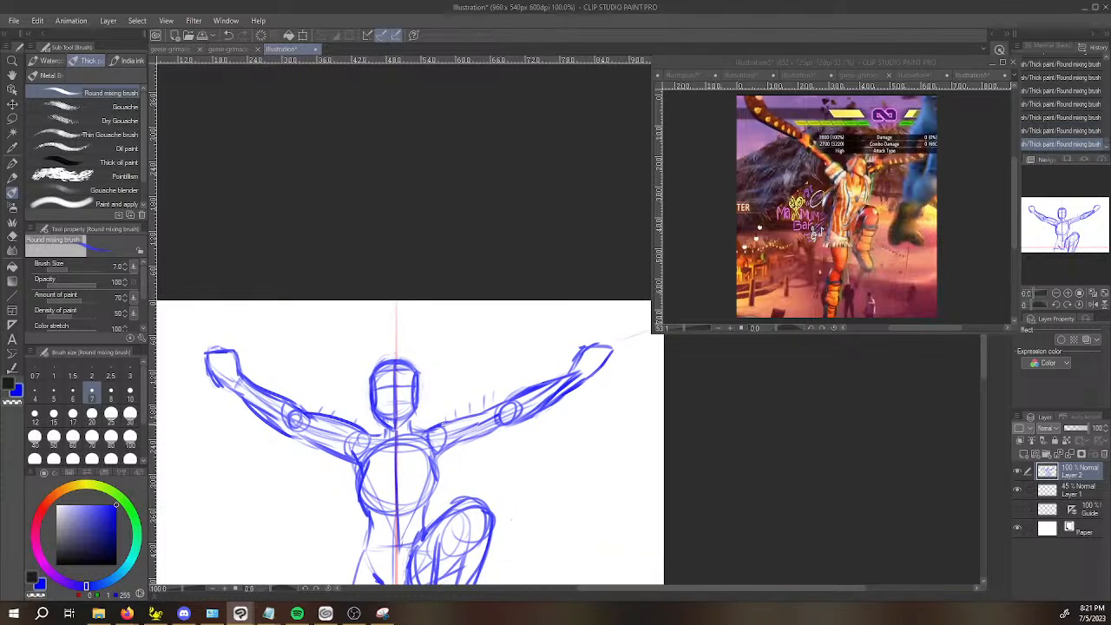
Clean up and redraw the top contour of the upper arm opposite the raised knee.
key(c)
drag(324, 418, 369, 426)
key(c)
drag(313, 414, 356, 431)
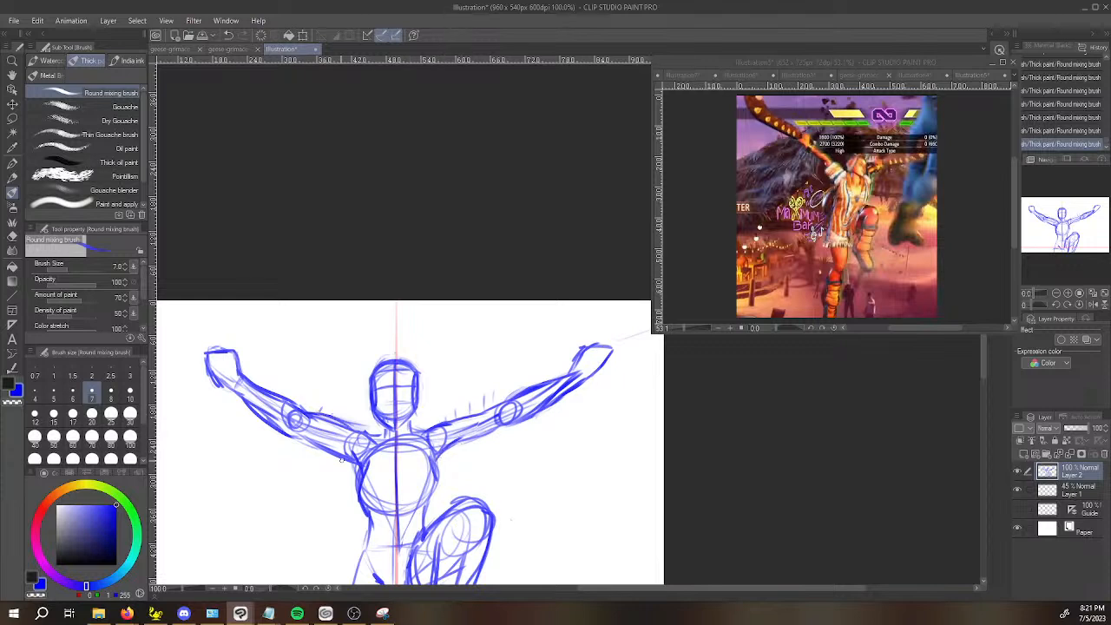
Try to shrink the lassoed forearm and hand on the raised-knee side toward the elbow in a mirrored view.
mouse_move(595, 423)
mouse_down()
mouse_move(558, 416)
mouse_move(564, 379)
mouse_move(554, 382)
mouse_move(650, 373)
mouse_move(596, 409)
mouse_up()
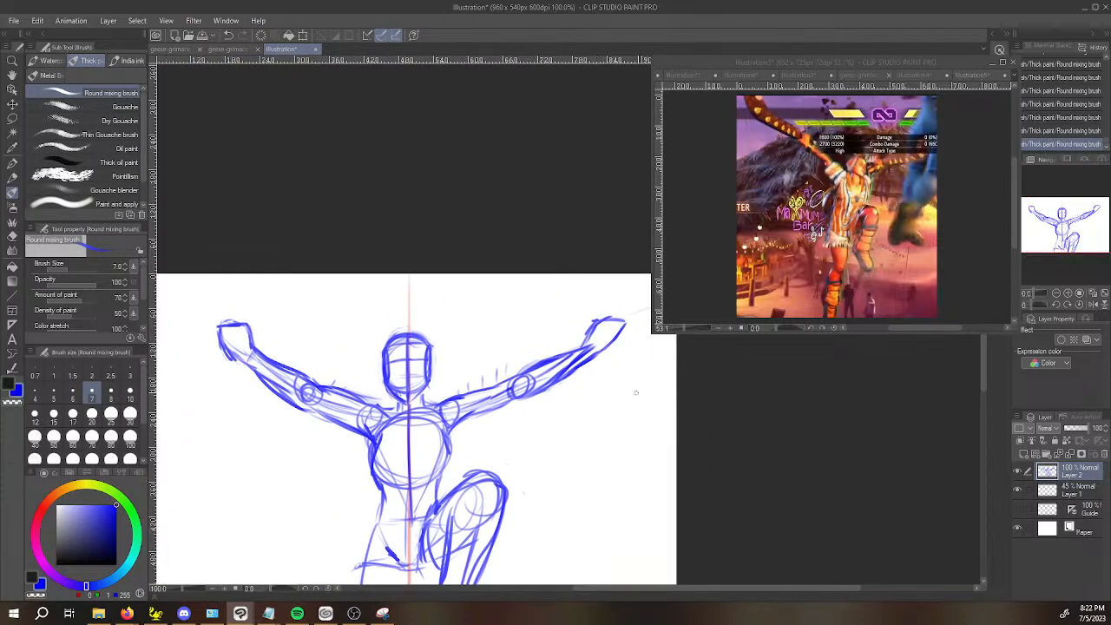
click(1088, 309)
mouse_move(1003, 445)
mouse_down()
mouse_move(770, 462)
mouse_move(777, 452)
mouse_up()
key(m)
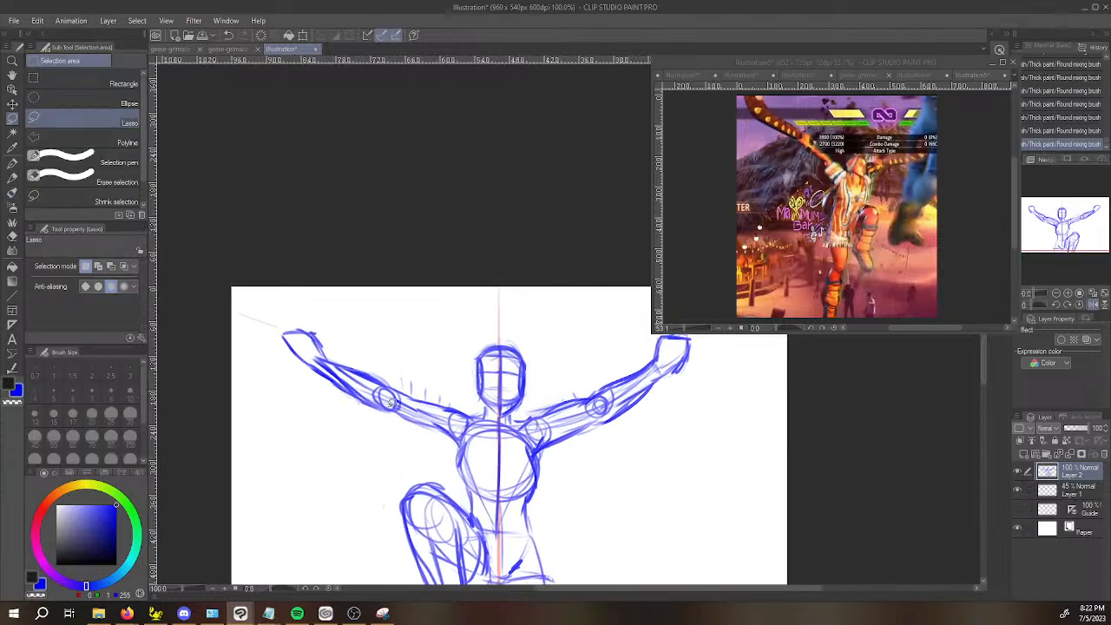
mouse_move(393, 416)
mouse_down()
mouse_move(293, 307)
mouse_move(410, 415)
mouse_up()
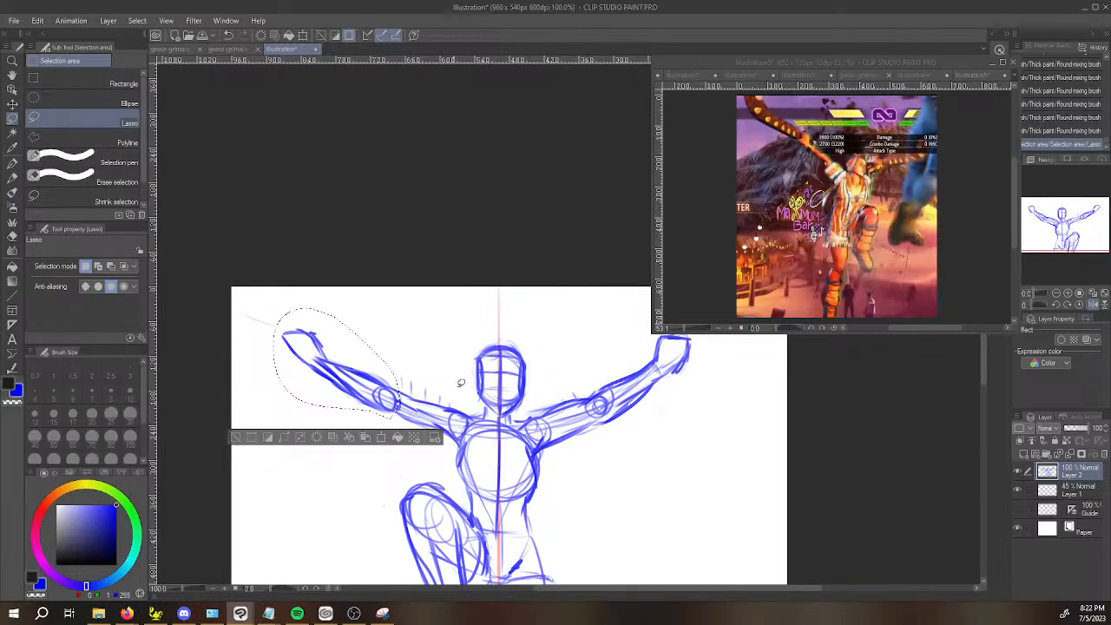
key(ctrl+t)
drag(280, 311, 292, 305)
key(Return)
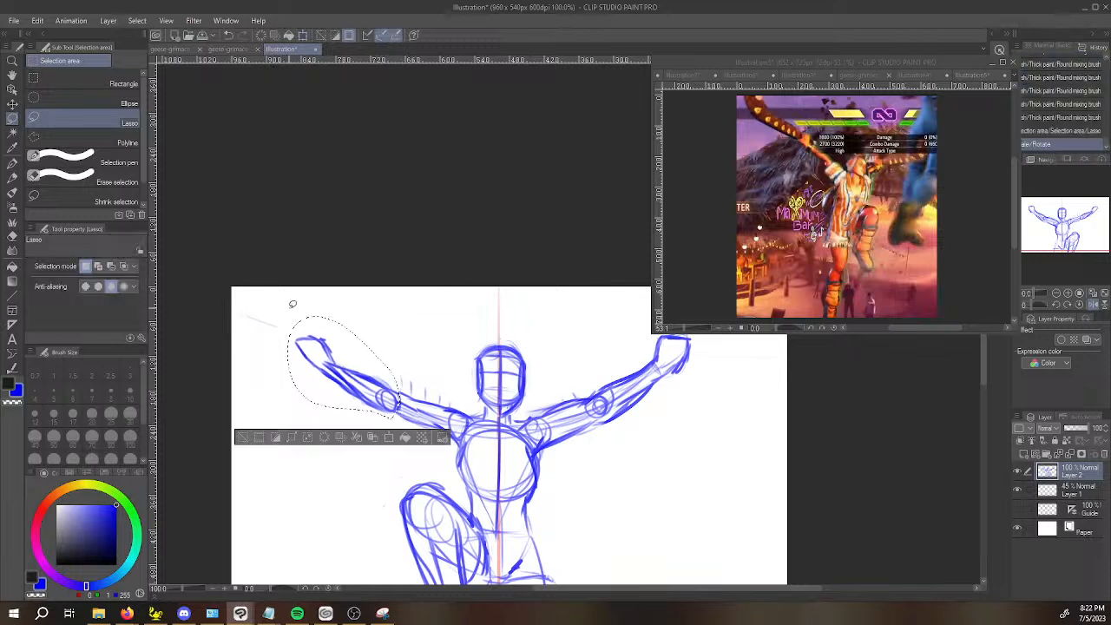
drag(756, 418, 691, 427)
key(ctrl+d)
click(1093, 306)
drag(780, 418, 534, 425)
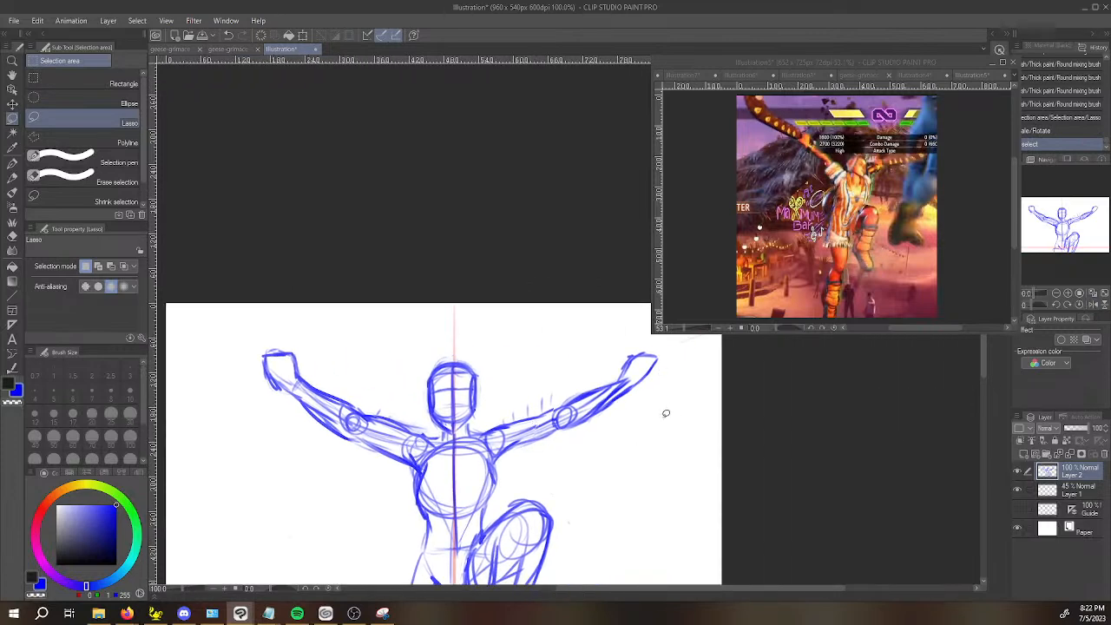
In the mirrored view, lasso the whole arm on the raised-knee side and scale it down slightly toward the shoulder.
click(1093, 306)
drag(863, 427, 648, 426)
drag(360, 407, 363, 425)
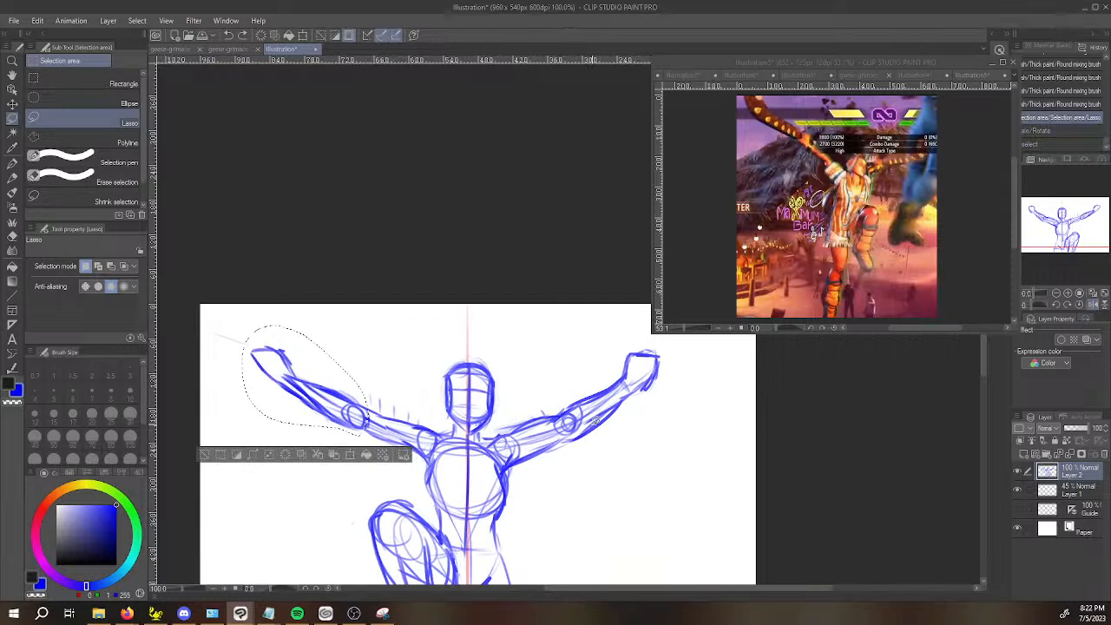
mouse_move(433, 456)
mouse_down()
mouse_move(441, 401)
mouse_move(333, 341)
mouse_move(242, 347)
mouse_move(329, 453)
mouse_move(420, 463)
mouse_up()
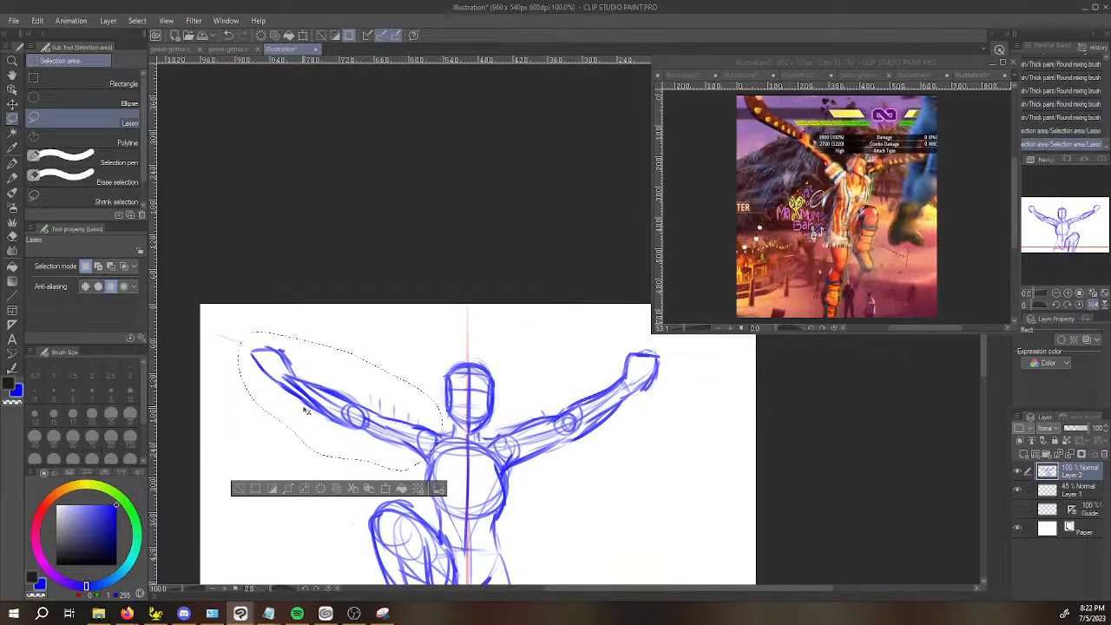
key(ctrl+t)
drag(244, 335, 259, 346)
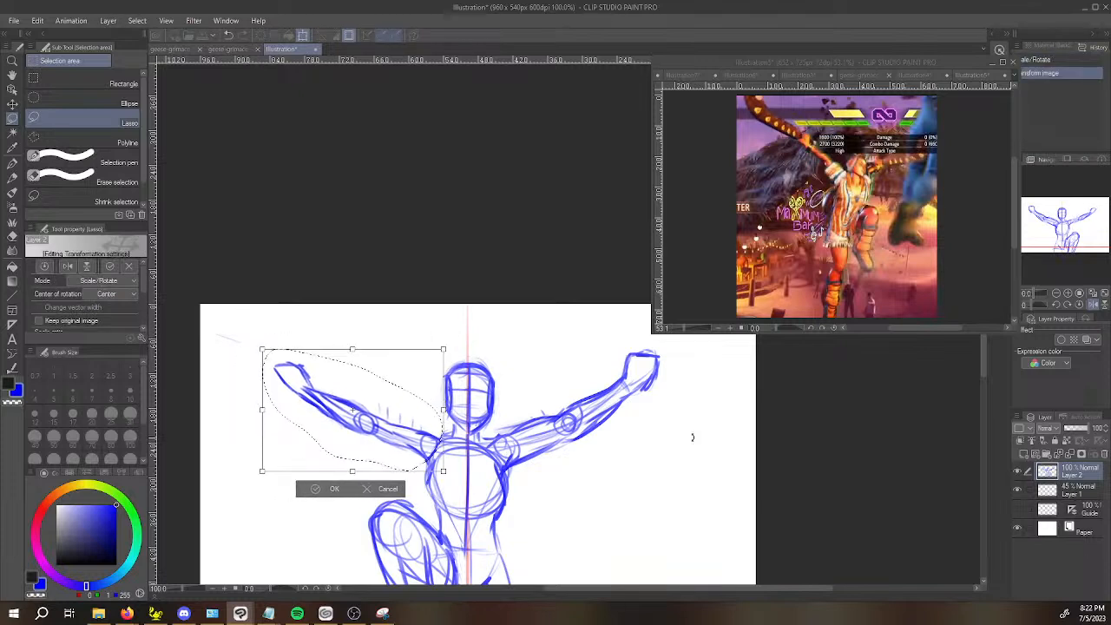
key(Return)
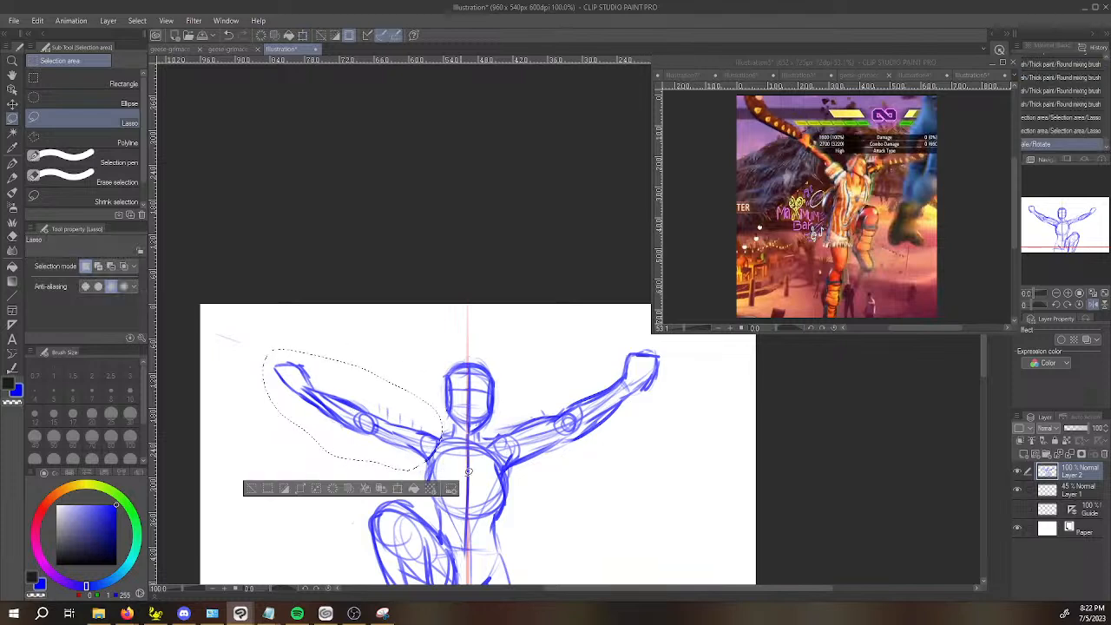
click(432, 489)
key(b)
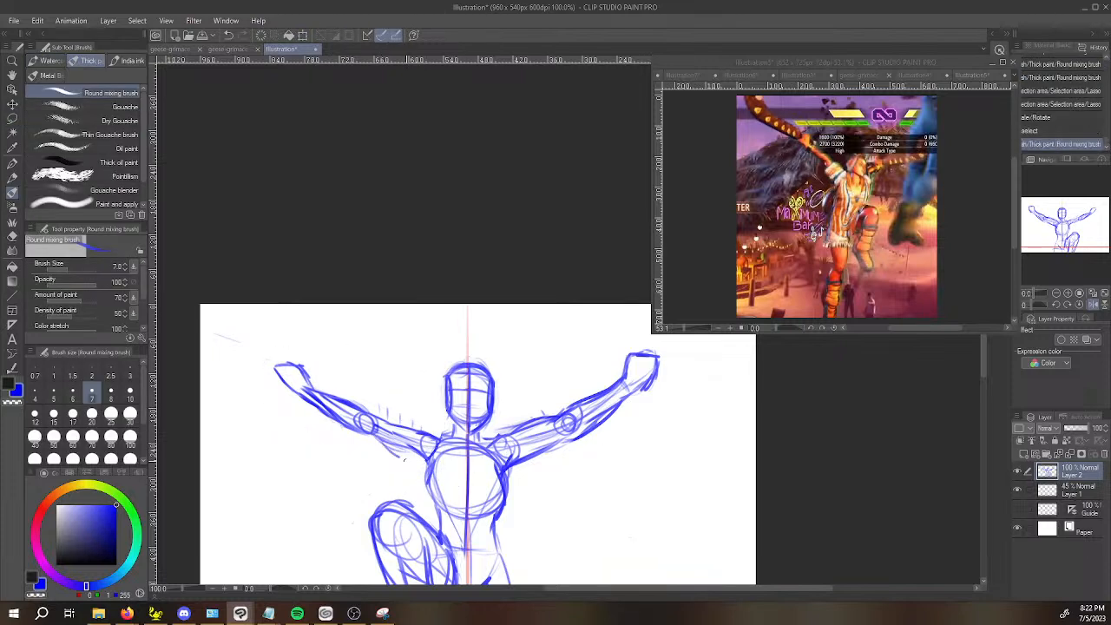
Undo the last stroke and redraw the underside of the upper arm on the raised-knee side.
key(ctrl+z)
mouse_move(379, 441)
mouse_down()
mouse_move(422, 456)
mouse_move(440, 440)
mouse_up()
Erase the old hand at the end of the arm on the raised-knee side.
key(space)
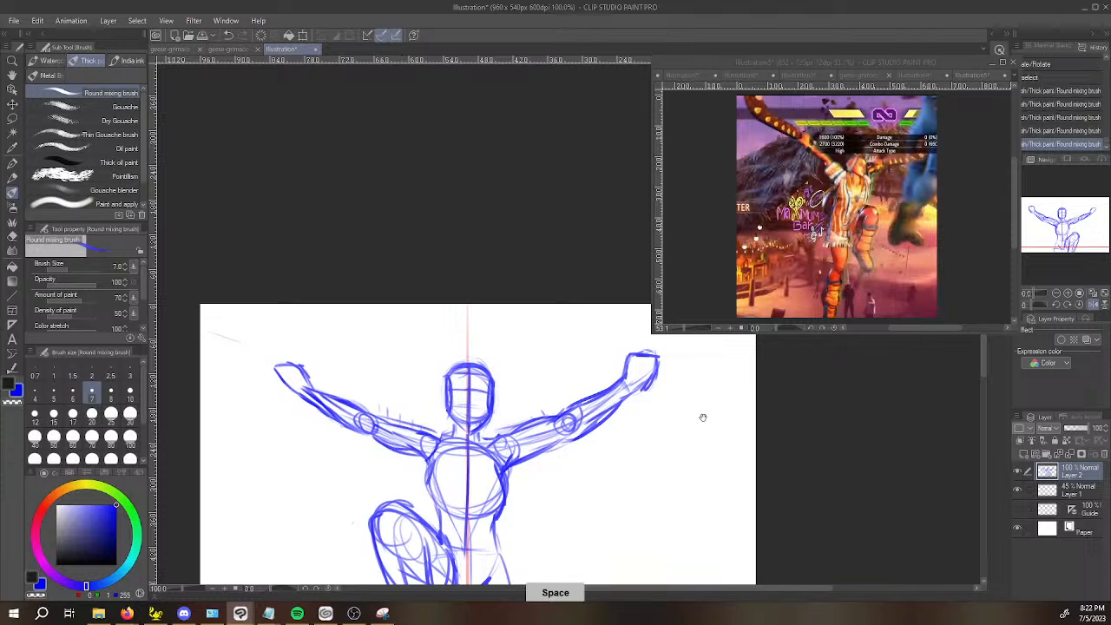
drag(706, 414, 684, 423)
key(c)
mouse_move(290, 393)
mouse_down()
mouse_move(270, 385)
mouse_move(310, 360)
mouse_up()
key(ctrl+z)
key(e)
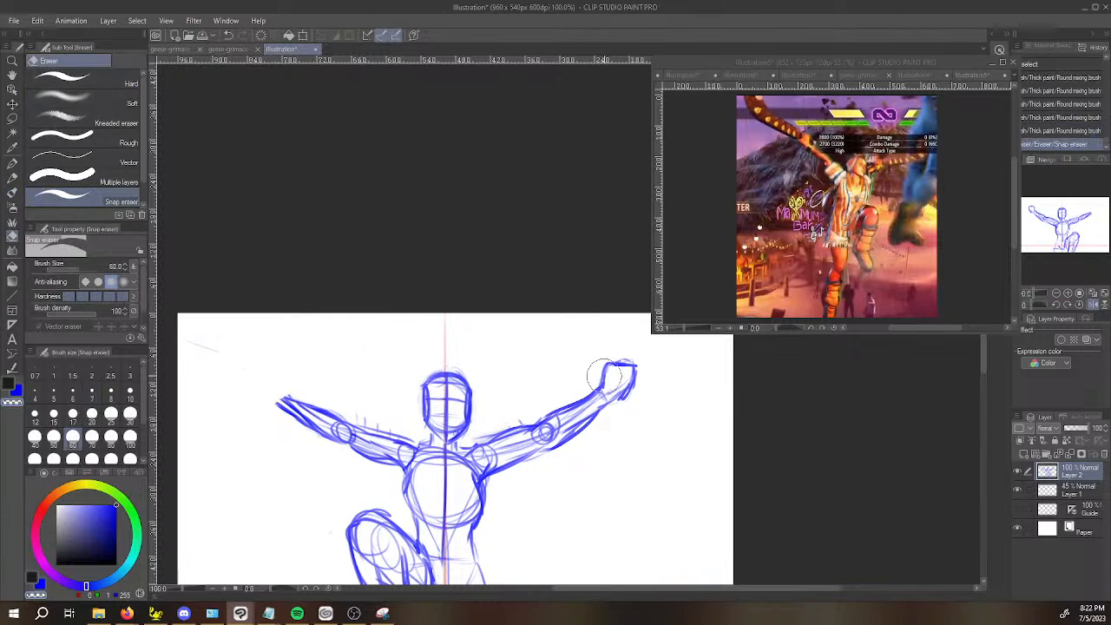
Draw a new blocky fist at the wrist of the raised-knee arm with the Round mixing brush.
key(b)
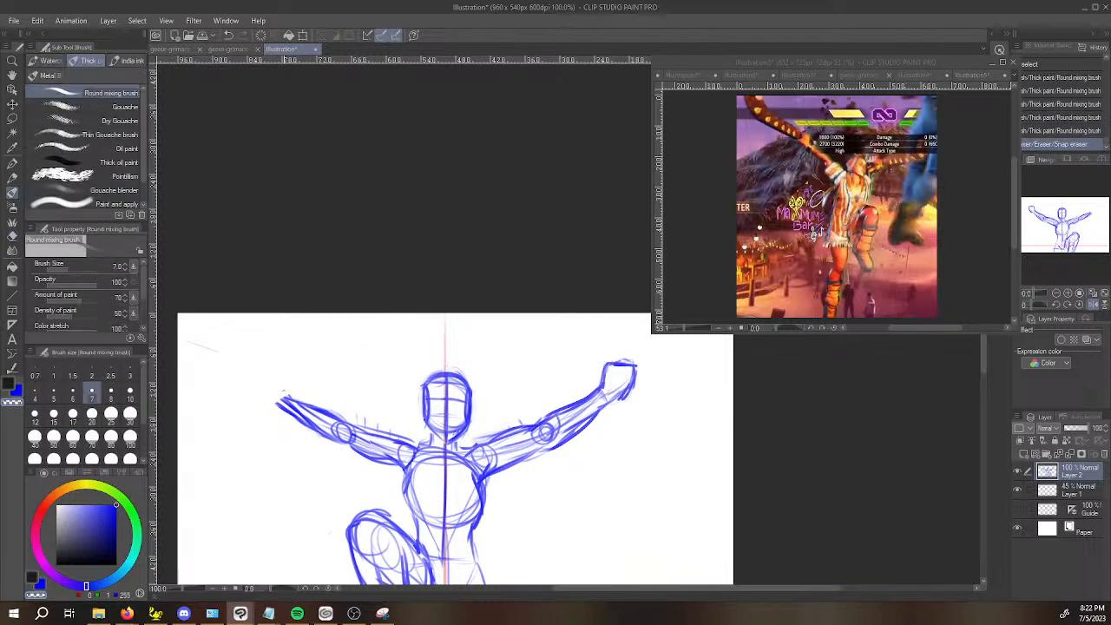
key(b)
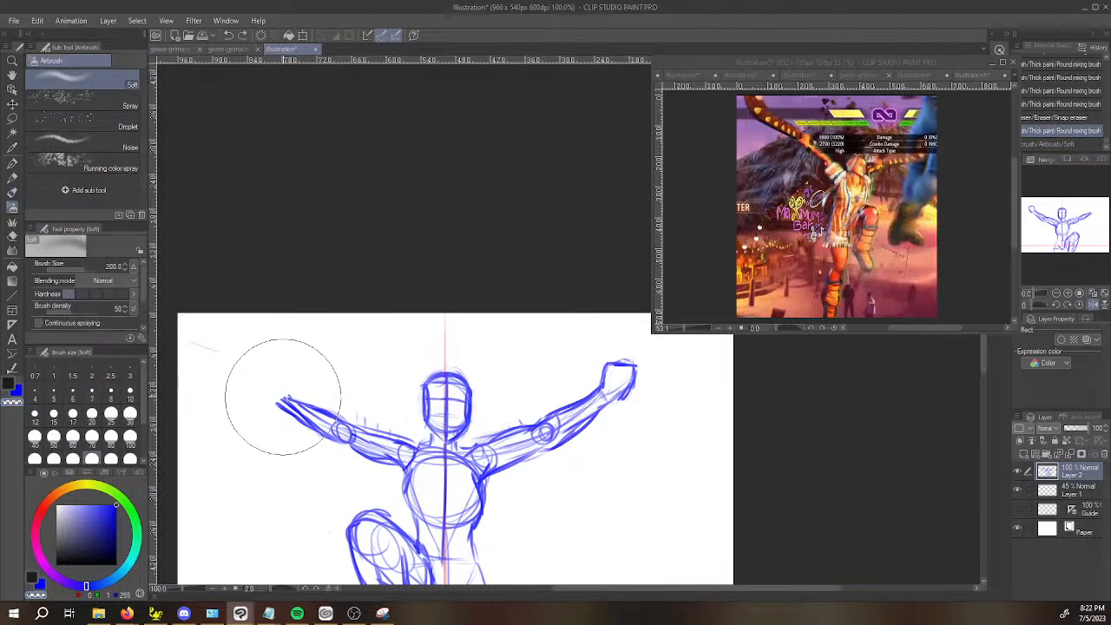
key(b)
key(x)
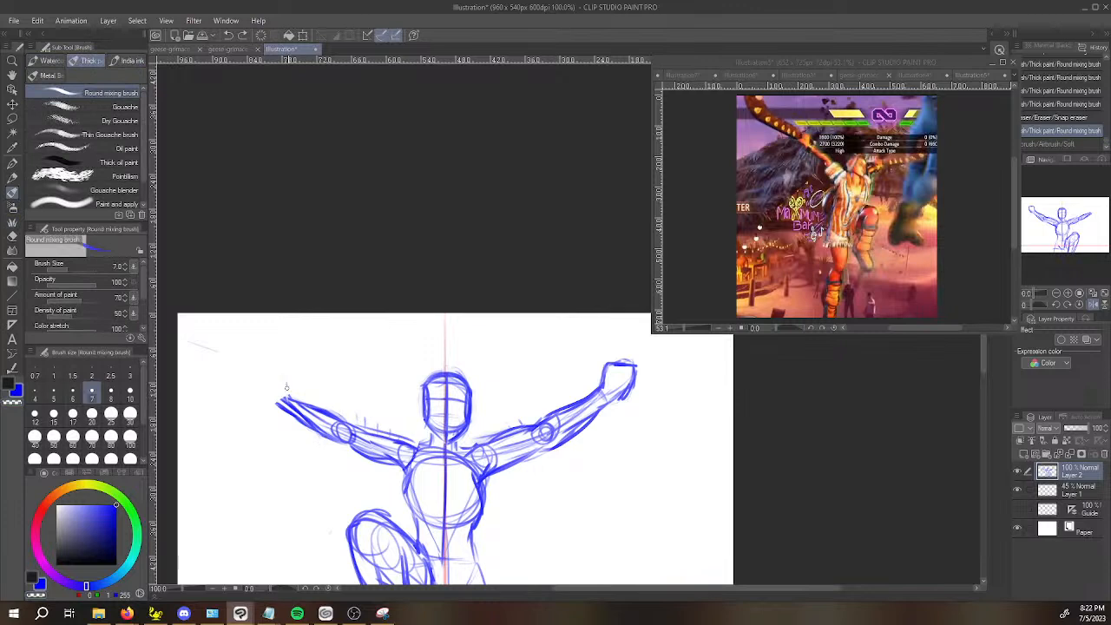
mouse_move(286, 380)
mouse_down()
mouse_move(283, 355)
mouse_move(284, 367)
mouse_move(262, 372)
mouse_move(276, 404)
mouse_move(260, 388)
mouse_move(276, 368)
mouse_move(289, 394)
mouse_move(337, 409)
mouse_move(355, 427)
mouse_move(350, 446)
mouse_move(406, 497)
mouse_up()
In the mirrored view, add a short dark crease stroke at the hip beside the center line, opposite the raised knee.
mouse_move(492, 491)
mouse_down()
mouse_move(627, 497)
mouse_move(593, 469)
mouse_up()
key(space)
mouse_move(445, 517)
mouse_down()
mouse_move(495, 496)
mouse_move(485, 500)
mouse_up()
drag(456, 540, 495, 532)
drag(495, 526, 518, 519)
mouse_move(694, 491)
mouse_down()
mouse_move(547, 514)
mouse_move(475, 492)
mouse_up()
mouse_move(379, 475)
mouse_down()
mouse_move(363, 487)
mouse_move(370, 425)
mouse_move(373, 450)
mouse_move(386, 404)
mouse_move(368, 425)
mouse_move(368, 453)
mouse_up()
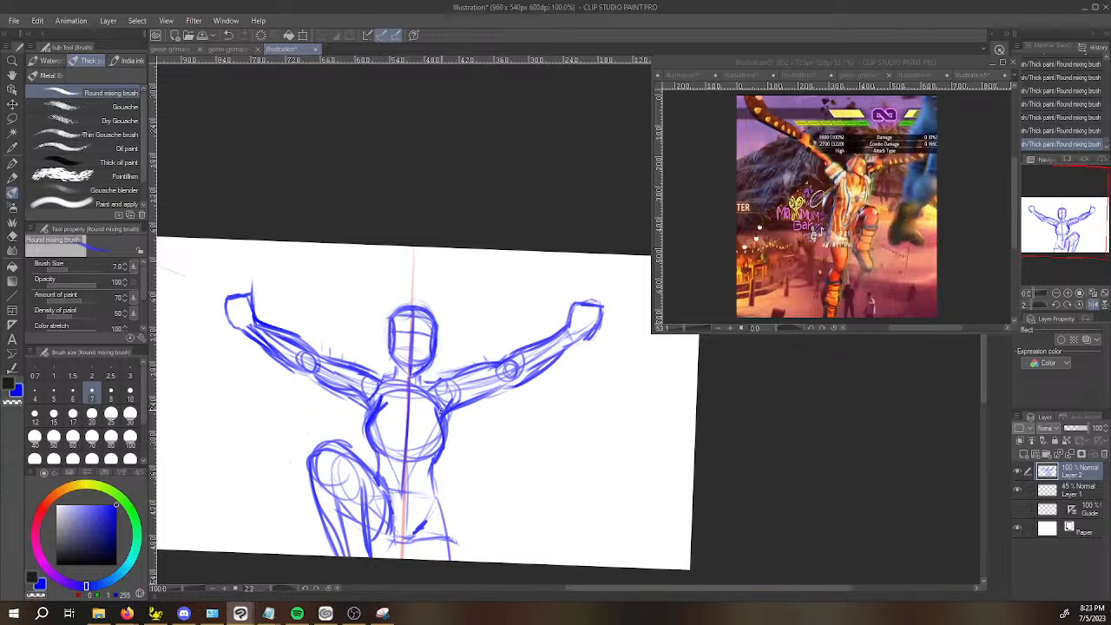
Darken both sides of the ribcage, the neck-to-shoulder line and the lower edge of the jaw.
drag(382, 396, 375, 439)
drag(451, 418, 442, 448)
drag(444, 402, 437, 449)
drag(367, 438, 367, 421)
drag(387, 373, 369, 377)
mouse_move(393, 359)
mouse_down()
mouse_move(391, 321)
mouse_move(434, 361)
mouse_up()
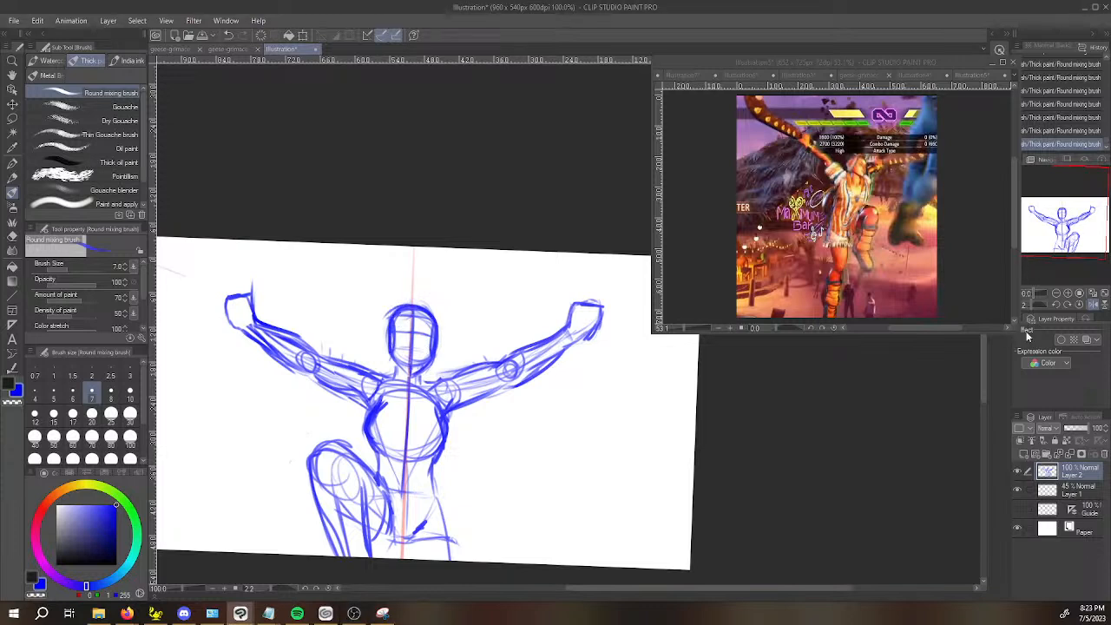
Unmirror the canvas view and reset its rotation.
click(1093, 306)
key(space)
drag(790, 408, 652, 418)
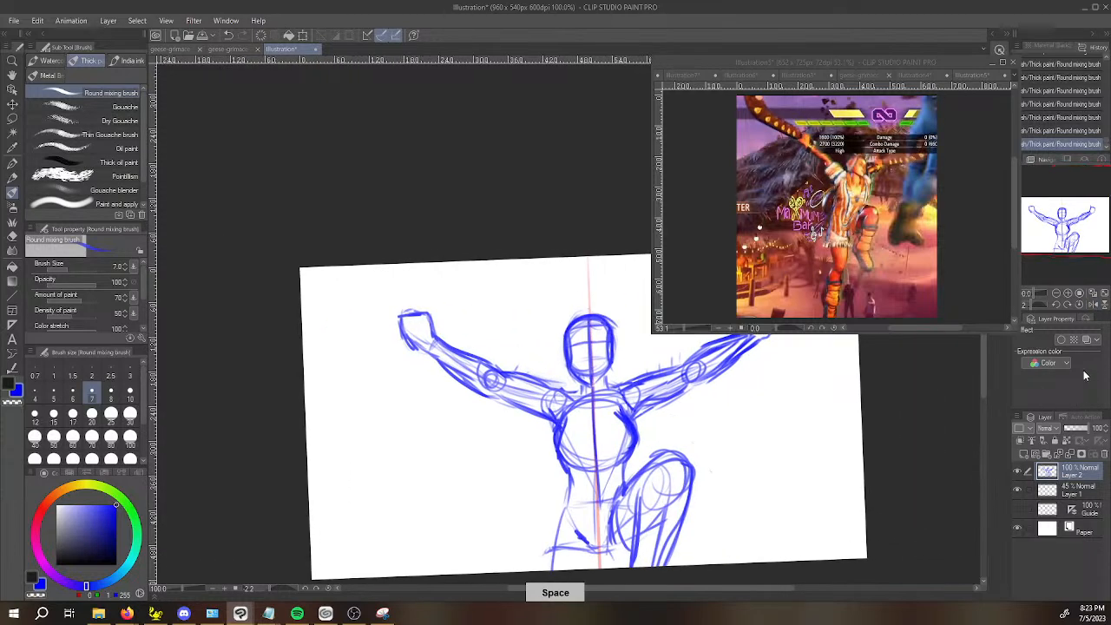
click(1079, 305)
key(space)
drag(810, 399, 632, 424)
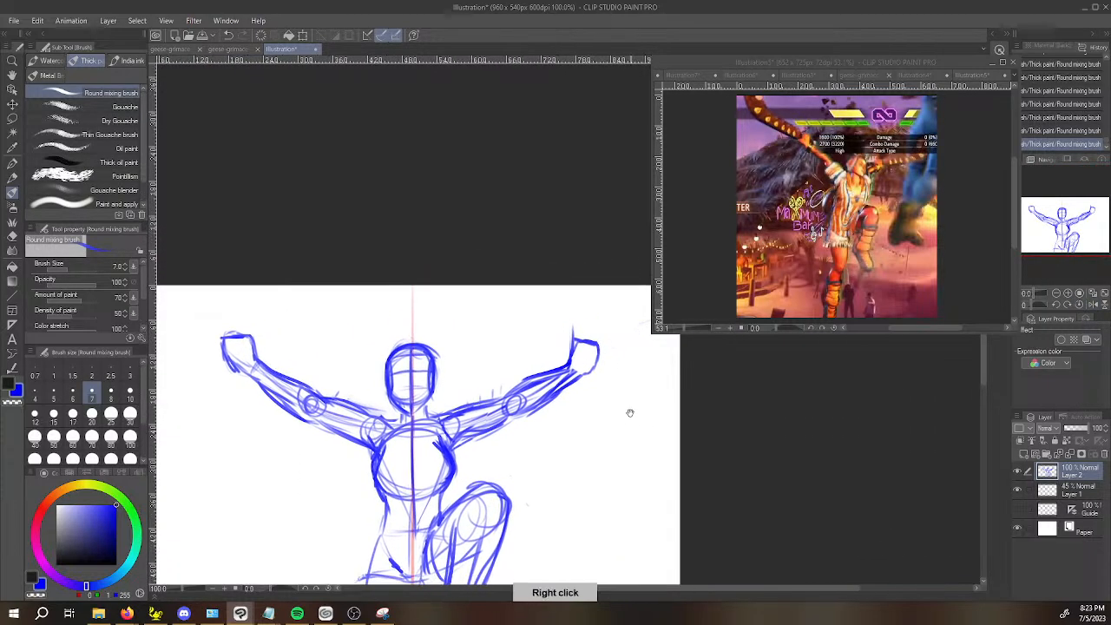
key(space)
drag(556, 374, 558, 373)
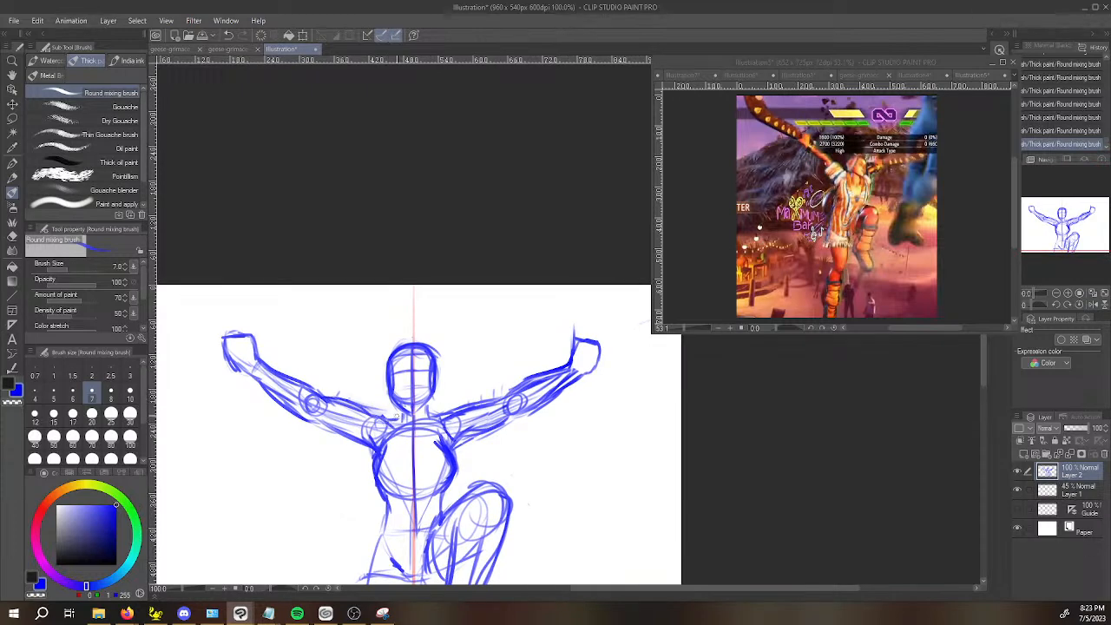
Strengthen the neck and shoulder line and go over the outline of the head.
scroll(431, 426, up, 2)
drag(342, 415, 371, 412)
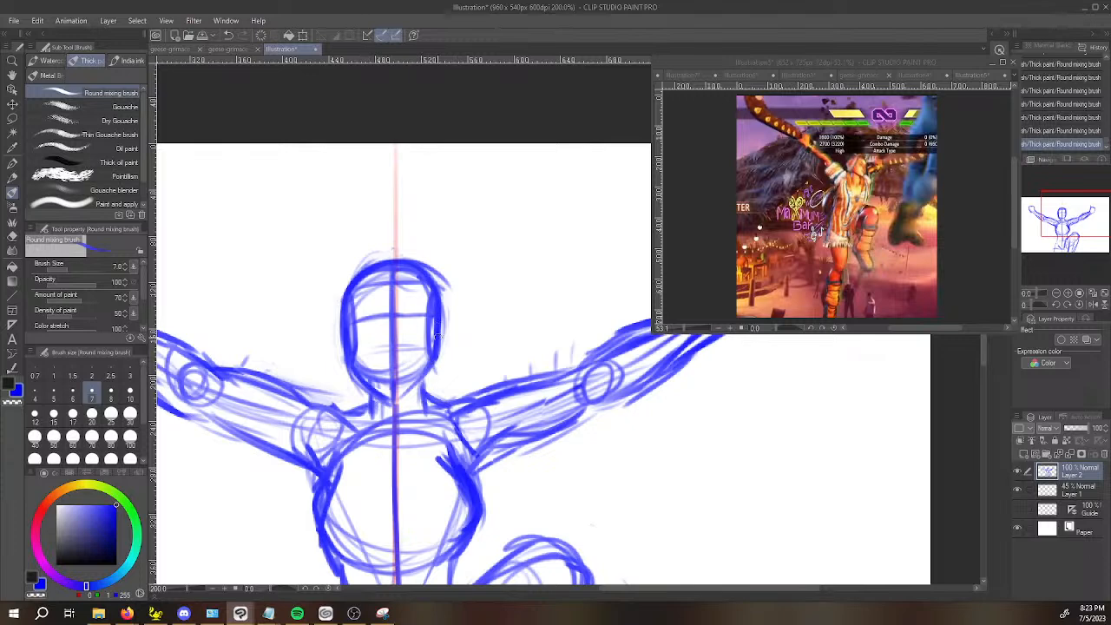
drag(439, 286, 346, 295)
scroll(352, 310, down, 2)
key(space)
drag(435, 409, 447, 404)
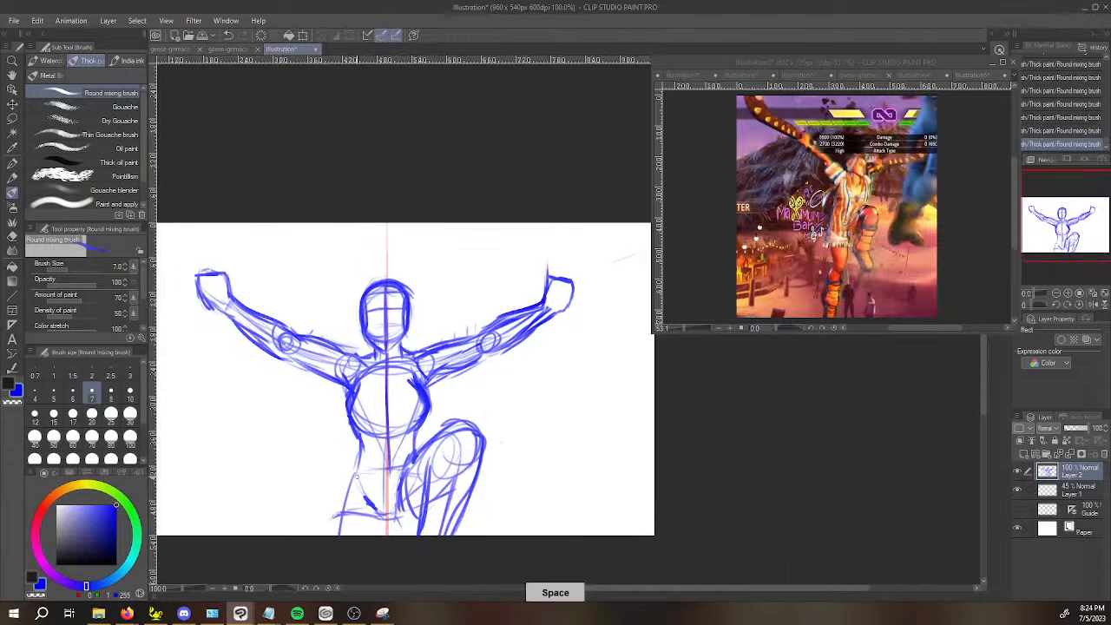
Show the Illustration4 artwork reference and sketch the jacket flaring from the ribcage to a wide hem opposite the raised knee.
click(906, 78)
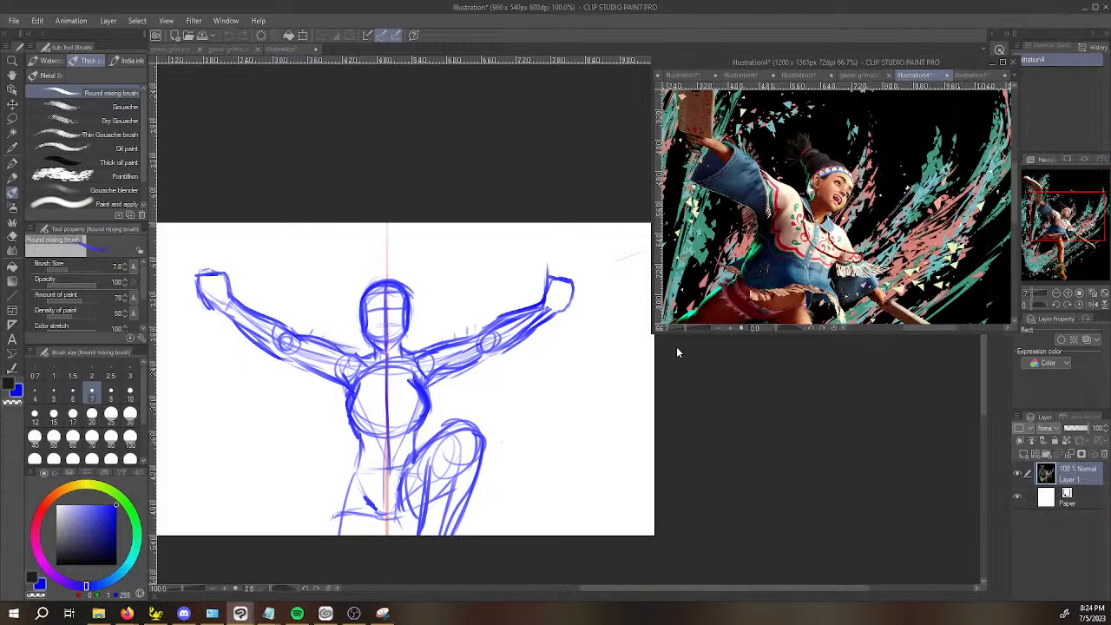
scroll(385, 483, up, 2)
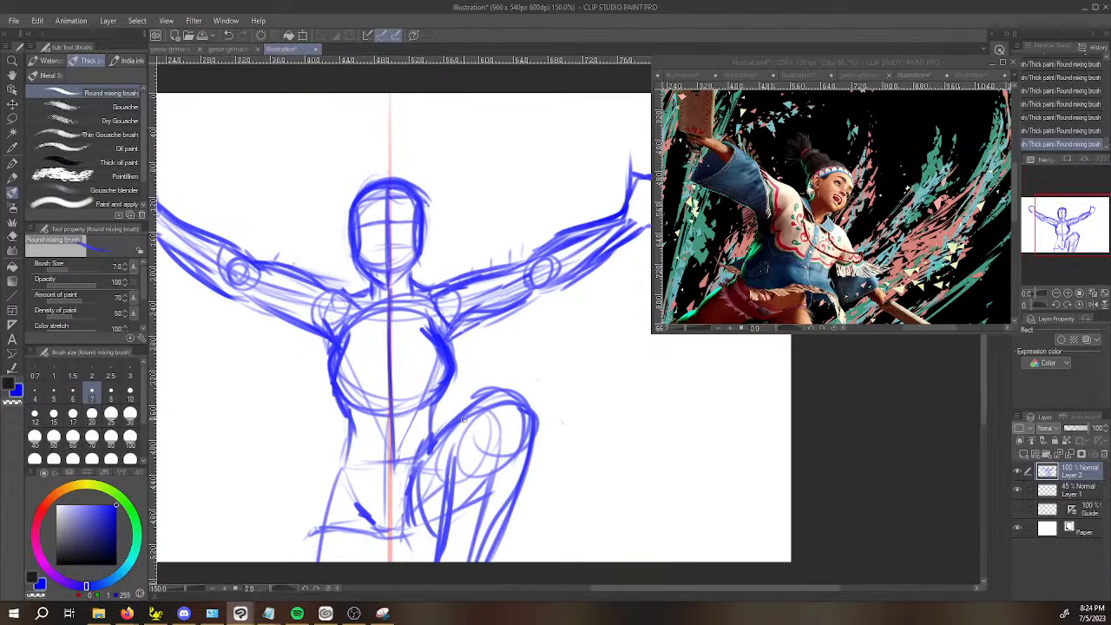
mouse_move(432, 421)
mouse_down()
mouse_move(263, 441)
mouse_move(314, 402)
mouse_move(269, 549)
mouse_up()
mouse_move(269, 500)
mouse_down()
mouse_move(325, 370)
mouse_move(314, 426)
mouse_move(263, 453)
mouse_move(329, 387)
mouse_move(283, 450)
mouse_up()
drag(328, 385, 289, 521)
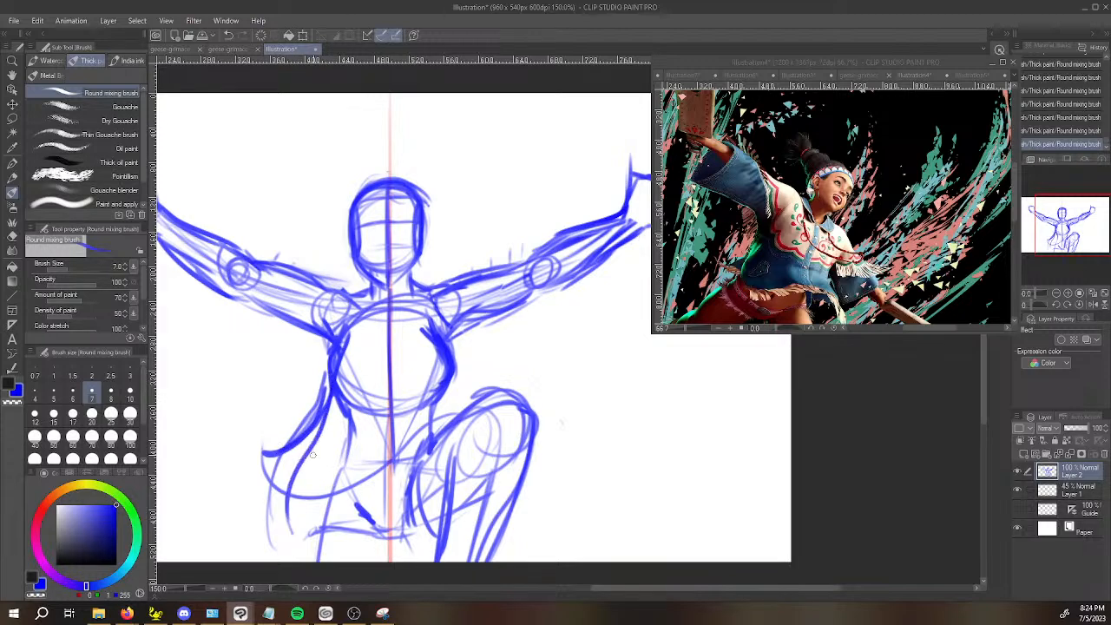
Erase the stray lines around the jacket's flared side and below its hem with the Snap eraser.
key(e)
mouse_move(319, 383)
mouse_down()
mouse_move(288, 434)
mouse_move(317, 394)
mouse_up()
drag(263, 509, 268, 519)
drag(269, 521, 267, 543)
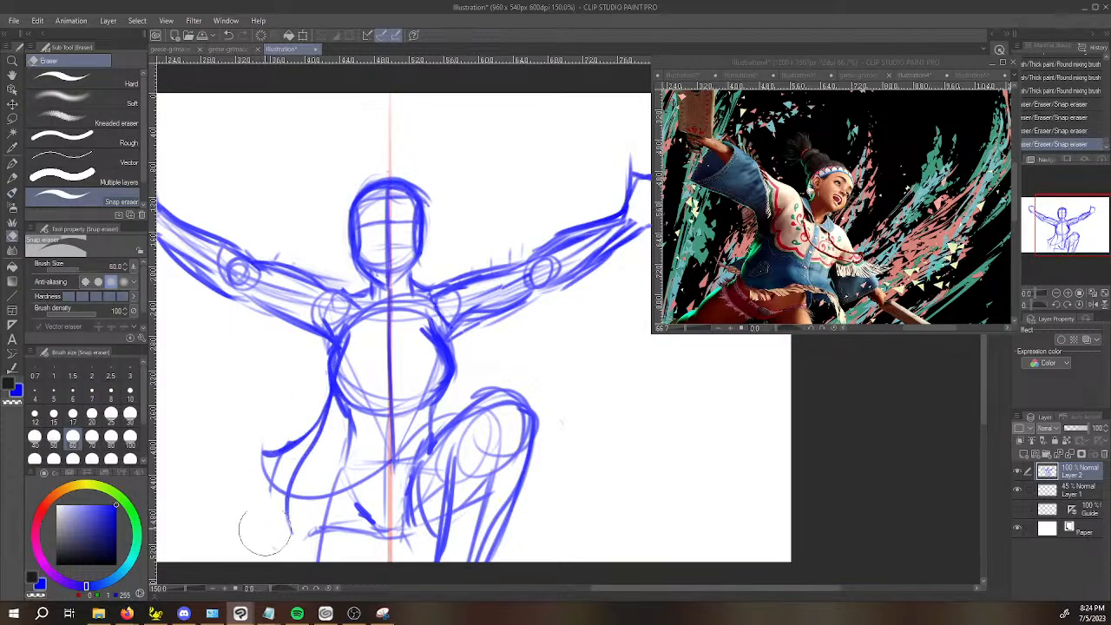
drag(276, 469, 278, 472)
drag(277, 470, 289, 525)
Draw a lower hem curve across the hips and an upper hem sweeping over the raised thigh to a pointed corner.
key(b)
mouse_move(288, 510)
mouse_down()
mouse_move(291, 531)
mouse_move(314, 523)
mouse_move(293, 538)
mouse_move(307, 545)
mouse_move(523, 523)
mouse_move(554, 510)
mouse_move(539, 511)
mouse_up()
key(ctrl+z)
mouse_move(466, 423)
mouse_down()
mouse_move(523, 422)
mouse_move(533, 383)
mouse_up()
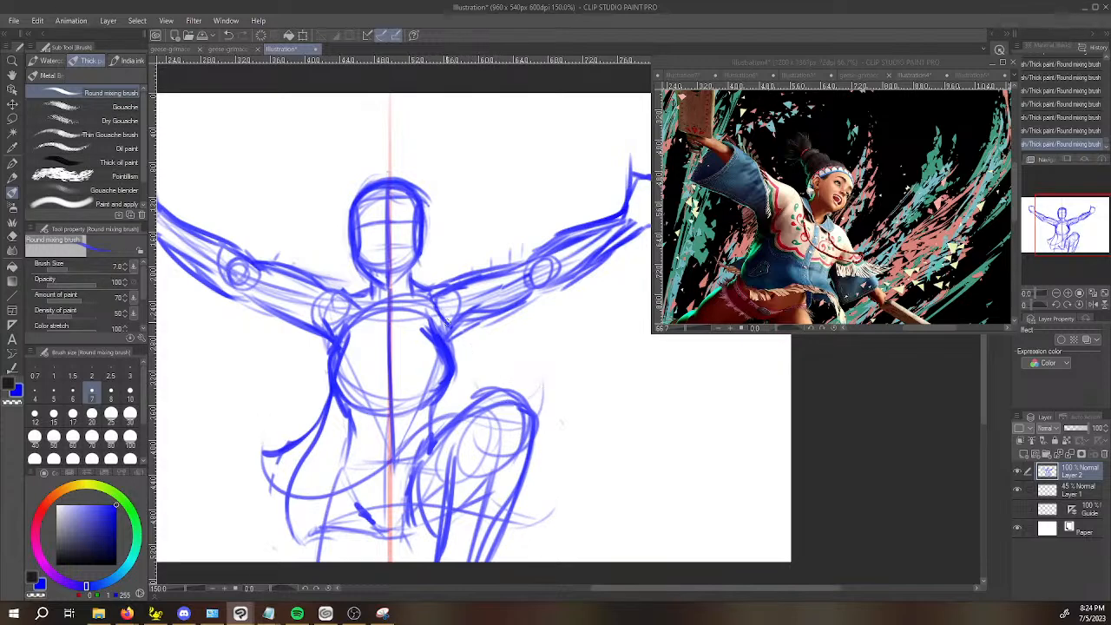
drag(447, 388, 514, 402)
key(ctrl+z)
drag(447, 396, 550, 379)
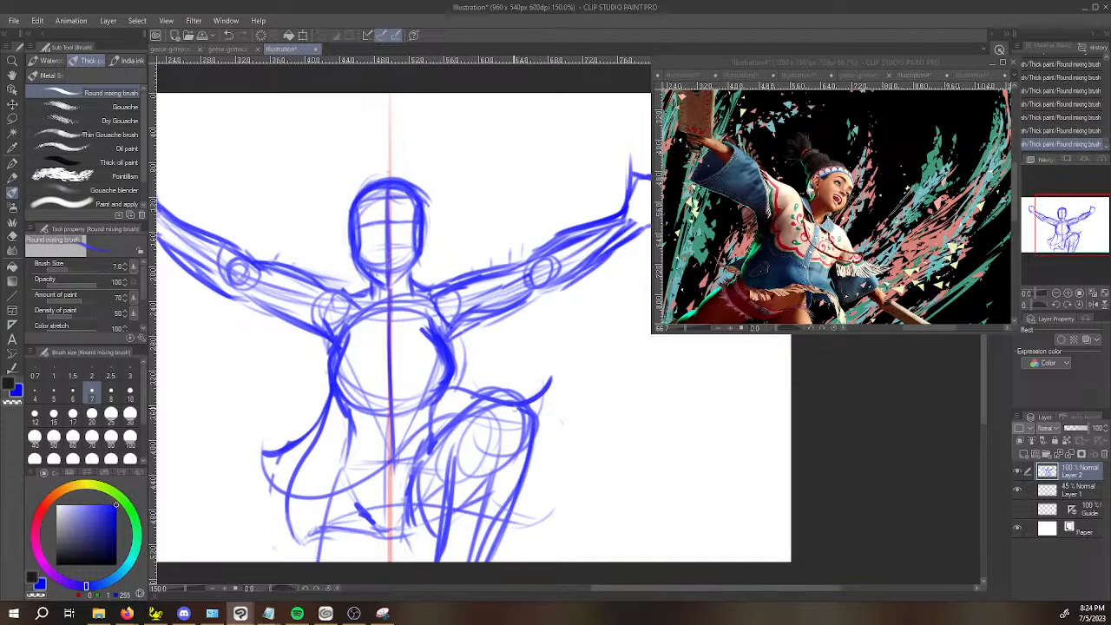
Erase thigh lines under the draped hem, close its pointed corner over the knee, and add short fold strokes at the waist.
key(e)
drag(489, 407, 512, 417)
key(b)
drag(548, 380, 530, 408)
drag(446, 376, 444, 382)
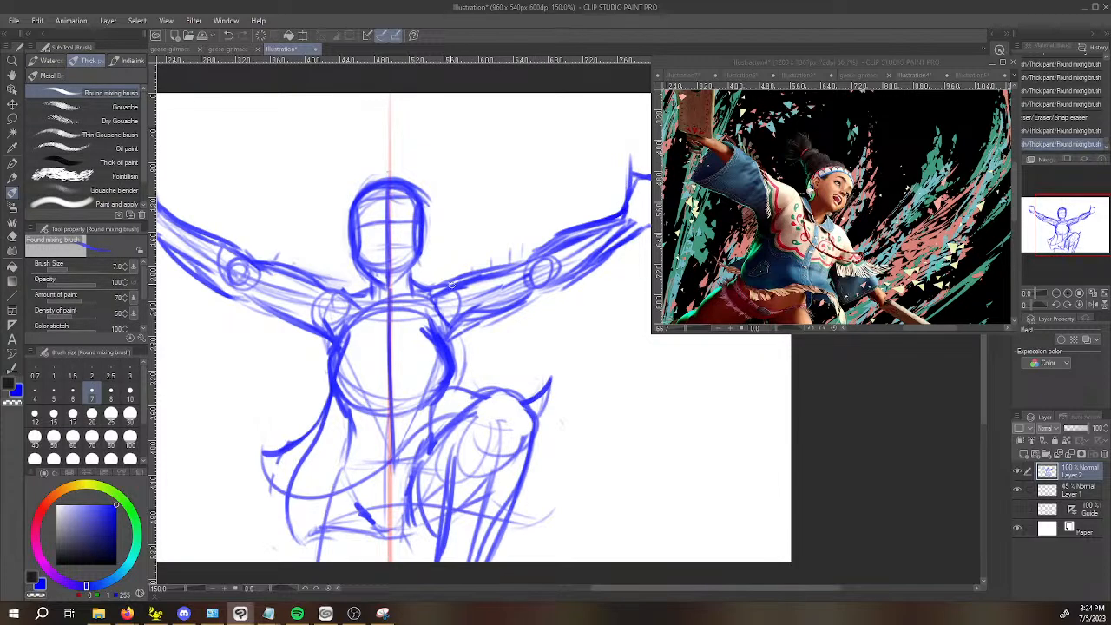
mouse_move(397, 447)
mouse_down()
mouse_move(394, 464)
mouse_move(412, 441)
mouse_up()
drag(401, 453, 425, 428)
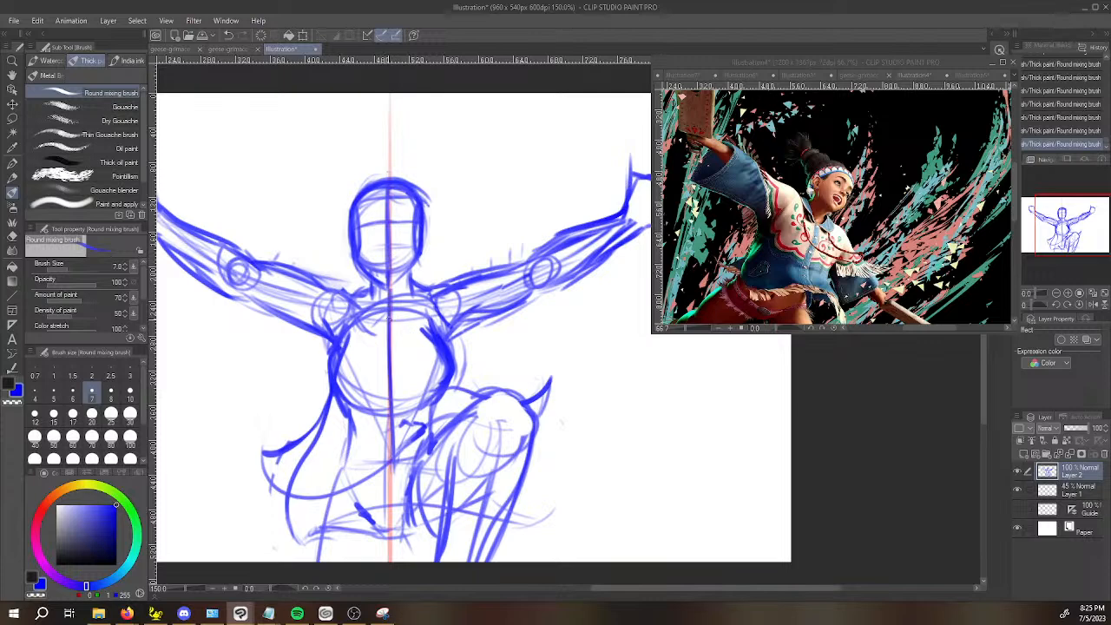
Sketch the collar around the neck and the V-shaped neckline across the upper chest.
scroll(391, 325, up, 3)
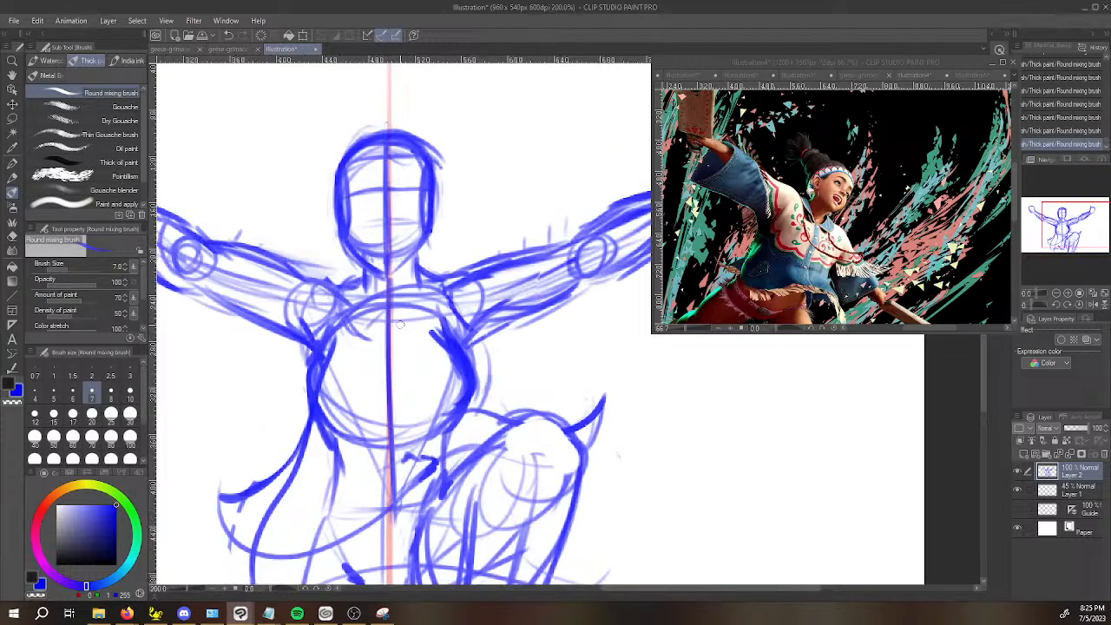
mouse_move(336, 350)
mouse_down()
mouse_move(365, 311)
mouse_move(344, 354)
mouse_move(375, 296)
mouse_up()
drag(325, 258, 373, 298)
mouse_move(373, 298)
mouse_down()
mouse_move(316, 225)
mouse_move(282, 241)
mouse_move(275, 262)
mouse_move(288, 301)
mouse_move(402, 308)
mouse_move(380, 294)
mouse_move(440, 338)
mouse_up()
mouse_move(389, 288)
mouse_down()
mouse_move(445, 236)
mouse_move(440, 198)
mouse_move(480, 212)
mouse_move(491, 228)
mouse_move(432, 229)
mouse_move(391, 303)
mouse_move(472, 351)
mouse_up()
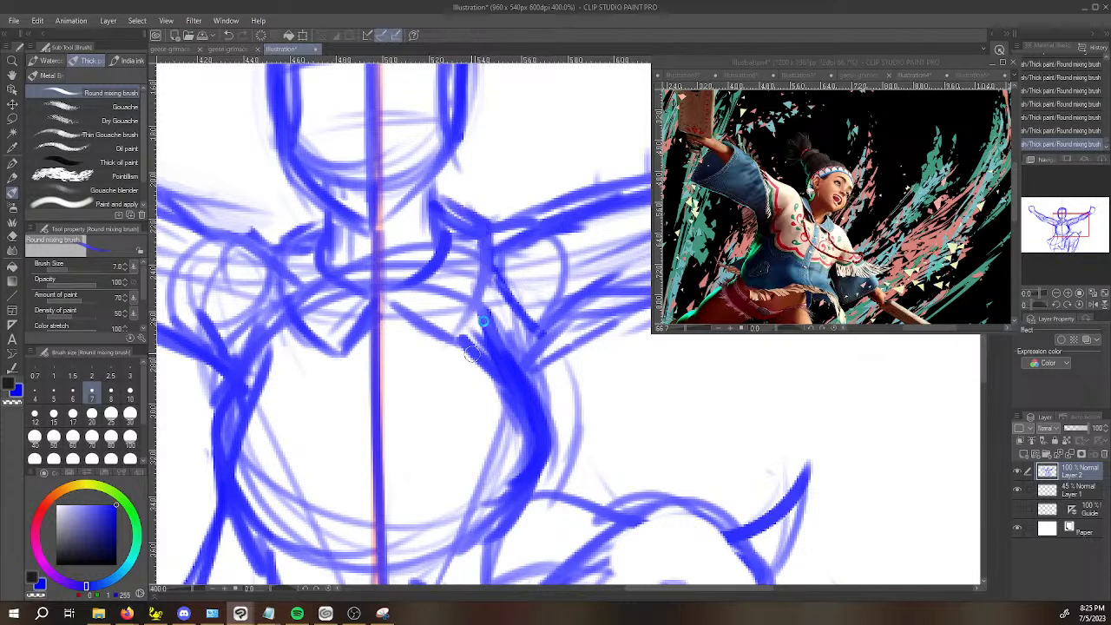
Compare the Illustration5 and Illustration4 references and redraw the sides of the jaw tapering to the chin.
scroll(330, 373, down, 2)
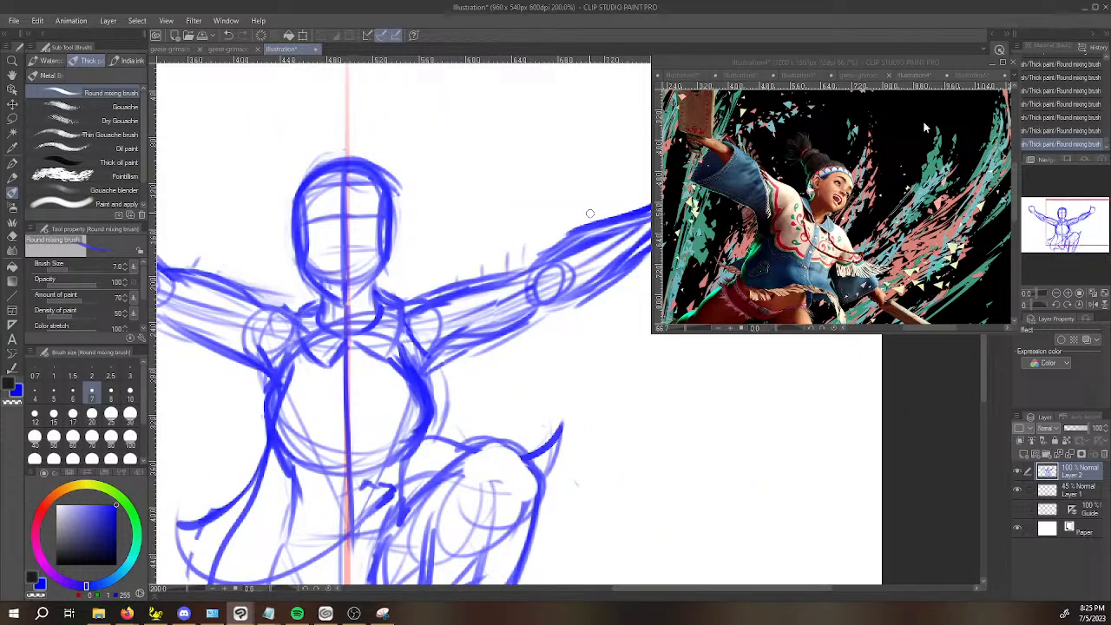
click(916, 75)
click(971, 76)
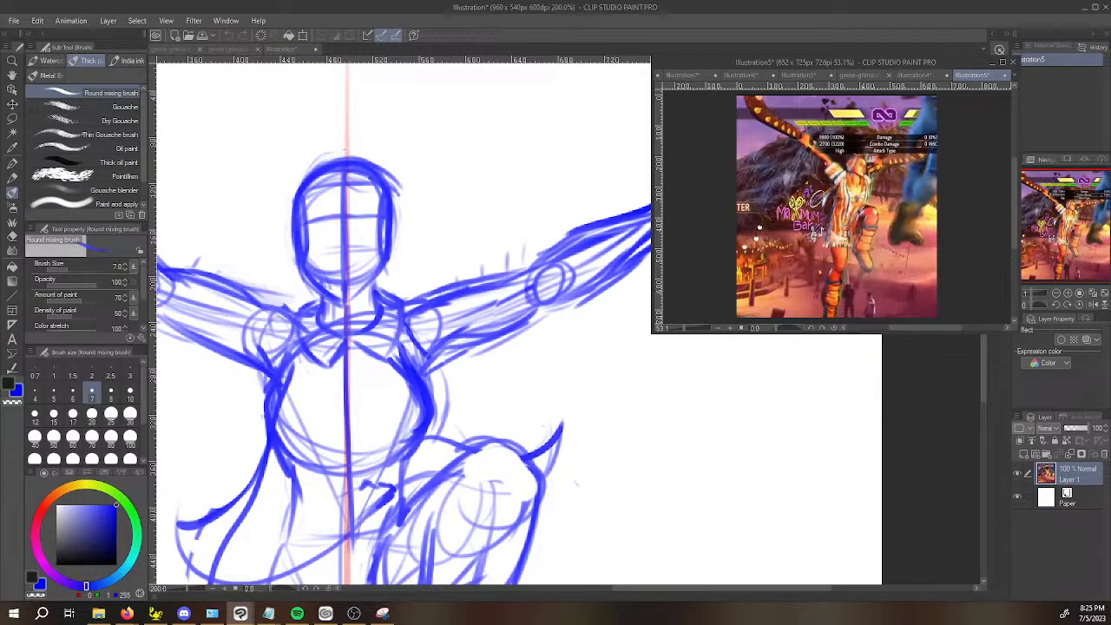
click(922, 77)
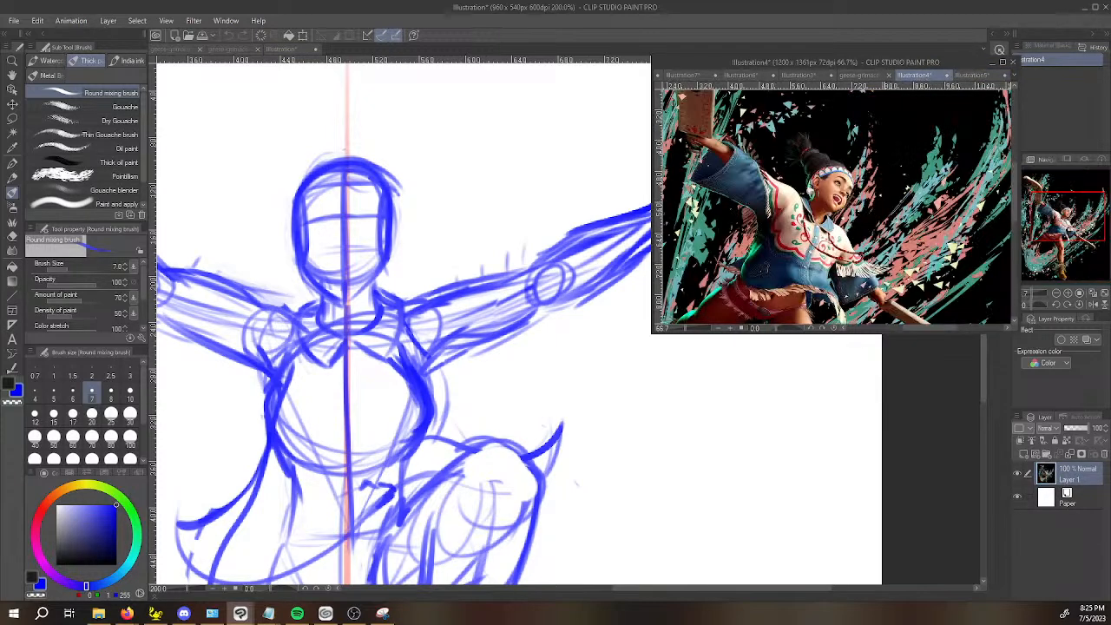
click(393, 326)
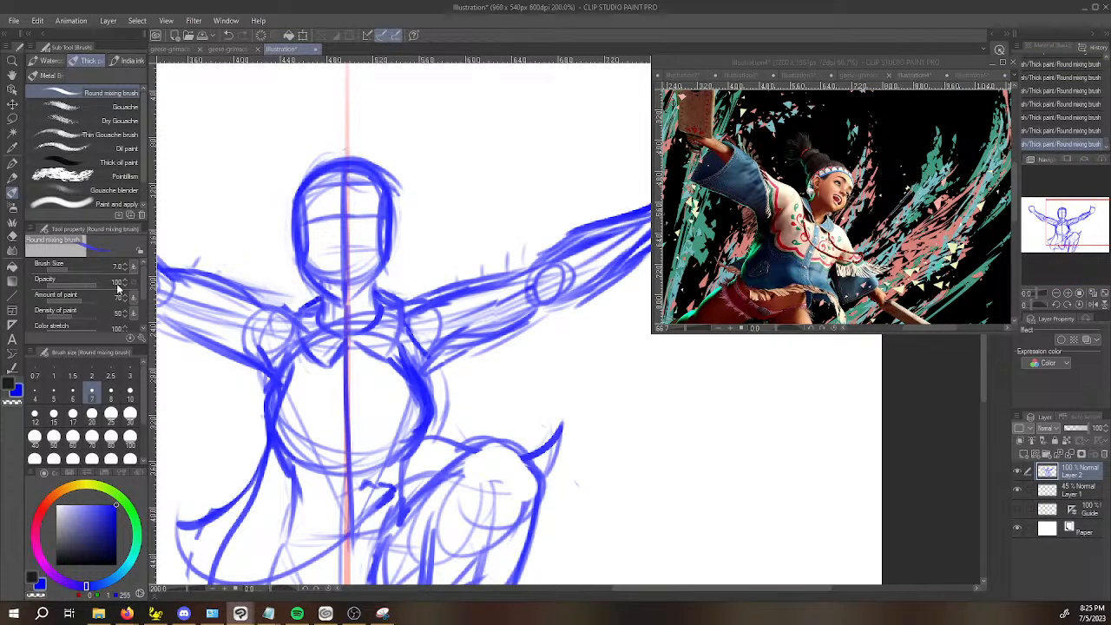
scroll(370, 265, up, 3)
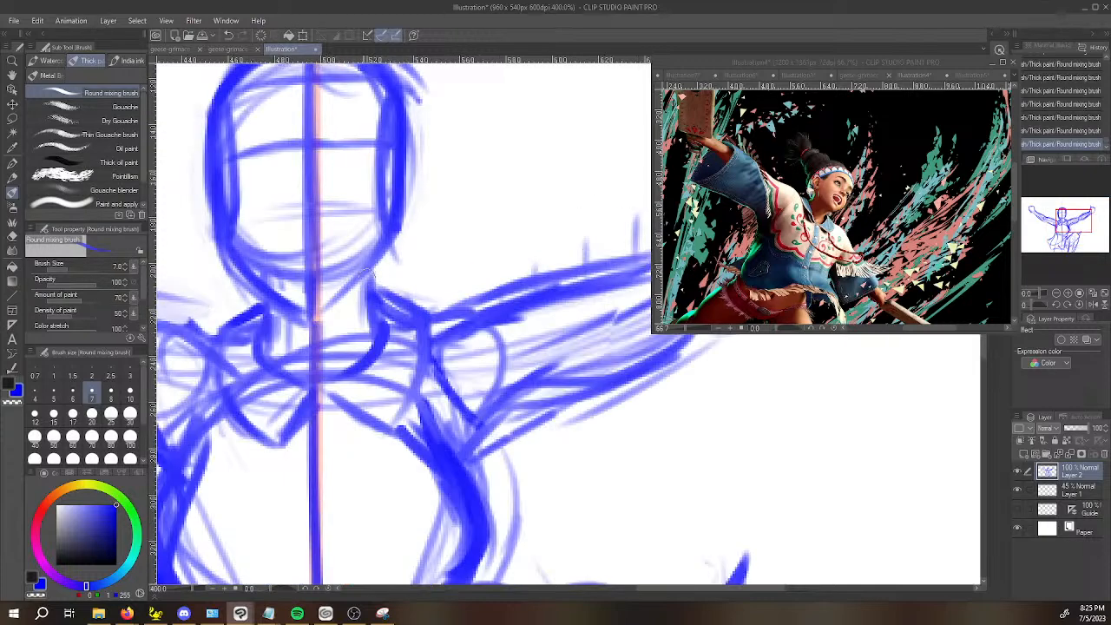
drag(245, 264, 227, 213)
mouse_move(297, 311)
mouse_down()
mouse_move(336, 306)
mouse_move(322, 309)
mouse_move(391, 230)
mouse_move(372, 196)
mouse_up()
key(space)
drag(394, 235, 398, 129)
key(space)
drag(338, 182, 365, 241)
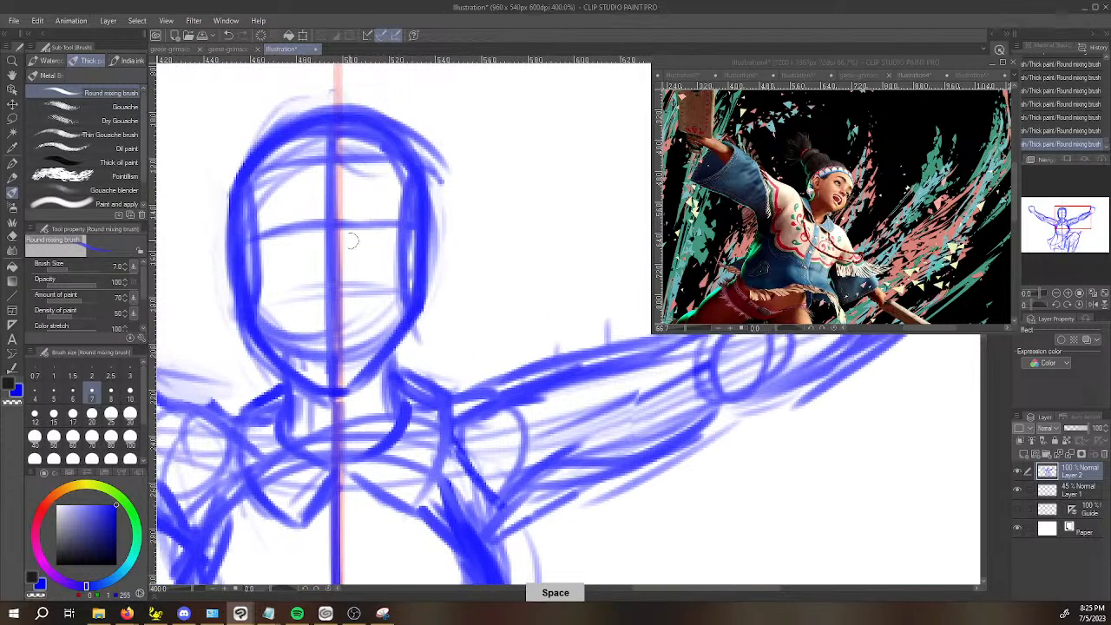
Clean up the marks above the raised-knee arm and reinforce its forearm contour and underside near the elbow.
scroll(315, 240, down, 4)
key(space)
drag(789, 382, 746, 460)
scroll(747, 460, up, 1)
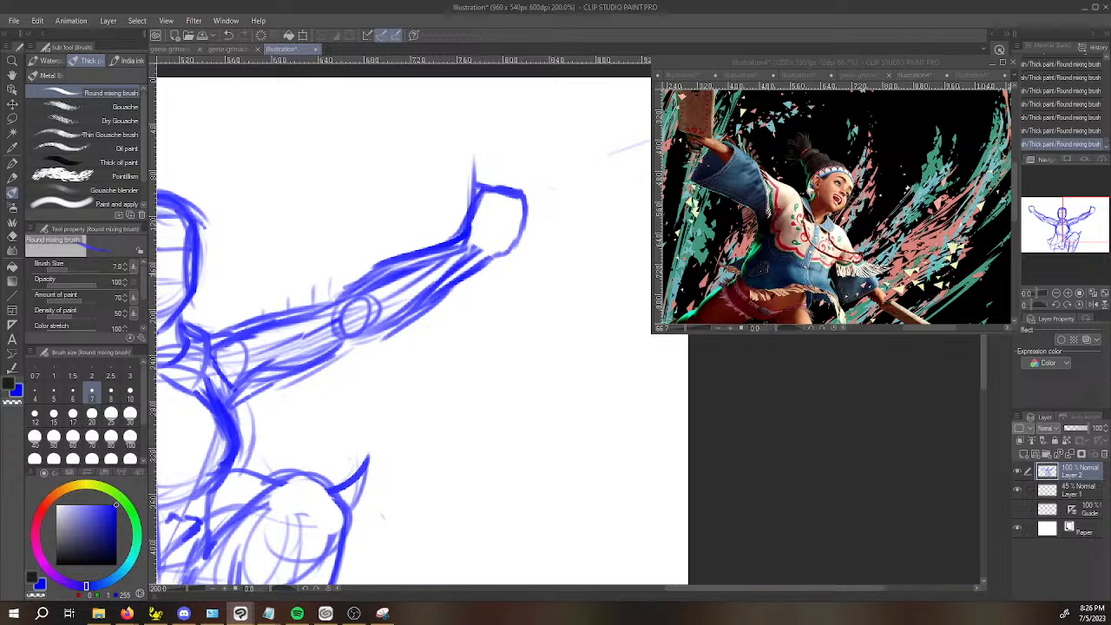
key(c)
mouse_move(347, 291)
mouse_down()
mouse_move(435, 242)
mouse_move(348, 283)
mouse_up()
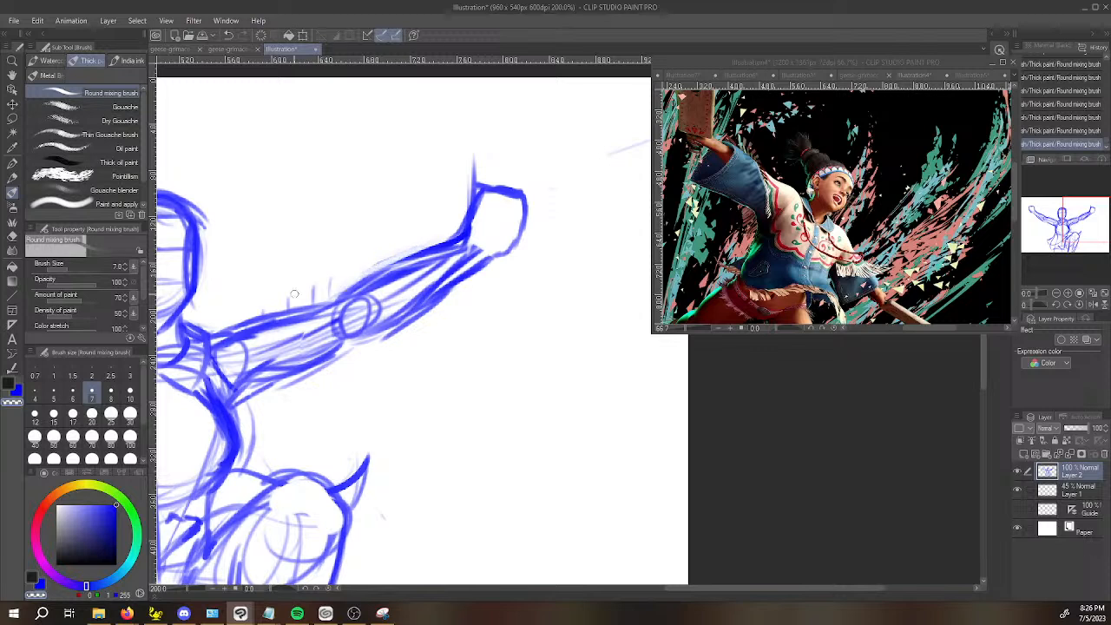
key(c)
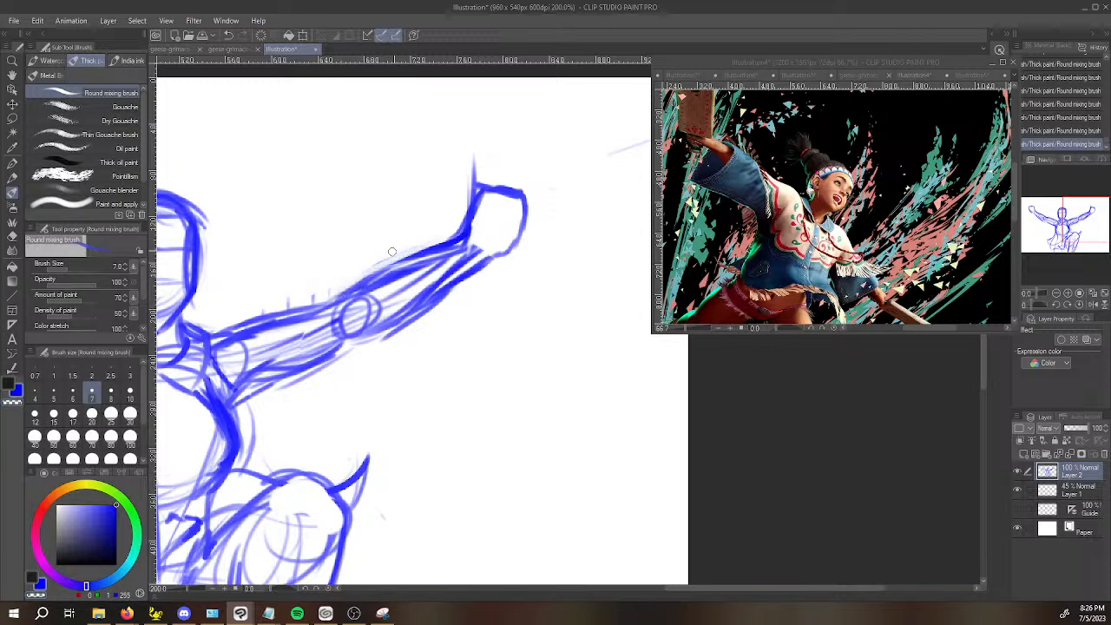
key(c)
mouse_move(457, 235)
mouse_down()
mouse_move(369, 264)
mouse_move(370, 279)
mouse_move(350, 297)
mouse_move(464, 246)
mouse_up()
key(c)
drag(342, 346, 371, 330)
drag(318, 365, 378, 321)
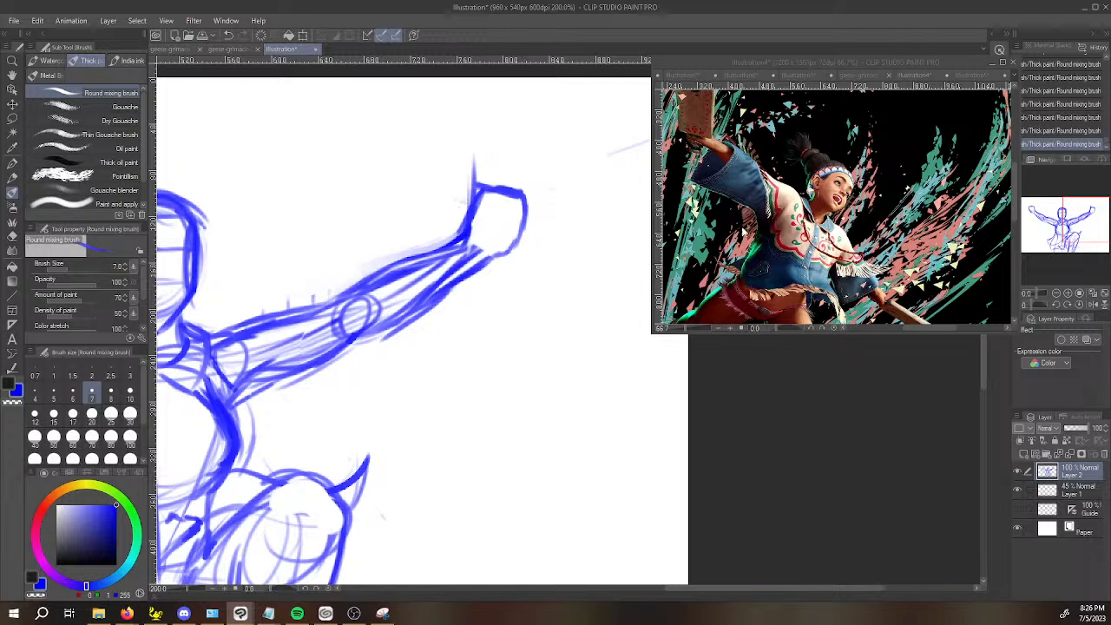
Lasso the fist on the raised-knee side and scale it down slightly toward the wrist.
key(m)
mouse_move(467, 246)
mouse_down()
mouse_move(496, 262)
mouse_move(543, 196)
mouse_move(434, 228)
mouse_up()
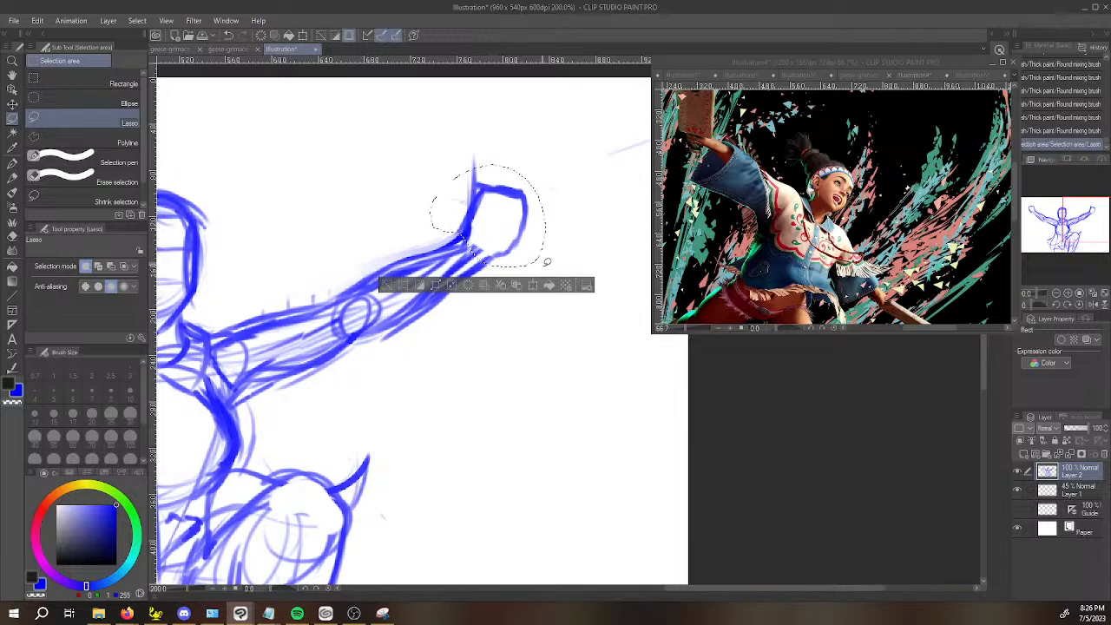
key(ctrl+t)
mouse_move(561, 268)
mouse_down()
mouse_move(559, 228)
mouse_move(543, 217)
mouse_move(526, 246)
mouse_up()
click(451, 299)
Lasso the fist on the opposite arm, scale it down slightly, and return to the Round mixing brush.
drag(457, 359, 825, 409)
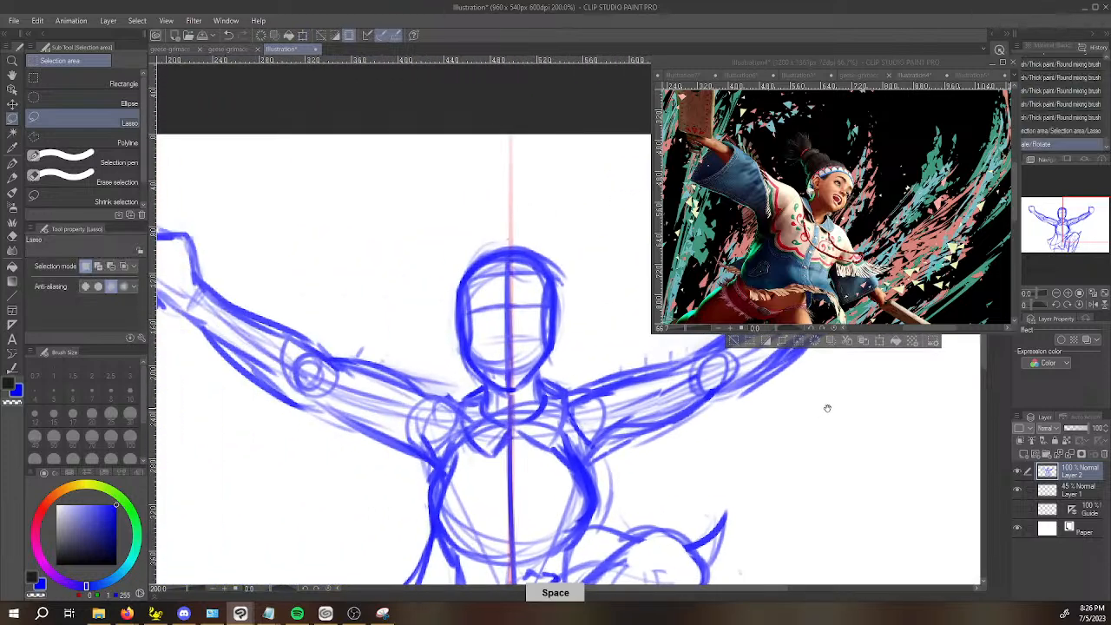
drag(727, 380, 774, 416)
mouse_move(224, 358)
mouse_down()
mouse_move(231, 240)
mouse_move(217, 356)
mouse_up()
key(ctrl+t)
drag(279, 276, 282, 305)
key(Return)
scroll(631, 420, down, 1)
drag(686, 393, 523, 350)
scroll(631, 420, down, 1)
mouse_move(637, 372)
mouse_down()
mouse_move(615, 356)
mouse_move(595, 417)
mouse_up()
key(b)
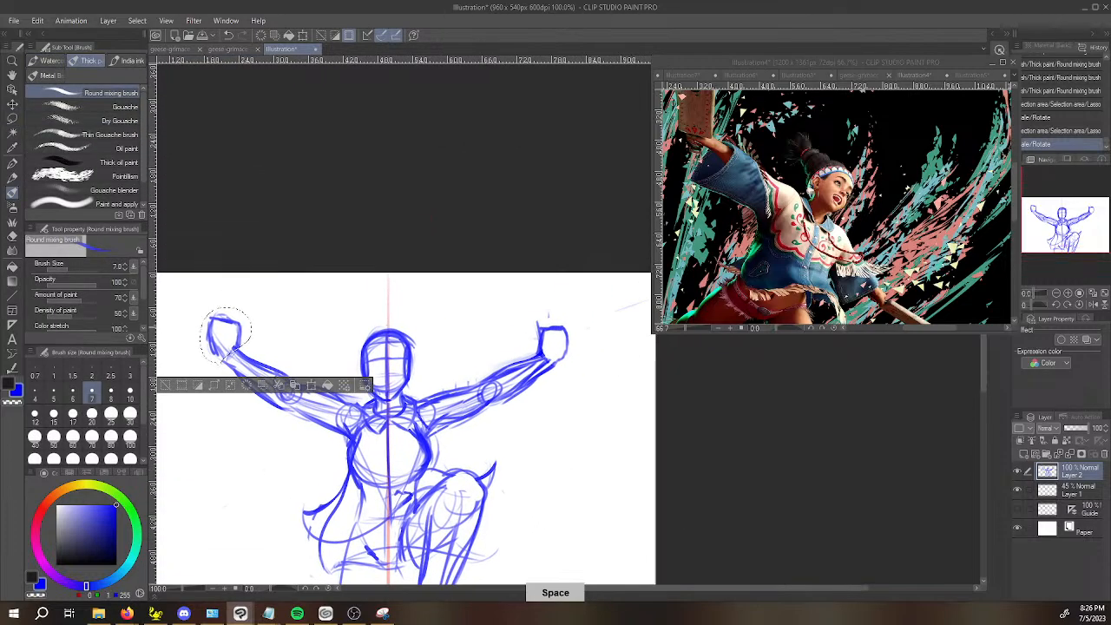
Refine the top edge of the raised-knee-side fist, check the Illustration5 reference, clear the selection and sketch the thumb beside the fist.
mouse_move(539, 339)
mouse_down()
mouse_move(545, 355)
mouse_move(562, 350)
mouse_move(541, 330)
mouse_up()
drag(543, 329, 567, 328)
drag(567, 328, 576, 329)
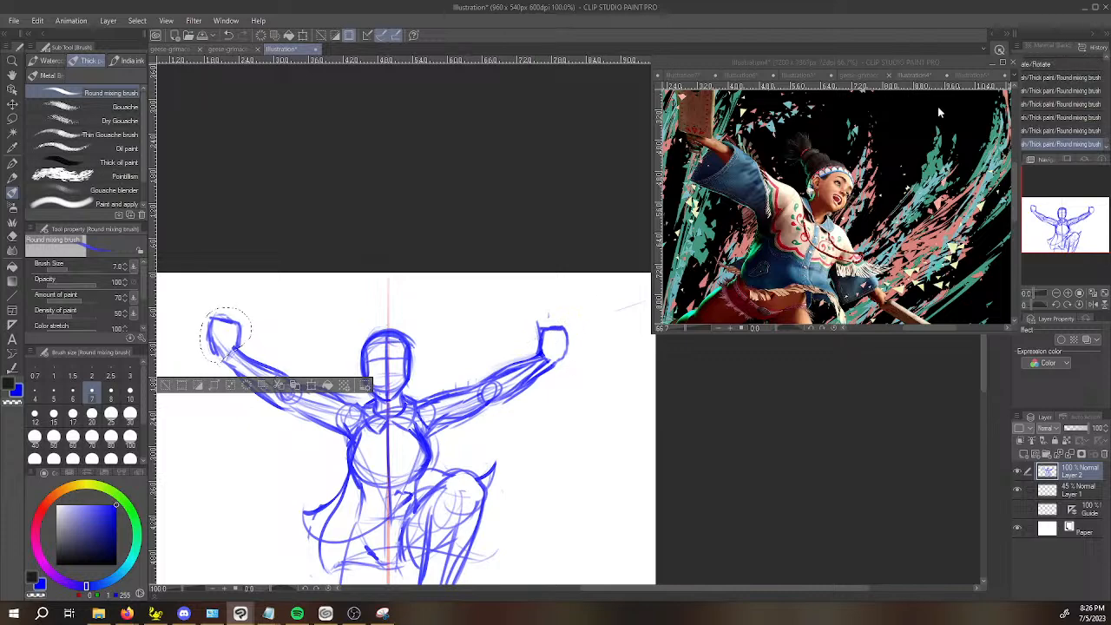
click(971, 76)
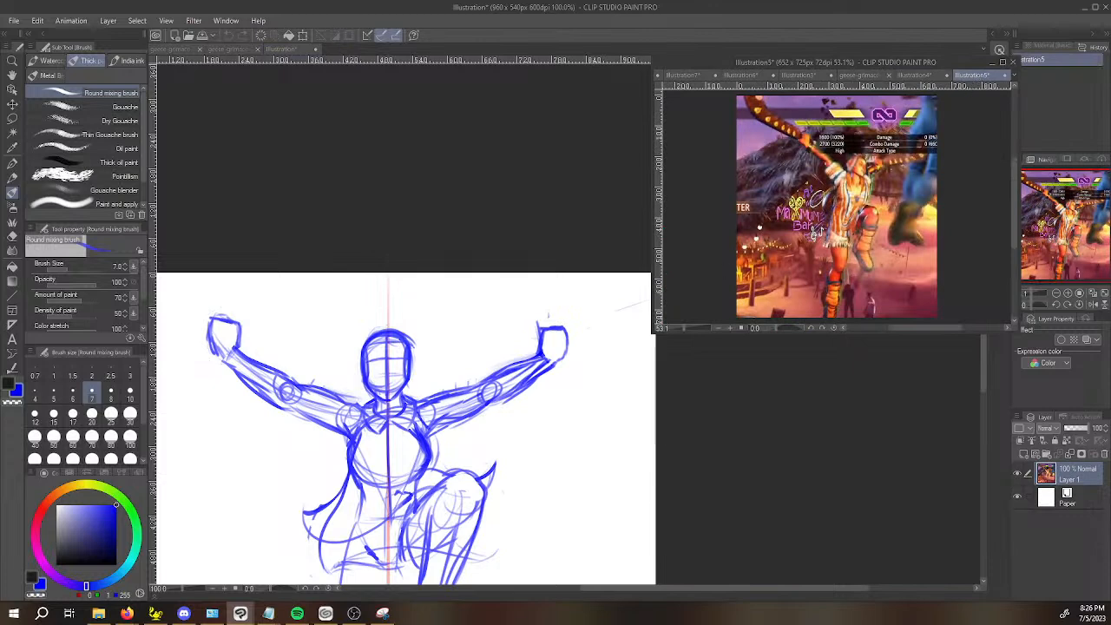
click(531, 348)
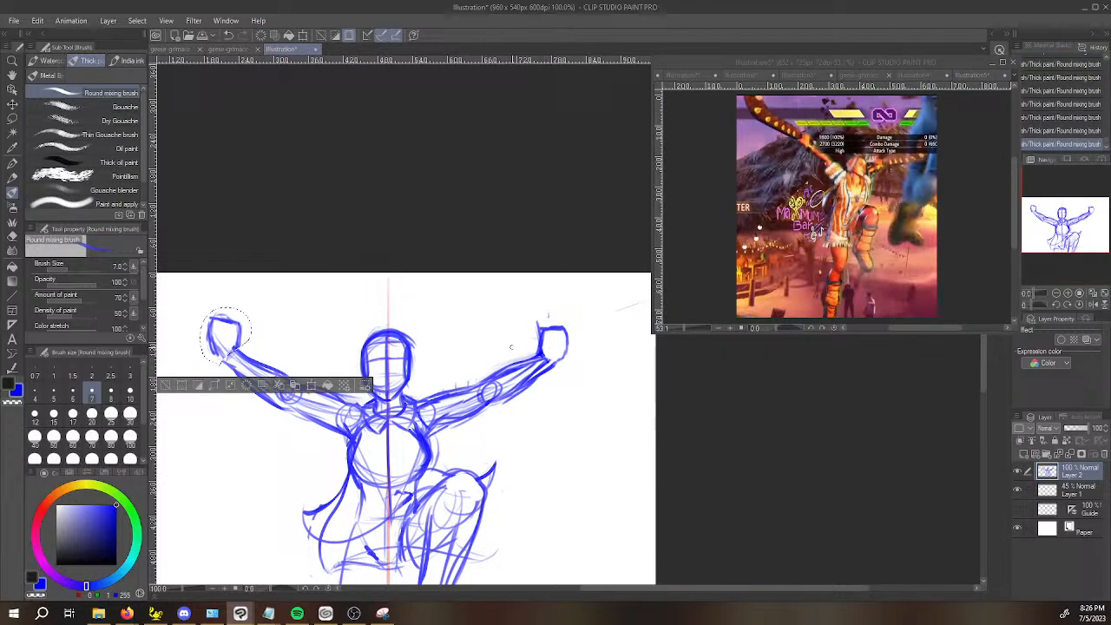
key(ctrl+d)
mouse_move(572, 331)
mouse_down()
mouse_move(528, 345)
mouse_move(577, 331)
mouse_move(523, 358)
mouse_up()
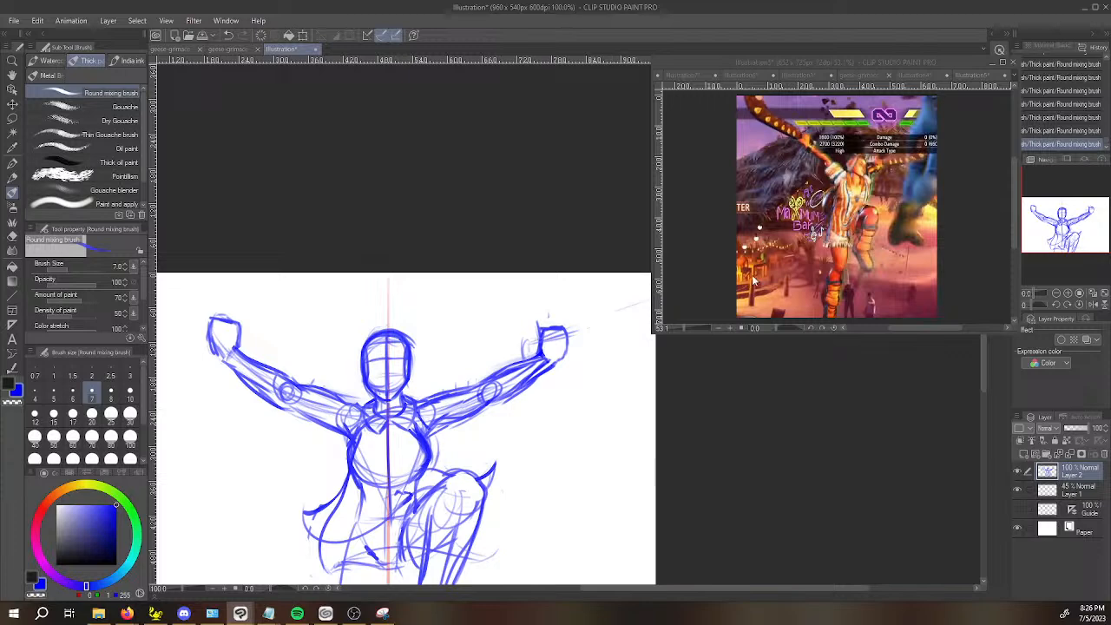
Compare the Illustration5 and Illustration4 references, bring Lily's raised weapon into view, and mark the weapon's end beside the raised-knee-side fist.
click(972, 76)
click(917, 76)
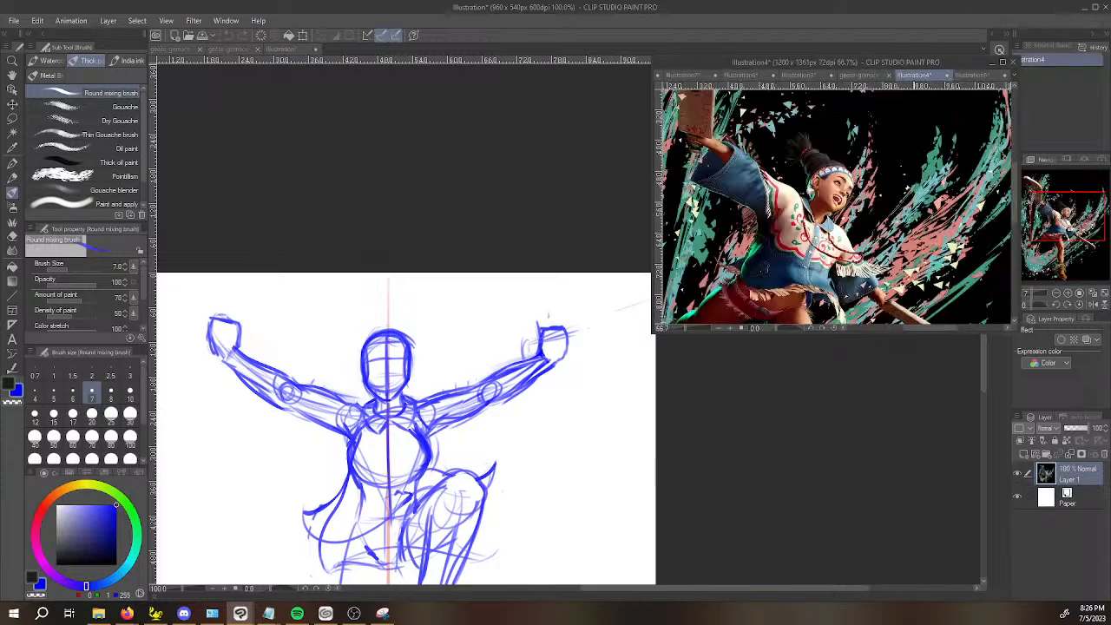
key(space)
drag(894, 248, 938, 322)
click(665, 340)
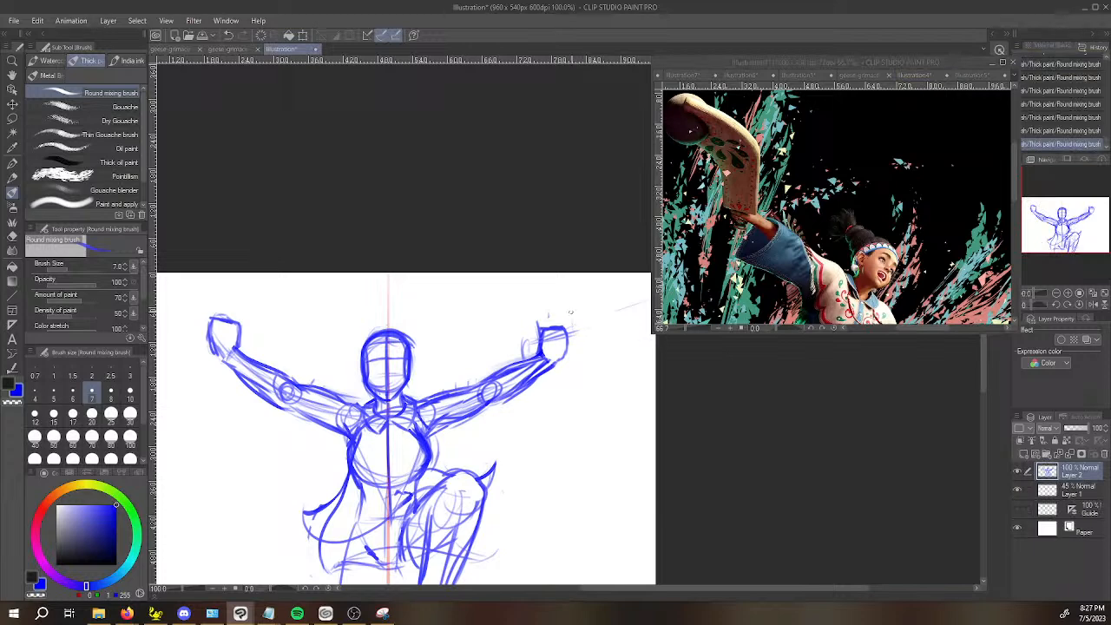
drag(569, 324, 580, 358)
Rough in the long upper and lower edges of the weapon extending outward from the raised-knee-side fist, checking both references.
click(972, 76)
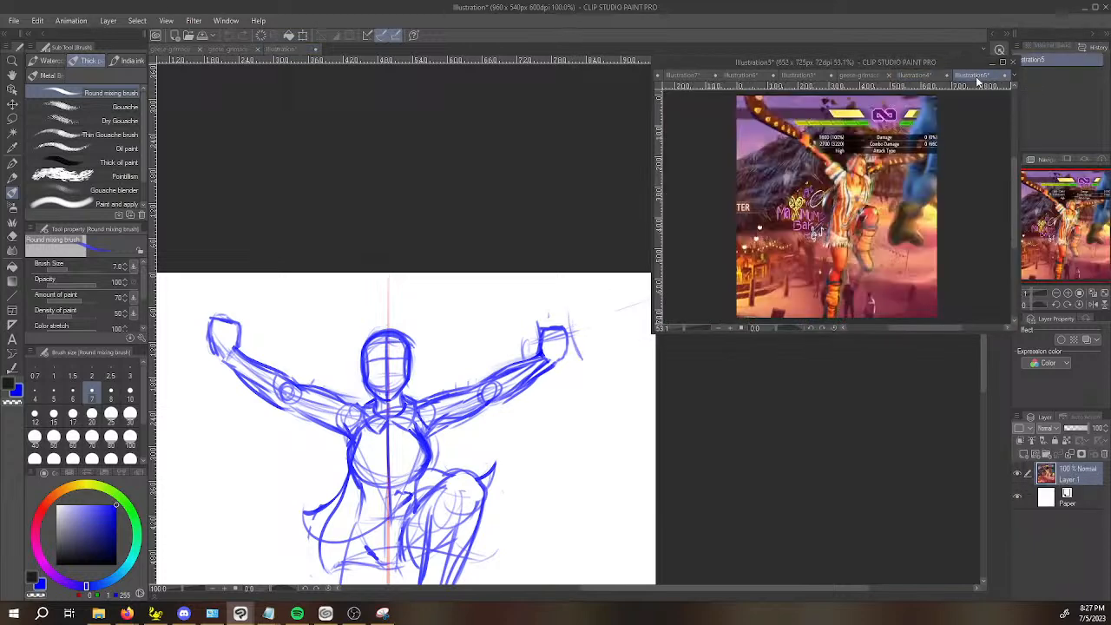
click(934, 78)
click(568, 335)
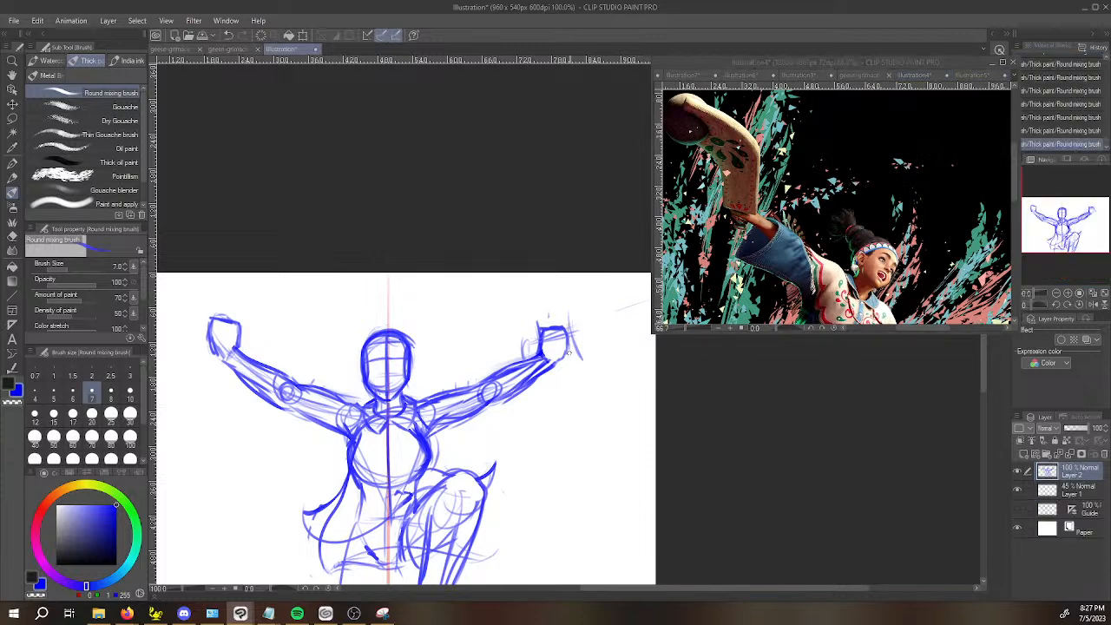
drag(575, 357, 642, 340)
mouse_move(665, 402)
mouse_down()
mouse_move(513, 374)
mouse_move(527, 392)
mouse_up()
scroll(521, 353, down, 1)
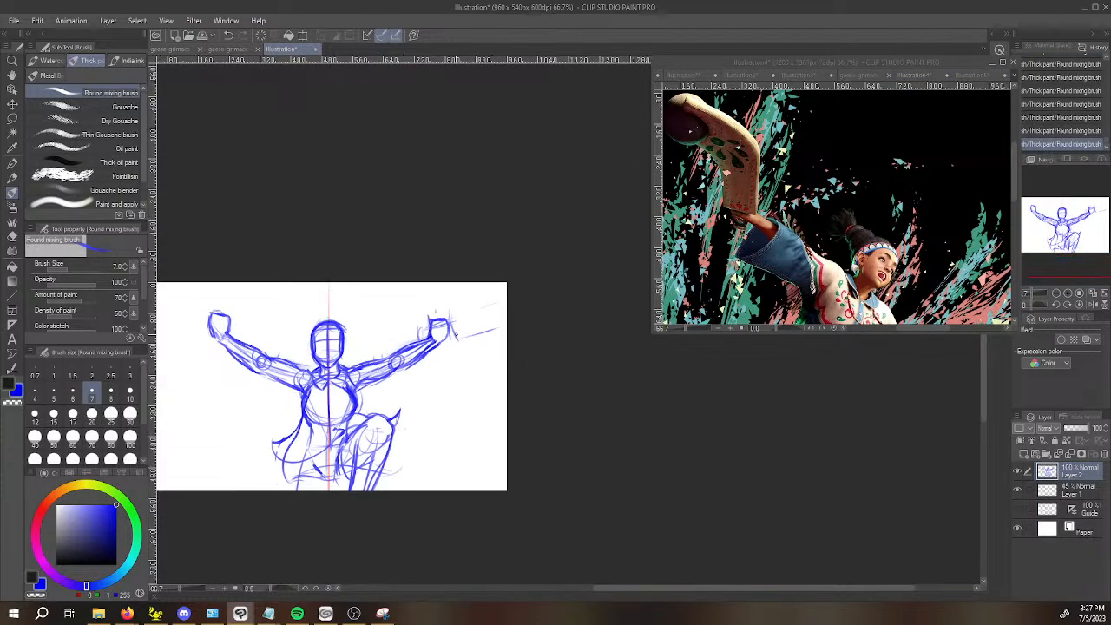
drag(450, 320, 507, 286)
drag(453, 309, 509, 282)
Sketch a small thumb shape beside the fist on the arm opposite the raised knee.
drag(495, 383, 630, 402)
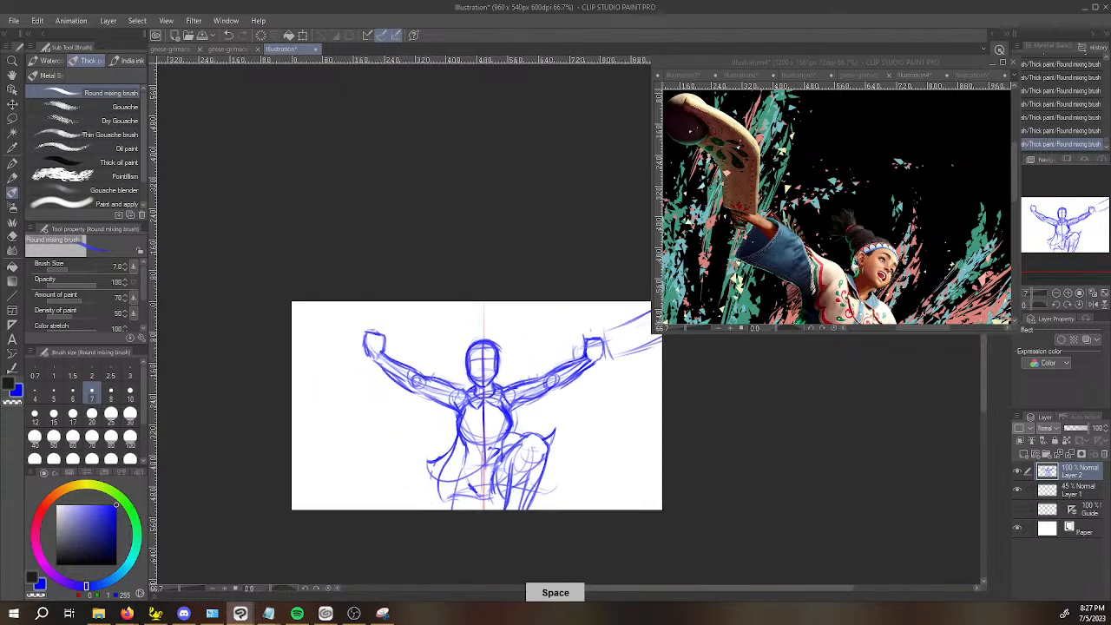
scroll(375, 345, up, 4)
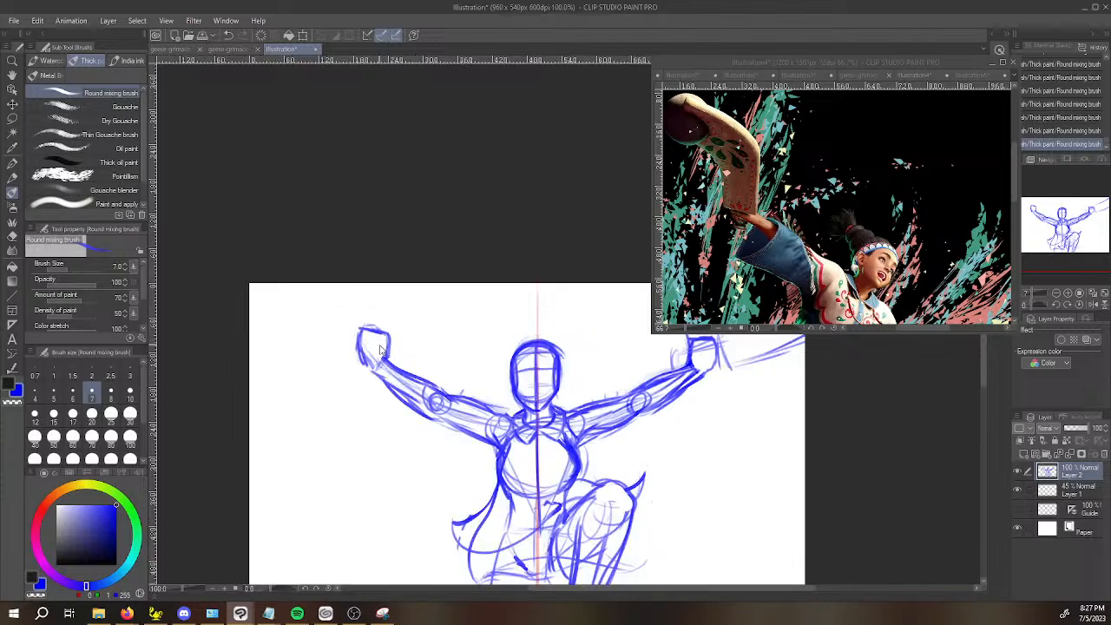
mouse_move(401, 342)
mouse_down()
mouse_move(401, 360)
mouse_move(411, 342)
mouse_move(412, 374)
mouse_move(401, 359)
mouse_up()
Extend a straight weapon edge from the top of the opposite fist out to the canvas border and clean up its strokes.
shift+drag(422, 478, 303, 300)
drag(386, 367, 355, 496)
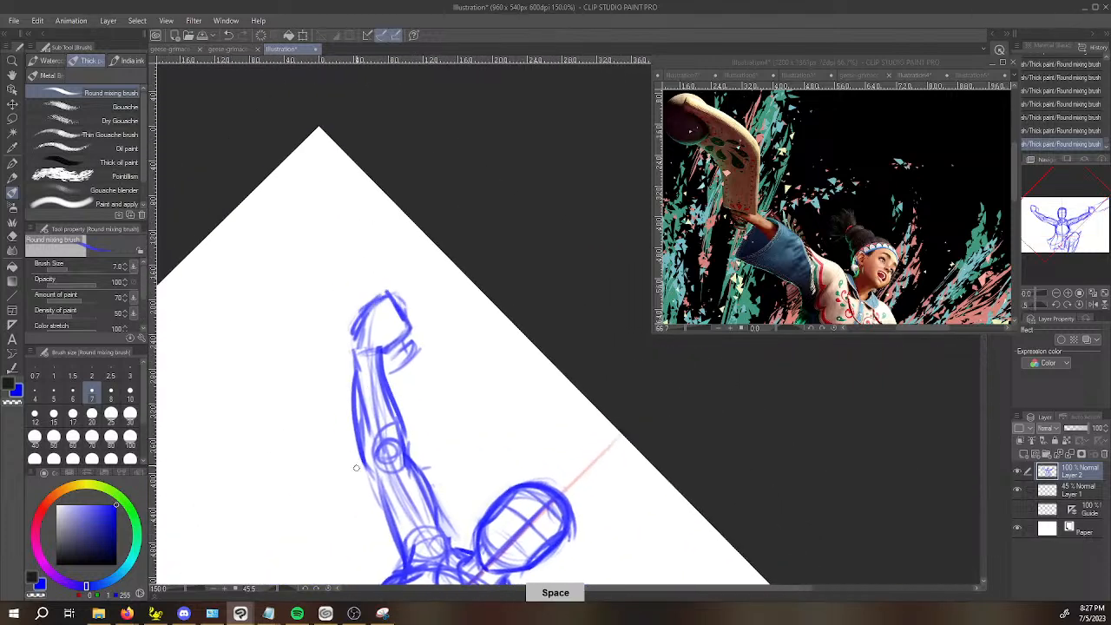
mouse_move(355, 329)
mouse_down()
mouse_move(418, 269)
mouse_move(395, 213)
mouse_up()
mouse_move(412, 283)
mouse_down()
mouse_move(360, 169)
mouse_move(400, 281)
mouse_move(356, 160)
mouse_up()
mouse_move(363, 171)
mouse_down()
mouse_move(410, 270)
mouse_move(379, 186)
mouse_up()
key(c)
mouse_move(377, 180)
mouse_down()
mouse_move(409, 267)
mouse_move(385, 217)
mouse_up()
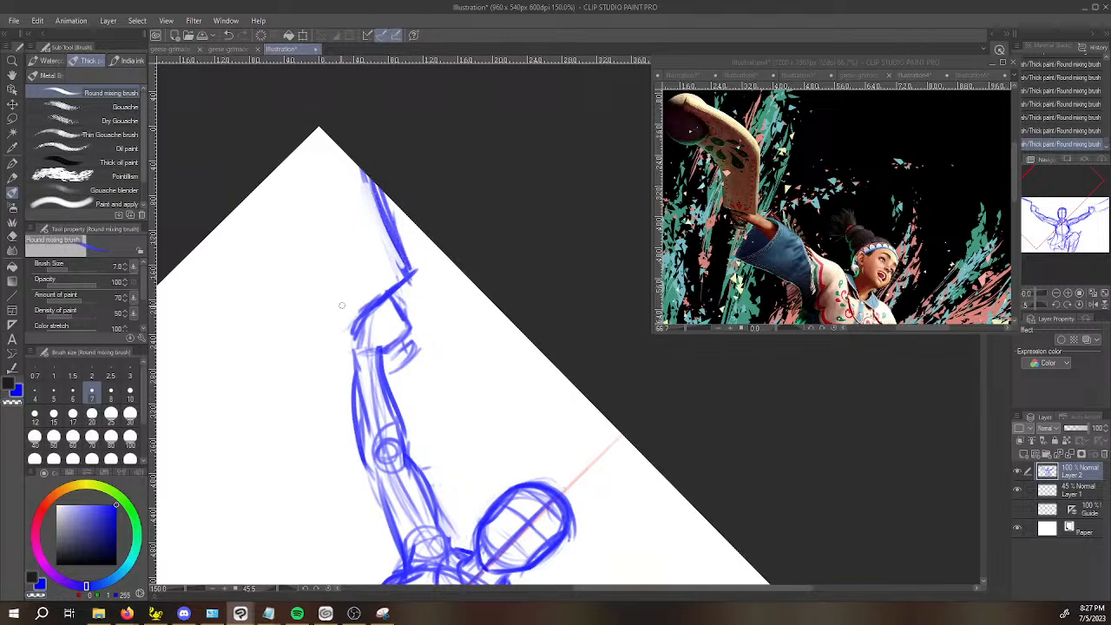
Draw the lower long edge of the opposite-side weapon, roughly parallel to its upper edge and reaching the canvas border.
drag(342, 326, 359, 316)
drag(295, 202, 337, 321)
mouse_move(289, 156)
mouse_down()
mouse_move(240, 253)
mouse_move(281, 307)
mouse_up()
drag(249, 262, 280, 314)
click(275, 325)
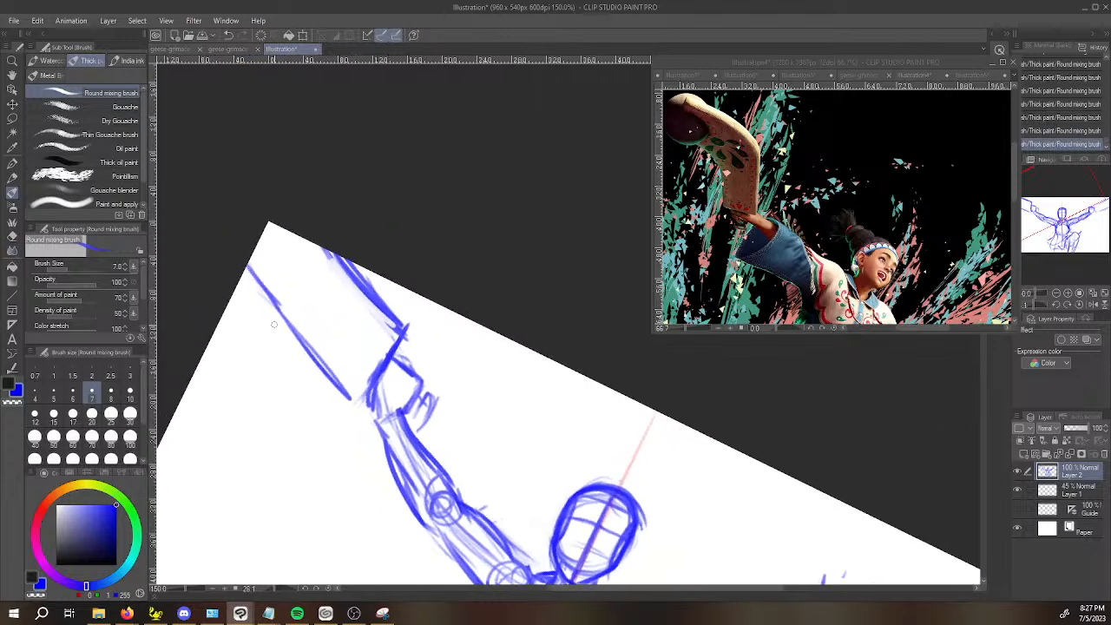
Redraw the raised-knee-side weapon with a squared-off end beside the fist and firmer upper and lower edges running to the canvas border.
key(ctrl+minus)
key(ctrl+minus)
drag(680, 527, 770, 516)
drag(857, 496, 712, 443)
scroll(606, 423, up, 1)
drag(592, 396, 595, 439)
drag(593, 382, 672, 359)
drag(592, 382, 678, 356)
drag(639, 366, 676, 356)
mouse_move(590, 389)
mouse_down()
mouse_move(589, 434)
mouse_move(677, 419)
mouse_up()
drag(618, 432, 679, 420)
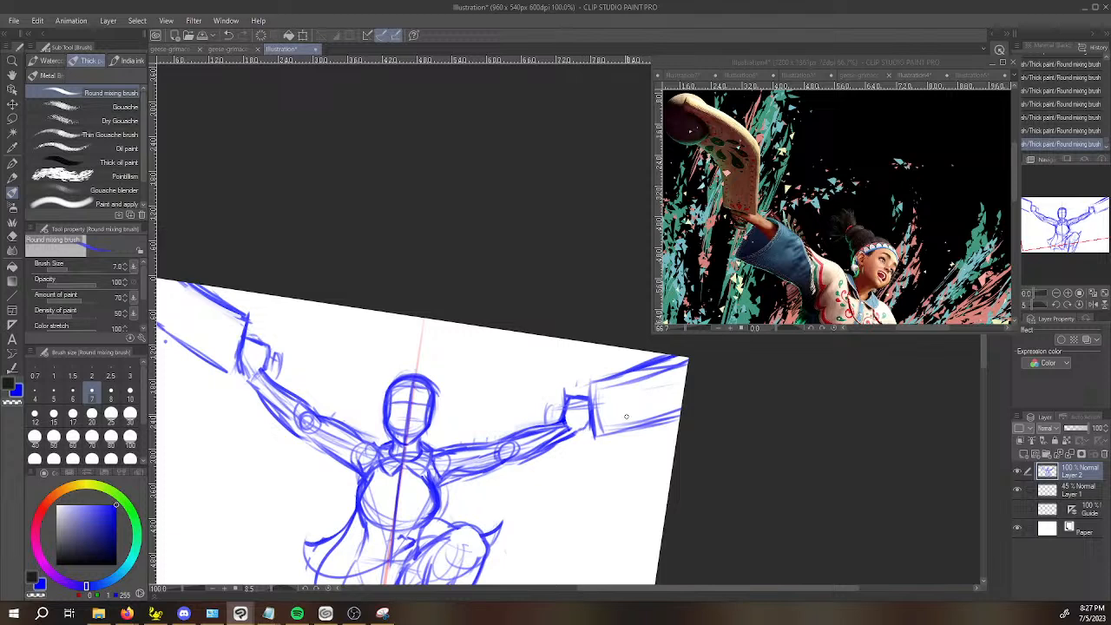
Close the squared end of the opposite-side weapon below the fist and compare it with the Illustration5 and Illustration4 references.
drag(243, 338, 224, 371)
key(space)
drag(572, 478, 614, 425)
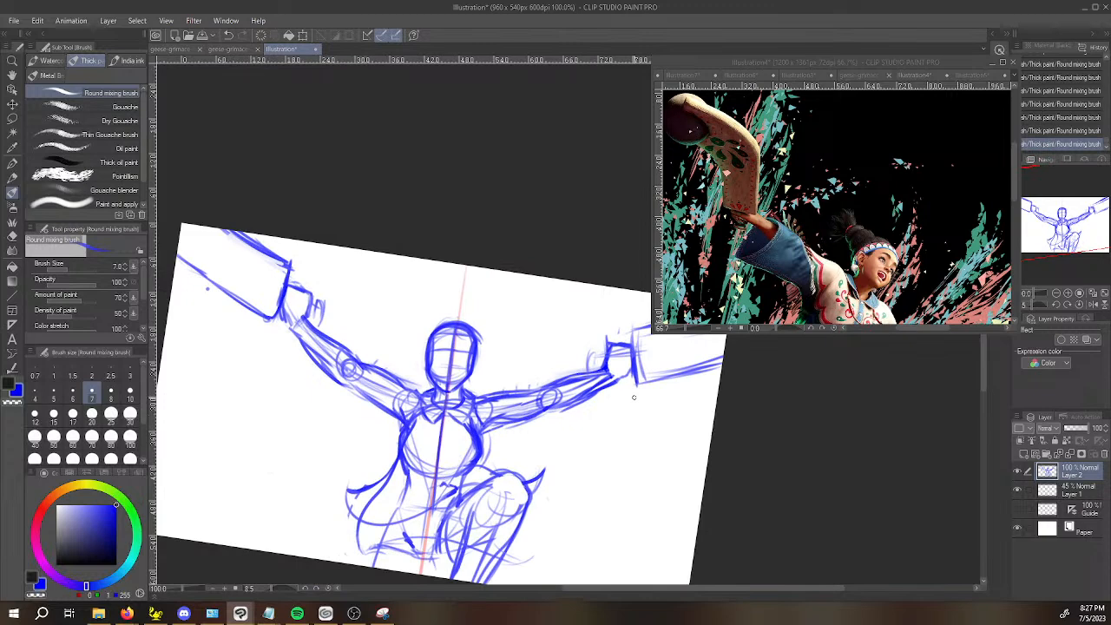
click(972, 76)
click(919, 75)
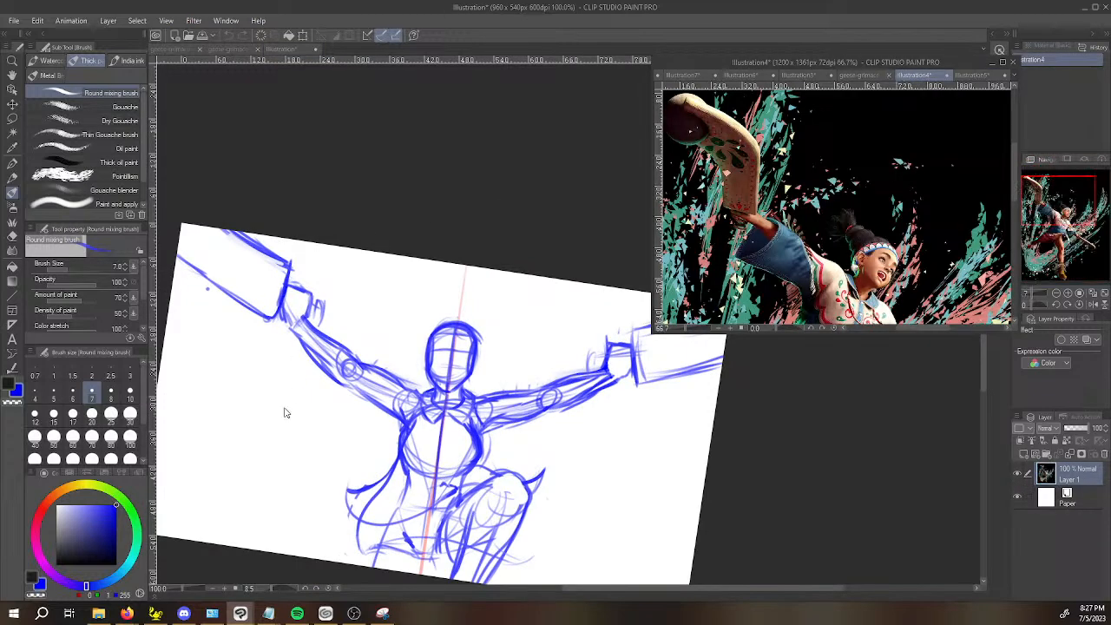
click(231, 335)
Rework the upper long edge of the opposite-side weapon, erasing the overlapping strokes and restating the line.
drag(279, 459, 250, 293)
key(space)
drag(353, 138, 338, 296)
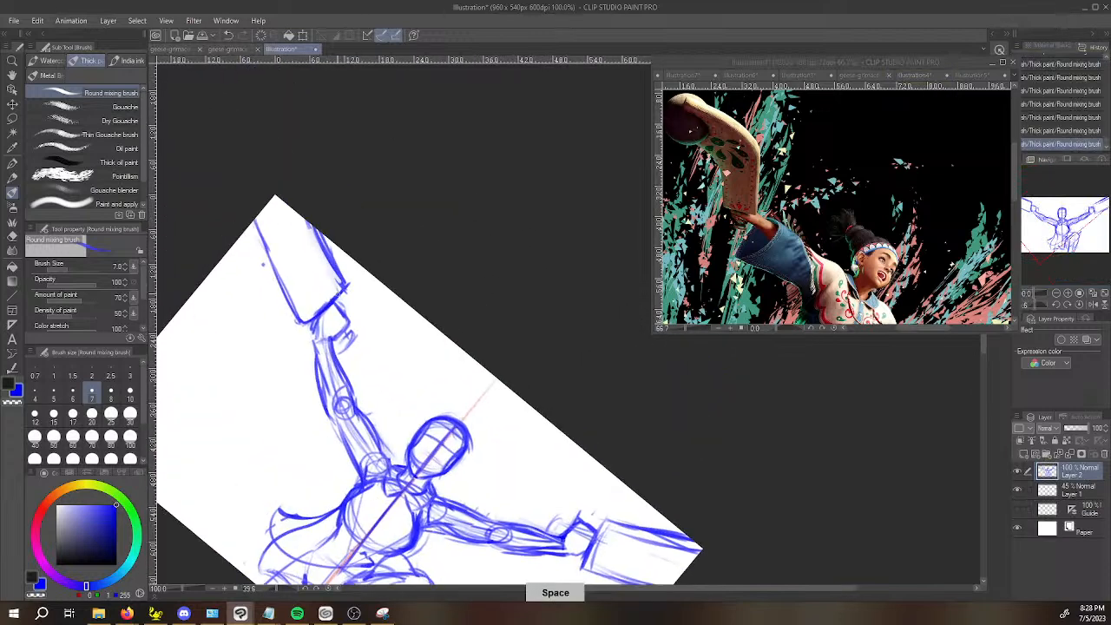
drag(305, 219, 344, 297)
drag(318, 241, 342, 298)
drag(308, 222, 325, 268)
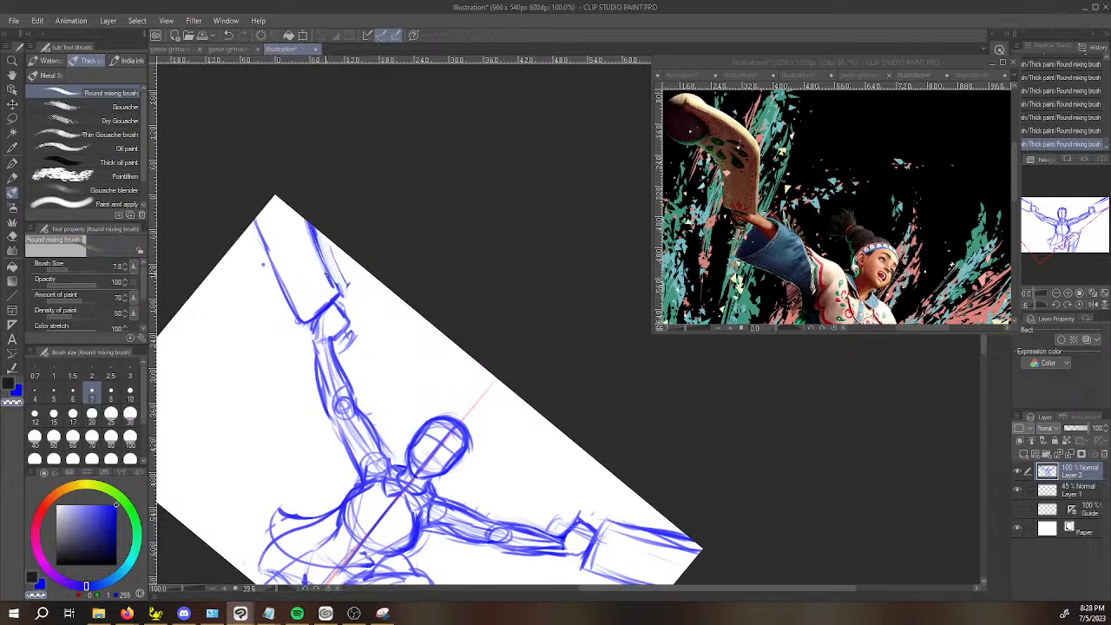
drag(308, 231, 336, 287)
mouse_move(308, 224)
mouse_down()
mouse_move(331, 242)
mouse_move(341, 294)
mouse_up()
Clean up the upper edge of the raised-knee-side weapon, undoing one stray stroke, and reinforce both long edges.
mouse_move(431, 447)
mouse_down()
mouse_move(682, 471)
mouse_move(693, 461)
mouse_up()
drag(798, 414, 499, 526)
key(c)
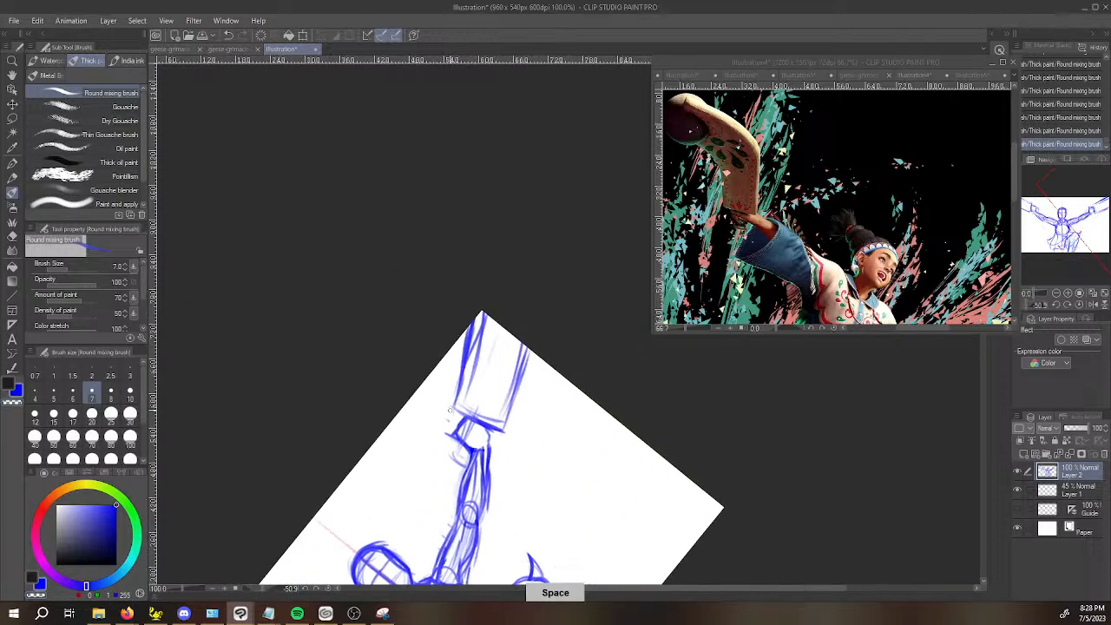
key(ctrl+z)
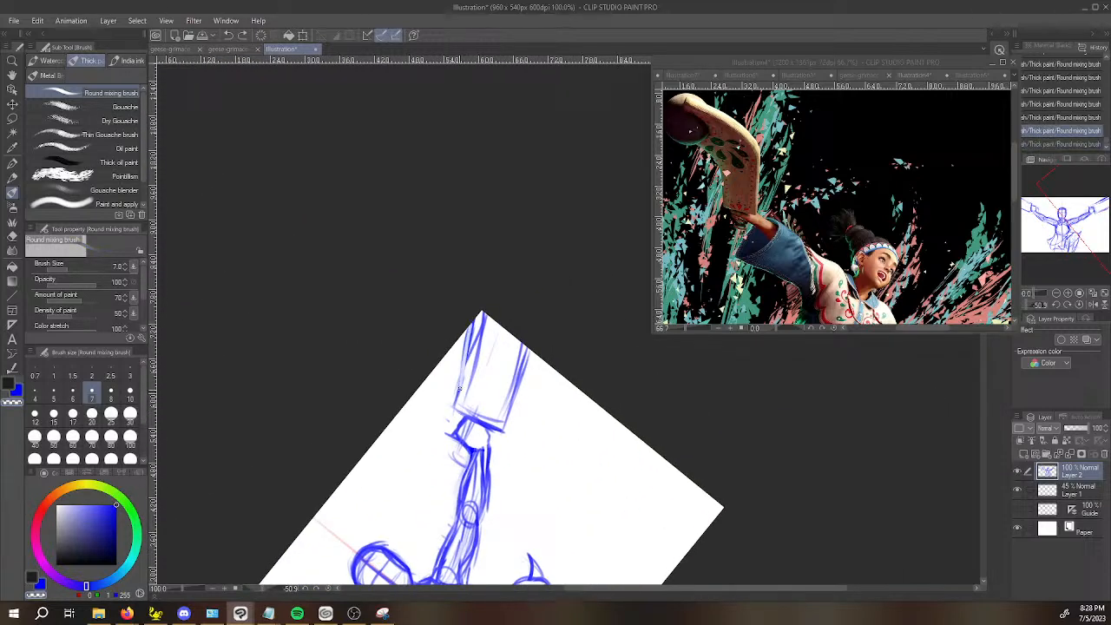
mouse_move(462, 364)
mouse_down()
mouse_move(456, 408)
mouse_move(484, 289)
mouse_up()
key(c)
drag(462, 396, 486, 314)
drag(512, 399, 526, 359)
Sketch a rounded, segmented hair bun on the head opposite the raised knee and add zigzag marks for its ragged tip.
key(r)
drag(578, 484, 627, 453)
key(space)
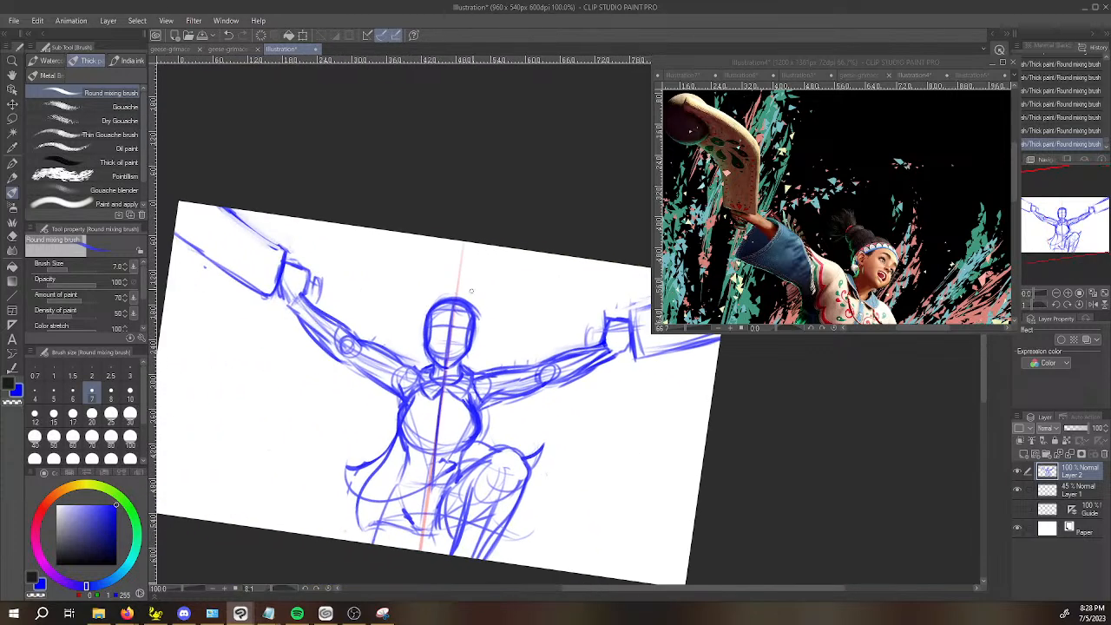
scroll(599, 293, up, 1)
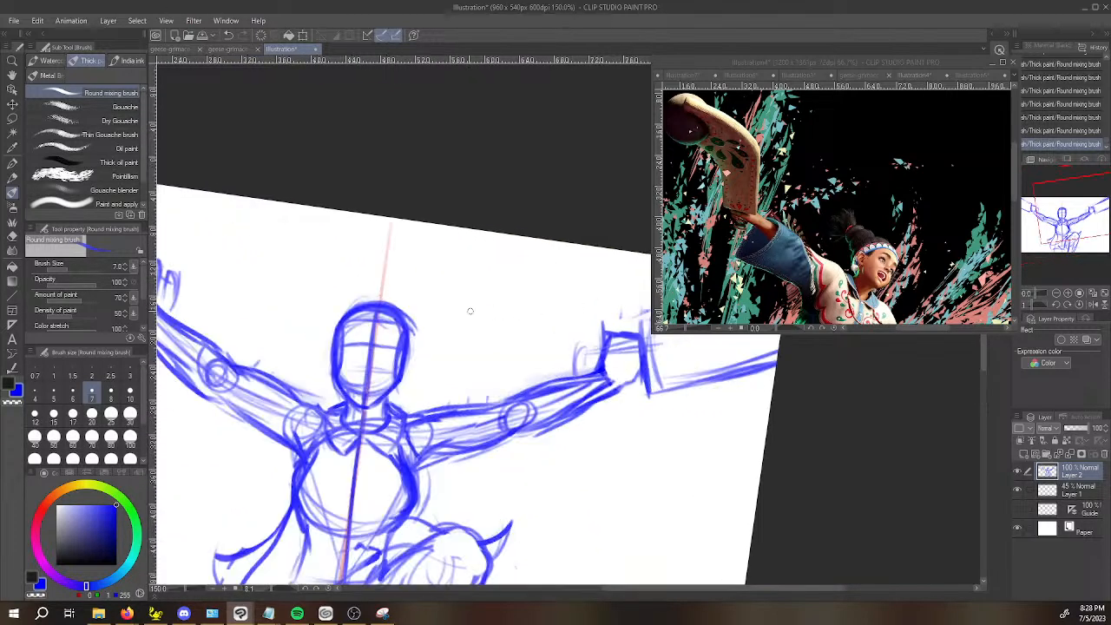
scroll(371, 315, up, 1)
key(space)
drag(355, 362, 376, 369)
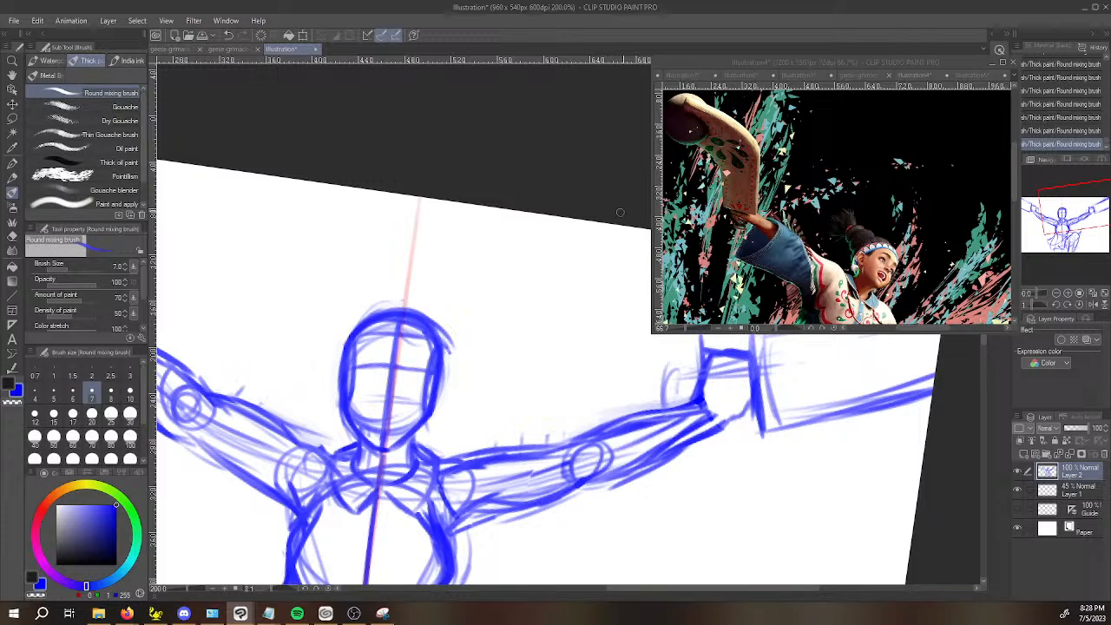
mouse_move(337, 330)
mouse_down()
mouse_move(390, 298)
mouse_move(337, 309)
mouse_move(339, 337)
mouse_move(332, 296)
mouse_move(321, 295)
mouse_move(370, 282)
mouse_move(333, 276)
mouse_up()
mouse_move(323, 286)
mouse_down()
mouse_move(370, 283)
mouse_move(317, 283)
mouse_move(347, 258)
mouse_move(324, 262)
mouse_move(325, 294)
mouse_move(324, 272)
mouse_move(334, 270)
mouse_move(335, 306)
mouse_up()
key(ctrl+z)
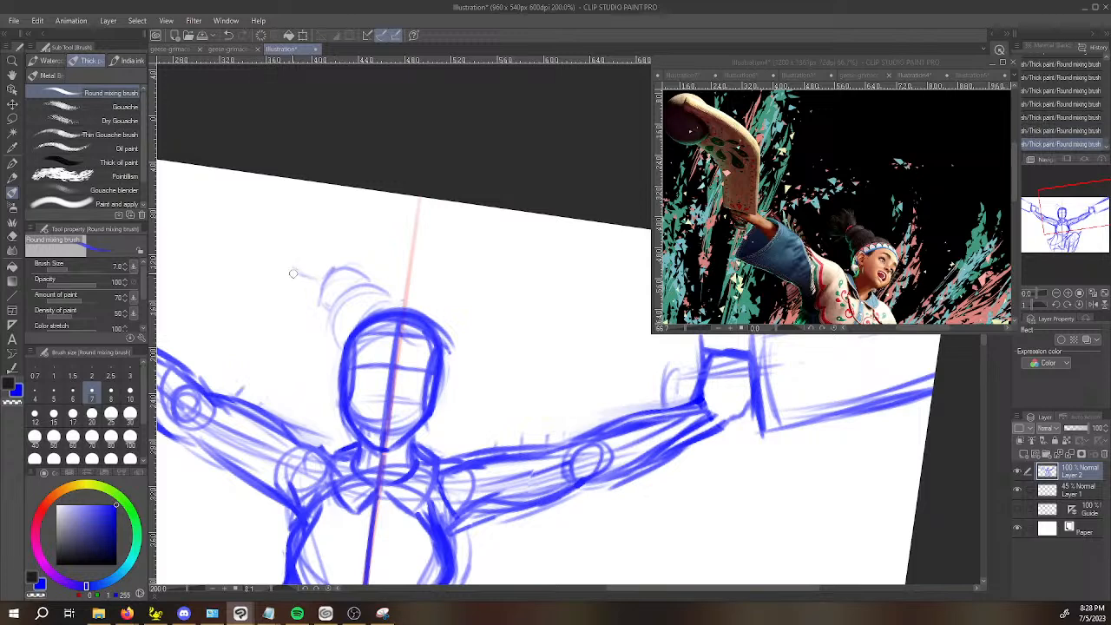
mouse_move(288, 271)
mouse_down()
mouse_move(318, 251)
mouse_move(311, 262)
mouse_move(310, 243)
mouse_move(348, 249)
mouse_up()
drag(439, 290, 460, 344)
key(ctrl+z)
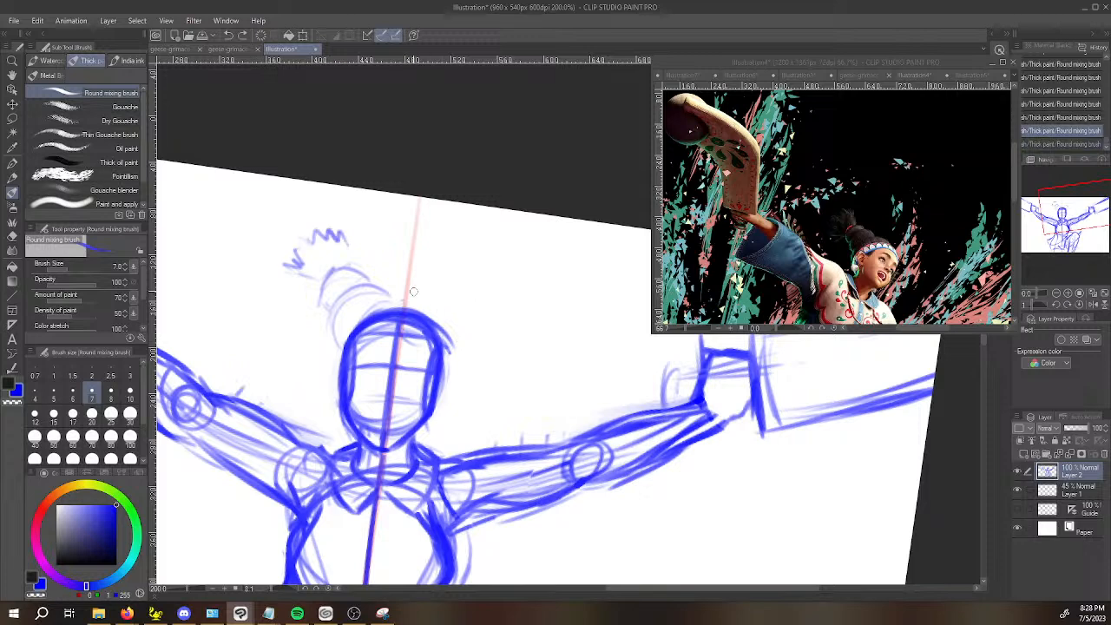
mouse_move(342, 357)
mouse_down()
mouse_move(325, 327)
mouse_move(349, 305)
mouse_move(324, 319)
mouse_move(346, 356)
mouse_up()
key(ctrl+z)
key(ctrl+z)
Sketch the matching hair bun on the raised-knee side of the head as two stacked rounded segments, undoing one extra stroke.
mouse_move(420, 313)
mouse_down()
mouse_move(459, 294)
mouse_move(453, 335)
mouse_move(461, 360)
mouse_up()
mouse_move(446, 303)
mouse_down()
mouse_move(458, 334)
mouse_move(469, 313)
mouse_up()
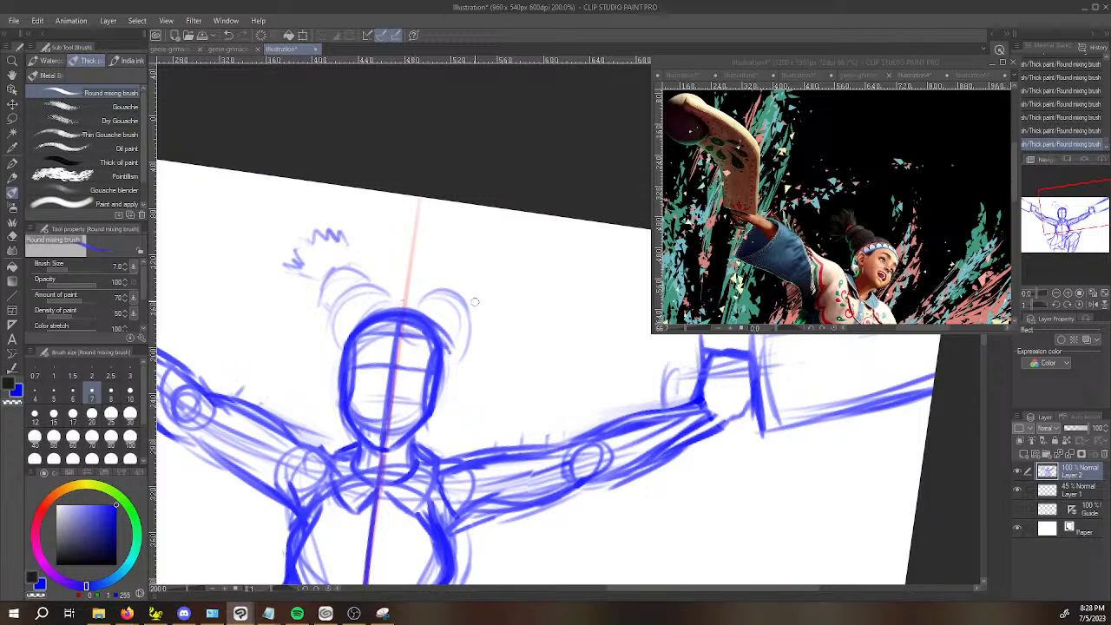
key(ctrl+z)
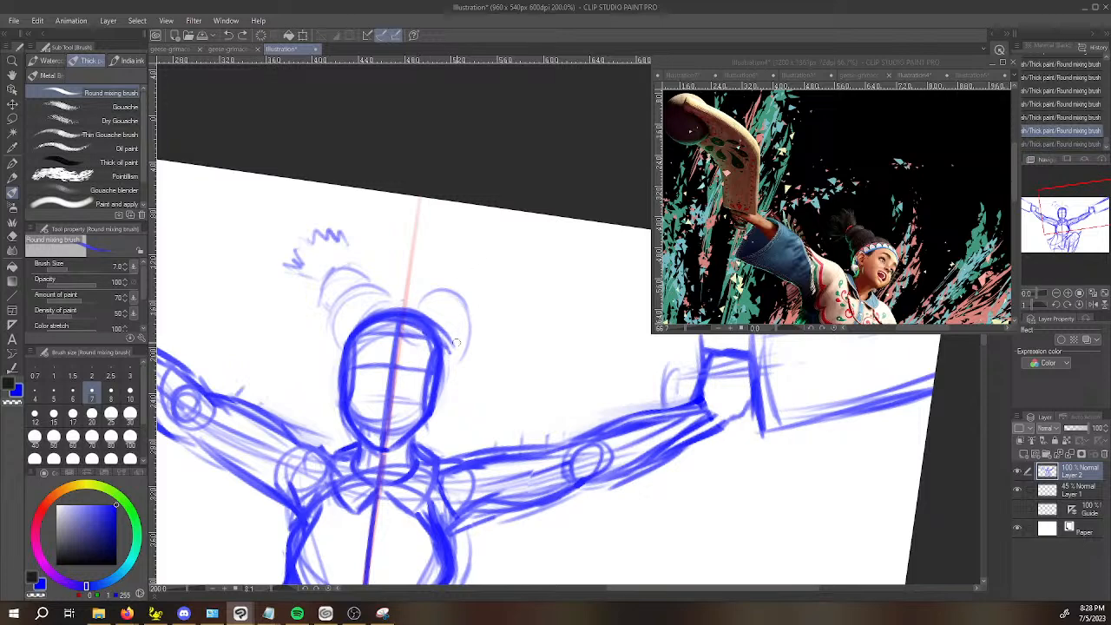
mouse_move(451, 343)
mouse_down()
mouse_move(462, 297)
mouse_move(439, 352)
mouse_move(464, 290)
mouse_up()
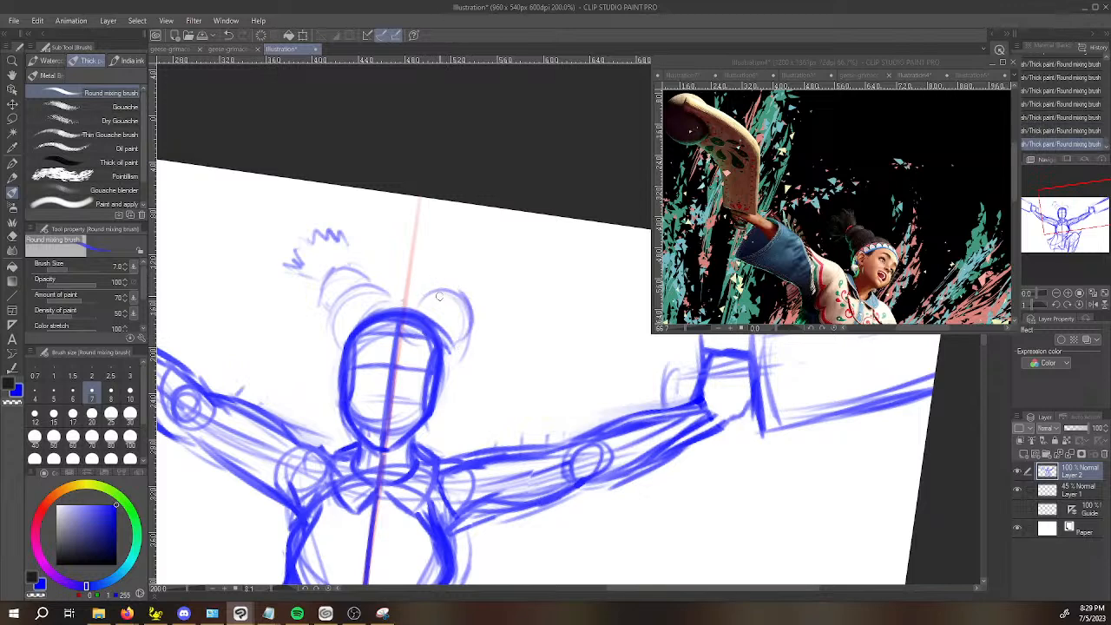
mouse_move(453, 272)
mouse_down()
mouse_move(480, 312)
mouse_move(470, 313)
mouse_move(484, 284)
mouse_move(446, 276)
mouse_move(454, 269)
mouse_move(468, 318)
mouse_move(478, 308)
mouse_move(462, 267)
mouse_move(441, 289)
mouse_up()
mouse_move(442, 286)
mouse_down()
mouse_move(480, 293)
mouse_move(480, 315)
mouse_move(474, 268)
mouse_move(428, 297)
mouse_move(467, 282)
mouse_move(473, 301)
mouse_move(454, 267)
mouse_move(468, 298)
mouse_up()
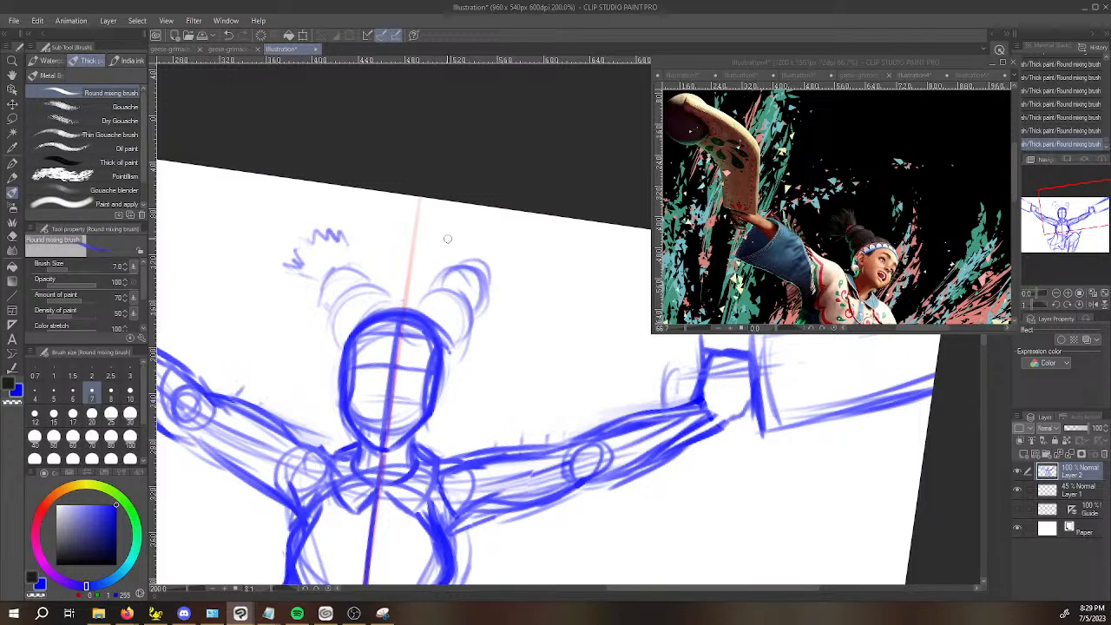
key(ctrl+z)
key(ctrl+z)
key(ctrl+z)
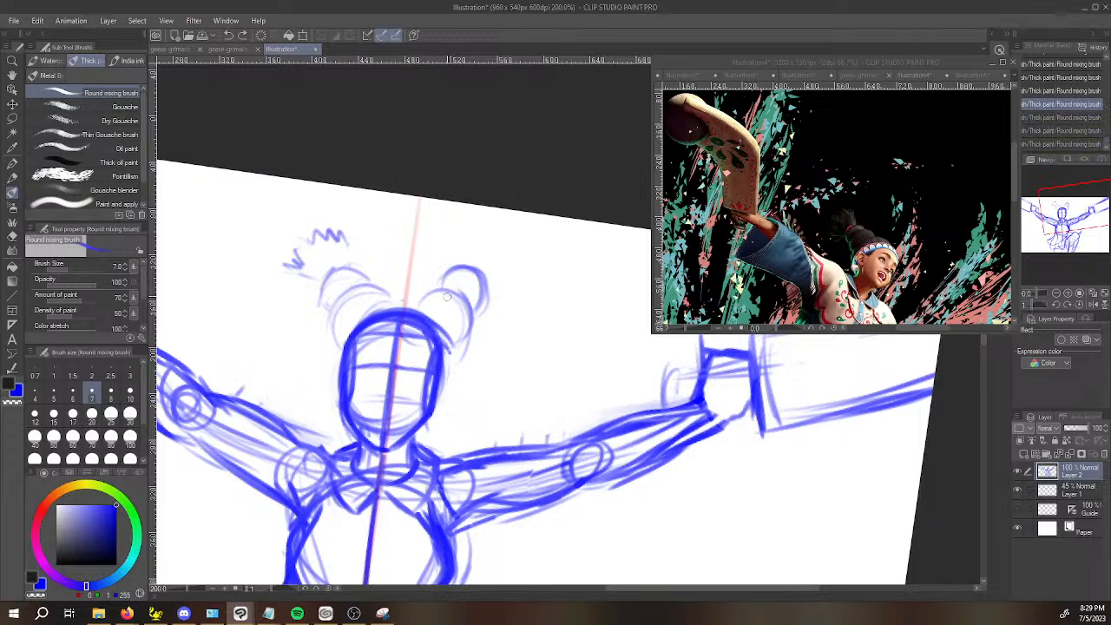
key(ctrl+y)
key(ctrl+y)
key(ctrl+y)
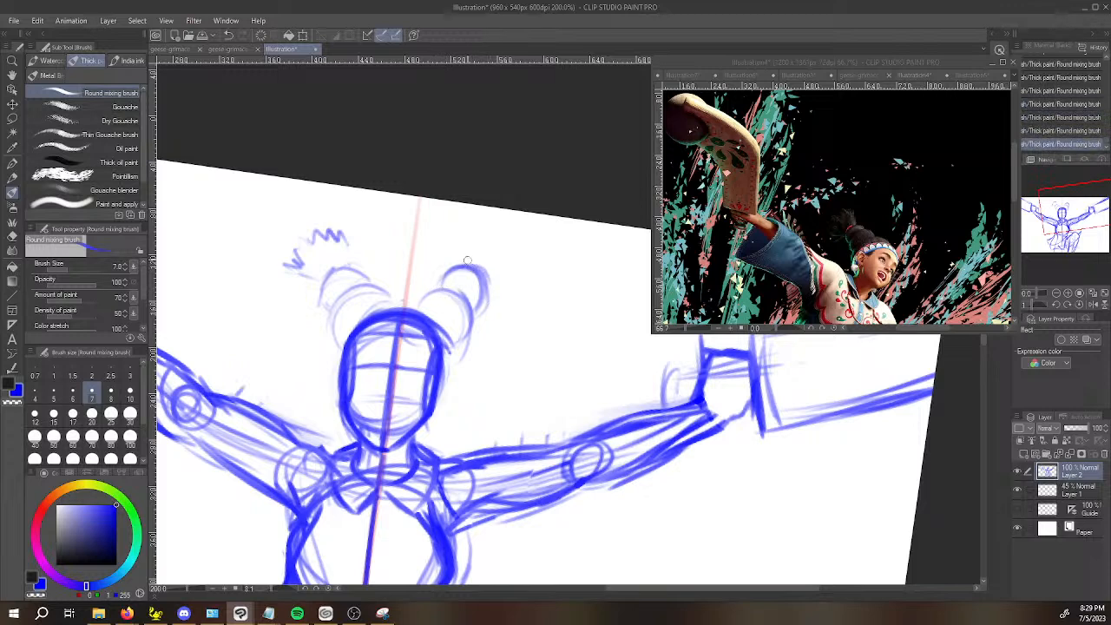
Draw jagged, fanned-out hair tufts at the tips of both buns and darken the outline of the bun opposite the raised knee.
mouse_move(466, 231)
mouse_down()
mouse_move(494, 231)
mouse_move(504, 247)
mouse_move(495, 291)
mouse_move(518, 263)
mouse_move(505, 248)
mouse_up()
mouse_move(314, 286)
mouse_down()
mouse_move(290, 250)
mouse_move(304, 233)
mouse_move(343, 224)
mouse_move(352, 243)
mouse_move(316, 288)
mouse_move(325, 304)
mouse_move(338, 265)
mouse_move(362, 274)
mouse_move(343, 260)
mouse_move(355, 283)
mouse_up()
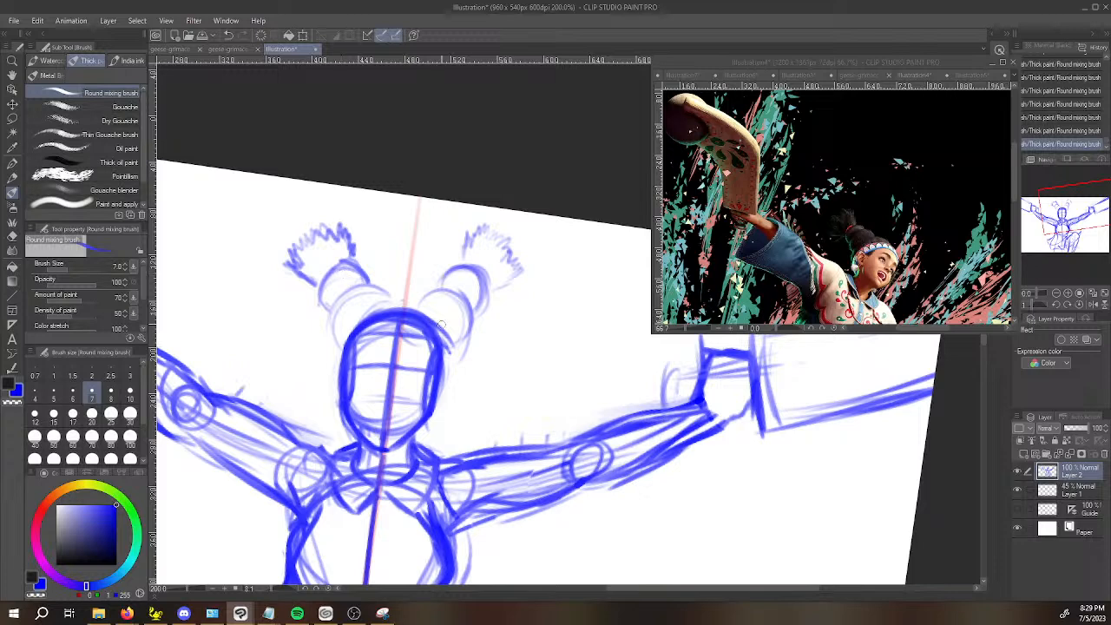
Lasso the raised-knee-side hair bun with its tuft, rotate and reposition it slightly beside the head, and clear the selection.
key(m)
mouse_move(415, 304)
mouse_down()
mouse_move(446, 318)
mouse_move(460, 350)
mouse_move(517, 330)
mouse_move(524, 217)
mouse_move(454, 227)
mouse_move(415, 302)
mouse_up()
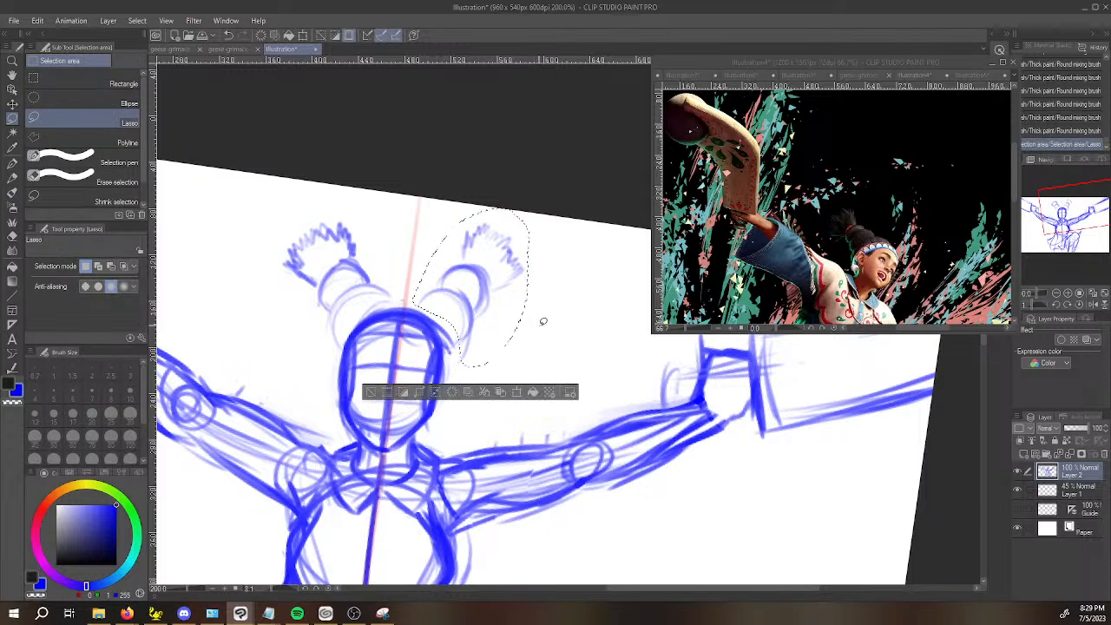
key(ctrl+t)
mouse_move(546, 315)
mouse_down()
mouse_move(521, 320)
mouse_move(510, 339)
mouse_up()
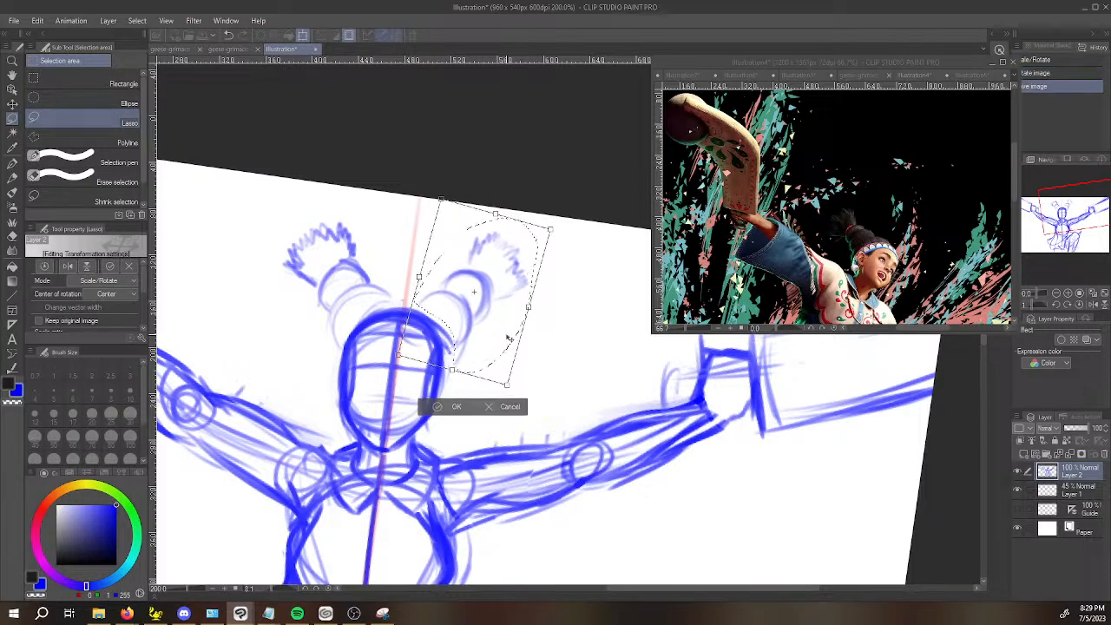
key(Return)
key(ctrl+d)
key(b)
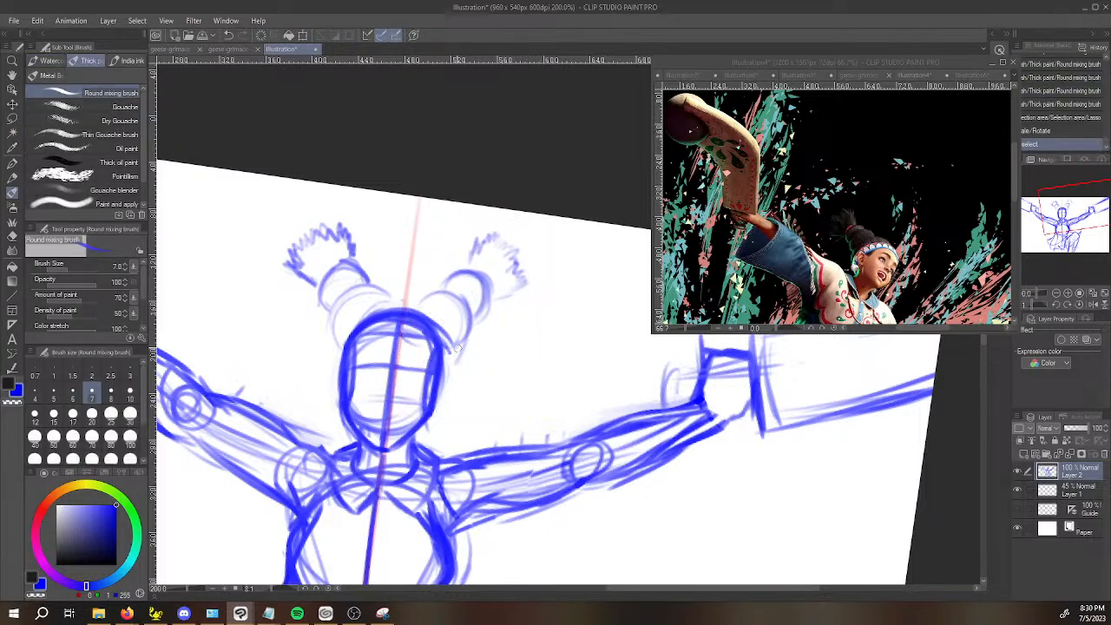
Join the raised-knee-side bun's base to the head and reinforce the outline along the crown.
drag(466, 338, 449, 358)
drag(420, 313, 450, 345)
mouse_move(401, 309)
mouse_down()
mouse_move(347, 318)
mouse_move(340, 365)
mouse_up()
mouse_move(351, 320)
mouse_down()
mouse_move(337, 351)
mouse_move(380, 304)
mouse_move(434, 312)
mouse_up()
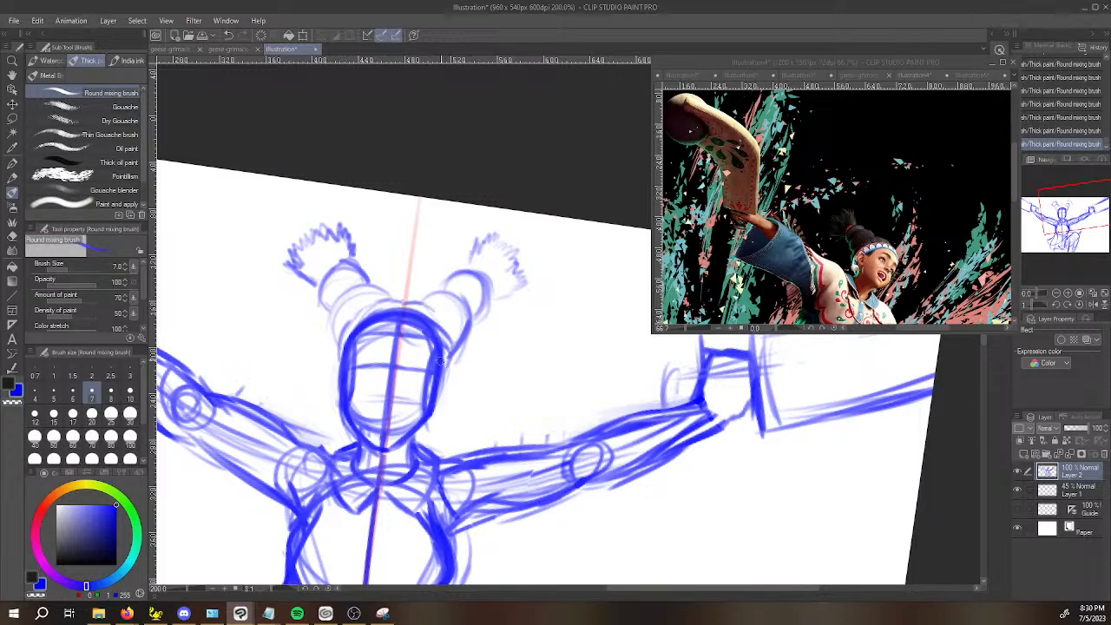
Draw a narrow ear on each side of the head, undoing one stroke, and lighten the inside of both ears.
scroll(404, 356, up, 3)
mouse_move(291, 434)
mouse_down()
mouse_move(289, 395)
mouse_move(268, 396)
mouse_move(300, 458)
mouse_up()
key(ctrl+z)
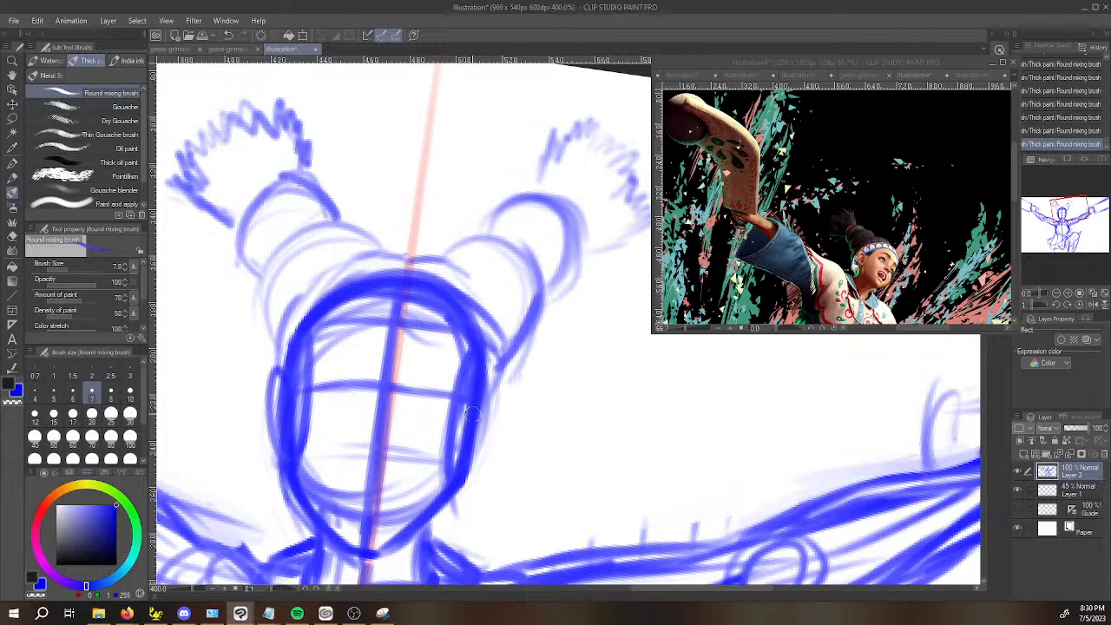
drag(493, 389, 460, 487)
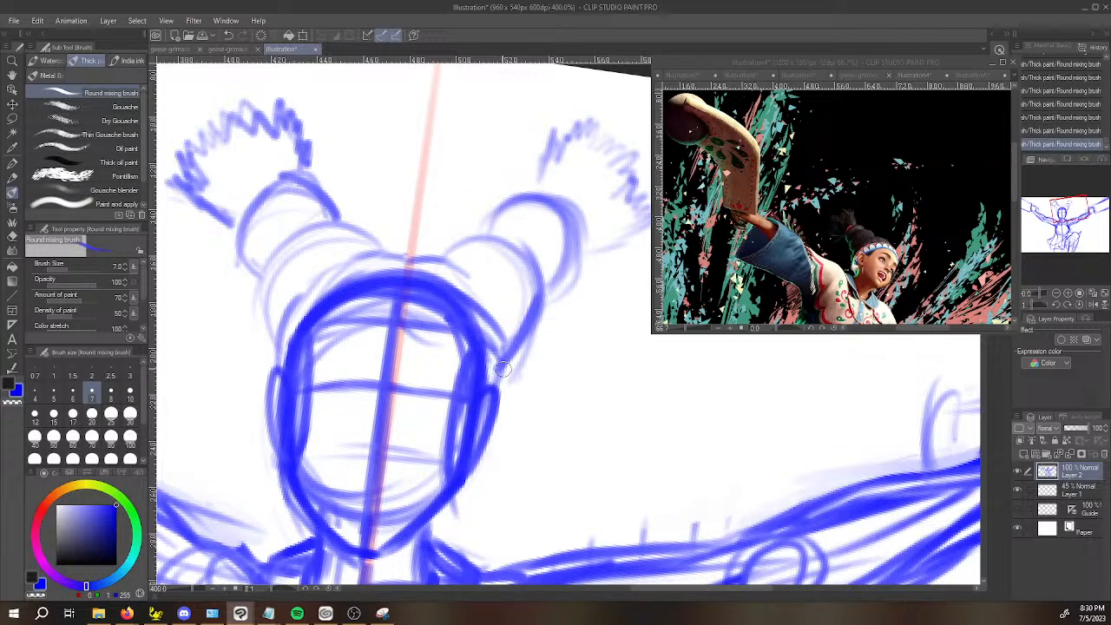
drag(477, 421, 464, 456)
mouse_move(279, 388)
mouse_down()
mouse_move(283, 449)
mouse_move(276, 382)
mouse_up()
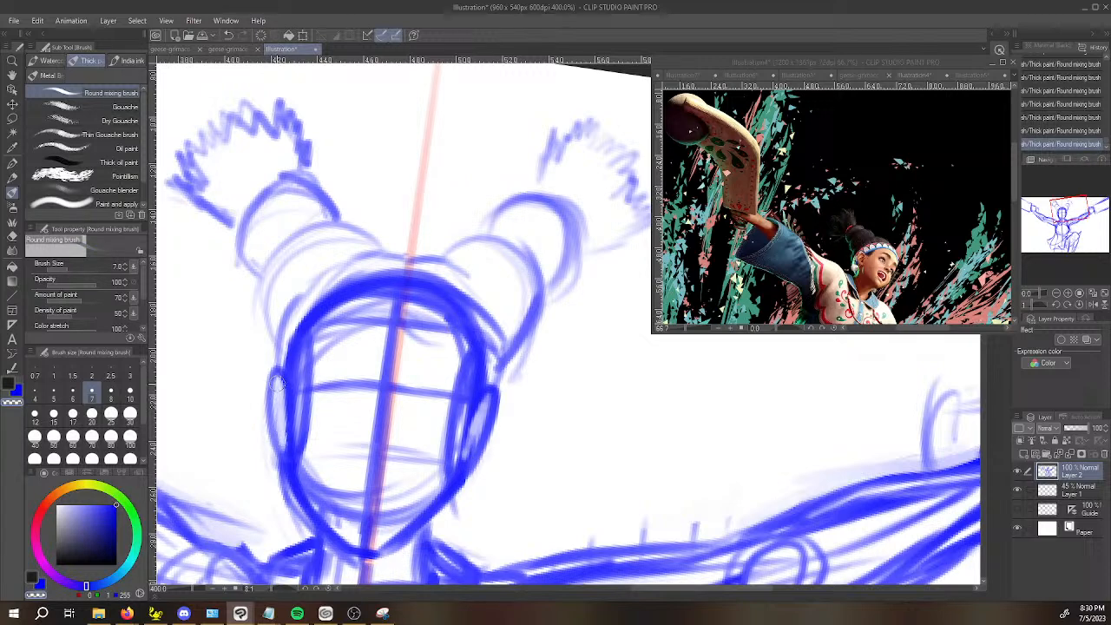
drag(477, 420, 460, 449)
key(c)
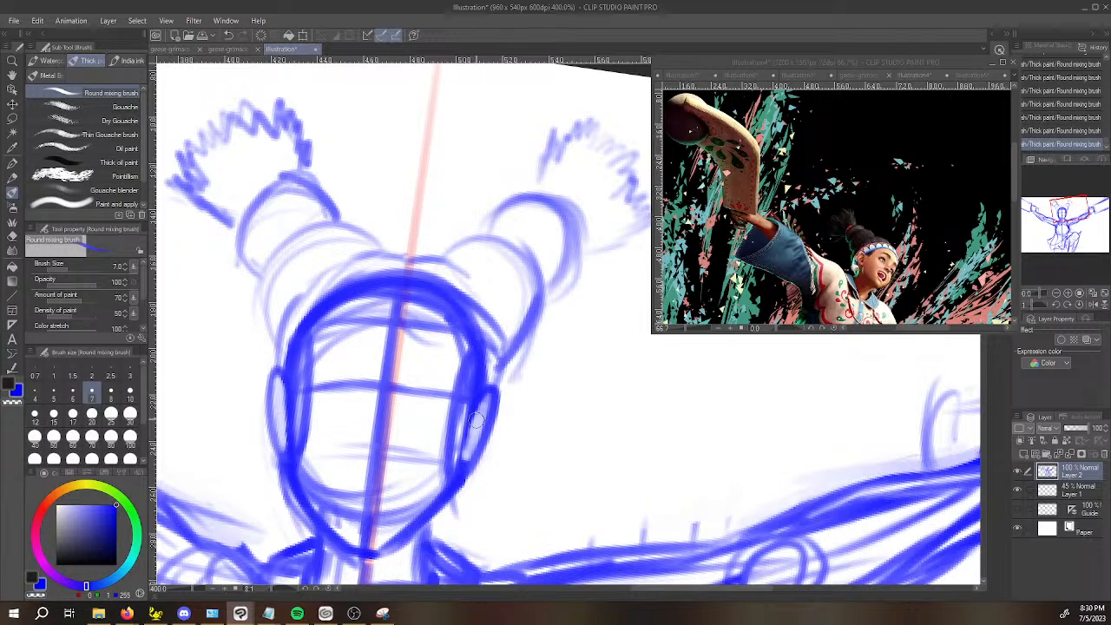
Draw the curved headband across the forehead, darken the hair at both temples, and lighten the band's interior.
drag(289, 367, 442, 353)
mouse_move(291, 376)
mouse_down()
mouse_move(309, 335)
mouse_move(430, 325)
mouse_up()
mouse_move(320, 344)
mouse_down()
mouse_move(448, 318)
mouse_move(459, 330)
mouse_up()
drag(468, 369, 458, 337)
drag(288, 353, 306, 311)
drag(425, 285, 488, 333)
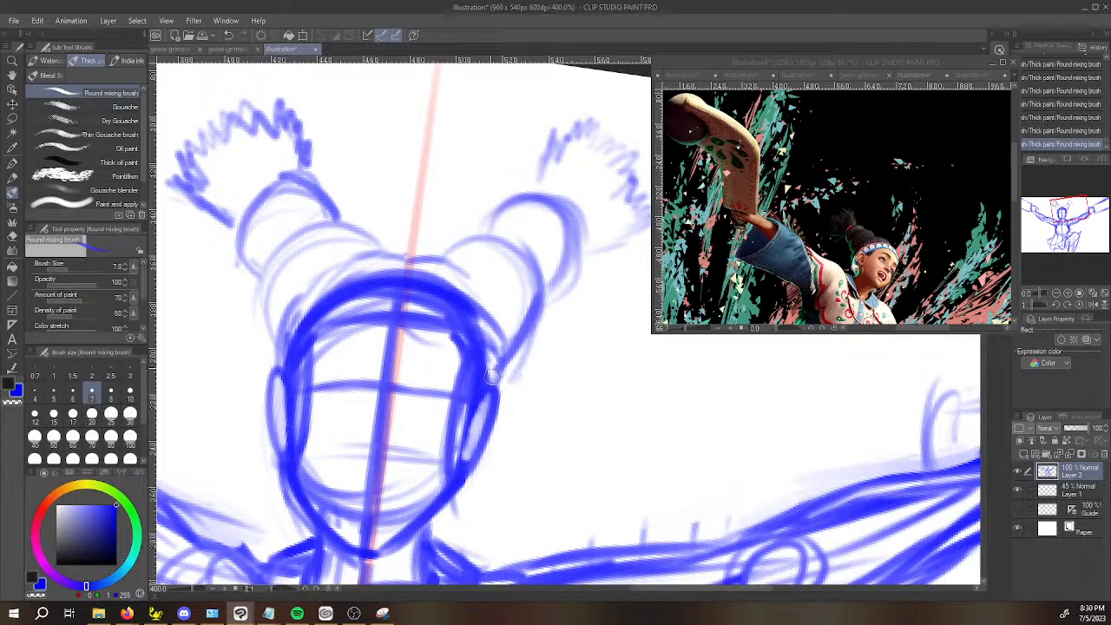
key(c)
mouse_move(367, 312)
mouse_down()
mouse_move(443, 305)
mouse_move(469, 326)
mouse_move(356, 302)
mouse_move(326, 317)
mouse_up()
key(c)
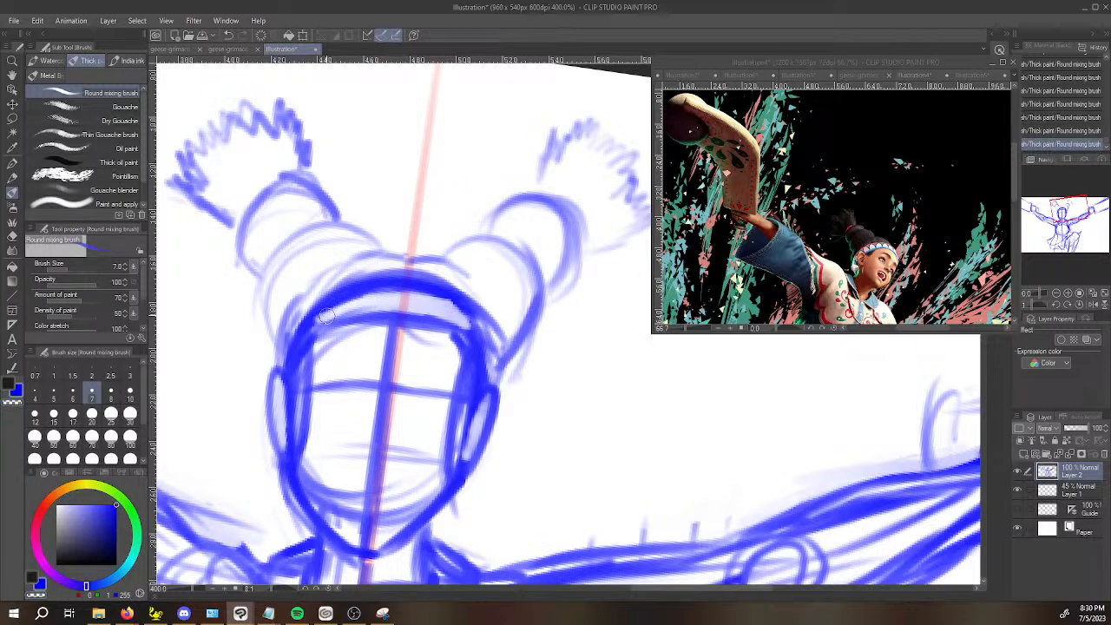
Reinforce the rounded segments of the raised-knee-side bun and darken the jagged outline of its tuft.
scroll(423, 219, down, 2)
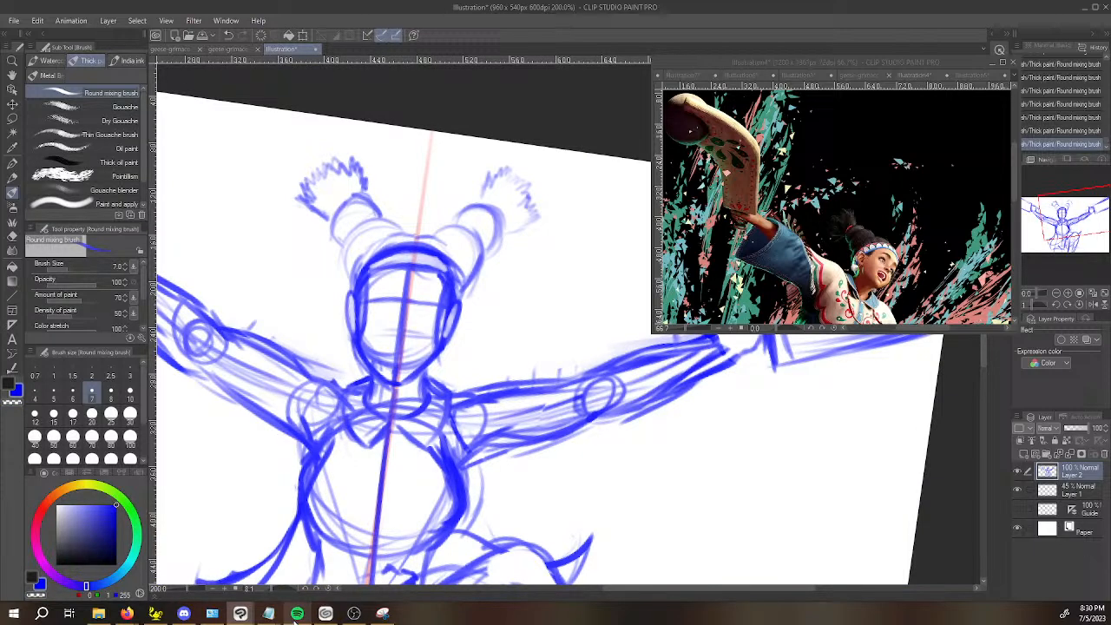
mouse_move(298, 615)
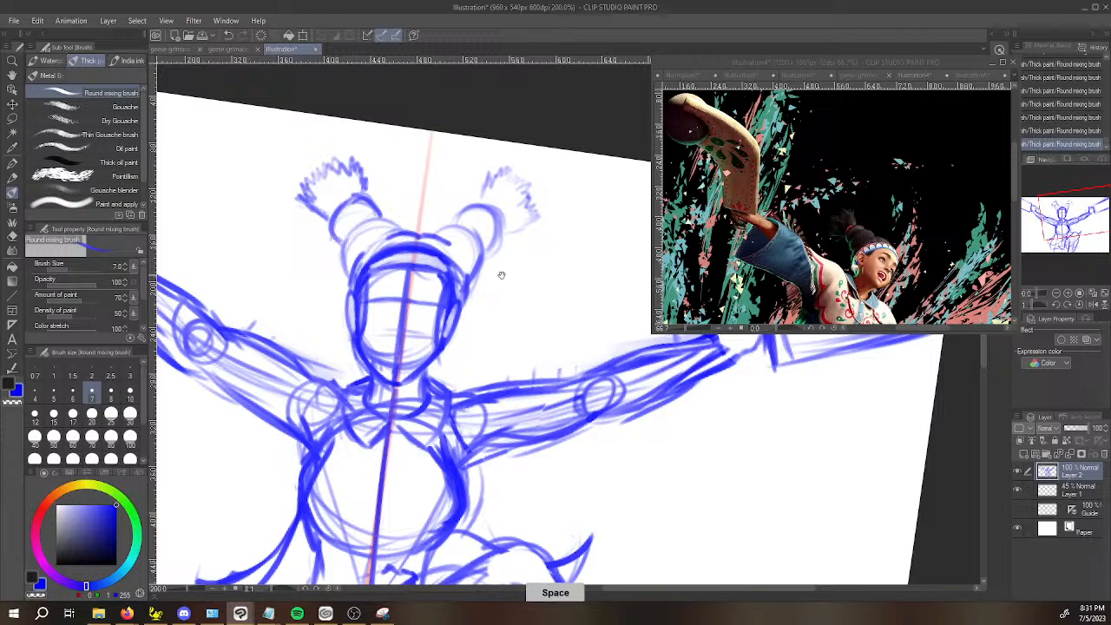
drag(496, 273, 473, 309)
scroll(449, 293, up, 2)
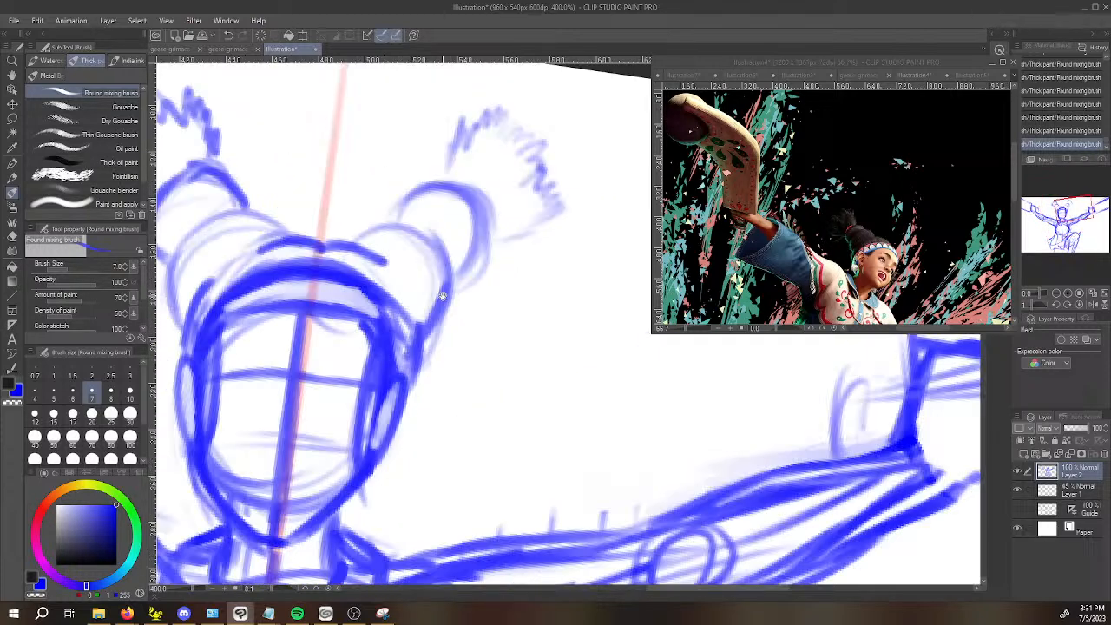
mouse_move(393, 245)
mouse_down()
mouse_move(369, 237)
mouse_move(415, 211)
mouse_move(369, 219)
mouse_move(411, 210)
mouse_move(429, 226)
mouse_up()
mouse_move(420, 211)
mouse_down()
mouse_move(384, 214)
mouse_move(351, 244)
mouse_move(430, 174)
mouse_move(453, 183)
mouse_move(435, 181)
mouse_move(480, 223)
mouse_move(488, 215)
mouse_move(423, 342)
mouse_up()
drag(460, 257, 418, 359)
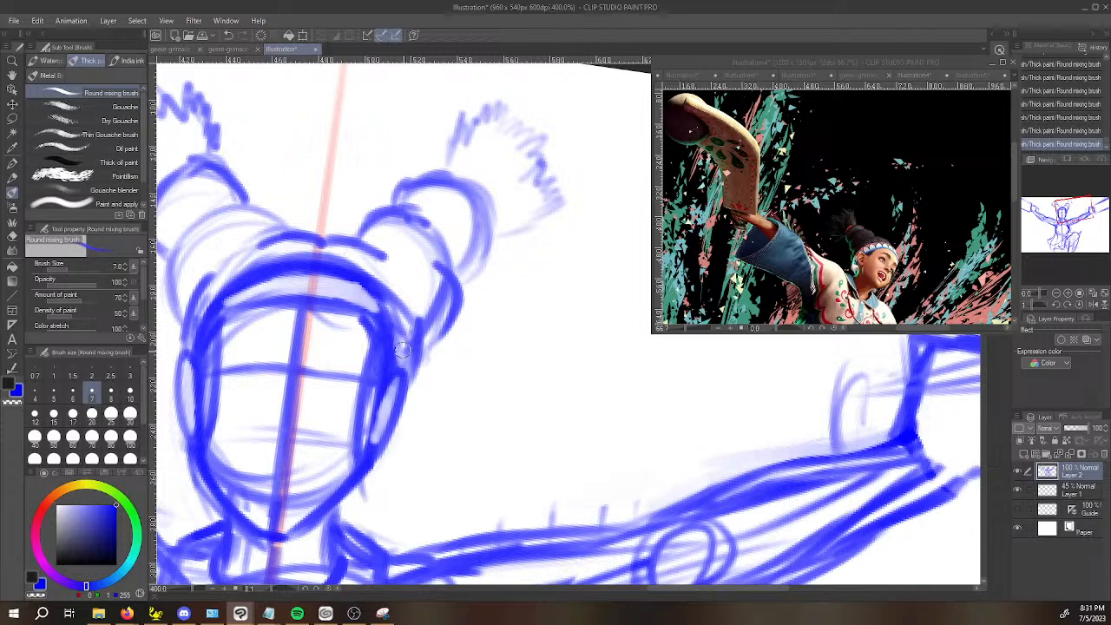
mouse_move(446, 165)
mouse_down()
mouse_move(452, 134)
mouse_move(502, 101)
mouse_move(511, 123)
mouse_move(531, 118)
mouse_move(560, 160)
mouse_move(543, 219)
mouse_move(503, 232)
mouse_move(565, 210)
mouse_up()
Add side strands to the tuft opposite the raised knee, joining both ends of the jagged fan to its bun.
key(space)
drag(296, 215, 407, 248)
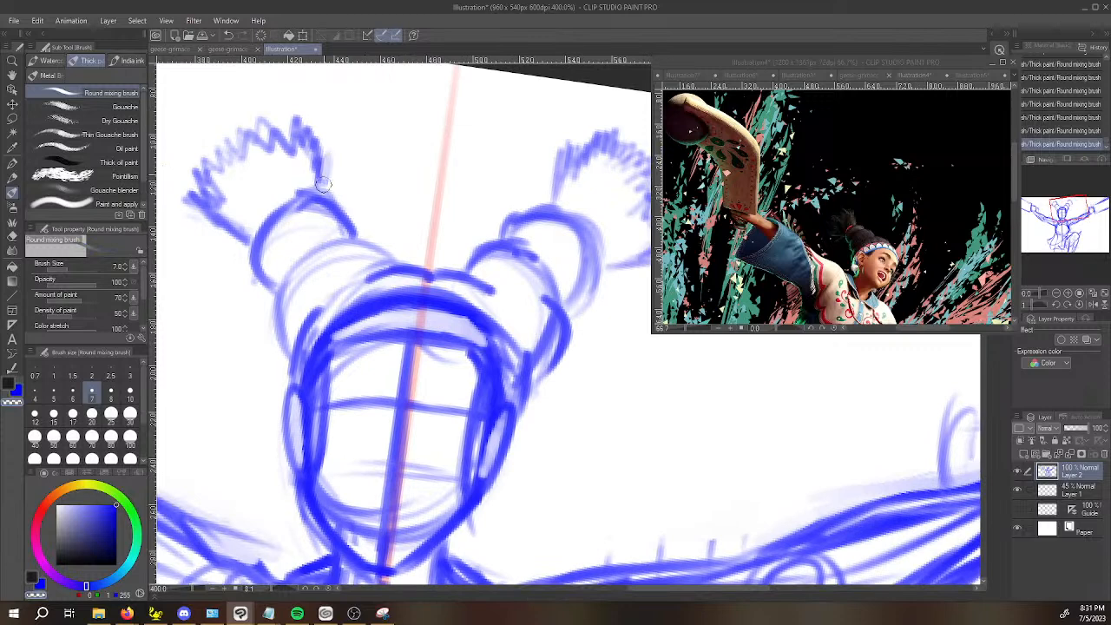
drag(317, 192, 330, 135)
key(space)
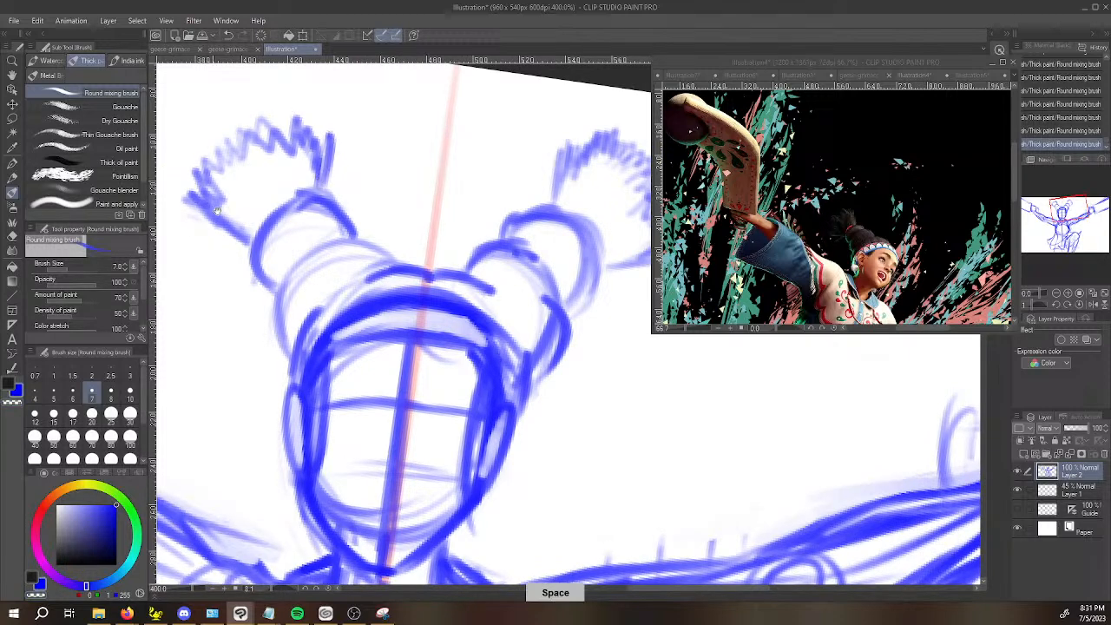
drag(198, 222, 248, 242)
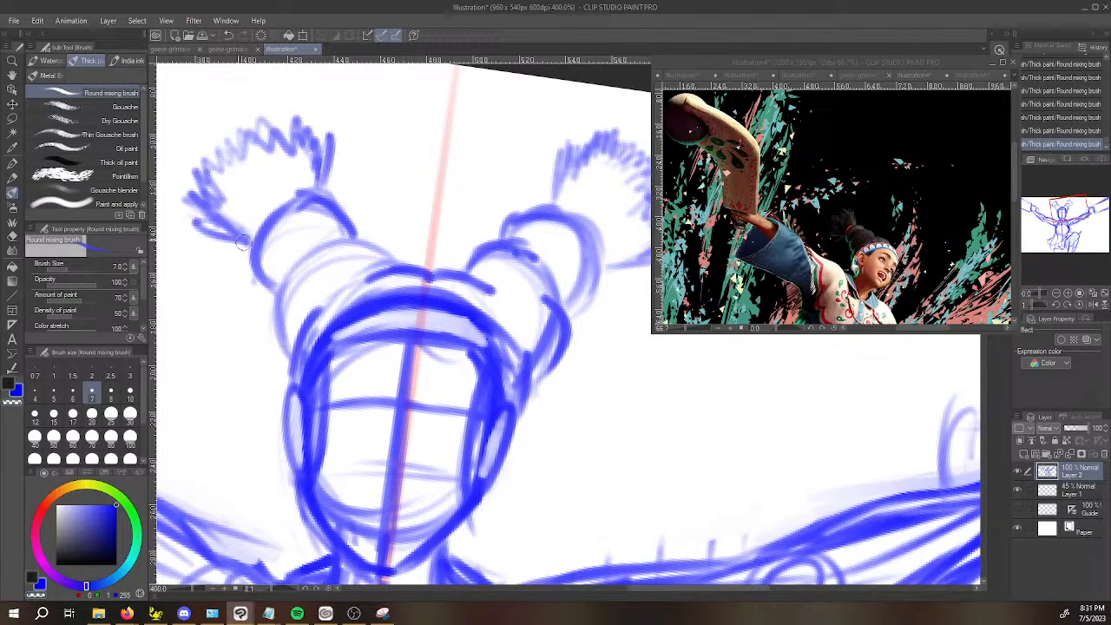
key(space)
drag(302, 275, 327, 263)
scroll(328, 264, down, 3)
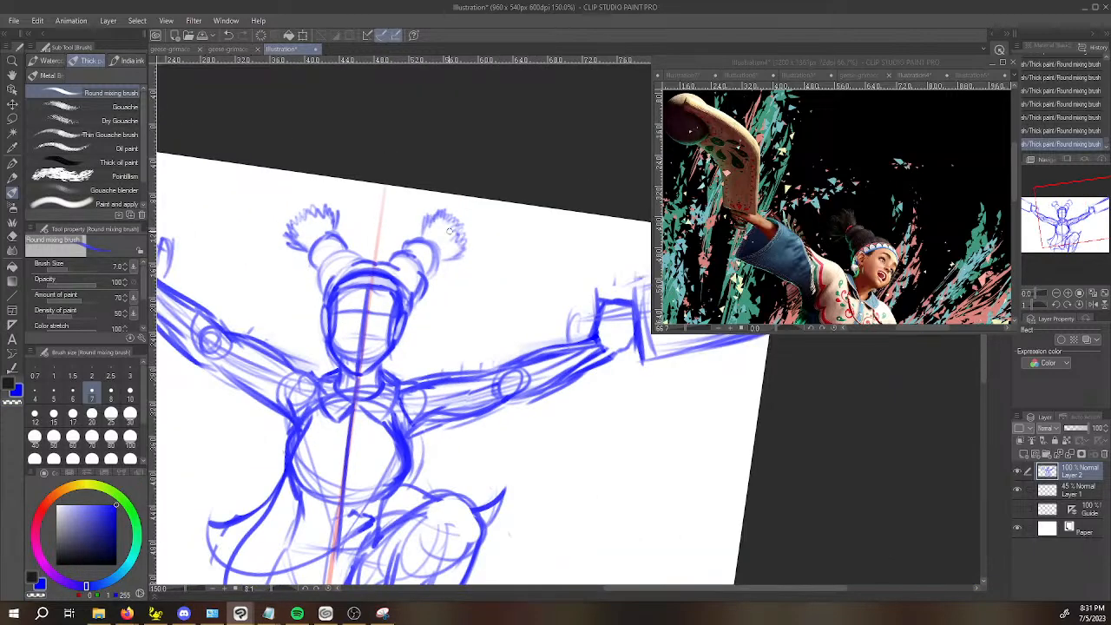
Erase the outer part of the raised-knee-side tuft and redraw its jagged edge smaller and closer to the bun.
scroll(443, 257, up, 1)
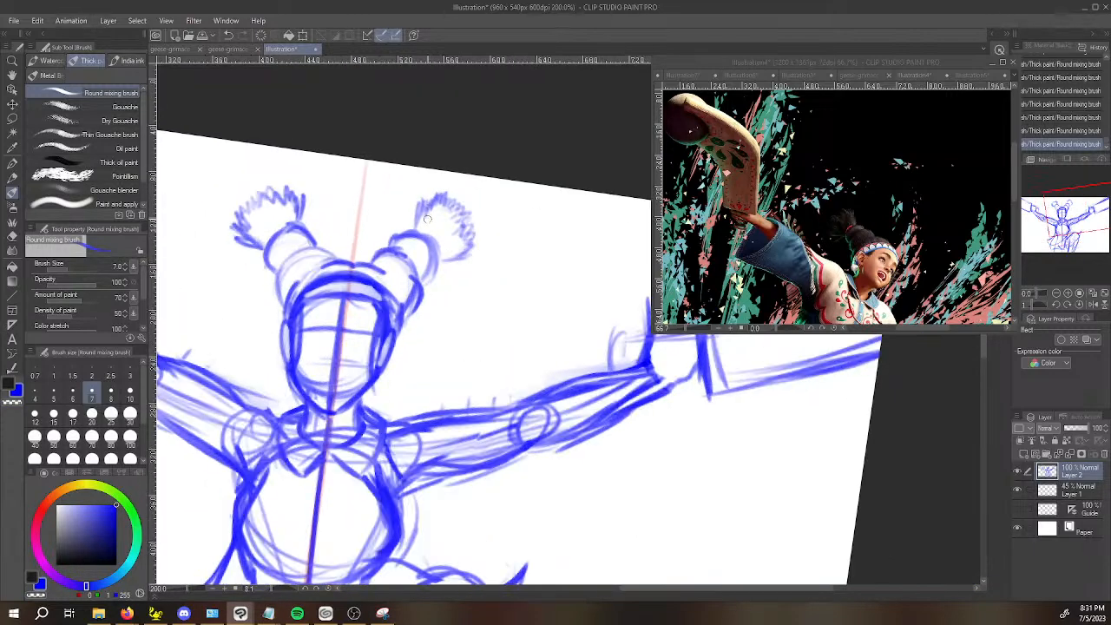
key(e)
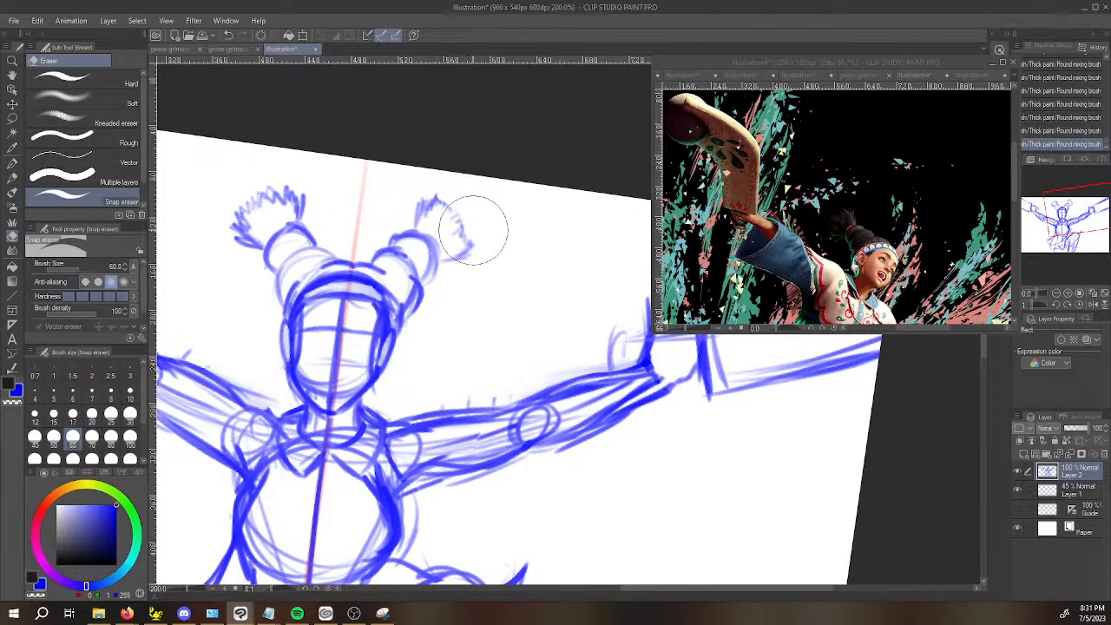
drag(433, 192, 441, 218)
key(b)
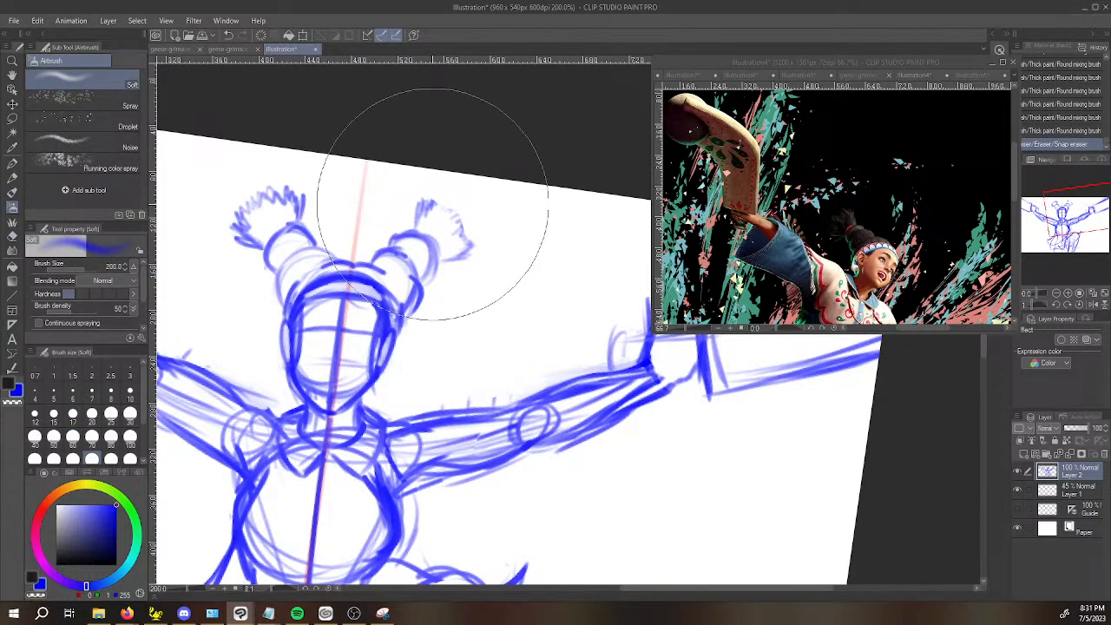
key(b)
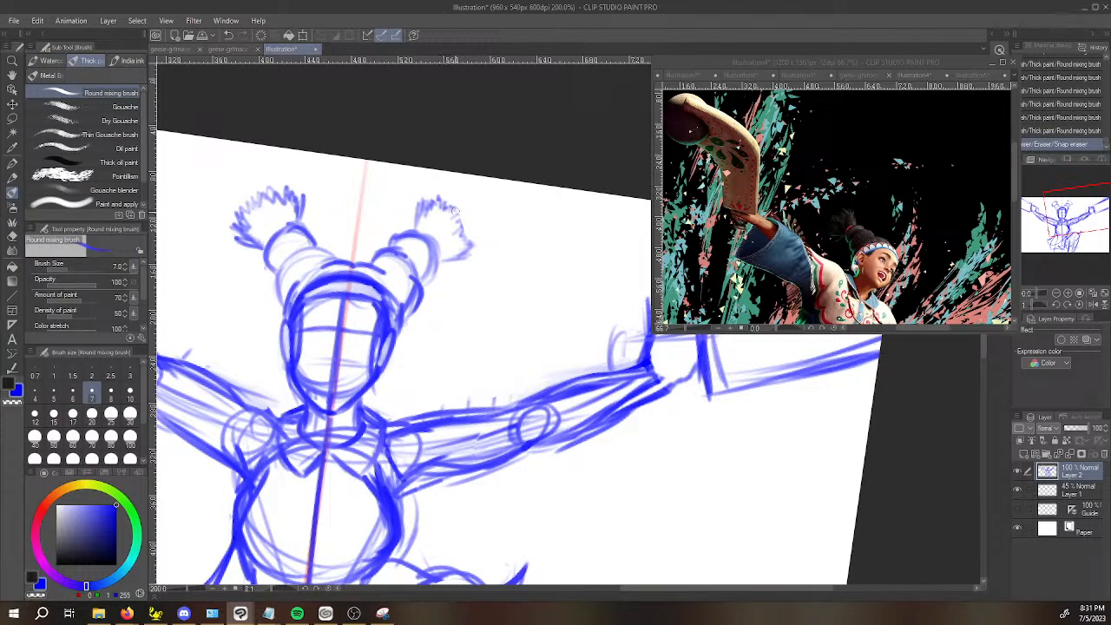
drag(461, 224, 459, 257)
mouse_move(457, 258)
mouse_down()
mouse_move(470, 255)
mouse_move(461, 239)
mouse_move(526, 209)
mouse_up()
key(space)
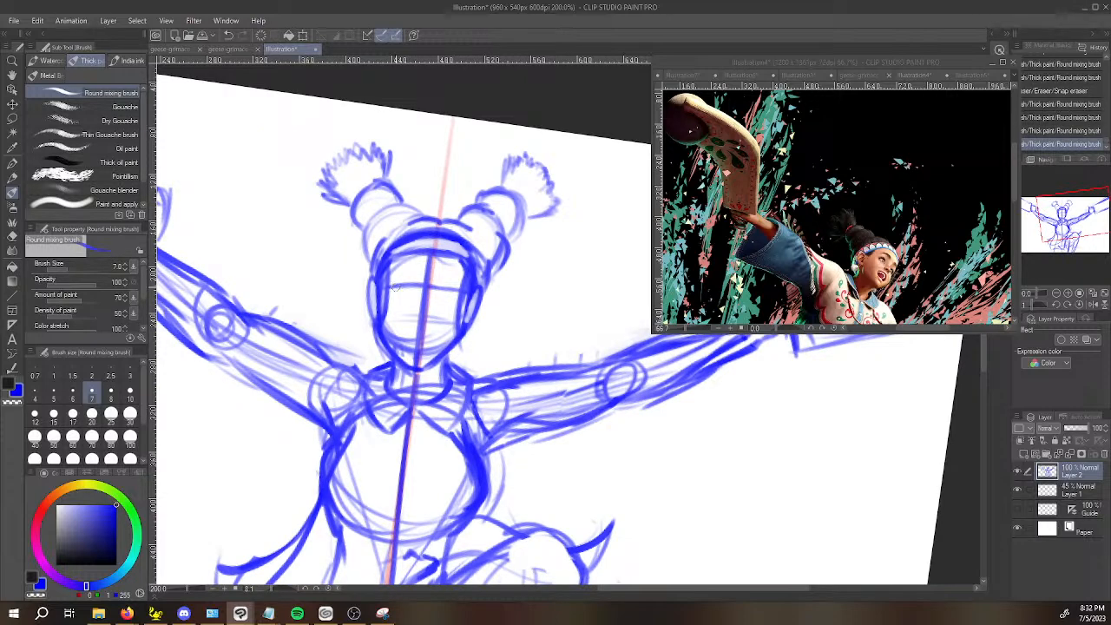
Draw a downward-curved eye line under the guide on each side of the face, undoing the first try at each.
scroll(395, 288, up, 4)
mouse_move(392, 285)
mouse_down()
mouse_move(420, 289)
mouse_move(485, 285)
mouse_move(441, 294)
mouse_move(449, 299)
mouse_move(495, 276)
mouse_up()
key(ctrl+z)
mouse_move(437, 298)
mouse_down()
mouse_move(386, 278)
mouse_move(442, 298)
mouse_up()
key(space)
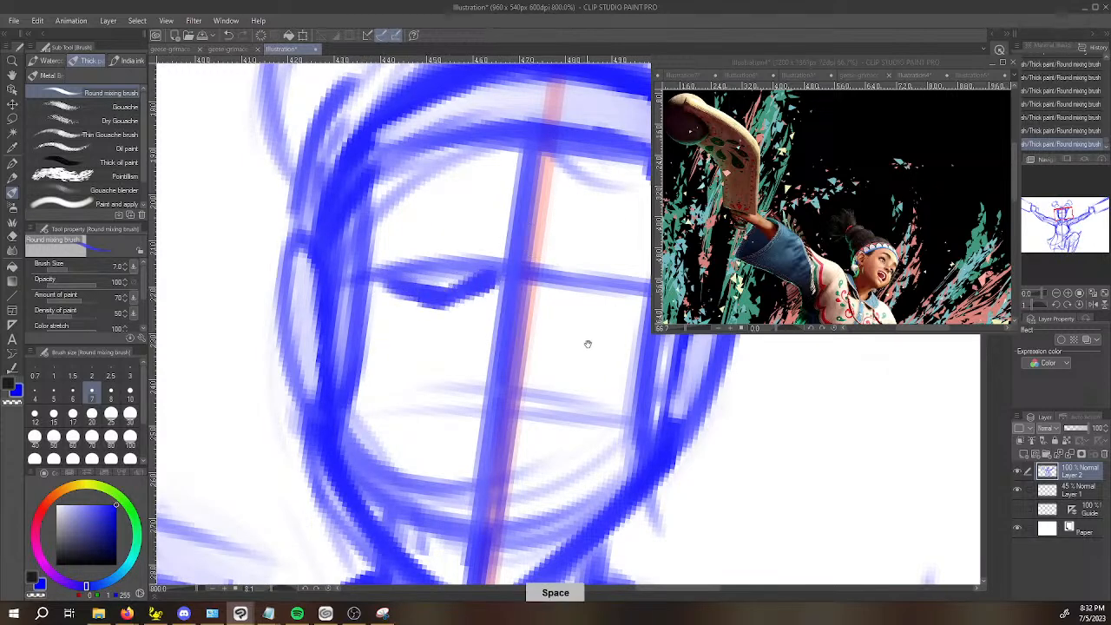
drag(596, 339, 548, 356)
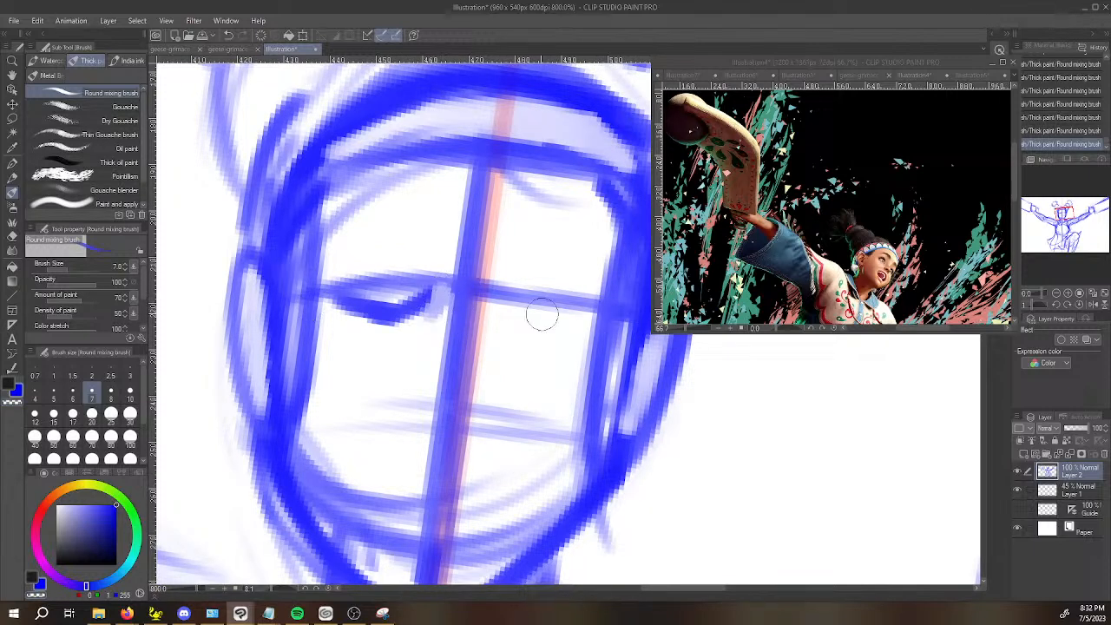
mouse_move(498, 304)
mouse_down()
mouse_move(528, 331)
mouse_move(497, 303)
mouse_move(533, 330)
mouse_move(522, 318)
mouse_move(551, 333)
mouse_move(529, 325)
mouse_move(589, 326)
mouse_move(547, 332)
mouse_move(597, 322)
mouse_up()
key(ctrl+z)
drag(505, 305, 544, 336)
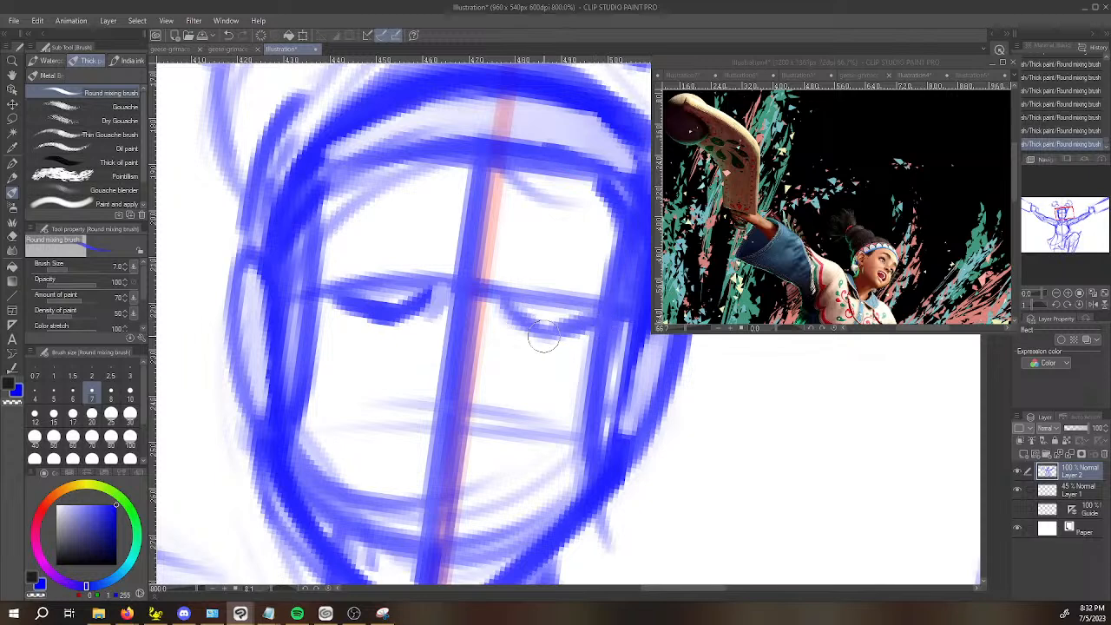
Sketch arched eyebrows above both eyes and darken the raised-knee-side eye line.
mouse_move(329, 276)
mouse_down()
mouse_move(345, 249)
mouse_move(437, 240)
mouse_move(412, 226)
mouse_move(357, 239)
mouse_move(329, 264)
mouse_move(369, 237)
mouse_move(426, 224)
mouse_move(393, 227)
mouse_move(438, 243)
mouse_move(405, 218)
mouse_move(440, 248)
mouse_move(442, 231)
mouse_move(411, 215)
mouse_move(334, 262)
mouse_up()
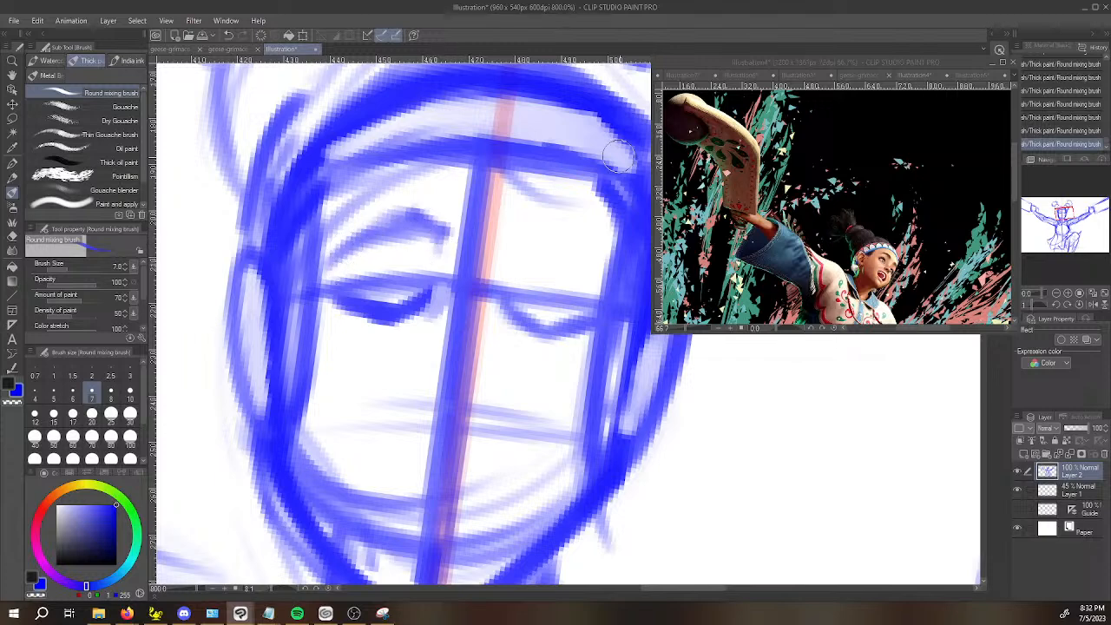
mouse_move(513, 242)
mouse_down()
mouse_move(568, 236)
mouse_move(604, 271)
mouse_move(555, 240)
mouse_move(520, 244)
mouse_move(562, 237)
mouse_move(606, 270)
mouse_up()
mouse_move(531, 243)
mouse_down()
mouse_move(586, 248)
mouse_move(528, 235)
mouse_move(553, 224)
mouse_move(610, 263)
mouse_up()
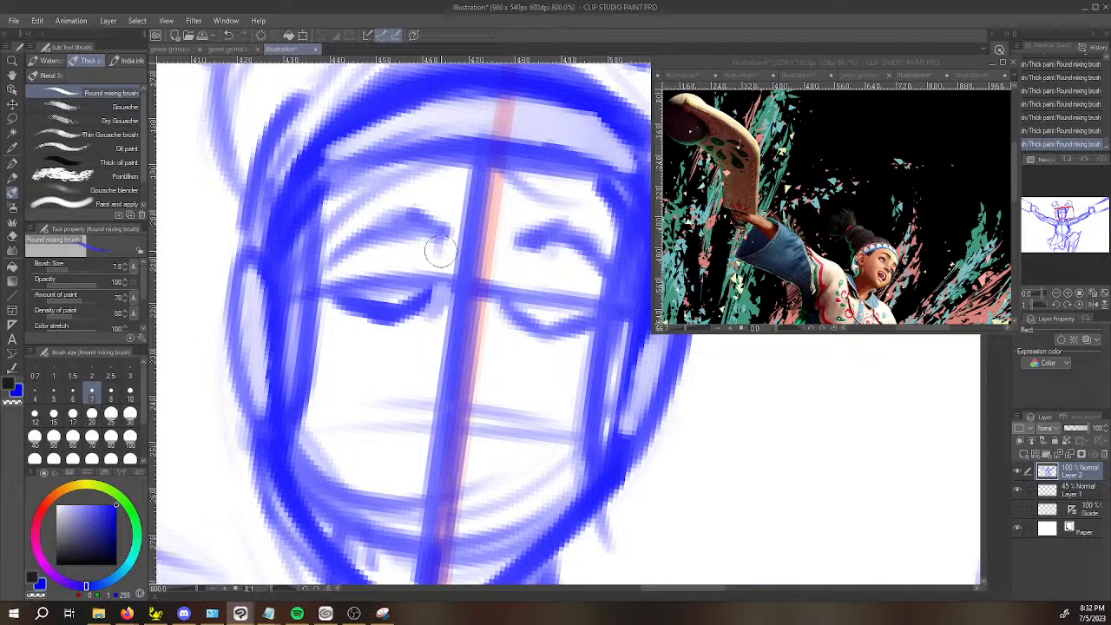
drag(424, 219, 447, 240)
mouse_move(514, 305)
mouse_down()
mouse_move(547, 331)
mouse_move(521, 315)
mouse_move(562, 326)
mouse_move(625, 310)
mouse_up()
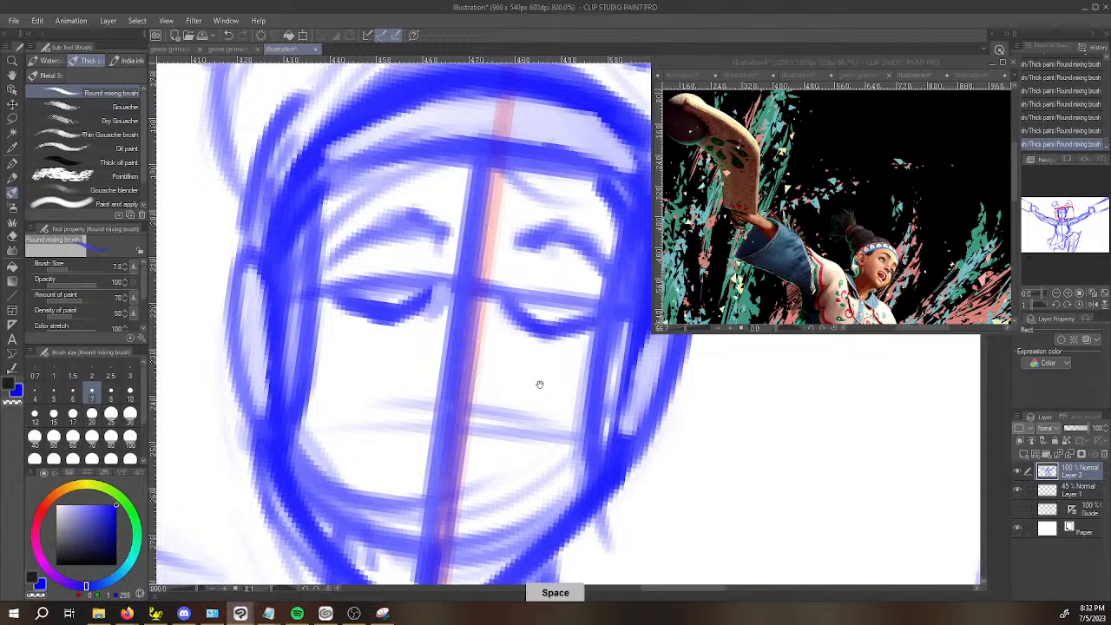
drag(533, 373, 551, 320)
drag(495, 282, 509, 322)
mouse_move(495, 260)
mouse_down()
mouse_move(505, 328)
mouse_move(504, 291)
mouse_up()
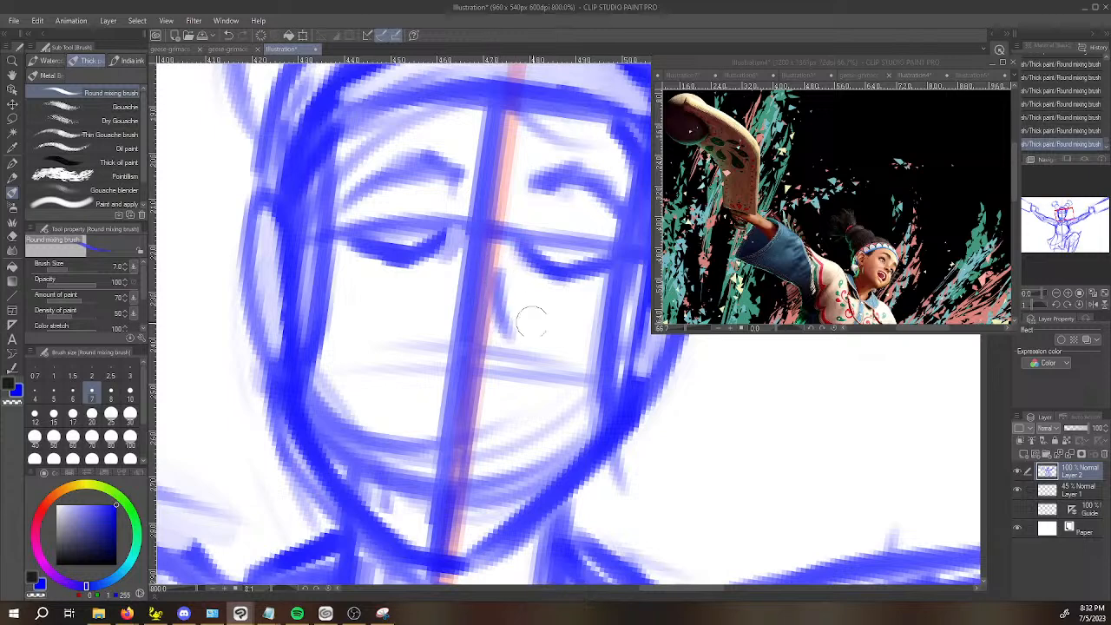
key(ctrl+z)
key(ctrl+z)
key(ctrl+z)
key(ctrl+z)
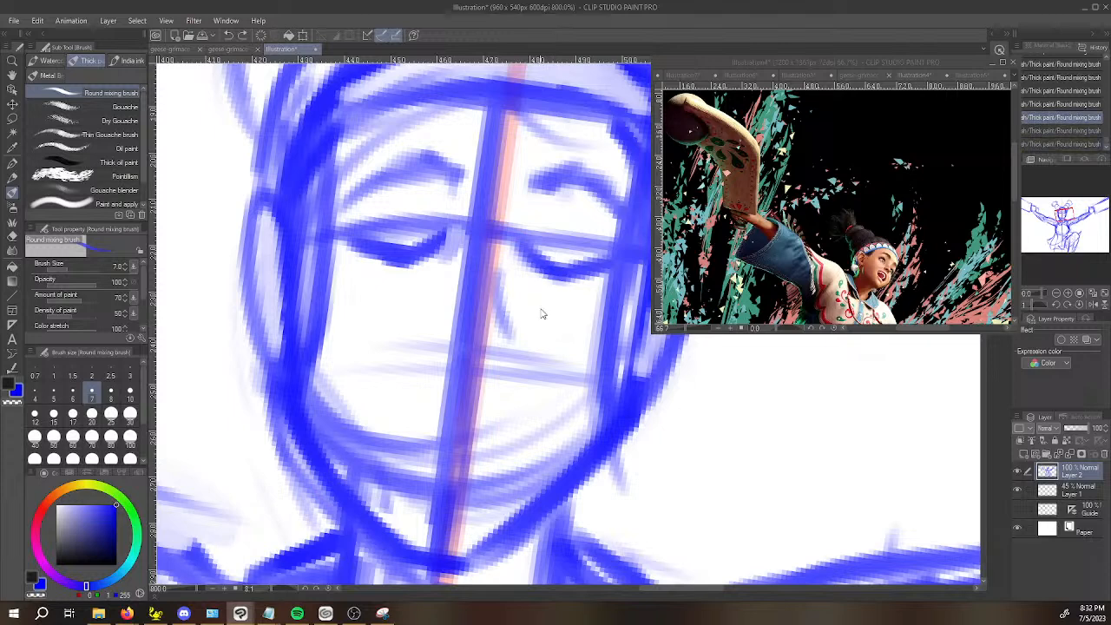
Draw a short, angled nose line beside the face's centre line and mark the pupil in the raised-knee-side eye.
mouse_move(499, 269)
mouse_down()
mouse_move(513, 318)
mouse_move(508, 367)
mouse_up()
drag(518, 328, 510, 372)
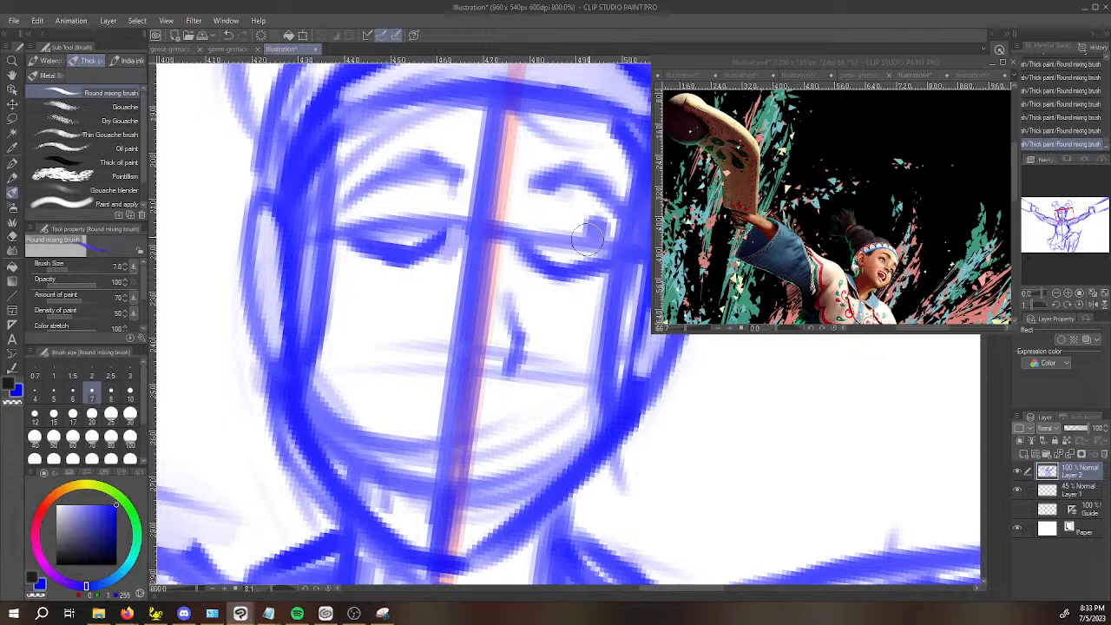
scroll(587, 240, down, 6)
drag(555, 391, 504, 438)
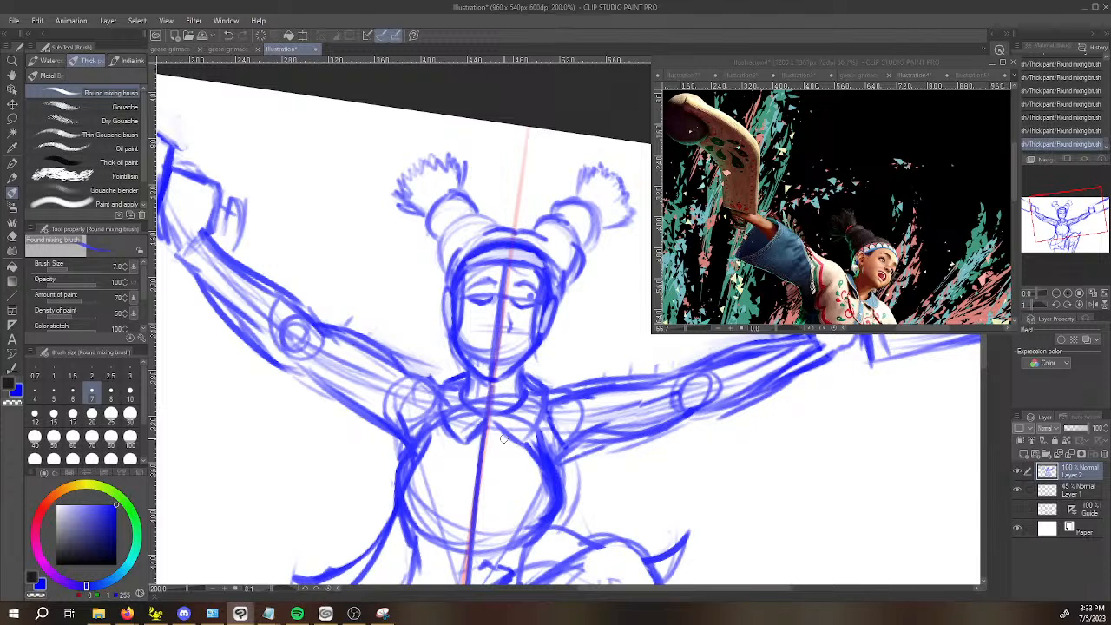
scroll(640, 204, up, 3)
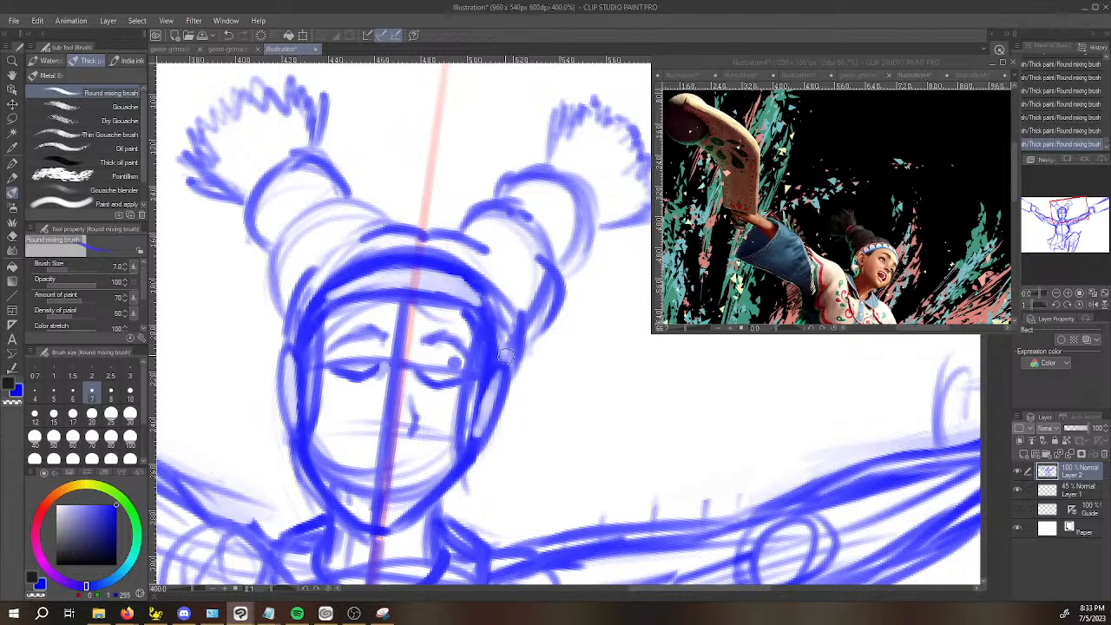
drag(394, 393, 411, 348)
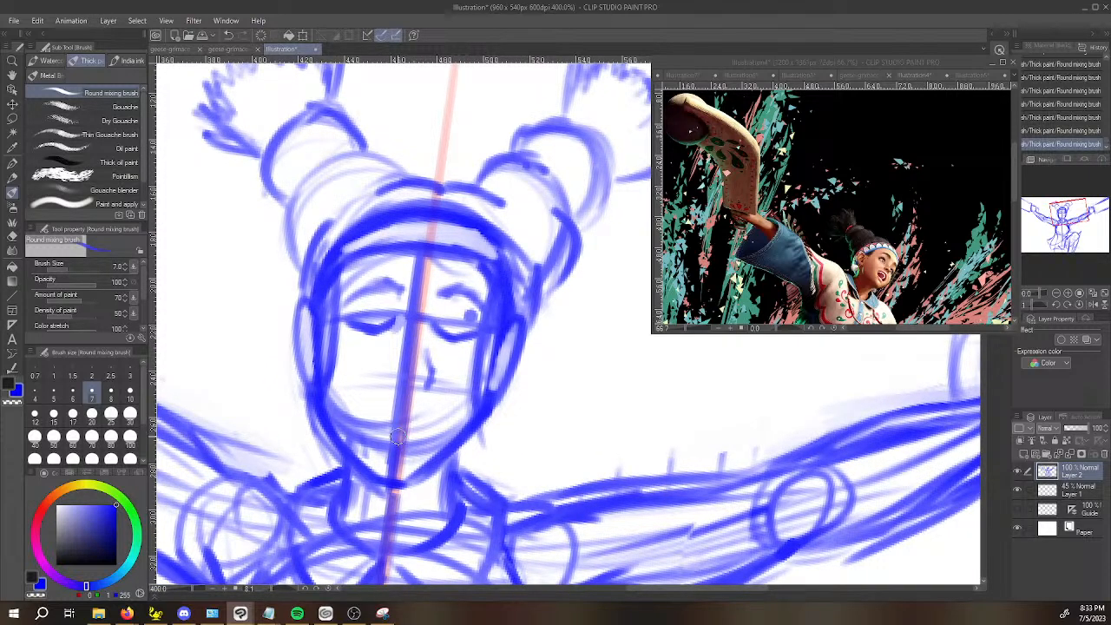
Erase the lower jaw line and redraw it higher with a shorter chin, cleaning up the leftover marks around it.
mouse_move(351, 446)
mouse_down()
mouse_move(320, 415)
mouse_move(355, 459)
mouse_move(410, 473)
mouse_move(396, 482)
mouse_move(508, 416)
mouse_up()
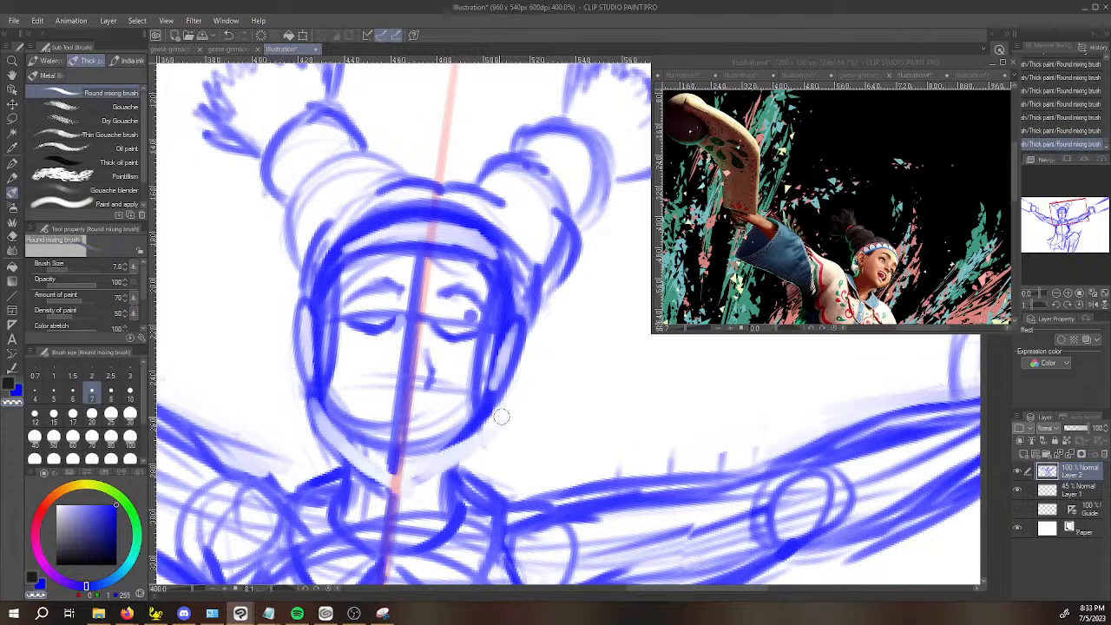
drag(330, 413, 460, 437)
key(c)
mouse_move(317, 389)
mouse_down()
mouse_move(404, 472)
mouse_move(388, 445)
mouse_move(330, 415)
mouse_move(311, 382)
mouse_move(412, 468)
mouse_move(384, 457)
mouse_move(416, 459)
mouse_move(482, 415)
mouse_move(390, 464)
mouse_up()
mouse_move(317, 394)
mouse_down()
mouse_move(355, 451)
mouse_move(390, 469)
mouse_up()
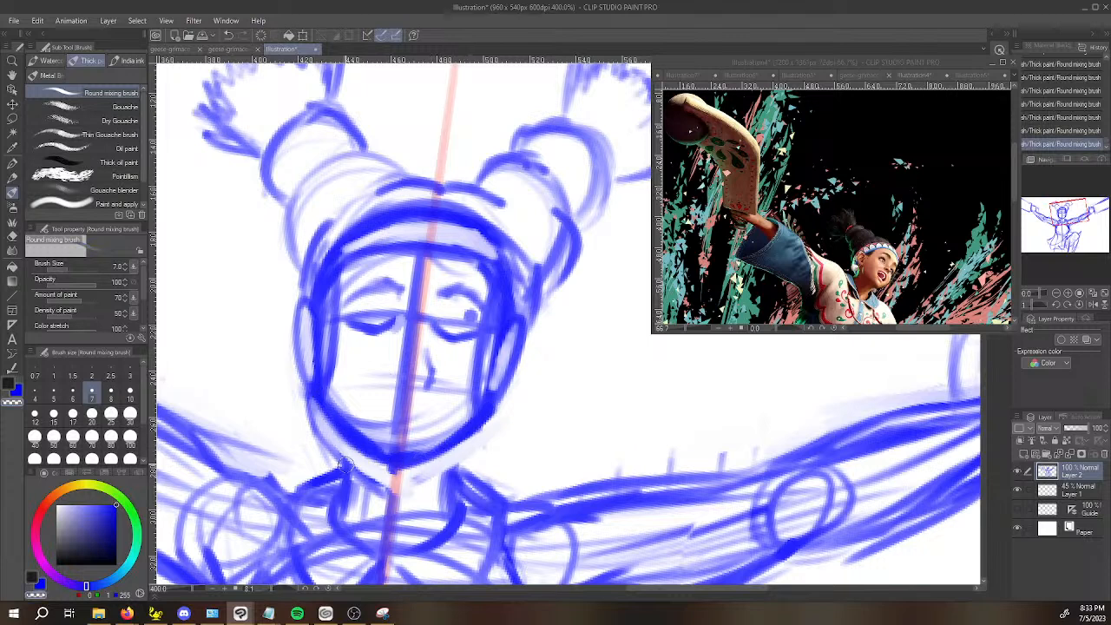
drag(317, 419, 382, 491)
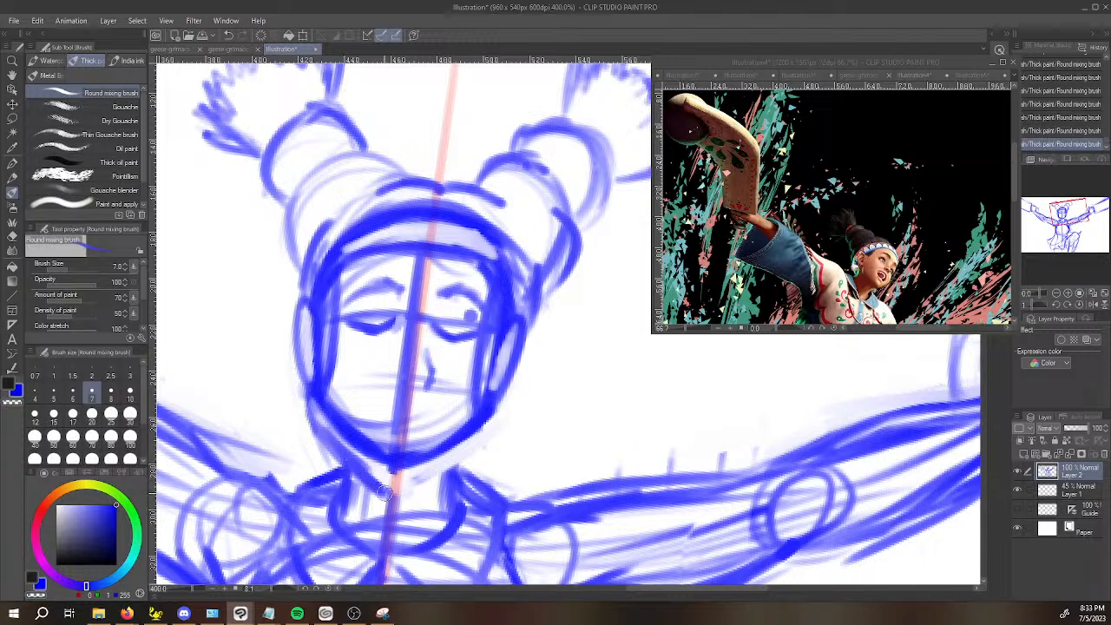
key(ctrl+z)
key(ctrl+z)
key(ctrl+y)
key(ctrl+y)
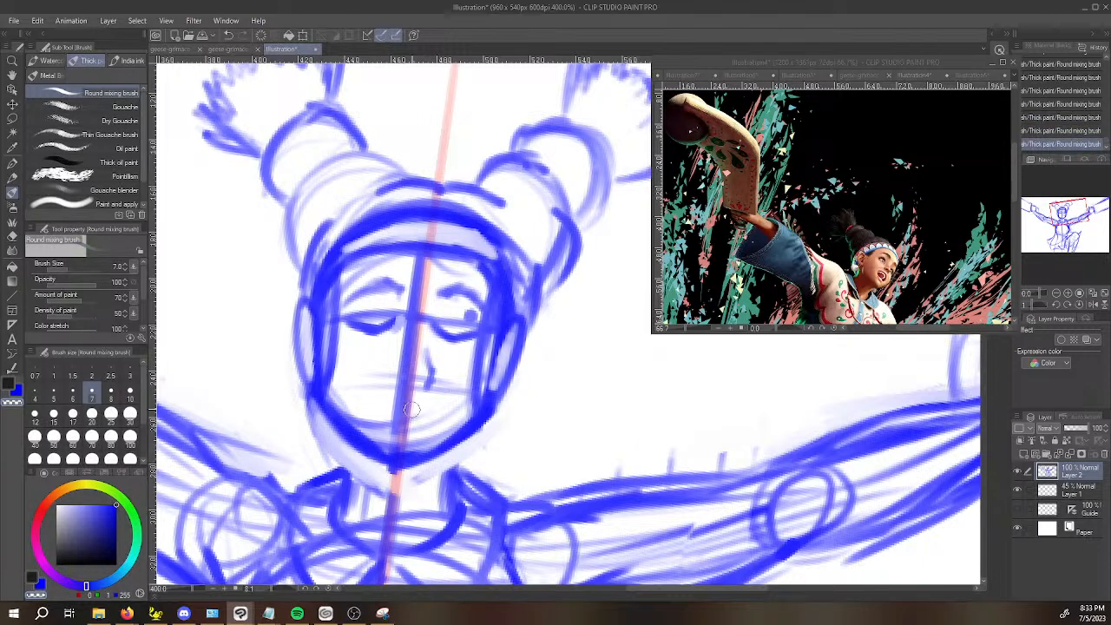
Lasso the whole head with its buns, shift and rotate it slightly down onto the neck, and clear the selection.
key(m)
scroll(416, 422, down, 2)
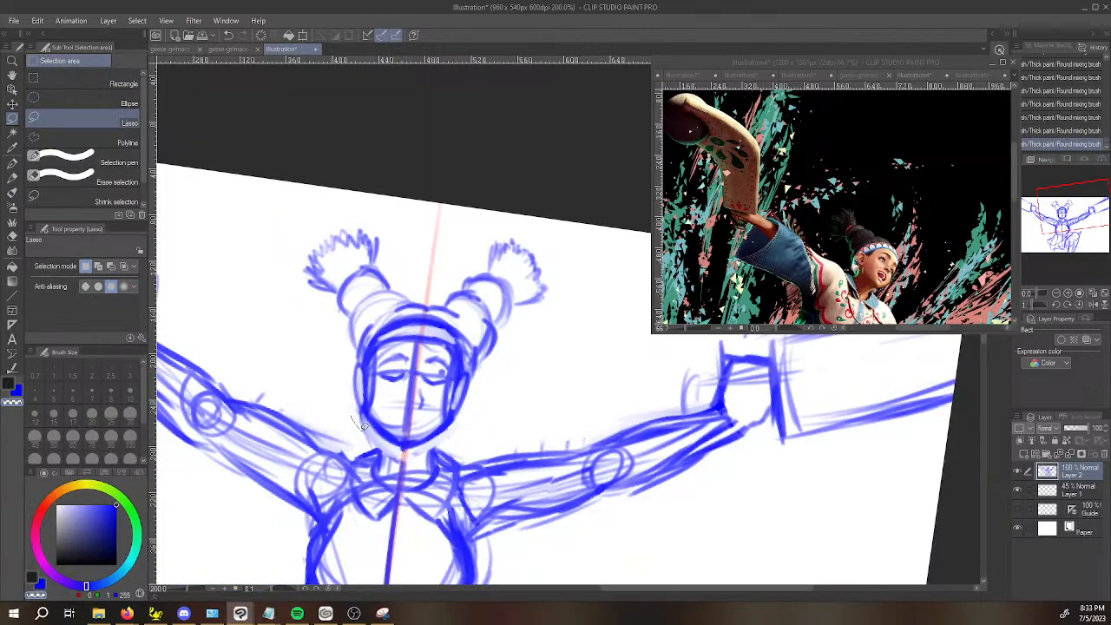
mouse_move(427, 448)
mouse_down()
mouse_move(583, 248)
mouse_move(310, 236)
mouse_move(333, 376)
mouse_up()
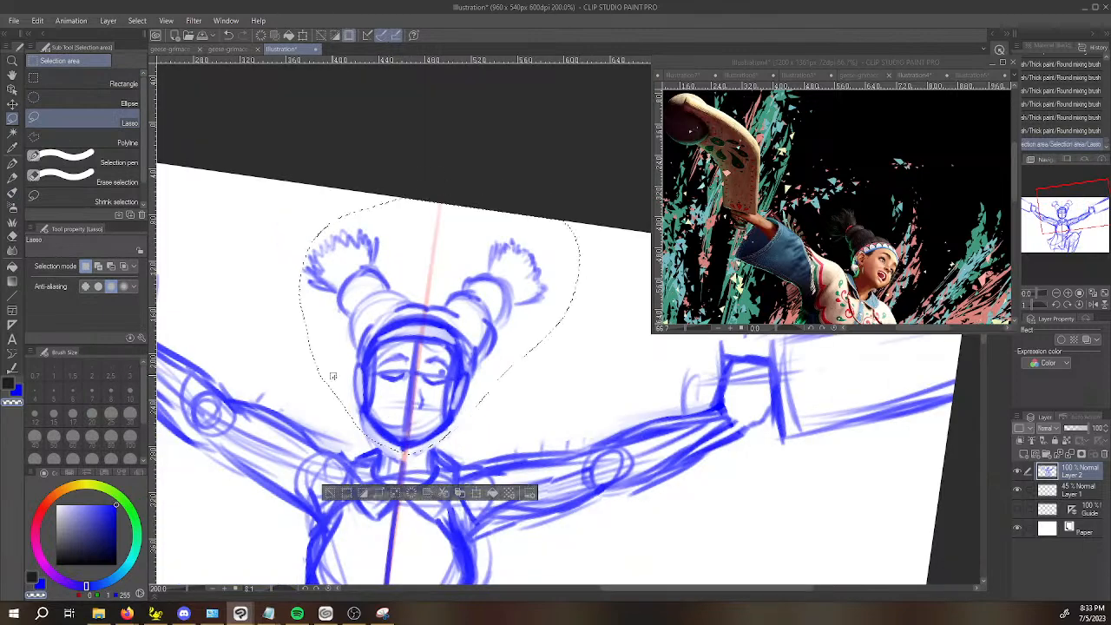
key(ctrl+t)
drag(452, 400, 435, 396)
click(412, 505)
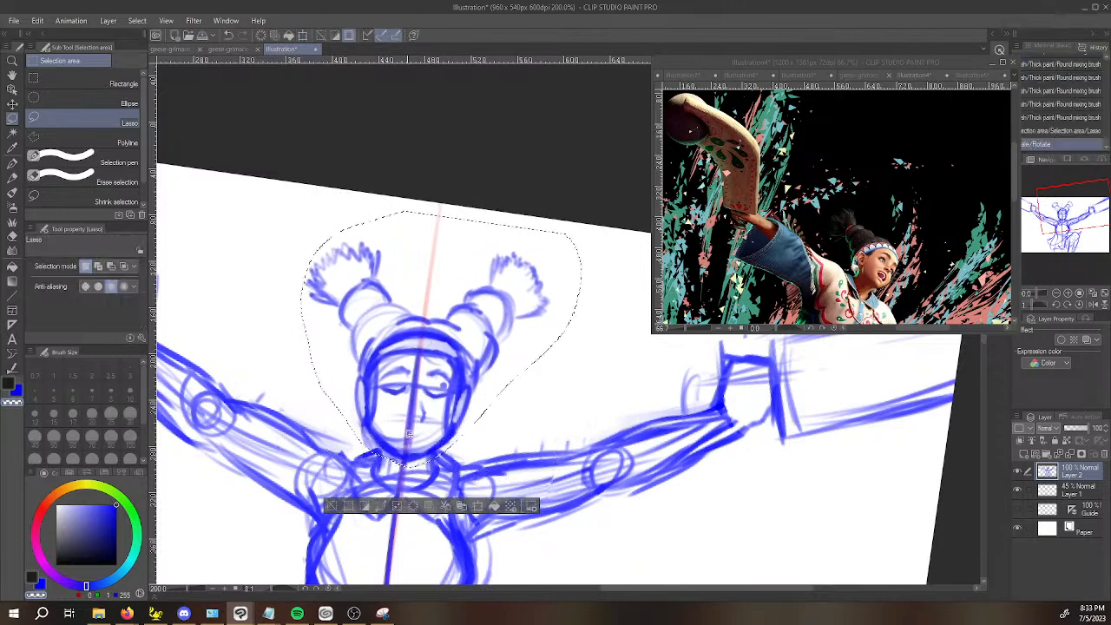
key(b)
scroll(382, 408, up, 5)
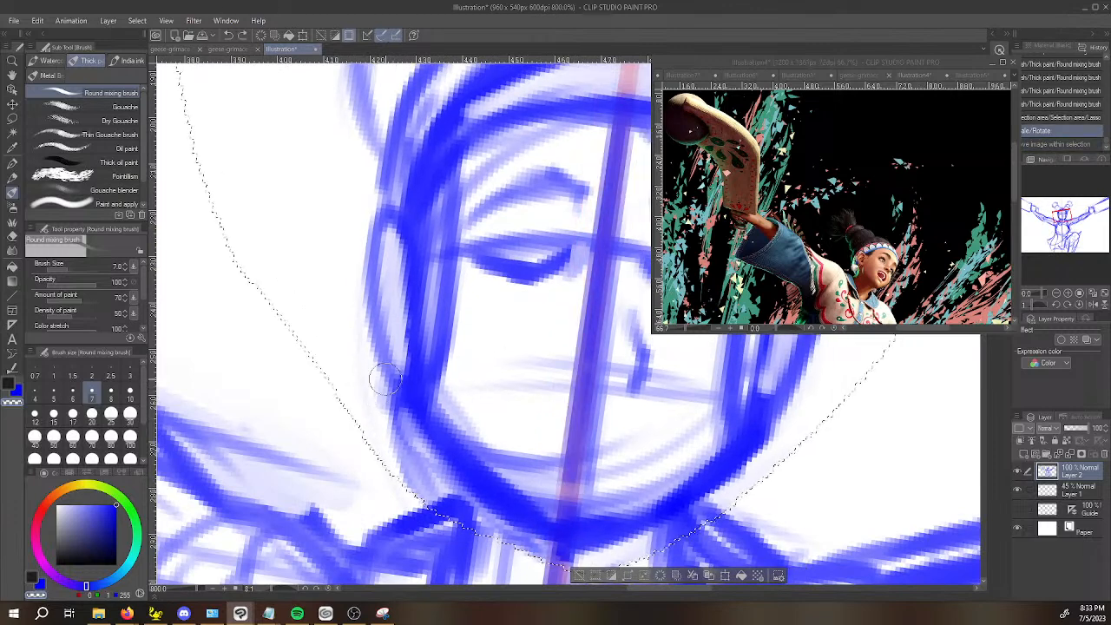
key(ctrl+d)
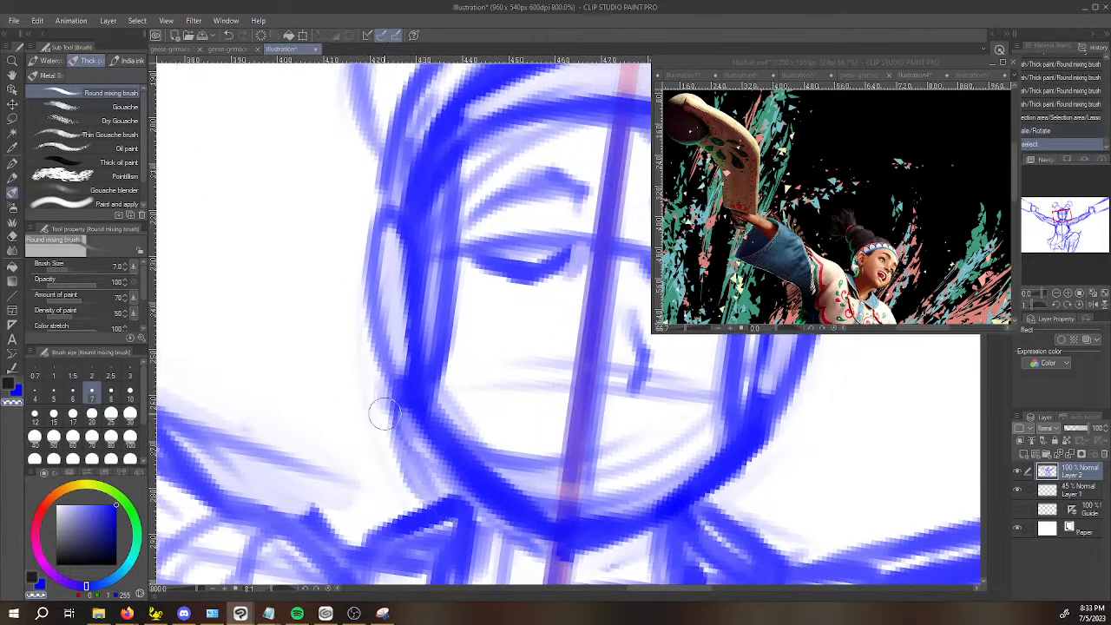
Fade the stray line outside the jaw and redraw both sides of the neck up to the jaw.
mouse_move(375, 384)
mouse_down()
mouse_move(406, 441)
mouse_move(402, 459)
mouse_move(403, 444)
mouse_up()
mouse_move(460, 521)
mouse_down()
mouse_move(451, 487)
mouse_move(474, 521)
mouse_move(477, 481)
mouse_up()
drag(456, 486, 473, 540)
key(space)
mouse_move(640, 518)
mouse_down()
mouse_move(527, 449)
mouse_move(560, 513)
mouse_up()
drag(556, 460, 573, 508)
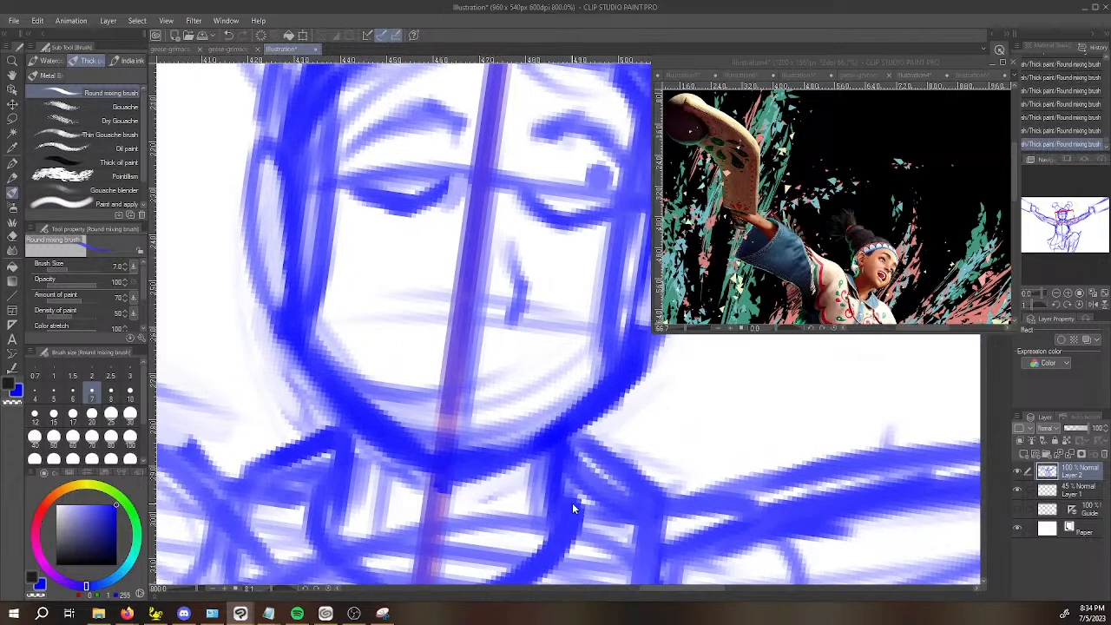
Round out the raised-knee-side eye with a faint circle and mark the nostril across the centre line, undoing the last stroke.
scroll(572, 507, down, 4)
key(space)
drag(726, 406, 667, 442)
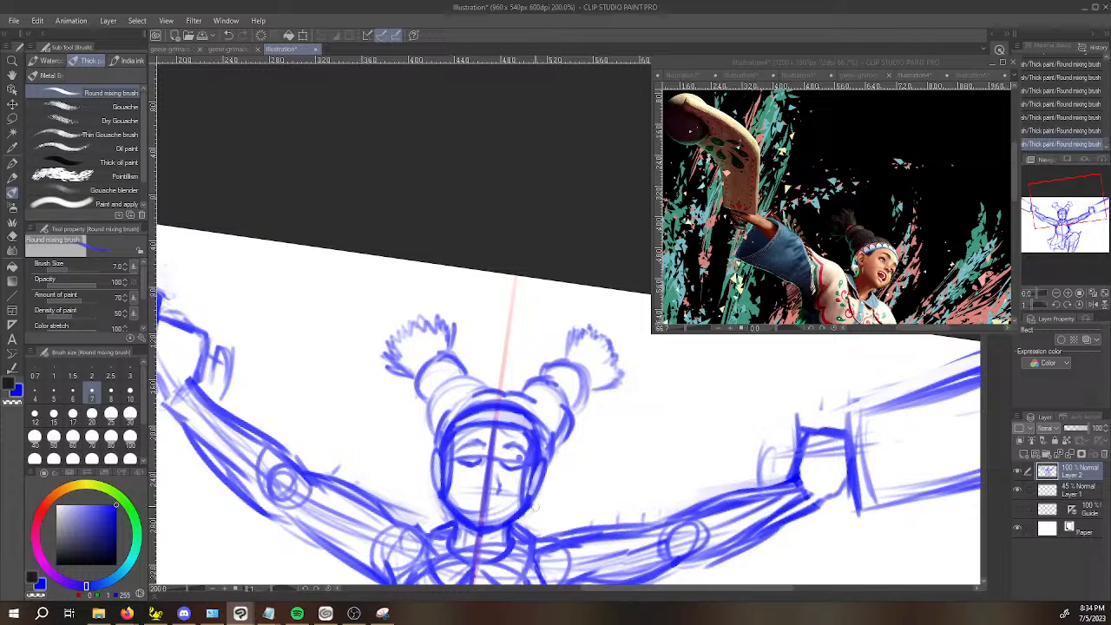
scroll(527, 486, up, 4)
key(space)
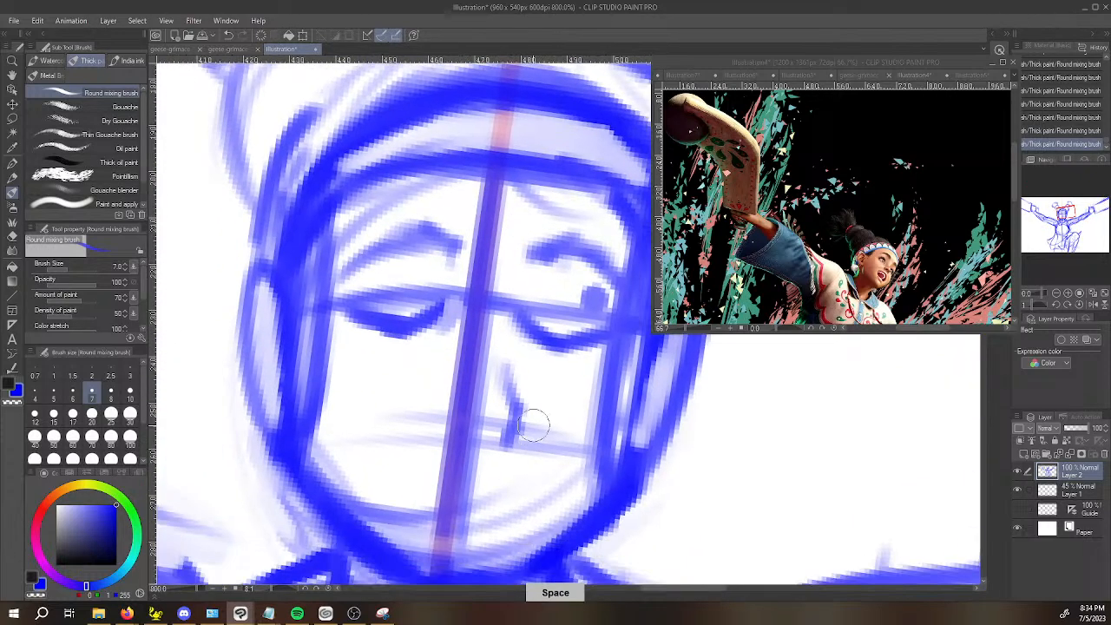
mouse_move(415, 430)
mouse_down()
mouse_move(430, 438)
mouse_move(422, 426)
mouse_up()
key(ctrl+z)
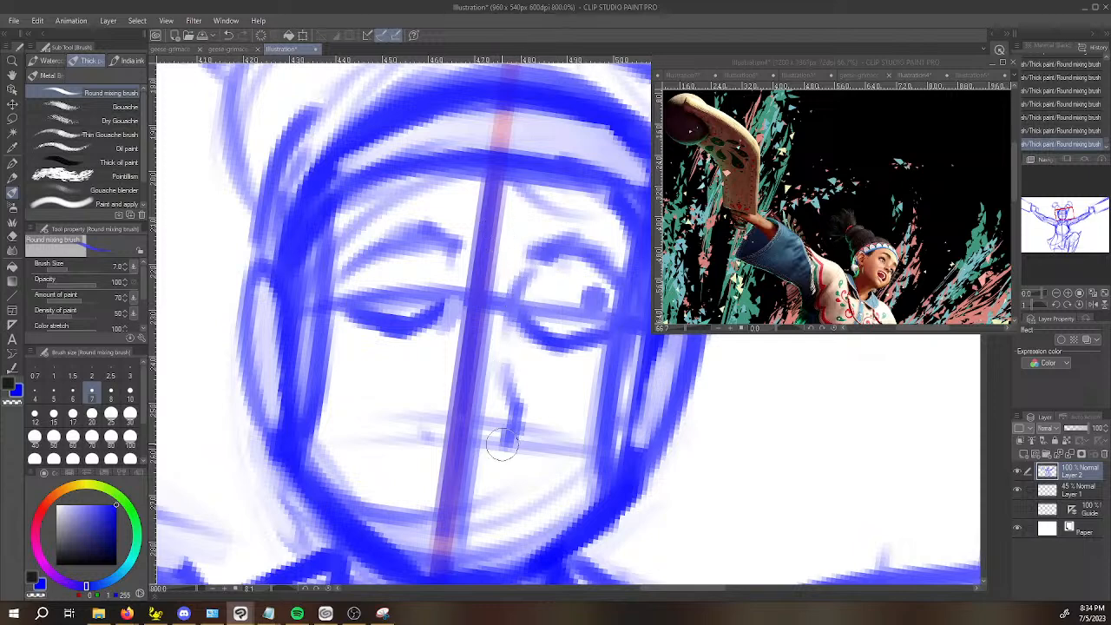
Reshape the nose line into a shorter, softer curve and erase its excess edges.
mouse_move(505, 444)
mouse_down()
mouse_move(520, 416)
mouse_move(510, 387)
mouse_up()
key(c)
mouse_move(526, 432)
mouse_down()
mouse_move(529, 403)
mouse_move(514, 447)
mouse_up()
mouse_move(524, 376)
mouse_down()
mouse_move(525, 435)
mouse_move(507, 434)
mouse_up()
key(c)
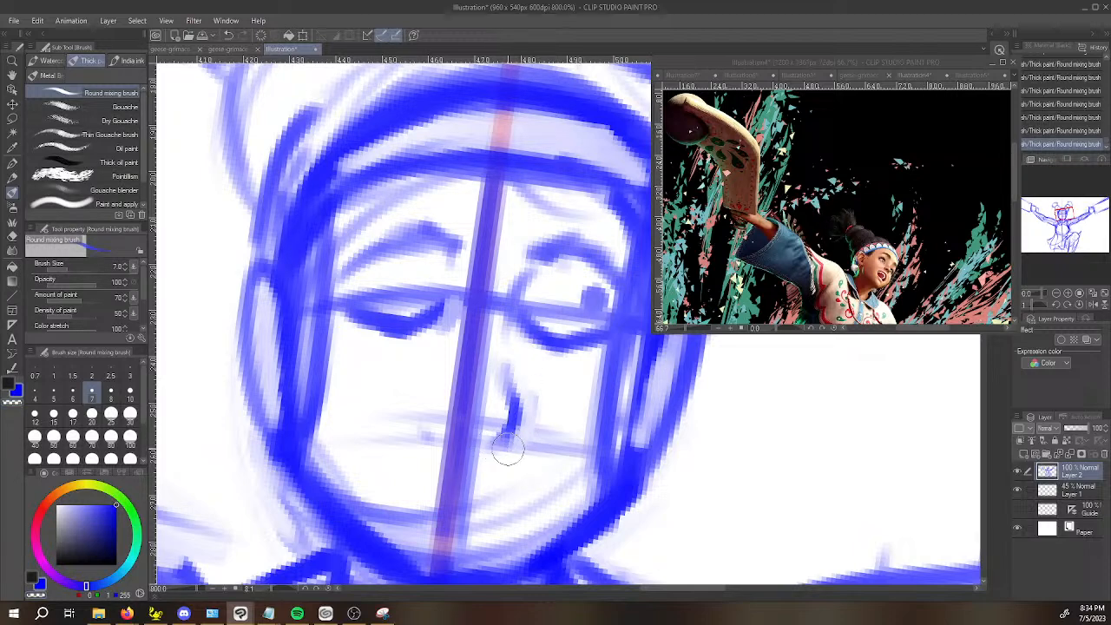
Erase the pupil in the raised-knee-side eye and save the drawing.
key(space)
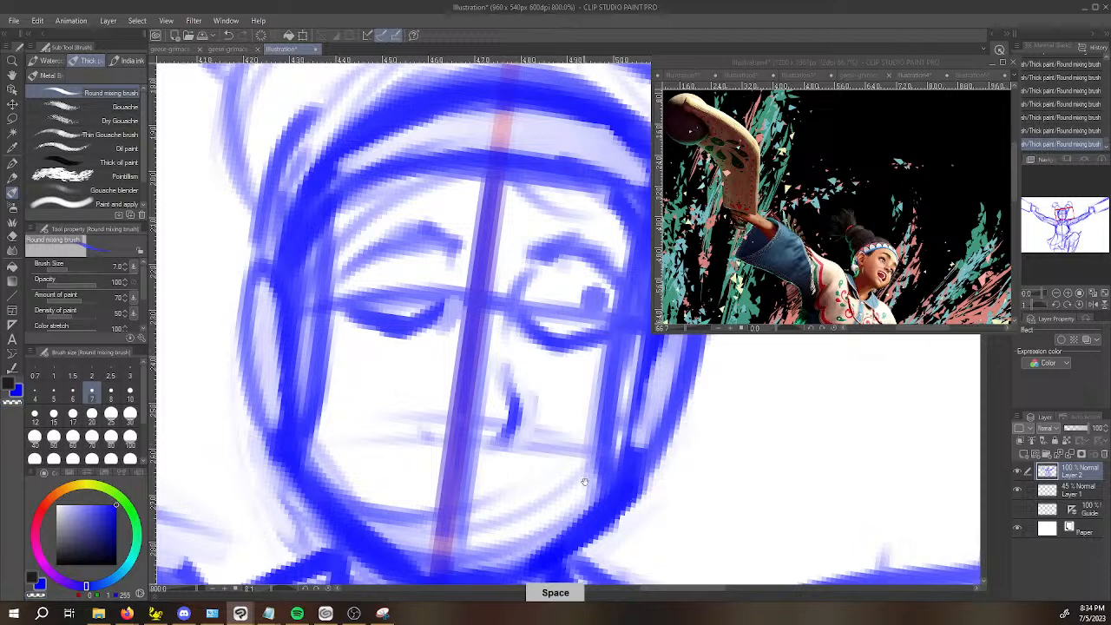
drag(599, 460, 524, 430)
key(c)
mouse_move(571, 263)
mouse_down()
mouse_move(583, 259)
mouse_move(565, 250)
mouse_up()
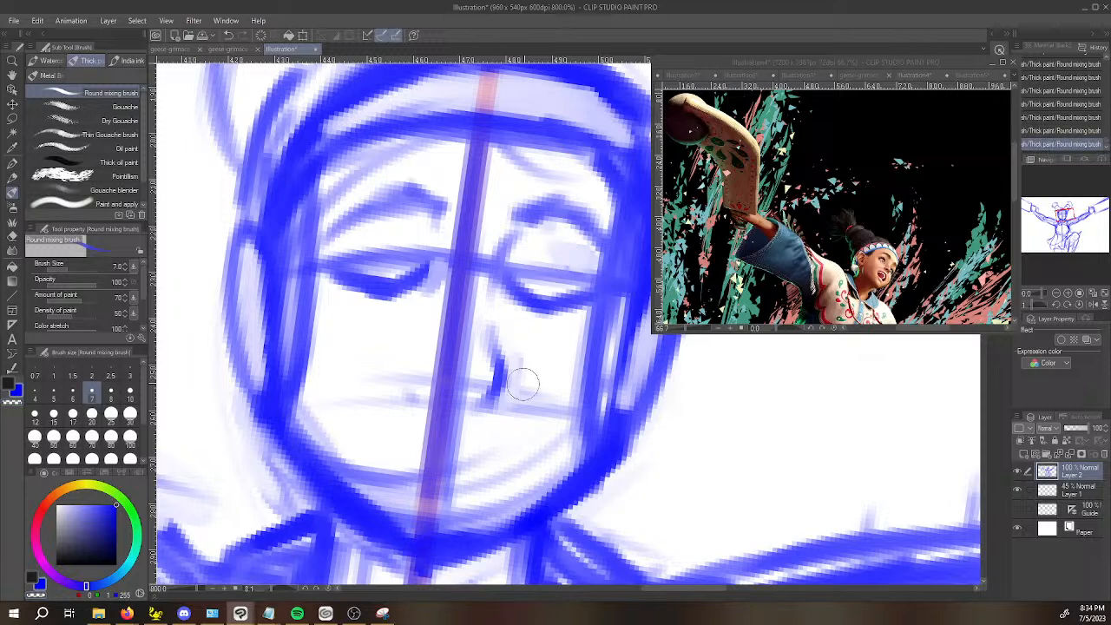
key(ctrl+s)
Erase the old guide lines between nose and chin, undo the last stroke, and hide Layer 1.
key(c)
drag(300, 430, 366, 496)
drag(323, 462, 414, 534)
mouse_move(379, 477)
mouse_down()
mouse_move(386, 517)
mouse_move(398, 464)
mouse_move(405, 511)
mouse_move(458, 481)
mouse_move(460, 521)
mouse_move(522, 485)
mouse_up()
mouse_move(467, 529)
mouse_down()
mouse_move(551, 477)
mouse_move(461, 539)
mouse_move(477, 465)
mouse_move(503, 496)
mouse_move(448, 538)
mouse_move(442, 502)
mouse_move(406, 514)
mouse_move(422, 439)
mouse_up()
key(ctrl+z)
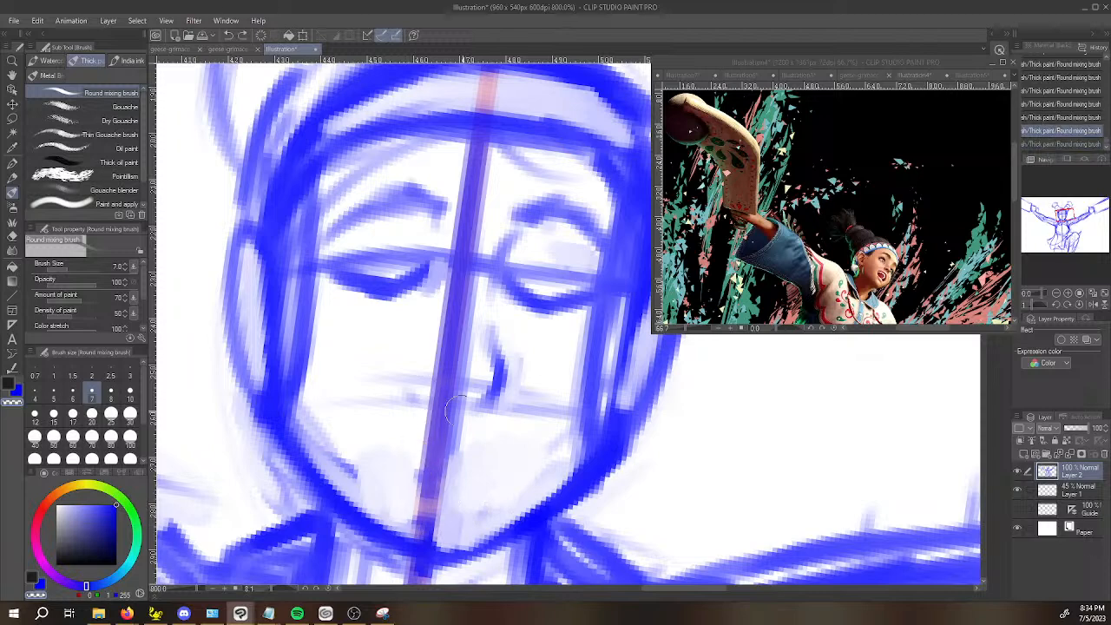
click(1019, 492)
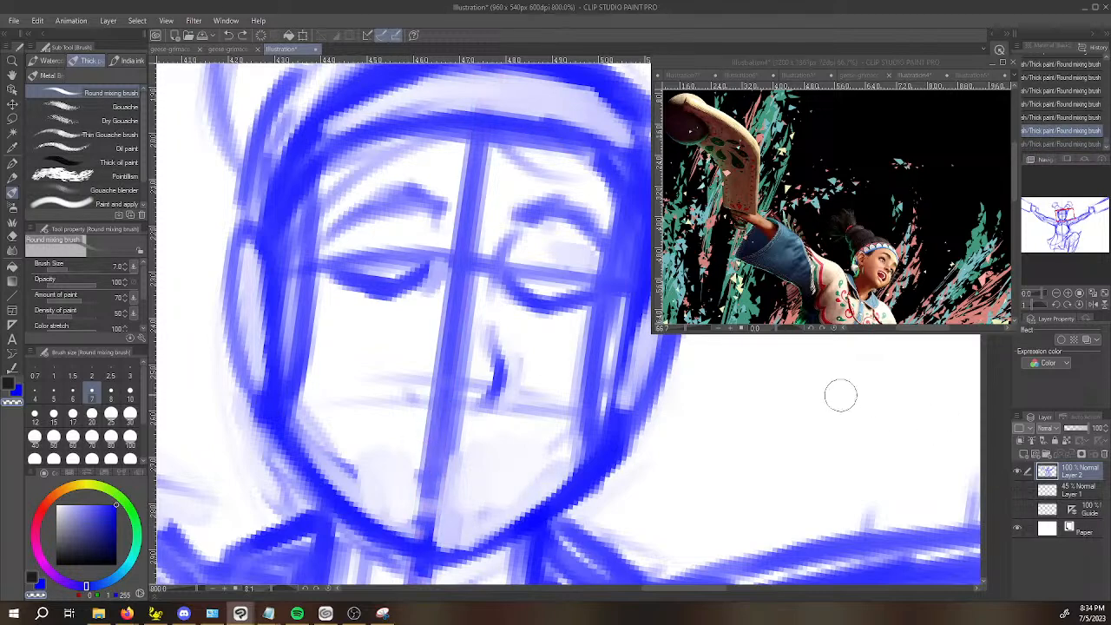
key(space)
drag(479, 448, 488, 402)
key(shift+space)
mouse_move(380, 417)
mouse_down()
mouse_move(417, 450)
mouse_move(550, 496)
mouse_move(400, 375)
mouse_up()
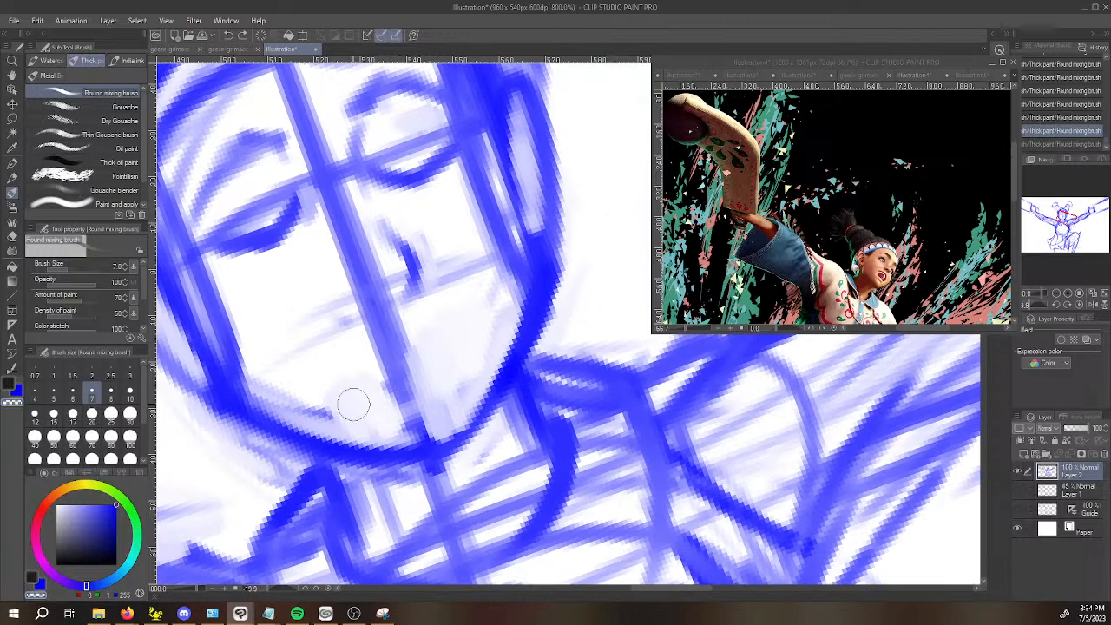
mouse_move(359, 353)
mouse_down()
mouse_move(345, 373)
mouse_move(364, 348)
mouse_move(354, 361)
mouse_up()
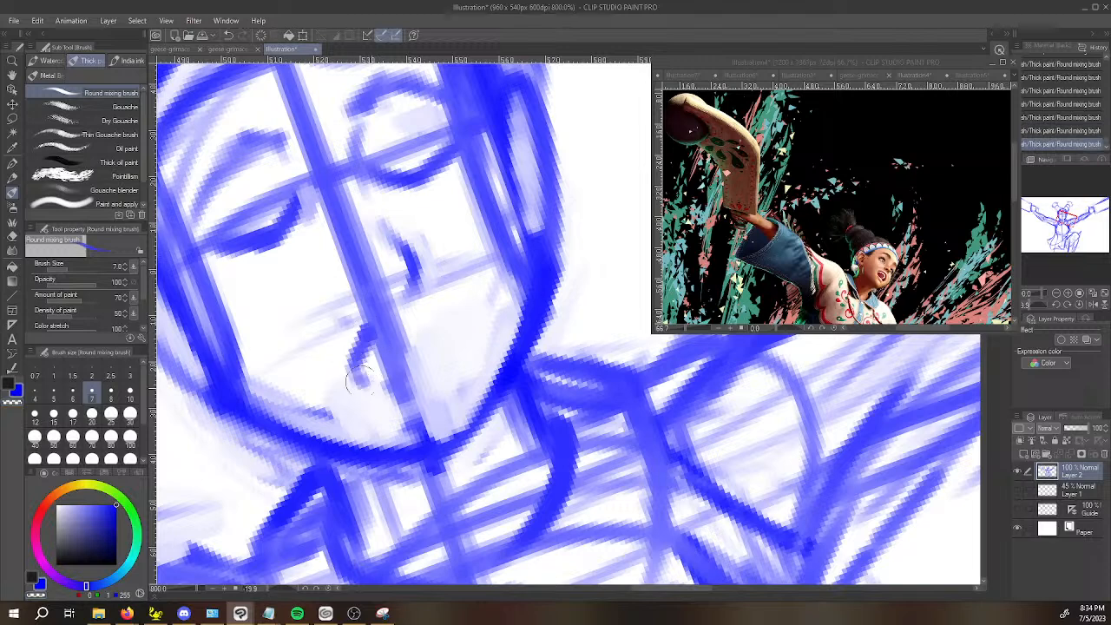
key(ctrl+z)
key(ctrl+z)
key(ctrl+z)
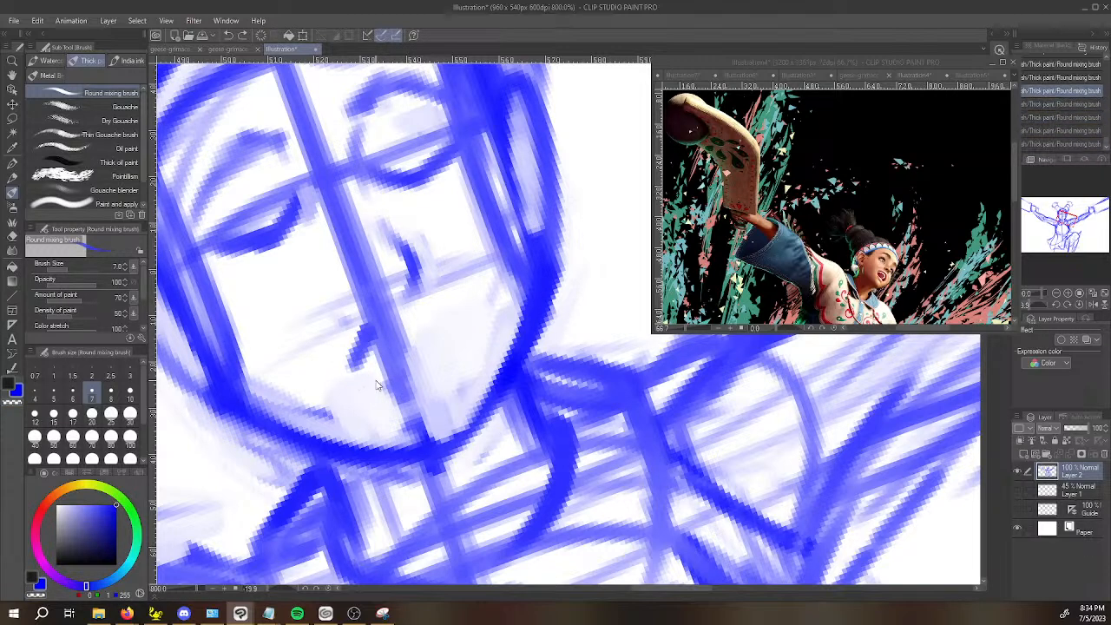
key(ctrl+z)
key(ctrl+z)
Set the brush size to 5 and draw a small, diamond-shaped open mouth on the face's centre line below the nose.
drag(371, 345, 354, 378)
click(54, 393)
mouse_move(368, 351)
mouse_down()
mouse_move(357, 377)
mouse_move(368, 395)
mouse_move(391, 402)
mouse_move(413, 390)
mouse_move(428, 362)
mouse_move(417, 392)
mouse_up()
mouse_move(399, 336)
mouse_down()
mouse_move(431, 336)
mouse_move(368, 345)
mouse_move(397, 333)
mouse_up()
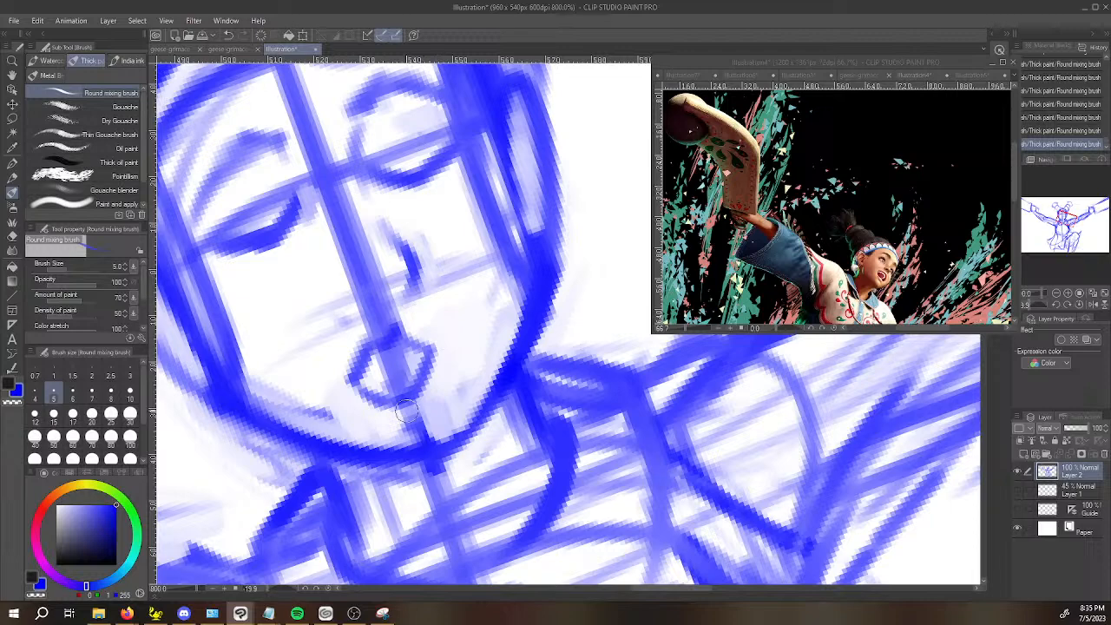
Redraw the jaw line slightly lower and rounder around the chin, erasing the old inner edge.
key(space)
mouse_move(374, 444)
mouse_down()
mouse_move(225, 405)
mouse_move(217, 363)
mouse_up()
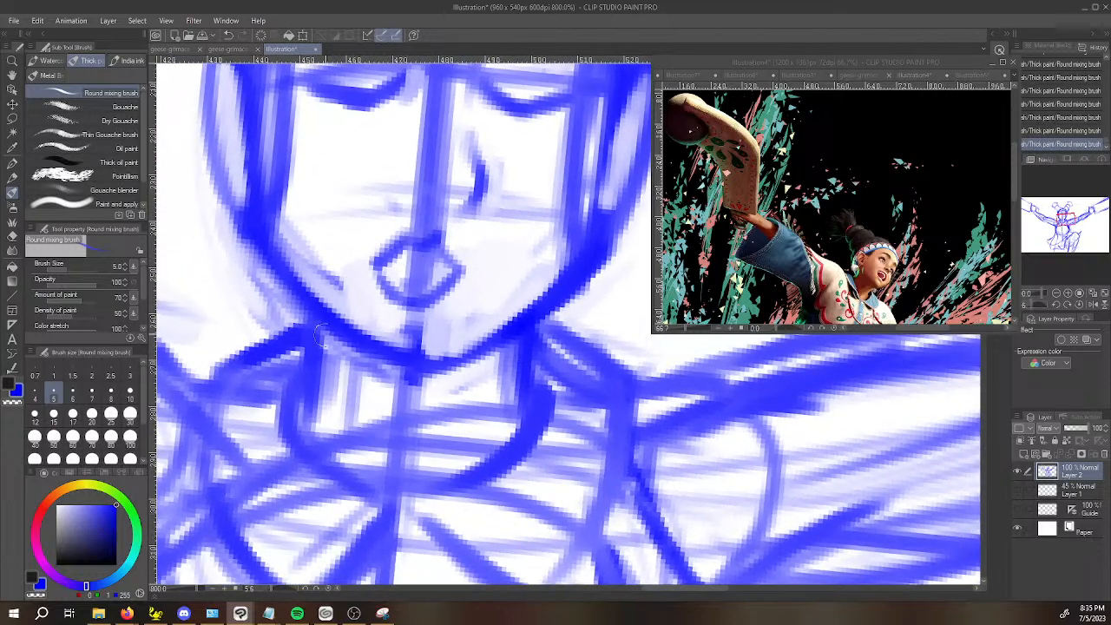
drag(270, 265, 388, 365)
drag(295, 293, 404, 373)
drag(275, 251, 410, 360)
drag(313, 297, 424, 365)
mouse_move(383, 323)
mouse_down()
mouse_move(415, 340)
mouse_move(414, 352)
mouse_move(460, 335)
mouse_move(434, 339)
mouse_move(445, 354)
mouse_move(392, 321)
mouse_move(450, 314)
mouse_up()
key(c)
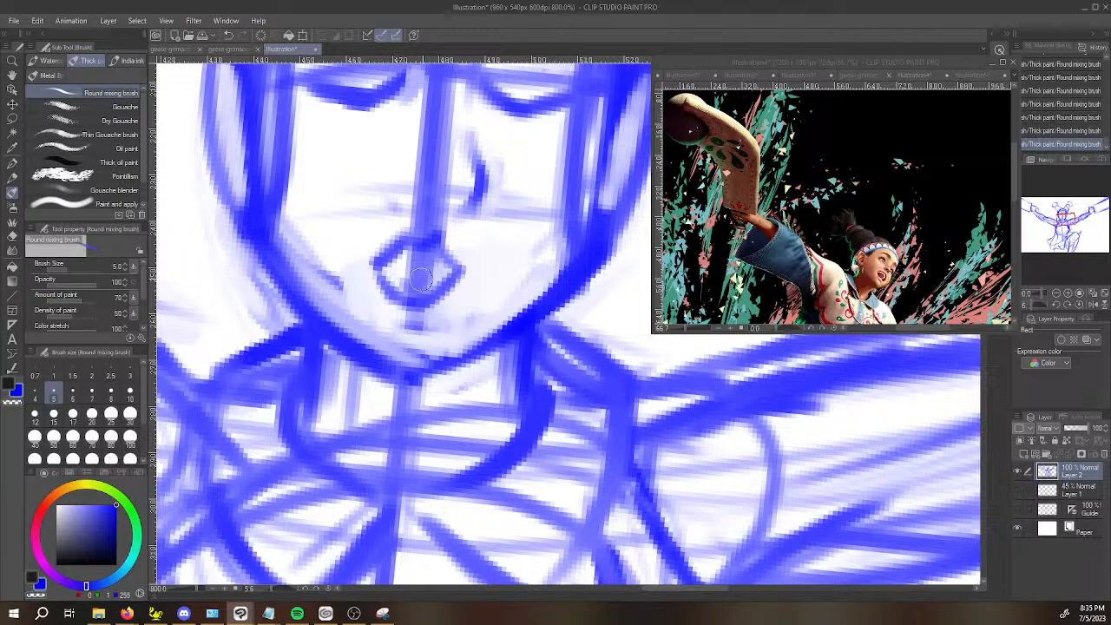
drag(408, 373, 499, 349)
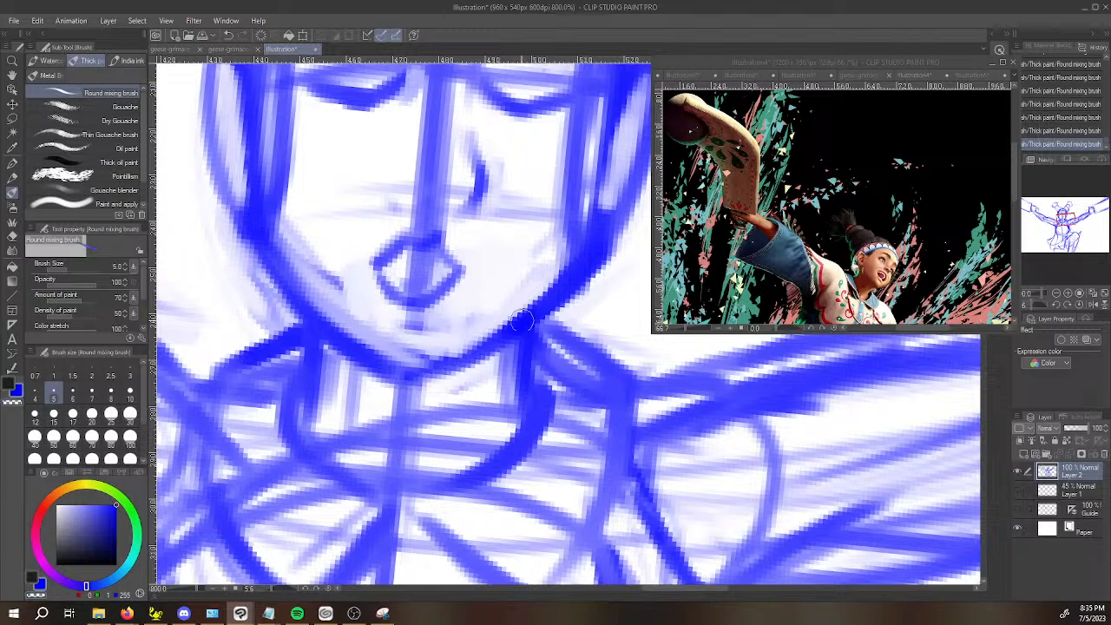
Lightly sketch a curved, loose sleeve opening near the wrist of the arm opposite the raised knee, on the Guide layer.
scroll(615, 214, down, 7)
key(space)
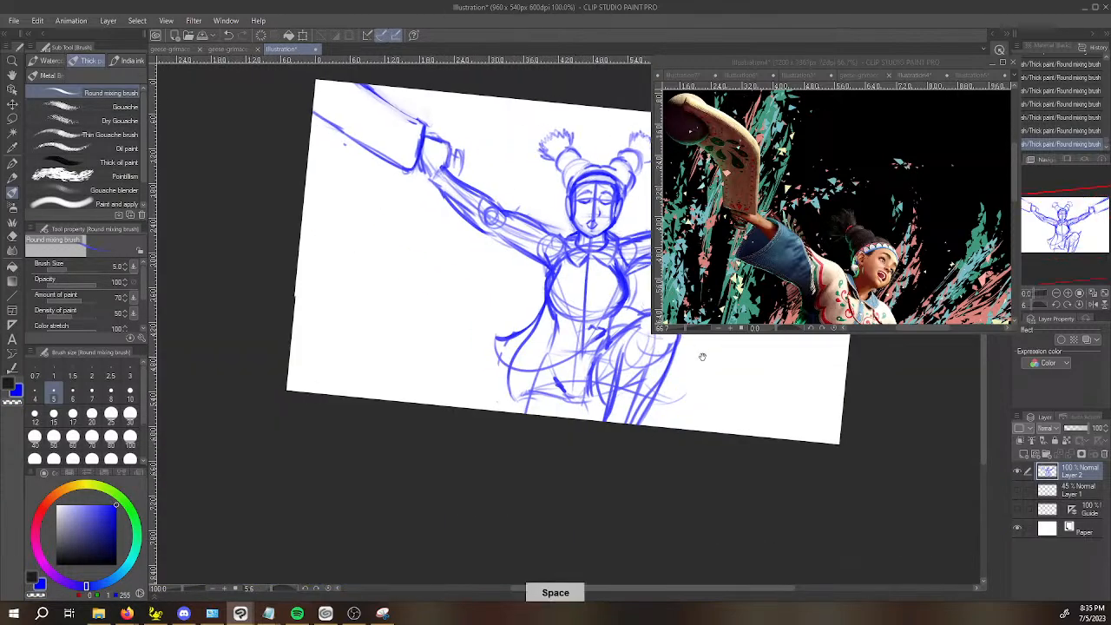
drag(703, 357, 494, 464)
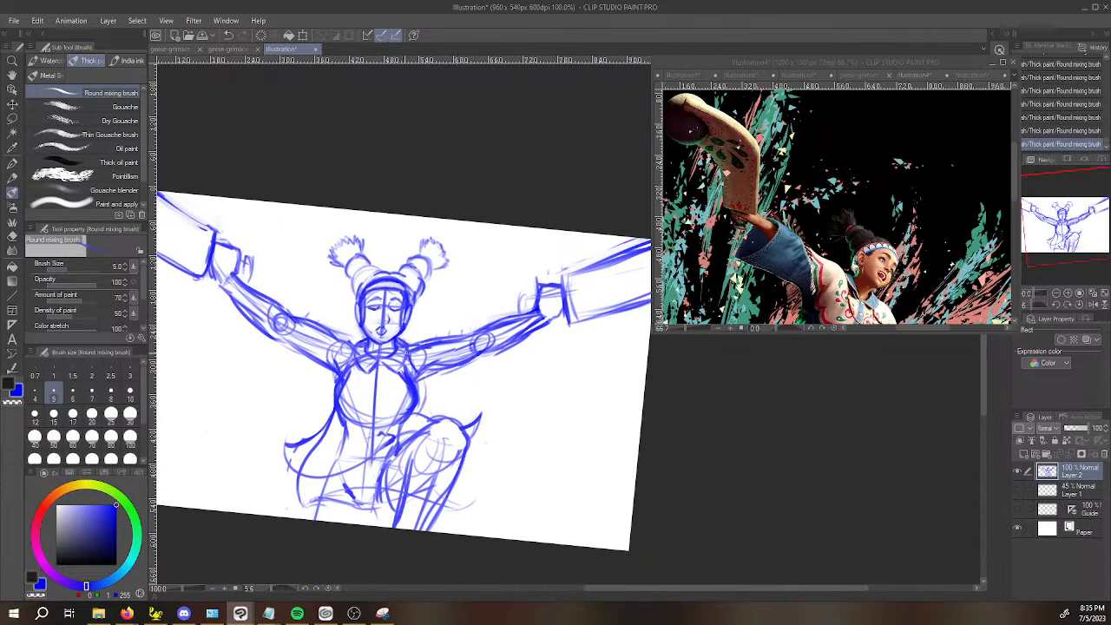
scroll(306, 321, up, 2)
key(space)
drag(153, 321, 224, 376)
mouse_move(200, 250)
mouse_down()
mouse_move(248, 241)
mouse_move(228, 300)
mouse_move(249, 254)
mouse_move(241, 235)
mouse_up()
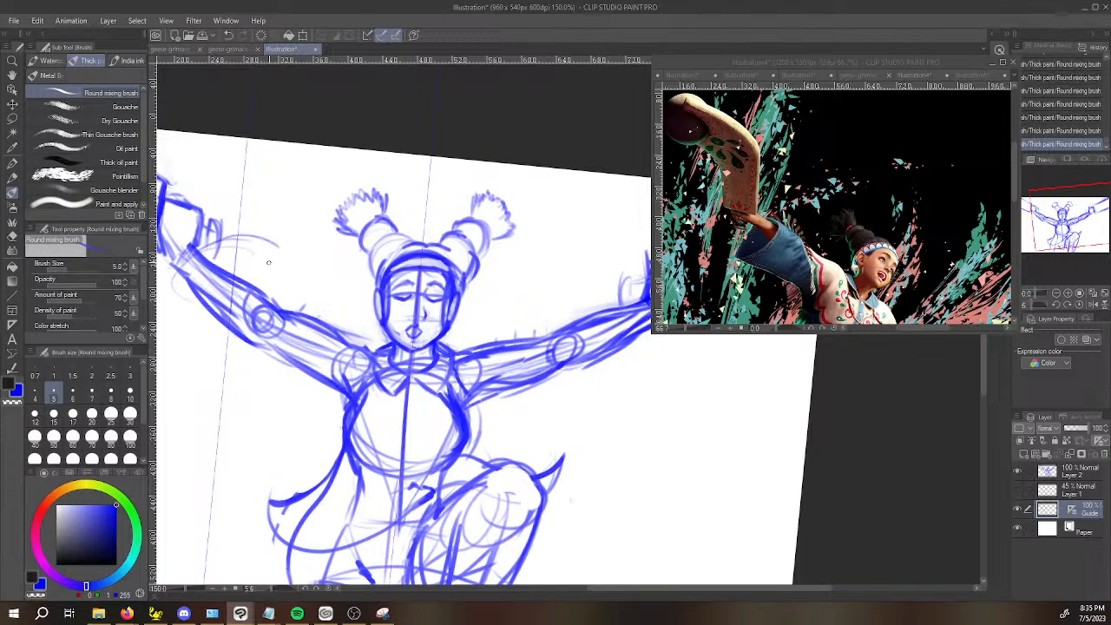
Continue the loose sleeve's outline along the arm opposite the raised knee, from the opening up to the shoulder.
key(space)
drag(243, 376, 679, 544)
drag(679, 545, 485, 558)
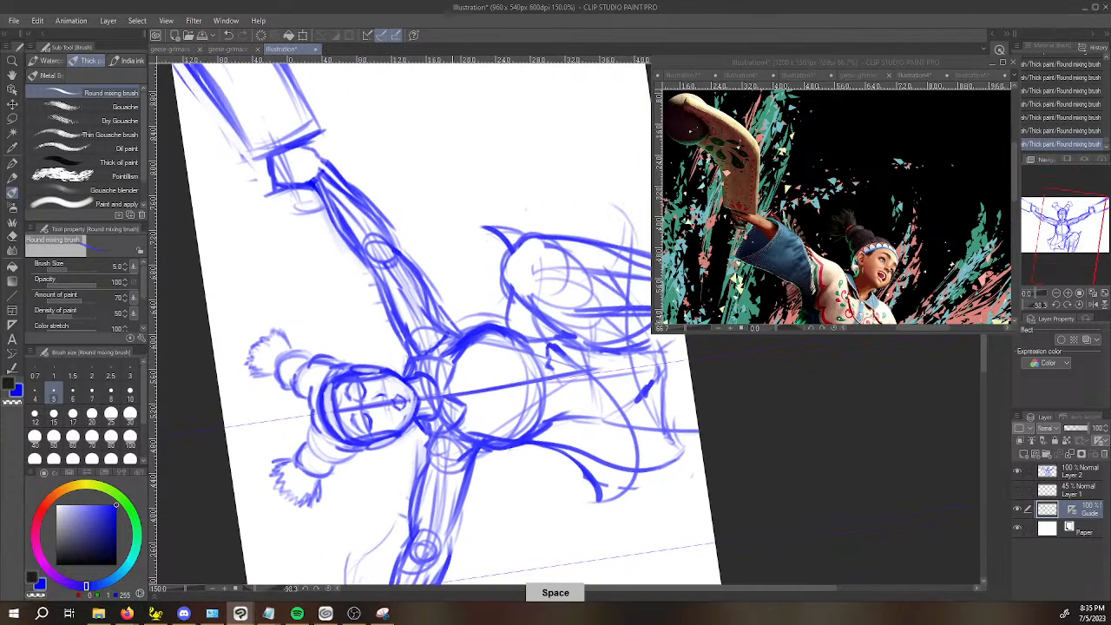
drag(386, 528, 386, 467)
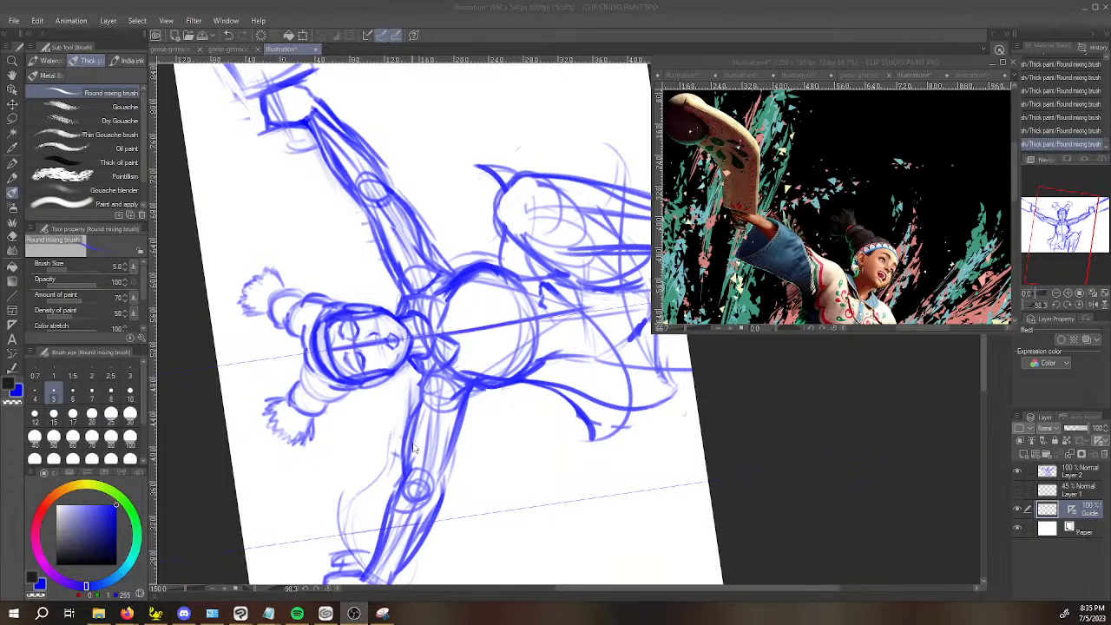
click(407, 394)
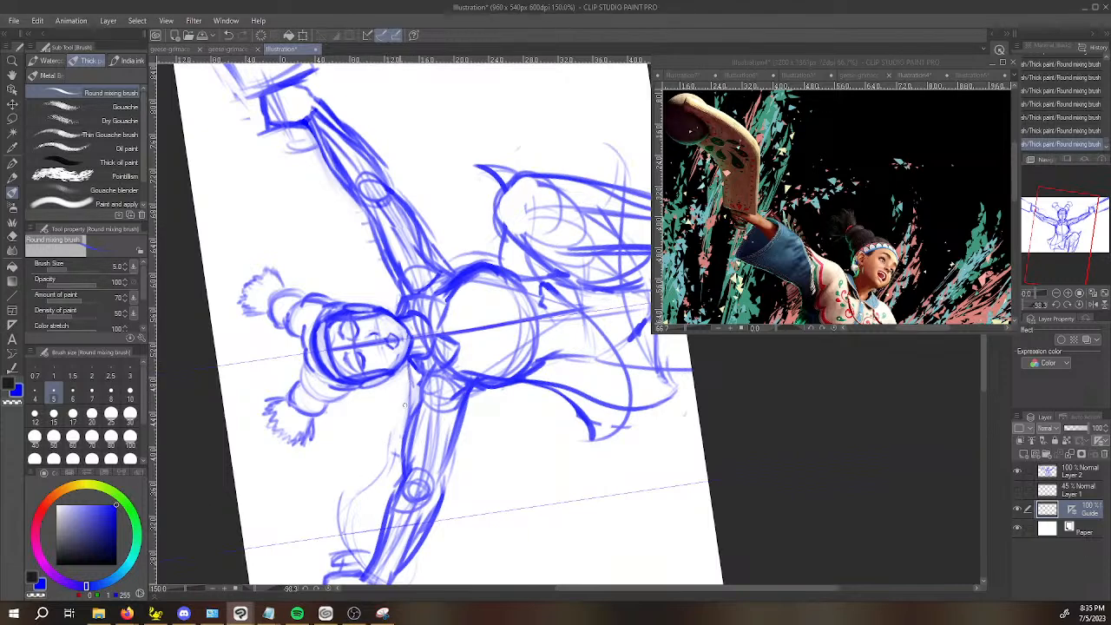
Lightly sketch the loose sleeve's outline along the upper side of the raised-knee-side arm, from the shoulder to the wrist.
drag(464, 512, 435, 327)
key(space)
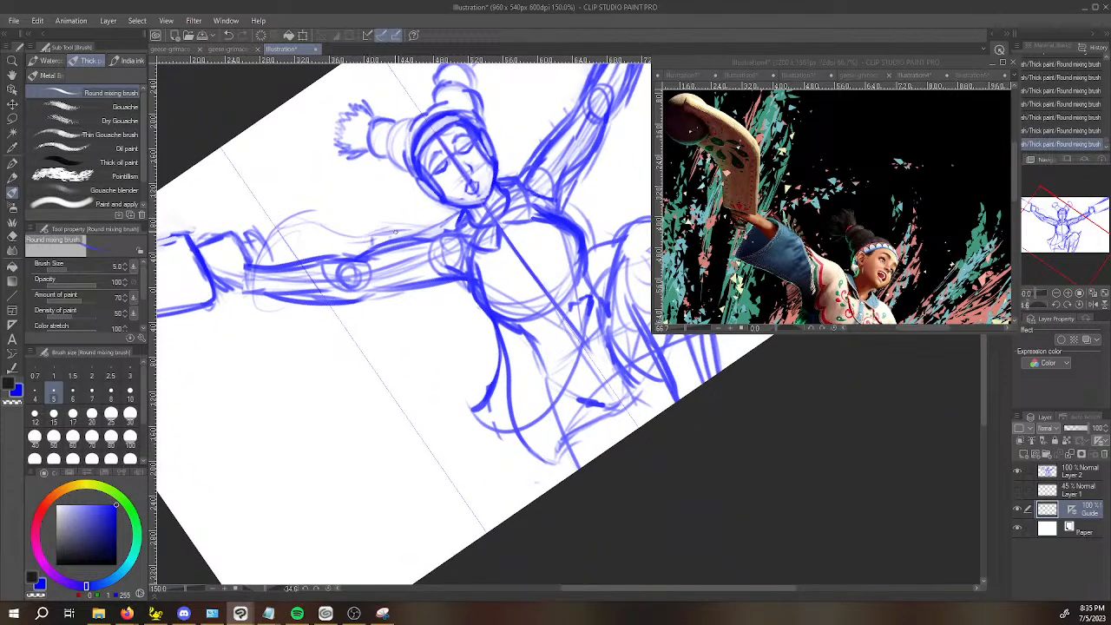
key(space)
drag(565, 236, 456, 357)
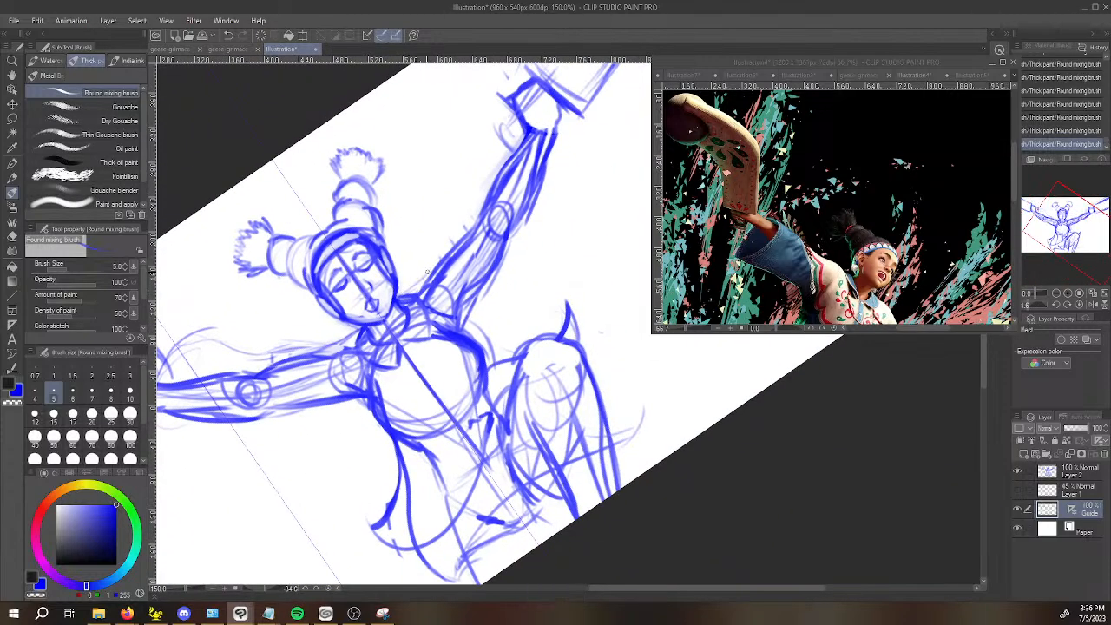
drag(416, 279, 571, 149)
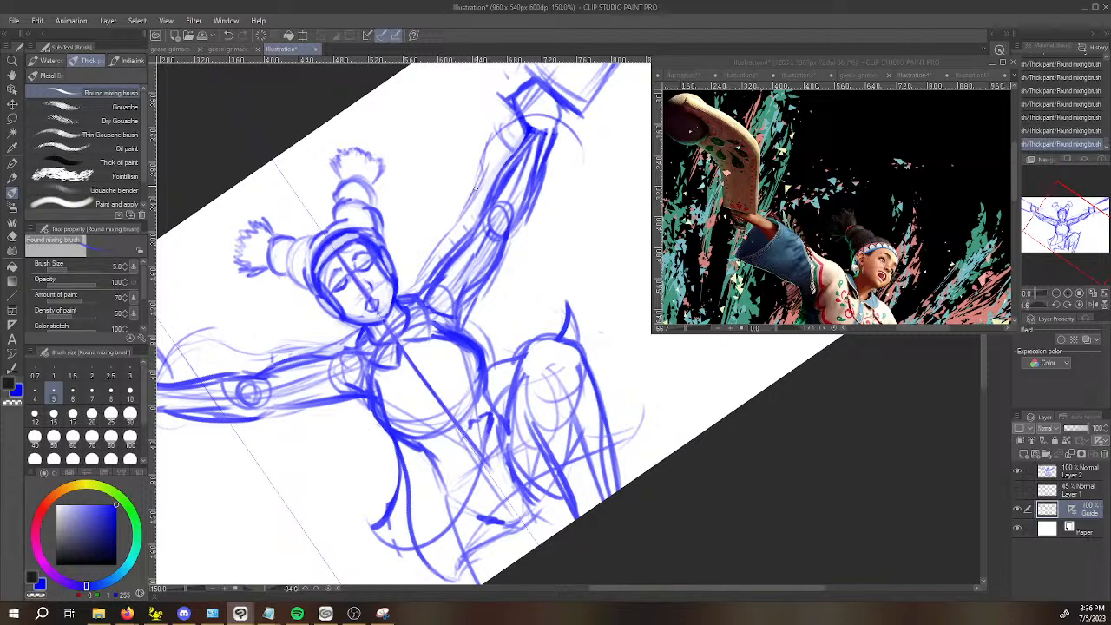
drag(478, 162, 538, 127)
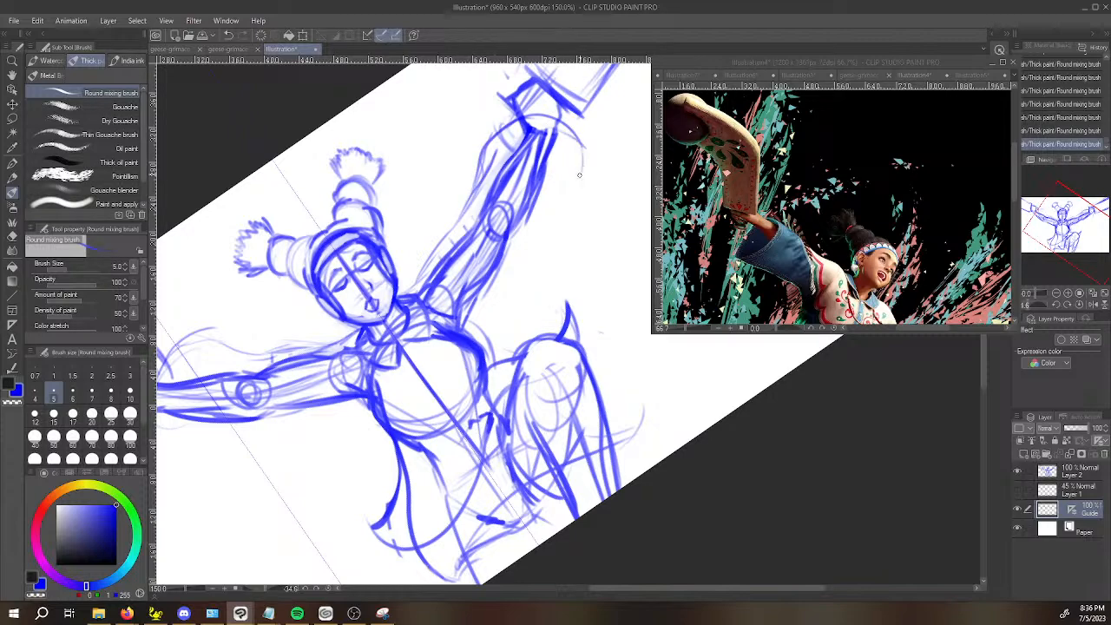
Sketch the curved sleeve opening around the wrist of the arm opposite the raised knee and start its lower edge.
drag(517, 350, 351, 144)
key(space)
drag(327, 82, 378, 258)
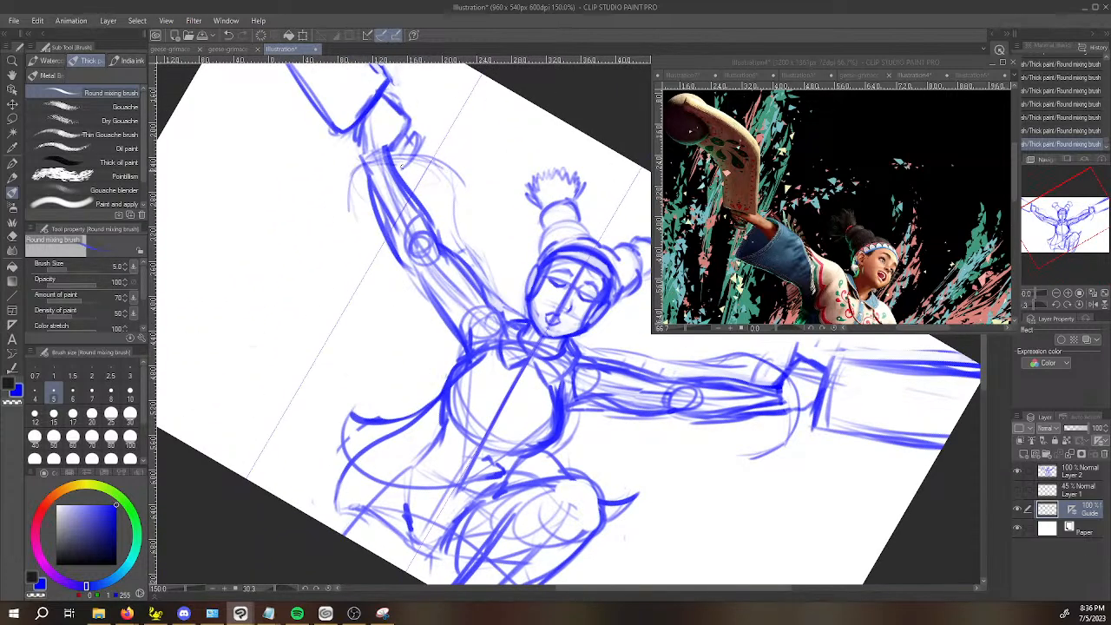
drag(371, 161, 451, 174)
drag(331, 361, 426, 429)
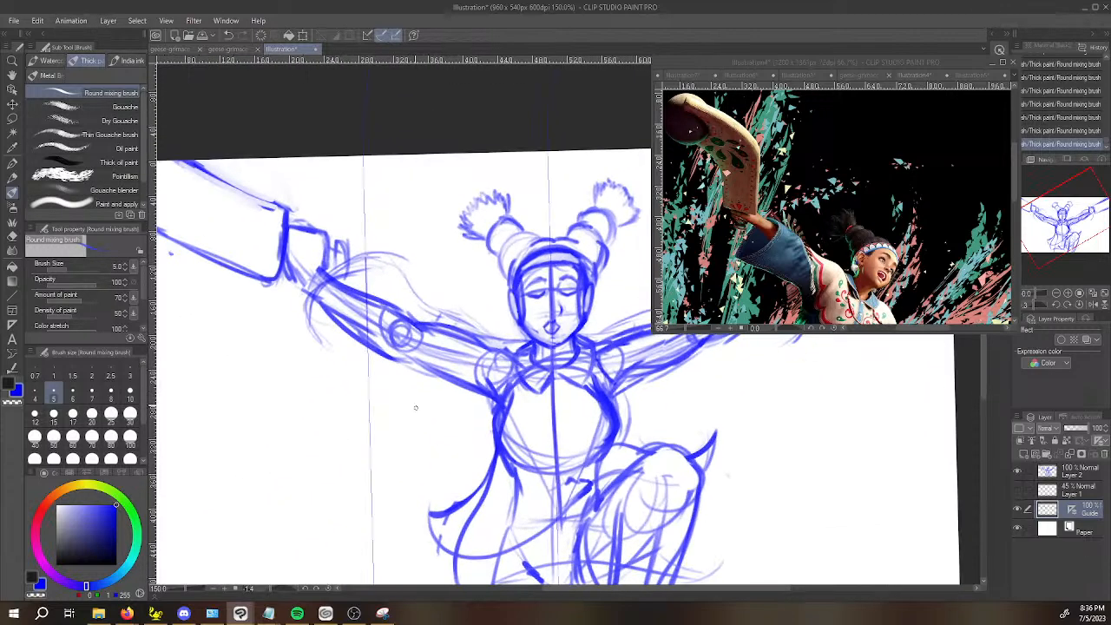
drag(320, 325, 541, 452)
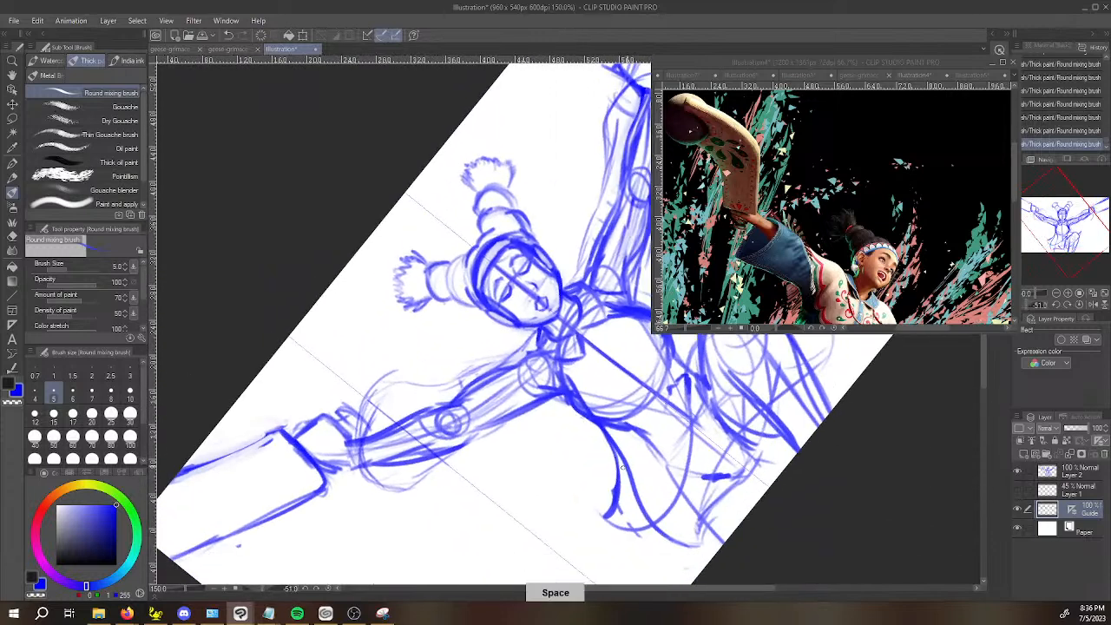
Toggle the Guide layer's visibility to check its strokes and undo the latest sleeve strokes.
click(1019, 514)
click(1019, 514)
click(1018, 514)
key(ctrl+z)
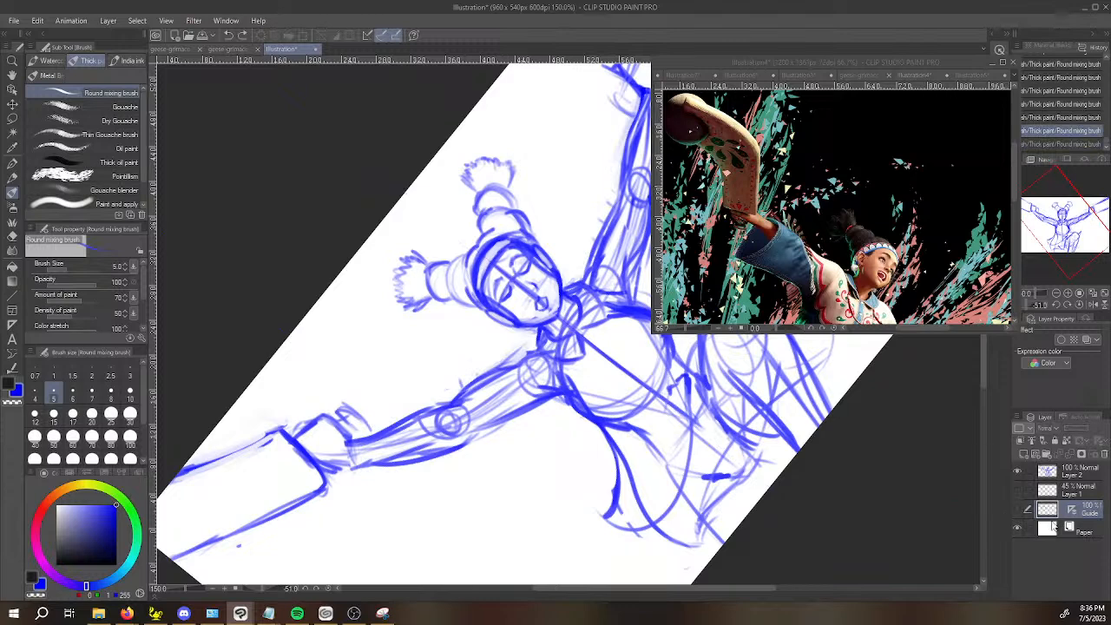
click(1018, 516)
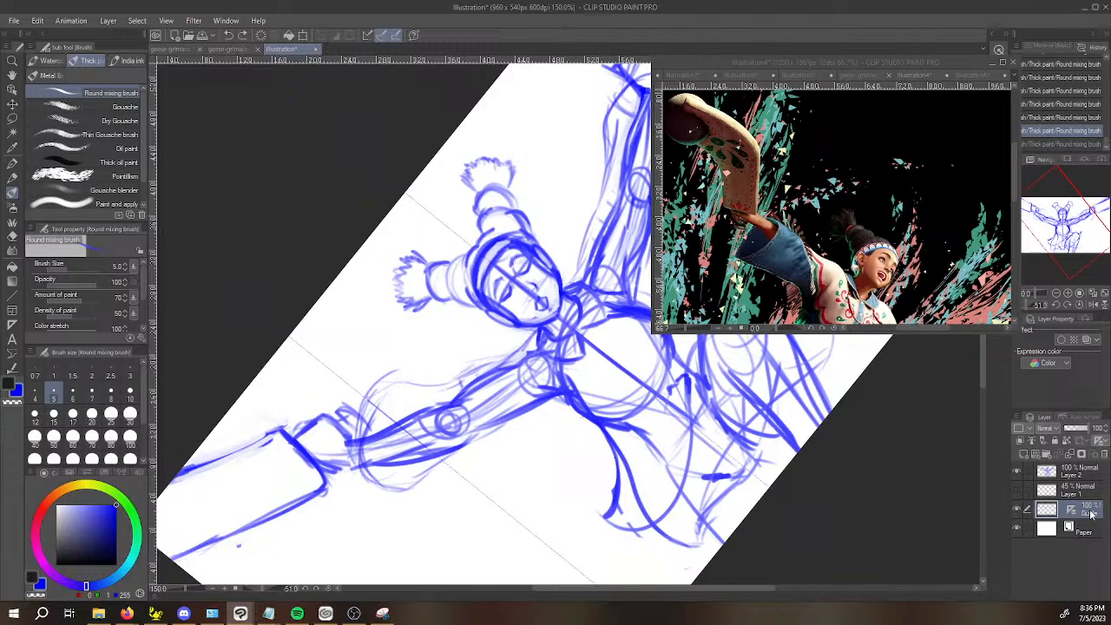
key(ctrl+z)
key(ctrl+z)
key(ctrl+z)
key(ctrl+z)
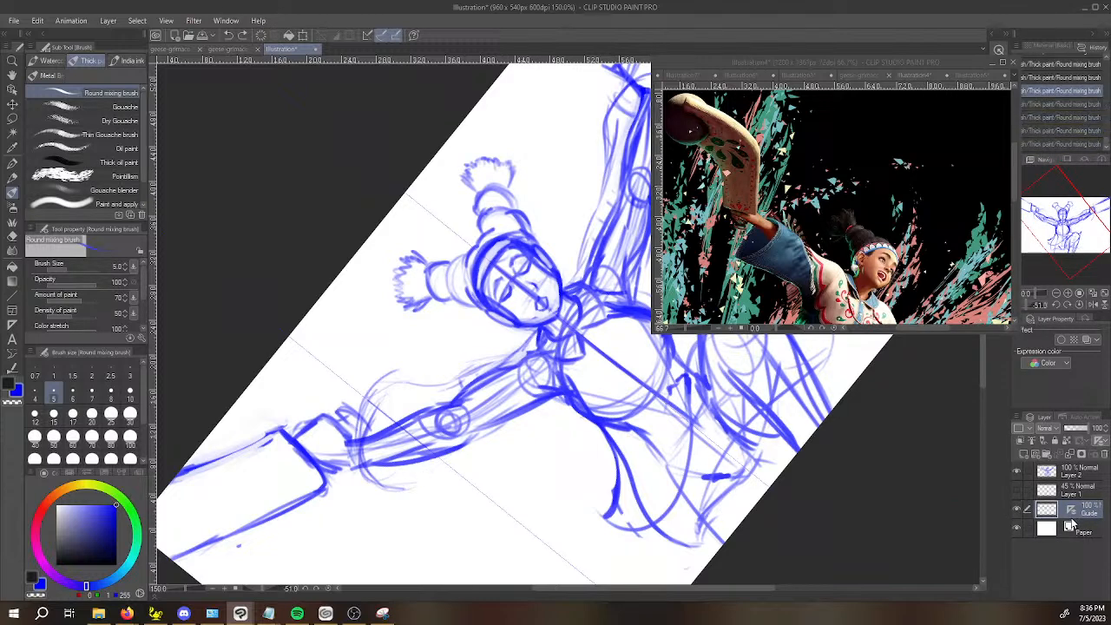
Hide the Guide layer's ruler and merge Layer 2 with the Guide layer placed directly beneath it.
right_click(1070, 516)
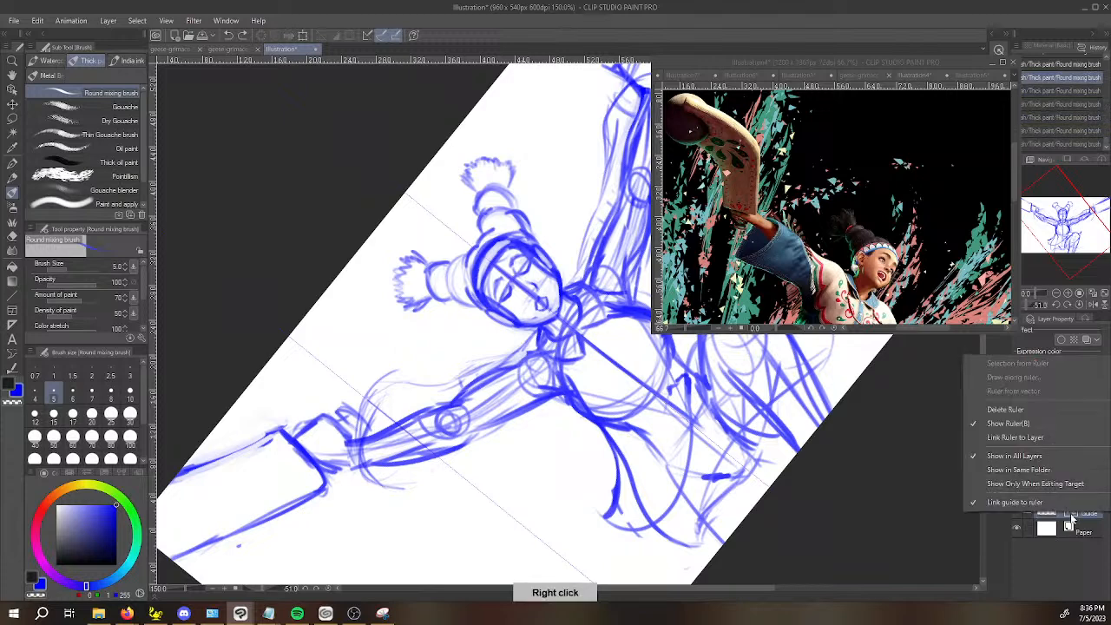
click(1031, 424)
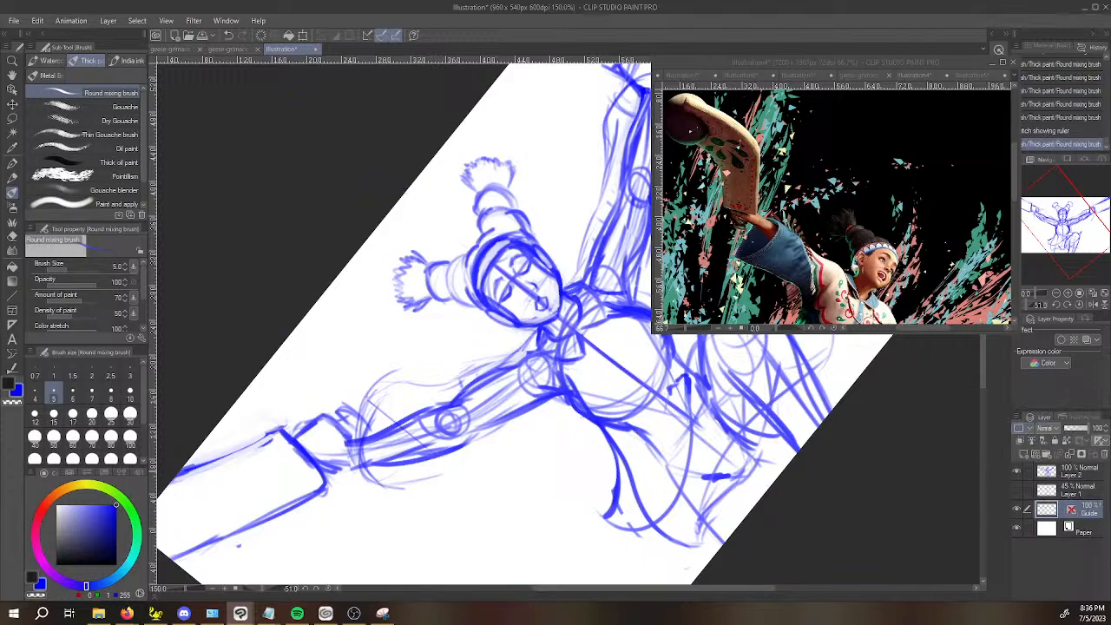
drag(1076, 520, 1081, 480)
right_click(1081, 478)
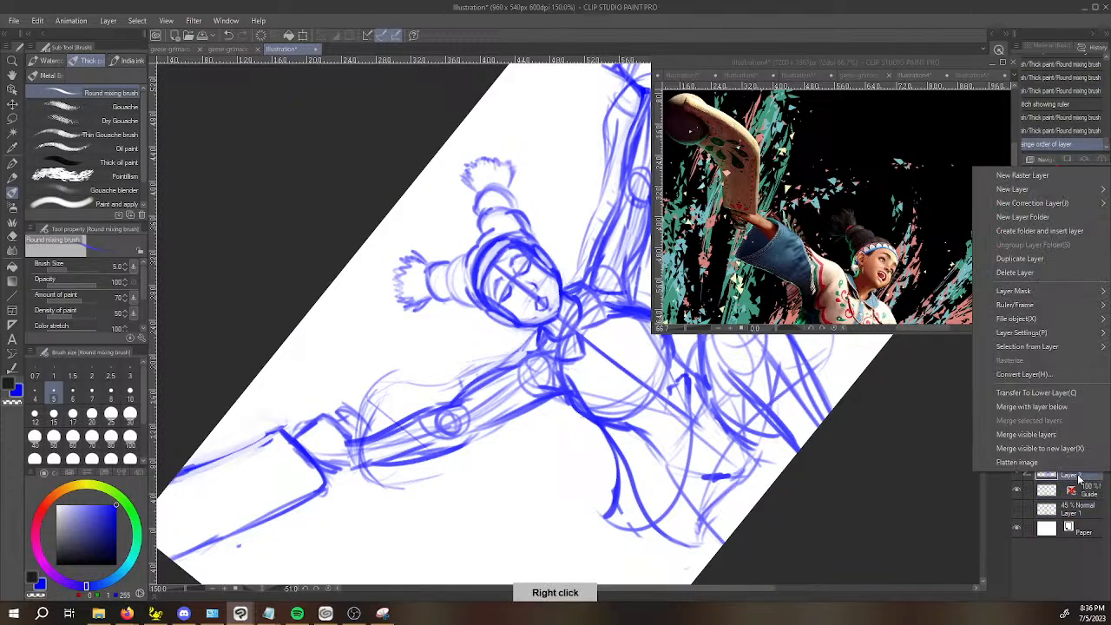
click(1054, 408)
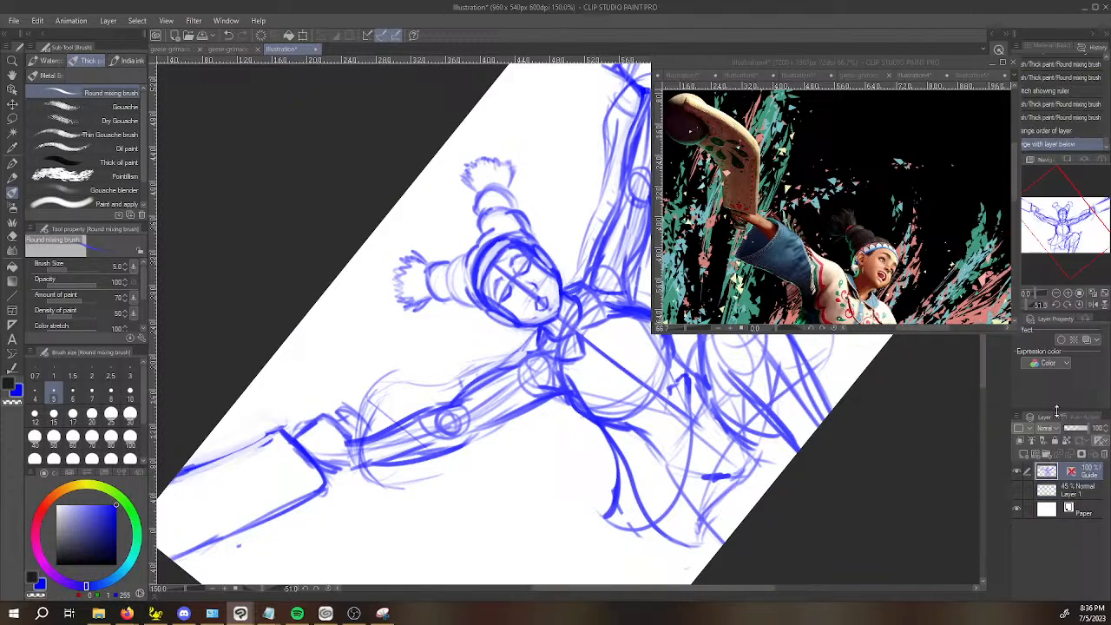
Sketch the hanging lower edge of the sleeve opposite the raised knee, from armpit to wrist, and reinforce its opening.
drag(391, 484, 439, 476)
mouse_move(565, 501)
mouse_down()
mouse_move(365, 368)
mouse_move(319, 410)
mouse_up()
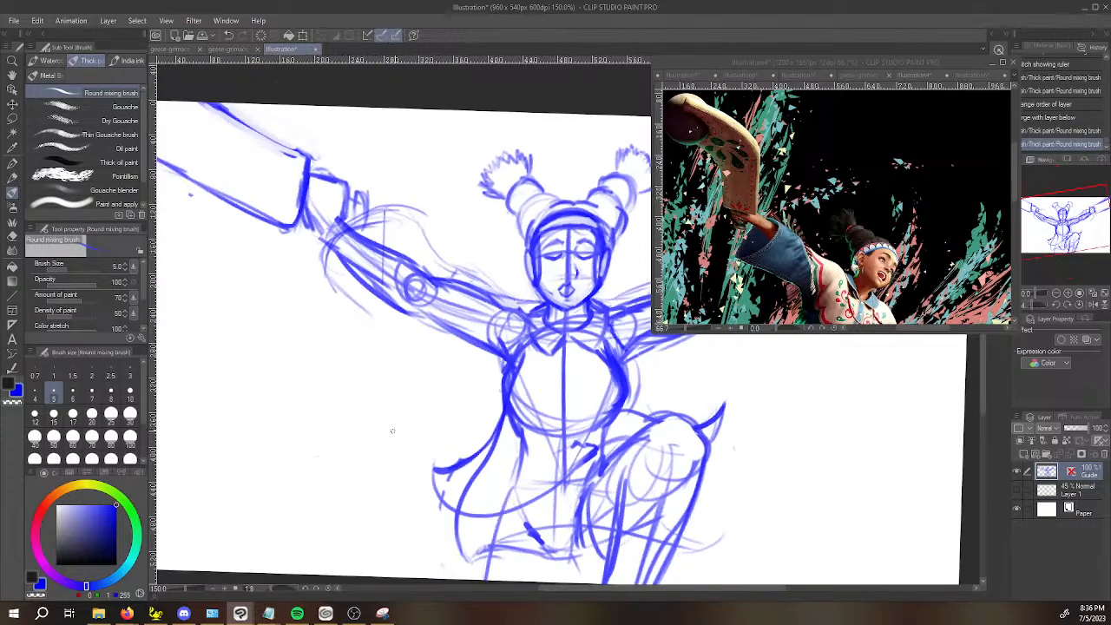
drag(377, 431, 331, 461)
drag(282, 274, 323, 341)
drag(284, 300, 376, 345)
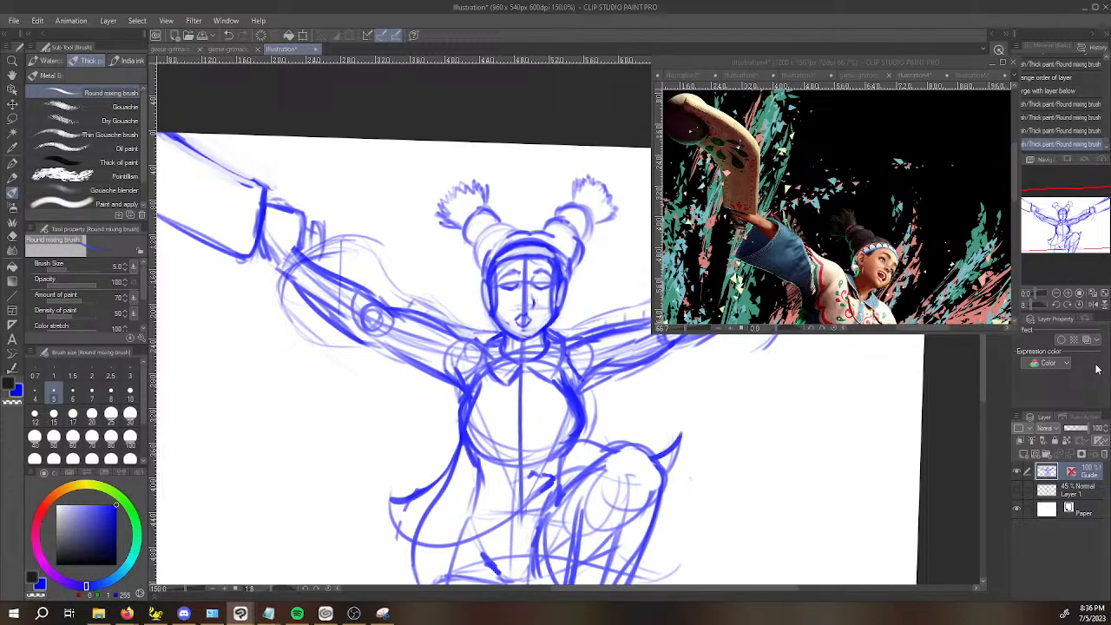
drag(856, 437, 844, 447)
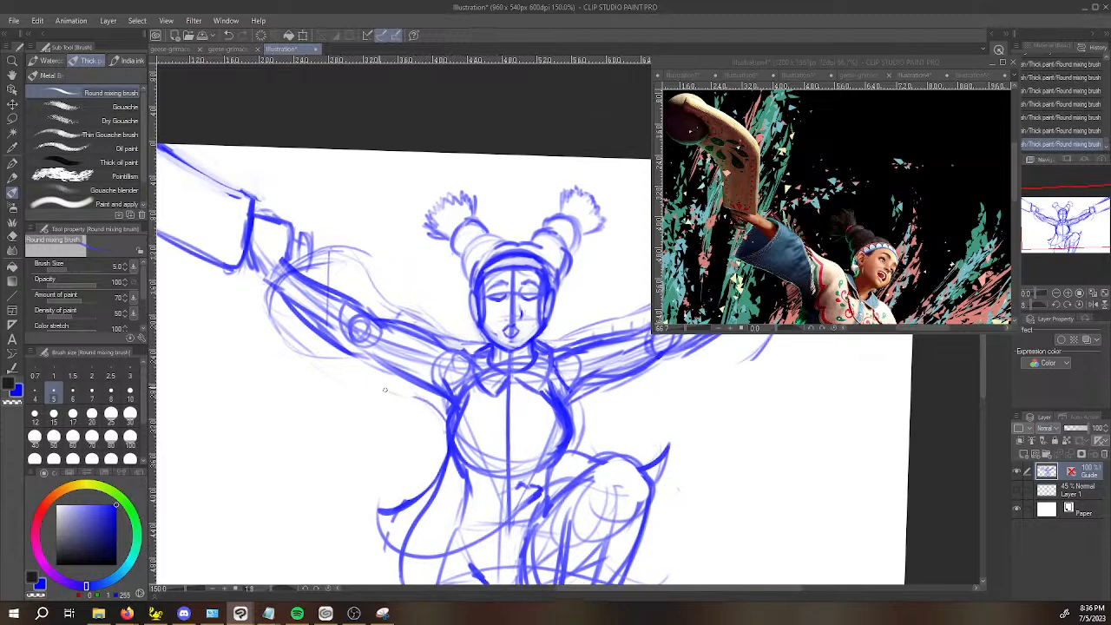
drag(289, 335, 359, 370)
drag(435, 410, 295, 352)
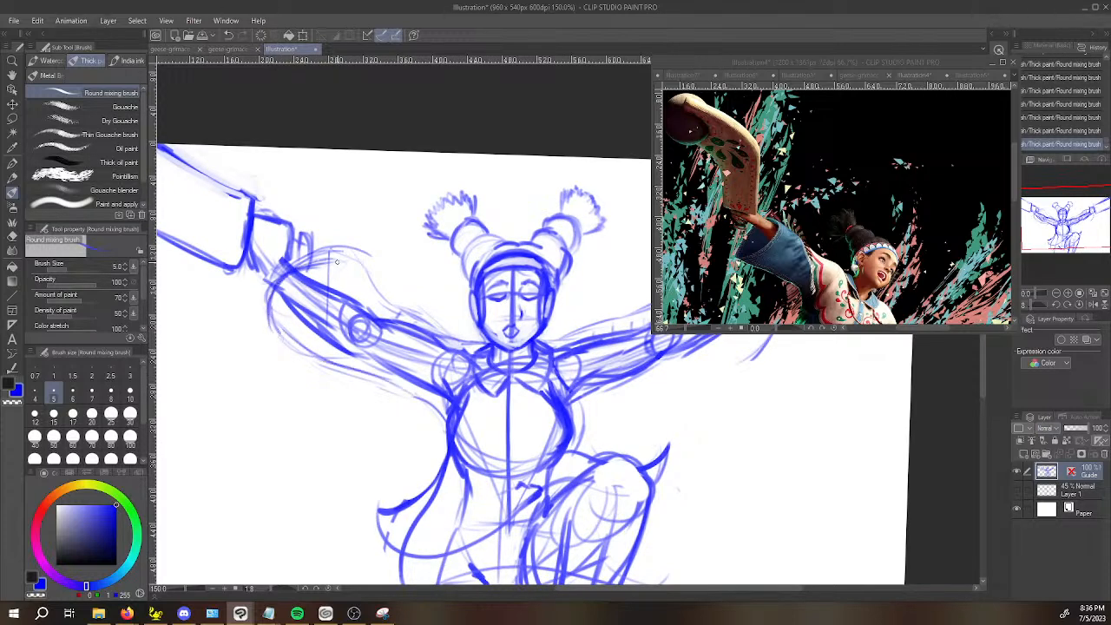
drag(278, 276, 356, 258)
Draw the lower edge and rounded opening of the sleeve on the raised-knee-side arm.
drag(367, 355, 584, 556)
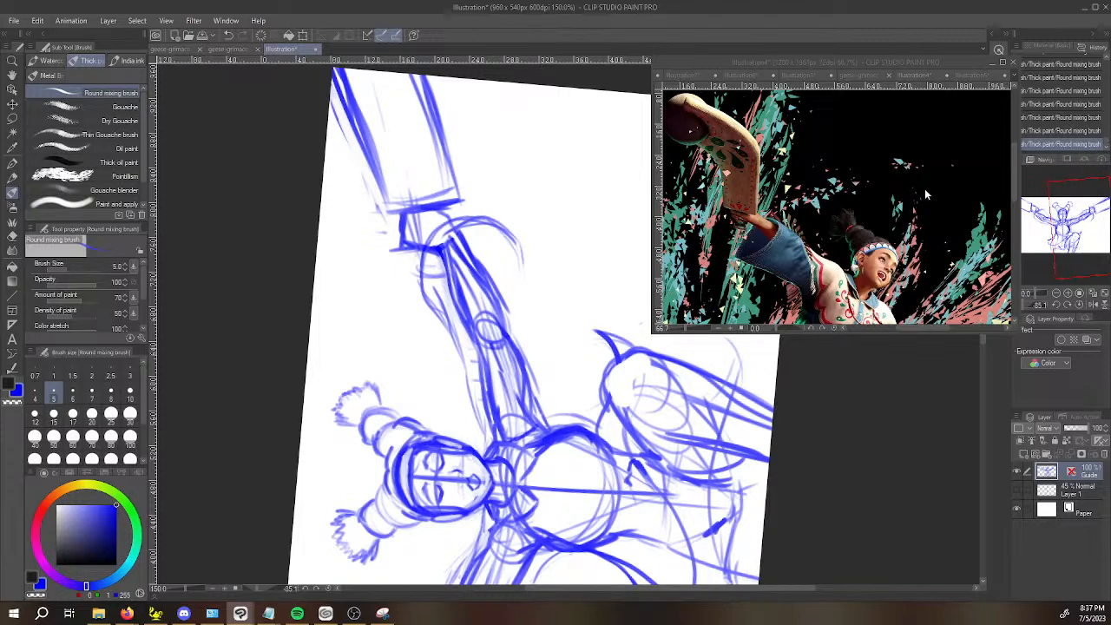
mouse_move(615, 347)
mouse_down()
mouse_move(505, 400)
mouse_move(584, 348)
mouse_up()
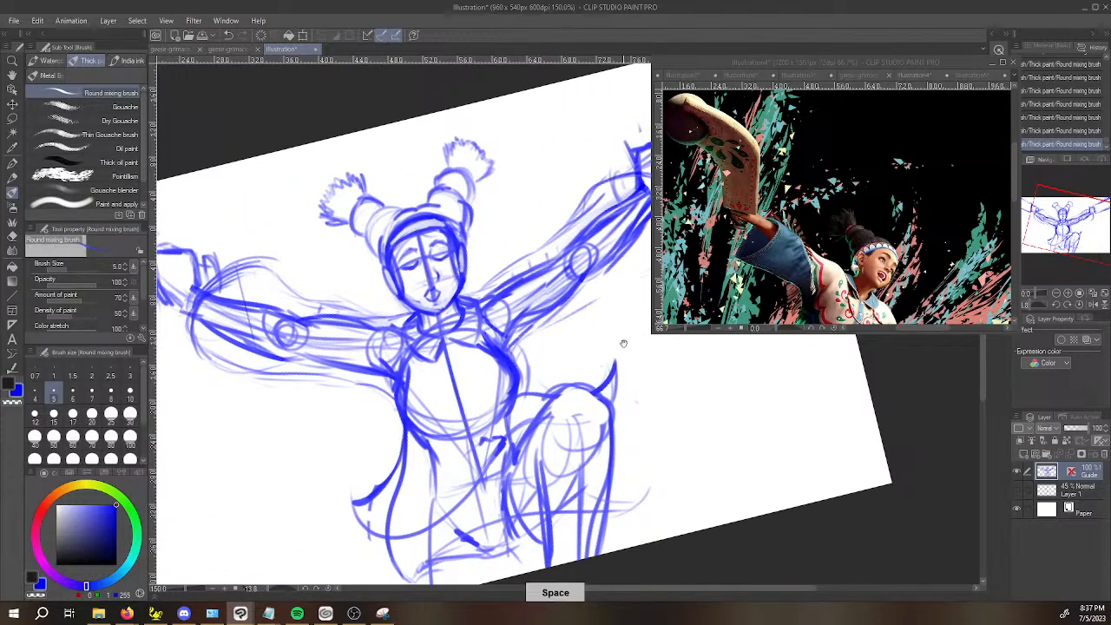
drag(586, 348, 521, 395)
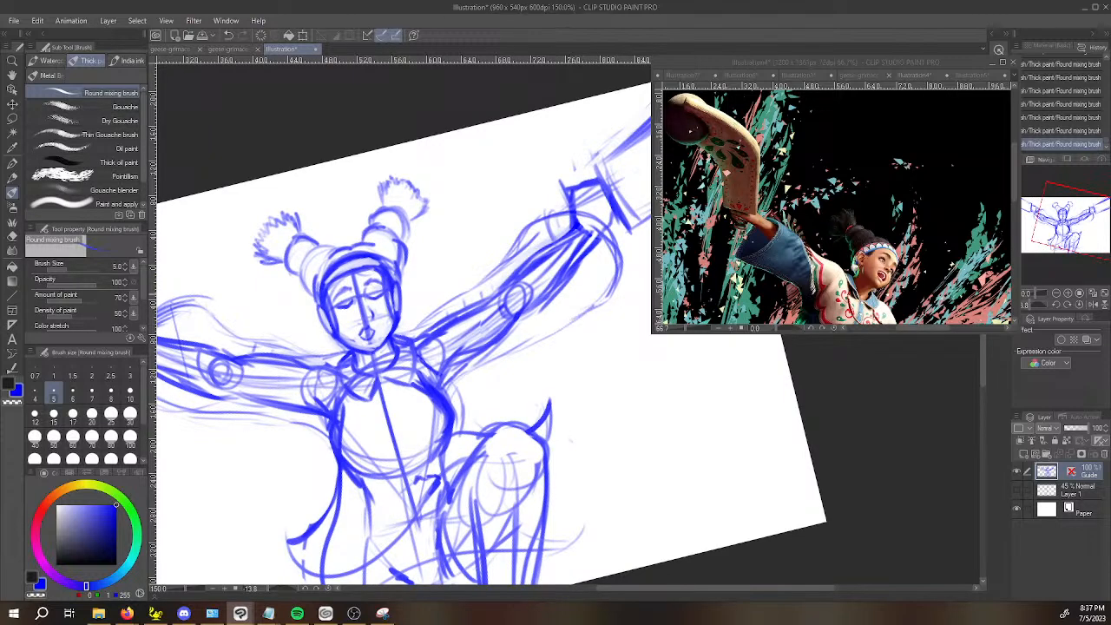
mouse_move(495, 271)
mouse_down()
mouse_move(583, 228)
mouse_move(529, 235)
mouse_move(621, 219)
mouse_up()
Add light fold lines near the shoulder of the sleeve opposite the raised knee.
key(space)
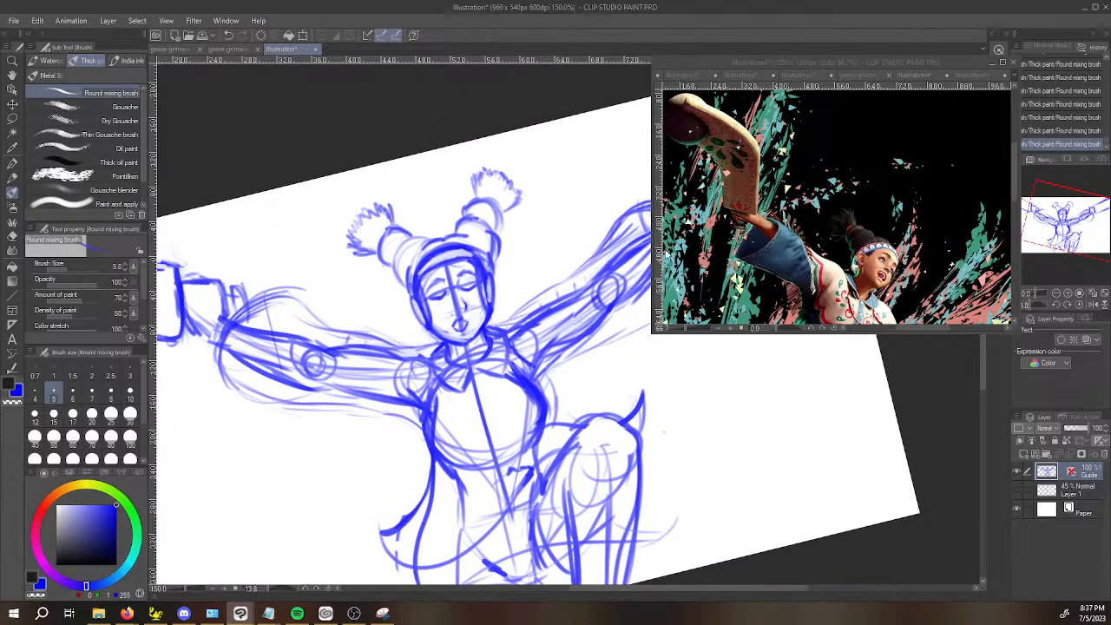
key(space)
mouse_move(868, 419)
mouse_down()
mouse_move(868, 428)
mouse_move(841, 350)
mouse_up()
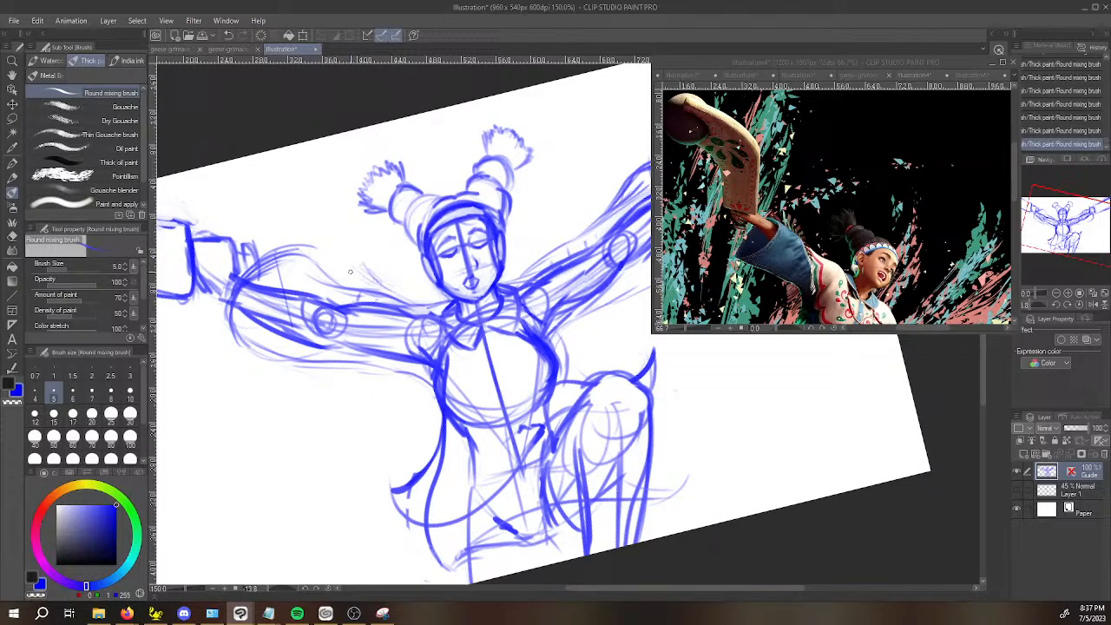
mouse_move(331, 273)
mouse_down()
mouse_move(329, 446)
mouse_move(255, 441)
mouse_move(512, 389)
mouse_up()
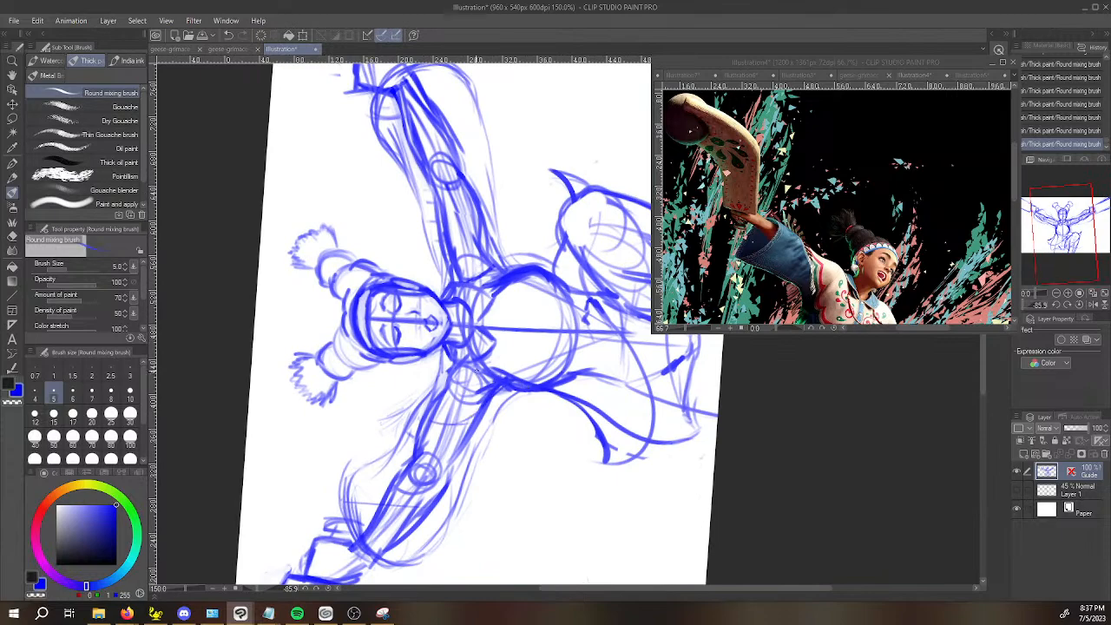
mouse_move(434, 487)
mouse_down()
mouse_move(498, 330)
mouse_move(433, 469)
mouse_up()
Sketch pointed fold lines above and below the elbow on the raised-knee-side sleeve.
mouse_move(441, 273)
mouse_down()
mouse_move(451, 302)
mouse_move(462, 288)
mouse_up()
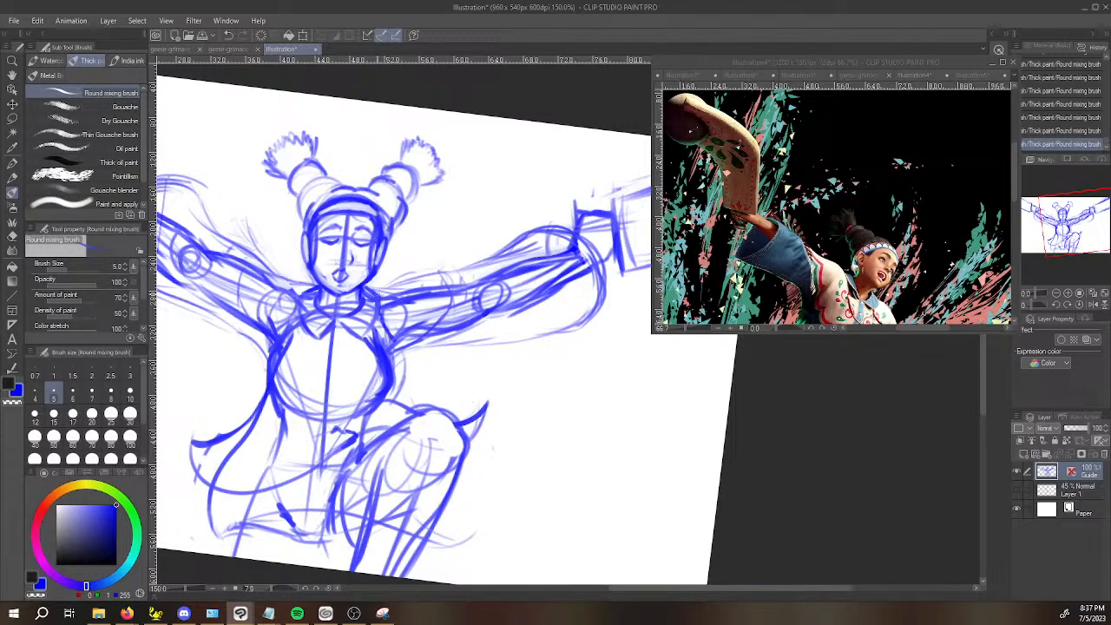
mouse_move(435, 274)
mouse_down()
mouse_move(400, 283)
mouse_move(469, 234)
mouse_move(445, 270)
mouse_move(484, 239)
mouse_move(466, 232)
mouse_move(425, 278)
mouse_move(414, 271)
mouse_move(432, 273)
mouse_move(457, 233)
mouse_move(448, 276)
mouse_move(470, 259)
mouse_move(449, 277)
mouse_move(484, 268)
mouse_up()
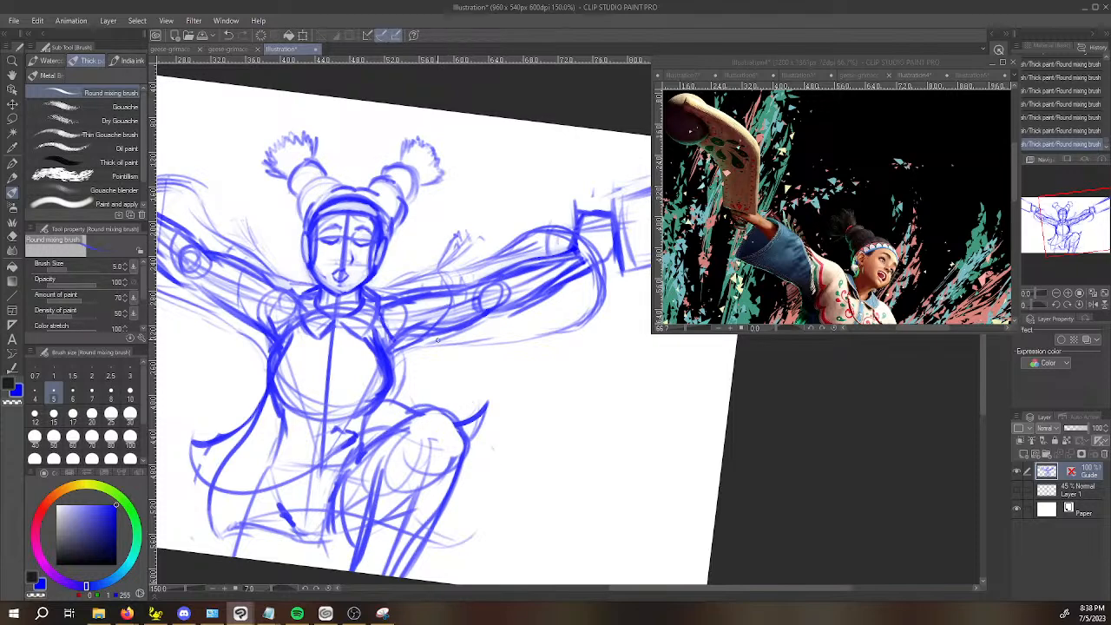
mouse_move(472, 344)
mouse_down()
mouse_move(484, 346)
mouse_move(452, 324)
mouse_move(490, 333)
mouse_up()
drag(467, 264, 491, 249)
mouse_move(465, 287)
mouse_down()
mouse_move(493, 272)
mouse_move(499, 296)
mouse_up()
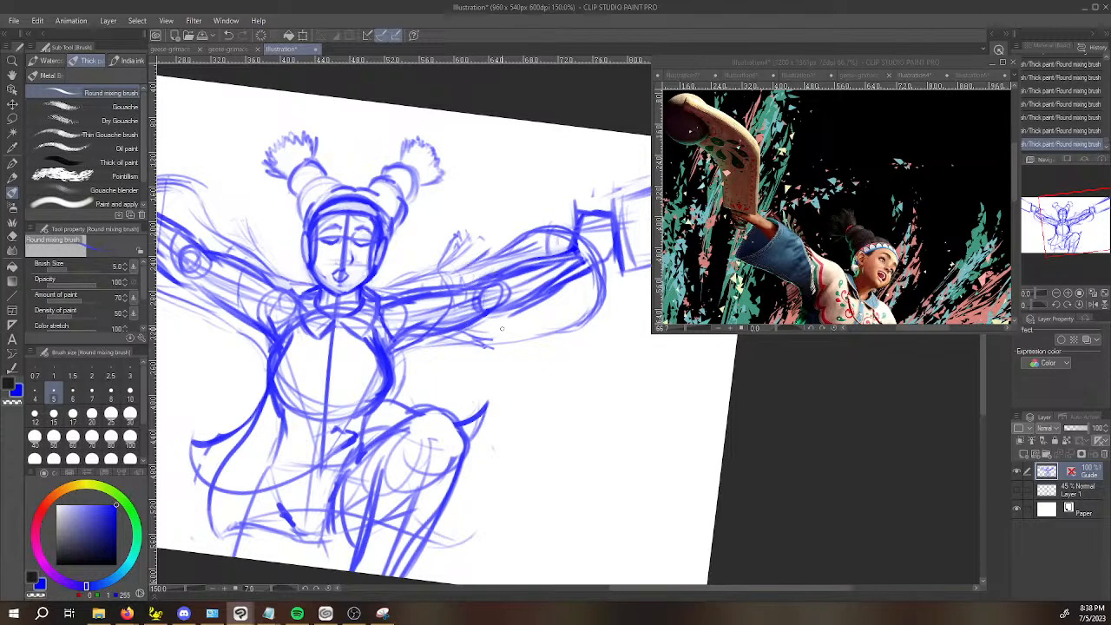
Sketch a light curved line along the hip beneath the waist, inside the flaring coat flap.
key(space)
drag(525, 375, 674, 312)
drag(570, 369, 573, 355)
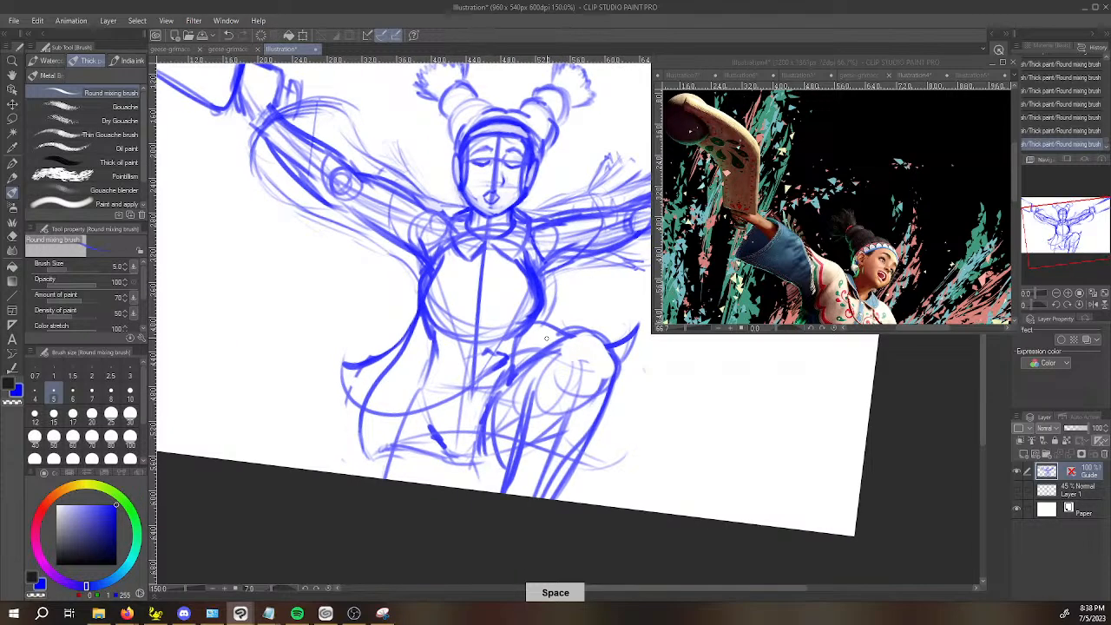
drag(392, 445, 428, 374)
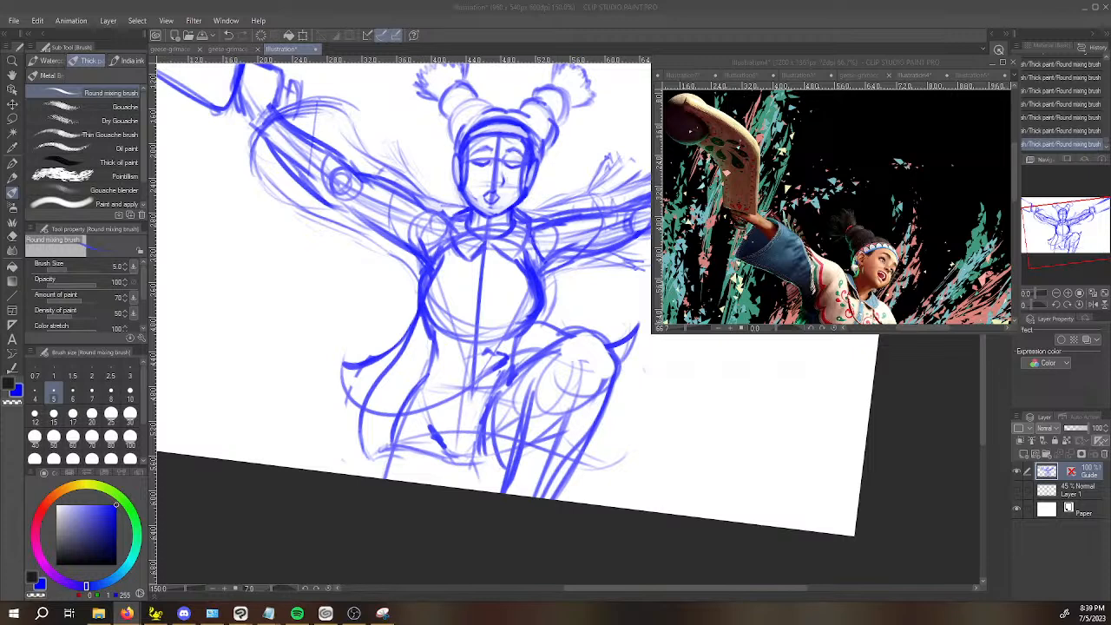
Switch to Firefox and examine the pose and clothing in the A.K.I. artwork.
drag(0, 173, 797, 37)
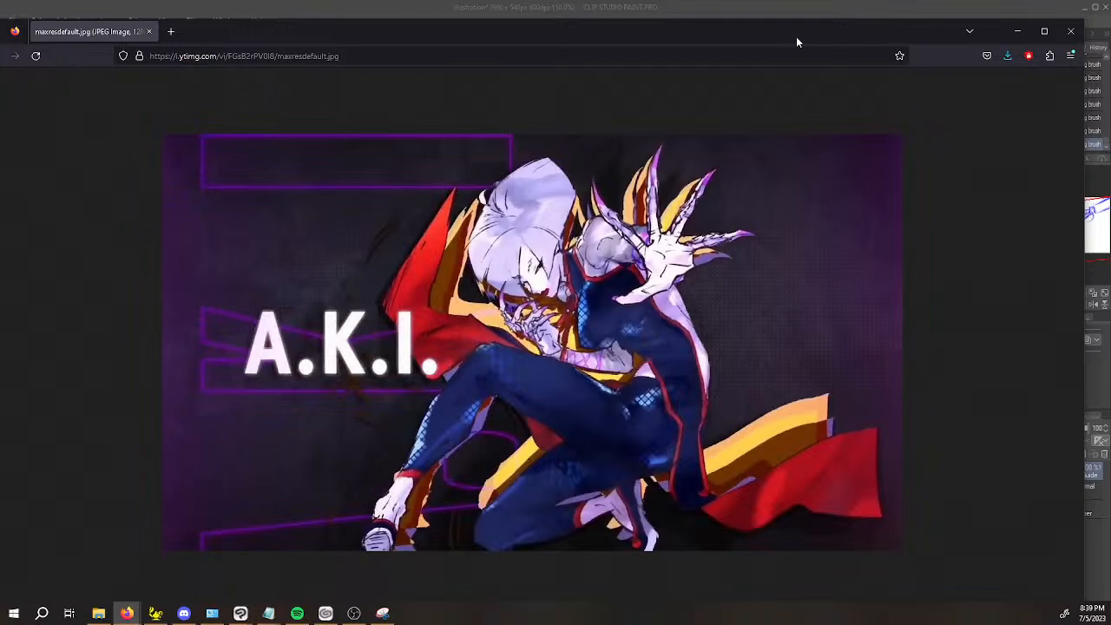
drag(796, 37, 796, 36)
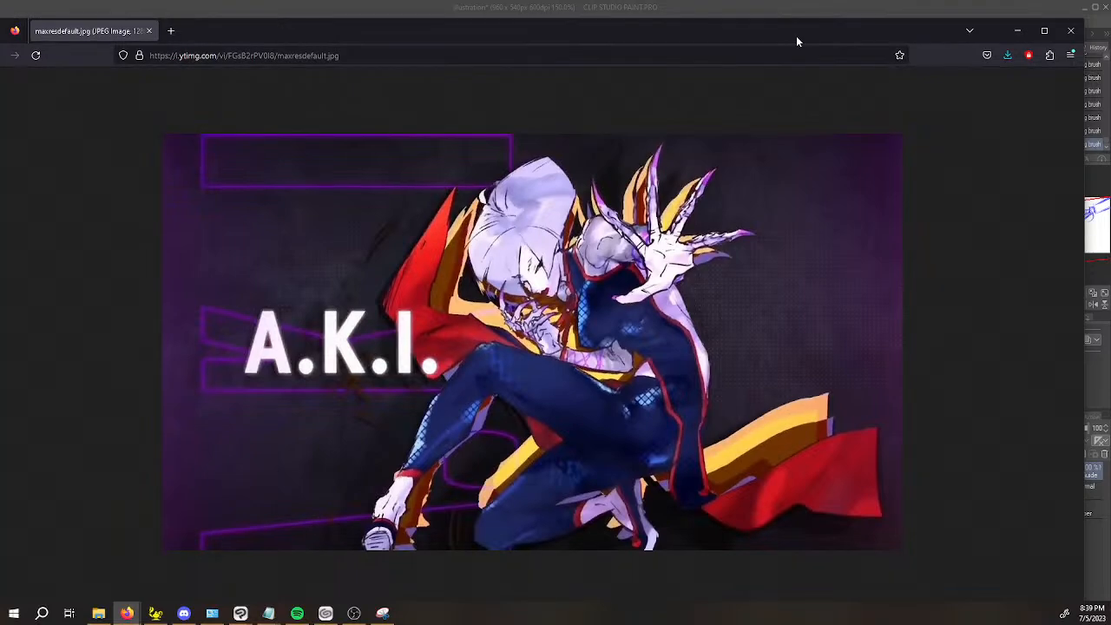
mouse_move(797, 36)
mouse_down()
mouse_move(568, 117)
mouse_move(0, 48)
mouse_up()
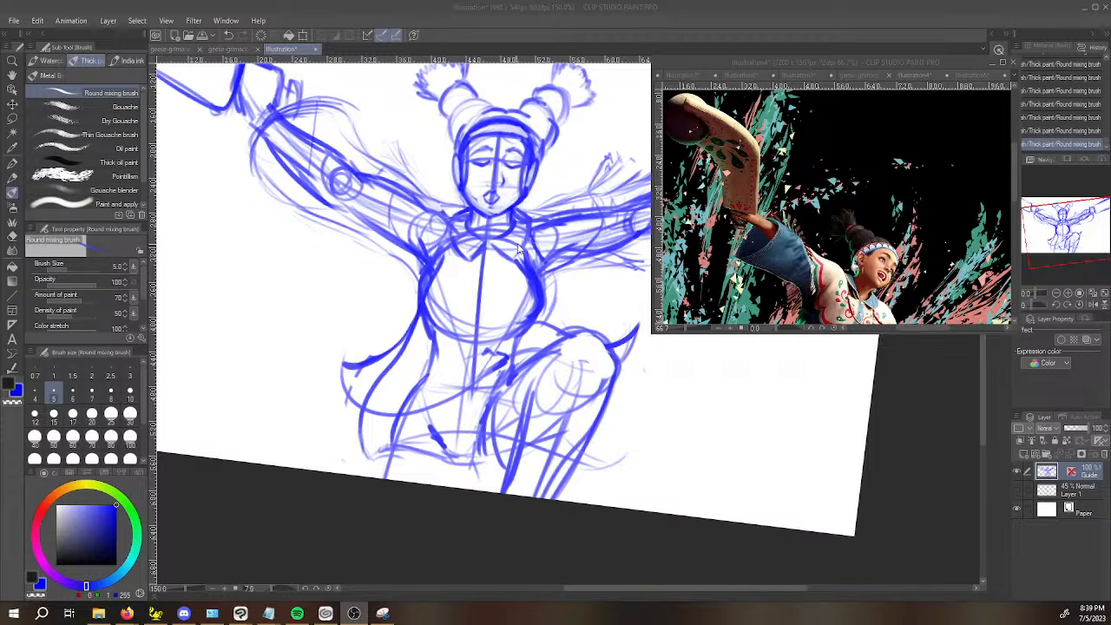
Return to the Lily sketch, set the brush size to 2.5 and draw a short lower-lip line beneath the mouth.
click(297, 48)
scroll(517, 208, up, 3)
scroll(518, 217, up, 2)
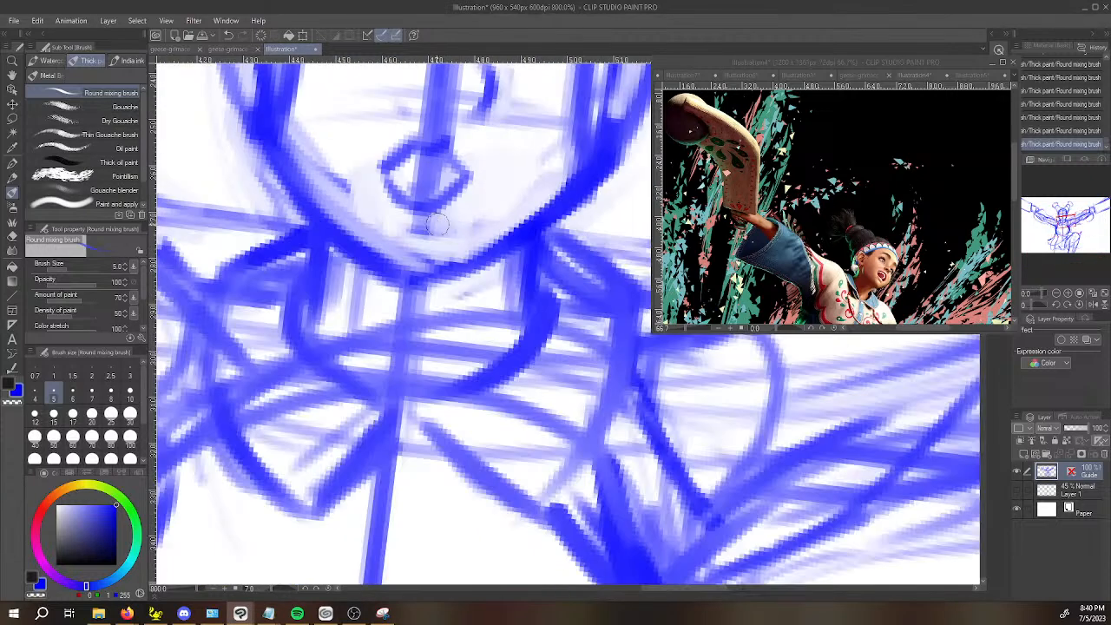
key(bracketleft)
key(bracketleft)
key(bracketleft)
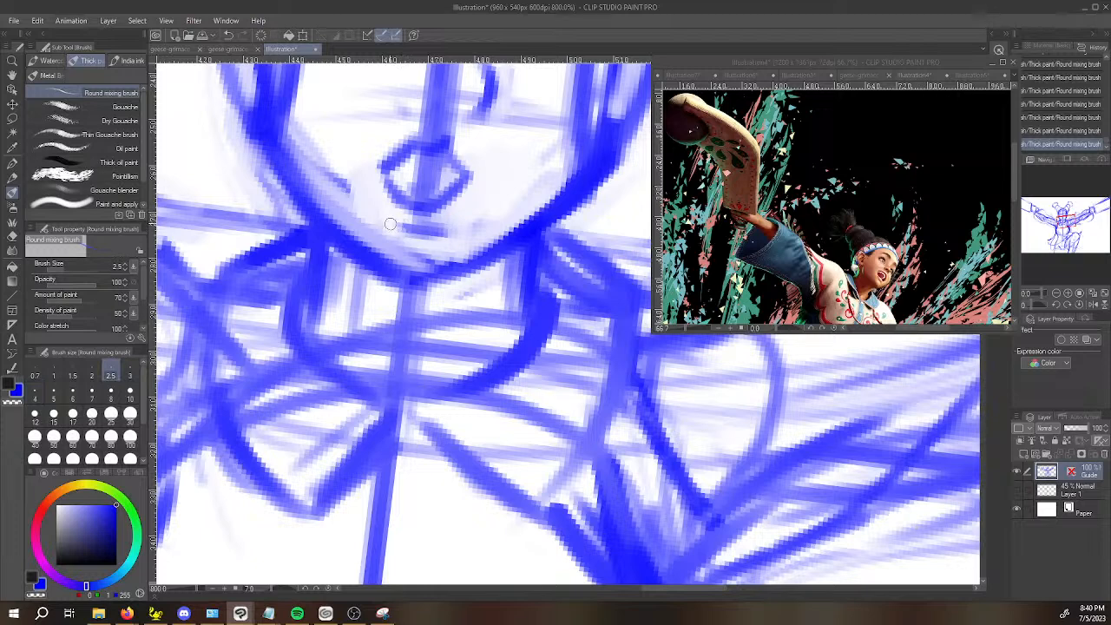
mouse_move(388, 210)
mouse_down()
mouse_move(419, 221)
mouse_move(409, 202)
mouse_move(393, 225)
mouse_move(450, 228)
mouse_up()
key(ctrl+z)
Draw a line between the lips and refine the outline of the small open mouth.
key(space)
mouse_move(405, 187)
mouse_down()
mouse_move(440, 172)
mouse_move(409, 176)
mouse_move(450, 177)
mouse_move(432, 204)
mouse_move(411, 211)
mouse_move(455, 184)
mouse_move(427, 182)
mouse_move(455, 174)
mouse_move(433, 269)
mouse_up()
scroll(425, 179, down, 6)
key(space)
scroll(407, 283, up, 6)
scroll(407, 283, up, 3)
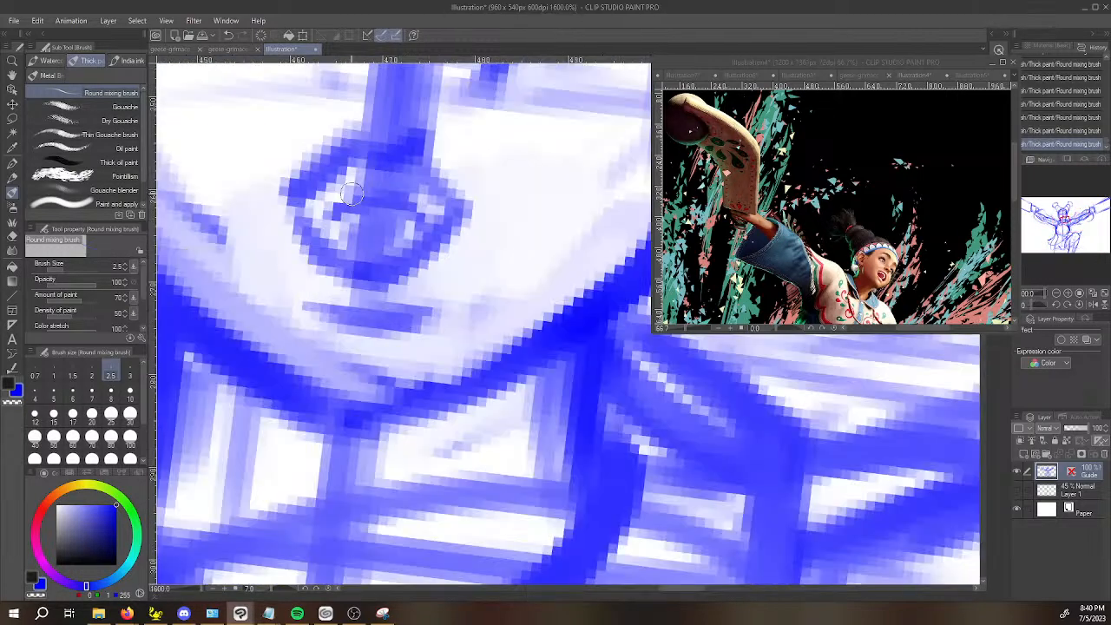
mouse_move(322, 184)
mouse_down()
mouse_move(462, 187)
mouse_move(431, 167)
mouse_move(462, 193)
mouse_move(438, 203)
mouse_move(410, 141)
mouse_move(323, 179)
mouse_move(298, 216)
mouse_move(319, 249)
mouse_up()
scroll(299, 187, down, 4)
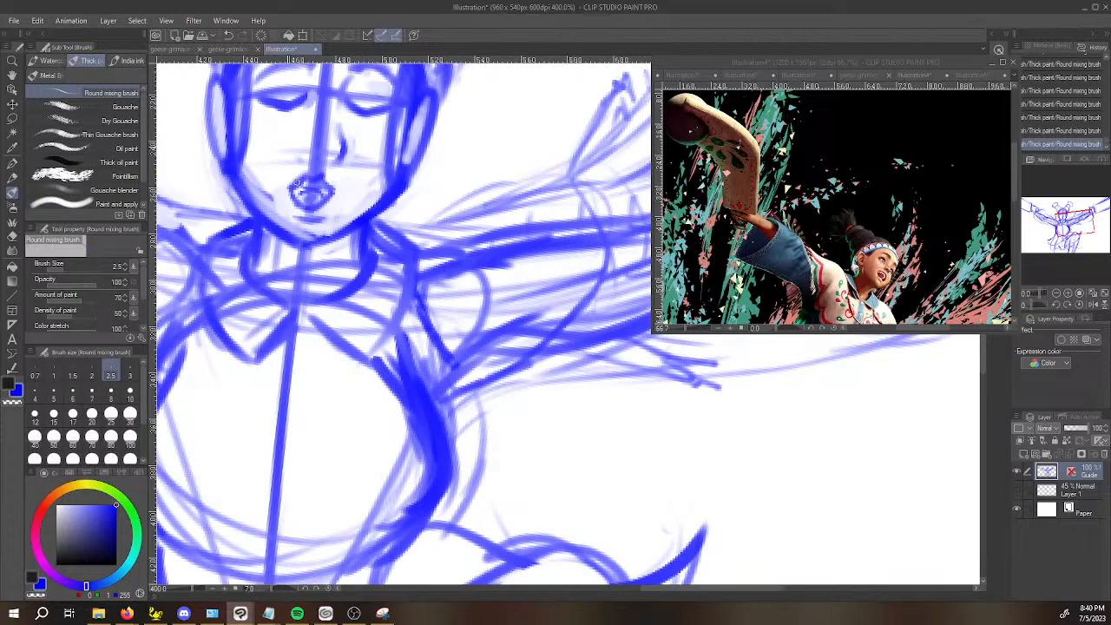
scroll(291, 152, up, 2)
mouse_move(287, 151)
mouse_down()
mouse_move(299, 217)
mouse_move(321, 234)
mouse_up()
scroll(309, 232, down, 5)
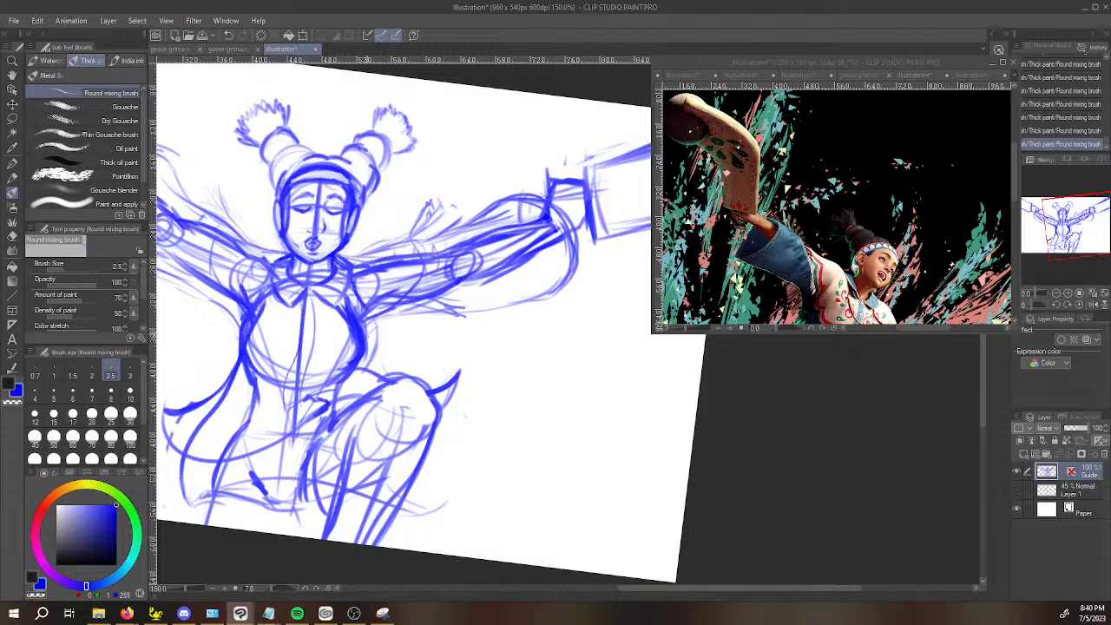
Set the brush size to 8 and extend the flaring coat flap's outer corner and curved hem opposite the raised knee.
drag(295, 404, 426, 377)
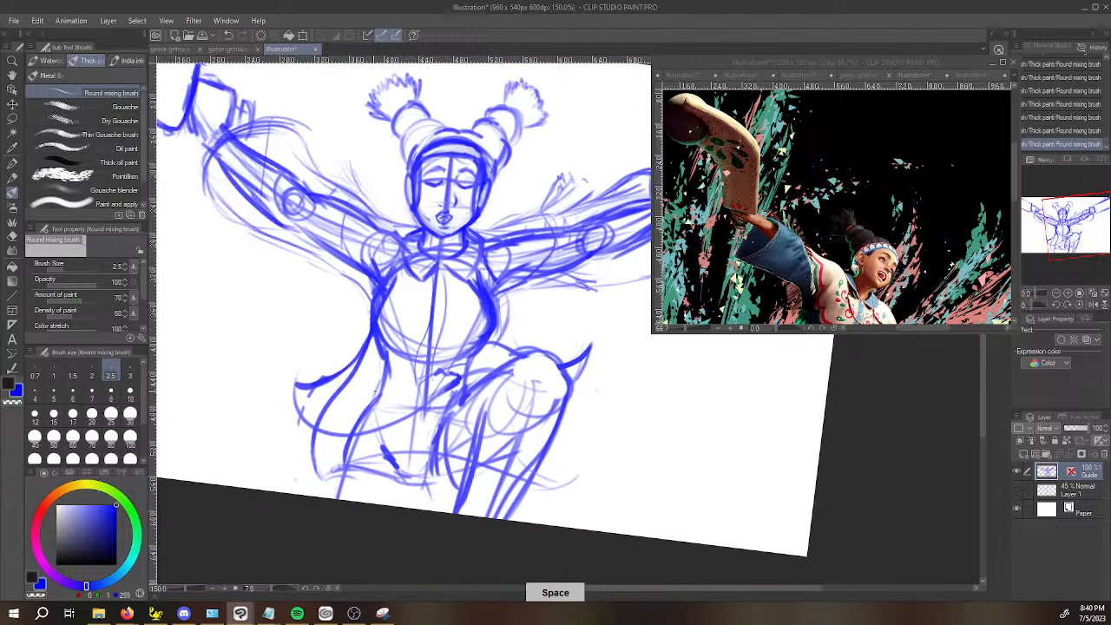
key(])
key(])
key(])
key(])
key(])
key(])
mouse_move(281, 379)
mouse_down()
mouse_move(345, 374)
mouse_move(337, 432)
mouse_move(386, 436)
mouse_up()
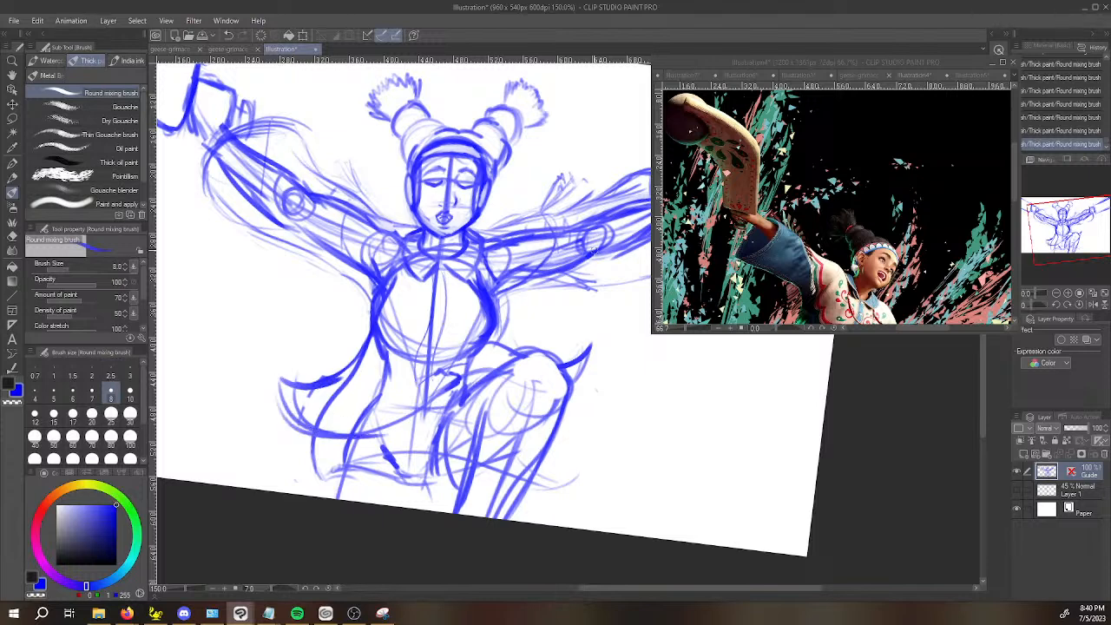
drag(630, 302, 633, 301)
Bring the fringed jacket hem into view in the reference artwork and sketch fringe strands along the coat flap opposite the raised knee.
click(899, 76)
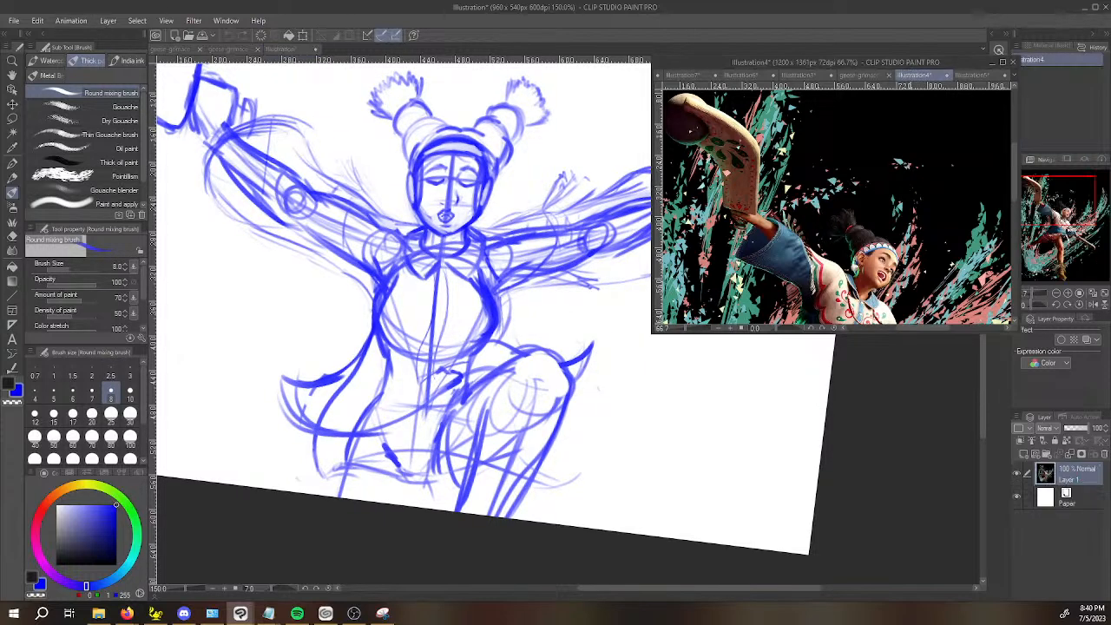
key(space)
drag(853, 230, 861, 85)
click(305, 384)
mouse_move(283, 383)
mouse_down()
mouse_move(248, 375)
mouse_move(294, 384)
mouse_move(250, 361)
mouse_move(267, 380)
mouse_up()
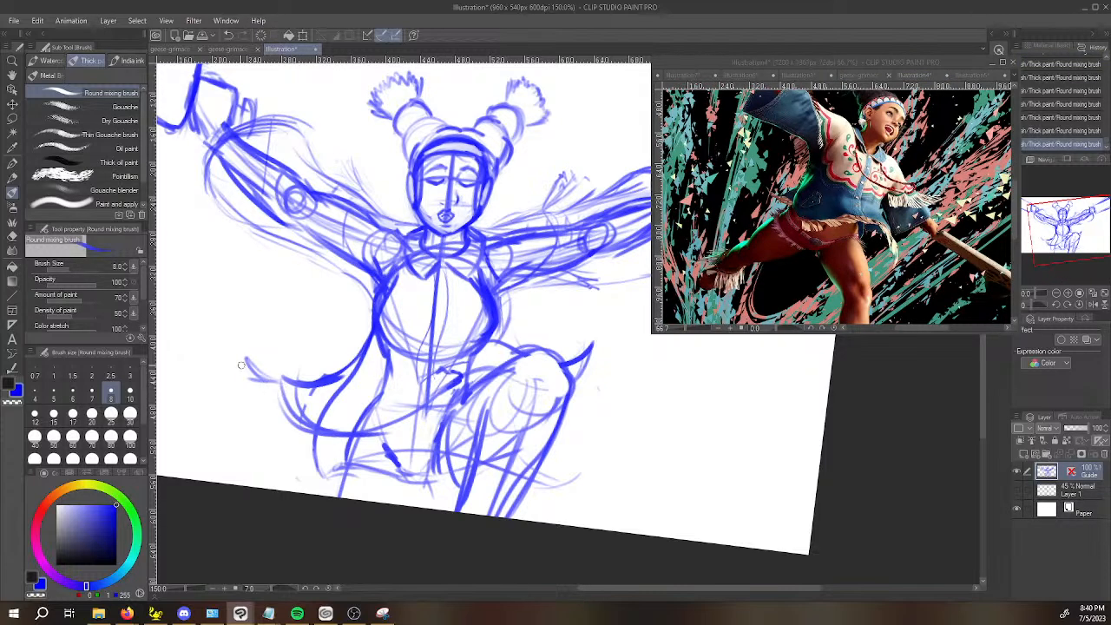
mouse_move(251, 402)
mouse_down()
mouse_move(284, 399)
mouse_move(325, 460)
mouse_move(343, 458)
mouse_up()
Sketch a slanting belt across the hips, short strokes beneath it and a dark lower corner on the front cloth.
mouse_move(354, 438)
mouse_down()
mouse_move(445, 400)
mouse_move(389, 419)
mouse_move(463, 387)
mouse_up()
drag(407, 422, 432, 412)
drag(395, 426, 442, 417)
drag(435, 420, 420, 462)
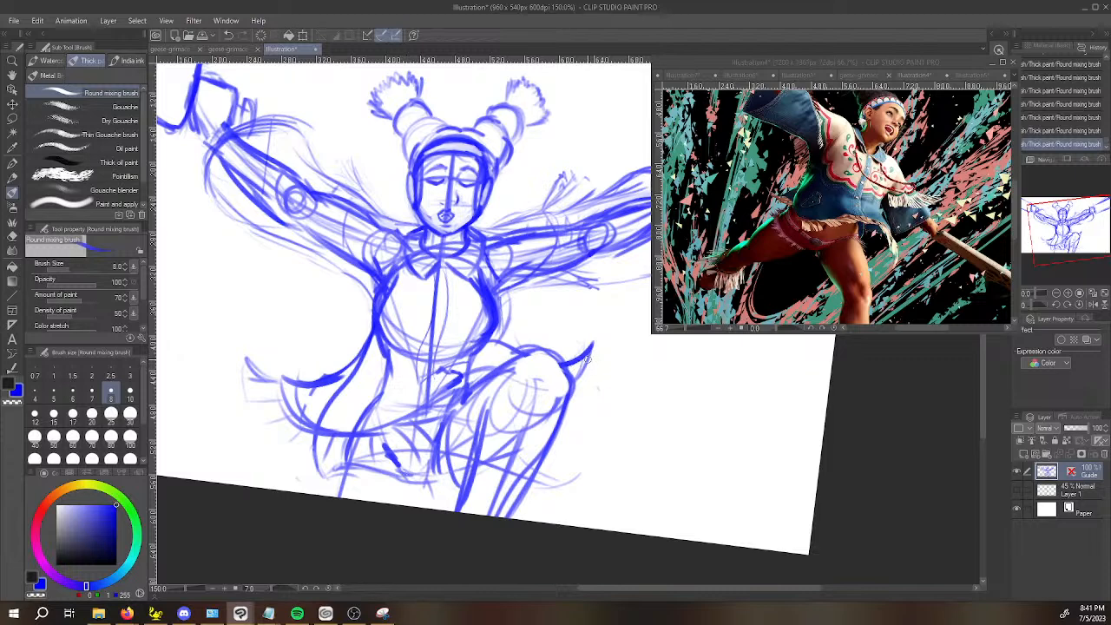
drag(564, 488, 580, 507)
mouse_move(414, 489)
mouse_down()
mouse_move(406, 504)
mouse_move(406, 479)
mouse_move(439, 476)
mouse_up()
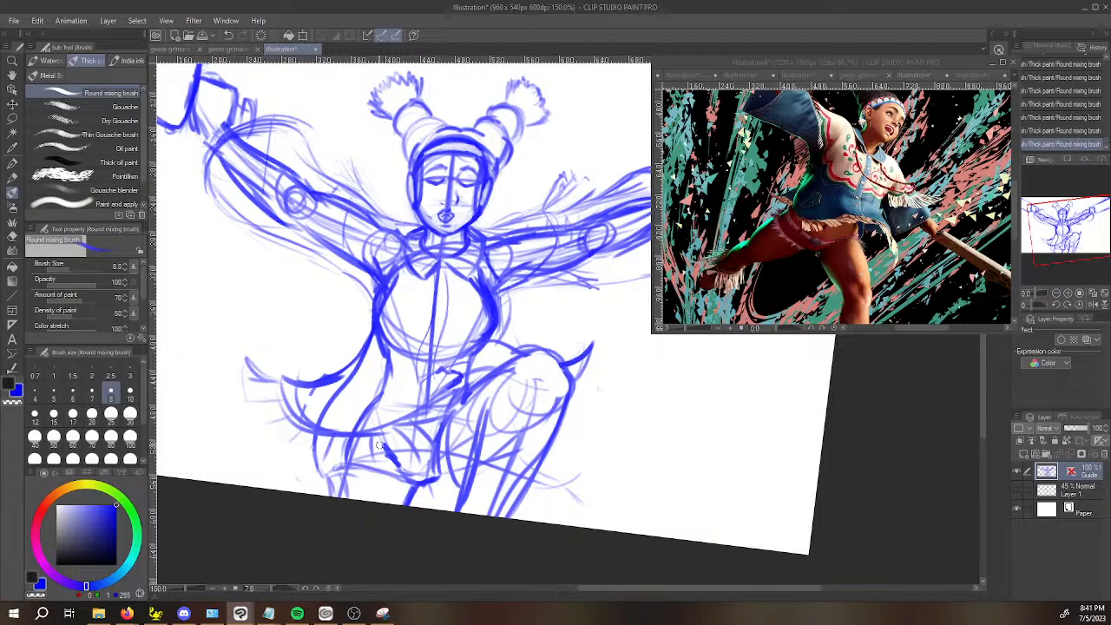
mouse_move(341, 466)
mouse_down()
mouse_move(354, 430)
mouse_move(345, 472)
mouse_move(332, 478)
mouse_move(401, 495)
mouse_move(423, 488)
mouse_up()
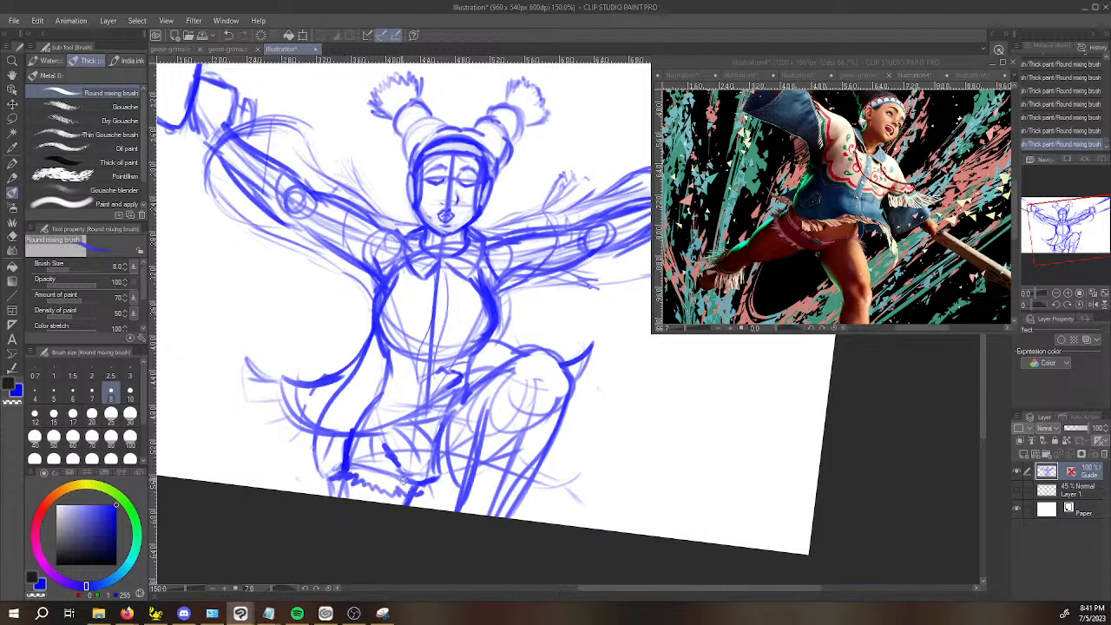
key(ctrl+z)
key(ctrl+z)
key(ctrl+z)
key(ctrl+z)
Draw the front cloth's side edge and jagged fringed hem, and add an oval buckle at the middle of the belt.
mouse_move(351, 434)
mouse_down()
mouse_move(348, 470)
mouse_move(402, 487)
mouse_move(425, 480)
mouse_up()
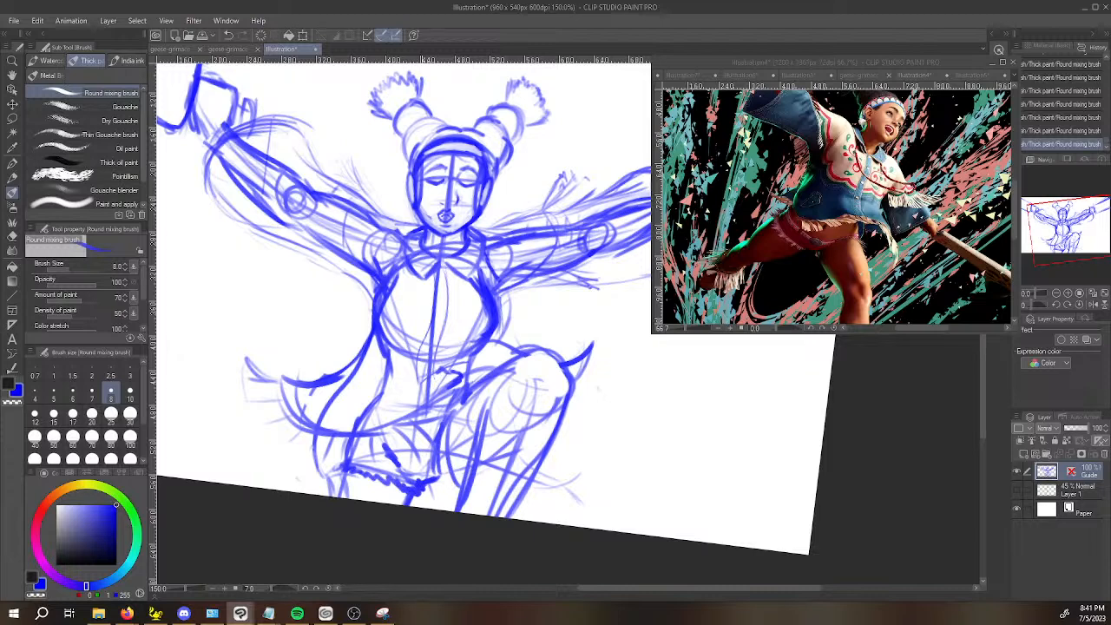
mouse_move(421, 413)
mouse_down()
mouse_move(408, 429)
mouse_move(439, 423)
mouse_move(415, 408)
mouse_move(441, 422)
mouse_up()
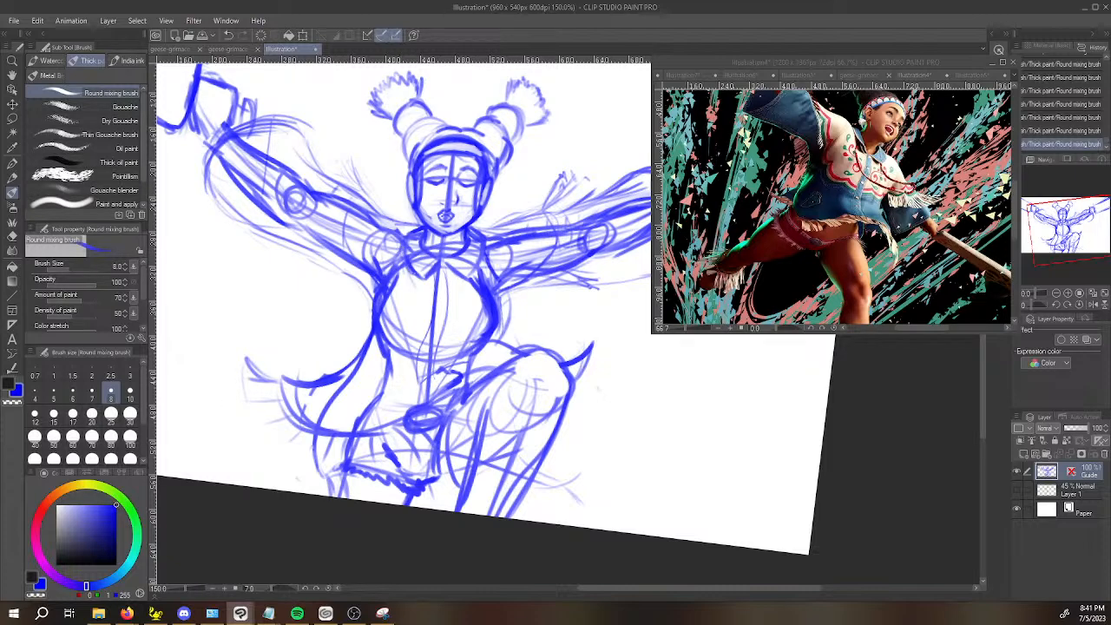
Sketch curved vest edges running from the collar down both sides of the chest.
drag(407, 255, 409, 328)
key(ctrl+z)
mouse_move(414, 269)
mouse_down()
mouse_move(431, 368)
mouse_move(448, 361)
mouse_move(467, 267)
mouse_move(390, 316)
mouse_up()
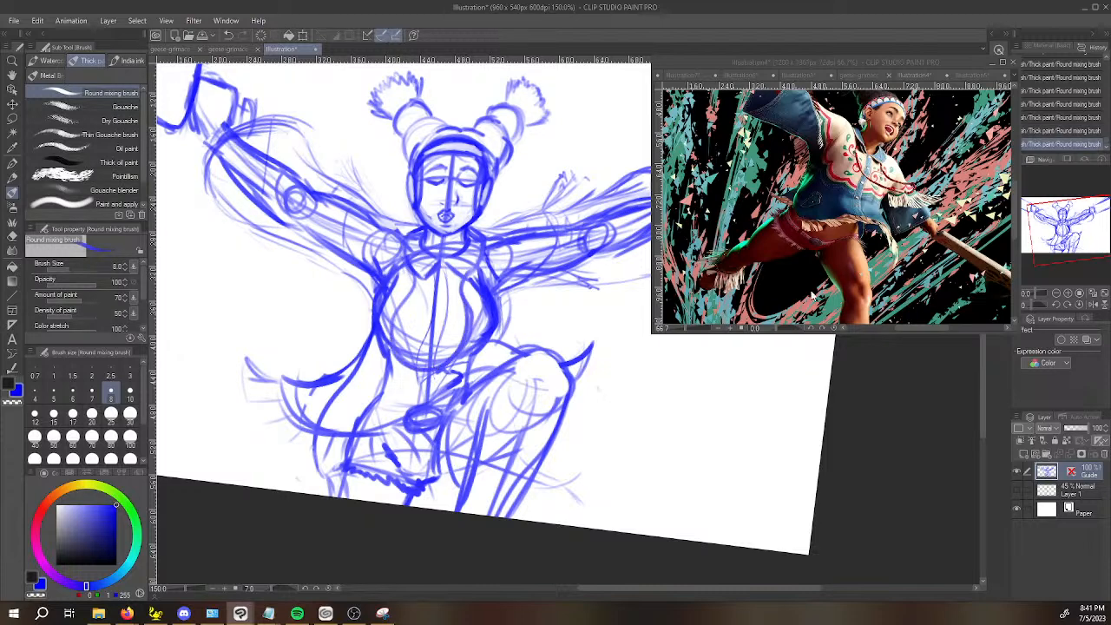
Replace the last stroke with fringe strands fanning out from the pointed coat tip beside the raised knee.
drag(764, 386, 735, 451)
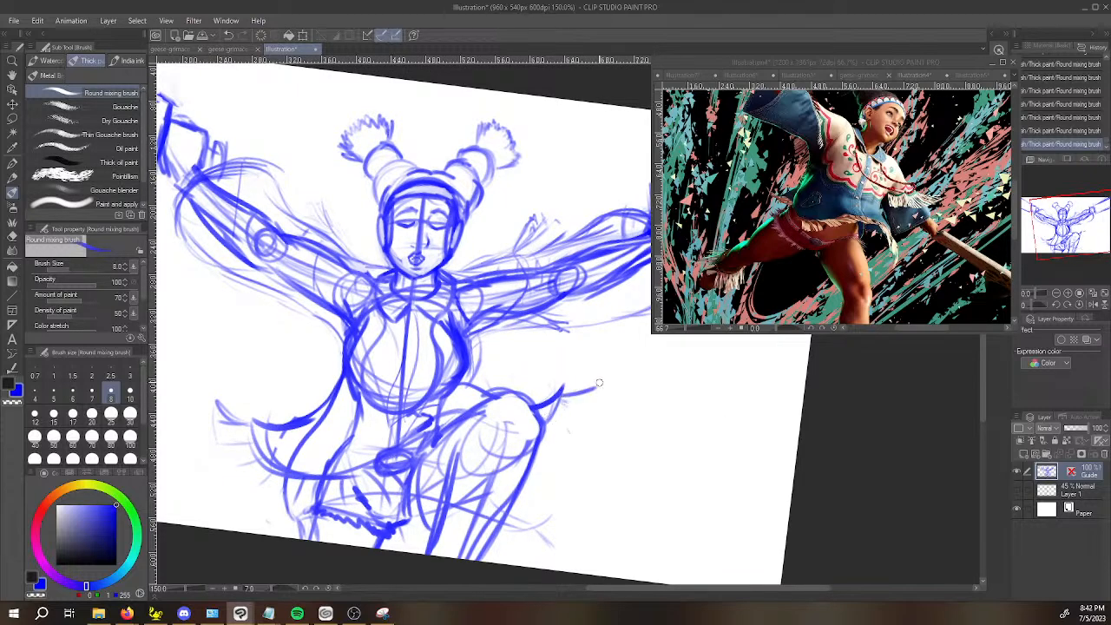
key(ctrl+z)
drag(561, 393, 599, 356)
drag(606, 373, 599, 389)
mouse_move(558, 408)
mouse_down()
mouse_move(586, 408)
mouse_move(564, 416)
mouse_move(584, 426)
mouse_move(543, 424)
mouse_move(576, 449)
mouse_move(549, 423)
mouse_move(588, 441)
mouse_move(536, 440)
mouse_move(569, 440)
mouse_up()
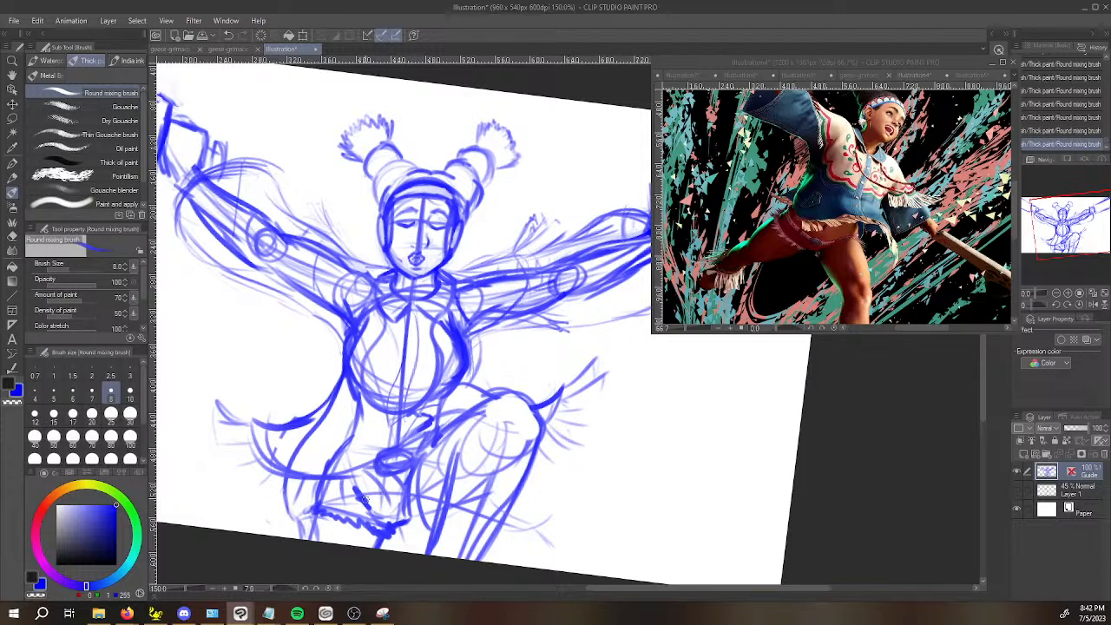
Sketch fringe strands above and below the sleeve opposite the raised knee, and erase a bit of that side's flap hem.
key(space)
drag(576, 256, 567, 313)
mouse_move(307, 258)
mouse_down()
mouse_move(325, 286)
mouse_move(313, 287)
mouse_move(334, 291)
mouse_up()
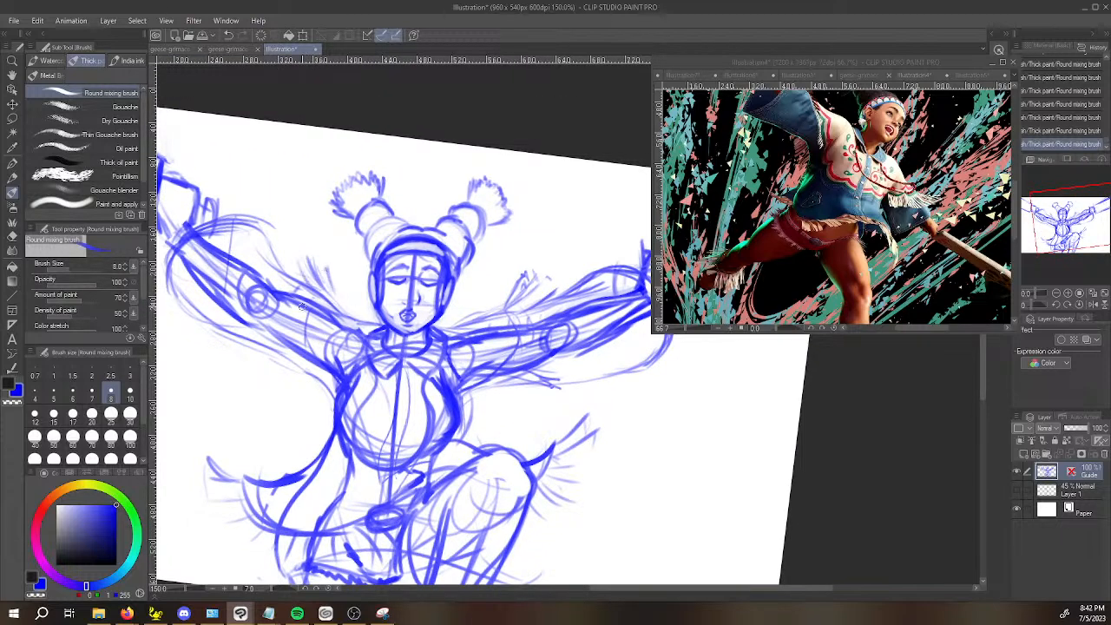
mouse_move(252, 356)
mouse_down()
mouse_move(294, 370)
mouse_move(298, 358)
mouse_up()
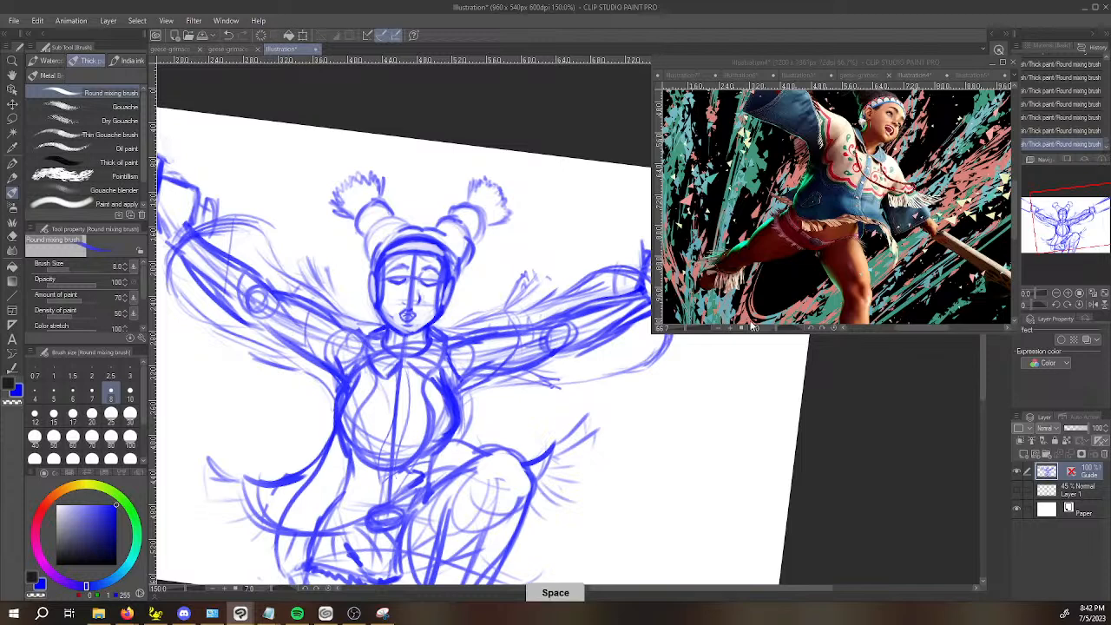
drag(569, 247, 598, 129)
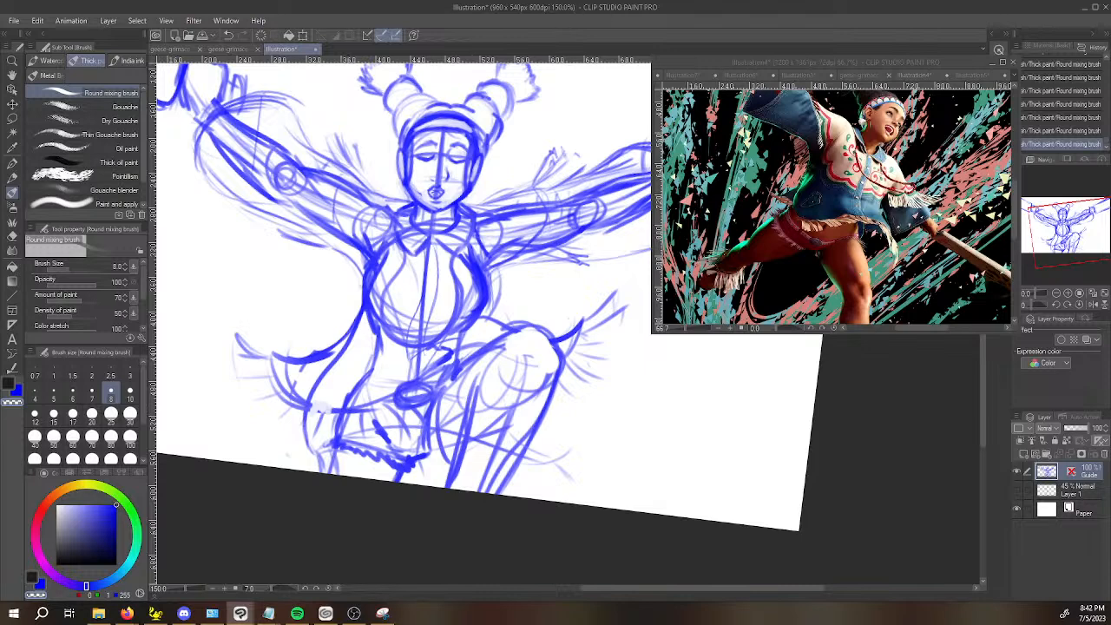
Switch to Firefox and play the "[SFM] Berdst friend" video on YouTube with sound, pausing it partway.
key(alt+Tab)
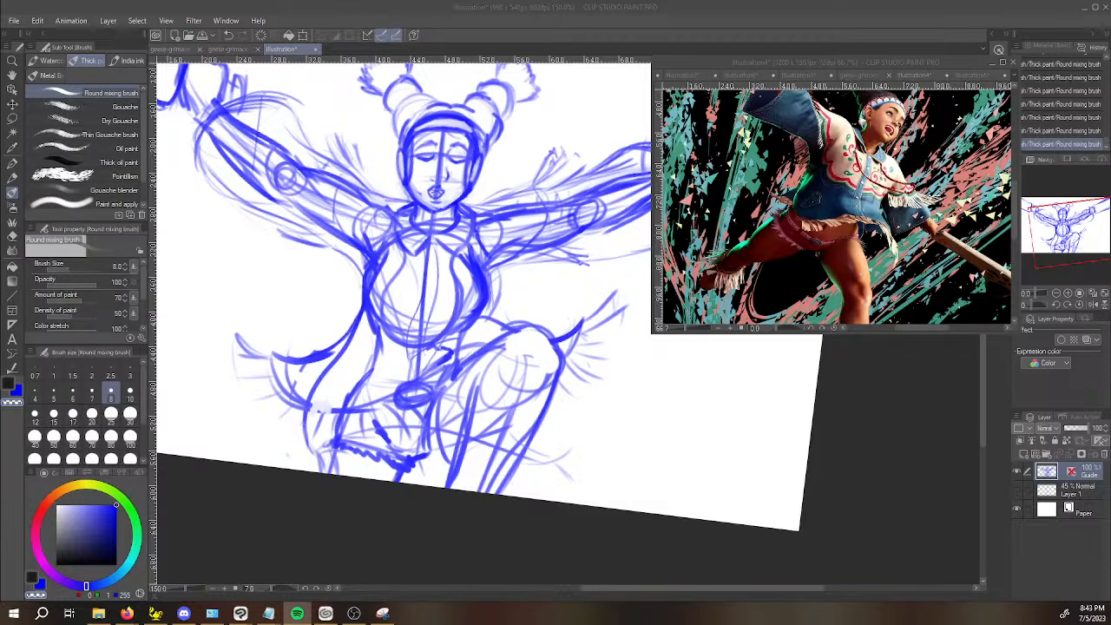
key(alt+Tab)
key(alt+Tab)
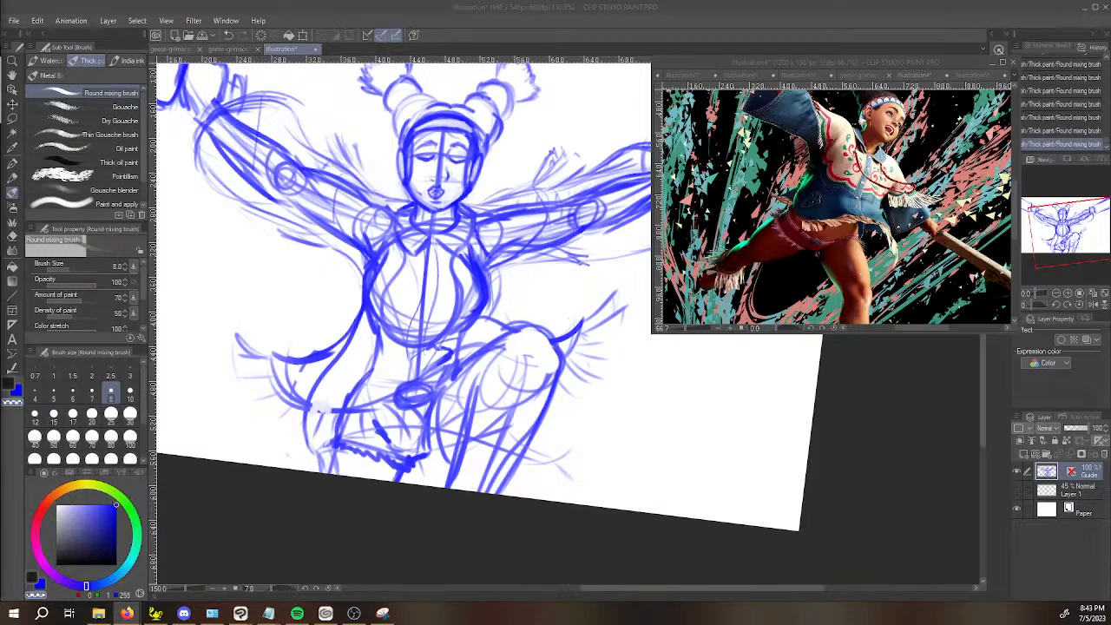
key(alt+Tab)
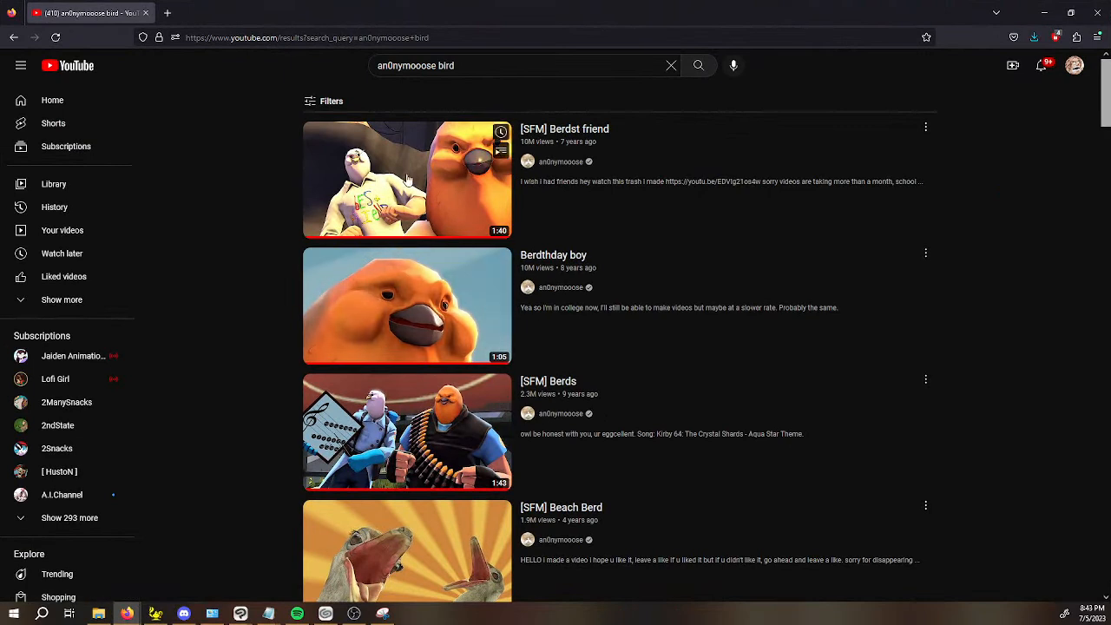
mouse_move(572, 154)
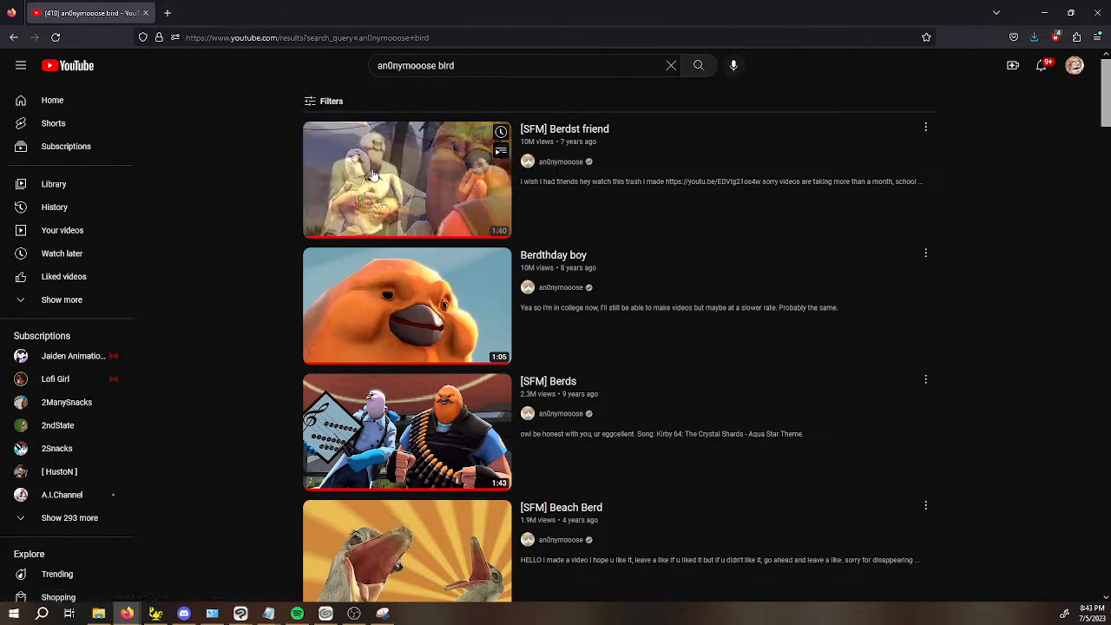
mouse_move(329, 259)
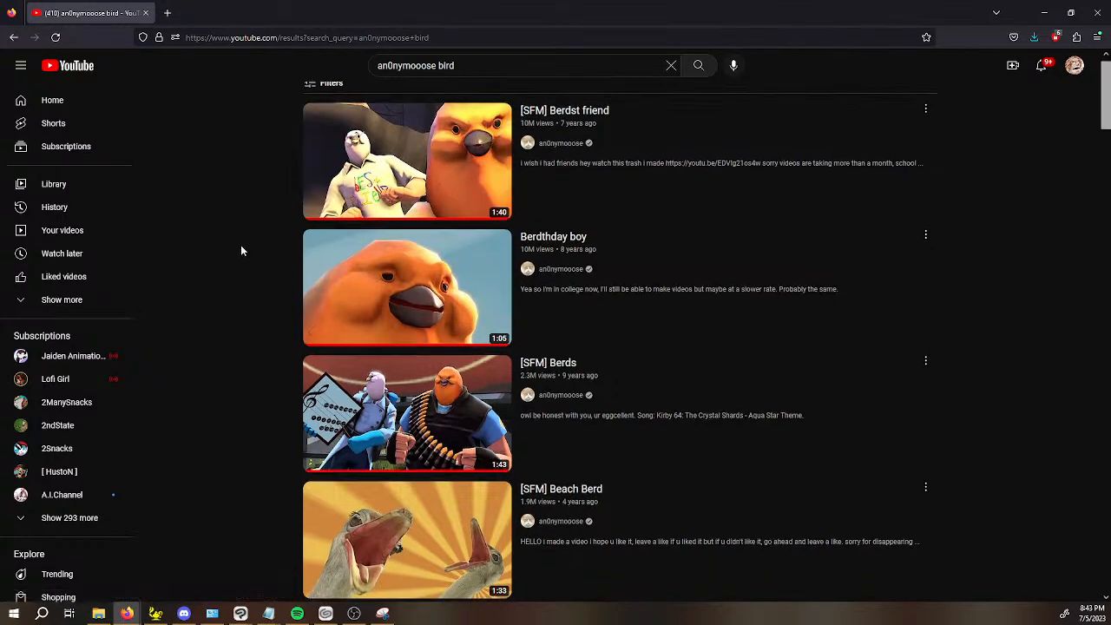
mouse_move(356, 212)
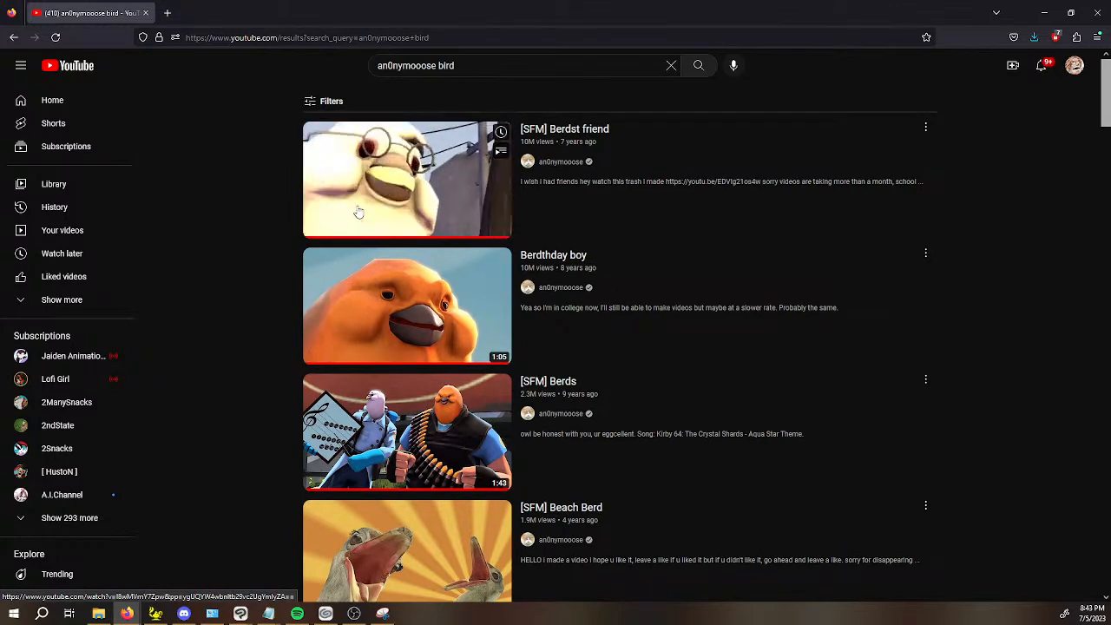
click(360, 201)
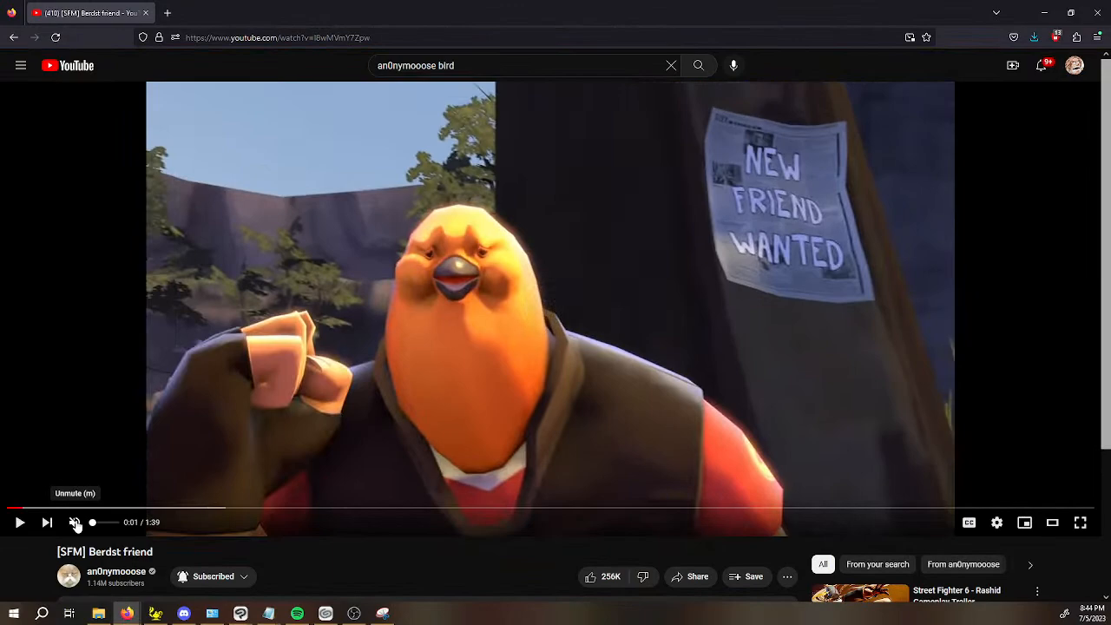
click(75, 524)
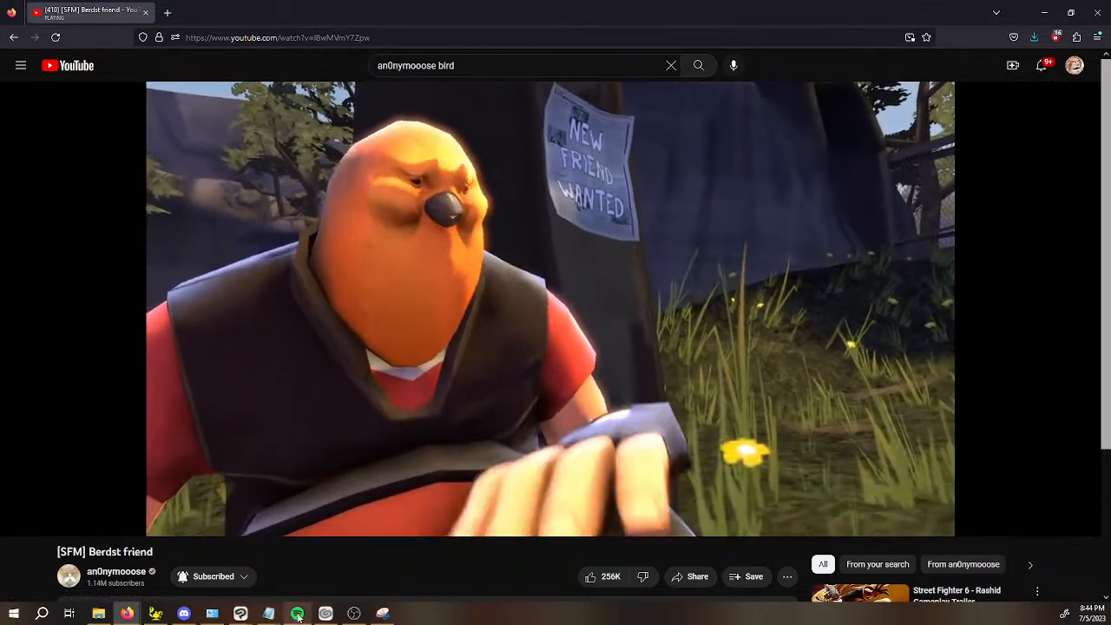
click(296, 613)
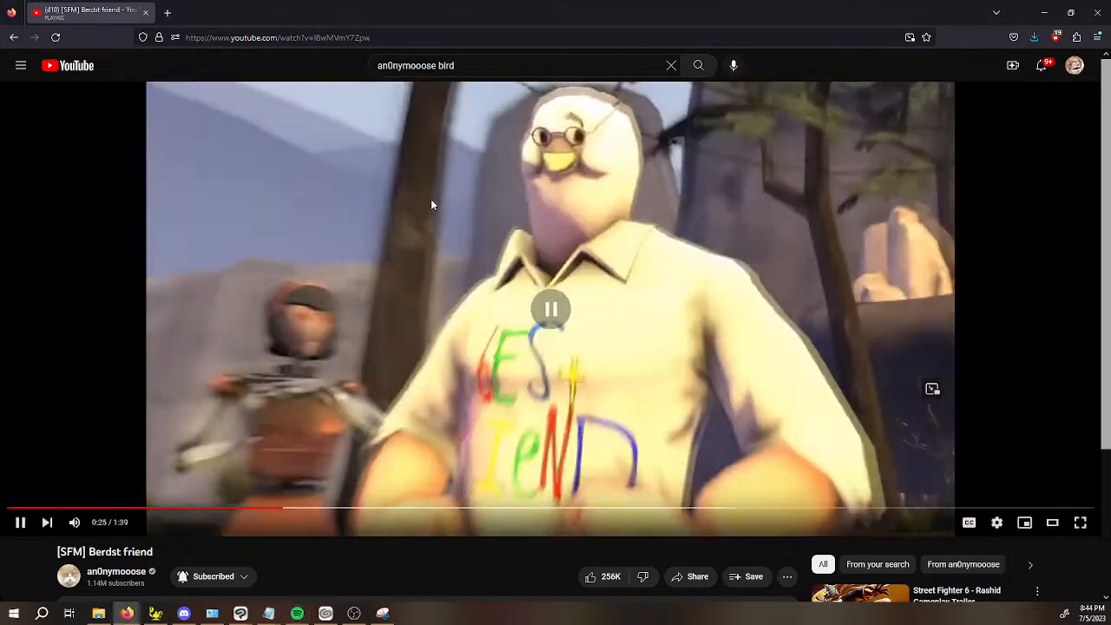
click(431, 205)
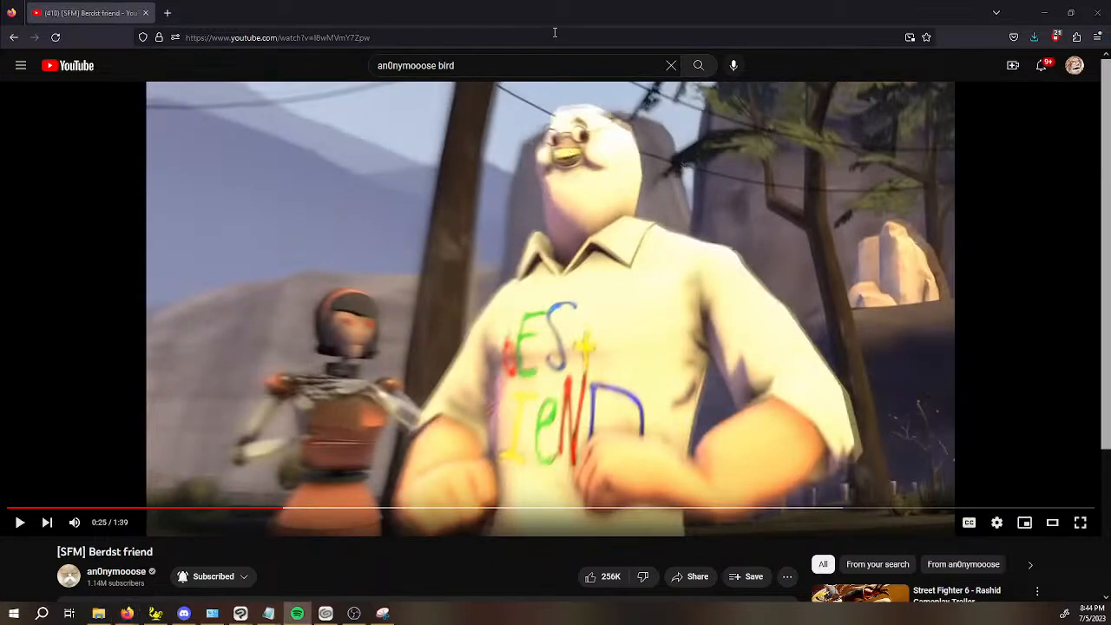
mouse_move(553, 17)
mouse_down()
mouse_move(260, 69)
mouse_move(0, 54)
mouse_up()
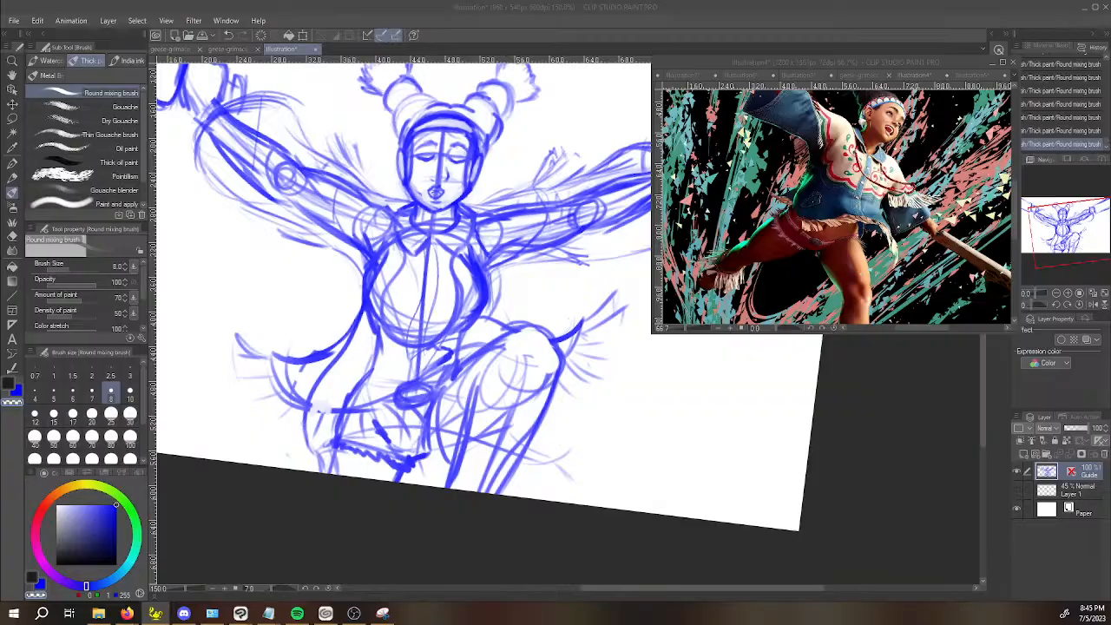
Examine Lily's raised-knee pose in the paused "SF6 Lily Windclad Thunderbird" video in Firefox and return to the sketch.
click(127, 613)
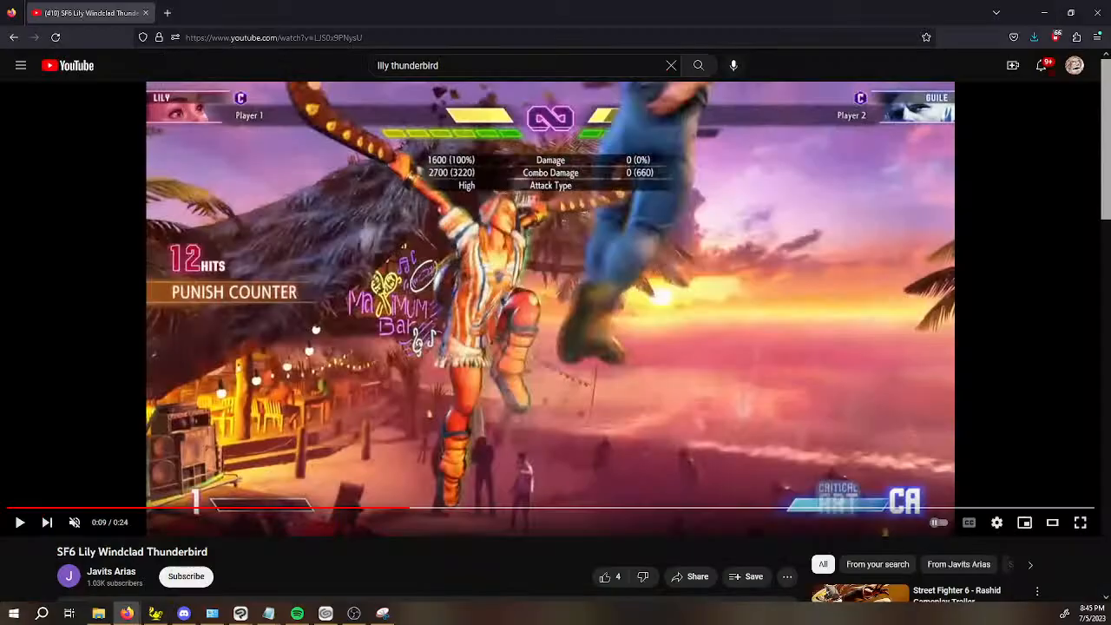
click(155, 613)
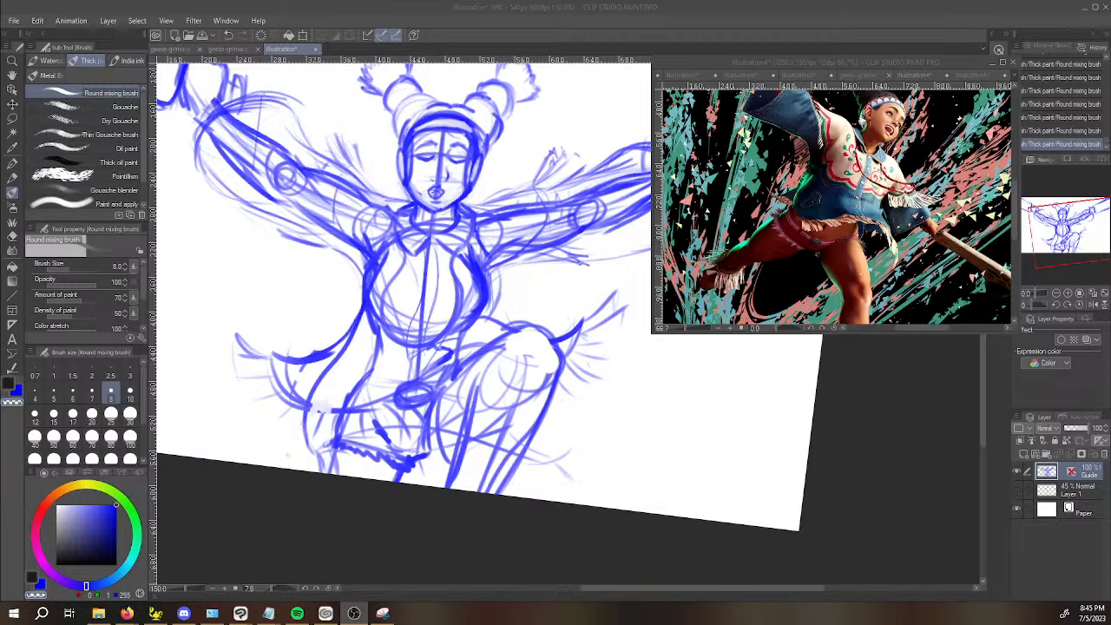
click(856, 392)
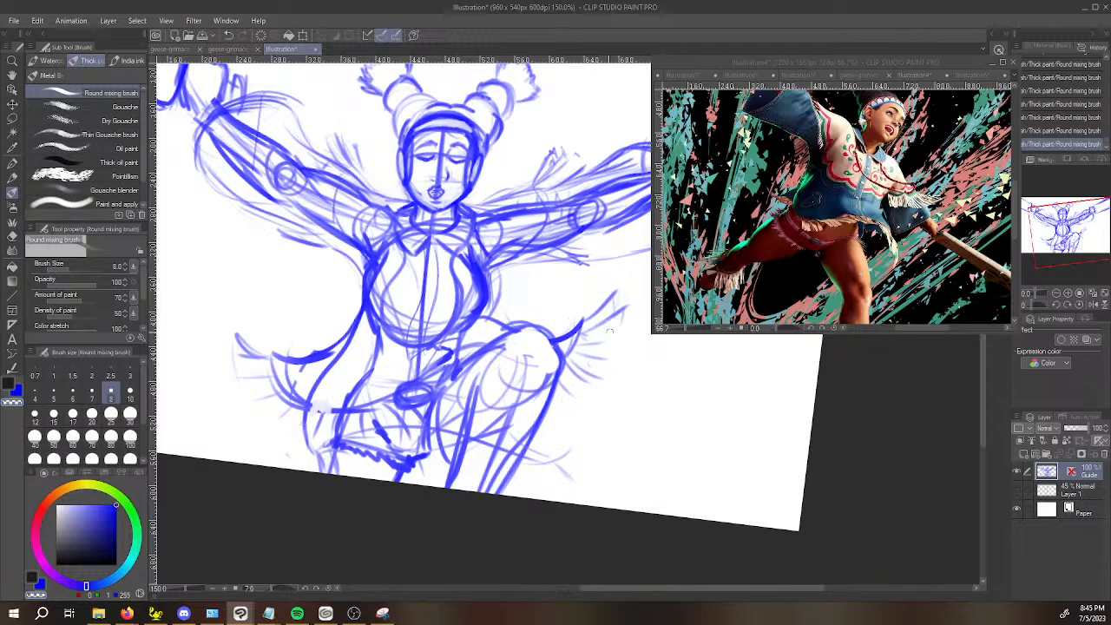
key(x)
drag(588, 347, 631, 339)
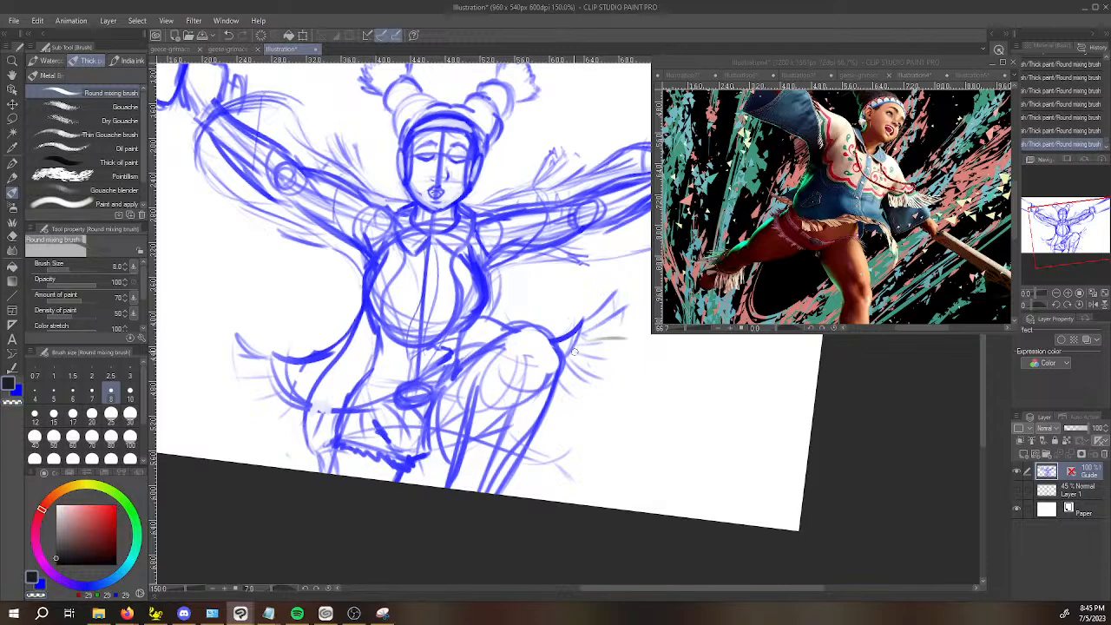
key(ctrl+z)
Switch back to blue and add more fringe strands at the coat tip beside the raised knee and the opposite flap's corner.
key(x)
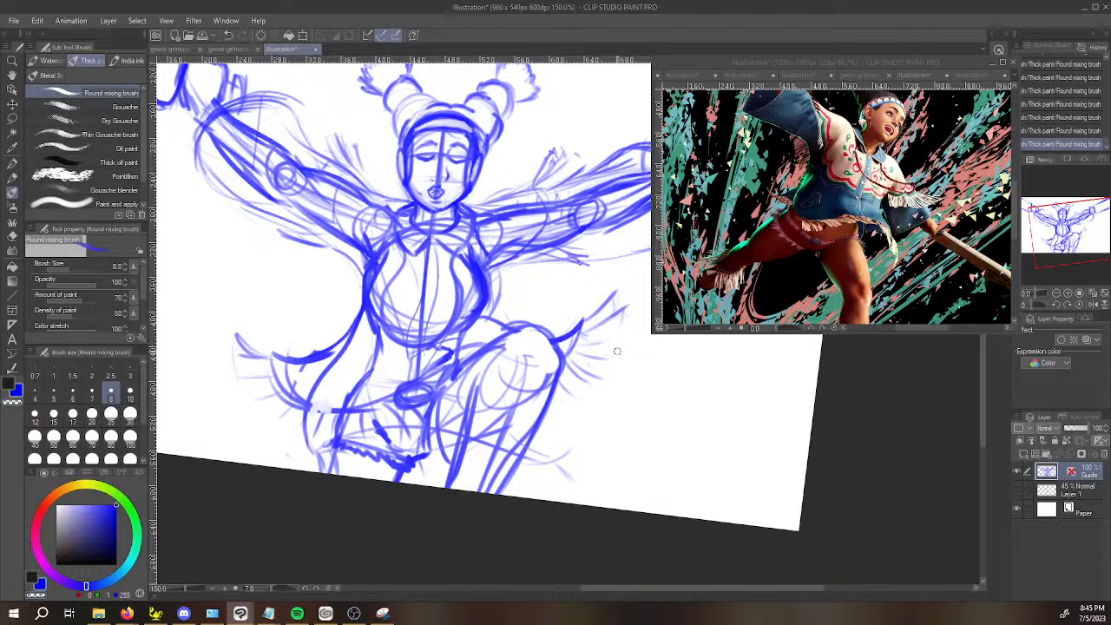
mouse_move(588, 346)
mouse_down()
mouse_move(636, 334)
mouse_move(624, 356)
mouse_up()
key(space)
mouse_move(714, 429)
mouse_down()
mouse_move(674, 501)
mouse_move(685, 534)
mouse_up()
drag(652, 488, 748, 436)
mouse_move(335, 419)
mouse_down()
mouse_move(295, 411)
mouse_move(301, 421)
mouse_up()
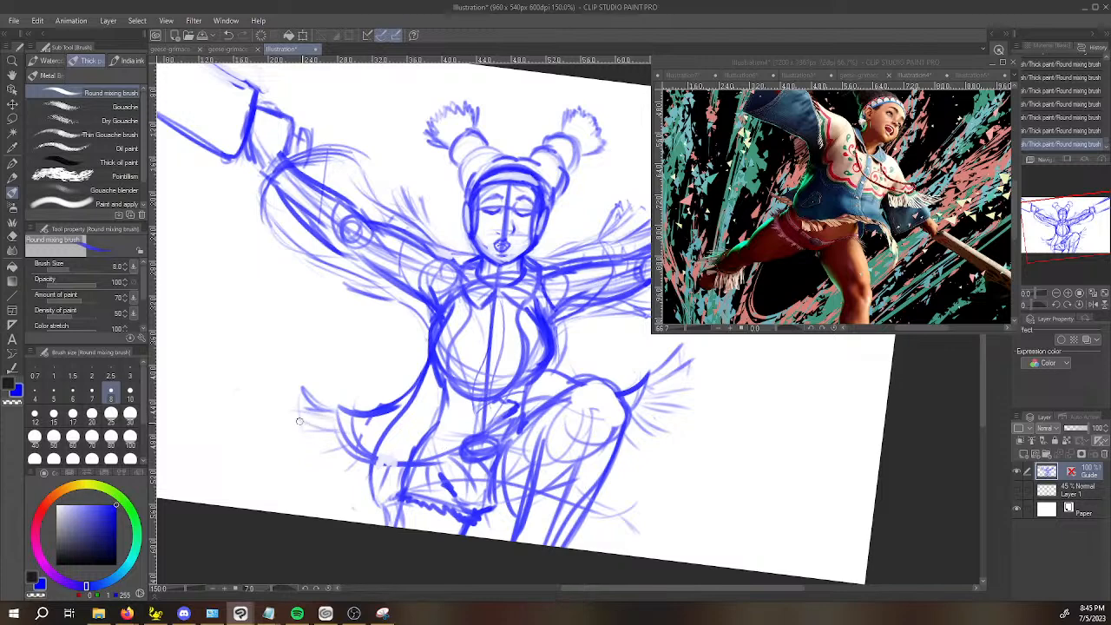
Add fringe strands along the shoulder opposite the raised knee and erase the overlap beside the cheek.
key(space)
drag(712, 404, 680, 426)
scroll(681, 424, down, 1)
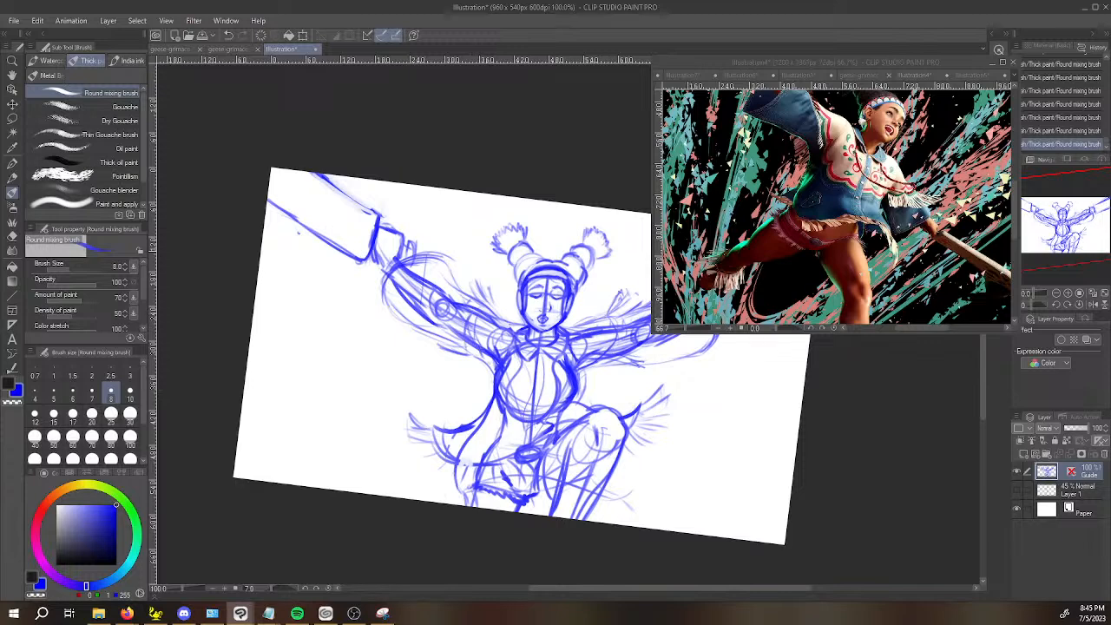
drag(486, 308, 465, 347)
scroll(523, 385, up, 1)
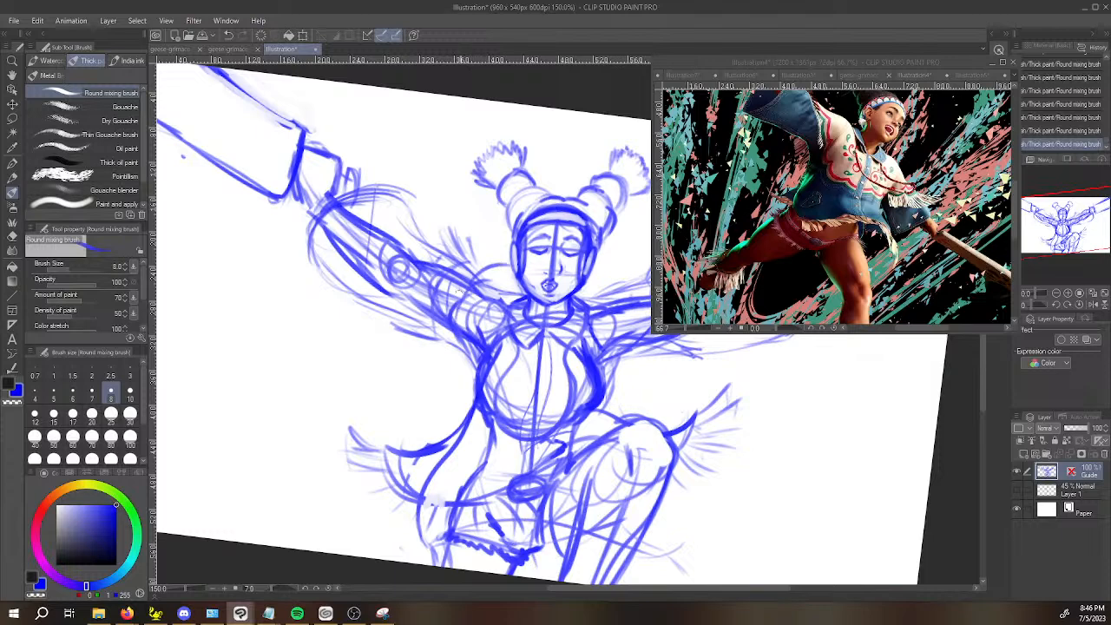
mouse_move(514, 289)
mouse_down()
mouse_move(492, 277)
mouse_move(522, 292)
mouse_up()
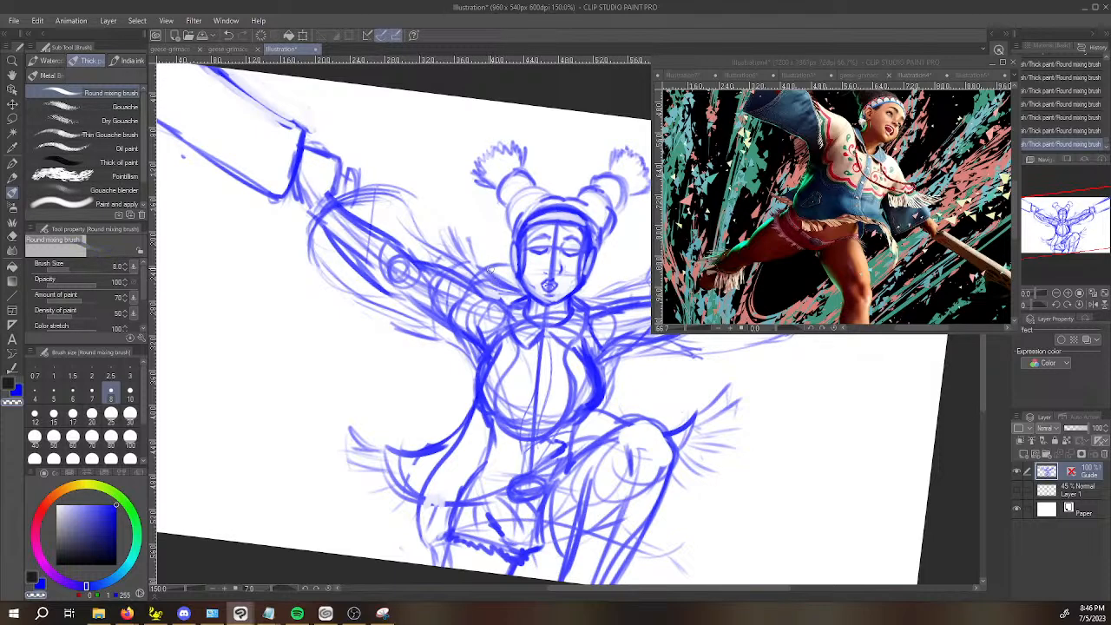
key(c)
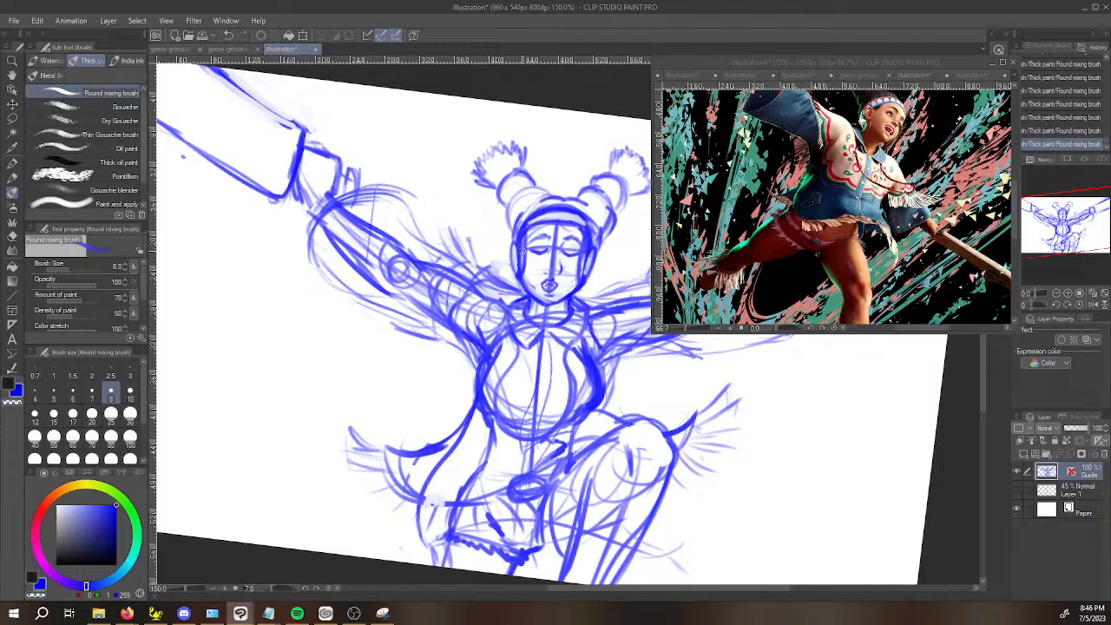
Undo the last stroke and sketch the ear on the side of the head opposite the raised knee.
key(ctrl+z)
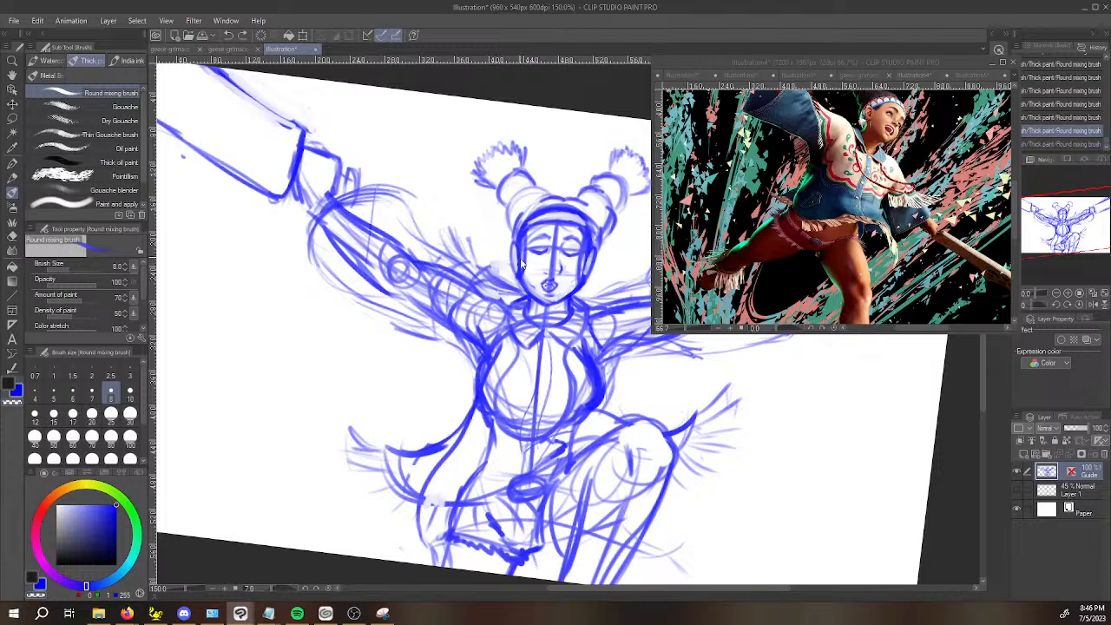
drag(519, 244, 512, 274)
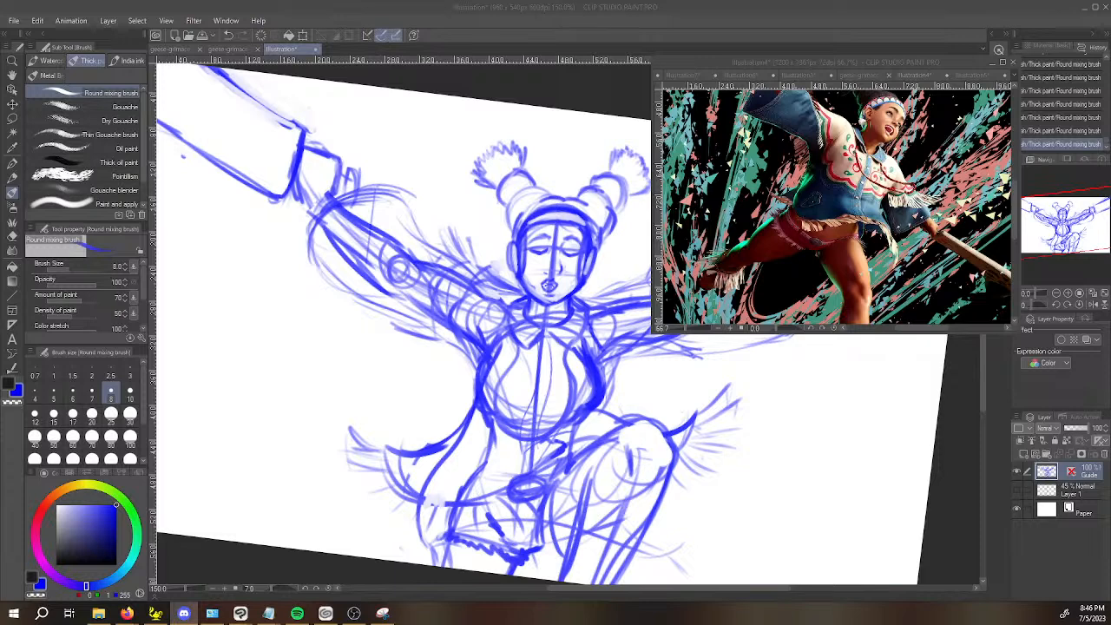
click(792, 427)
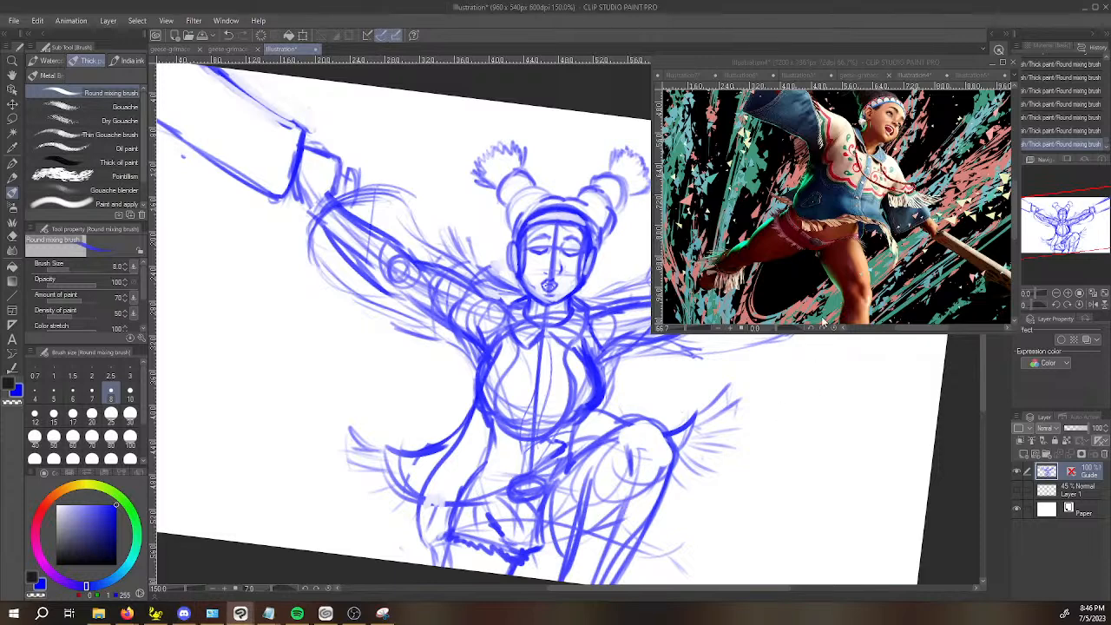
Straighten the rotated canvas view and show the grid over the whole sketch.
key(space)
drag(866, 441, 725, 445)
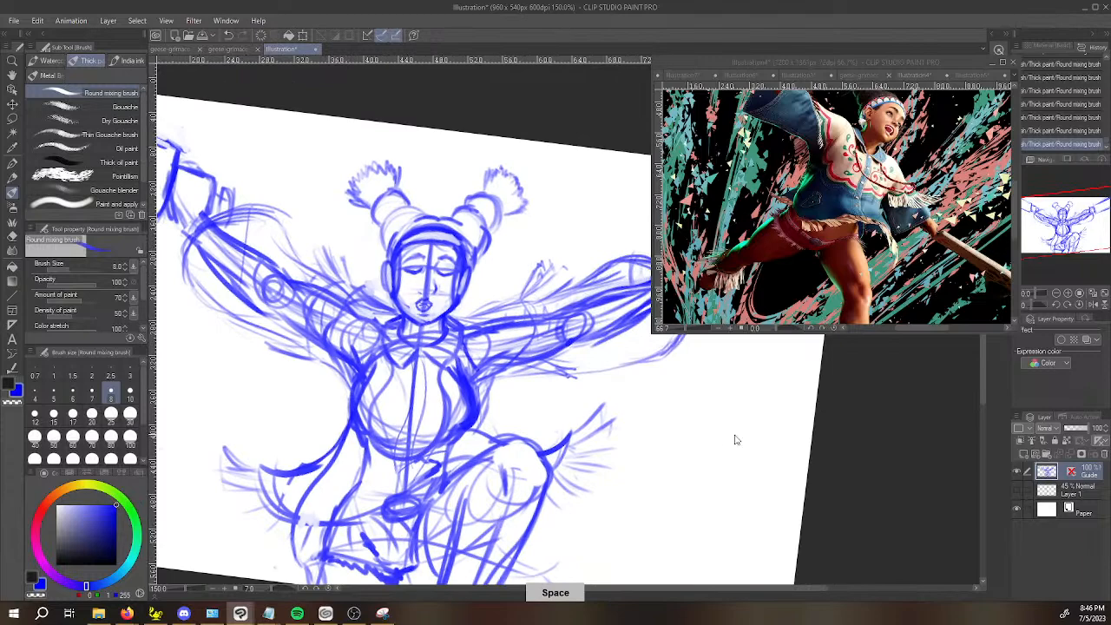
scroll(746, 447, down, 1)
click(1079, 305)
key(space)
drag(835, 406, 724, 434)
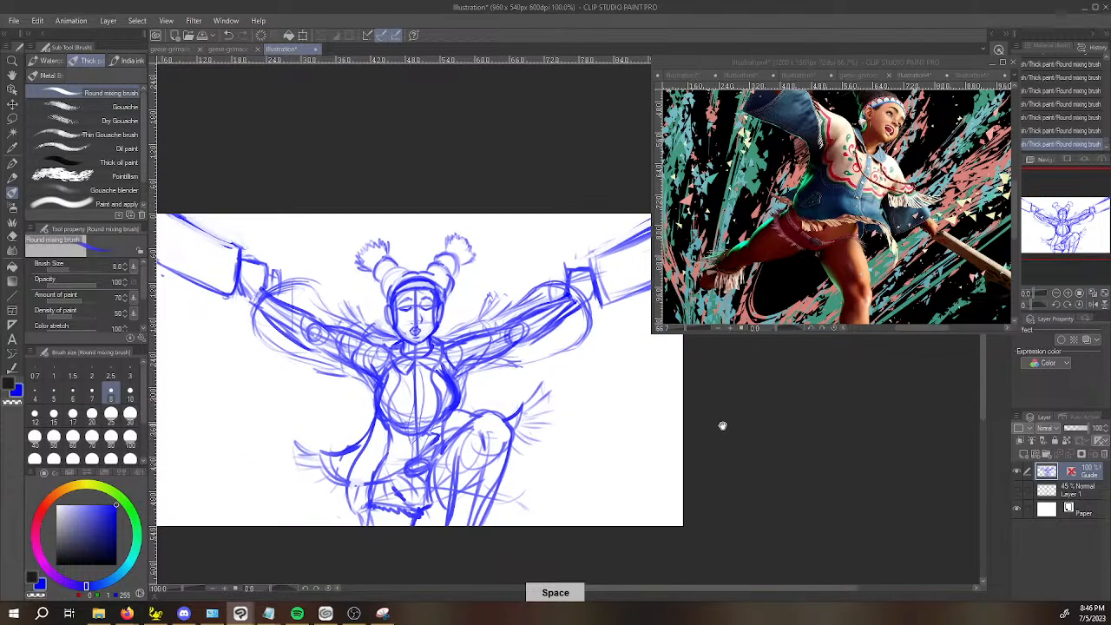
scroll(796, 410, down, 1)
drag(796, 410, 725, 439)
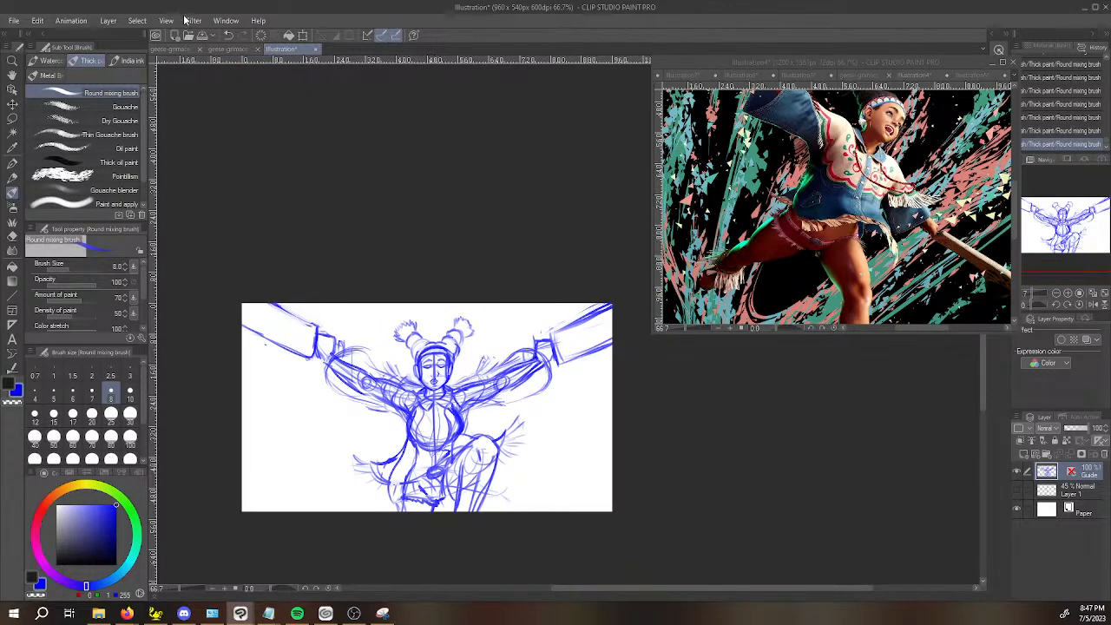
click(153, 21)
mouse_move(166, 21)
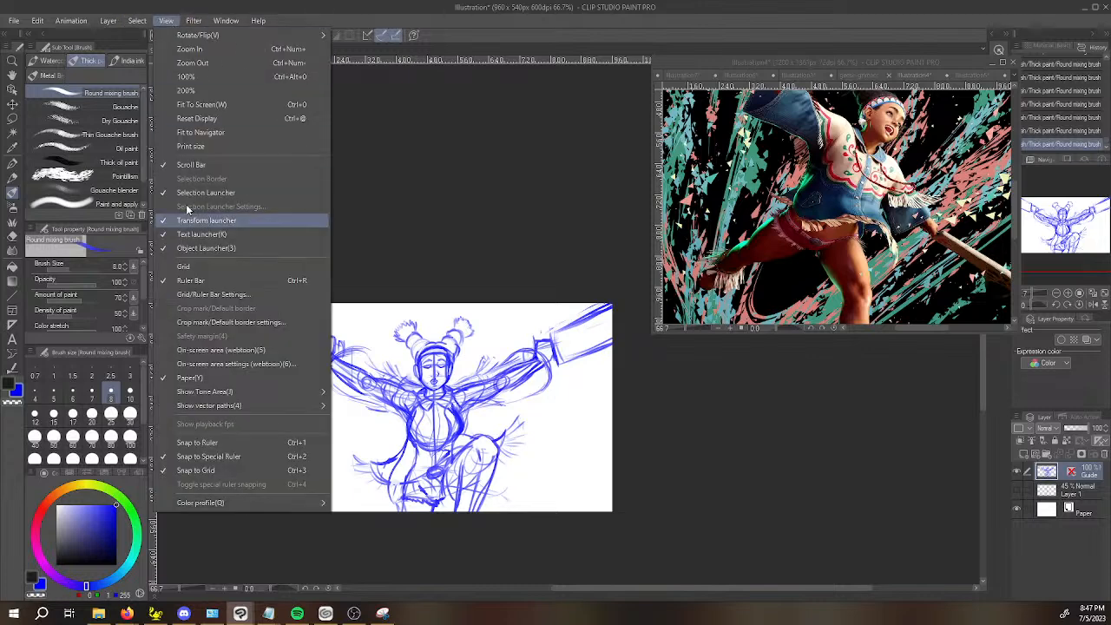
click(211, 269)
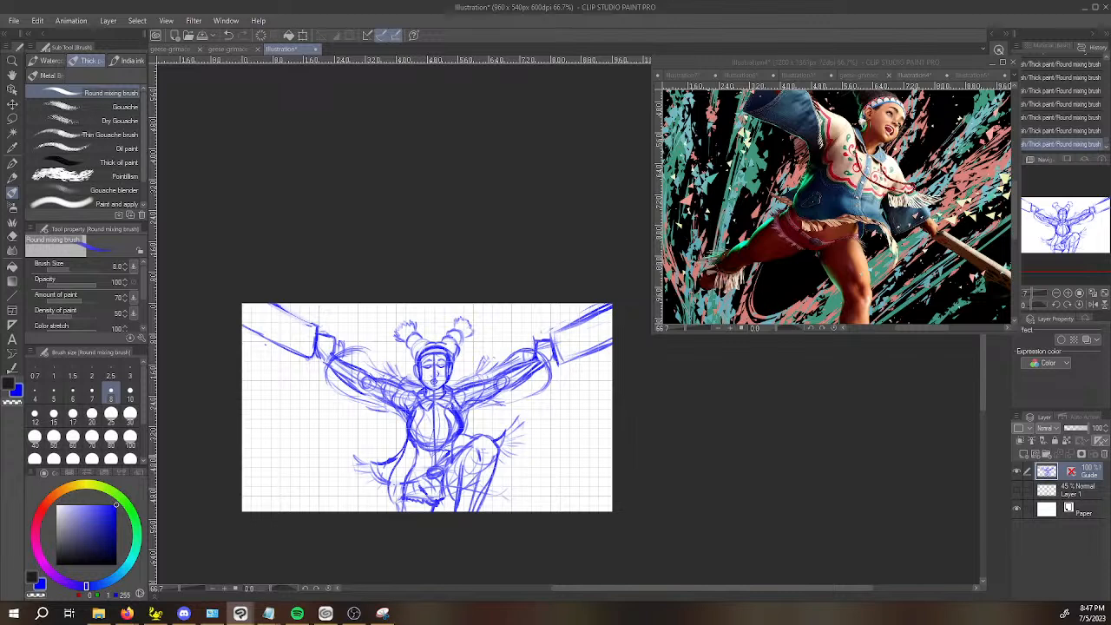
Set the grid and ruler origin to the centre of the canvas.
click(148, 21)
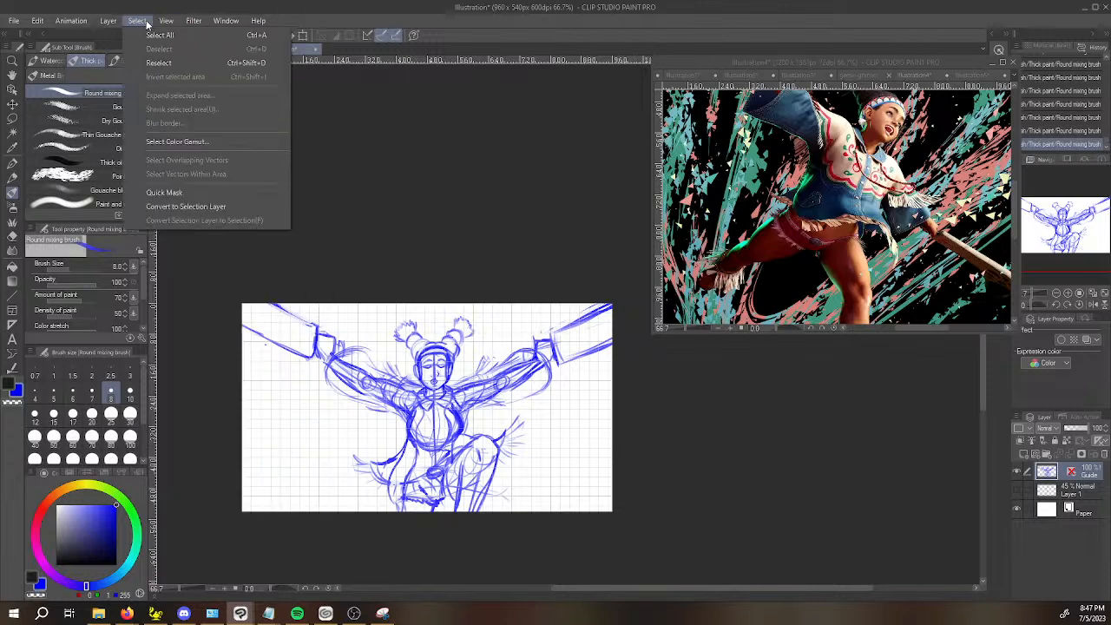
mouse_move(197, 23)
mouse_move(163, 22)
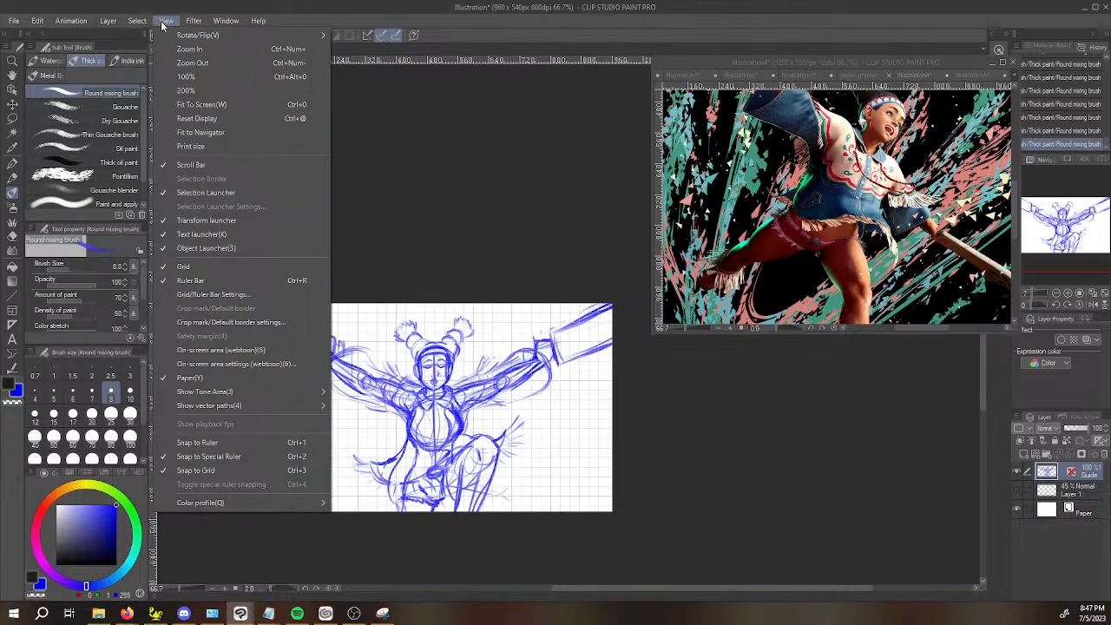
click(229, 295)
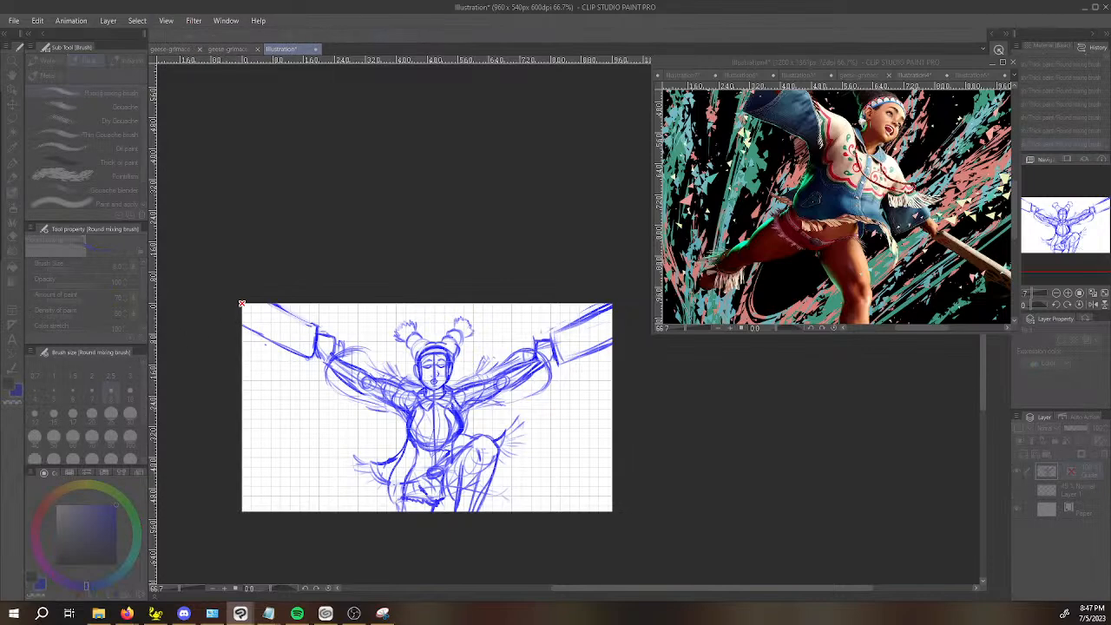
click(427, 407)
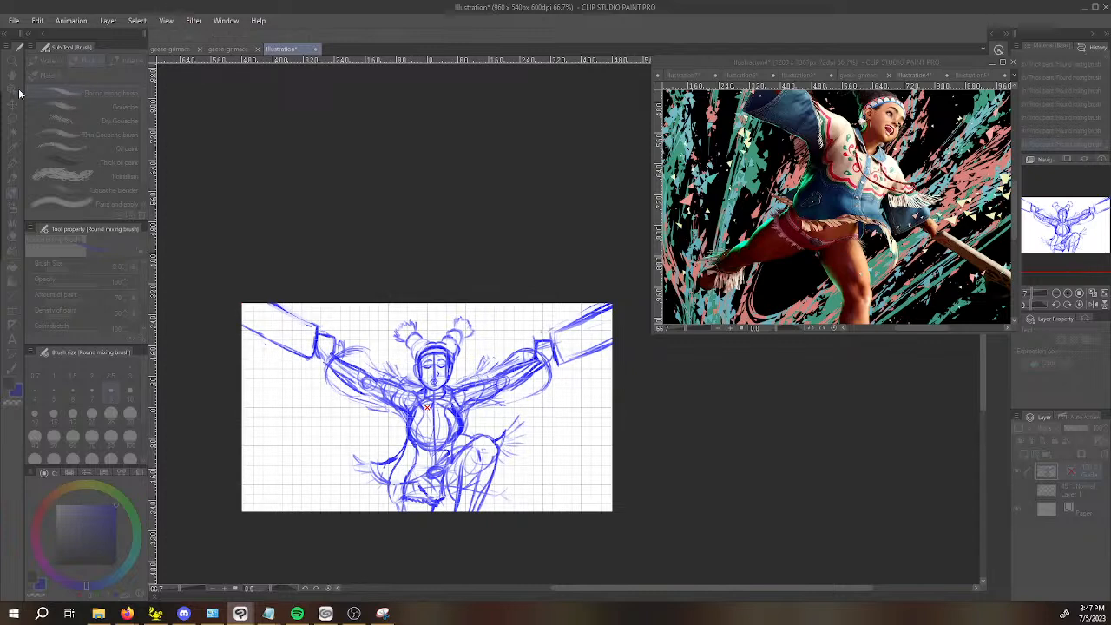
key(Return)
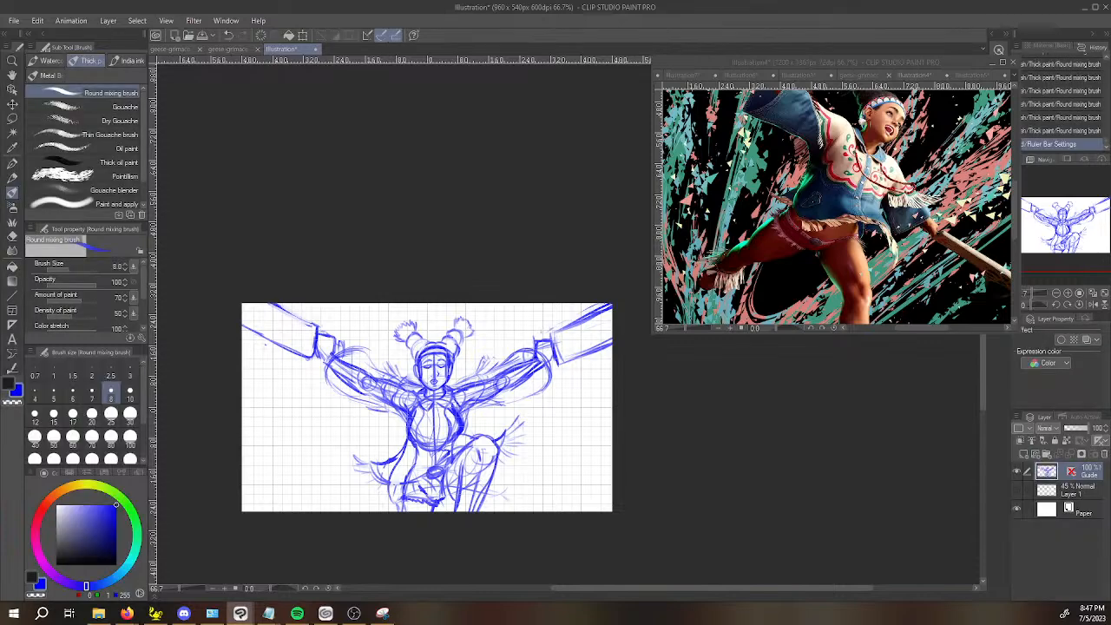
click(165, 20)
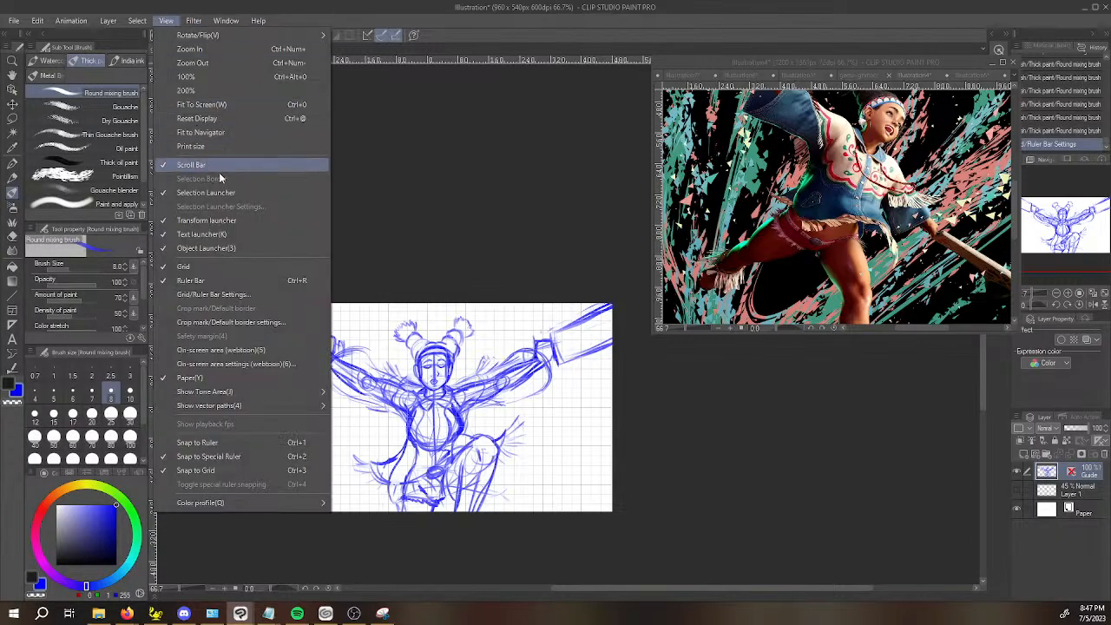
click(229, 302)
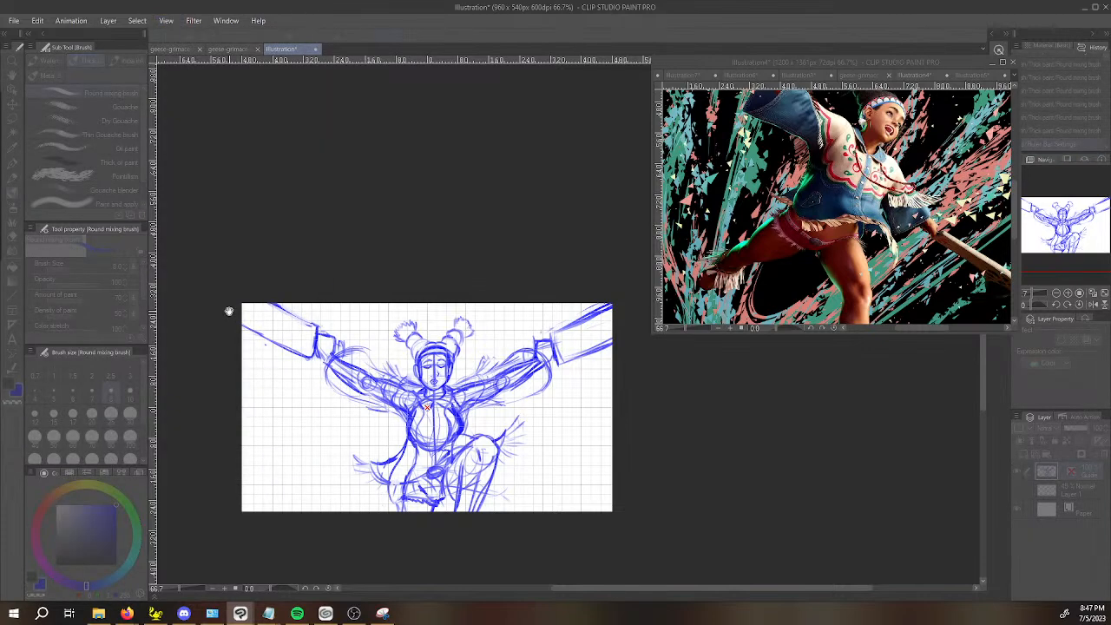
drag(698, 415, 689, 427)
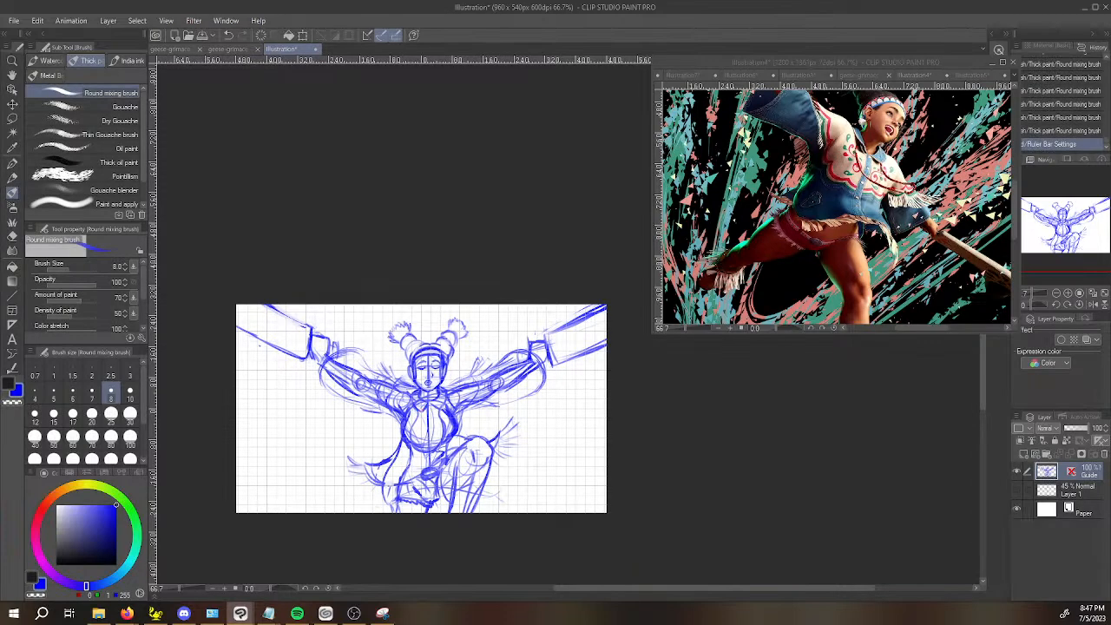
Shift the whole Guide layer sketch slightly left to line the figure up with the canvas centre.
key(ctrl+t)
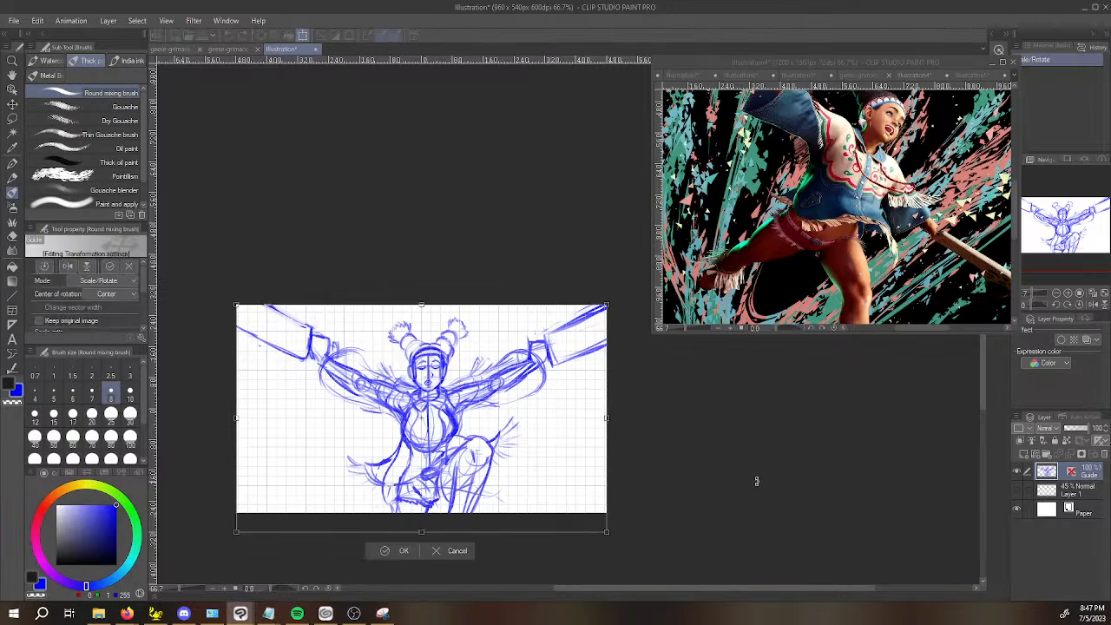
key(Left)
key(Left)
key(Left)
key(Left)
key(Left)
key(Left)
key(Left)
key(Left)
key(Left)
key(Left)
key(Left)
key(Left)
key(Left)
key(Left)
key(Left)
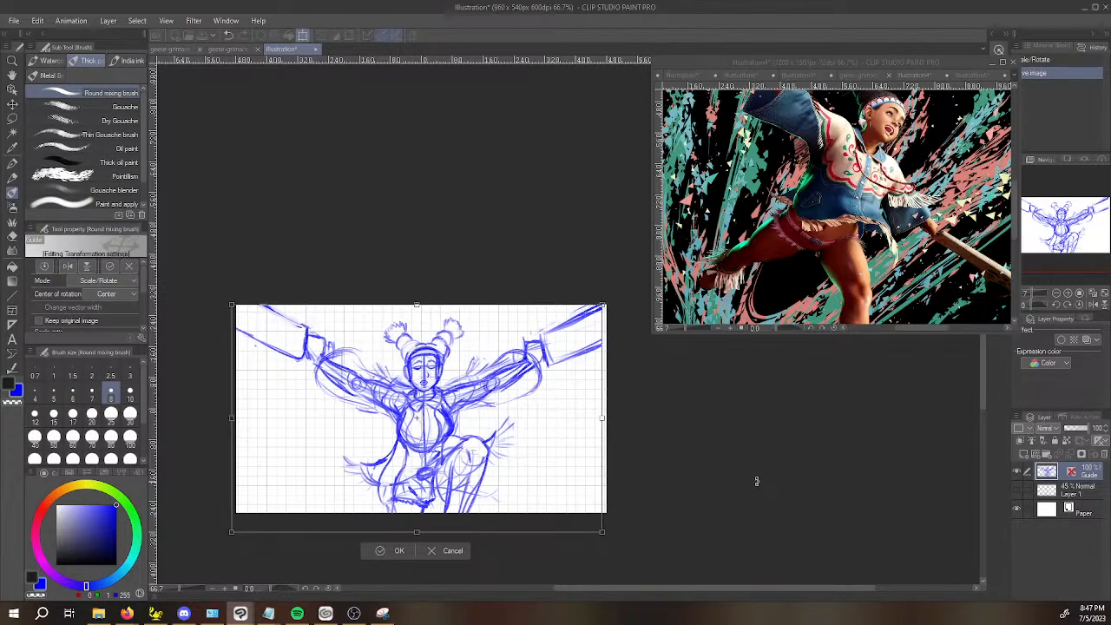
key(Left)
key(Left)
key(Left)
key(Left)
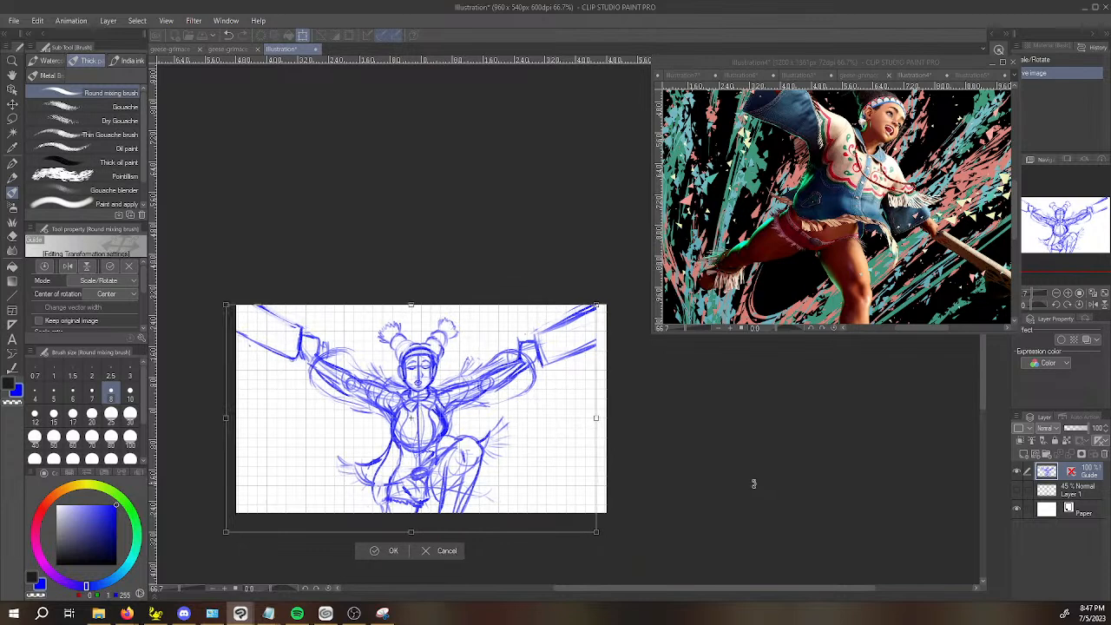
key(Return)
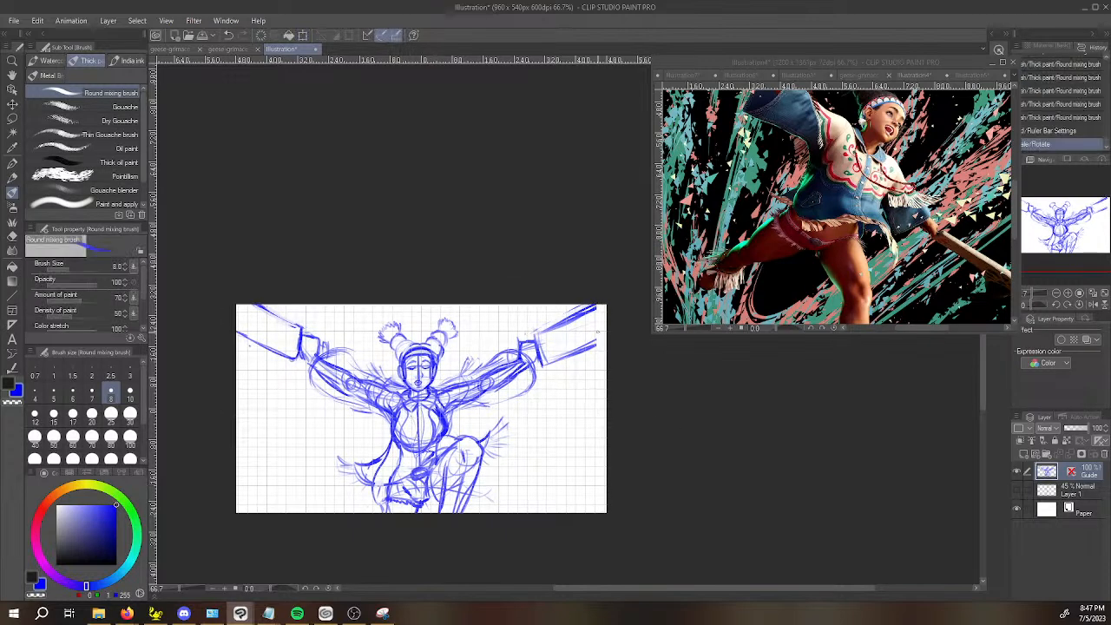
Hide the grid and extend the outline beyond the hand on the raised-knee side out to the canvas edge.
drag(590, 344, 606, 340)
key(ctrl+z)
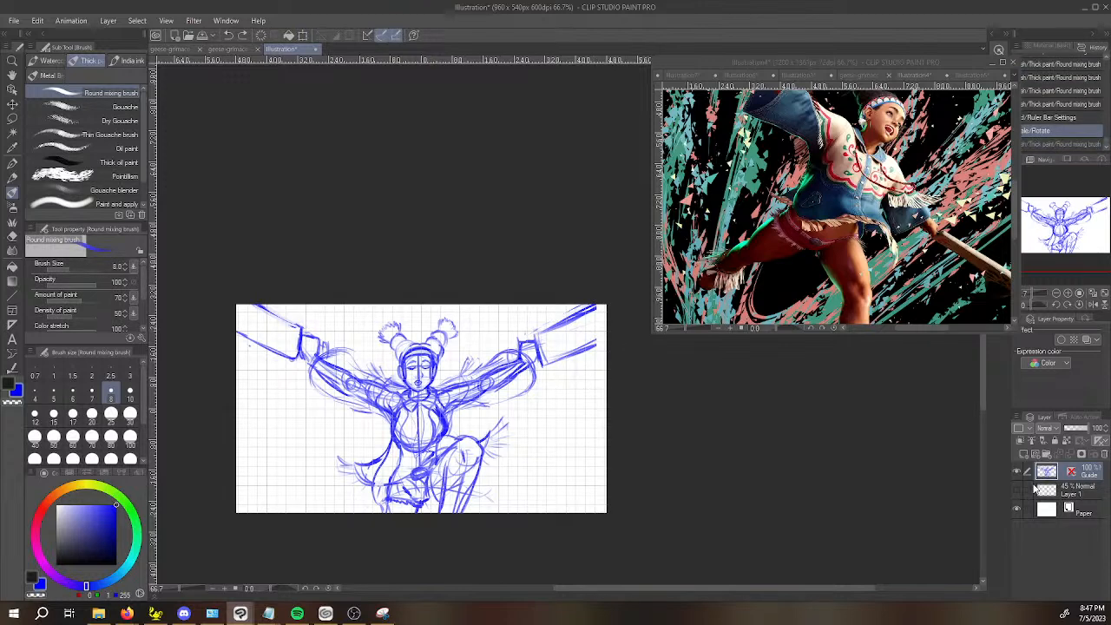
click(167, 21)
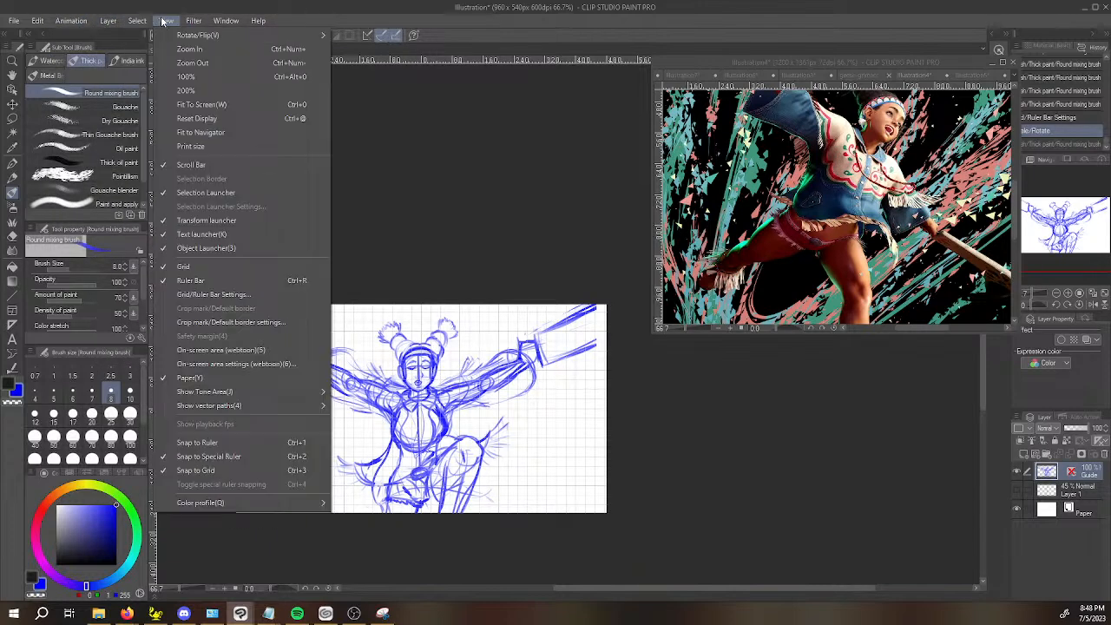
click(195, 266)
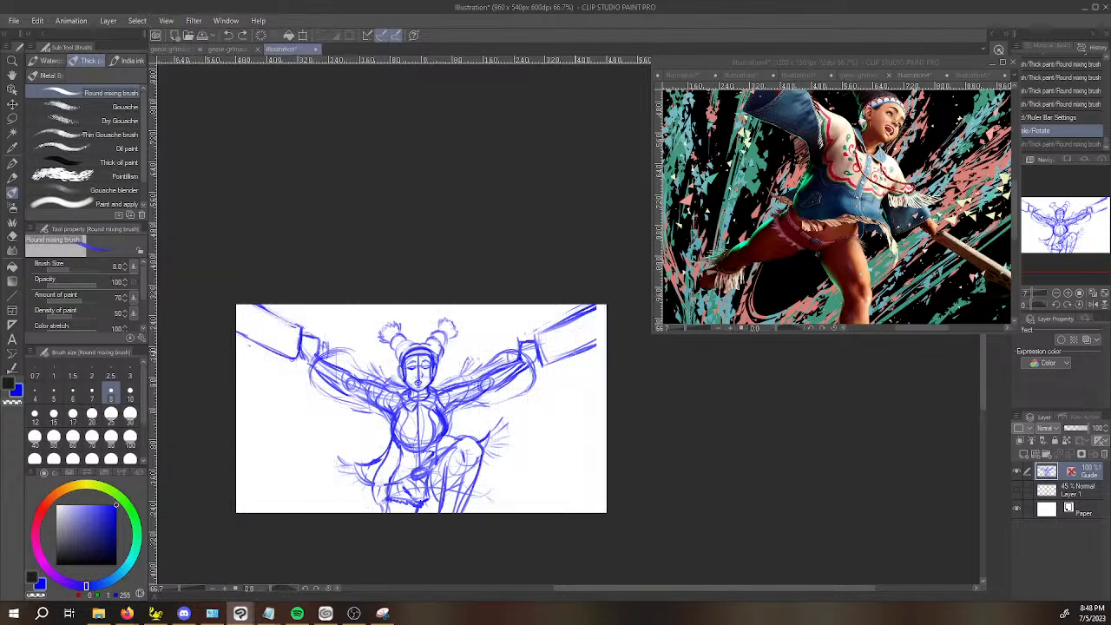
drag(596, 344, 616, 333)
mouse_move(594, 345)
mouse_down()
mouse_move(611, 337)
mouse_move(610, 302)
mouse_up()
drag(587, 315, 608, 305)
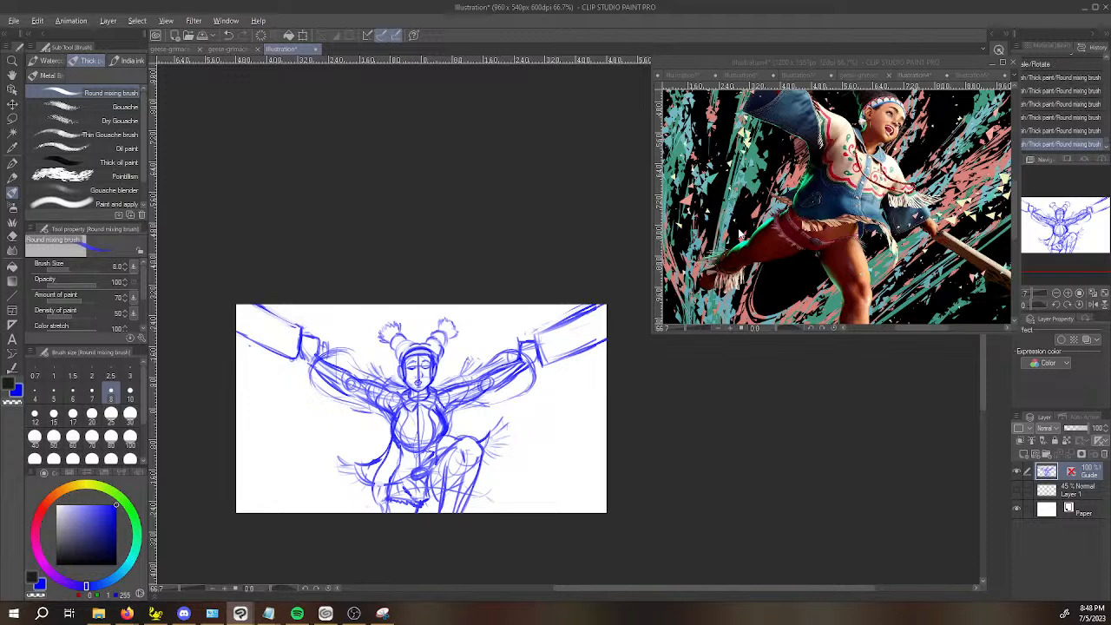
Examine Lily's head and hair bun in the reference artwork against the sketched head and buns.
click(739, 234)
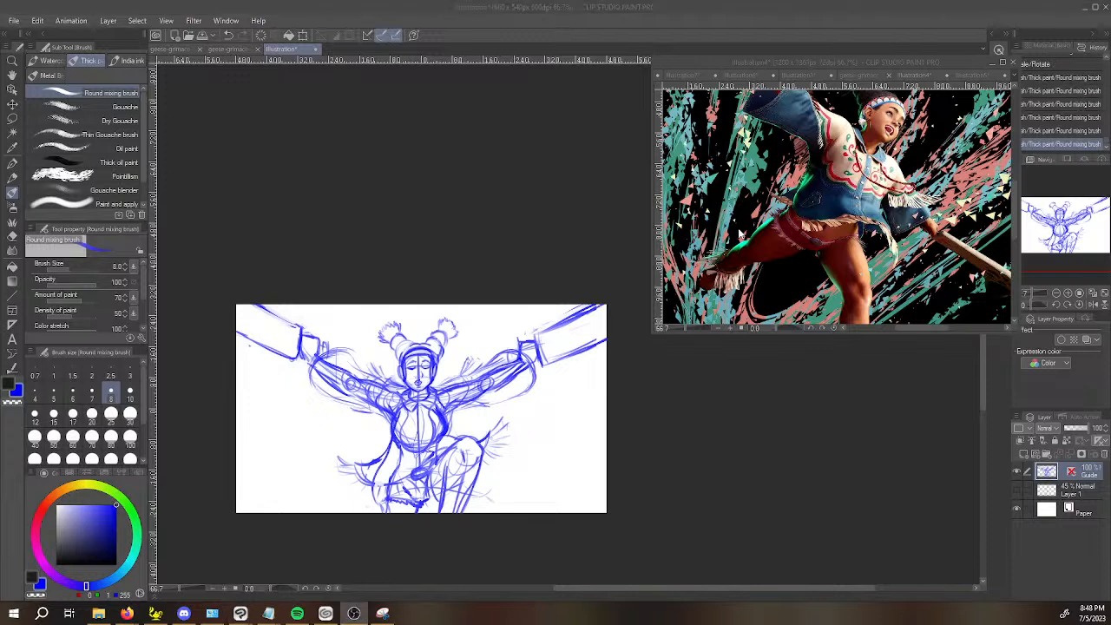
click(648, 427)
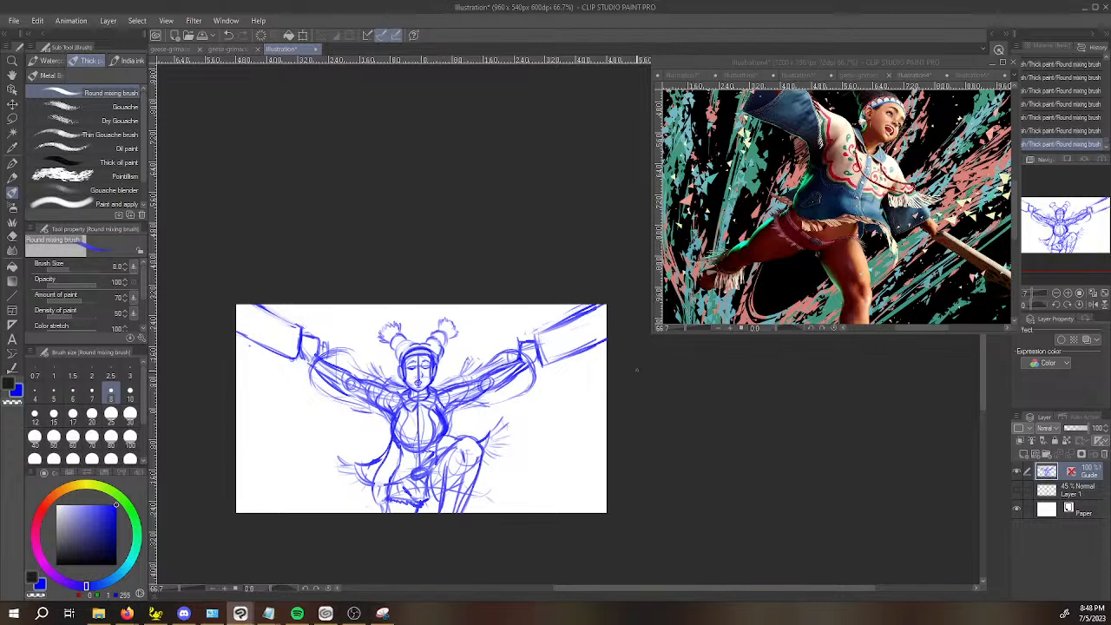
scroll(636, 375, up, 1)
key(space)
drag(711, 490, 787, 532)
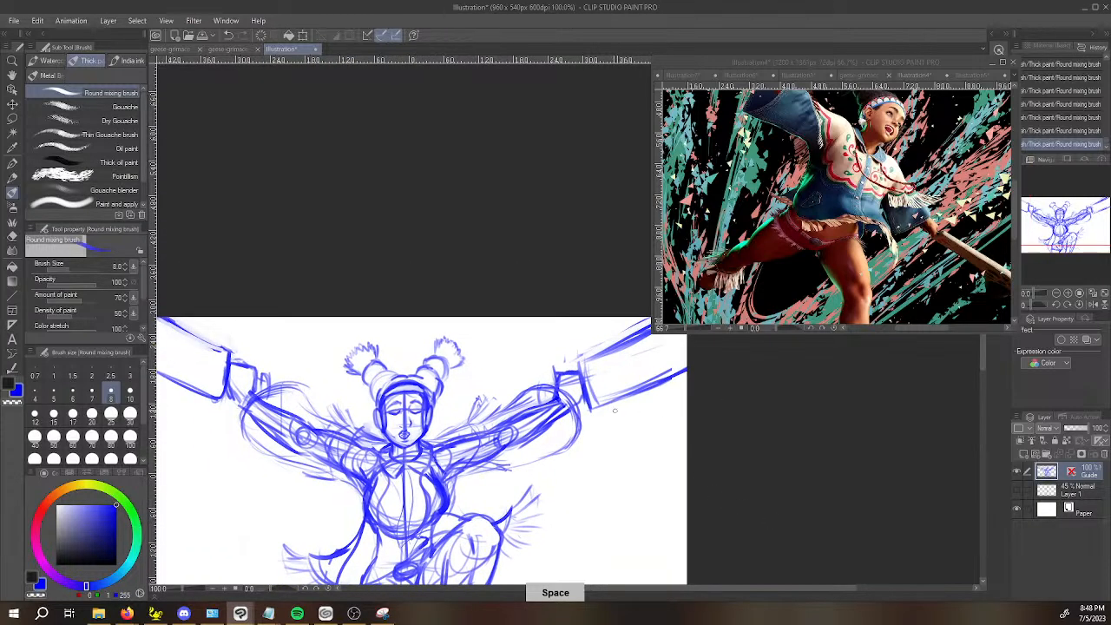
scroll(381, 369, up, 1)
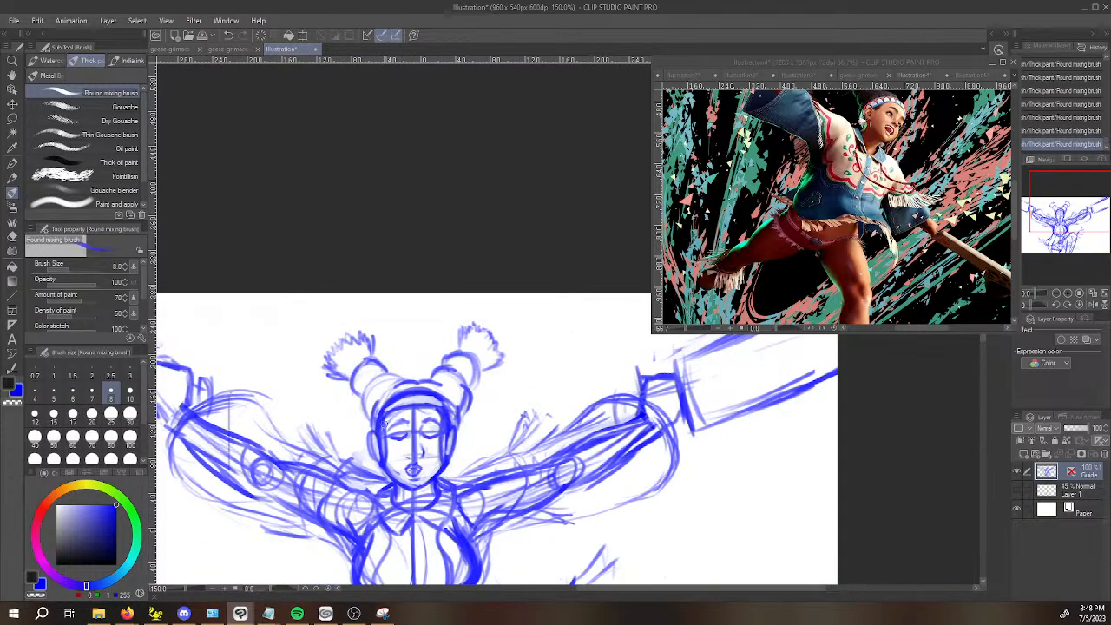
click(901, 74)
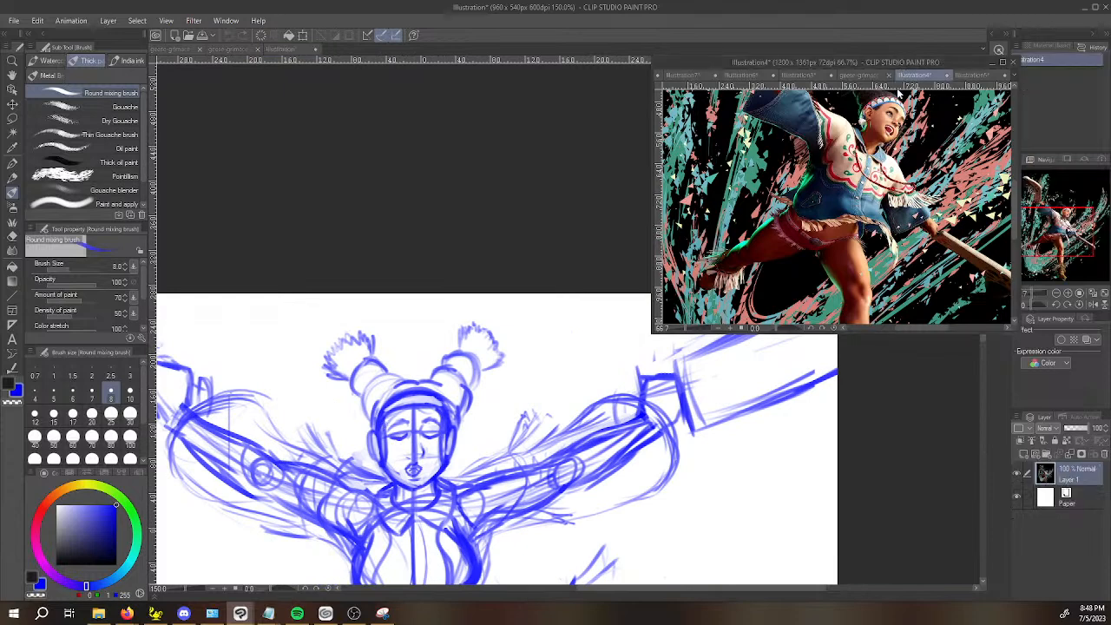
key(space)
drag(904, 123, 901, 207)
Lasso the left hair bun with its tuft on the Guide sketch and transform it slightly up and outward from the head.
click(366, 424)
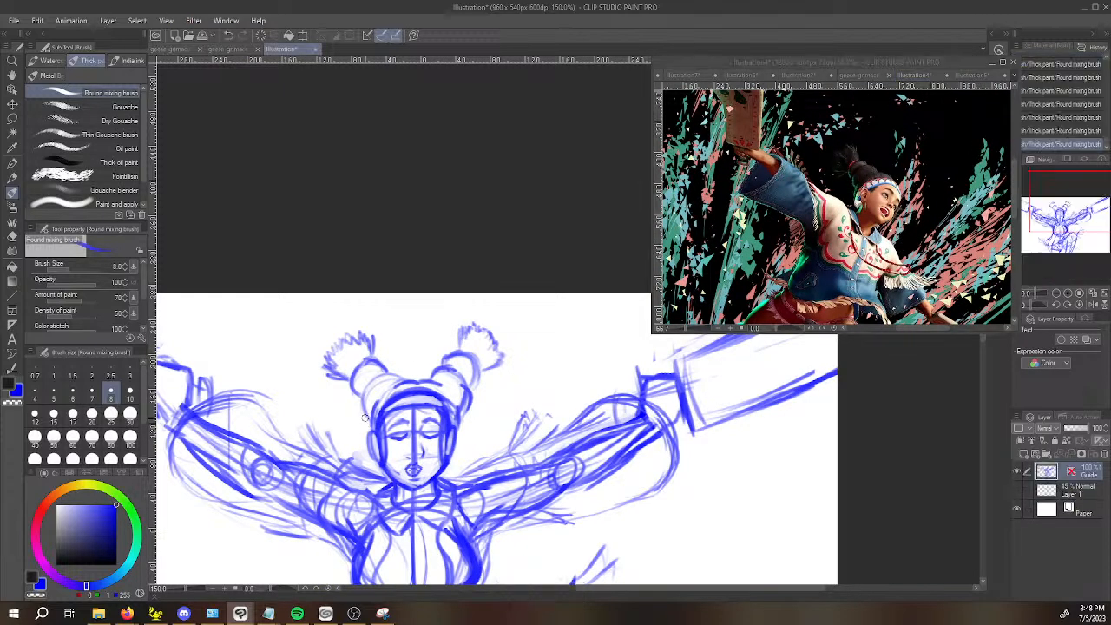
key(m)
mouse_move(372, 416)
mouse_down()
mouse_move(391, 382)
mouse_move(358, 319)
mouse_move(340, 417)
mouse_up()
key(ctrl+t)
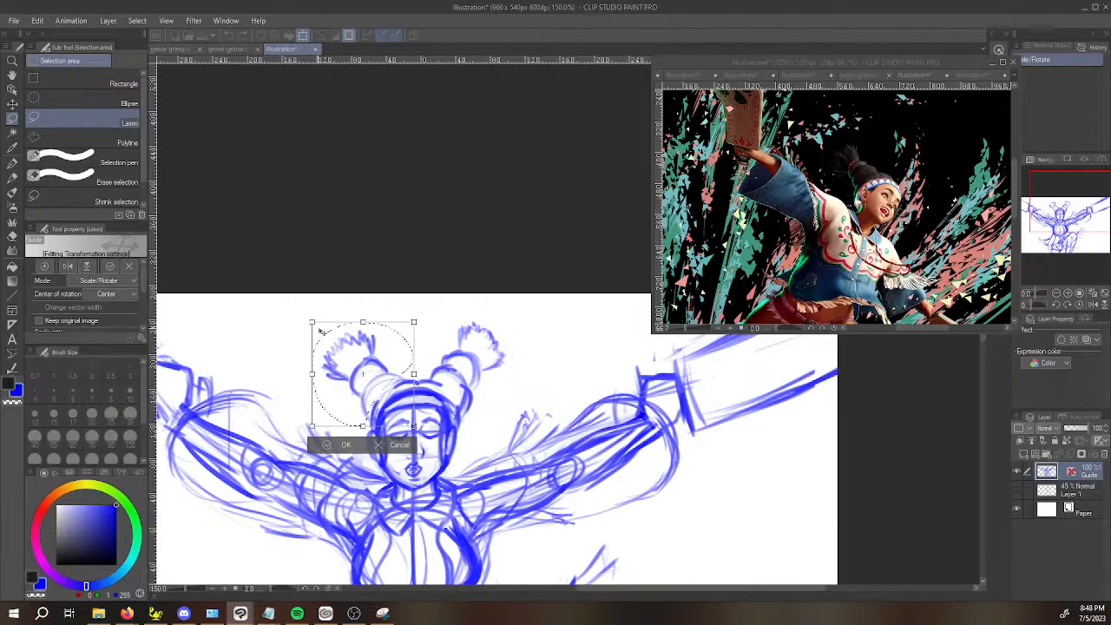
drag(303, 313, 301, 309)
drag(392, 361, 391, 356)
key(Return)
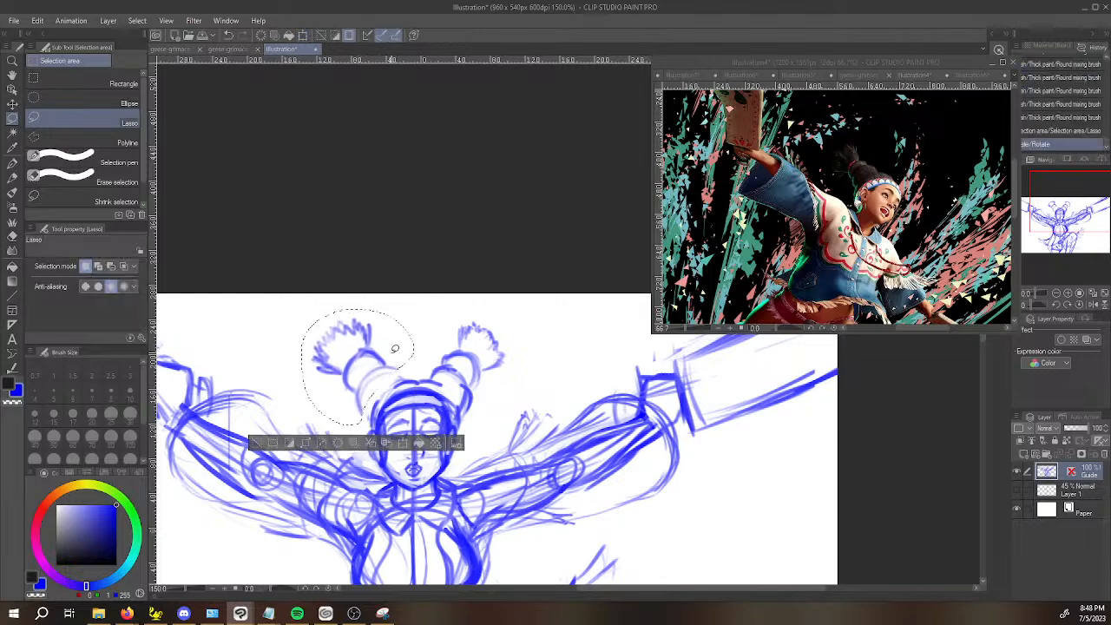
key(ctrl+d)
Redraw the lines joining the left hair bun to the head with the Round mixing brush, undoing the last stray stroke.
key(b)
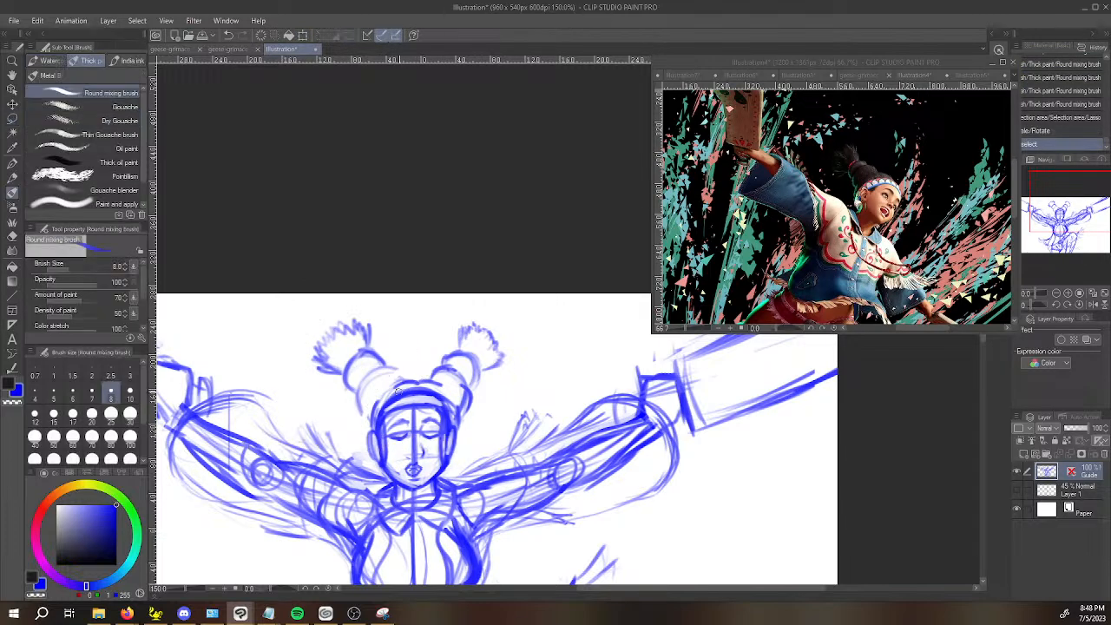
drag(359, 415, 368, 408)
mouse_move(370, 406)
mouse_down()
mouse_move(402, 382)
mouse_move(394, 367)
mouse_move(459, 394)
mouse_move(470, 417)
mouse_move(510, 363)
mouse_move(493, 292)
mouse_move(455, 340)
mouse_up()
key(ctrl+z)
Lasso the right hair bun with its tuft and transform it slightly outward to match the left bun.
key(m)
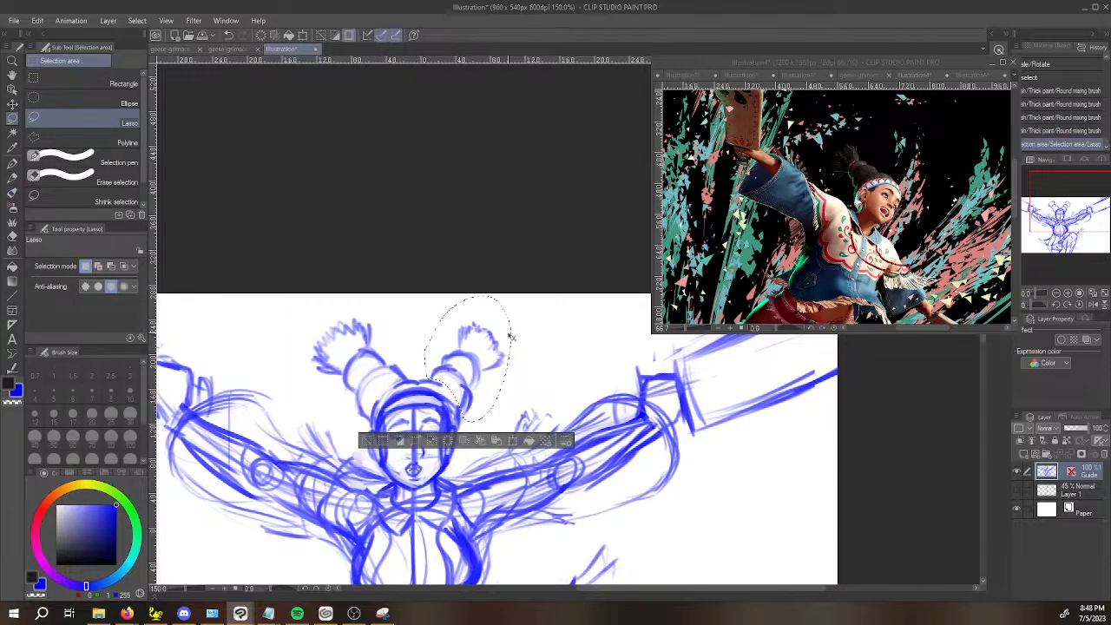
key(ctrl+t)
drag(522, 286, 524, 285)
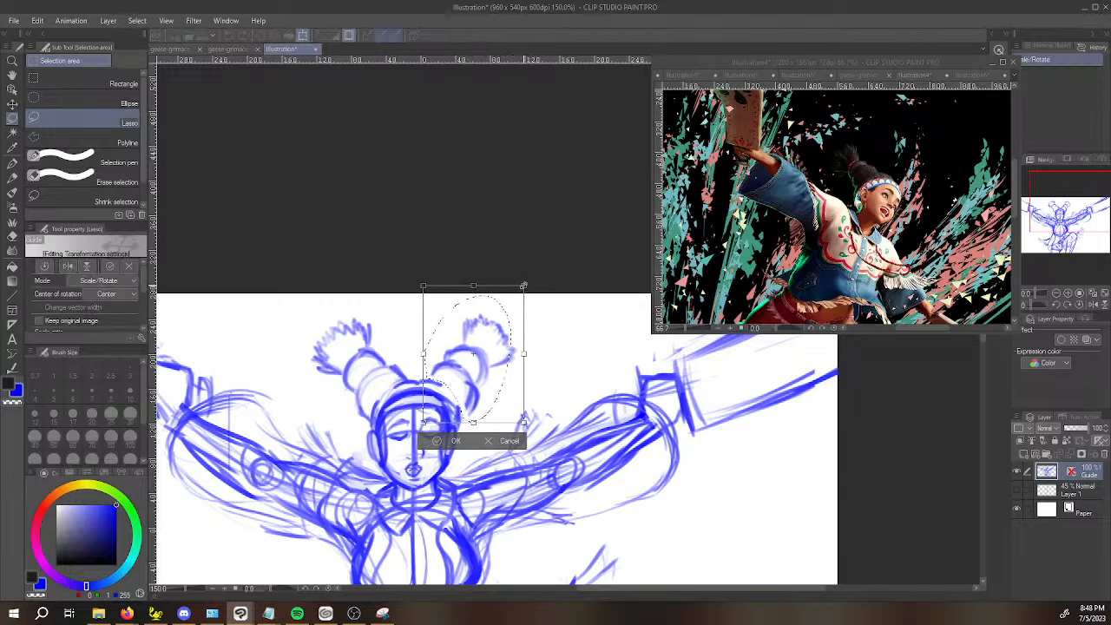
drag(509, 331, 505, 333)
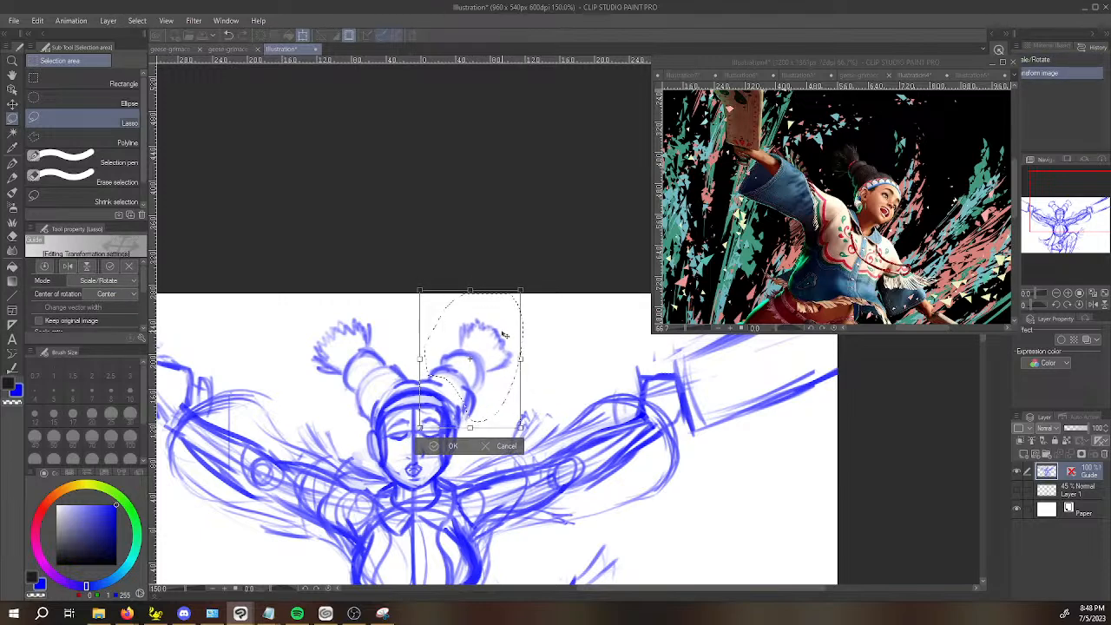
key(Return)
key(ctrl+d)
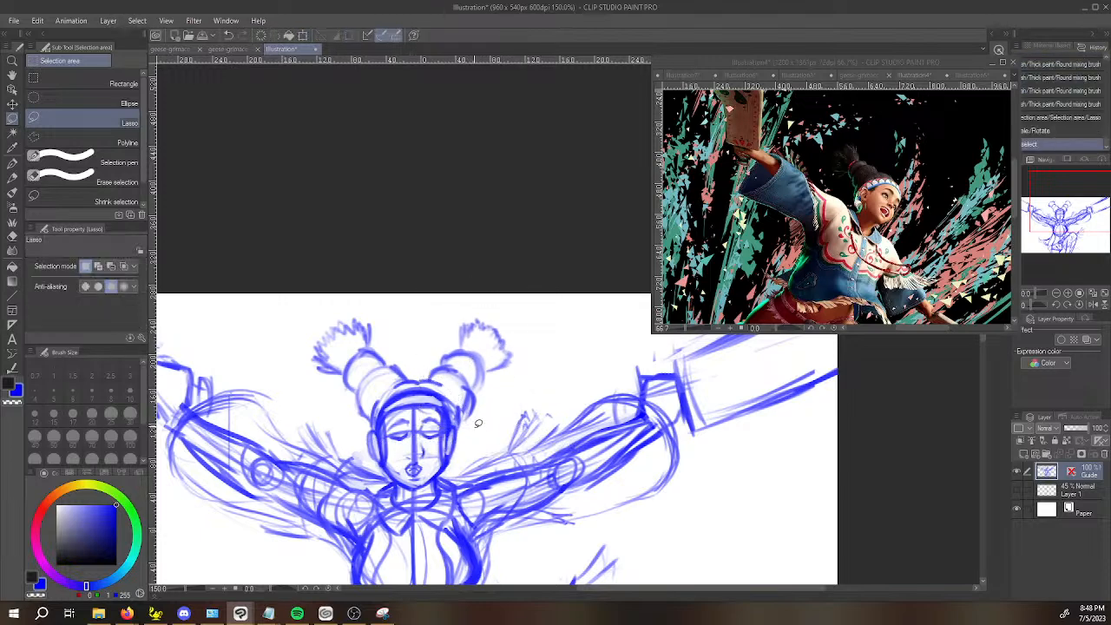
Redraw the right bun's outline and the wrap band across it, erasing the old overlapping lines with transparent colour.
key(b)
drag(458, 427, 473, 400)
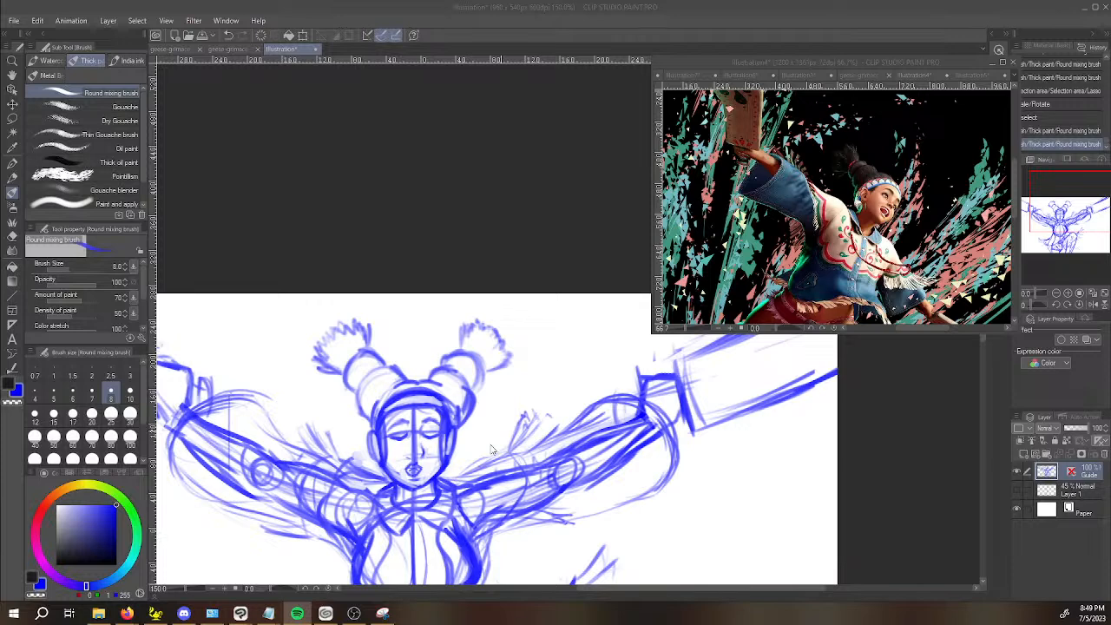
mouse_move(457, 354)
mouse_down()
mouse_move(479, 380)
mouse_move(452, 354)
mouse_move(431, 381)
mouse_move(472, 379)
mouse_move(467, 387)
mouse_move(436, 378)
mouse_move(443, 358)
mouse_move(474, 398)
mouse_up()
key(c)
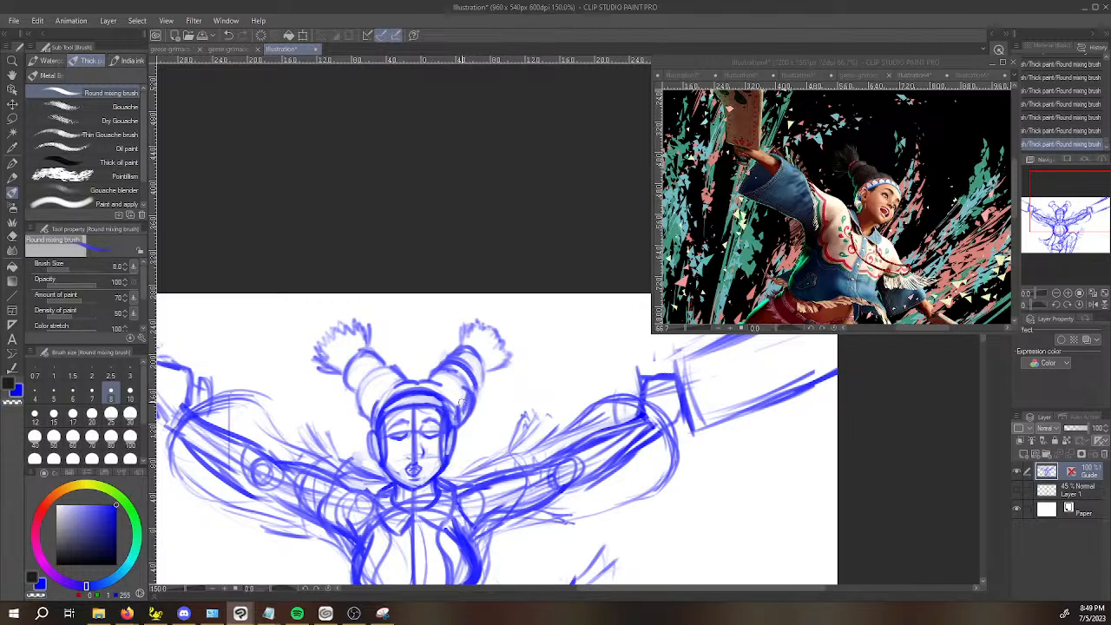
key(c)
mouse_move(474, 382)
mouse_down()
mouse_move(462, 411)
mouse_move(460, 374)
mouse_move(433, 378)
mouse_up()
key(c)
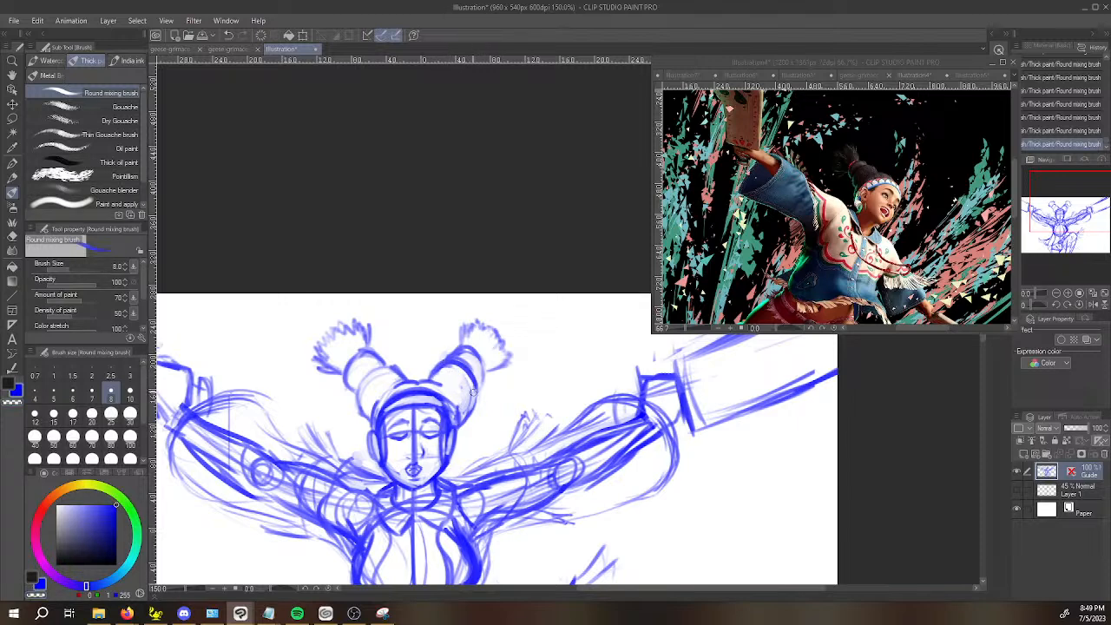
drag(458, 415, 475, 379)
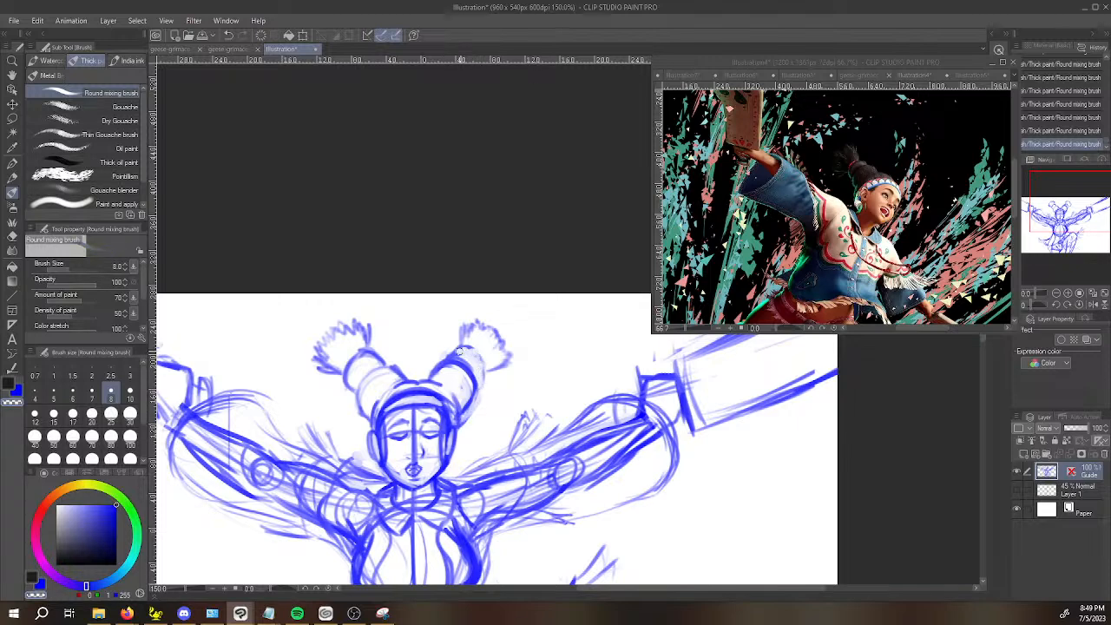
Erase the rough lines between the right bun and its tuft and draw a rounded cap at the bun's tip.
key(c)
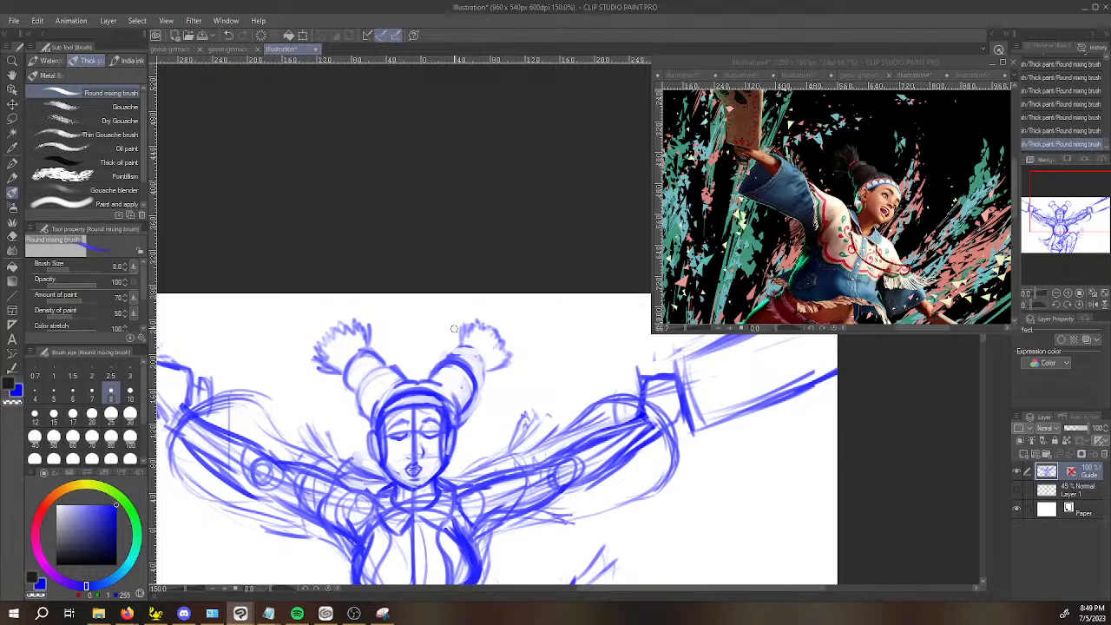
key(c)
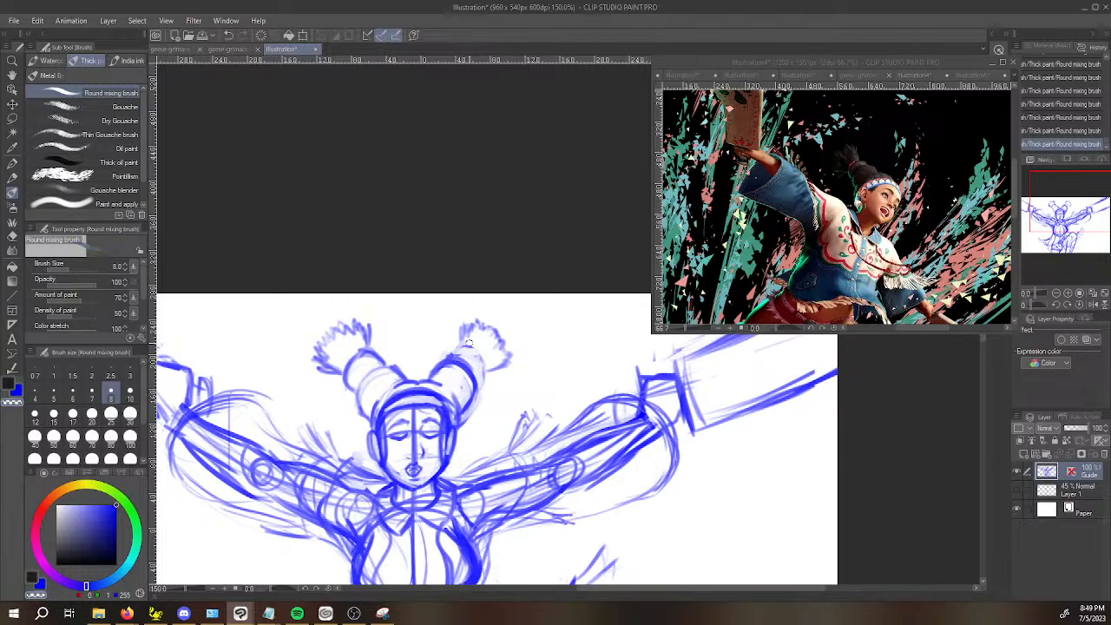
key(c)
drag(474, 345, 480, 348)
key(c)
key(c)
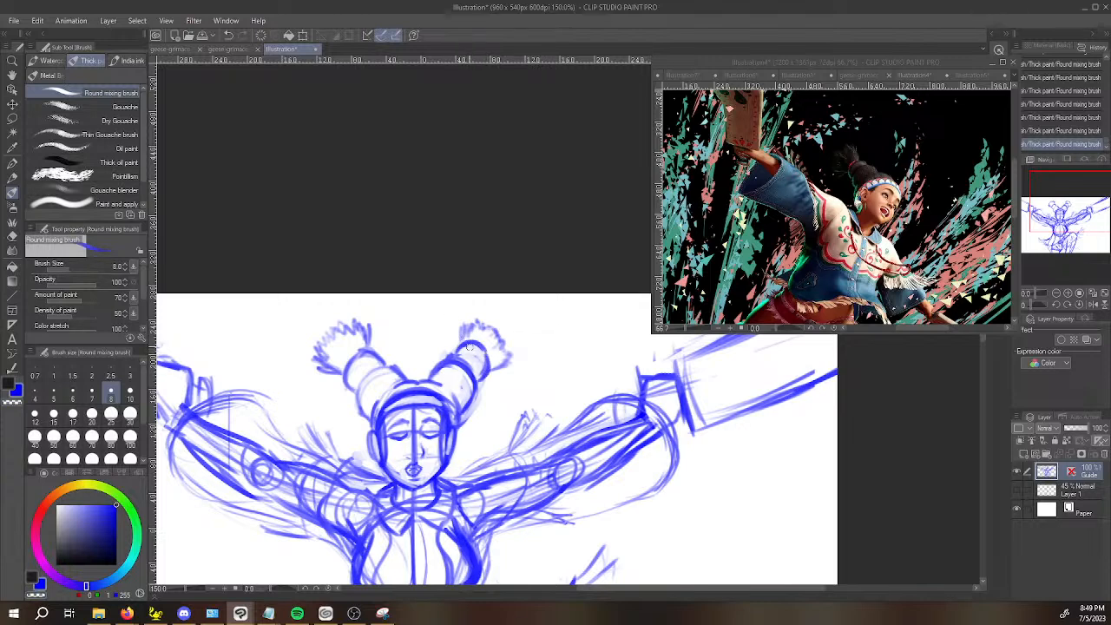
Lasso the tuft above the right bun, scale it down slightly and shift it outward to sit on the bun's tip.
key(m)
mouse_move(494, 375)
mouse_down()
mouse_move(468, 300)
mouse_move(486, 378)
mouse_up()
key(ctrl+t)
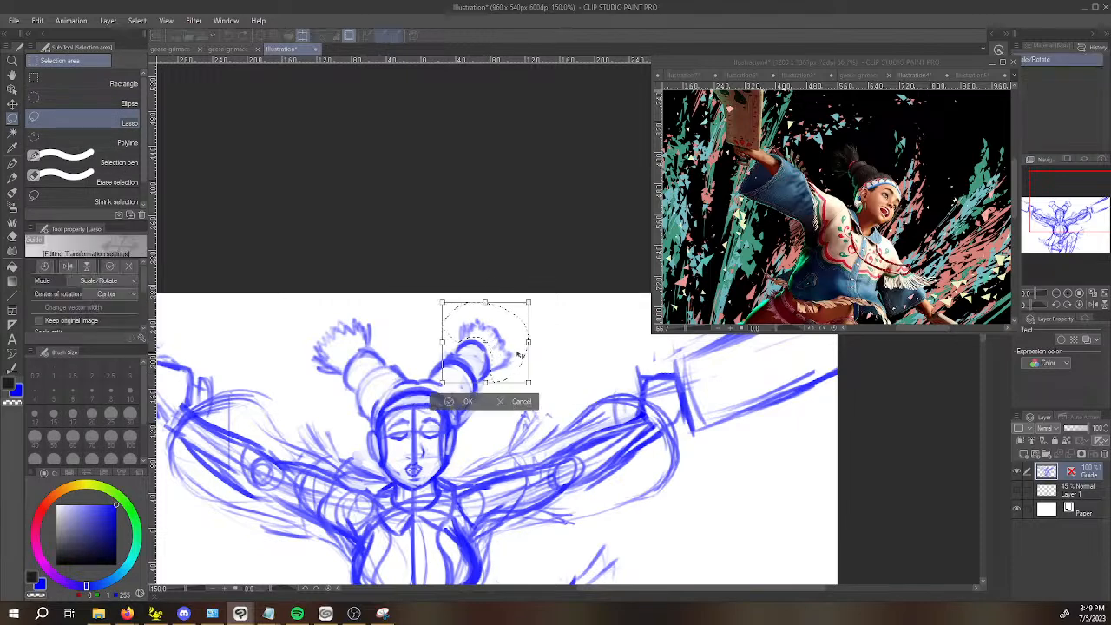
drag(521, 330, 529, 320)
drag(535, 374, 532, 369)
drag(451, 295, 455, 303)
drag(515, 334, 512, 333)
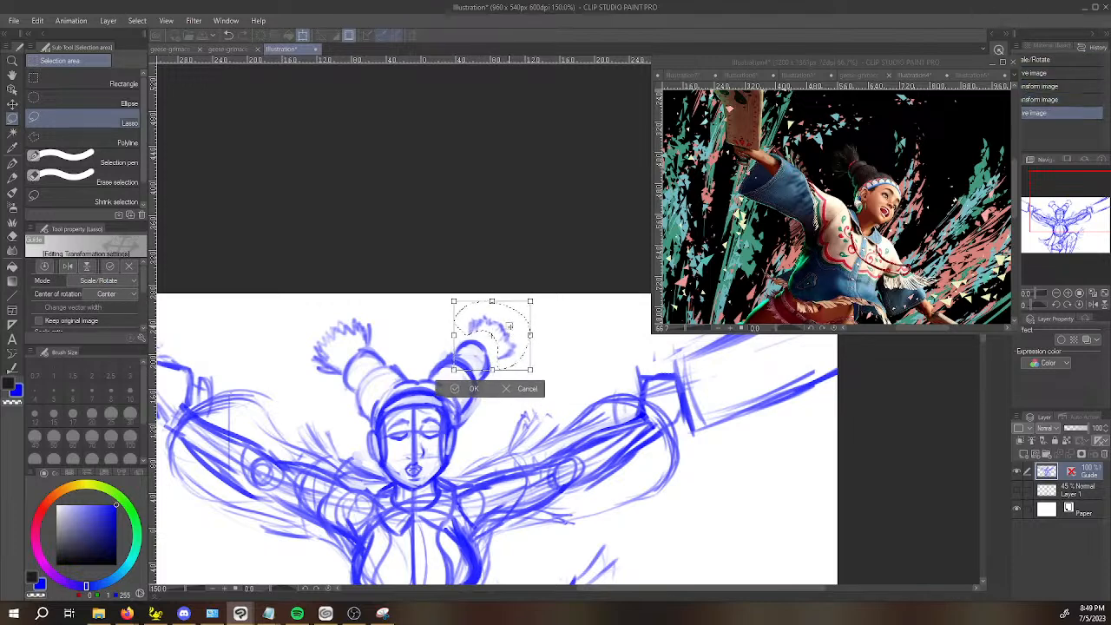
key(Return)
key(b)
key(ctrl+d)
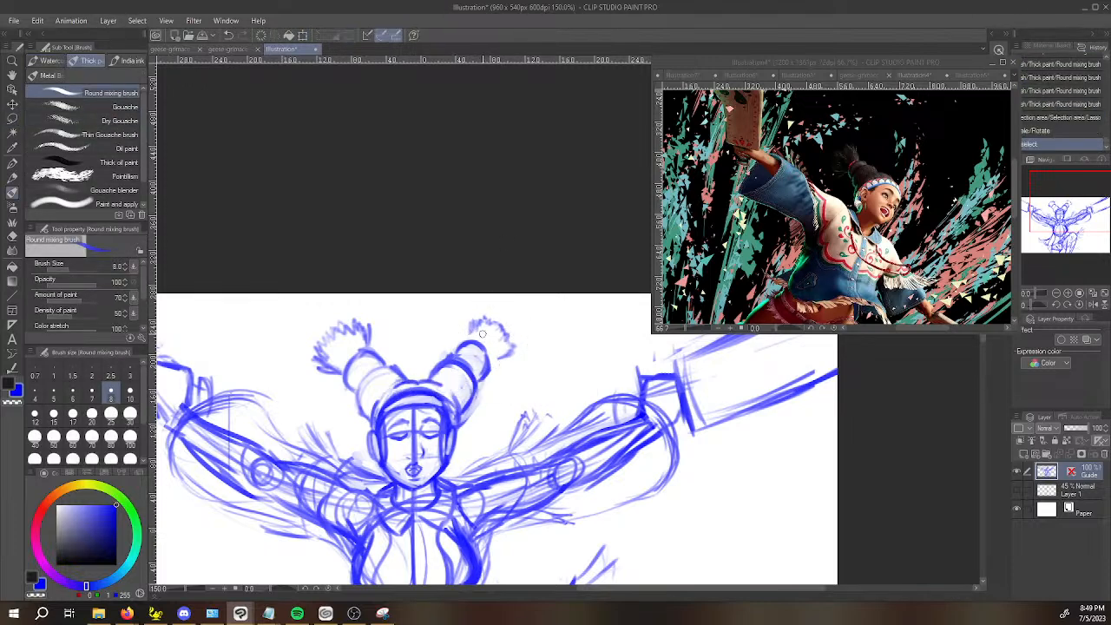
Sketch hair strands linking the tuft to the tip of the right bun on both sides.
drag(467, 341, 487, 331)
mouse_move(482, 346)
mouse_down()
mouse_move(491, 339)
mouse_move(489, 363)
mouse_move(501, 357)
mouse_up()
drag(492, 361, 509, 350)
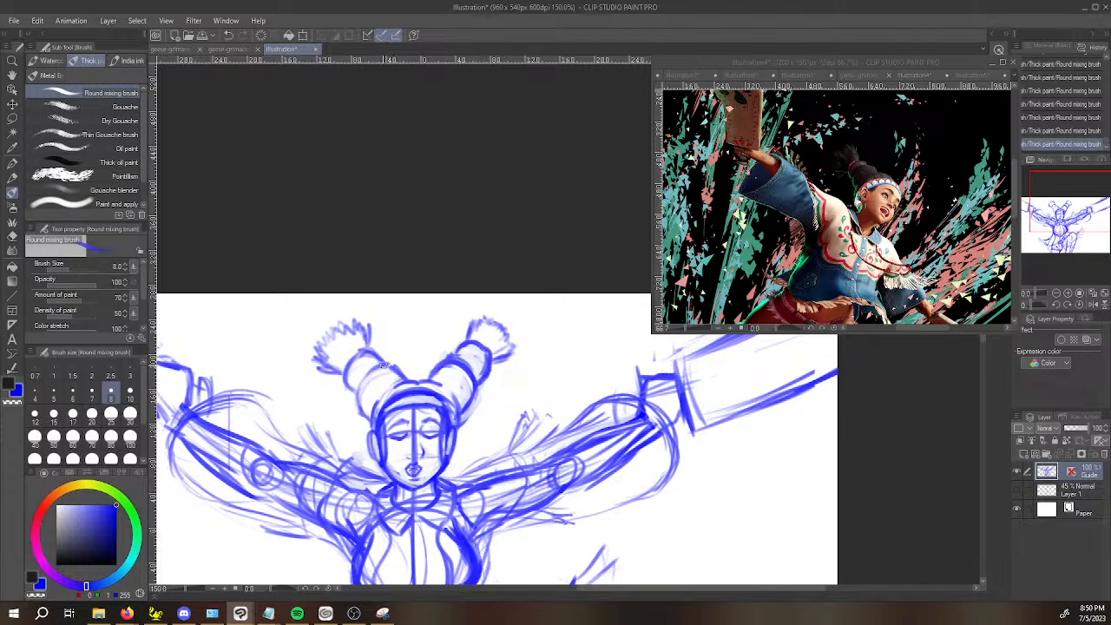
Start saving the illustration and create and open a new folder named Lilycord-art inside the Art folder.
scroll(332, 248, down, 1)
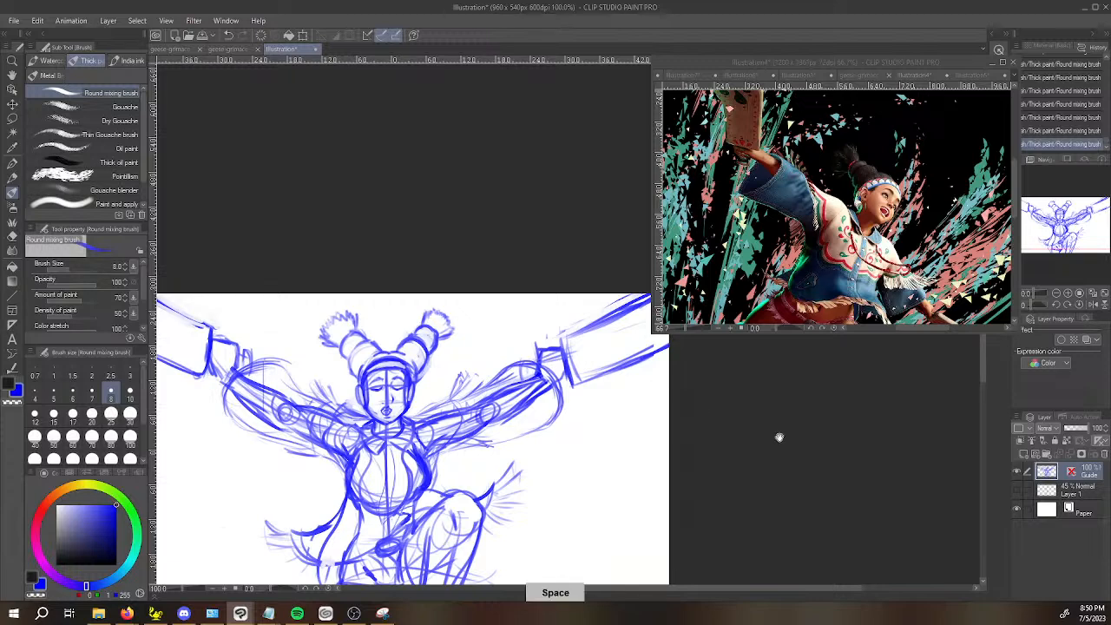
drag(773, 429, 786, 414)
key(ctrl+s)
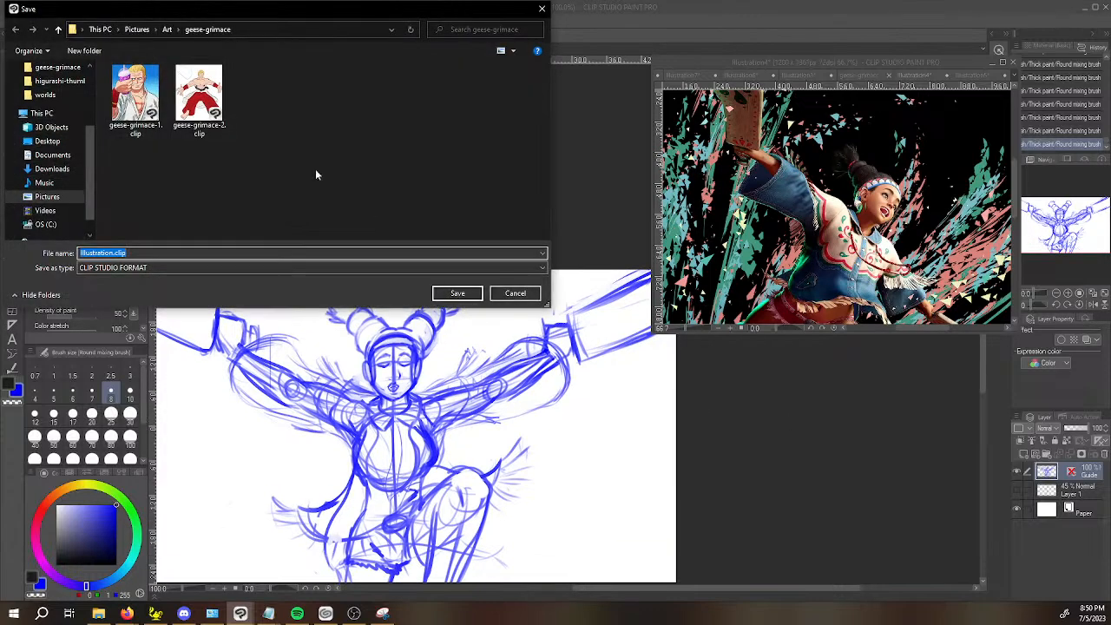
click(167, 30)
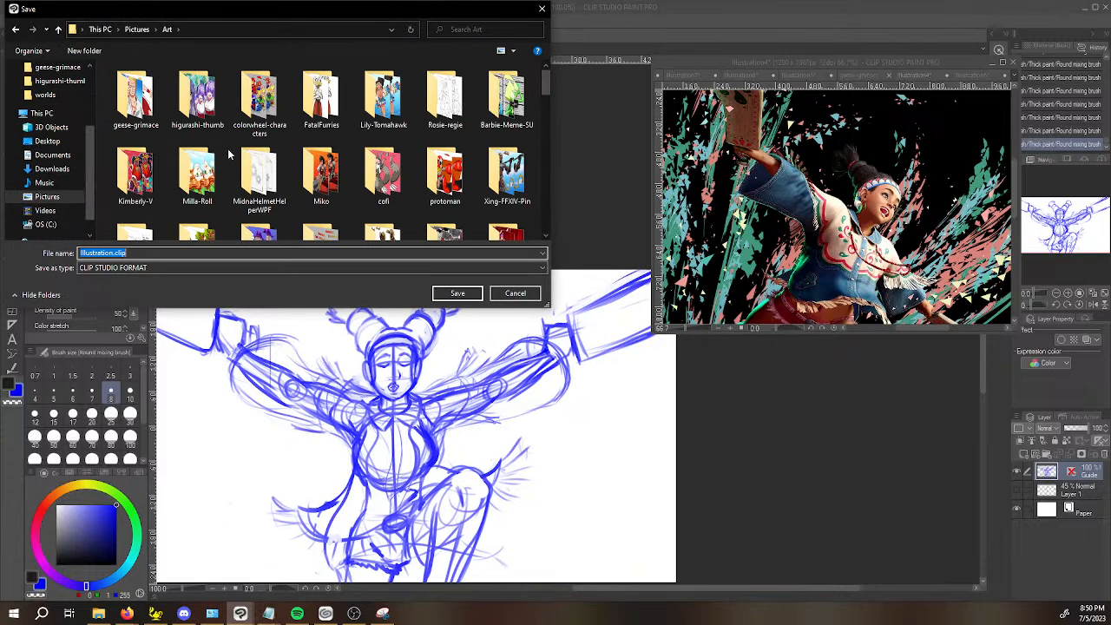
right_click(229, 155)
mouse_move(297, 295)
click(468, 295)
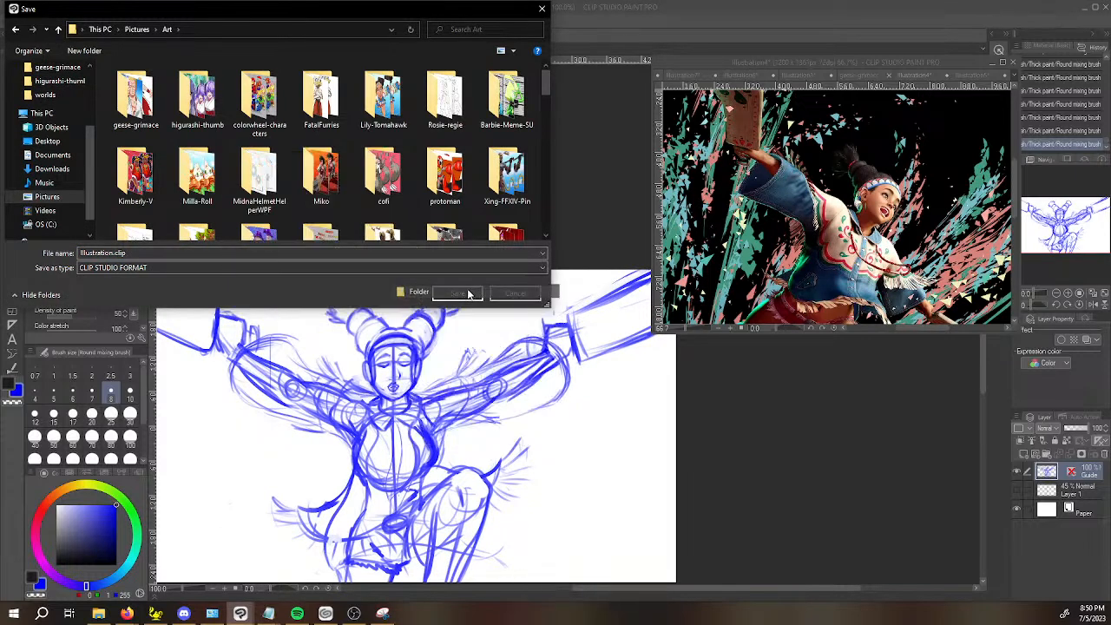
text(Lilycord-art)
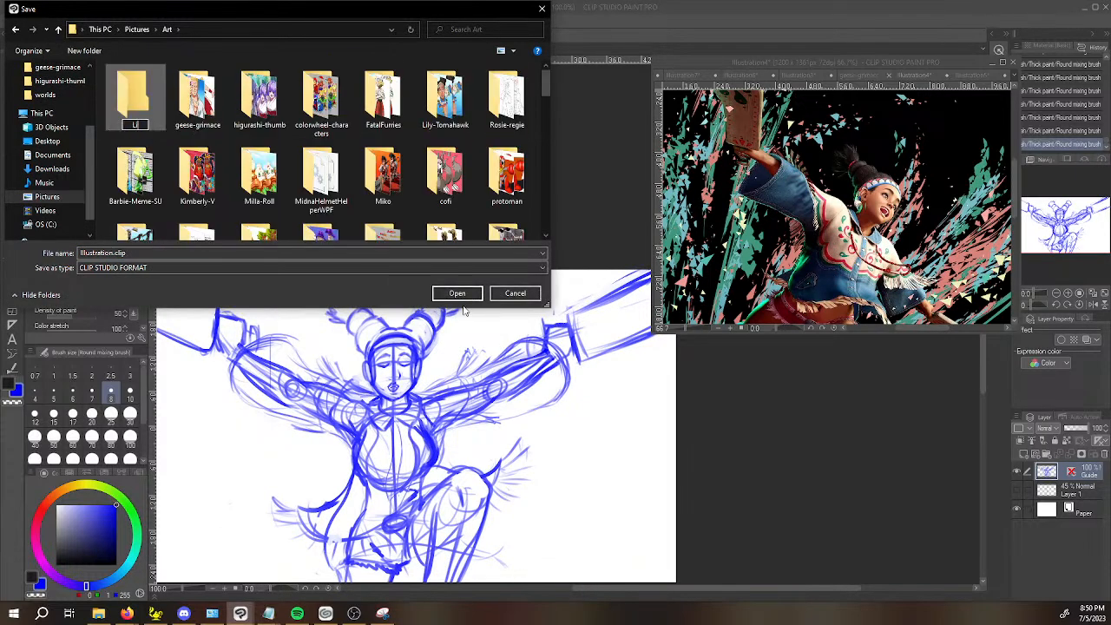
key(Return)
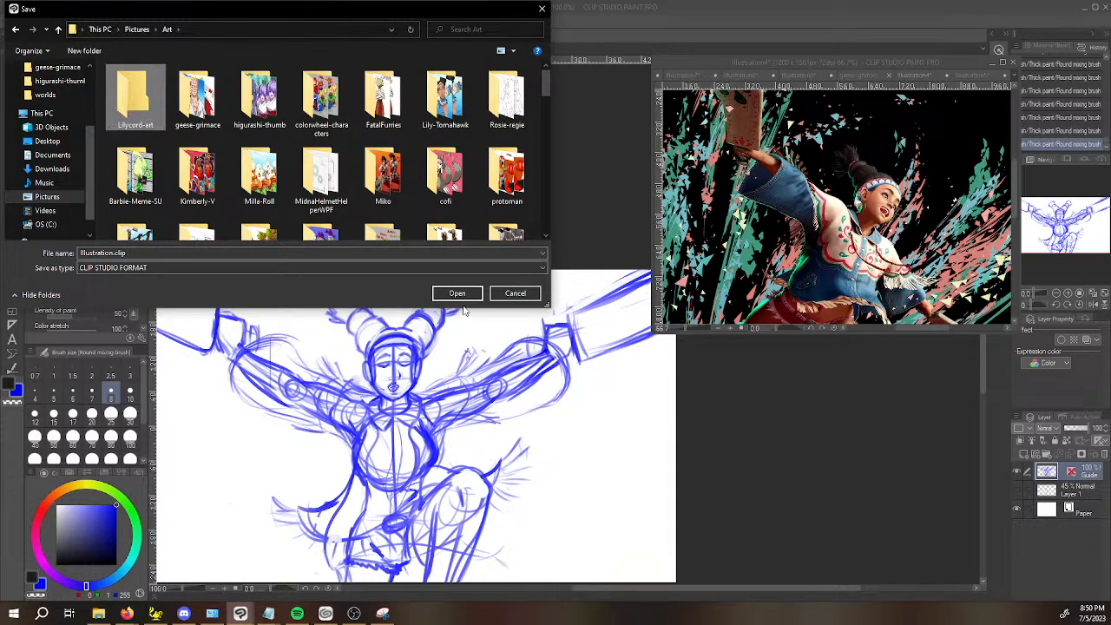
key(Return)
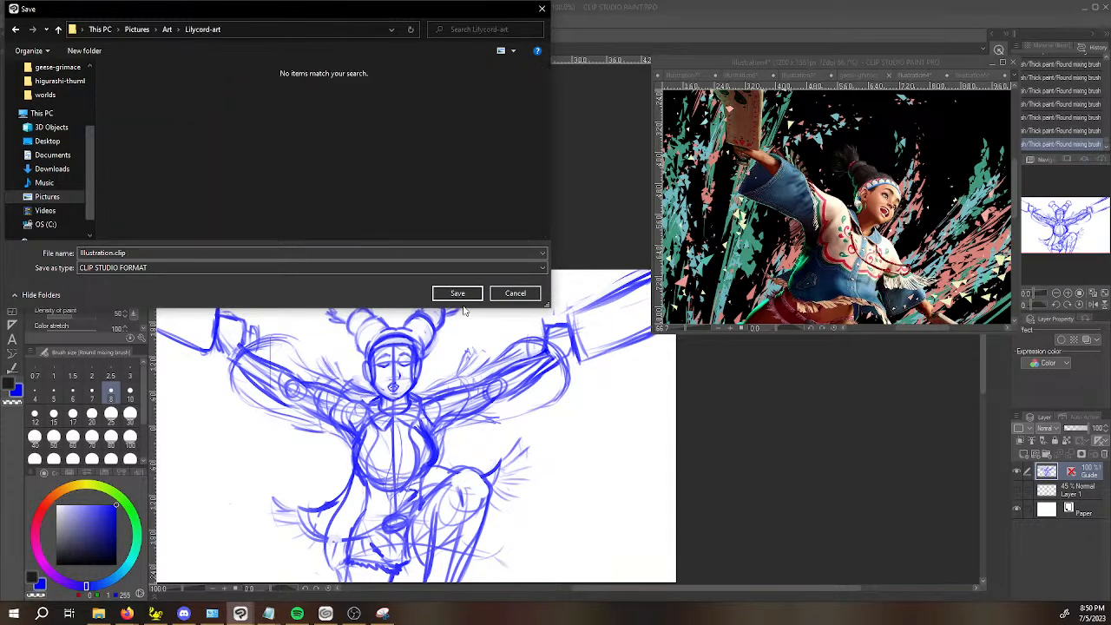
Save the illustration in the Lilycord-art folder as lilycord-banner in CLIP STUDIO FORMAT.
right_click(308, 252)
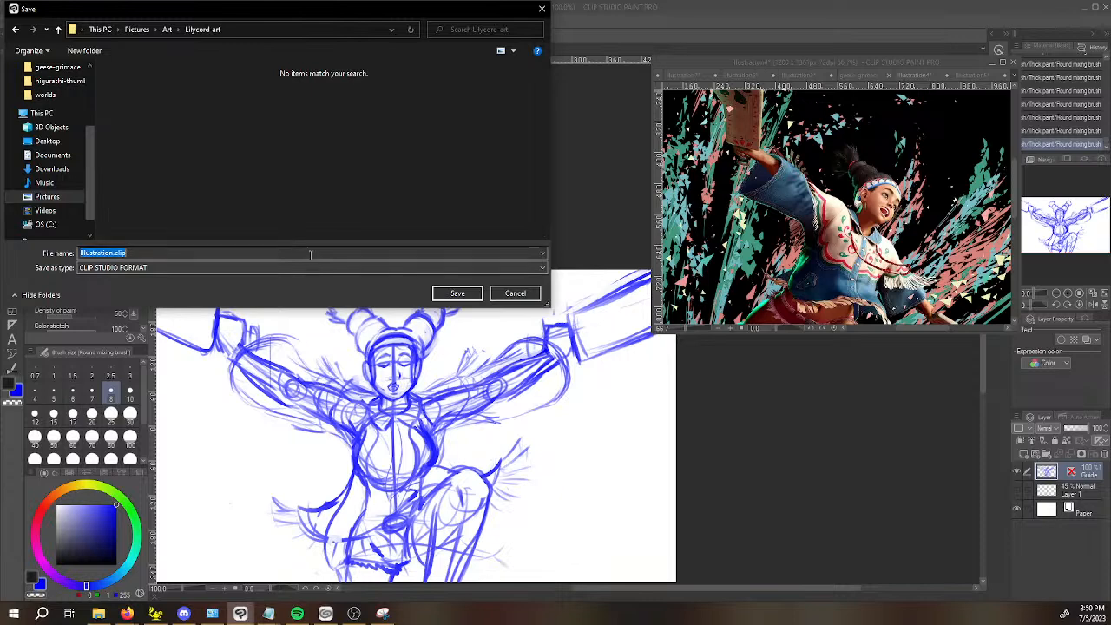
key(i)
key(Escape)
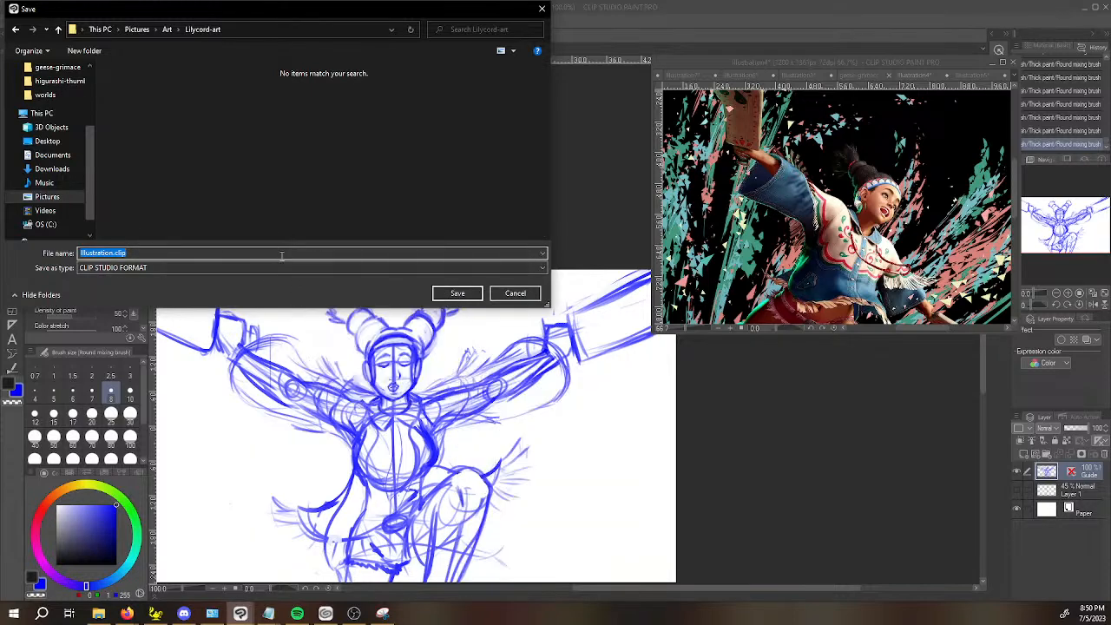
text(lil)
text(cord-banner)
key(Return)
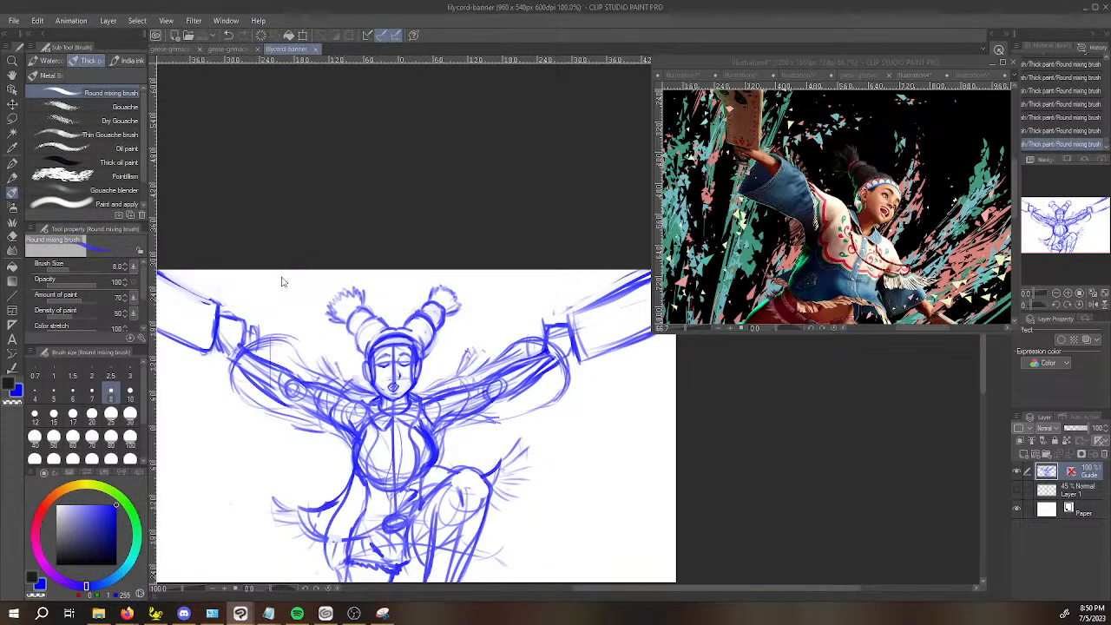
Add a new raster layer between Layer 1 and the Guide layer, and bring up the Illustration5 gameplay screenshot as reference.
key(space)
drag(779, 452, 812, 422)
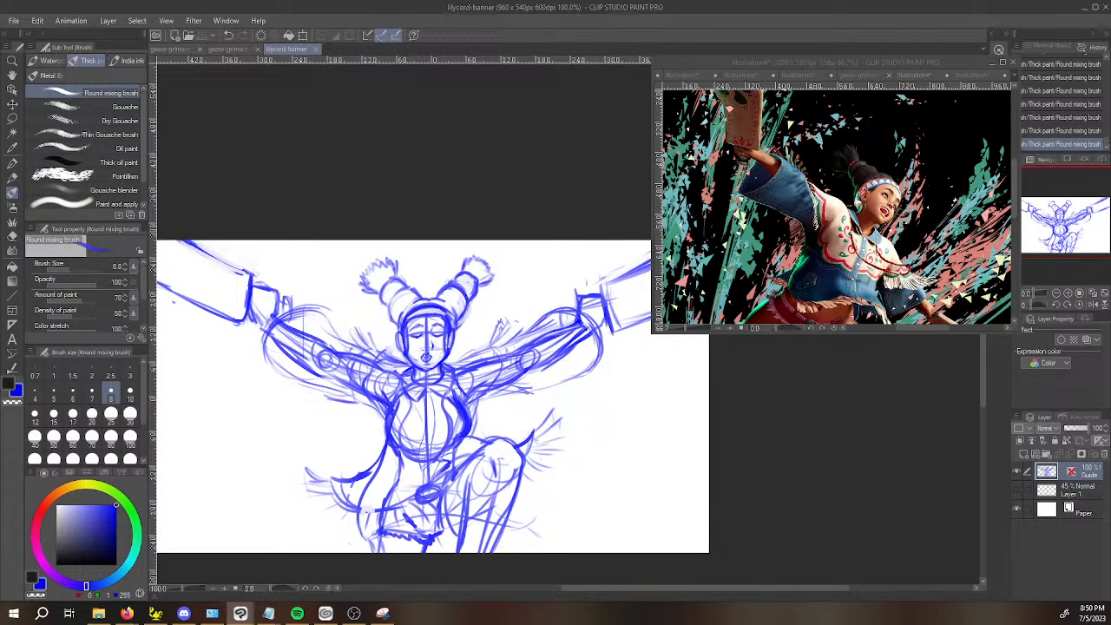
click(1076, 493)
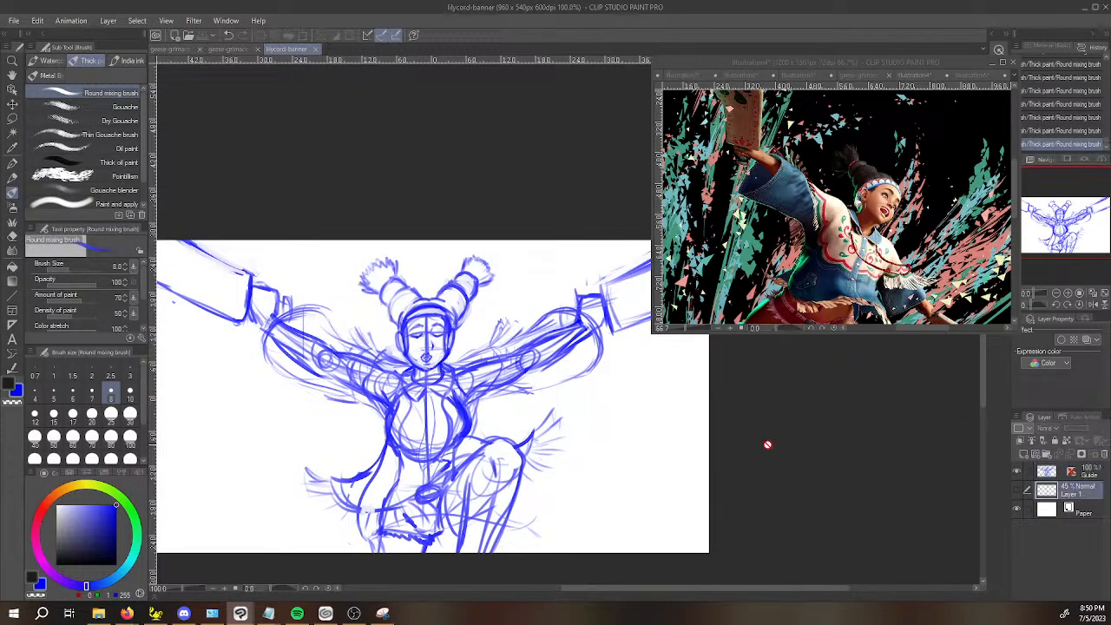
key(space)
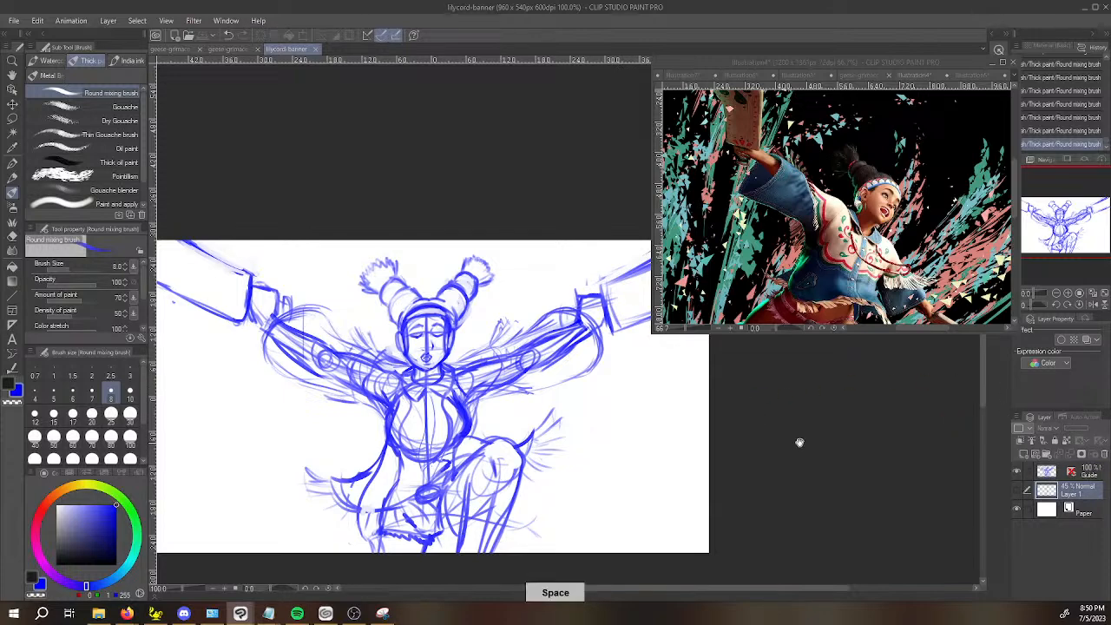
drag(797, 443, 818, 422)
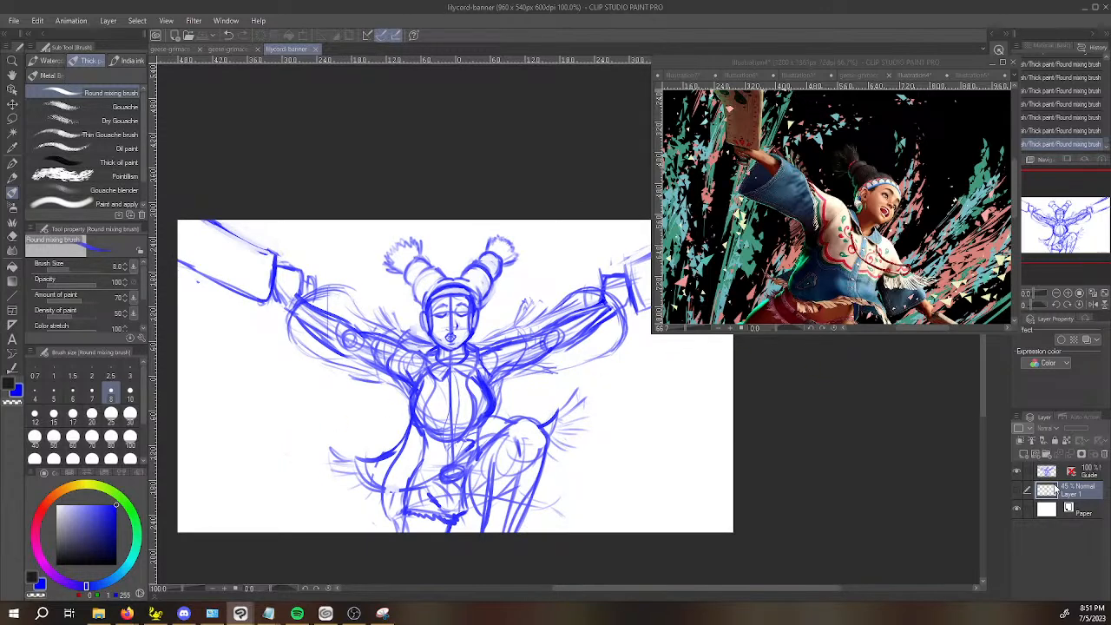
key(ctrl+shift+n)
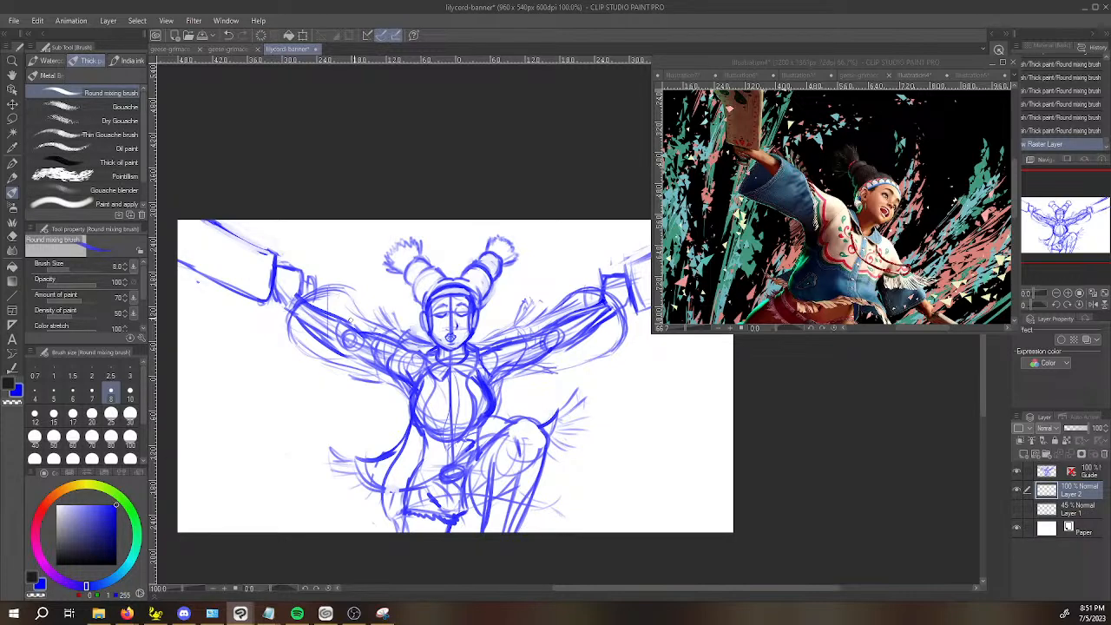
click(983, 79)
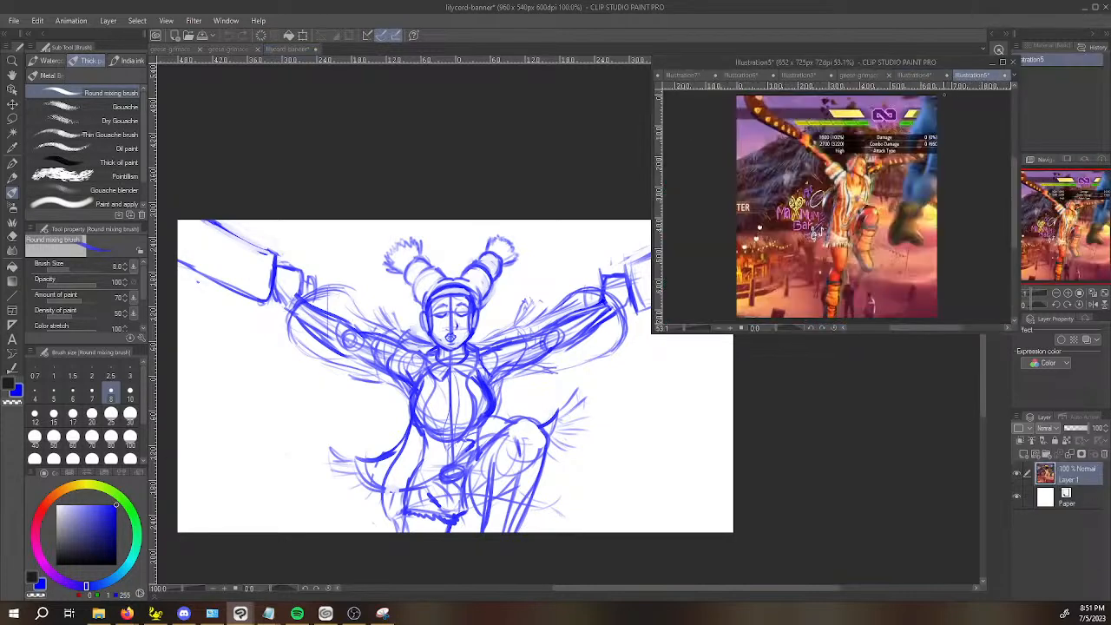
Switch back from the gameplay reference to the lilycord-banner illustration.
click(254, 498)
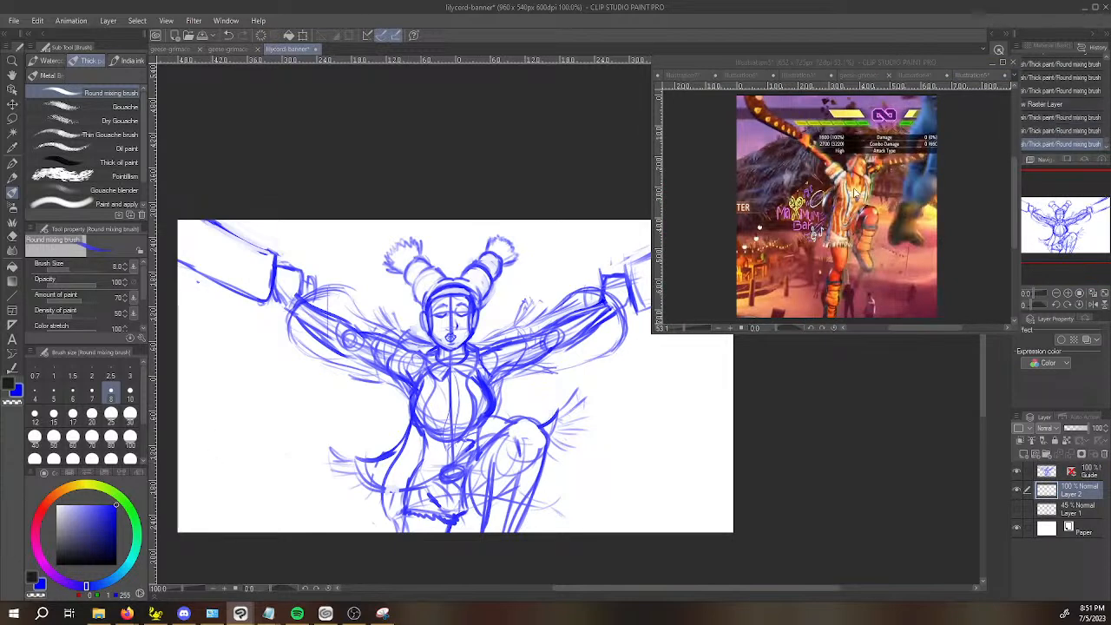
click(223, 420)
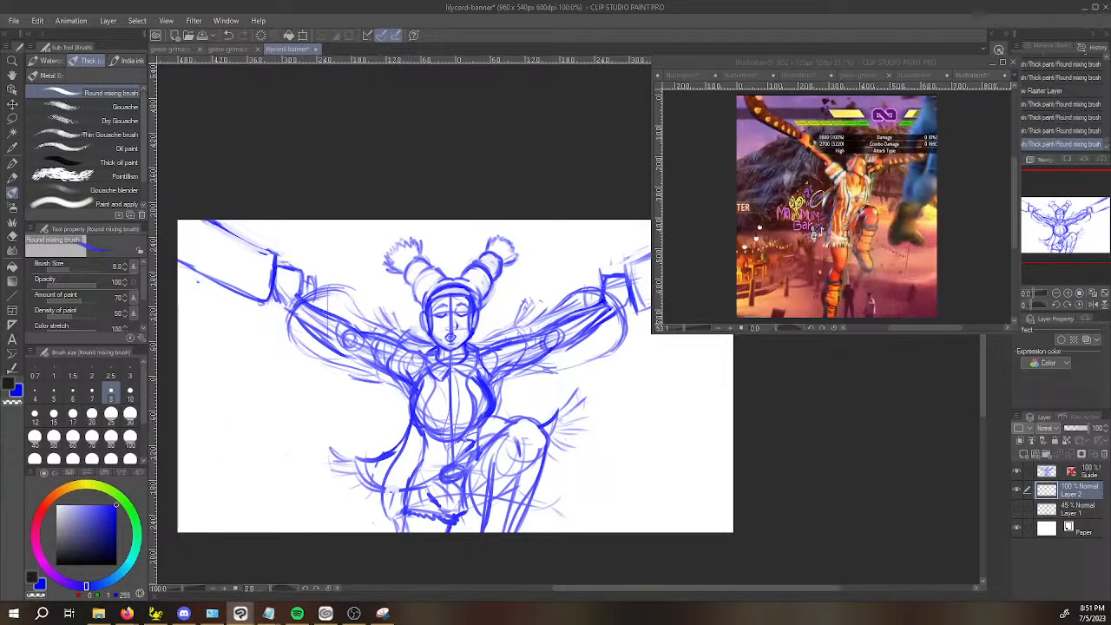
click(202, 364)
click(205, 368)
click(394, 462)
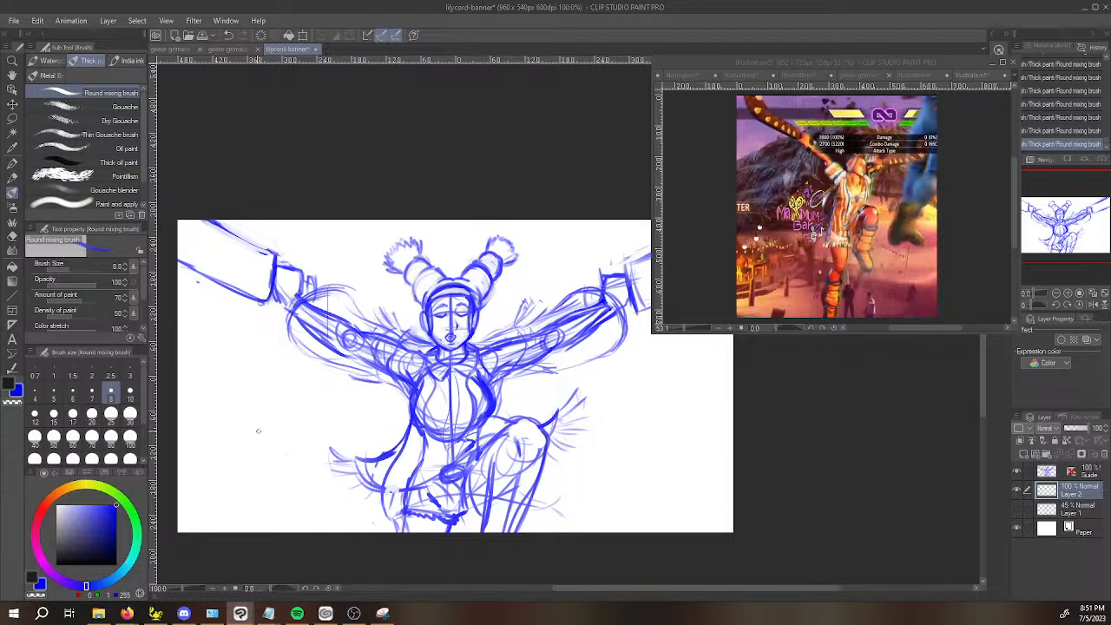
key(alt+Tab)
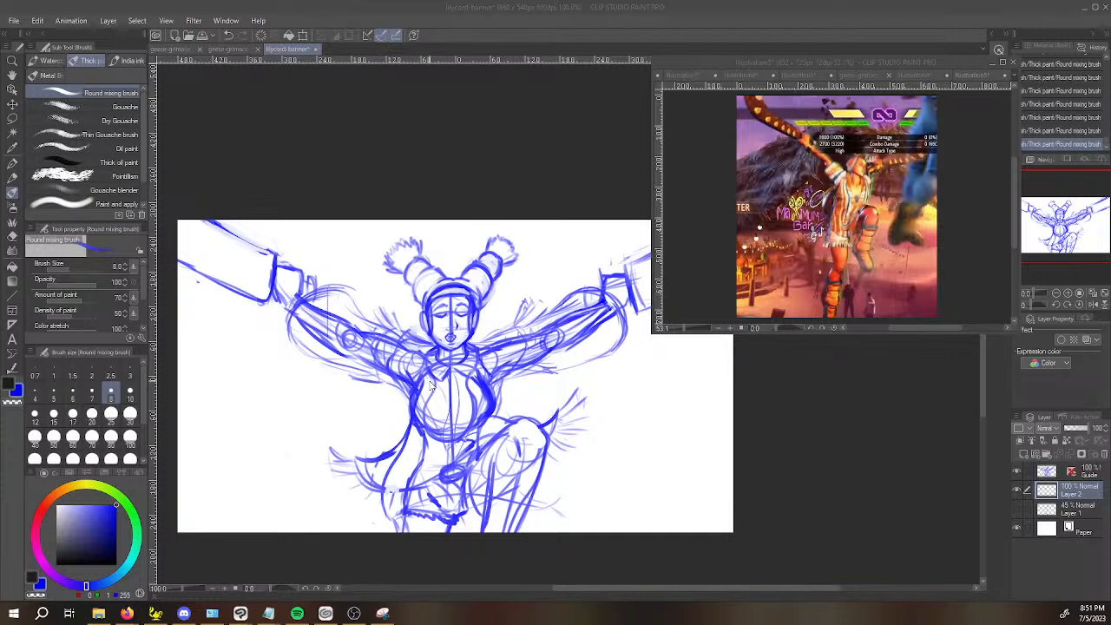
key(alt+Tab)
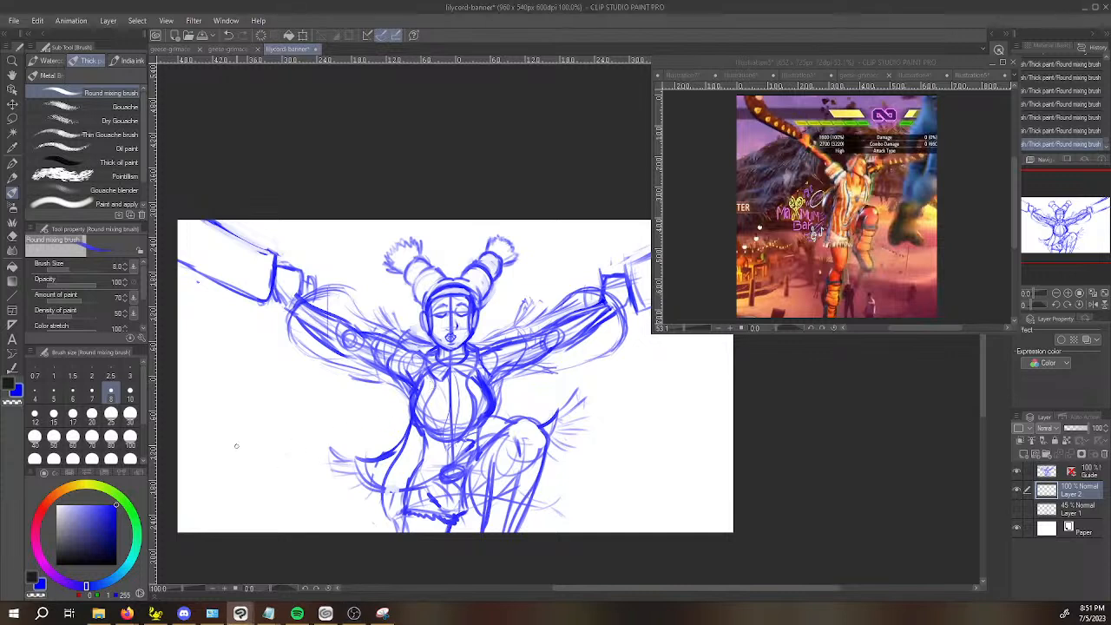
Try sweeping blue strokes on Layer 2 around the figure's hips and across the lower part of the banner.
mouse_move(264, 459)
mouse_down()
mouse_move(482, 529)
mouse_move(675, 474)
mouse_up()
key(ctrl+z)
drag(540, 503, 678, 460)
drag(542, 454, 700, 448)
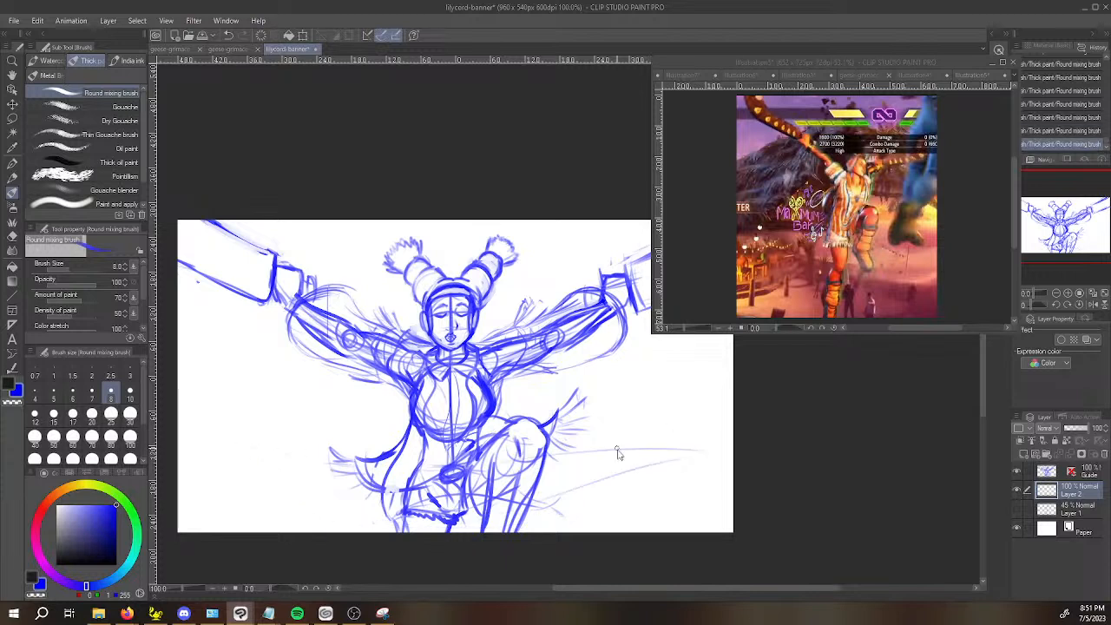
key(ctrl+z)
key(ctrl+z)
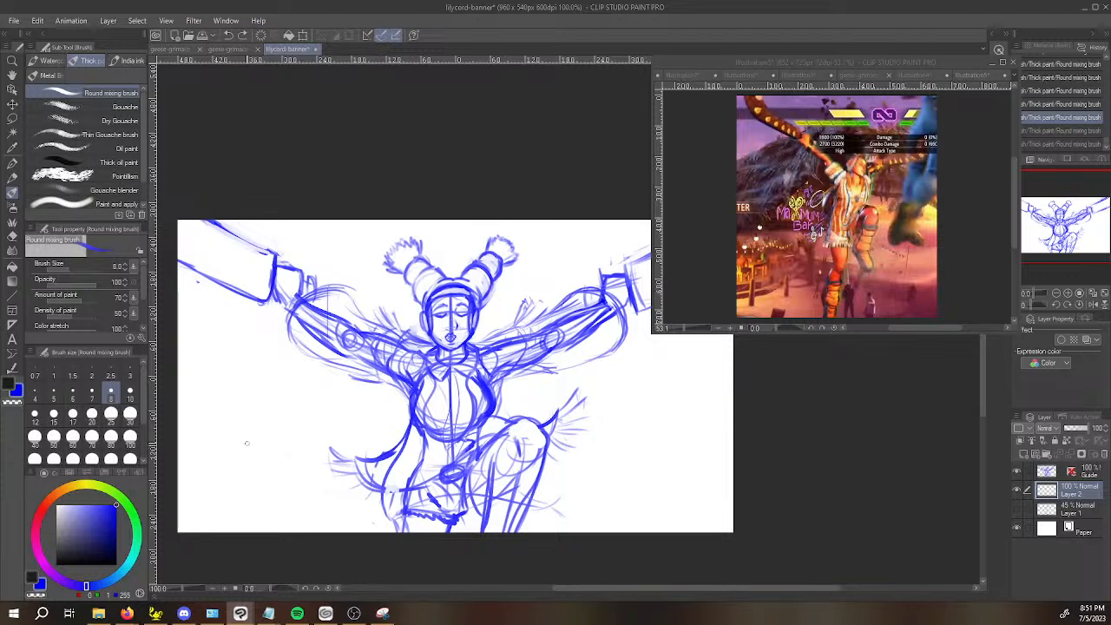
drag(267, 476, 319, 491)
key(ctrl+z)
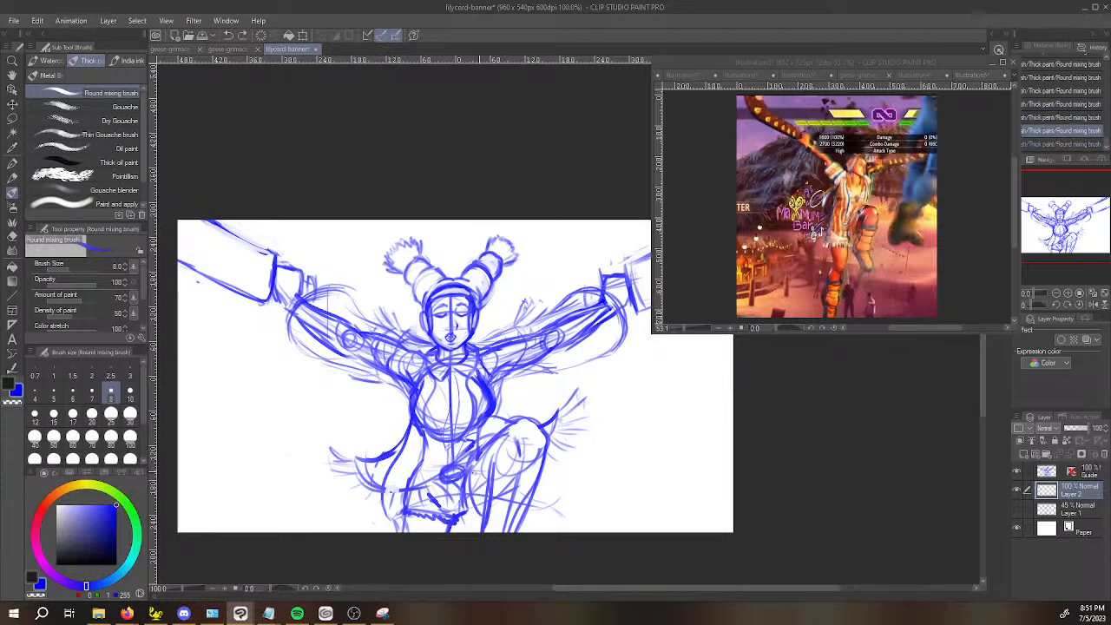
Set the drawing colour to a dark green with RGB 8, 105, 12.
click(131, 504)
click(111, 540)
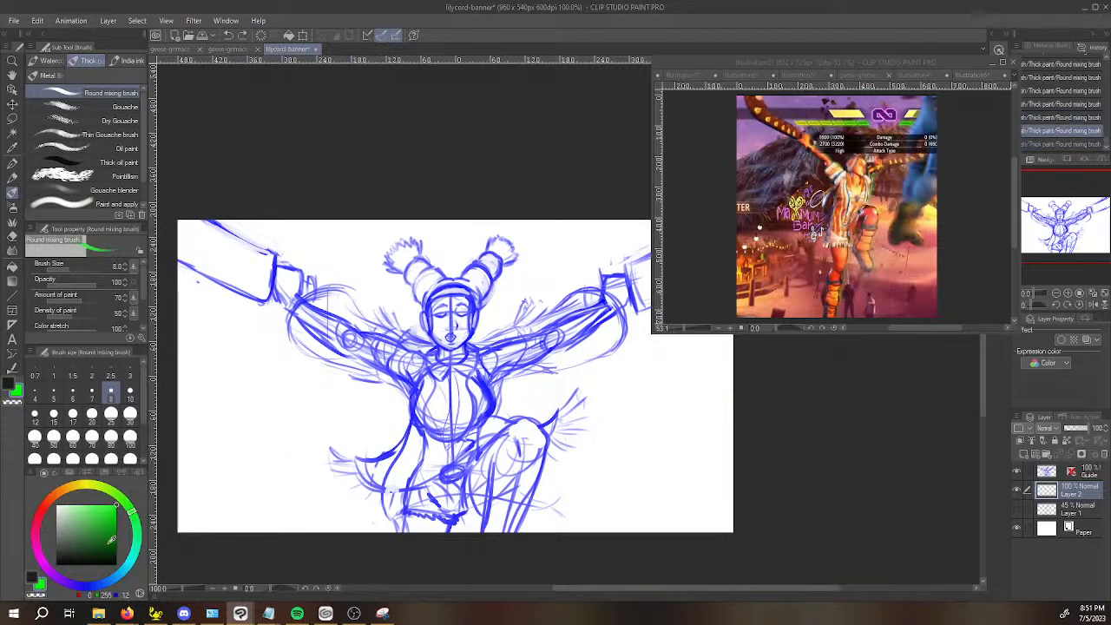
click(1082, 455)
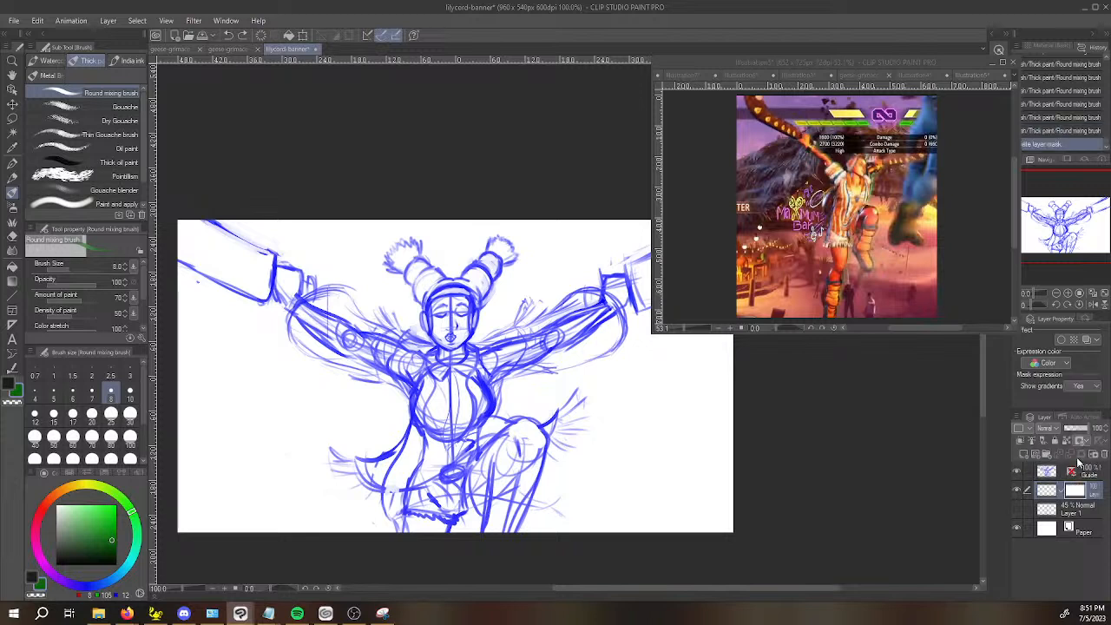
drag(295, 476, 318, 460)
key(ctrl+z)
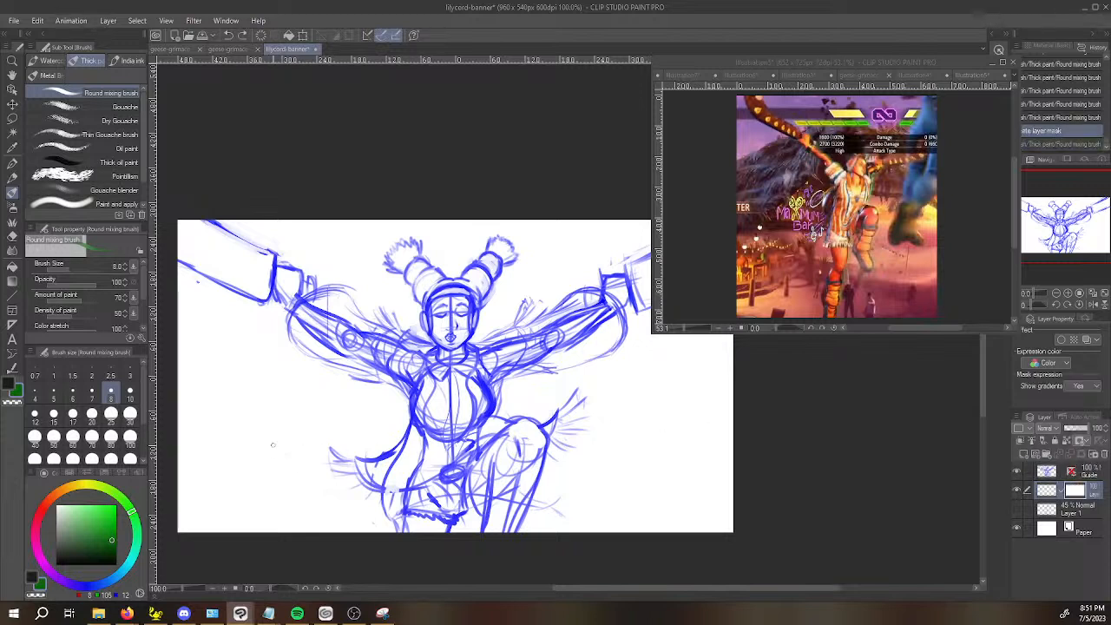
drag(435, 497, 595, 405)
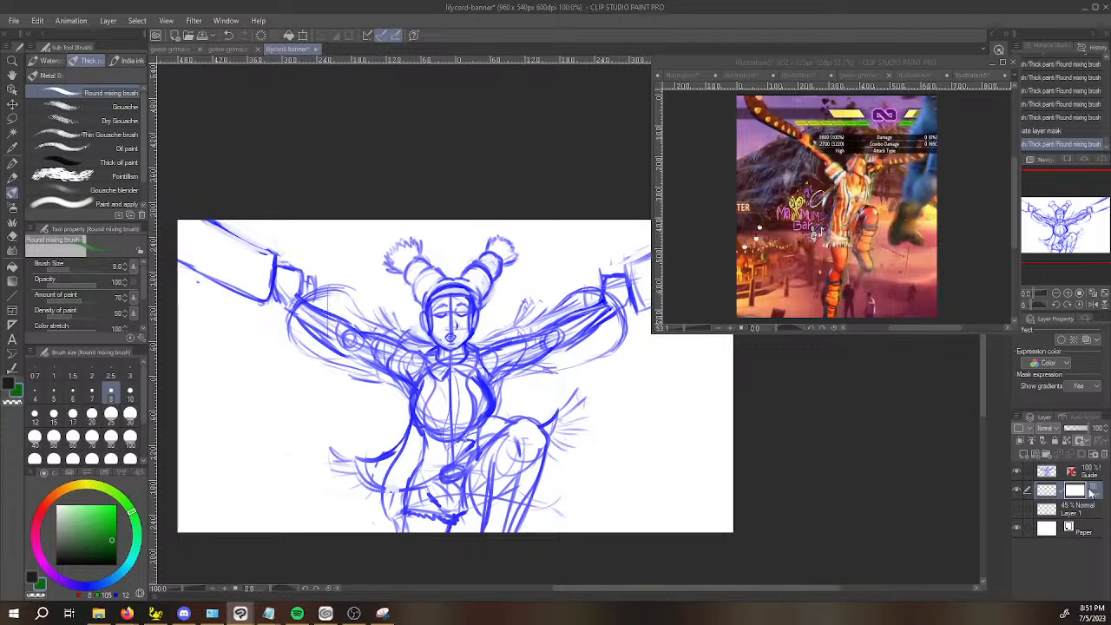
key(ctrl+z)
key(ctrl+z)
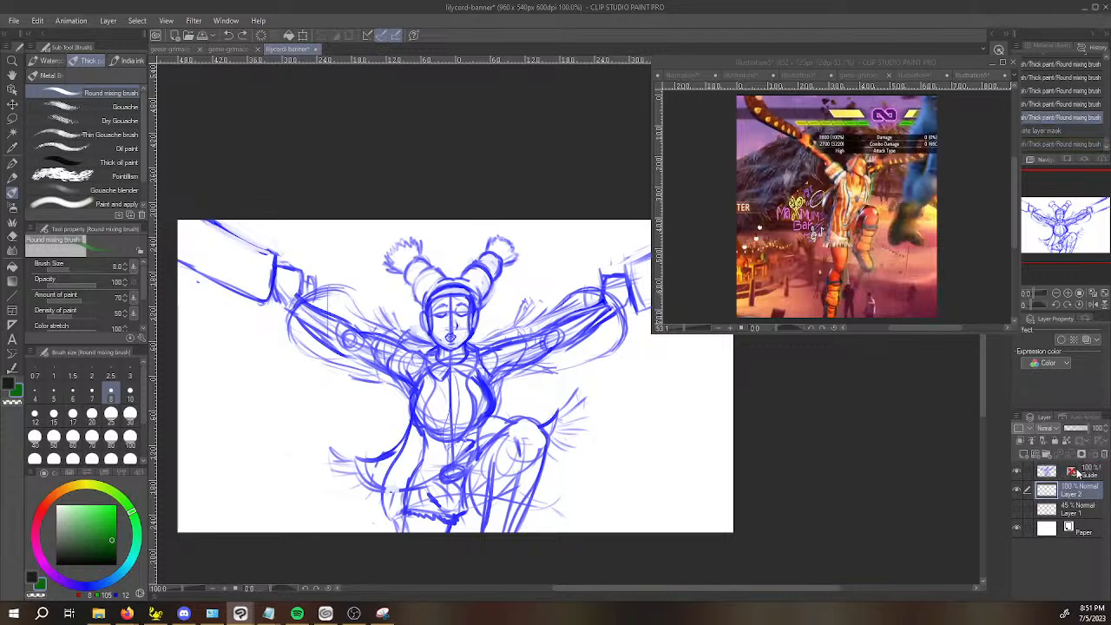
Move Layer 2 above the Guide layer and sketch green arcs sweeping around the figure's hips.
drag(1077, 492, 1079, 470)
mouse_move(354, 480)
mouse_down()
mouse_move(575, 437)
mouse_move(486, 495)
mouse_move(303, 468)
mouse_move(348, 493)
mouse_move(328, 495)
mouse_up()
key(ctrl+z)
mouse_move(301, 444)
mouse_down()
mouse_move(286, 461)
mouse_move(290, 484)
mouse_move(332, 493)
mouse_up()
drag(304, 471, 343, 497)
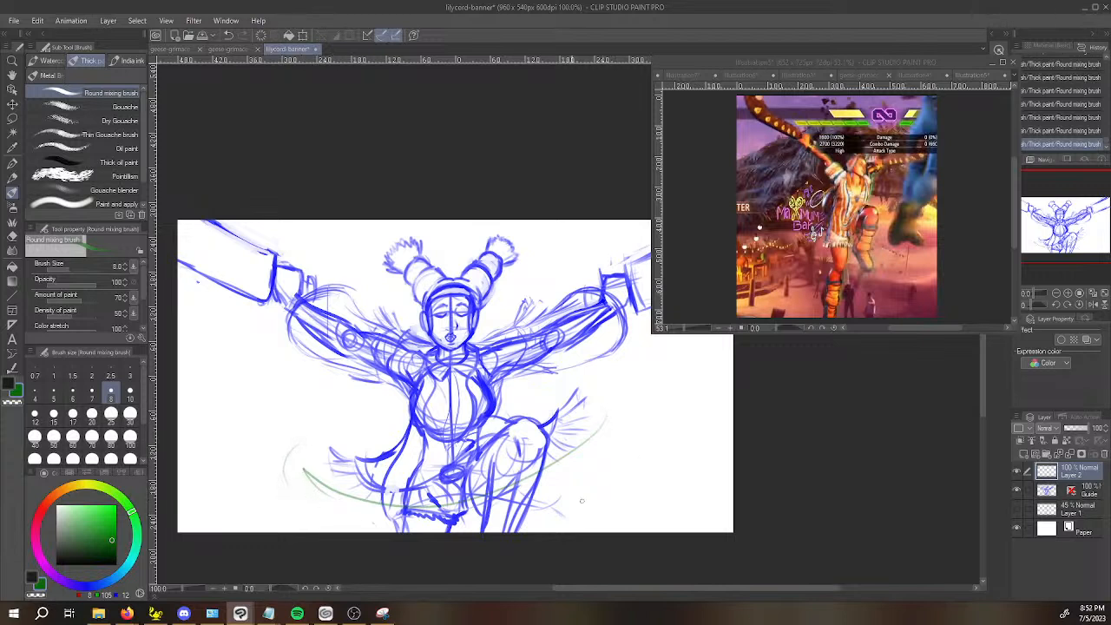
Sketch green swirl lines around the chest, behind the head and beside the raised knee.
drag(335, 406, 597, 358)
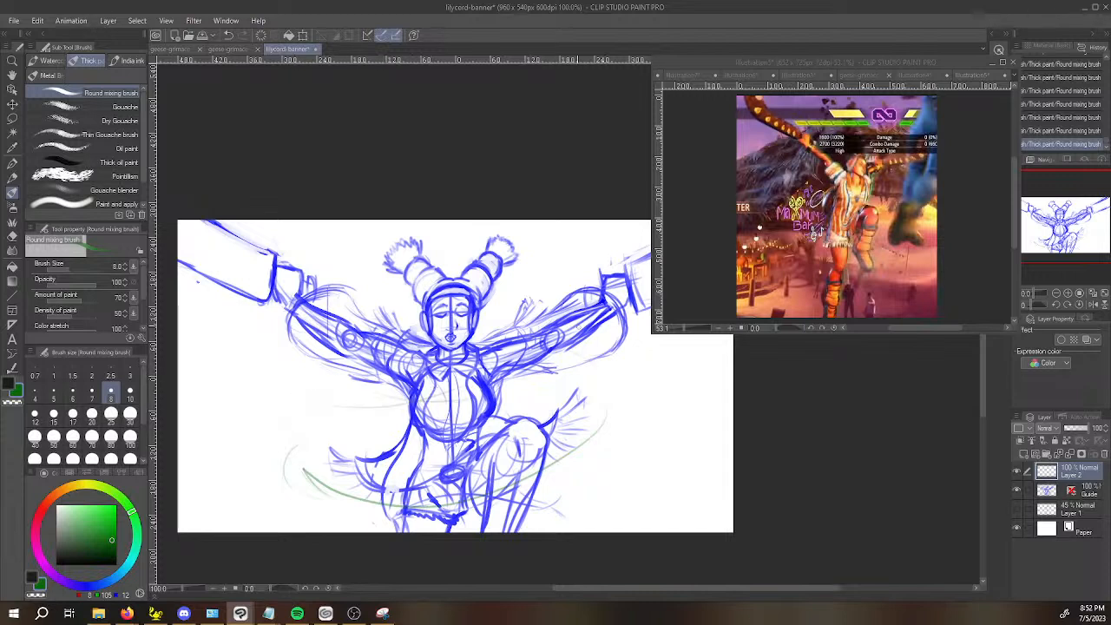
drag(415, 413, 577, 384)
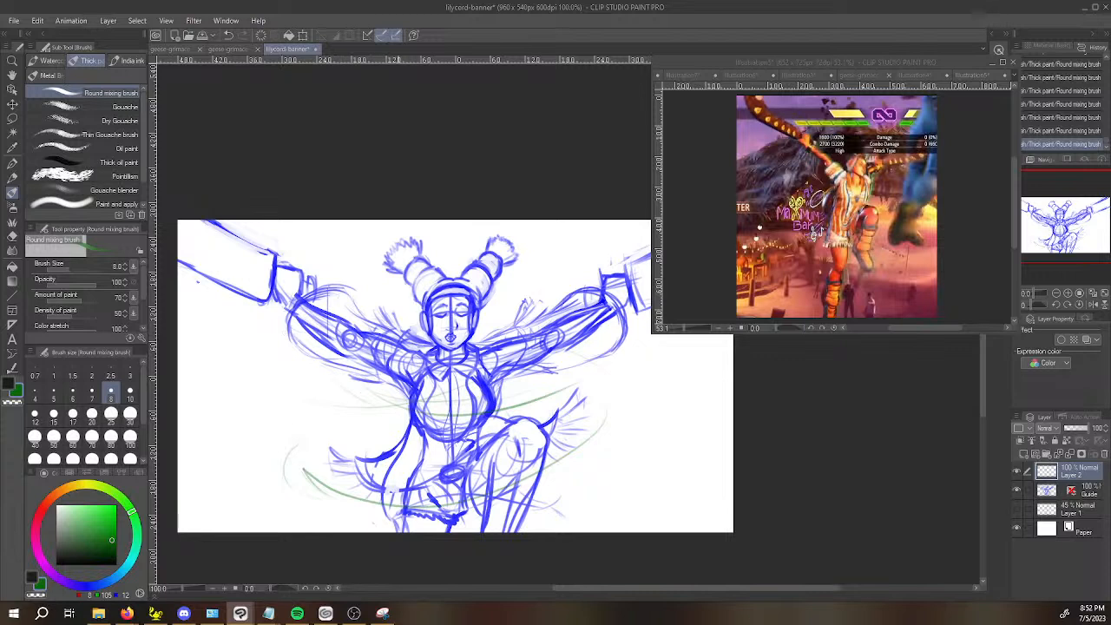
mouse_move(523, 295)
mouse_down()
mouse_move(465, 284)
mouse_move(519, 308)
mouse_move(354, 304)
mouse_up()
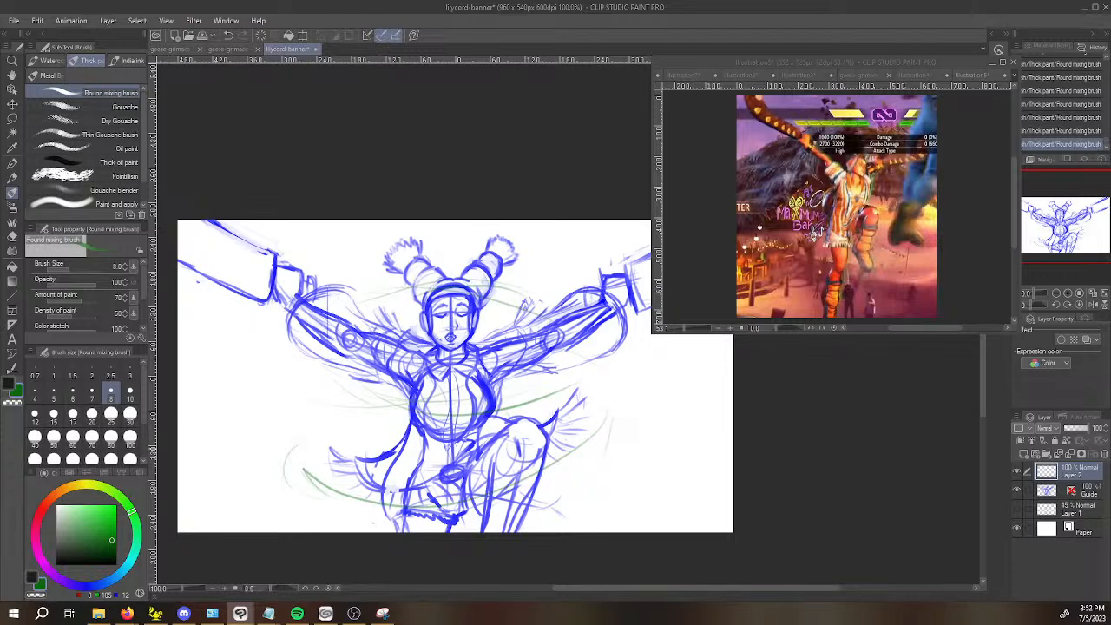
mouse_move(609, 416)
mouse_down()
mouse_move(612, 454)
mouse_move(603, 444)
mouse_move(578, 481)
mouse_move(610, 434)
mouse_move(582, 476)
mouse_move(611, 442)
mouse_up()
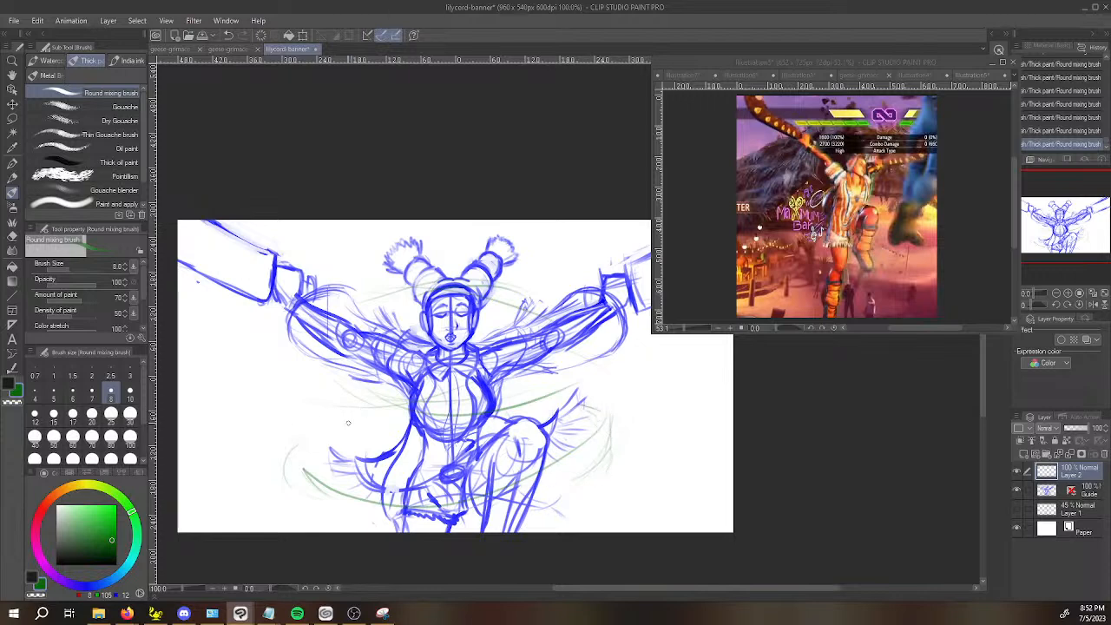
mouse_move(333, 414)
mouse_down()
mouse_move(451, 413)
mouse_move(419, 415)
mouse_up()
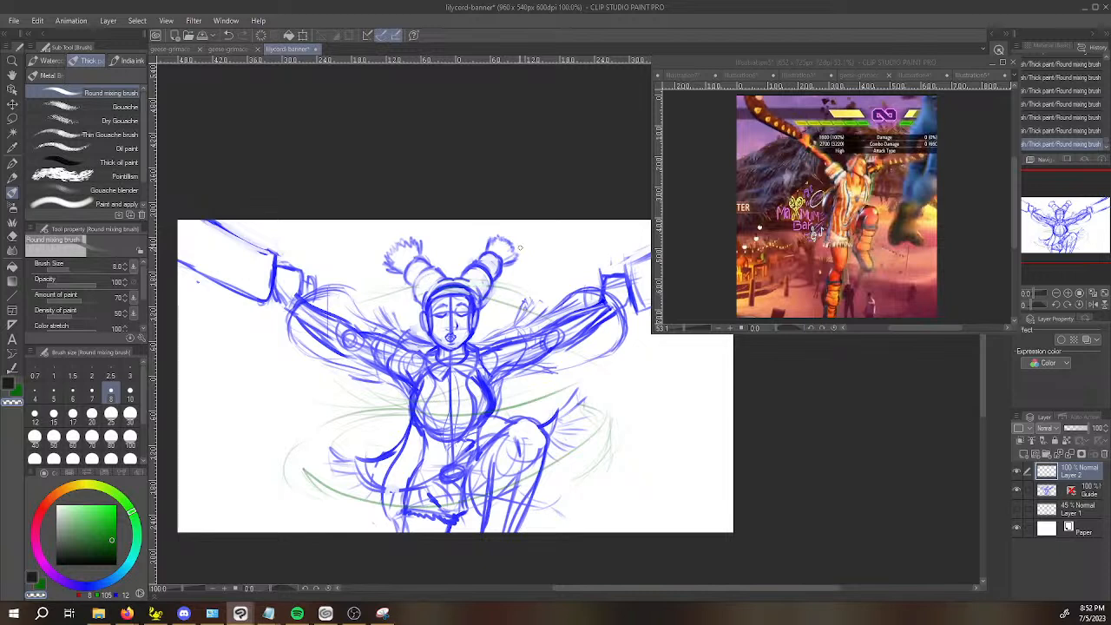
Extend the green swirl with wide outer loops in the empty areas on both sides of the figure.
key(c)
drag(278, 427, 290, 513)
key(ctrl+z)
mouse_move(280, 430)
mouse_down()
mouse_move(235, 497)
mouse_move(297, 510)
mouse_up()
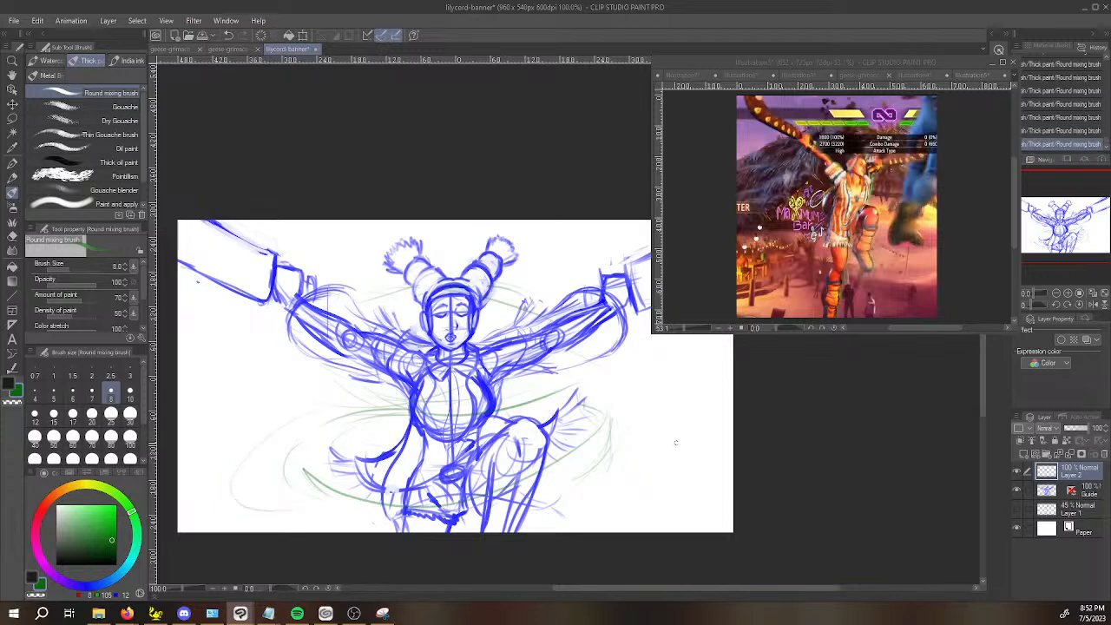
drag(679, 444, 608, 493)
key(ctrl+z)
drag(673, 470, 573, 511)
Select Layer 1, bring up the Illustration4 artwork as reference and show Lily's torso and legs.
click(1085, 515)
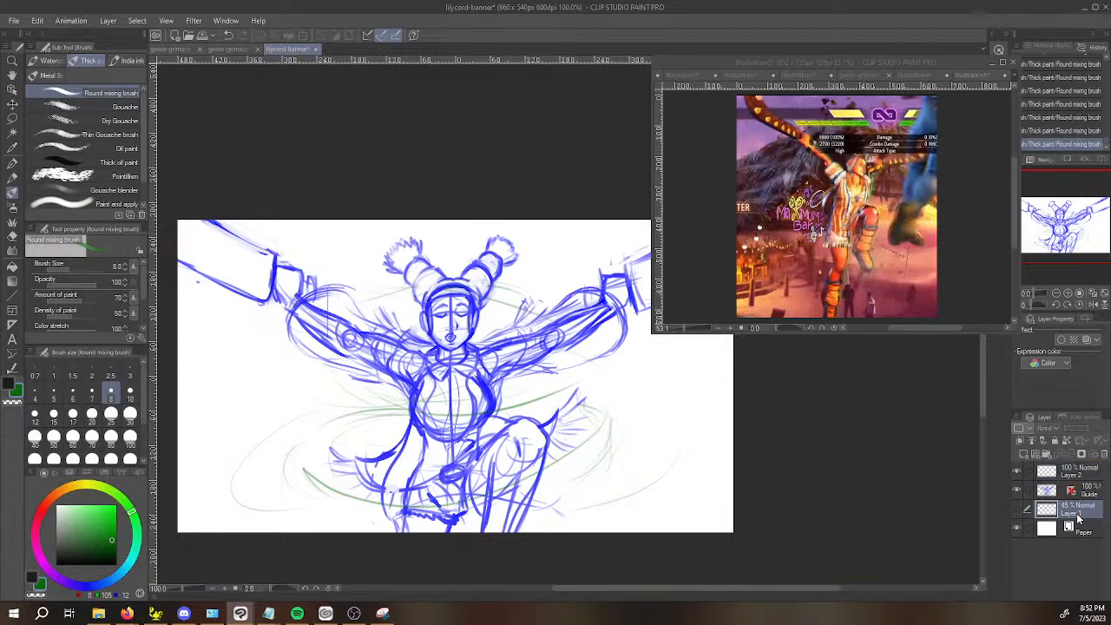
click(953, 92)
click(913, 76)
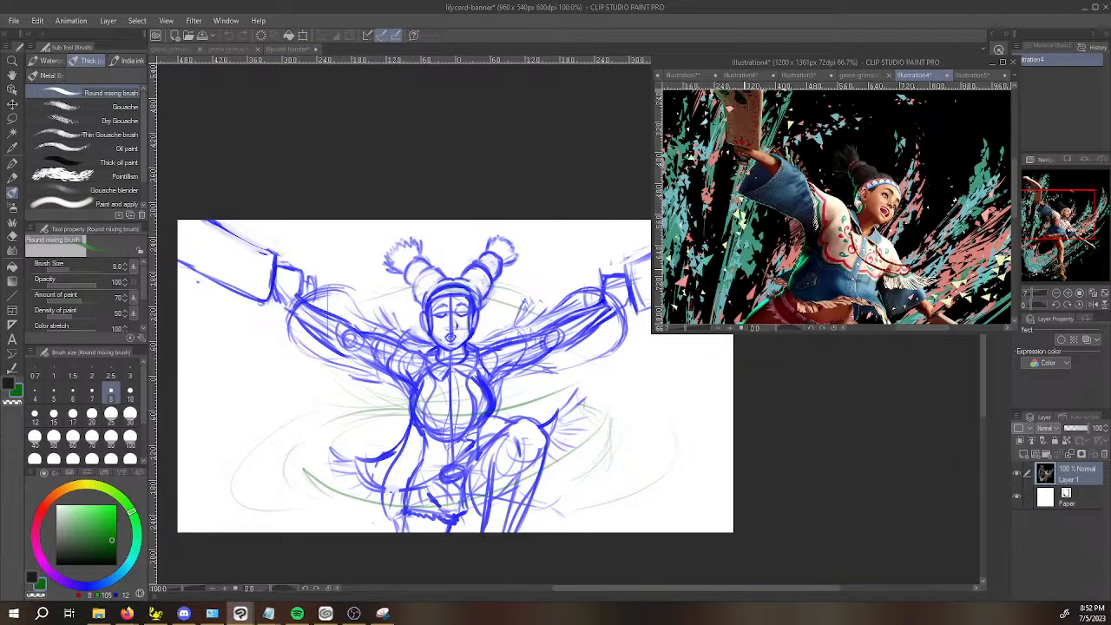
drag(939, 265, 953, 200)
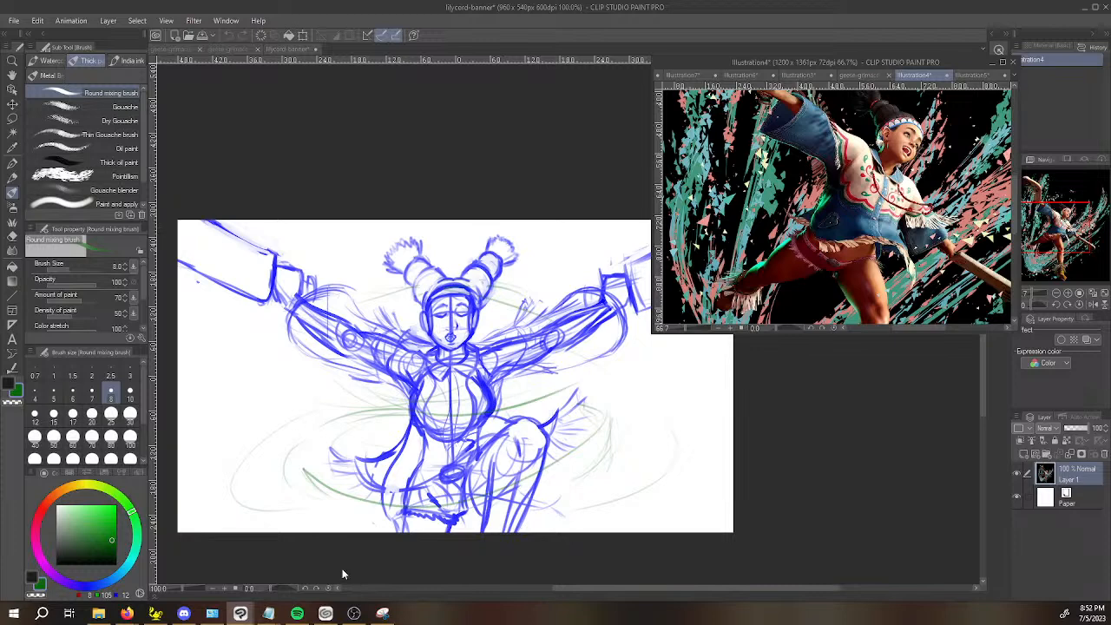
Look through the Decoration tool's Effect brushes, such as Sparkle, Feather, Petal and Cherry.
key(b)
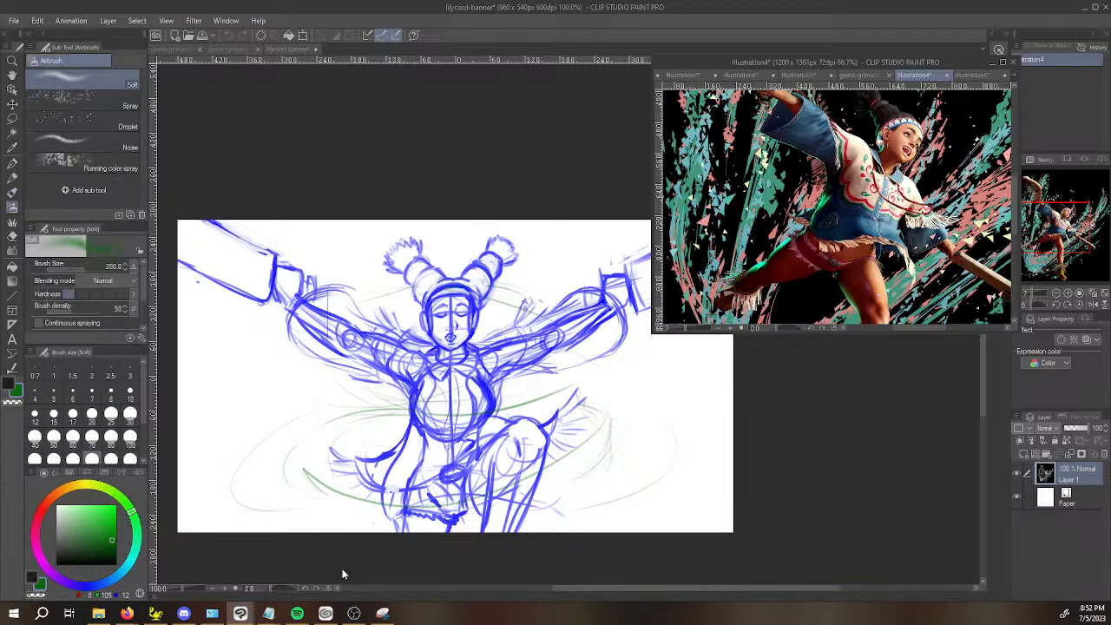
key(b)
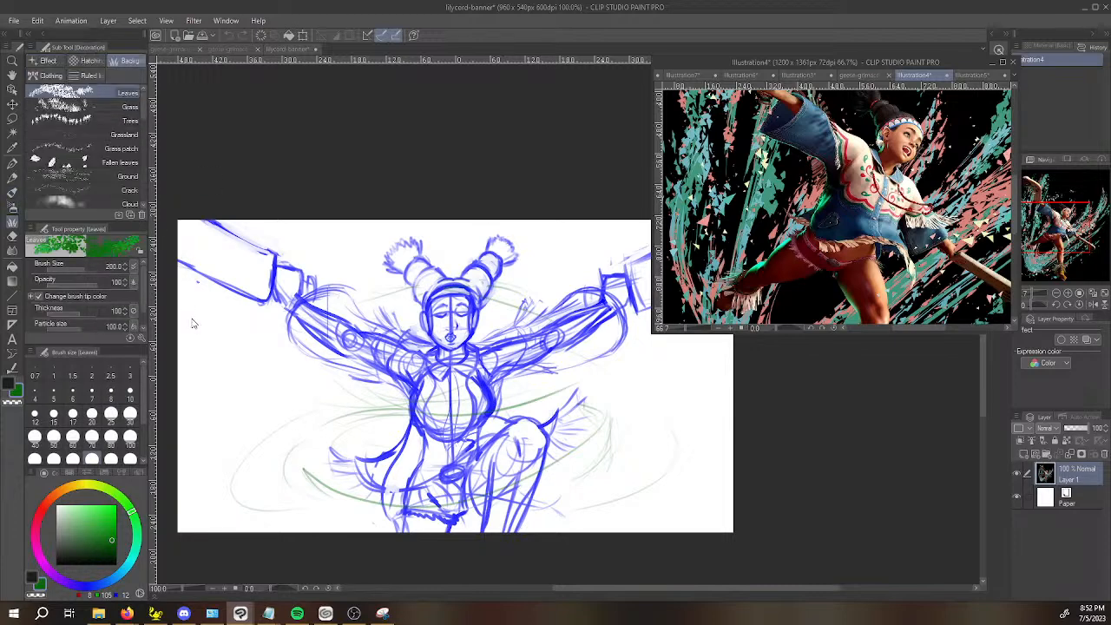
click(45, 61)
scroll(143, 130, up, 5)
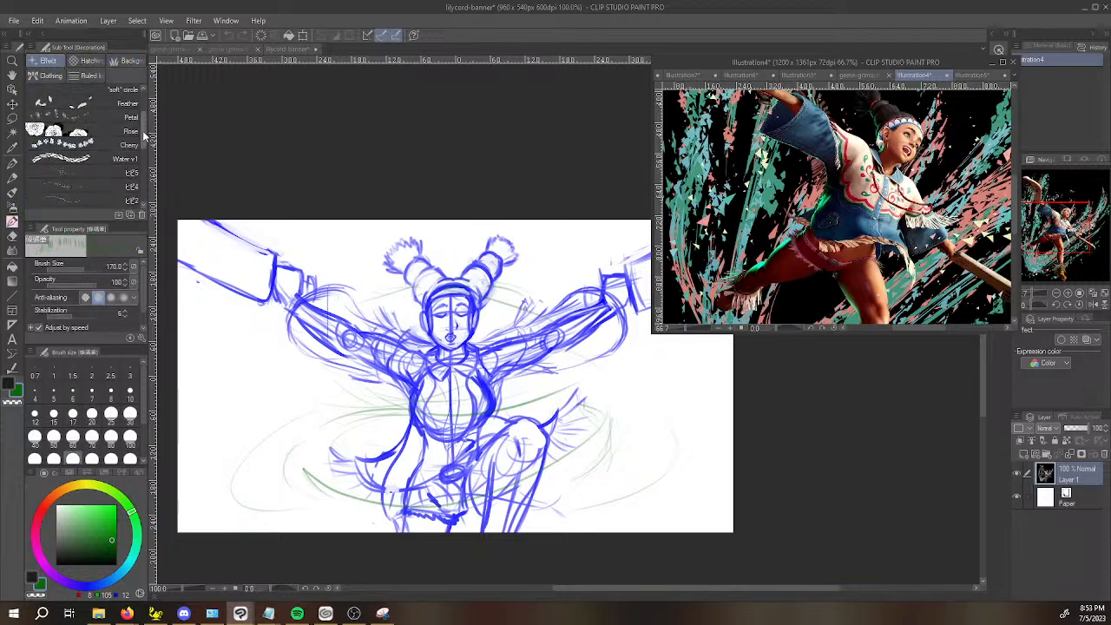
scroll(143, 125, down, 10)
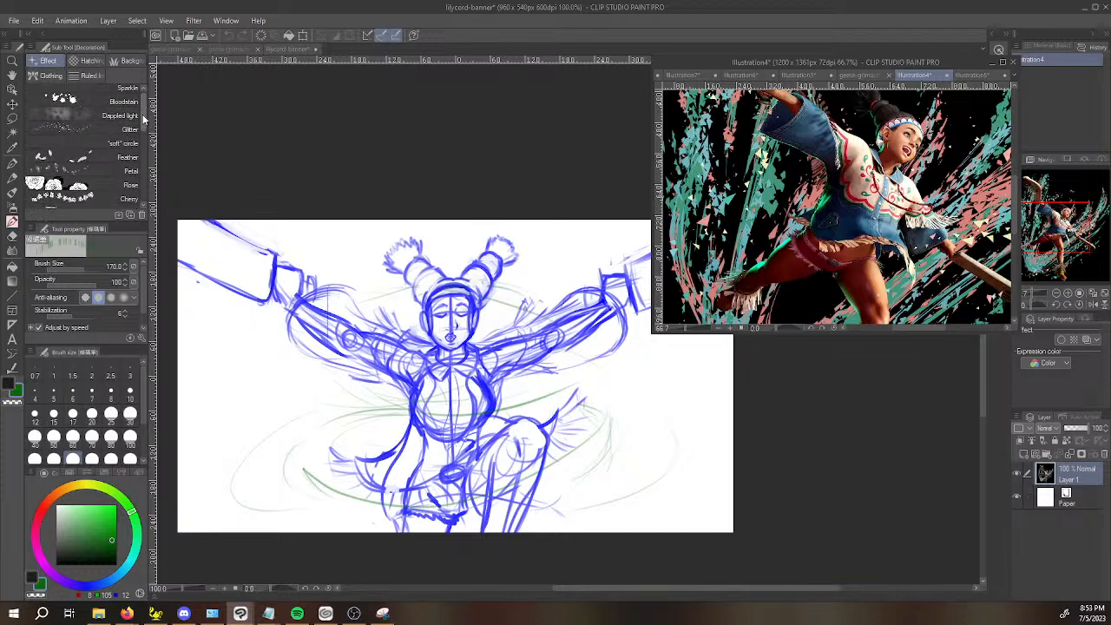
drag(143, 195, 150, 89)
Return to the banner's Guide layer with the Round mixing brush in blue, and bring the head and shoulders into close view.
click(841, 447)
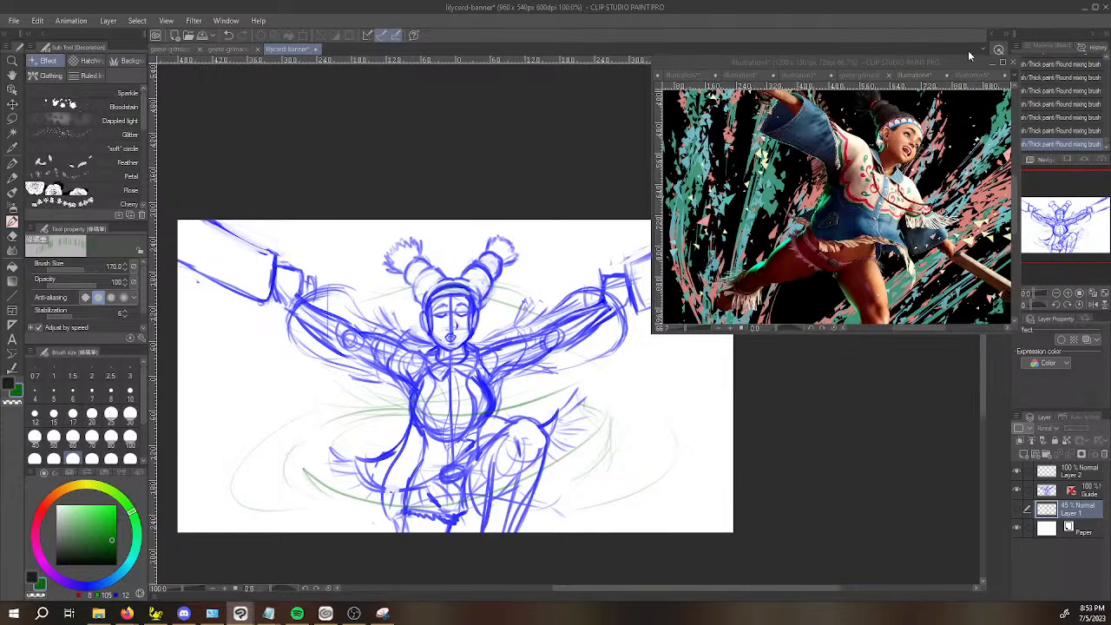
drag(742, 478, 771, 454)
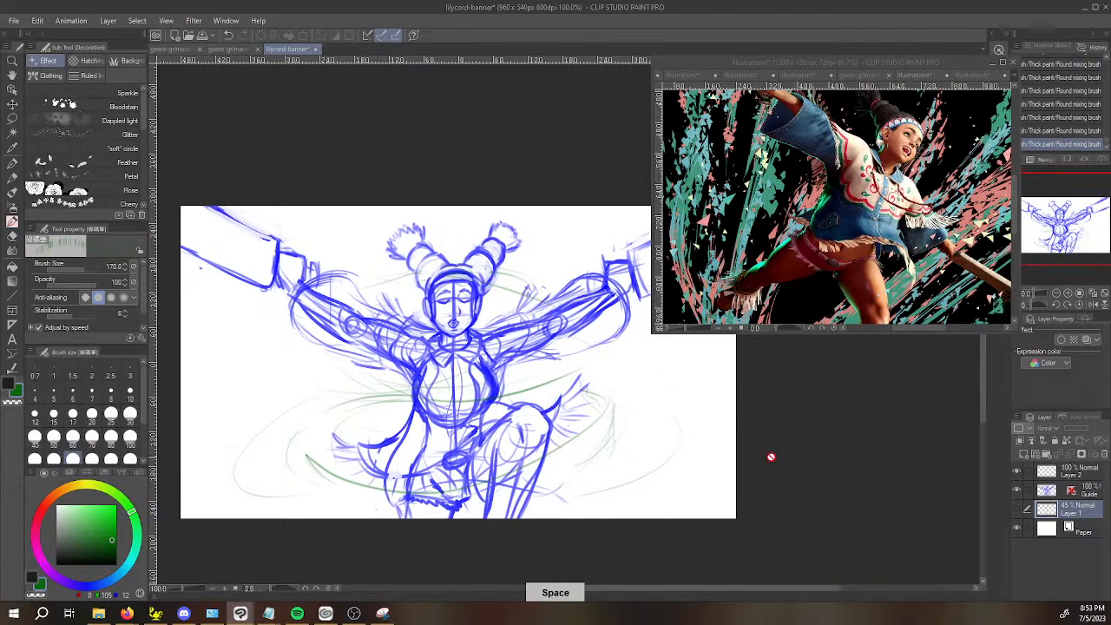
click(1087, 493)
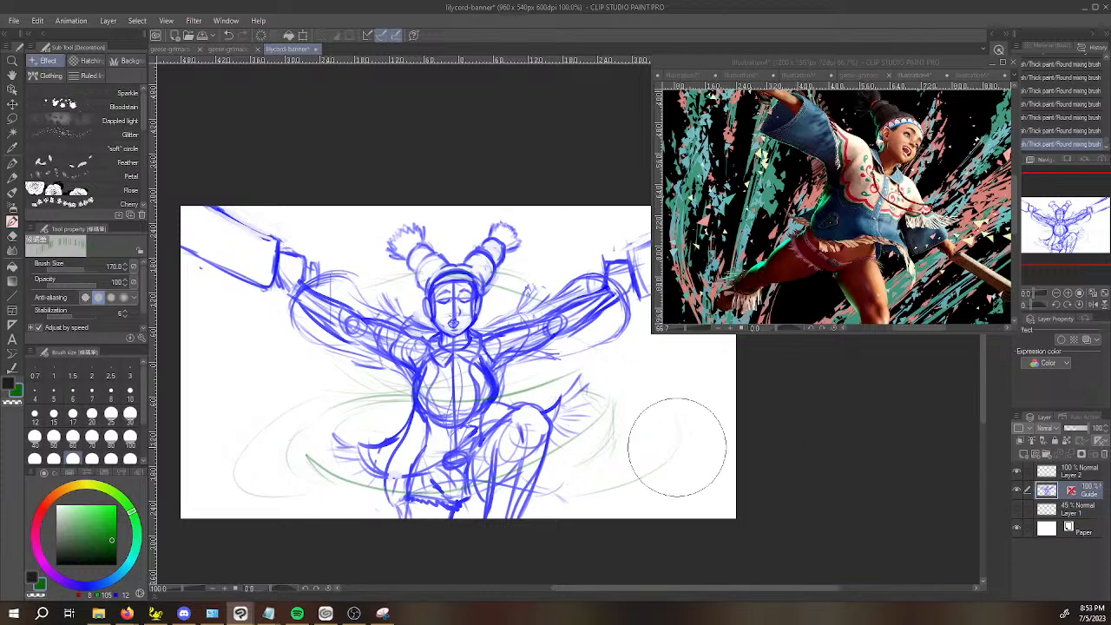
scroll(458, 287, up, 1)
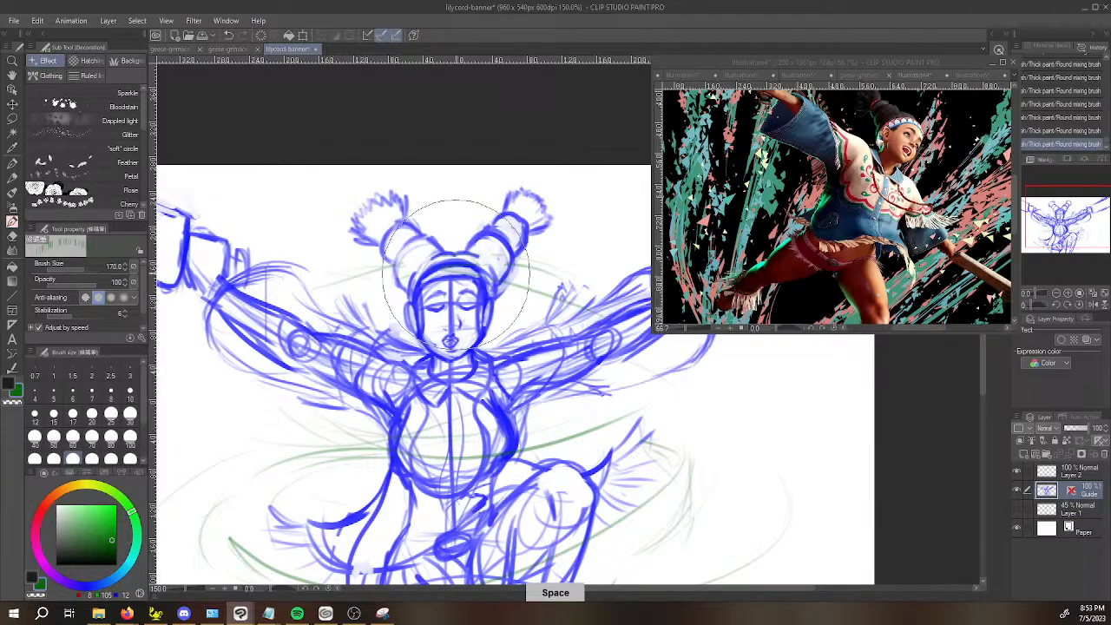
key(b)
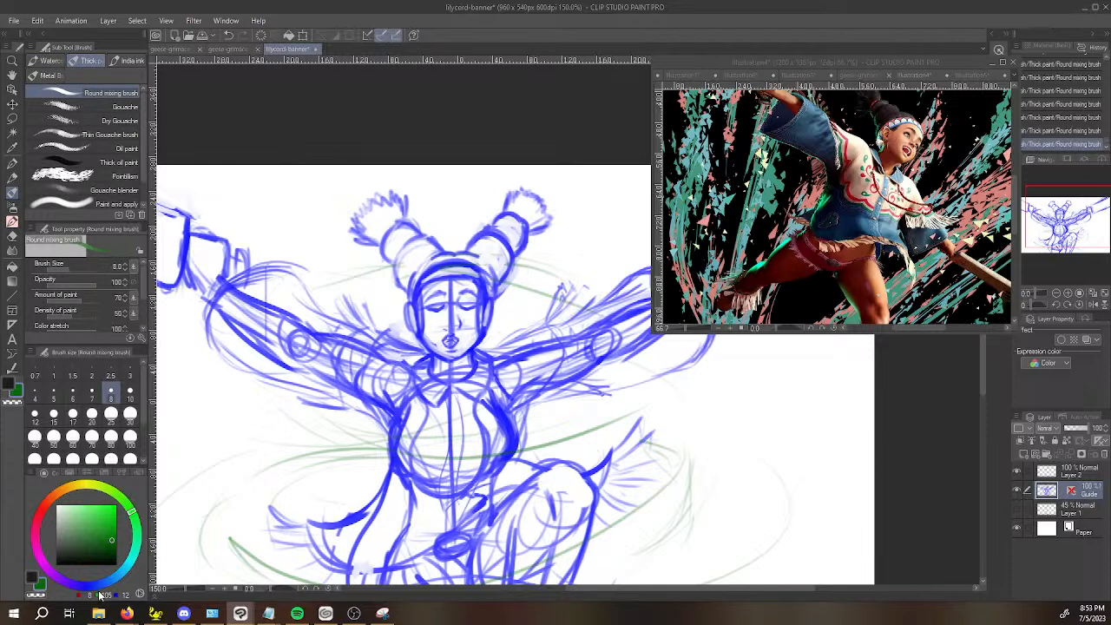
drag(101, 595, 86, 586)
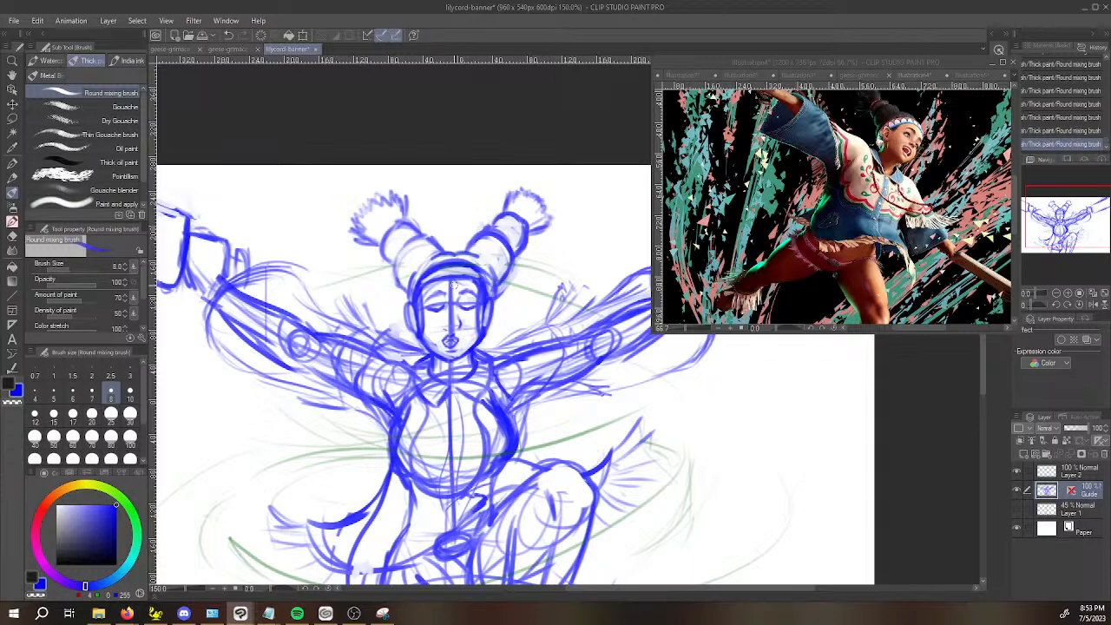
scroll(454, 278, up, 1)
drag(492, 458, 444, 252)
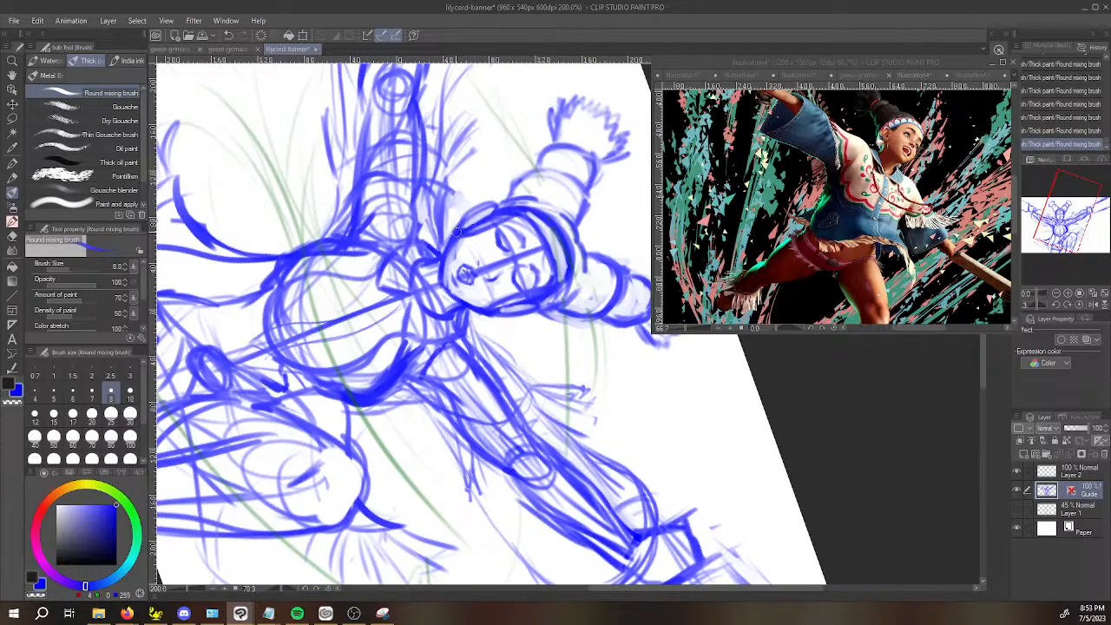
mouse_move(460, 391)
mouse_down()
mouse_move(543, 443)
mouse_move(591, 445)
mouse_up()
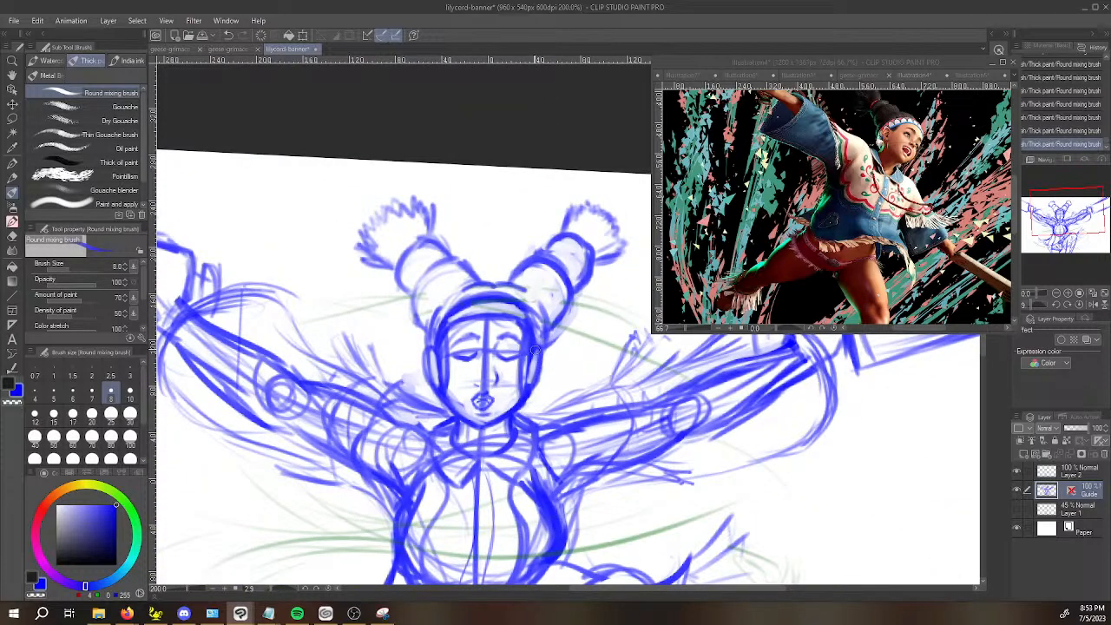
Sketch an ear on each side of Lily's head with blue strokes on the Guide layer.
drag(549, 336, 542, 386)
drag(430, 346, 427, 388)
key(ctrl+z)
key(ctrl+z)
key(ctrl+z)
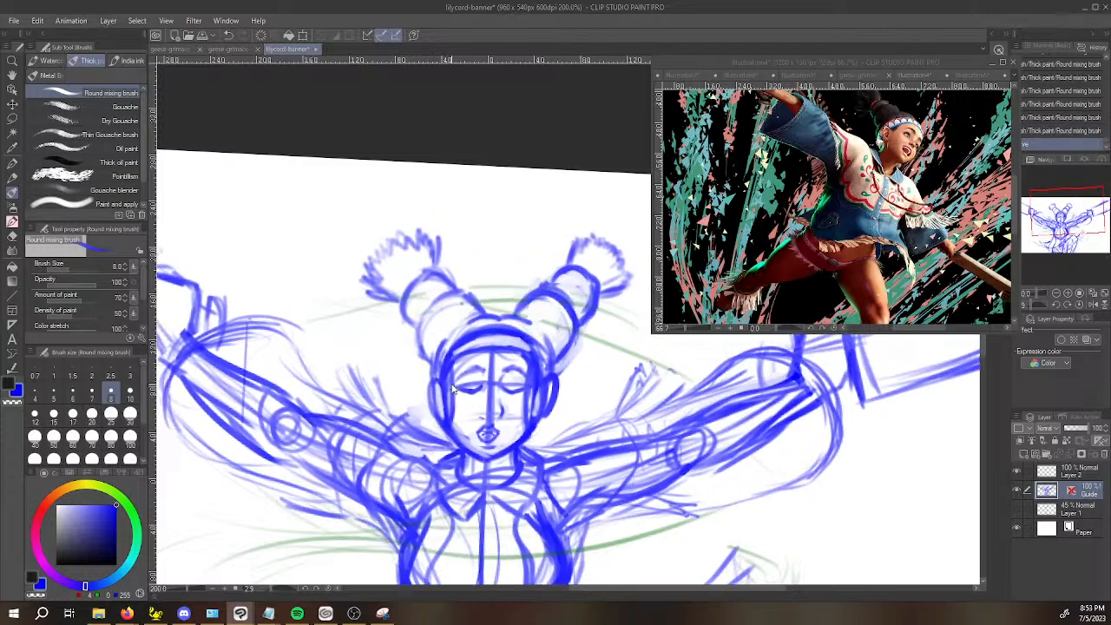
key(ctrl+y)
mouse_move(423, 350)
mouse_down()
mouse_move(403, 323)
mouse_move(400, 335)
mouse_up()
drag(404, 375, 406, 382)
drag(519, 374, 505, 389)
scroll(508, 284, down, 4)
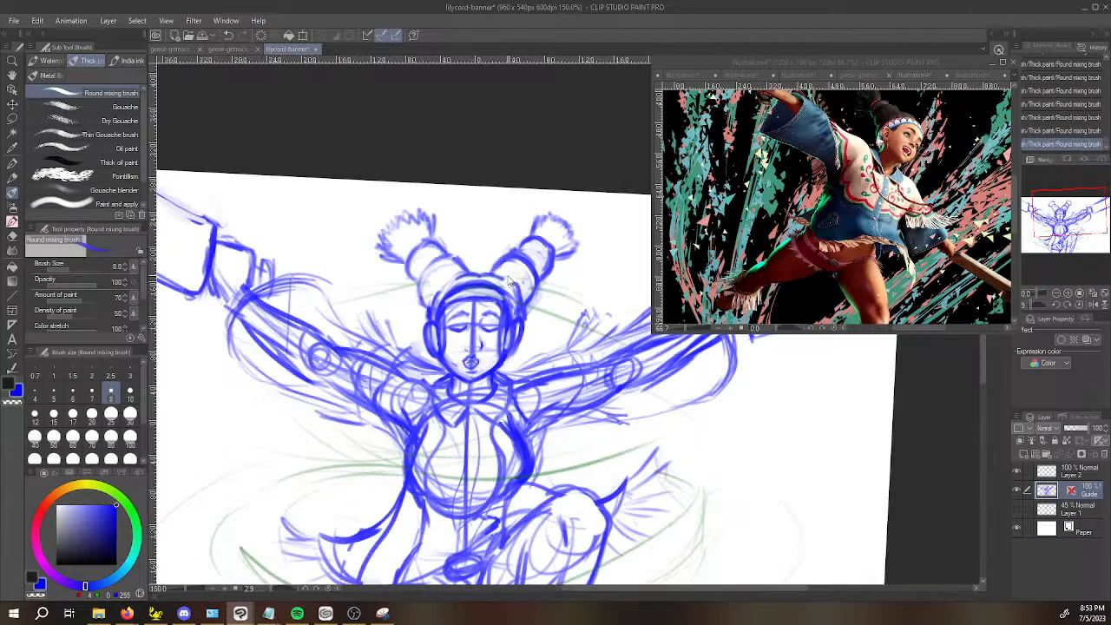
key(space)
drag(724, 417, 647, 435)
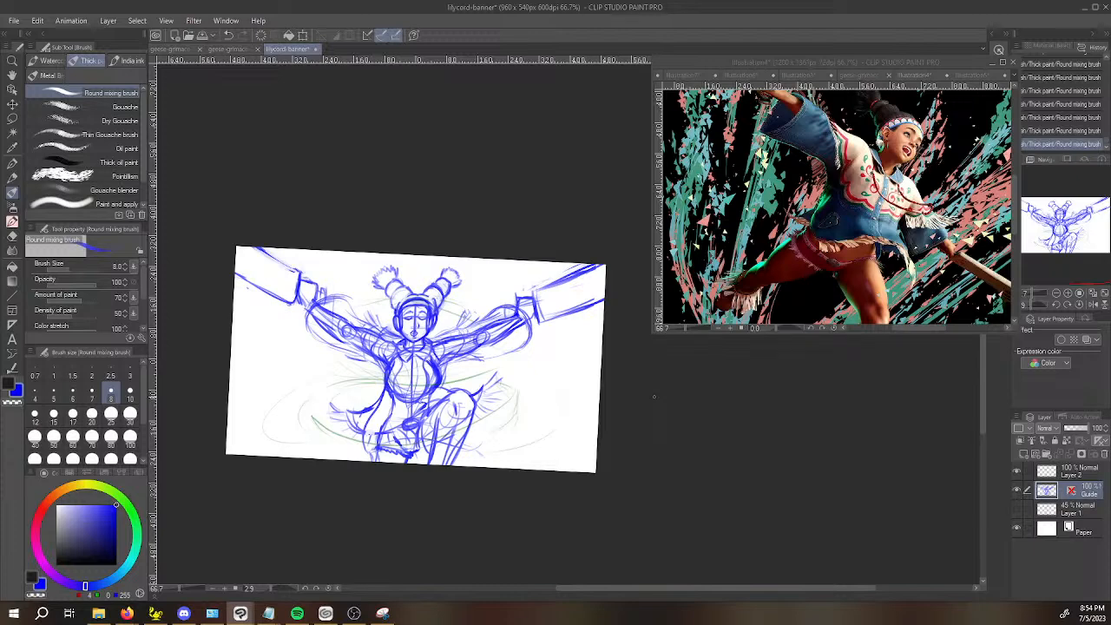
Erase the face's vertical centre line and clean up the stray lines around the eyes and along the inner cheeks.
scroll(430, 270, up, 6)
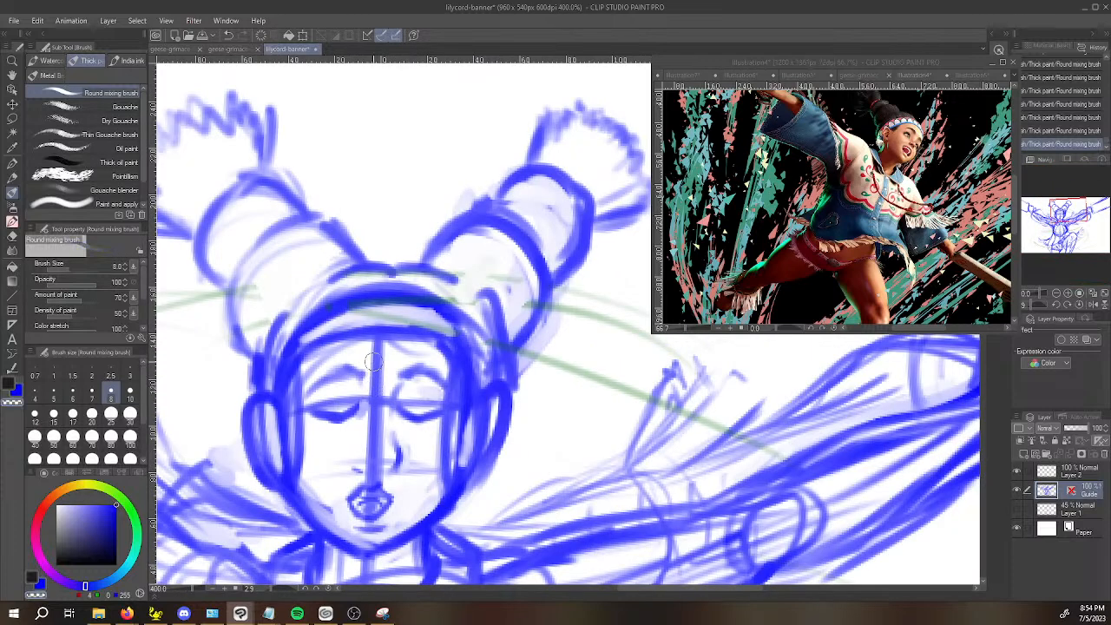
drag(373, 347, 375, 482)
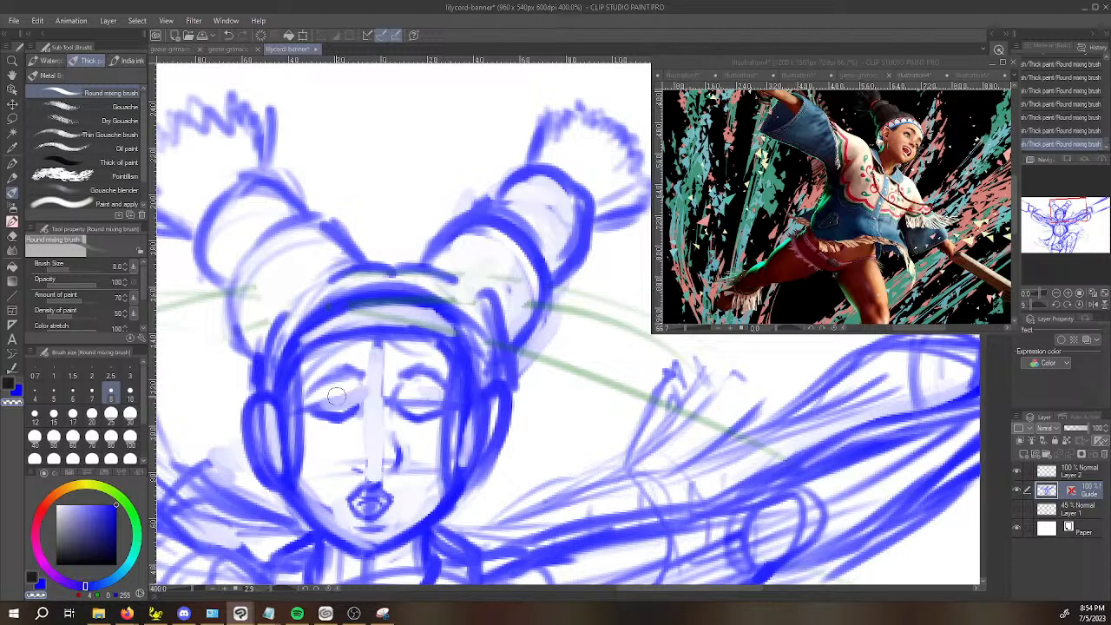
mouse_move(396, 396)
mouse_down()
mouse_move(443, 399)
mouse_move(417, 415)
mouse_up()
key(c)
key(c)
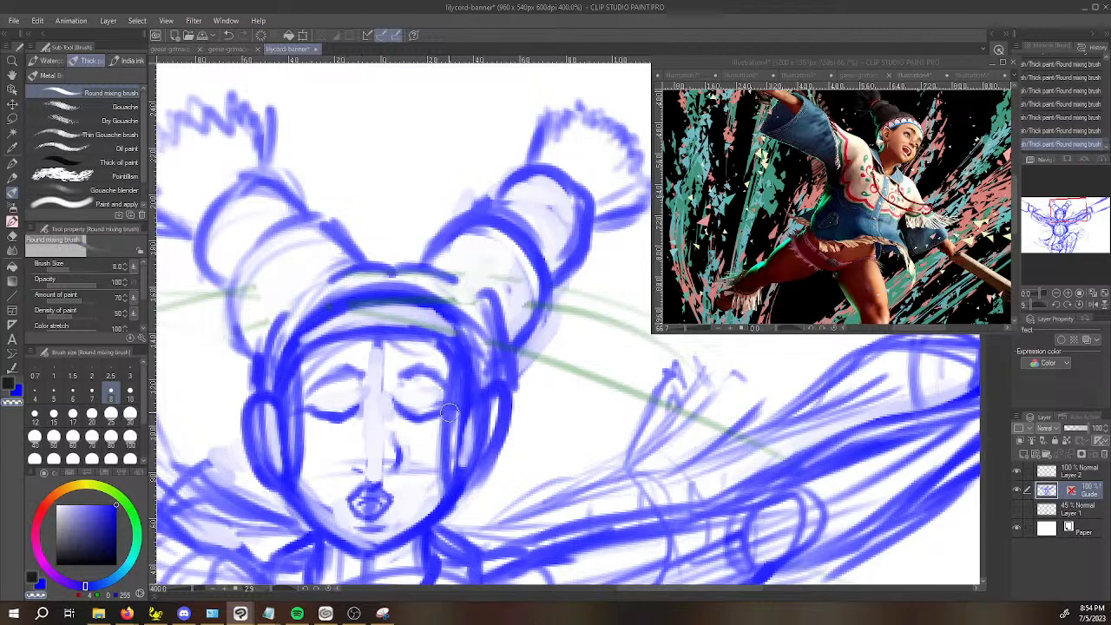
mouse_move(452, 407)
mouse_down()
mouse_move(446, 477)
mouse_move(389, 467)
mouse_move(385, 444)
mouse_up()
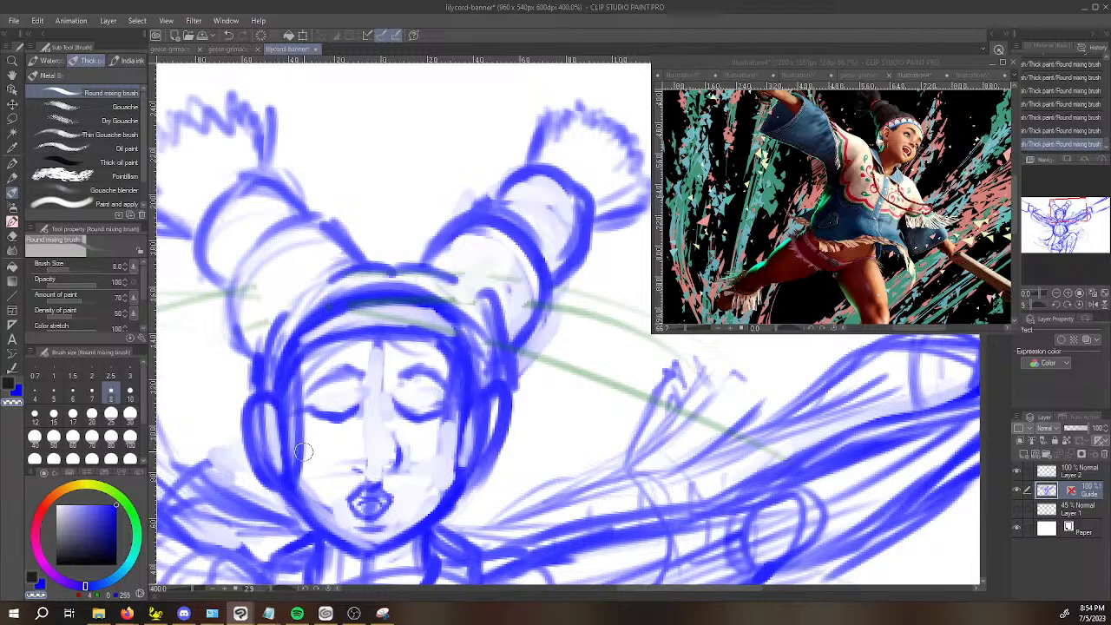
mouse_move(292, 425)
mouse_down()
mouse_move(295, 388)
mouse_move(293, 454)
mouse_move(308, 484)
mouse_move(335, 514)
mouse_move(380, 525)
mouse_up()
mouse_move(463, 493)
mouse_down()
mouse_move(435, 432)
mouse_move(459, 393)
mouse_move(429, 400)
mouse_move(458, 393)
mouse_move(455, 375)
mouse_move(435, 352)
mouse_move(446, 366)
mouse_move(418, 354)
mouse_up()
key(c)
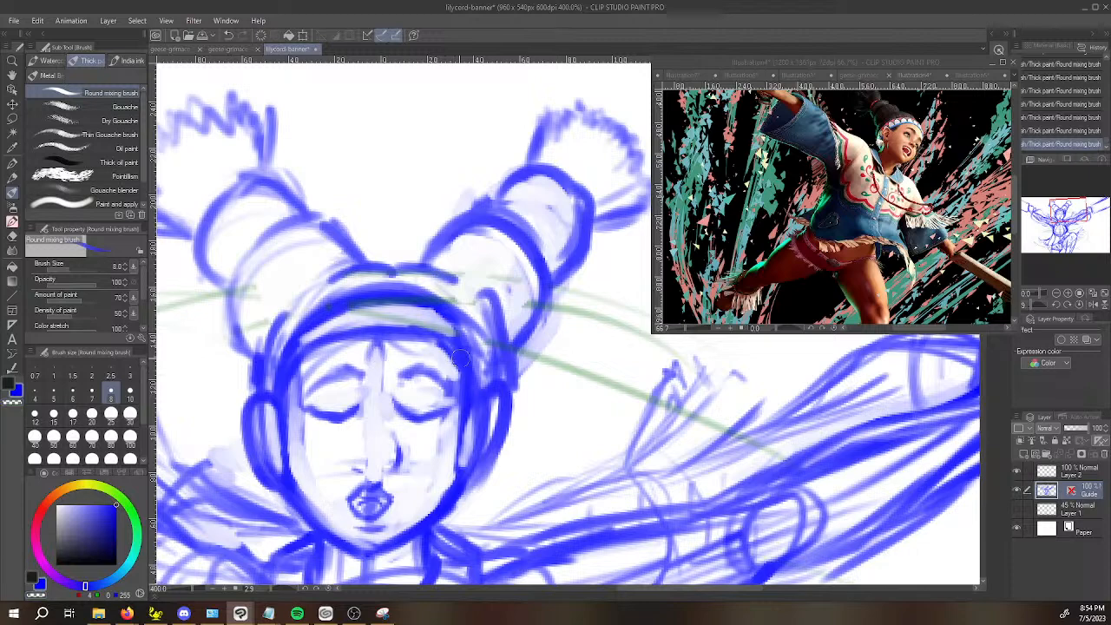
Set the Round mixing brush size to 3 and redraw the side line of the nose more thinly.
key(space)
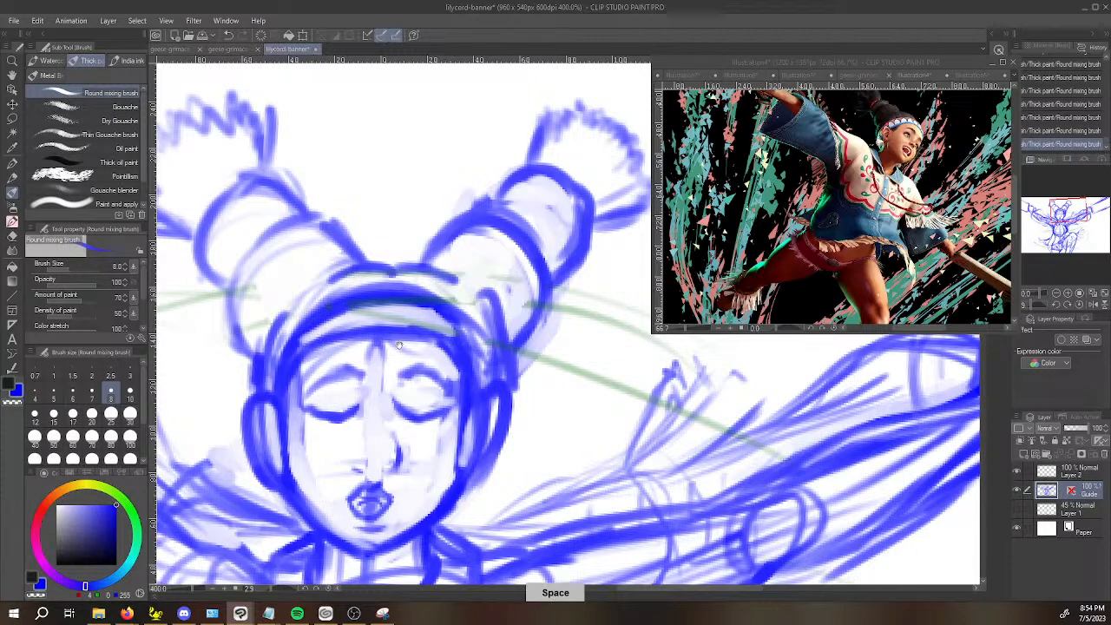
drag(316, 343, 319, 330)
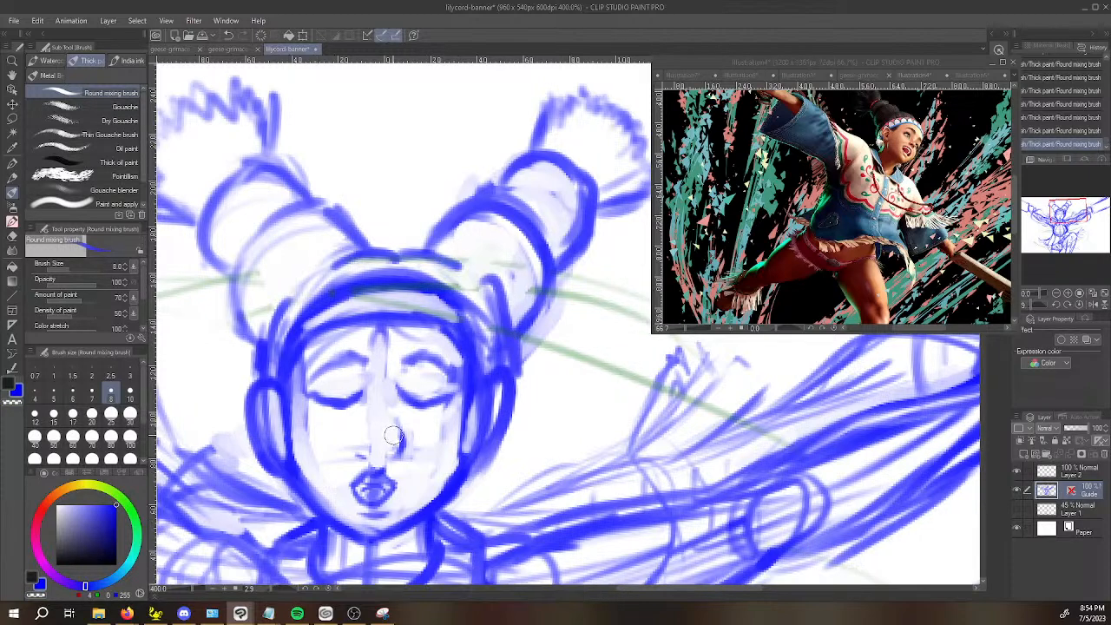
mouse_move(397, 421)
mouse_down()
mouse_move(396, 454)
mouse_move(397, 434)
mouse_up()
key(c)
key(ctrl+z)
click(130, 371)
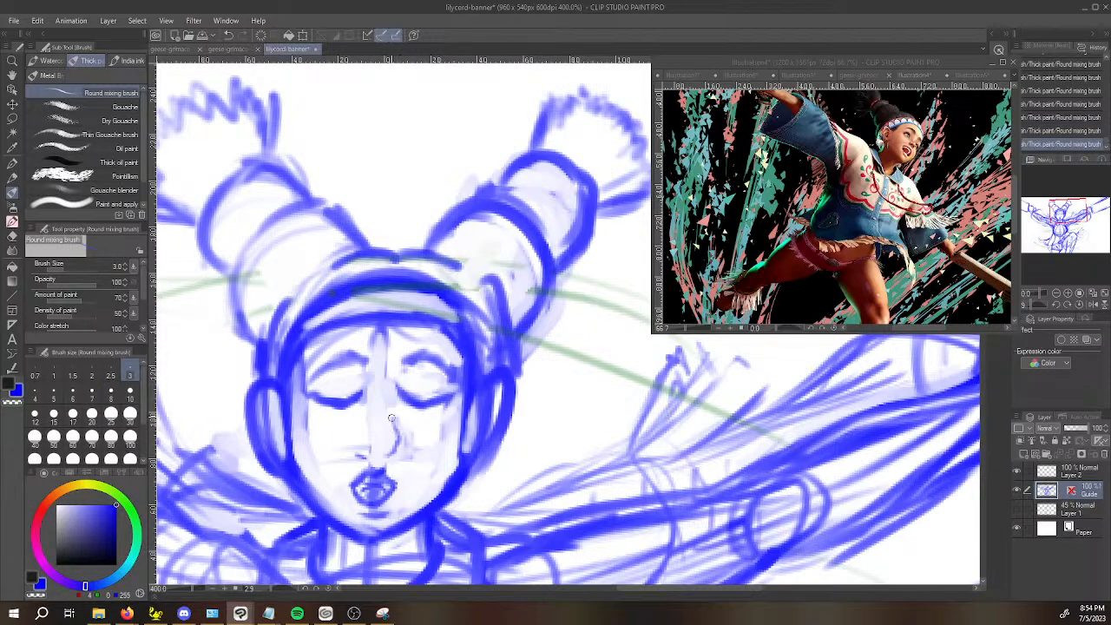
key(ctrl+z)
drag(399, 368, 392, 386)
Refine the nose tip and nostrils with small strokes and erasures, and save the banner.
key(x)
key(ctrl+z)
mouse_move(363, 444)
mouse_down()
mouse_move(418, 429)
mouse_move(372, 449)
mouse_up()
key(ctrl+z)
key(ctrl+z)
key(x)
key(x)
click(388, 446)
key(x)
drag(356, 449, 363, 457)
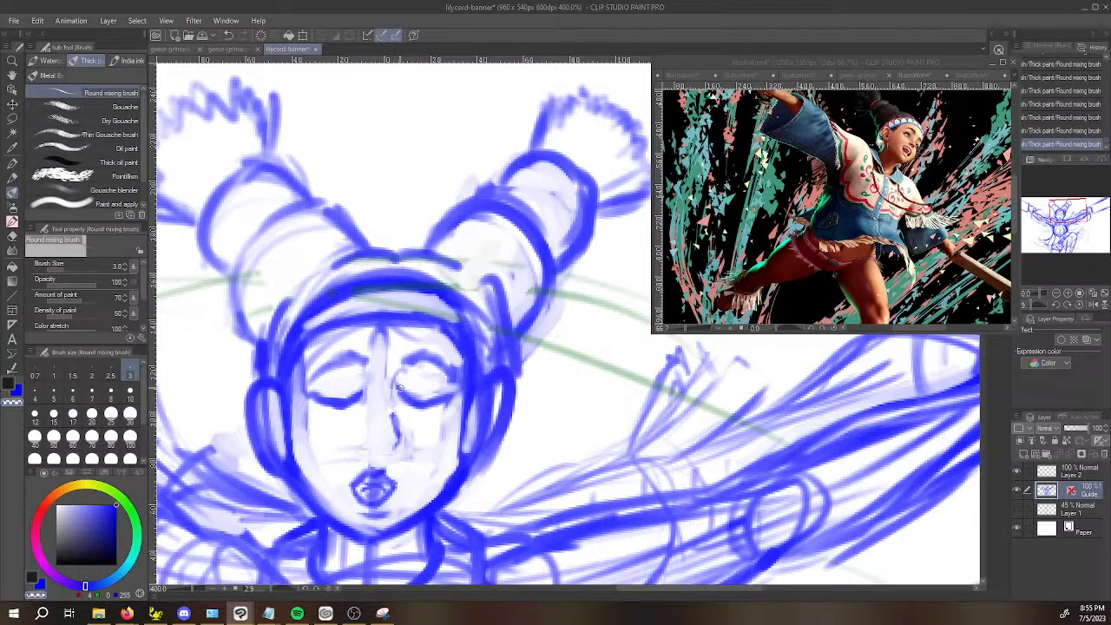
key(x)
key(ctrl+s)
Add a new vector layer above Guide and set up the Mapping pen at size 10 in near-black for inking the face.
scroll(394, 448, down, 5)
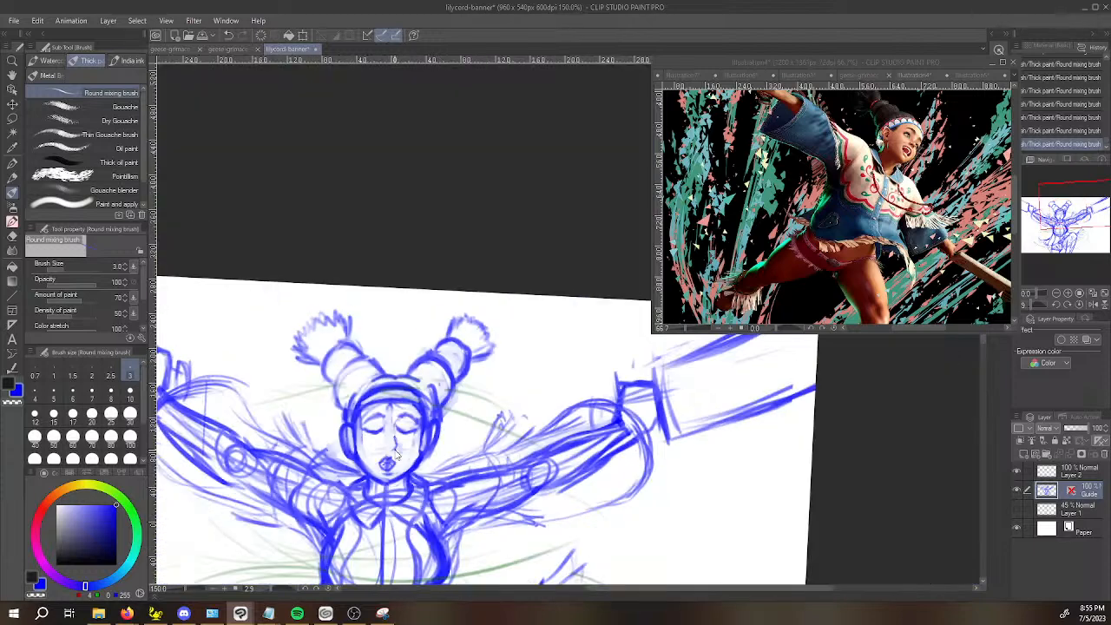
drag(460, 450, 457, 402)
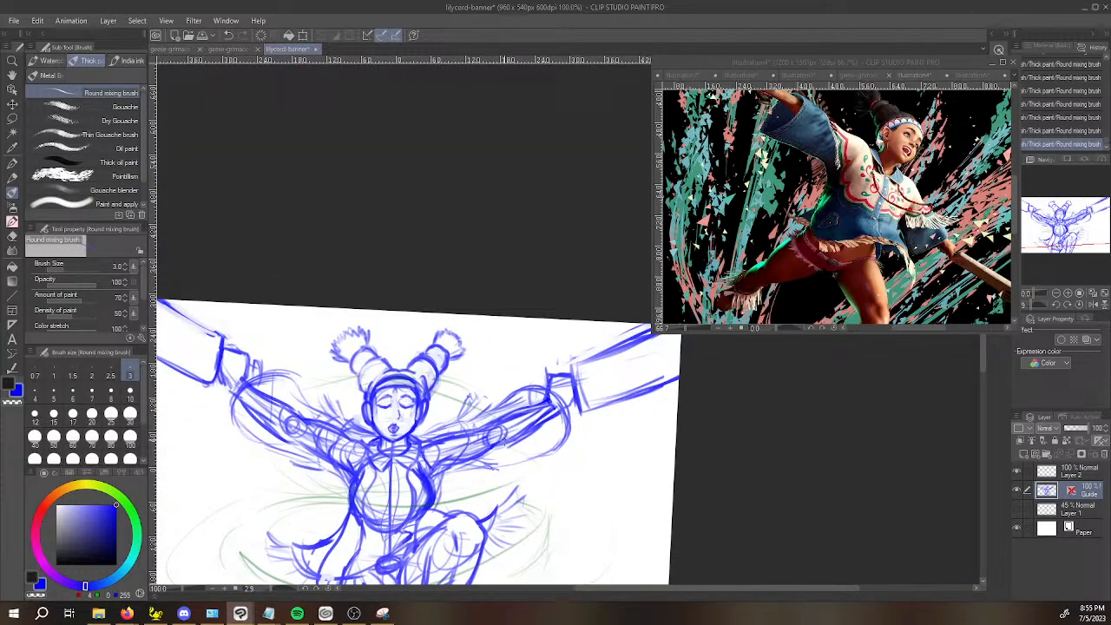
click(1034, 454)
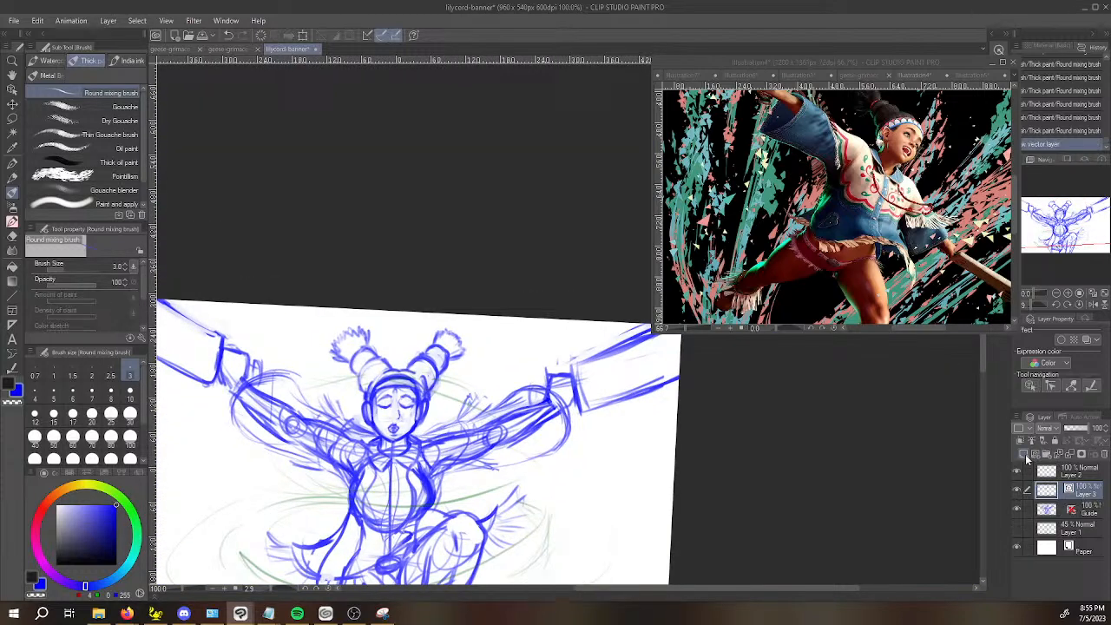
key(x)
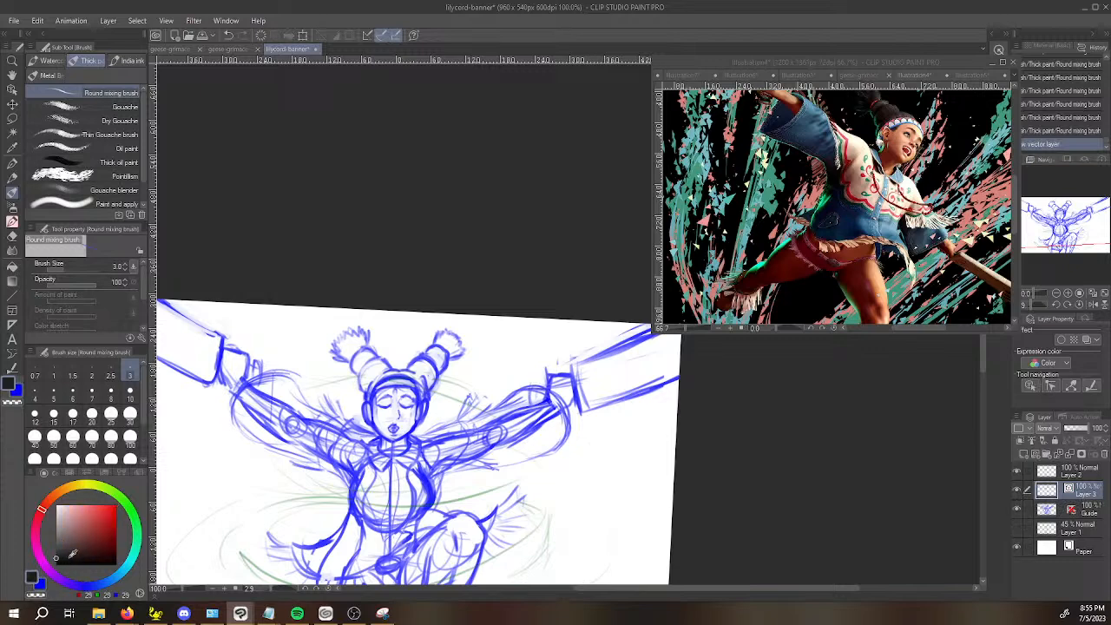
key(p)
click(109, 92)
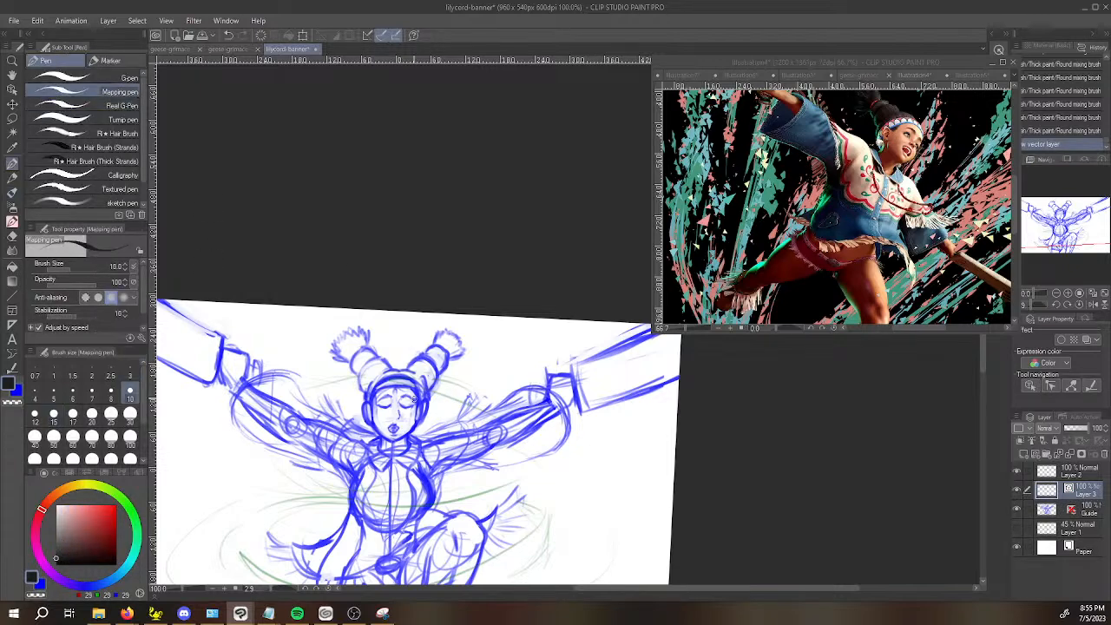
scroll(376, 417, up, 4)
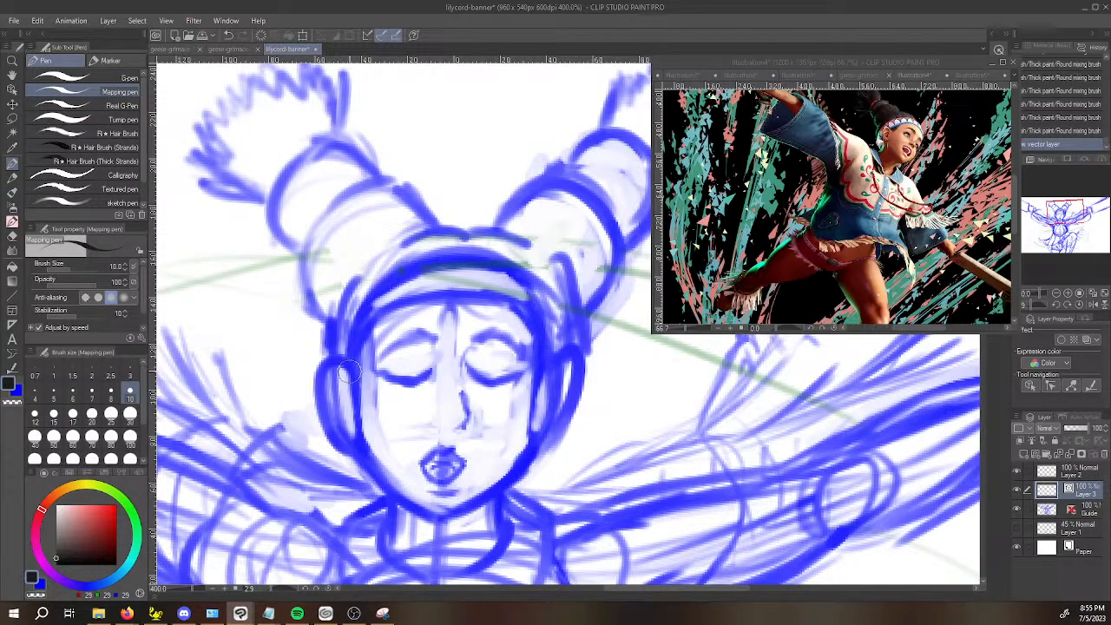
drag(356, 406, 363, 454)
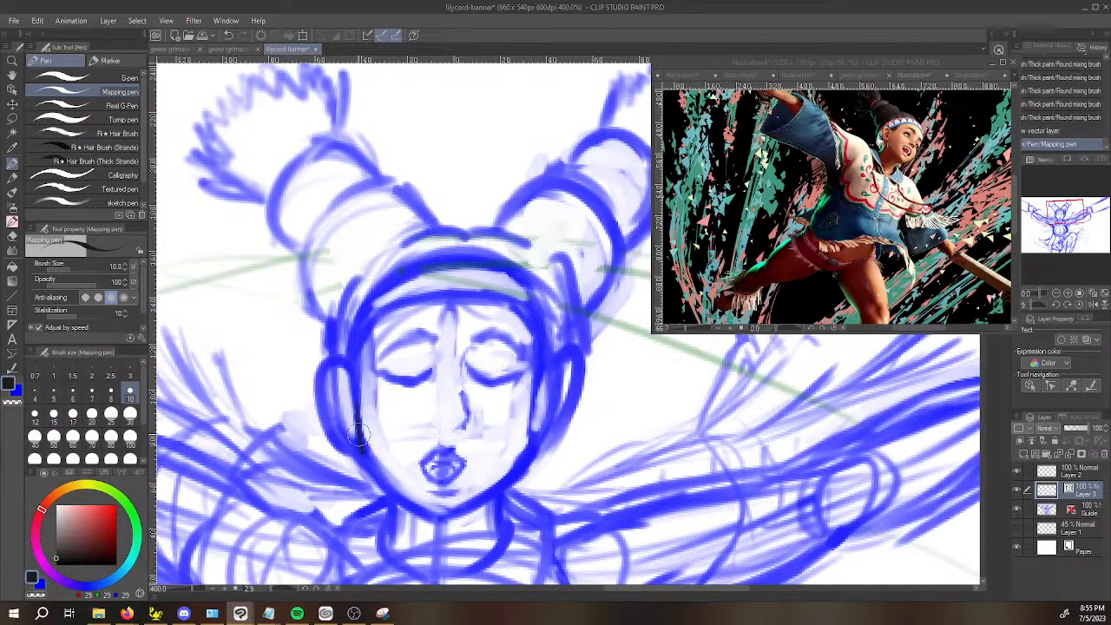
key(ctrl+z)
drag(354, 410, 358, 436)
Lower the Guide layer's opacity to 50%, reselect Layer 3 and hide Layer 2 with the green swirls.
click(1084, 511)
click(1077, 429)
click(1086, 490)
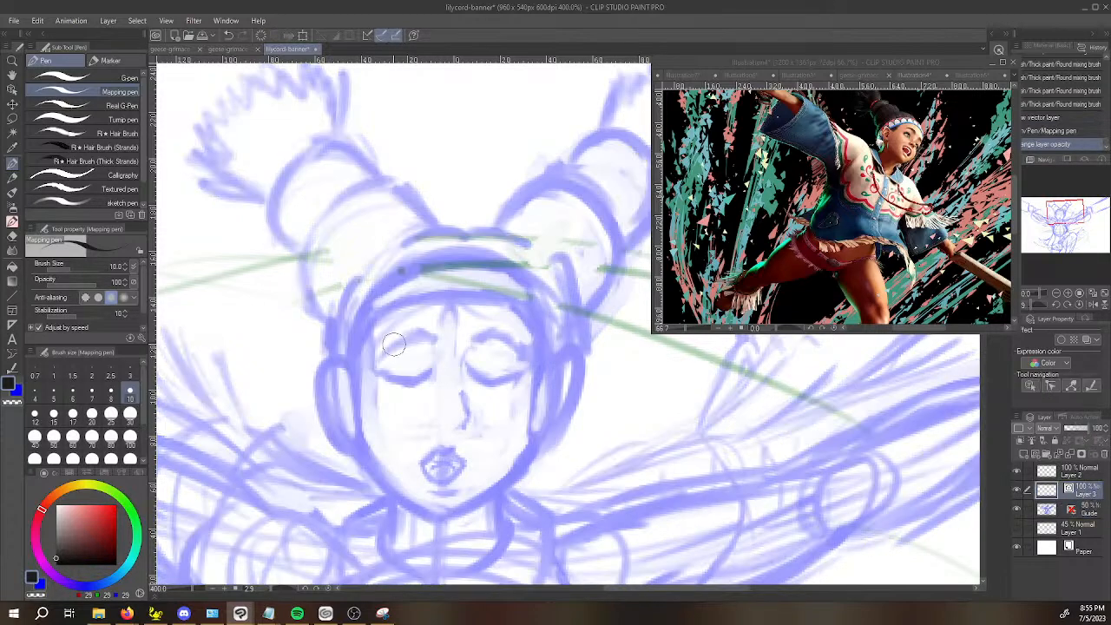
click(1019, 474)
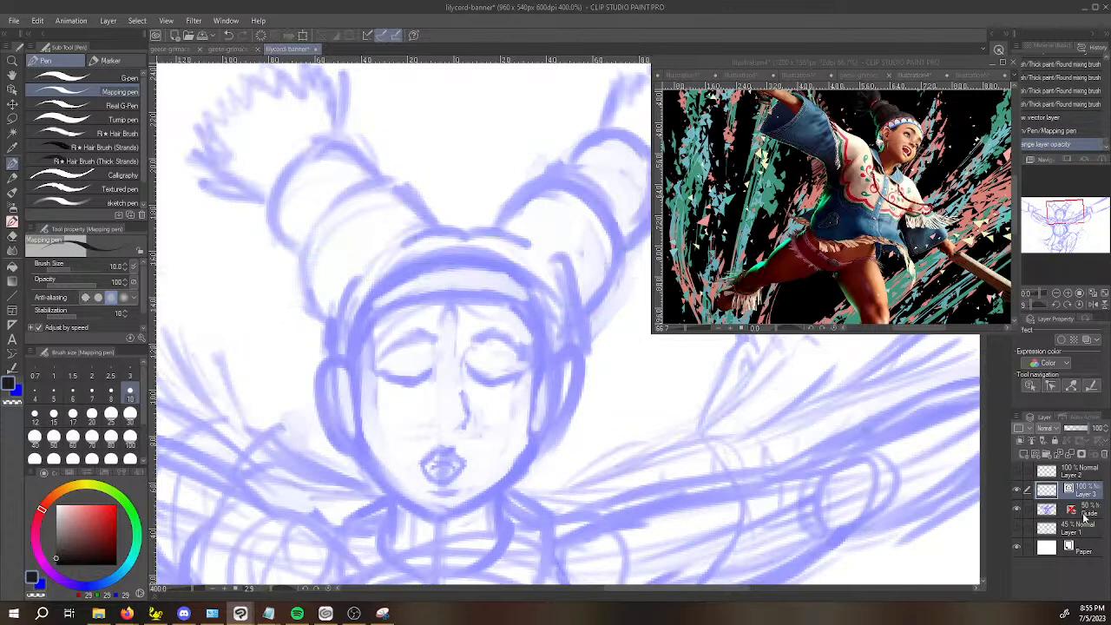
Ink the jawline on Layer 3 from one ear down around the chin and up to the other.
drag(355, 413, 370, 458)
key(ctrl+z)
mouse_move(357, 418)
mouse_down()
mouse_move(380, 474)
mouse_move(445, 513)
mouse_move(434, 514)
mouse_move(460, 510)
mouse_move(535, 448)
mouse_up()
mouse_move(540, 406)
mouse_down()
mouse_move(527, 460)
mouse_move(541, 412)
mouse_up()
key(ctrl+z)
drag(356, 417, 362, 446)
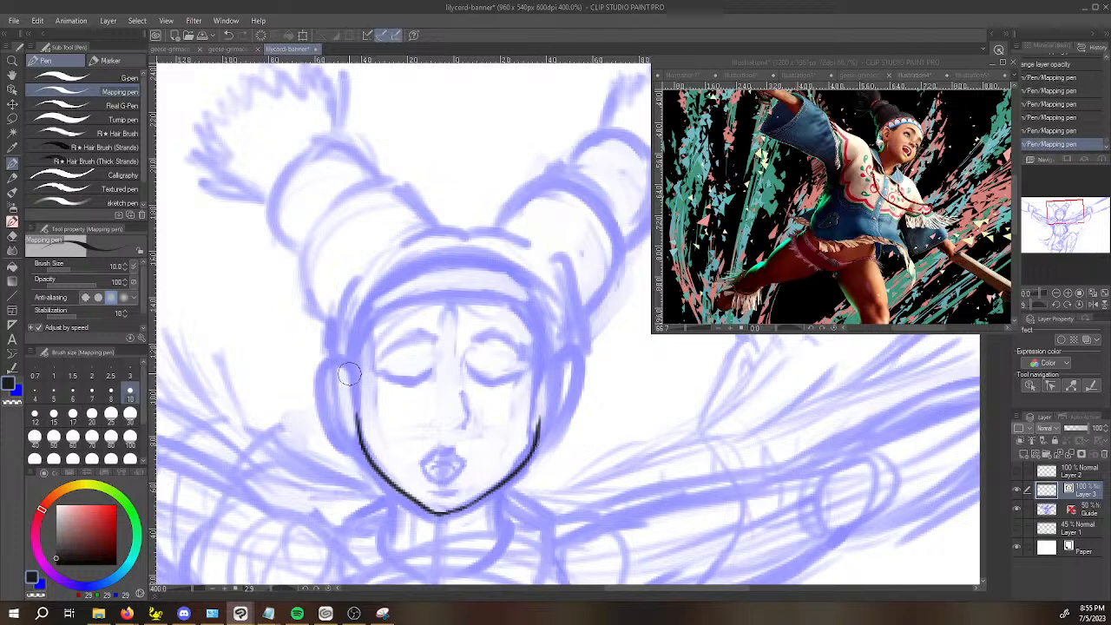
Ink the outlines of both ears on Layer 3, joining them to the jawline.
mouse_move(347, 358)
mouse_down()
mouse_move(327, 382)
mouse_move(338, 430)
mouse_move(357, 438)
mouse_up()
key(ctrl+z)
mouse_move(352, 377)
mouse_down()
mouse_move(345, 360)
mouse_move(319, 369)
mouse_move(317, 408)
mouse_move(345, 443)
mouse_up()
mouse_move(558, 359)
mouse_down()
mouse_move(582, 365)
mouse_move(569, 418)
mouse_move(538, 439)
mouse_up()
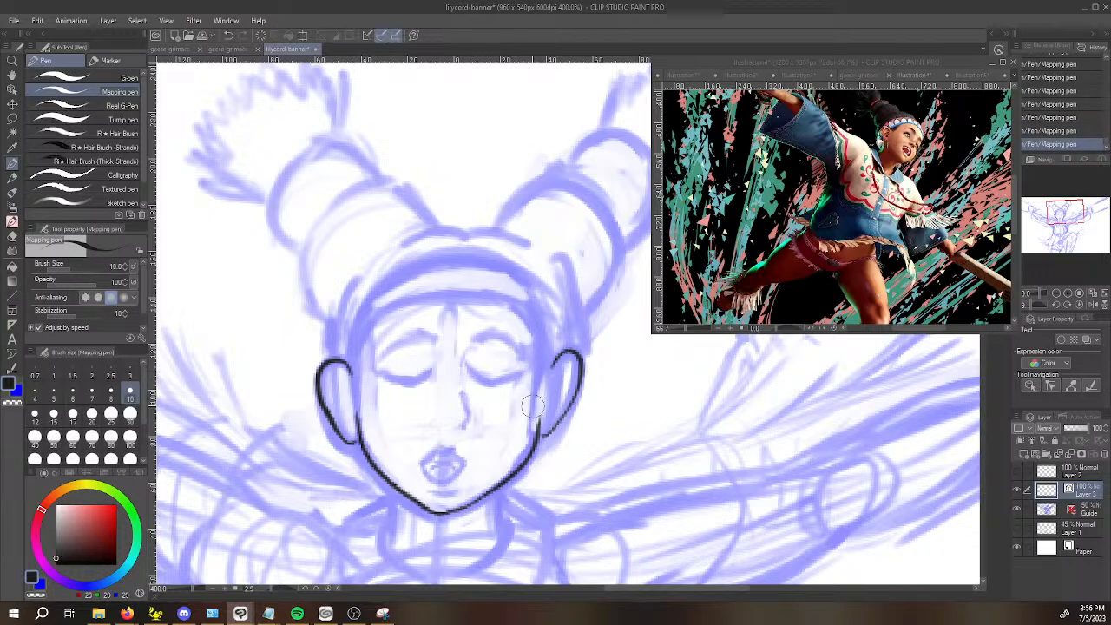
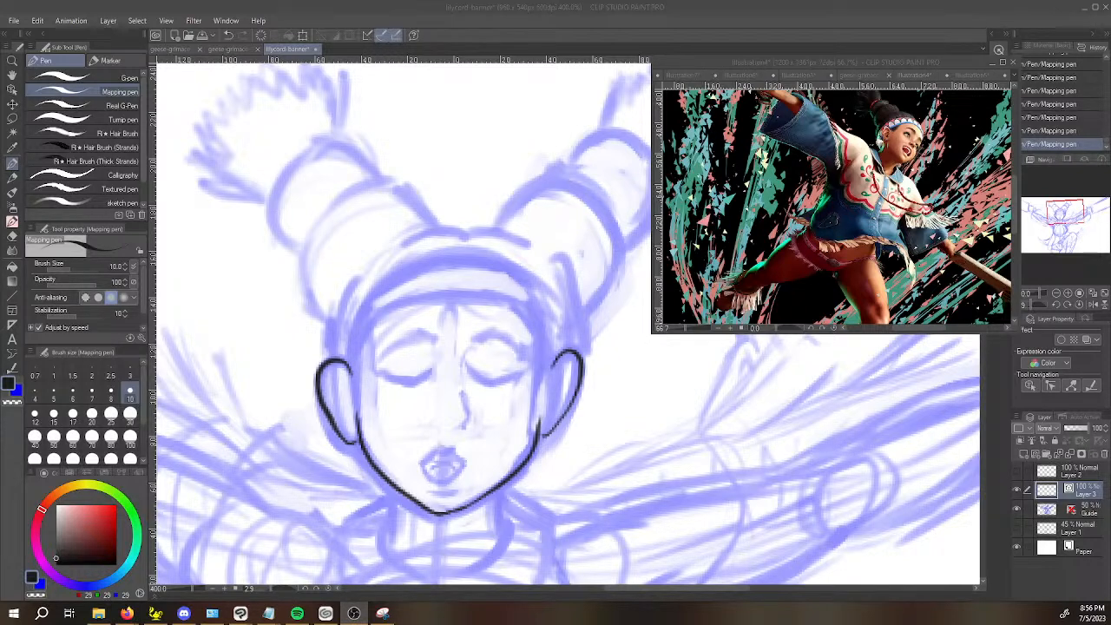
Ink the headband's lower edge on Layer 3, curving across the forehead from one ear to the other.
click(466, 366)
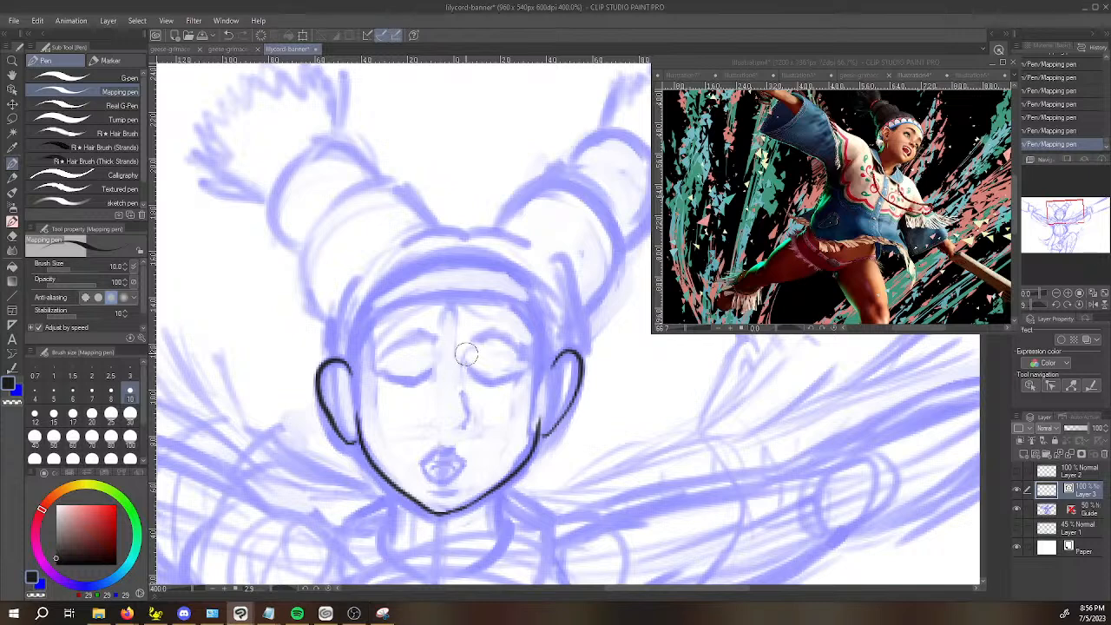
key(ctrl+z)
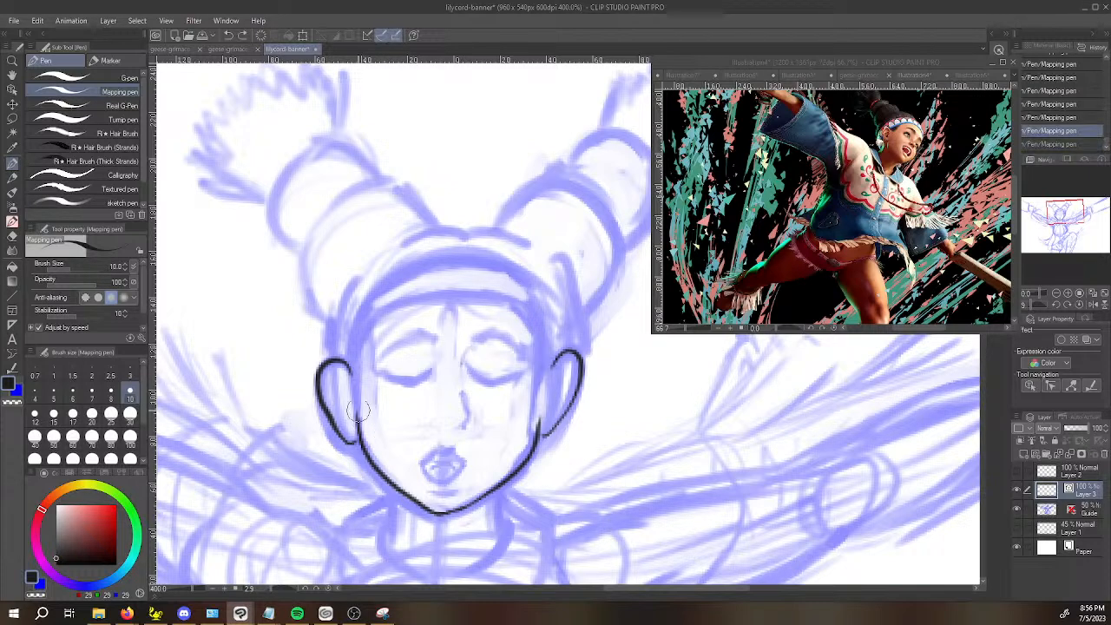
click(354, 380)
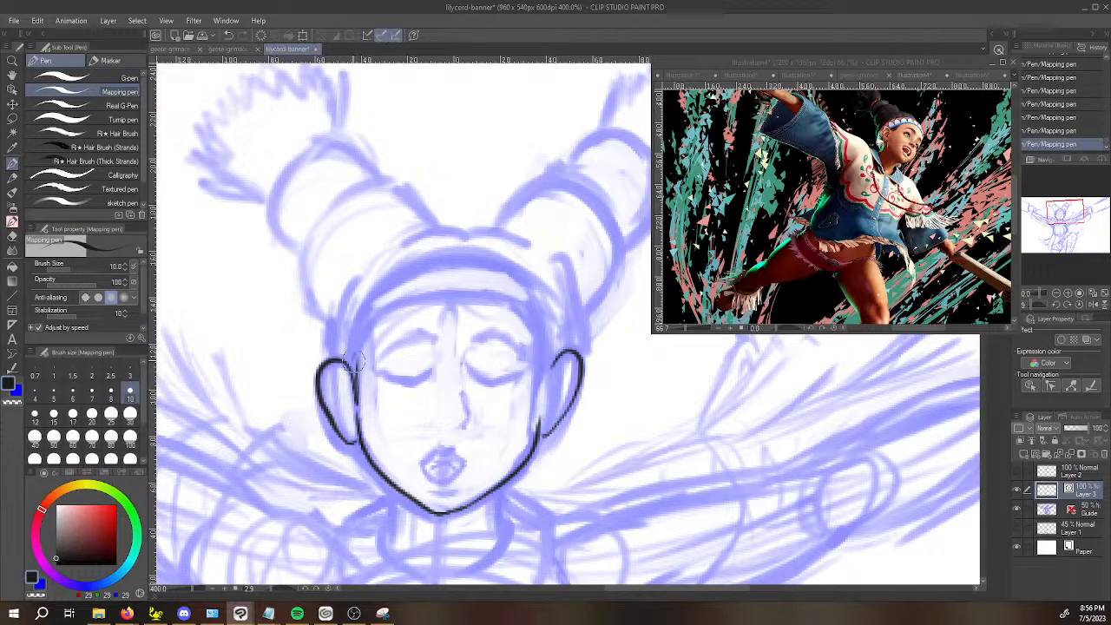
mouse_move(353, 384)
mouse_down()
mouse_move(357, 341)
mouse_move(378, 311)
mouse_move(435, 289)
mouse_up()
drag(365, 476, 710, 496)
key(ctrl+z)
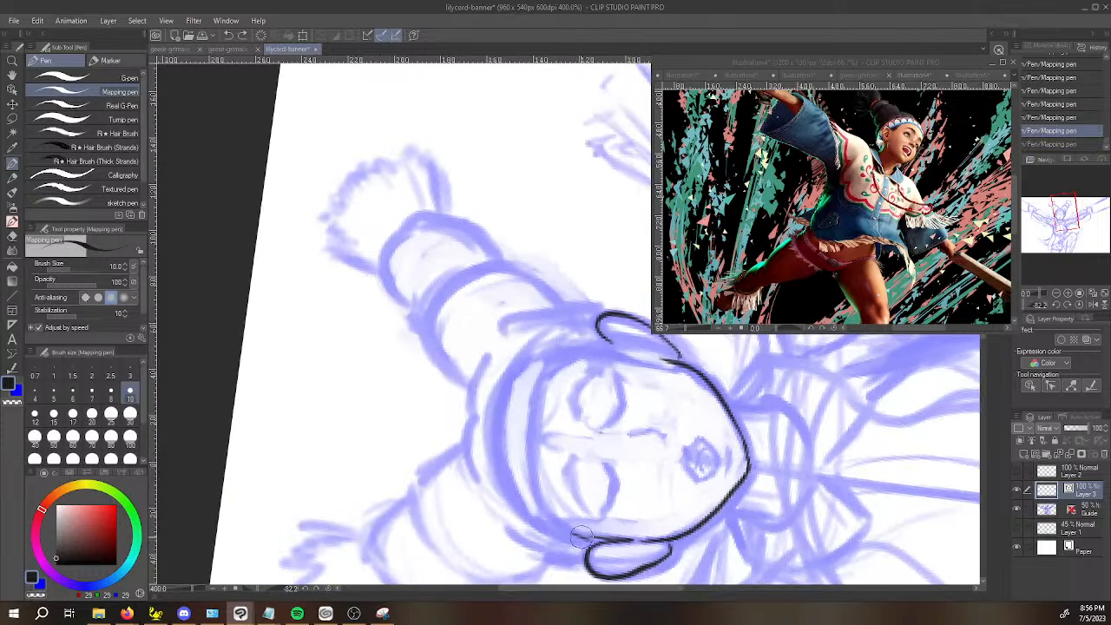
mouse_move(578, 534)
mouse_down()
mouse_move(540, 503)
mouse_move(530, 473)
mouse_move(526, 429)
mouse_move(545, 365)
mouse_up()
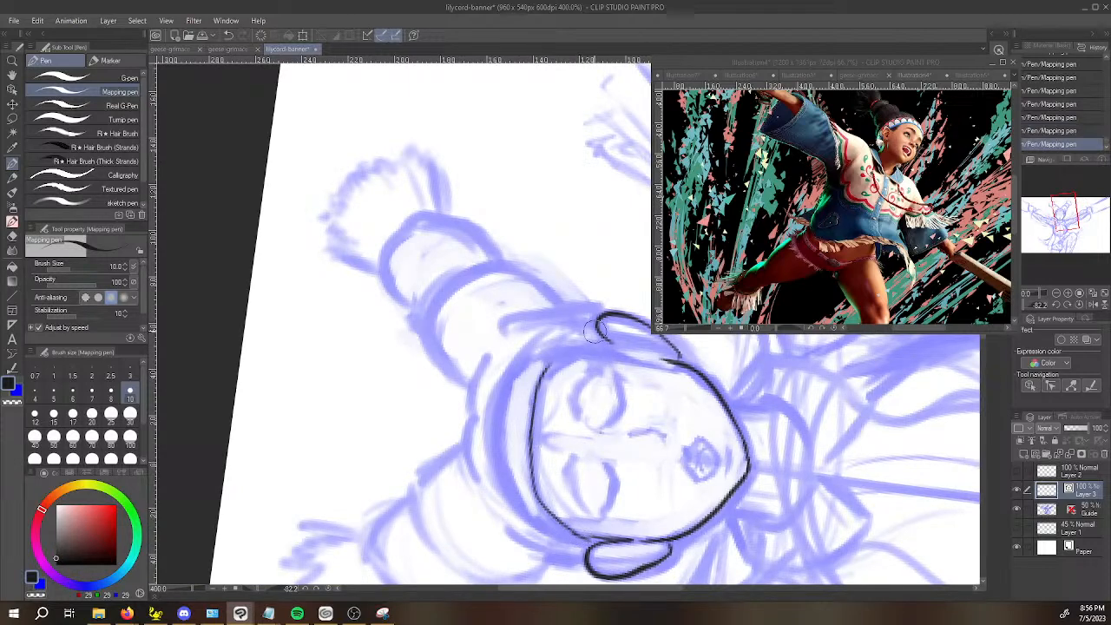
drag(605, 341, 543, 373)
Ink the headband's upper edge as a clean arc over the head from ear to ear.
mouse_move(493, 415)
mouse_down()
mouse_move(517, 521)
mouse_move(572, 533)
mouse_move(543, 532)
mouse_move(551, 566)
mouse_move(383, 482)
mouse_move(381, 391)
mouse_move(390, 365)
mouse_move(452, 306)
mouse_move(438, 344)
mouse_move(437, 477)
mouse_move(595, 505)
mouse_move(500, 412)
mouse_move(523, 352)
mouse_move(565, 322)
mouse_move(613, 323)
mouse_up()
key(ctrl+z)
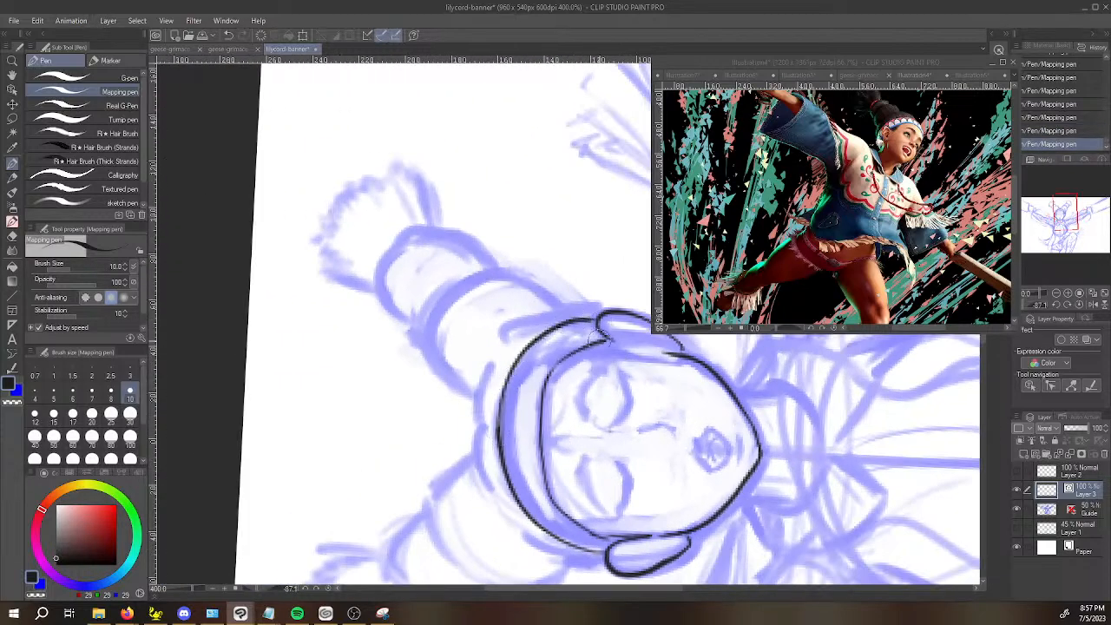
key(ctrl+z)
mouse_move(498, 436)
mouse_down()
mouse_move(534, 348)
mouse_move(596, 323)
mouse_move(534, 342)
mouse_move(515, 362)
mouse_move(500, 451)
mouse_up()
key(ctrl+z)
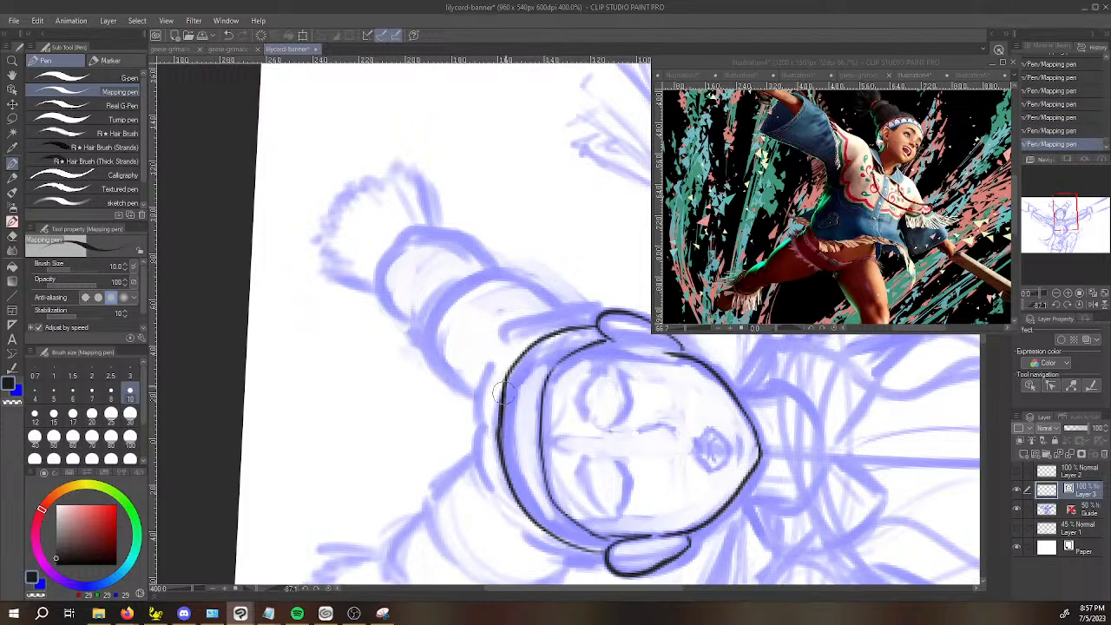
drag(620, 400, 476, 315)
key(space)
drag(495, 223, 406, 284)
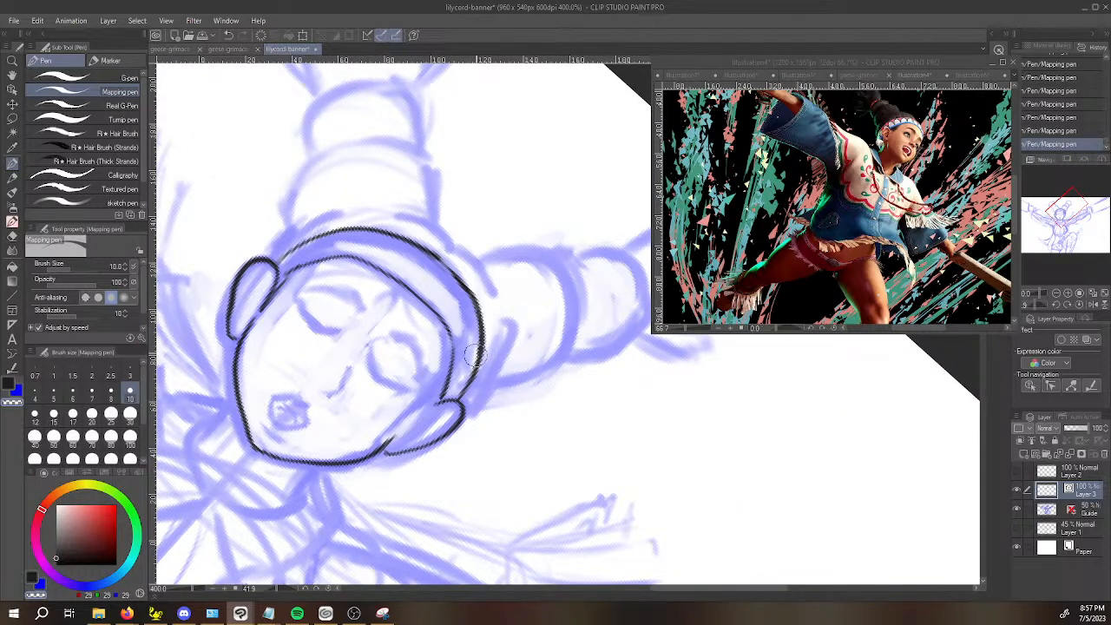
drag(453, 340, 533, 406)
Ink the hair outline above the headband, from the left ear up and across the crown between the buns.
key(space)
drag(619, 436, 620, 373)
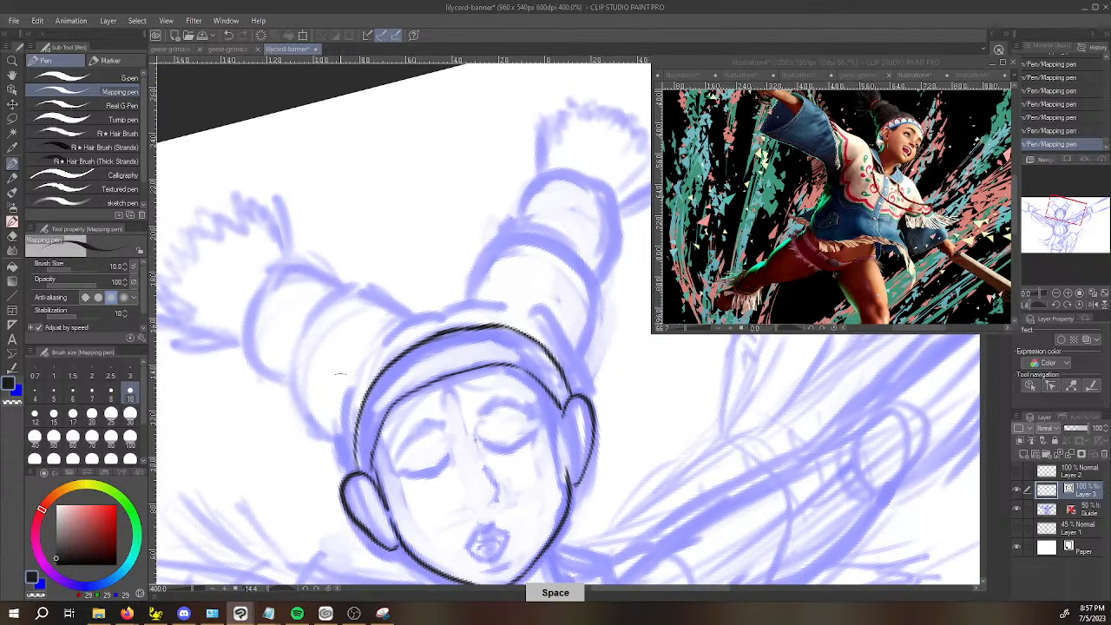
mouse_move(353, 474)
mouse_down()
mouse_move(341, 404)
mouse_move(343, 457)
mouse_up()
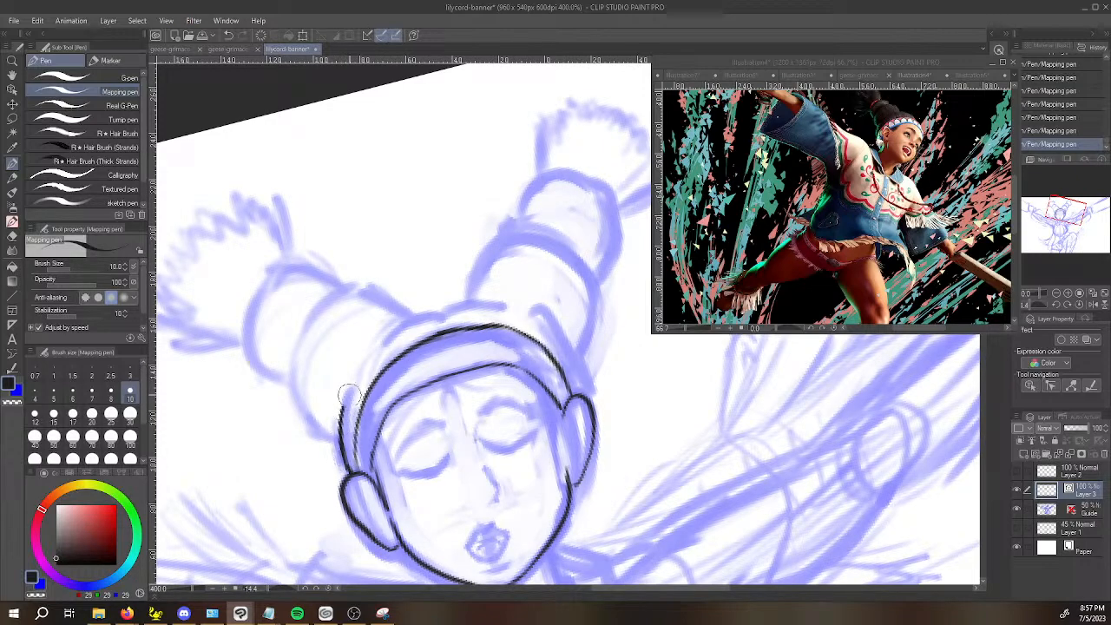
drag(388, 483, 528, 547)
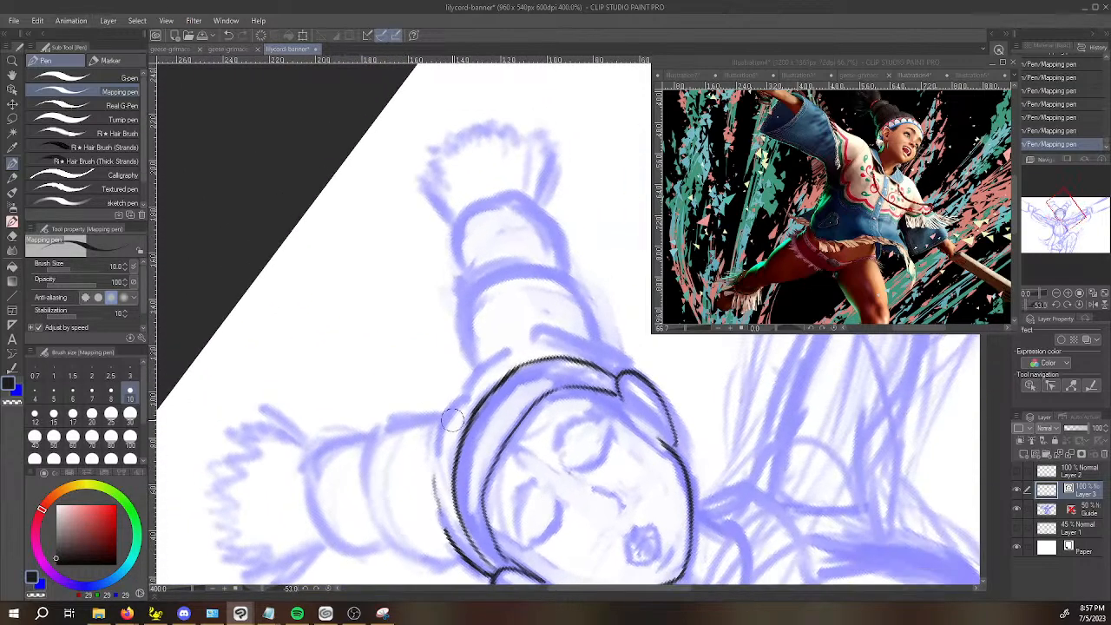
mouse_move(435, 458)
mouse_down()
mouse_move(446, 415)
mouse_move(476, 390)
mouse_up()
key(ctrl+z)
mouse_move(435, 453)
mouse_down()
mouse_move(466, 397)
mouse_move(435, 452)
mouse_move(449, 404)
mouse_move(476, 384)
mouse_move(477, 397)
mouse_move(509, 349)
mouse_up()
key(ctrl+z)
key(ctrl+z)
mouse_move(463, 391)
mouse_down()
mouse_move(491, 356)
mouse_move(510, 351)
mouse_up()
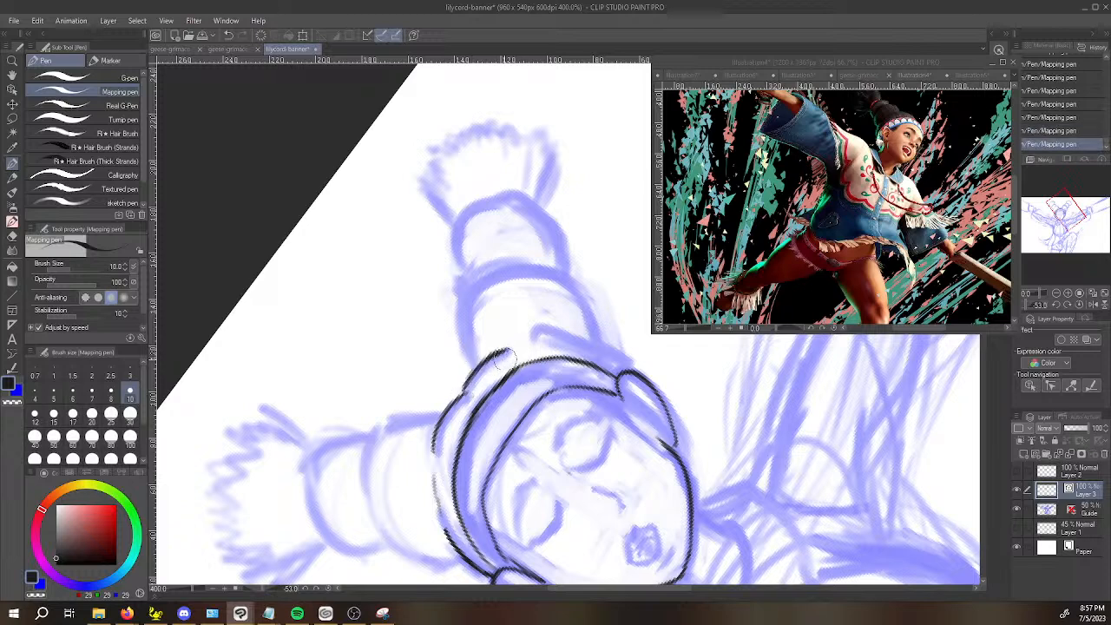
drag(463, 395, 484, 372)
drag(514, 476, 409, 354)
drag(584, 422, 516, 422)
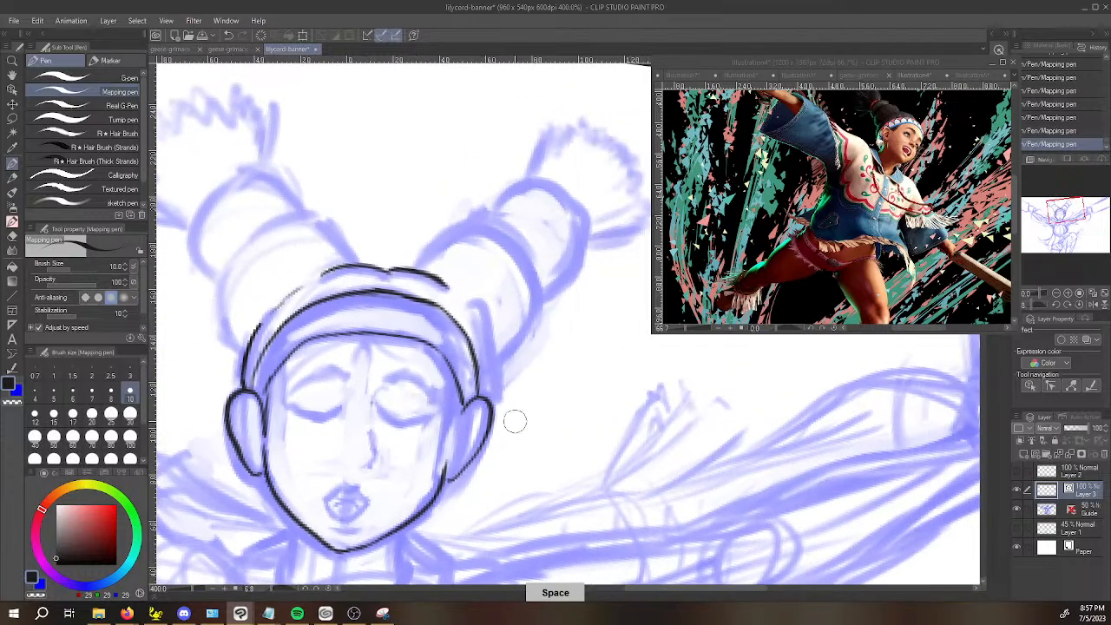
Ink the hair edge above the right ear and the sideburn strands along both sides of the face.
drag(480, 323, 487, 402)
key(ctrl+z)
drag(481, 330, 493, 394)
key(ctrl+z)
drag(484, 338, 496, 390)
key(ctrl+z)
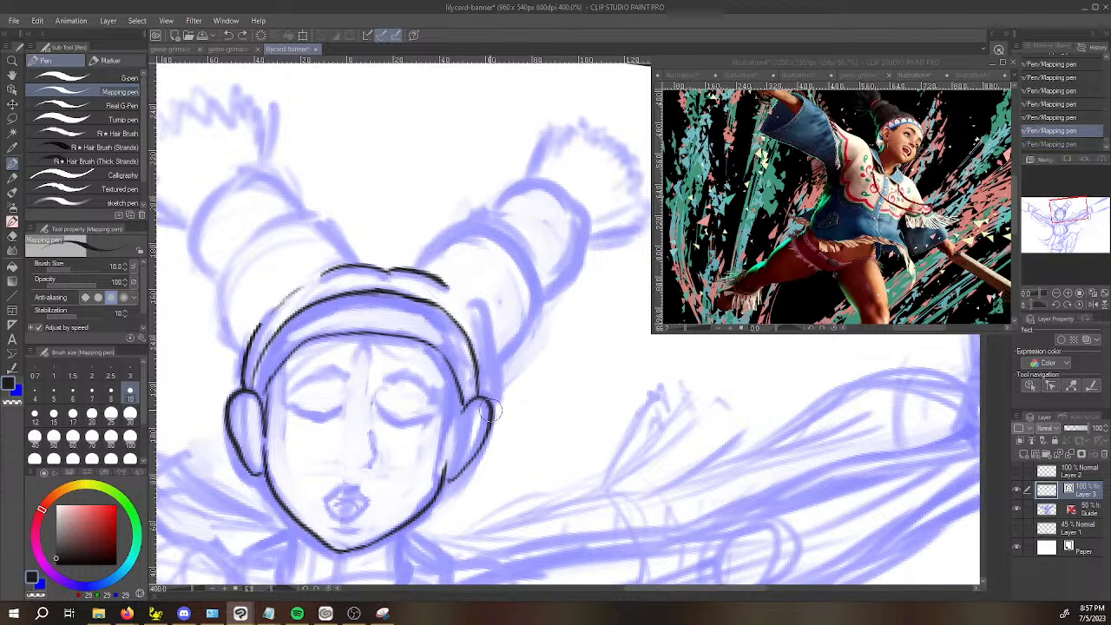
mouse_move(492, 406)
mouse_down()
mouse_move(486, 327)
mouse_move(492, 406)
mouse_up()
key(ctrl+z)
key(ctrl+z)
drag(492, 349, 487, 403)
key(ctrl+z)
key(ctrl+z)
drag(488, 337, 491, 408)
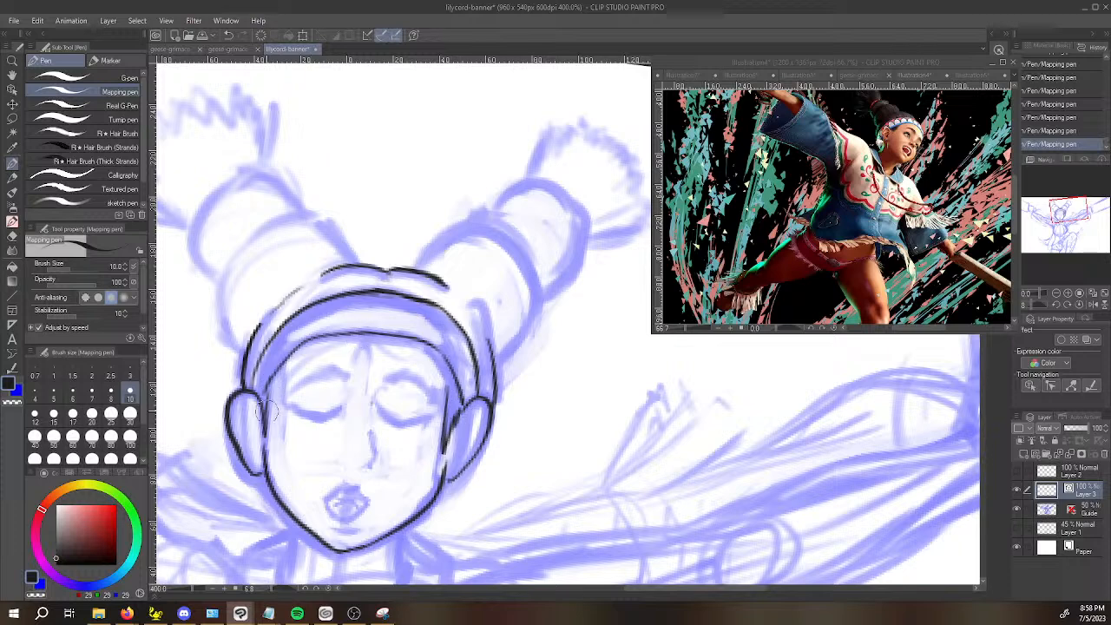
drag(268, 441, 279, 389)
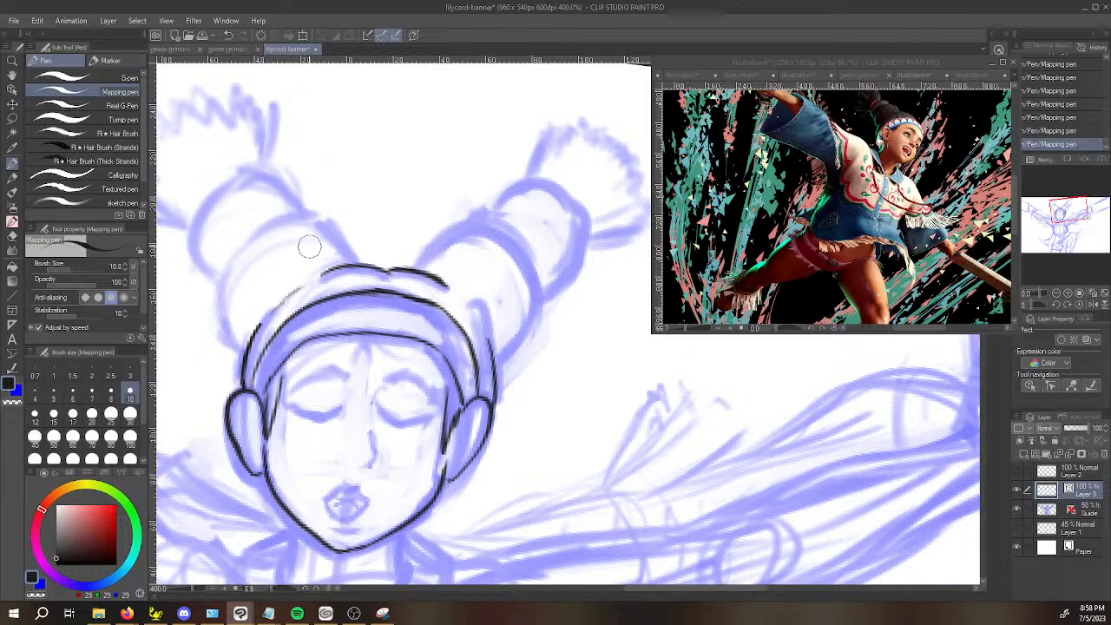
Ink the rounded outlines of the lower segments of both hair buns, joining them to the head.
mouse_move(241, 348)
mouse_down()
mouse_move(224, 278)
mouse_move(293, 213)
mouse_move(329, 221)
mouse_move(340, 260)
mouse_move(349, 256)
mouse_move(332, 220)
mouse_move(295, 211)
mouse_up()
key(ctrl+z)
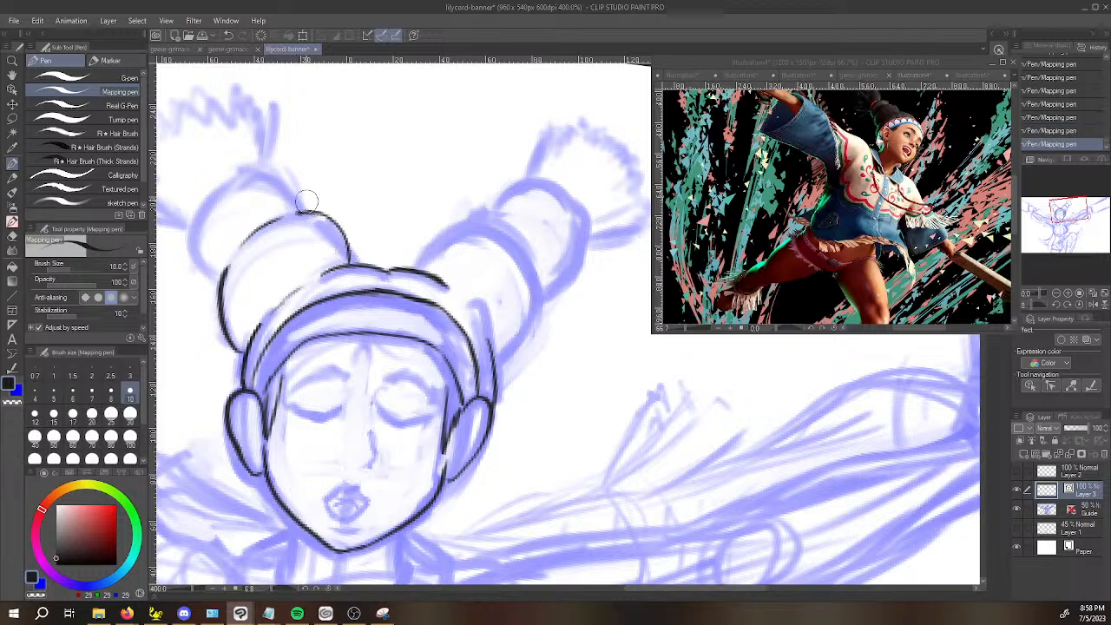
mouse_move(423, 270)
mouse_down()
mouse_move(434, 236)
mouse_move(487, 221)
mouse_move(498, 233)
mouse_up()
key(ctrl+z)
mouse_move(423, 272)
mouse_down()
mouse_move(434, 235)
mouse_move(498, 223)
mouse_up()
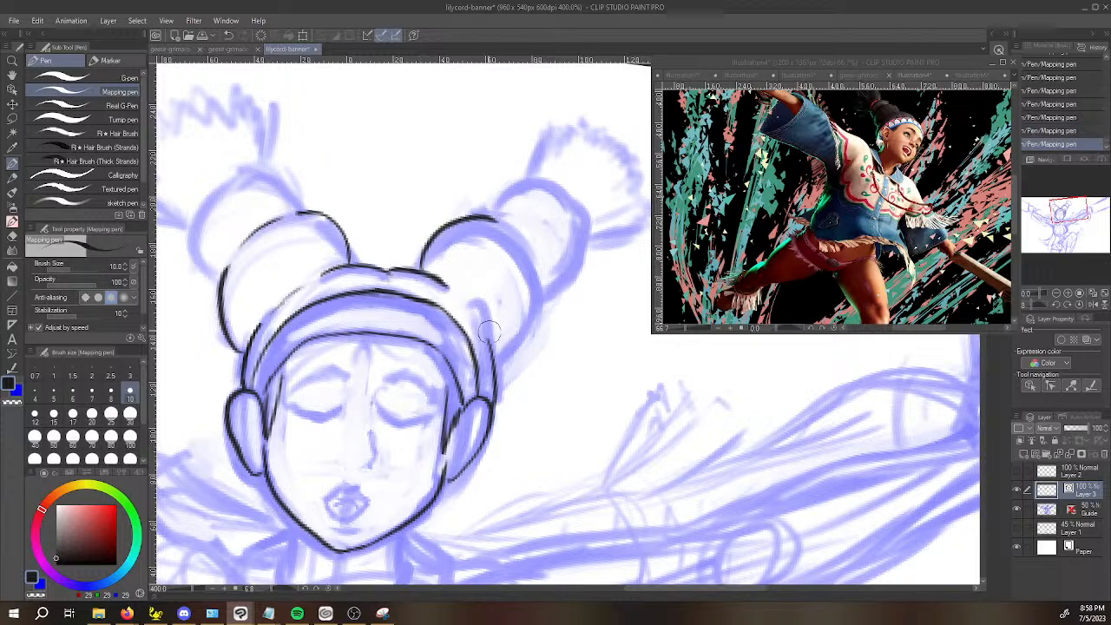
mouse_move(505, 224)
mouse_down()
mouse_move(539, 294)
mouse_move(538, 277)
mouse_move(536, 334)
mouse_move(502, 357)
mouse_move(494, 351)
mouse_move(516, 353)
mouse_move(544, 304)
mouse_up()
key(ctrl+z)
key(ctrl+z)
mouse_move(519, 353)
mouse_down()
mouse_move(543, 306)
mouse_move(538, 276)
mouse_move(531, 335)
mouse_move(498, 361)
mouse_up()
key(ctrl+z)
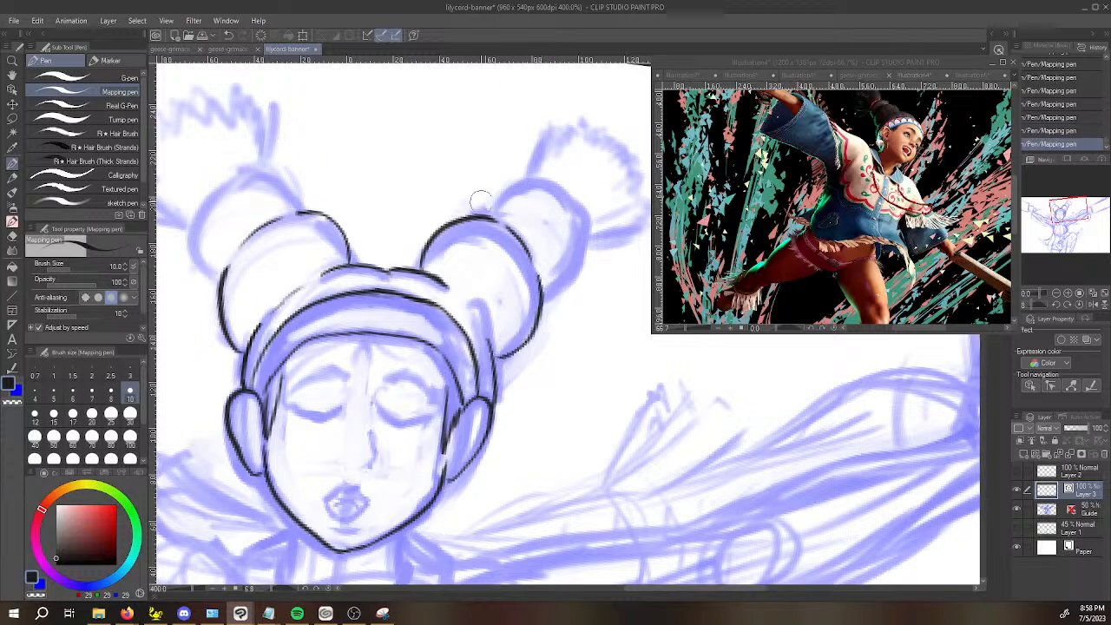
Ink the rounded outlines of the smaller outer segments on both hair buns.
mouse_move(488, 209)
mouse_down()
mouse_move(536, 173)
mouse_move(566, 193)
mouse_move(579, 208)
mouse_move(566, 277)
mouse_move(544, 296)
mouse_move(585, 243)
mouse_up()
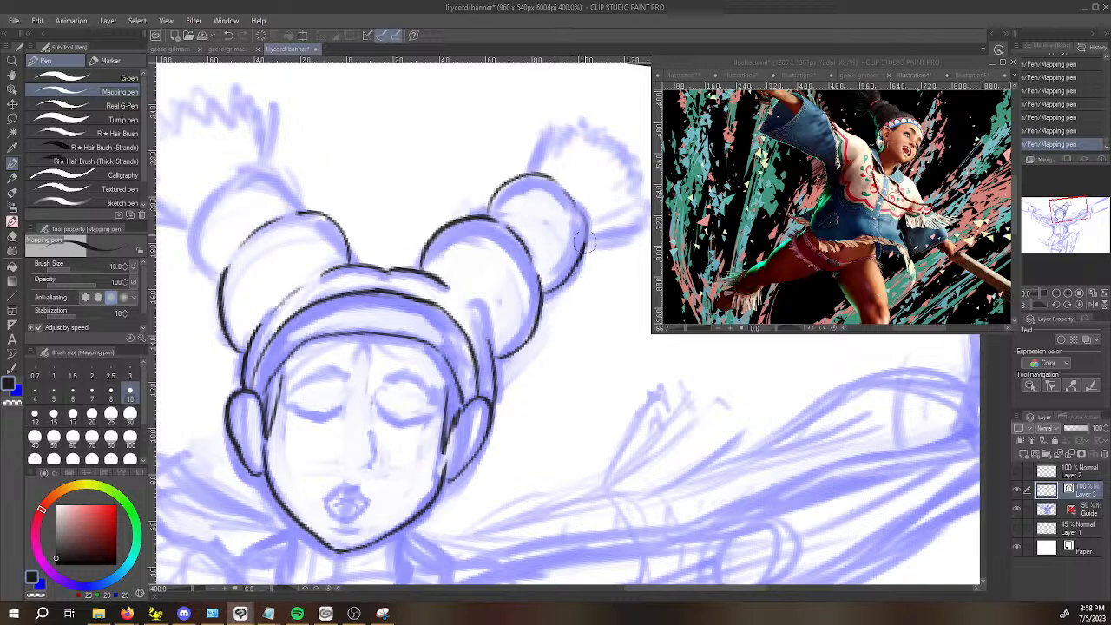
key(space)
drag(420, 246, 521, 318)
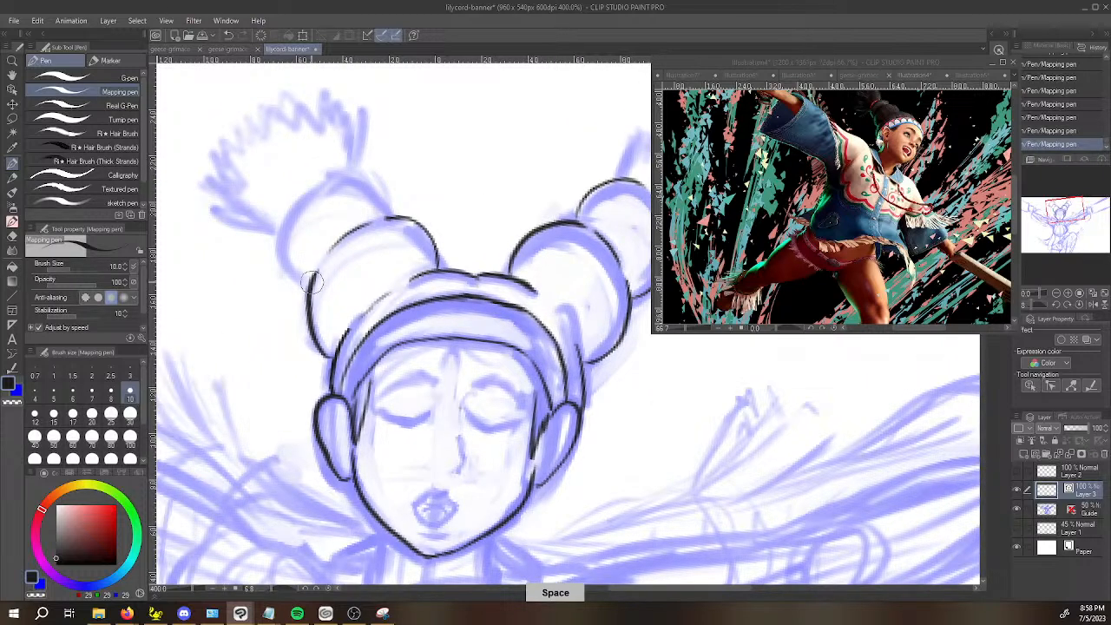
mouse_move(283, 257)
mouse_down()
mouse_move(284, 227)
mouse_move(332, 179)
mouse_move(372, 181)
mouse_move(388, 202)
mouse_up()
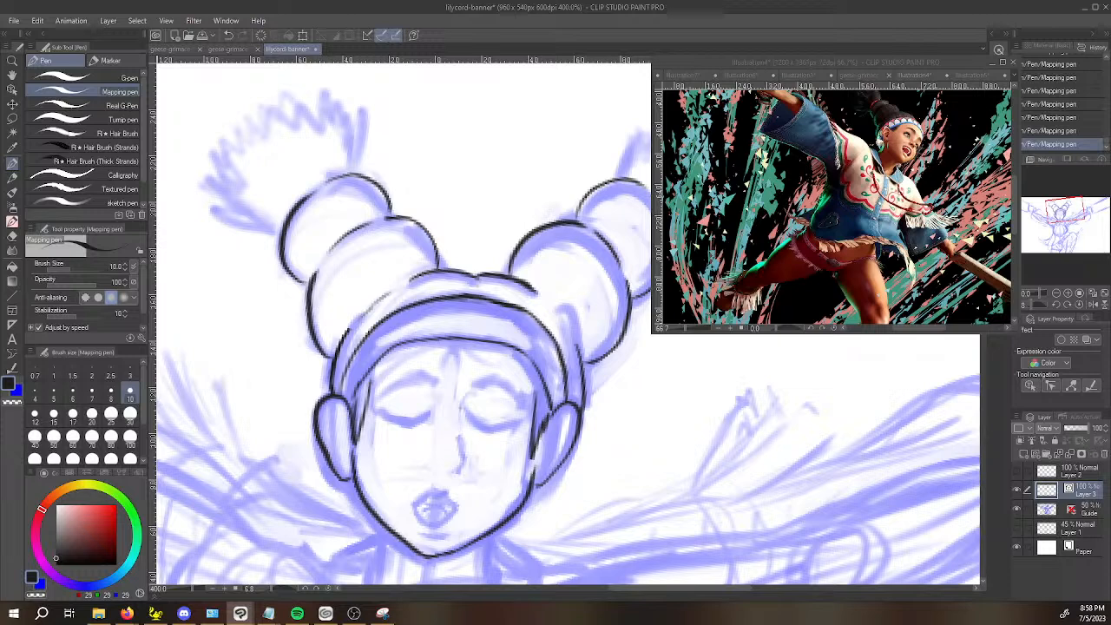
Examine Lily's head and hair in the reference illustration before inking the tufts.
key(alt+Tab)
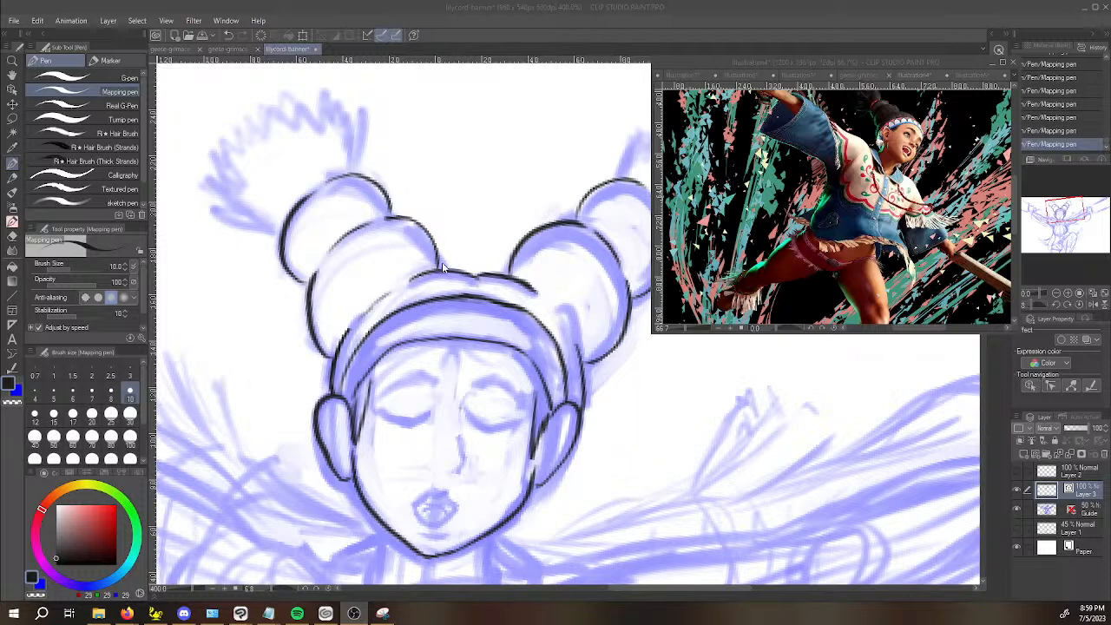
click(490, 251)
key(space)
drag(520, 286, 422, 387)
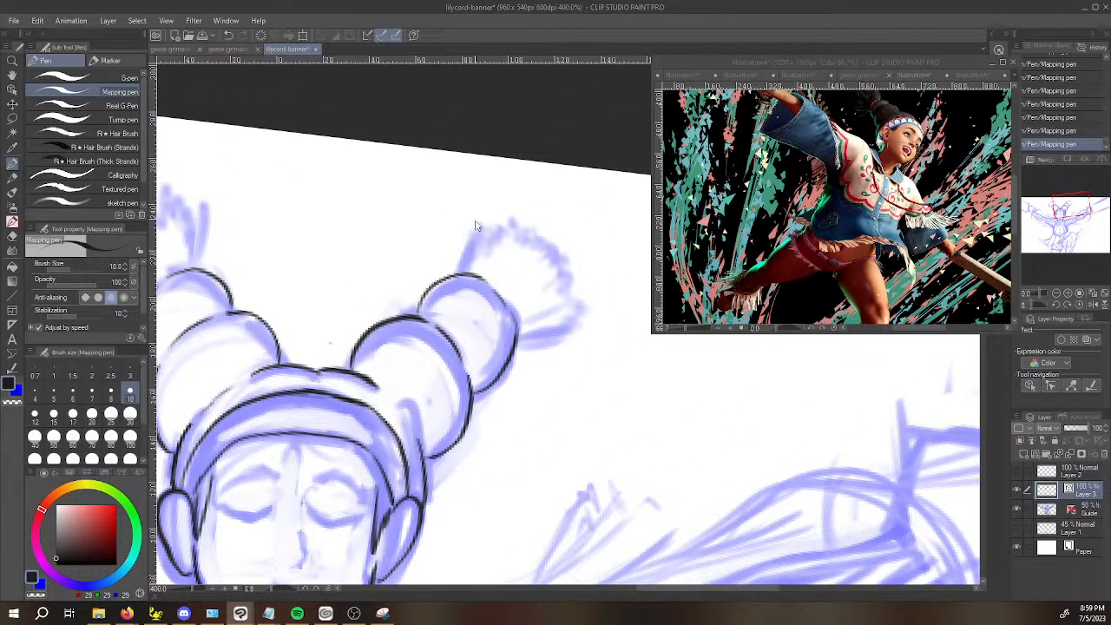
scroll(474, 210, up, 2)
key(space)
drag(499, 288, 378, 317)
click(871, 59)
key(space)
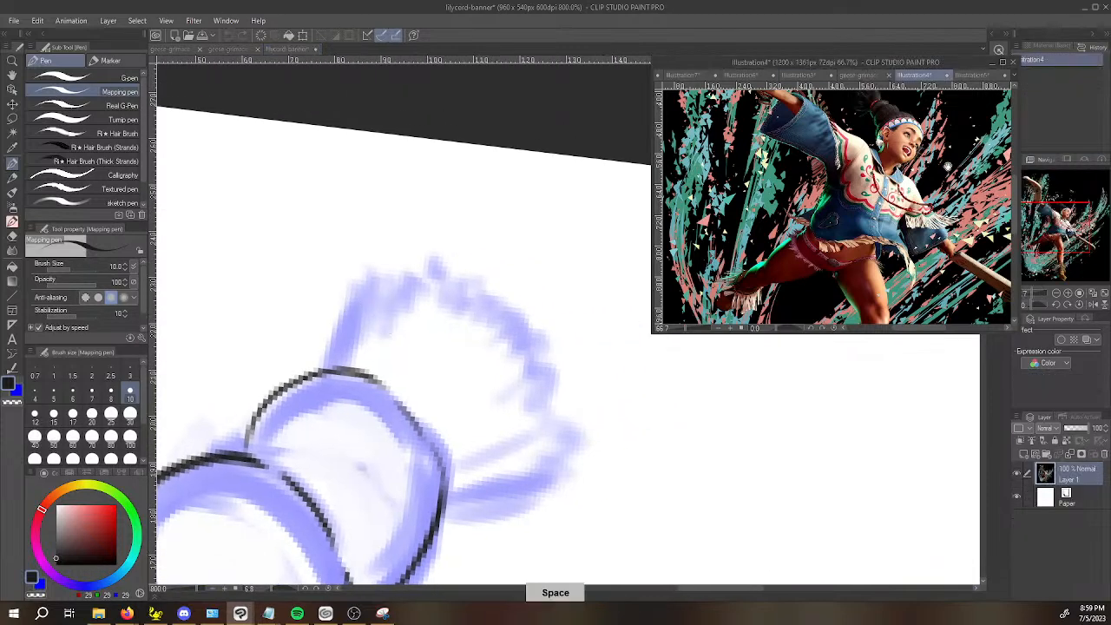
drag(885, 131, 846, 172)
Ink the two sides of the right bun's hair tuft with pointed strand ends.
click(330, 372)
mouse_move(330, 365)
mouse_down()
mouse_move(348, 259)
mouse_move(338, 291)
mouse_move(355, 259)
mouse_move(352, 308)
mouse_move(403, 231)
mouse_move(392, 271)
mouse_move(403, 278)
mouse_move(420, 247)
mouse_up()
mouse_move(422, 292)
mouse_down()
mouse_move(437, 241)
mouse_move(425, 295)
mouse_up()
key(shift+space)
mouse_move(415, 399)
mouse_down()
mouse_move(418, 416)
mouse_move(662, 359)
mouse_move(466, 390)
mouse_move(398, 253)
mouse_up()
key(space)
mouse_move(391, 291)
mouse_down()
mouse_move(367, 190)
mouse_move(372, 250)
mouse_up()
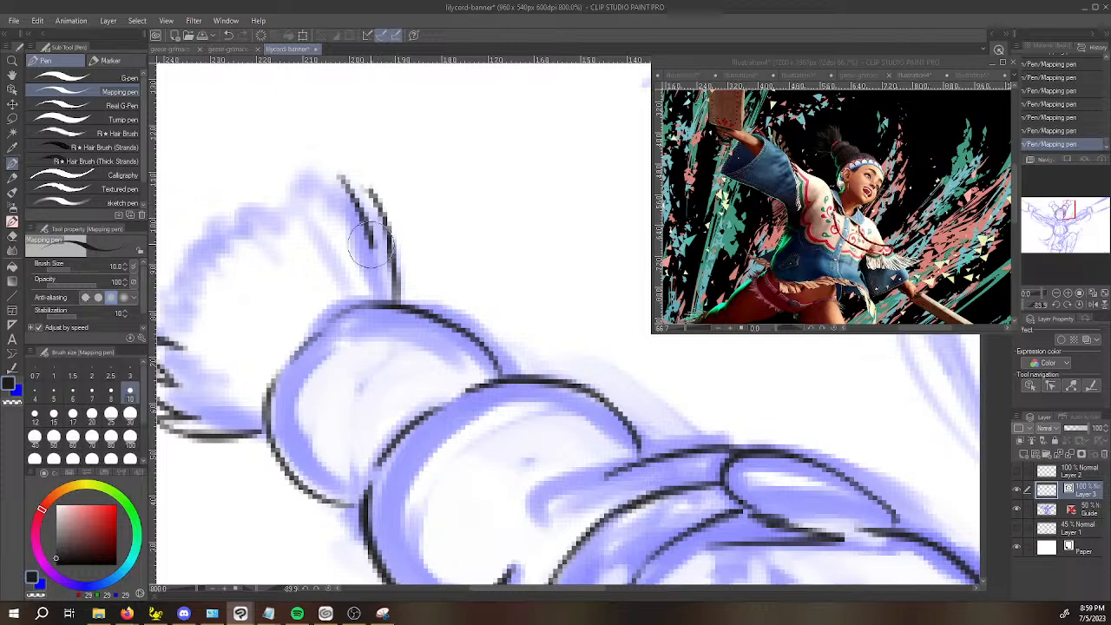
drag(355, 198, 379, 209)
mouse_move(325, 164)
mouse_down()
mouse_move(344, 181)
mouse_move(339, 206)
mouse_up()
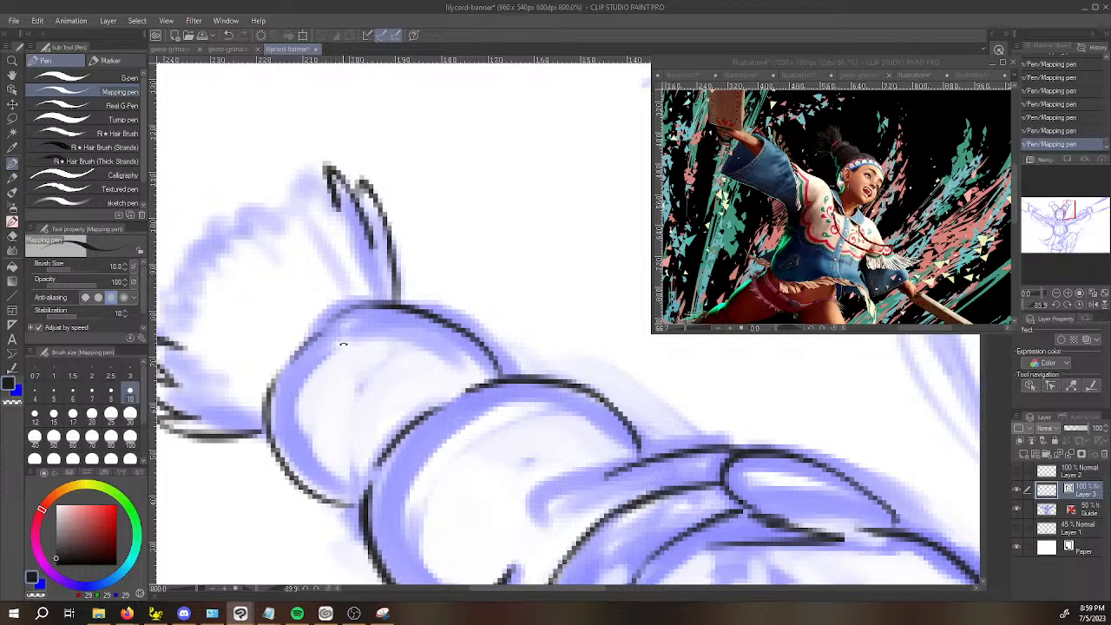
Ink the jagged strand tips around the right tuft's outer edge, connecting its two sides.
drag(224, 371, 231, 222)
key(space)
drag(272, 190, 298, 263)
drag(236, 237, 233, 181)
mouse_move(229, 182)
mouse_down()
mouse_move(269, 202)
mouse_move(265, 217)
mouse_move(280, 192)
mouse_move(268, 229)
mouse_move(269, 161)
mouse_move(298, 186)
mouse_up()
mouse_move(408, 181)
mouse_down()
mouse_move(424, 147)
mouse_move(436, 169)
mouse_move(448, 163)
mouse_up()
mouse_move(293, 174)
mouse_down()
mouse_move(320, 195)
mouse_move(323, 158)
mouse_move(336, 153)
mouse_move(351, 188)
mouse_move(368, 169)
mouse_move(377, 182)
mouse_move(379, 132)
mouse_move(390, 204)
mouse_move(400, 137)
mouse_move(406, 180)
mouse_up()
scroll(404, 183, down, 5)
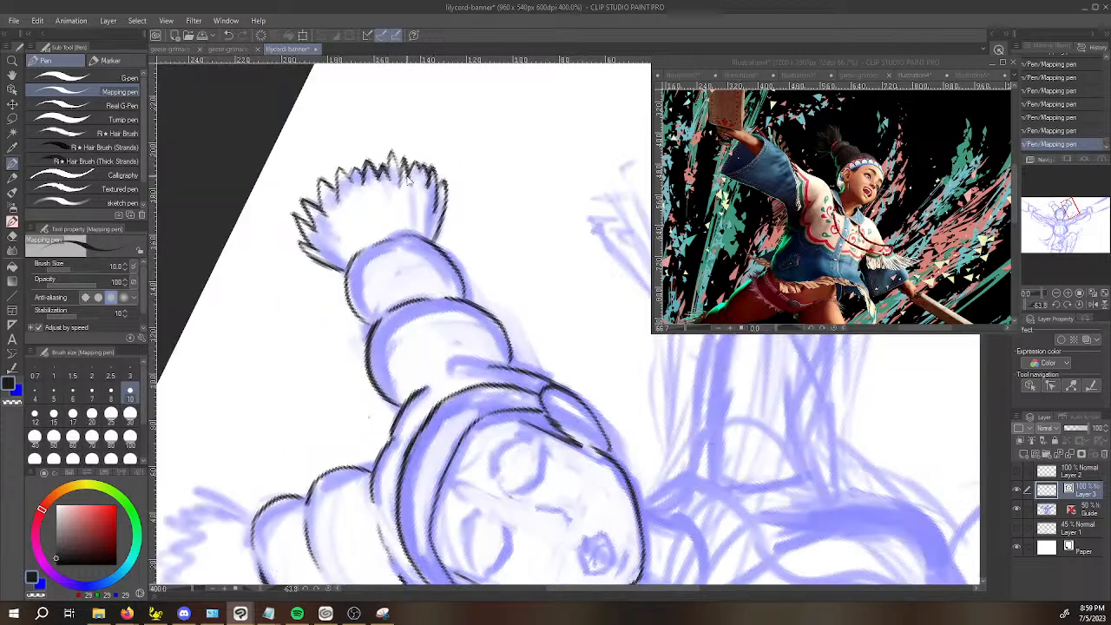
Redraw the right bun's outer arc beneath the tuft to close the gap in its outline.
scroll(376, 286, up, 5)
drag(357, 306, 424, 283)
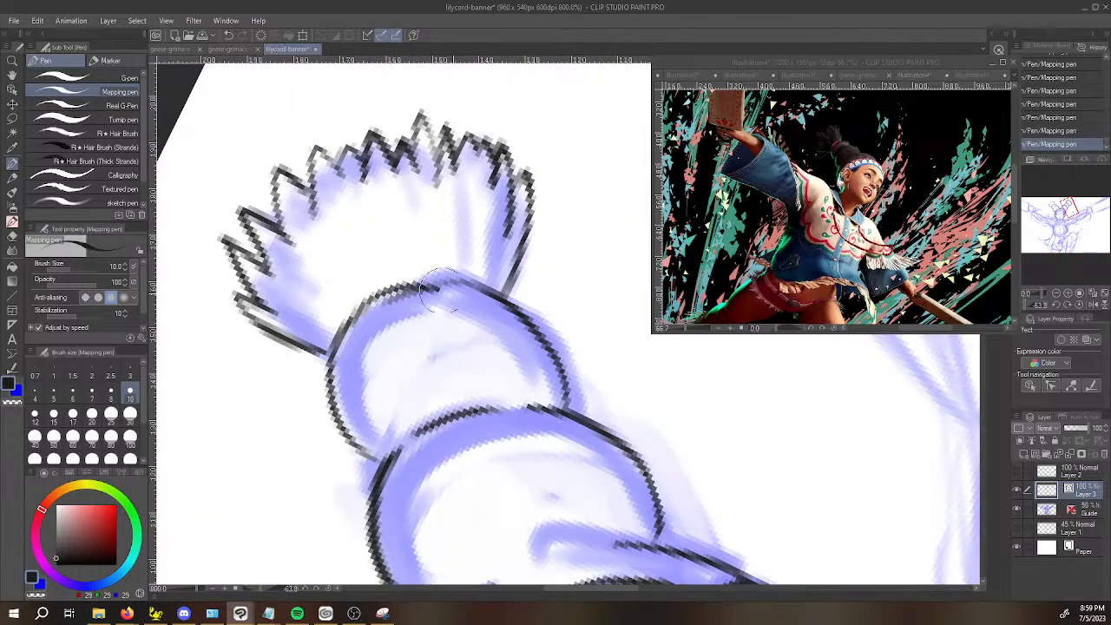
key(ctrl+z)
mouse_move(359, 308)
mouse_down()
mouse_move(420, 273)
mouse_move(479, 288)
mouse_up()
scroll(417, 290, down, 6)
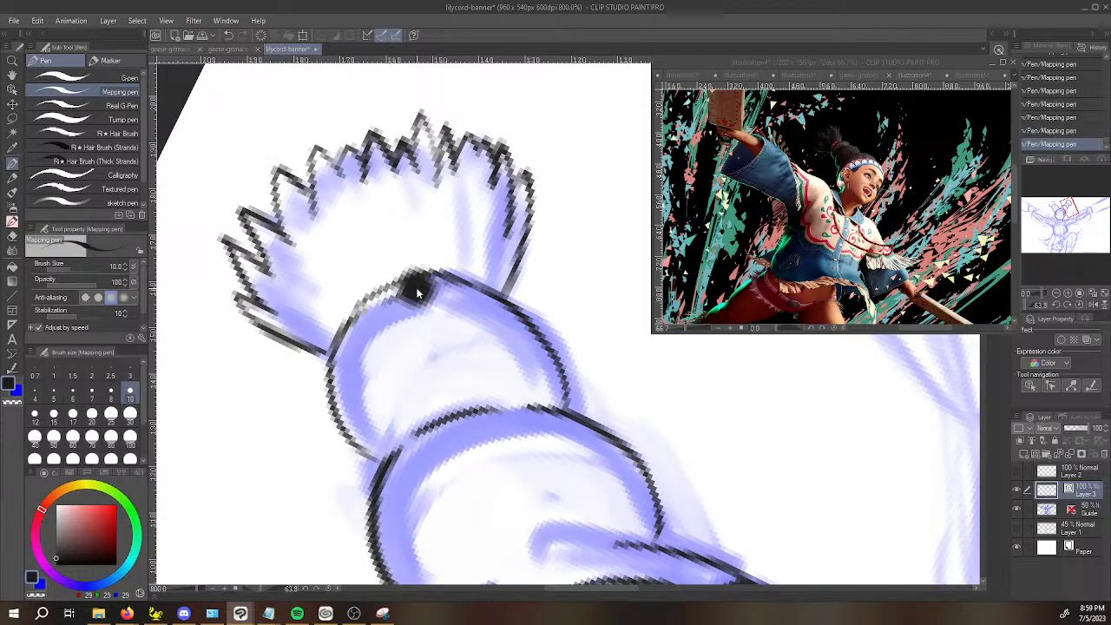
Ink the left bun's hair tuft with flared sides and jagged strand tips along its outer edge.
key(space)
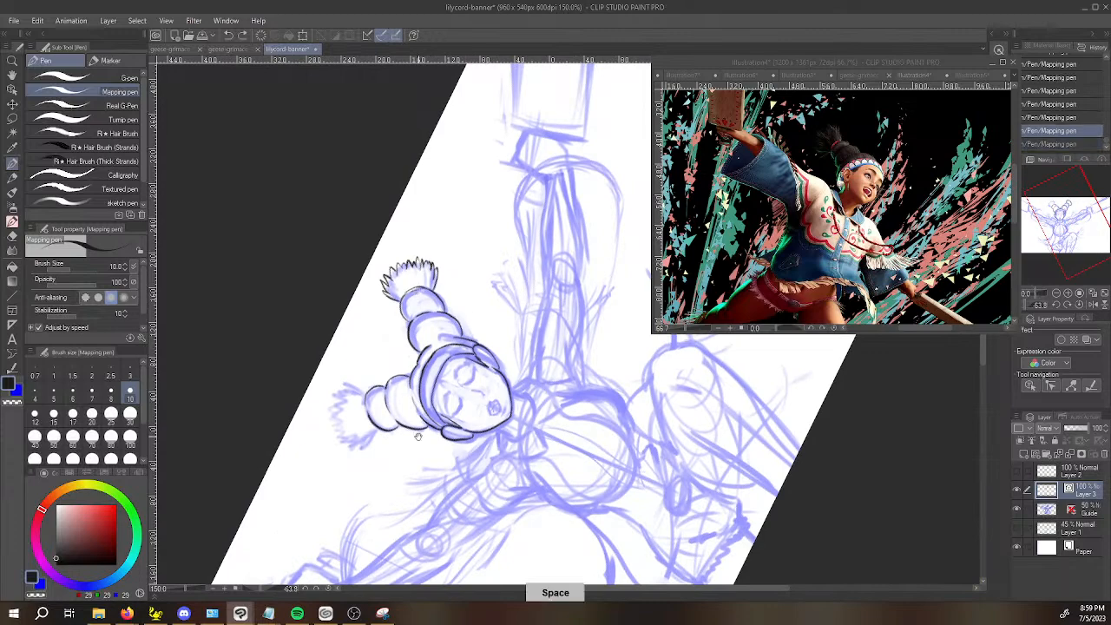
drag(461, 337, 508, 284)
key(space)
drag(434, 458, 300, 402)
scroll(299, 402, up, 5)
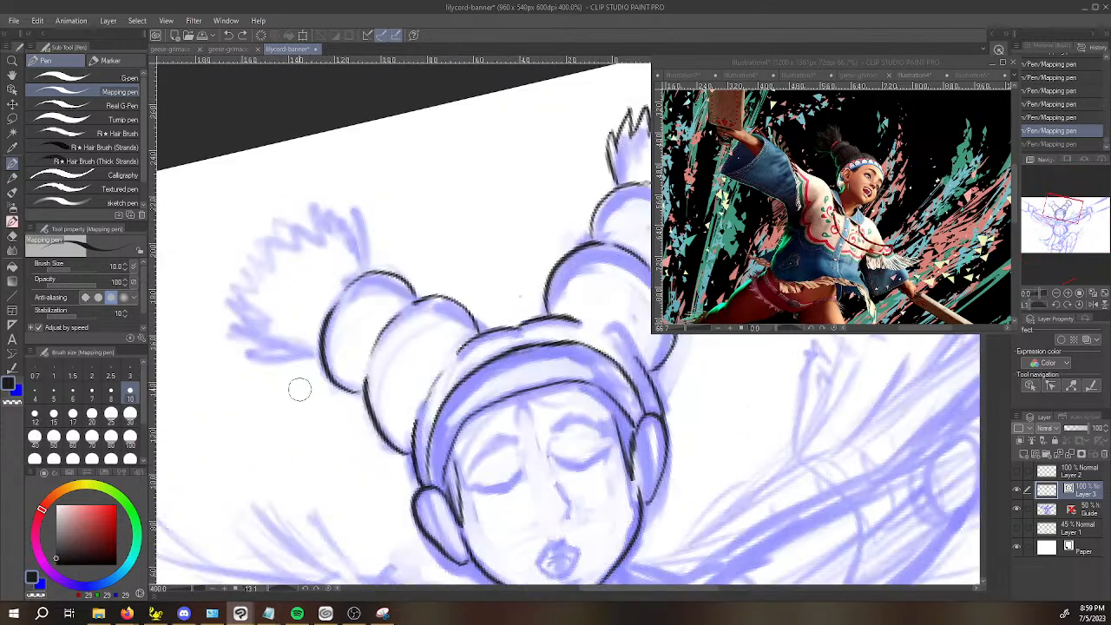
key(space)
drag(409, 276, 330, 290)
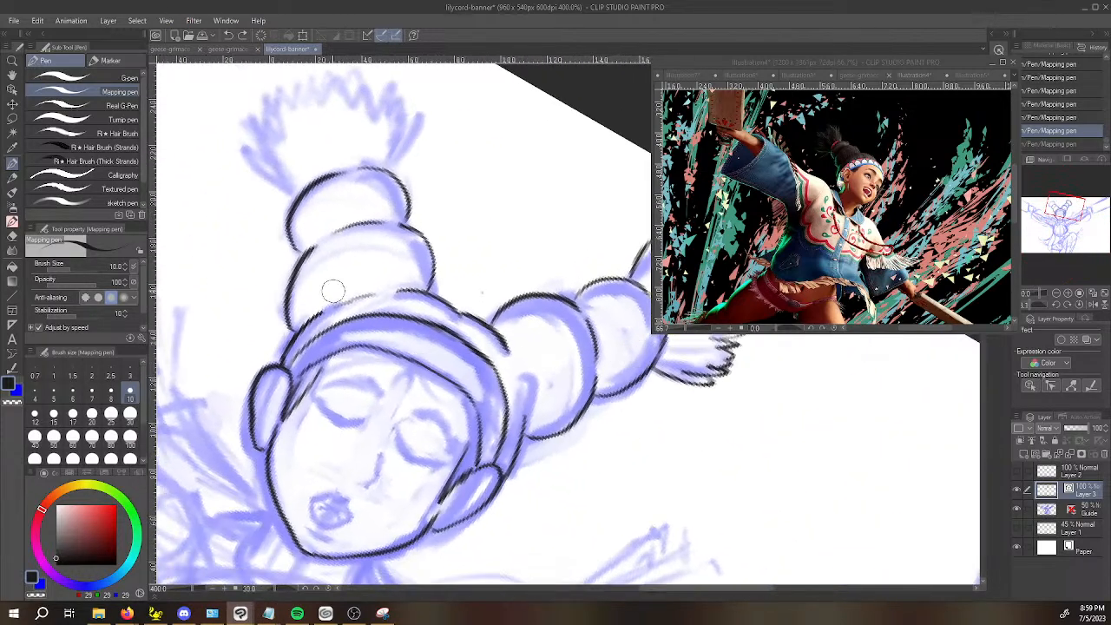
mouse_move(300, 186)
mouse_down()
mouse_move(369, 164)
mouse_move(347, 161)
mouse_move(389, 165)
mouse_move(415, 121)
mouse_up()
key(ctrl+z)
mouse_move(385, 168)
mouse_down()
mouse_move(423, 108)
mouse_move(382, 169)
mouse_move(368, 133)
mouse_up()
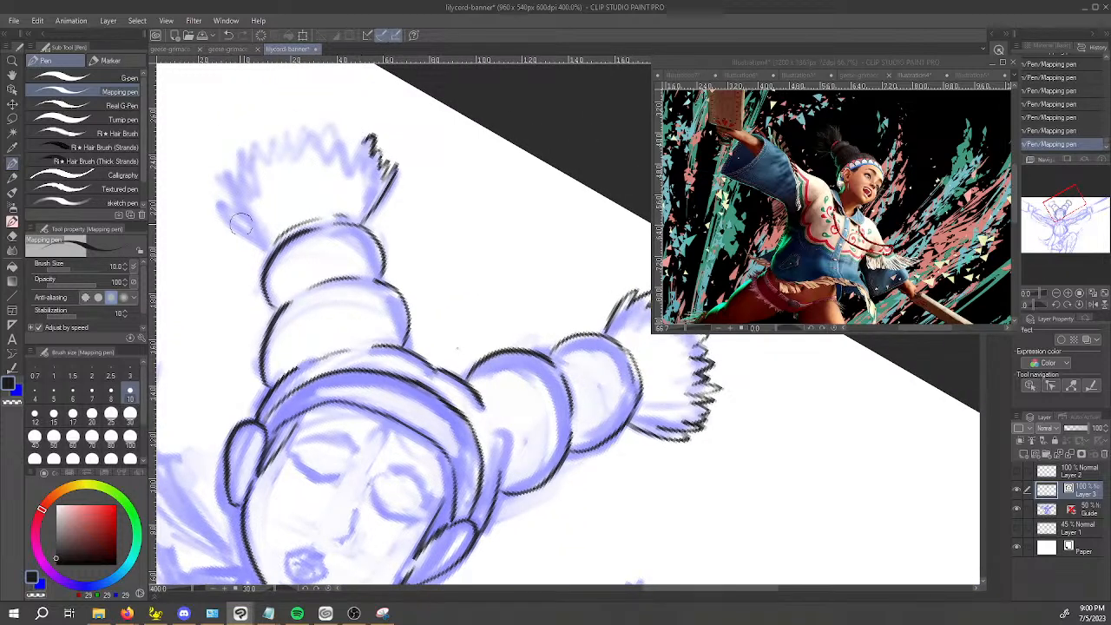
mouse_move(213, 206)
mouse_down()
mouse_move(267, 245)
mouse_move(211, 196)
mouse_move(229, 159)
mouse_move(233, 173)
mouse_move(260, 145)
mouse_move(271, 164)
mouse_move(270, 148)
mouse_move(360, 132)
mouse_move(387, 149)
mouse_move(380, 131)
mouse_up()
key(ctrl+z)
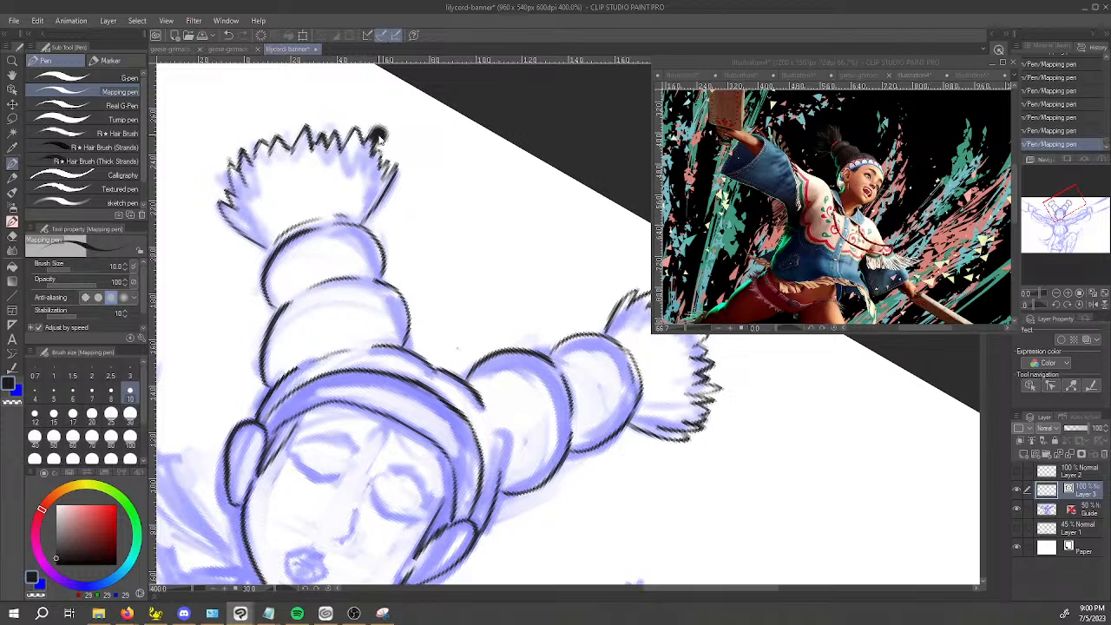
Undo the last stroke on the hair tuft and ink the two short sides of the neck below the jaw.
scroll(380, 131, down, 2)
key(ctrl+z)
drag(481, 360, 512, 400)
key(space)
drag(572, 276, 549, 243)
scroll(548, 242, down, 1)
scroll(549, 242, down, 1)
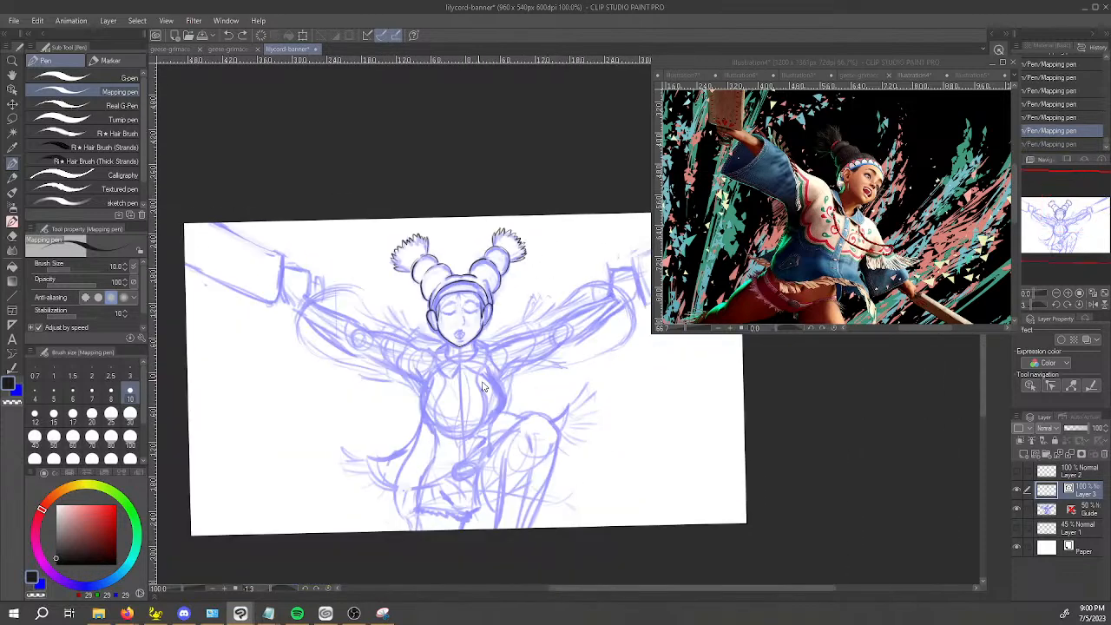
scroll(450, 364, up, 4)
drag(400, 283, 400, 336)
key(ctrl+z)
drag(400, 282, 399, 335)
drag(513, 270, 531, 308)
Ink the right collar flap with its curved inner edge and darken the gap beside the neck.
drag(626, 335, 590, 366)
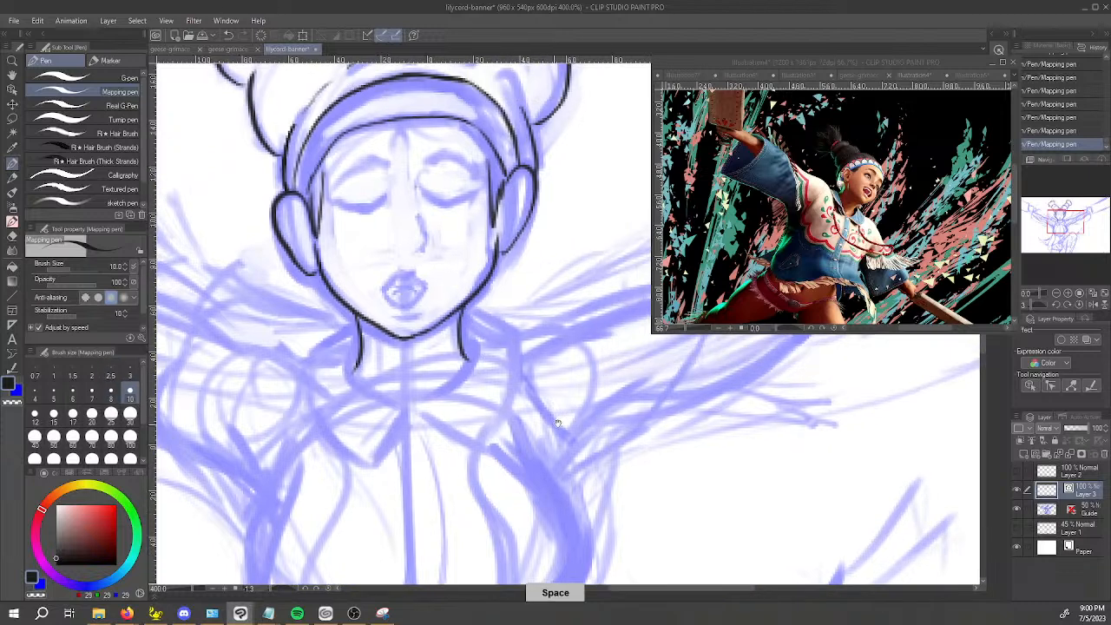
mouse_move(465, 305)
mouse_down()
mouse_move(525, 337)
mouse_move(463, 443)
mouse_up()
key(ctrl+z)
drag(522, 335, 485, 438)
drag(418, 411, 483, 438)
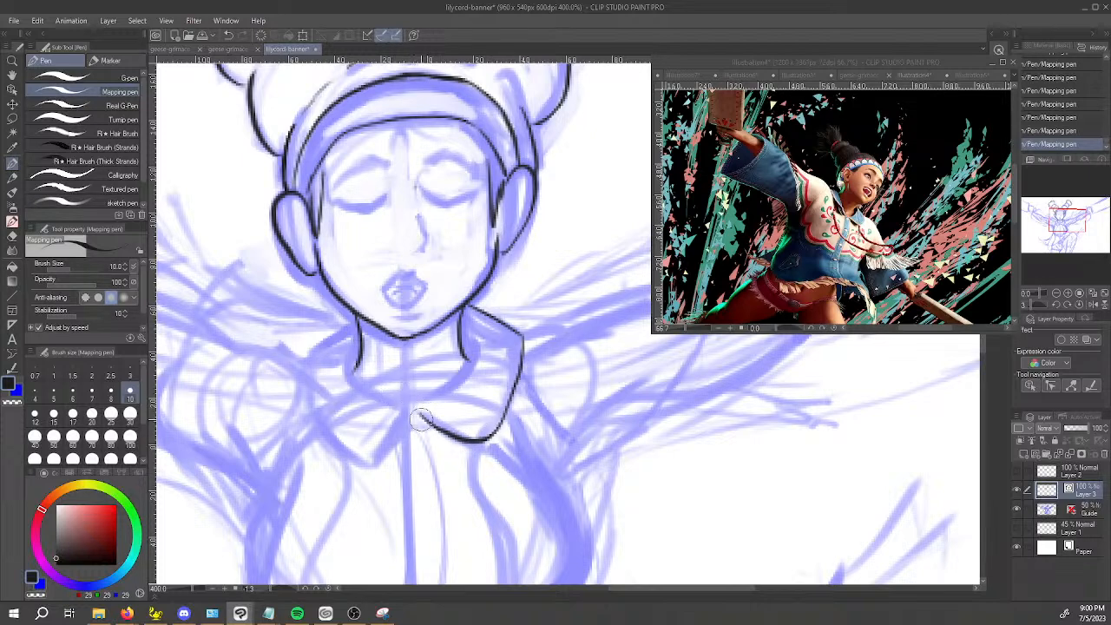
mouse_move(419, 404)
mouse_down()
mouse_move(471, 359)
mouse_move(451, 328)
mouse_up()
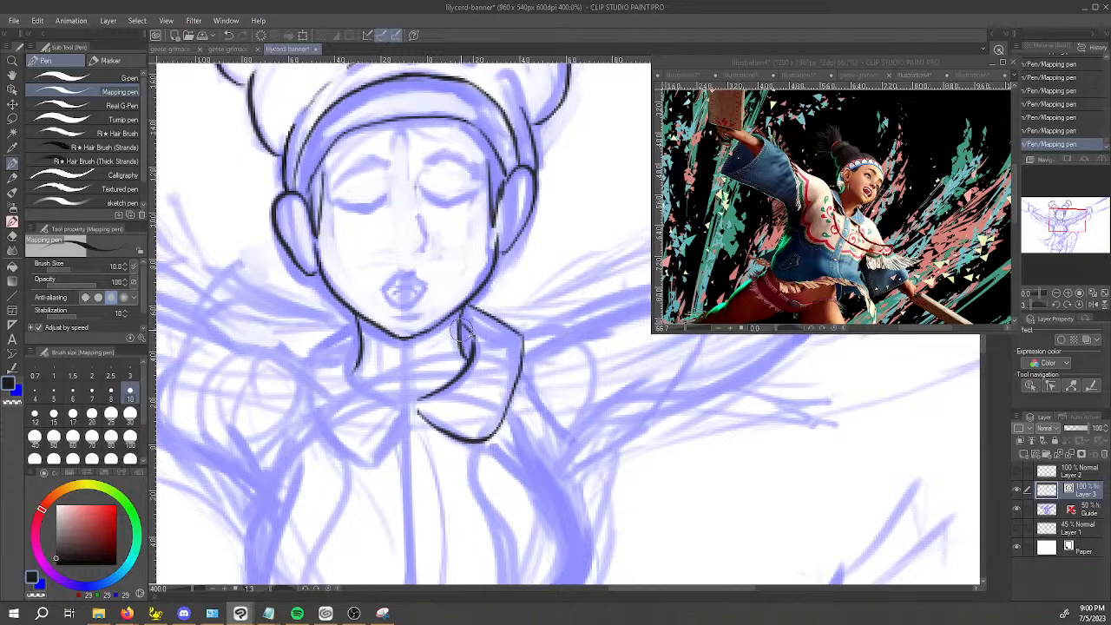
mouse_move(462, 329)
mouse_down()
mouse_move(469, 364)
mouse_move(467, 332)
mouse_move(470, 343)
mouse_up()
Ink the left collar flap with its inner edge and join both flaps at the centre of the neckline.
mouse_move(358, 337)
mouse_down()
mouse_move(348, 364)
mouse_move(394, 396)
mouse_move(352, 371)
mouse_move(358, 340)
mouse_move(349, 377)
mouse_move(393, 405)
mouse_up()
key(ctrl+z)
key(ctrl+z)
drag(311, 349, 348, 330)
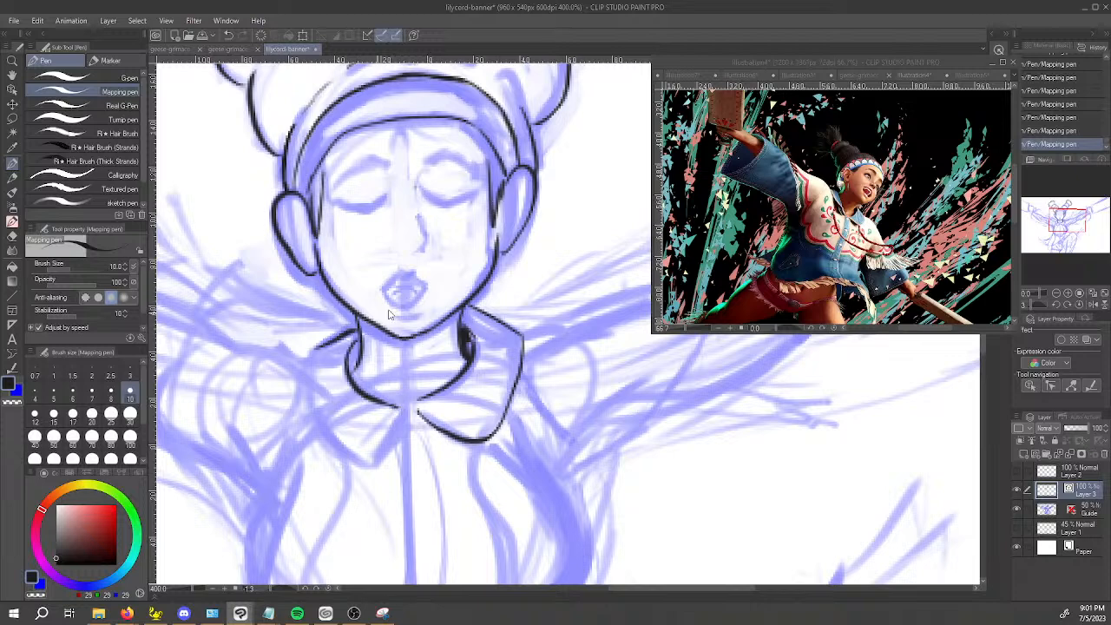
key(ctrl+z)
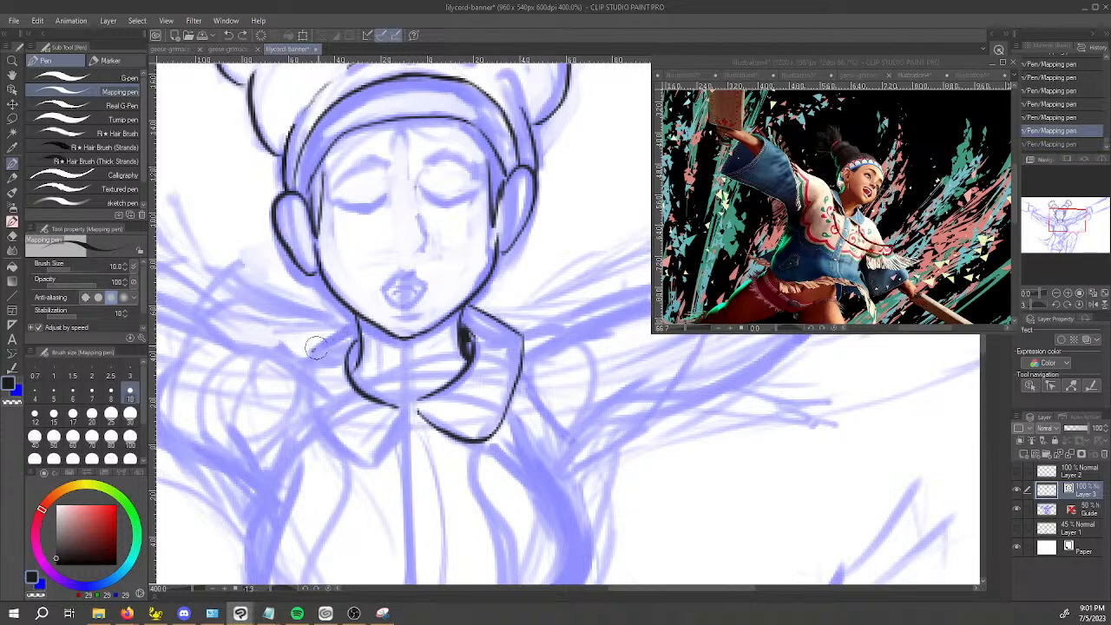
mouse_move(356, 324)
mouse_down()
mouse_move(311, 349)
mouse_move(306, 387)
mouse_move(334, 456)
mouse_move(365, 465)
mouse_move(407, 407)
mouse_move(365, 466)
mouse_up()
key(ctrl+z)
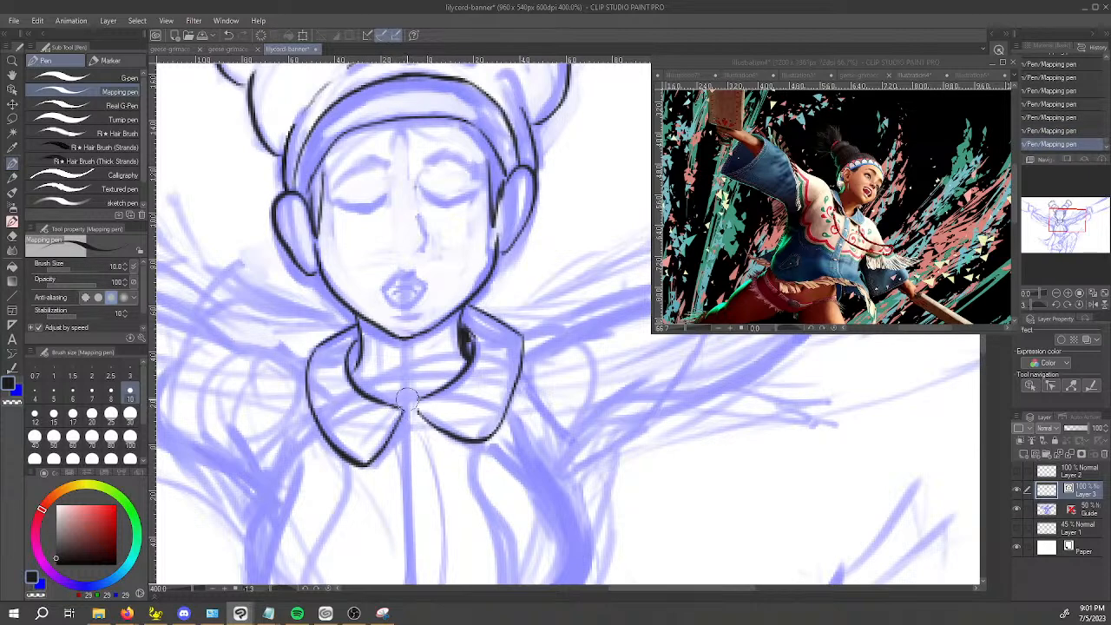
drag(404, 410, 422, 406)
Ink the two curved lines of the jacket's front opening from the collar down to the waist.
drag(445, 472, 438, 367)
scroll(450, 404, down, 2)
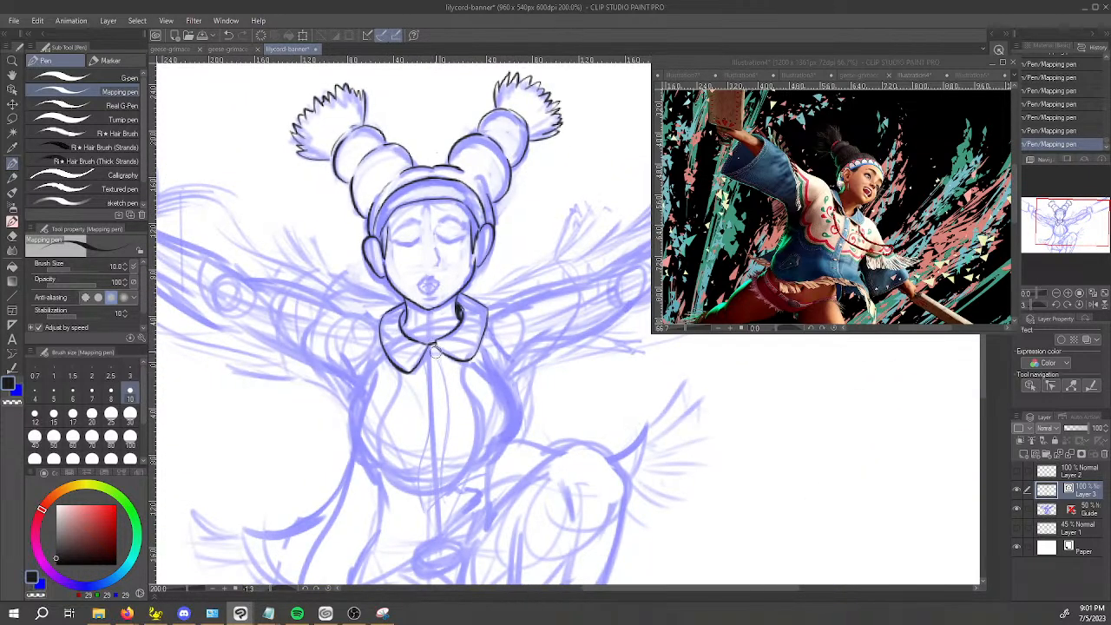
scroll(472, 392, up, 2)
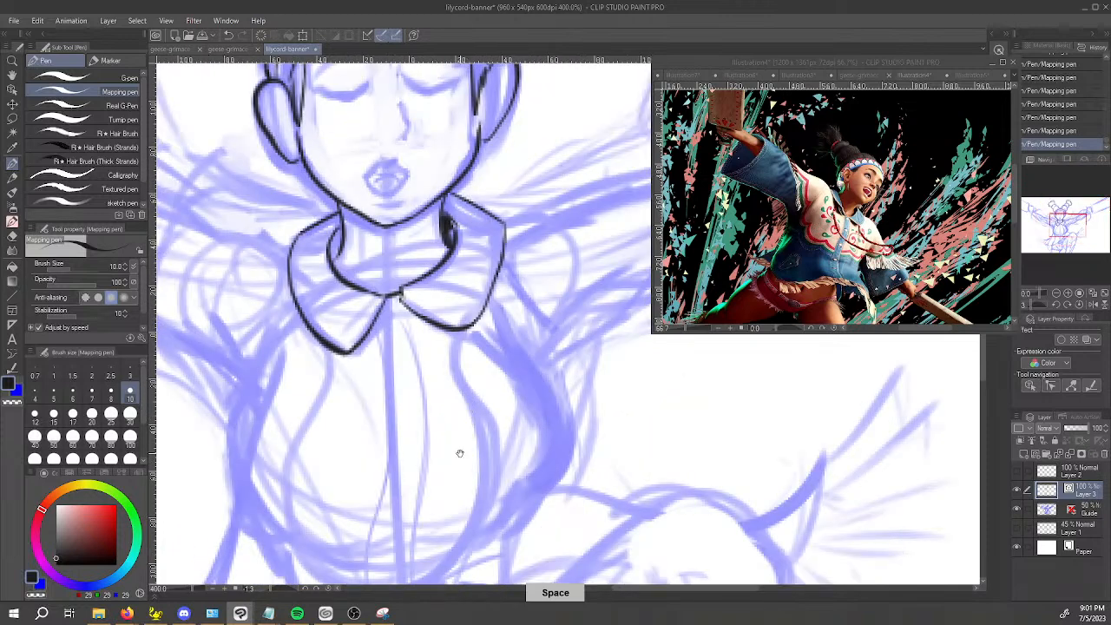
drag(458, 451, 458, 441)
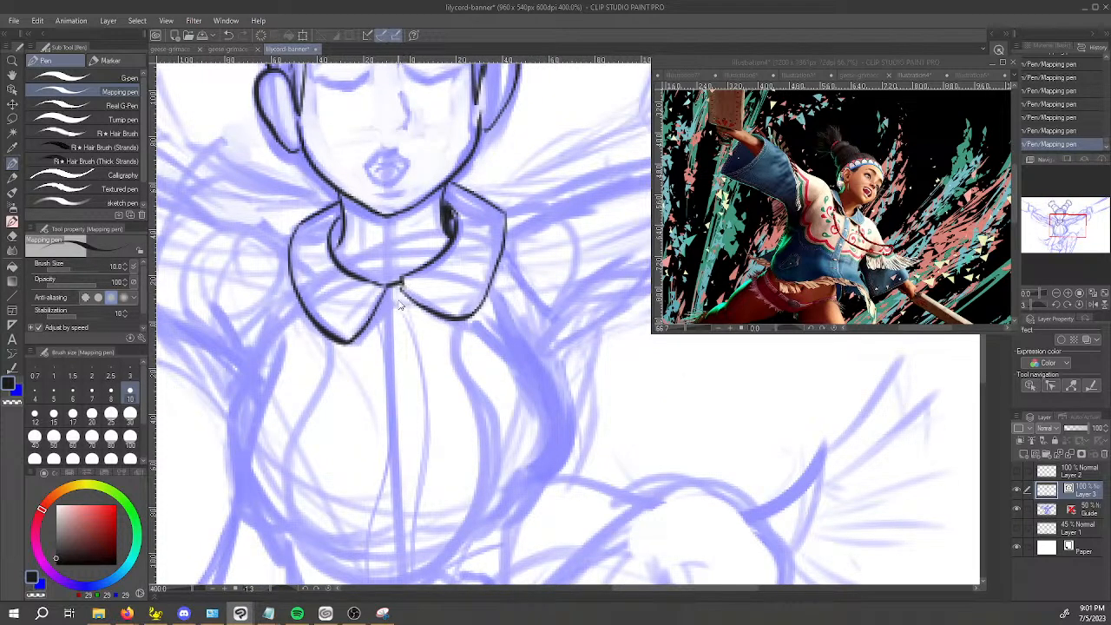
scroll(402, 296, down, 2)
drag(402, 296, 416, 459)
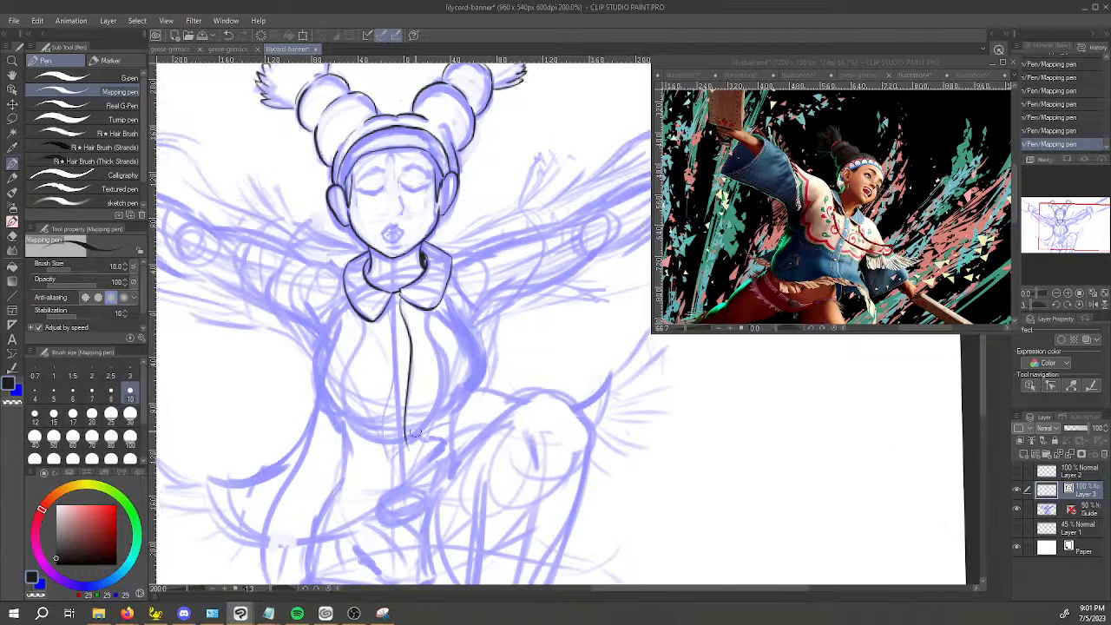
drag(392, 298, 388, 451)
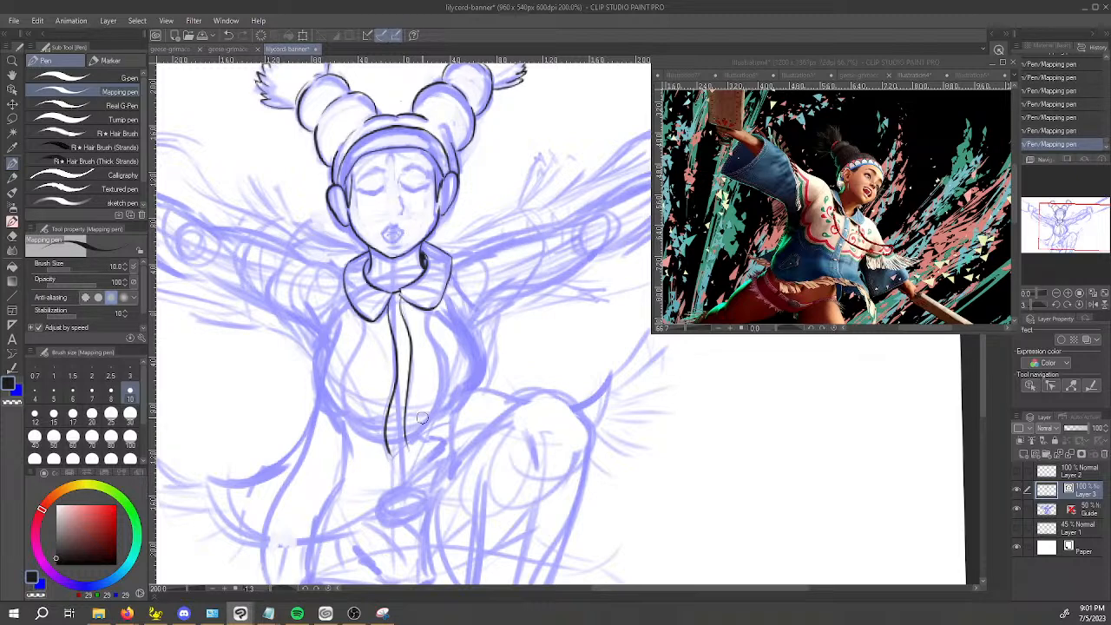
Ink the jacket's diagonal hem line at the waist and the small folded corner at its upper end.
drag(422, 418, 378, 387)
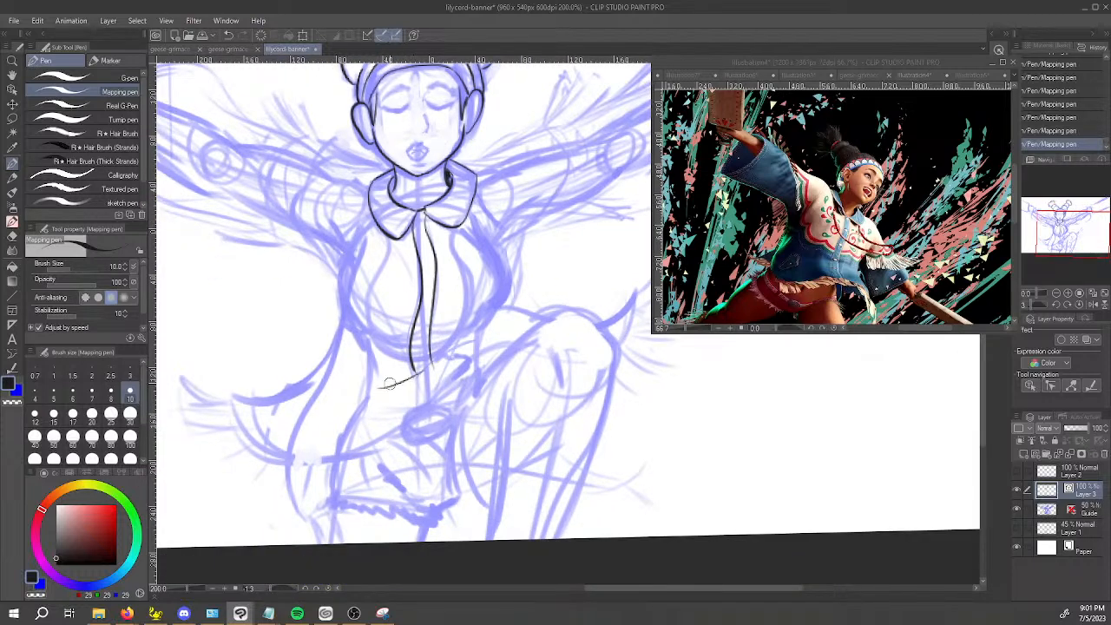
key(ctrl+z)
mouse_move(368, 402)
mouse_down()
mouse_move(460, 345)
mouse_move(397, 387)
mouse_move(451, 351)
mouse_up()
key(ctrl+z)
key(ctrl+z)
mouse_move(441, 356)
mouse_down()
mouse_move(469, 381)
mouse_move(443, 354)
mouse_move(476, 336)
mouse_up()
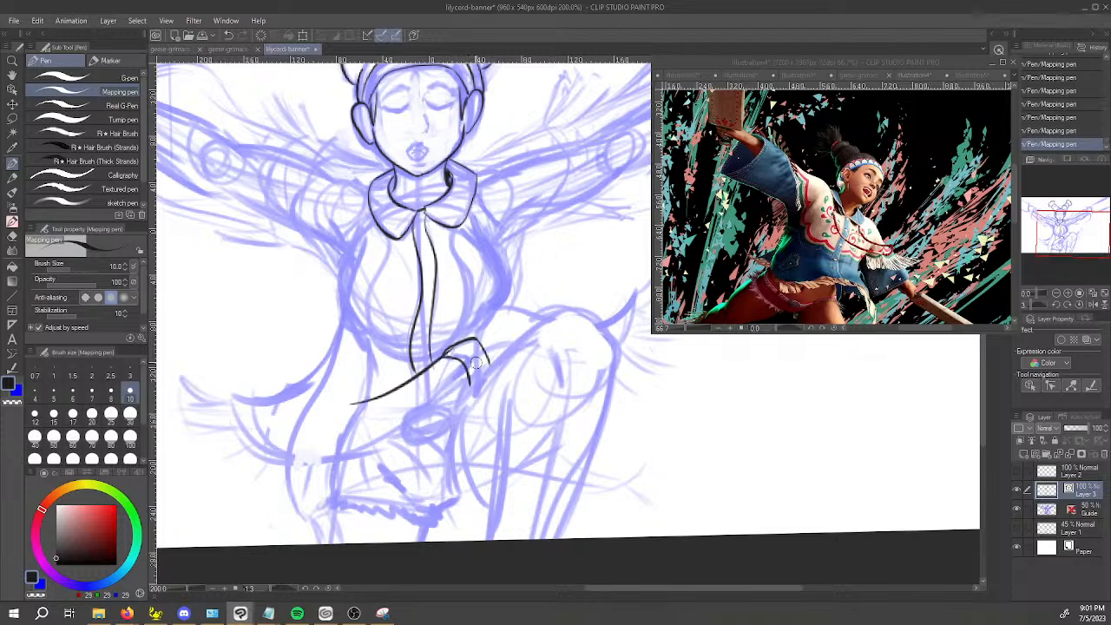
drag(492, 363, 479, 376)
Trim the overshooting line end below the folded corner with the Snap eraser and return to the Mapping pen.
key(e)
click(473, 382)
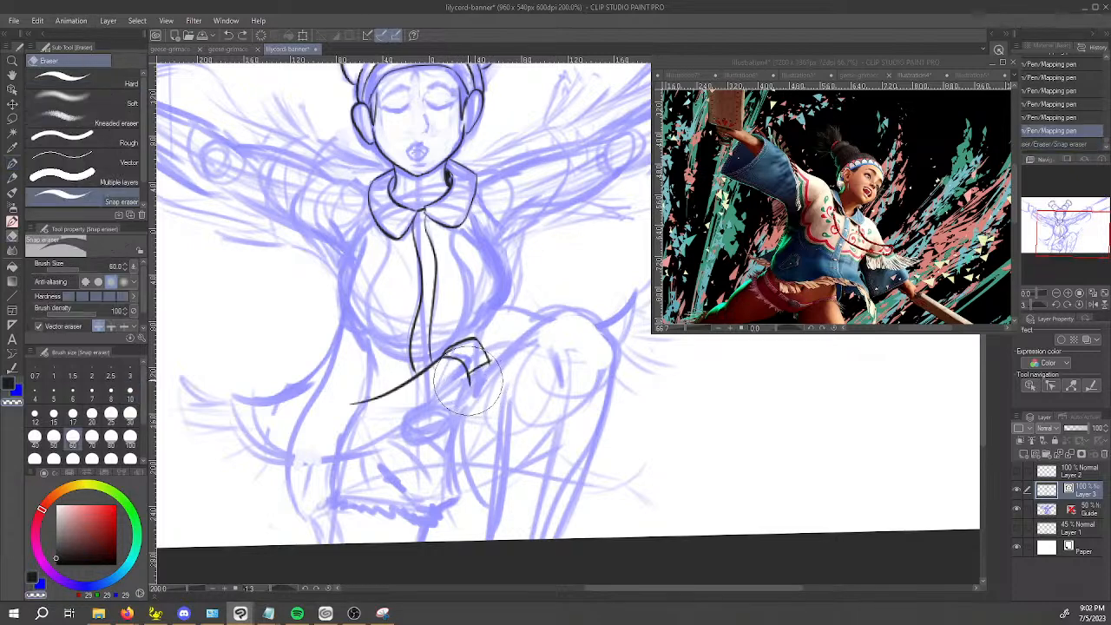
click(82, 162)
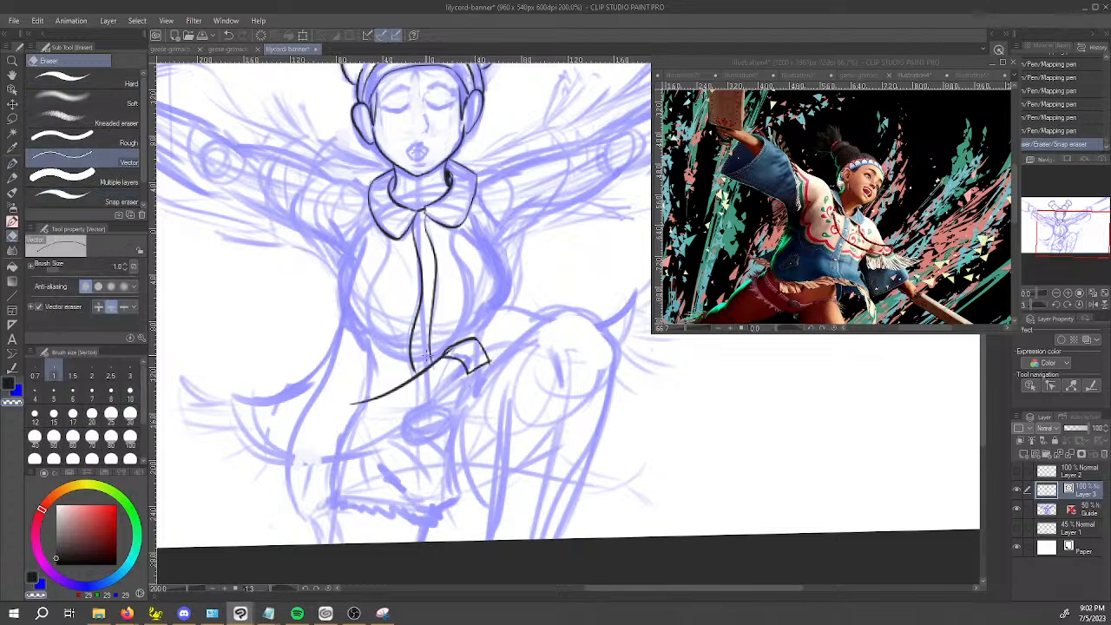
key(p)
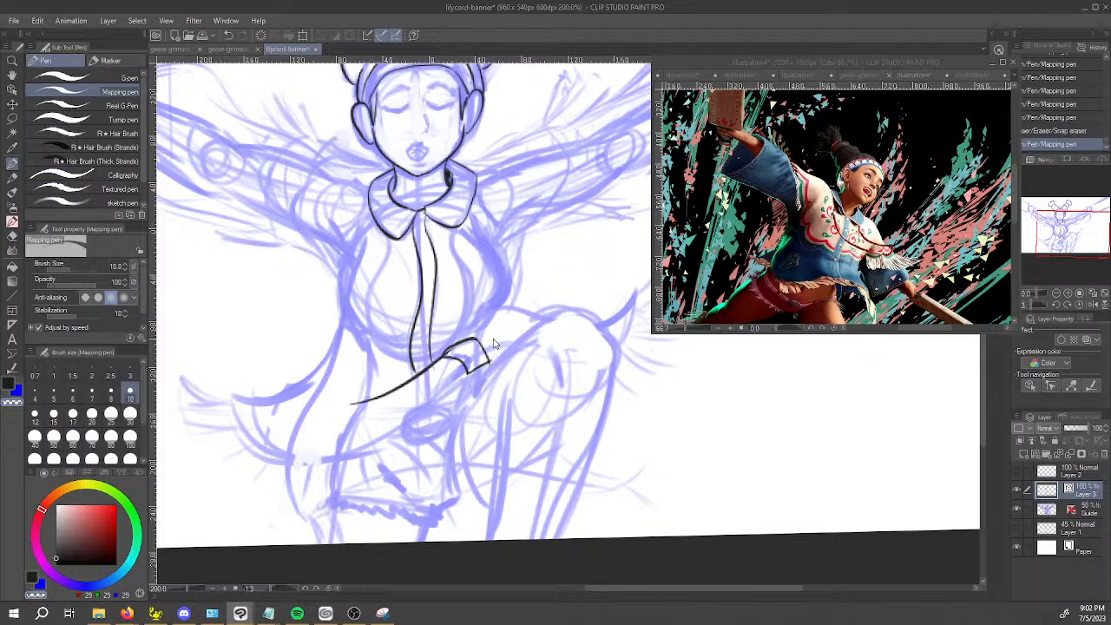
key(c)
Ink the cloth's upper edge from the folded corner over the raised thigh, with a flared tip beyond the knee.
mouse_move(475, 339)
mouse_down()
mouse_move(554, 333)
mouse_move(636, 293)
mouse_up()
key(ctrl+z)
key(space)
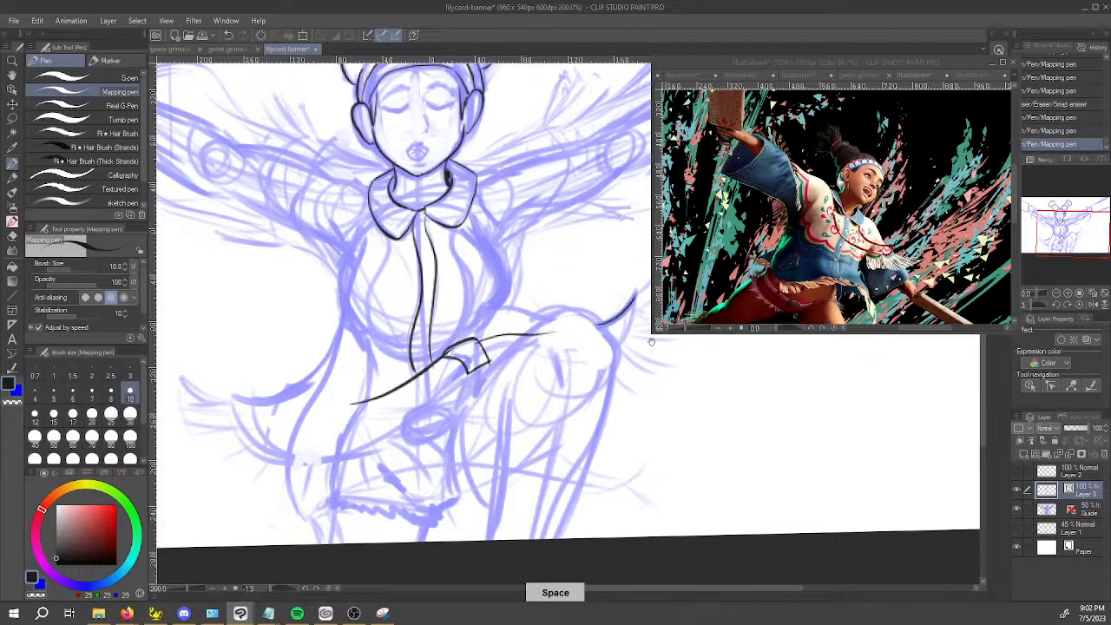
drag(599, 331, 592, 329)
drag(482, 359, 529, 355)
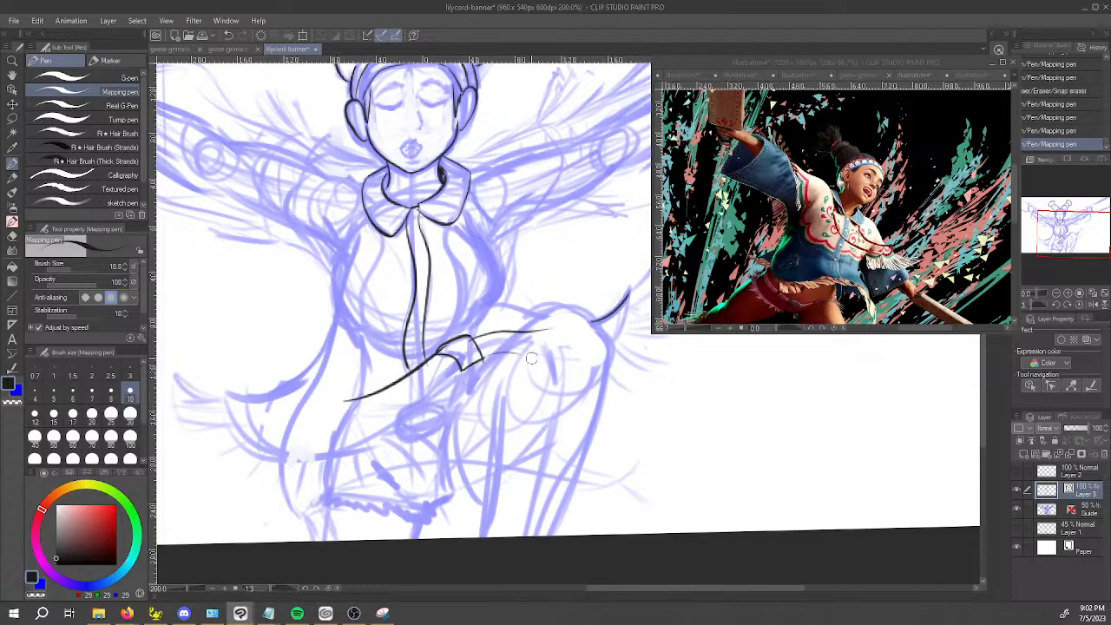
key(ctrl+z)
Ink the left flared tail of the garment, with a sweeping lower edge from the folded corner and a curved upper edge.
key(space)
mouse_move(661, 309)
mouse_down()
mouse_move(553, 395)
mouse_move(694, 386)
mouse_up()
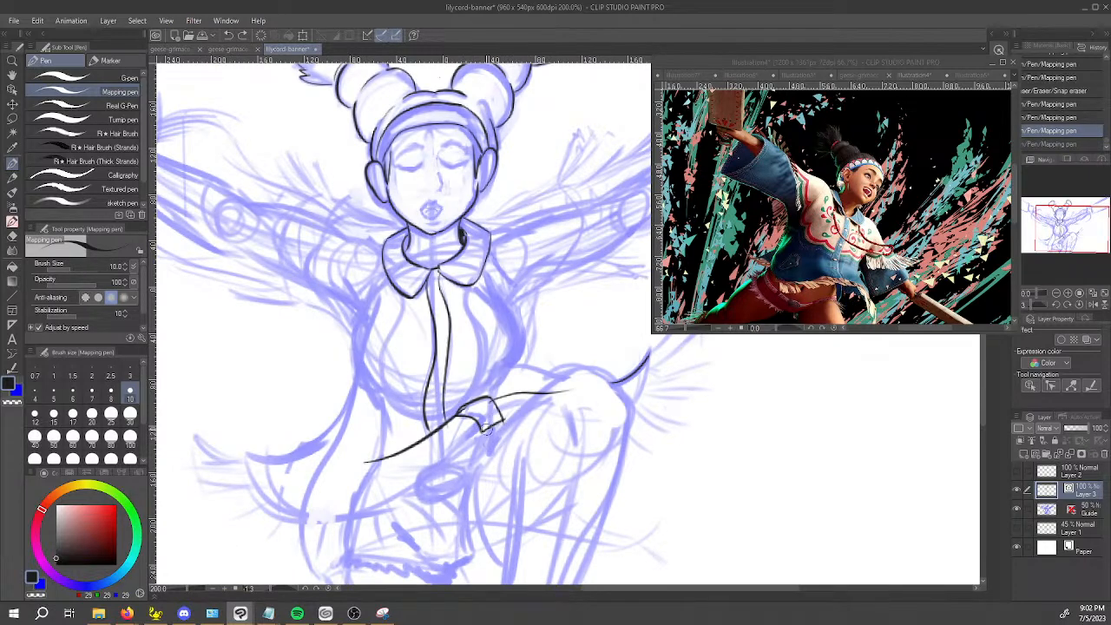
mouse_move(476, 424)
mouse_down()
mouse_move(452, 462)
mouse_move(278, 525)
mouse_move(247, 453)
mouse_move(304, 525)
mouse_move(465, 456)
mouse_move(508, 372)
mouse_move(326, 460)
mouse_move(276, 404)
mouse_up()
key(ctrl+z)
key(ctrl+z)
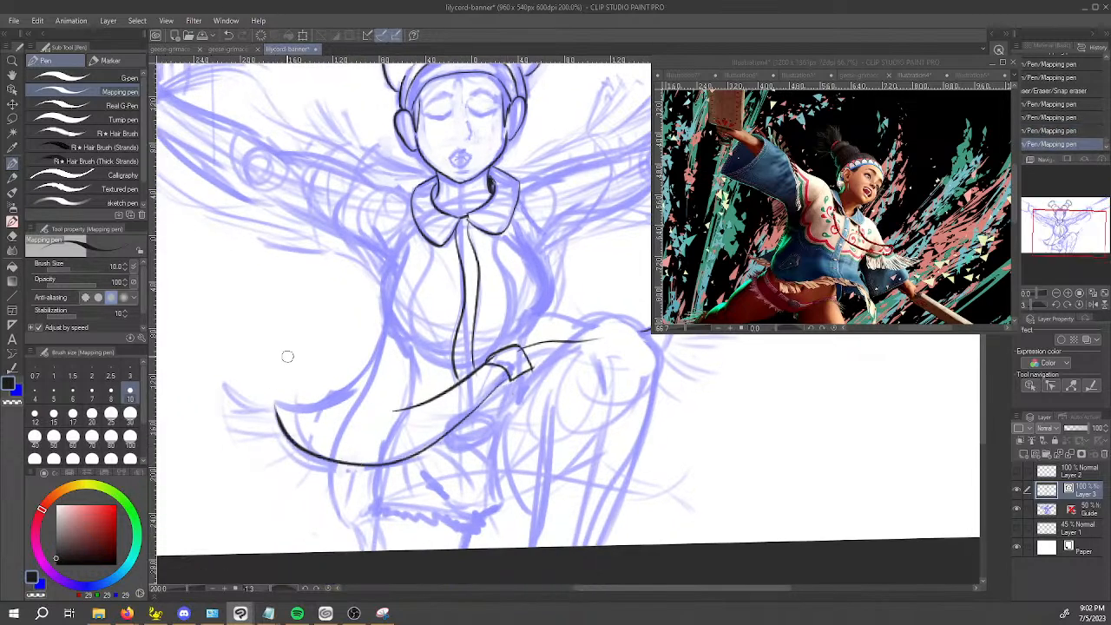
mouse_move(276, 404)
mouse_down()
mouse_move(347, 395)
mouse_move(388, 337)
mouse_up()
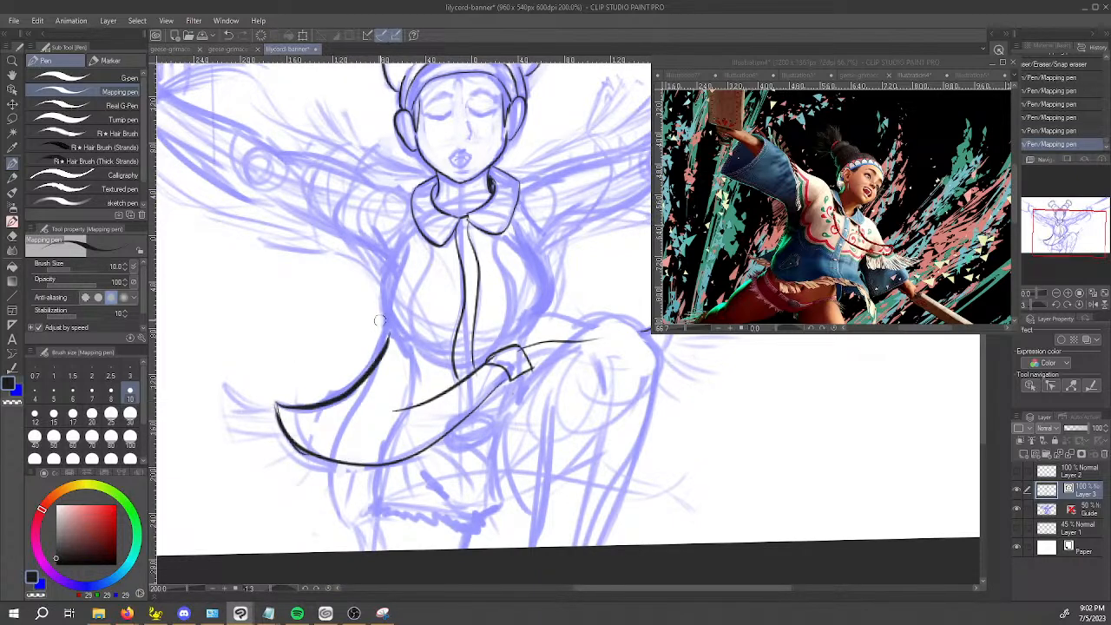
Ink the left side of the torso from the armpit down to the flared tail.
key(space)
drag(556, 465, 565, 330)
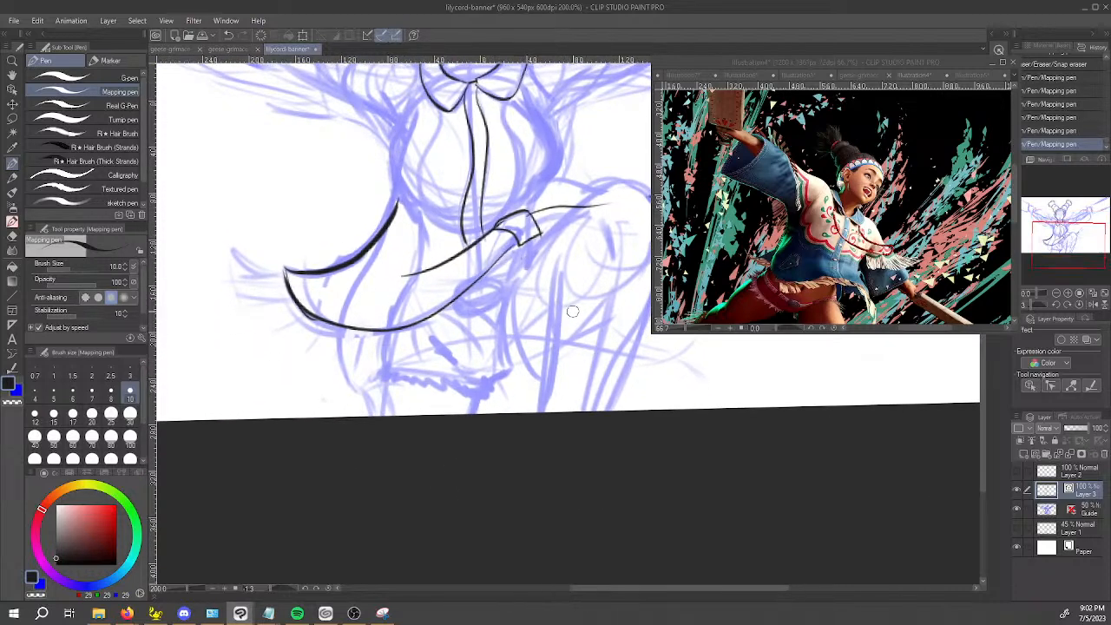
drag(573, 311, 640, 422)
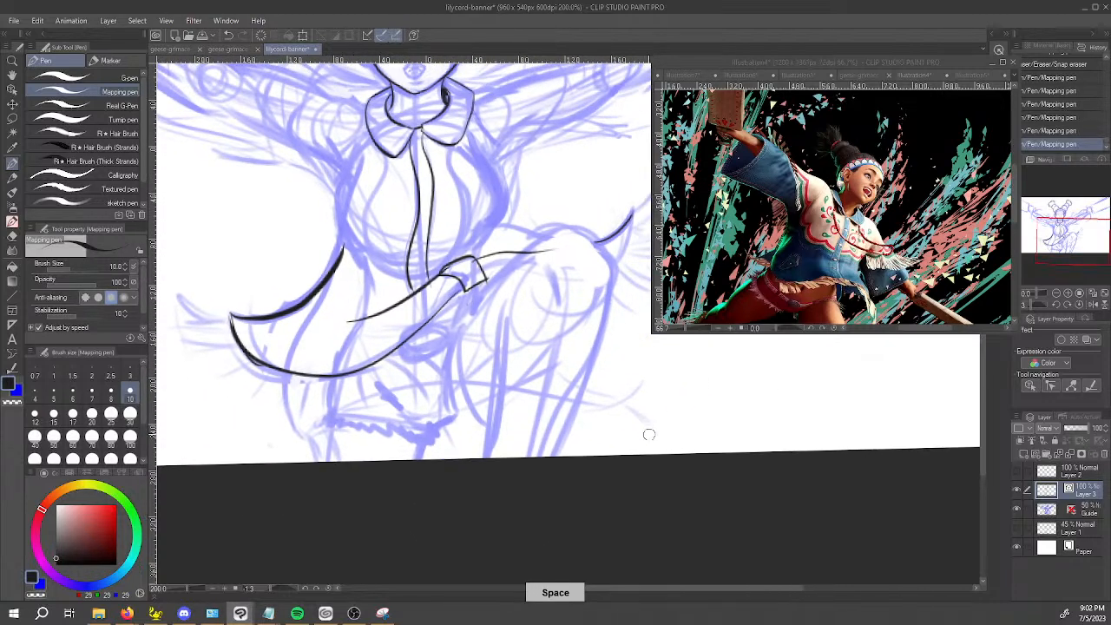
drag(338, 252, 342, 248)
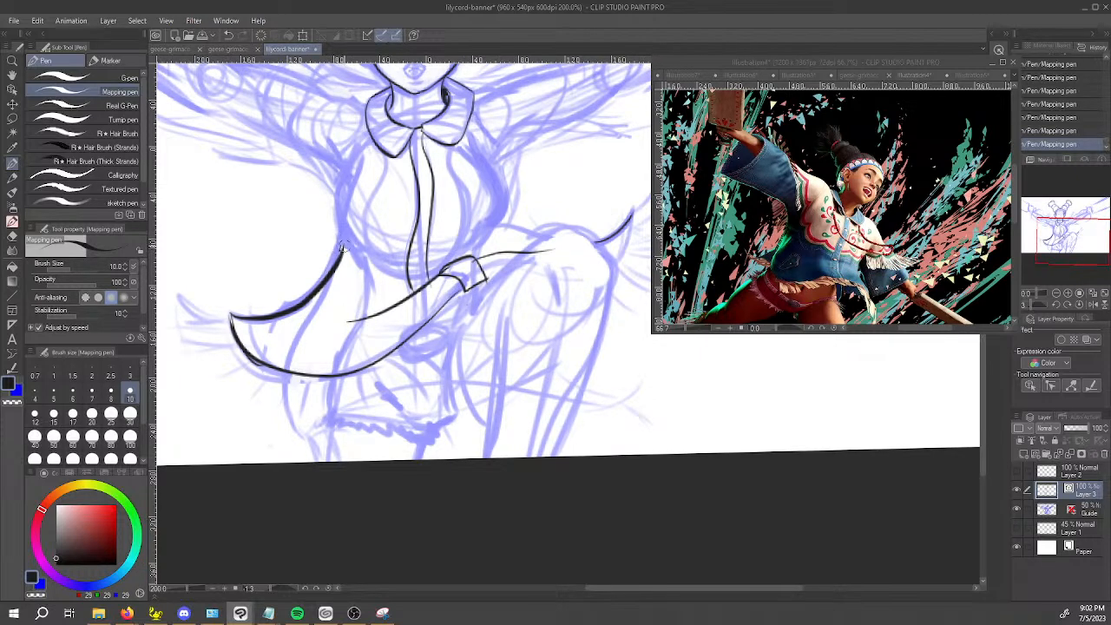
key(ctrl+z)
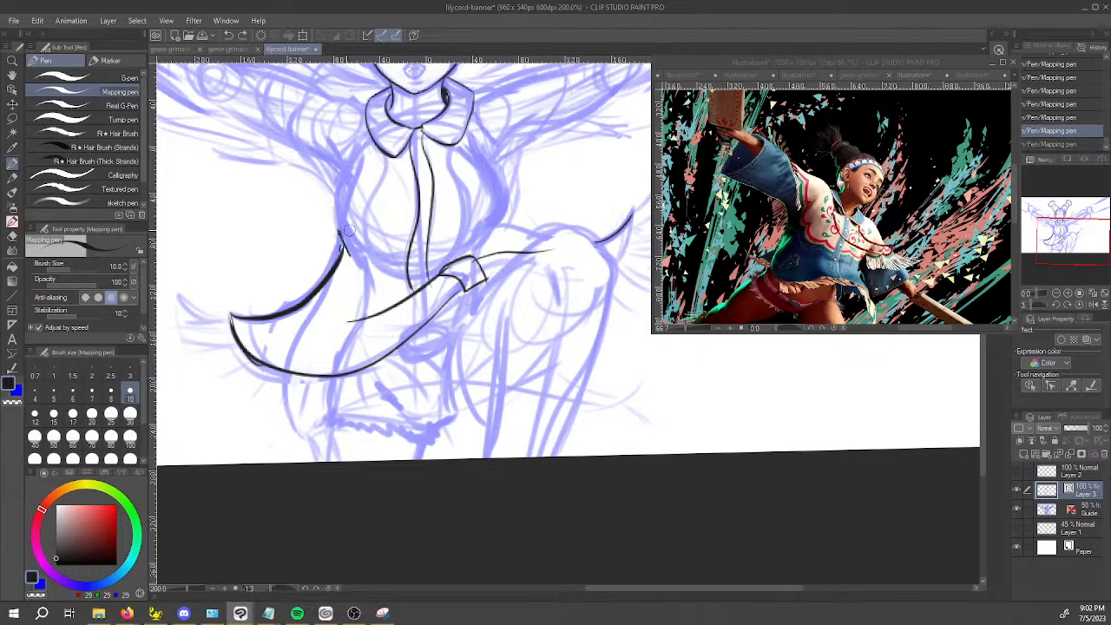
mouse_move(338, 252)
mouse_down()
mouse_move(339, 208)
mouse_move(339, 222)
mouse_move(356, 158)
mouse_move(340, 219)
mouse_up()
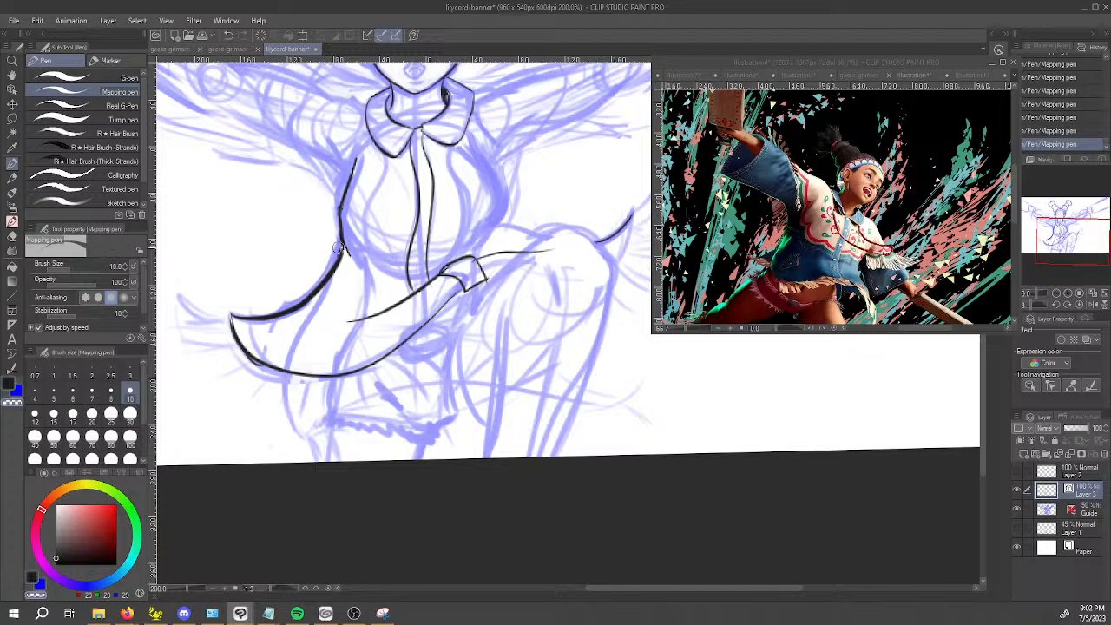
Clean up the overlapping stroke ends on the torso's left side and re-ink the lower part to join them smoothly.
scroll(334, 225, up, 5)
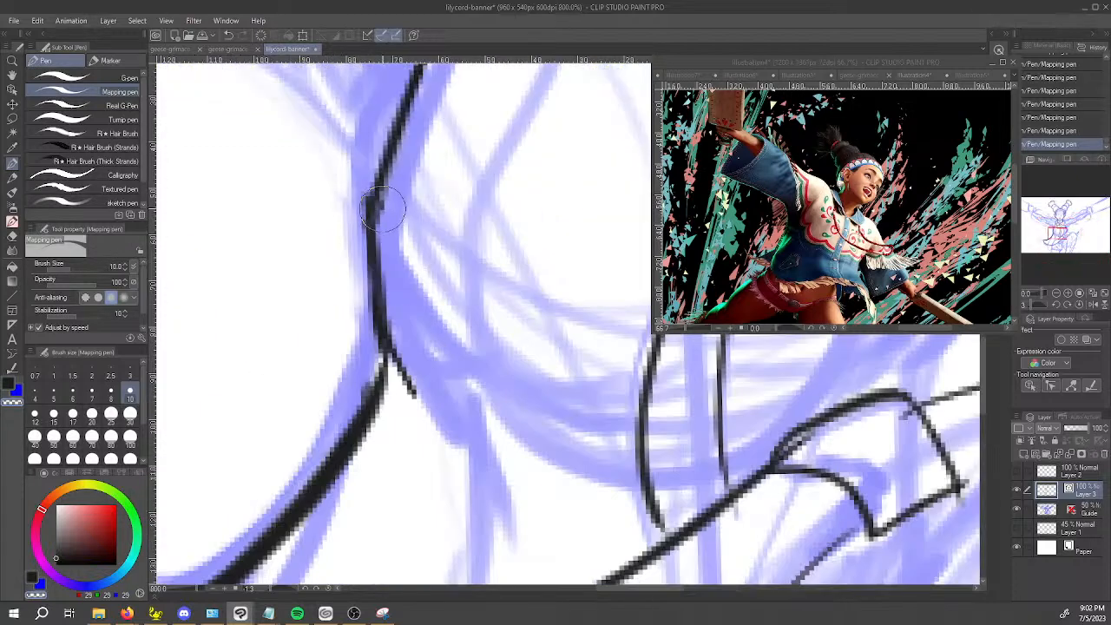
key(p)
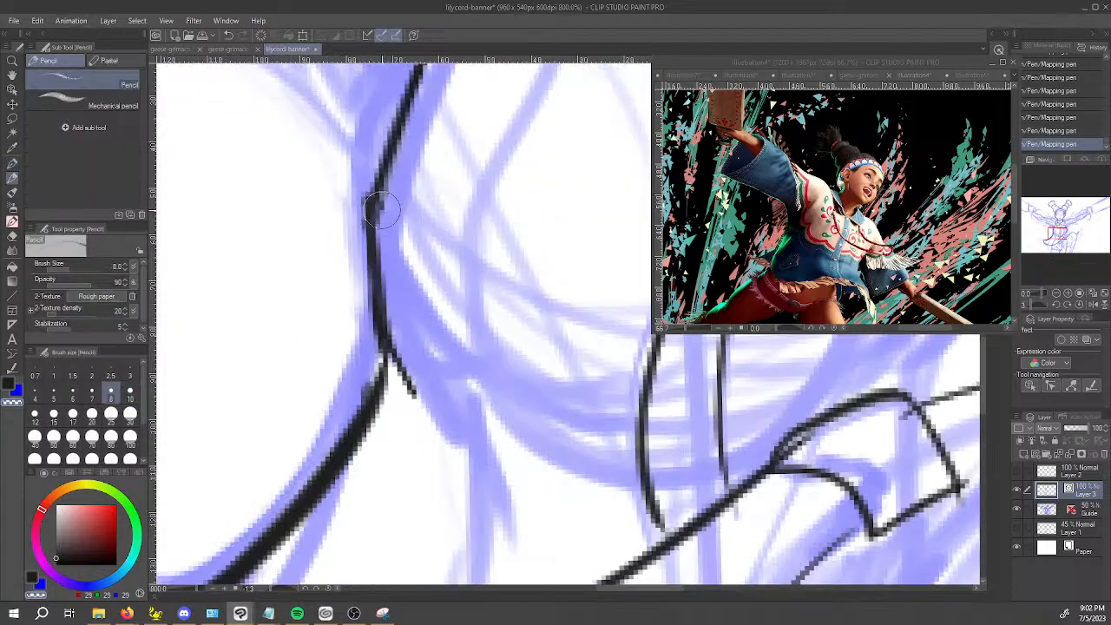
key(o)
click(382, 209)
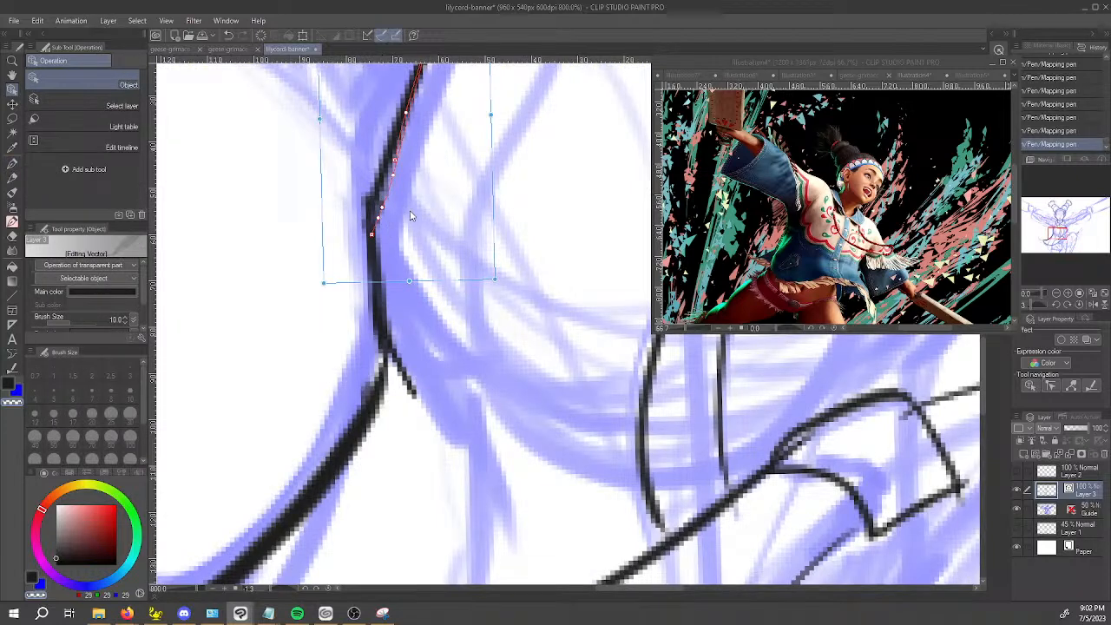
scroll(407, 208, down, 3)
drag(407, 207, 397, 234)
key(p)
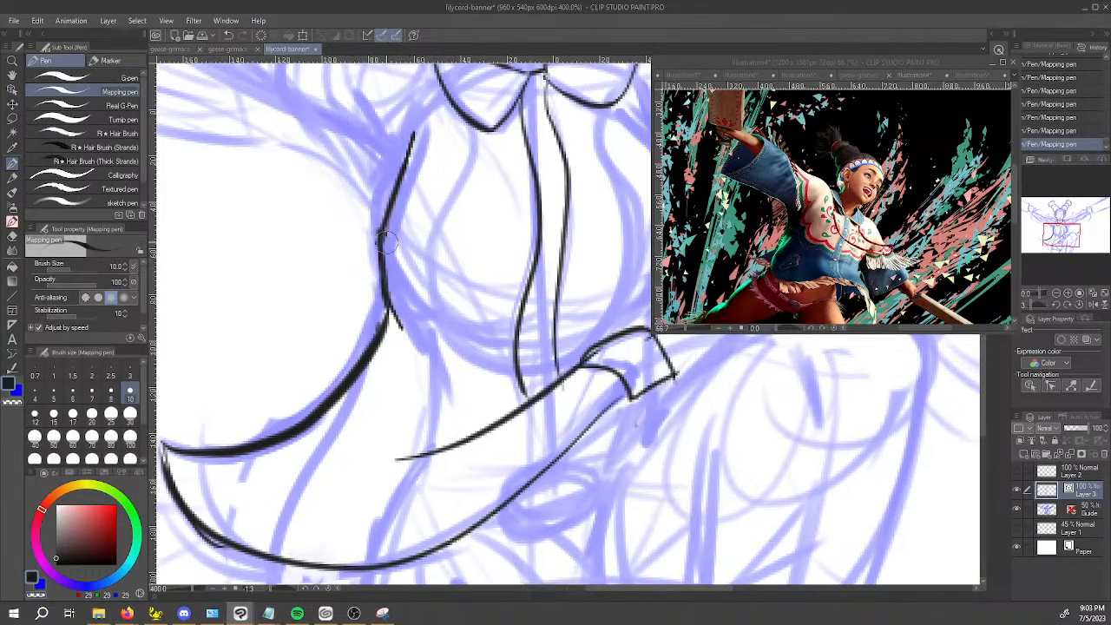
key(ctrl+z)
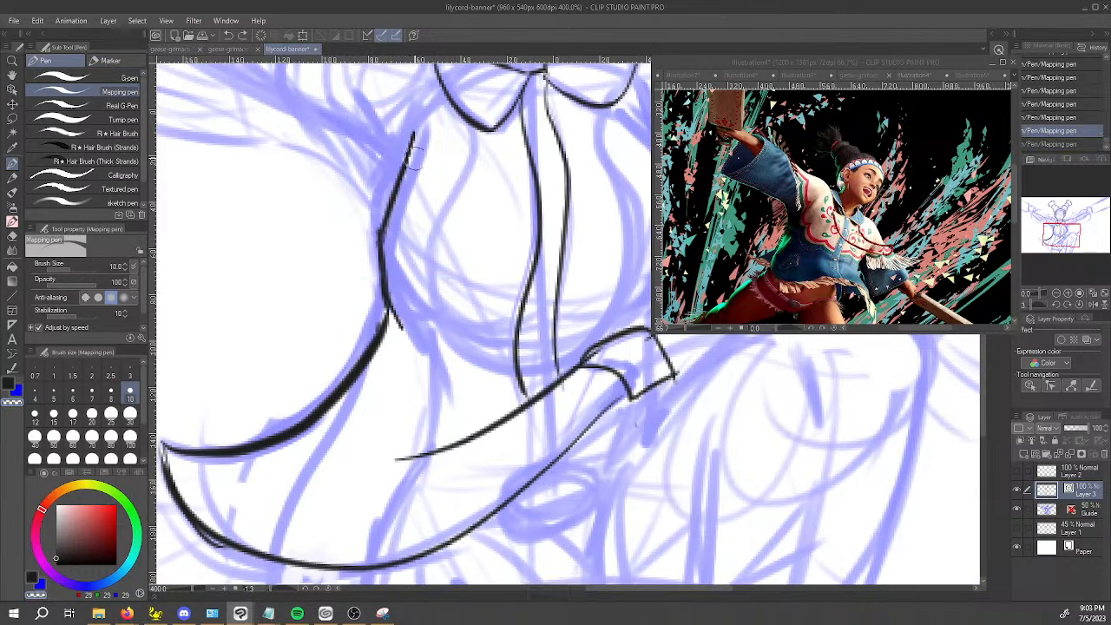
key(ctrl+y)
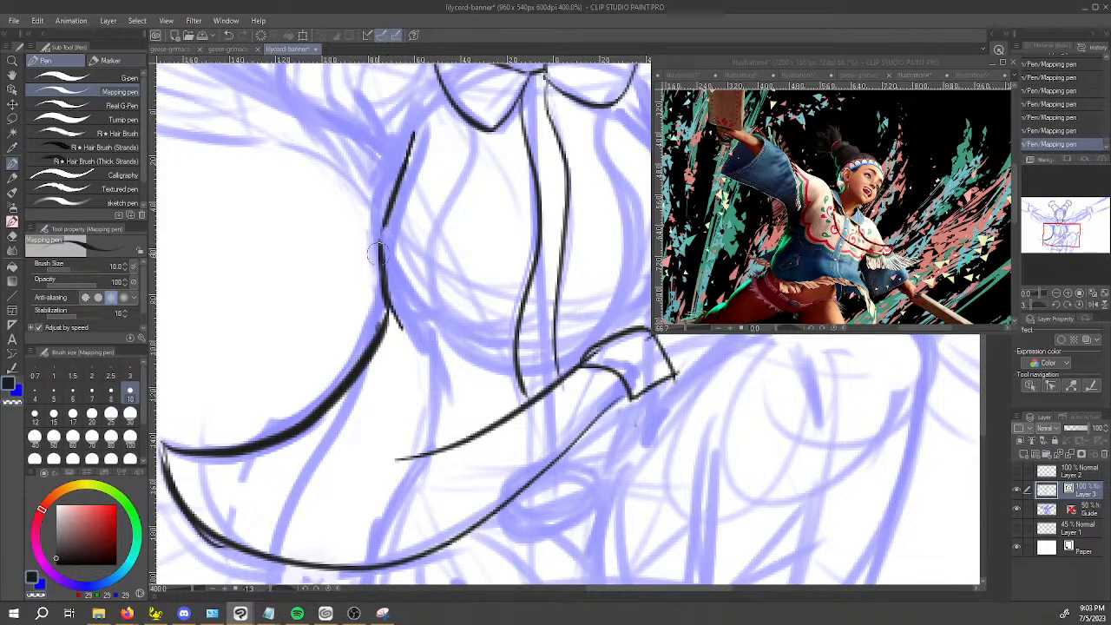
drag(381, 232, 397, 326)
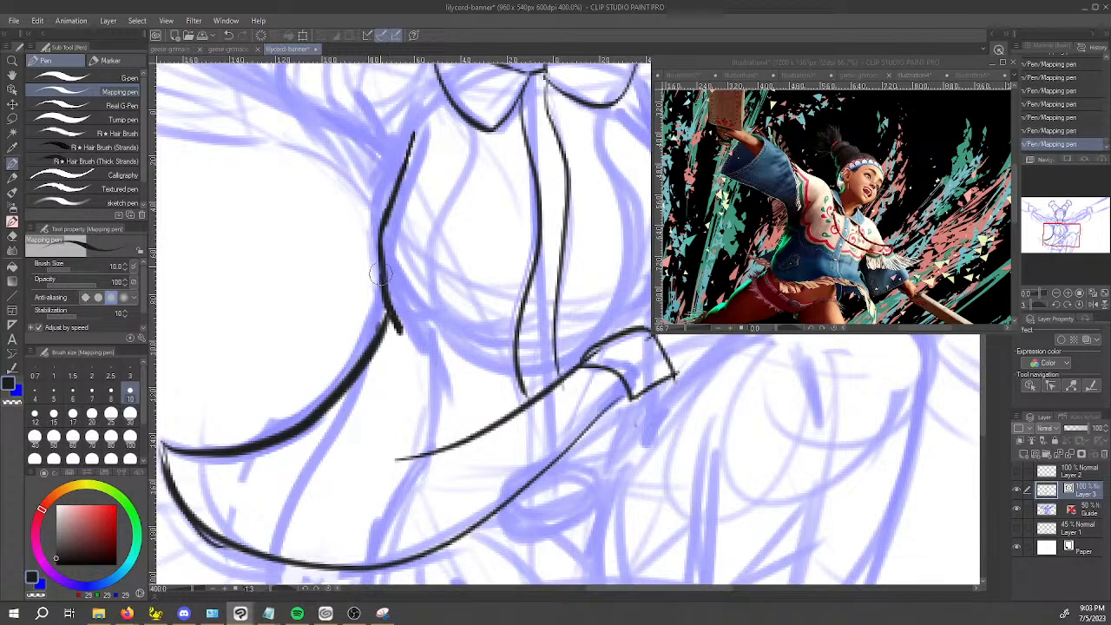
scroll(433, 92, down, 2)
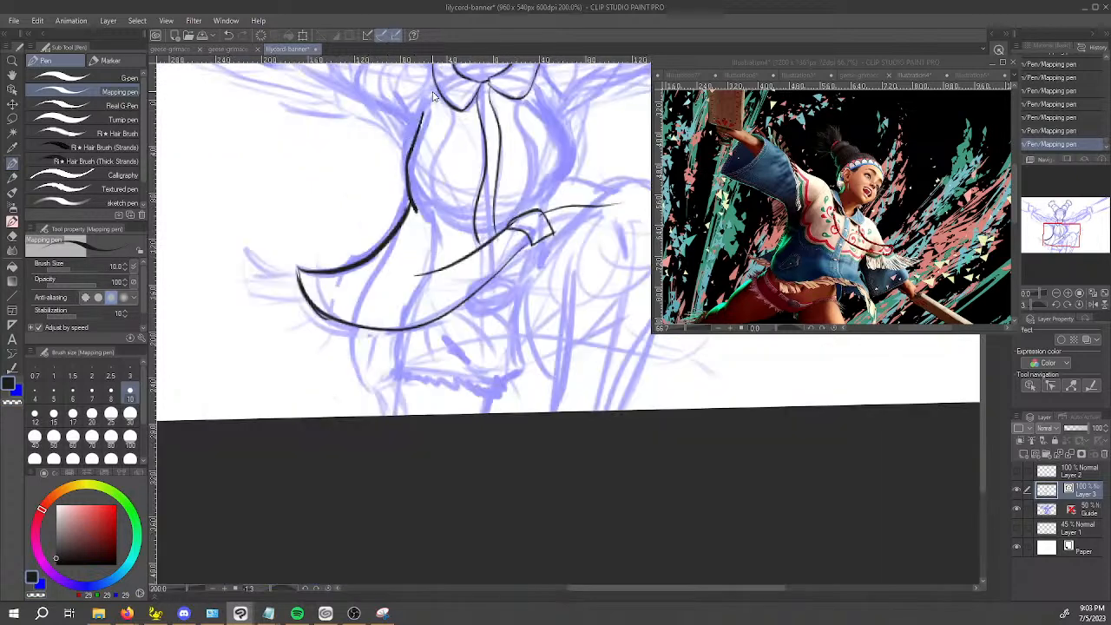
Clean up the junction where the torso's left side meets the flared tail's upper edge.
scroll(408, 206, up, 2)
key(x)
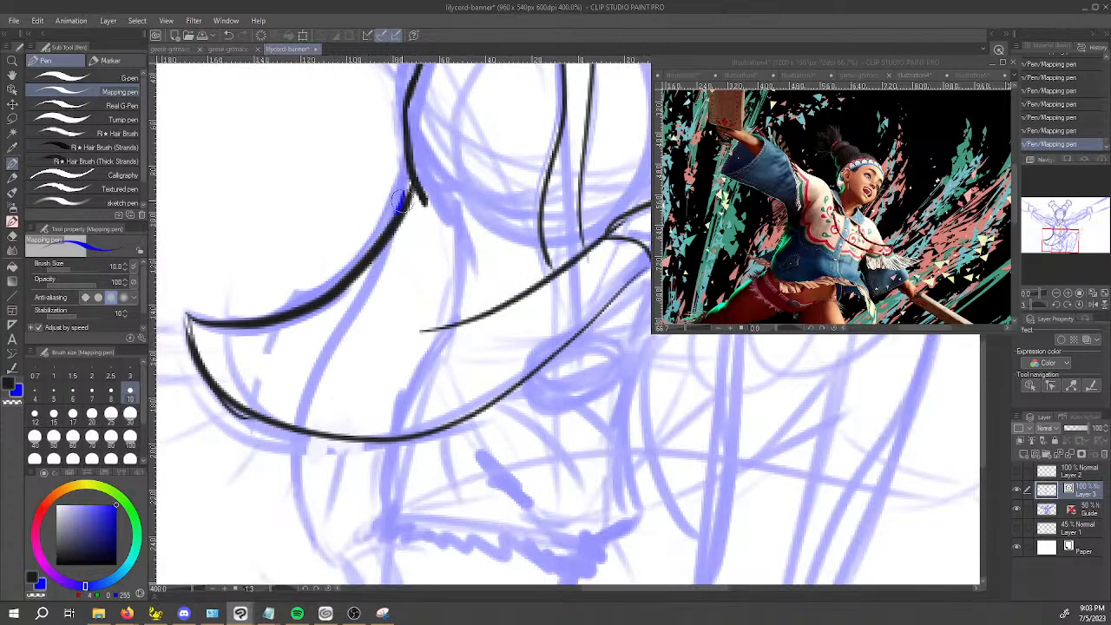
key(x)
drag(410, 192, 379, 252)
key(ctrl+z)
key(x)
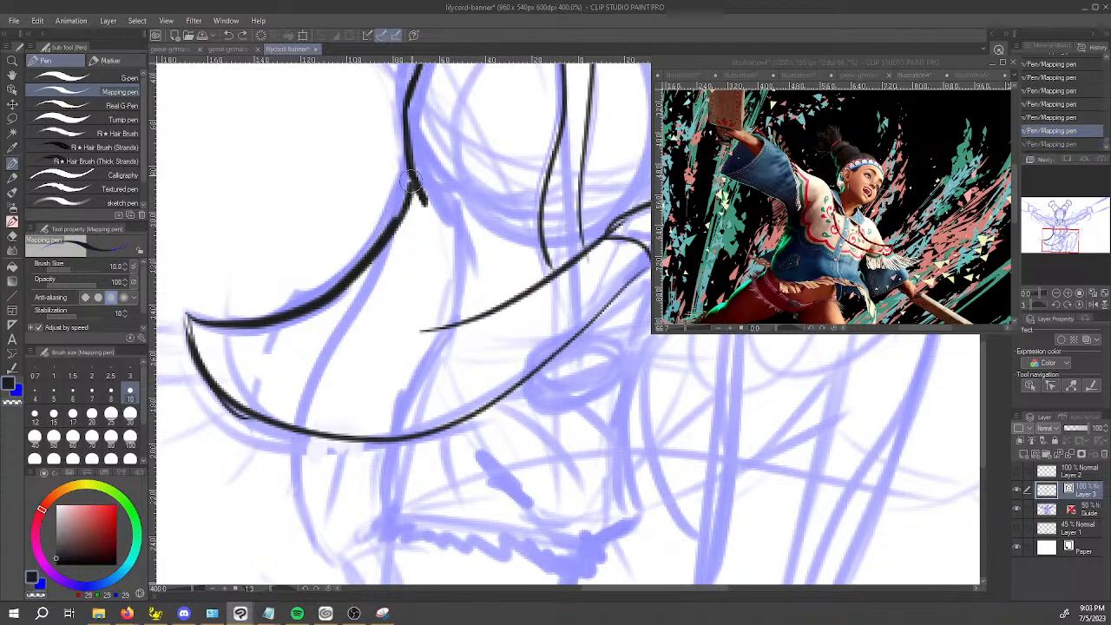
drag(412, 180, 386, 231)
key(space)
scroll(447, 315, down, 4)
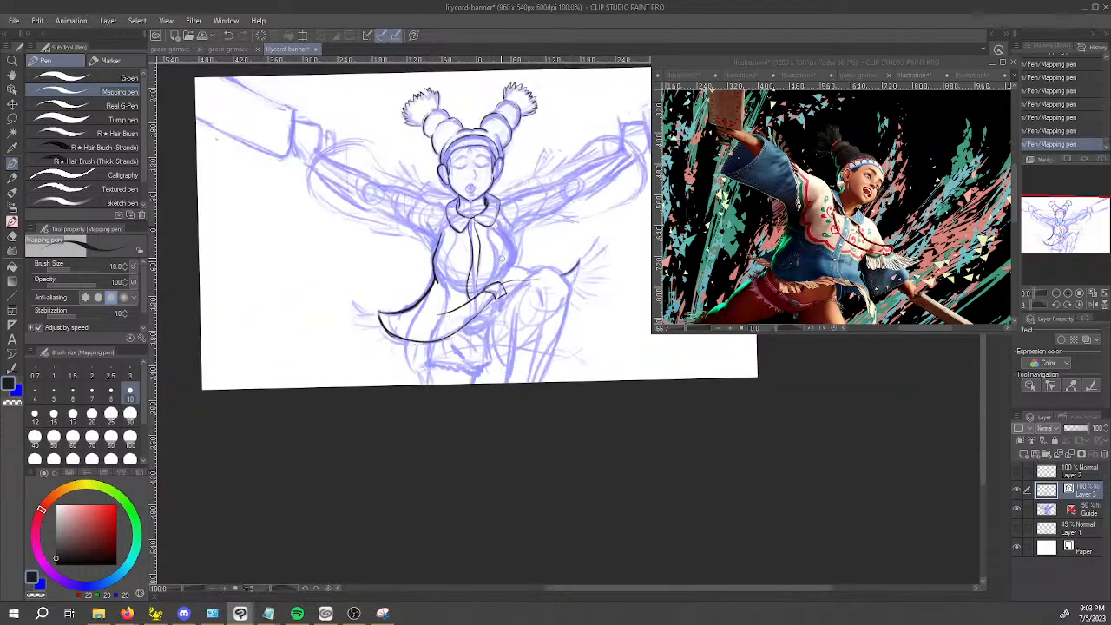
Ink the right side of the torso from the armpit down to the cloth over the raised thigh.
scroll(415, 321, up, 2)
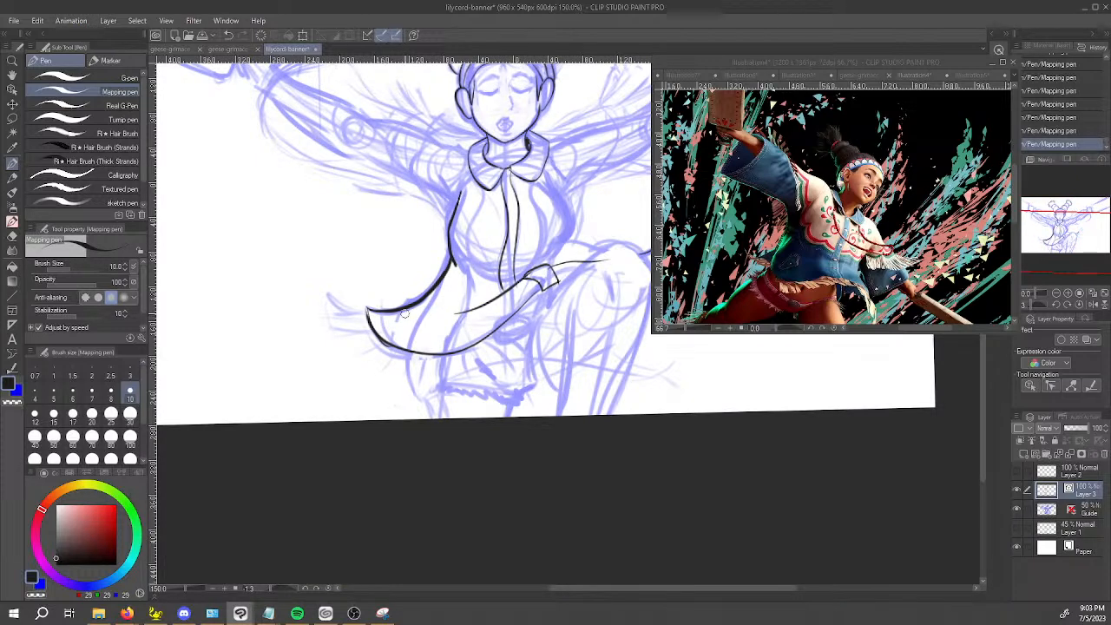
key(space)
drag(595, 305, 479, 415)
mouse_move(442, 291)
mouse_down()
mouse_move(449, 324)
mouse_move(439, 364)
mouse_move(441, 295)
mouse_up()
key(ctrl+z)
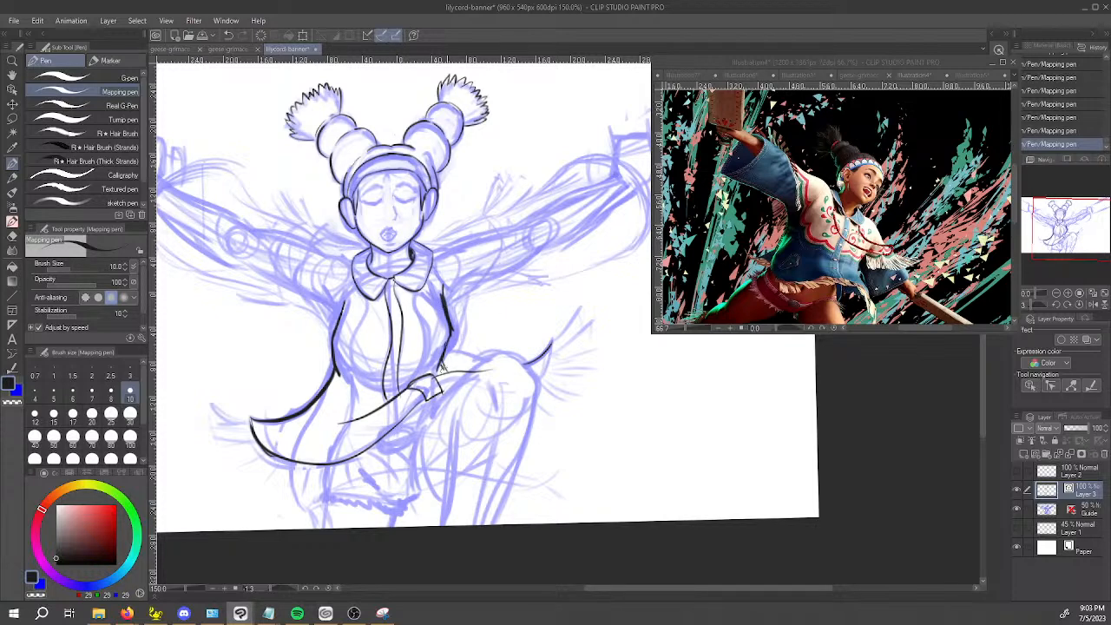
Ink the short hip curve below the flared tail of the garment.
drag(418, 308, 515, 246)
drag(388, 397, 400, 447)
key(ctrl+z)
drag(387, 398, 397, 441)
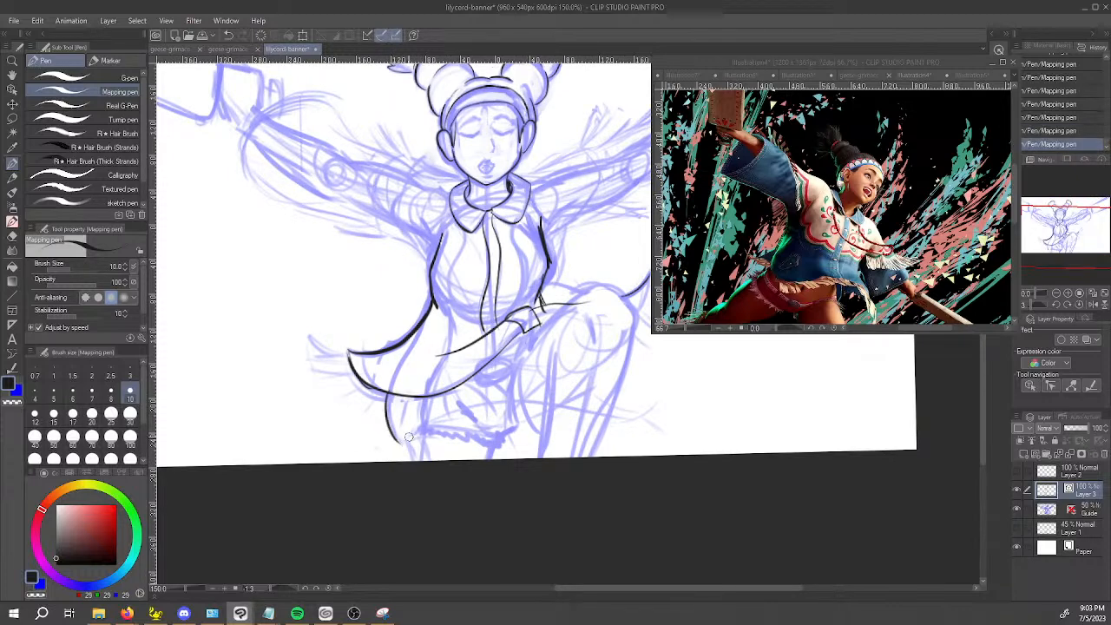
Ink the second edge of the flared tip beyond the knee and the rounded top of the raised knee.
drag(692, 365, 539, 404)
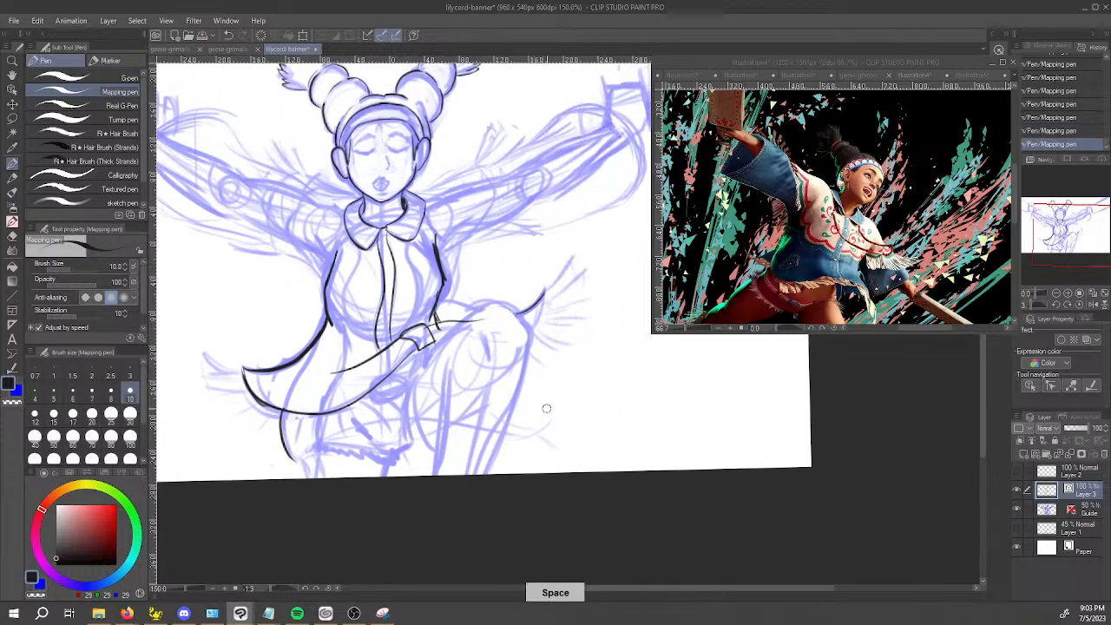
drag(540, 295, 521, 336)
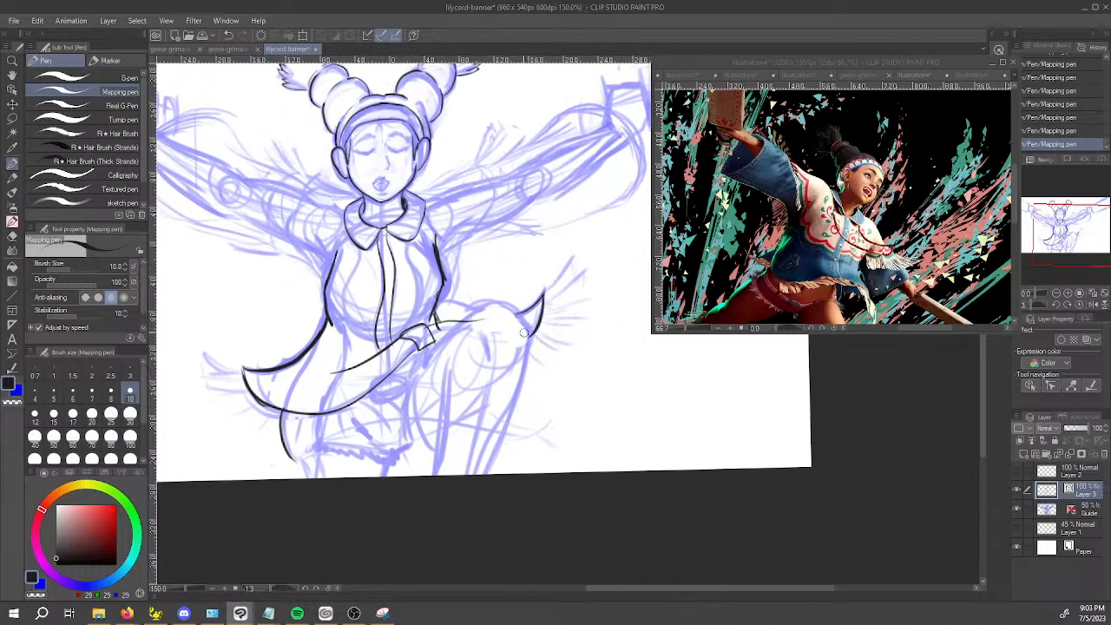
mouse_move(426, 366)
mouse_down()
mouse_move(455, 323)
mouse_move(488, 302)
mouse_up()
key(ctrl+z)
mouse_move(424, 372)
mouse_down()
mouse_move(493, 301)
mouse_move(528, 328)
mouse_up()
key(ctrl+z)
Ink the inner edge of the raised leg from below the knee down to the canvas edge.
key(ctrl+z)
mouse_move(483, 300)
mouse_down()
mouse_move(519, 313)
mouse_move(526, 328)
mouse_up()
key(space)
mouse_move(440, 363)
mouse_down()
mouse_move(447, 354)
mouse_move(448, 451)
mouse_up()
key(ctrl+z)
drag(462, 333, 450, 452)
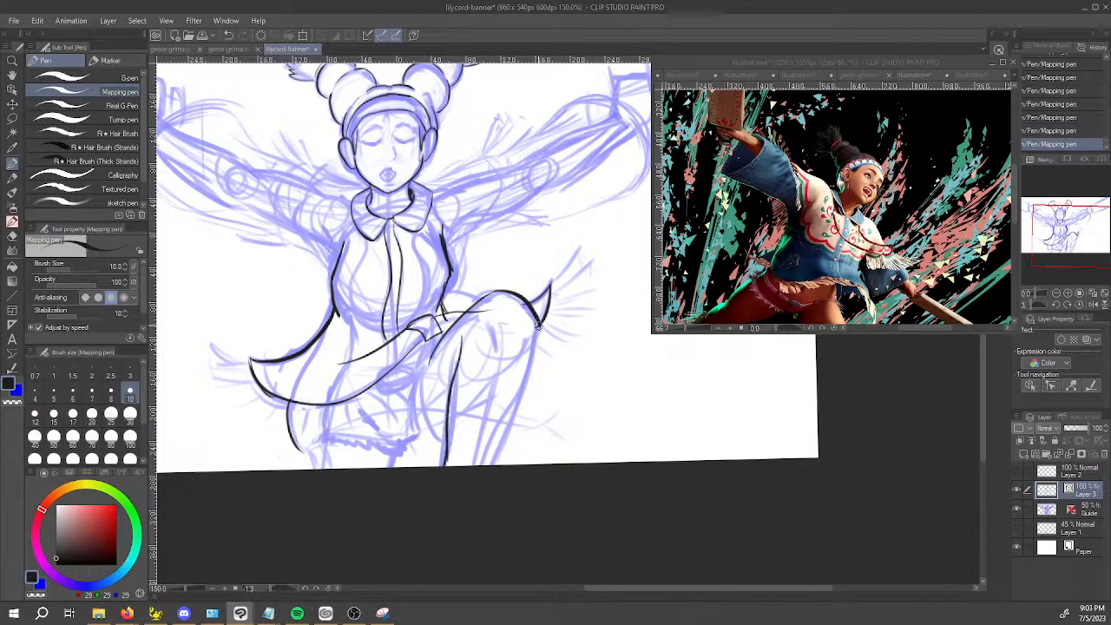
Ink the outer edge of the raised leg down to the canvas edge and add short crease marks on the knee.
drag(533, 337, 498, 466)
key(ctrl+z)
mouse_move(487, 319)
mouse_down()
mouse_move(498, 343)
mouse_move(492, 329)
mouse_up()
key(ctrl+z)
key(ctrl+z)
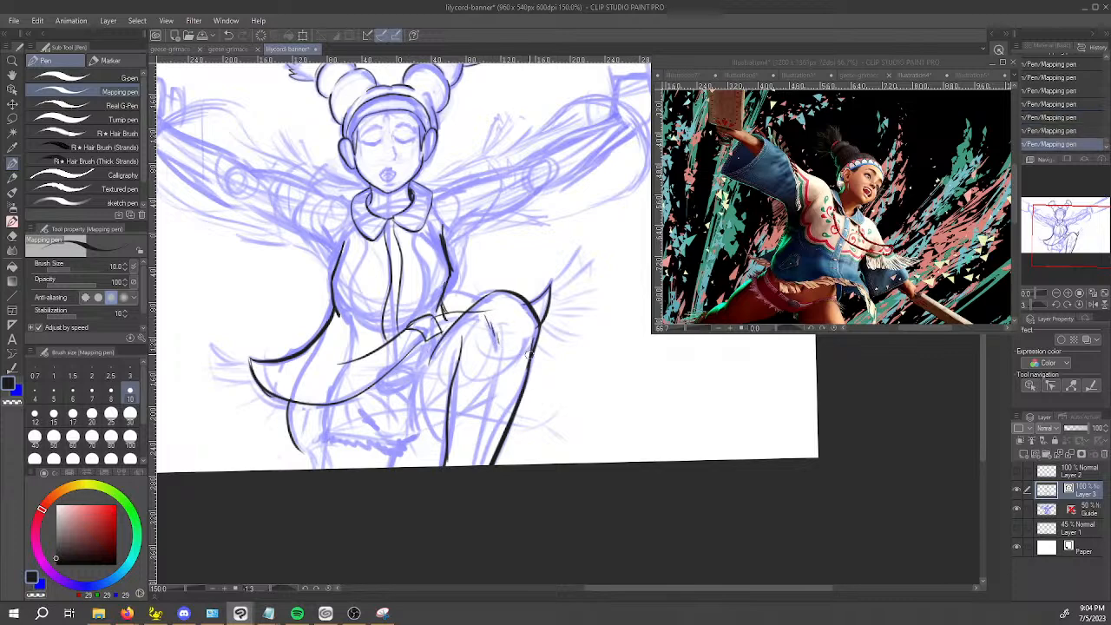
Erase the overlapping line ends around the folded cloth corner and raised thigh with the vector eraser.
key(e)
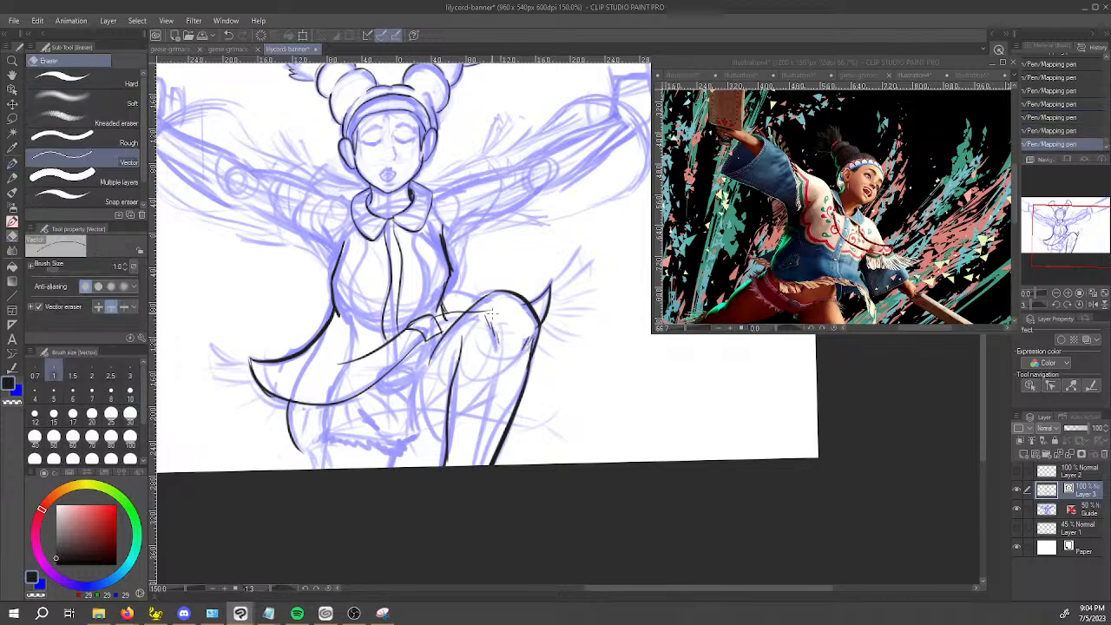
click(444, 313)
click(446, 314)
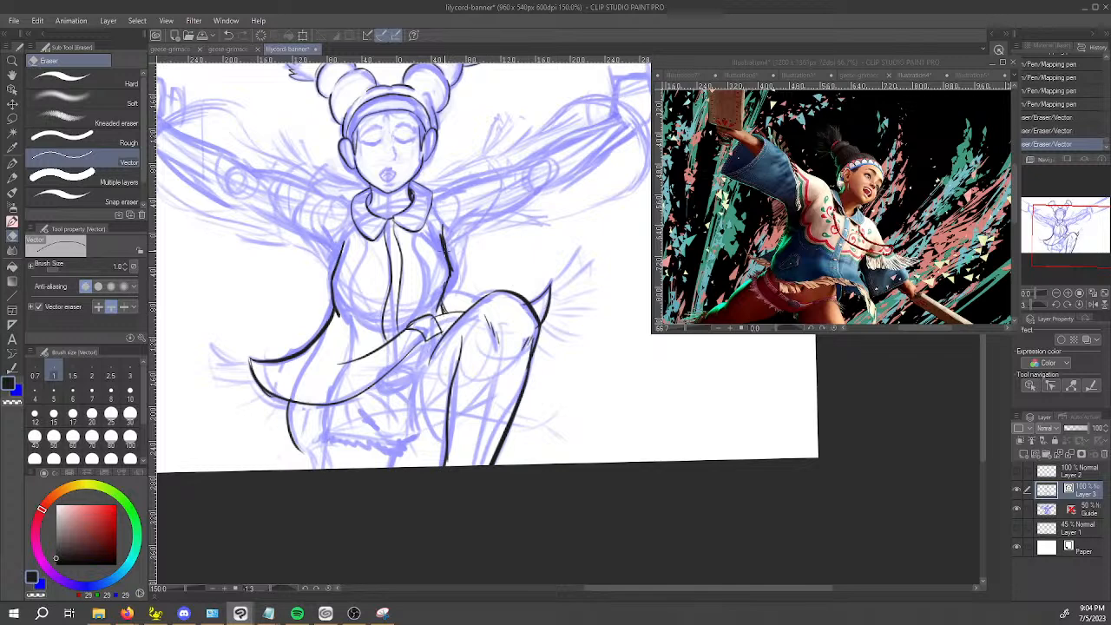
Trim the torso line at the right armpit and ink a short line at the left armpit.
key(p)
key(c)
mouse_move(441, 231)
mouse_down()
mouse_move(448, 278)
mouse_move(445, 245)
mouse_up()
key(c)
mouse_move(322, 244)
mouse_down()
mouse_move(331, 275)
mouse_move(313, 237)
mouse_up()
key(ctrl+z)
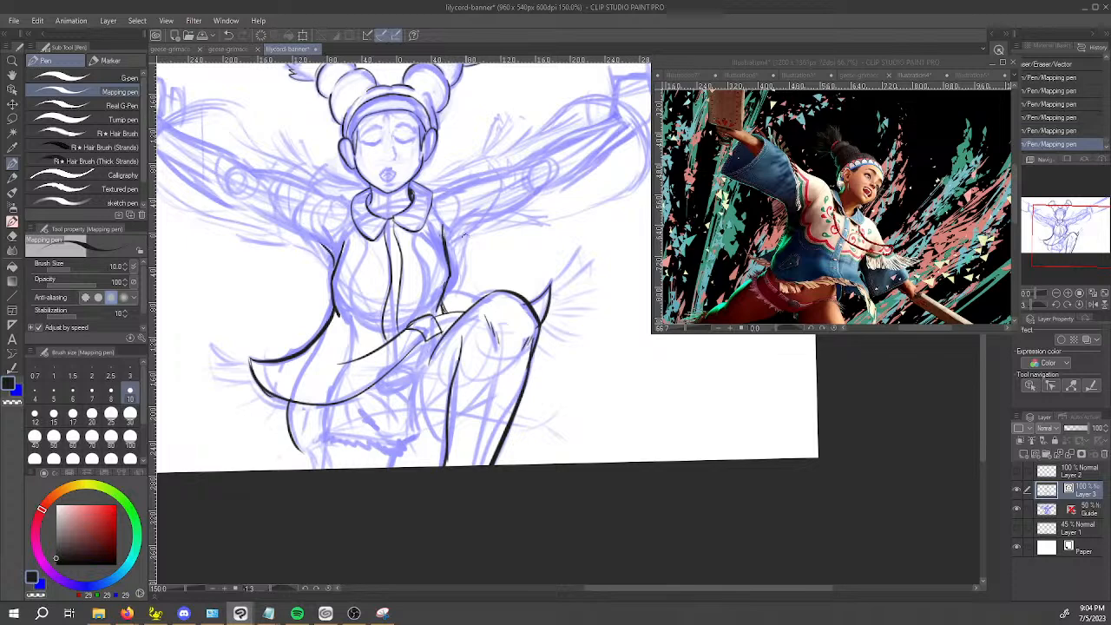
Ink the underside of the right sleeve from the armpit along the outstretched arm.
drag(447, 254, 488, 218)
key(ctrl+z)
drag(447, 258, 502, 214)
key(space)
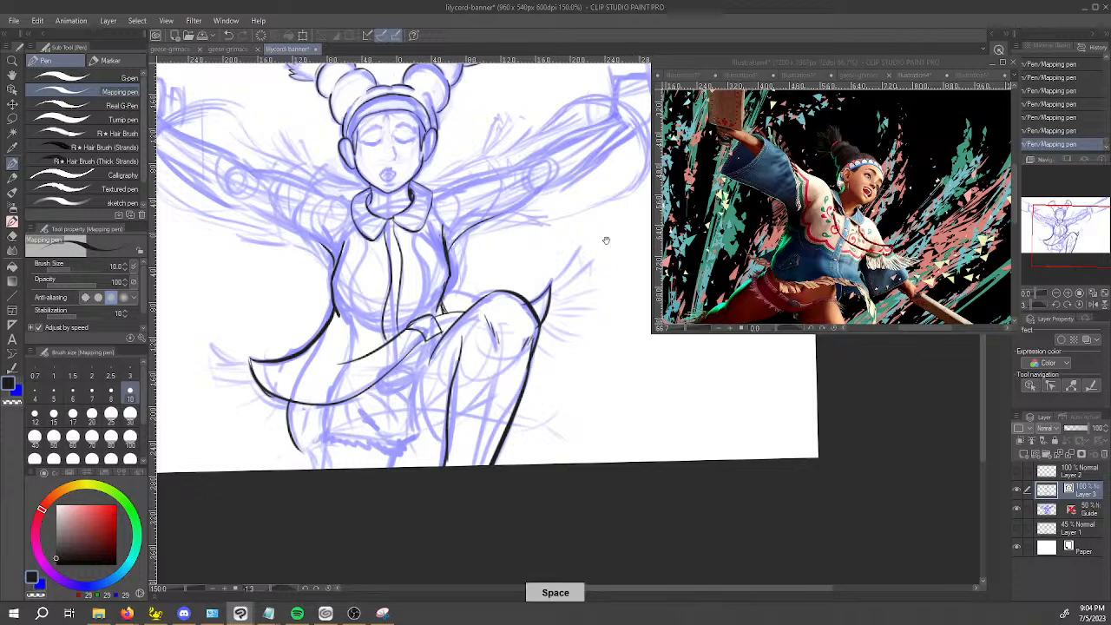
drag(598, 234, 536, 314)
drag(417, 291, 575, 239)
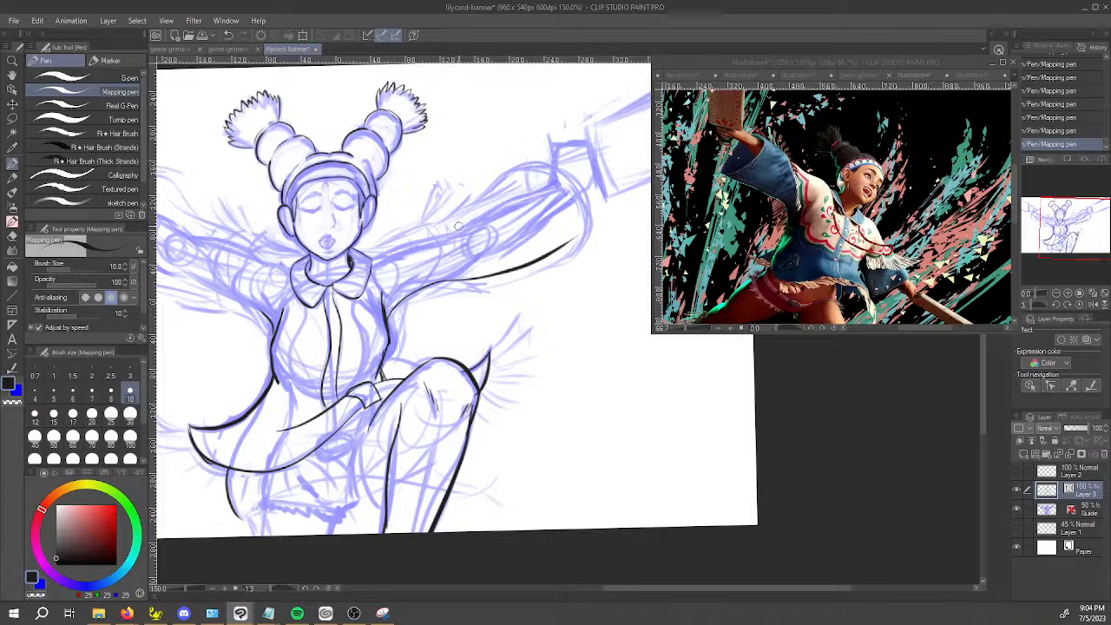
Ink the right sleeve's upper edge from the shoulder around its rounded end to the underside, and erase the overshoot.
key(ctrl+z)
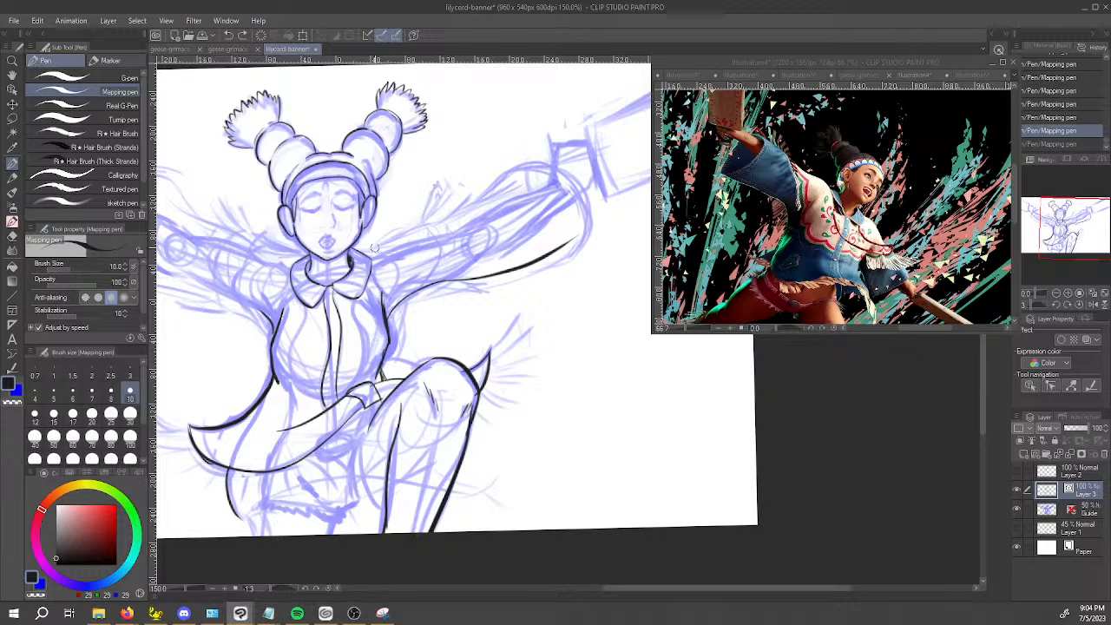
mouse_move(355, 252)
mouse_down()
mouse_move(420, 246)
mouse_move(367, 249)
mouse_move(451, 214)
mouse_up()
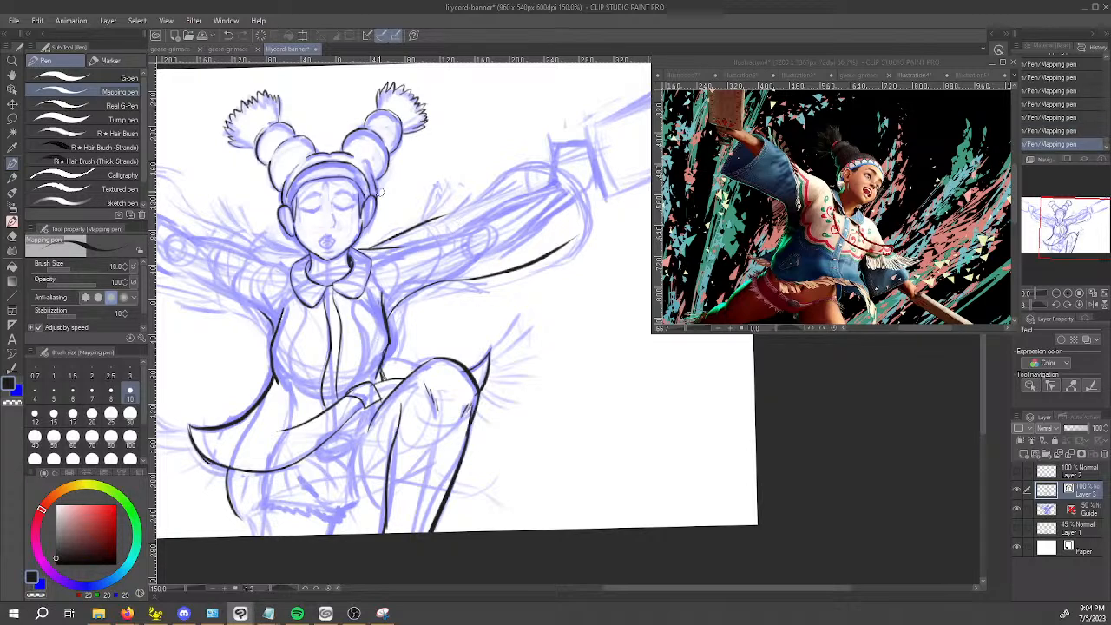
key(ctrl+z)
mouse_move(365, 252)
mouse_down()
mouse_move(451, 217)
mouse_move(525, 159)
mouse_move(563, 171)
mouse_move(573, 241)
mouse_up()
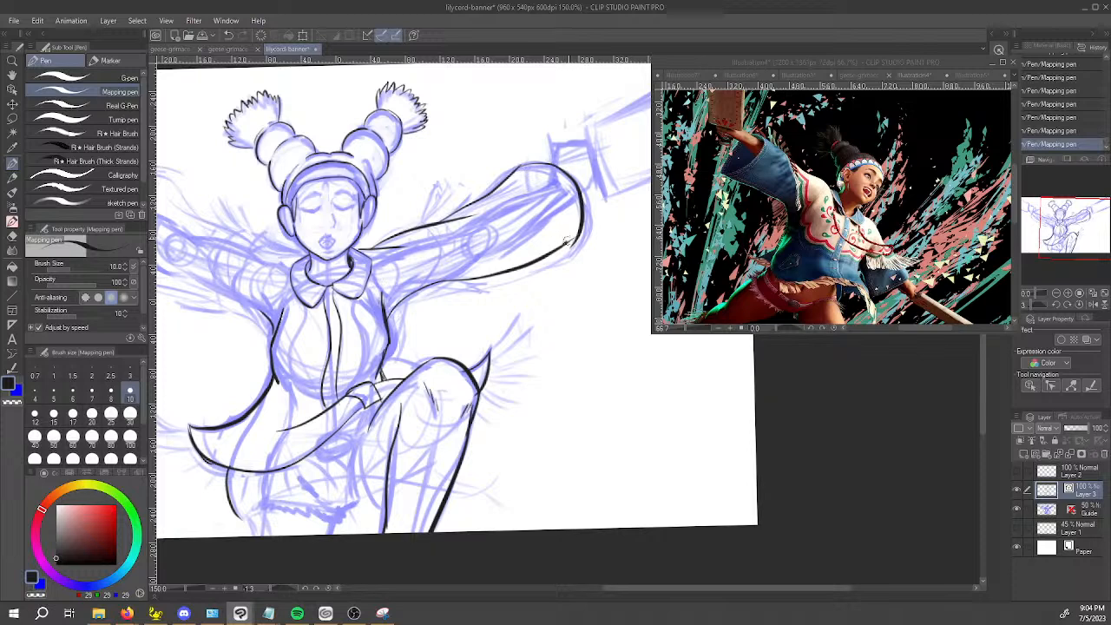
key(e)
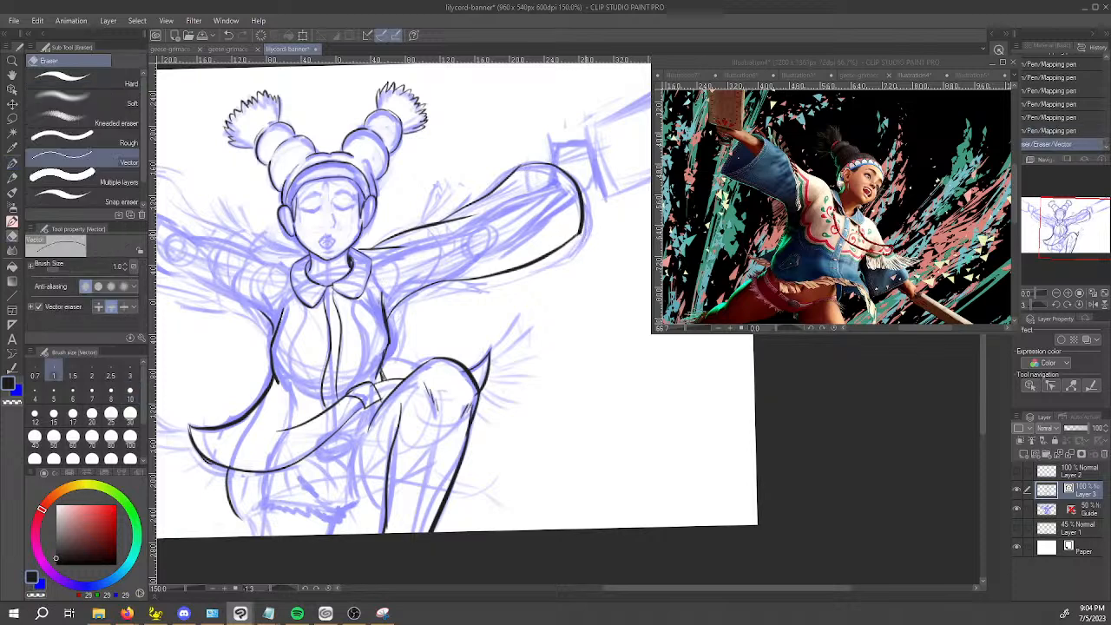
drag(590, 151, 686, 129)
key(p)
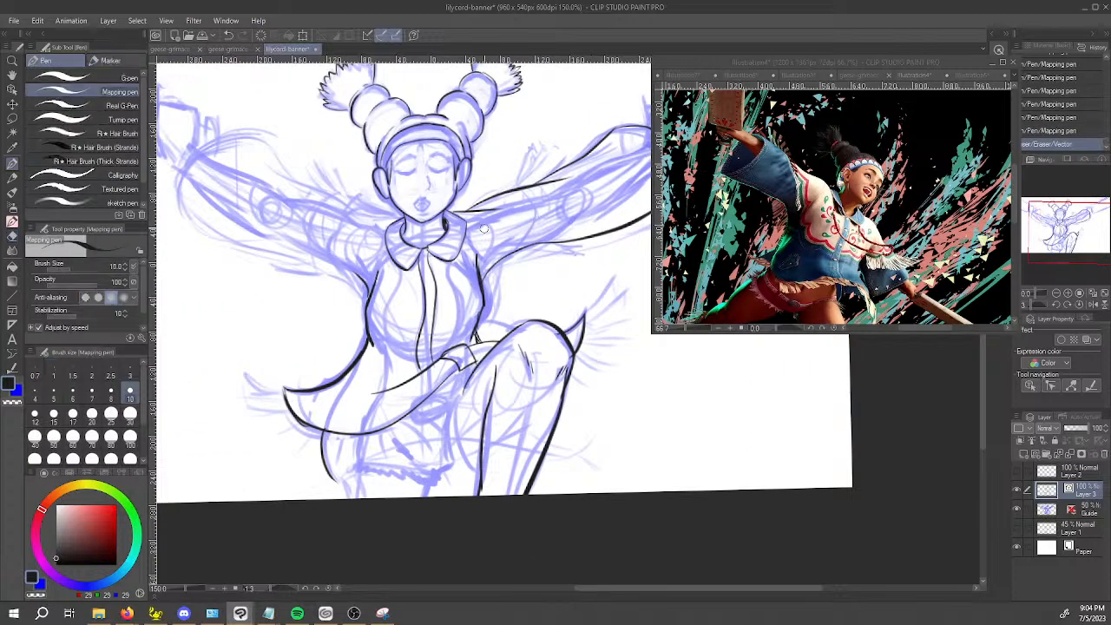
mouse_move(346, 211)
mouse_down()
mouse_move(403, 224)
mouse_move(339, 209)
mouse_up()
key(ctrl+z)
Ink a short shoulder line from the collar along the arm that has no line art yet.
key(ctrl+z)
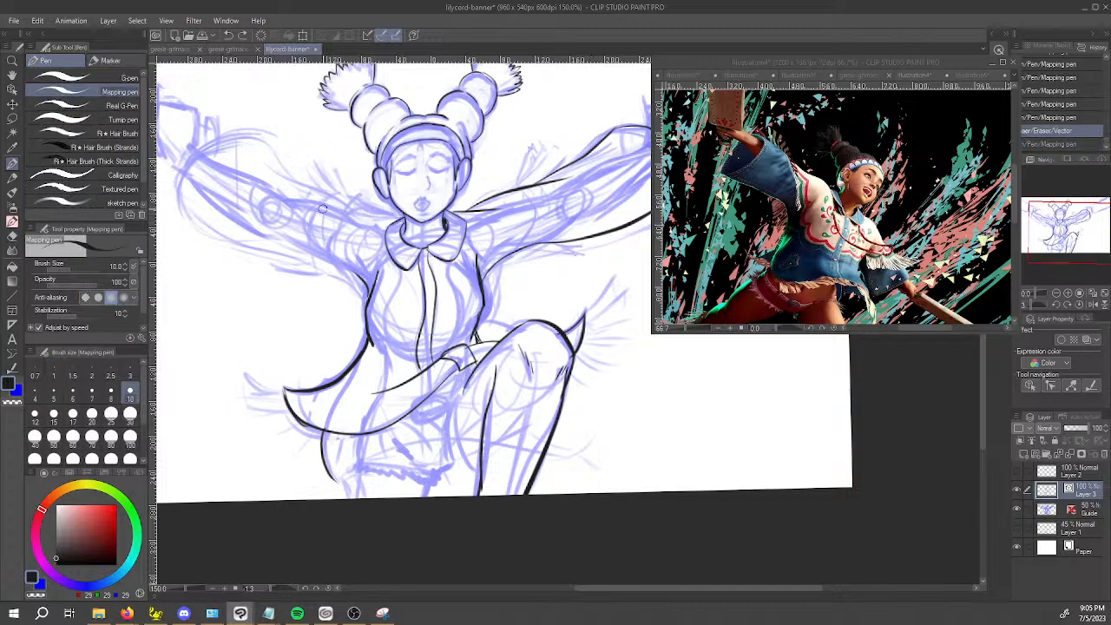
drag(420, 462, 695, 417)
mouse_move(523, 525)
mouse_down()
mouse_move(336, 384)
mouse_move(311, 396)
mouse_move(312, 432)
mouse_up()
key(ctrl+z)
drag(312, 365, 310, 432)
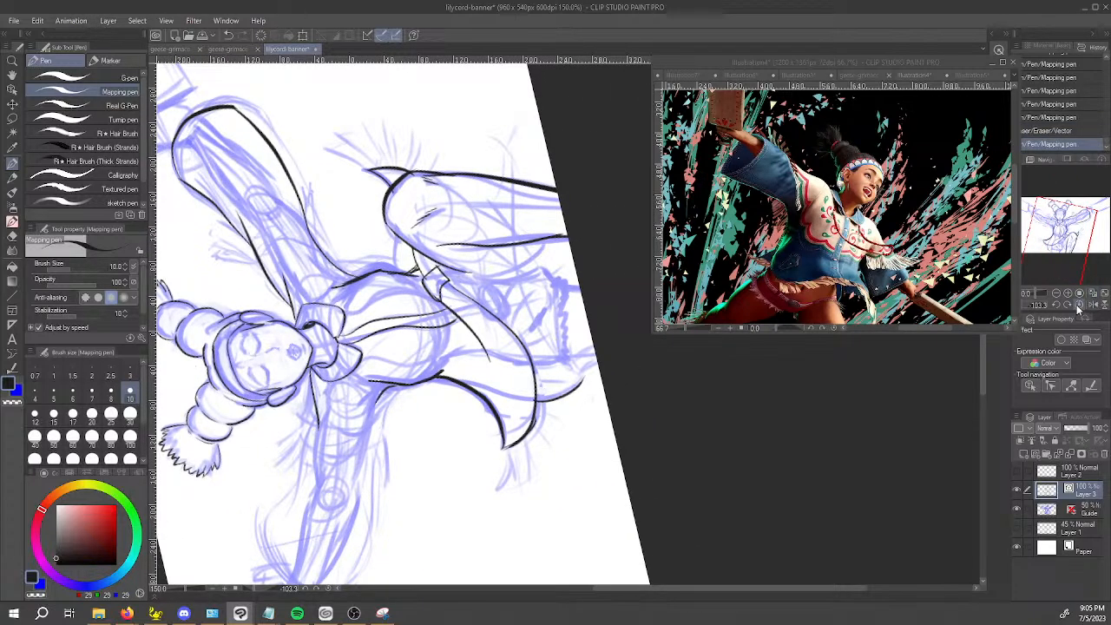
Straighten the mirrored canvas and ink the second sleeve's upper edge from the shoulder to the forearm.
click(1088, 305)
drag(643, 365, 536, 550)
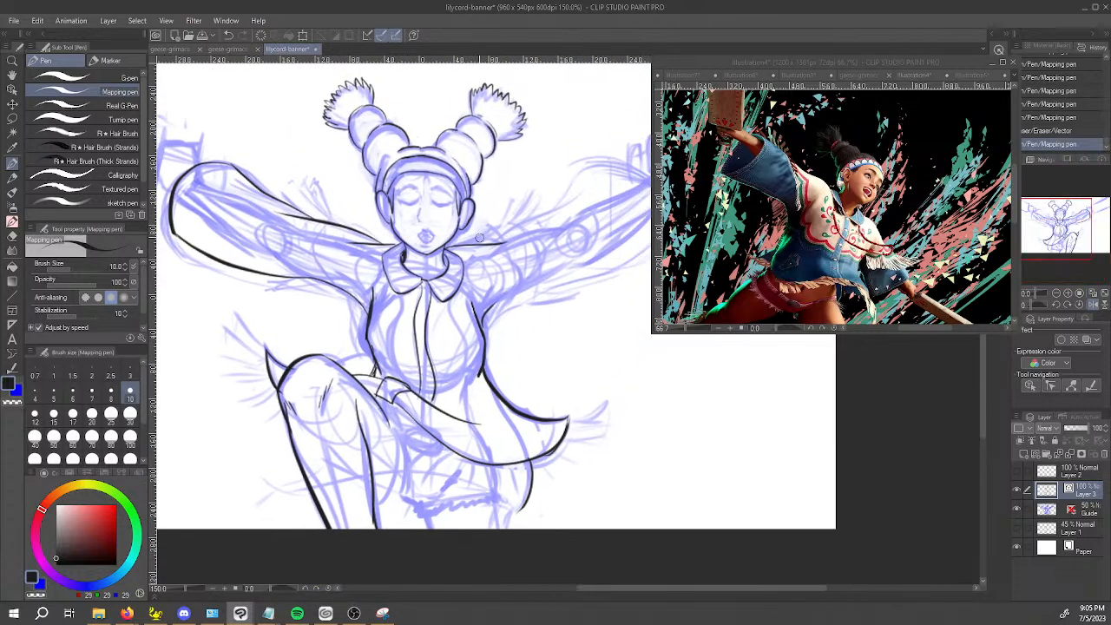
drag(625, 237, 576, 319)
drag(422, 328, 534, 275)
key(ctrl+z)
mouse_move(421, 328)
mouse_down()
mouse_move(498, 291)
mouse_move(536, 246)
mouse_up()
key(ctrl+z)
key(ctrl+z)
mouse_move(429, 331)
mouse_down()
mouse_move(569, 243)
mouse_move(525, 263)
mouse_move(546, 243)
mouse_up()
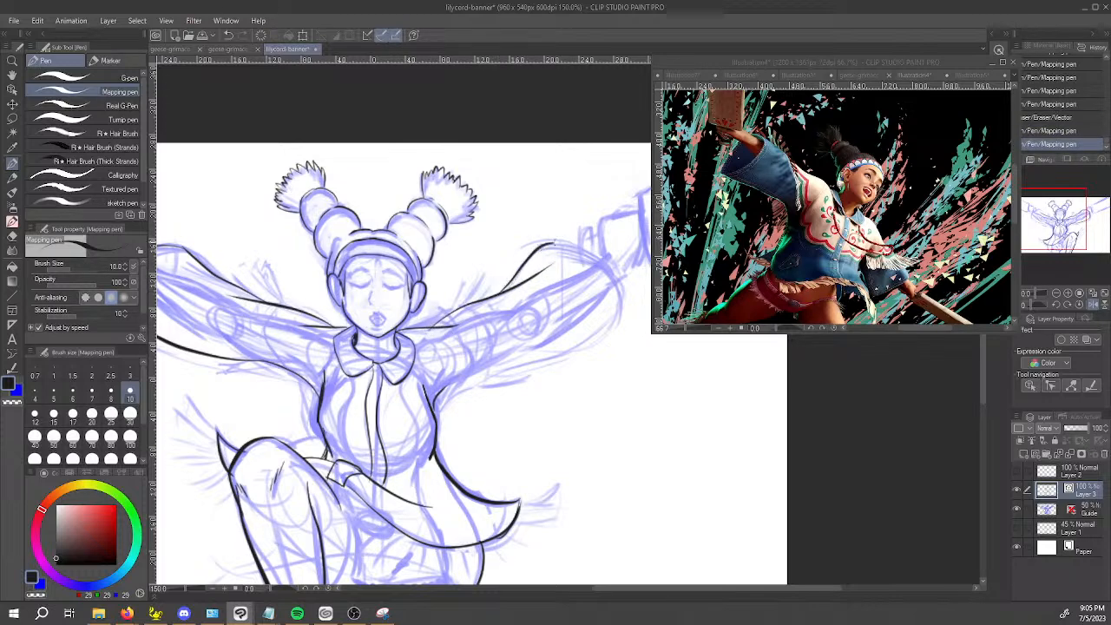
Ink the second sleeve's rounded end, curving from the forearm's upper edge down past the wrist.
mouse_move(523, 398)
mouse_down()
mouse_move(686, 365)
mouse_move(690, 348)
mouse_up()
drag(496, 365, 549, 265)
key(ctrl+z)
mouse_move(496, 366)
mouse_down()
mouse_move(497, 314)
mouse_move(549, 274)
mouse_move(353, 328)
mouse_move(380, 222)
mouse_up()
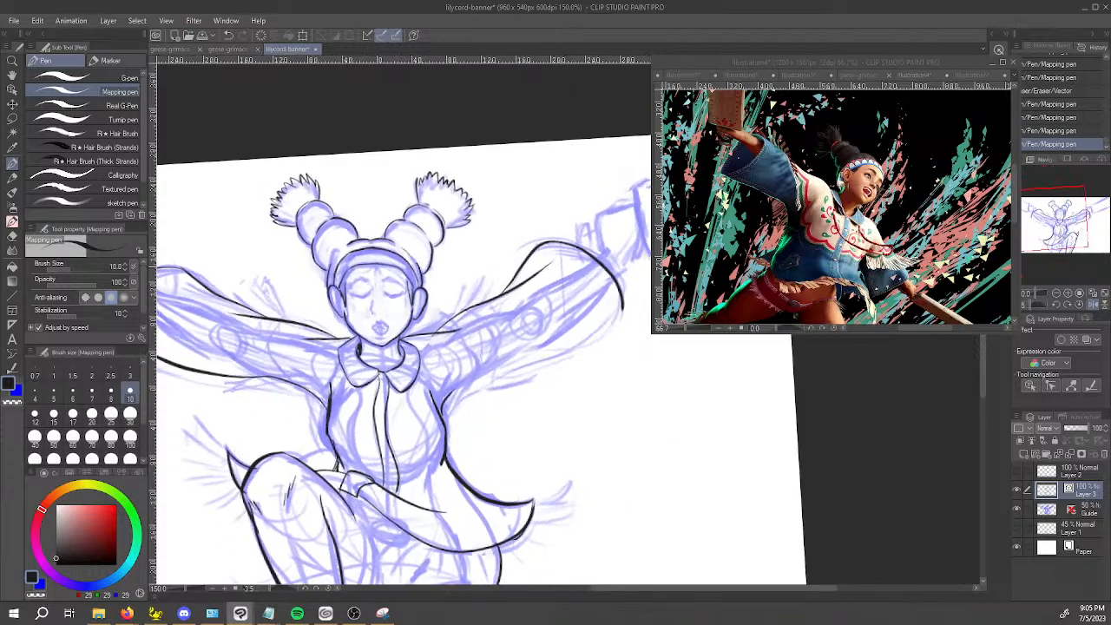
Ink the underside of the second sleeve from the armpit outward along the forearm.
drag(443, 411, 576, 346)
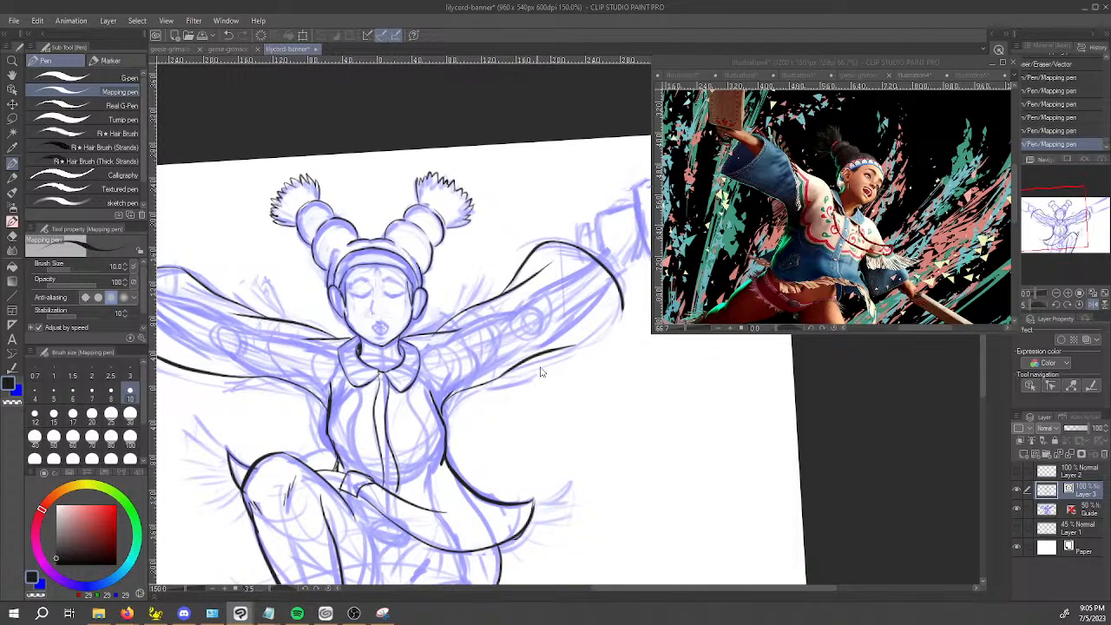
key(ctrl+z)
mouse_move(495, 379)
mouse_down()
mouse_move(611, 322)
mouse_move(594, 336)
mouse_up()
Ink a short fold line near the end of the first sleeve, just below its upper edge.
key(space)
drag(348, 304, 560, 243)
drag(389, 224, 431, 240)
key(ctrl+z)
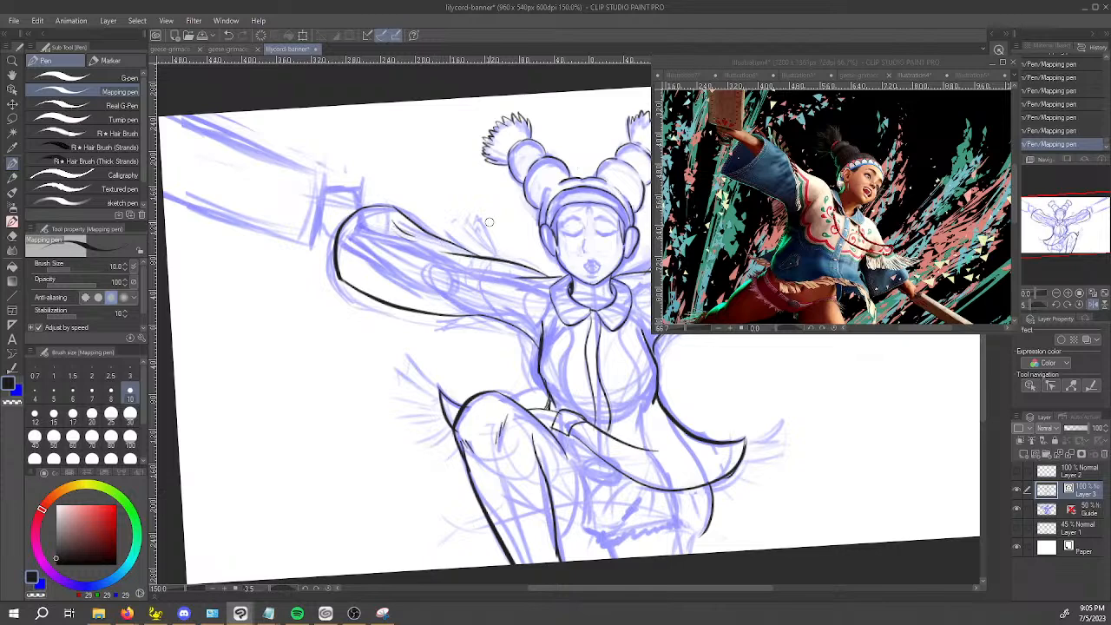
Re-ink the upper part of the jacket's front opening line directly below the collar.
key(space)
drag(769, 400, 551, 364)
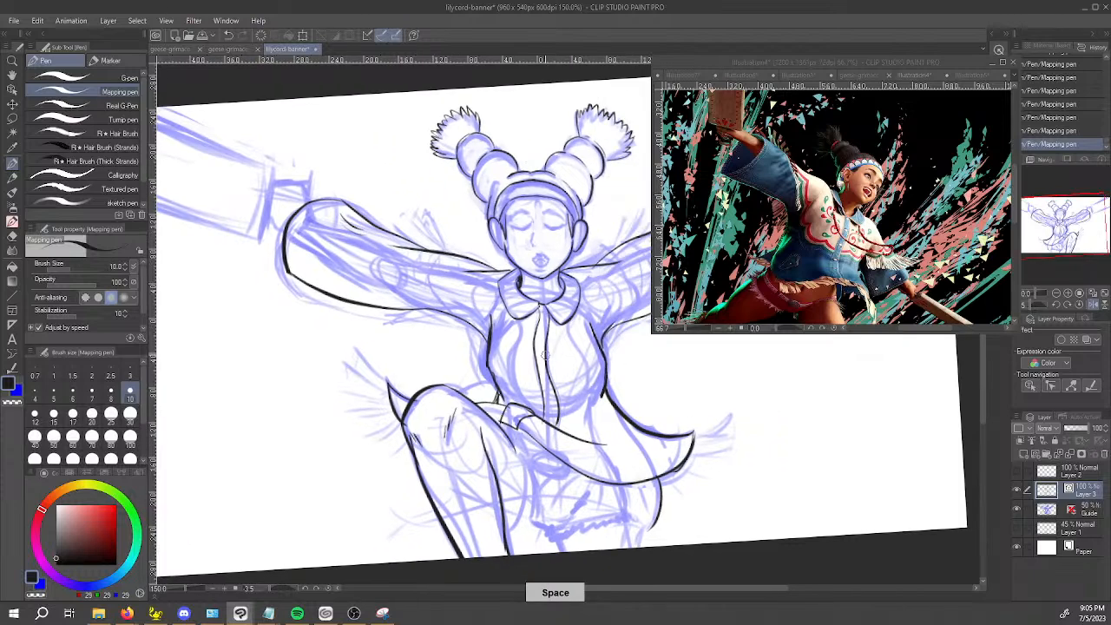
scroll(538, 325, up, 3)
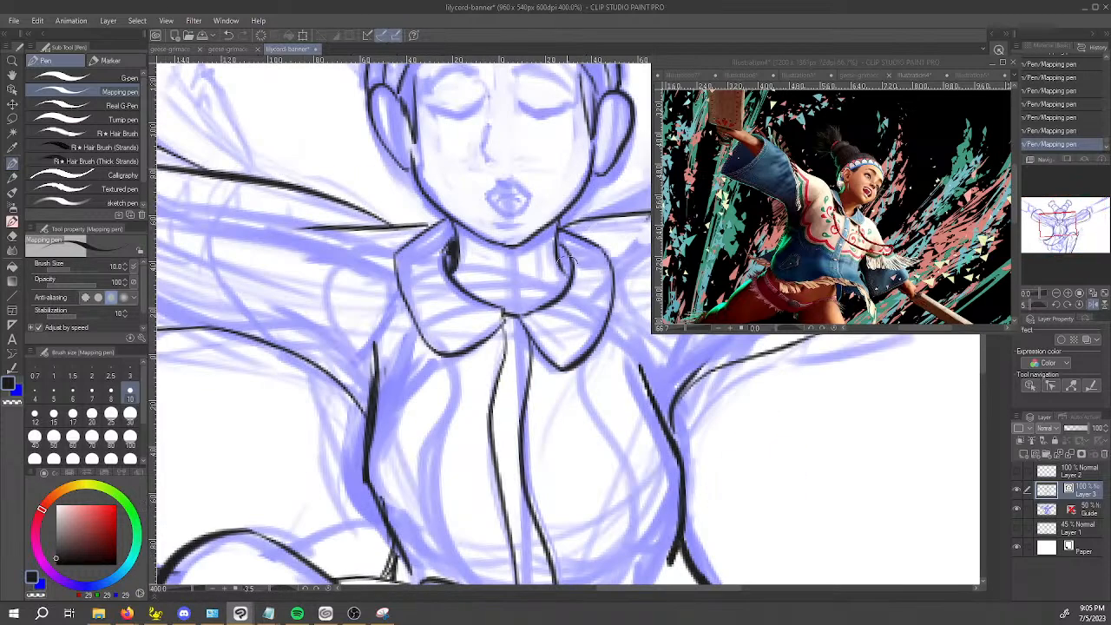
drag(504, 321, 492, 454)
key(space)
drag(568, 467, 484, 332)
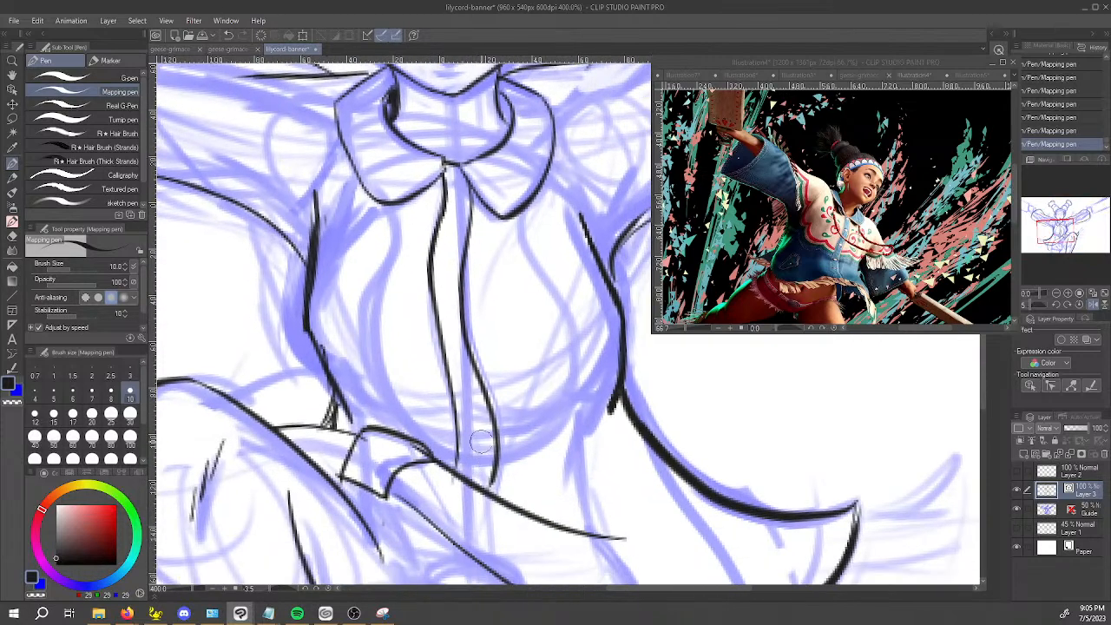
Erase the folded cloth corner at the waist and the cloth strip over the thigh with the vector eraser.
scroll(522, 426, down, 2)
scroll(521, 427, down, 2)
key(space)
drag(743, 401, 755, 349)
scroll(563, 378, up, 2)
key(e)
drag(446, 380, 441, 388)
mouse_move(432, 381)
mouse_down()
mouse_move(444, 396)
mouse_move(402, 386)
mouse_move(411, 379)
mouse_move(410, 405)
mouse_move(401, 375)
mouse_move(390, 377)
mouse_up()
key(space)
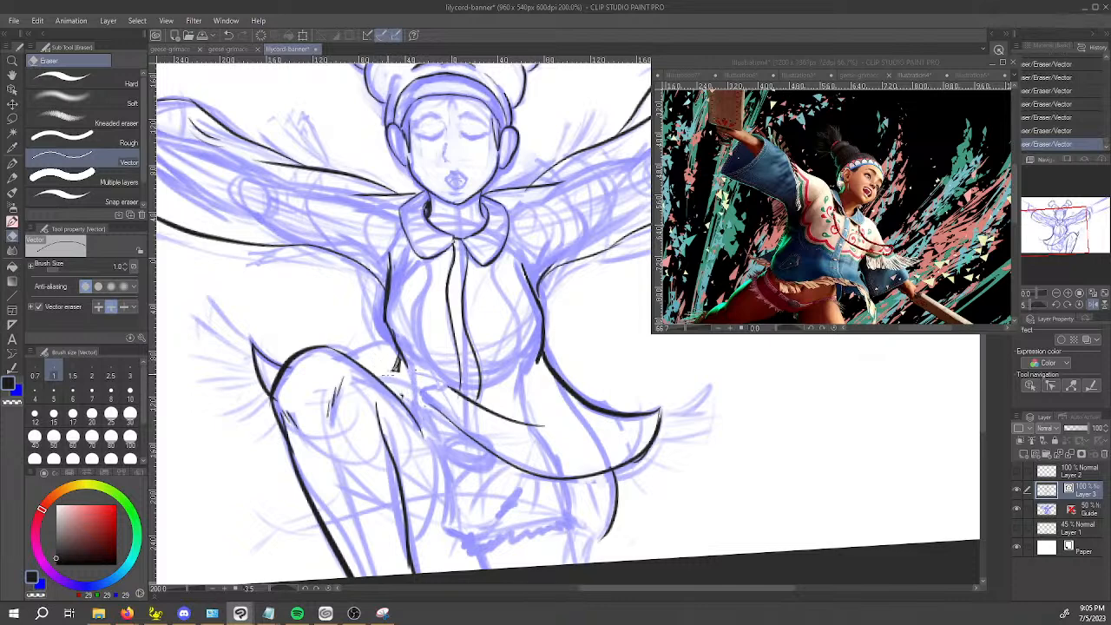
Erase the flared tip beyond the knee, the garment's inner edge line and the flared tail's sweeping lower edge.
mouse_move(258, 372)
mouse_down()
mouse_move(262, 357)
mouse_move(261, 382)
mouse_up()
drag(489, 418, 473, 400)
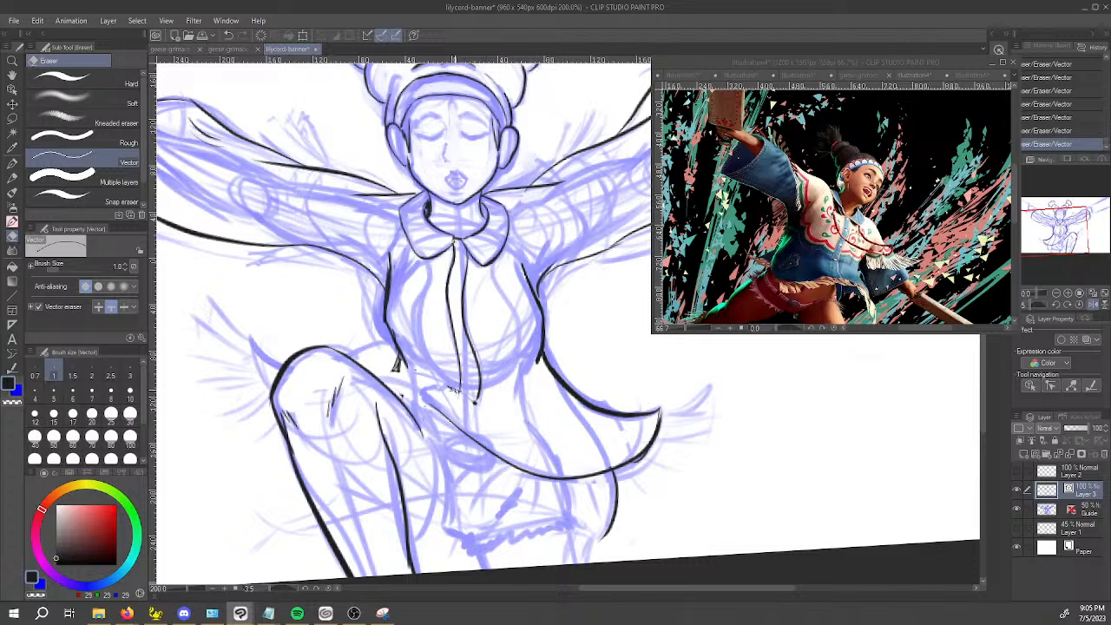
drag(422, 392, 427, 398)
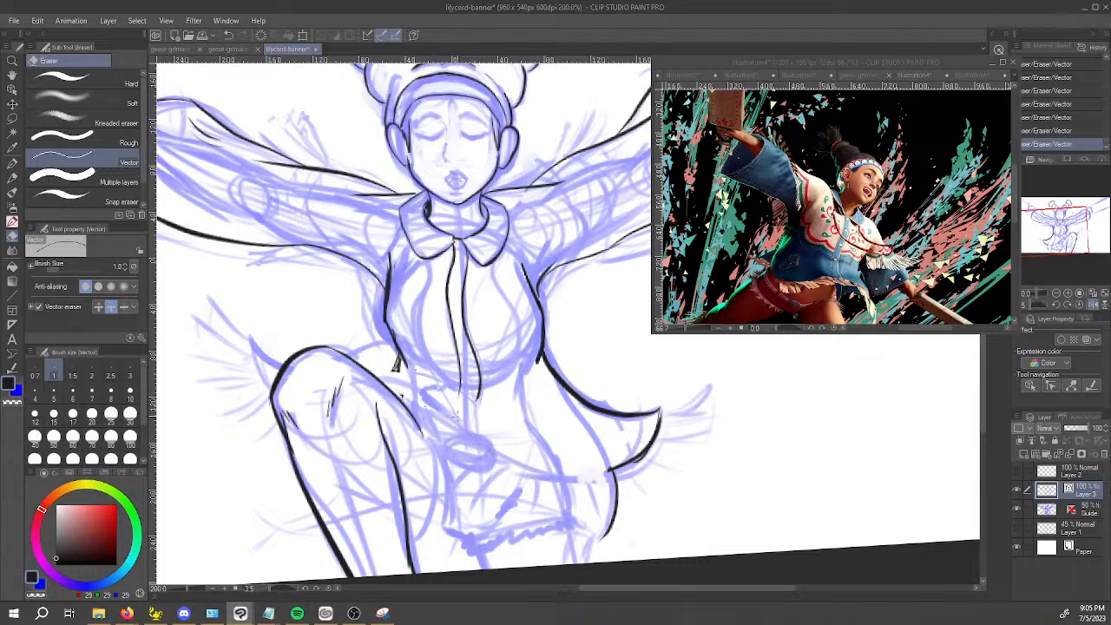
drag(640, 455, 659, 425)
Enlarge the vector eraser to size 17 and erase the hip curve below the flared tail with the leftover specks.
key(bracketright)
key(bracketright)
key(bracketright)
key(bracketright)
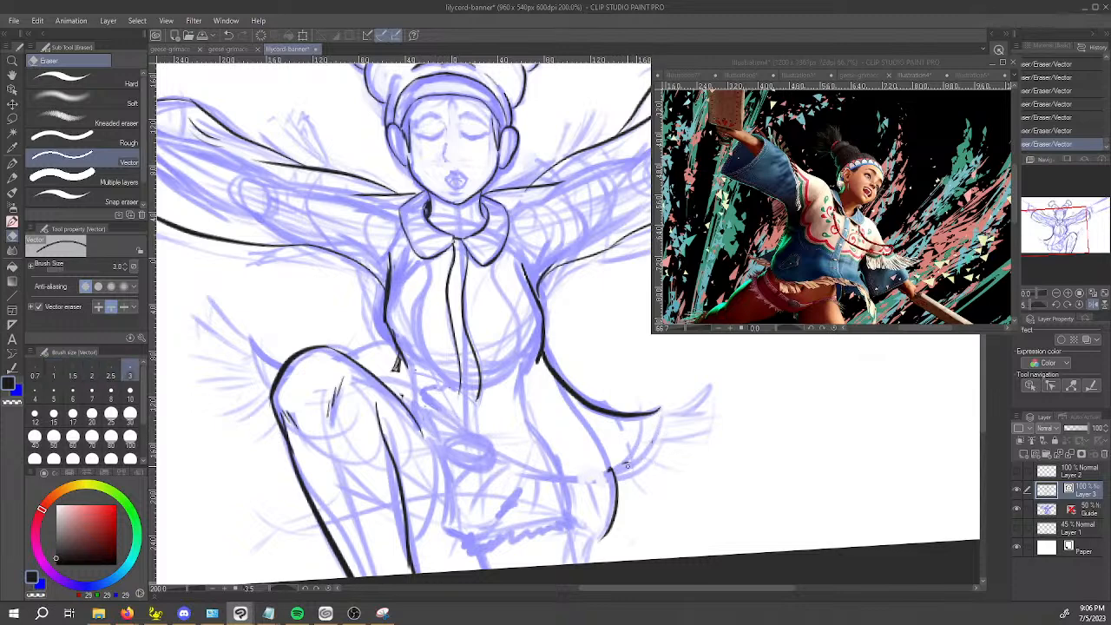
key(bracketright)
key(bracketright)
key(bracketright)
key(bracketright)
key(bracketright)
key(bracketright)
key(bracketright)
drag(606, 460, 610, 484)
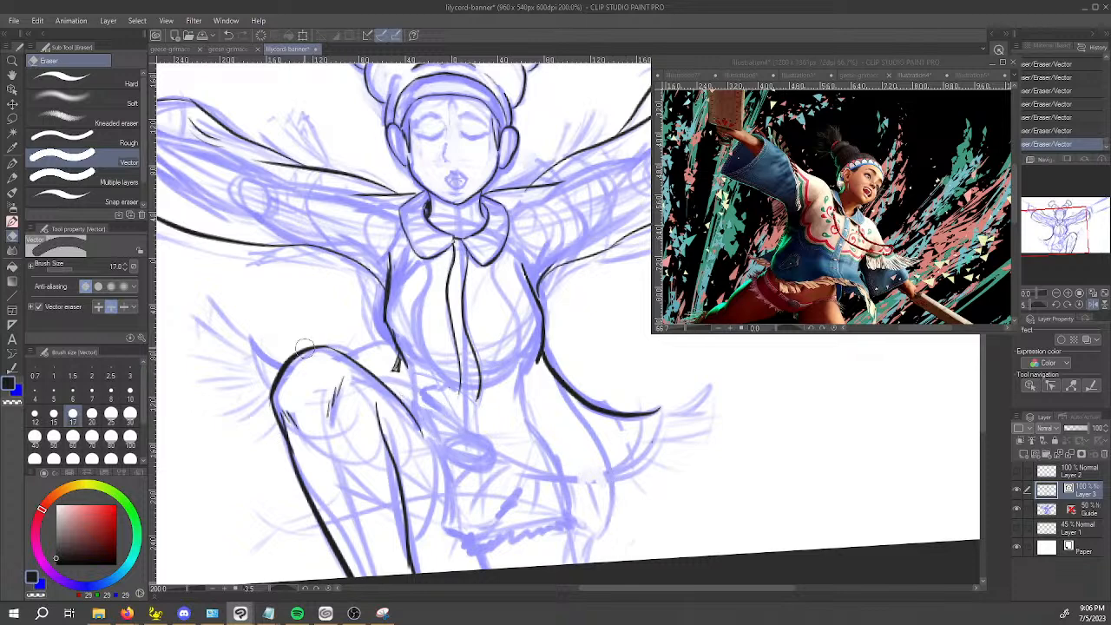
Extend the raised thigh's upper contour line from mid-thigh down toward the crotch with the Mapping pen.
key(space)
drag(667, 448, 582, 377)
key(p)
scroll(663, 432, down, 1)
scroll(652, 425, down, 1)
key(space)
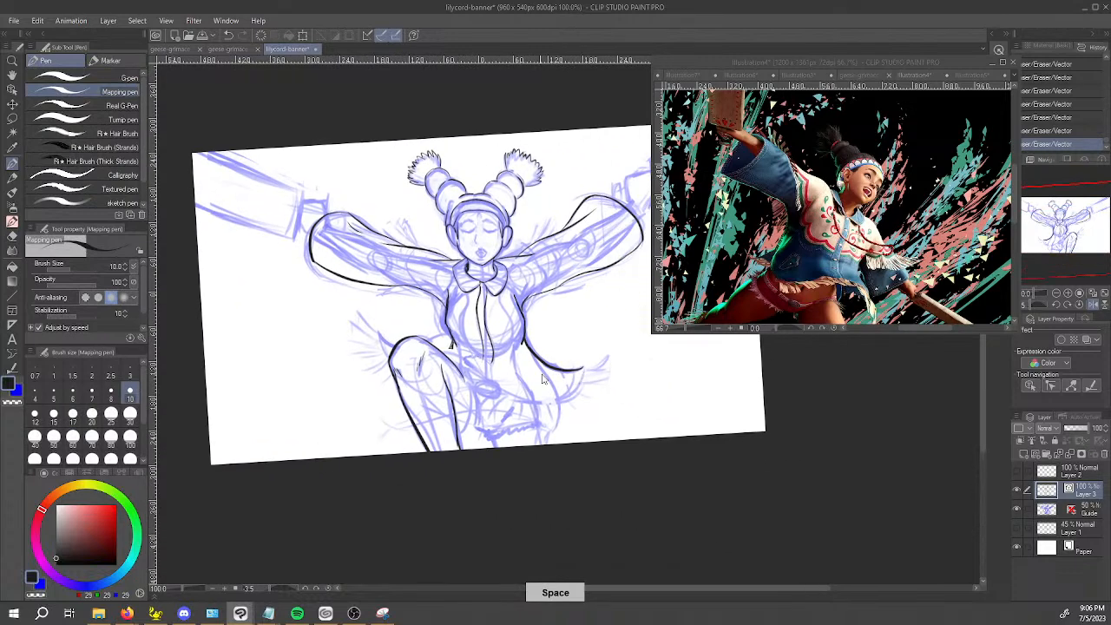
scroll(530, 390, up, 1)
drag(501, 450, 509, 390)
drag(452, 321, 479, 362)
drag(454, 321, 483, 373)
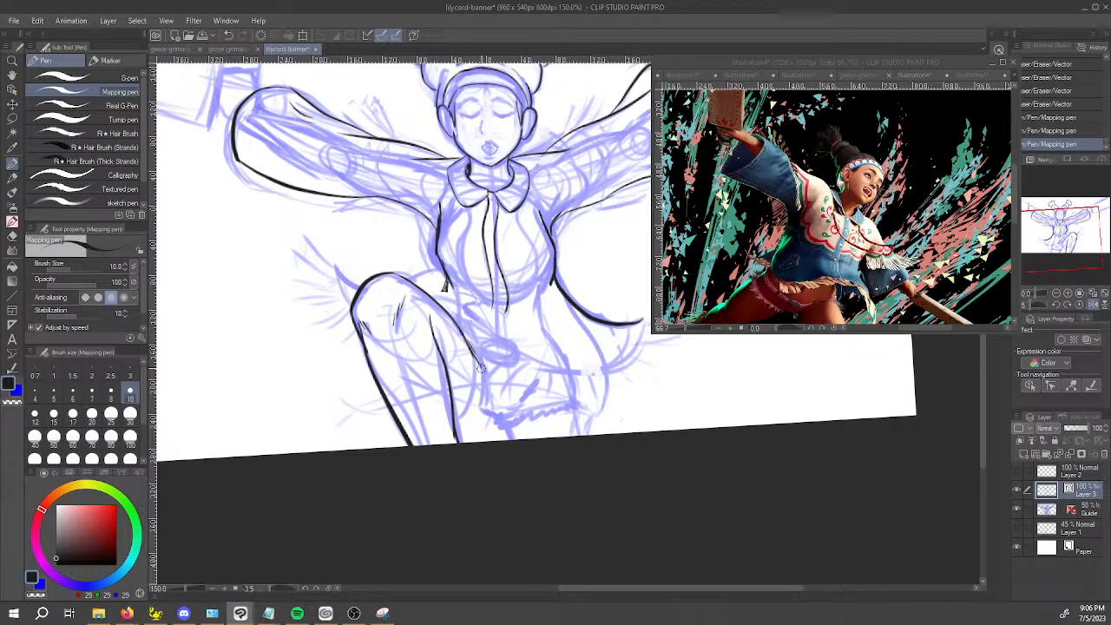
Start inking the ragged shorts hem beneath the raised thigh, undoing the last strokes and erasing a stray bit.
mouse_move(457, 426)
mouse_down()
mouse_move(486, 380)
mouse_move(476, 355)
mouse_move(490, 390)
mouse_up()
click(490, 385)
mouse_move(491, 383)
mouse_down()
mouse_move(457, 433)
mouse_move(485, 414)
mouse_move(470, 431)
mouse_move(494, 424)
mouse_move(477, 428)
mouse_move(544, 386)
mouse_up()
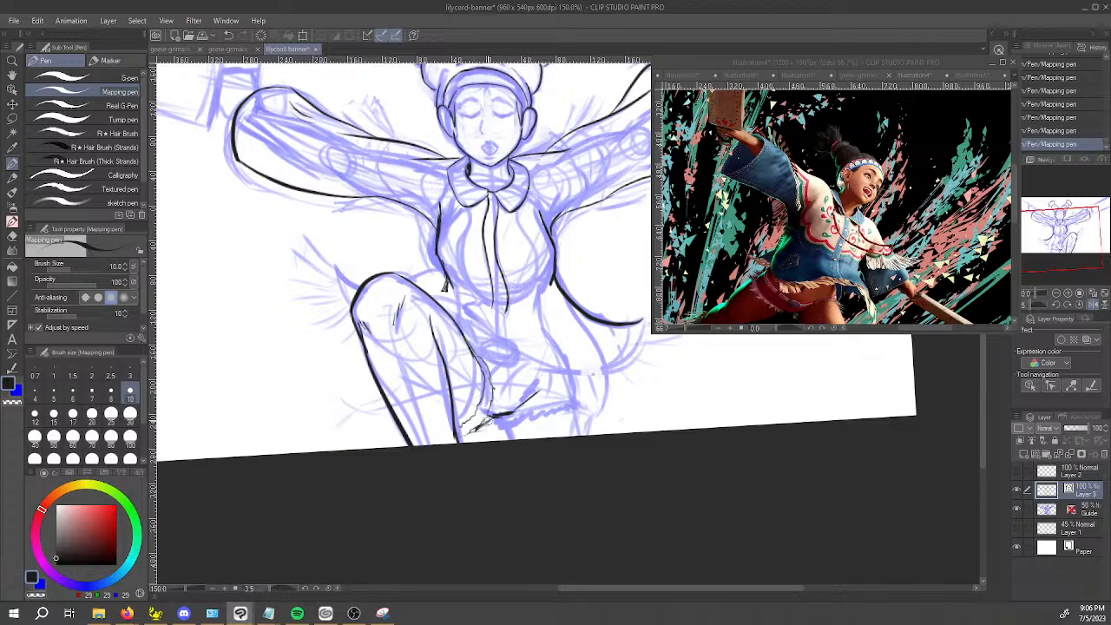
key(ctrl+z)
key(ctrl+z)
key(e)
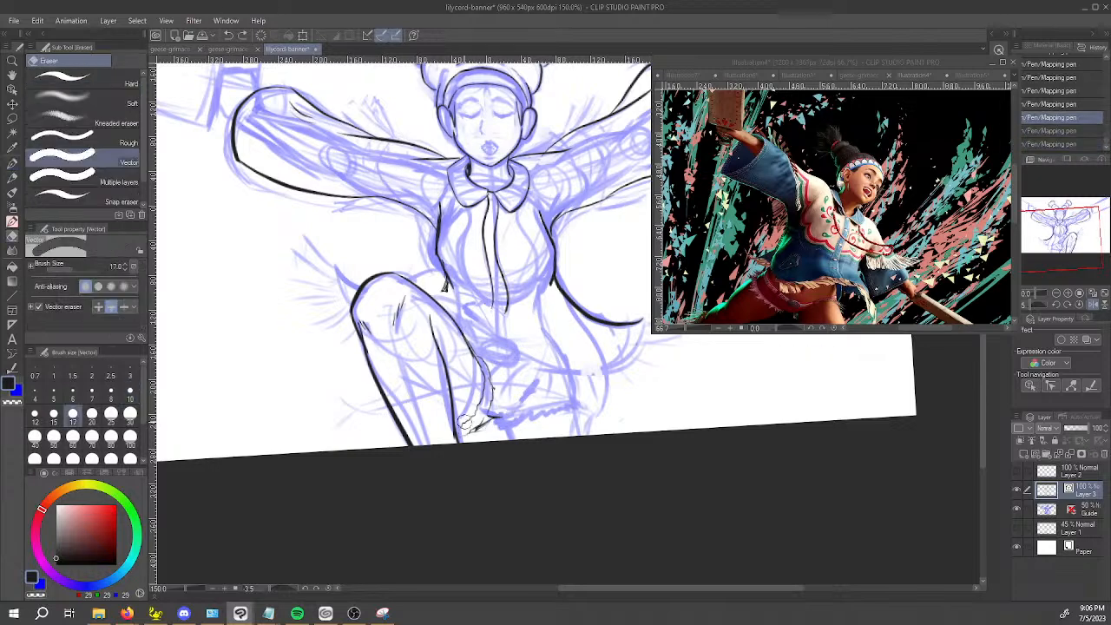
click(469, 423)
Ink the underside of the raised thigh and the frayed hem running across the shorts.
key(p)
drag(479, 368, 473, 429)
drag(462, 433, 470, 432)
mouse_move(466, 434)
mouse_down()
mouse_move(548, 376)
mouse_move(500, 415)
mouse_move(512, 424)
mouse_move(562, 411)
mouse_up()
key(ctrl+z)
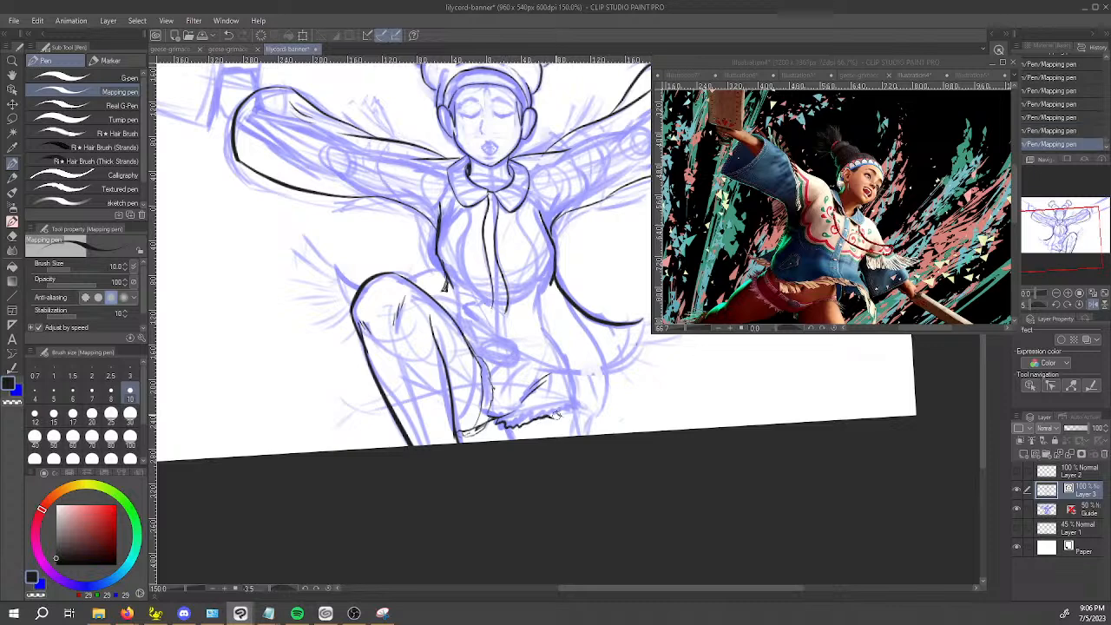
Close the outer corner of the shorts hem with the hip's side line, and ink the small oval at the waist.
mouse_move(558, 417)
mouse_down()
mouse_move(592, 407)
mouse_move(585, 397)
mouse_up()
drag(566, 365, 577, 398)
key(ctrl+z)
drag(558, 351, 579, 404)
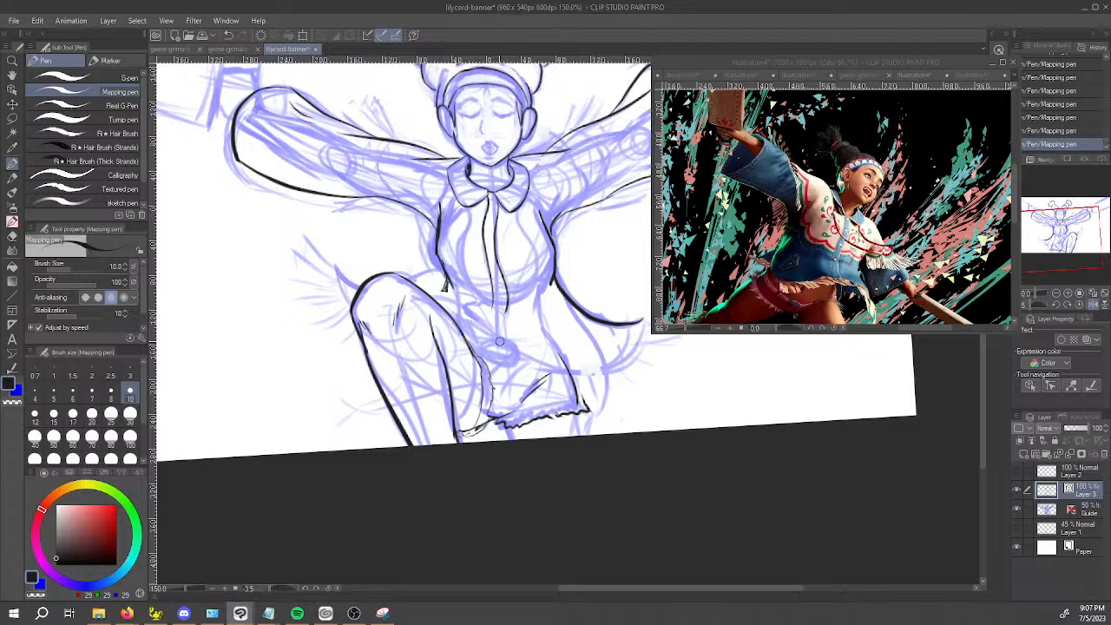
mouse_move(511, 346)
mouse_down()
mouse_move(479, 347)
mouse_move(488, 367)
mouse_move(512, 349)
mouse_up()
Ink a short contour stroke just below the raised knee.
click(911, 65)
key(space)
drag(788, 265, 799, 153)
click(415, 350)
drag(412, 337, 426, 396)
key(ctrl+z)
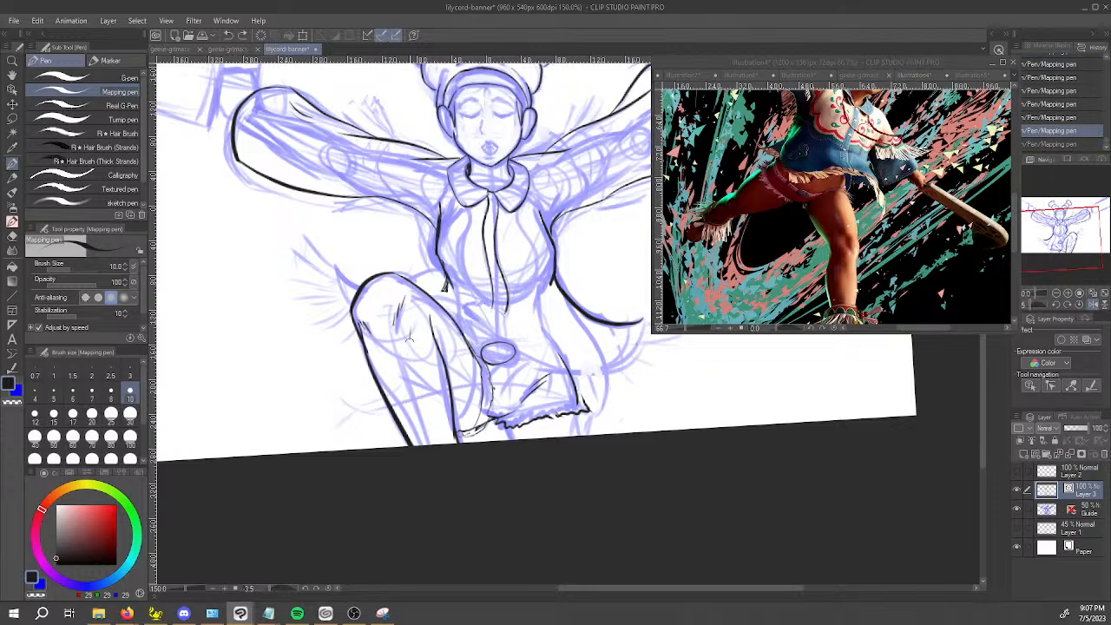
drag(409, 330, 414, 347)
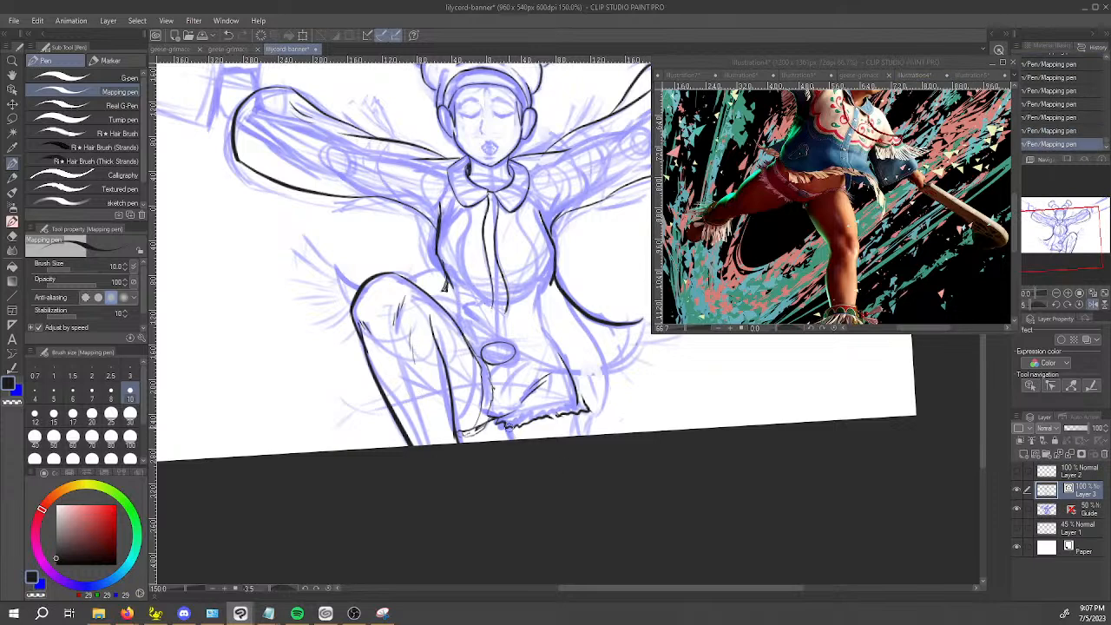
Ink the standing leg's outlines from the shorts hem to the canvas edge and redraw the outer hip line.
drag(584, 411, 583, 434)
key(ctrl+z)
key(ctrl+y)
key(ctrl+z)
mouse_move(575, 372)
mouse_down()
mouse_move(560, 347)
mouse_move(577, 399)
mouse_up()
key(ctrl+z)
drag(560, 346, 579, 401)
Erase the excess ink along the outer hip line and touch up the crease on the shorts.
key(e)
drag(561, 349, 573, 391)
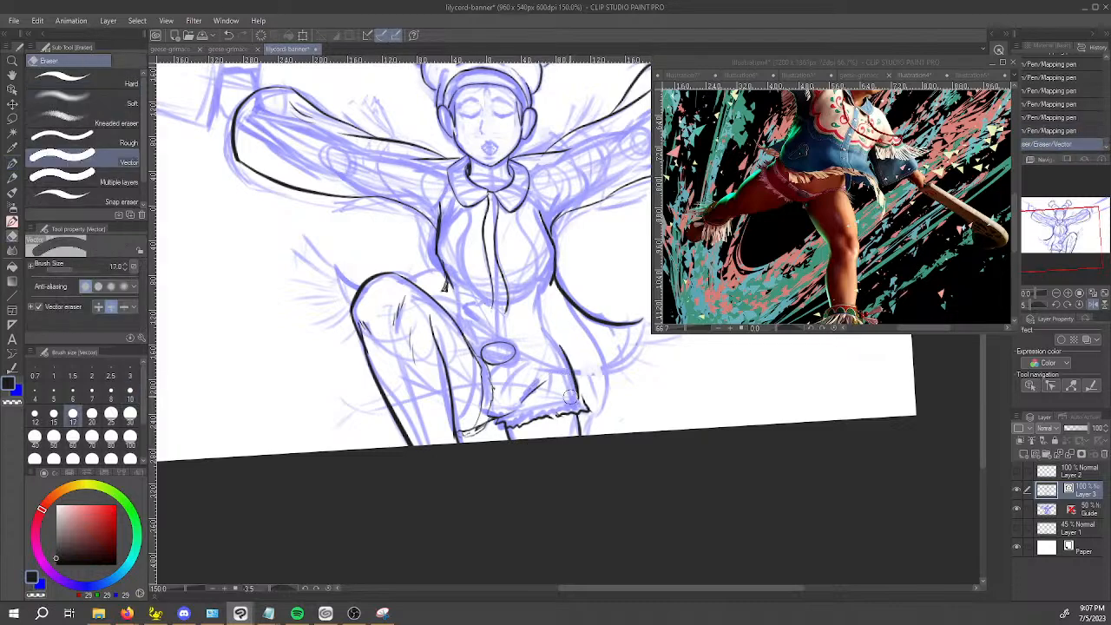
key(p)
drag(540, 383, 545, 378)
Ink the knuckles and wrist lines of one outstretched hand where it emerges from the sleeve.
key(space)
scroll(630, 383, down, 2)
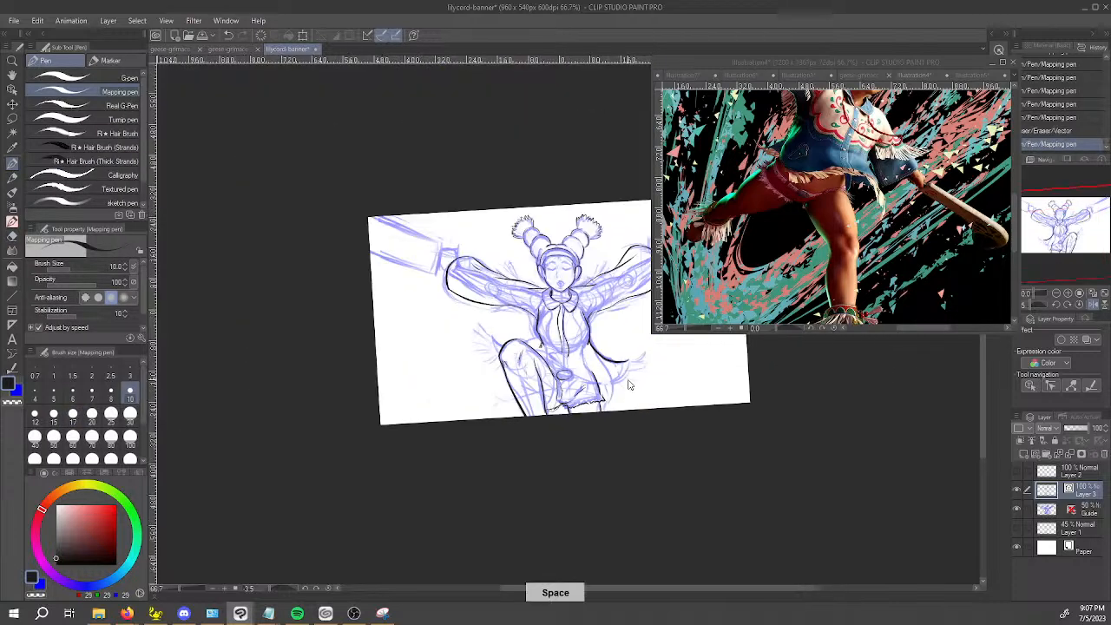
scroll(630, 384, down, 1)
drag(630, 384, 573, 431)
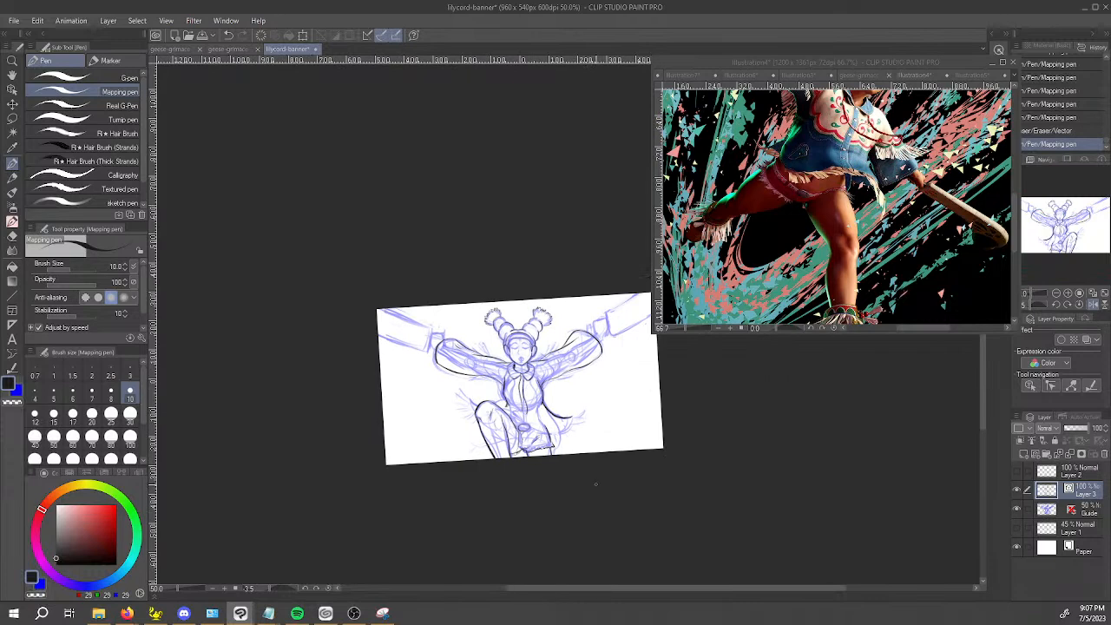
scroll(597, 377, up, 1)
scroll(579, 354, up, 1)
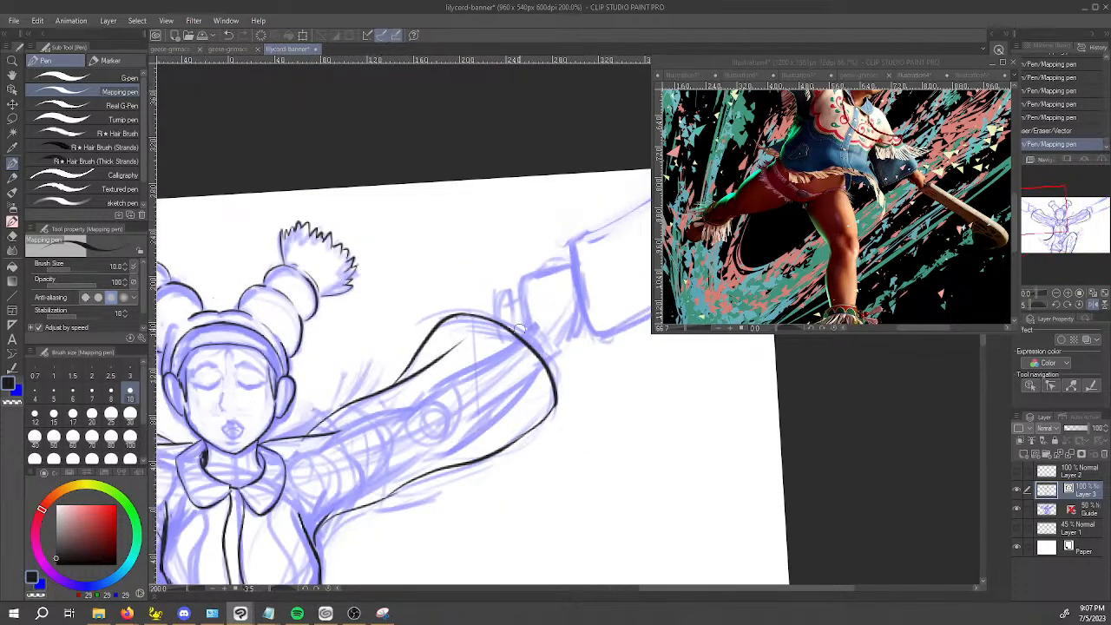
key(ctrl+z)
mouse_move(522, 342)
mouse_down()
mouse_move(523, 285)
mouse_move(566, 267)
mouse_up()
key(ctrl+z)
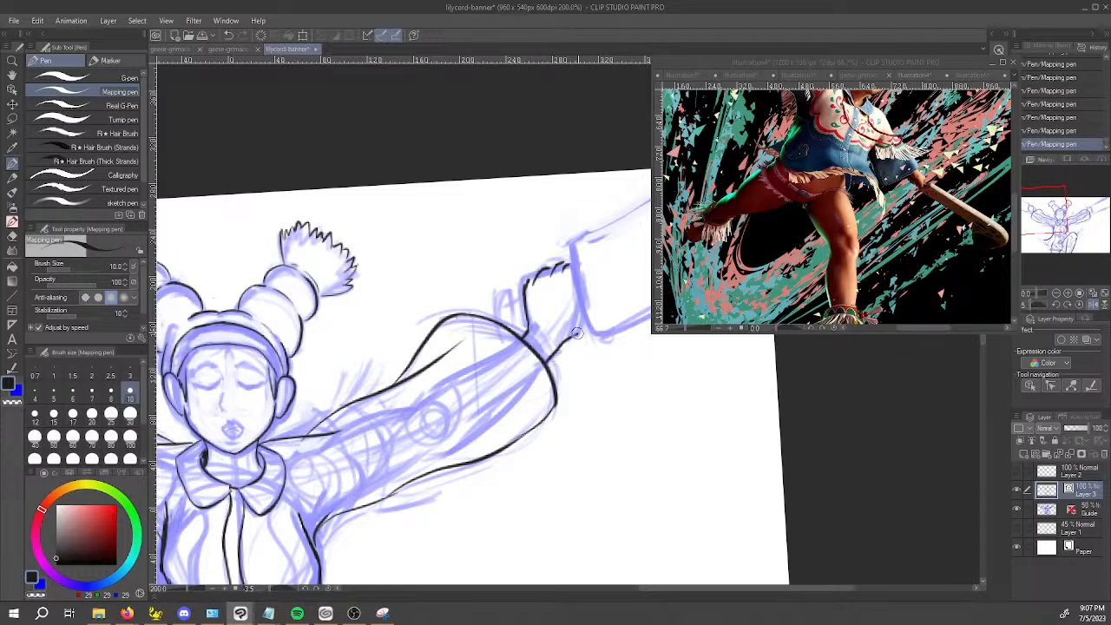
Ink the club's end line beside the hand and the thumb curling above the sleeve opening.
drag(572, 243, 597, 334)
key(ctrl+z)
mouse_move(508, 305)
mouse_down()
mouse_move(526, 296)
mouse_move(497, 296)
mouse_move(496, 330)
mouse_move(501, 298)
mouse_move(511, 293)
mouse_move(512, 305)
mouse_up()
key(ctrl+z)
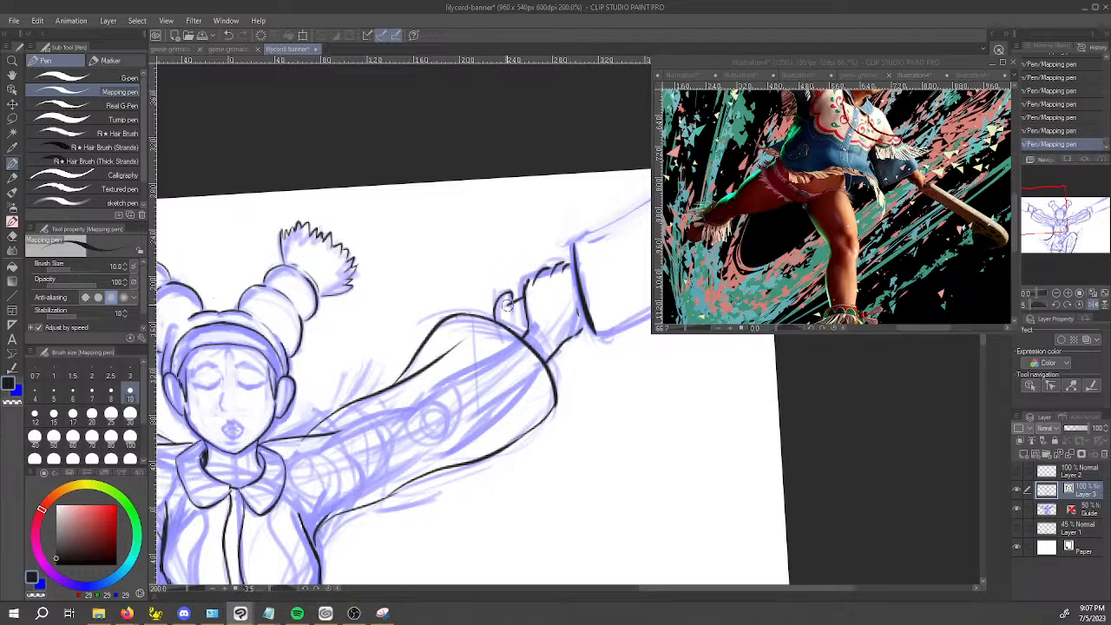
Try to ink the club's first long edge in a single stroke from its end corner to the canvas border.
key(space)
mouse_move(635, 379)
mouse_down()
mouse_move(589, 320)
mouse_move(510, 461)
mouse_up()
drag(434, 335, 551, 261)
key(ctrl+z)
key(shift+space)
mouse_move(527, 505)
mouse_down()
mouse_move(591, 515)
mouse_move(690, 213)
mouse_move(529, 172)
mouse_up()
key(space)
drag(652, 457, 540, 490)
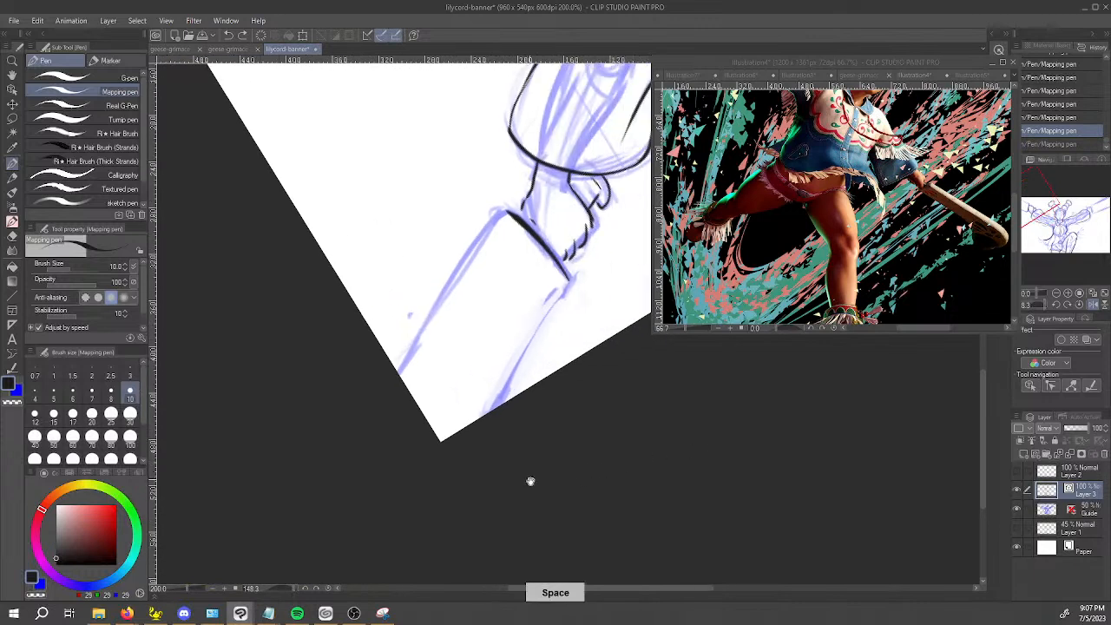
drag(565, 278, 492, 411)
key(ctrl+z)
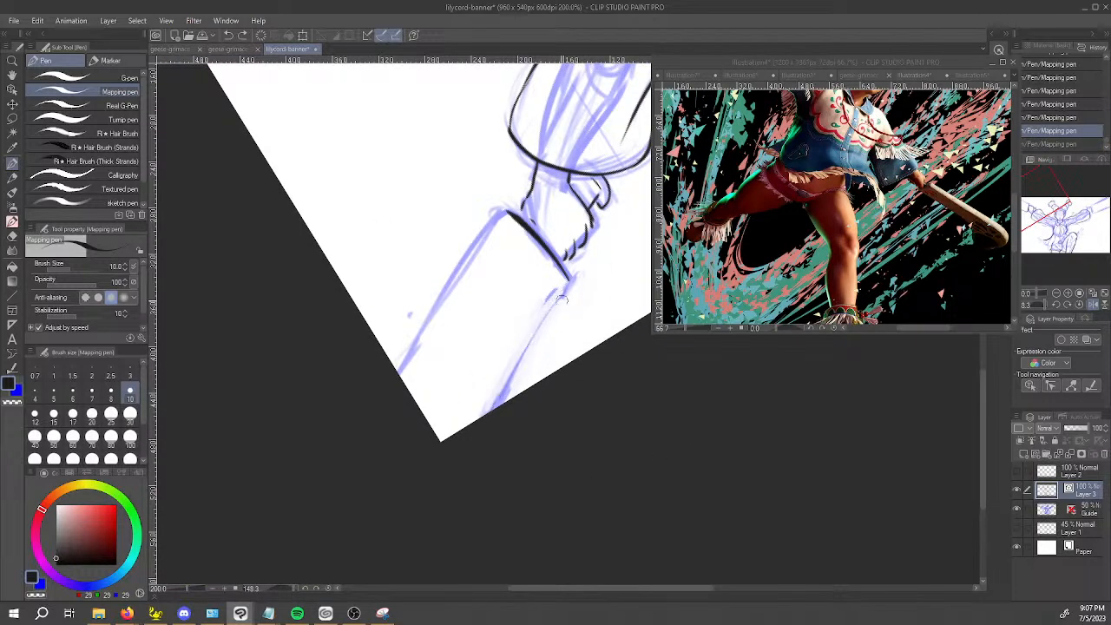
drag(564, 290, 492, 410)
key(ctrl+z)
drag(568, 286, 493, 409)
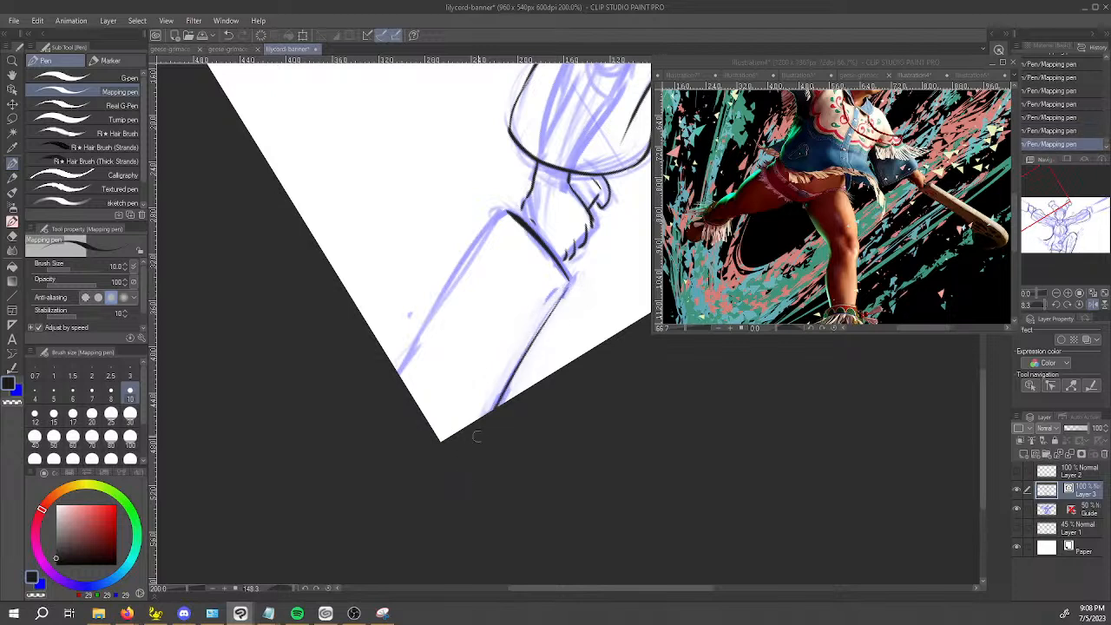
key(ctrl+z)
Re-ink the club's first long edge in shorter strokes between its end corner and the canvas border.
key(ctrl+z)
mouse_move(566, 291)
mouse_down()
mouse_move(507, 380)
mouse_move(569, 278)
mouse_up()
key(ctrl+z)
drag(483, 415, 505, 372)
key(ctrl+z)
drag(482, 419, 535, 323)
key(ctrl+z)
key(ctrl+z)
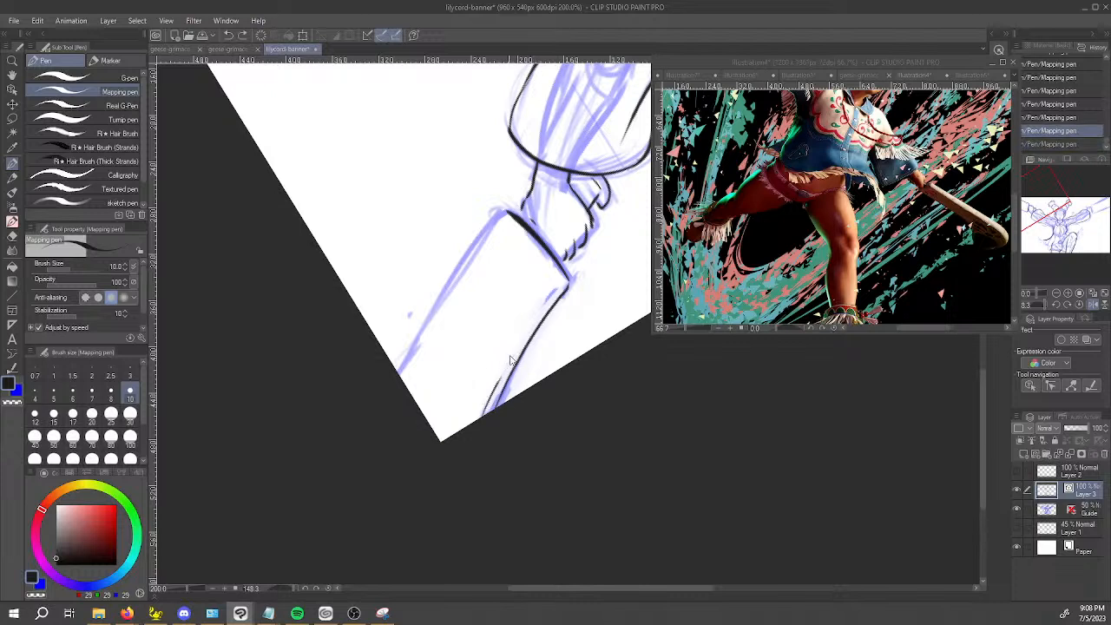
drag(508, 358, 535, 321)
key(ctrl+z)
key(ctrl+z)
drag(508, 359, 552, 294)
key(ctrl+z)
Erase the stray inner strokes along the club's first long edge with the vector eraser.
mouse_move(511, 454)
mouse_down()
mouse_move(611, 482)
mouse_move(782, 247)
mouse_up()
drag(802, 444, 645, 404)
drag(540, 531, 247, 395)
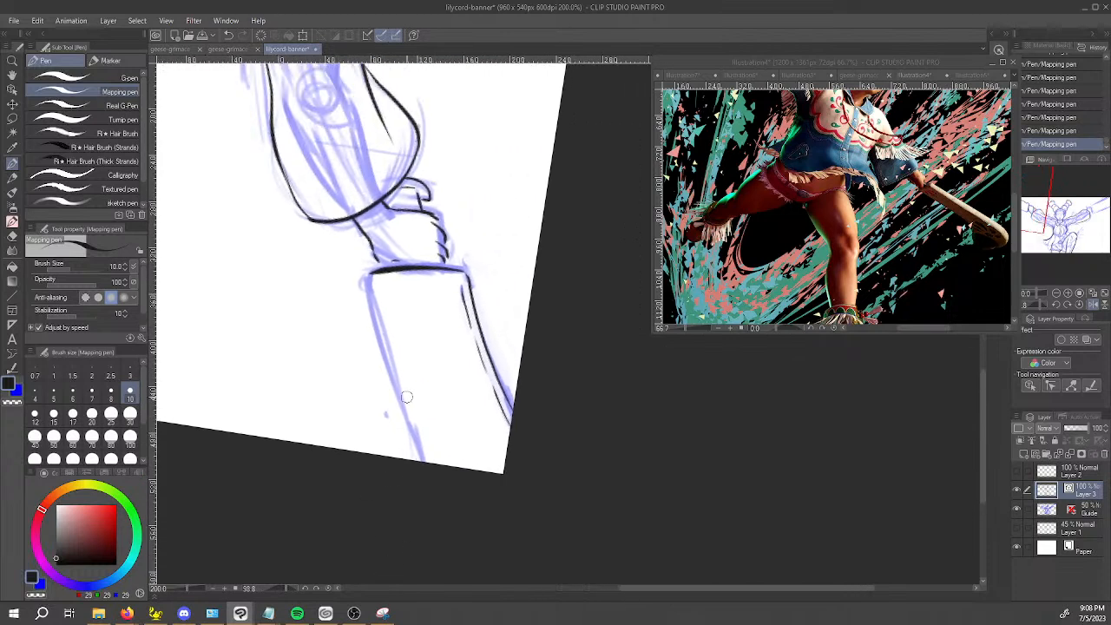
key(e)
click(464, 308)
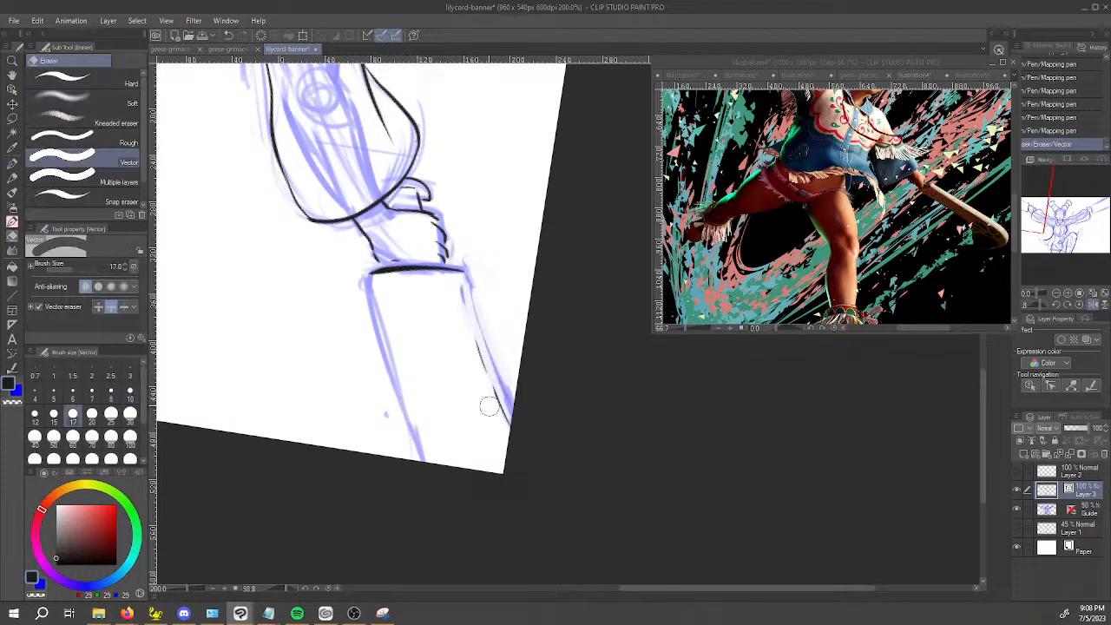
key(ctrl+z)
mouse_move(458, 297)
mouse_down()
mouse_move(502, 443)
mouse_move(478, 377)
mouse_move(507, 427)
mouse_up()
Ink the club's opposite long edge from the end line to the canvas border with the Mapping pen.
key(p)
mouse_move(366, 285)
mouse_down()
mouse_move(373, 272)
mouse_move(377, 326)
mouse_up()
key(ctrl+z)
key(ctrl+z)
drag(367, 282, 415, 460)
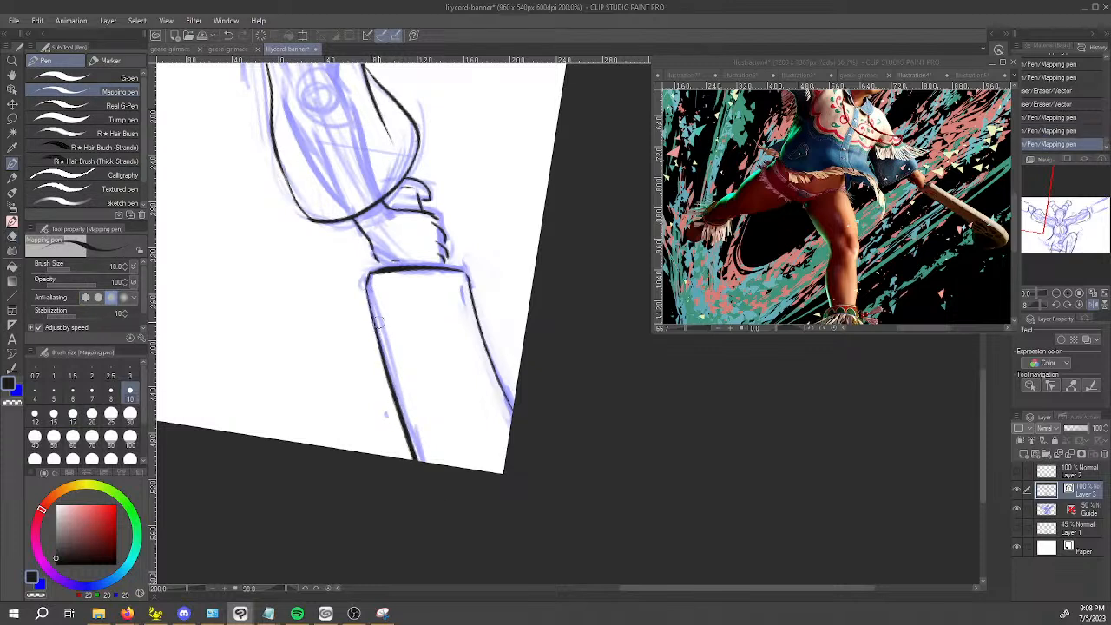
drag(371, 282, 381, 317)
key(ctrl+z)
drag(372, 278, 425, 460)
Add a short finishing stroke to the hand where it meets the club's end.
drag(447, 542, 764, 387)
drag(487, 466, 688, 292)
mouse_move(573, 398)
mouse_down()
mouse_move(661, 430)
mouse_move(620, 434)
mouse_move(576, 467)
mouse_up()
drag(560, 273, 555, 260)
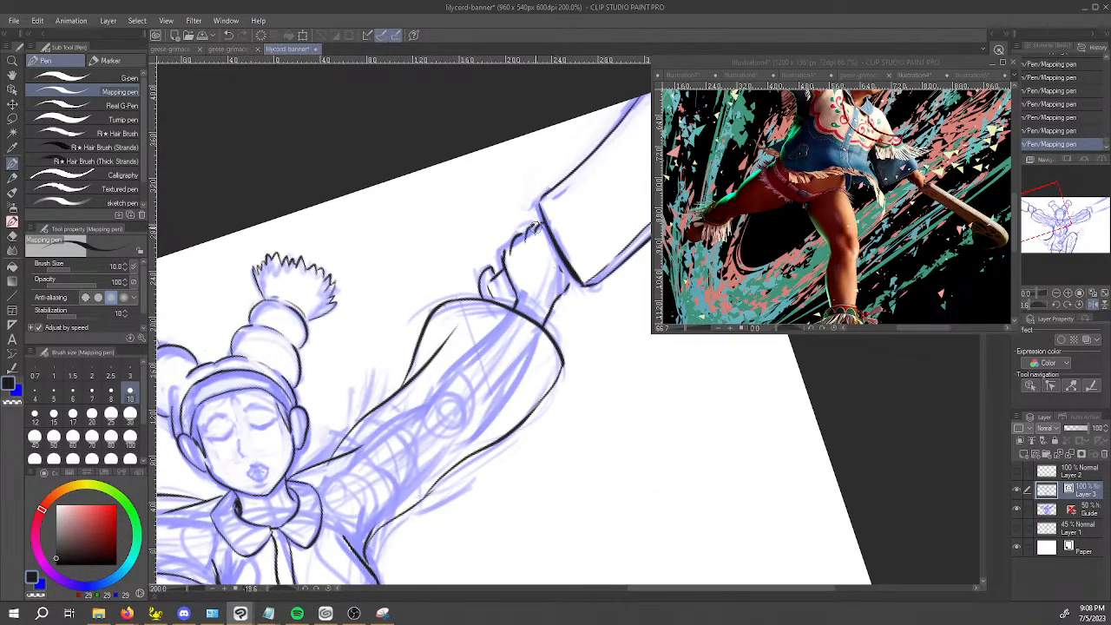
drag(382, 502, 606, 381)
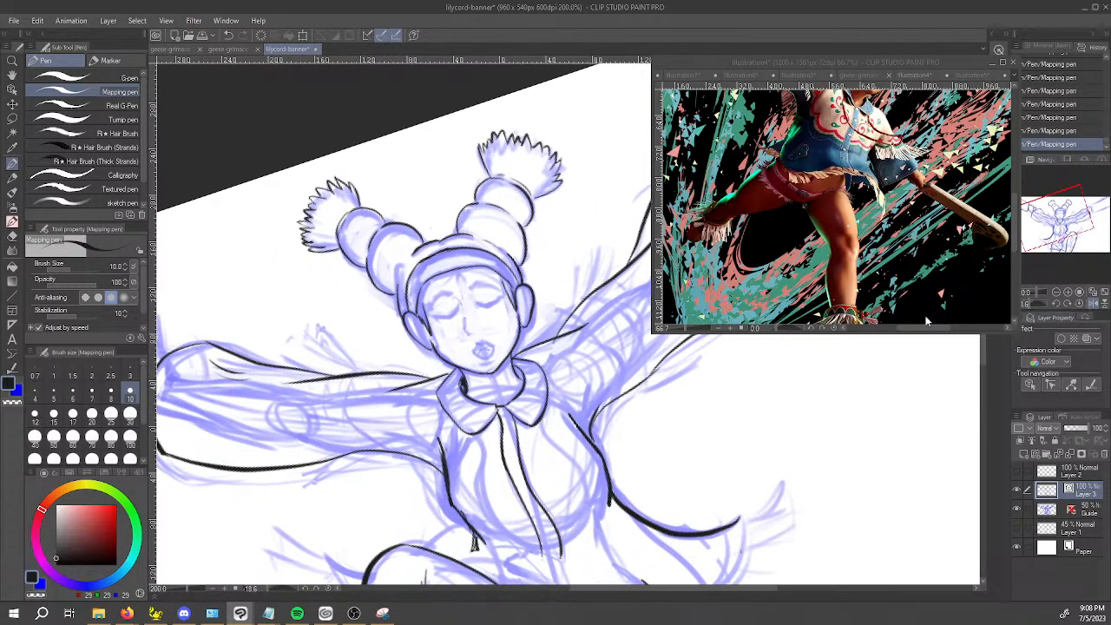
click(1081, 307)
drag(728, 412, 854, 456)
key(ctrl+z)
key(ctrl+y)
key(ctrl+z)
key(ctrl+y)
key(ctrl+z)
Set the Mapping pen to size 7 and ink the fingers and wrist line of the other outstretched hand.
click(91, 391)
drag(303, 274, 299, 244)
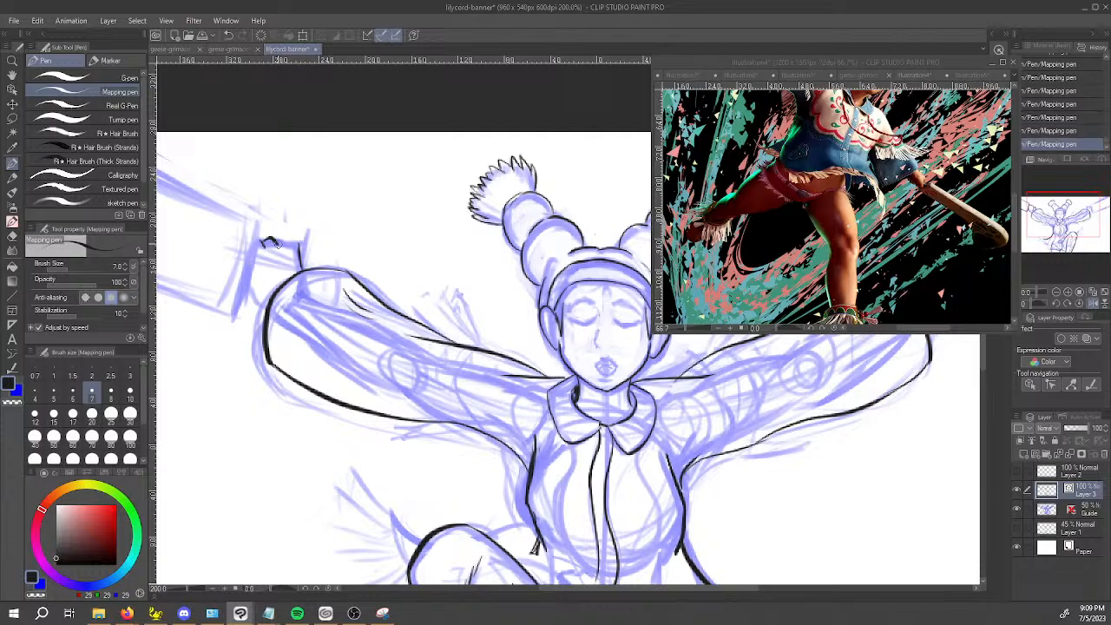
drag(293, 238, 301, 264)
drag(275, 416, 475, 308)
key(space)
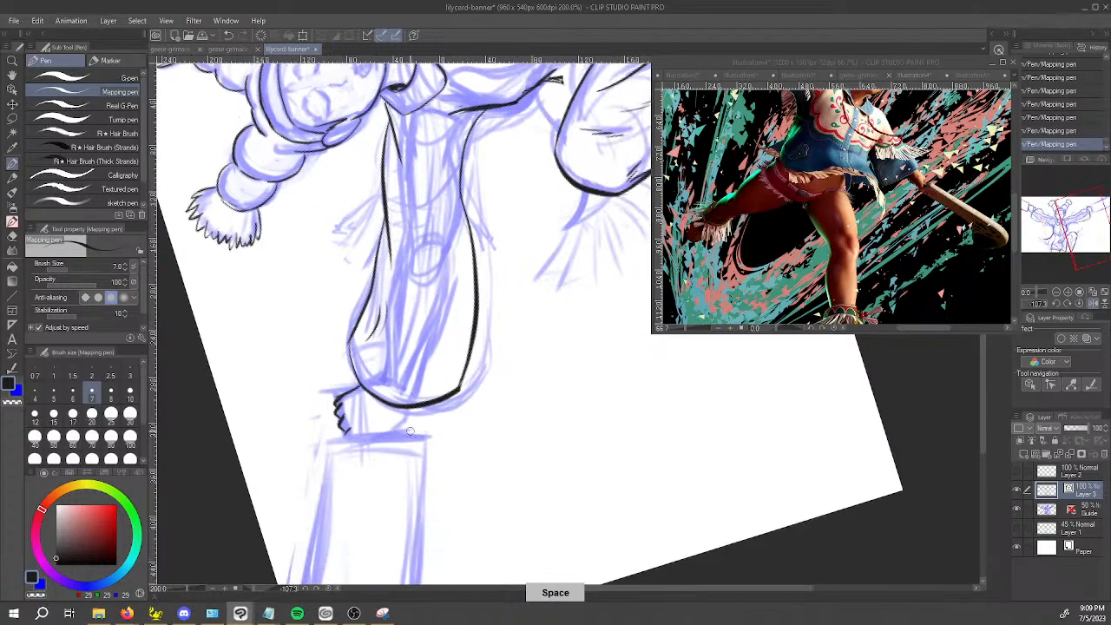
drag(406, 414, 400, 430)
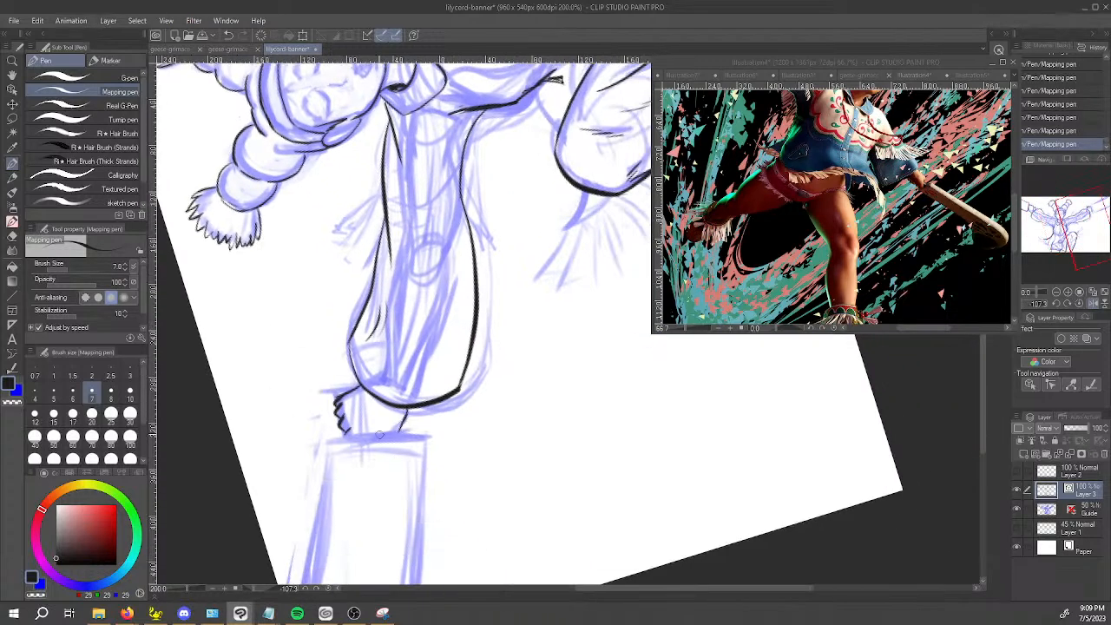
key(space)
drag(429, 505, 475, 400)
mouse_move(373, 339)
mouse_down()
mouse_move(495, 327)
mouse_move(423, 334)
mouse_move(473, 337)
mouse_up()
key(ctrl+z)
key(ctrl+z)
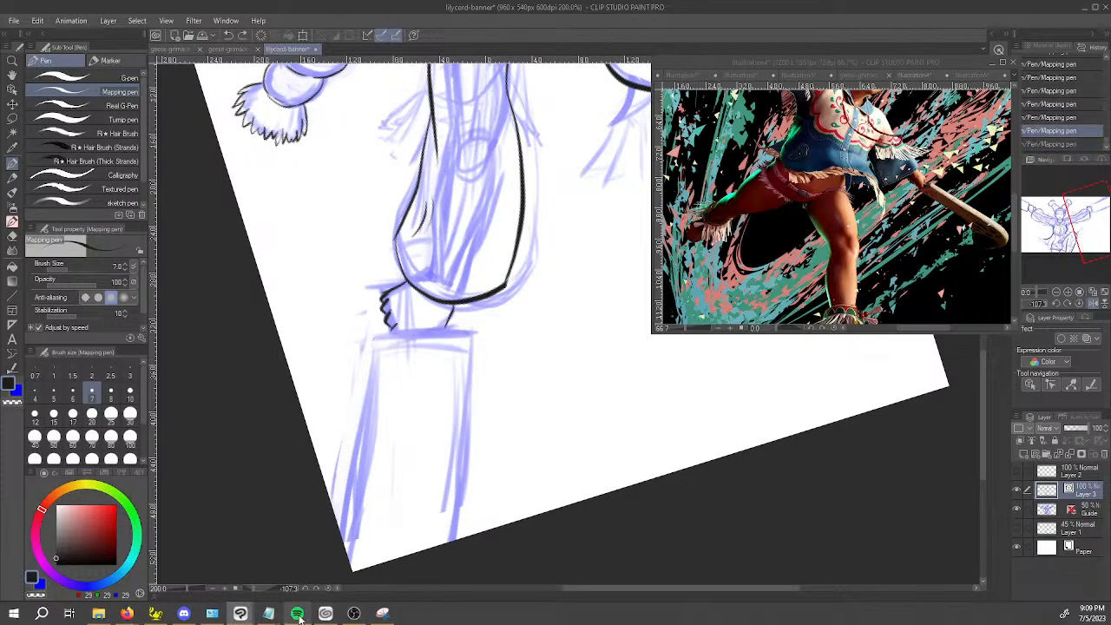
Skip to the next track in Spotify.
mouse_move(300, 615)
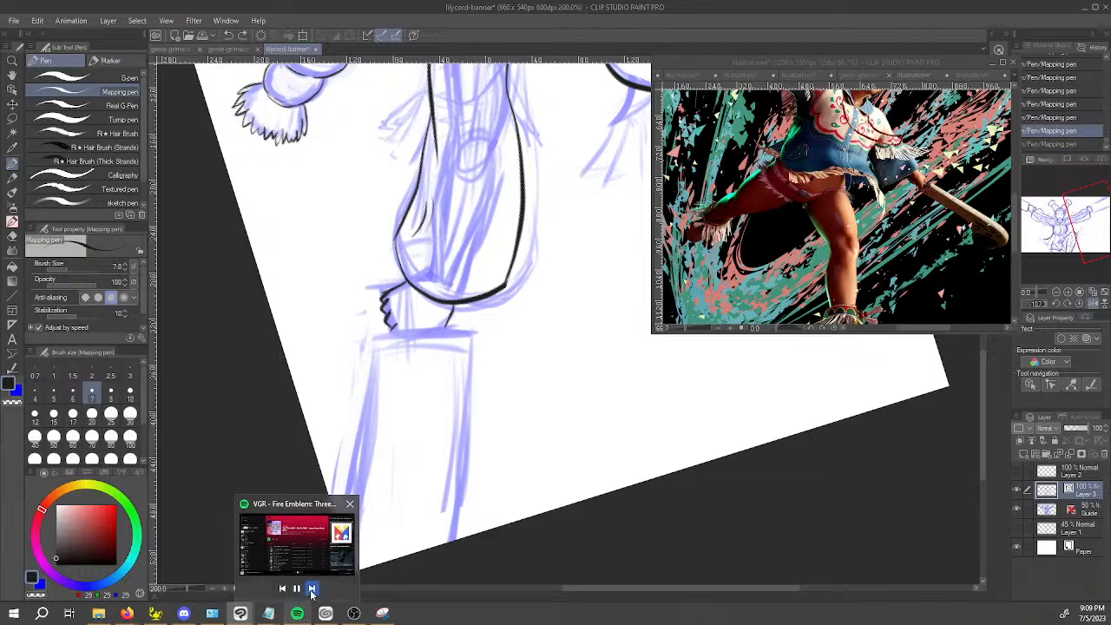
click(312, 588)
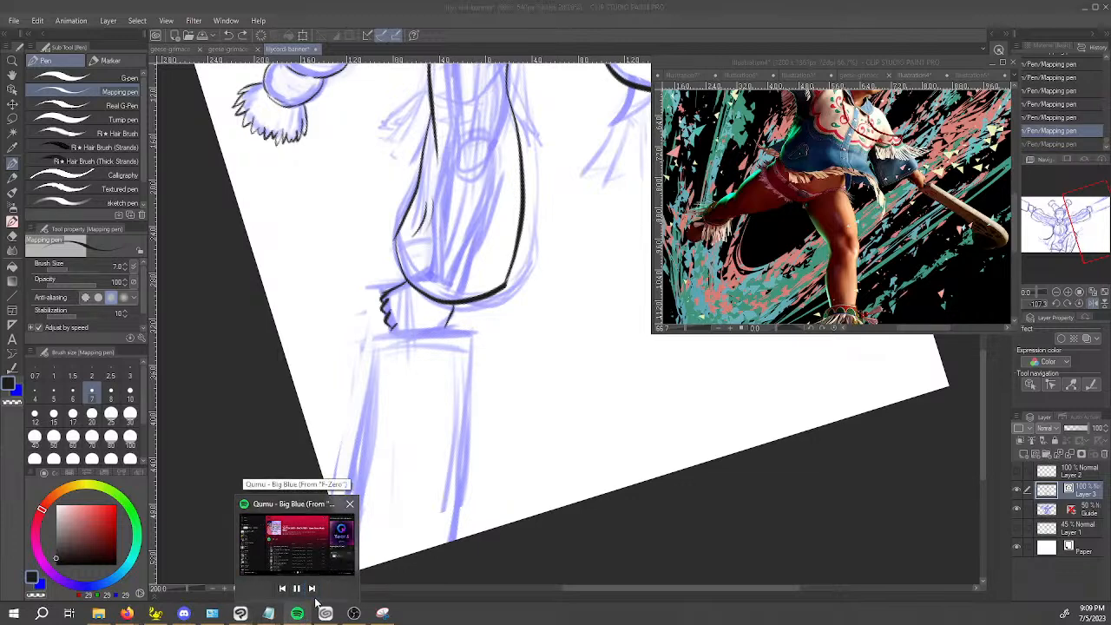
Ink the second club's straight end line directly beyond the other hand.
click(401, 335)
key(ctrl+z)
mouse_move(385, 338)
mouse_down()
mouse_move(478, 338)
mouse_move(468, 346)
mouse_move(488, 333)
mouse_up()
key(ctrl+z)
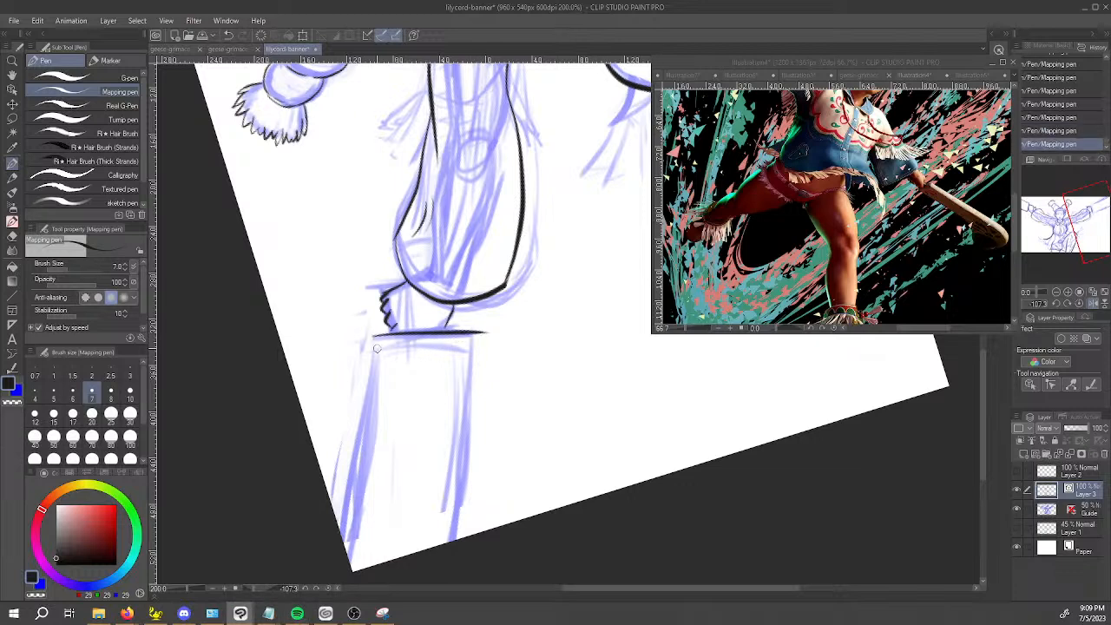
Ink both long edges of the second club from its end line out to the canvas border.
drag(373, 340, 344, 544)
key(ctrl+z)
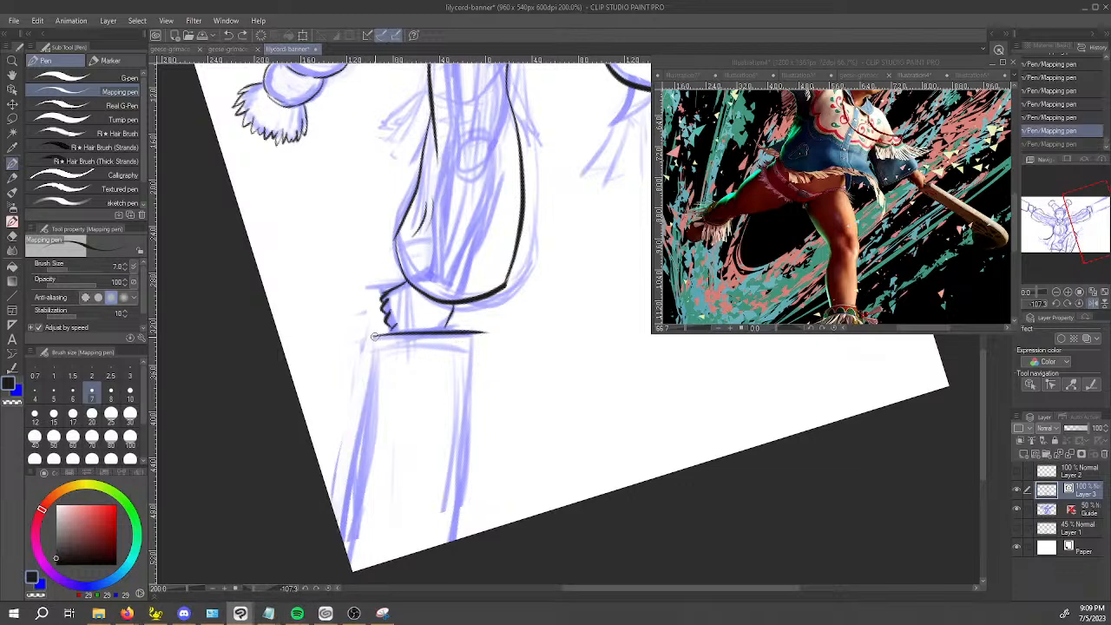
drag(371, 343, 341, 527)
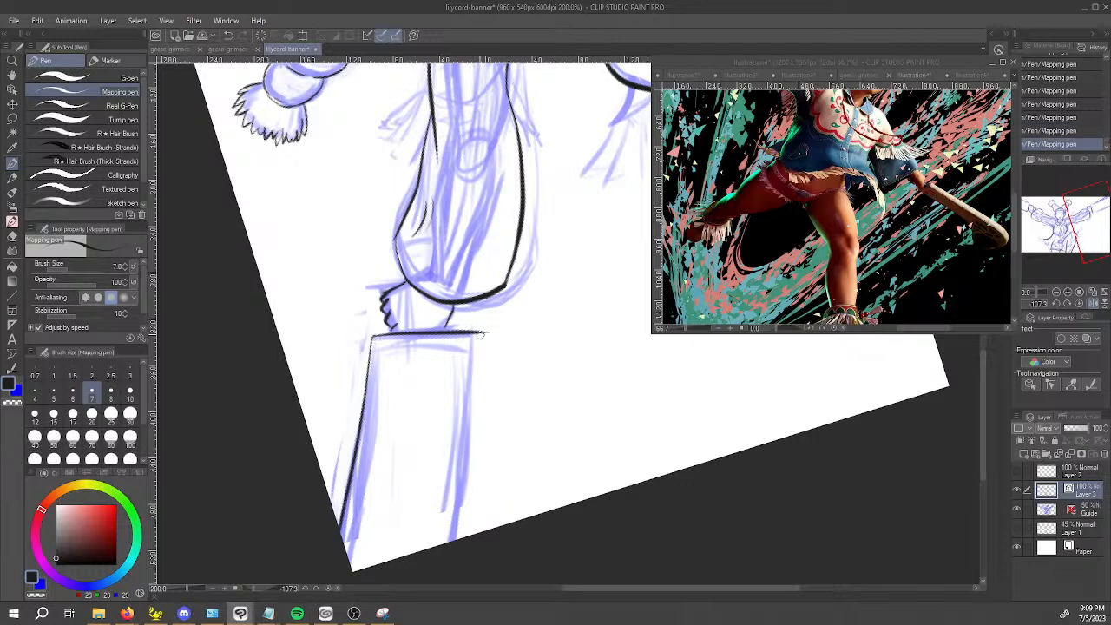
drag(479, 342, 451, 540)
key(ctrl+z)
drag(480, 341, 459, 538)
click(665, 530)
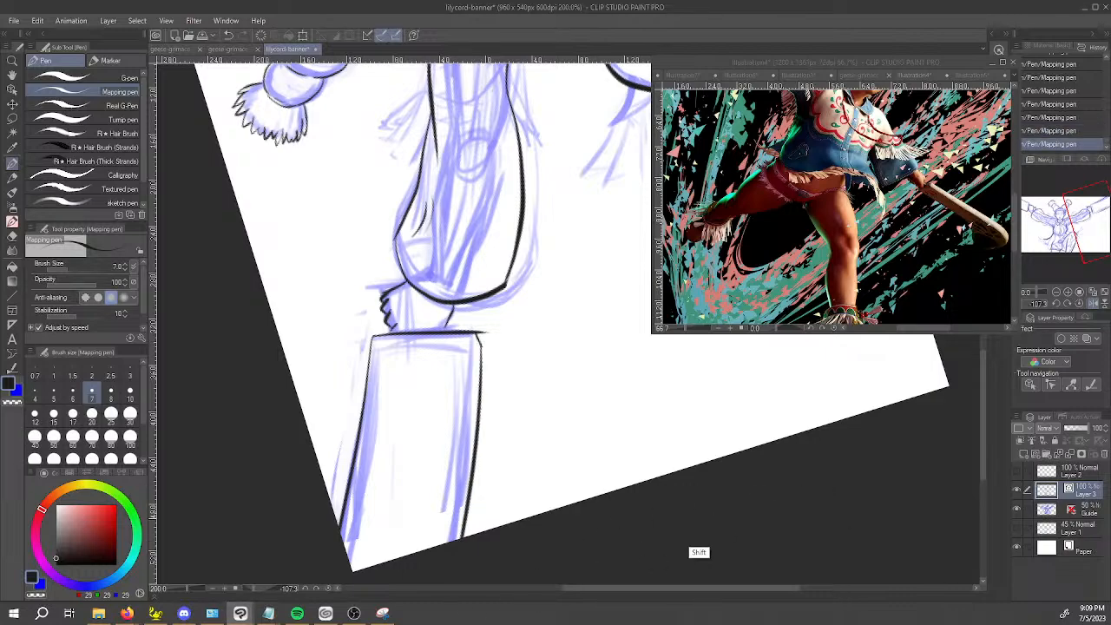
mouse_move(594, 513)
mouse_down()
mouse_move(898, 397)
mouse_move(884, 218)
mouse_up()
mouse_move(618, 534)
mouse_down()
mouse_move(460, 408)
mouse_move(486, 422)
mouse_move(618, 420)
mouse_up()
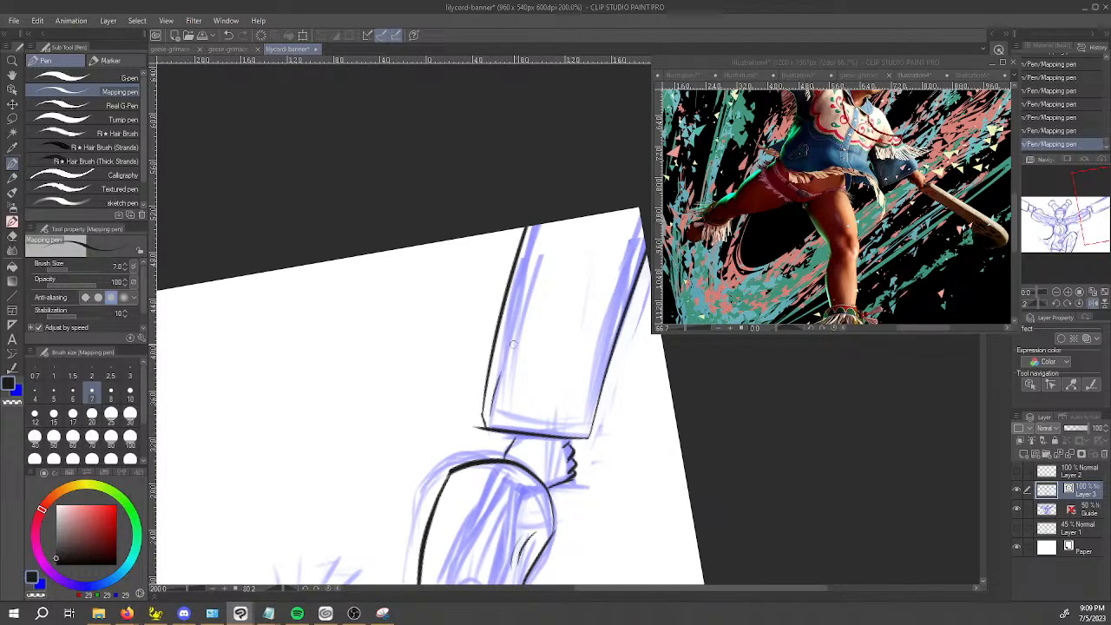
key(ctrl+z)
drag(492, 410, 525, 269)
key(ctrl+z)
Reduce the vector eraser to size 6 and erase the line overshoot at the second club's end corner.
key(e)
drag(474, 422, 466, 435)
key(ctrl+z)
click(469, 427)
click(469, 427)
key(bracketleft)
key(bracketleft)
key(bracketleft)
key(bracketleft)
key(bracketleft)
key(bracketleft)
click(479, 429)
click(481, 432)
scroll(482, 434, down, 2)
scroll(482, 432, down, 1)
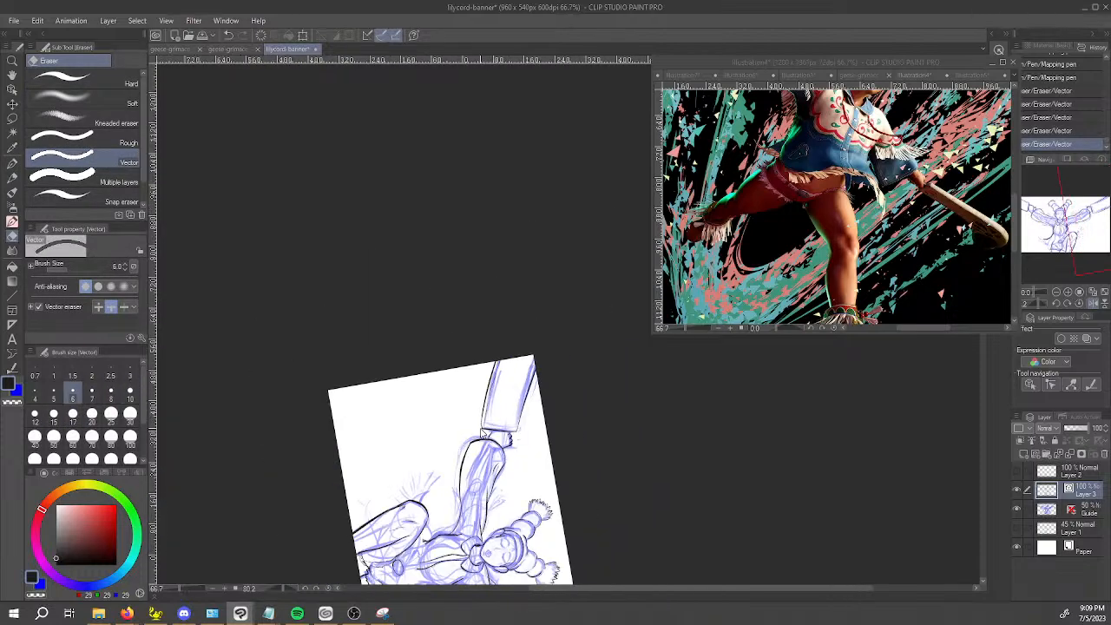
Flip the canvas view horizontally and reset its rotation to check the whole inked figure upright.
key(space)
drag(542, 446, 555, 384)
drag(435, 479, 715, 474)
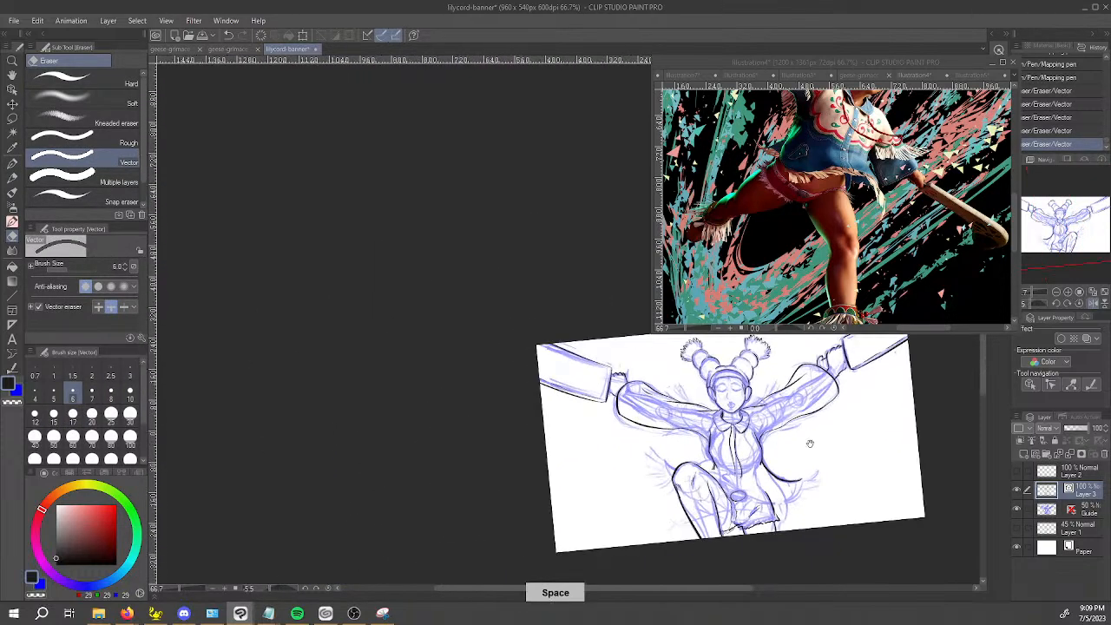
drag(796, 434, 487, 349)
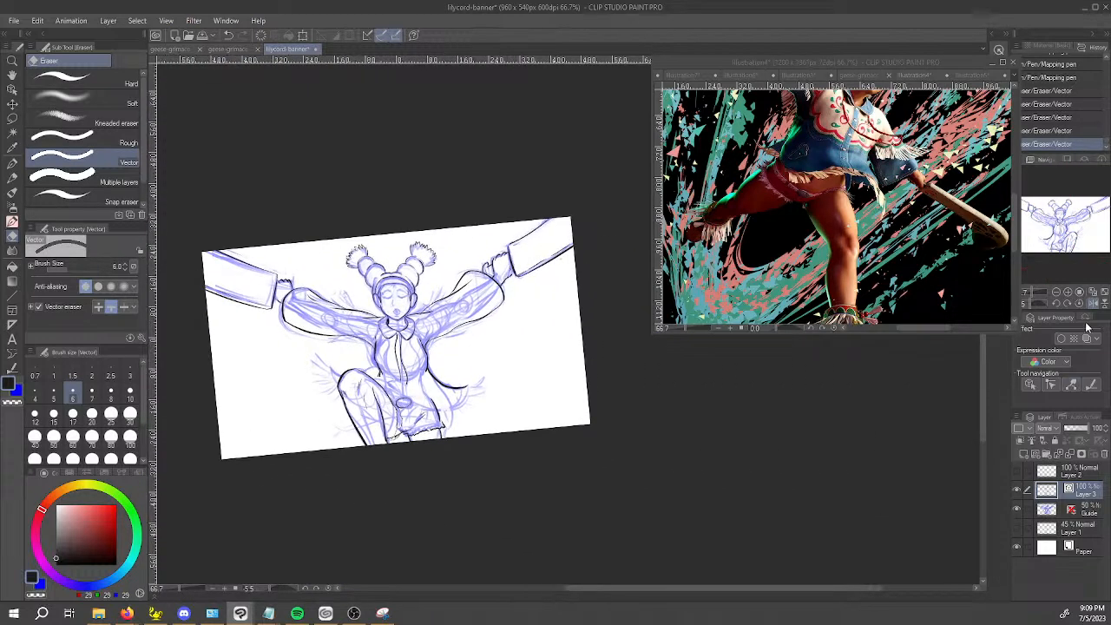
click(1093, 304)
key(space)
drag(827, 402, 586, 432)
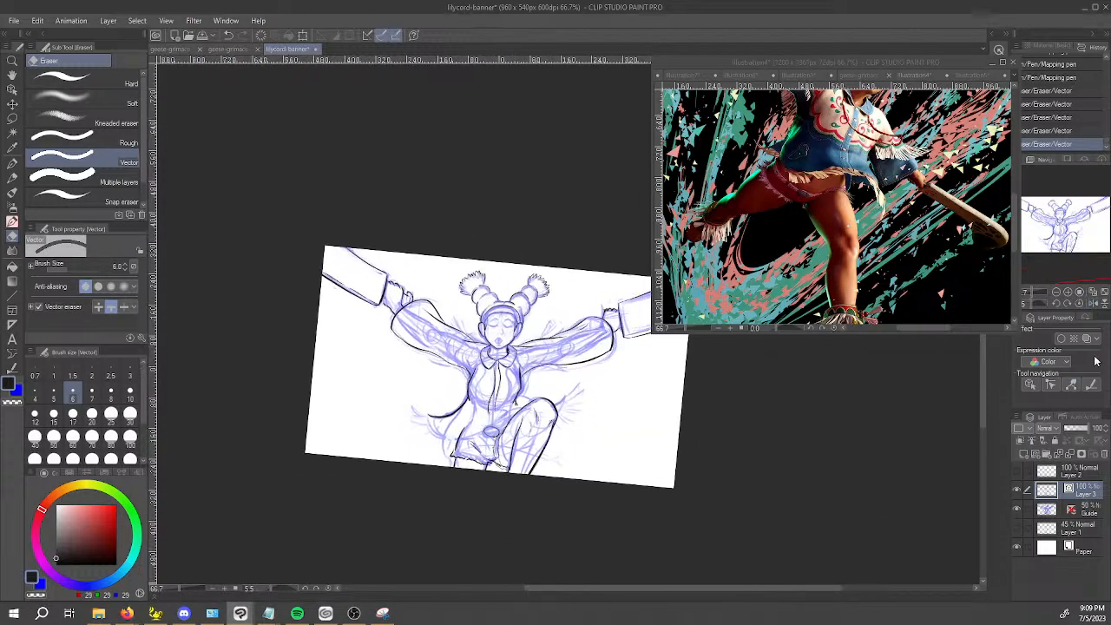
click(1080, 304)
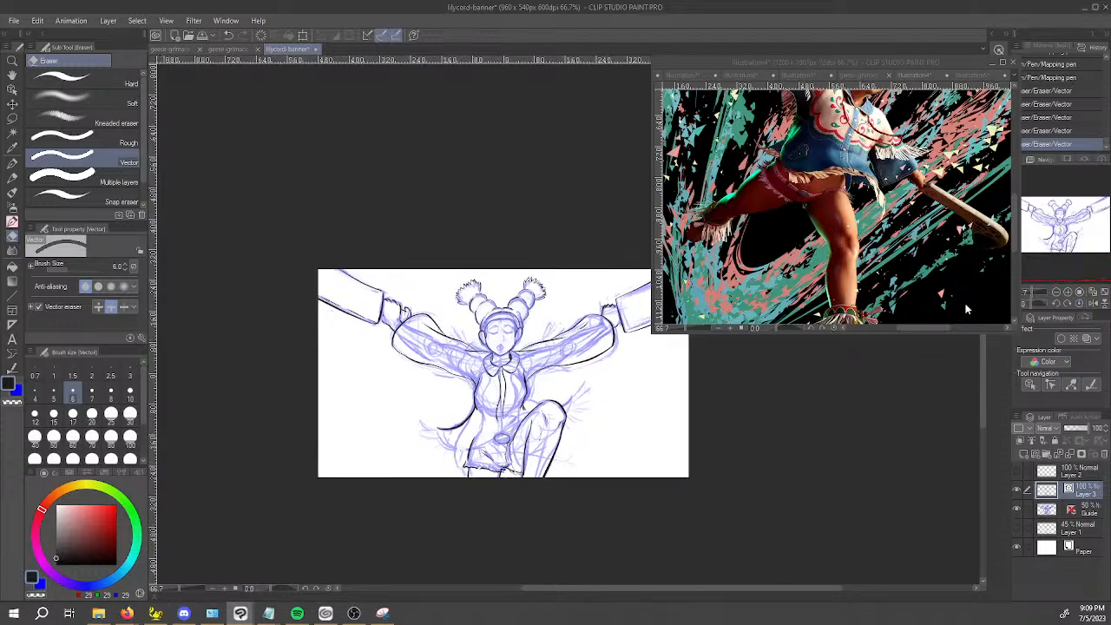
key(space)
drag(752, 388, 726, 396)
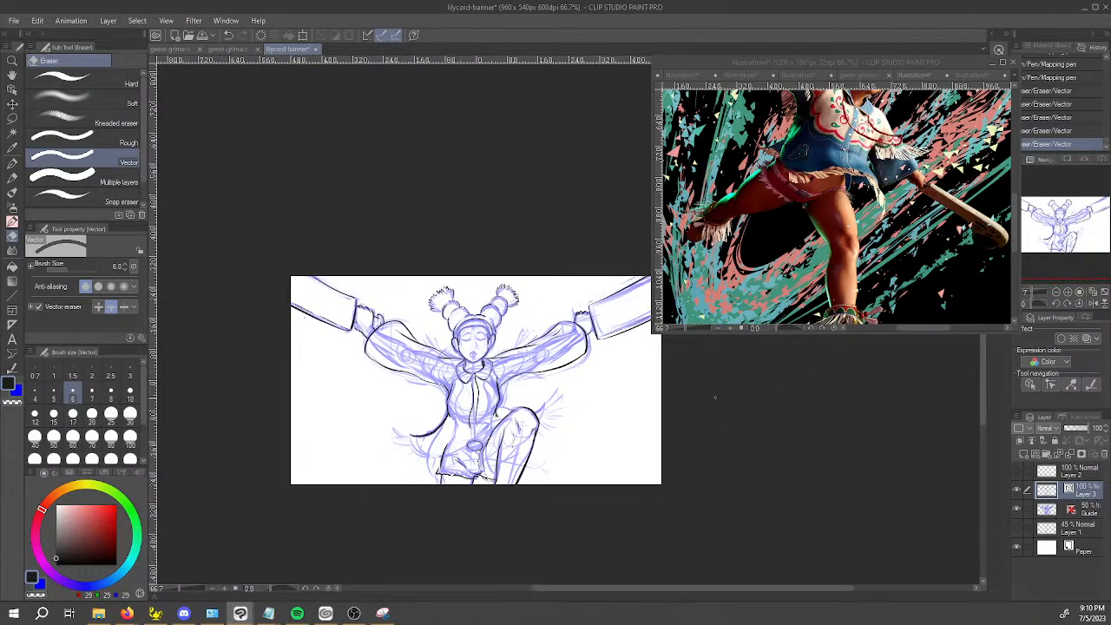
Ink a curved seam across each upper sleeve with the Mapping pen, erasing the overshoot on the first sleeve.
key(p)
scroll(588, 454, up, 1)
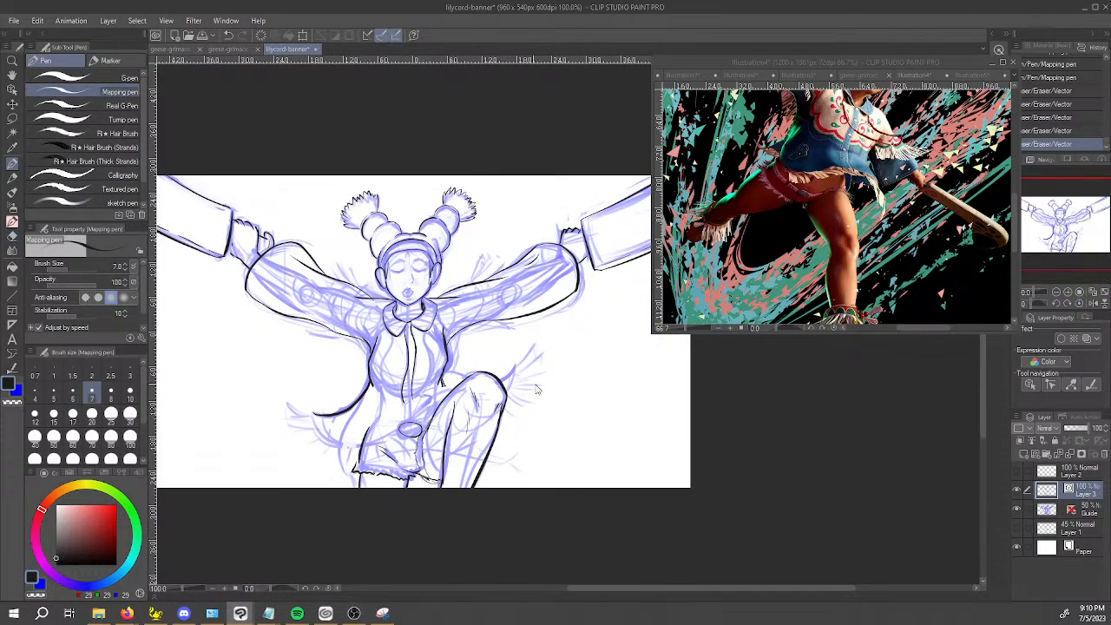
scroll(542, 391, up, 1)
scroll(354, 315, up, 1)
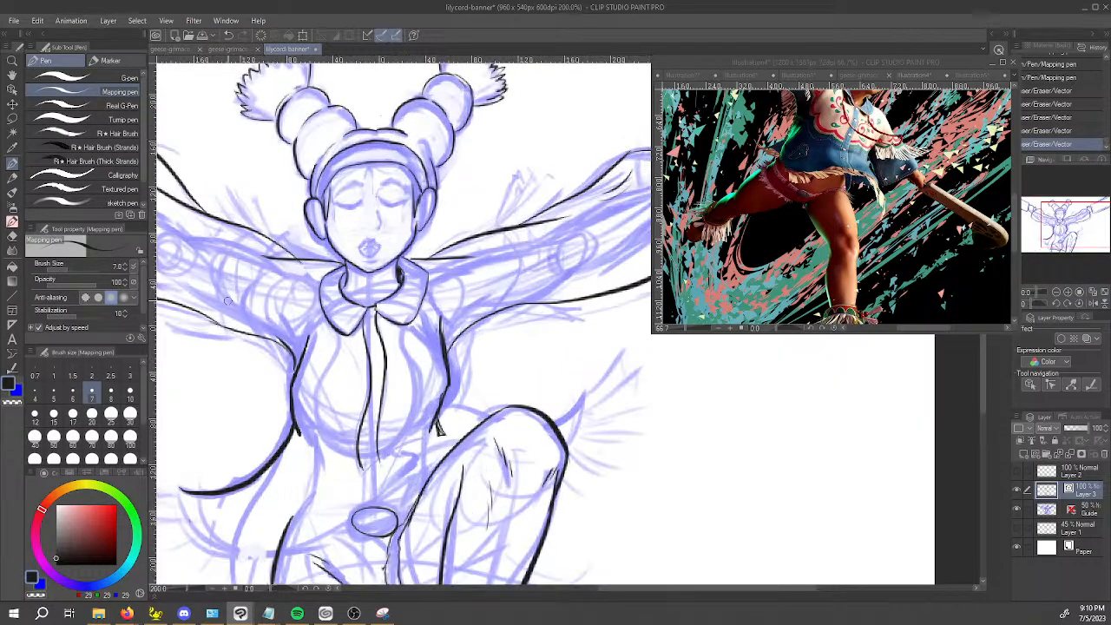
drag(224, 300, 217, 271)
key(ctrl+z)
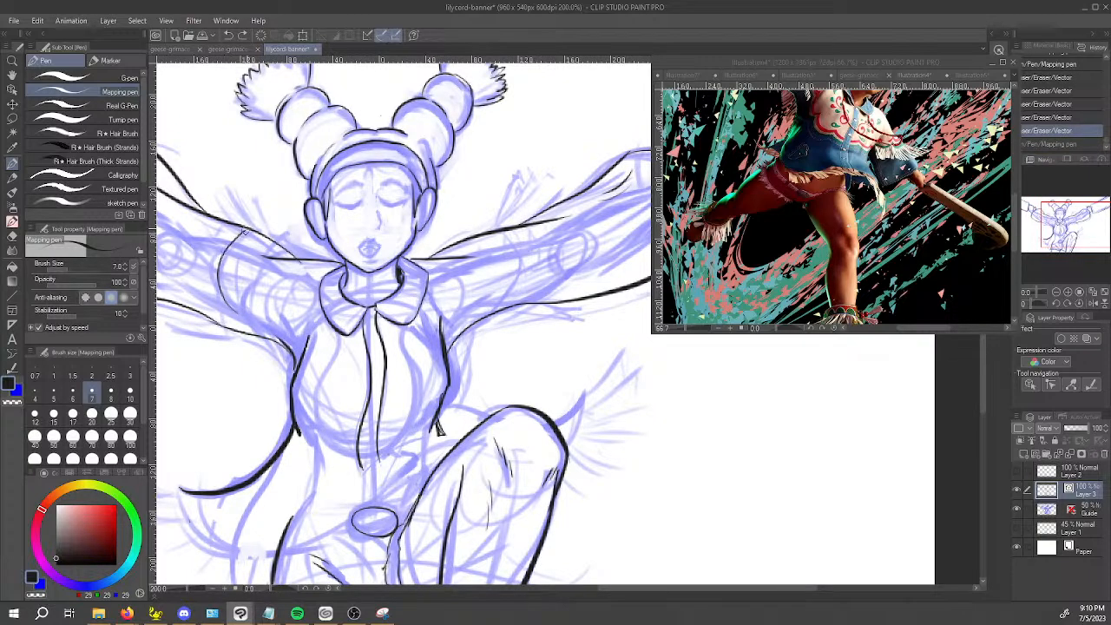
mouse_move(258, 231)
mouse_down()
mouse_move(270, 241)
mouse_move(259, 237)
mouse_up()
key(e)
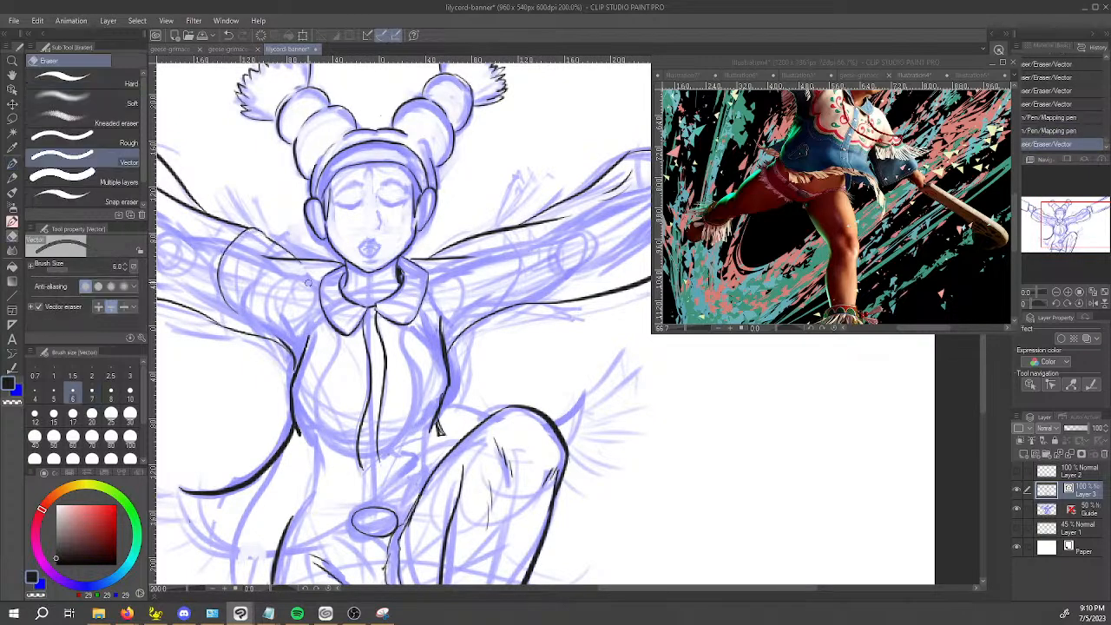
key(p)
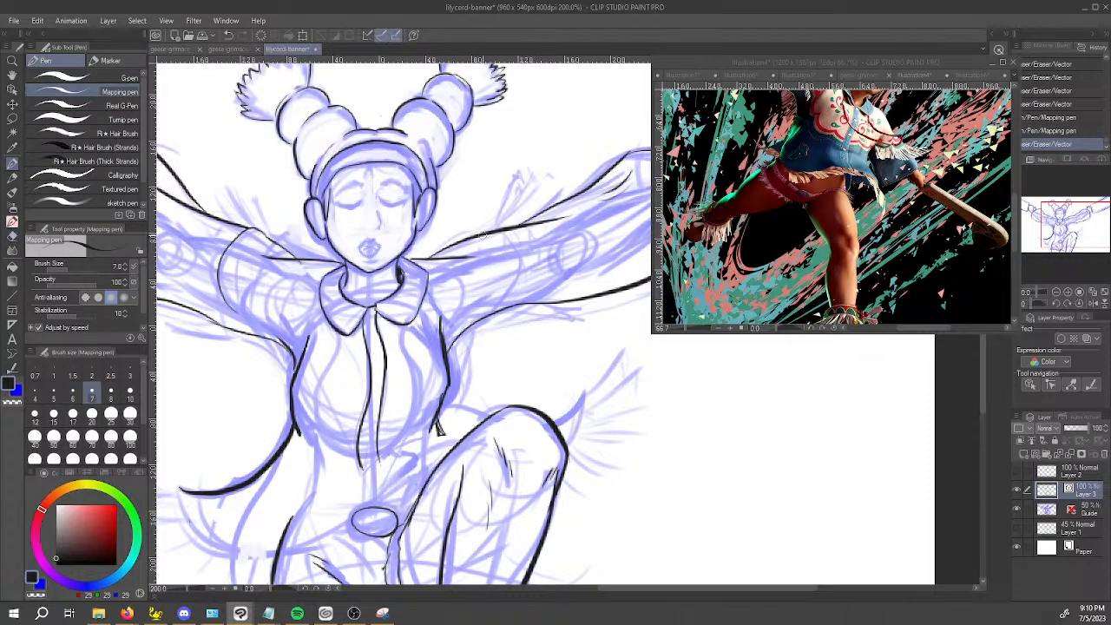
drag(502, 230, 517, 283)
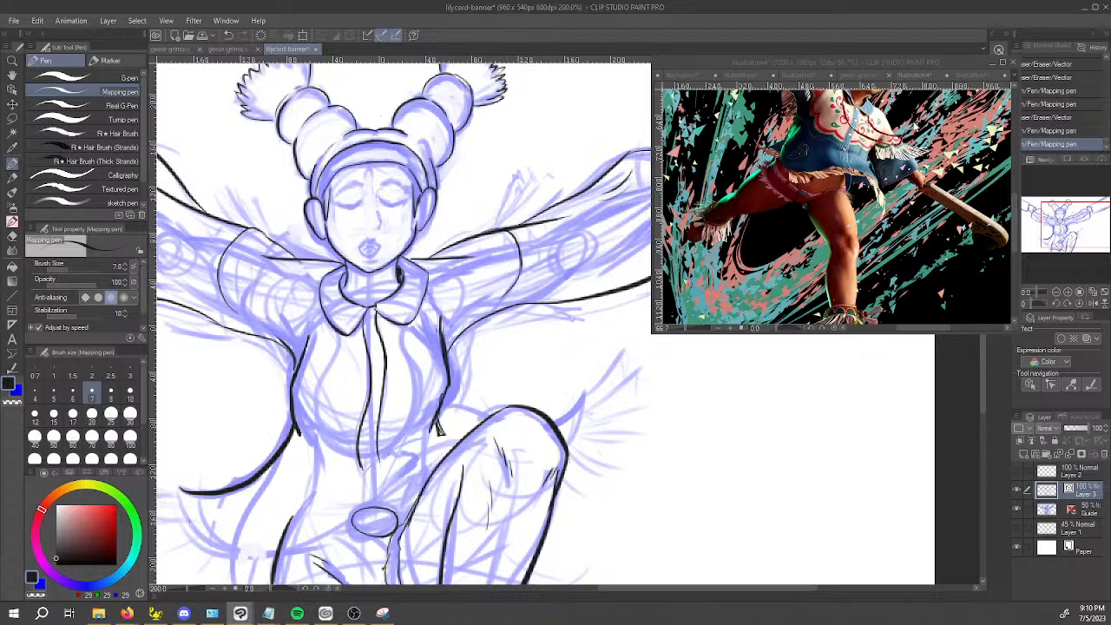
Show Lily's head and jacket in the reference image, enlarged to 100%.
click(925, 63)
key(space)
drag(827, 113, 794, 226)
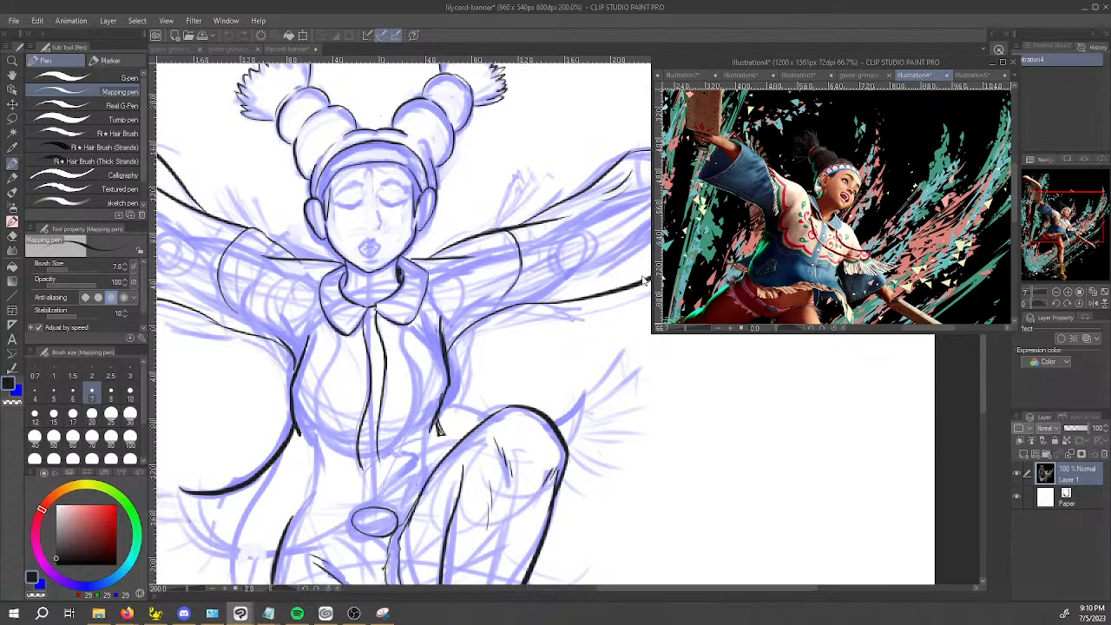
key(ctrl+plus)
Continue the second sleeve's seam diagonally past the arm's underside towards the armpit and trim the overlapping line end.
click(502, 300)
drag(504, 295, 471, 348)
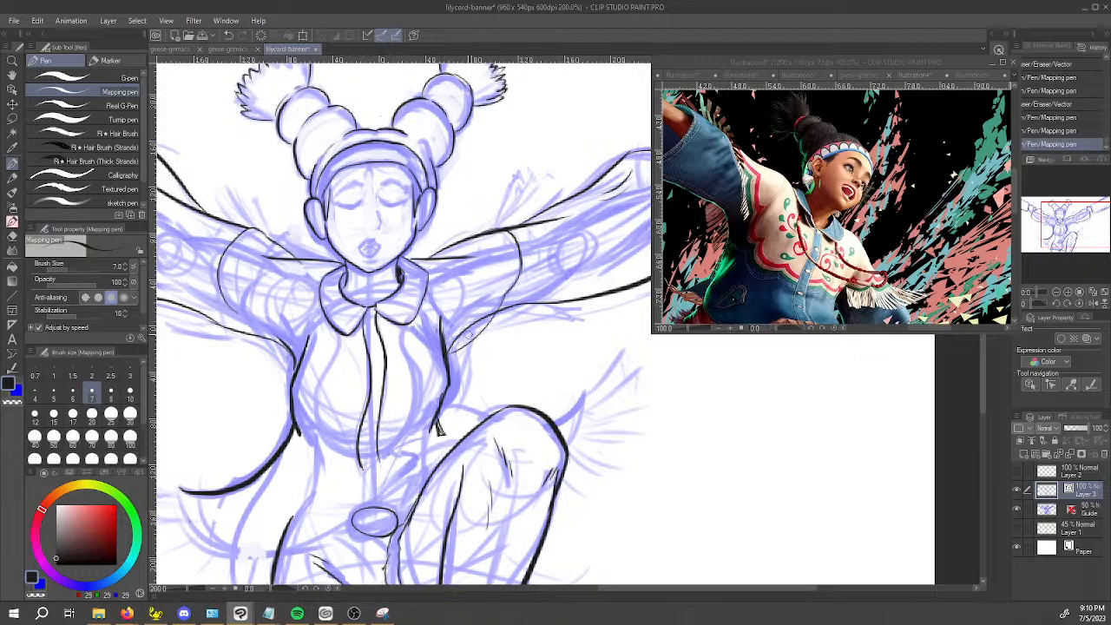
key(e)
key(p)
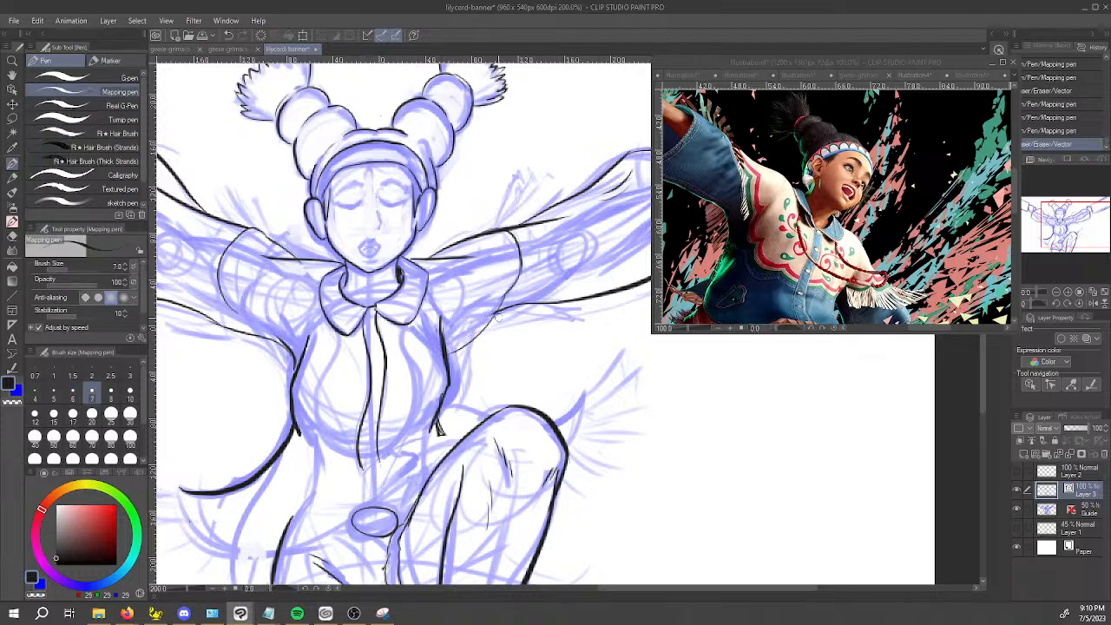
mouse_move(505, 307)
mouse_down()
mouse_move(475, 339)
mouse_move(509, 308)
mouse_up()
key(ctrl+z)
Ink the matching line from the first sleeve's seam down to the side of the jacket, redrawing it until it fits.
drag(234, 309, 295, 377)
key(ctrl+z)
drag(236, 309, 263, 352)
key(ctrl+z)
mouse_move(236, 310)
mouse_down()
mouse_move(269, 354)
mouse_move(306, 356)
mouse_move(293, 384)
mouse_up()
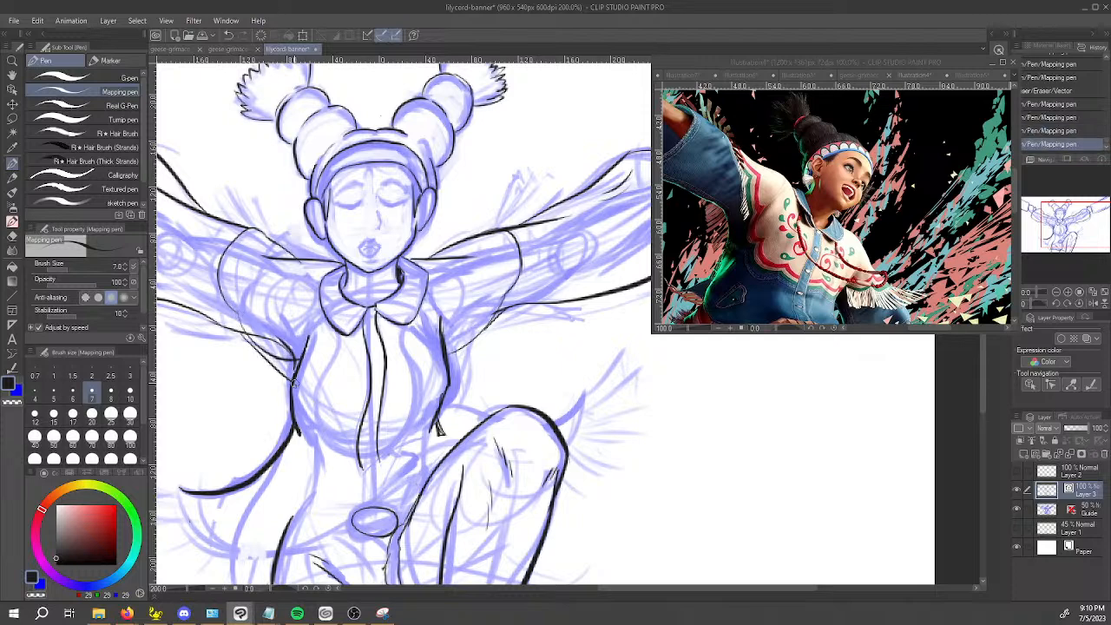
key(ctrl+z)
key(ctrl+y)
Try to erase the doubled underarm line beside the first sleeve's seam, and undo that erasure.
key(e)
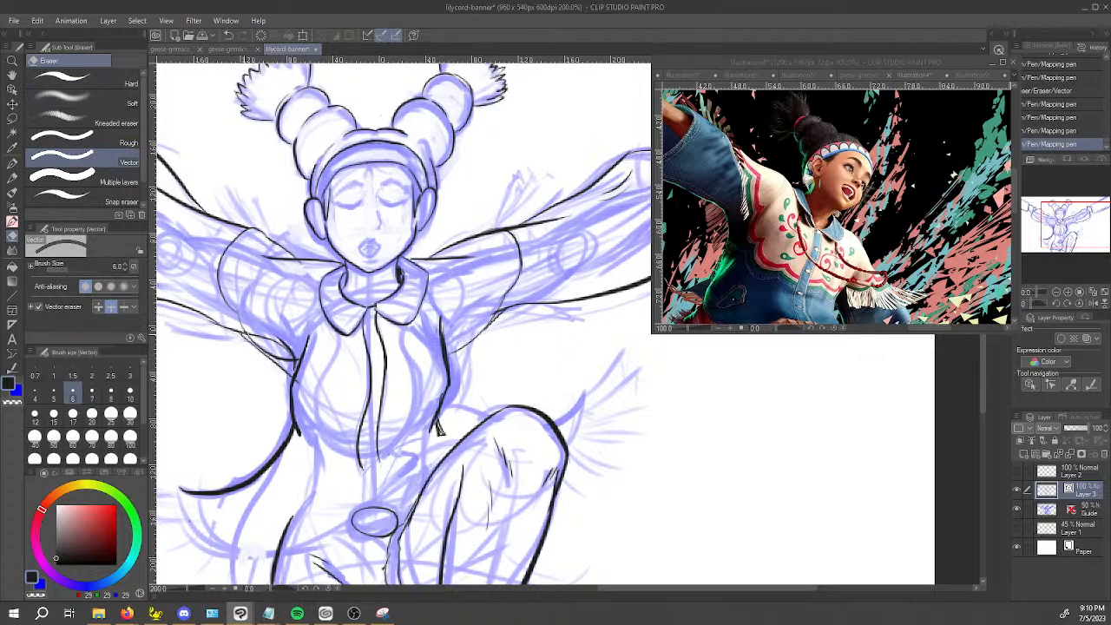
drag(263, 342, 288, 353)
key(minus)
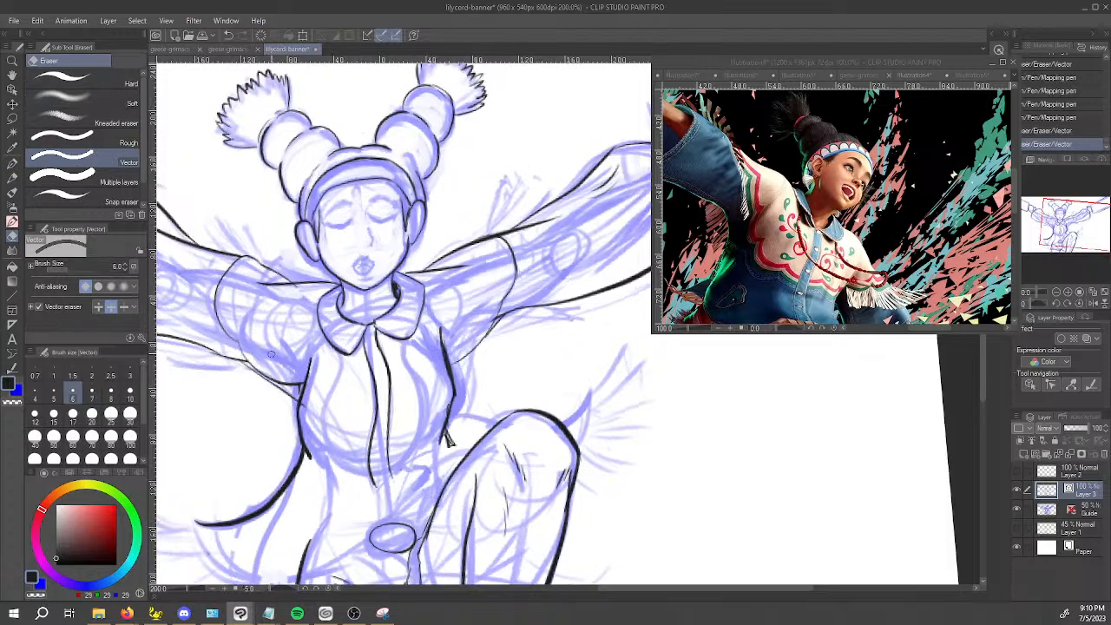
key(ctrl+z)
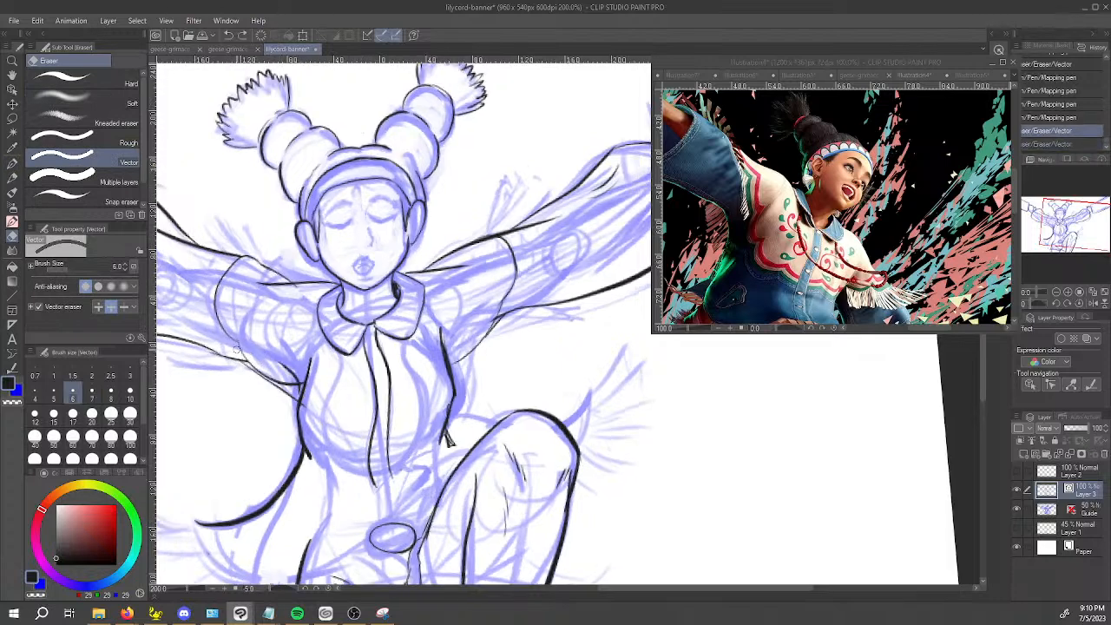
Reduce the vector eraser to size 3 and remove the underarm line segment touching the first sleeve's new seam.
key(bracketleft)
key(bracketleft)
key(bracketleft)
scroll(243, 352, up, 6)
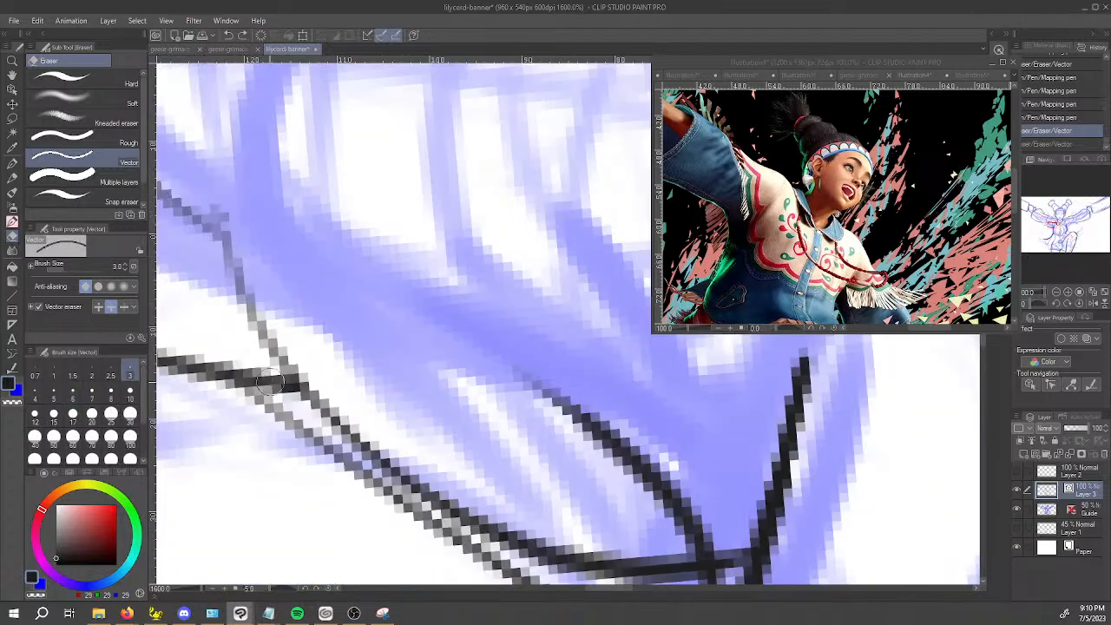
key(p)
key(bracketleft)
key(bracketleft)
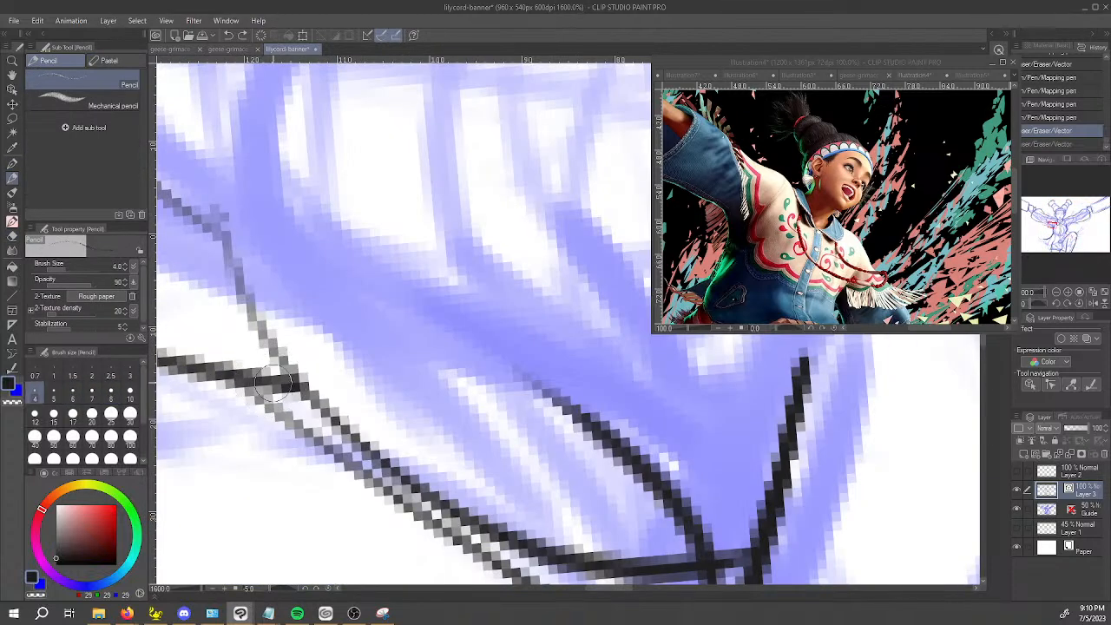
key(e)
drag(281, 384, 292, 396)
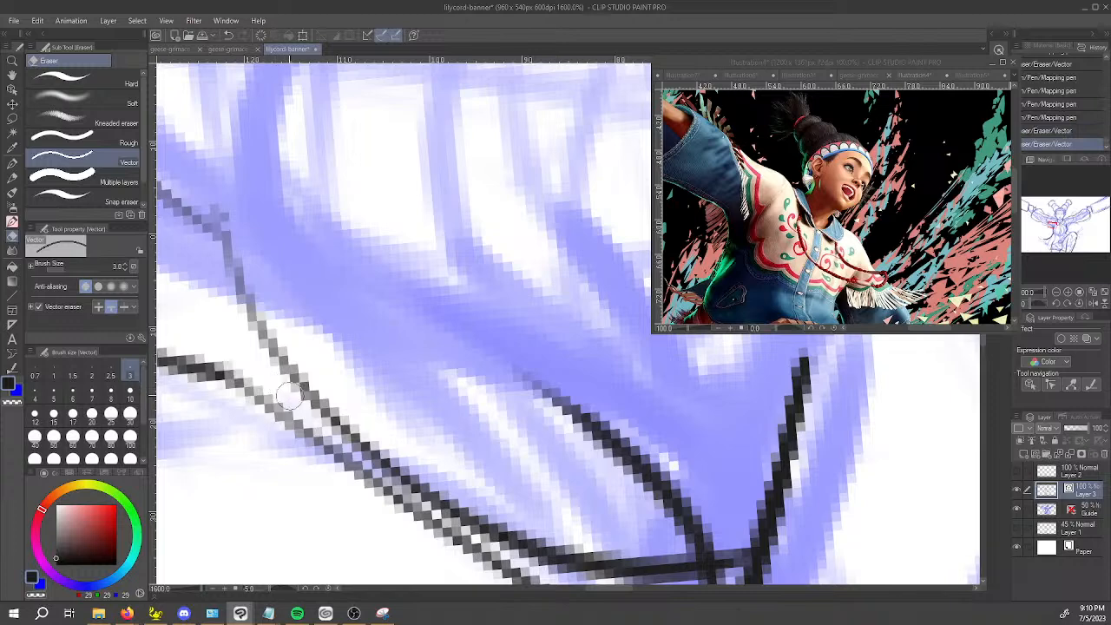
scroll(292, 396, down, 5)
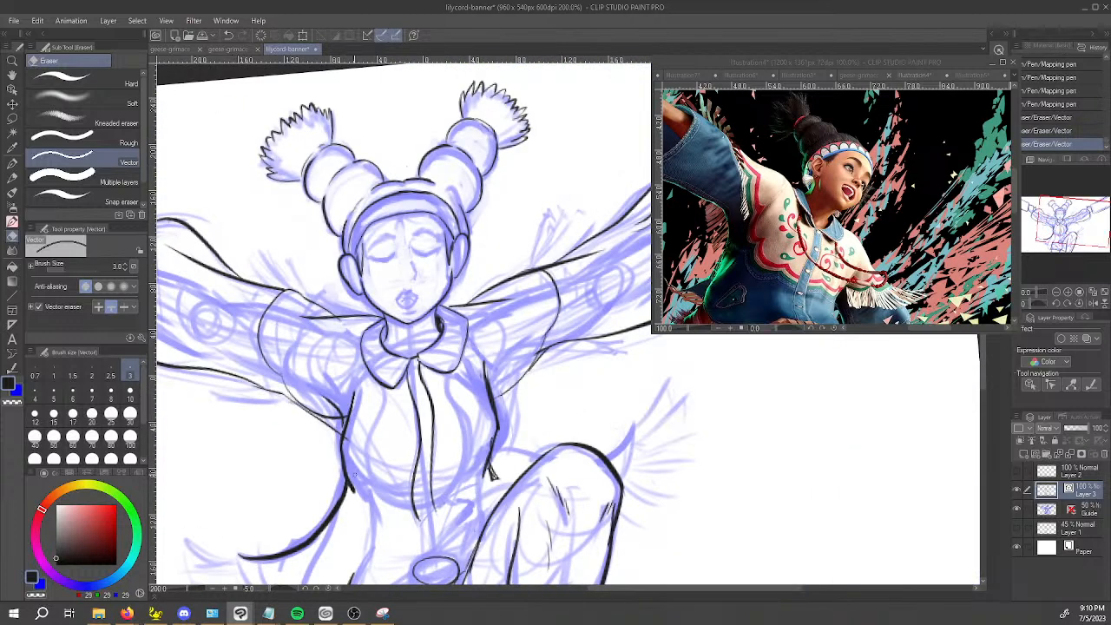
Ink the curved chest line from the jacket's side to the front placket beneath the first sleeve.
key(p)
mouse_move(335, 416)
mouse_down()
mouse_move(346, 436)
mouse_move(415, 463)
mouse_move(415, 475)
mouse_move(368, 467)
mouse_move(358, 478)
mouse_up()
key(ctrl+z)
key(ctrl+z)
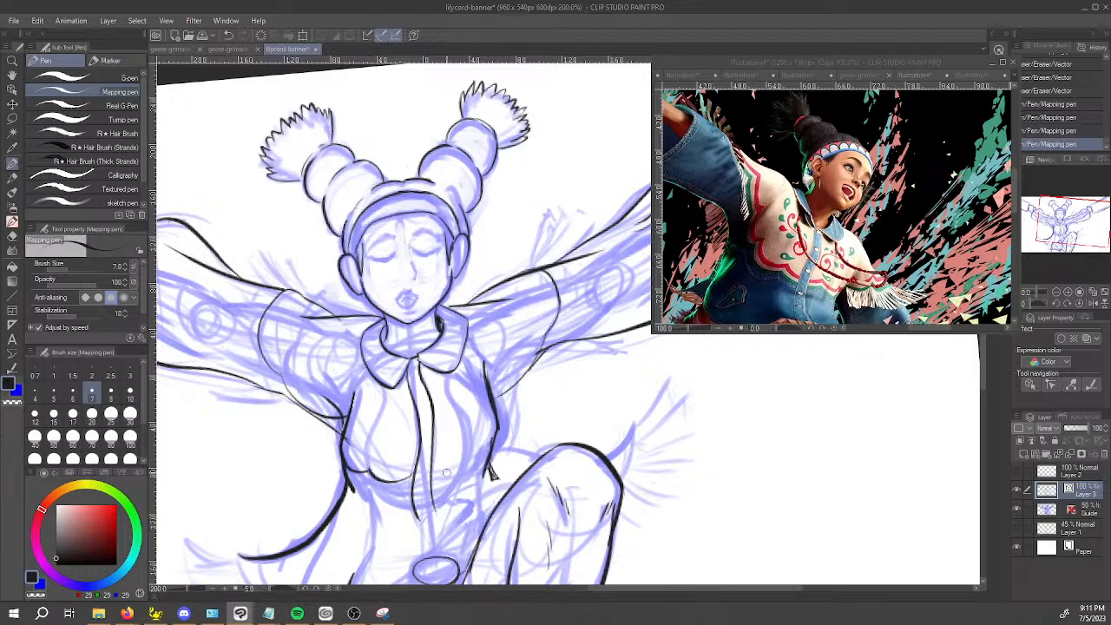
Ink the matching chest curve on the placket's other side and the underarm line joining that sleeve to the jacket.
mouse_move(432, 470)
mouse_down()
mouse_move(469, 465)
mouse_move(483, 445)
mouse_up()
key(ctrl+z)
mouse_move(441, 475)
mouse_down()
mouse_move(474, 467)
mouse_move(489, 442)
mouse_move(432, 474)
mouse_move(486, 439)
mouse_up()
key(ctrl+z)
mouse_move(432, 471)
mouse_down()
mouse_move(486, 446)
mouse_move(524, 375)
mouse_up()
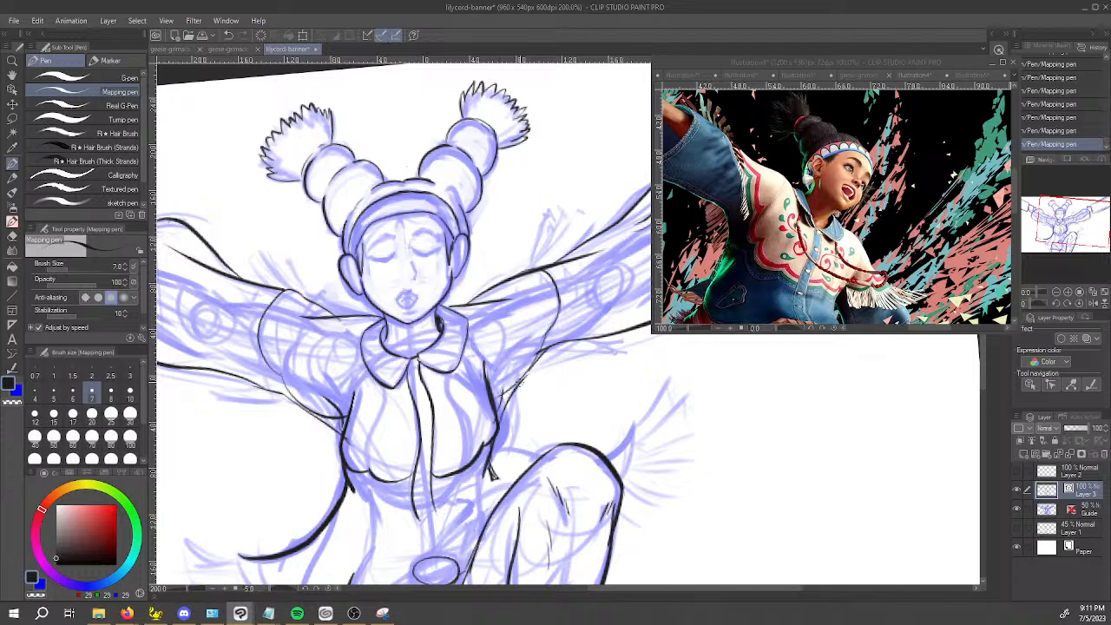
Erase the stray line ends where the second sleeve's underarm line meets the jacket's side.
key(e)
click(503, 393)
click(501, 403)
click(493, 422)
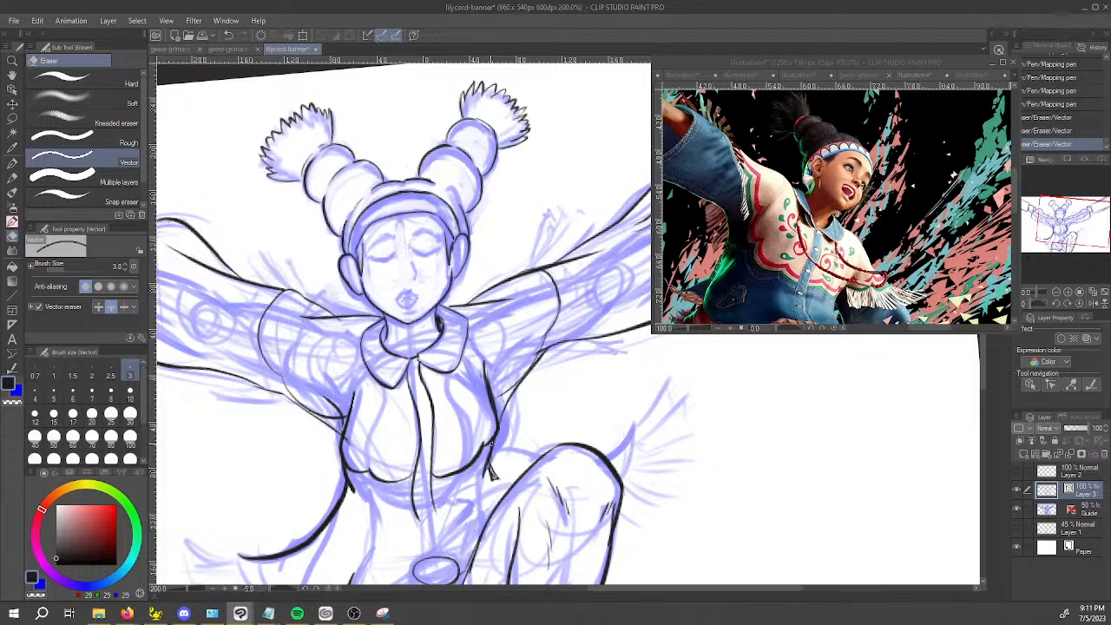
Ink the nose and the short bridge line beside the eye, redrawing both strokes over the guide.
key(p)
scroll(493, 449, down, 2)
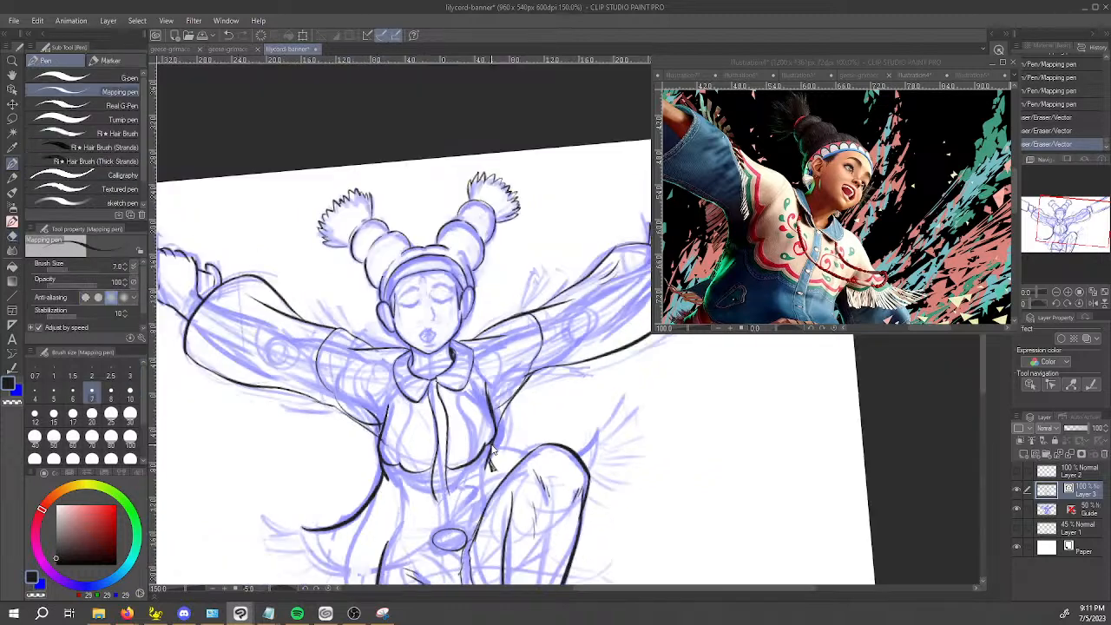
scroll(438, 326, up, 3)
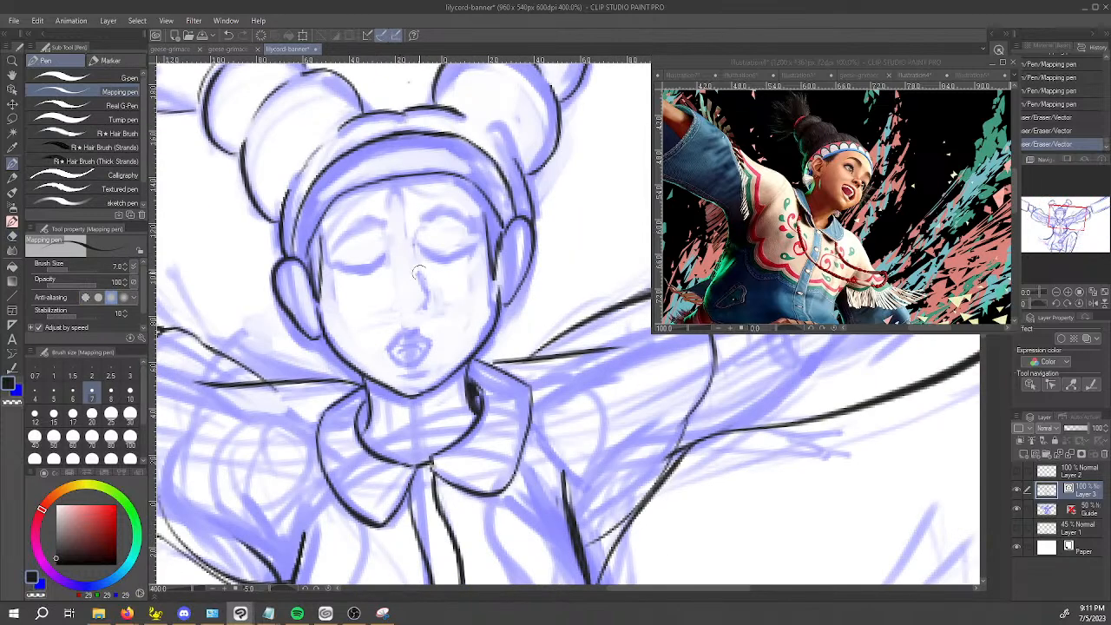
drag(415, 255, 423, 307)
key(ctrl+z)
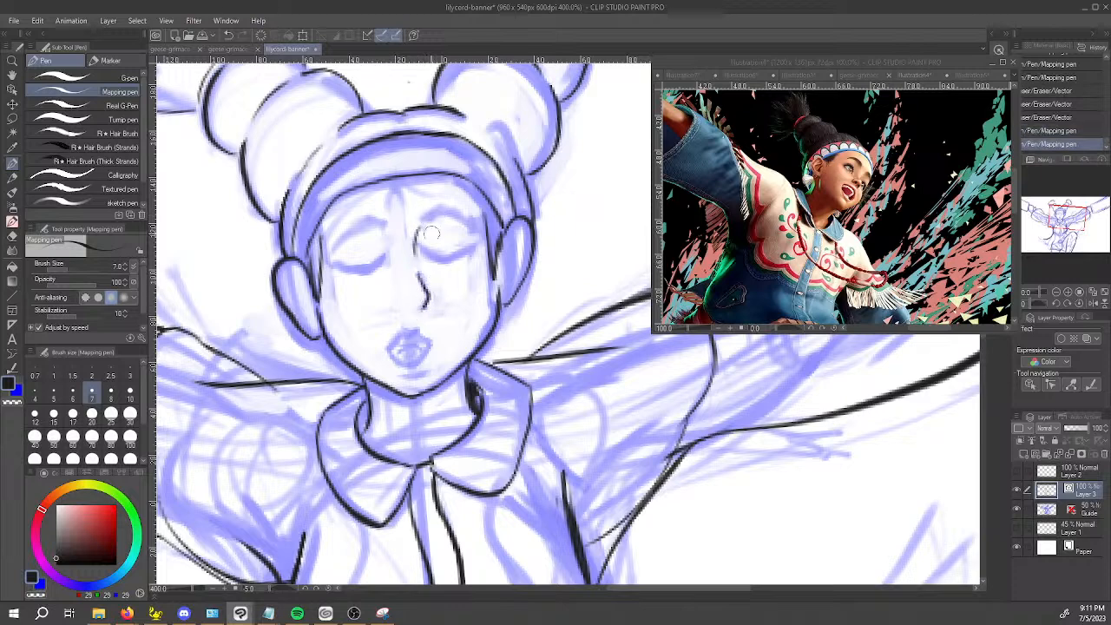
mouse_move(416, 224)
mouse_down()
mouse_move(418, 251)
mouse_move(419, 229)
mouse_up()
key(ctrl+z)
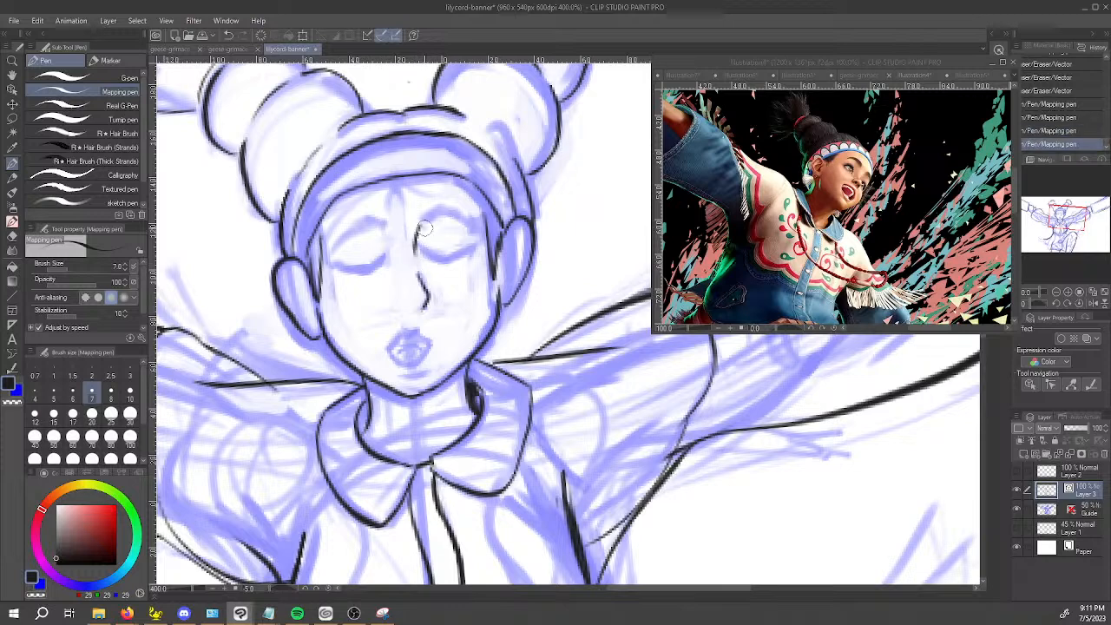
key(ctrl+z)
key(ctrl+z)
key(ctrl+z)
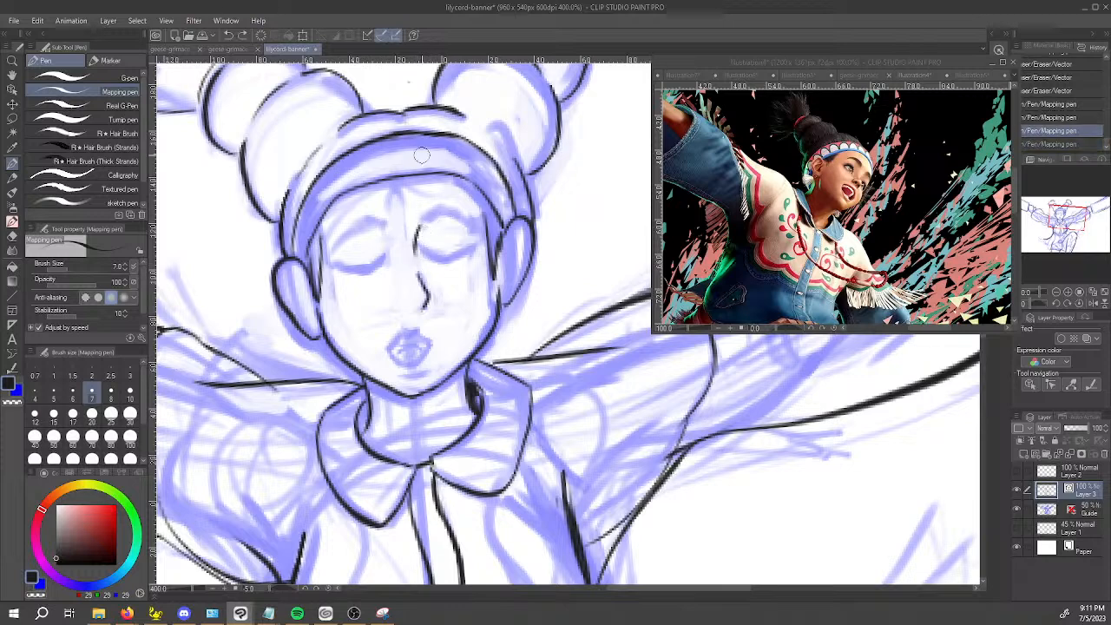
mouse_move(420, 279)
mouse_down()
mouse_move(419, 309)
mouse_move(420, 271)
mouse_up()
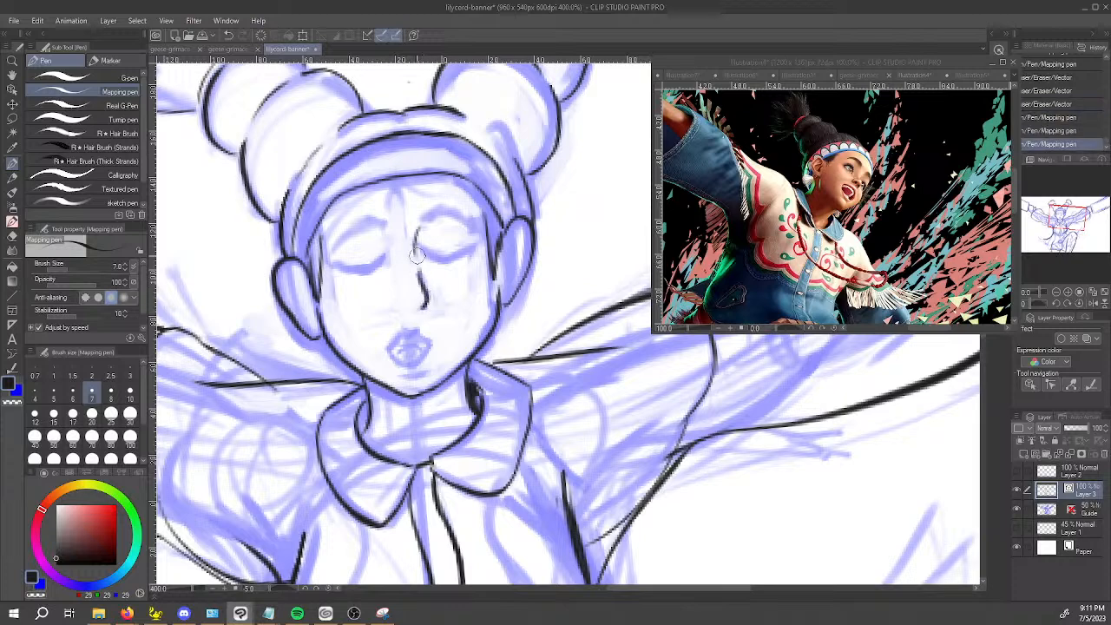
Ink small loose hair strands under the headband at the forehead and the hairline at the temple.
mouse_move(391, 187)
mouse_down()
mouse_move(387, 215)
mouse_move(398, 185)
mouse_move(410, 209)
mouse_move(405, 185)
mouse_move(449, 189)
mouse_move(409, 177)
mouse_up()
key(ctrl+z)
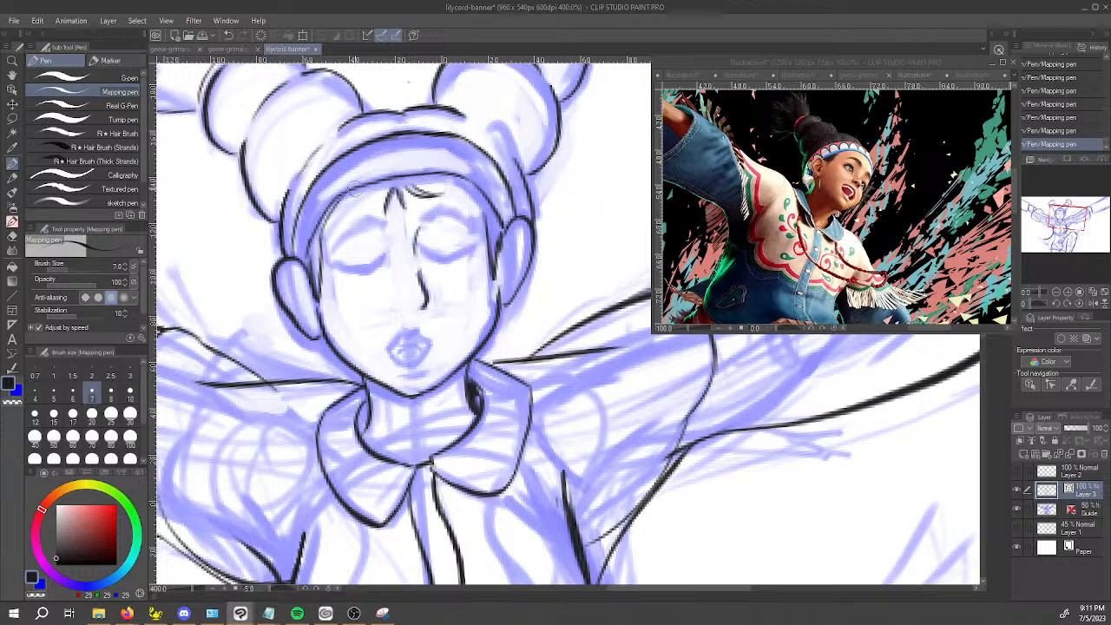
key(ctrl+z)
drag(321, 234, 337, 204)
Ink the inner-ear detail lines in both ears.
drag(522, 233, 515, 272)
drag(520, 233, 509, 285)
drag(516, 245, 523, 257)
mouse_move(286, 271)
mouse_down()
mouse_move(304, 300)
mouse_move(286, 300)
mouse_move(304, 304)
mouse_up()
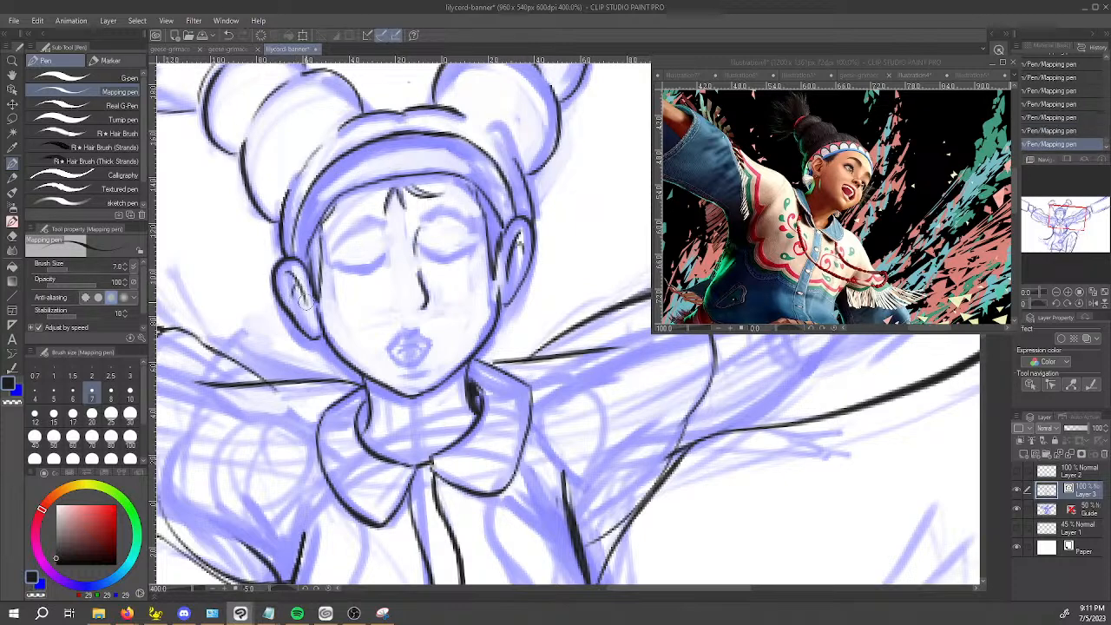
Switch to the Guide layer with the blue Round mixing brush and hide the inks on Layer 3.
scroll(304, 304, down, 6)
drag(429, 404, 580, 356)
scroll(395, 374, up, 3)
click(1081, 512)
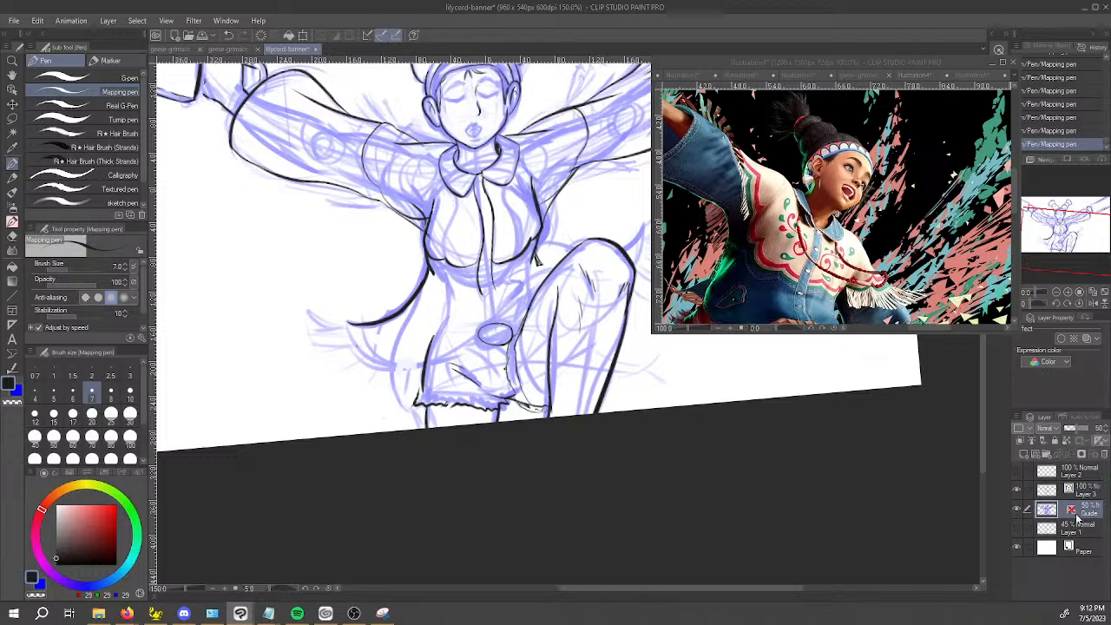
key(x)
key(b)
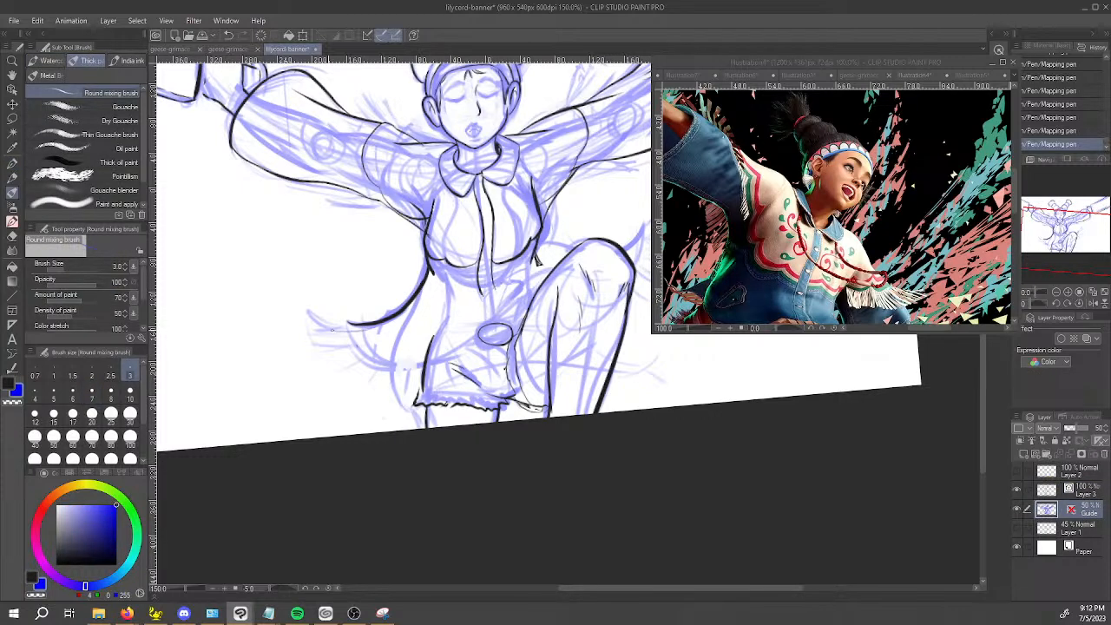
drag(339, 329, 341, 323)
key(ctrl+y)
click(1018, 492)
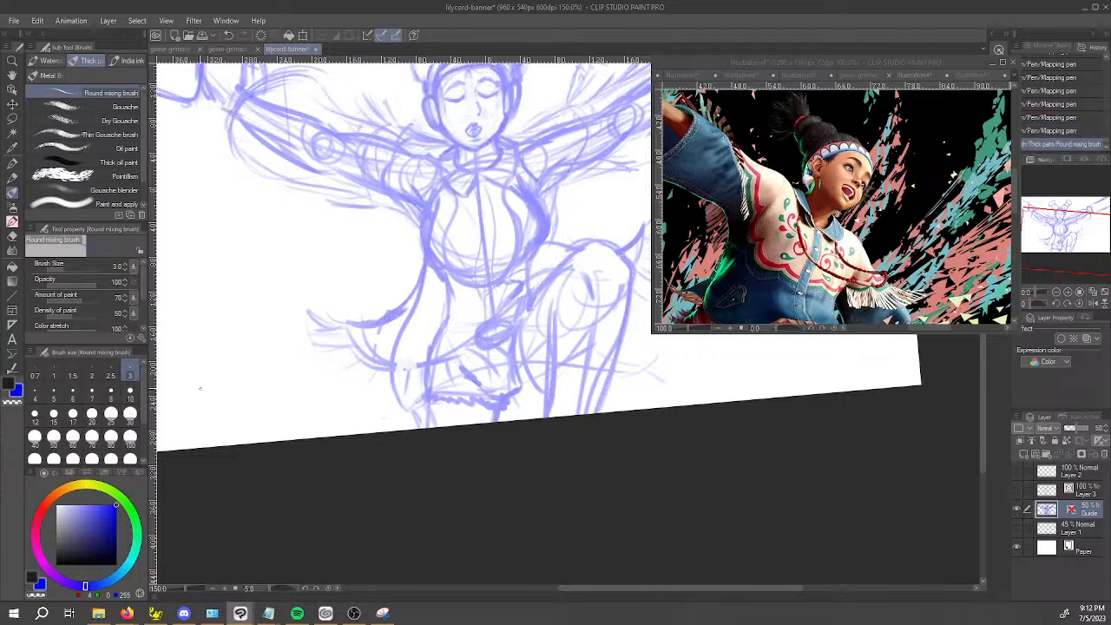
Set the brush size to 10 and sketch the flared jacket tail's curved hem sweeping up toward the waist.
click(129, 401)
mouse_move(330, 319)
mouse_down()
mouse_move(382, 322)
mouse_move(342, 365)
mouse_move(391, 390)
mouse_move(464, 398)
mouse_up()
mouse_move(454, 375)
mouse_down()
mouse_move(520, 314)
mouse_move(459, 375)
mouse_move(539, 290)
mouse_move(451, 379)
mouse_move(367, 378)
mouse_move(325, 313)
mouse_move(467, 360)
mouse_move(494, 350)
mouse_move(458, 374)
mouse_move(395, 358)
mouse_move(455, 351)
mouse_move(406, 364)
mouse_move(484, 332)
mouse_move(434, 349)
mouse_move(531, 282)
mouse_up()
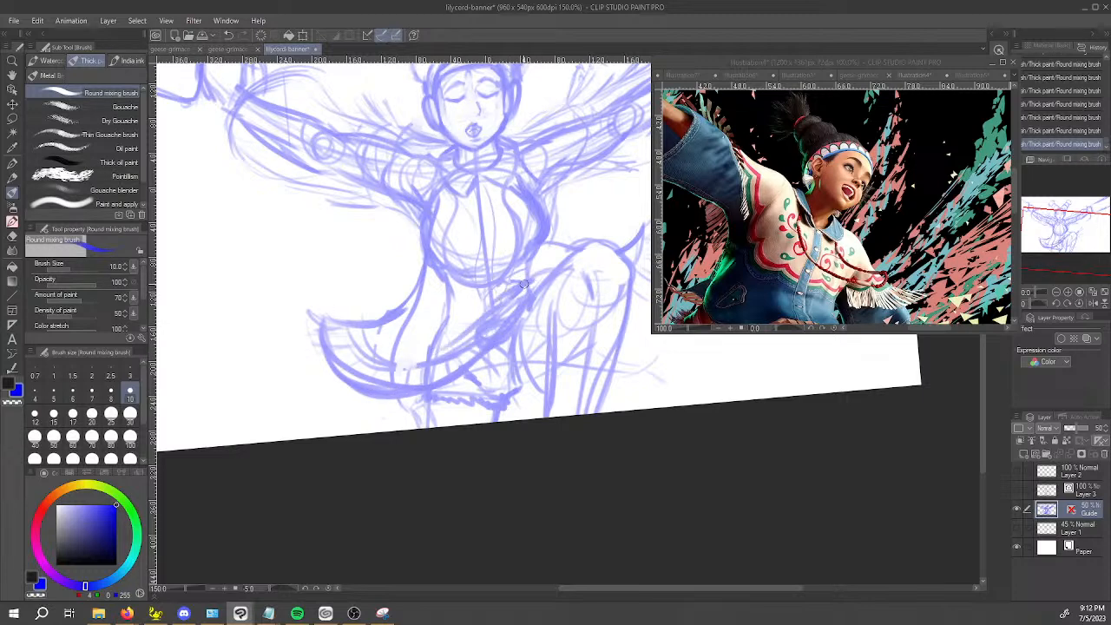
drag(417, 347, 556, 264)
Erase the loose guide strokes rising beyond the raised knee with the Snap eraser.
mouse_move(623, 277)
mouse_down()
mouse_move(521, 326)
mouse_move(526, 306)
mouse_up()
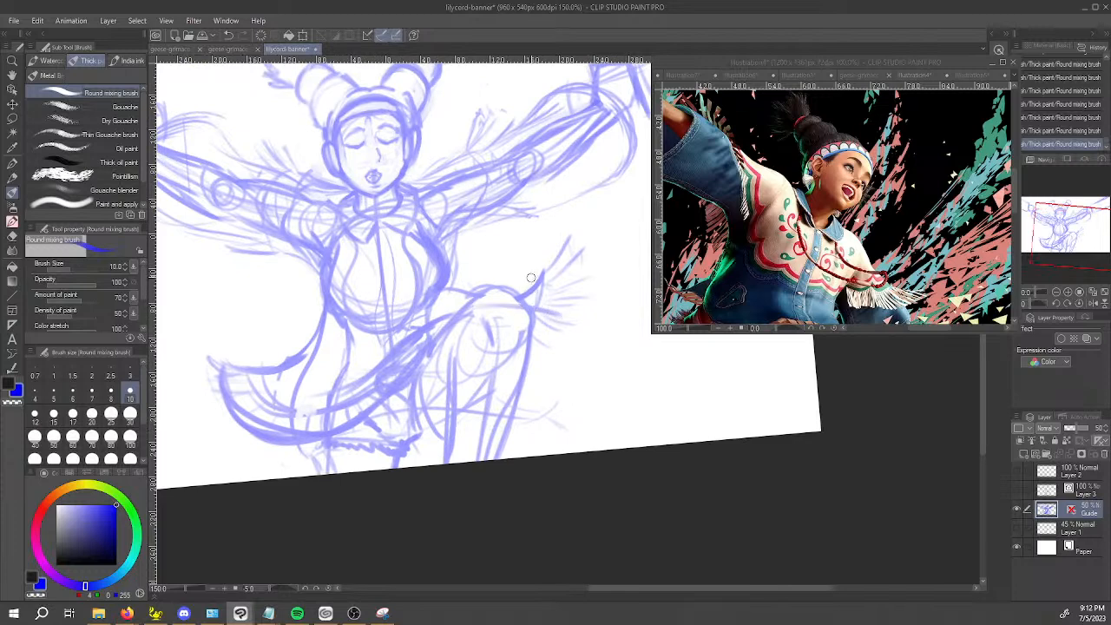
key(e)
mouse_move(538, 280)
mouse_down()
mouse_move(532, 287)
mouse_move(566, 273)
mouse_move(560, 232)
mouse_up()
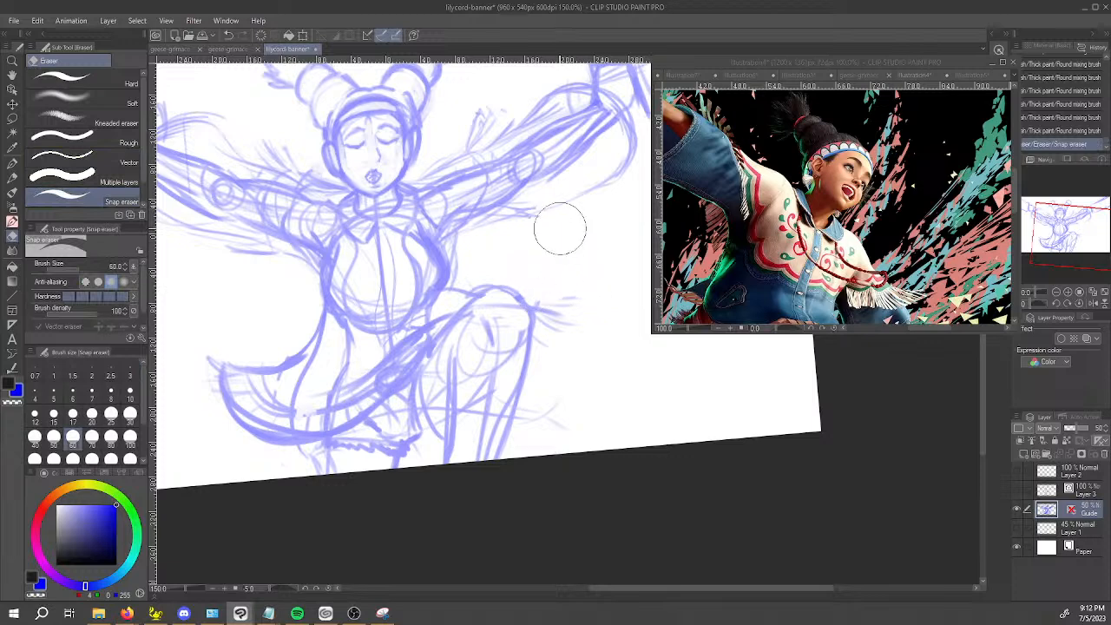
Sketch the other jacket tail draping over the raised knee and hanging down past it.
key(b)
mouse_move(464, 310)
mouse_down()
mouse_move(532, 304)
mouse_move(563, 316)
mouse_up()
mouse_move(534, 304)
mouse_down()
mouse_move(576, 338)
mouse_move(571, 328)
mouse_up()
mouse_move(537, 311)
mouse_down()
mouse_move(577, 340)
mouse_move(541, 300)
mouse_move(509, 296)
mouse_move(573, 332)
mouse_up()
drag(443, 286, 519, 296)
mouse_move(439, 302)
mouse_down()
mouse_move(501, 291)
mouse_move(555, 310)
mouse_up()
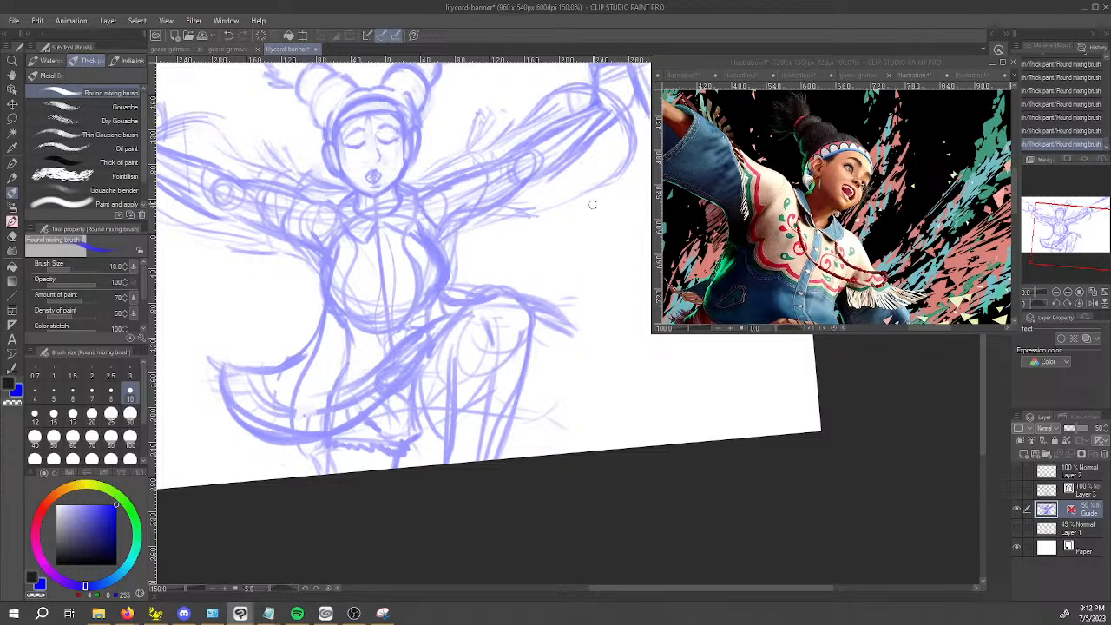
drag(569, 325, 590, 369)
Show the Layer 3 inks again and return to that layer with the Mapping pen.
drag(479, 140, 507, 115)
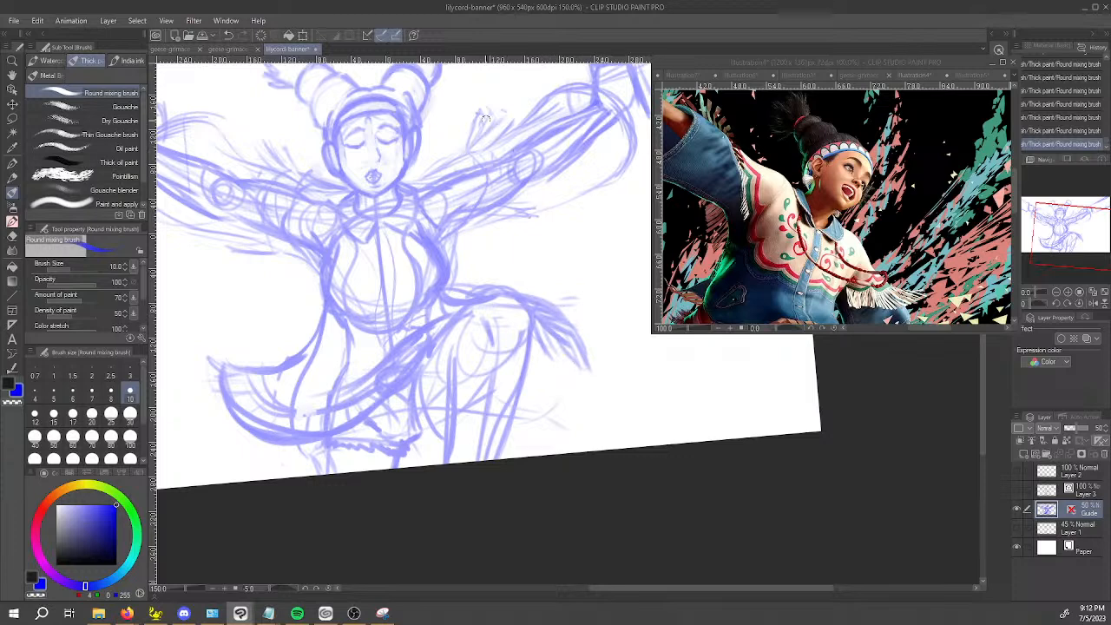
drag(485, 236, 526, 216)
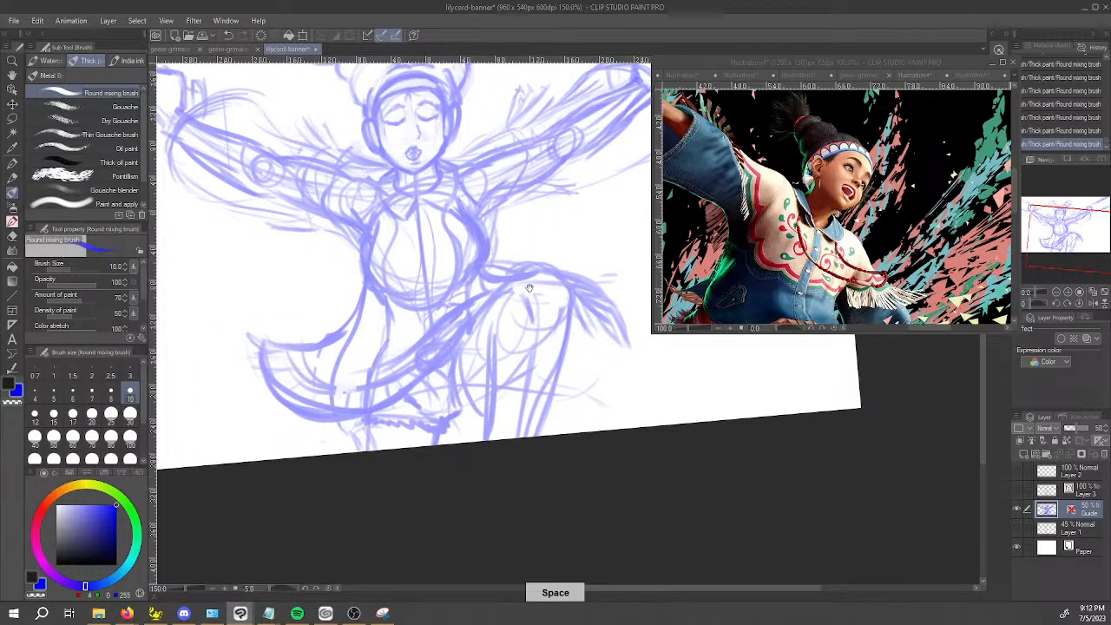
drag(527, 266, 540, 245)
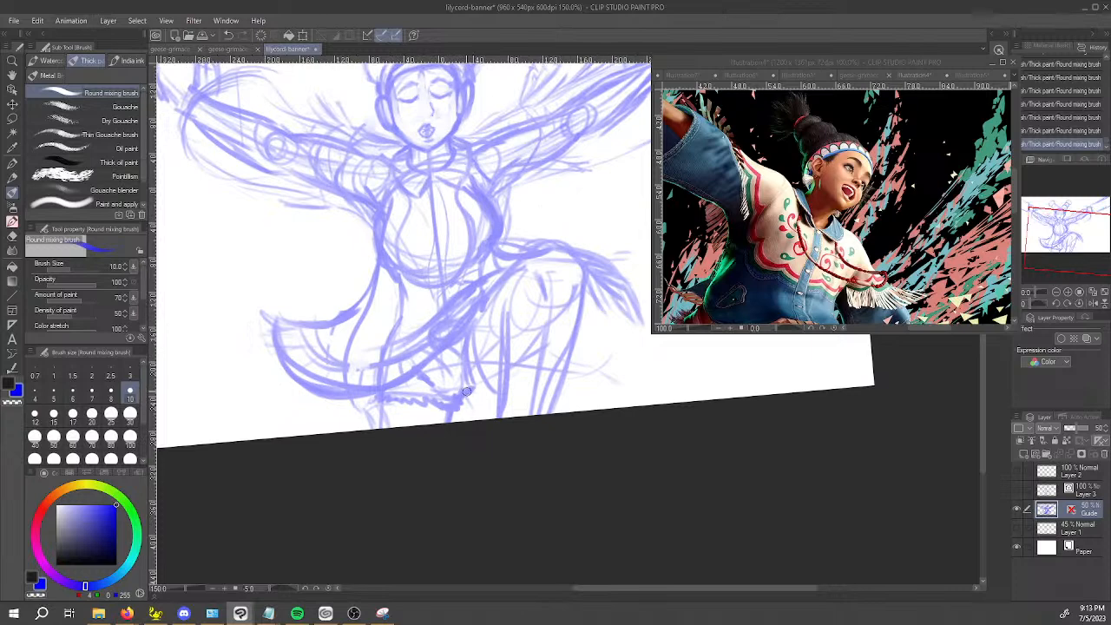
drag(433, 370, 448, 380)
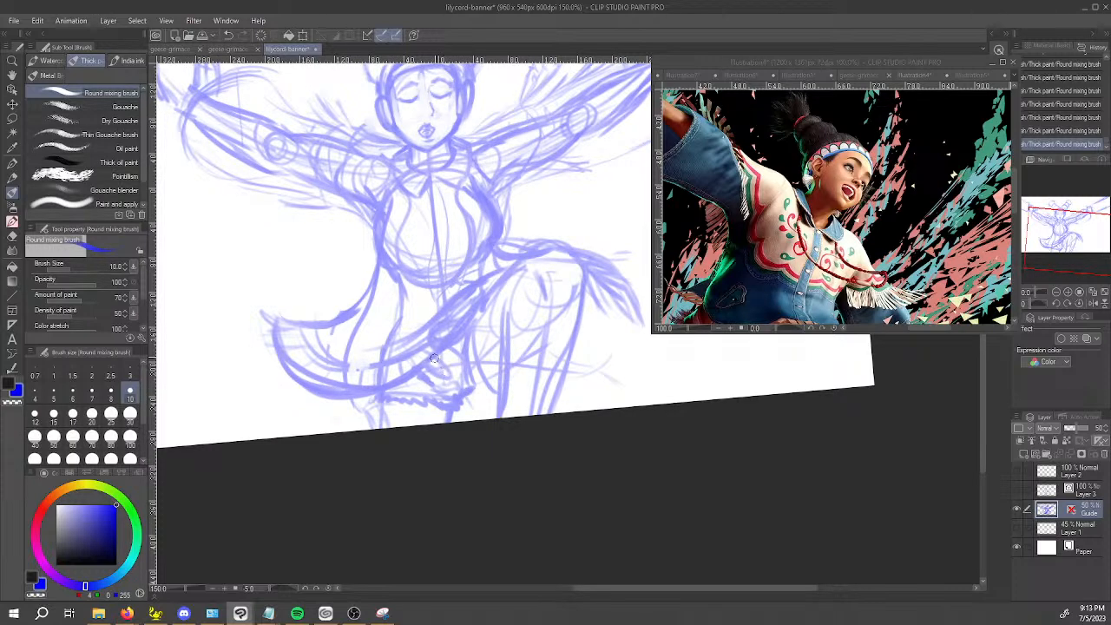
click(1018, 491)
drag(834, 440, 779, 449)
click(1081, 491)
key(p)
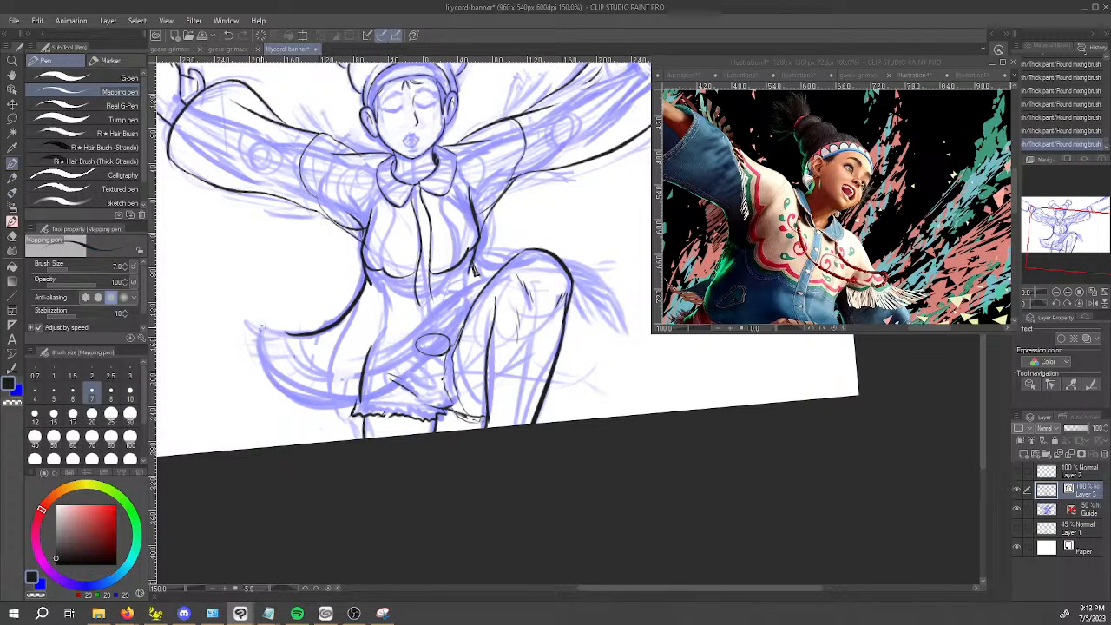
Ink the flared jacket tail's upper edge out to its tip and its long hem curving up to the waist.
drag(260, 332, 351, 329)
key(ctrl+z)
key(ctrl+z)
key(space)
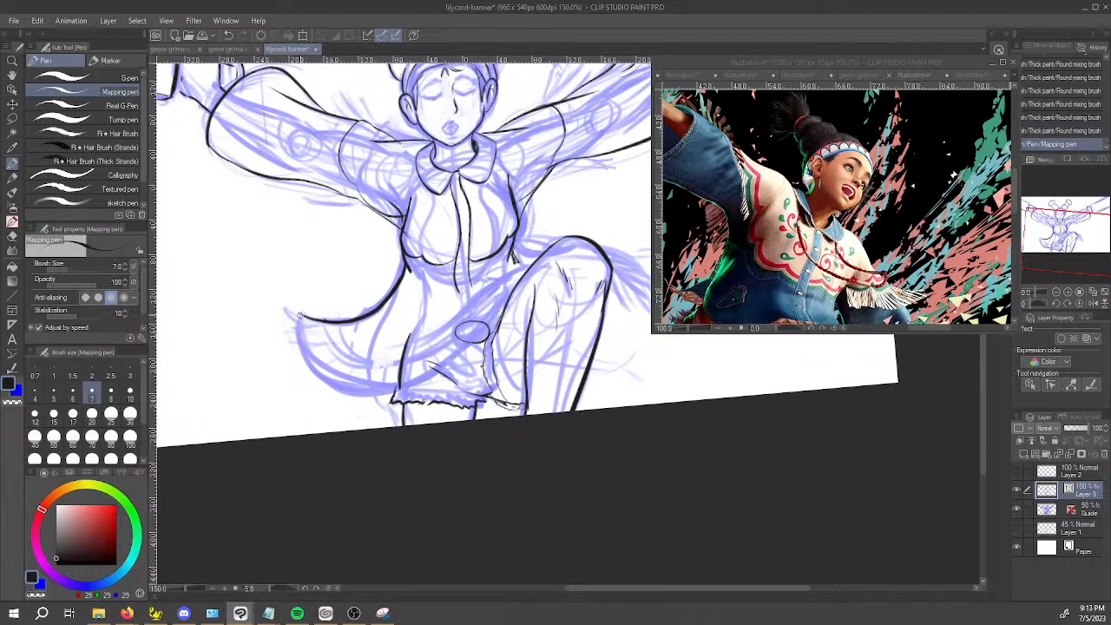
mouse_move(316, 371)
mouse_down()
mouse_move(368, 391)
mouse_move(473, 332)
mouse_move(517, 281)
mouse_up()
drag(465, 342, 510, 288)
Ink the jacket tail's edge over the raised knee and a short flap line beneath the flared hem.
mouse_move(573, 409)
mouse_down()
mouse_move(503, 353)
mouse_move(522, 378)
mouse_up()
key(ctrl+z)
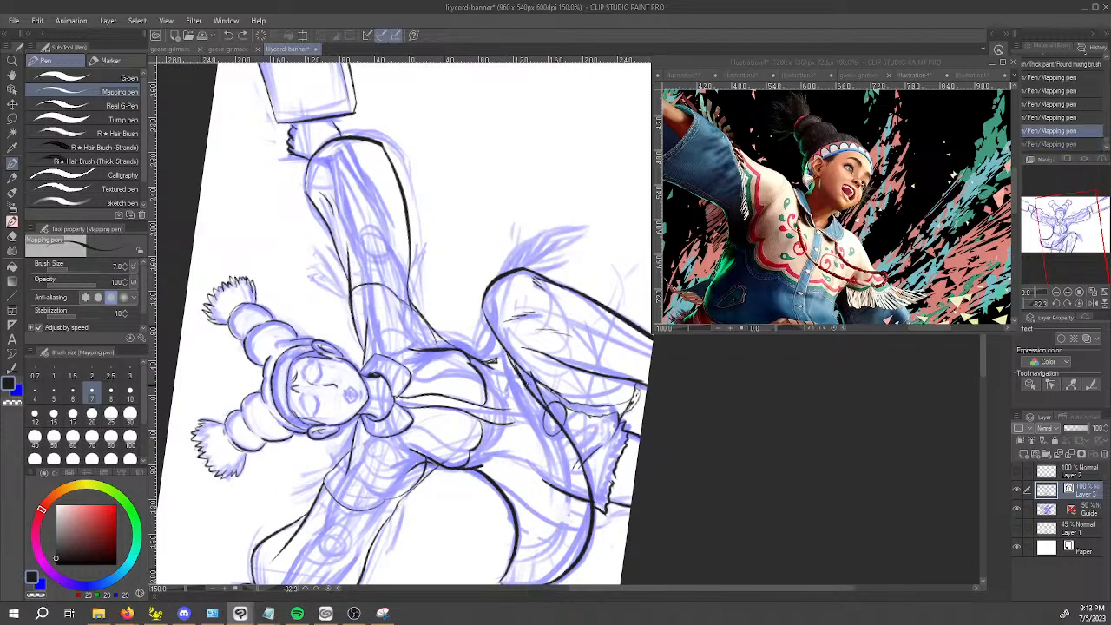
drag(521, 268, 556, 230)
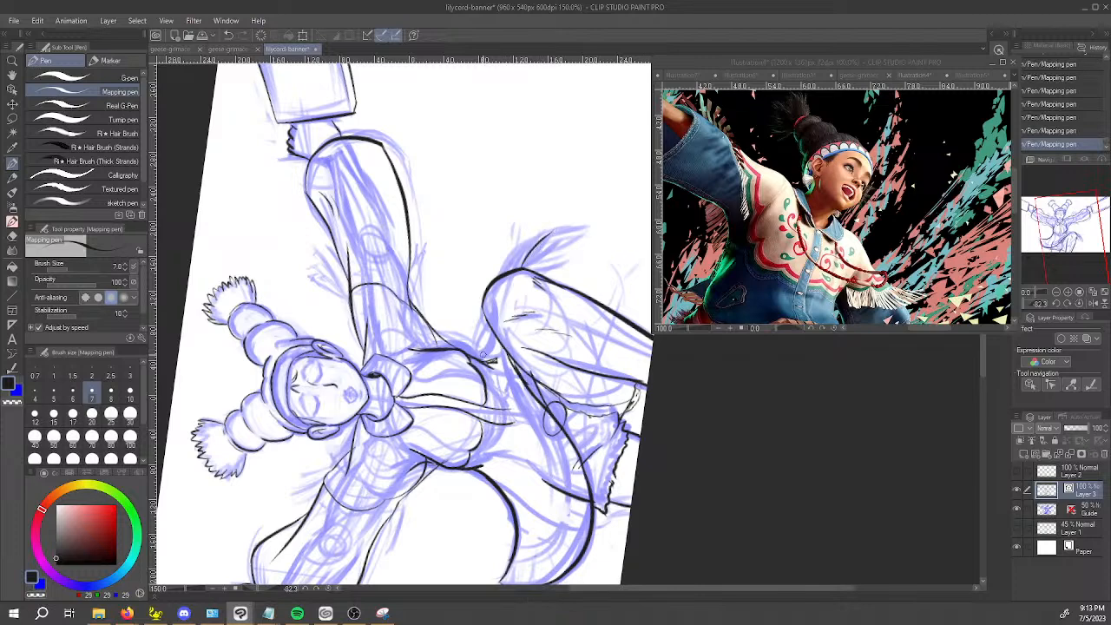
mouse_move(502, 276)
mouse_down()
mouse_move(558, 227)
mouse_move(532, 249)
mouse_move(610, 254)
mouse_move(647, 305)
mouse_up()
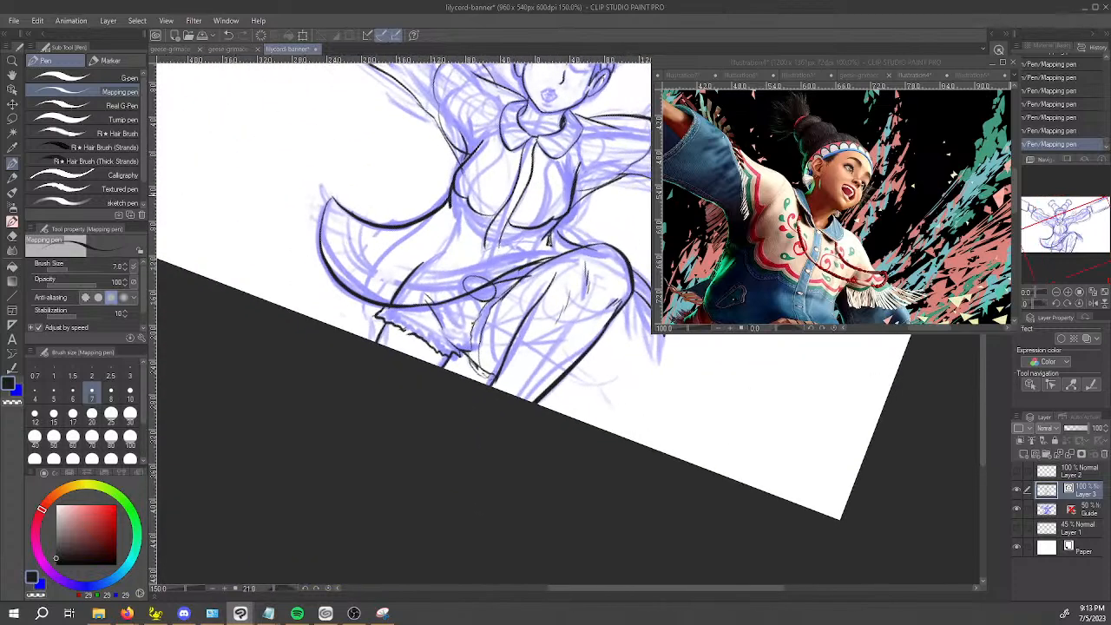
drag(351, 303, 353, 326)
key(ctrl+z)
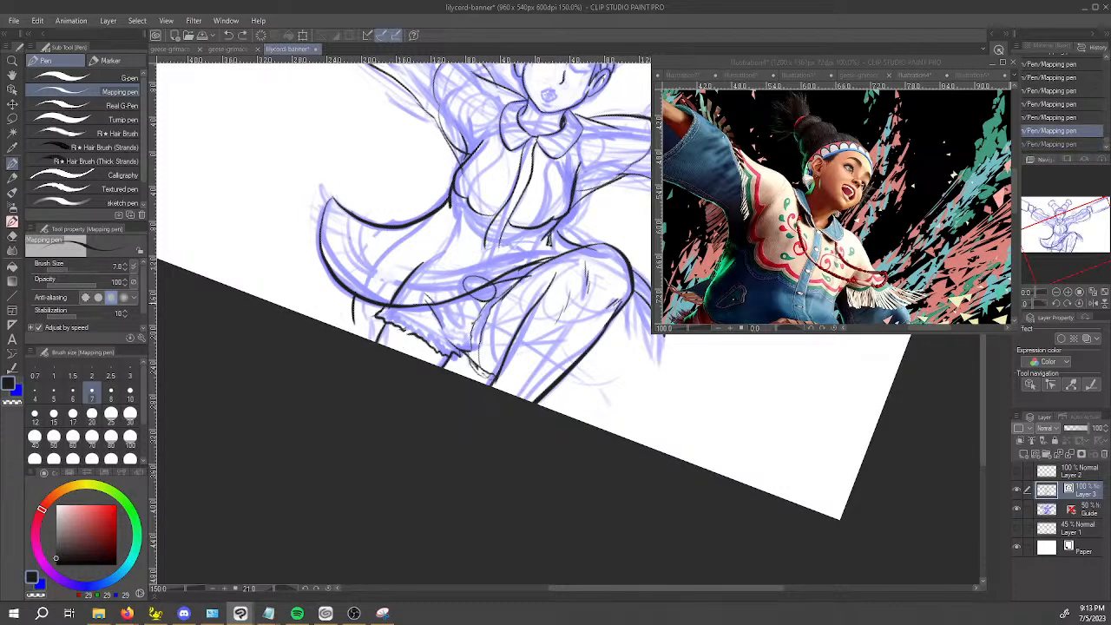
Ink the small pointed flap hanging beside the raised leg, redrawing its outer edge before adding the lower edge.
drag(559, 548, 683, 479)
drag(651, 420, 555, 482)
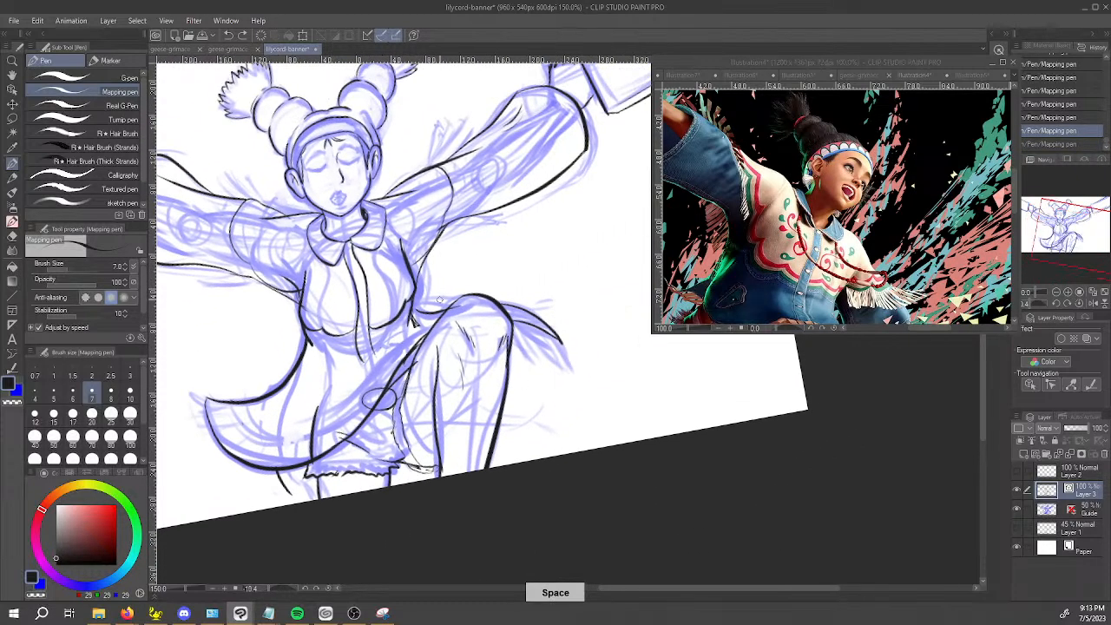
drag(507, 359, 556, 420)
key(ctrl+z)
mouse_move(478, 343)
mouse_down()
mouse_move(512, 356)
mouse_move(545, 406)
mouse_up()
key(ctrl+z)
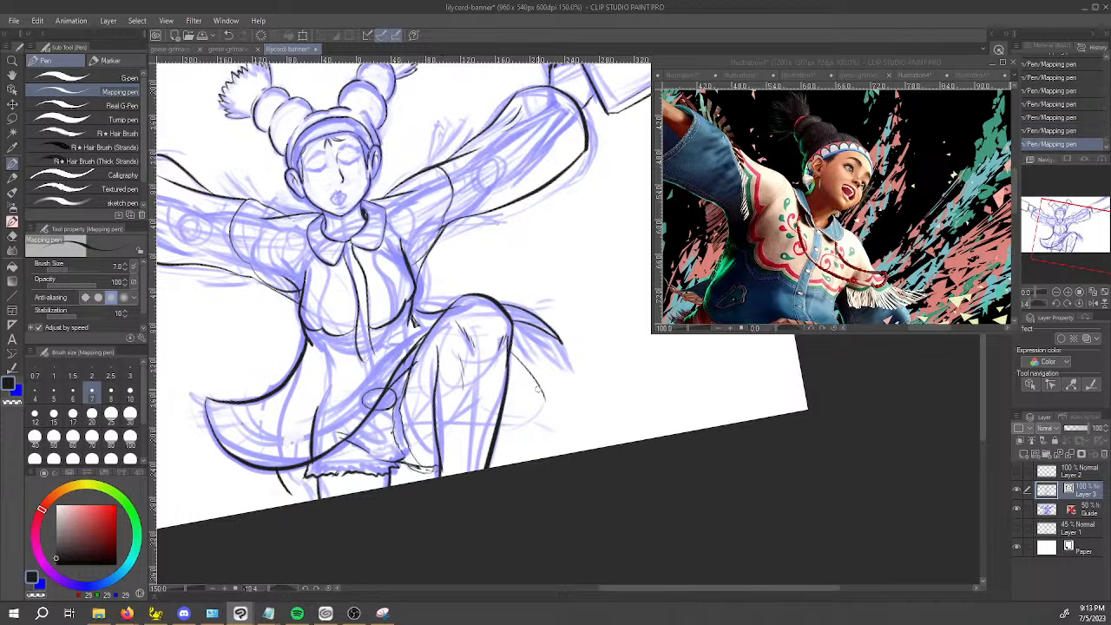
drag(514, 356, 541, 407)
drag(535, 391, 548, 428)
key(ctrl+z)
mouse_move(534, 382)
mouse_down()
mouse_move(546, 420)
mouse_move(507, 400)
mouse_up()
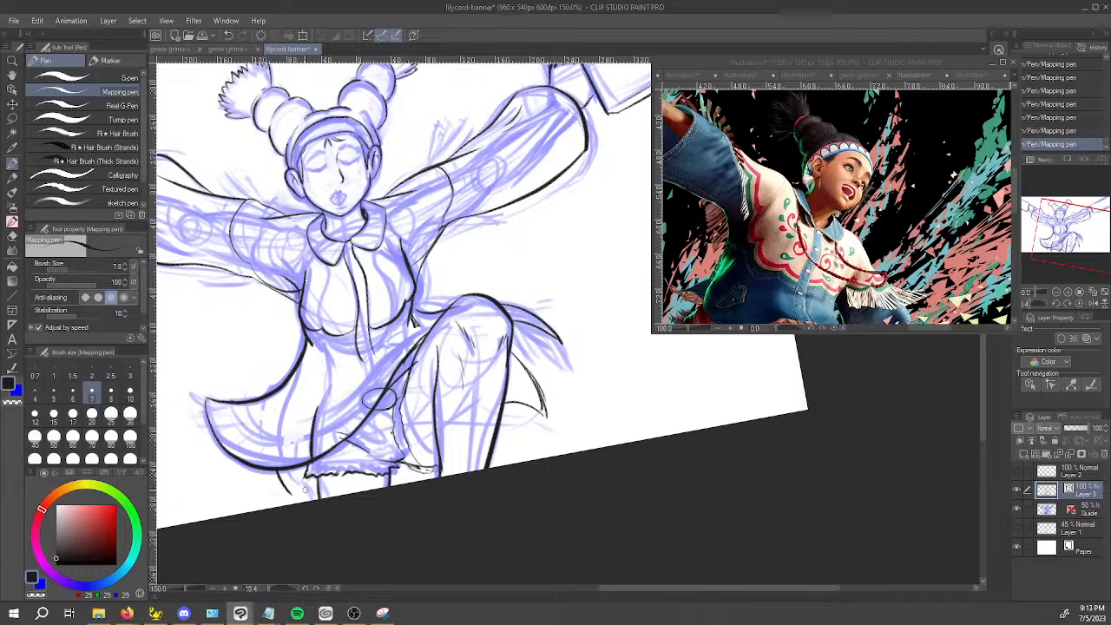
Erase the short line under the flared hem with the Vector eraser and ink a slanted flap with a lower edge there.
key(e)
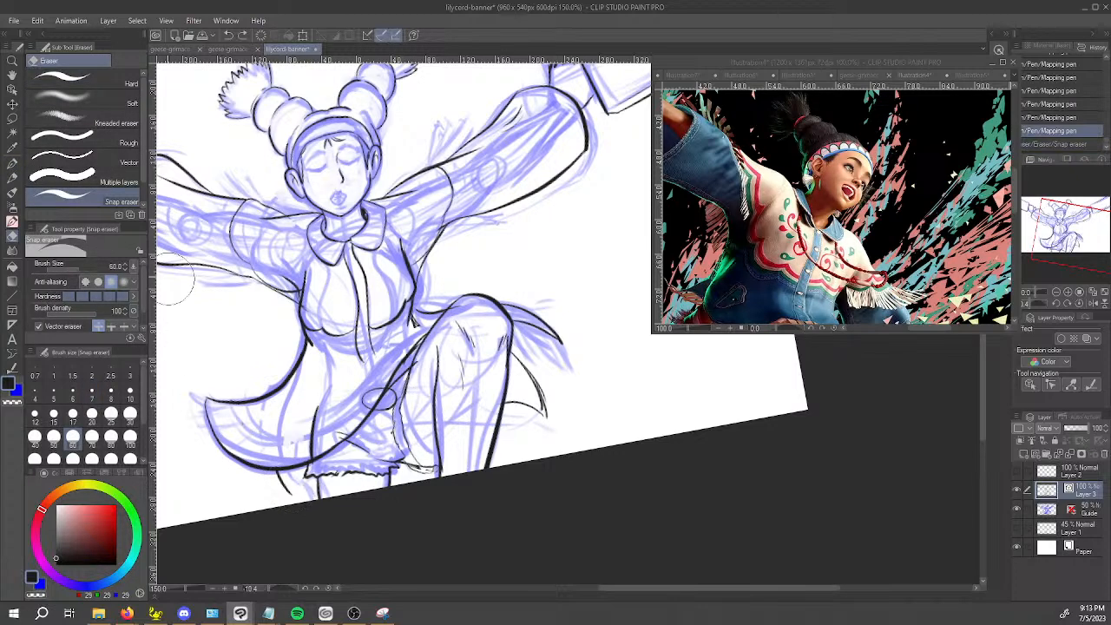
click(61, 158)
click(290, 489)
key(p)
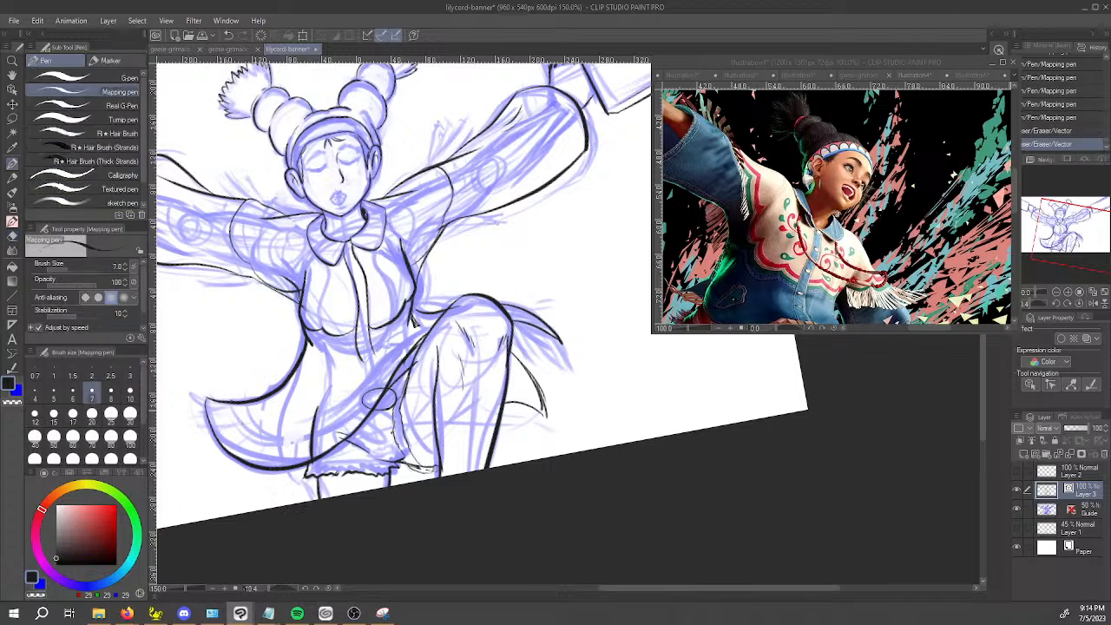
mouse_move(272, 471)
mouse_down()
mouse_move(261, 495)
mouse_move(299, 491)
mouse_up()
key(ctrl+z)
drag(280, 498, 321, 494)
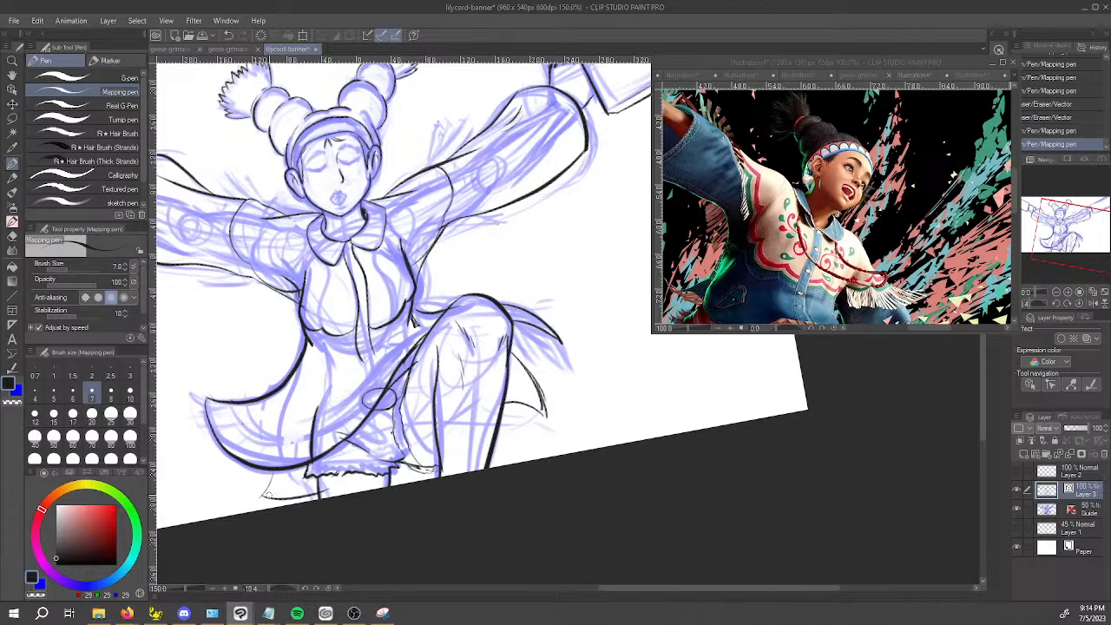
Erase the thigh line and waist oval parts overlapping the jacket hem with the Vector eraser, then touch up the oval's ink.
key(e)
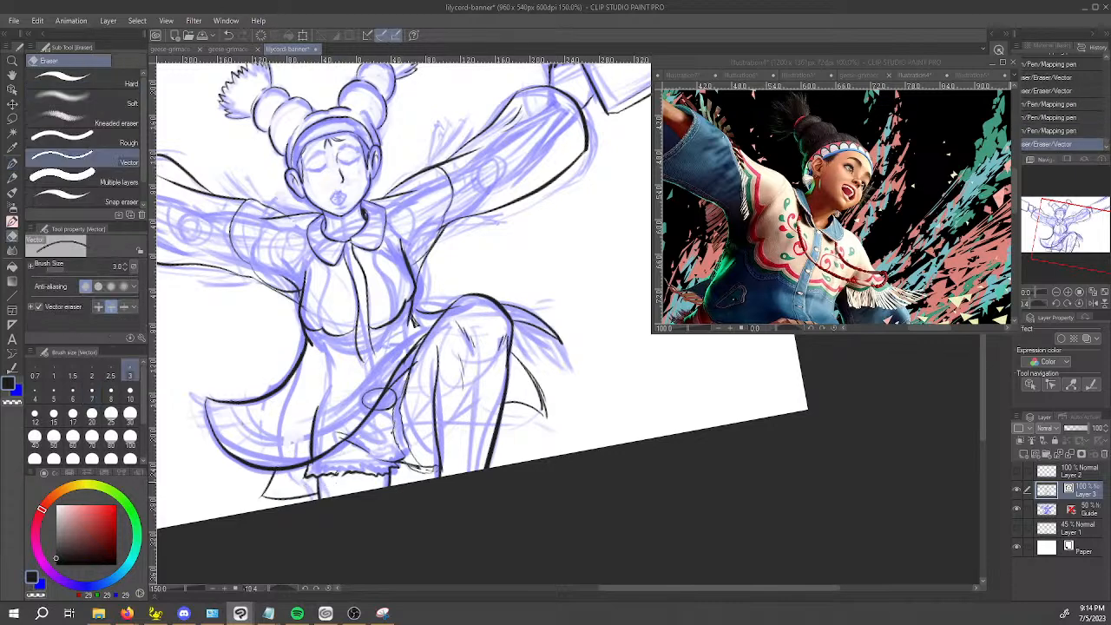
drag(308, 441, 346, 443)
key(ctrl+z)
key(ctrl+y)
drag(375, 395, 381, 382)
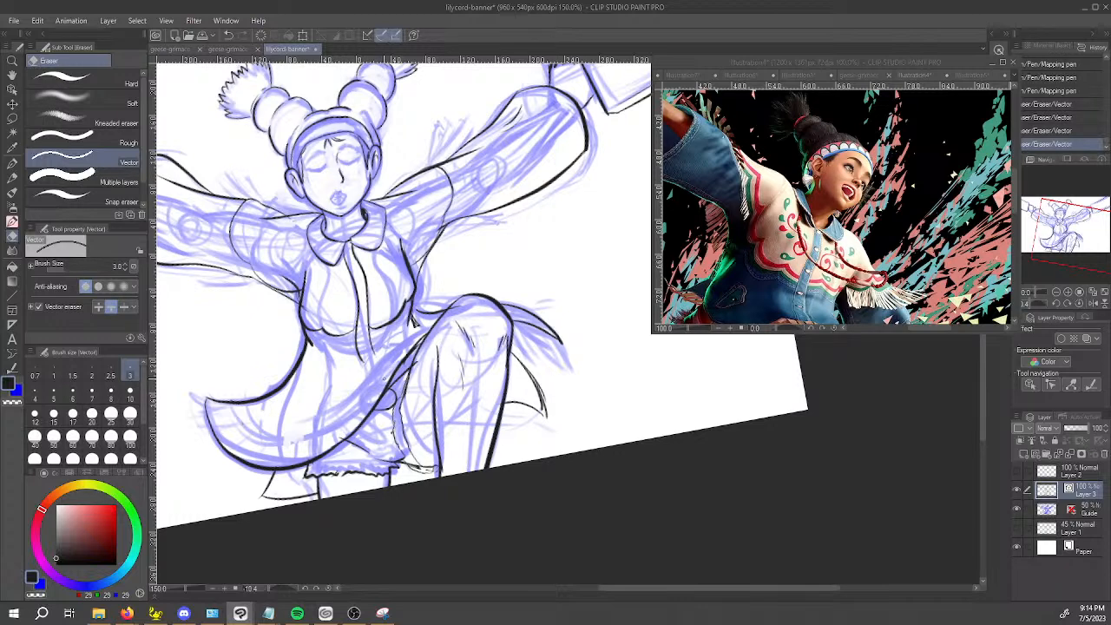
key(p)
mouse_move(396, 396)
mouse_down()
mouse_move(404, 386)
mouse_move(393, 399)
mouse_up()
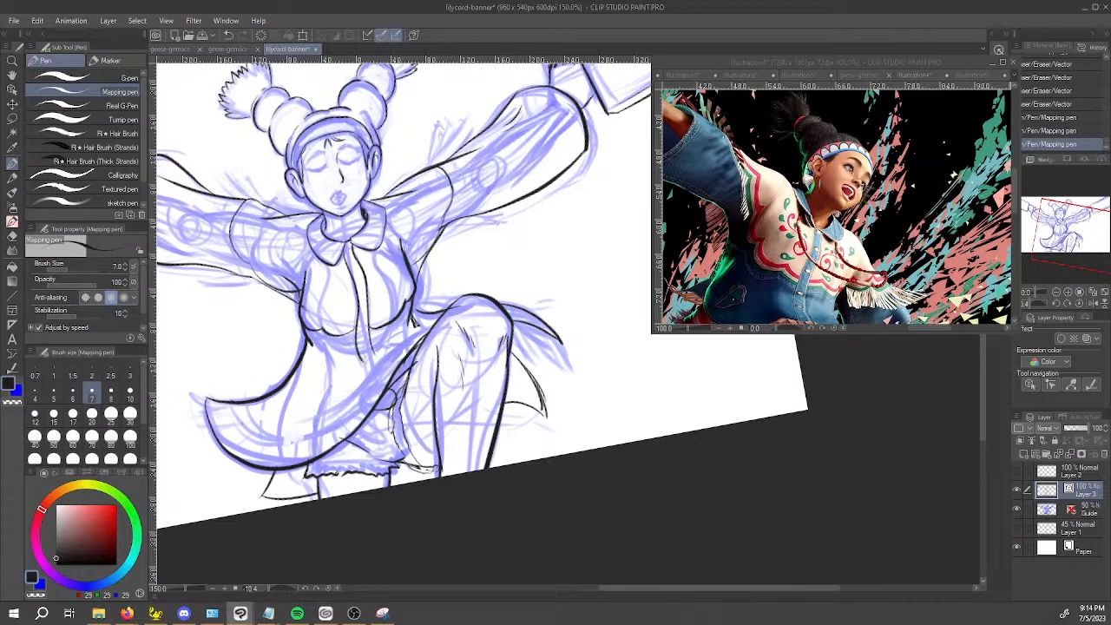
key(alt+Tab)
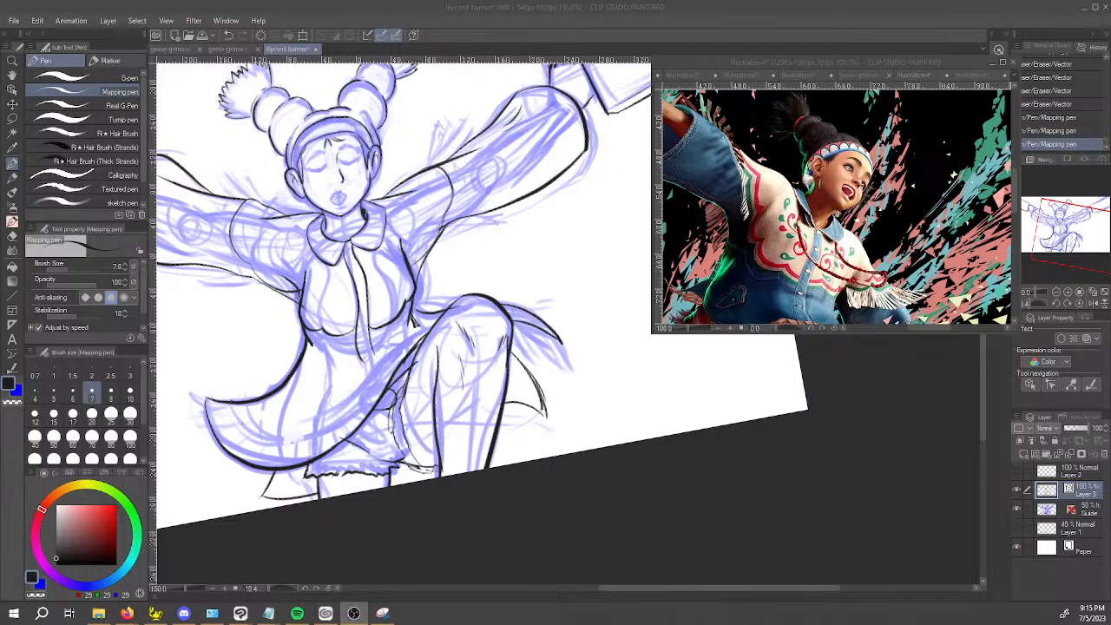
click(693, 468)
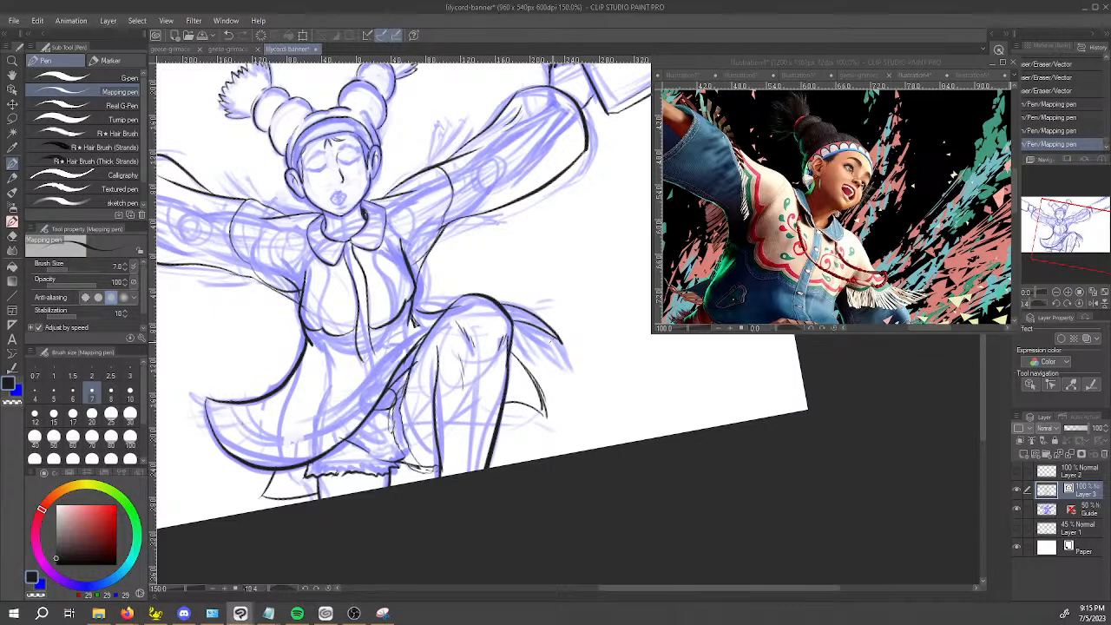
key(space)
drag(535, 302, 599, 315)
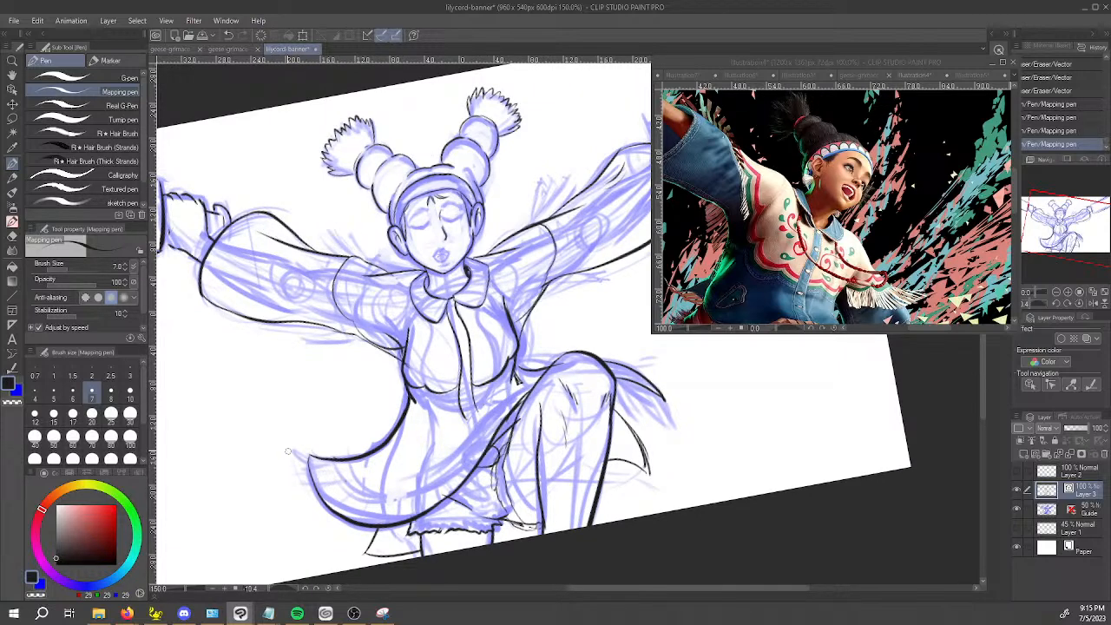
Open Lily-Tomahawk-FINAL.jpg from the Art folder's Lily-Tomahawk subfolder as a reference, inspect its face and costume, and return to the banner.
click(876, 61)
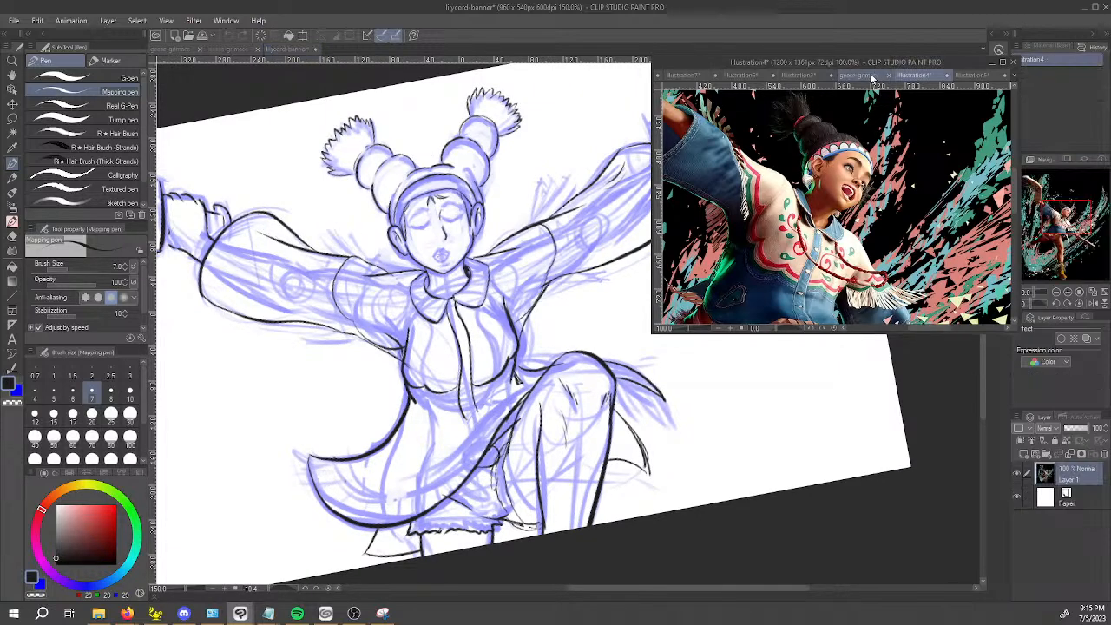
key(ctrl+o)
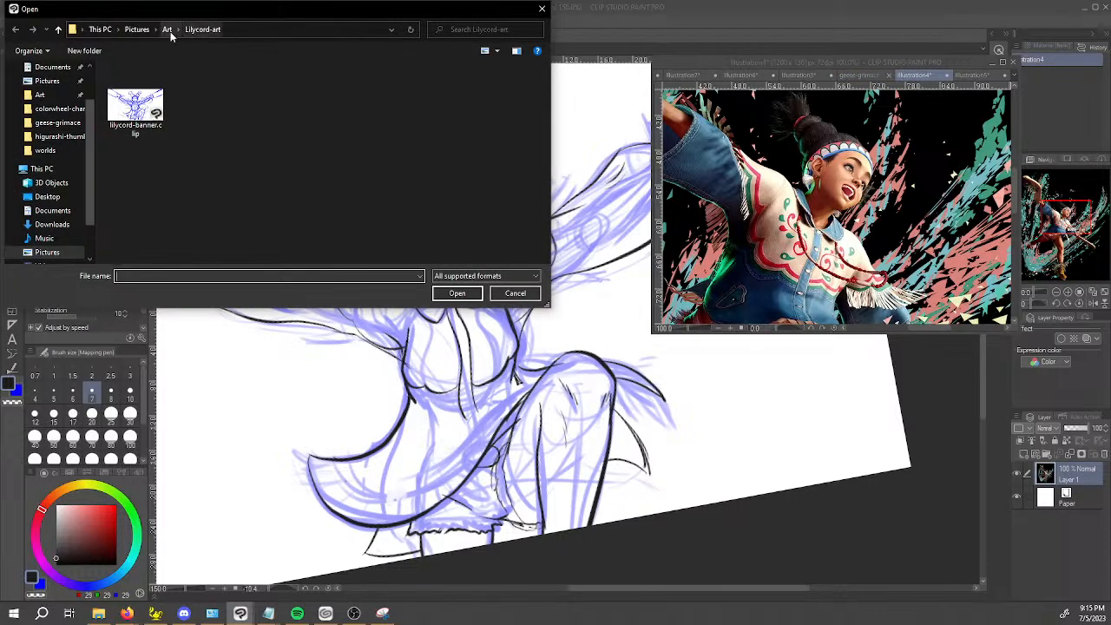
click(166, 29)
double_click(445, 100)
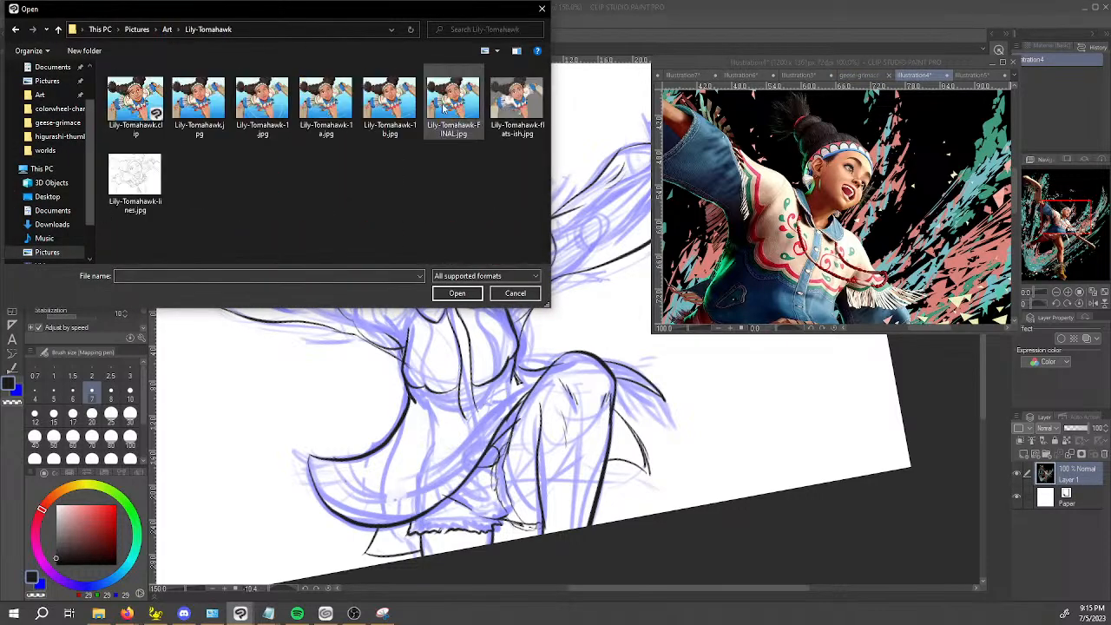
click(453, 108)
double_click(469, 117)
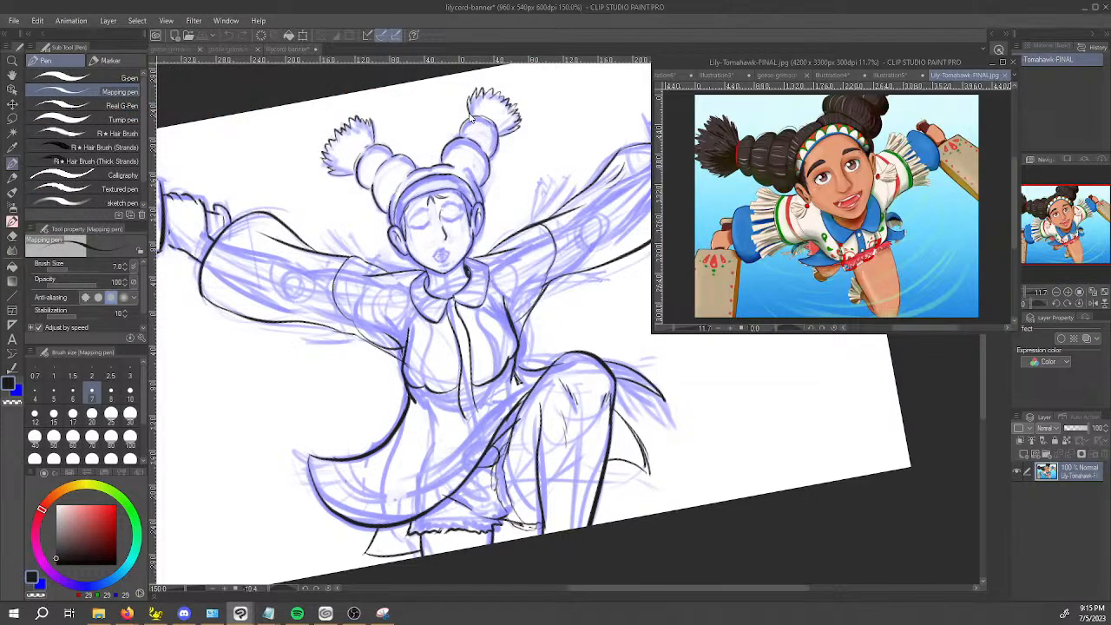
scroll(844, 143, up, 4)
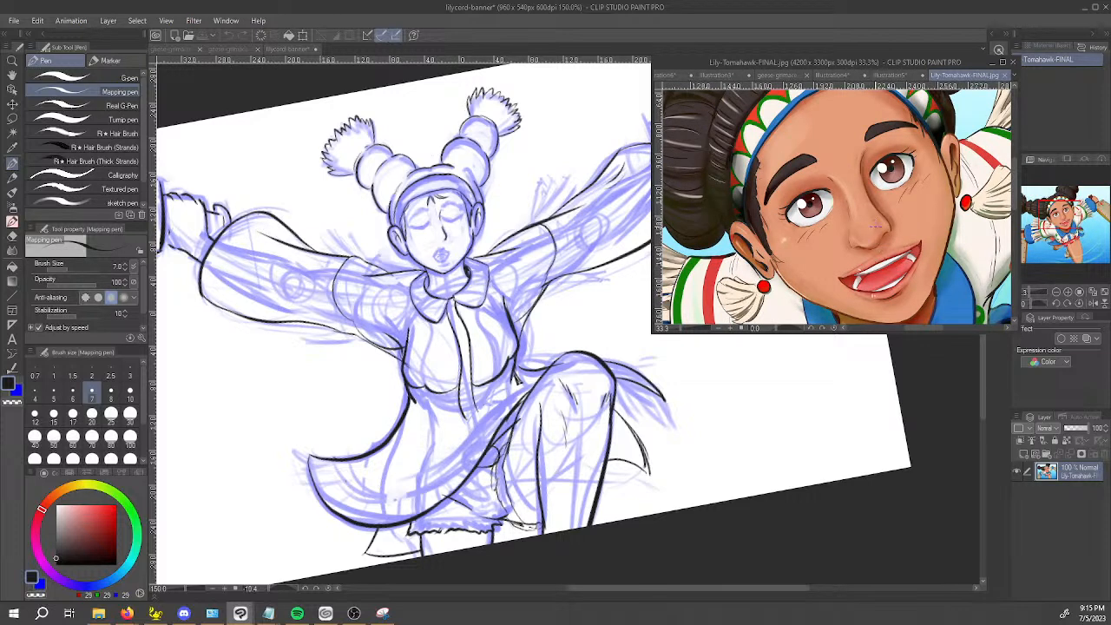
scroll(885, 236, down, 4)
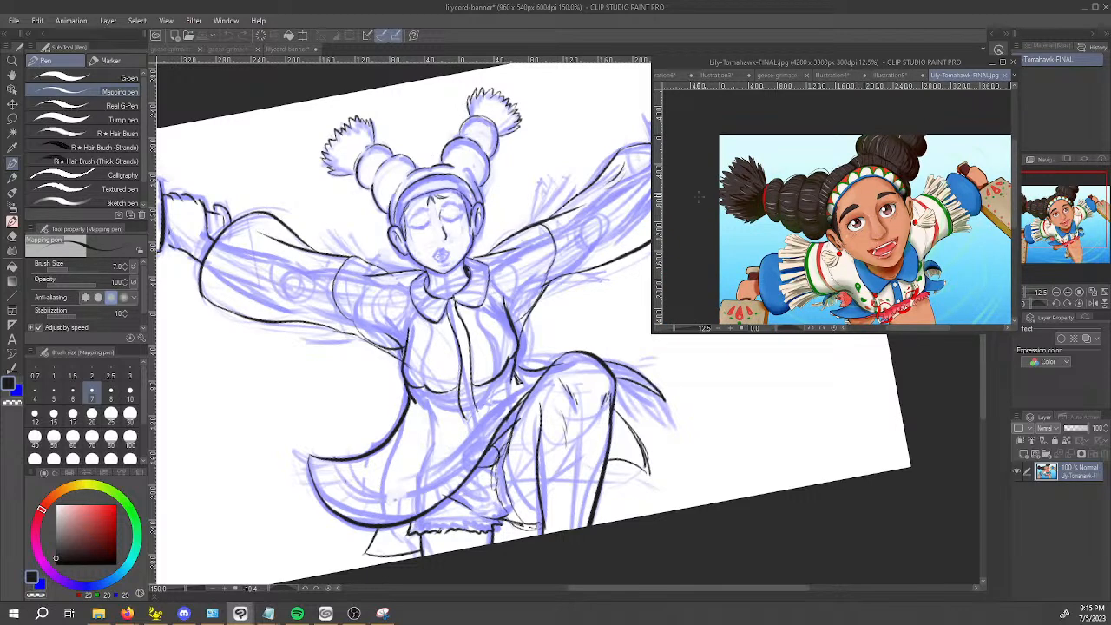
click(239, 99)
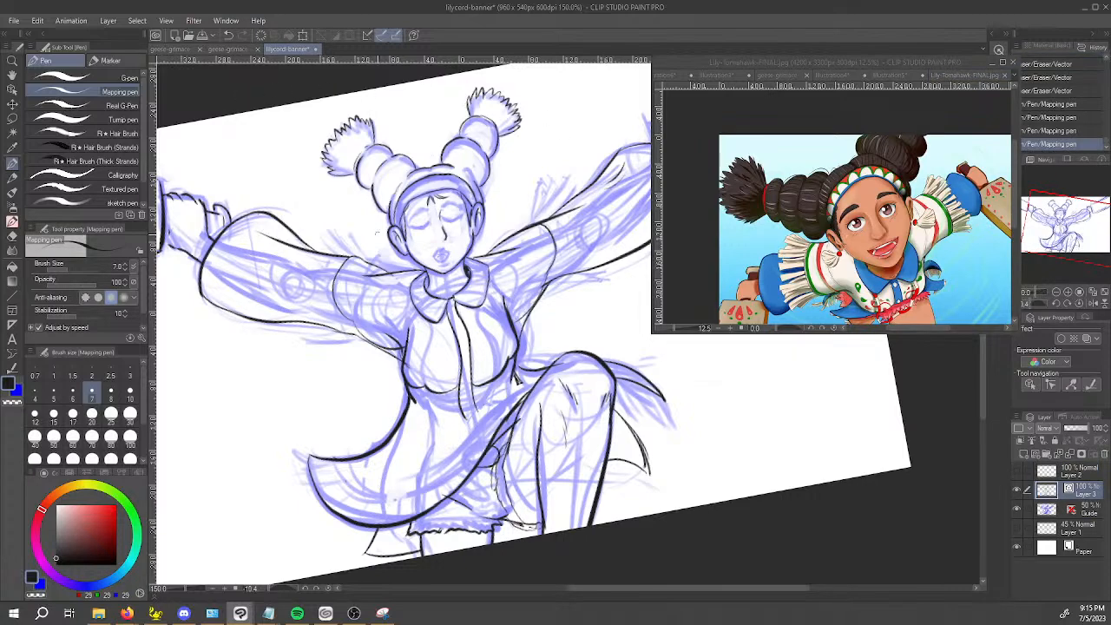
Ink a small squarish bead earring under each of Lily's earlobes with the Mapping pen, redrawing the first bead once.
scroll(415, 250, up, 3)
scroll(415, 250, up, 3)
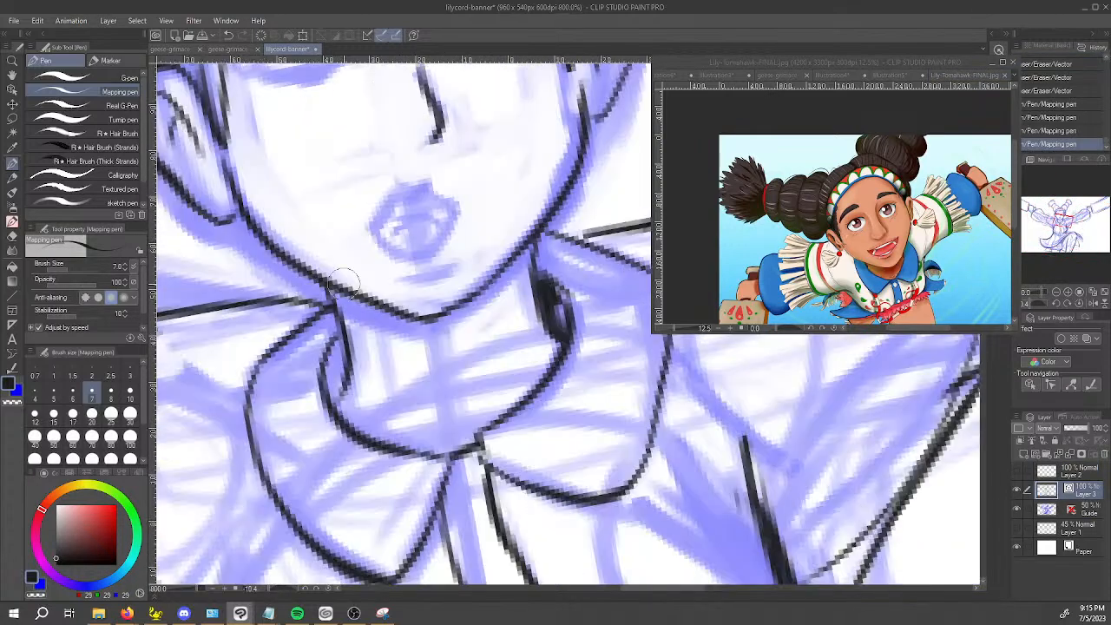
key(space)
drag(208, 243, 321, 314)
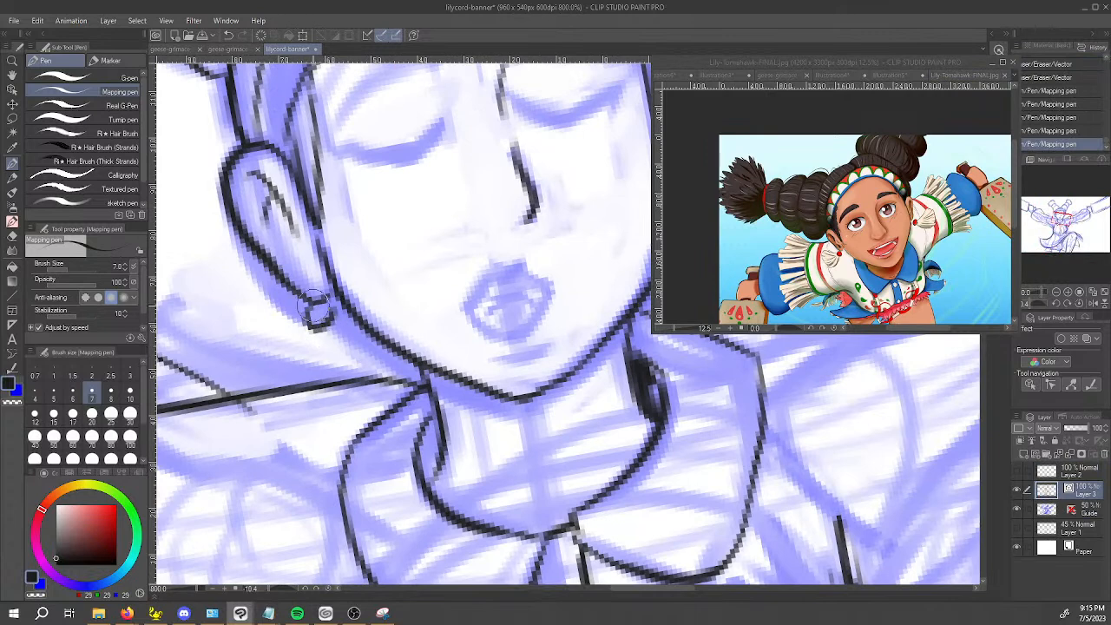
key(ctrl+z)
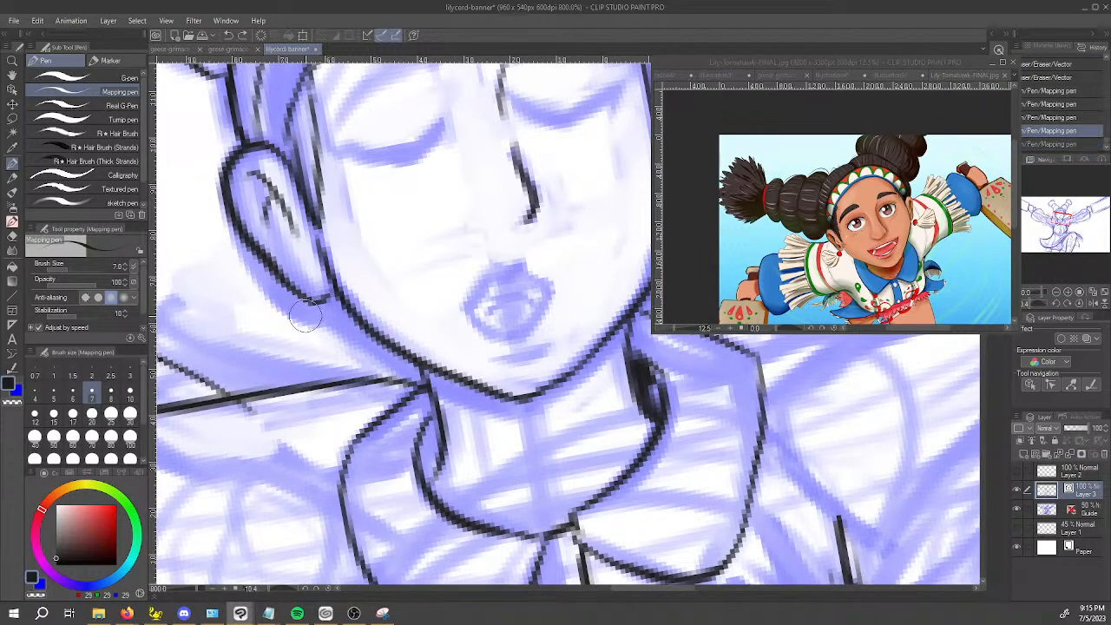
mouse_move(313, 306)
mouse_down()
mouse_move(326, 322)
mouse_move(303, 323)
mouse_move(315, 311)
mouse_move(323, 318)
mouse_up()
key(space)
drag(649, 401, 467, 484)
mouse_move(520, 290)
mouse_down()
mouse_move(548, 297)
mouse_move(462, 321)
mouse_up()
key(space)
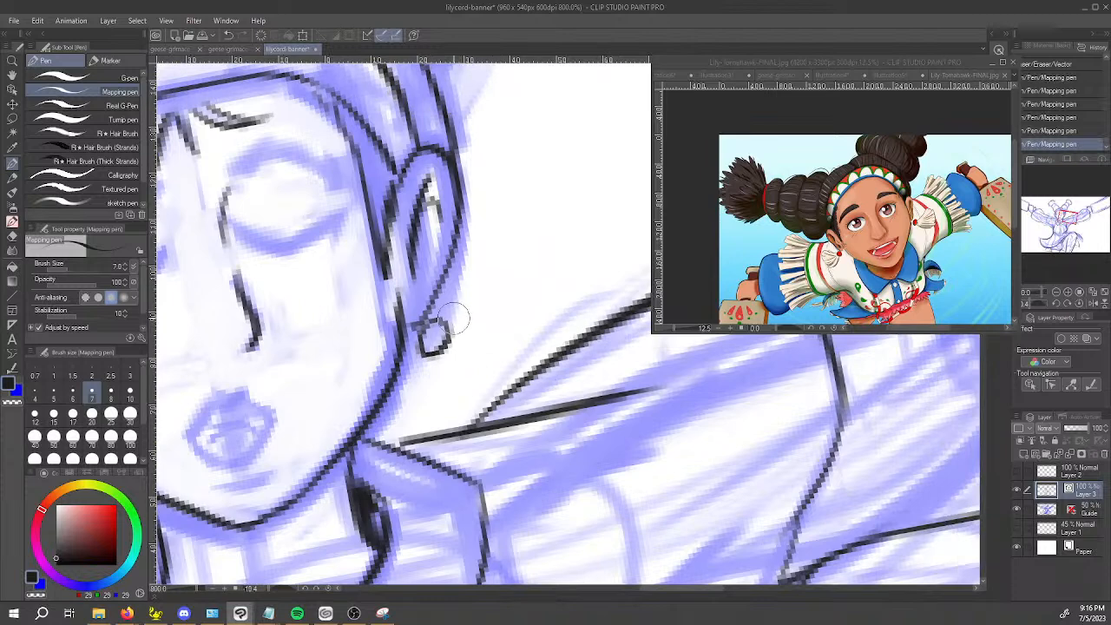
Ink the fanned tassel hanging from the bead on the right side of the face, with a curved lower edge and pointed strand tips.
mouse_move(445, 323)
mouse_down()
mouse_move(480, 298)
mouse_move(484, 282)
mouse_move(466, 300)
mouse_move(479, 269)
mouse_up()
key(ctrl+z)
key(ctrl+z)
drag(446, 323, 500, 260)
key(ctrl+z)
mouse_move(445, 325)
mouse_down()
mouse_move(492, 273)
mouse_move(527, 286)
mouse_move(529, 326)
mouse_up()
mouse_move(433, 356)
mouse_down()
mouse_move(456, 371)
mouse_move(507, 363)
mouse_move(473, 372)
mouse_move(497, 367)
mouse_move(519, 347)
mouse_move(494, 347)
mouse_move(535, 333)
mouse_move(525, 358)
mouse_move(531, 319)
mouse_move(494, 257)
mouse_move(498, 292)
mouse_move(477, 316)
mouse_move(533, 264)
mouse_up()
drag(494, 323, 536, 283)
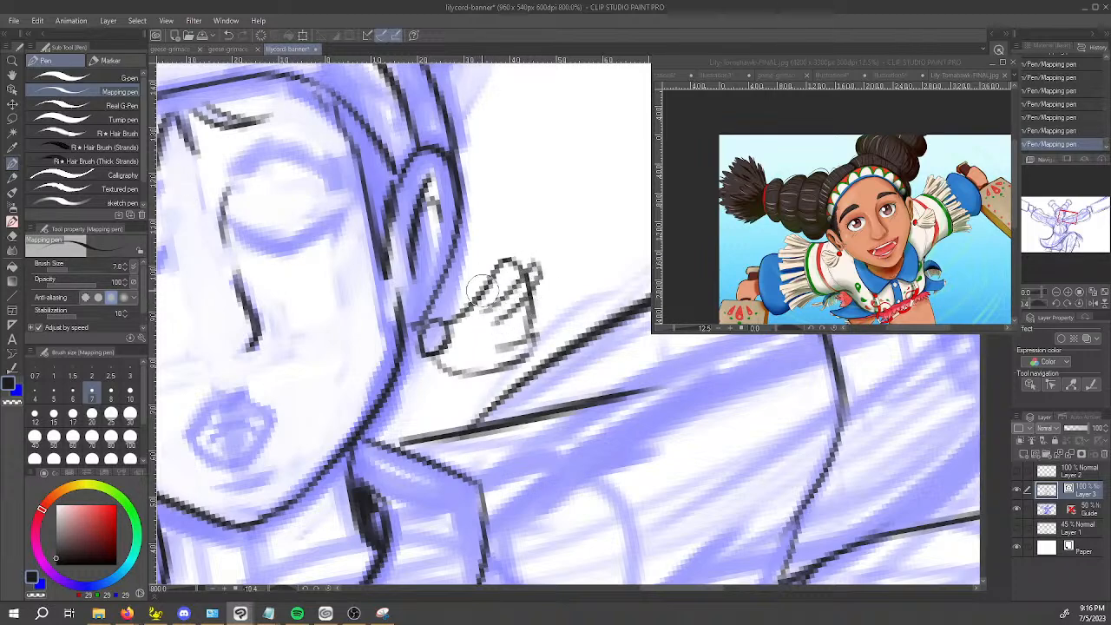
key(ctrl+z)
mouse_move(452, 301)
mouse_down()
mouse_move(486, 260)
mouse_move(500, 266)
mouse_move(486, 280)
mouse_move(498, 291)
mouse_up()
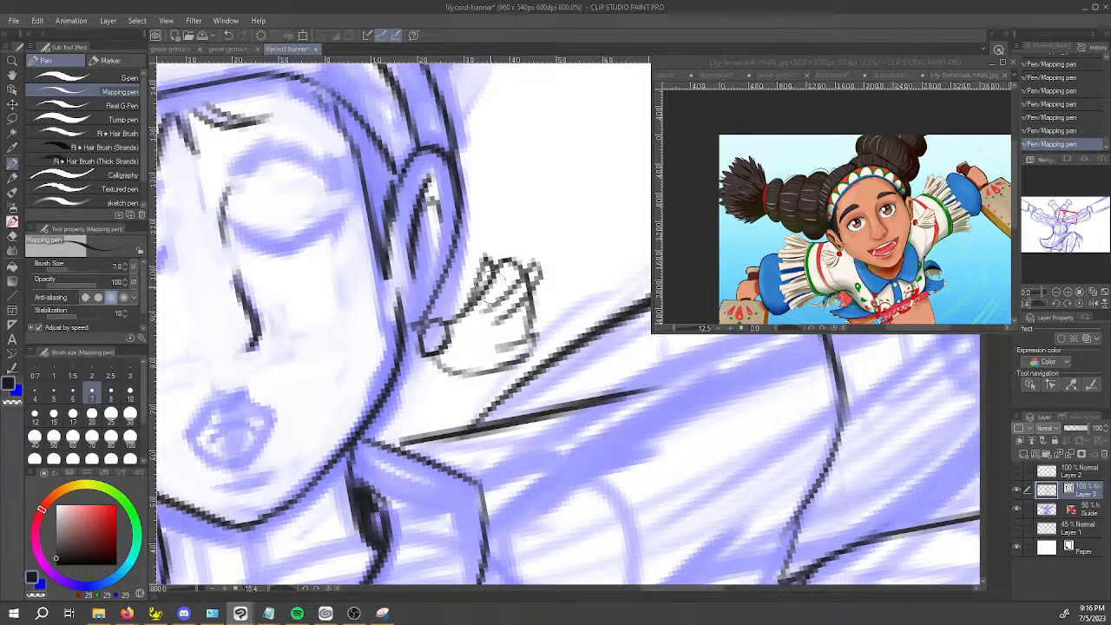
Trim the stray tassel ink with the Vector eraser at size 2 and ink more strands from the bead to the lower edge.
key(e)
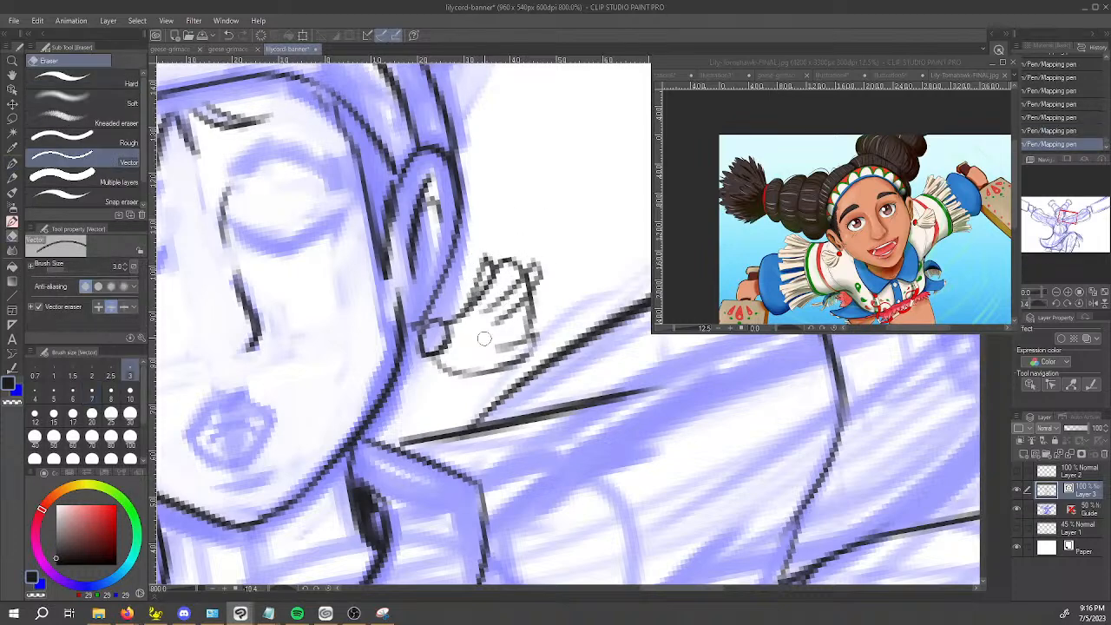
click(92, 376)
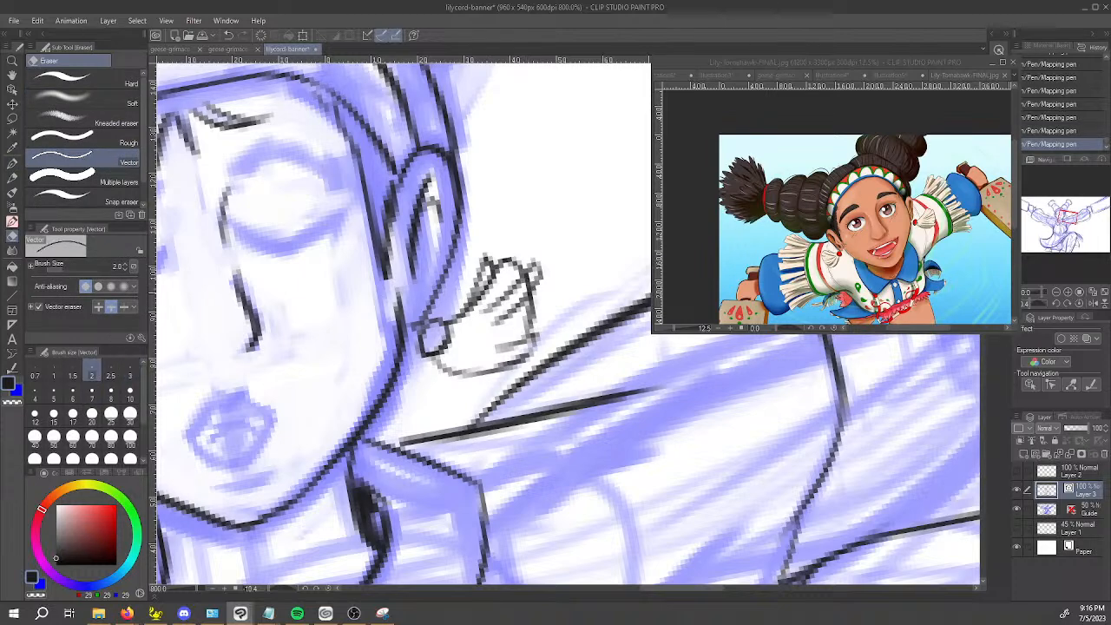
drag(519, 278, 531, 285)
key(p)
drag(454, 331, 530, 325)
drag(443, 365, 528, 374)
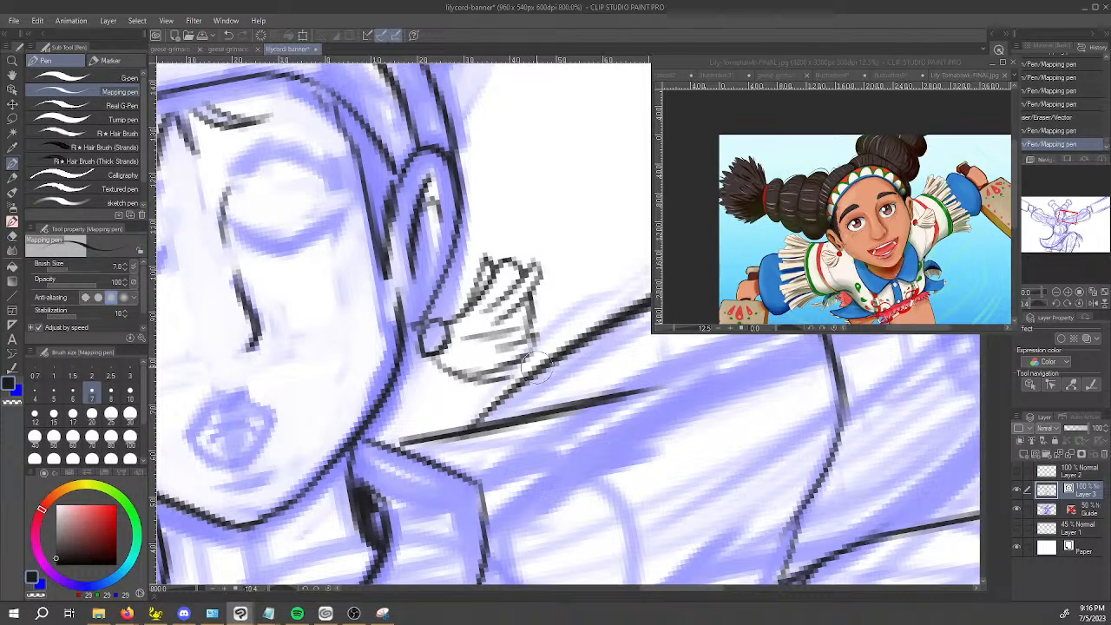
mouse_move(455, 364)
mouse_down()
mouse_move(528, 362)
mouse_move(506, 368)
mouse_move(530, 353)
mouse_up()
Ink the upper edge of the matching tassel as a curve sweeping outward from the bead on the left side of the face.
scroll(519, 344, down, 5)
scroll(516, 353, down, 1)
scroll(573, 358, up, 1)
scroll(410, 344, up, 2)
drag(477, 409, 601, 380)
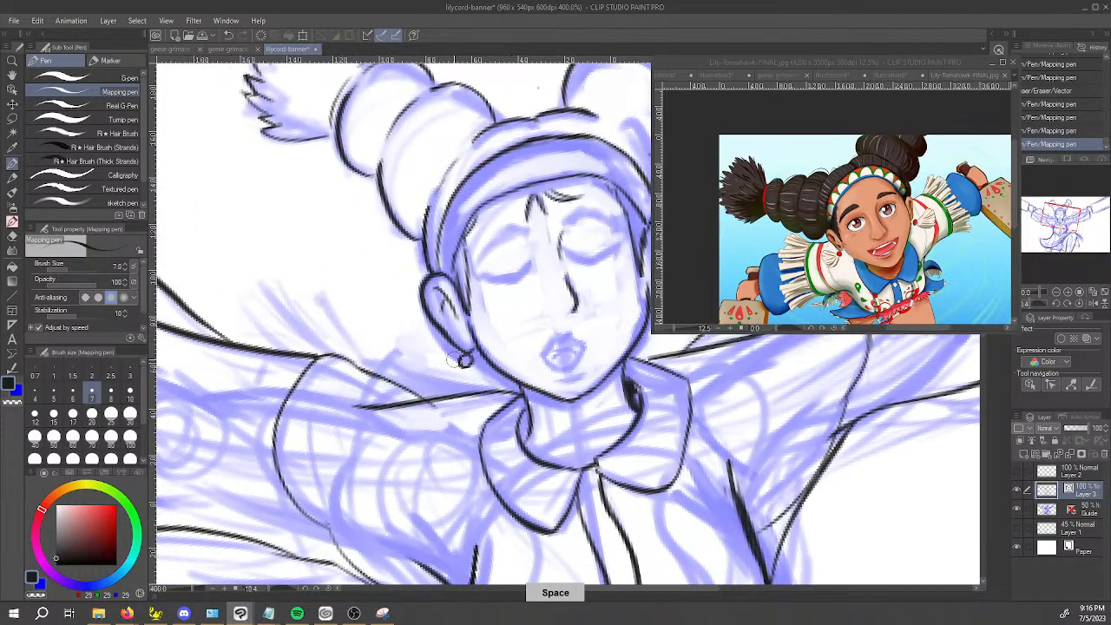
mouse_move(461, 358)
mouse_down()
mouse_move(411, 340)
mouse_move(420, 398)
mouse_up()
key(ctrl+z)
mouse_move(417, 337)
mouse_down()
mouse_move(406, 389)
mouse_move(460, 389)
mouse_up()
mouse_move(666, 415)
mouse_down()
mouse_move(605, 486)
mouse_move(514, 447)
mouse_up()
key(ctrl+z)
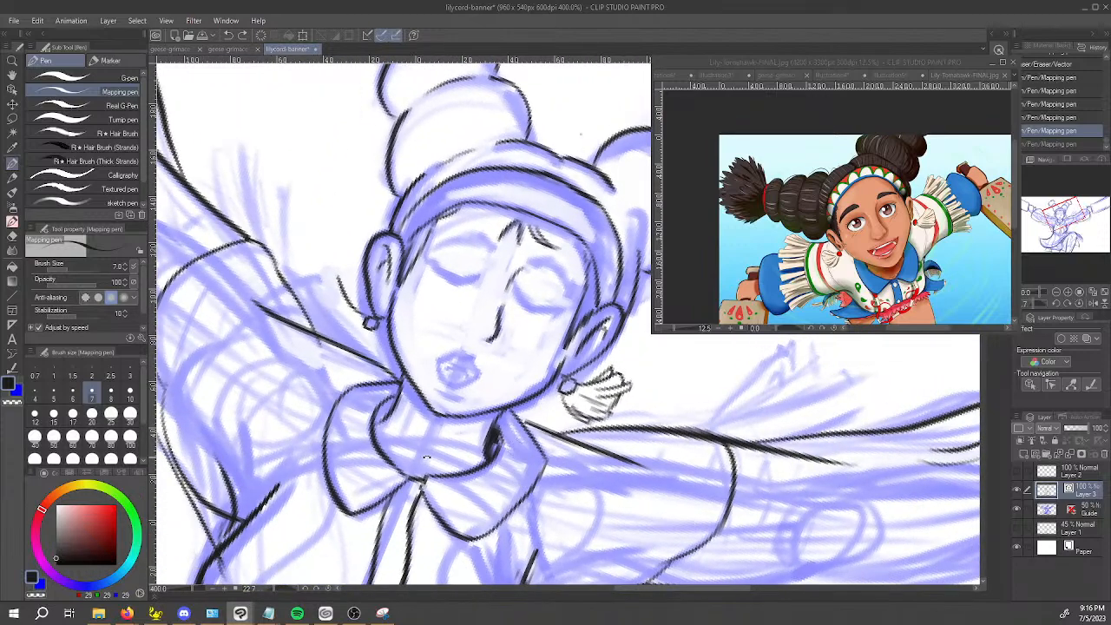
drag(429, 458, 409, 409)
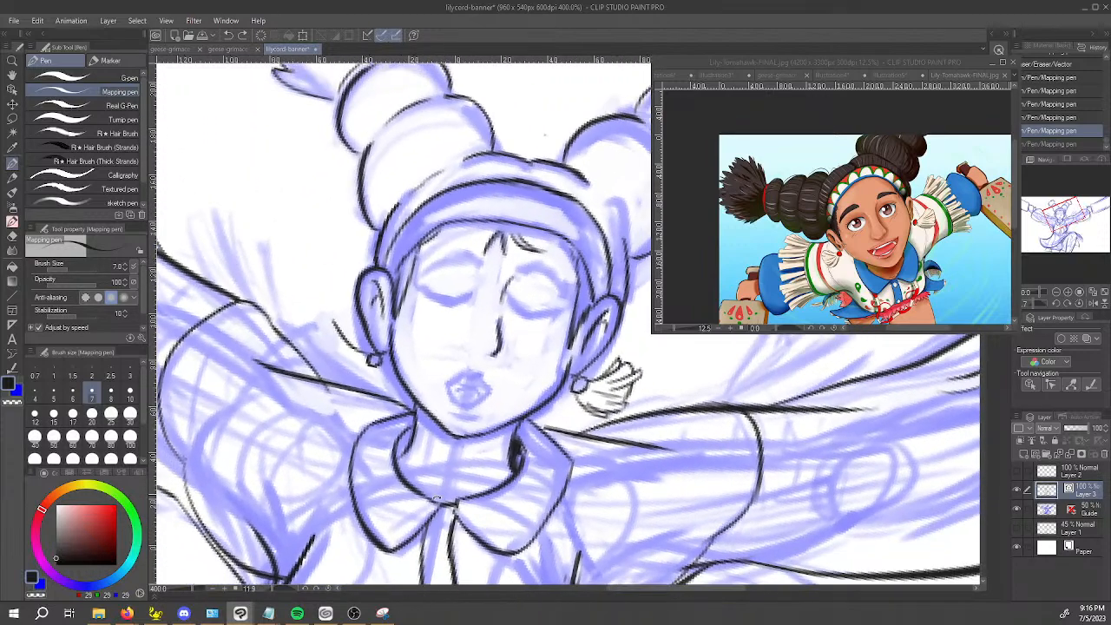
Skip to the next song in Spotify.
mouse_move(303, 617)
click(312, 589)
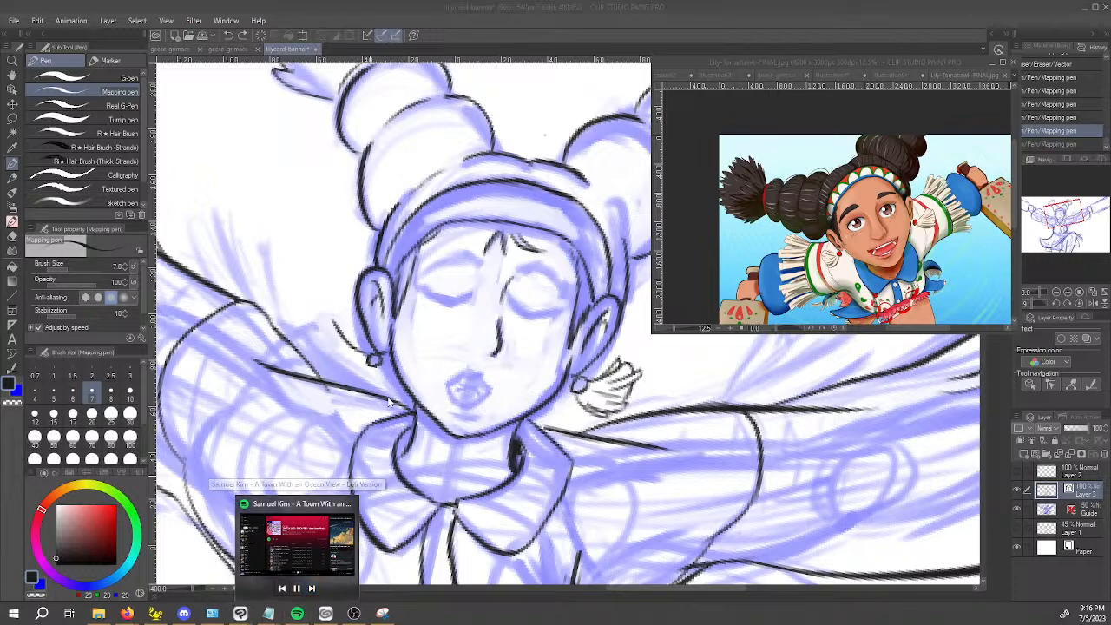
Ink the outer edge, lower curve and notched upper strand tips of the tassel on the left side of the face.
scroll(340, 380, up, 3)
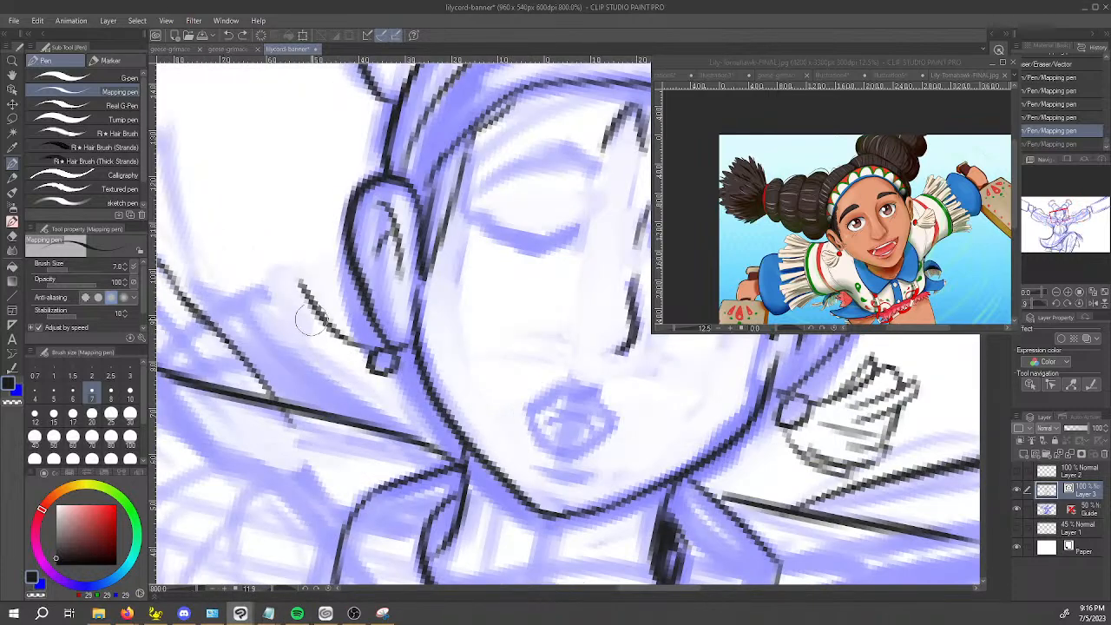
key(c)
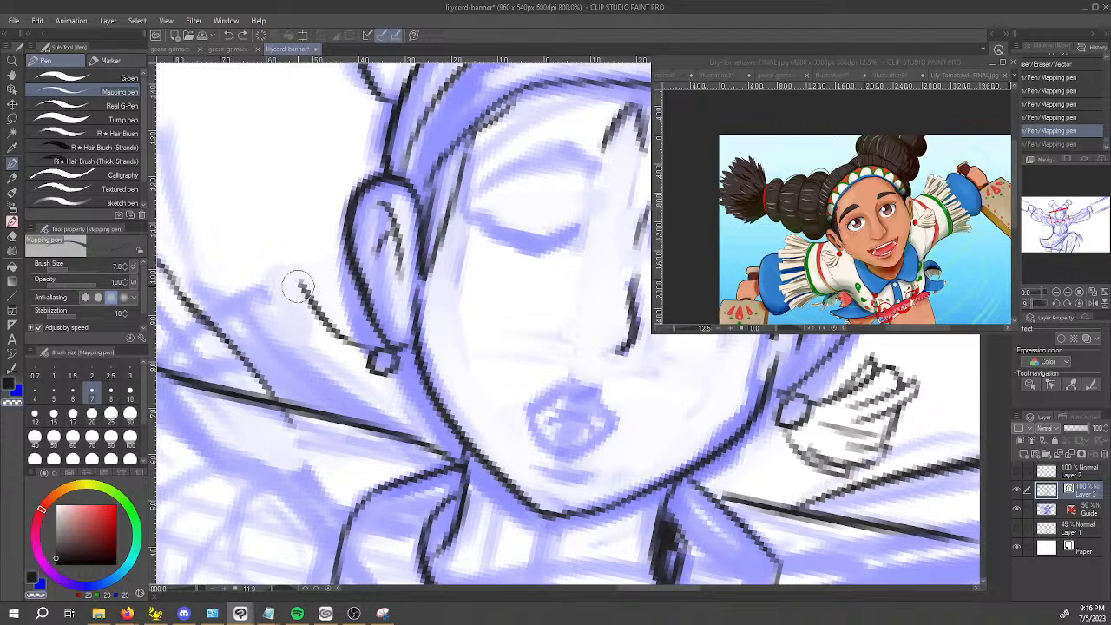
drag(299, 278, 290, 344)
mouse_move(299, 299)
mouse_down()
mouse_move(290, 323)
mouse_move(323, 393)
mouse_up()
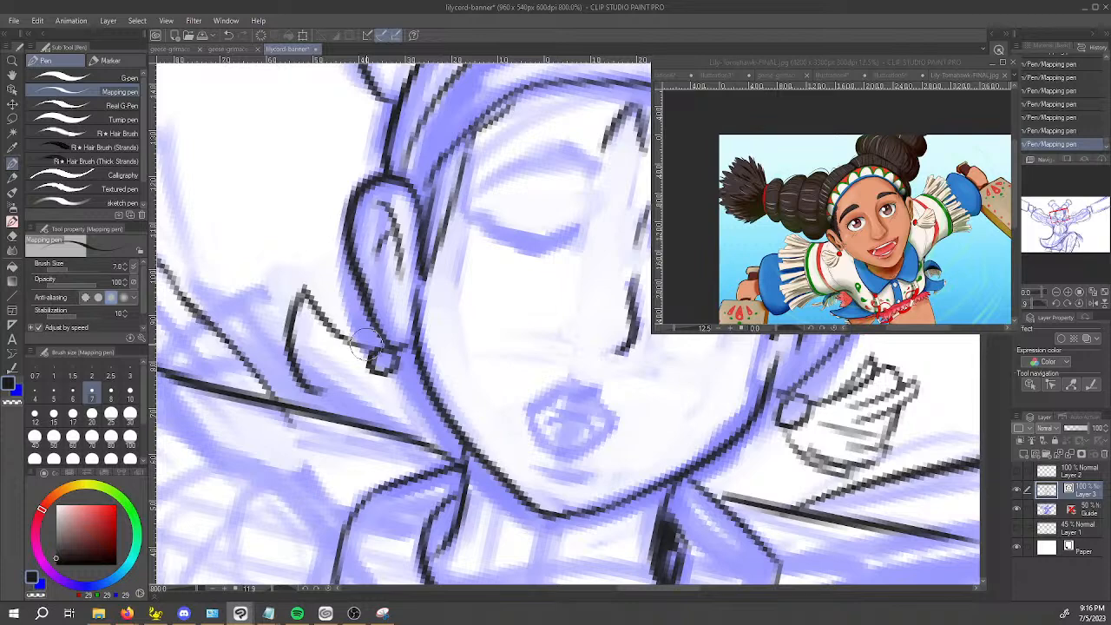
mouse_move(383, 376)
mouse_down()
mouse_move(316, 399)
mouse_move(297, 303)
mouse_move(315, 305)
mouse_move(296, 293)
mouse_move(320, 292)
mouse_move(304, 292)
mouse_move(330, 306)
mouse_move(335, 331)
mouse_move(322, 301)
mouse_move(333, 294)
mouse_move(351, 330)
mouse_up()
key(c)
key(c)
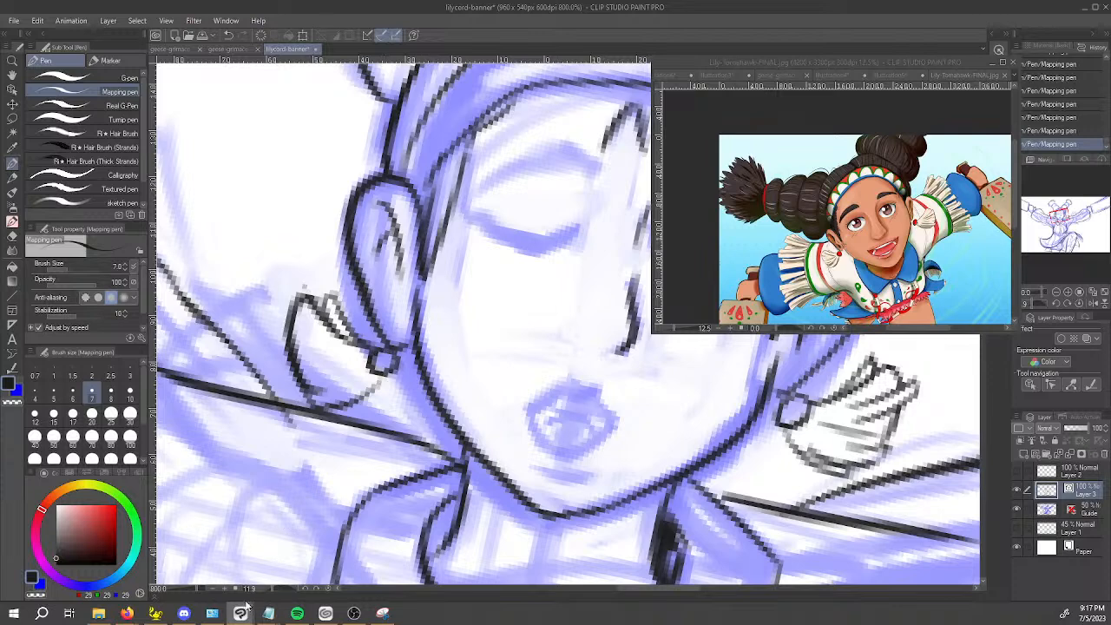
mouse_move(309, 618)
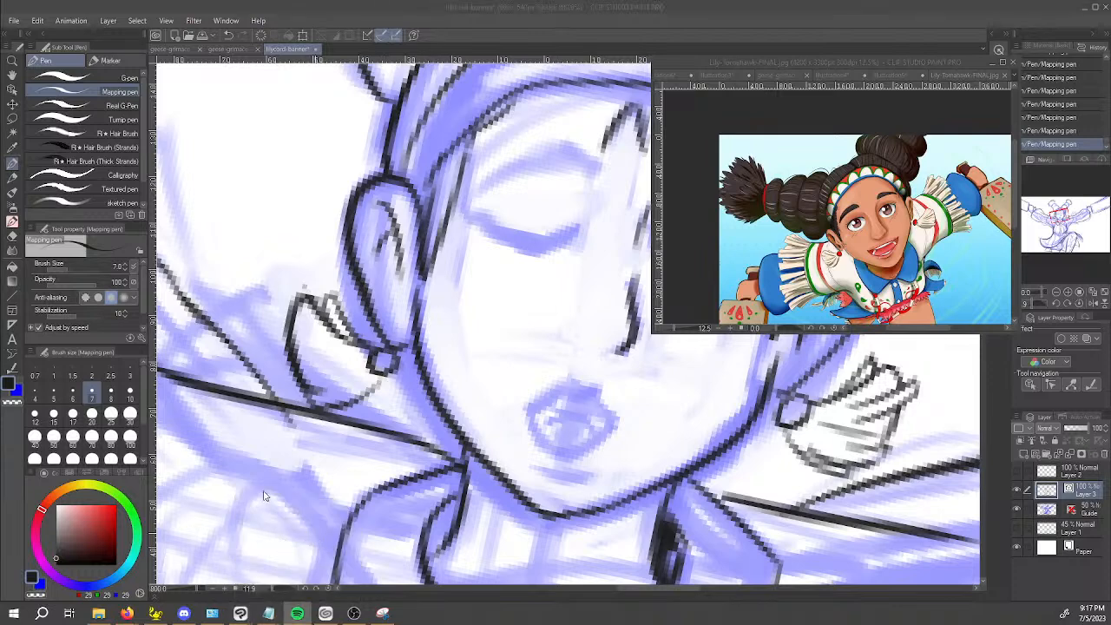
click(347, 368)
key(alt+Tab)
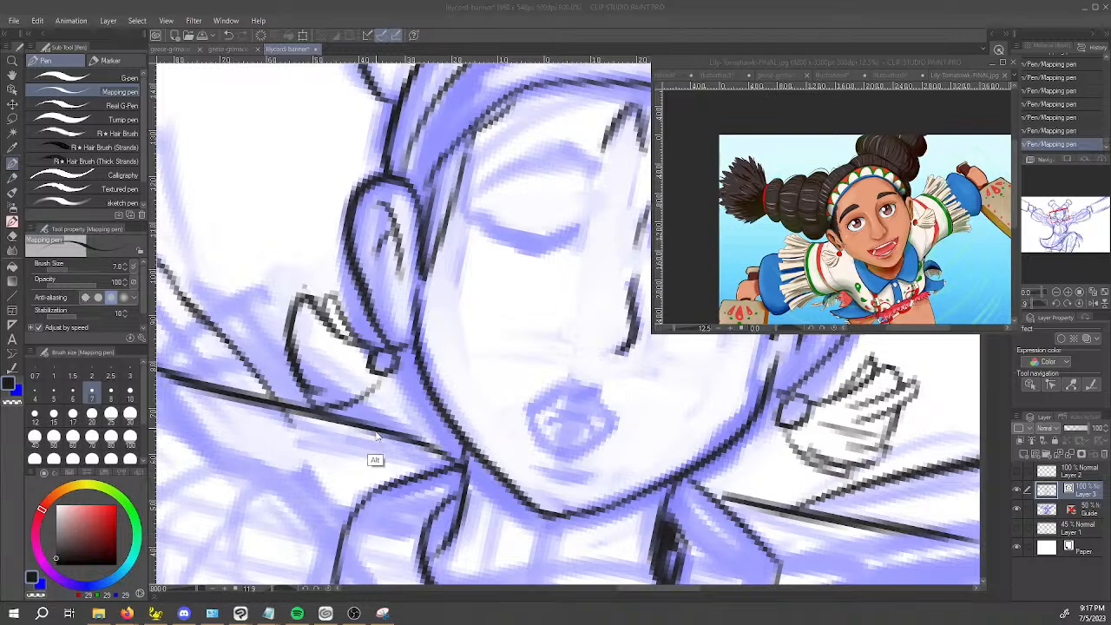
Close the left tassel's outline by inking a curve from its lower edge back up to the bead.
mouse_move(328, 524)
mouse_down()
mouse_move(404, 550)
mouse_move(575, 530)
mouse_up()
key(ctrl+z)
mouse_move(466, 490)
mouse_down()
mouse_move(600, 495)
mouse_move(634, 468)
mouse_move(481, 434)
mouse_move(185, 327)
mouse_up()
mouse_move(535, 360)
mouse_down()
mouse_move(570, 384)
mouse_move(549, 354)
mouse_move(571, 428)
mouse_up()
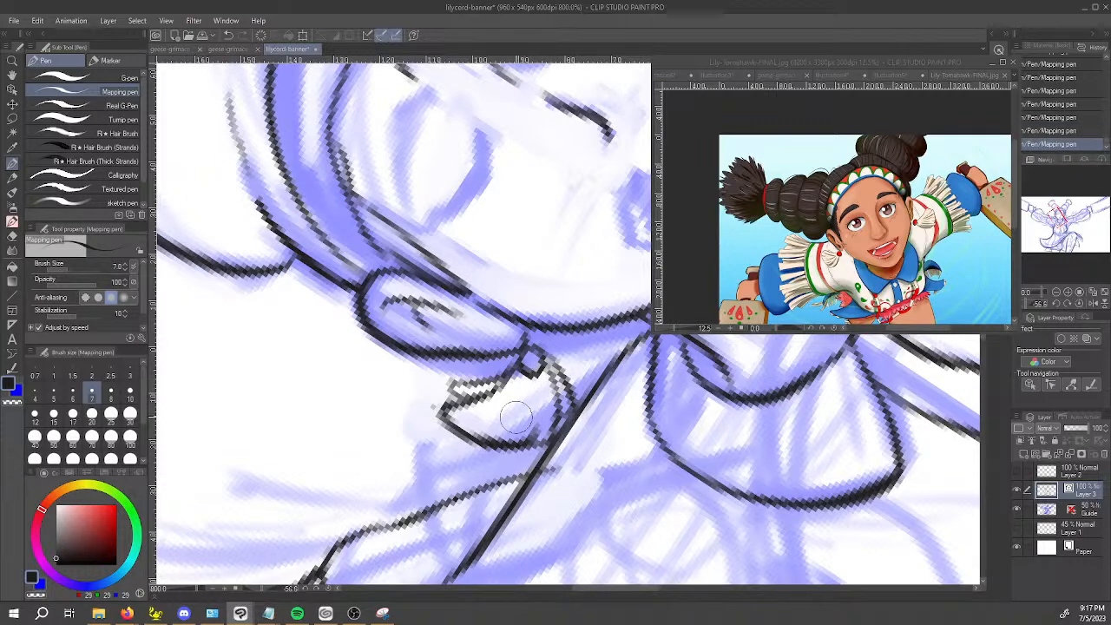
Ink the lower strands of the left tassel, retrying the first stroke, and trim their overlapping ends with the Vector eraser.
drag(509, 439, 496, 455)
key(ctrl+z)
drag(522, 397, 492, 457)
key(ctrl+z)
drag(526, 391, 501, 449)
key(ctrl+z)
drag(526, 392, 500, 456)
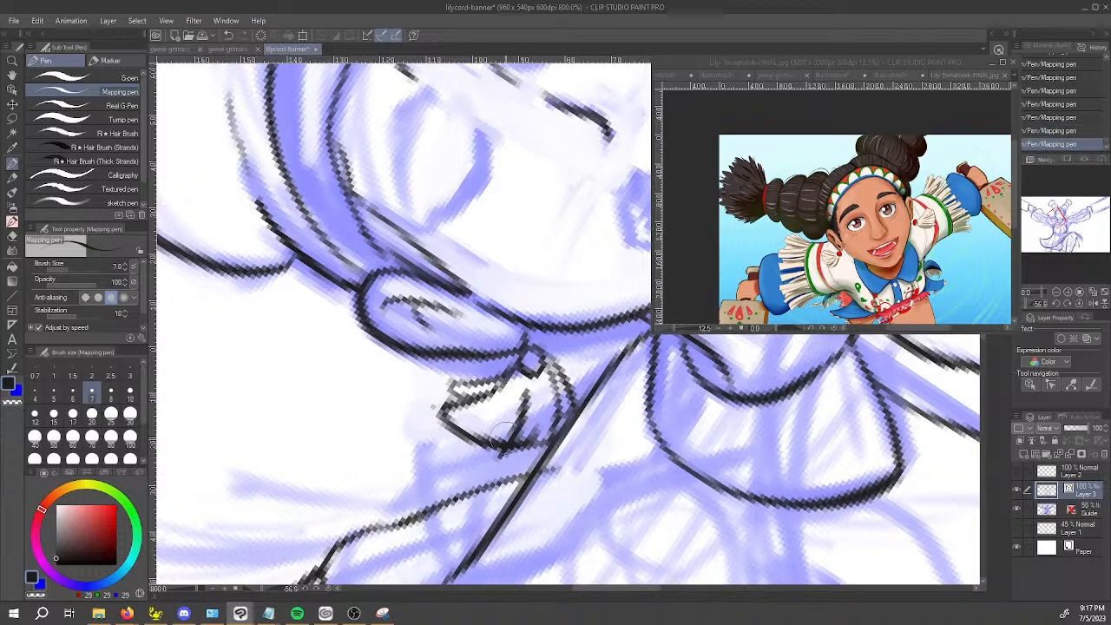
drag(533, 375, 519, 454)
key(e)
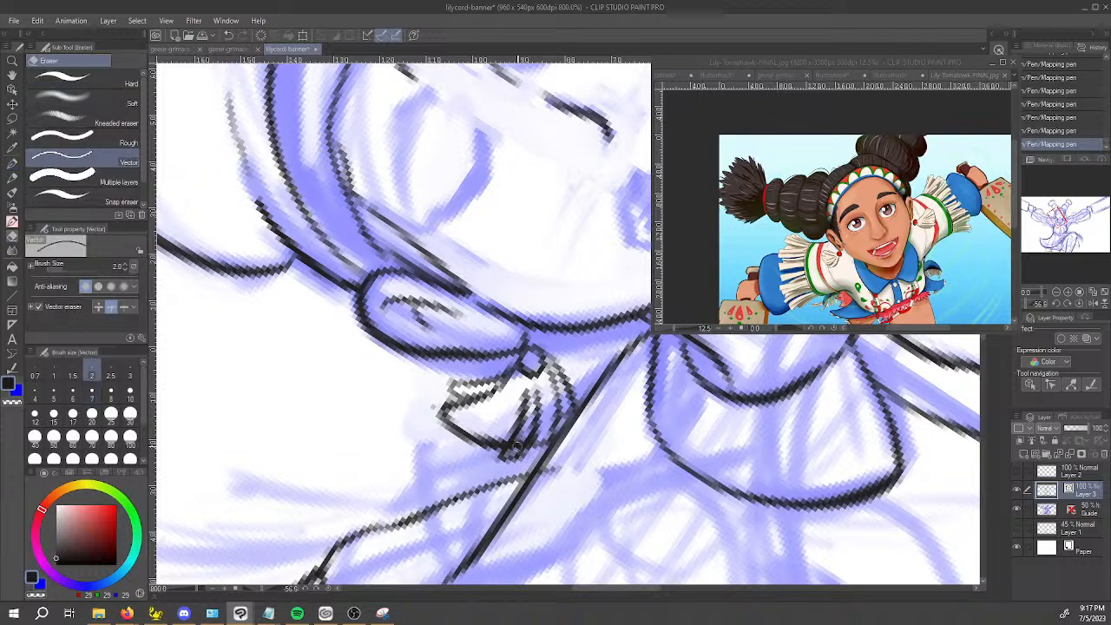
key(p)
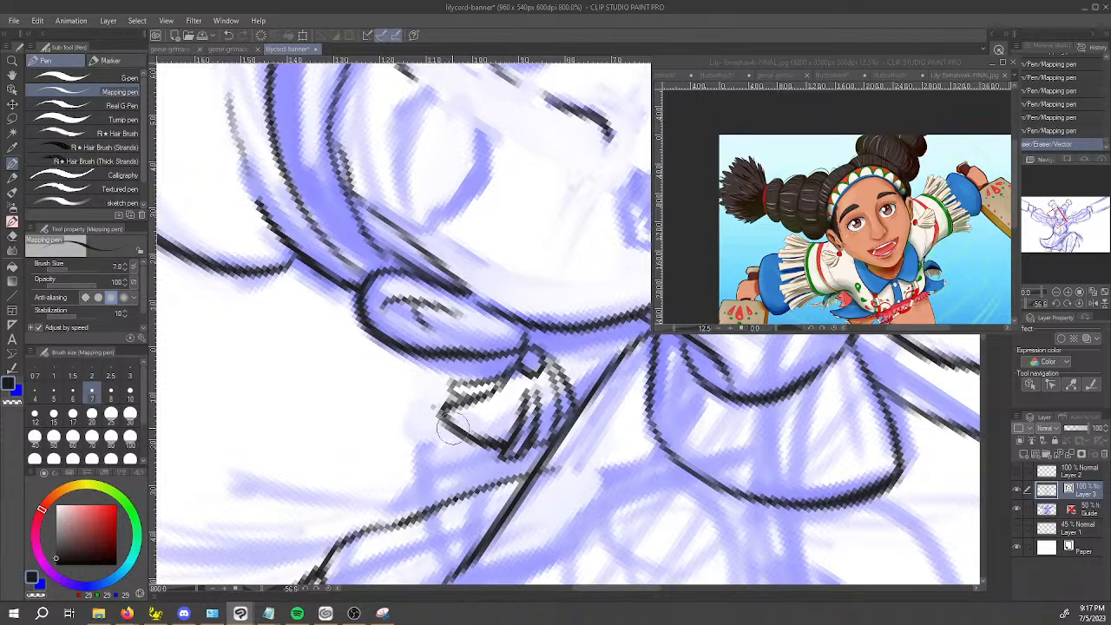
Ink a curved strand across the left tassel's empty upper part, notch its outer edge and clean up the overlaps with the Vector eraser.
key(ctrl+z)
drag(460, 432, 507, 400)
key(ctrl+z)
drag(460, 430, 510, 396)
key(ctrl+z)
drag(457, 432, 511, 395)
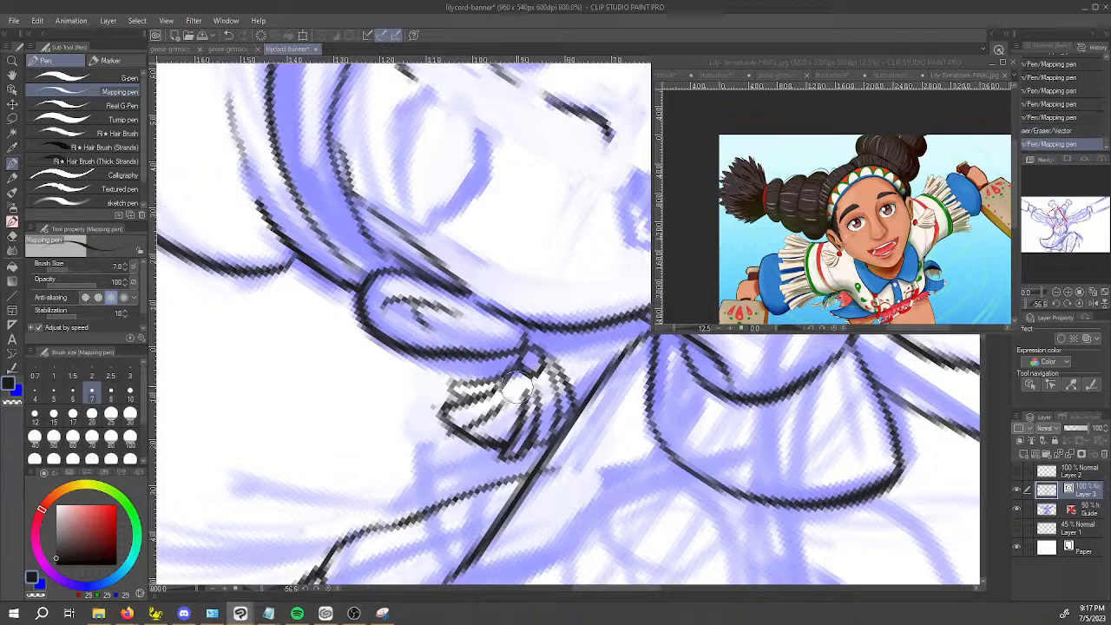
mouse_move(447, 423)
mouse_down()
mouse_move(489, 445)
mouse_move(466, 453)
mouse_move(516, 408)
mouse_move(471, 439)
mouse_up()
key(e)
key(ctrl+z)
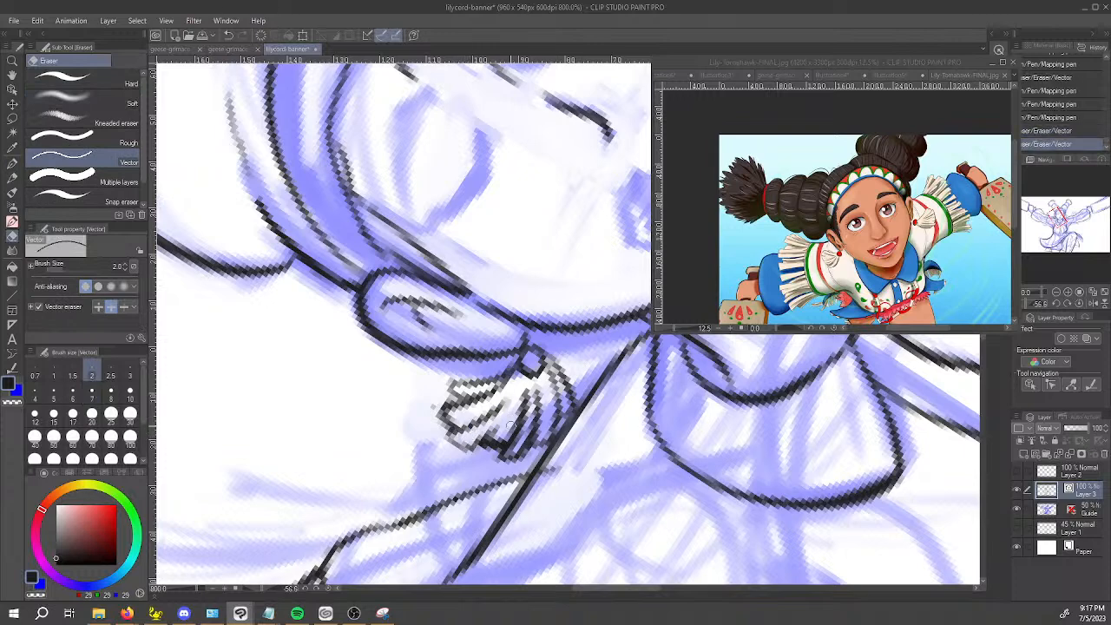
key(p)
mouse_move(522, 382)
mouse_down()
mouse_move(553, 394)
mouse_move(540, 379)
mouse_move(542, 435)
mouse_move(570, 361)
mouse_move(526, 384)
mouse_up()
Erase excess ink around the left earring's bead with the Vector eraser and touch up the bead's edge with the Mapping pen.
key(space)
mouse_move(533, 342)
mouse_down()
mouse_move(520, 355)
mouse_move(550, 353)
mouse_move(533, 339)
mouse_move(449, 480)
mouse_up()
scroll(533, 367, down, 4)
key(space)
scroll(469, 417, up, 4)
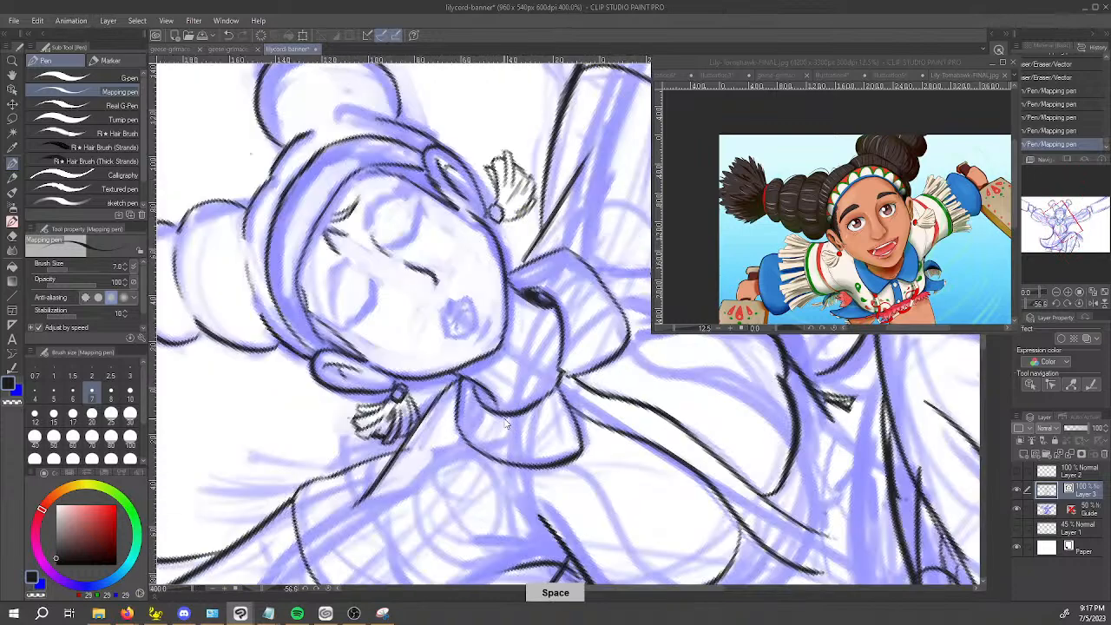
key(e)
drag(294, 356, 296, 362)
key(p)
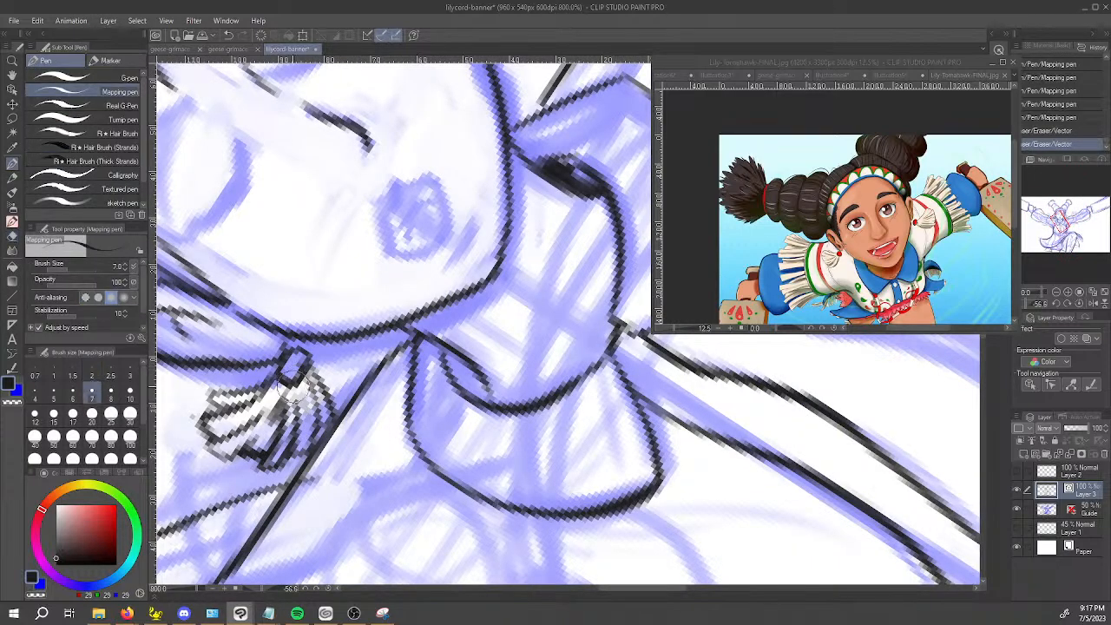
mouse_move(309, 354)
mouse_down()
mouse_move(292, 375)
mouse_move(276, 351)
mouse_move(292, 383)
mouse_move(310, 358)
mouse_move(286, 364)
mouse_move(267, 321)
mouse_move(290, 377)
mouse_up()
key(ctrl+z)
key(ctrl+z)
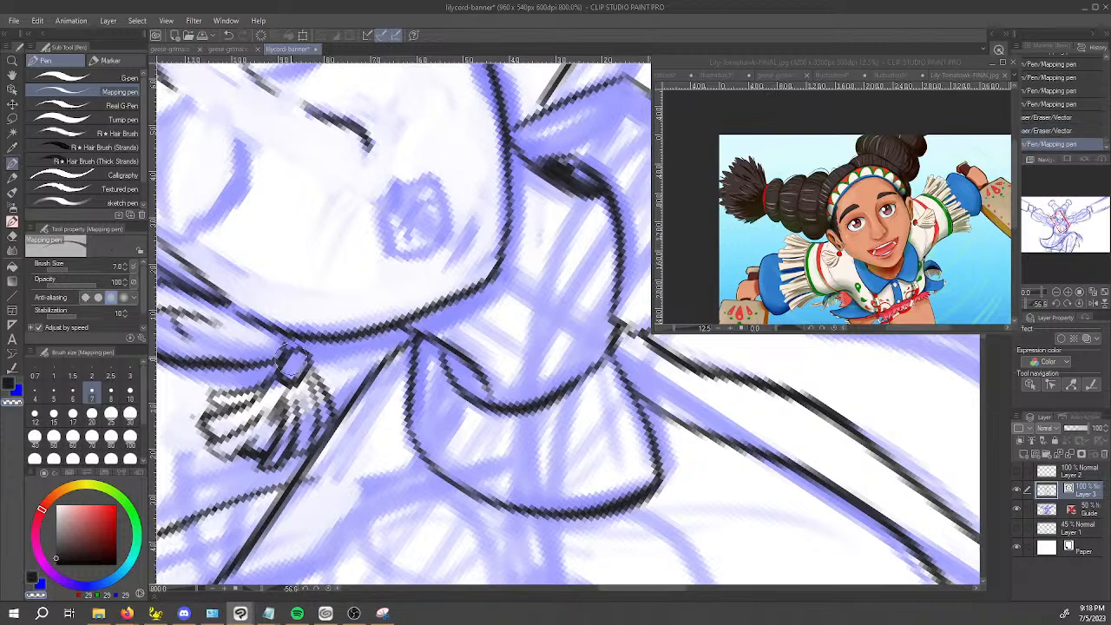
Add short ink marks inside both ears just above the lobes.
scroll(312, 338, down, 2)
key(space)
drag(389, 325, 417, 438)
scroll(377, 387, up, 1)
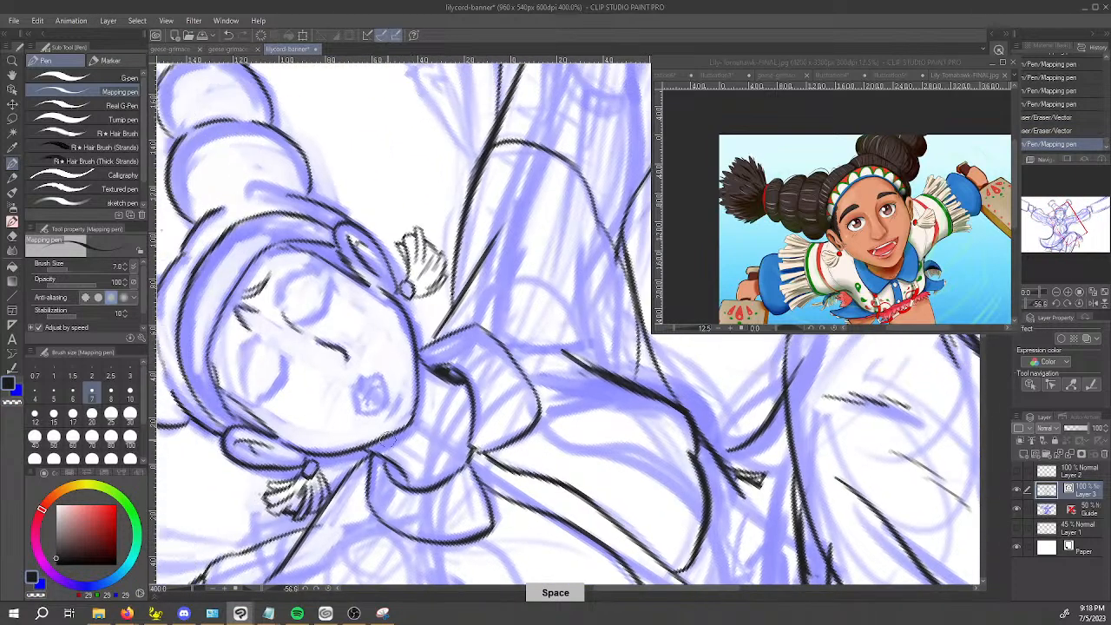
mouse_move(300, 466)
mouse_down()
mouse_move(299, 452)
mouse_move(292, 462)
mouse_up()
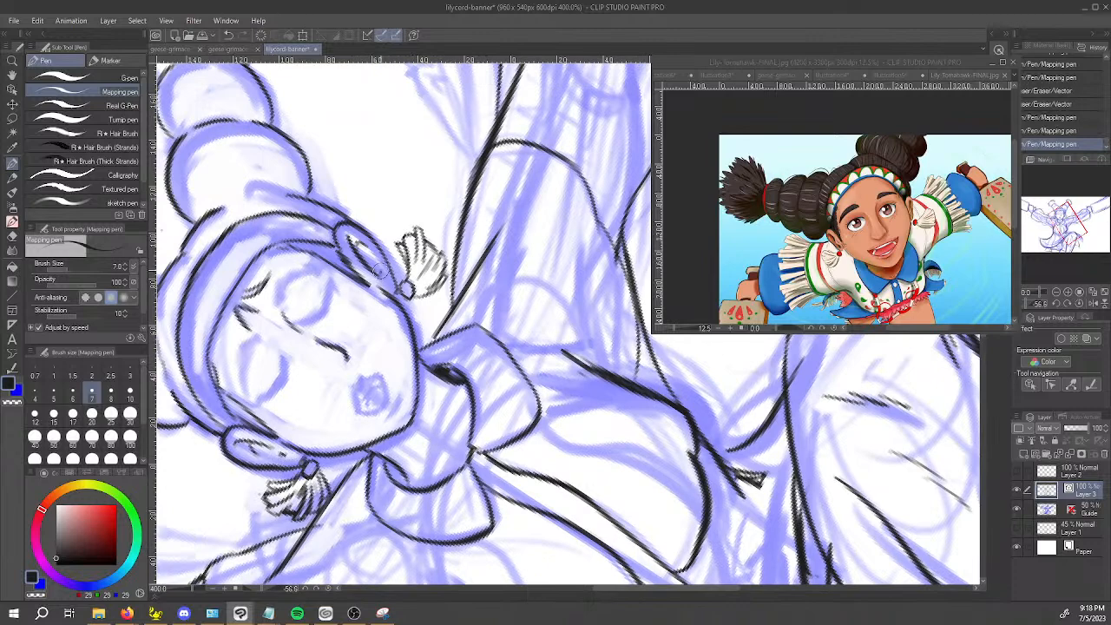
drag(379, 262, 389, 252)
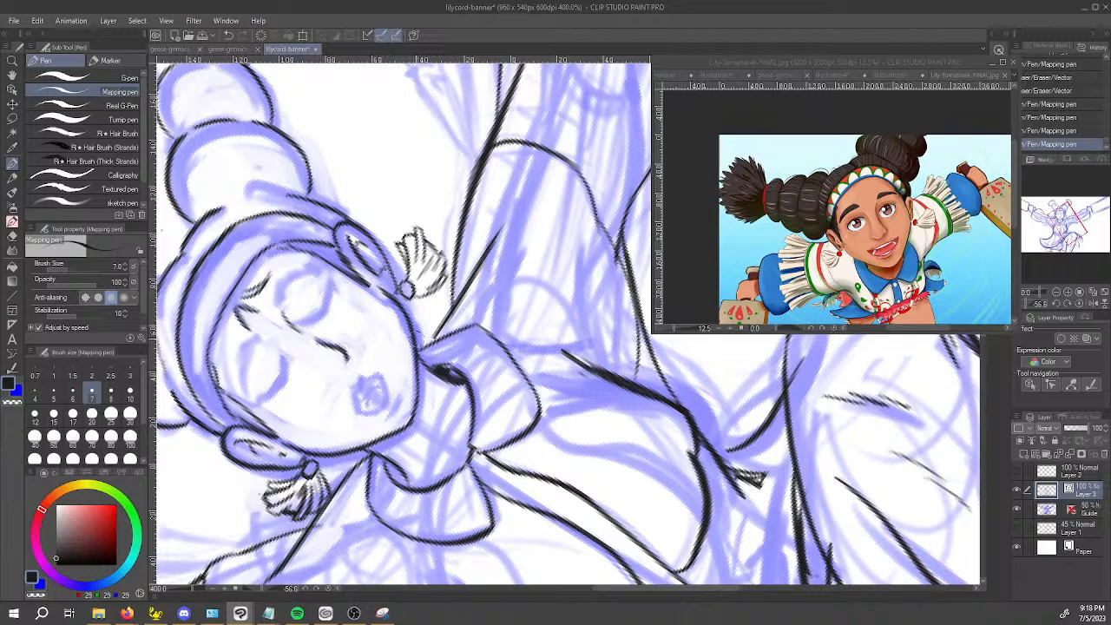
Thin the crowded strand lines of the left tassel with the Vector eraser and re-ink the strands near its middle.
key(c)
scroll(301, 511, up, 2)
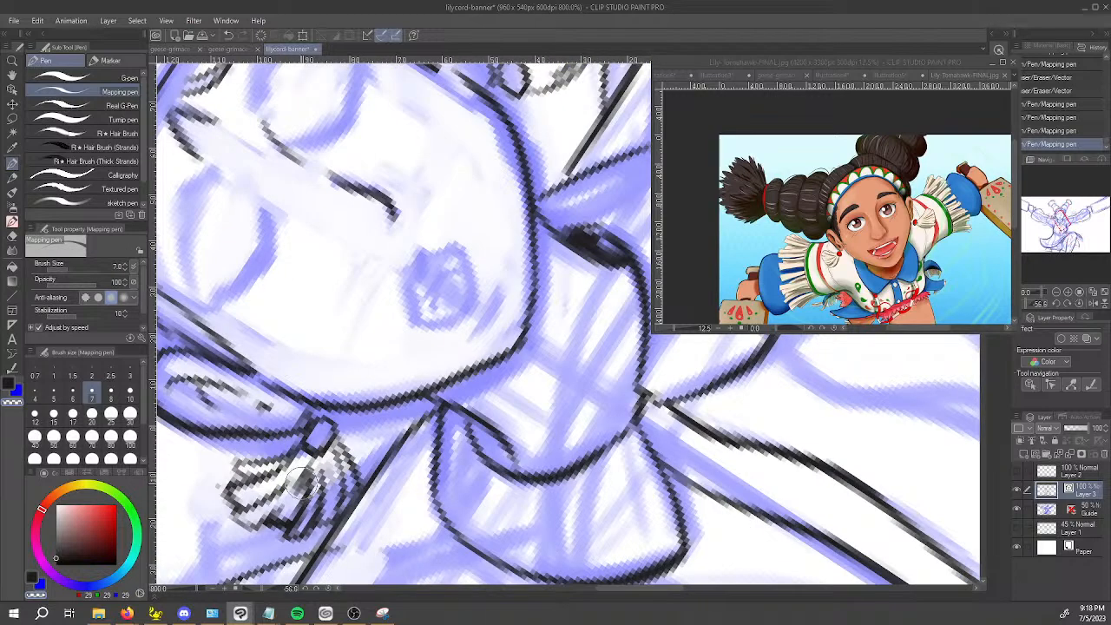
key(e)
drag(304, 482, 305, 463)
key(p)
mouse_move(293, 505)
mouse_down()
mouse_move(307, 470)
mouse_move(301, 496)
mouse_move(307, 469)
mouse_move(317, 470)
mouse_move(317, 496)
mouse_move(322, 469)
mouse_move(315, 481)
mouse_move(345, 460)
mouse_move(326, 464)
mouse_move(323, 491)
mouse_up()
key(c)
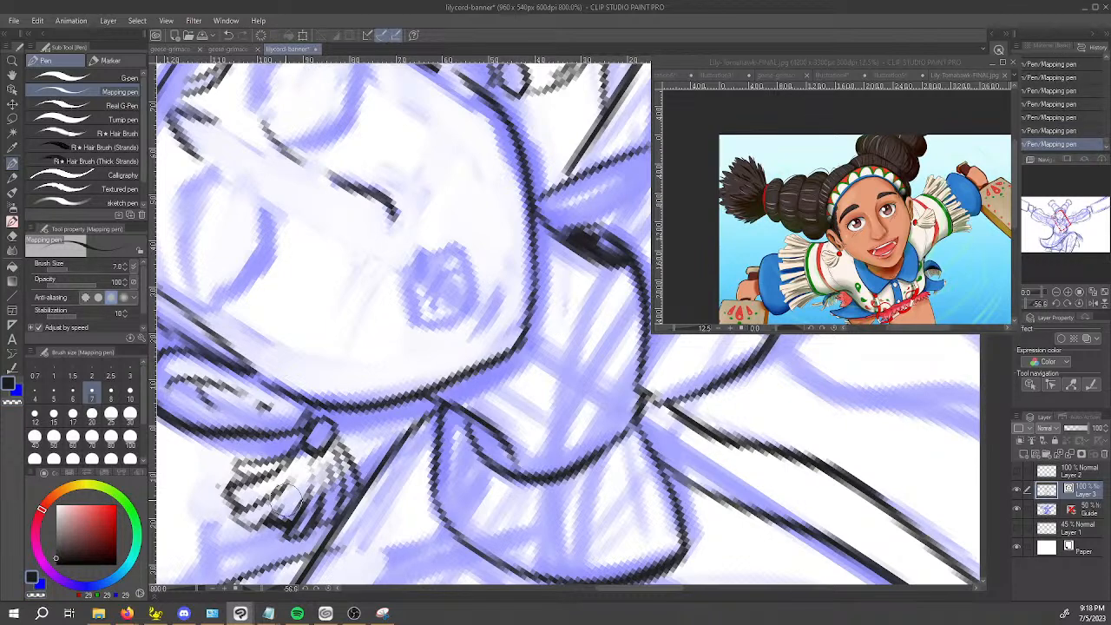
Reduce the Mapping pen's brush size to 3 and restore the undone strand stroke on the left tassel.
key(ctrl+z)
key(bracketleft)
key(bracketleft)
key(bracketleft)
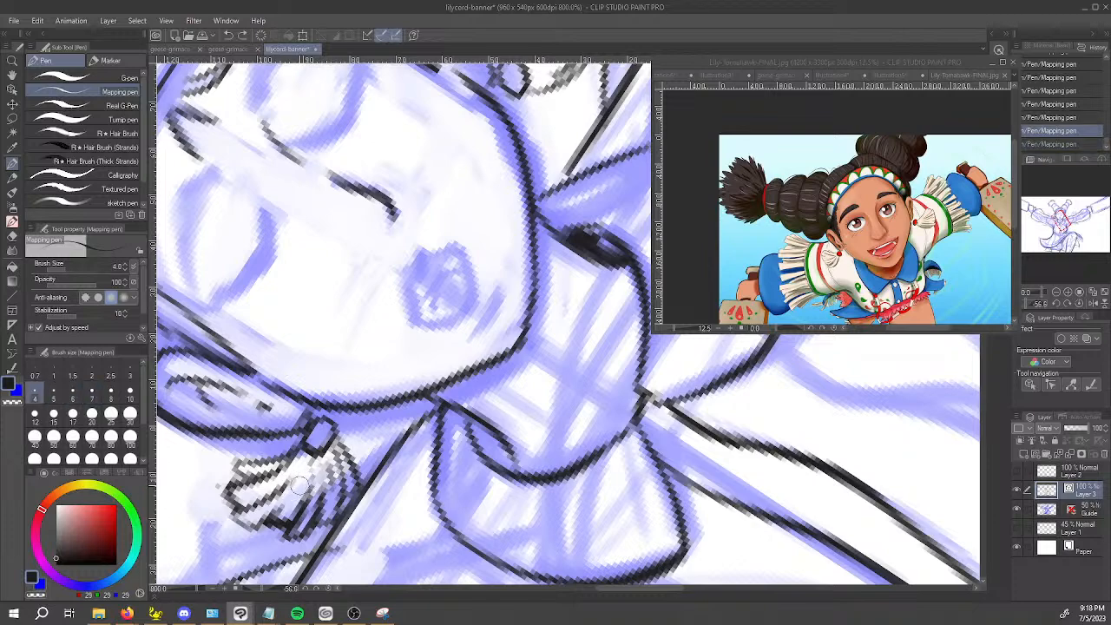
key(ctrl+y)
scroll(306, 473, down, 5)
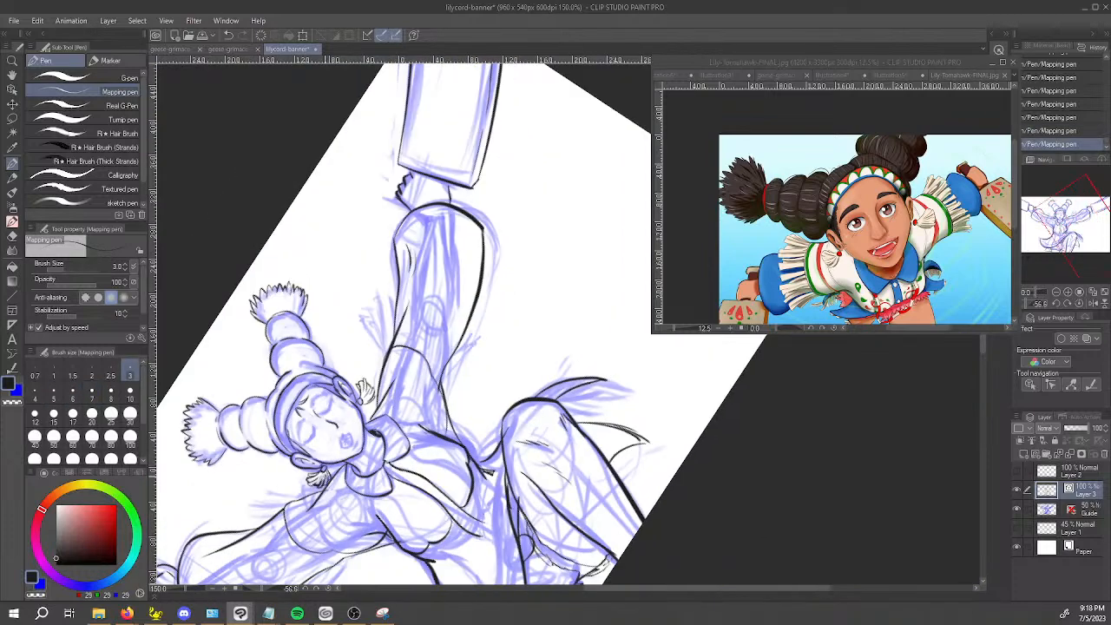
drag(398, 528, 304, 377)
key(space)
drag(409, 309, 440, 401)
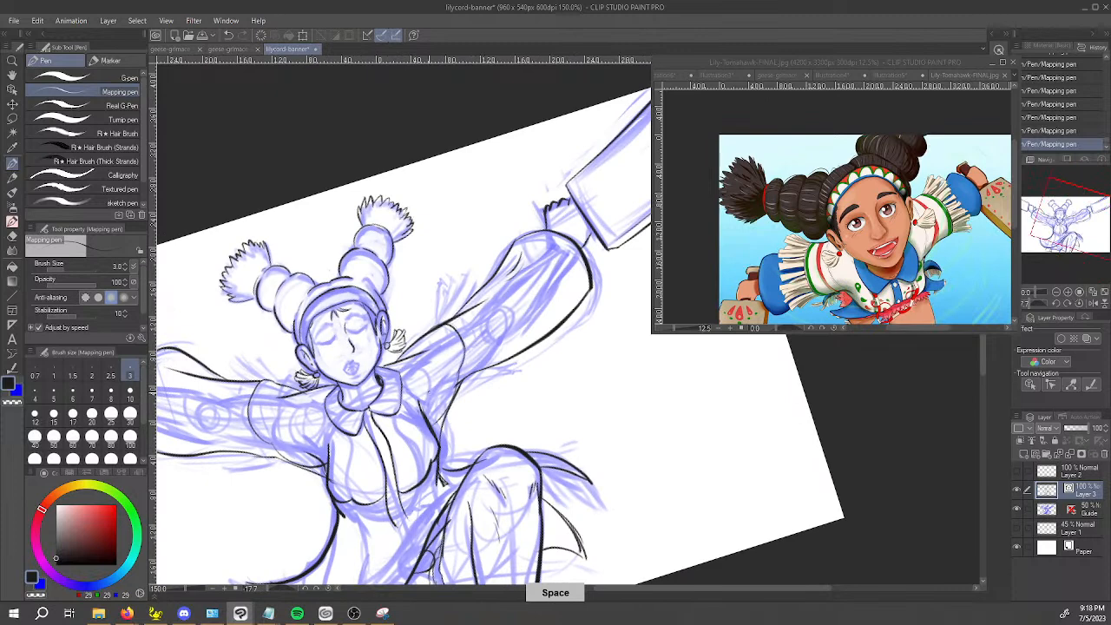
scroll(385, 384, up, 4)
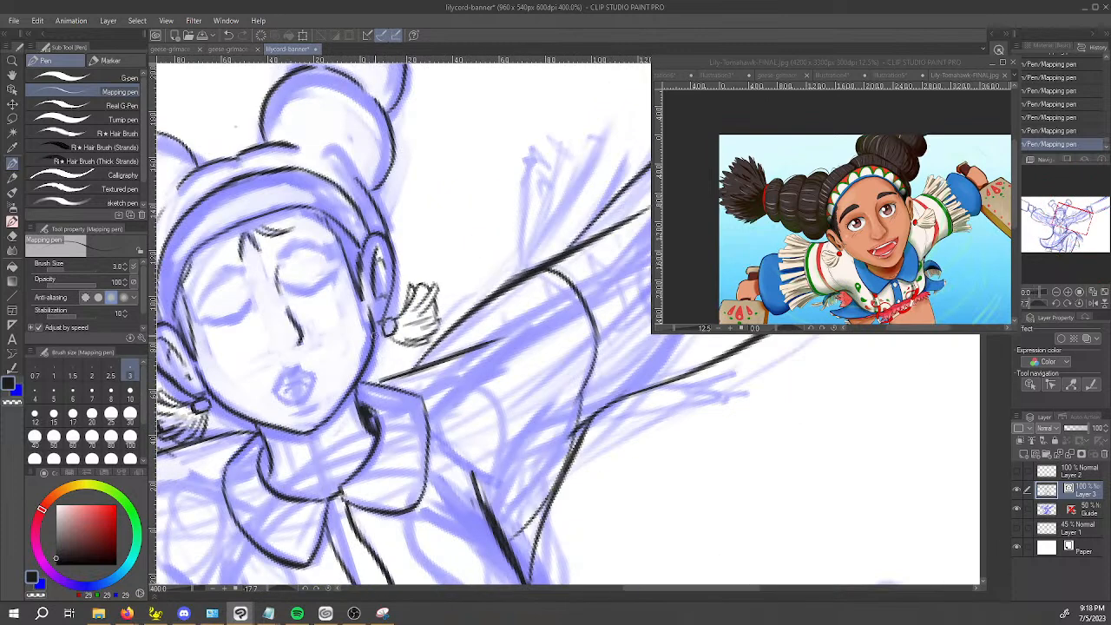
key(space)
drag(386, 307, 403, 314)
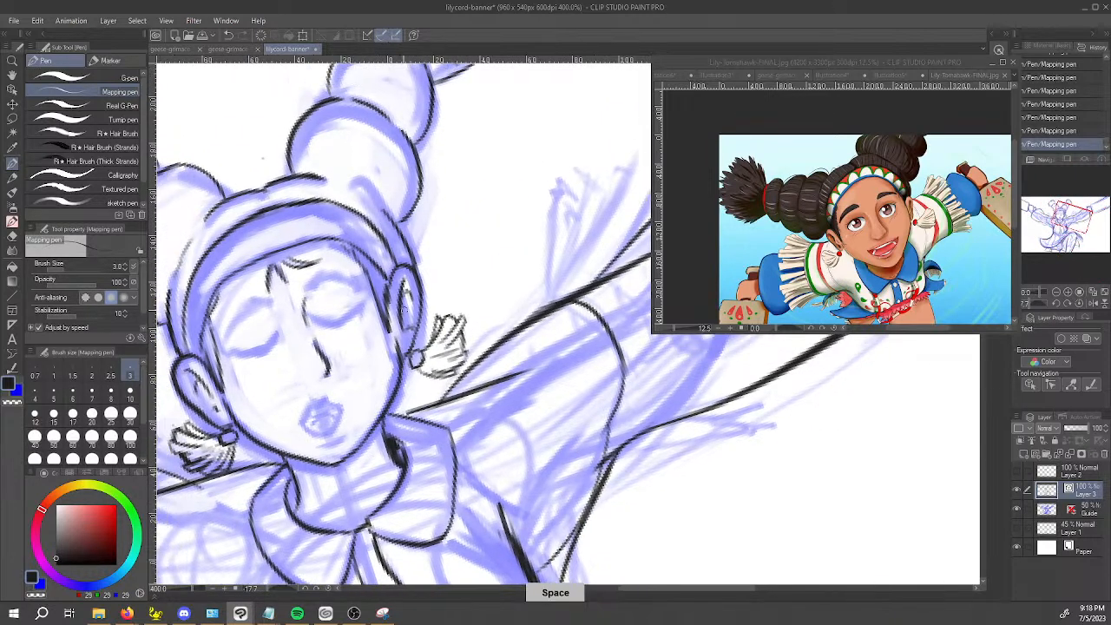
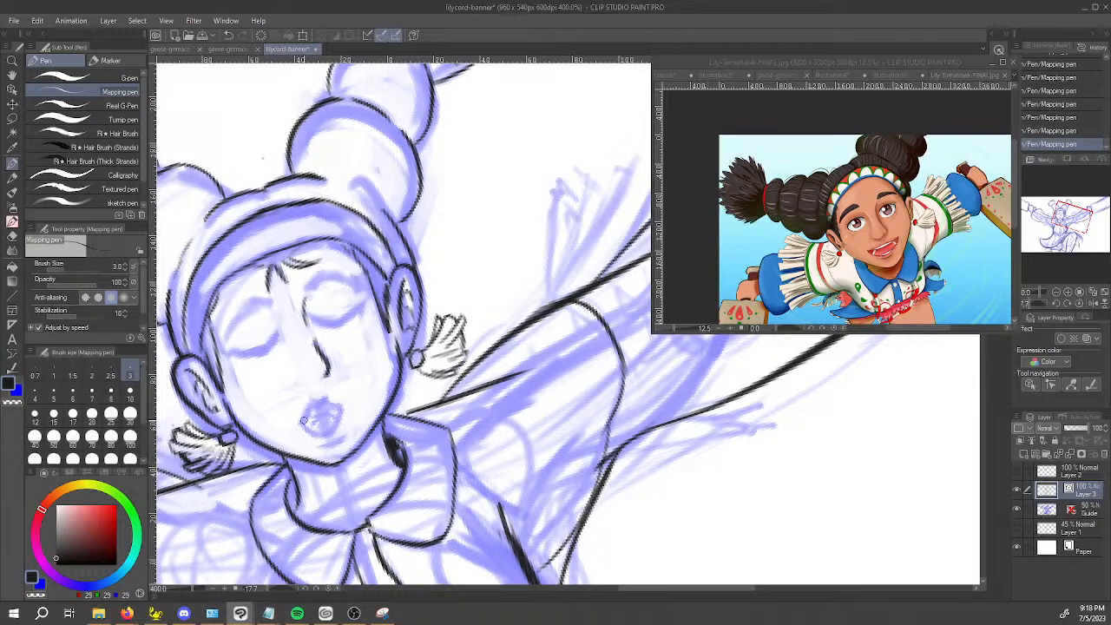
Examine the fringed shoulder sleeve in the Lily reference illustration and compare it with the banner's right-hand arm.
scroll(330, 390, down, 5)
key(space)
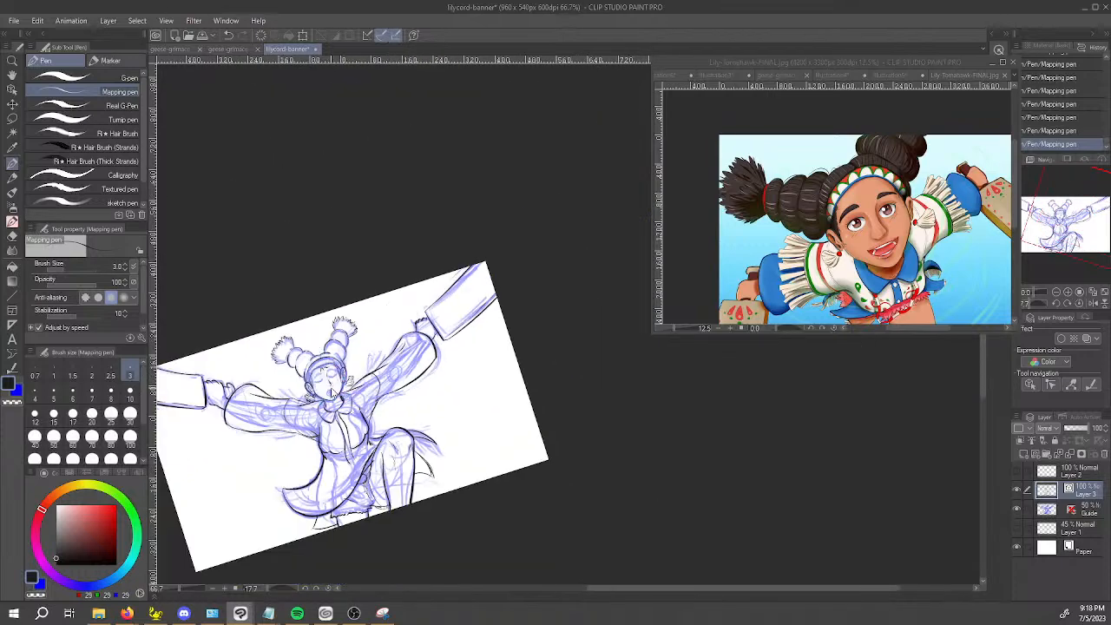
drag(389, 407, 478, 393)
key(shift+space)
drag(439, 440, 411, 412)
key(space)
scroll(411, 412, up, 1)
scroll(411, 412, up, 1)
key(space)
drag(513, 330, 340, 527)
click(957, 64)
key(space)
drag(956, 180, 875, 213)
scroll(916, 184, up, 1)
key(space)
scroll(875, 213, up, 1)
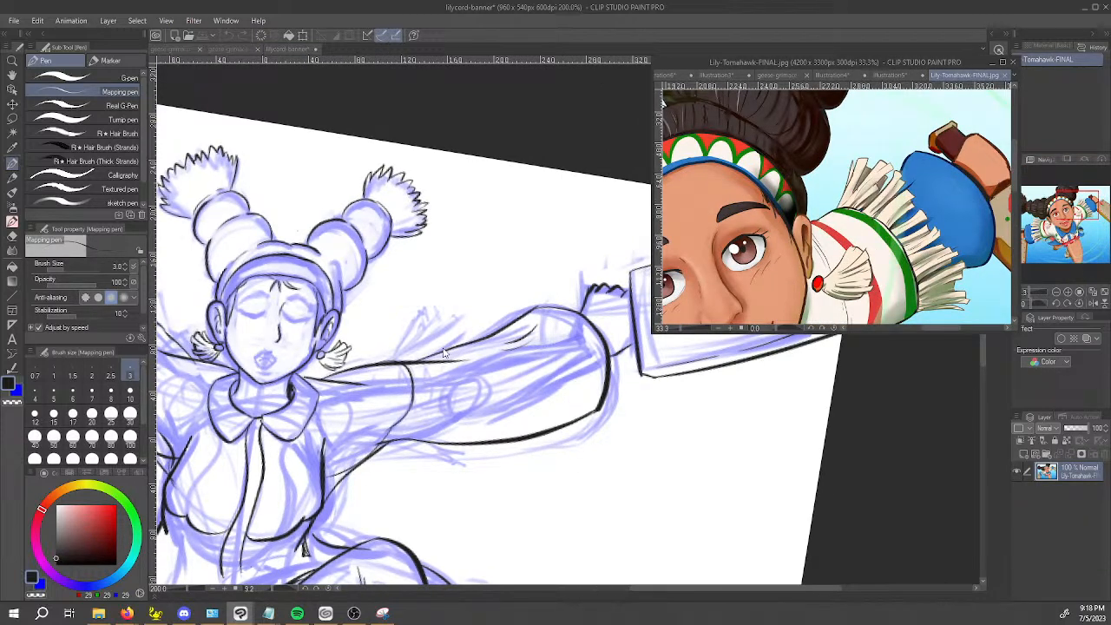
Ink the first fringe strands rising from the upper edge of the banner's right-hand sleeve with the Mapping pen.
click(392, 357)
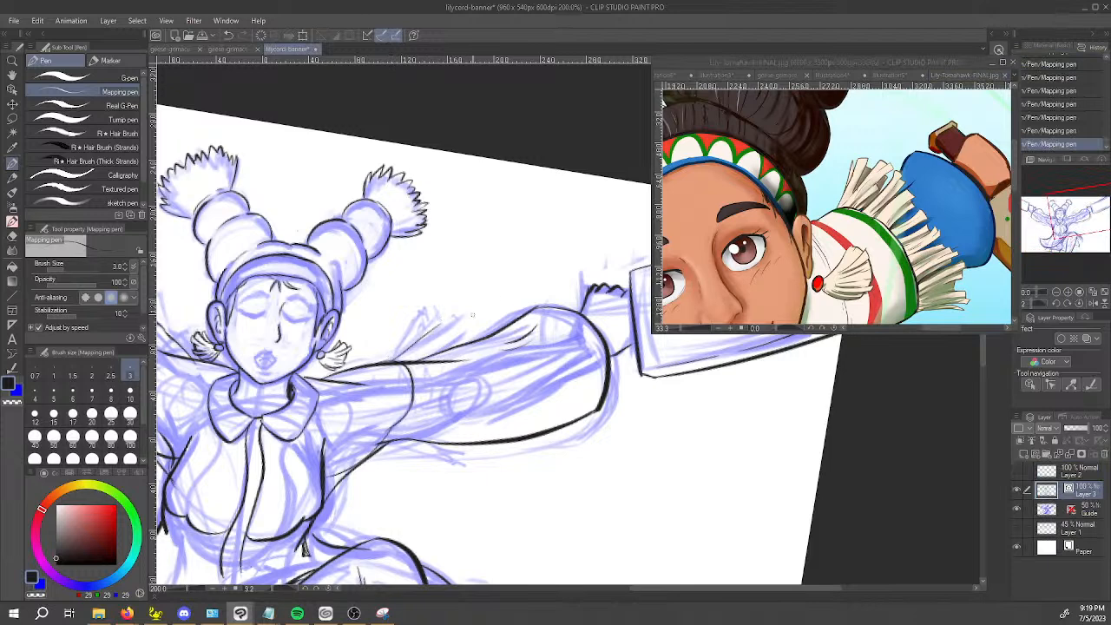
scroll(548, 260, up, 2)
key(space)
drag(548, 255, 379, 356)
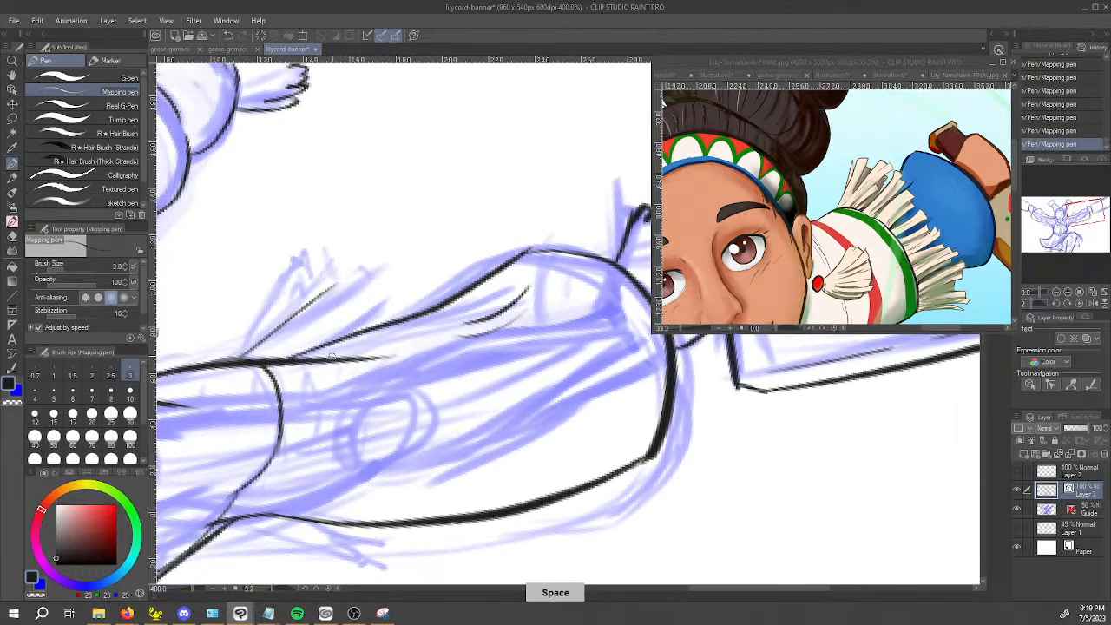
key(ctrl+z)
key(ctrl+z)
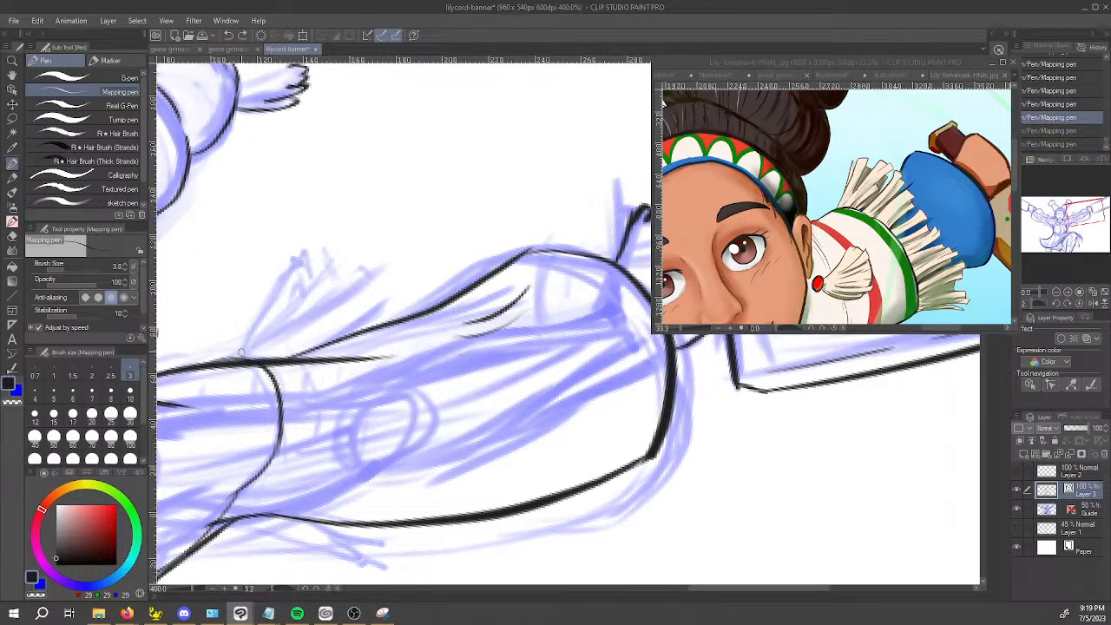
key(ctrl+y)
key(ctrl+y)
drag(258, 356, 375, 294)
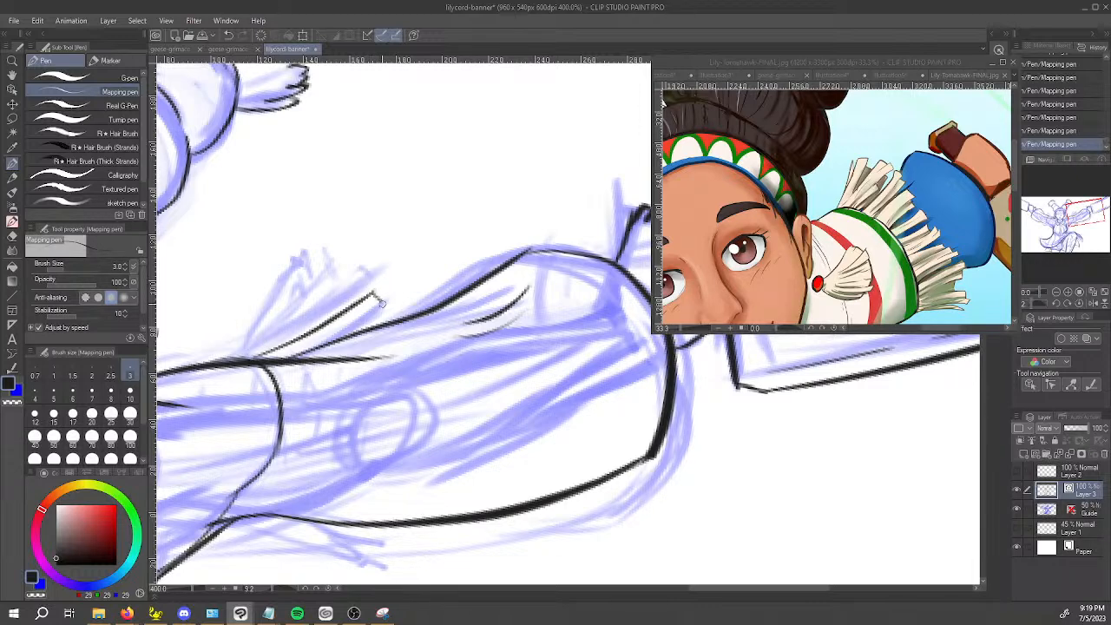
drag(313, 338, 389, 298)
key(ctrl+z)
mouse_move(322, 334)
mouse_down()
mouse_move(389, 299)
mouse_move(396, 305)
mouse_up()
Erase the arm outline that runs through the new fringe strands with the Vector eraser.
key(e)
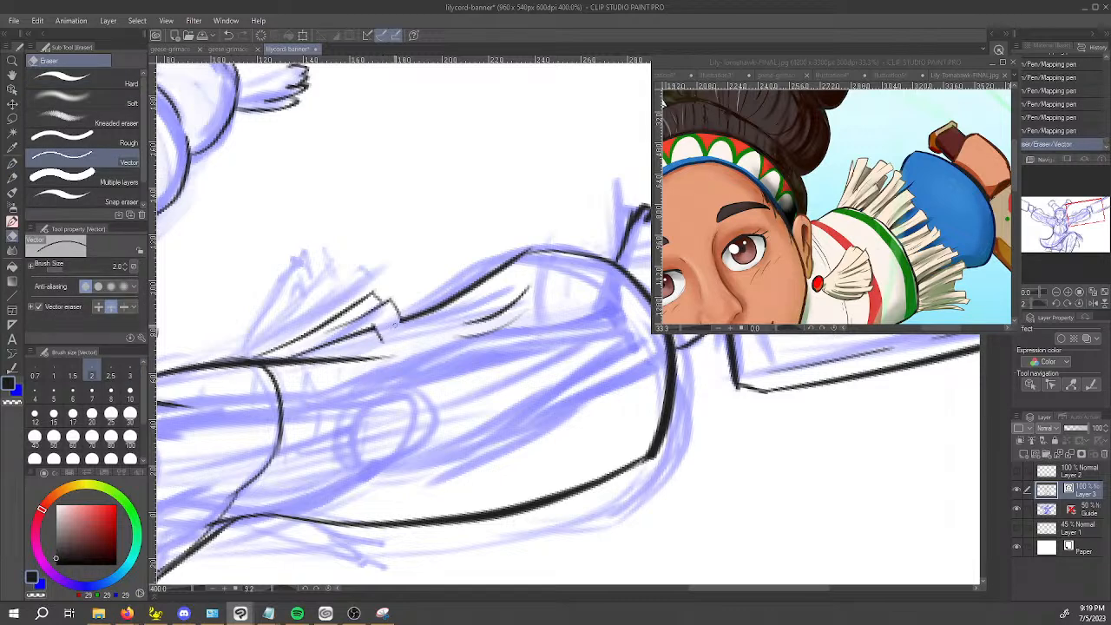
click(365, 337)
click(369, 333)
click(368, 335)
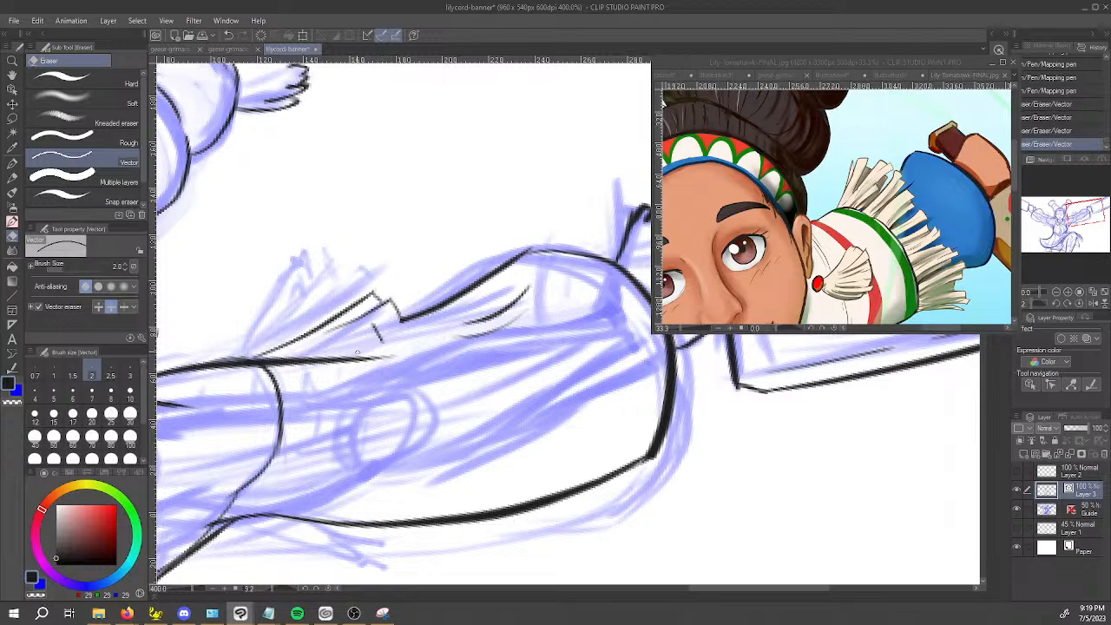
Ink more blunt-ended fringe strands on both sides of the first ones, fanning out from the sleeve's upper corner.
key(p)
mouse_move(362, 348)
mouse_down()
mouse_move(271, 369)
mouse_move(391, 337)
mouse_up()
key(ctrl+z)
key(ctrl+z)
mouse_move(271, 373)
mouse_down()
mouse_move(389, 339)
mouse_move(363, 333)
mouse_move(251, 361)
mouse_move(357, 259)
mouse_move(362, 285)
mouse_move(294, 339)
mouse_move(354, 295)
mouse_move(347, 280)
mouse_move(292, 330)
mouse_up()
key(e)
key(p)
key(ctrl+z)
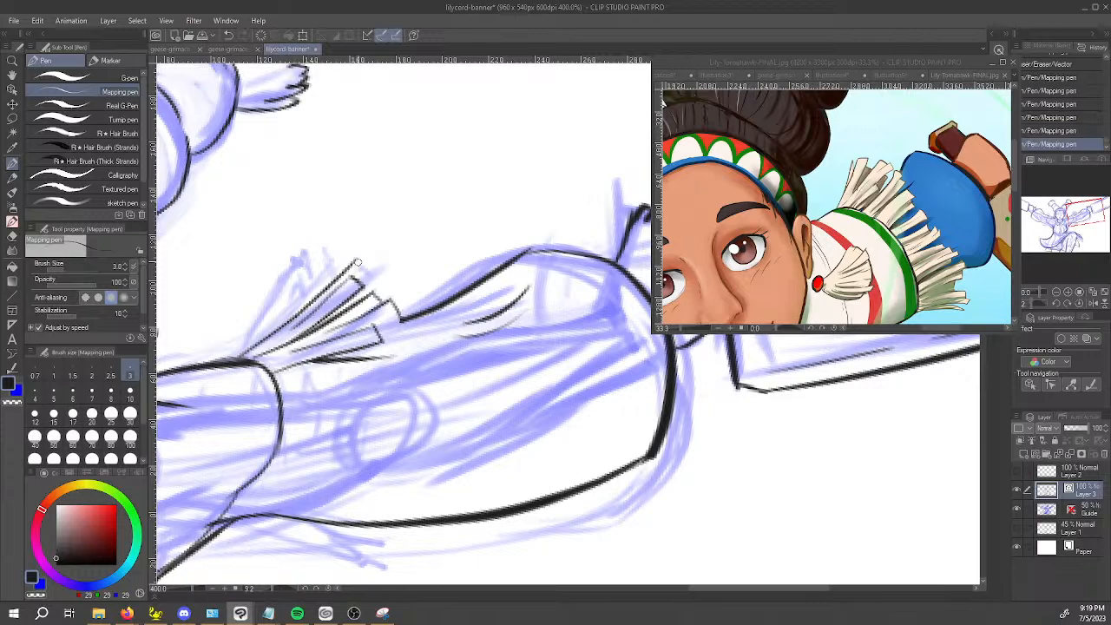
drag(335, 296, 283, 334)
Ink the next fringe strands over the arm along the sleeve opening and trim the overshoot at their tips.
key(space)
drag(294, 397, 341, 350)
key(shift+space)
drag(278, 448, 572, 519)
key(space)
drag(574, 478, 523, 359)
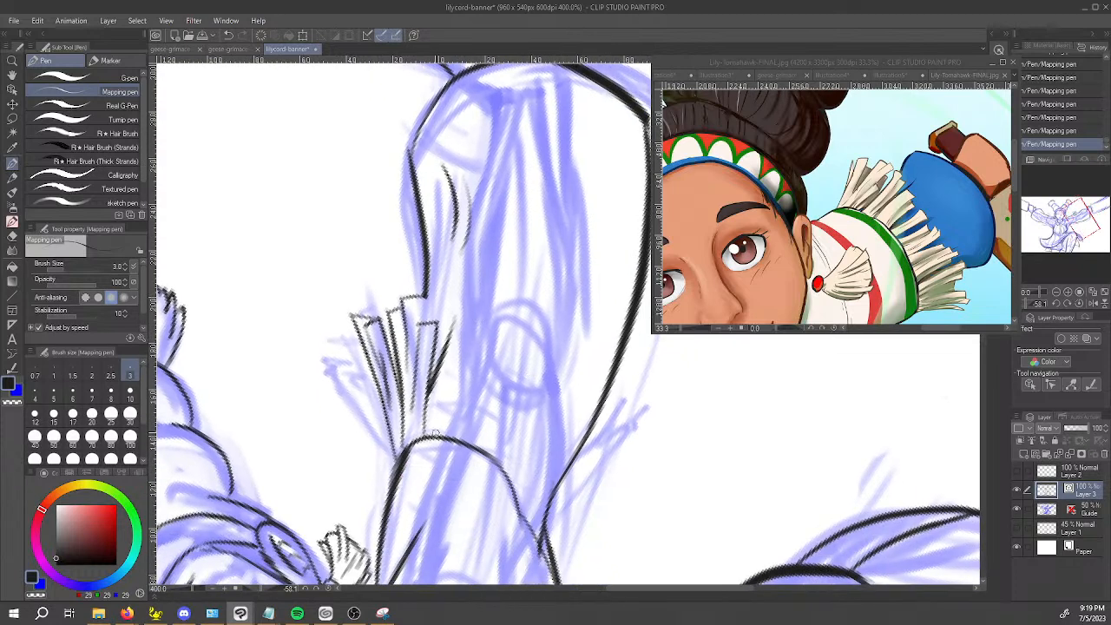
mouse_move(425, 408)
mouse_down()
mouse_move(474, 317)
mouse_move(497, 331)
mouse_move(483, 328)
mouse_move(453, 424)
mouse_move(450, 398)
mouse_move(495, 318)
mouse_up()
key(ctrl+z)
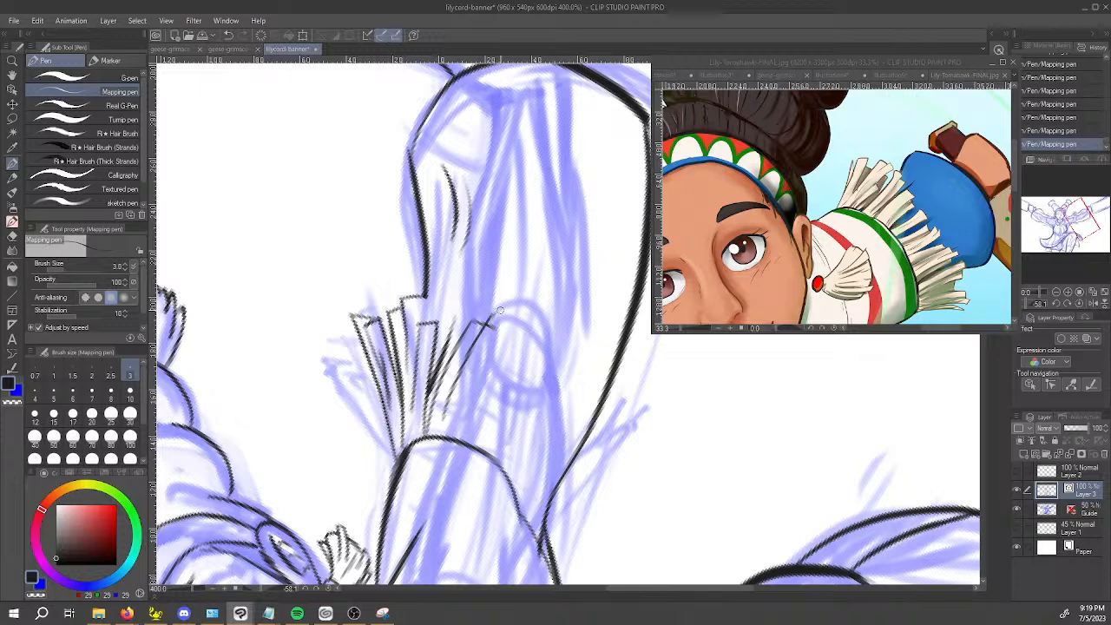
key(e)
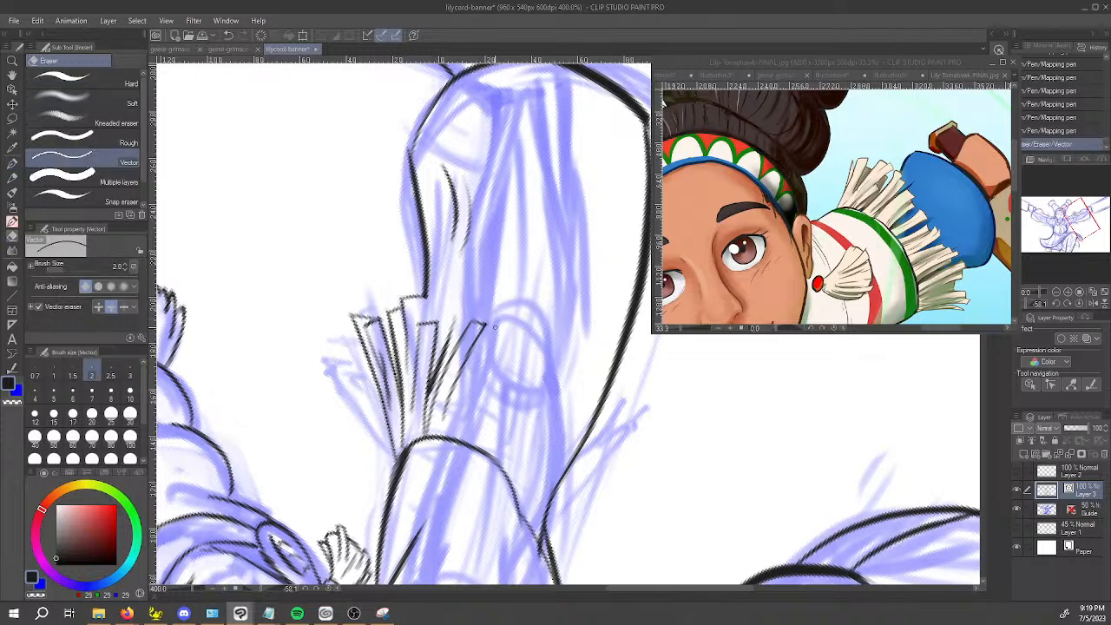
key(p)
mouse_move(479, 328)
mouse_down()
mouse_move(512, 321)
mouse_move(455, 436)
mouse_up()
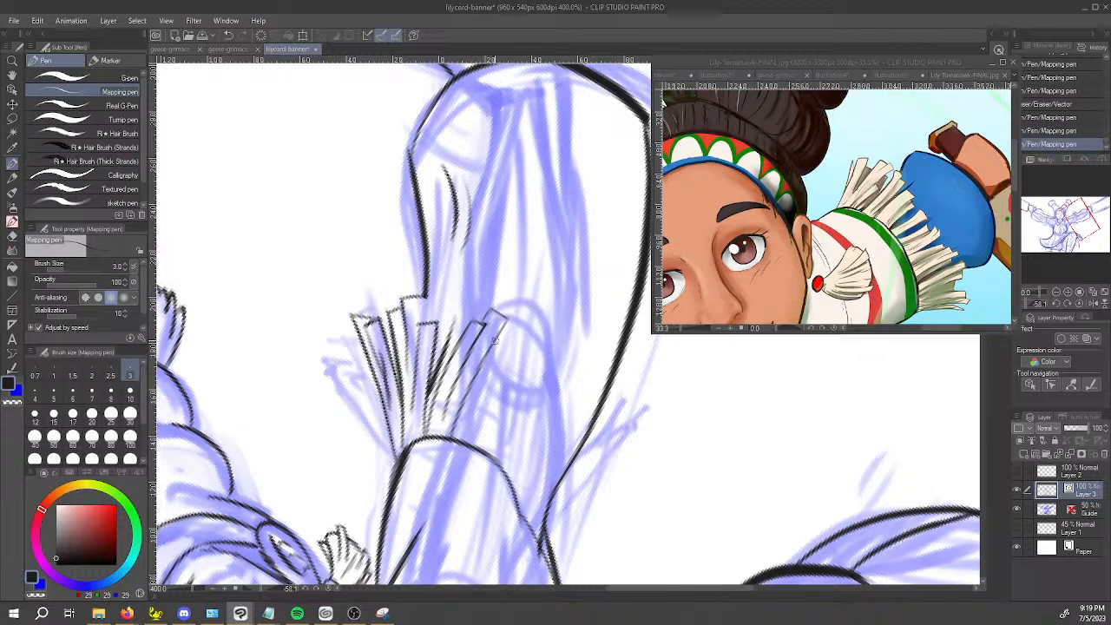
Add an overlapping strand with a squared tip toward the middle of the sleeve opening, erasing the line it covers.
mouse_move(495, 331)
mouse_down()
mouse_move(507, 337)
mouse_move(478, 424)
mouse_up()
key(ctrl+z)
key(ctrl+z)
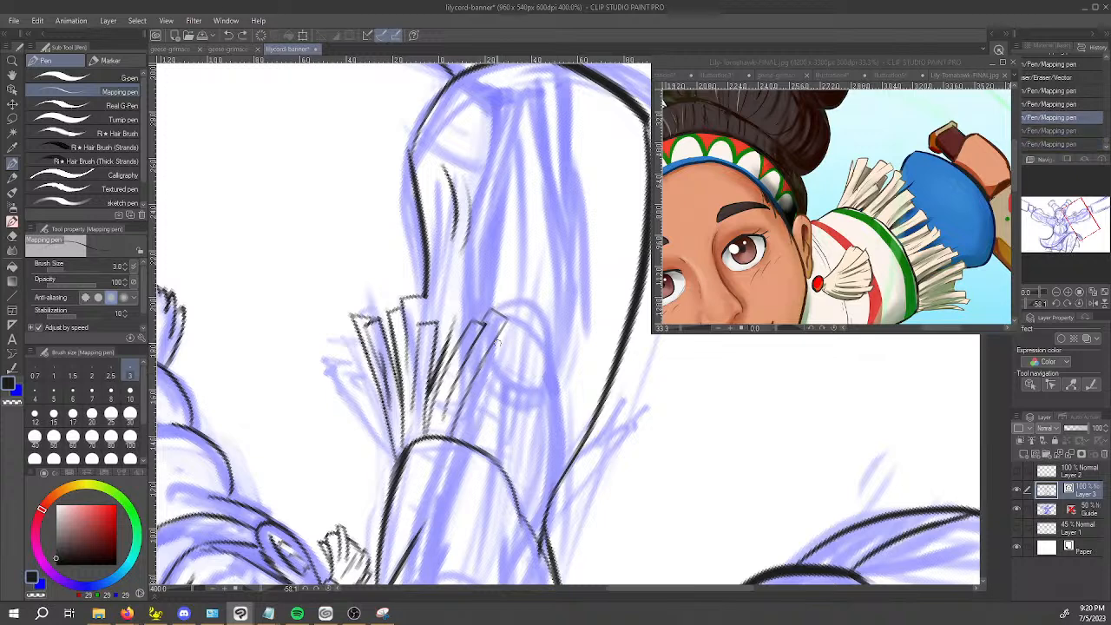
drag(475, 369, 499, 344)
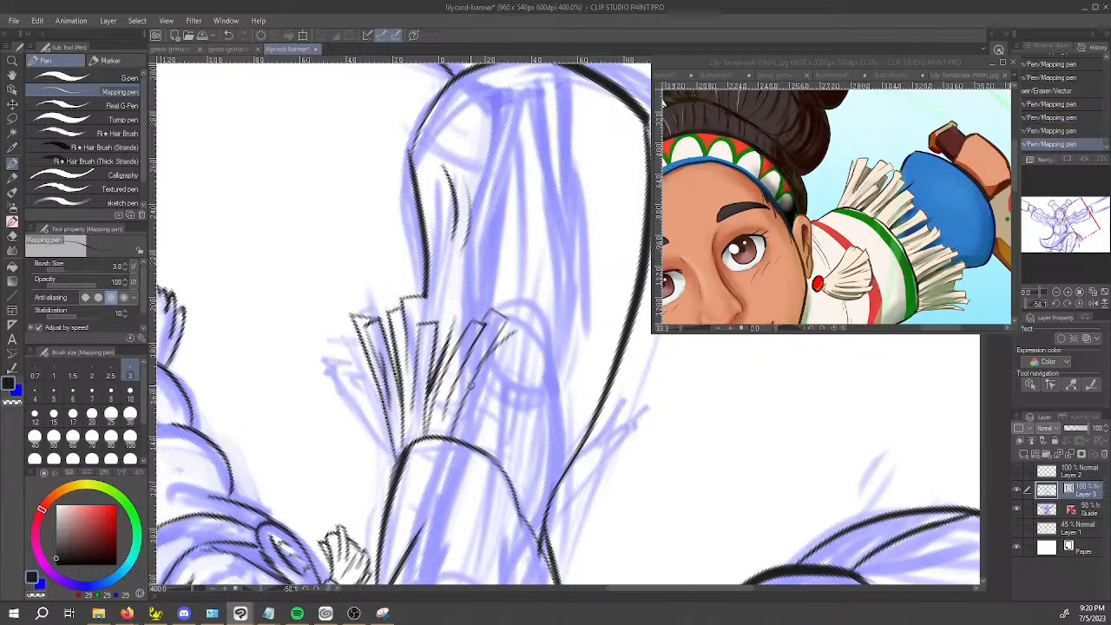
key(e)
drag(476, 380, 473, 388)
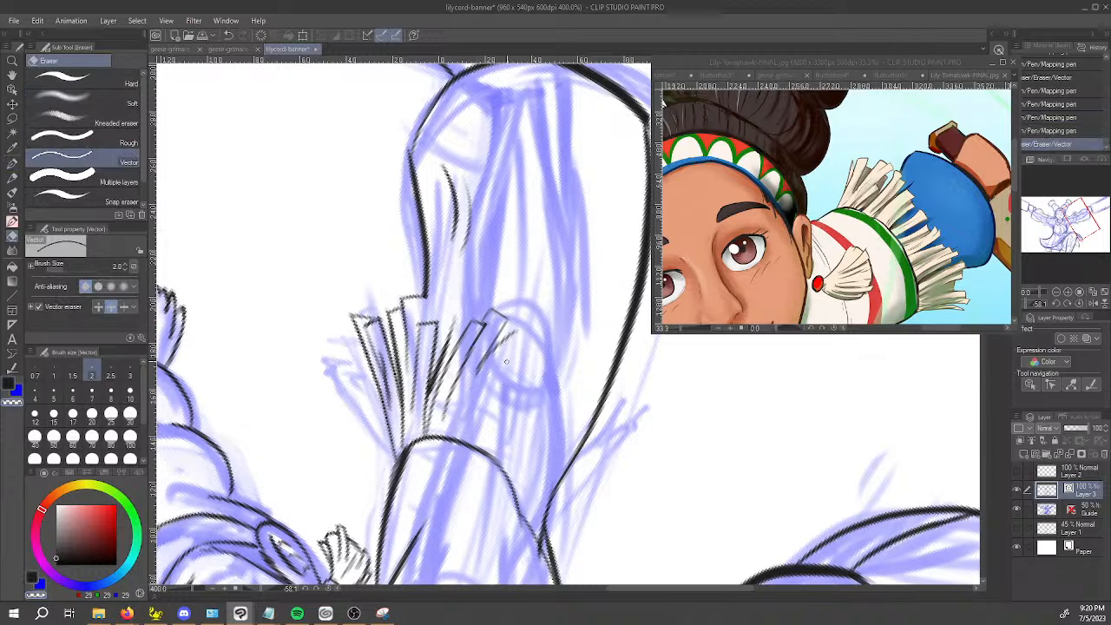
key(p)
drag(515, 337, 512, 341)
mouse_move(517, 335)
mouse_down()
mouse_move(471, 443)
mouse_move(474, 408)
mouse_move(520, 347)
mouse_up()
key(ctrl+z)
drag(456, 411, 467, 395)
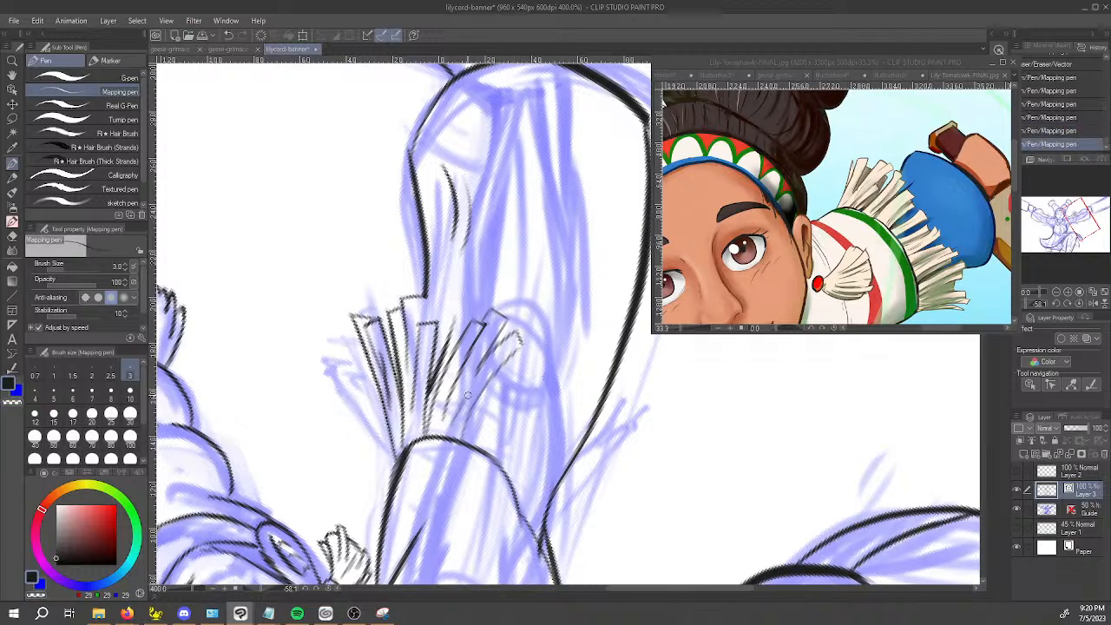
Ink a blunt-ended fringe strand hanging from the underside of the right-hand sleeve.
drag(477, 491, 535, 501)
drag(390, 337, 399, 357)
key(ctrl+z)
drag(363, 320, 424, 397)
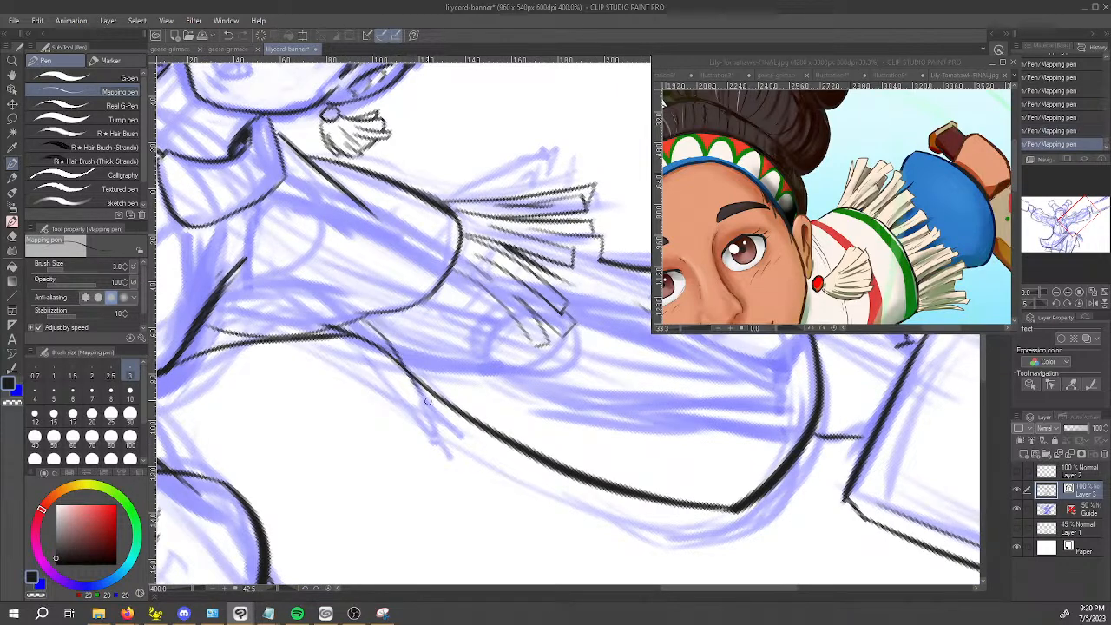
key(ctrl+z)
key(ctrl+y)
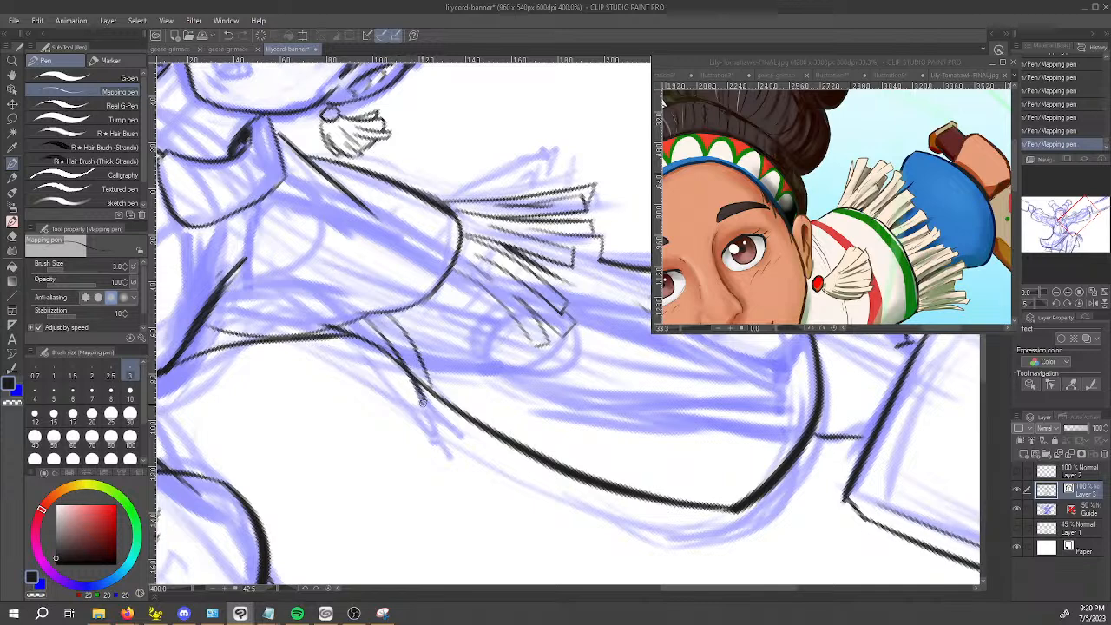
Ink a second strand beside the one at the sleeve's underside and erase the arm outline crossing them.
mouse_move(408, 313)
mouse_down()
mouse_move(448, 363)
mouse_move(451, 399)
mouse_up()
mouse_move(424, 364)
mouse_down()
mouse_move(447, 400)
mouse_move(430, 371)
mouse_move(449, 396)
mouse_move(461, 385)
mouse_up()
key(ctrl+z)
key(e)
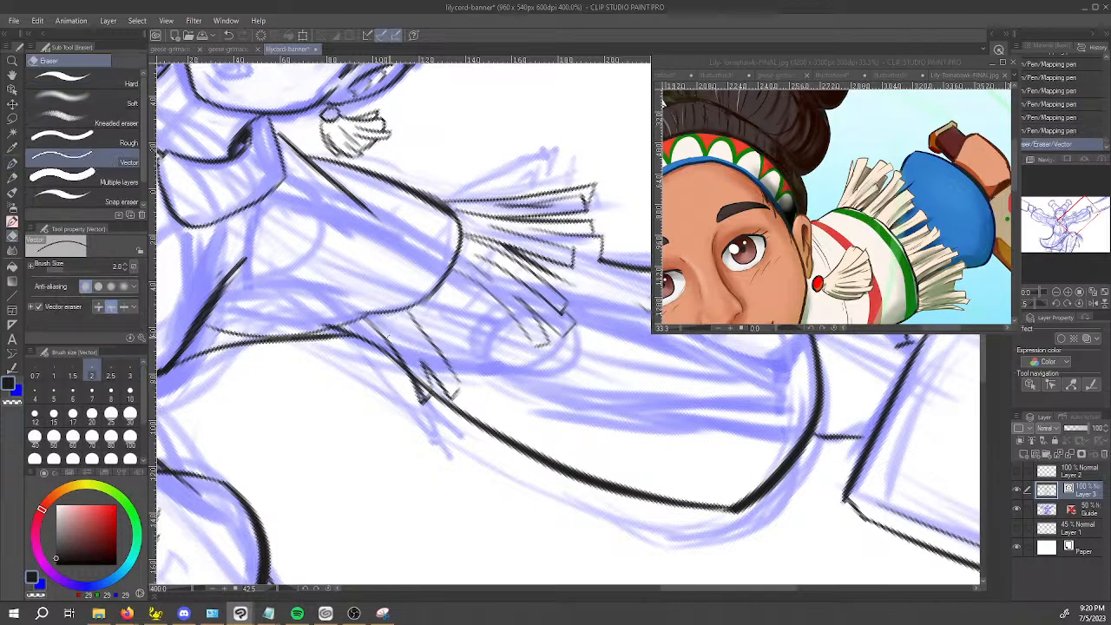
key(p)
mouse_move(392, 323)
mouse_down()
mouse_move(410, 347)
mouse_move(690, 306)
mouse_up()
key(ctrl+z)
key(ctrl+y)
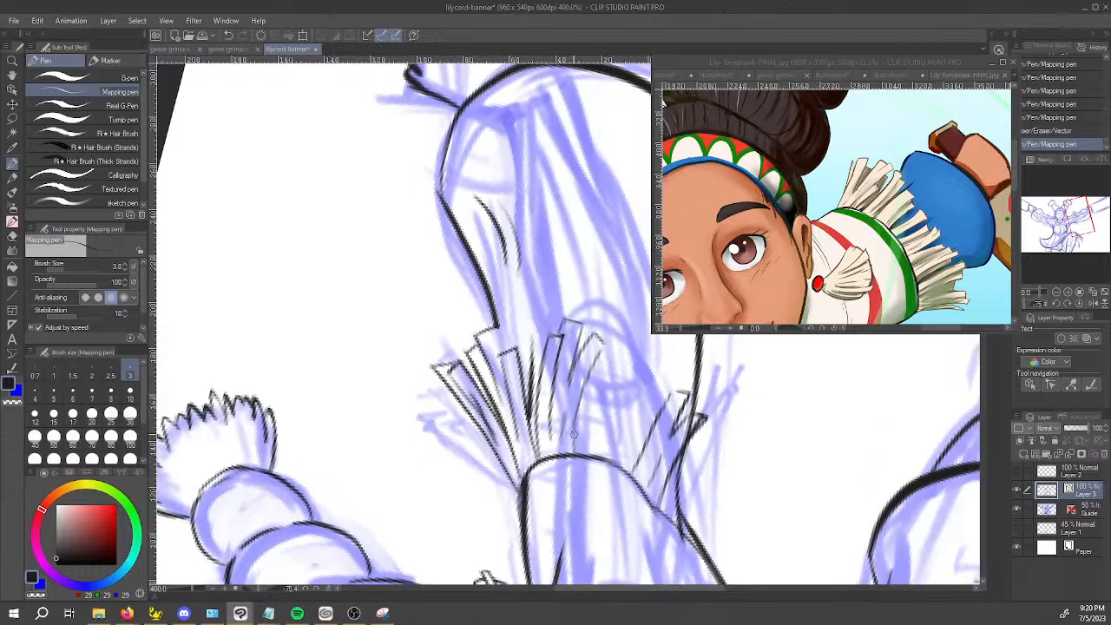
mouse_move(576, 434)
mouse_down()
mouse_move(578, 454)
mouse_move(600, 365)
mouse_move(617, 353)
mouse_up()
drag(607, 396, 597, 454)
key(ctrl+z)
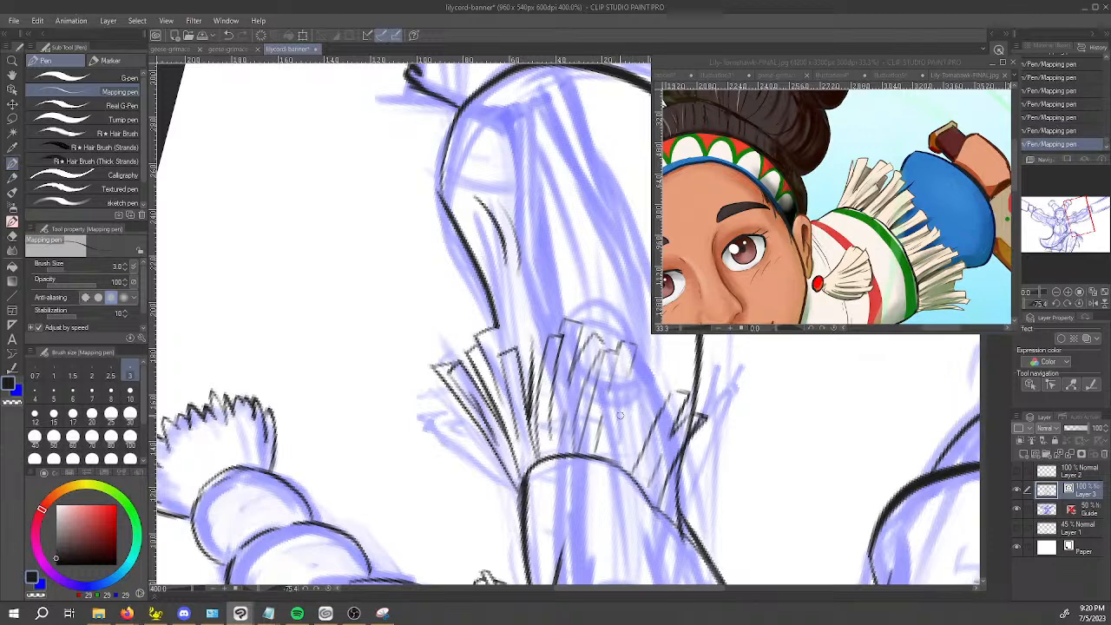
key(ctrl+z)
key(ctrl+z)
key(ctrl+z)
key(ctrl+z)
key(ctrl+z)
key(ctrl+z)
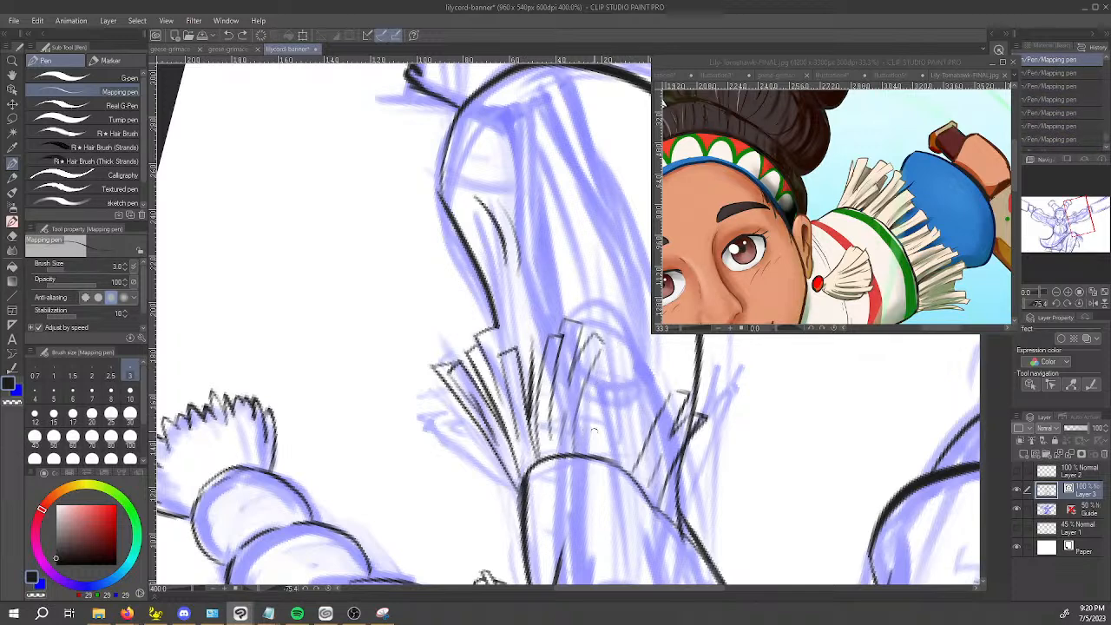
Ink a row of squared-tip fringe strands across the middle of the sleeve opening toward the underside strands.
drag(575, 454, 594, 424)
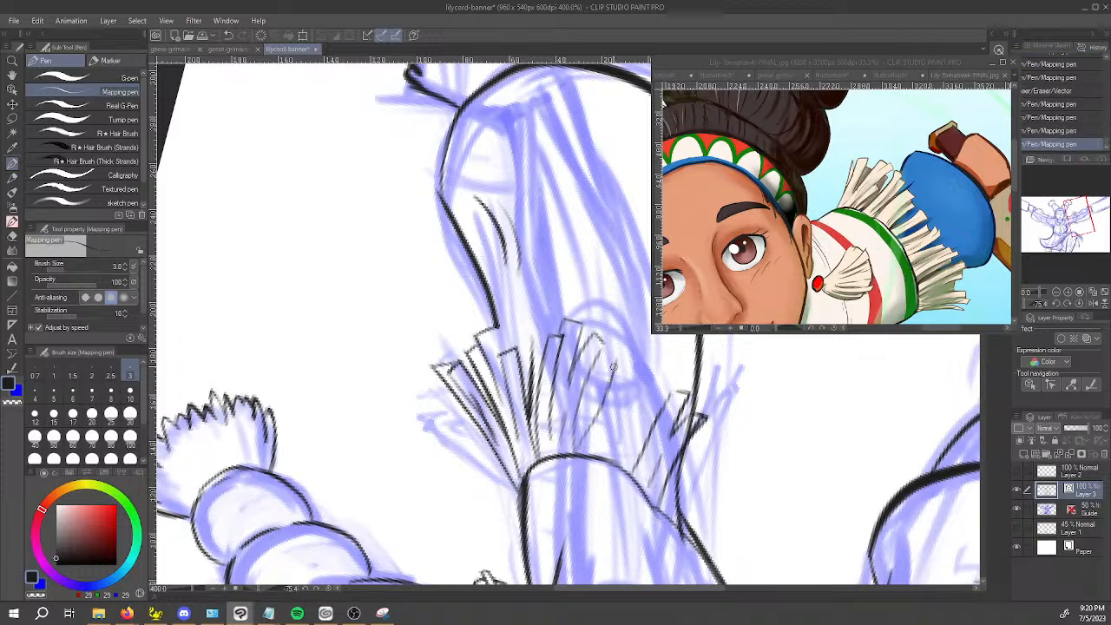
drag(615, 357, 623, 349)
drag(594, 416, 625, 366)
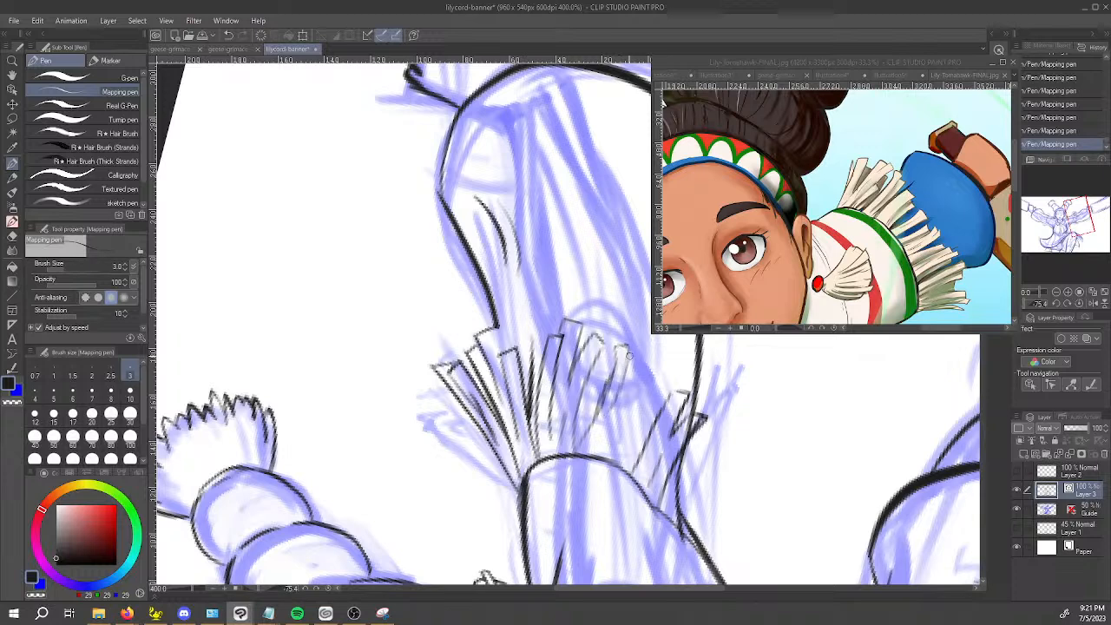
key(ctrl+z)
drag(636, 337, 638, 358)
drag(654, 361, 621, 427)
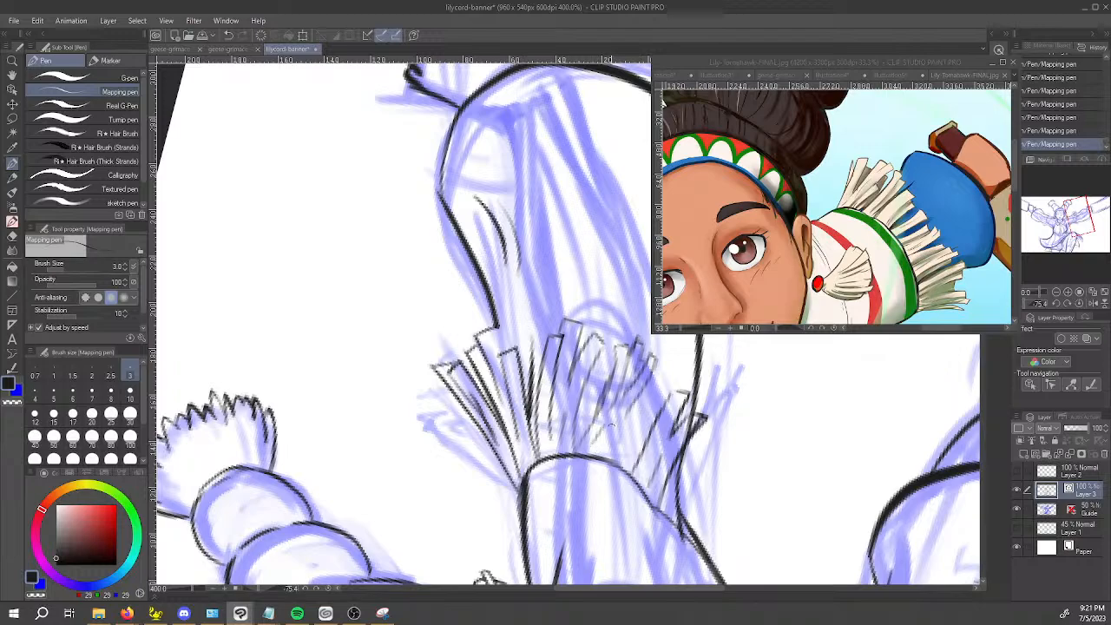
Clean up the overlapping strands near the sleeve's upper corner with the Vector eraser and redraw one with the Mapping pen.
mouse_move(635, 504)
mouse_down()
mouse_move(749, 276)
mouse_move(394, 276)
mouse_move(410, 311)
mouse_up()
key(e)
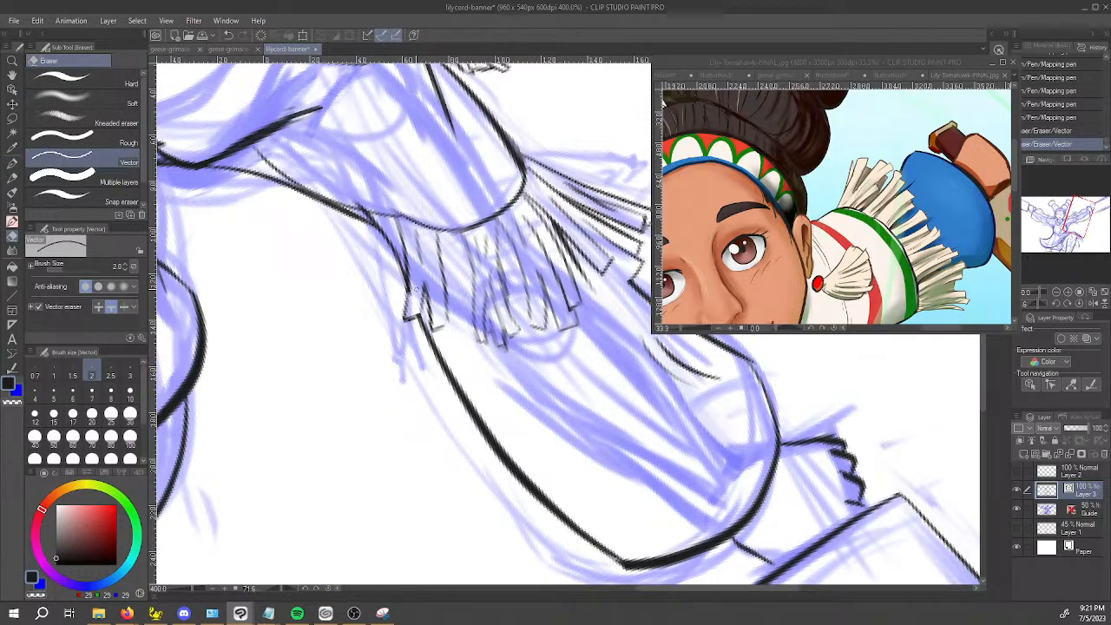
drag(628, 355, 556, 429)
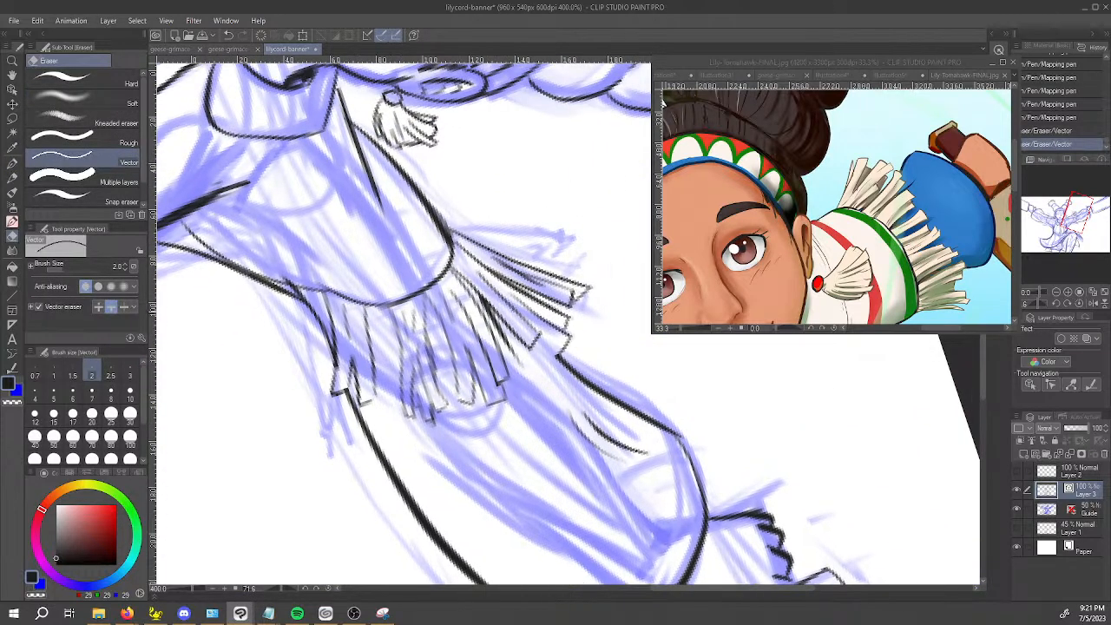
drag(494, 320, 496, 323)
key(ctrl+z)
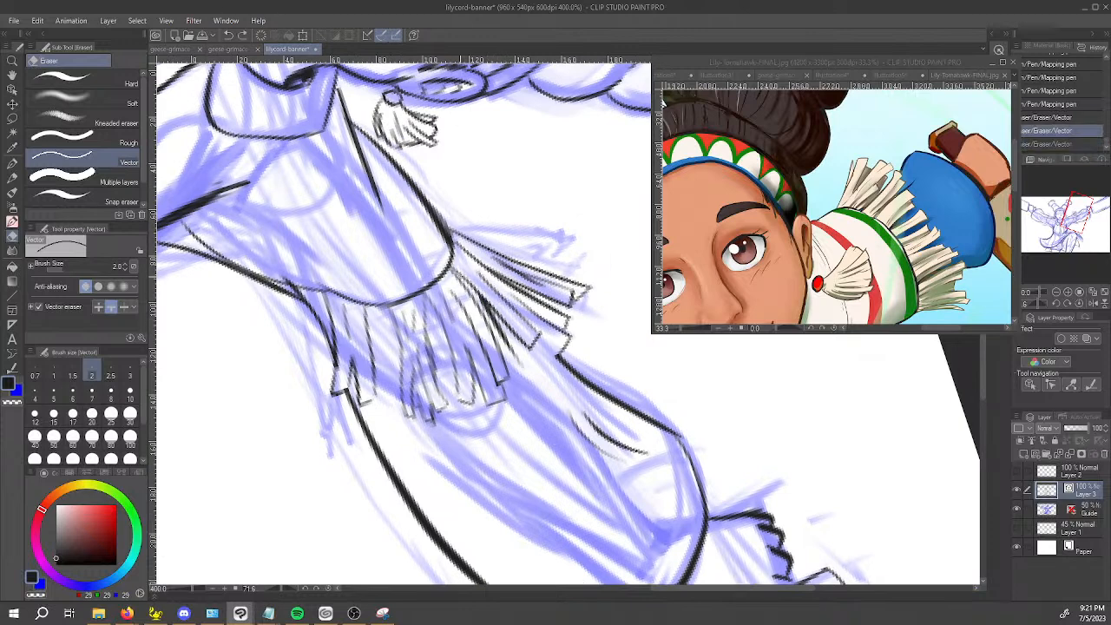
key(p)
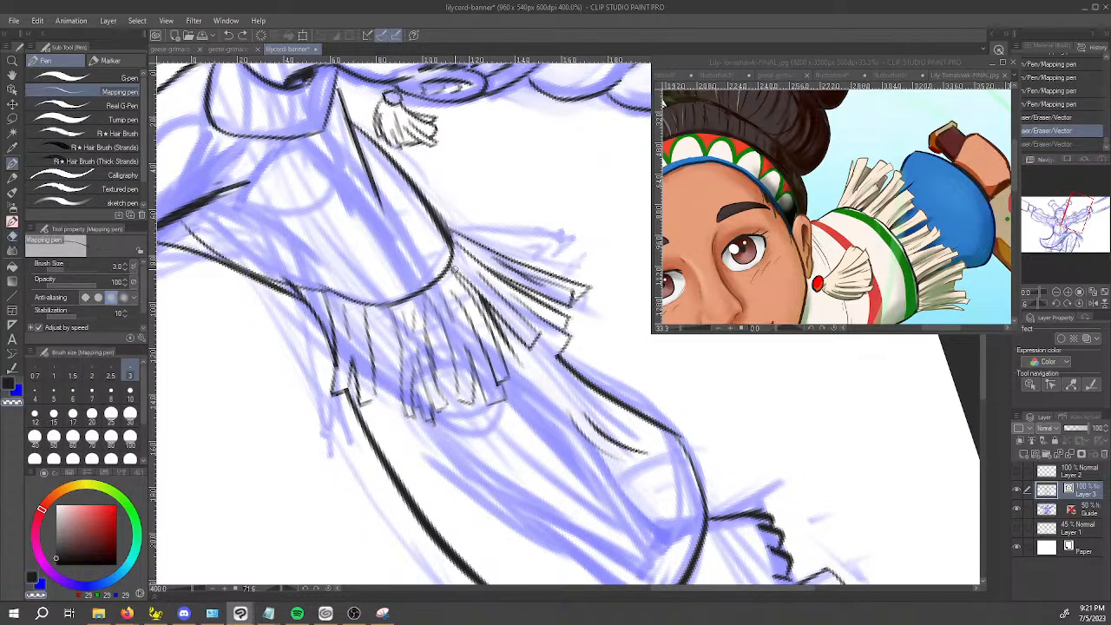
mouse_move(488, 292)
mouse_down()
mouse_move(475, 306)
mouse_move(474, 285)
mouse_move(479, 300)
mouse_up()
key(ctrl+z)
key(e)
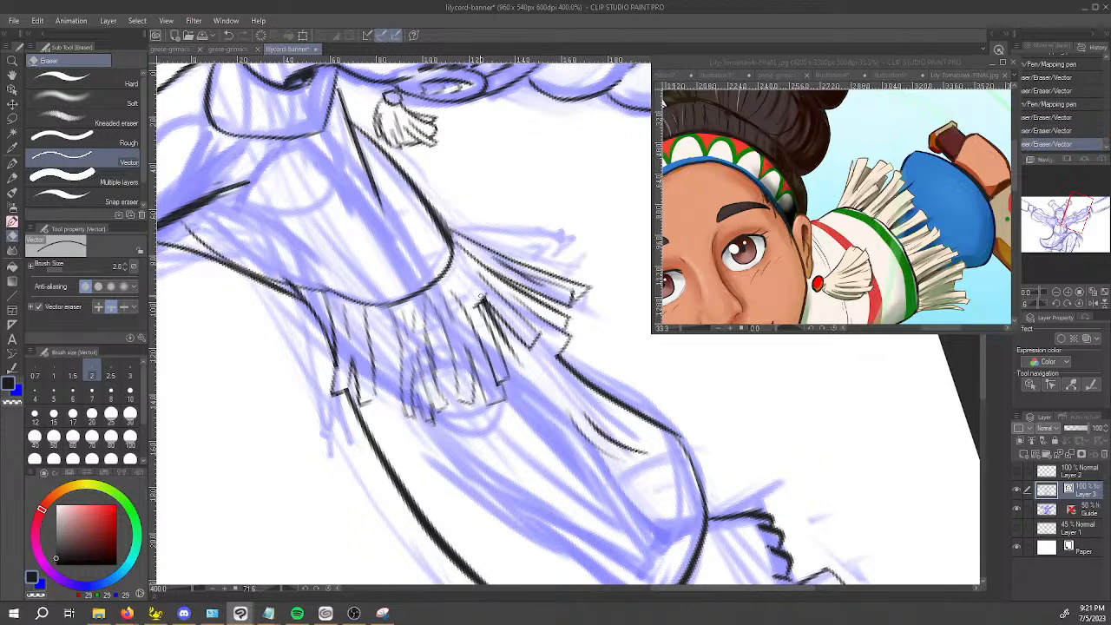
key(p)
drag(464, 272, 477, 310)
Undo the latest strand corrections, re-ink the strand near the sleeve's upper corner and trim its excess with the Vector eraser.
mouse_move(514, 384)
mouse_down()
mouse_move(651, 410)
mouse_move(719, 362)
mouse_up()
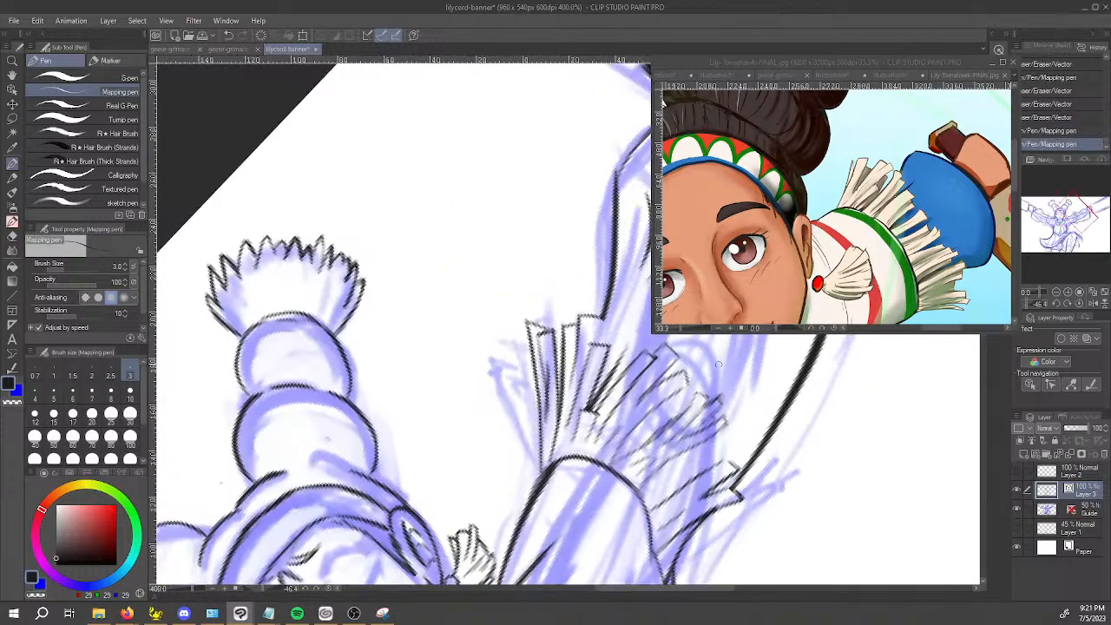
key(ctrl+z)
key(ctrl+z)
key(ctrl+z)
key(ctrl+z)
key(ctrl+z)
key(ctrl+z)
mouse_move(641, 391)
mouse_down()
mouse_move(591, 351)
mouse_move(606, 357)
mouse_move(566, 387)
mouse_up()
mouse_move(590, 350)
mouse_down()
mouse_move(562, 393)
mouse_move(585, 376)
mouse_up()
key(e)
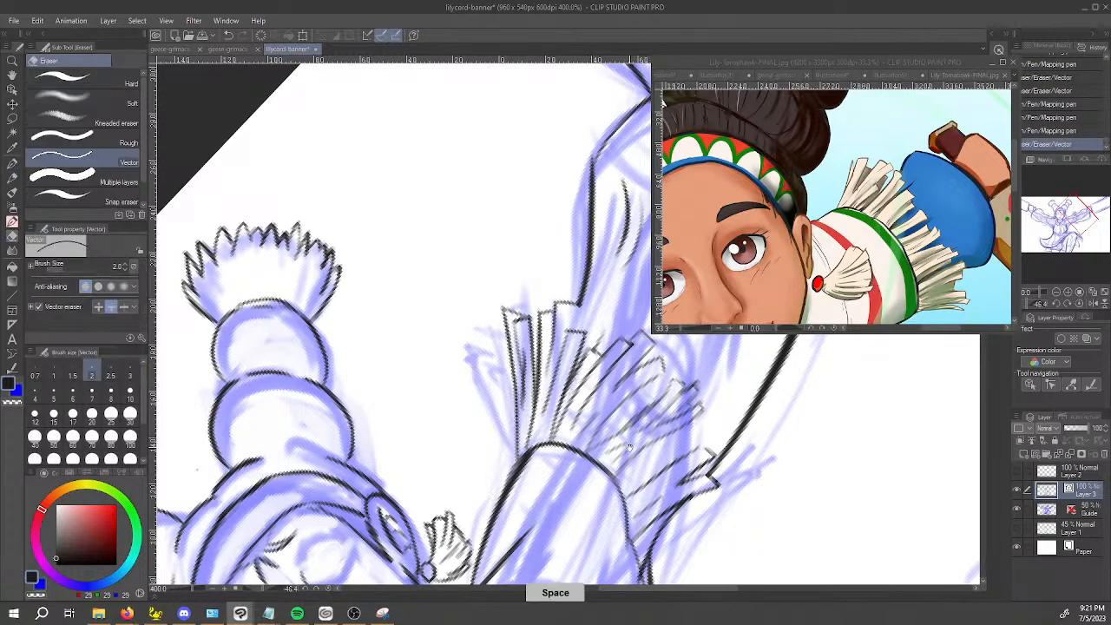
drag(630, 446, 620, 344)
drag(699, 493, 616, 519)
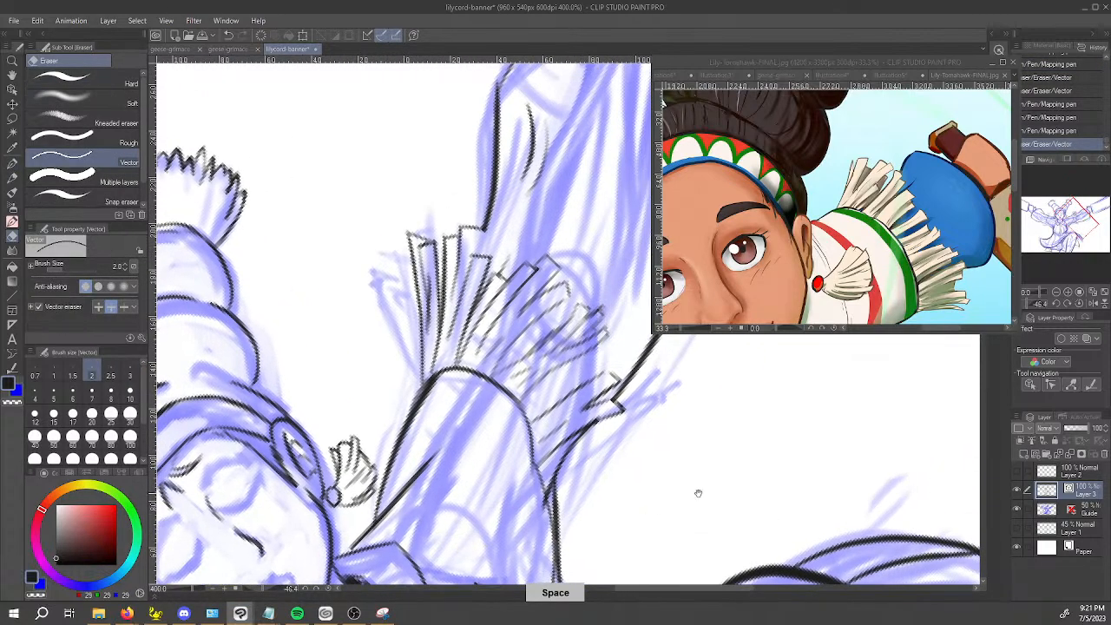
drag(737, 457, 757, 391)
scroll(759, 395, down, 4)
drag(795, 432, 611, 475)
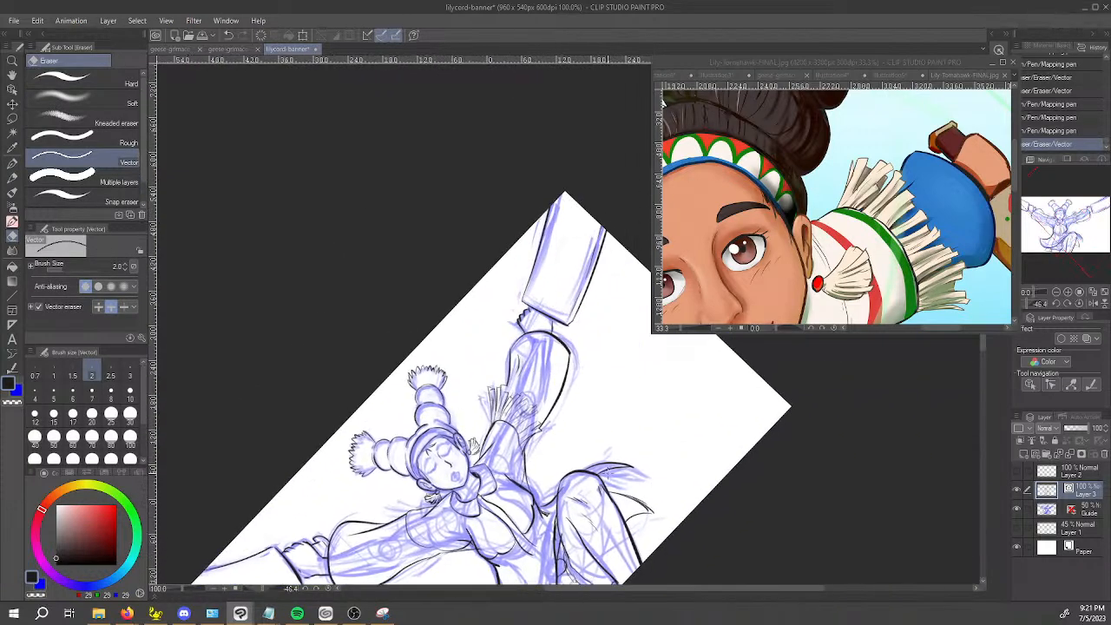
Look through the open reference images and bring up Illustration4, which shows Lily's fringed jacket.
click(950, 80)
click(907, 75)
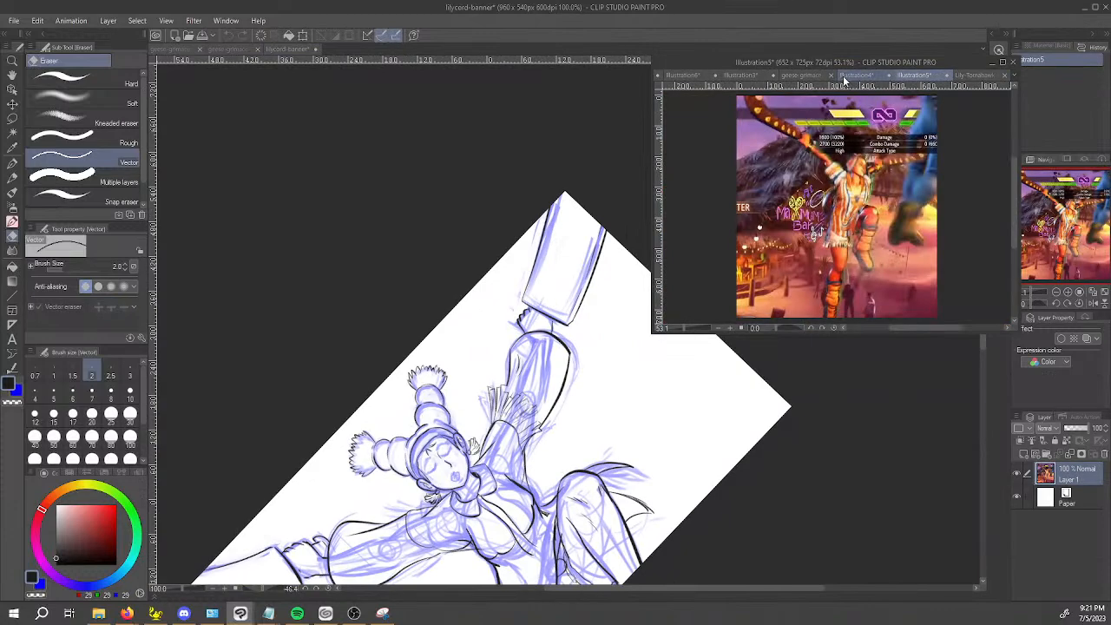
drag(820, 79, 980, 76)
click(922, 74)
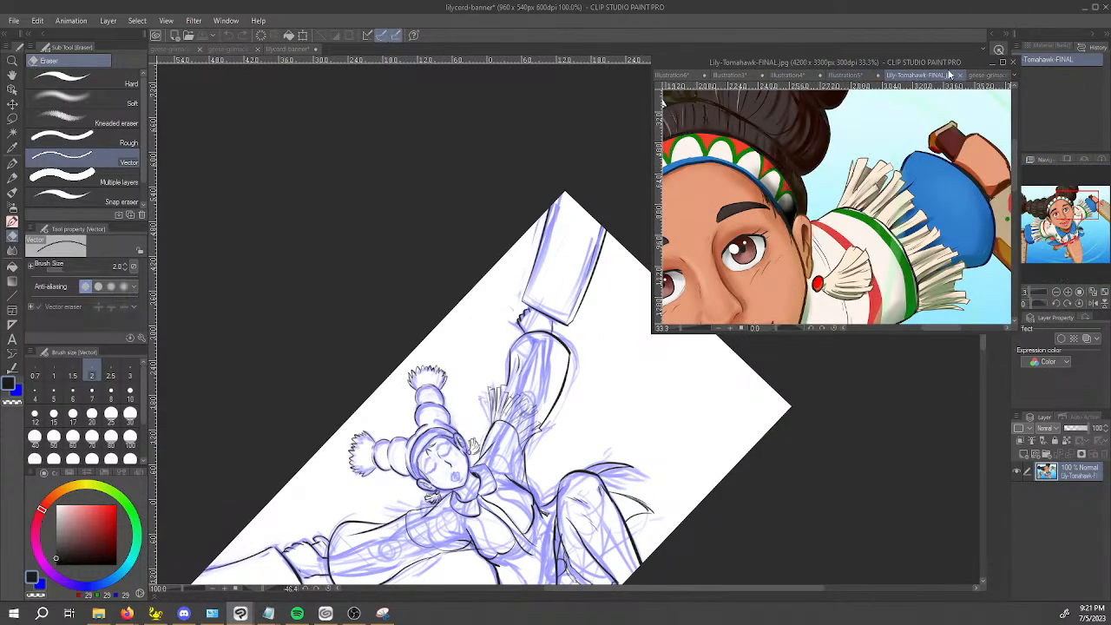
click(981, 76)
click(847, 75)
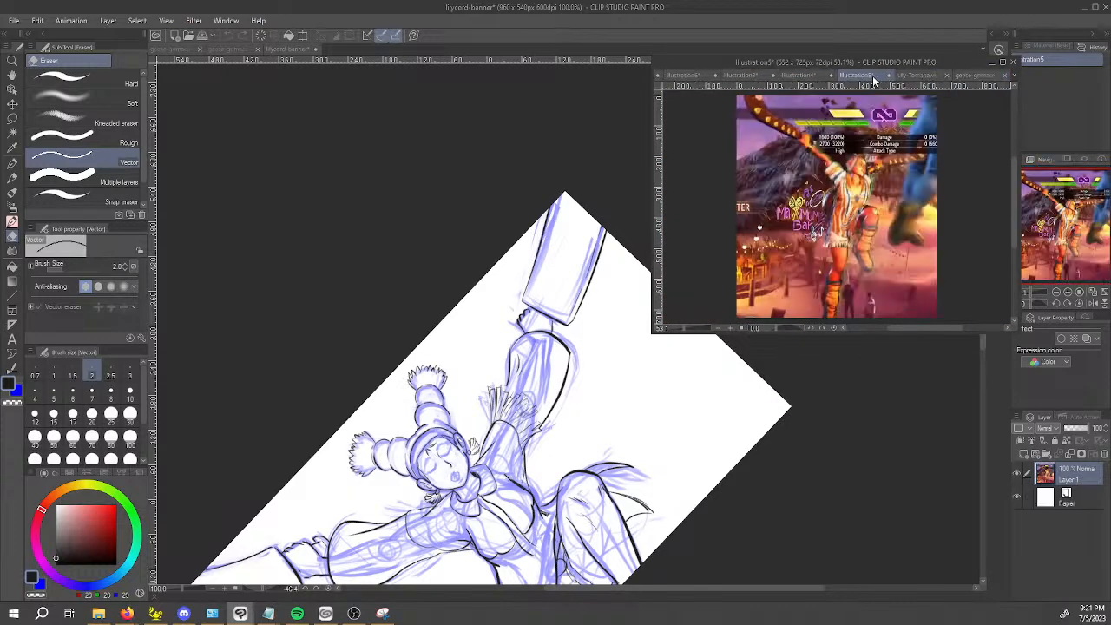
click(1012, 75)
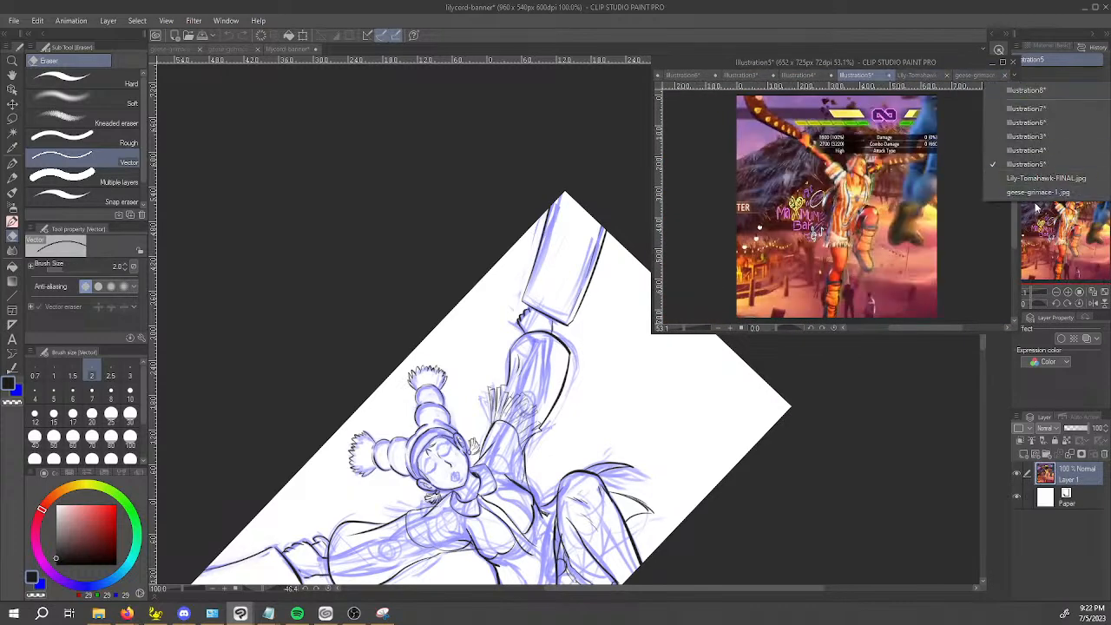
click(1027, 150)
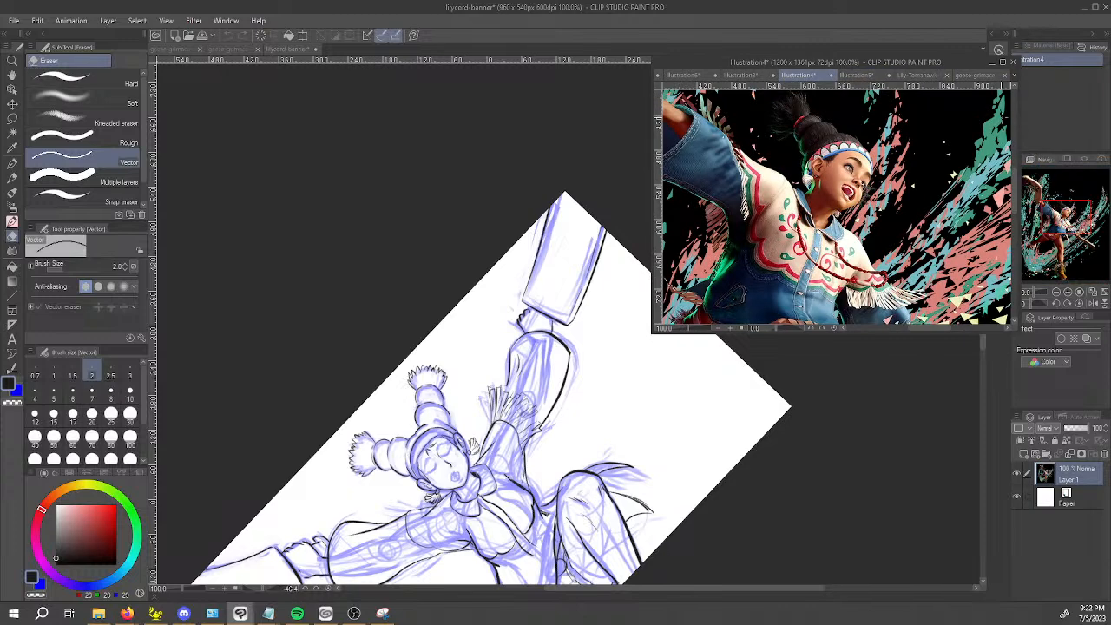
Return to the lilycord-banner canvas and ink a short line at the base of the sleeve's middle fringe strands with the Mapping pen.
key(space)
click(418, 274)
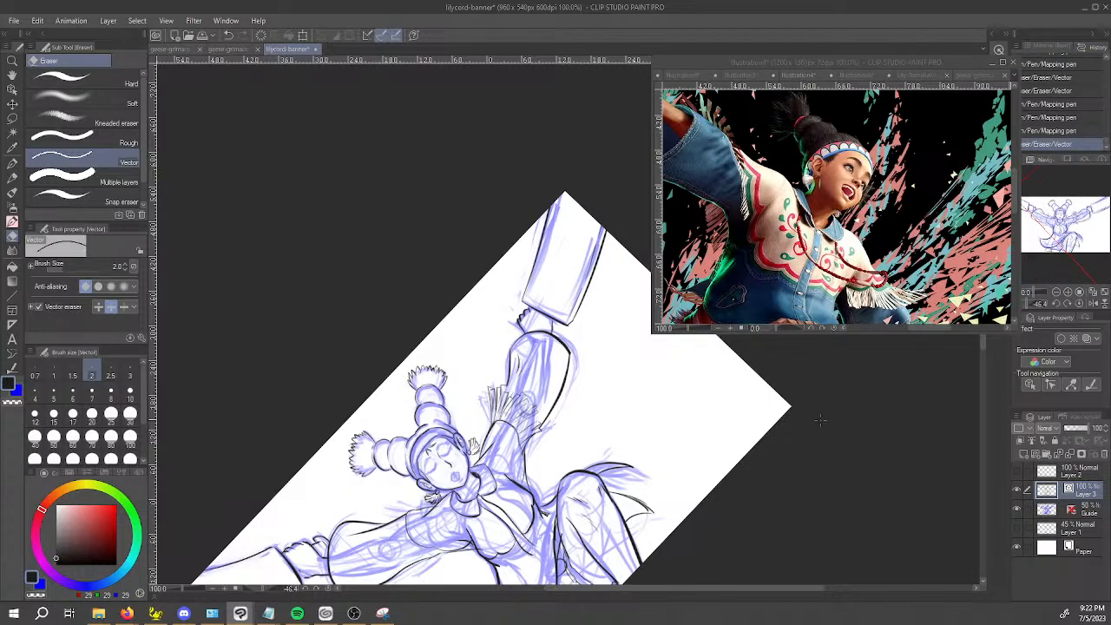
drag(688, 418, 547, 460)
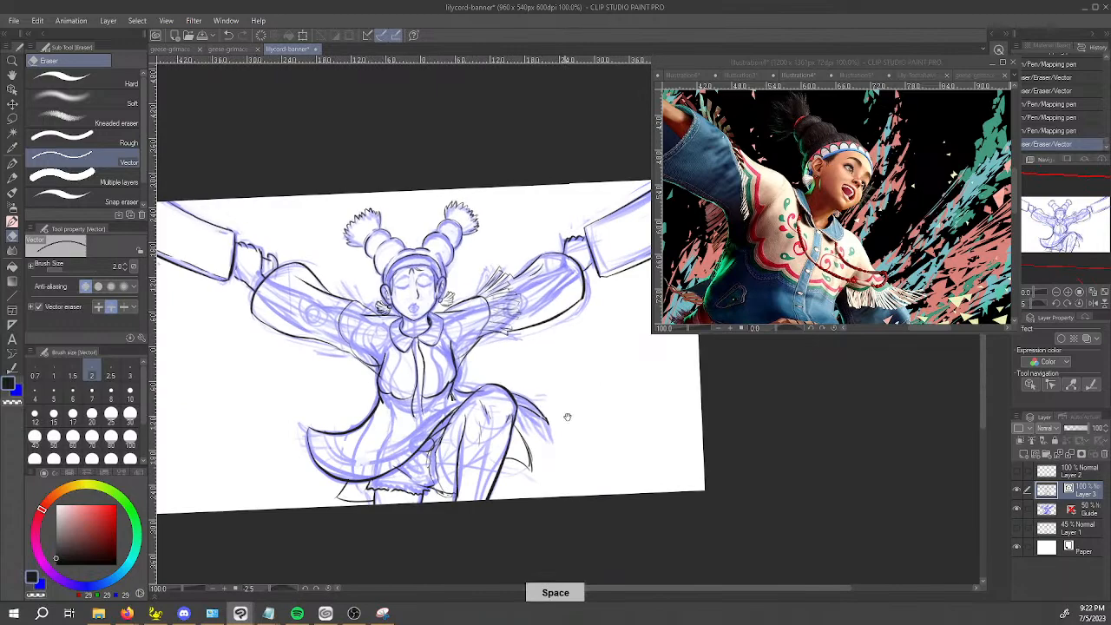
drag(567, 417, 521, 443)
scroll(524, 366, up, 2)
scroll(499, 354, up, 4)
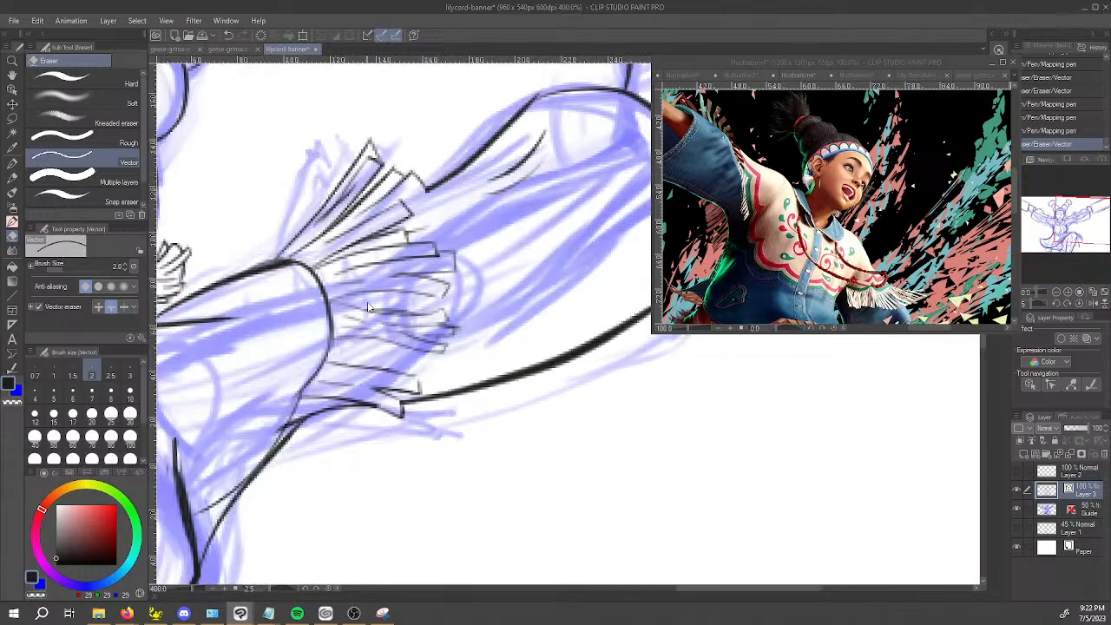
key(p)
mouse_move(373, 473)
mouse_down()
mouse_move(663, 551)
mouse_move(768, 467)
mouse_up()
mouse_move(657, 358)
mouse_down()
mouse_move(603, 346)
mouse_move(590, 542)
mouse_up()
key(ctrl+z)
drag(587, 504, 599, 565)
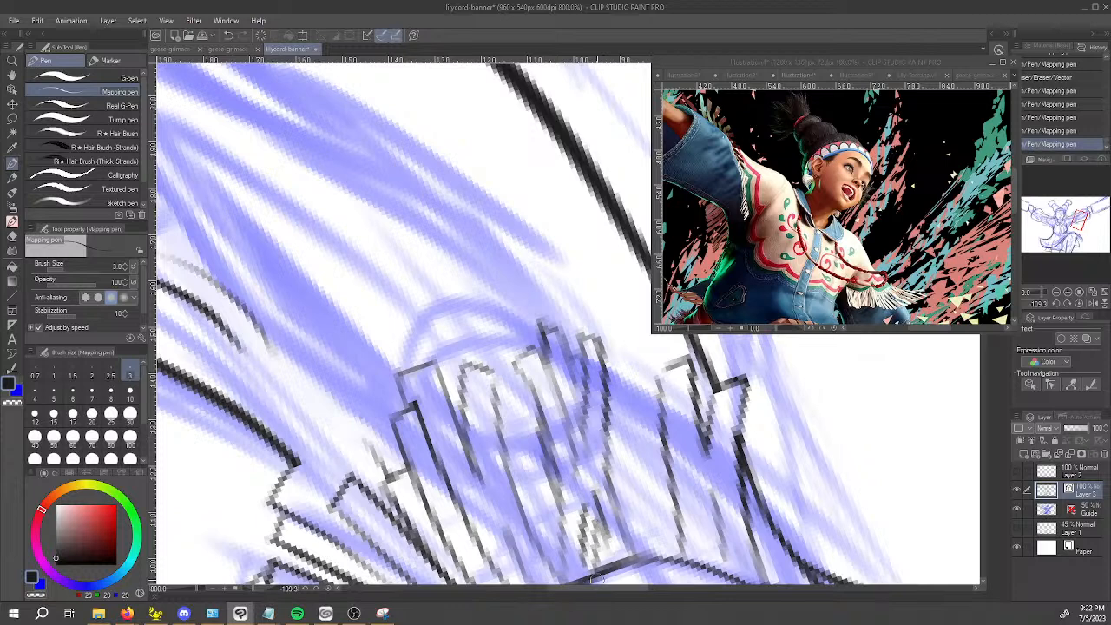
Ink overlapping squared-tip strands in the gap between the sleeve's middle strands and its underside strands.
drag(622, 358, 638, 478)
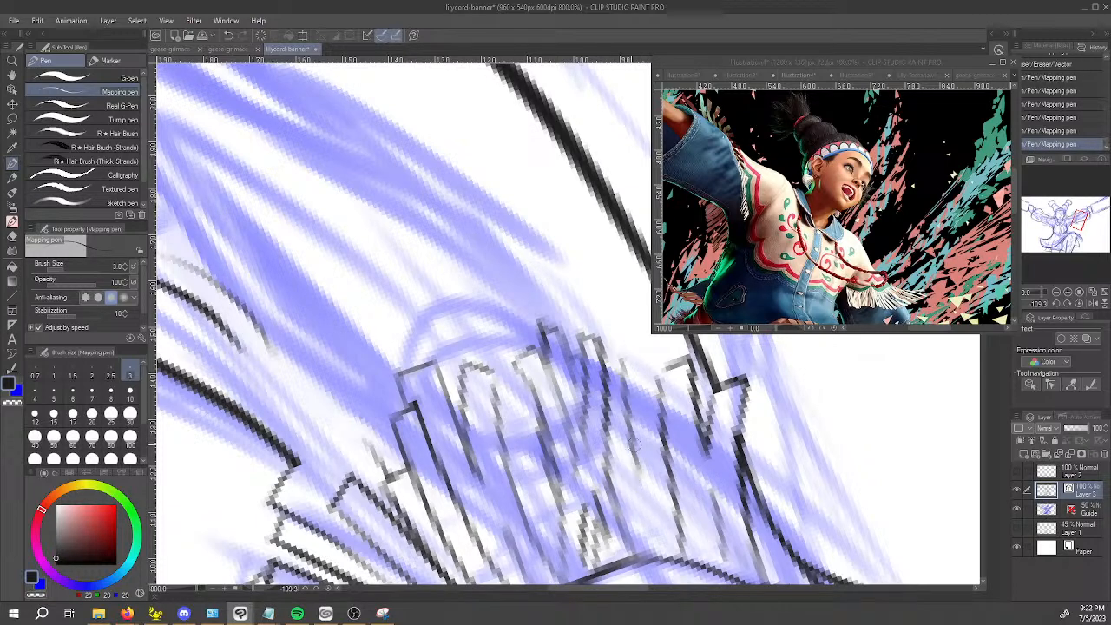
key(ctrl+z)
drag(622, 358, 636, 575)
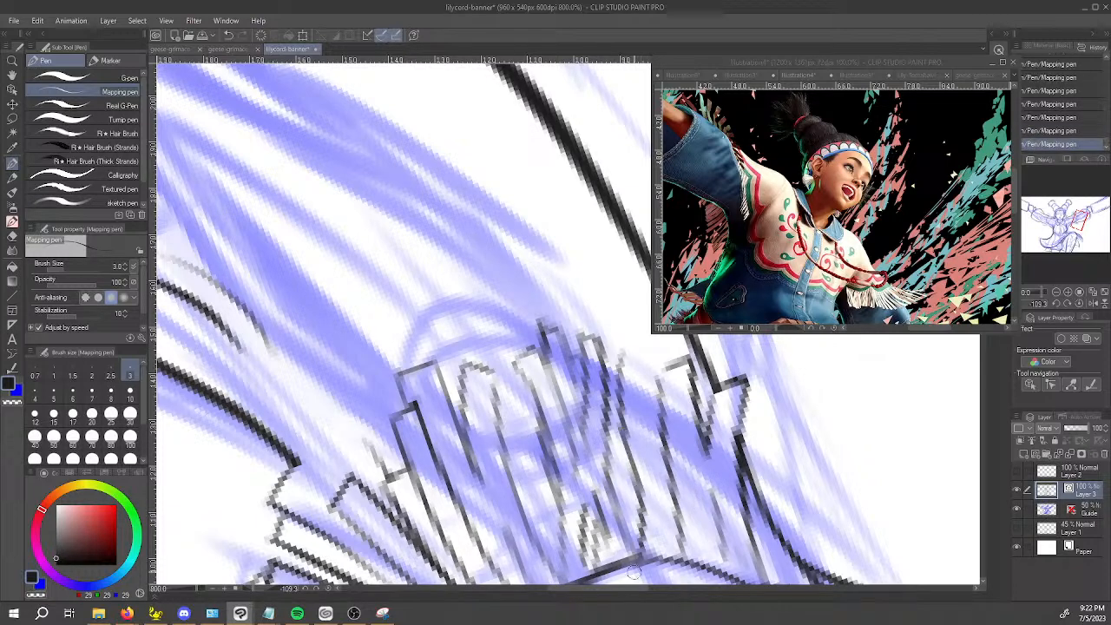
mouse_move(624, 356)
mouse_down()
mouse_move(649, 375)
mouse_move(638, 386)
mouse_move(639, 371)
mouse_move(660, 482)
mouse_up()
mouse_move(642, 383)
mouse_down()
mouse_move(661, 386)
mouse_move(672, 468)
mouse_up()
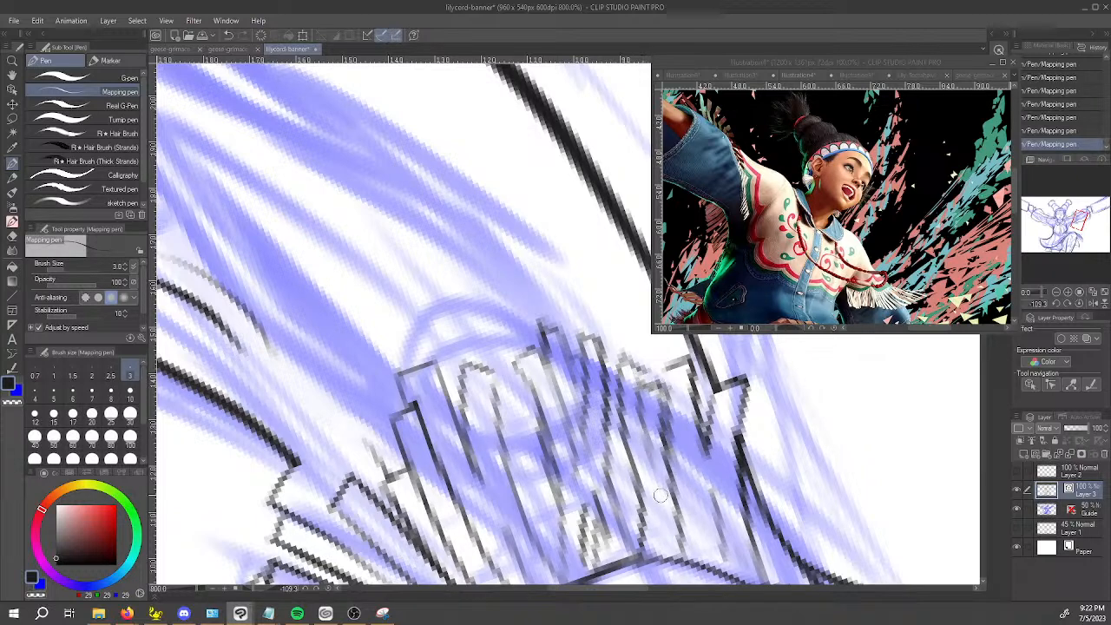
drag(670, 415, 674, 562)
Ink the first long side of a strand hanging outside the arm outline at the sleeve's underside.
mouse_move(697, 375)
mouse_down()
mouse_move(686, 287)
mouse_move(536, 227)
mouse_up()
drag(556, 188, 485, 325)
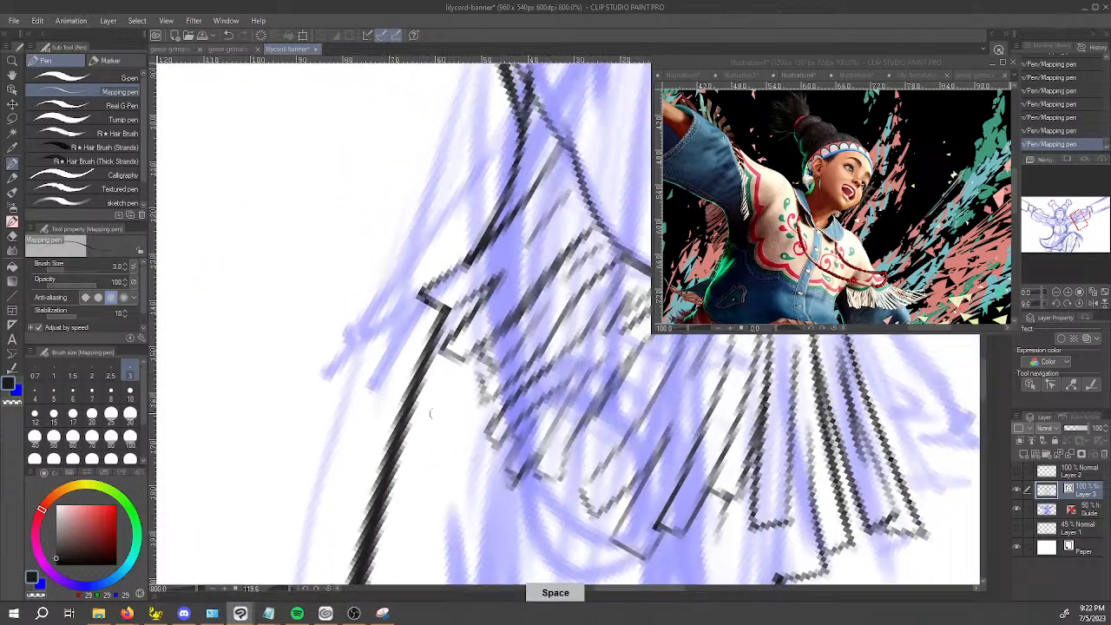
drag(502, 281, 510, 268)
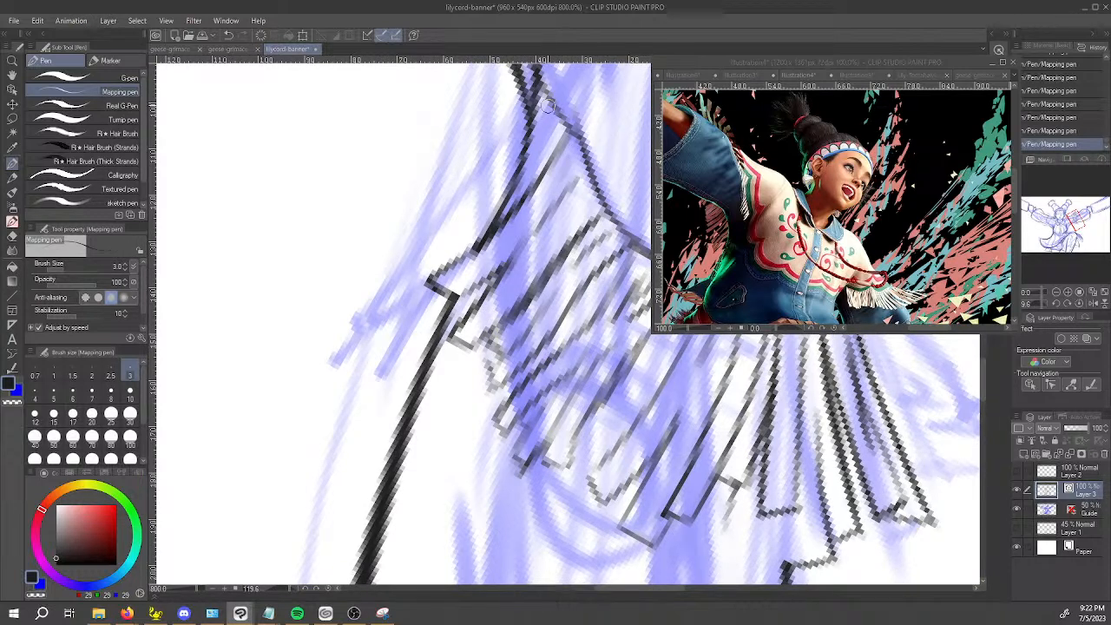
drag(564, 115, 421, 222)
key(ctrl+z)
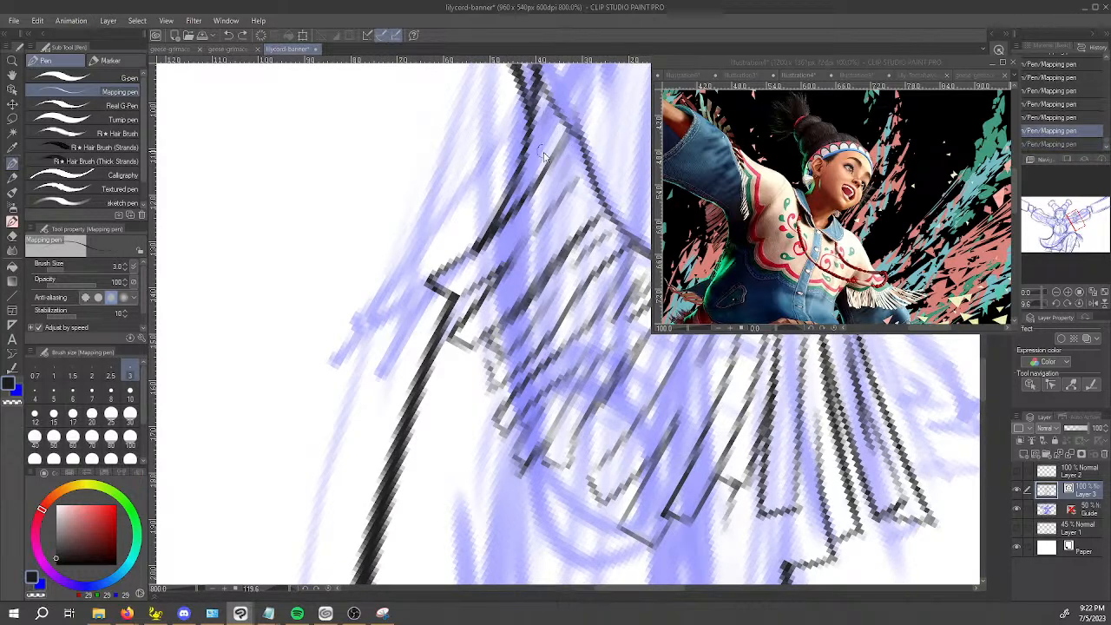
mouse_move(556, 126)
mouse_down()
mouse_move(429, 256)
mouse_move(392, 317)
mouse_up()
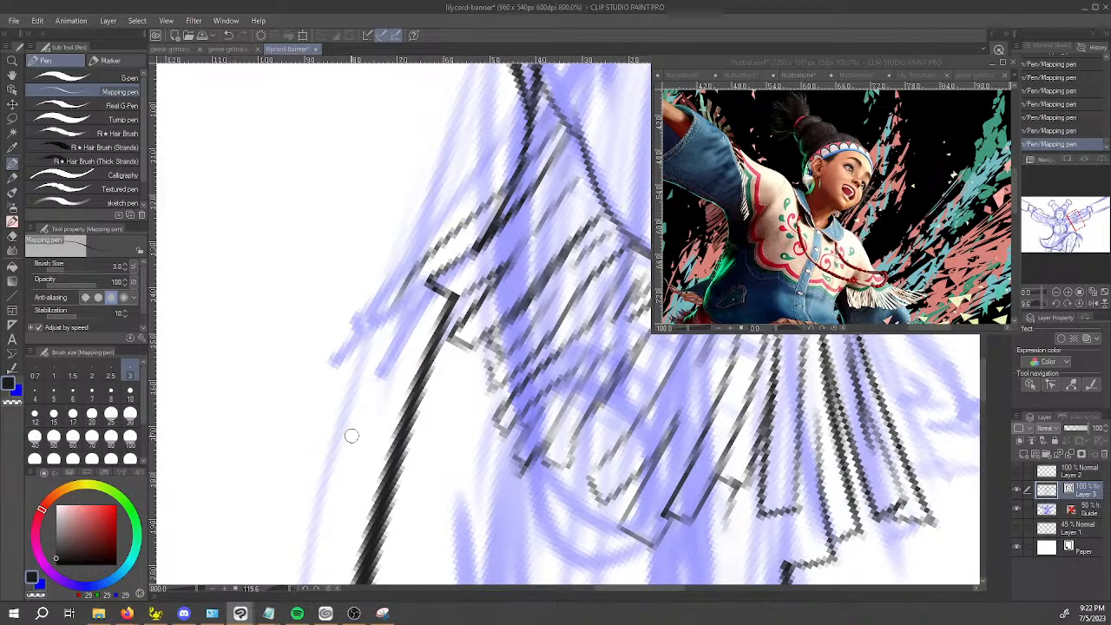
Ink the tip and second side of the strand hanging outside the arm outline.
mouse_move(349, 392)
mouse_down()
mouse_move(417, 425)
mouse_move(507, 442)
mouse_up()
mouse_move(343, 326)
mouse_down()
mouse_move(452, 479)
mouse_move(359, 343)
mouse_move(556, 516)
mouse_up()
key(ctrl+z)
key(ctrl+z)
mouse_move(343, 327)
mouse_down()
mouse_move(501, 504)
mouse_move(516, 493)
mouse_move(498, 502)
mouse_move(537, 493)
mouse_up()
drag(547, 445, 672, 420)
drag(604, 513, 490, 432)
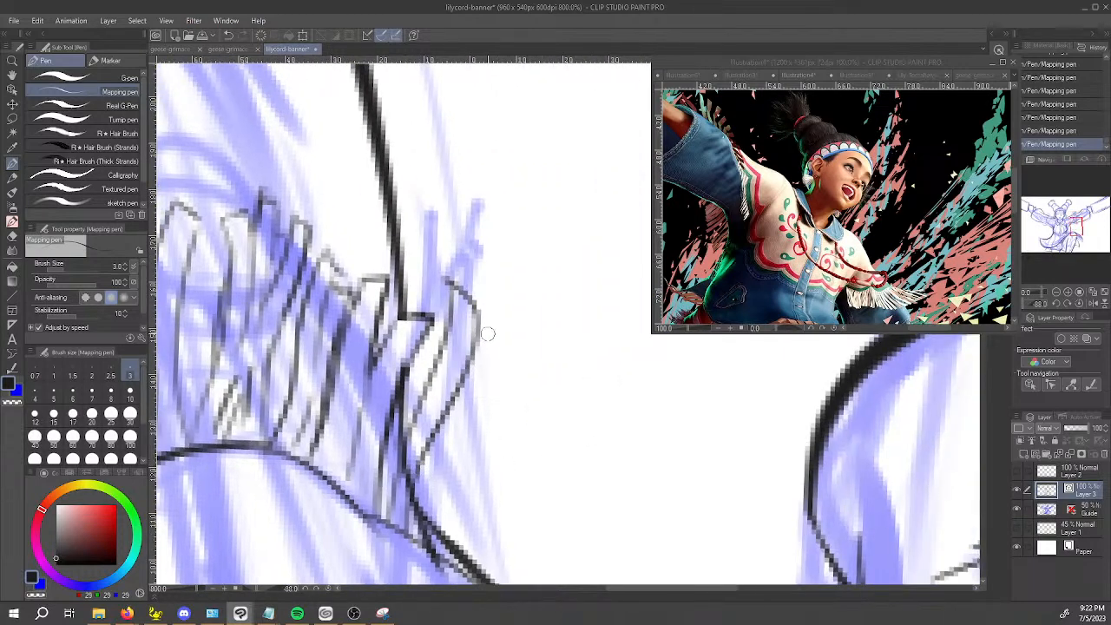
Ink a second overlapping strand outside the arm outline and clean up its tip with the Vector eraser.
mouse_move(476, 334)
mouse_down()
mouse_move(494, 383)
mouse_move(469, 406)
mouse_move(444, 484)
mouse_move(435, 478)
mouse_move(501, 345)
mouse_up()
key(ctrl+z)
key(ctrl+z)
key(ctrl+z)
key(e)
drag(495, 386, 497, 365)
key(p)
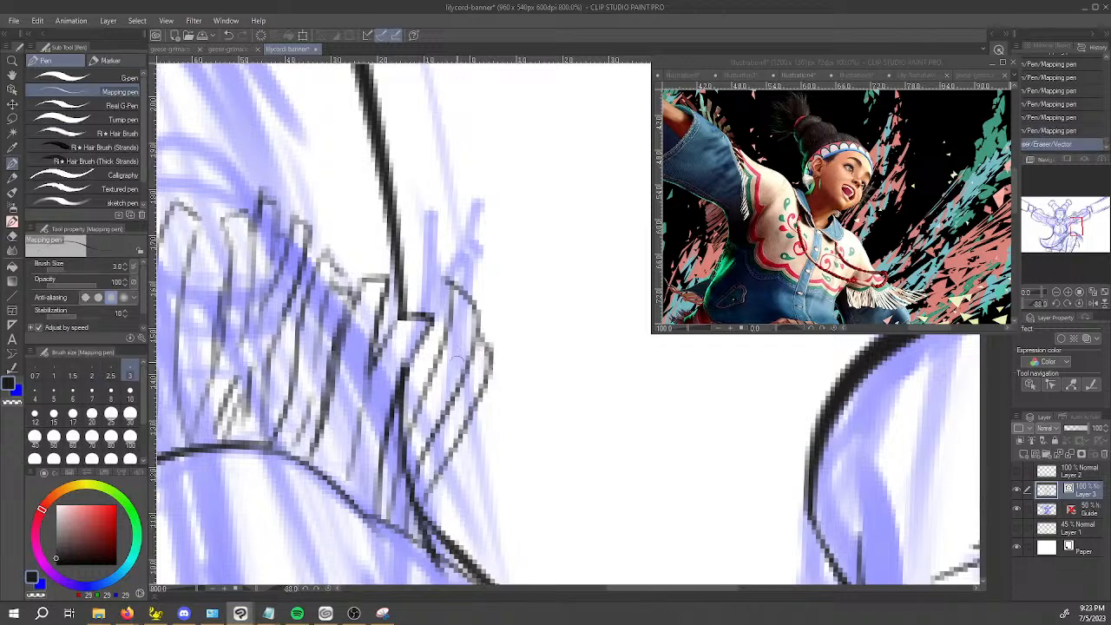
Ink the remaining strand lines between the outer underside strands and the arm outline.
drag(488, 480, 738, 318)
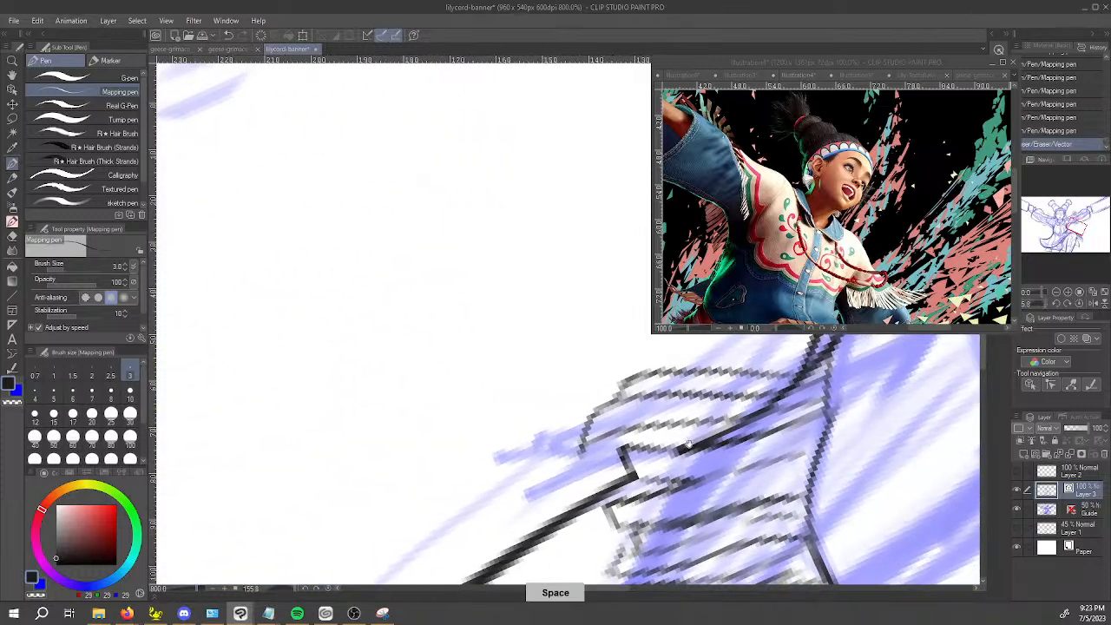
drag(671, 430, 597, 393)
mouse_move(530, 456)
mouse_down()
mouse_move(460, 276)
mouse_move(460, 356)
mouse_up()
key(ctrl+z)
mouse_move(428, 247)
mouse_down()
mouse_move(477, 422)
mouse_move(497, 414)
mouse_up()
Erase the parts of the arm outline that cross the underside strands with the Vector eraser.
key(e)
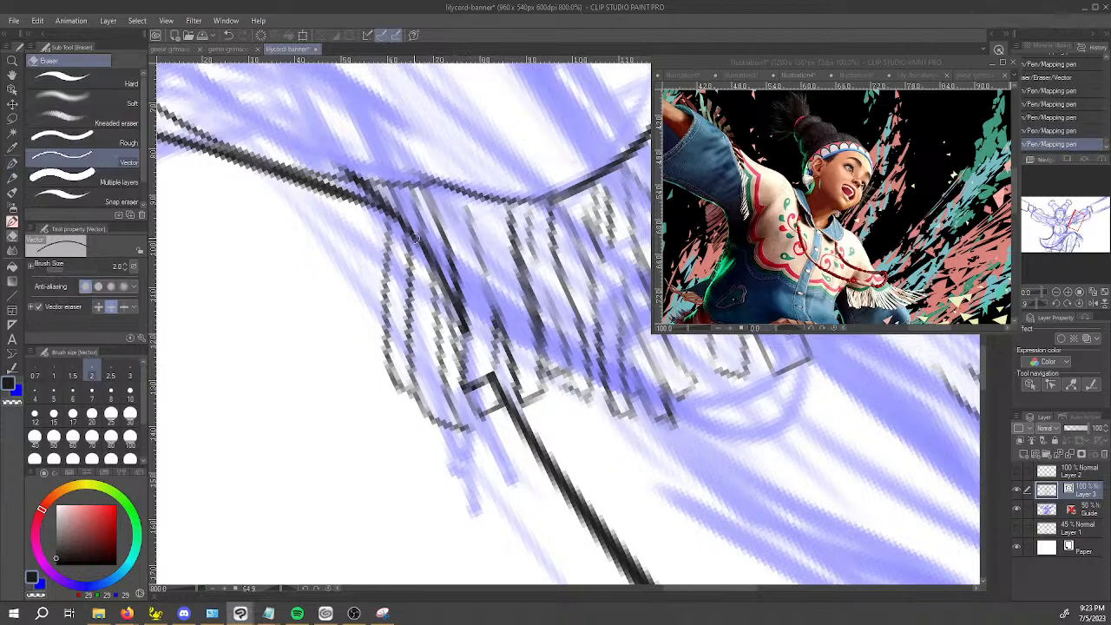
mouse_move(392, 210)
mouse_down()
mouse_move(426, 254)
mouse_move(407, 221)
mouse_up()
key(ctrl+z)
key(ctrl+z)
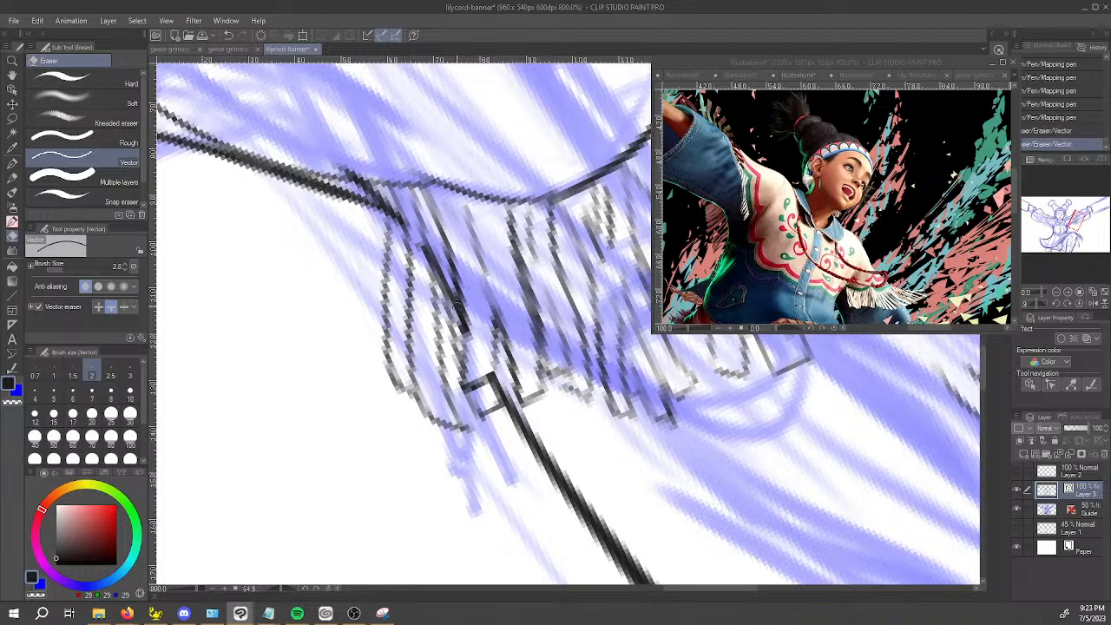
drag(455, 309, 443, 280)
key(ctrl+z)
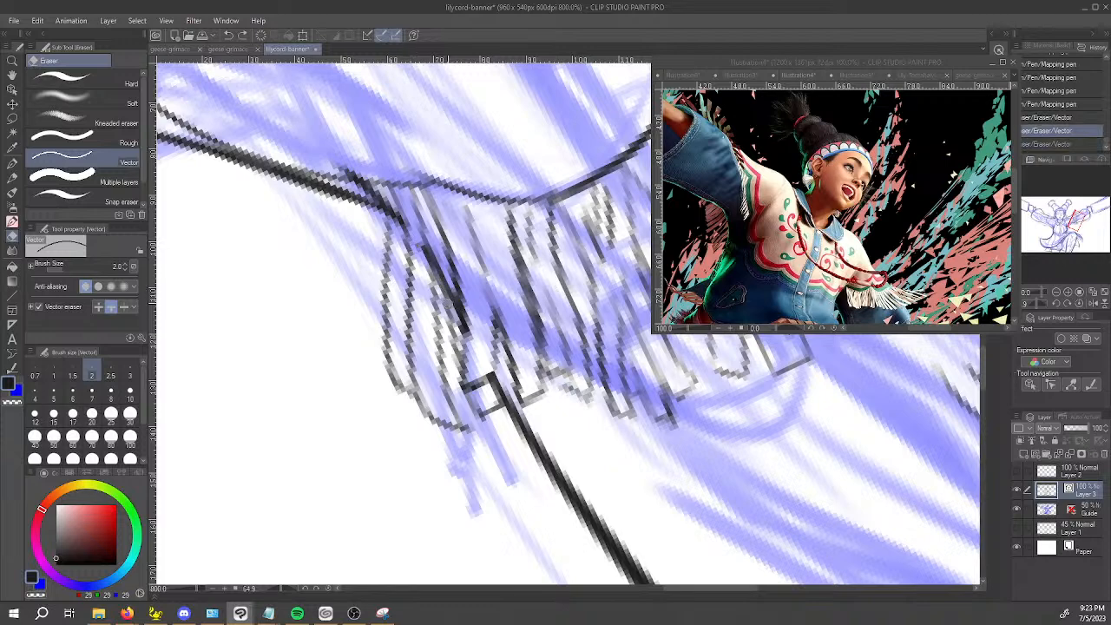
scroll(448, 302, up, 2)
key(ctrl+y)
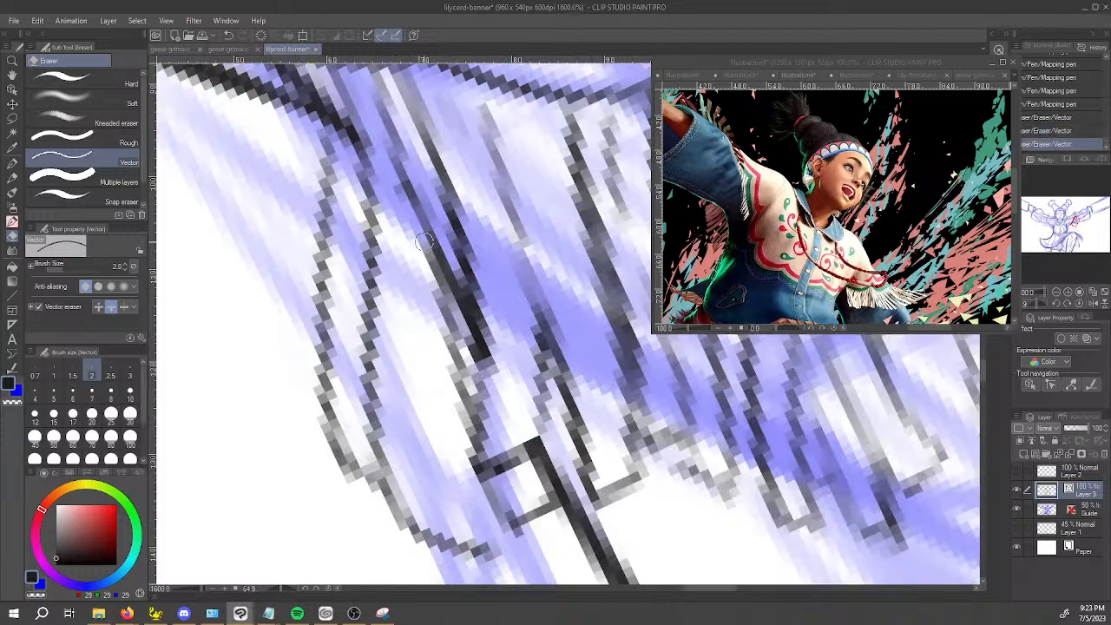
Re-ink the strand lines where the arm outline was erased and trim their upper excess with the Vector eraser.
key(p)
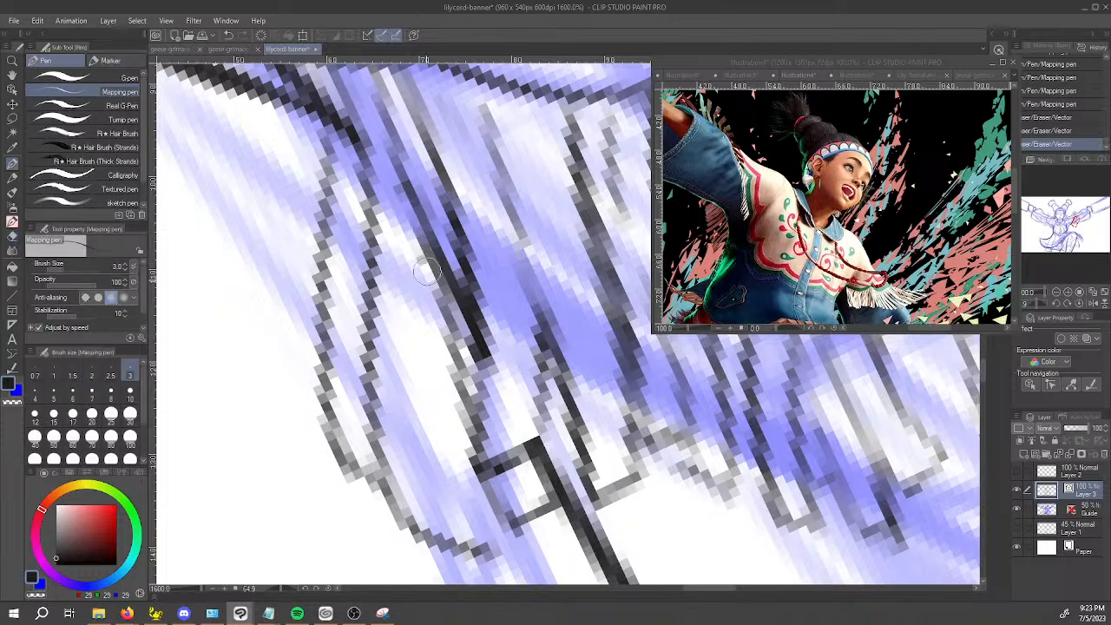
drag(425, 256, 461, 491)
drag(434, 420, 415, 175)
mouse_move(424, 247)
mouse_down()
mouse_move(394, 115)
mouse_move(393, 174)
mouse_up()
key(e)
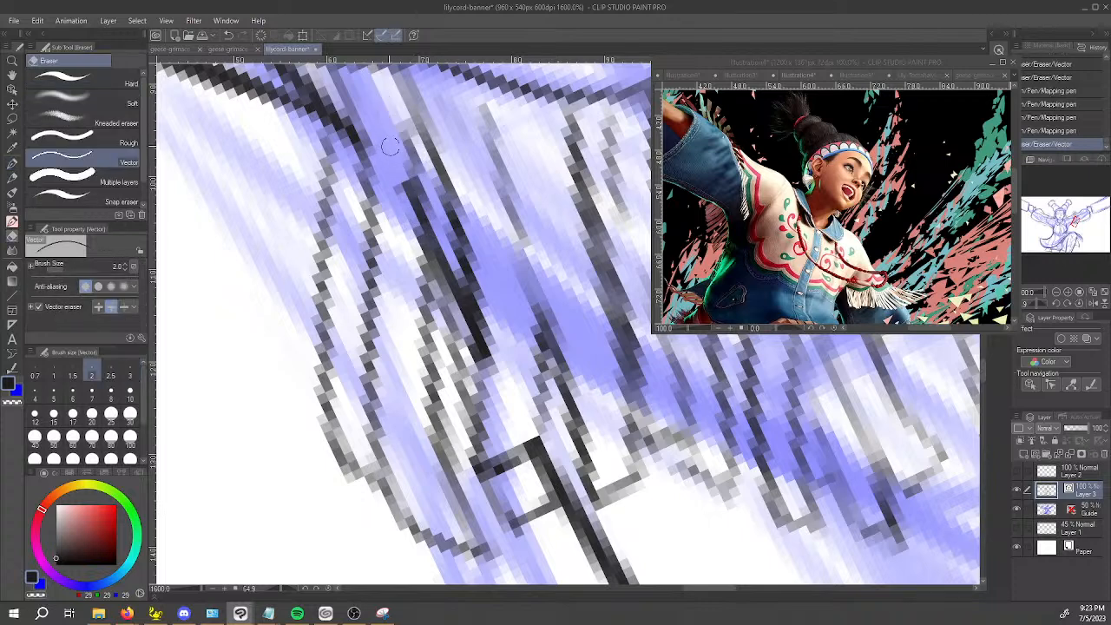
key(p)
Ink a short line connecting the strand tips near the sleeve's upper corner.
scroll(413, 113, down, 4)
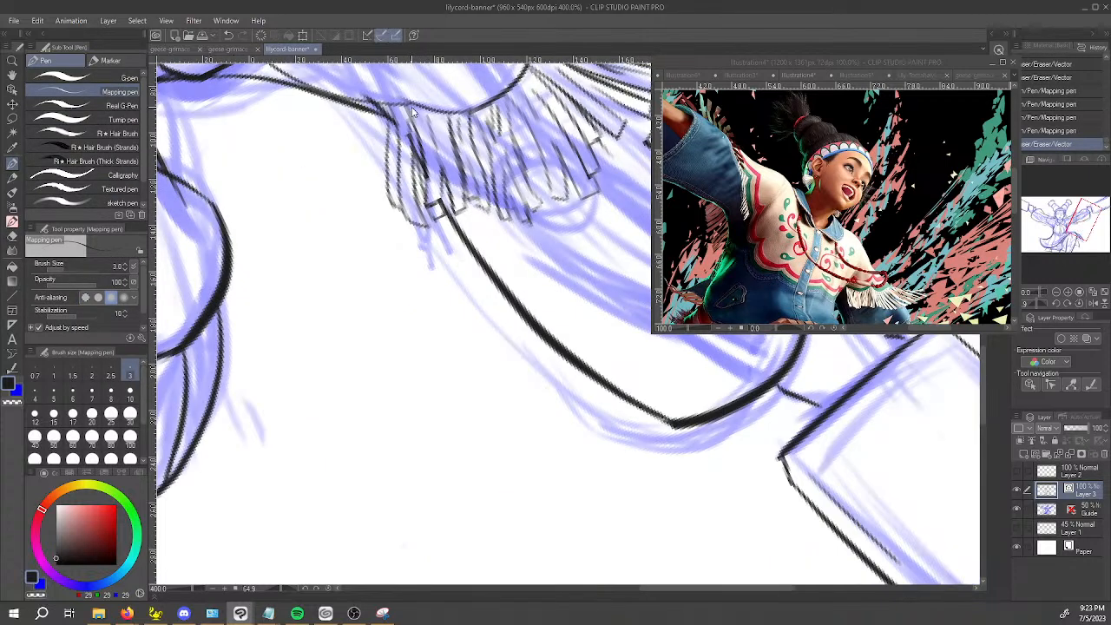
scroll(474, 219, down, 3)
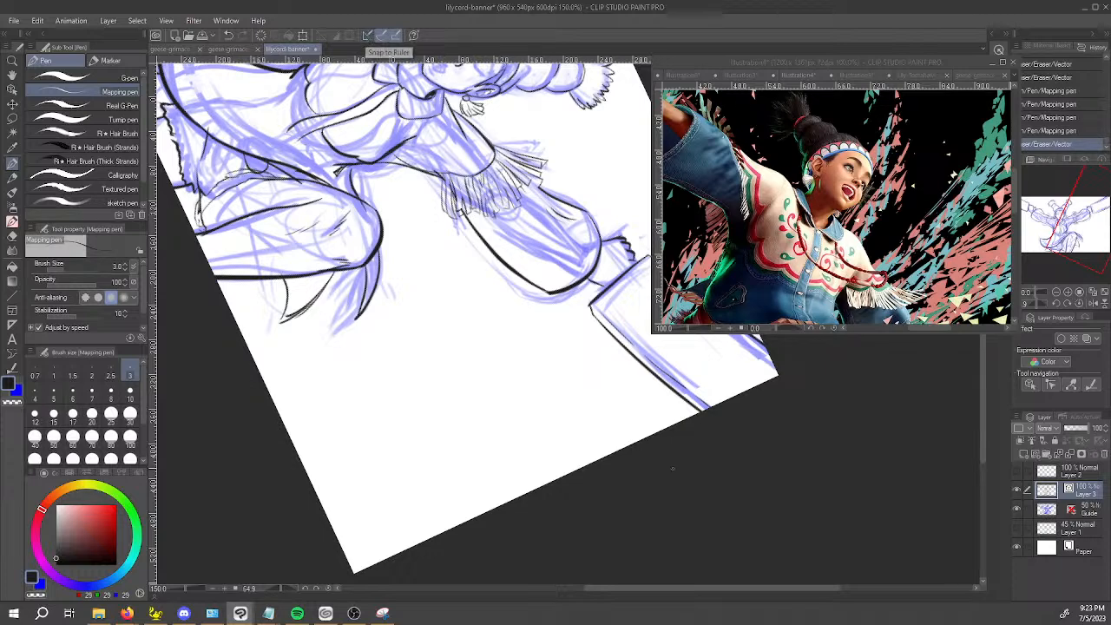
key(space)
drag(690, 480, 623, 595)
scroll(546, 425, up, 3)
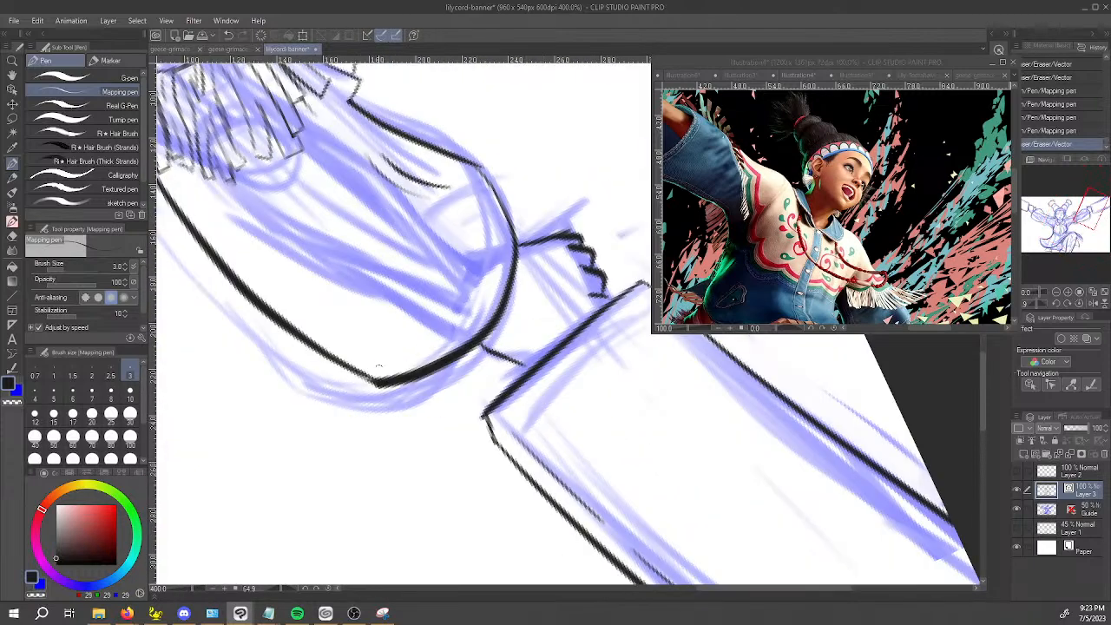
drag(275, 471, 496, 573)
key(space)
drag(347, 473, 579, 443)
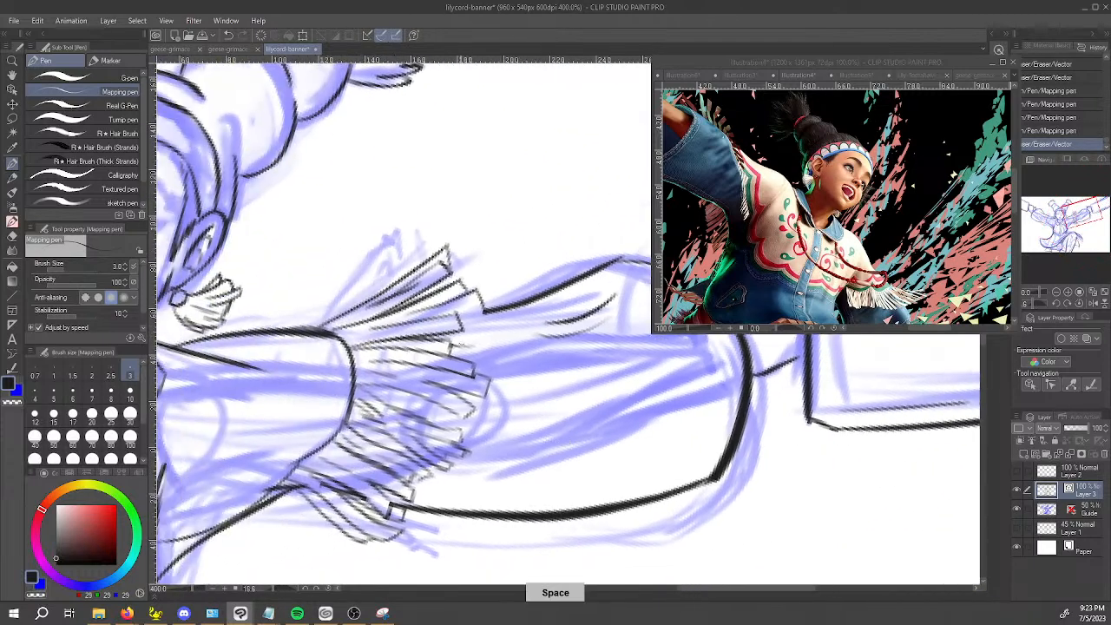
drag(461, 320, 482, 312)
key(ctrl+z)
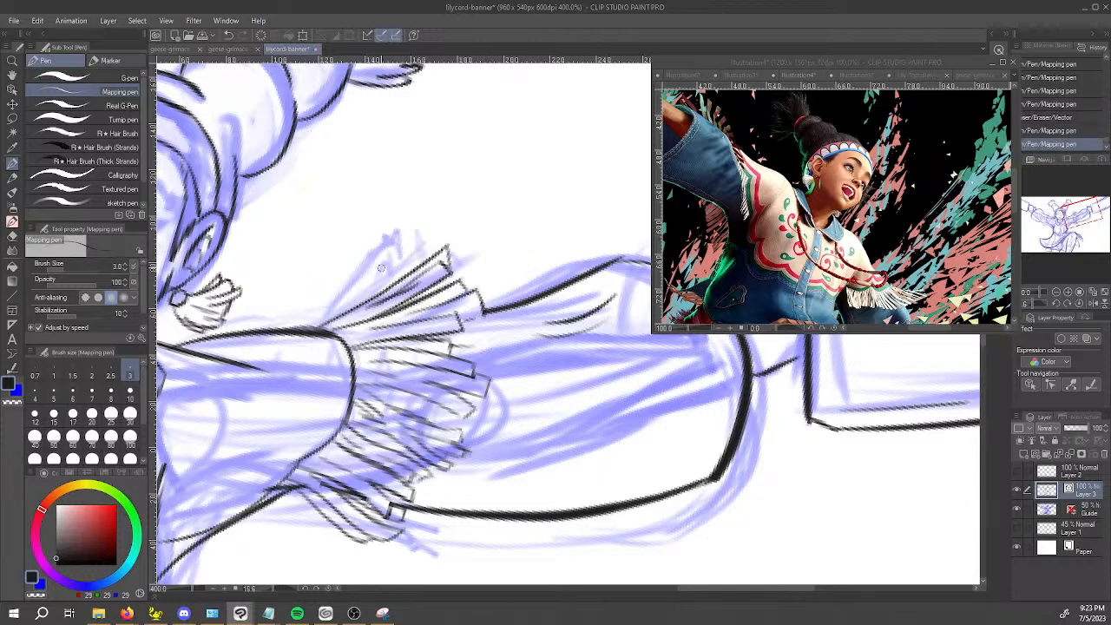
Ink the long side of a new outermost strand fanning up from the sleeve's upper edge.
key(space)
drag(388, 333, 523, 310)
drag(434, 304, 491, 272)
key(ctrl+z)
drag(435, 305, 532, 212)
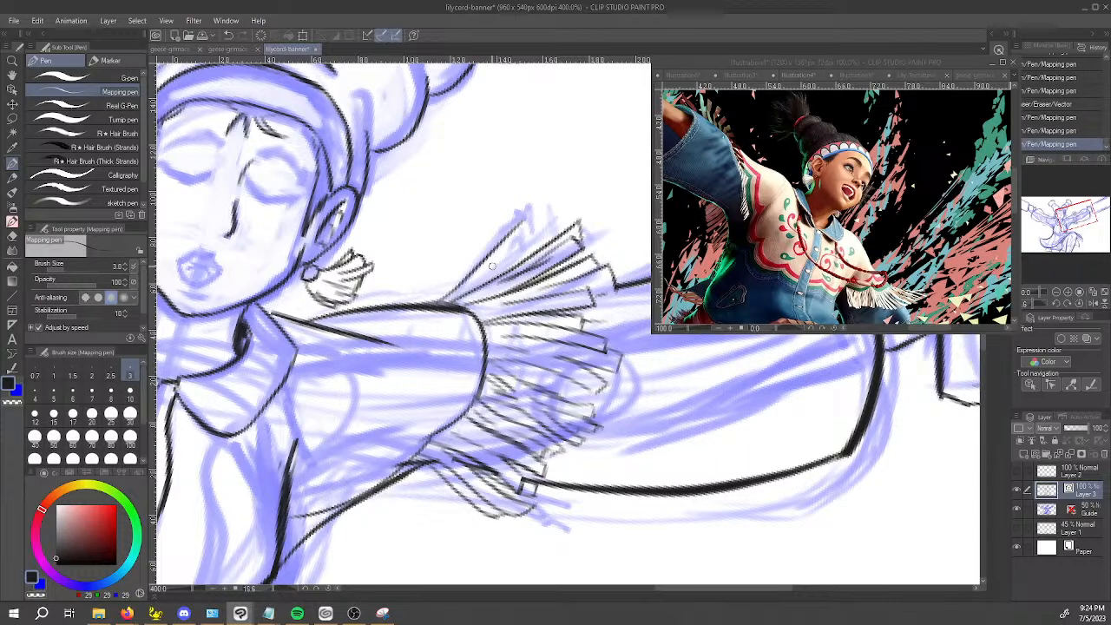
mouse_move(444, 343)
mouse_down()
mouse_move(496, 426)
mouse_move(598, 447)
mouse_up()
drag(484, 453, 499, 514)
drag(494, 446, 511, 516)
key(ctrl+z)
key(ctrl+z)
Trim the overlapping lines beside the outermost strand at the sleeve's upper edge with the Vector eraser.
mouse_move(532, 573)
mouse_down()
mouse_move(761, 489)
mouse_move(783, 348)
mouse_up()
drag(769, 396, 694, 427)
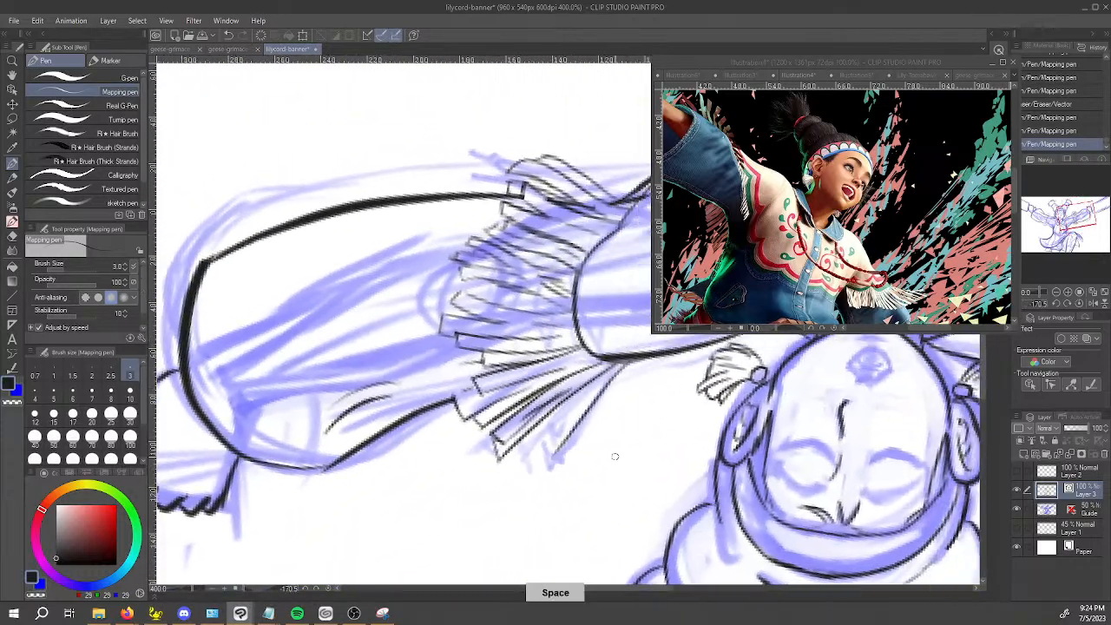
key(e)
drag(529, 415, 613, 368)
key(p)
drag(552, 476, 453, 371)
Ink the remaining side and the squared tip of the outermost strand at the sleeve's upper edge.
drag(322, 276, 370, 345)
key(ctrl+z)
drag(316, 278, 373, 357)
key(ctrl+z)
drag(334, 296, 369, 350)
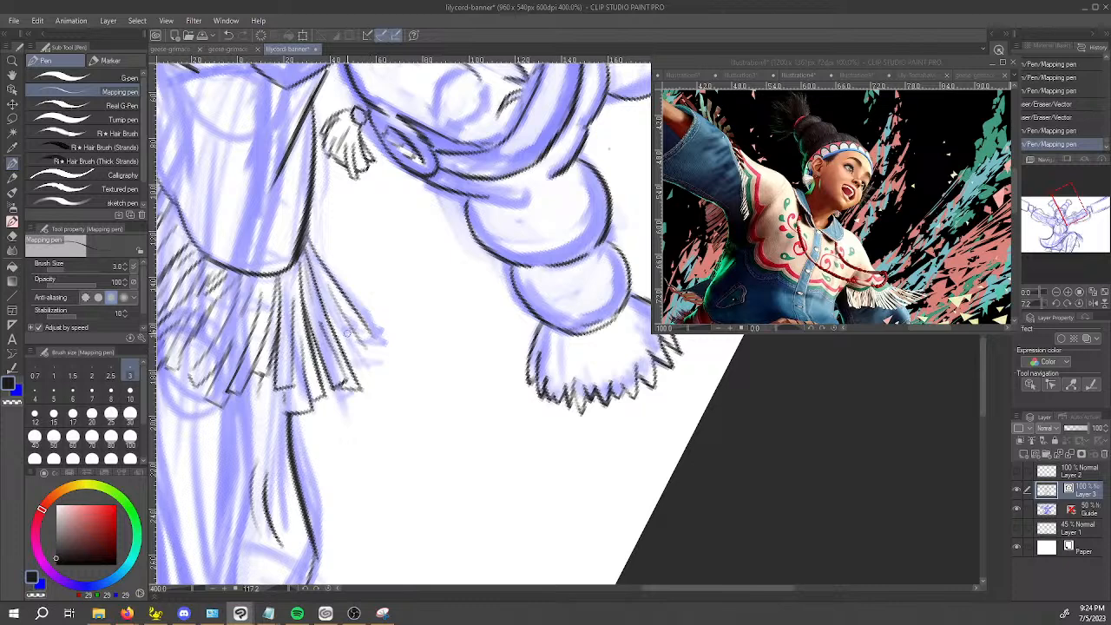
drag(348, 354, 371, 333)
mouse_move(308, 239)
mouse_down()
mouse_move(318, 257)
mouse_move(309, 211)
mouse_up()
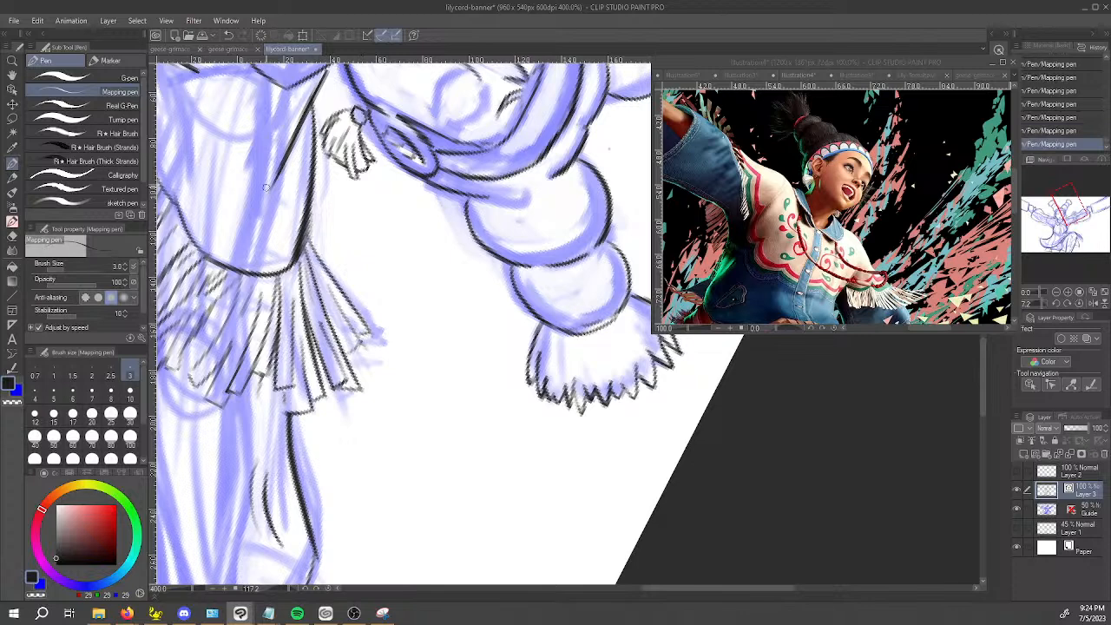
Trim stray line ends at the fringe tips on the sleeve's upper edge with the Vector eraser and re-ink the outermost strand's side.
mouse_move(256, 476)
mouse_down()
mouse_move(417, 461)
mouse_move(694, 362)
mouse_move(582, 355)
mouse_move(536, 368)
mouse_up()
mouse_move(470, 341)
mouse_down()
mouse_move(608, 415)
mouse_move(579, 354)
mouse_move(620, 333)
mouse_up()
key(e)
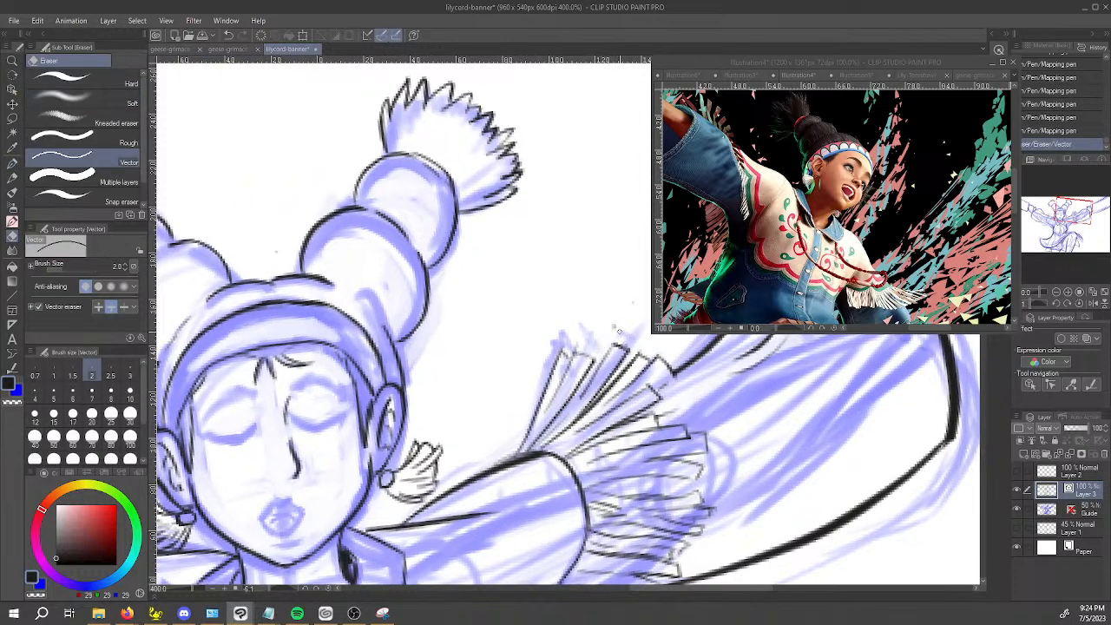
click(615, 327)
click(613, 331)
key(p)
mouse_move(554, 429)
mouse_down()
mouse_move(587, 391)
mouse_move(593, 362)
mouse_move(586, 386)
mouse_move(546, 382)
mouse_up()
key(space)
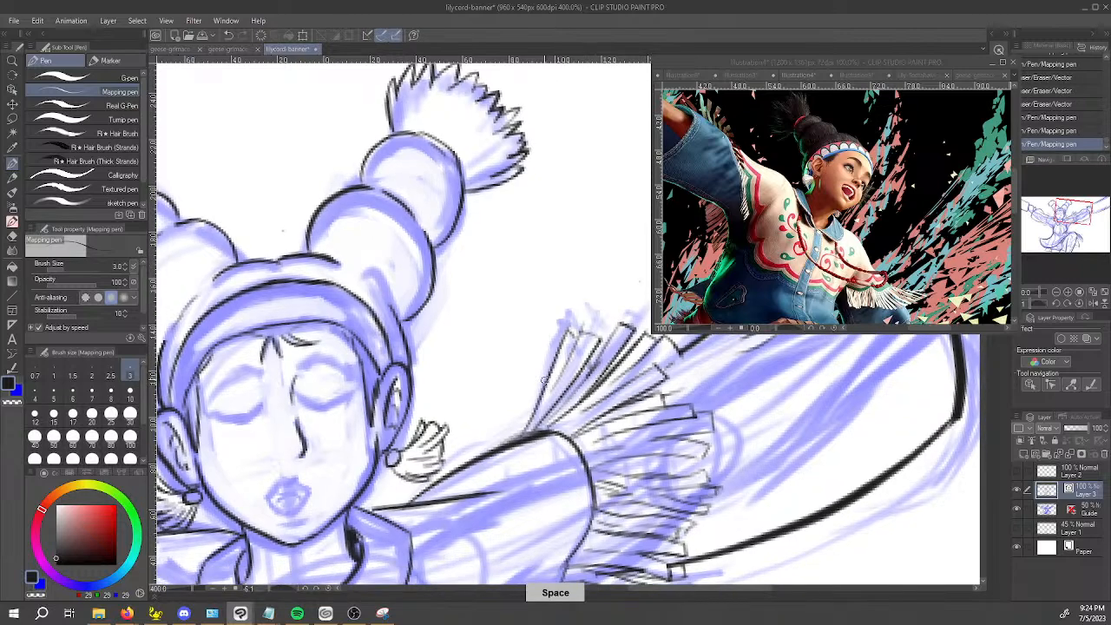
scroll(546, 380, down, 3)
key(space)
mouse_move(590, 420)
mouse_down()
mouse_move(635, 382)
mouse_move(642, 397)
mouse_up()
scroll(634, 381, up, 3)
key(space)
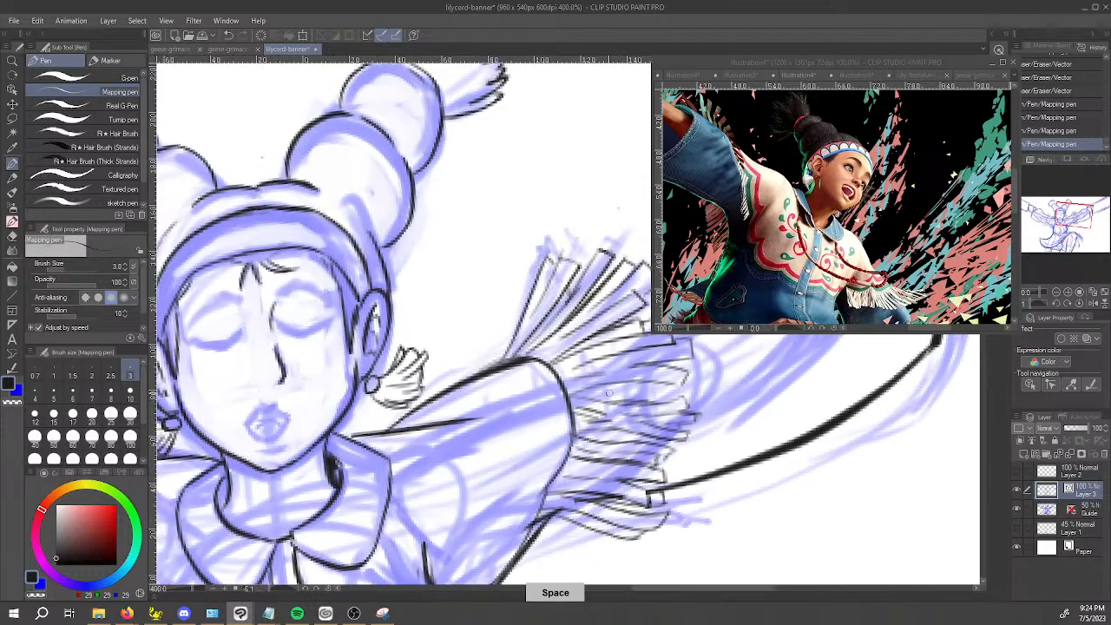
Ink the long curved side of a first fringe strand rising from the opposite sleeve's upper corner.
key(e)
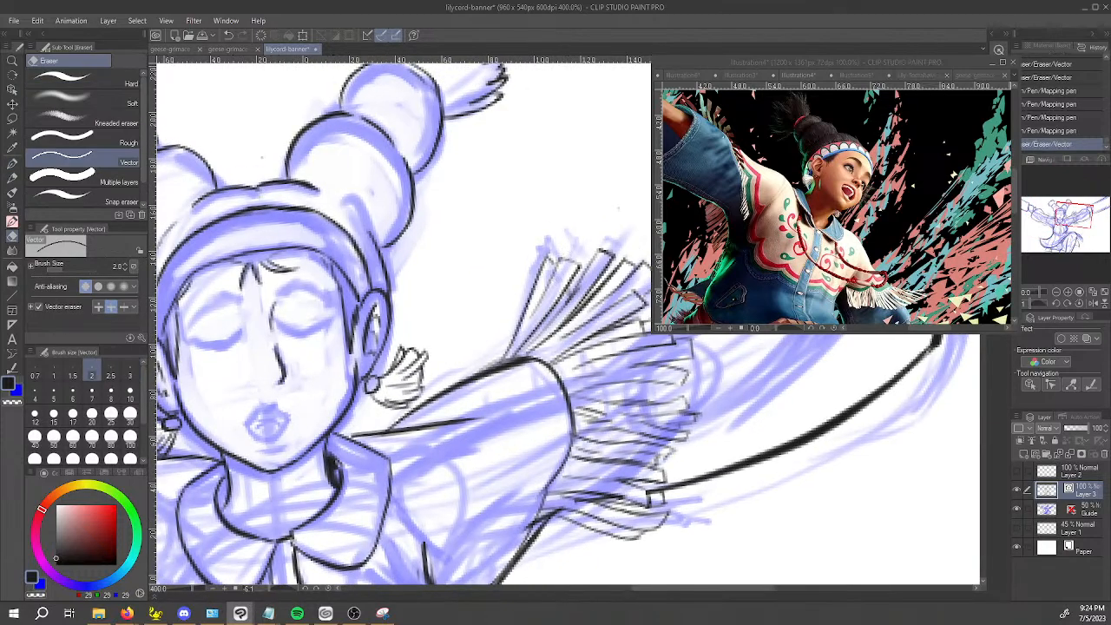
key(space)
drag(553, 410, 600, 401)
key(p)
drag(512, 438, 703, 405)
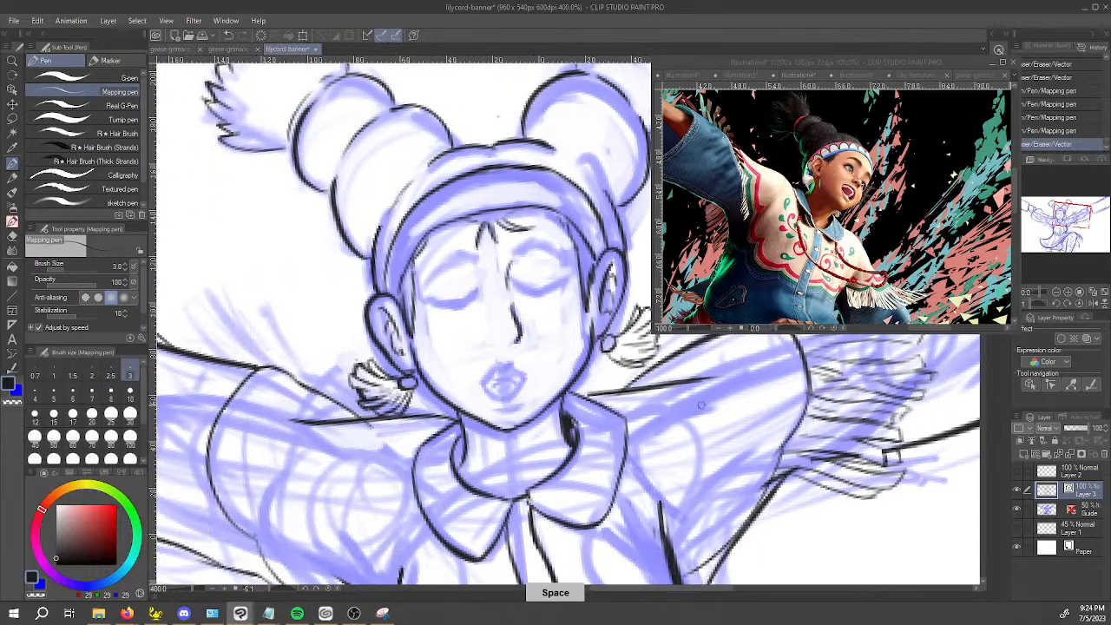
drag(434, 469, 508, 504)
mouse_move(279, 305)
mouse_down()
mouse_move(352, 403)
mouse_move(299, 347)
mouse_move(276, 299)
mouse_move(347, 397)
mouse_up()
key(ctrl+z)
key(ctrl+z)
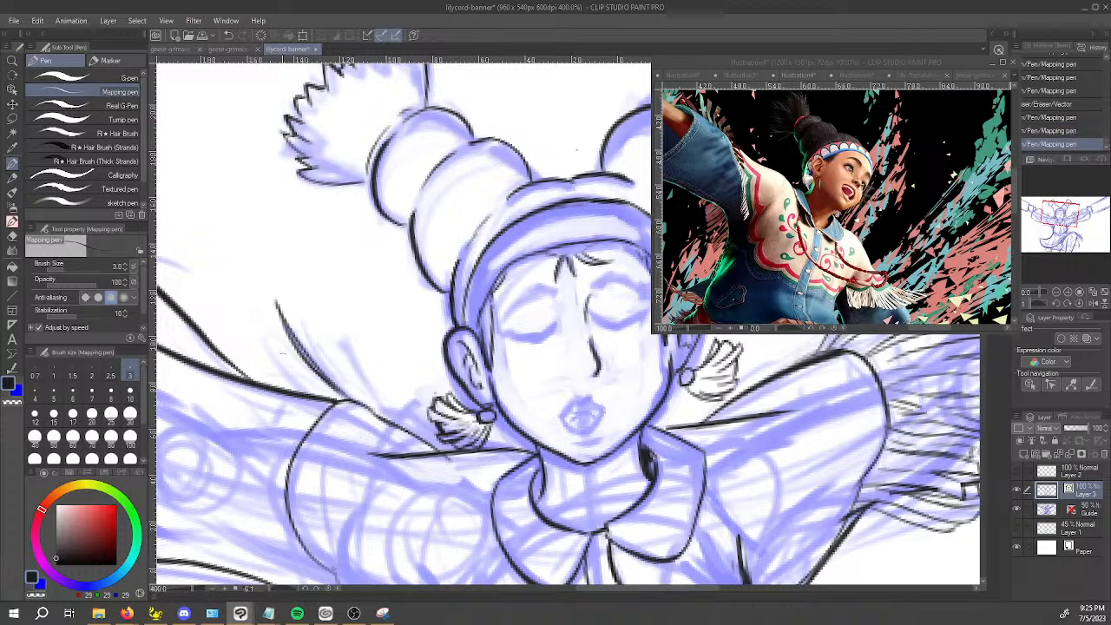
Ink the neighbouring strand lines and a short squared tip beside the first strand on that sleeve.
drag(260, 302, 328, 396)
key(ctrl+z)
mouse_move(264, 317)
mouse_down()
mouse_move(339, 406)
mouse_move(260, 319)
mouse_move(278, 343)
mouse_move(339, 366)
mouse_move(329, 395)
mouse_move(324, 387)
mouse_up()
key(ctrl+z)
key(ctrl+z)
mouse_move(391, 404)
mouse_down()
mouse_move(512, 491)
mouse_move(629, 478)
mouse_move(586, 418)
mouse_move(563, 503)
mouse_up()
key(ctrl+z)
drag(575, 404, 550, 513)
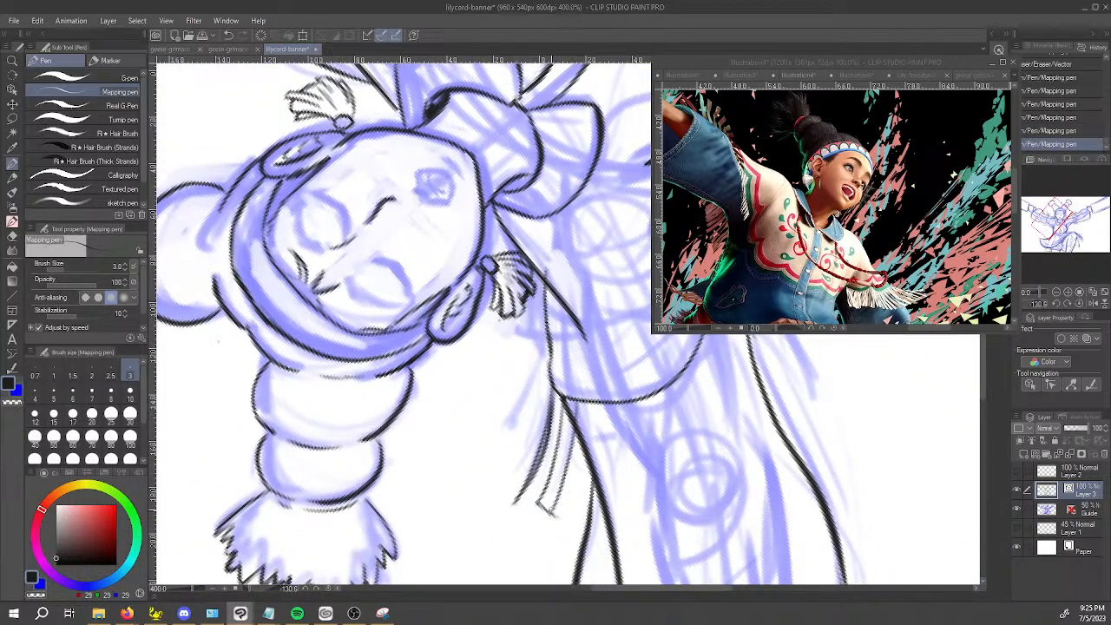
Thin the strand lines near the sleeve corner with transparent colour and close the strand's open tip with a short line.
key(c)
drag(560, 408, 556, 455)
drag(561, 415, 558, 456)
key(c)
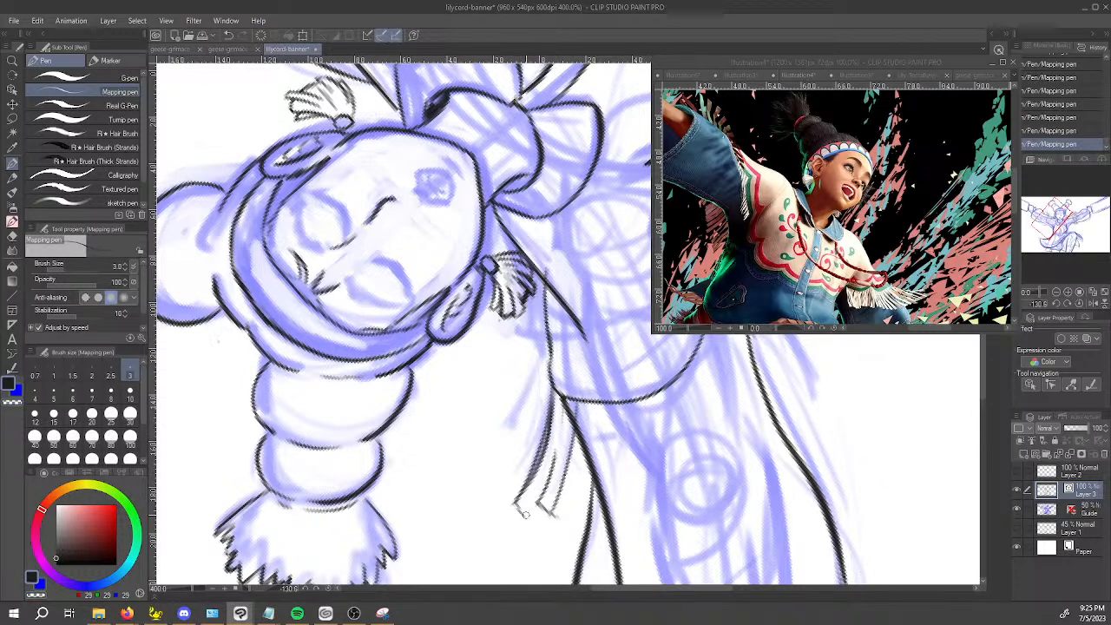
key(ctrl+z)
mouse_move(536, 512)
mouse_down()
mouse_move(393, 398)
mouse_move(383, 347)
mouse_up()
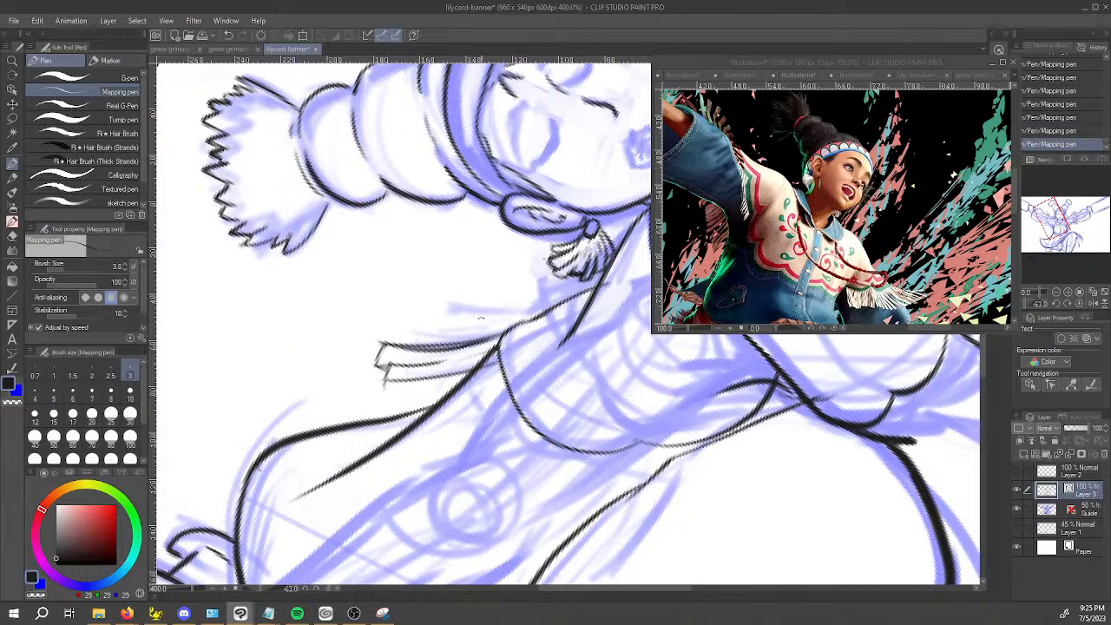
Trim the arm outline overlapping the strands' base and the overshooting tip ends with the Vector eraser.
key(e)
drag(494, 351, 492, 349)
drag(382, 385, 387, 382)
mouse_move(382, 340)
mouse_down()
mouse_move(390, 332)
mouse_move(432, 347)
mouse_move(461, 335)
mouse_up()
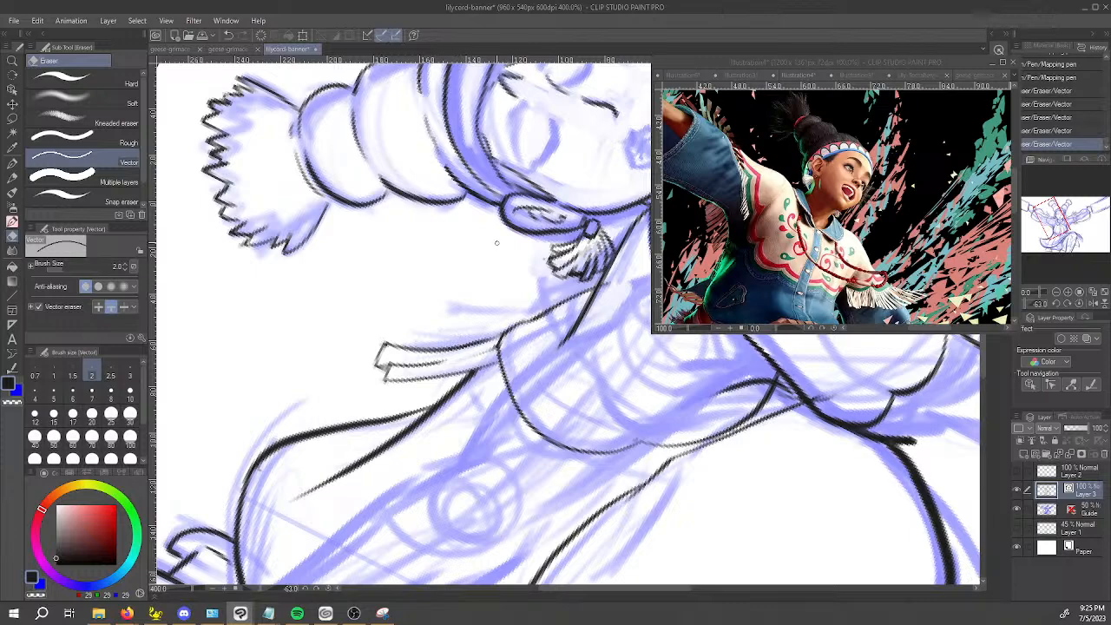
Ink the curved sides of another strand hanging from the sleeve corner beside the first strands.
key(p)
mouse_move(491, 165)
mouse_down()
mouse_move(352, 256)
mouse_move(287, 533)
mouse_move(269, 518)
mouse_up()
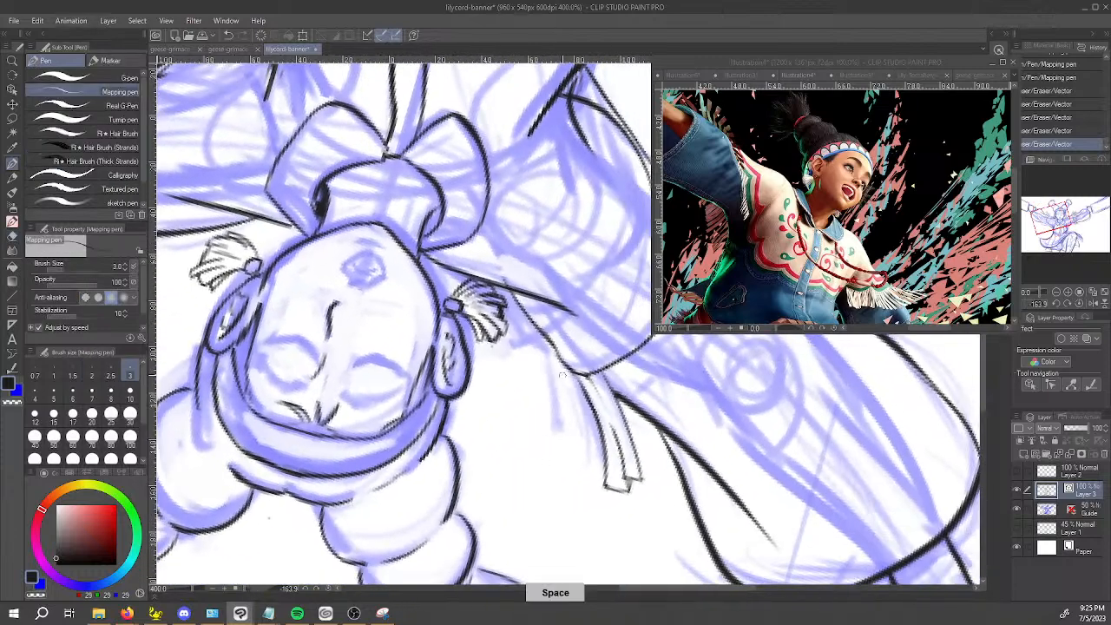
drag(561, 357, 557, 426)
mouse_move(560, 361)
mouse_down()
mouse_move(566, 478)
mouse_move(574, 503)
mouse_up()
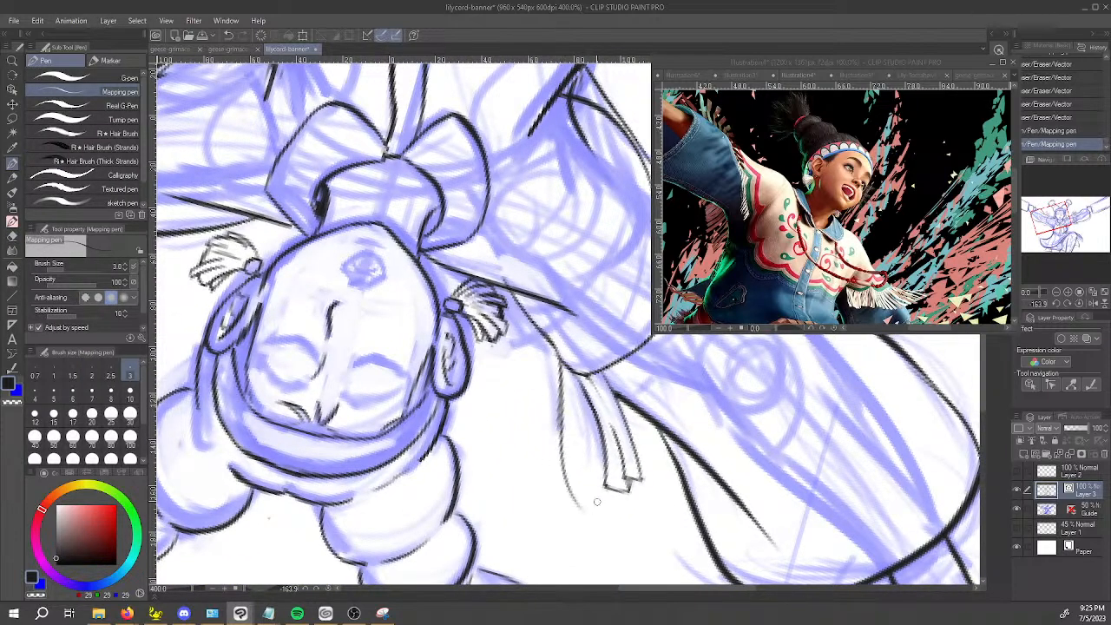
key(ctrl+z)
drag(560, 369, 589, 483)
mouse_move(567, 387)
mouse_down()
mouse_move(596, 474)
mouse_move(590, 467)
mouse_up()
key(ctrl+z)
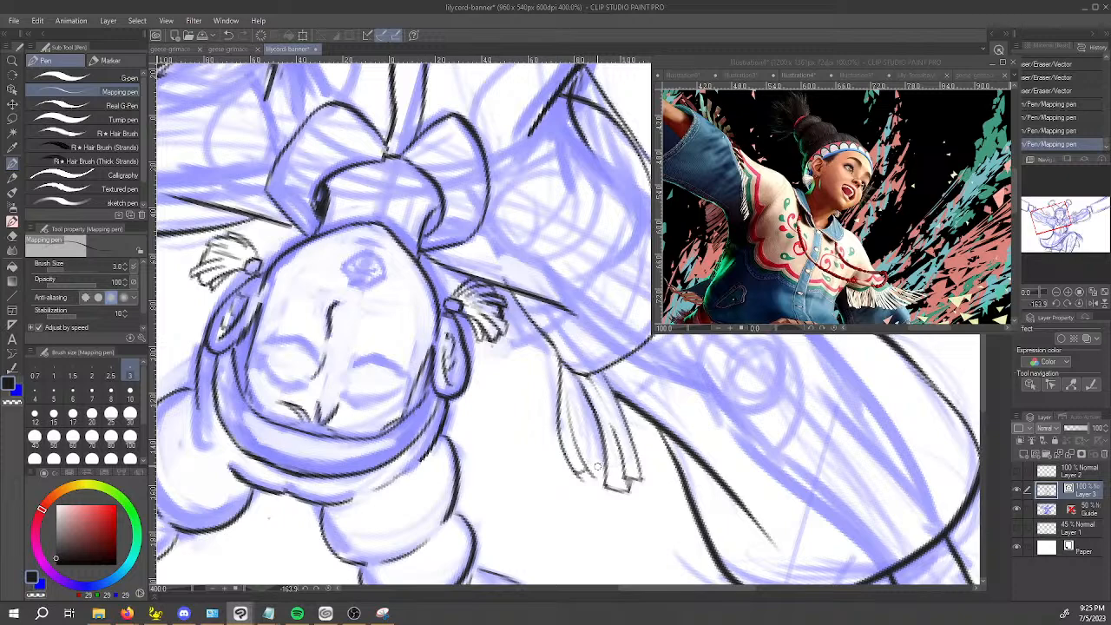
Lower the Guide layer's opacity to 17% and make Layer 3 the active layer again.
scroll(597, 467, down, 4)
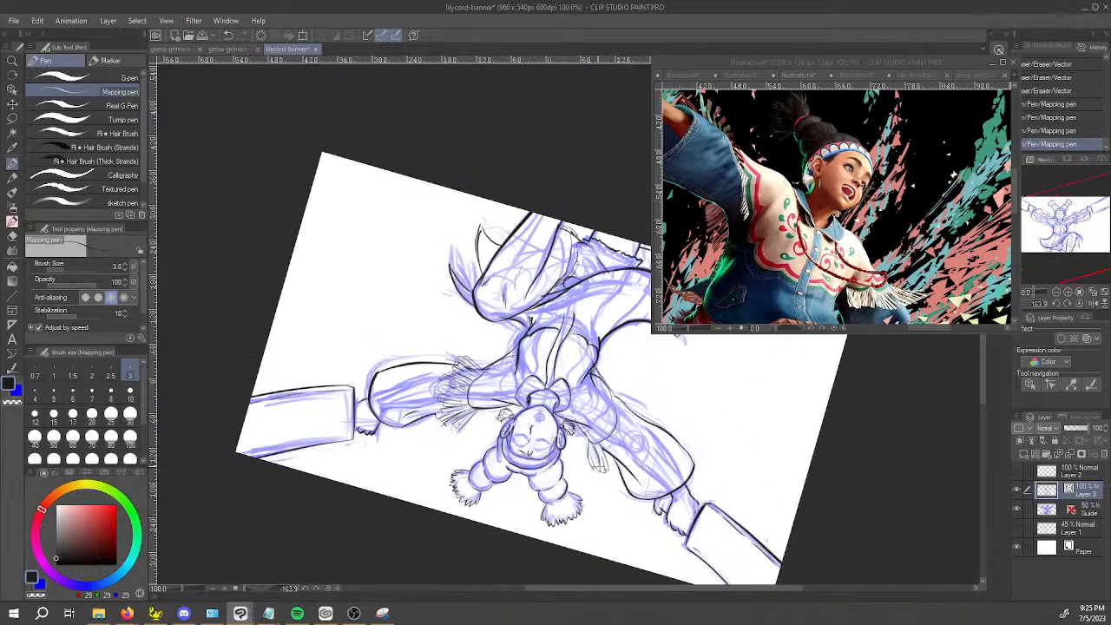
drag(658, 425, 506, 440)
scroll(506, 440, up, 3)
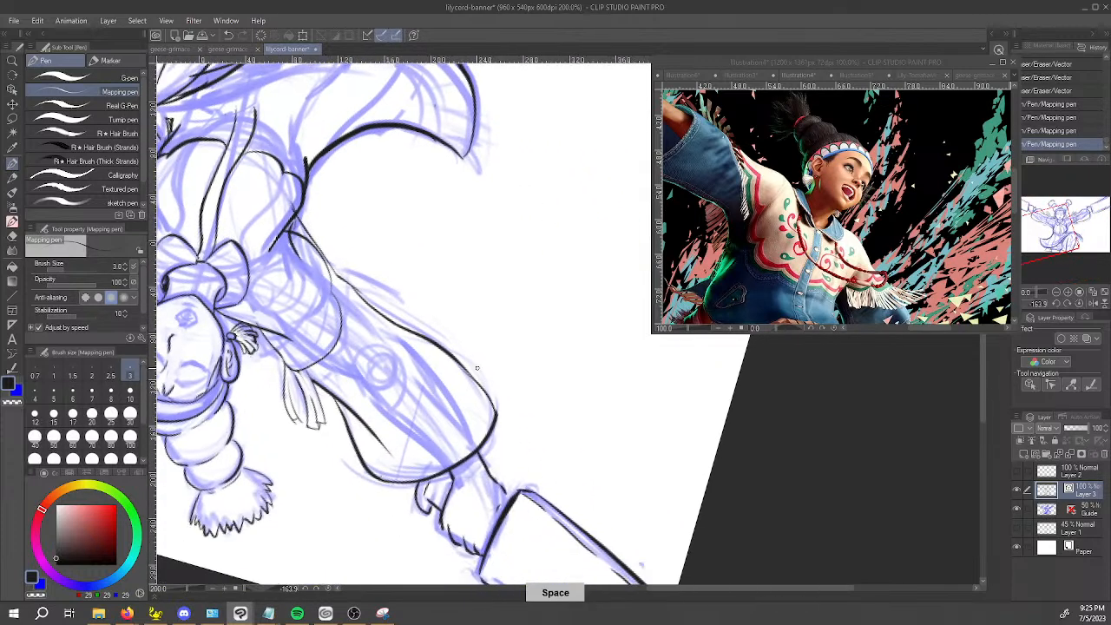
click(1089, 512)
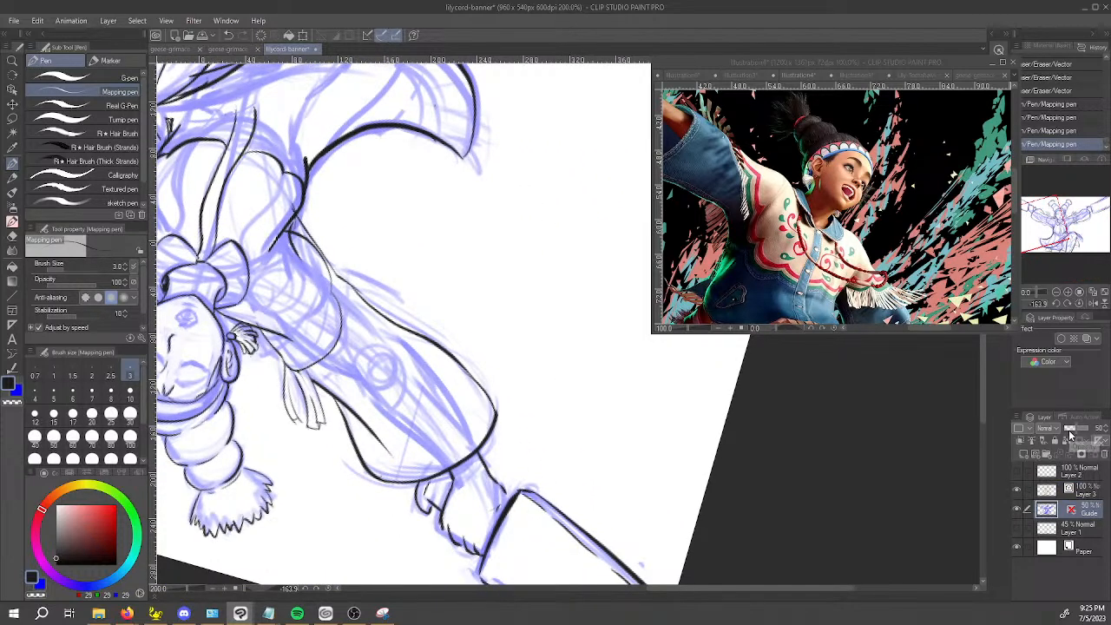
click(1069, 432)
click(1069, 489)
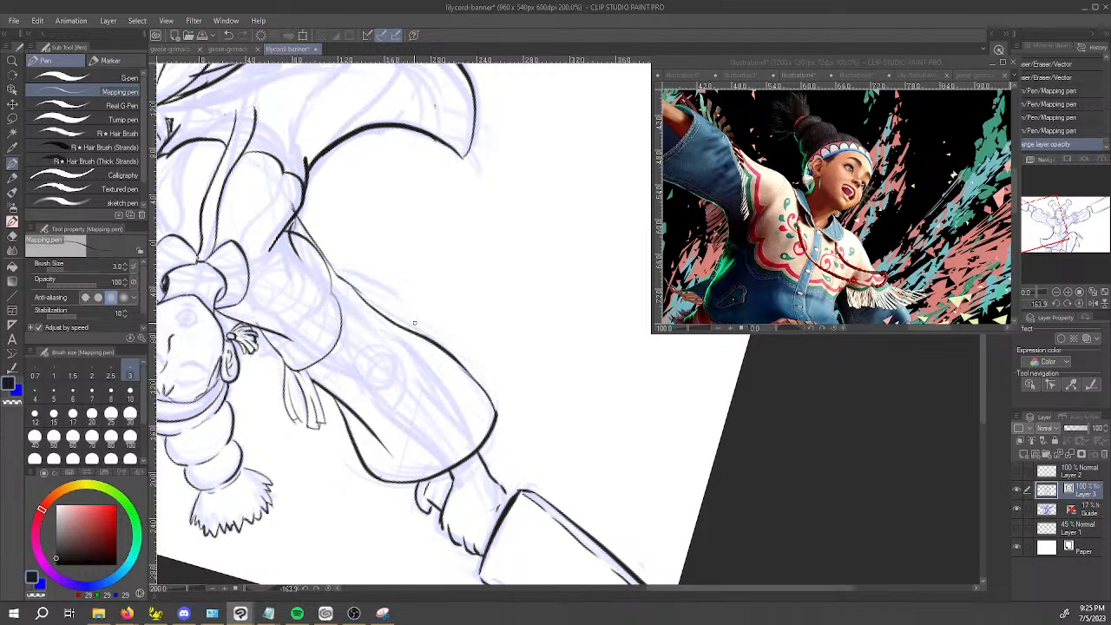
drag(403, 353, 439, 372)
drag(514, 467, 472, 443)
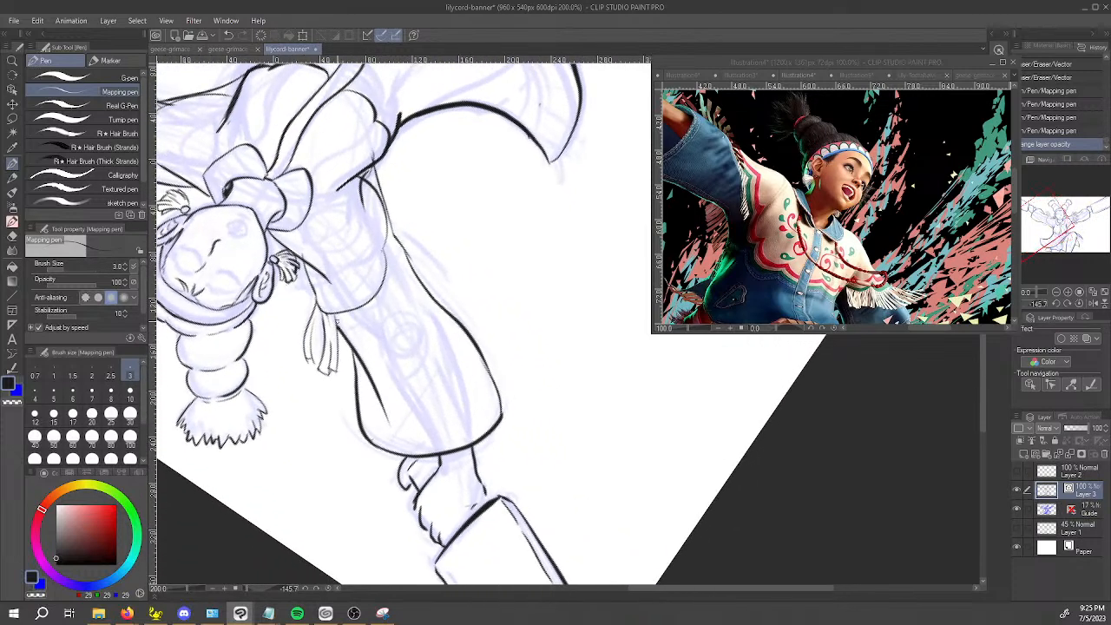
key(p)
scroll(328, 327, up, 4)
mouse_move(301, 299)
mouse_down()
mouse_move(281, 377)
mouse_move(306, 443)
mouse_up()
key(ctrl+z)
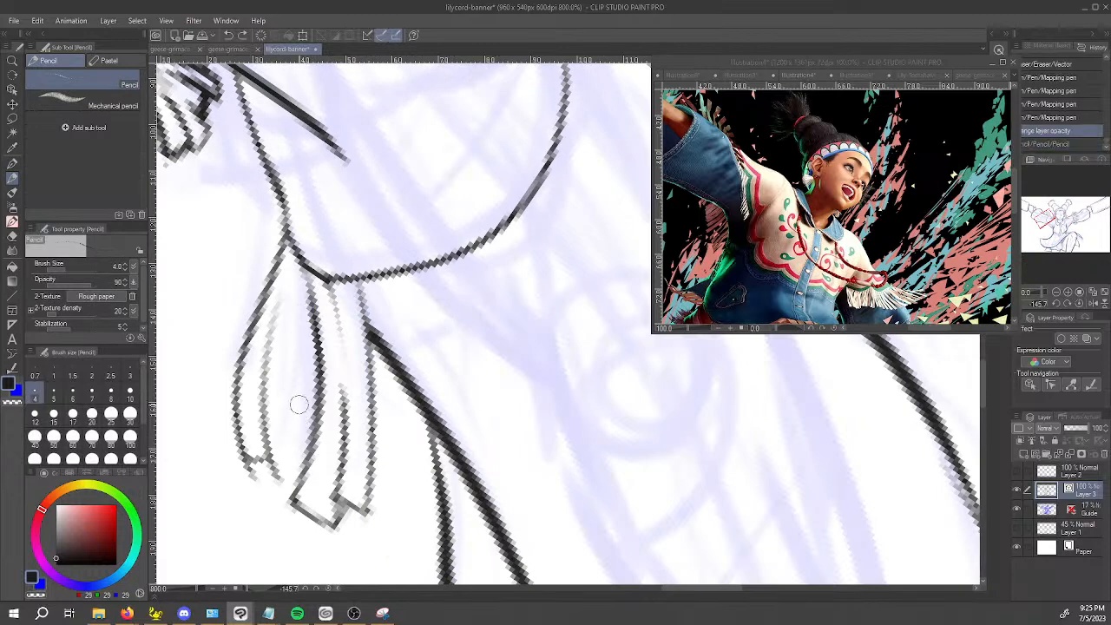
Ink the missing side and the tip of the inner curved strand with the Mapping pen, and choose brush size 4.
key(p)
drag(313, 291, 307, 443)
mouse_move(269, 474)
mouse_down()
mouse_move(307, 455)
mouse_move(295, 464)
mouse_up()
click(36, 393)
Trim the overshooting line ends at the tips of the curved strands with the Vector eraser.
key(e)
click(250, 472)
drag(272, 482, 287, 477)
key(o)
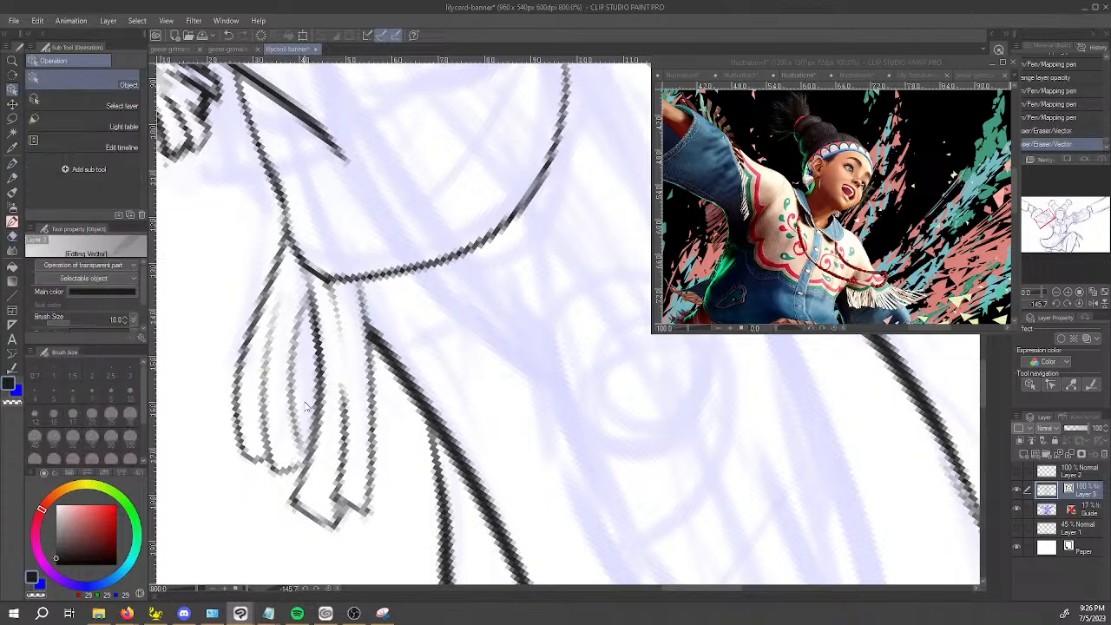
click(298, 337)
key(p)
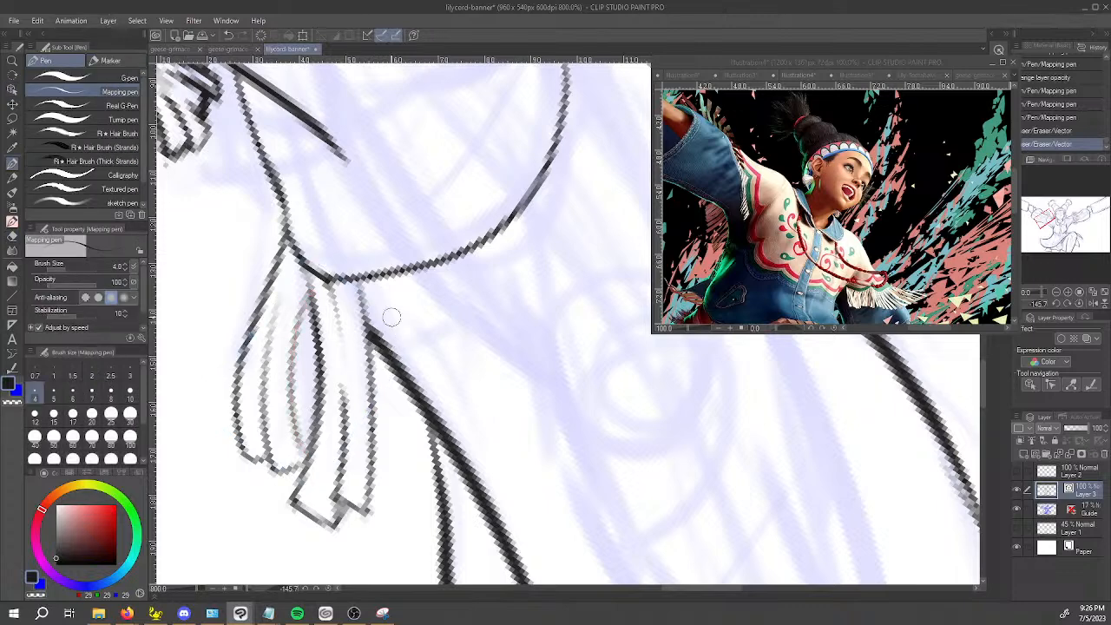
Ink a strand with a squared tip running from the sleeve hem over the arm's outline.
drag(364, 282, 466, 461)
key(ctrl+z)
key(ctrl+z)
mouse_move(368, 276)
mouse_down()
mouse_move(473, 506)
mouse_move(492, 473)
mouse_up()
mouse_move(405, 336)
mouse_down()
mouse_move(509, 468)
mouse_move(453, 430)
mouse_move(407, 336)
mouse_move(521, 390)
mouse_move(628, 475)
mouse_move(694, 390)
mouse_up()
key(ctrl+z)
mouse_move(406, 368)
mouse_down()
mouse_move(632, 492)
mouse_move(656, 477)
mouse_up()
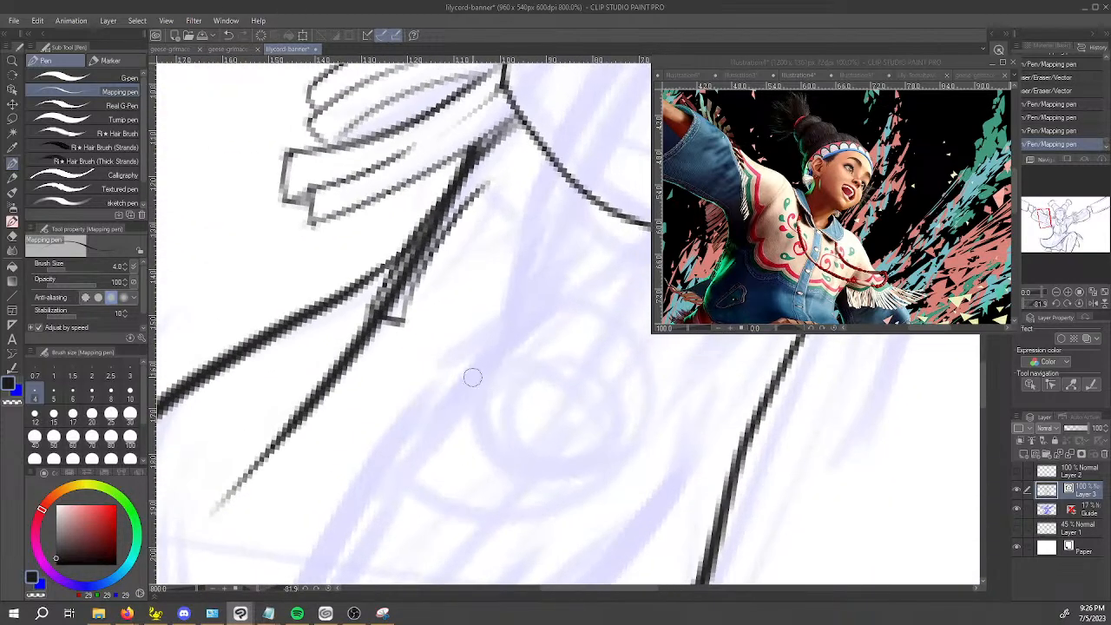
Ink a narrow strand with a squared tip just inside the arm, next to the one crossing its outline.
drag(474, 382, 451, 463)
drag(344, 380, 380, 406)
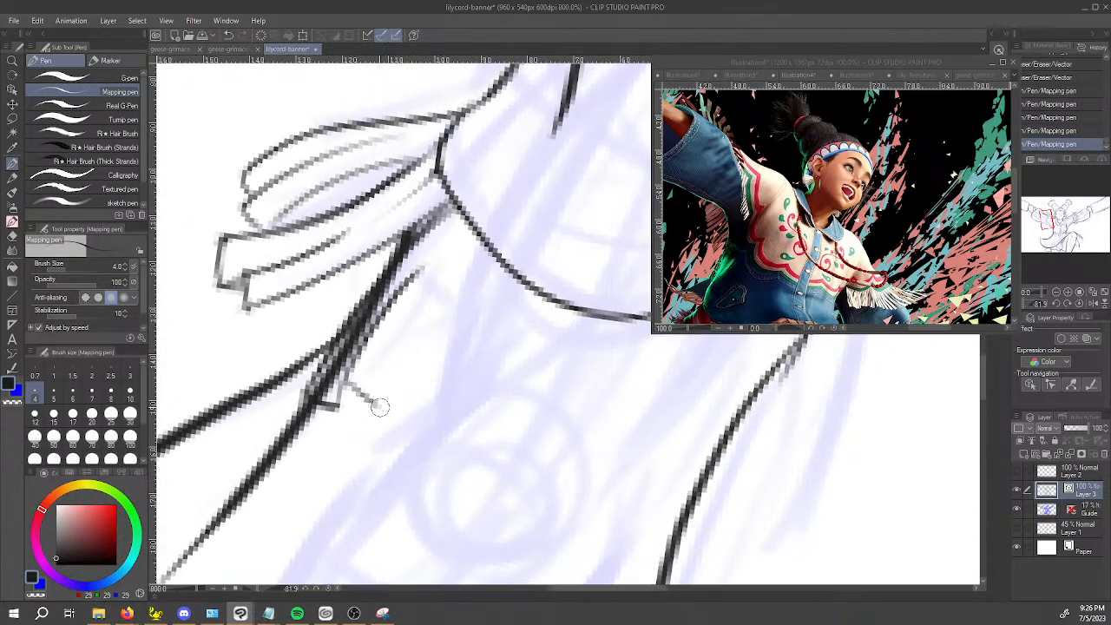
key(ctrl+z)
mouse_move(380, 313)
mouse_down()
mouse_move(357, 425)
mouse_move(350, 413)
mouse_move(362, 393)
mouse_move(366, 442)
mouse_move(438, 275)
mouse_up()
key(ctrl+z)
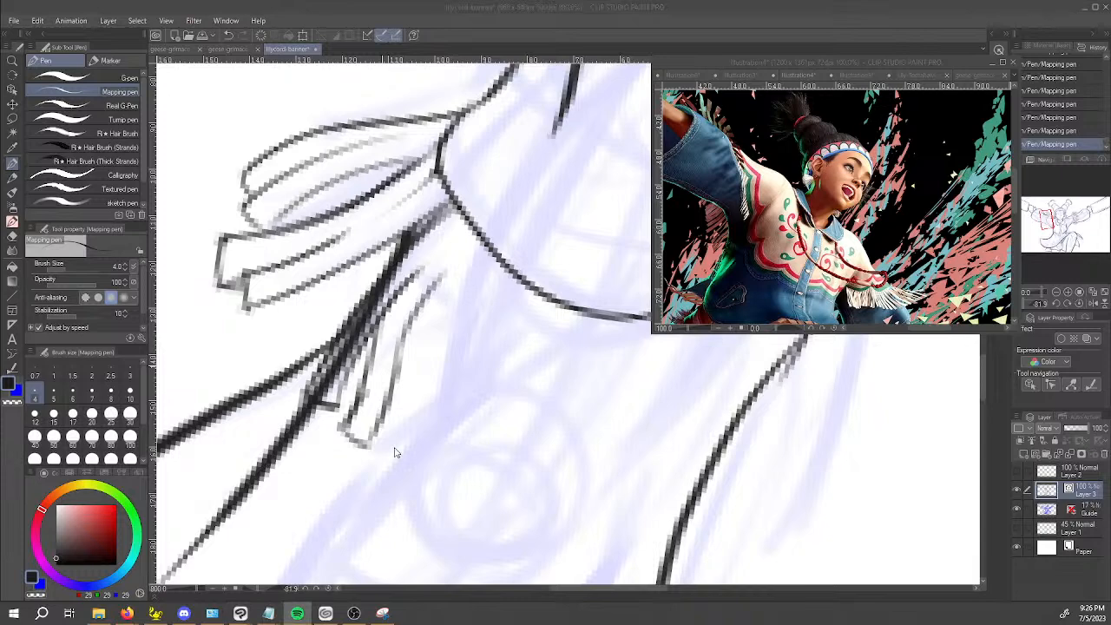
key(alt+Tab)
key(alt+Tab)
key(alt+Tab)
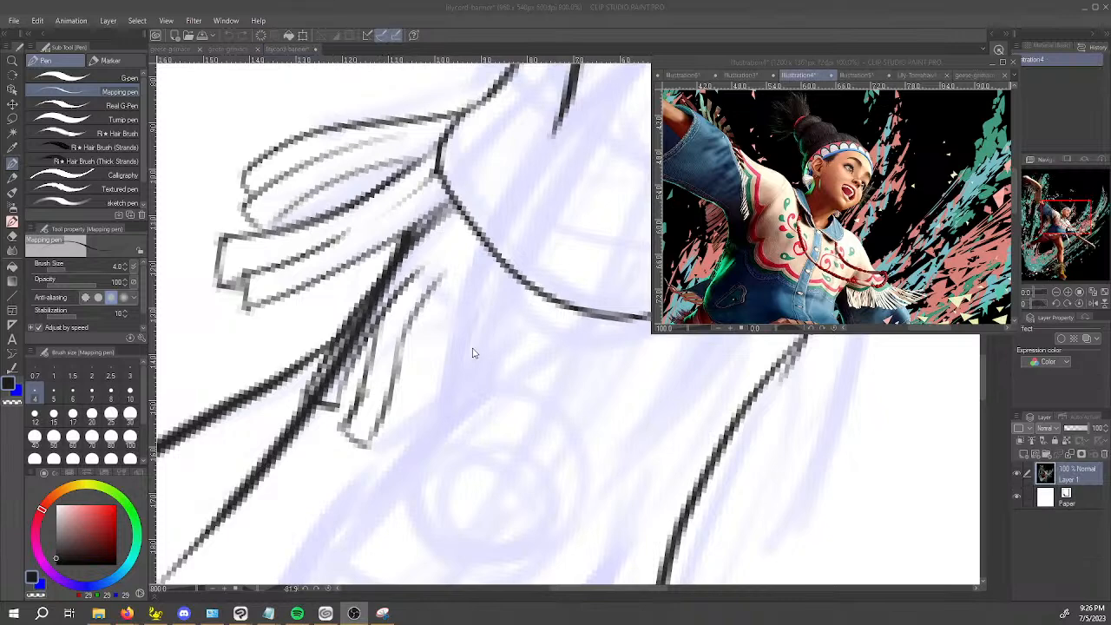
click(352, 353)
Erase the section of arm outline that runs behind the overlapping strand with the Vector eraser.
key(e)
drag(347, 345, 365, 311)
key(ctrl+z)
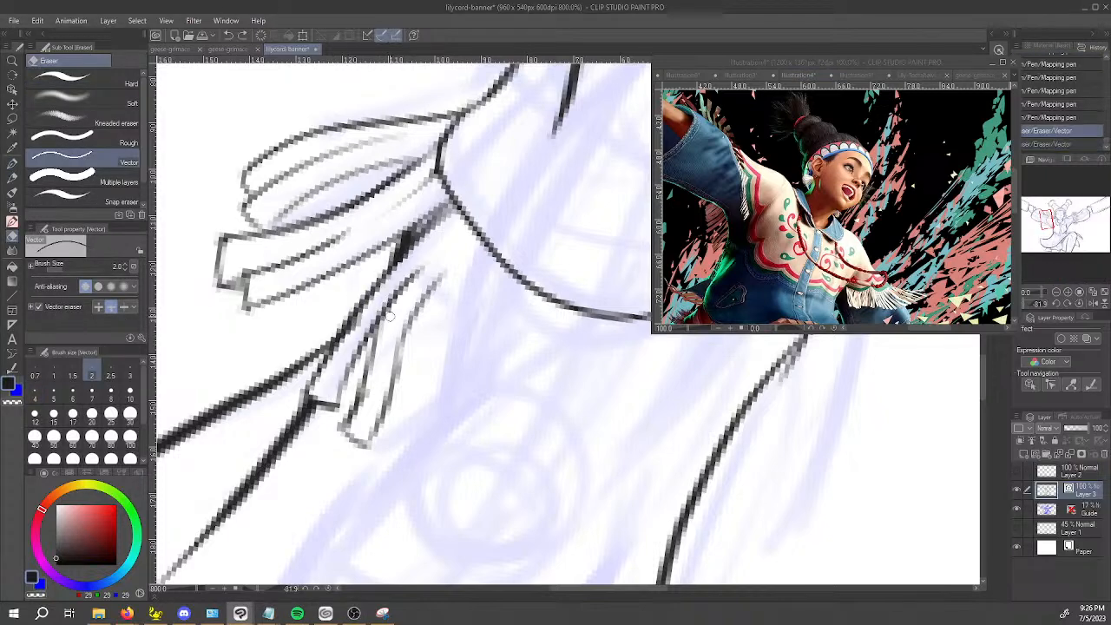
Ink a short strand line just below the sleeve hem, near the corner.
key(p)
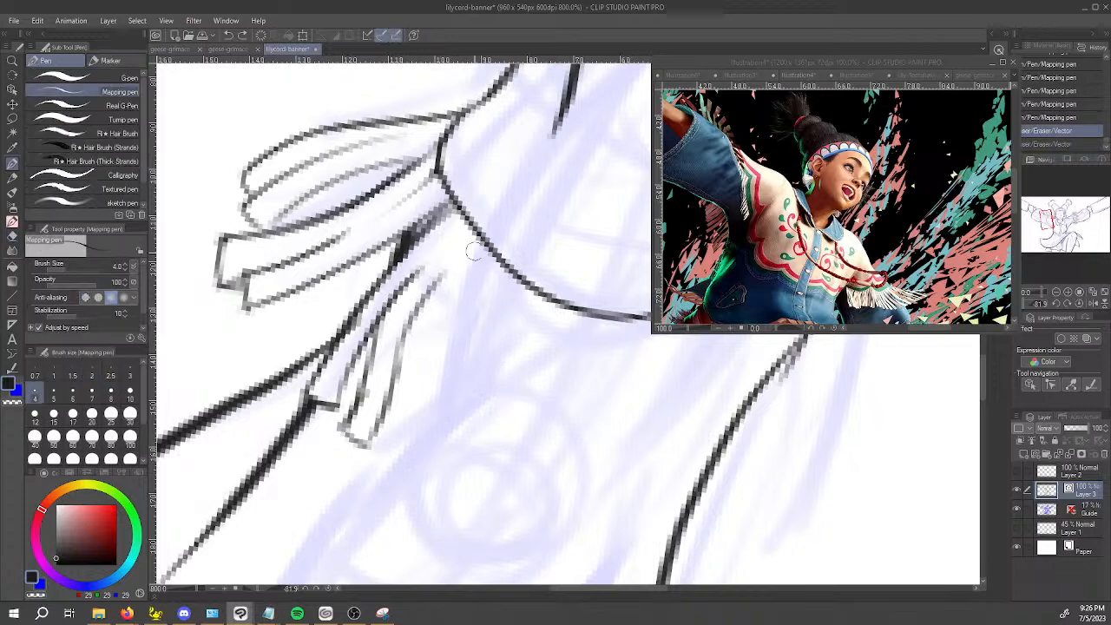
drag(476, 257, 445, 222)
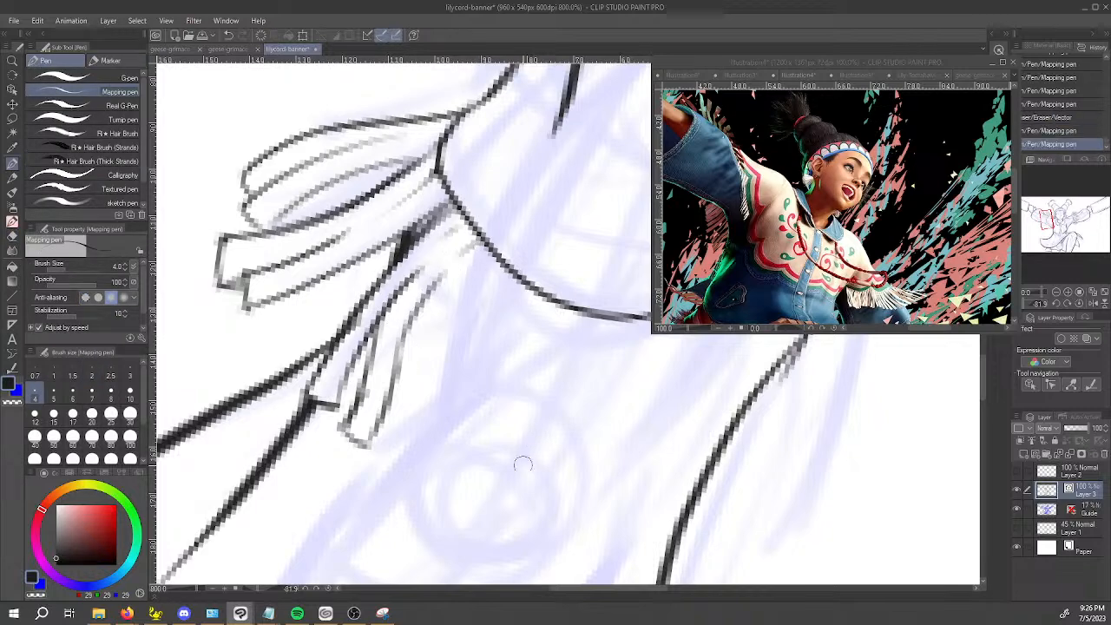
drag(470, 449, 519, 477)
key(space)
drag(692, 531, 580, 547)
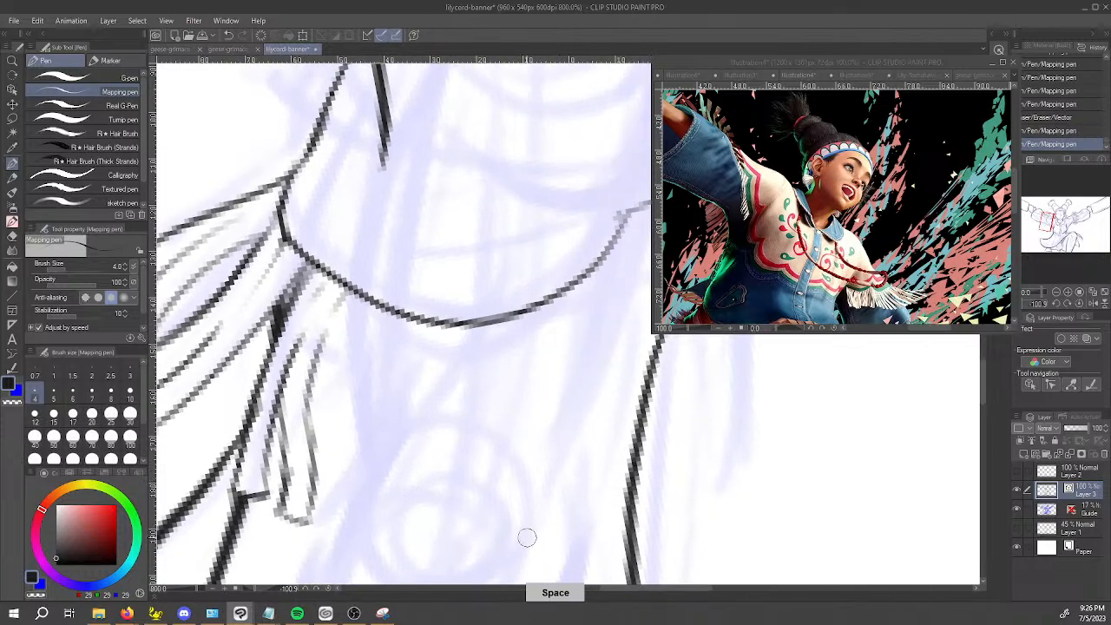
Show the Lily-Tomahawk-FINAL.jpg image as the fringe reference and return to the banner canvas.
click(970, 76)
click(929, 78)
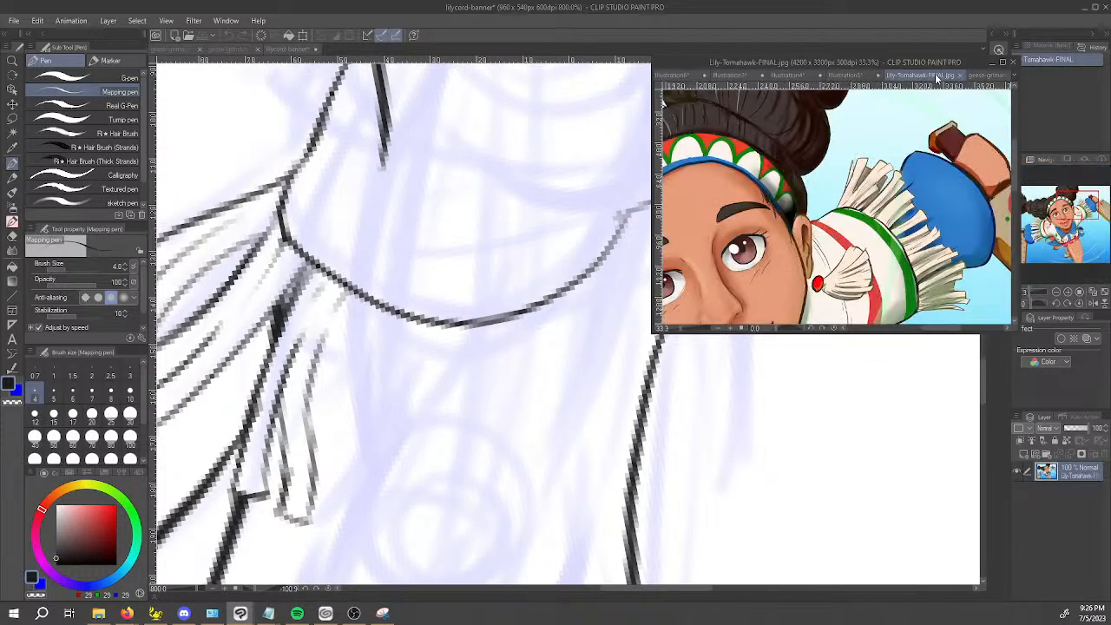
click(436, 458)
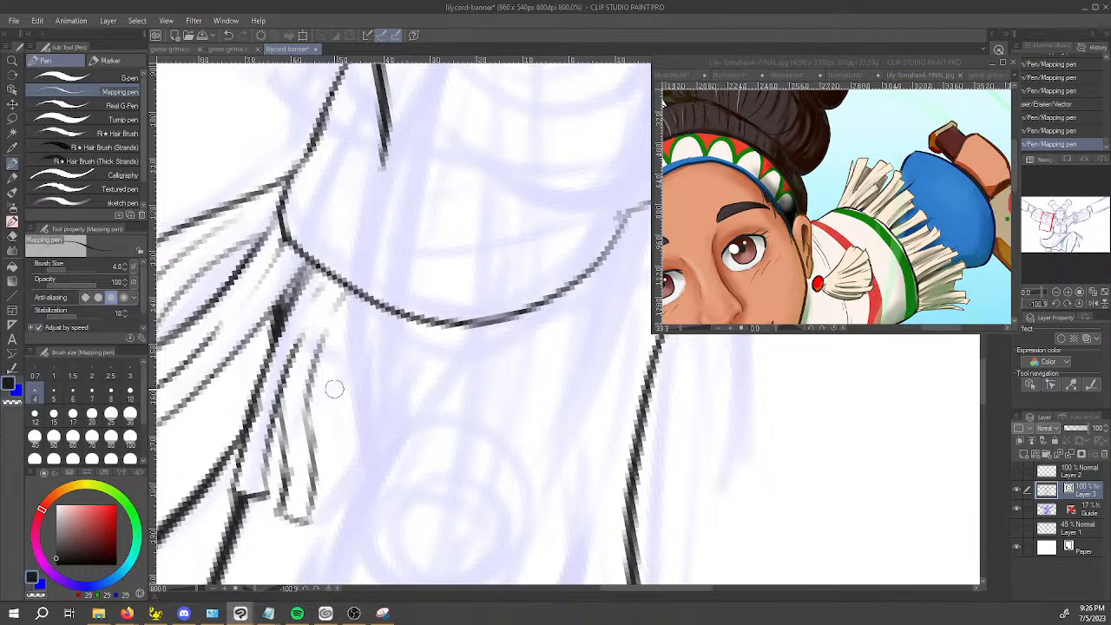
Ink further overlapping strands with closed tips, continuing the fringe along the underside of the sleeve hem.
drag(347, 320, 337, 437)
mouse_move(338, 359)
mouse_down()
mouse_move(313, 531)
mouse_move(338, 543)
mouse_move(366, 453)
mouse_up()
drag(368, 392, 376, 322)
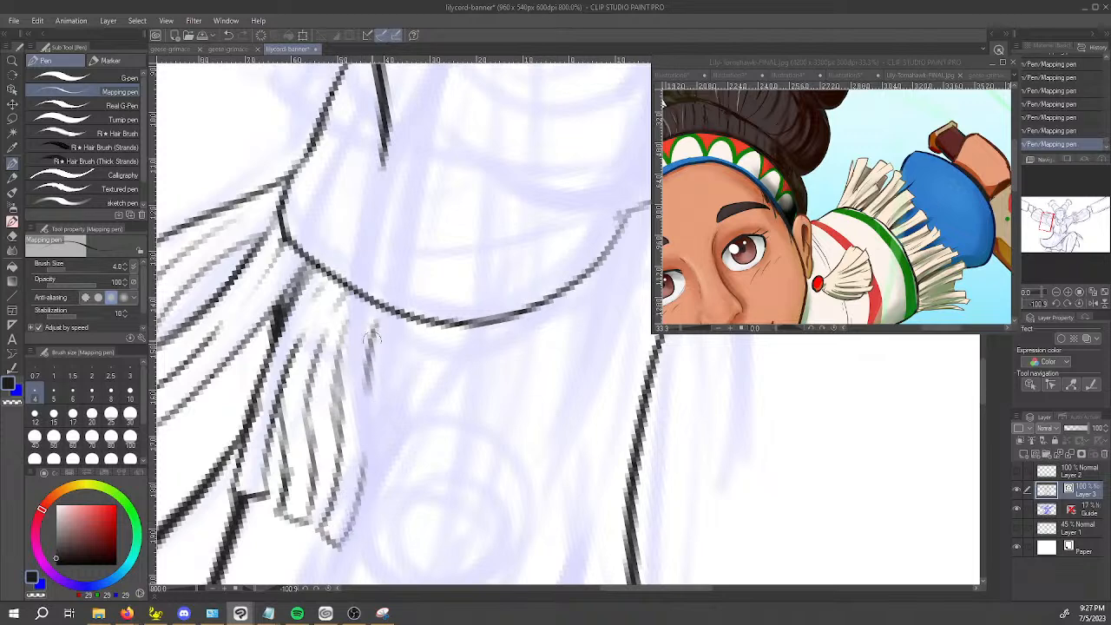
drag(373, 454, 373, 535)
mouse_move(374, 486)
mouse_down()
mouse_move(369, 426)
mouse_move(382, 565)
mouse_move(399, 433)
mouse_up()
Ink the long outer side of the next strand, curving out from the middle of the sleeve hem.
mouse_move(414, 329)
mouse_down()
mouse_move(404, 442)
mouse_move(543, 498)
mouse_move(738, 264)
mouse_up()
key(space)
drag(837, 407, 522, 521)
mouse_move(467, 428)
mouse_down()
mouse_move(473, 377)
mouse_move(521, 272)
mouse_up()
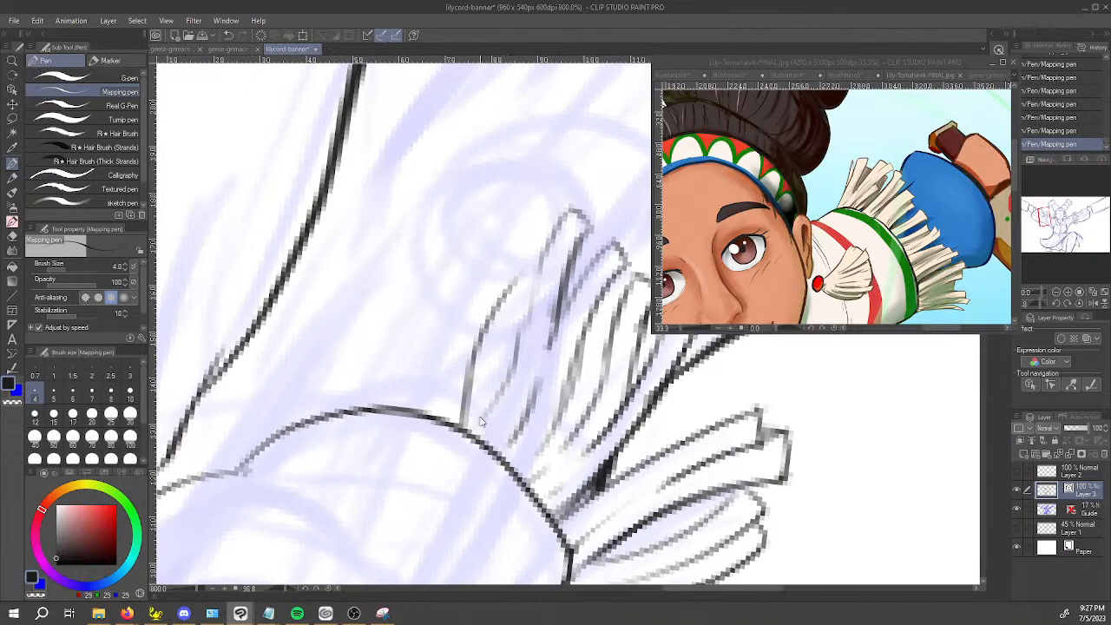
key(ctrl+z)
mouse_move(464, 430)
mouse_down()
mouse_move(499, 304)
mouse_move(554, 199)
mouse_up()
Ink the squared tip of the outermost strand and join it to the strand's long sides.
mouse_move(528, 241)
mouse_down()
mouse_move(512, 252)
mouse_move(482, 345)
mouse_up()
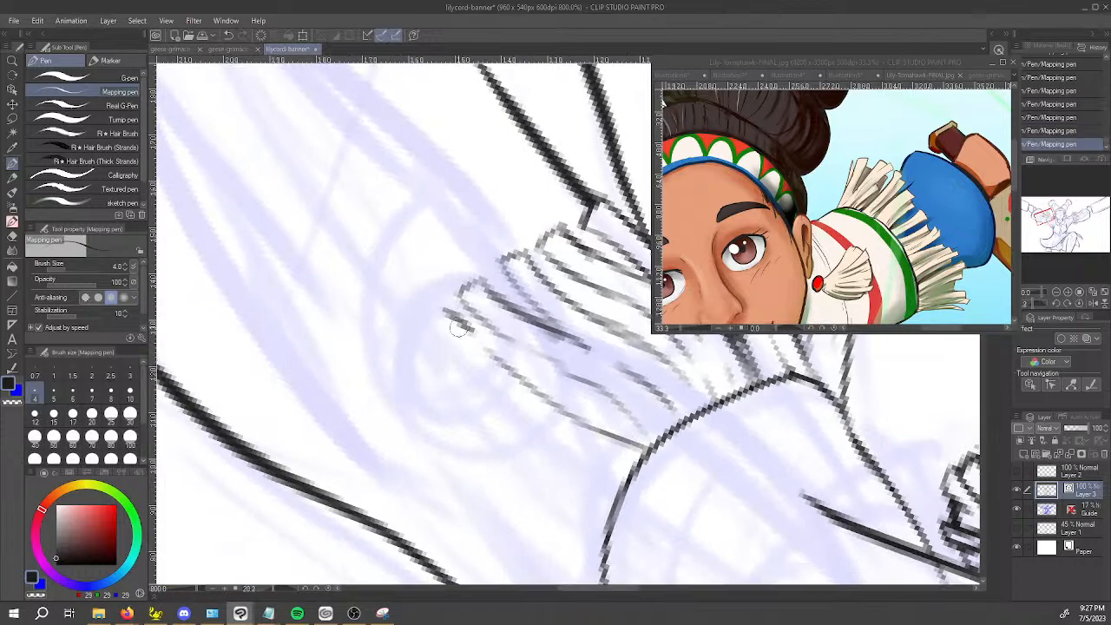
mouse_move(445, 309)
mouse_down()
mouse_move(429, 339)
mouse_move(560, 438)
mouse_move(639, 466)
mouse_move(787, 416)
mouse_up()
drag(715, 423, 571, 499)
drag(437, 362, 578, 460)
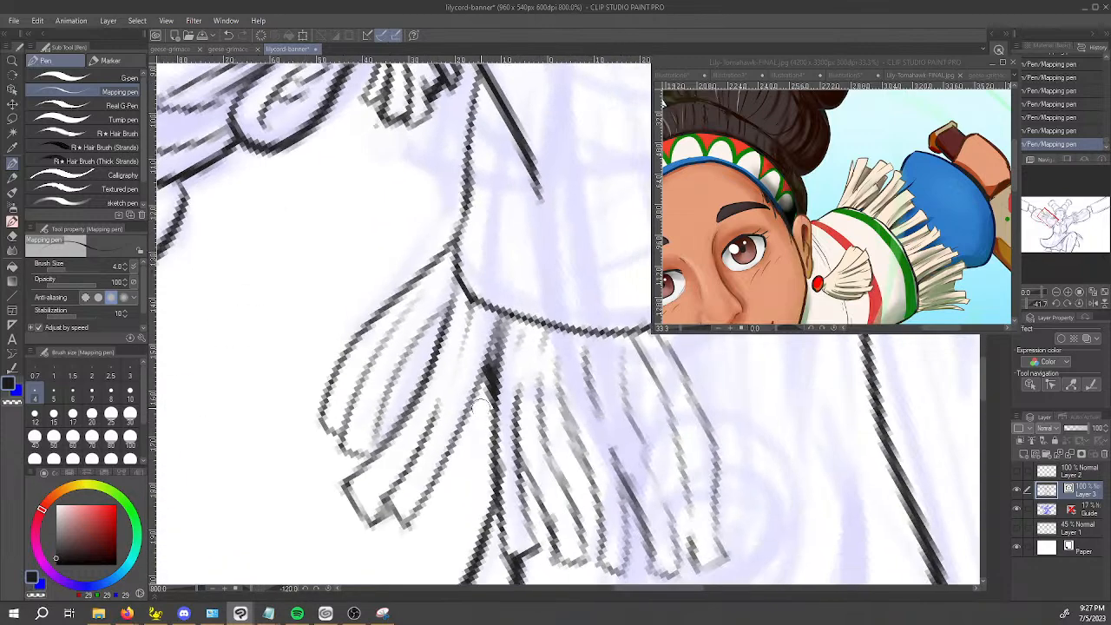
Ink the long sides of narrow overlapping strands beside the squared strands in the middle of the sleeve fringe.
drag(476, 385, 449, 479)
key(ctrl+z)
drag(480, 380, 428, 523)
key(ctrl+z)
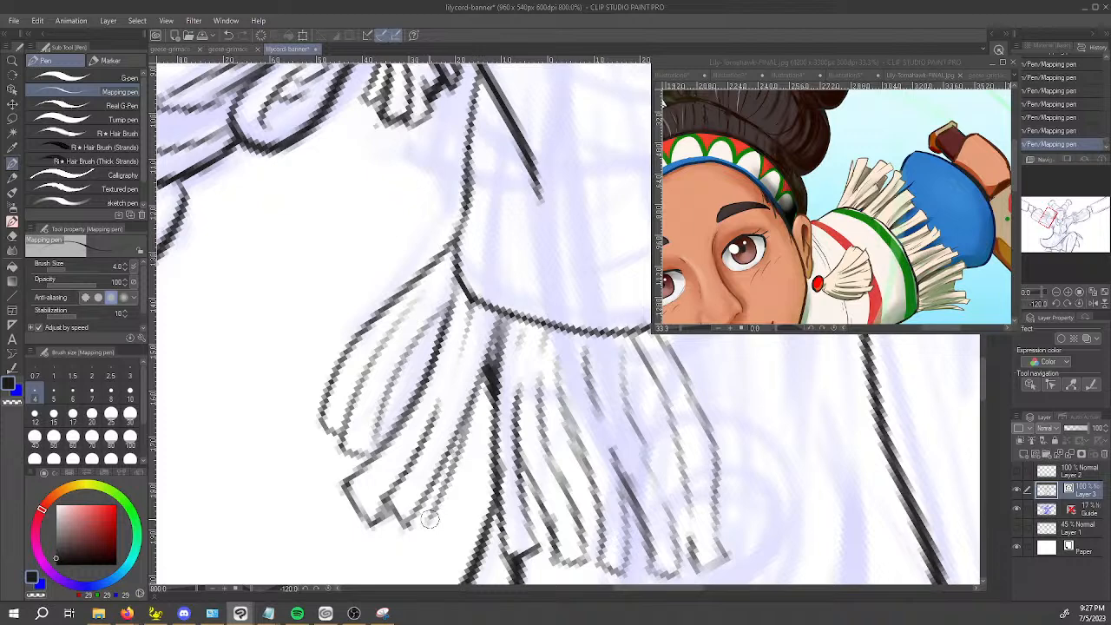
drag(491, 384, 450, 528)
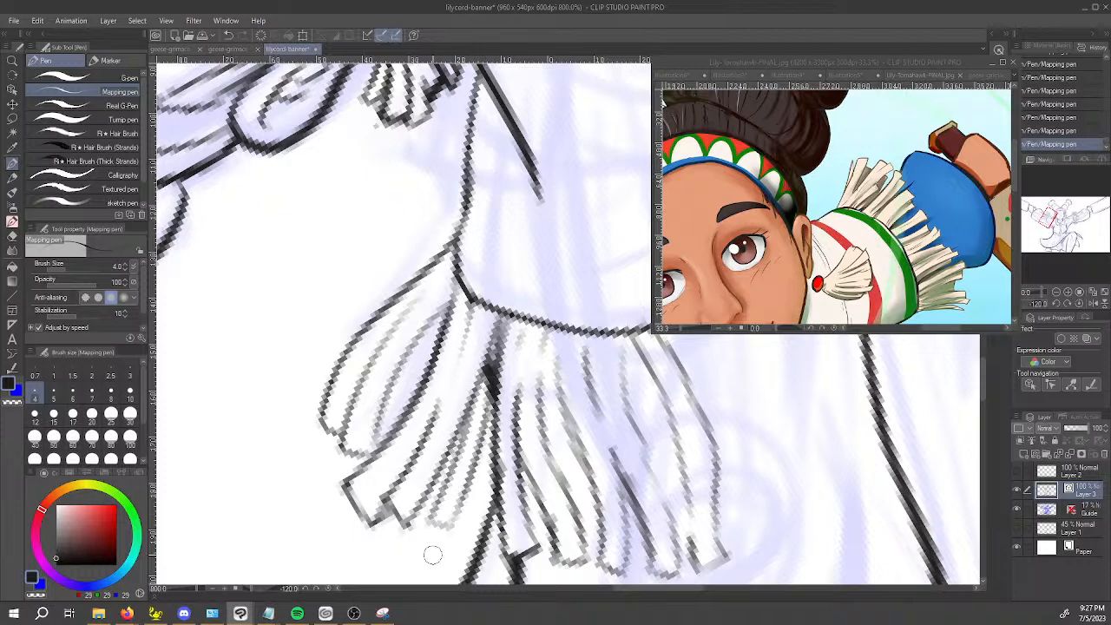
Erase the dark overlapping line ends where the middle strands converge just below the sleeve hem, using the vector eraser.
key(e)
click(488, 382)
key(ctrl+z)
click(488, 380)
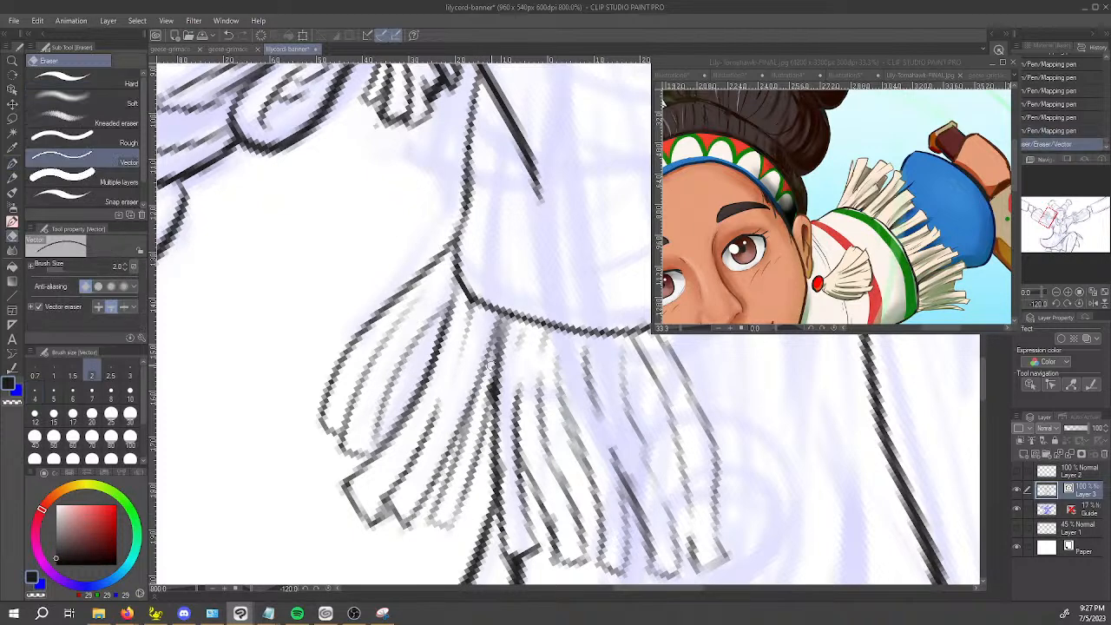
Erase the outermost strands along the underside of the sleeve hem with the vector eraser.
scroll(516, 320, down, 4)
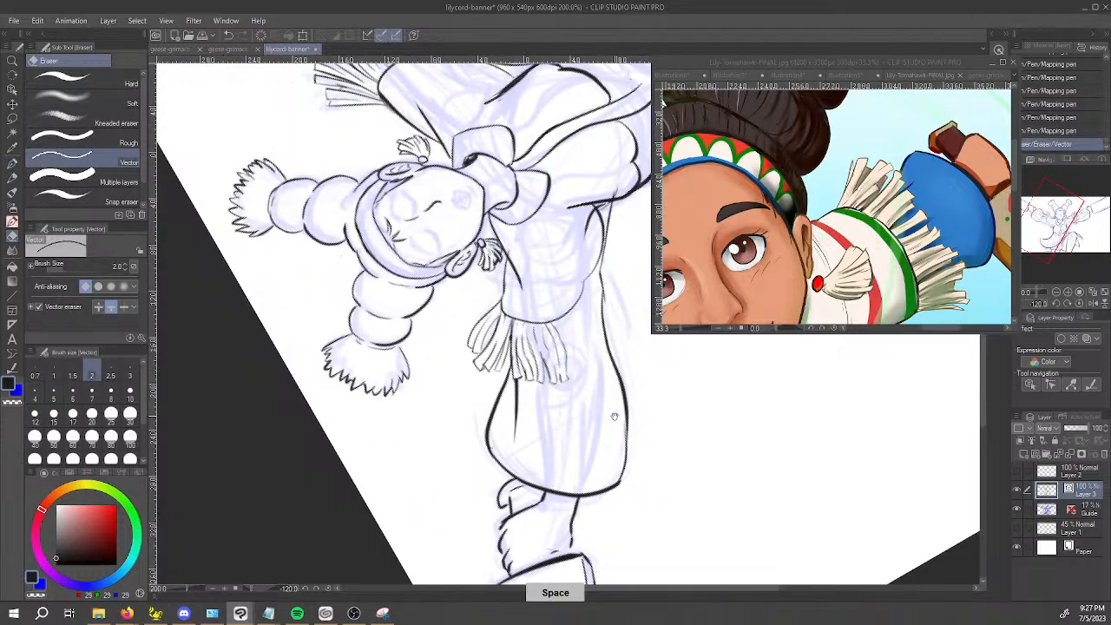
drag(615, 415, 541, 453)
scroll(493, 435, up, 4)
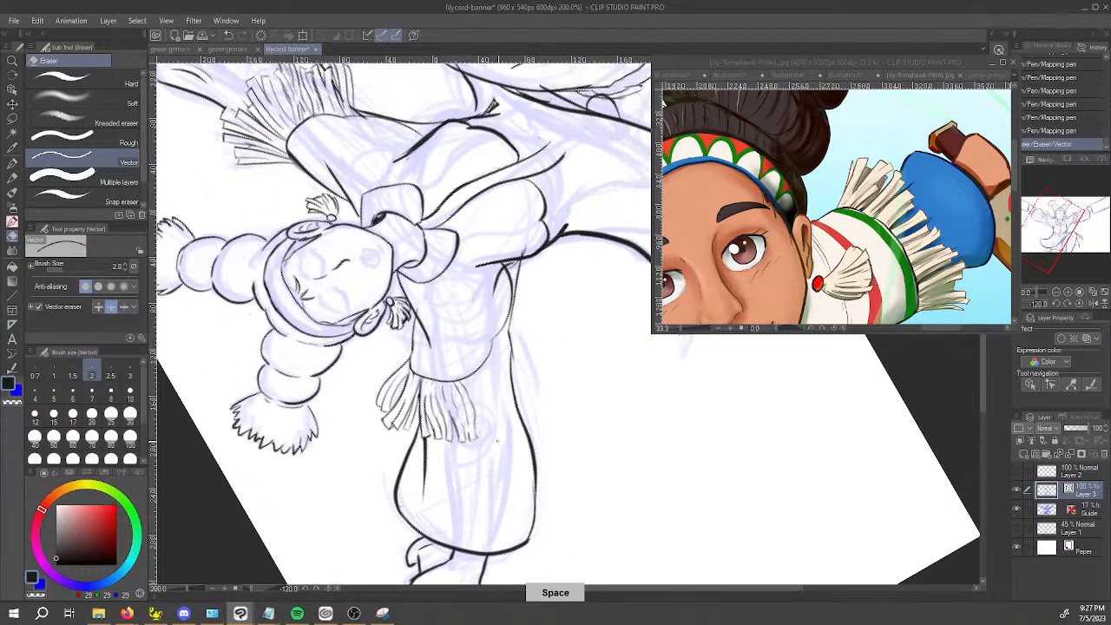
scroll(495, 434, up, 2)
key(shift+space)
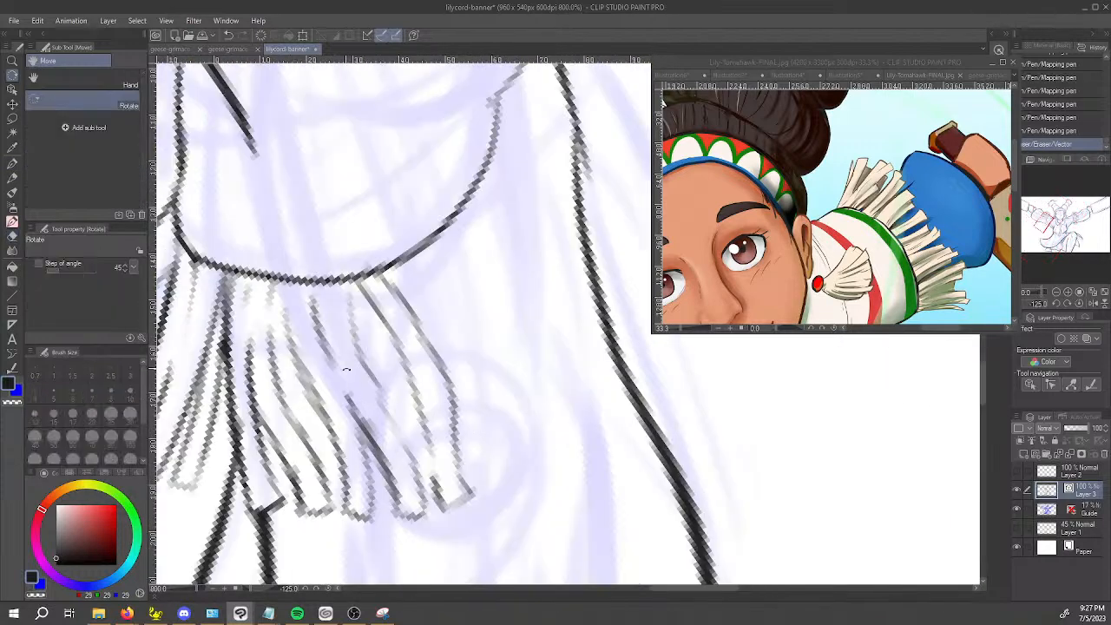
drag(351, 378, 483, 520)
mouse_move(408, 530)
mouse_down()
mouse_move(308, 328)
mouse_move(379, 453)
mouse_up()
mouse_move(377, 405)
mouse_down()
mouse_move(387, 317)
mouse_move(363, 299)
mouse_move(416, 293)
mouse_move(411, 313)
mouse_move(387, 255)
mouse_move(354, 279)
mouse_up()
mouse_move(415, 379)
mouse_down()
mouse_move(424, 426)
mouse_move(439, 397)
mouse_move(406, 415)
mouse_move(414, 360)
mouse_move(369, 461)
mouse_up()
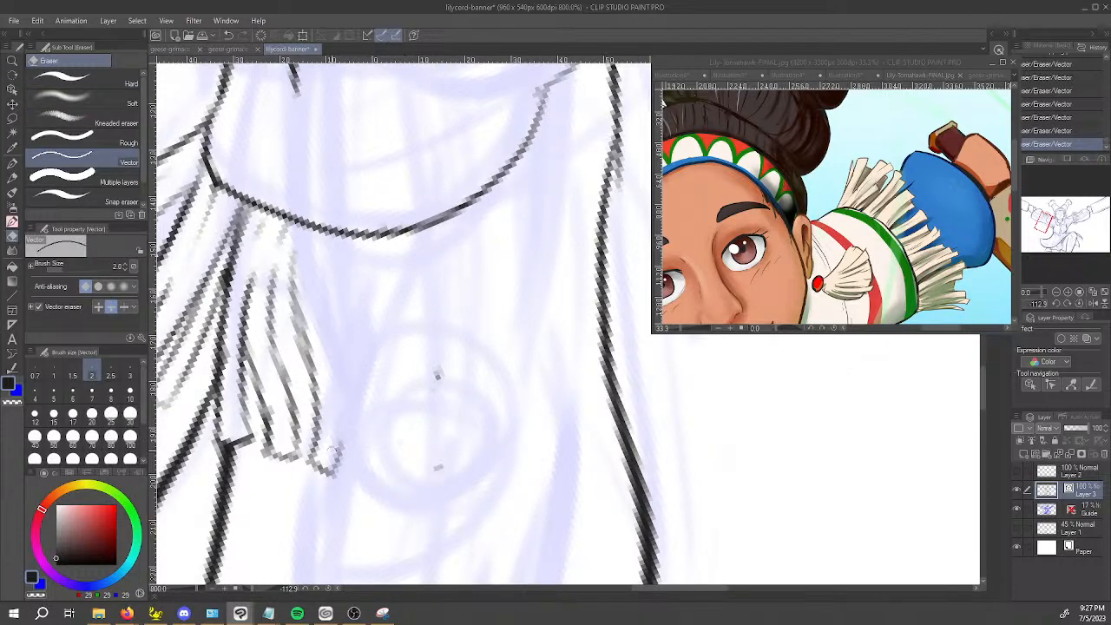
Connect the remaining strand to the hem and re-ink the long sides of the strands beside it with the Mapping pen.
drag(305, 328, 320, 382)
key(ctrl+z)
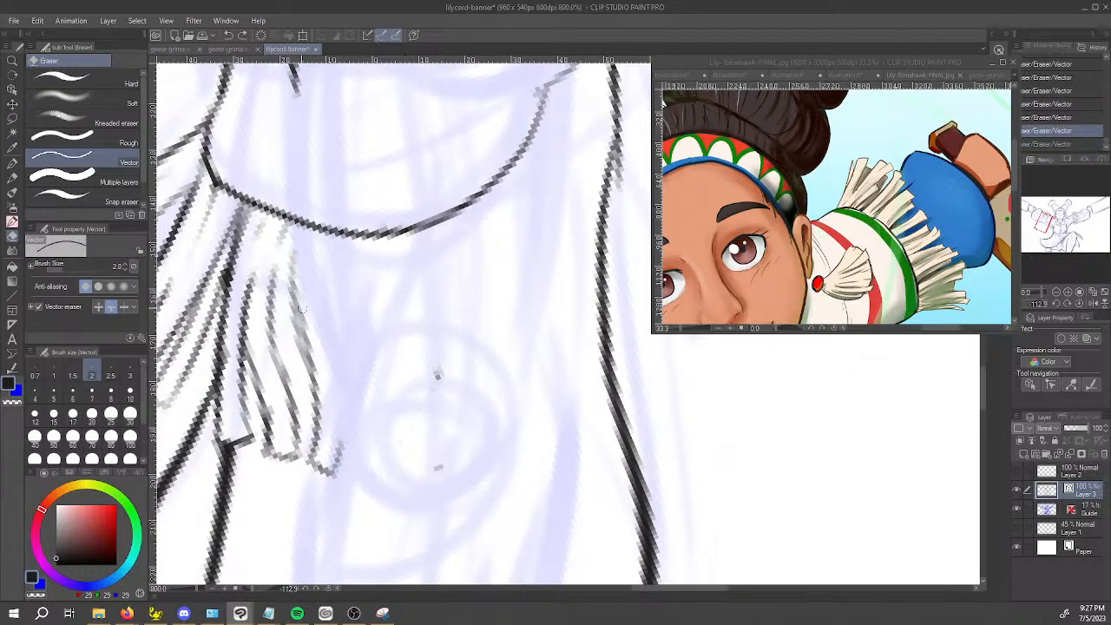
key(p)
mouse_move(296, 229)
mouse_down()
mouse_move(302, 306)
mouse_move(275, 282)
mouse_move(287, 222)
mouse_up()
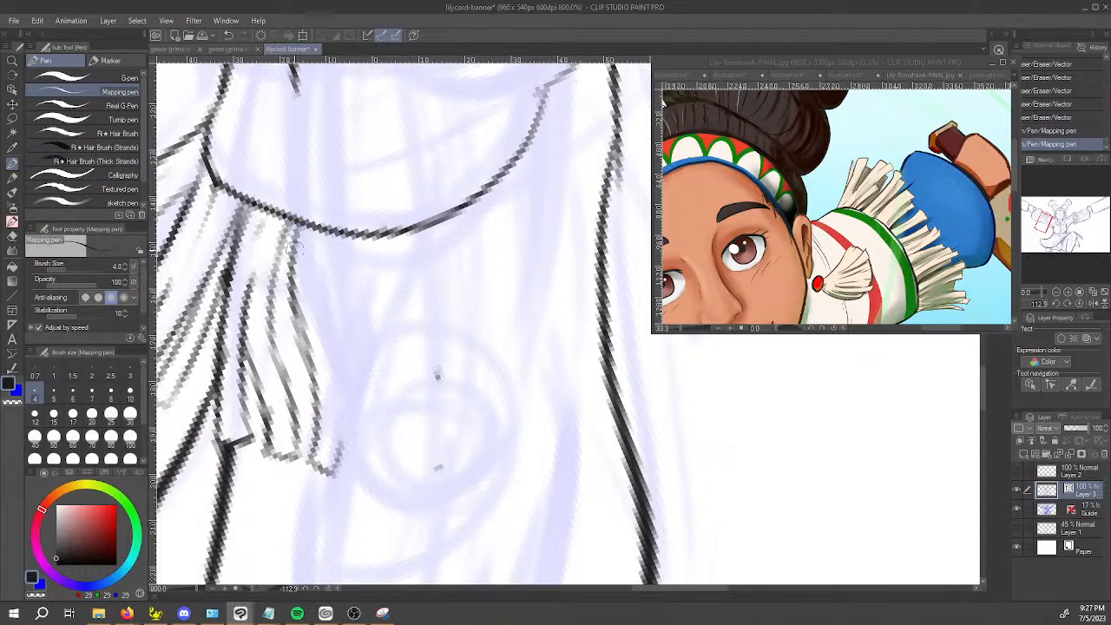
mouse_move(338, 465)
mouse_down()
mouse_move(347, 418)
mouse_move(314, 254)
mouse_up()
mouse_move(327, 344)
mouse_down()
mouse_move(356, 386)
mouse_move(379, 482)
mouse_move(365, 415)
mouse_move(394, 474)
mouse_up()
key(ctrl+z)
mouse_move(338, 369)
mouse_down()
mouse_move(435, 479)
mouse_move(392, 447)
mouse_move(421, 478)
mouse_move(384, 397)
mouse_up()
key(ctrl+z)
mouse_move(420, 454)
mouse_down()
mouse_move(350, 334)
mouse_move(335, 269)
mouse_up()
Ink a long strand line extending from the underarm end of the sleeve hem.
mouse_move(385, 337)
mouse_down()
mouse_move(628, 402)
mouse_move(705, 492)
mouse_up()
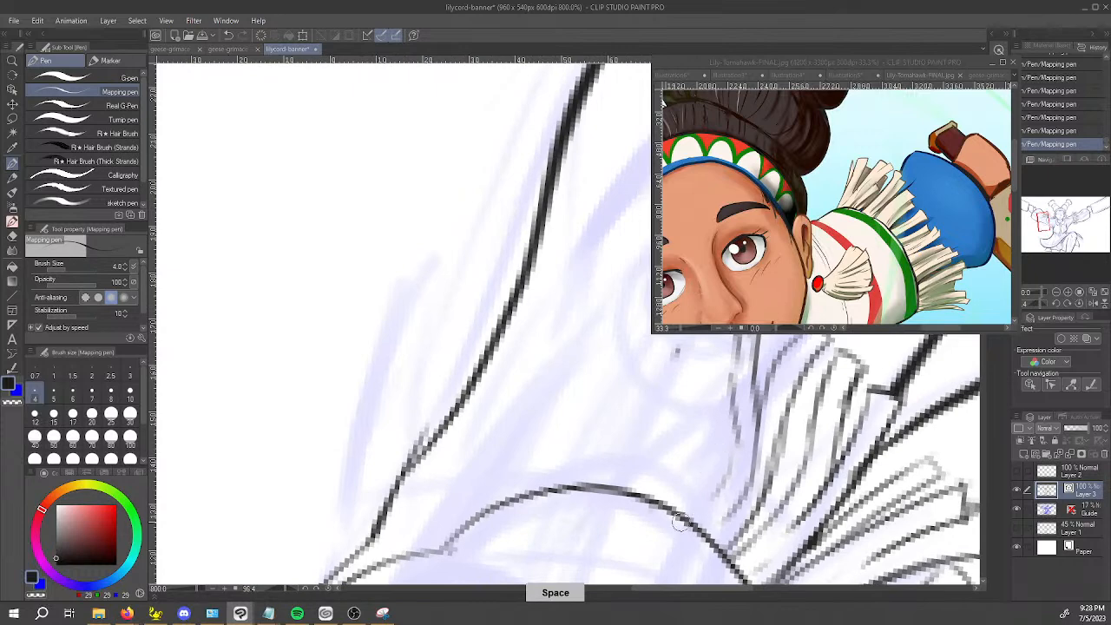
mouse_move(738, 397)
mouse_down()
mouse_move(660, 424)
mouse_move(662, 376)
mouse_up()
drag(626, 411, 560, 566)
scroll(540, 541, down, 4)
drag(617, 502, 620, 428)
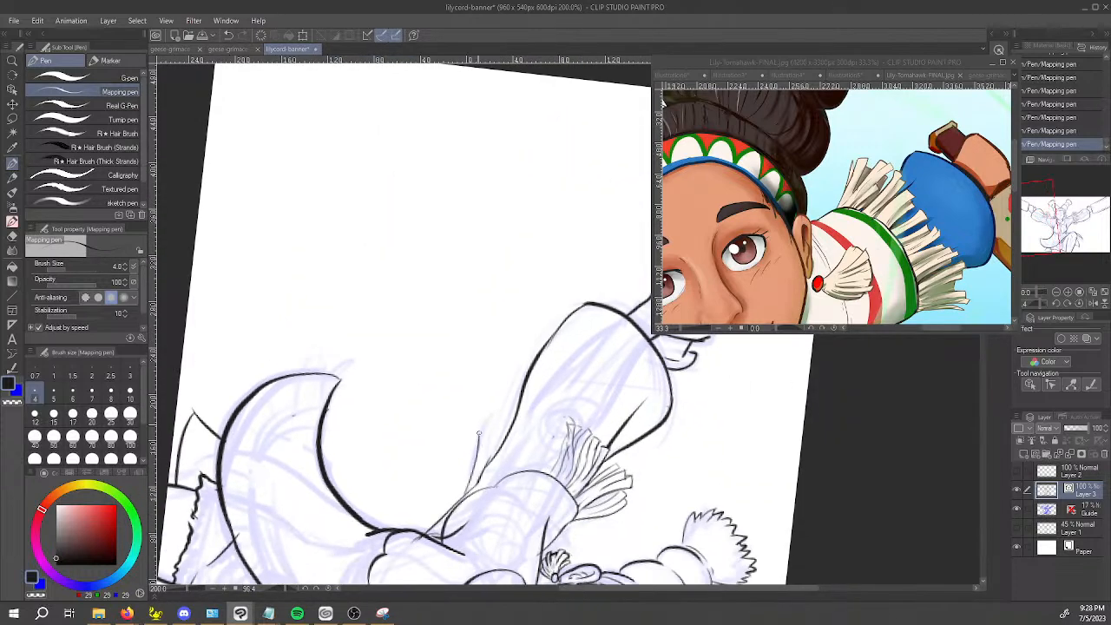
drag(525, 467, 514, 331)
drag(457, 444, 671, 452)
drag(626, 432, 424, 308)
scroll(424, 307, up, 4)
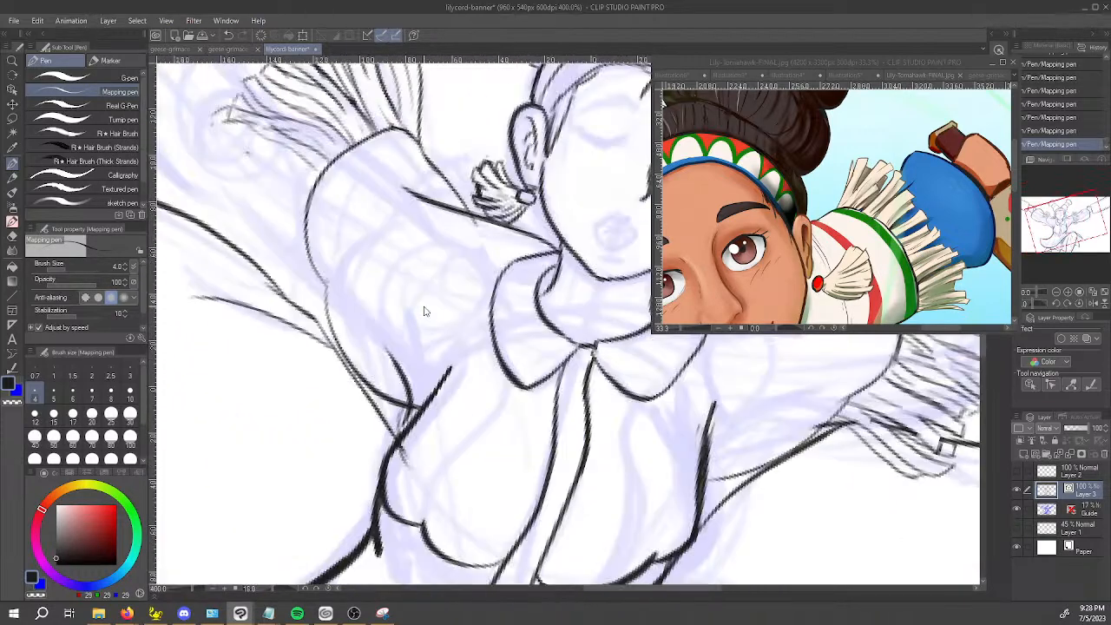
Ink several strands with squared tips at the underarm end of the hem, overlapping the forearm outline.
drag(257, 473, 666, 420)
mouse_move(359, 395)
mouse_down()
mouse_move(380, 417)
mouse_move(407, 390)
mouse_move(559, 400)
mouse_move(452, 395)
mouse_move(611, 386)
mouse_up()
mouse_move(465, 388)
mouse_down()
mouse_move(344, 365)
mouse_move(508, 351)
mouse_move(464, 346)
mouse_move(604, 364)
mouse_move(512, 373)
mouse_move(568, 382)
mouse_up()
key(e)
mouse_move(497, 371)
mouse_down()
mouse_move(454, 364)
mouse_move(494, 369)
mouse_move(446, 362)
mouse_move(539, 385)
mouse_move(514, 394)
mouse_move(584, 392)
mouse_up()
key(ctrl+z)
key(p)
mouse_move(498, 394)
mouse_down()
mouse_move(556, 395)
mouse_move(514, 398)
mouse_up()
Extend the lowest underarm strand's line to the sleeve hem and add another strand edge beside it.
key(e)
drag(602, 397, 640, 409)
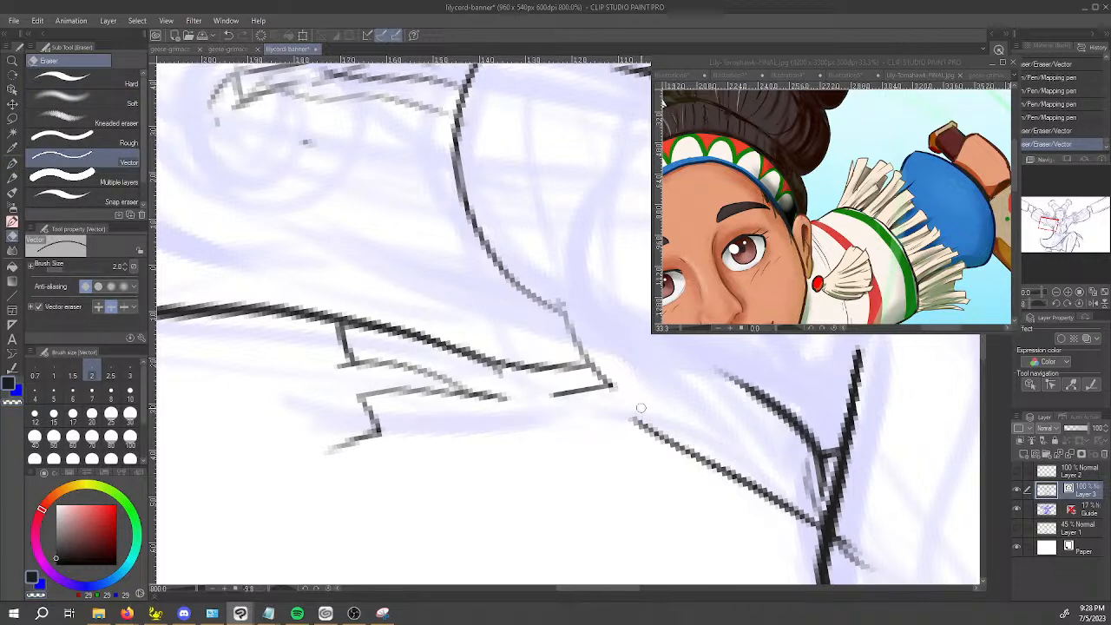
key(ctrl+z)
key(p)
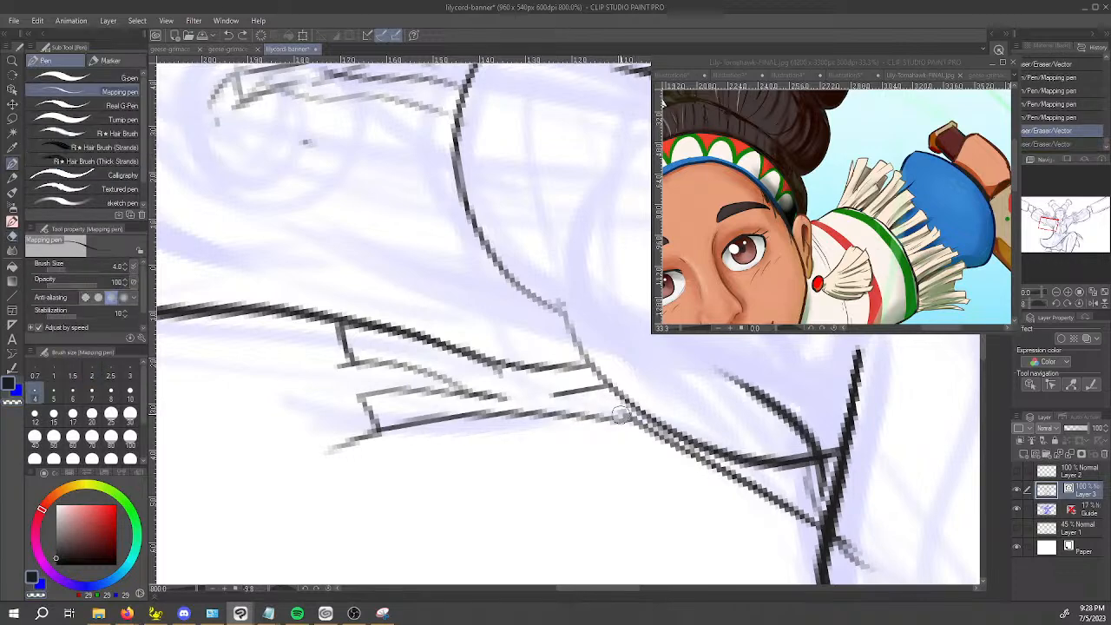
drag(569, 413, 635, 413)
mouse_move(449, 442)
mouse_down()
mouse_move(717, 504)
mouse_move(709, 456)
mouse_move(532, 458)
mouse_up()
Erase the doubled part of the forearm outline beside the underarm strands with the vector eraser at size 1.5.
key(e)
click(532, 457)
click(525, 470)
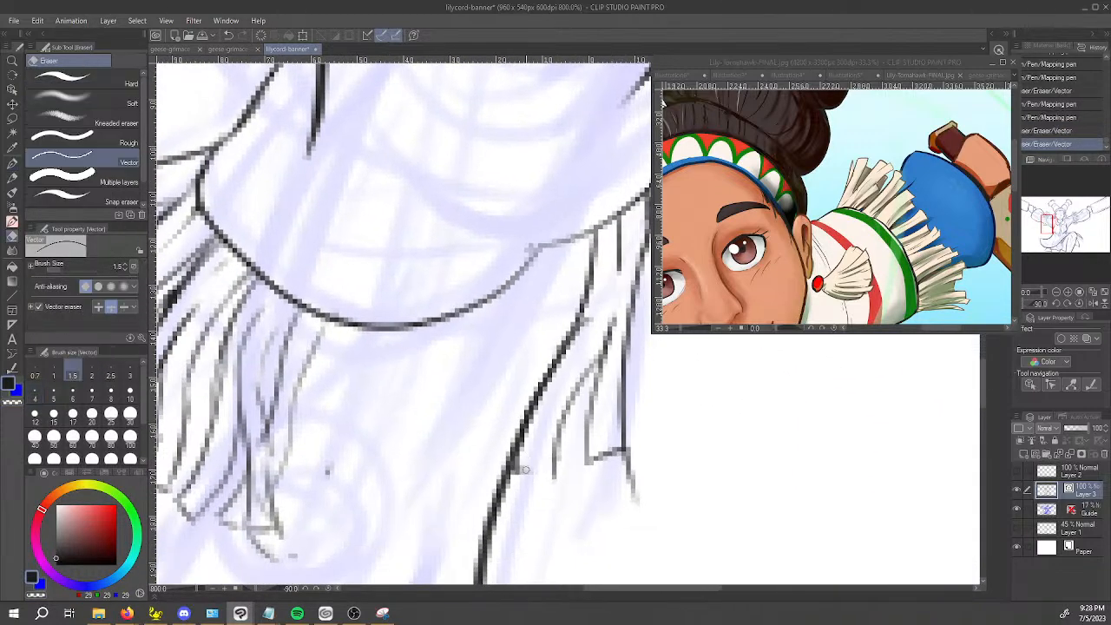
click(580, 328)
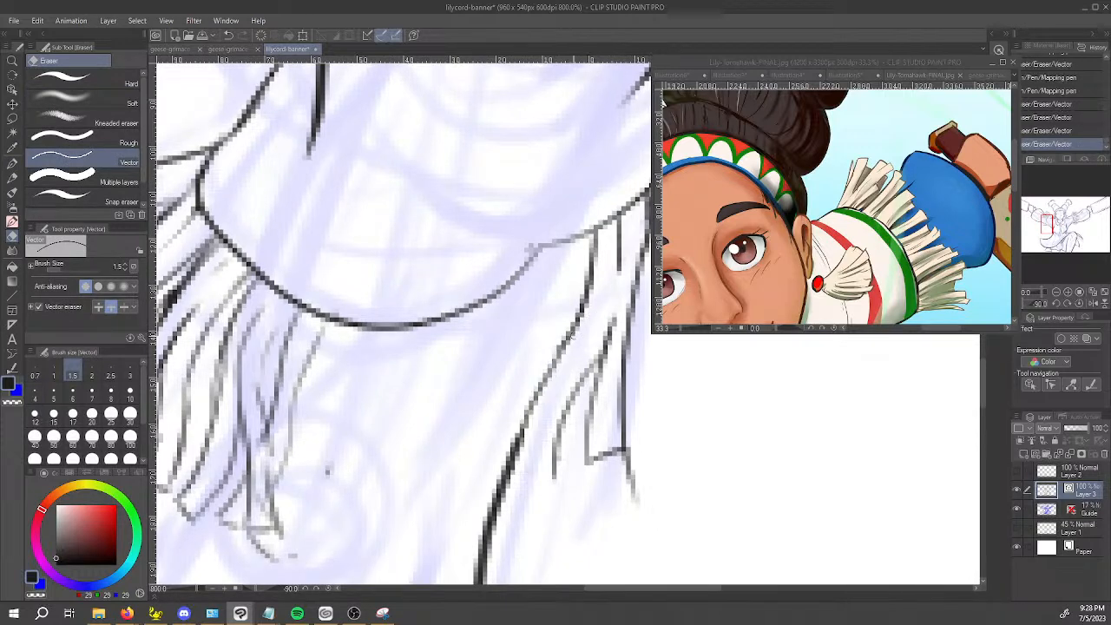
Ink the innermost underarm strand from the hem down over the forearm outline, closing its tip.
key(p)
mouse_move(588, 235)
mouse_down()
mouse_move(593, 282)
mouse_move(531, 427)
mouse_up()
key(ctrl+z)
mouse_move(592, 236)
mouse_down()
mouse_move(541, 455)
mouse_move(548, 488)
mouse_up()
key(e)
mouse_move(573, 388)
mouse_down()
mouse_move(559, 441)
mouse_move(561, 459)
mouse_move(581, 460)
mouse_move(572, 473)
mouse_move(597, 364)
mouse_up()
key(p)
key(ctrl+z)
drag(599, 401, 606, 336)
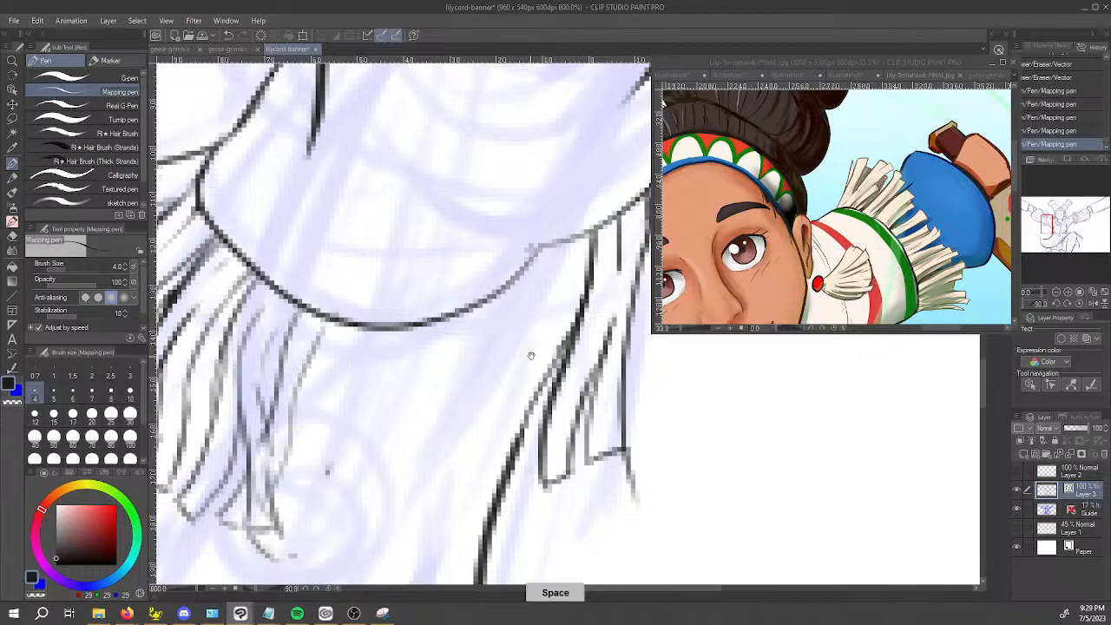
Erase the stray line ends around the tip of the last strand in the front fringe cluster.
key(space)
drag(536, 347, 637, 295)
key(e)
mouse_move(345, 452)
mouse_down()
mouse_move(332, 445)
mouse_move(317, 461)
mouse_move(375, 498)
mouse_move(383, 483)
mouse_up()
drag(380, 481, 383, 477)
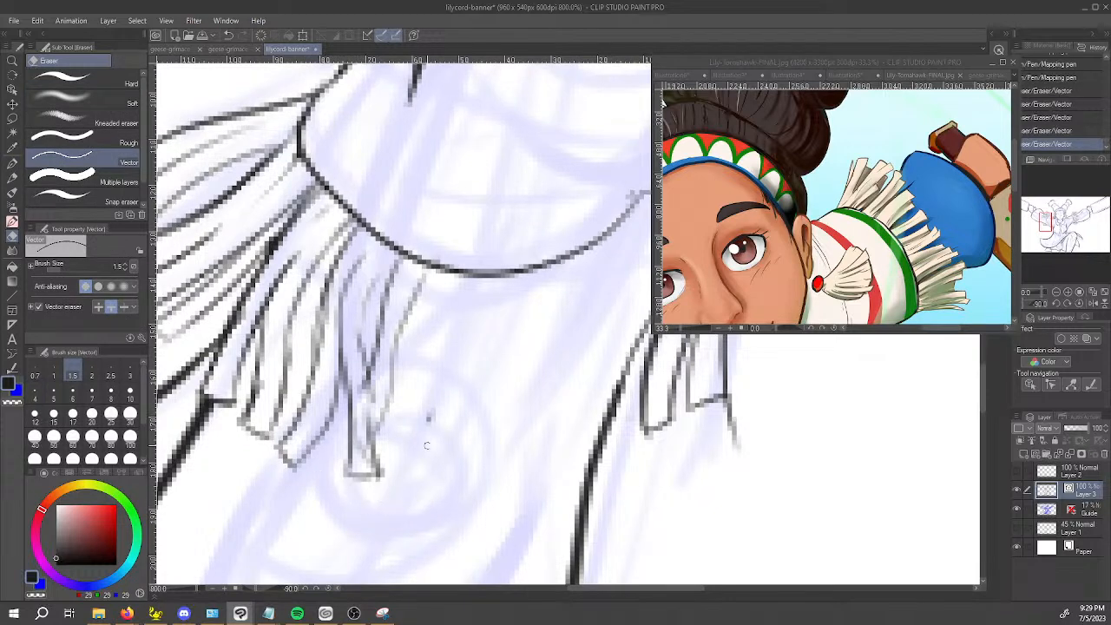
mouse_move(382, 427)
mouse_down()
mouse_move(368, 432)
mouse_move(369, 448)
mouse_up()
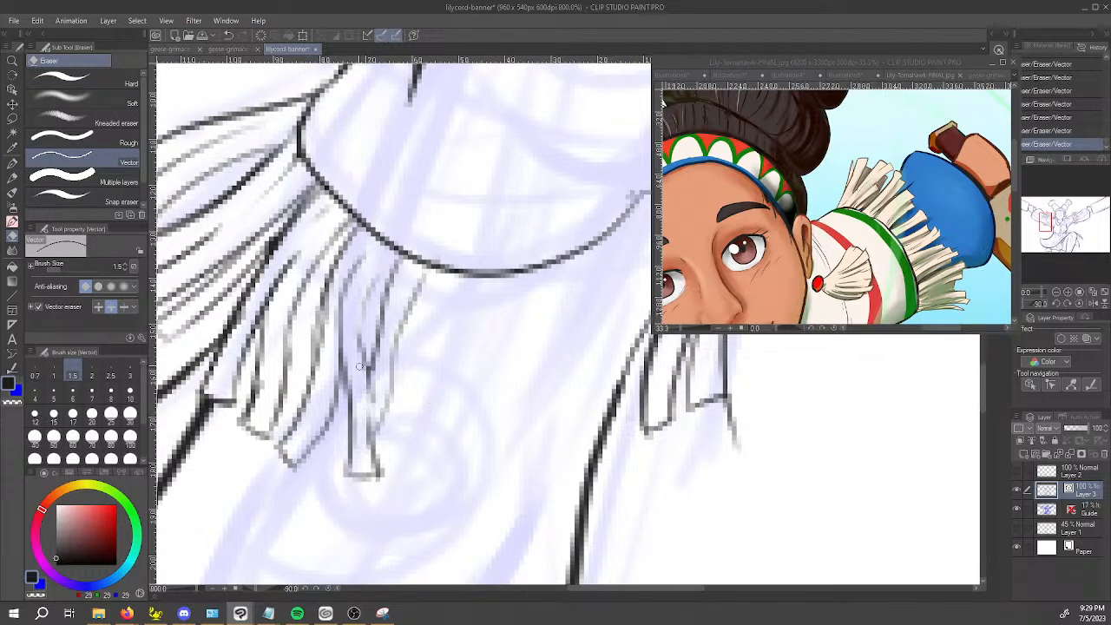
Redraw the sides of the last front-cluster strands from the hem to their tips, making them overlap.
key(p)
mouse_move(382, 269)
mouse_down()
mouse_move(358, 336)
mouse_move(364, 319)
mouse_move(375, 458)
mouse_up()
drag(375, 433, 376, 474)
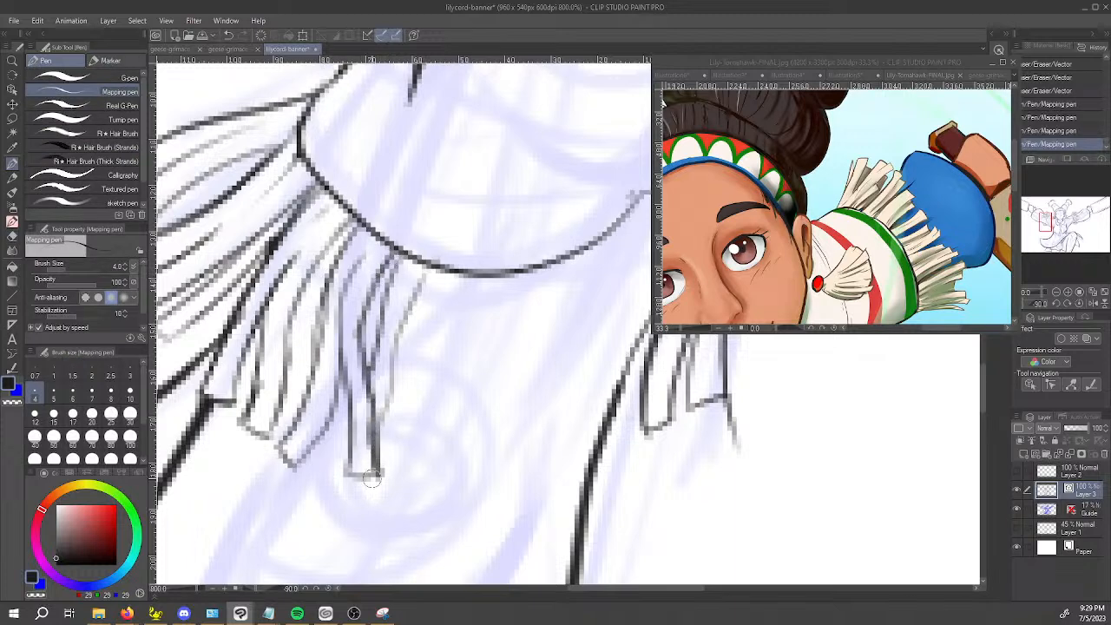
mouse_move(350, 420)
mouse_down()
mouse_move(326, 458)
mouse_move(350, 475)
mouse_up()
drag(378, 432, 425, 265)
drag(365, 374, 394, 259)
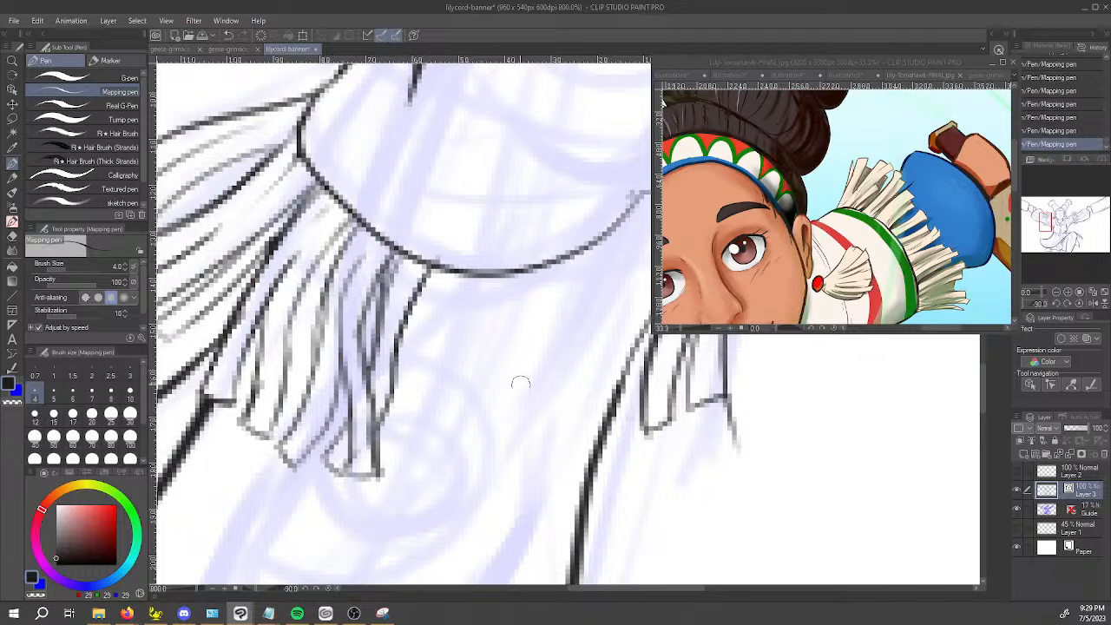
Erase the overlapping line pieces where the strands bunch together near the outer corner of the sleeve hem.
scroll(498, 421, down, 3)
drag(515, 405, 473, 369)
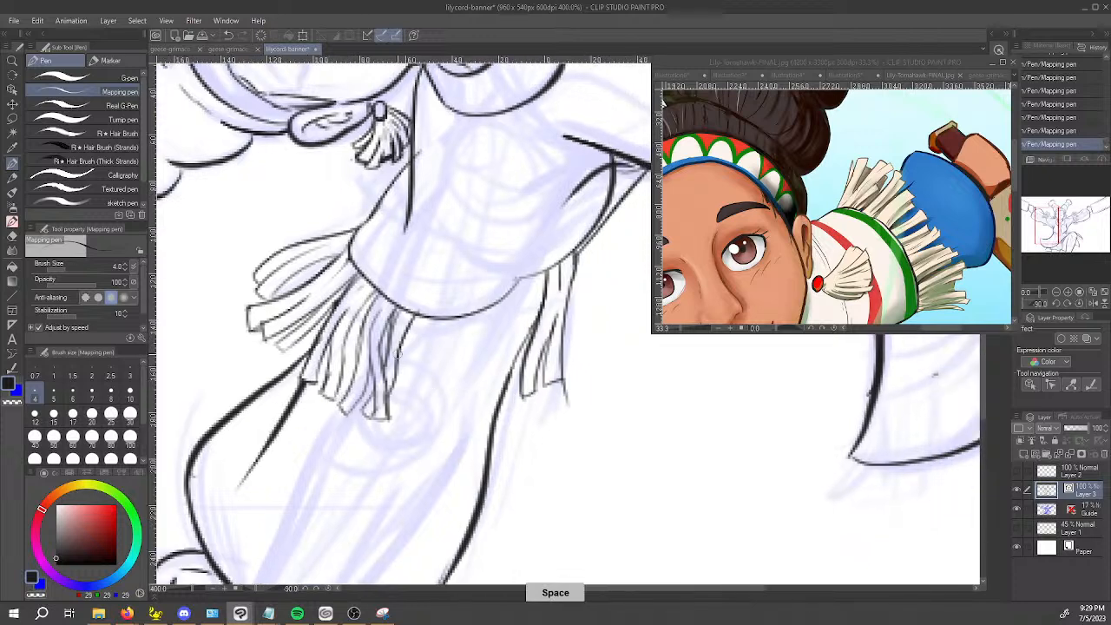
key(e)
click(326, 331)
key(ctrl+z)
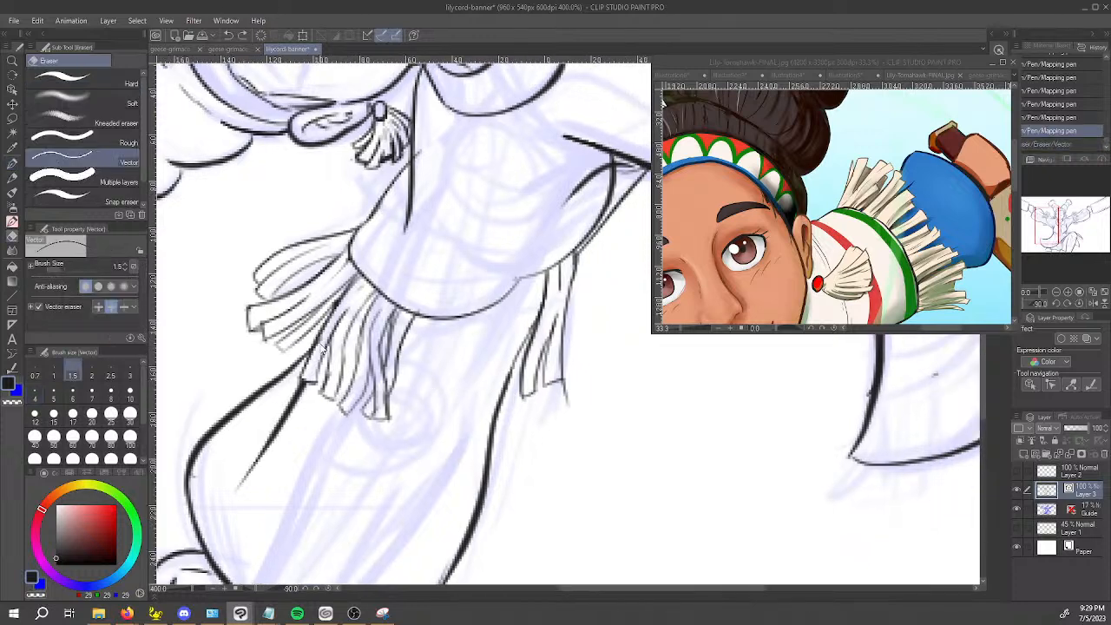
click(316, 346)
click(321, 339)
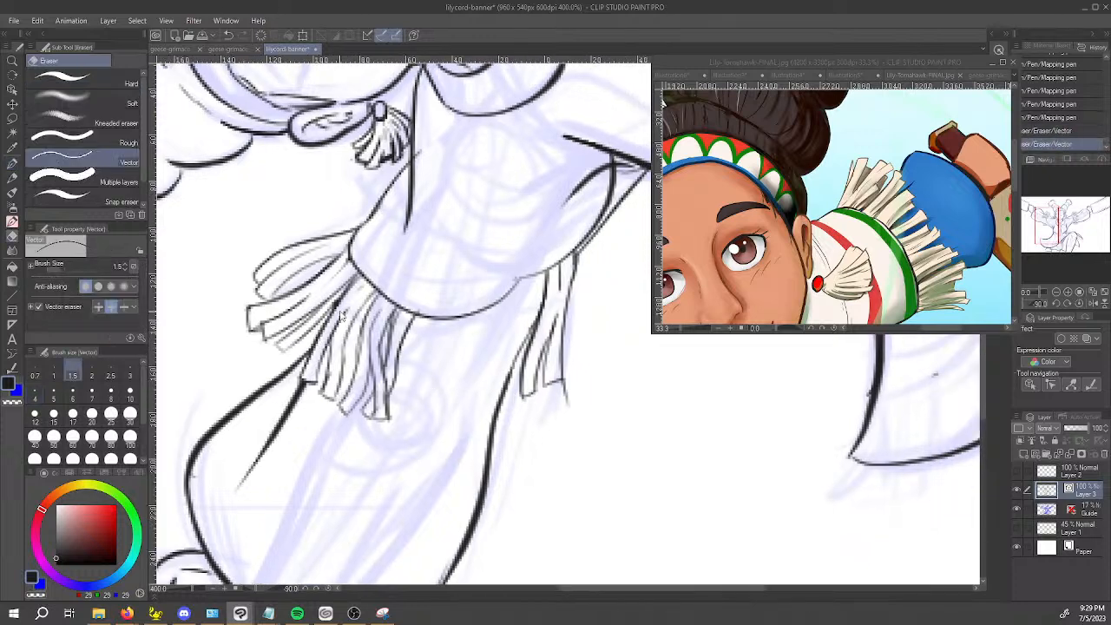
scroll(337, 308, up, 4)
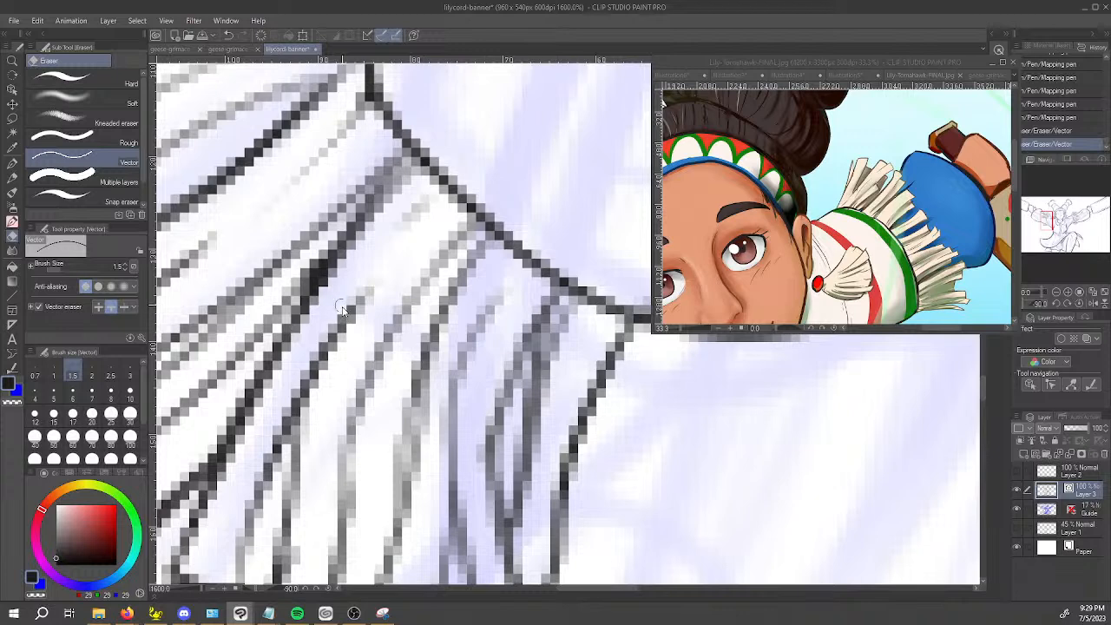
click(318, 264)
click(314, 257)
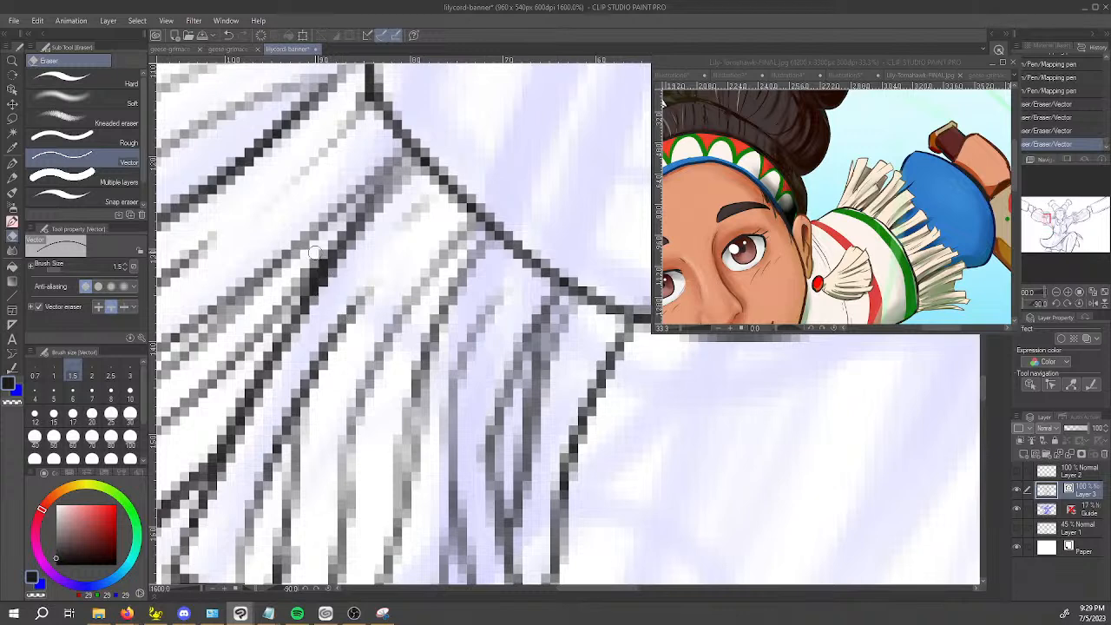
scroll(325, 258, down, 4)
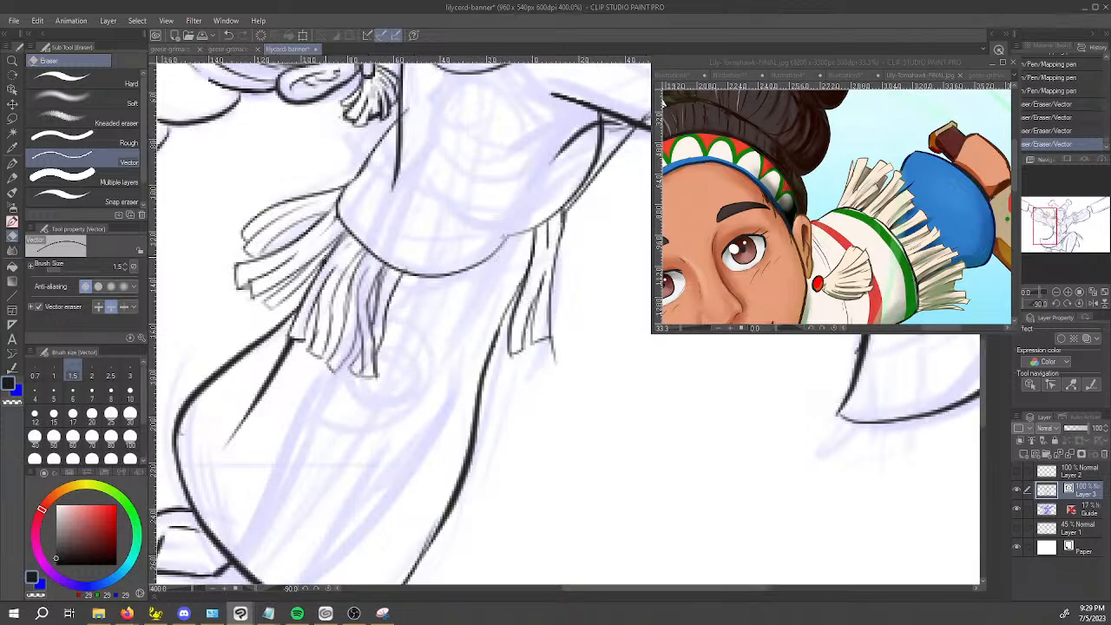
key(p)
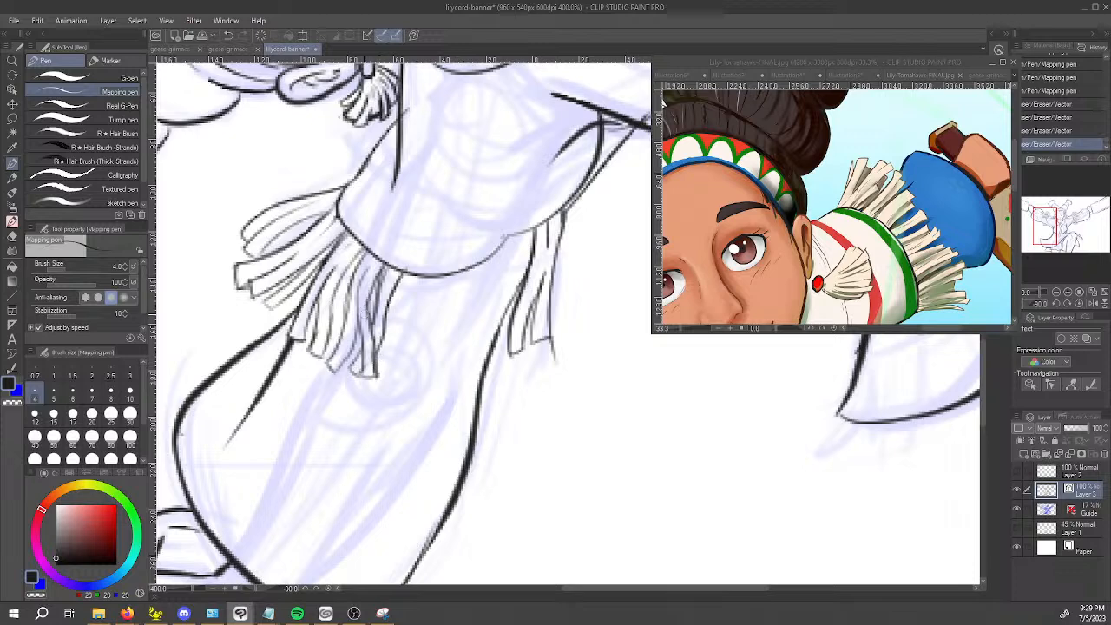
key(p)
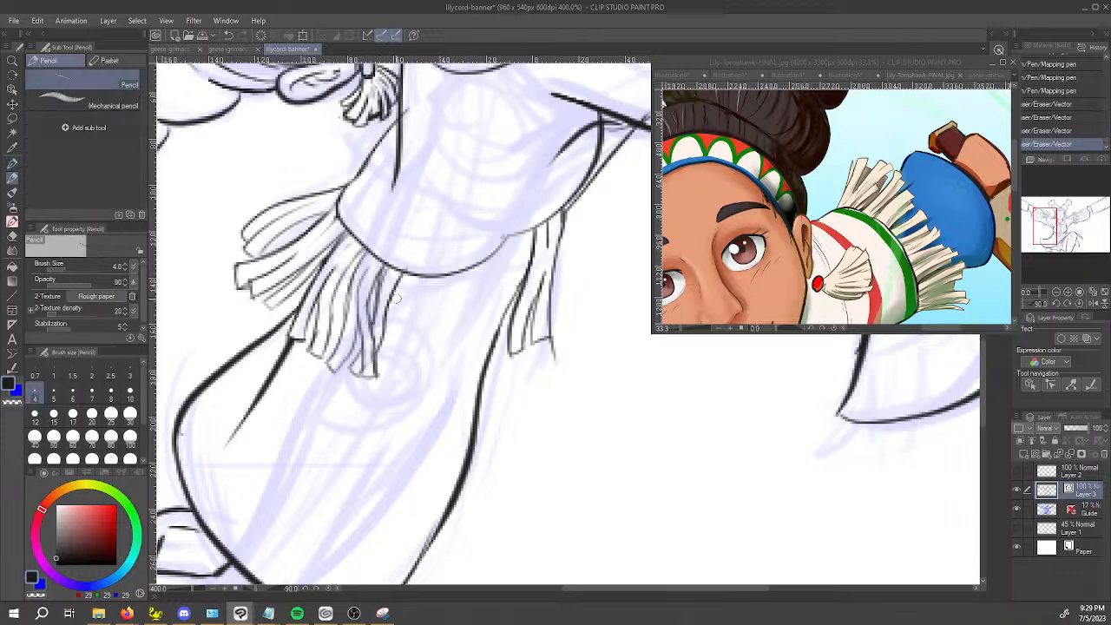
click(387, 347)
key(ctrl+z)
key(p)
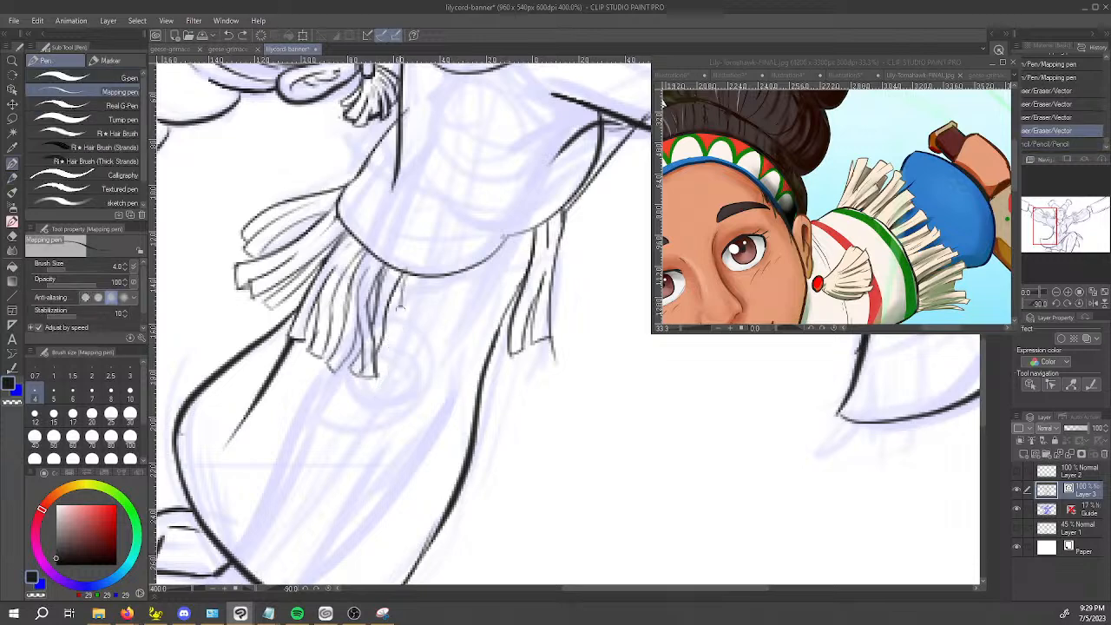
Ink two further strands with closed tips beside the front cluster, continuing the fringe along the hem.
drag(400, 294, 380, 375)
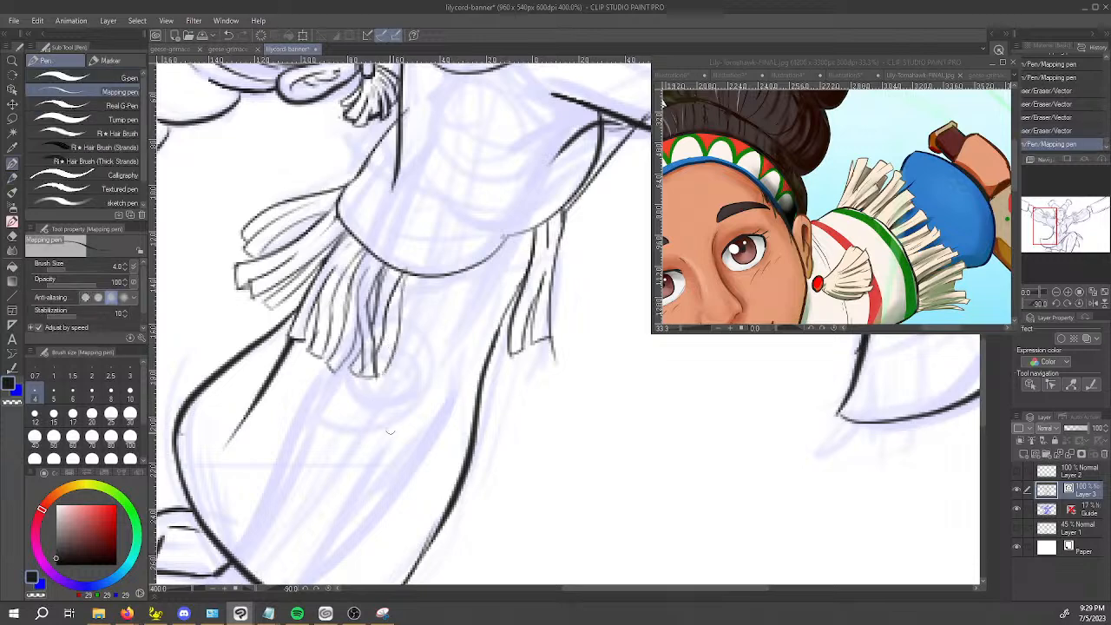
drag(385, 374, 397, 376)
drag(412, 291, 405, 352)
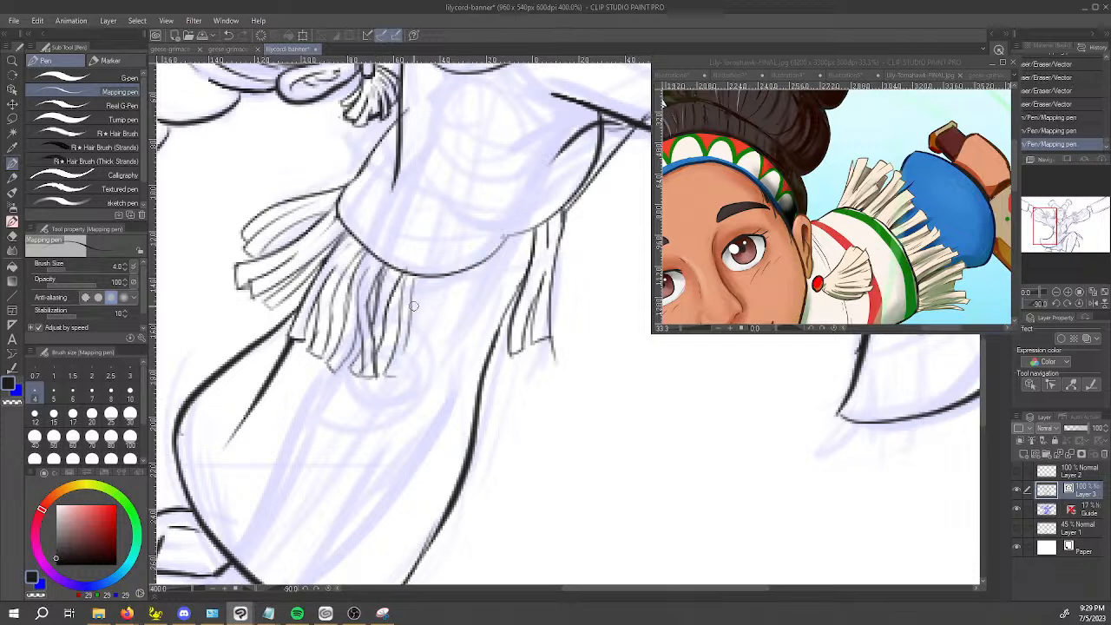
key(ctrl+z)
drag(414, 278, 394, 381)
key(e)
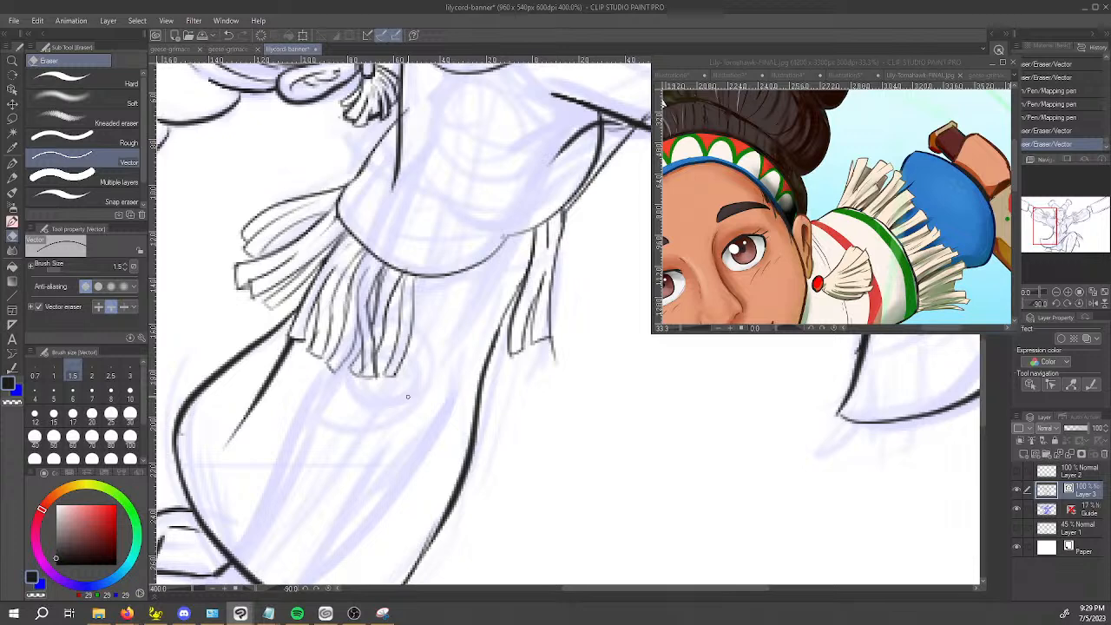
scroll(448, 310, up, 5)
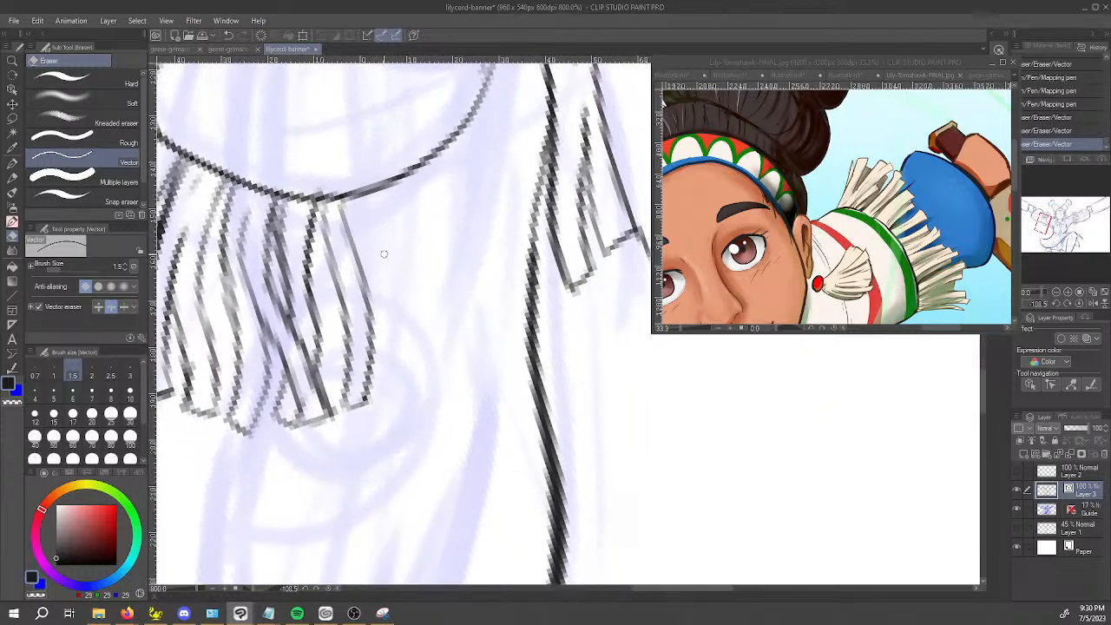
scroll(420, 331, down, 7)
drag(477, 299, 434, 283)
scroll(391, 269, up, 6)
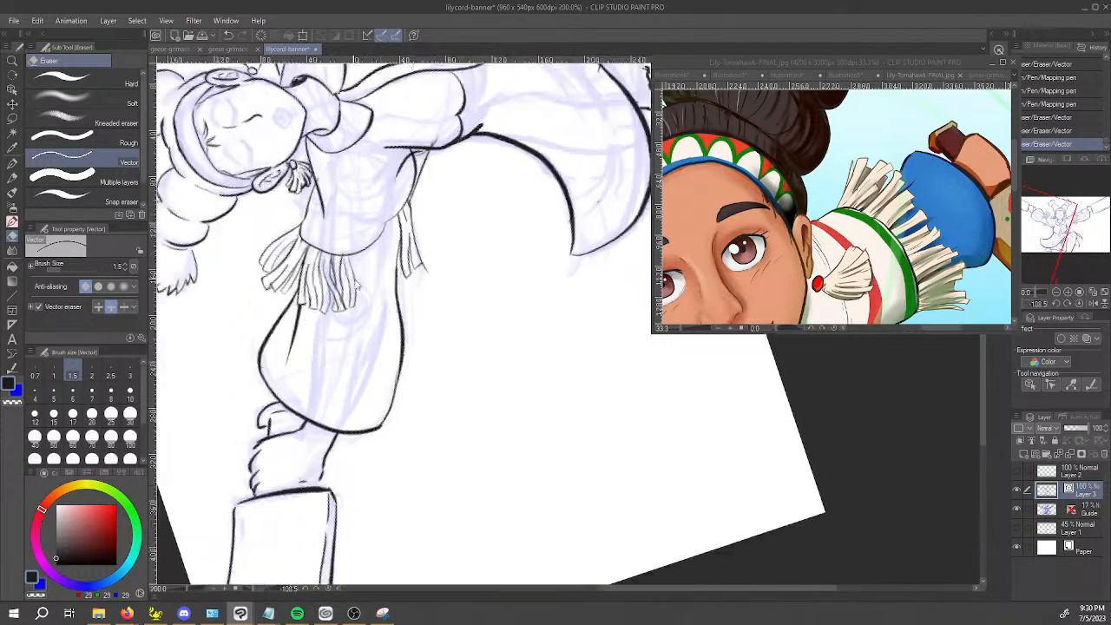
Ink further narrow strands with closed tips at the inner end of the front fringe cluster, hanging from the sleeve hem.
drag(392, 240, 393, 278)
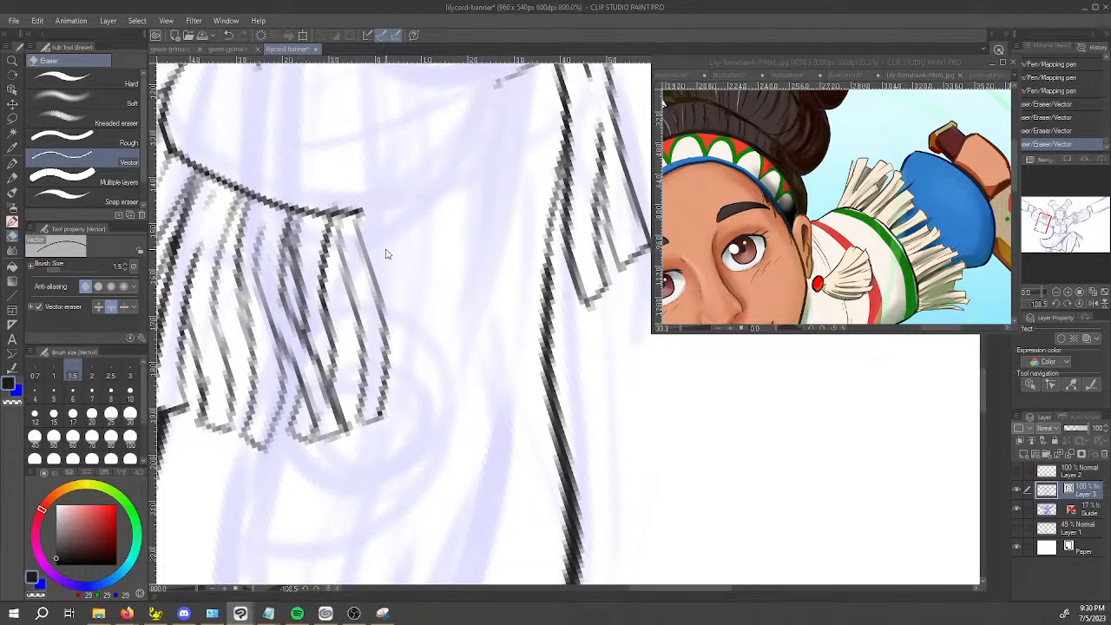
key(ctrl+z)
key(p)
drag(384, 213, 401, 341)
key(ctrl+z)
drag(377, 210, 405, 398)
drag(405, 396, 404, 325)
key(c)
mouse_move(372, 267)
mouse_down()
mouse_move(384, 350)
mouse_move(379, 306)
mouse_up()
mouse_move(361, 208)
mouse_down()
mouse_move(343, 327)
mouse_move(342, 379)
mouse_move(355, 390)
mouse_move(341, 388)
mouse_move(334, 285)
mouse_up()
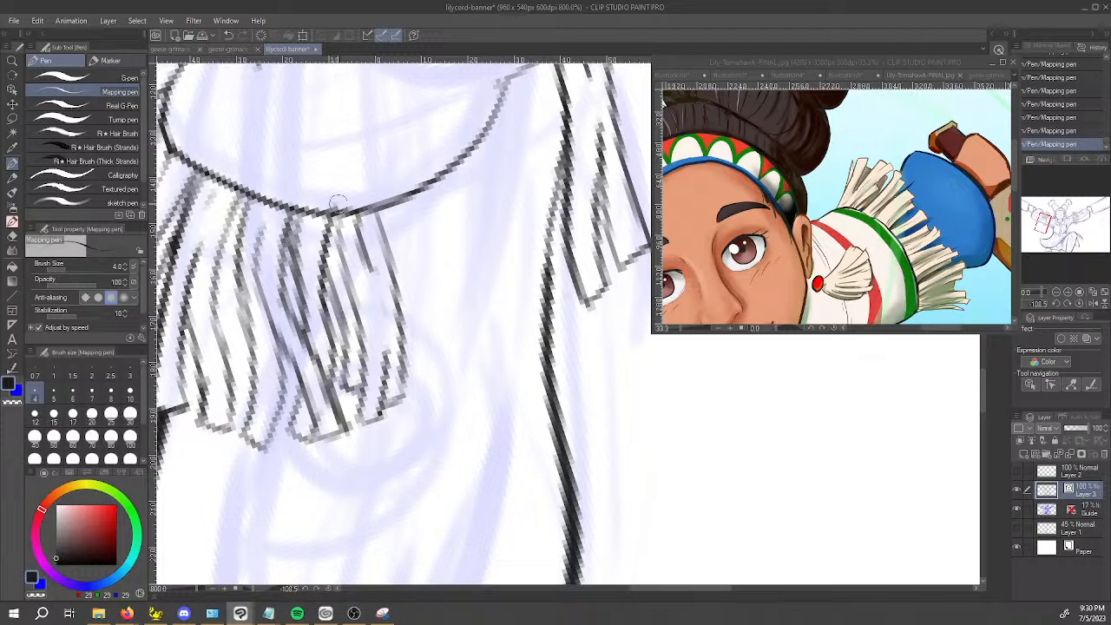
Thin the upper side lines of the last front-cluster strands with transparent colour, and ink their overlap.
key(c)
drag(327, 224, 353, 294)
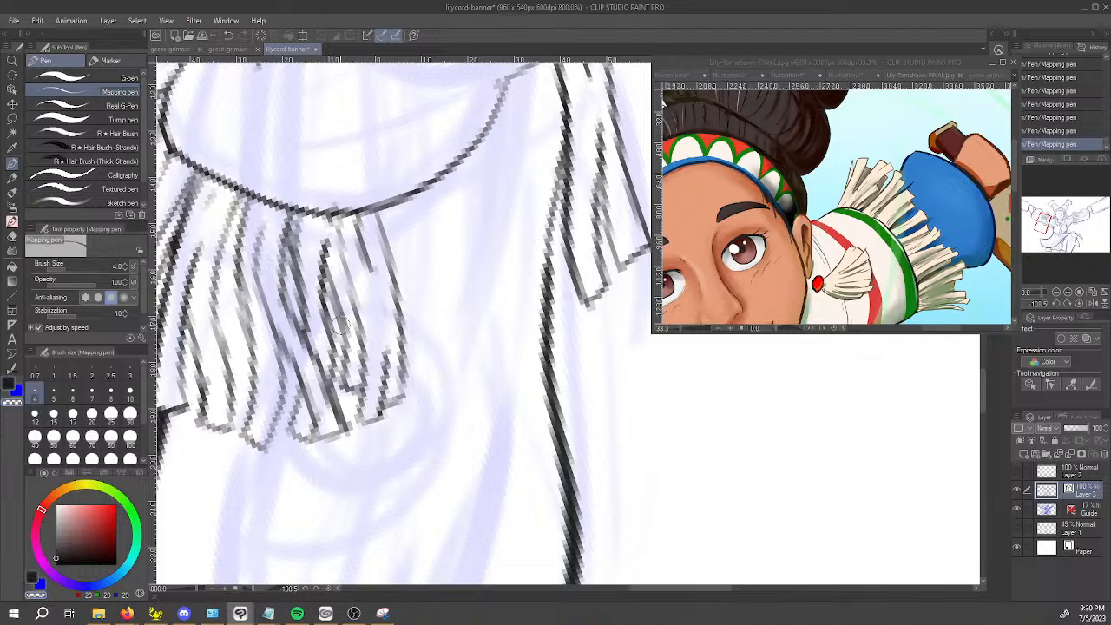
key(c)
drag(325, 422, 323, 401)
key(ctrl+z)
key(c)
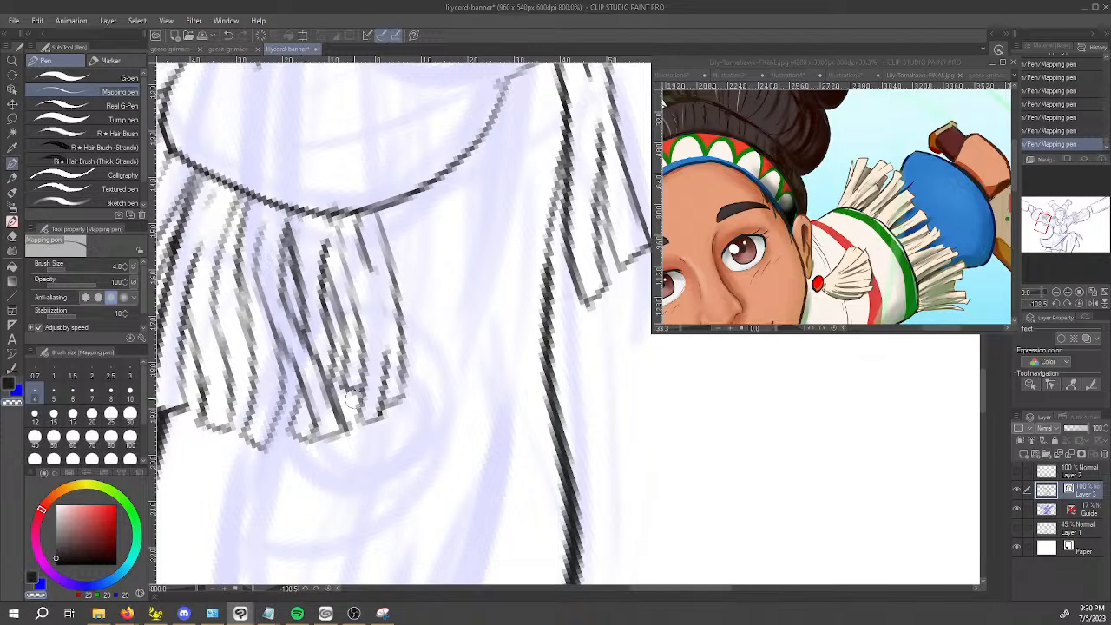
key(c)
drag(323, 233, 337, 369)
mouse_move(308, 322)
mouse_down()
mouse_move(294, 256)
mouse_move(303, 282)
mouse_move(344, 243)
mouse_up()
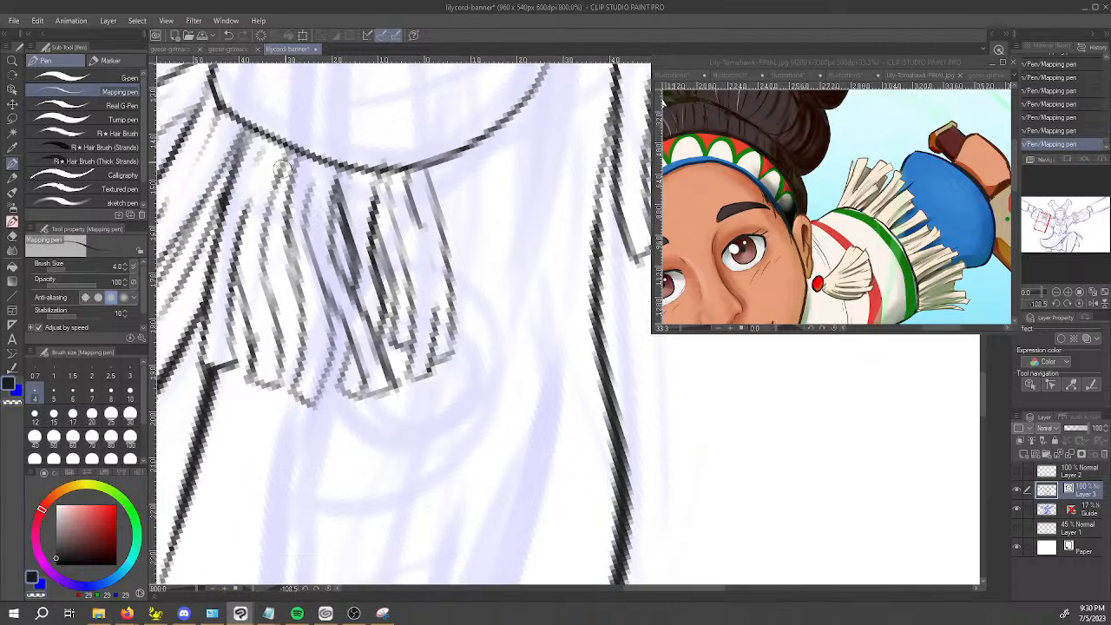
Ink an extra dividing line between the strands in the middle of the front fringe cluster.
mouse_move(295, 158)
mouse_down()
mouse_move(269, 267)
mouse_move(271, 367)
mouse_move(292, 266)
mouse_move(289, 185)
mouse_up()
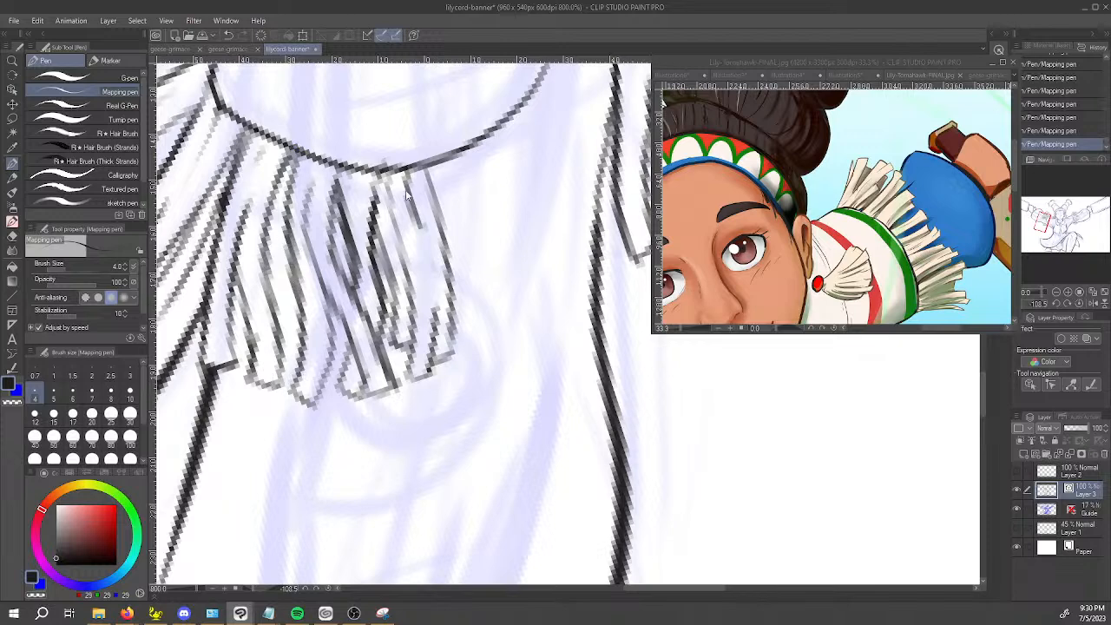
key(ctrl+z)
mouse_move(267, 227)
mouse_down()
mouse_move(283, 351)
mouse_move(303, 350)
mouse_up()
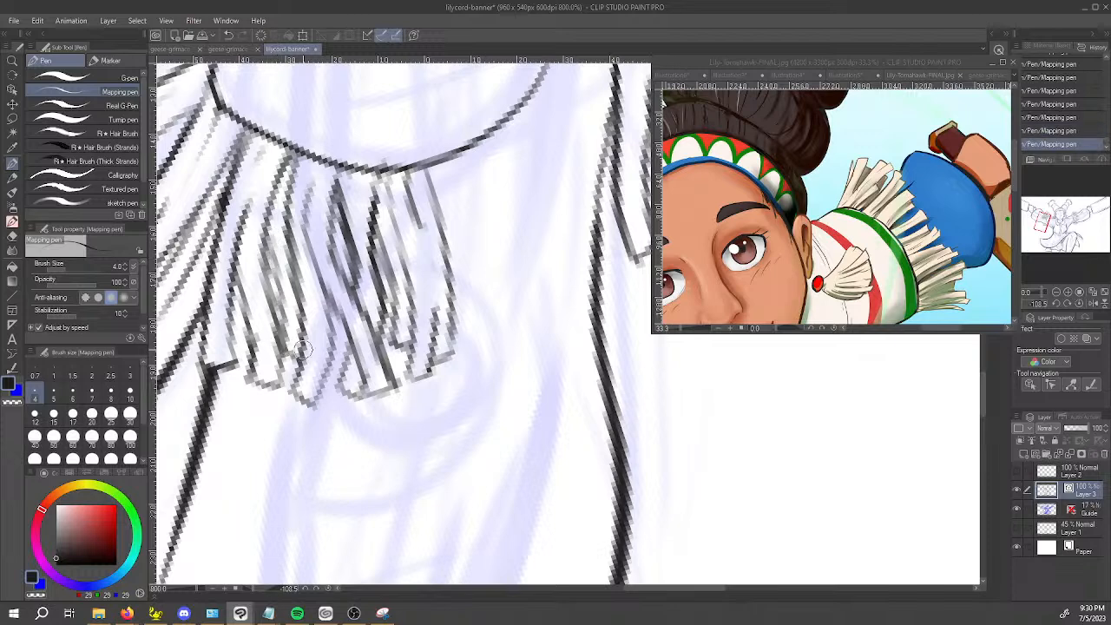
Ink both sides of one more slanted strand from the hem at the inner end of the front cluster.
scroll(303, 337, down, 4)
key(space)
drag(382, 275, 351, 301)
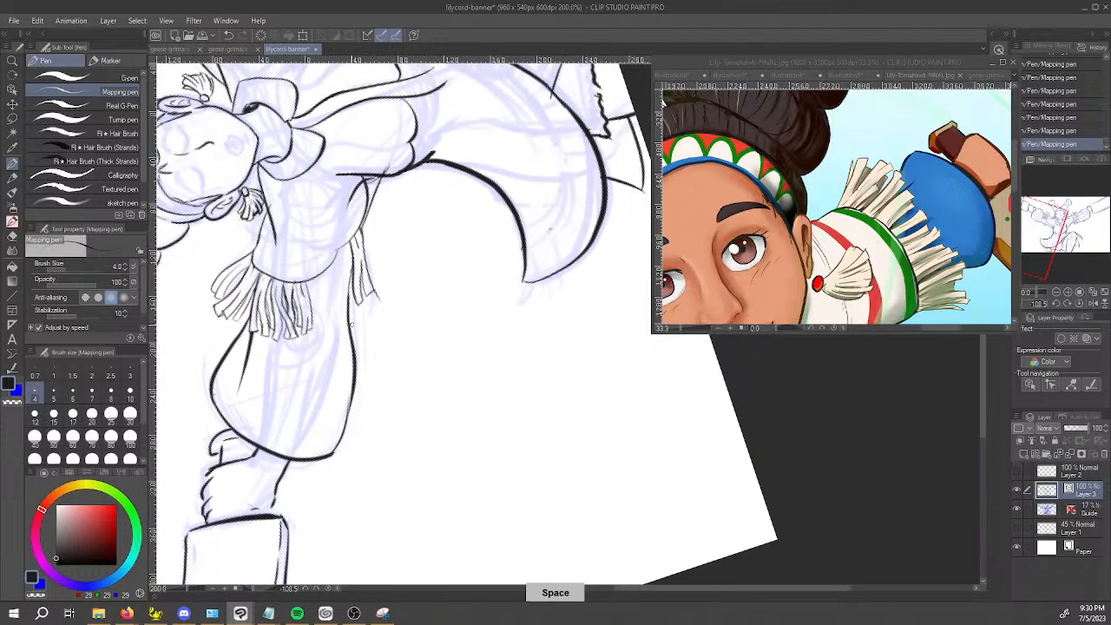
scroll(350, 304, up, 2)
scroll(306, 287, up, 2)
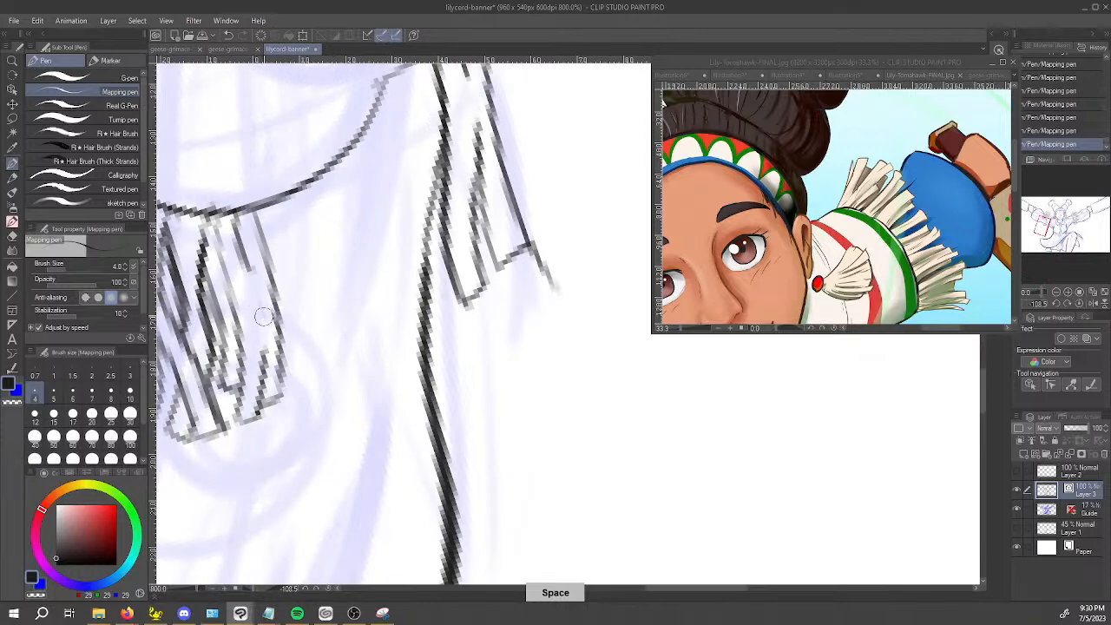
key(c)
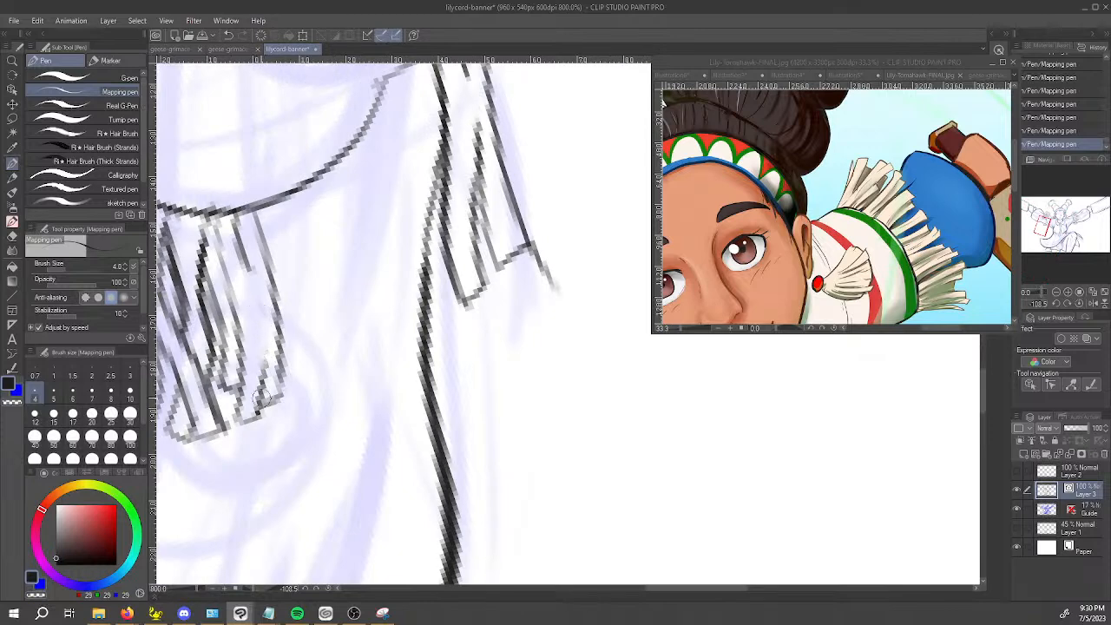
mouse_move(263, 215)
mouse_down()
mouse_move(269, 260)
mouse_move(304, 322)
mouse_up()
key(ctrl+z)
drag(272, 267, 315, 392)
key(ctrl+z)
drag(273, 265, 304, 405)
key(ctrl+z)
mouse_move(271, 265)
mouse_down()
mouse_move(308, 408)
mouse_move(334, 369)
mouse_up()
drag(272, 209, 329, 384)
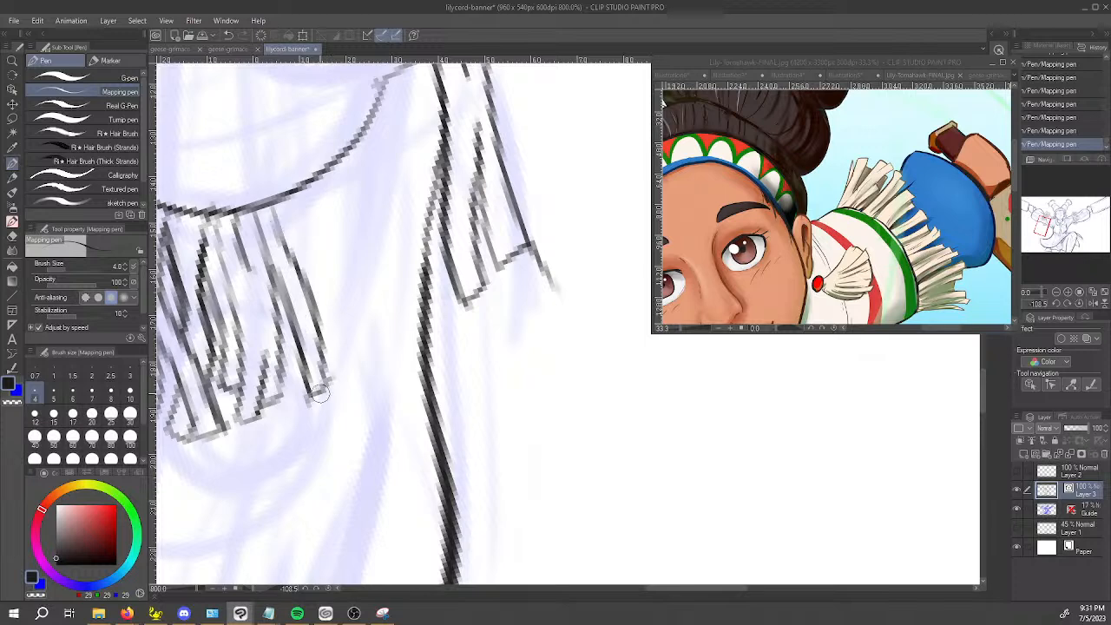
Erase the line end overshooting the tip of the outermost strand in the back fringe cluster.
mouse_move(439, 370)
mouse_down()
mouse_move(471, 391)
mouse_move(734, 240)
mouse_up()
drag(850, 454, 562, 468)
key(e)
click(315, 390)
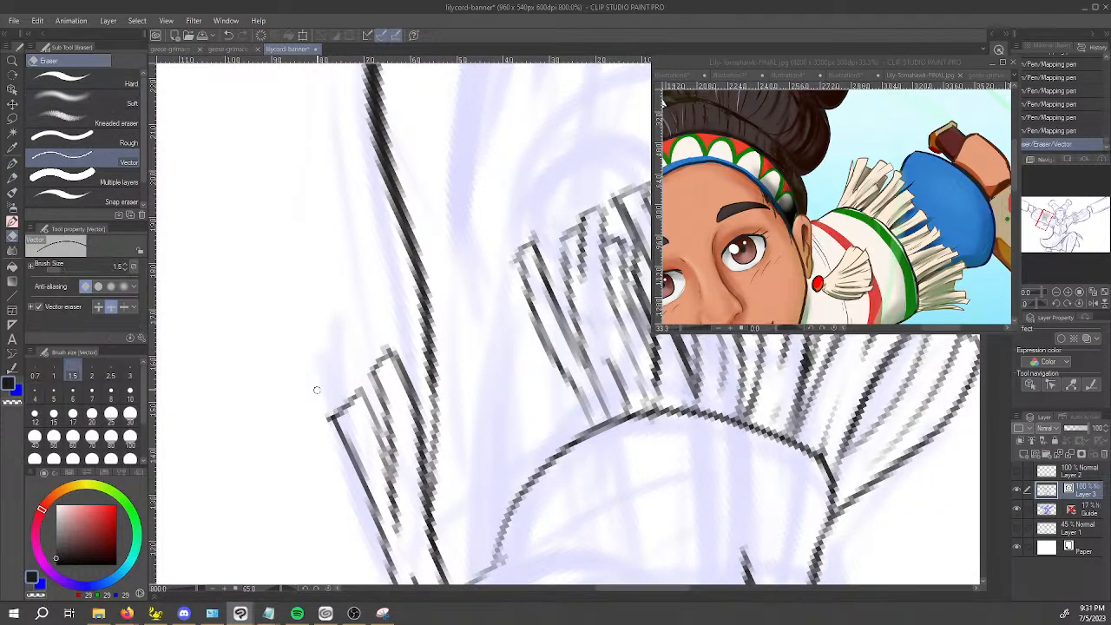
click(327, 419)
click(332, 424)
Ink a further strand in the back cluster where it meets the arm outline.
key(p)
mouse_move(533, 427)
mouse_down()
mouse_move(461, 475)
mouse_move(429, 272)
mouse_up()
drag(355, 375, 429, 260)
key(ctrl+z)
drag(350, 382, 442, 221)
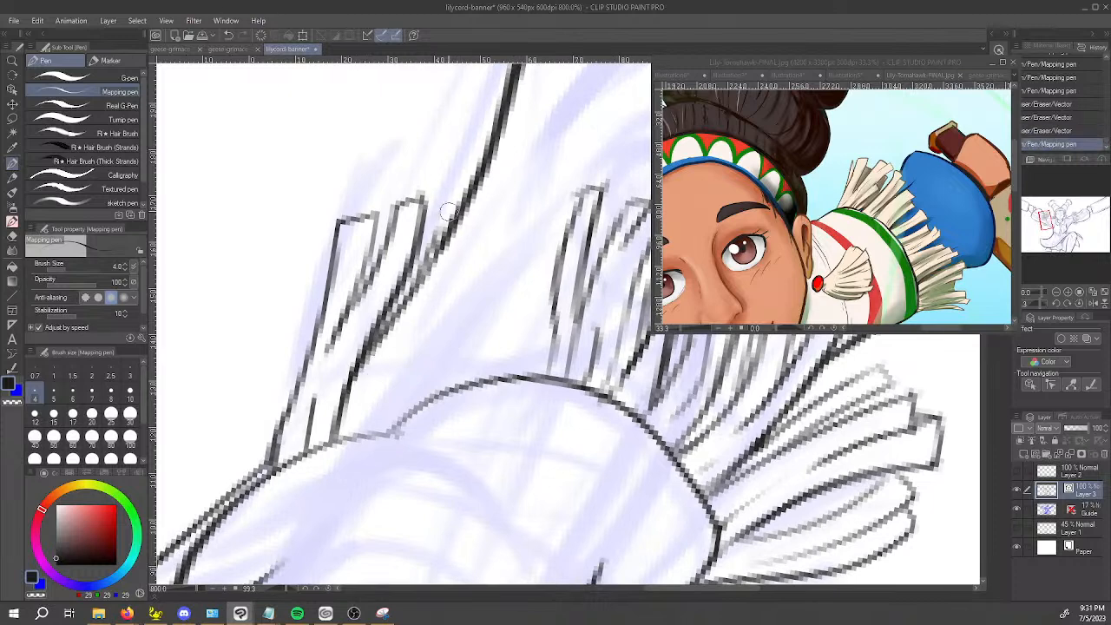
key(ctrl+z)
mouse_move(356, 371)
mouse_down()
mouse_move(411, 288)
mouse_move(450, 193)
mouse_move(437, 226)
mouse_move(447, 197)
mouse_move(475, 196)
mouse_up()
key(space)
mouse_move(499, 412)
mouse_down()
mouse_move(565, 409)
mouse_move(463, 314)
mouse_up()
key(ctrl+z)
key(ctrl+z)
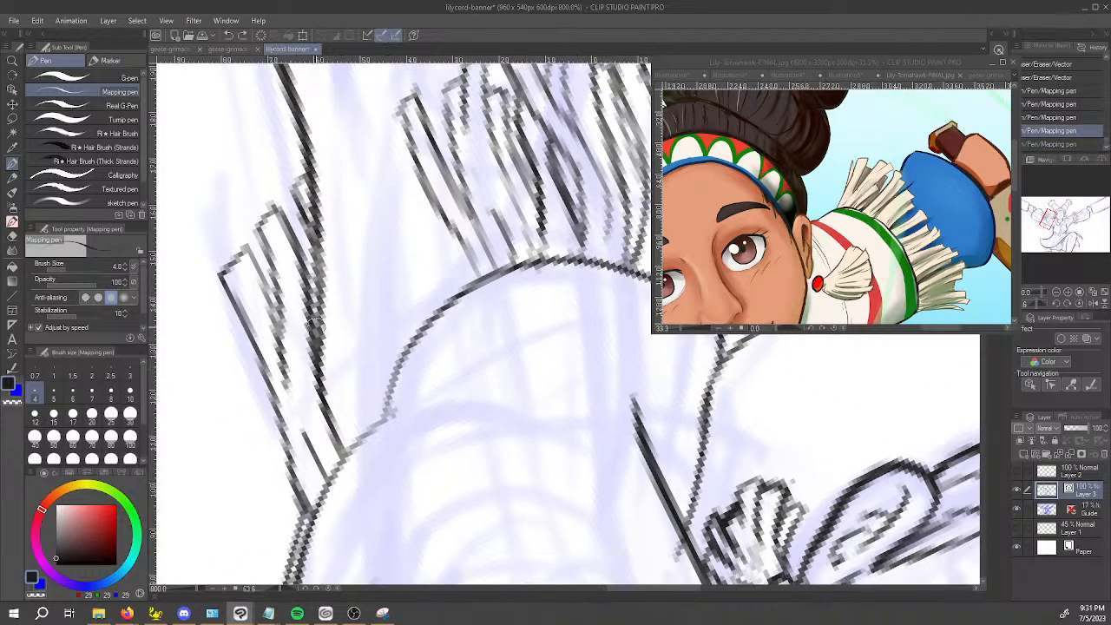
Ink a longer strand with a closed tip on the inner side of the back cluster, crossing the arm outline.
mouse_move(314, 354)
mouse_down()
mouse_move(325, 178)
mouse_move(339, 158)
mouse_move(329, 198)
mouse_up()
drag(349, 155, 339, 261)
mouse_move(340, 222)
mouse_down()
mouse_move(342, 378)
mouse_move(358, 425)
mouse_up()
Erase the overlapping line pieces where the back-cluster strands cross the arm outline.
key(e)
drag(333, 178, 330, 227)
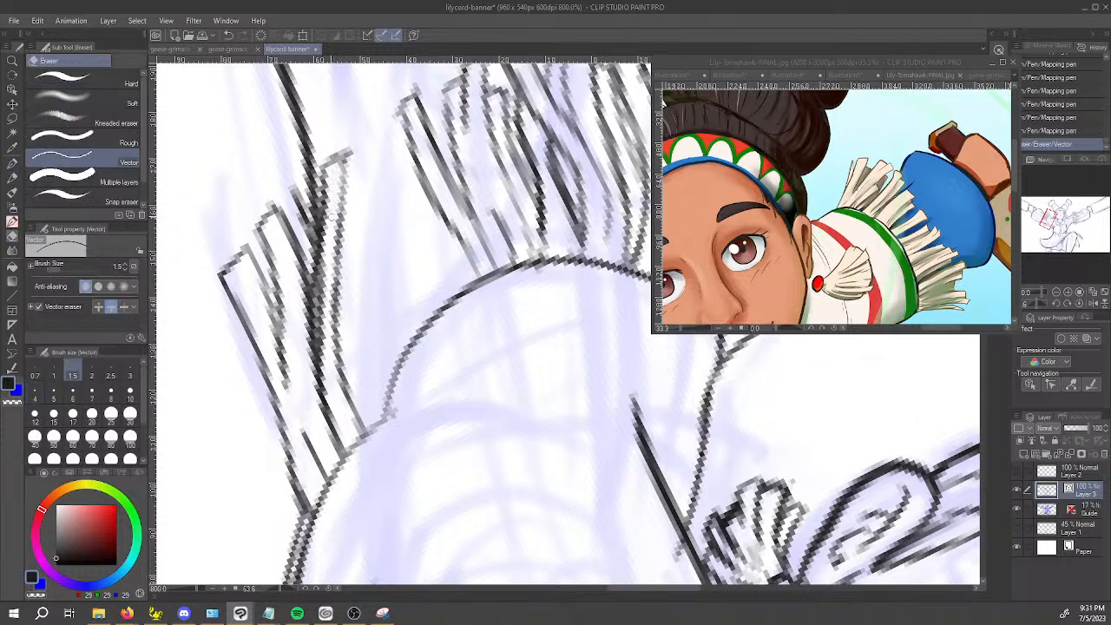
drag(321, 282, 325, 373)
drag(323, 356, 326, 378)
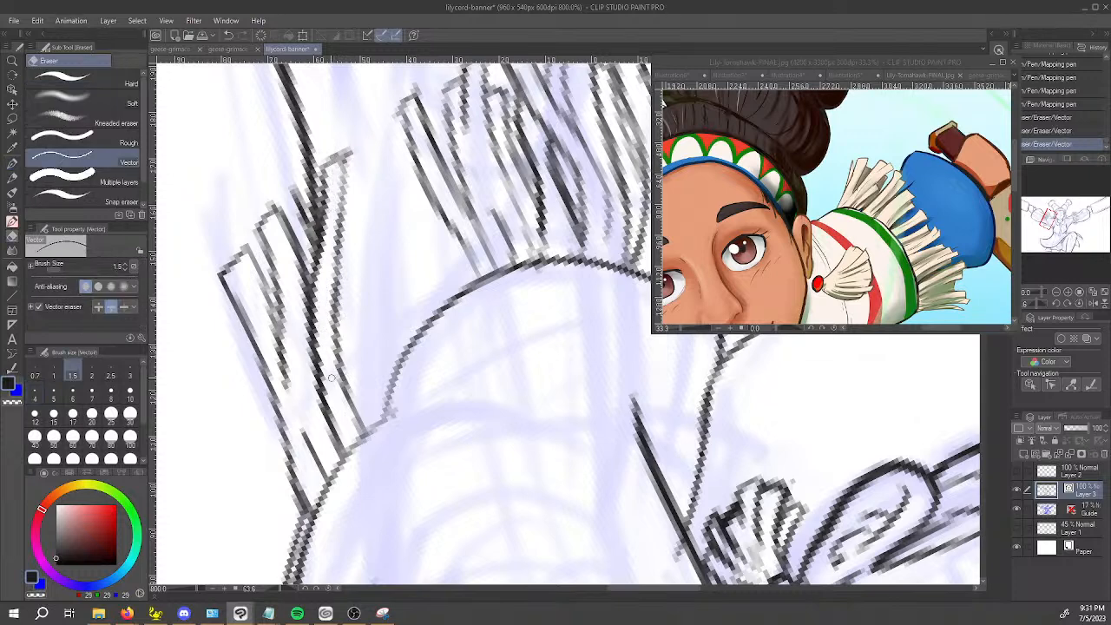
Thin the heavy line near the base of the crossing strand with transparent colour and touch up the neighbouring strand's tip.
key(p)
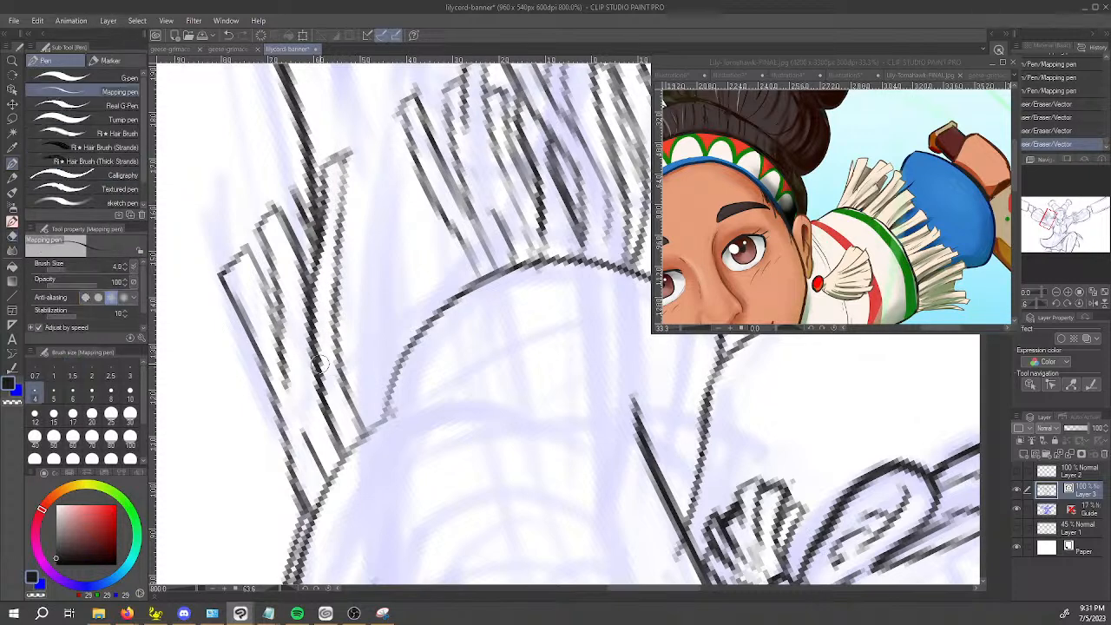
key(c)
drag(316, 357, 328, 411)
drag(319, 349, 323, 359)
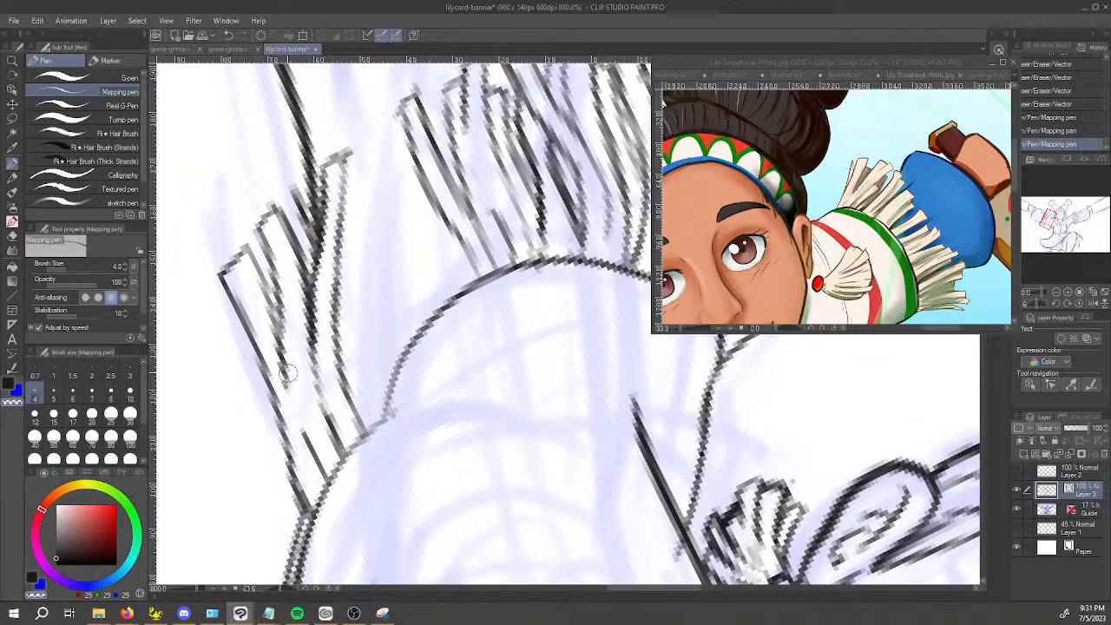
key(e)
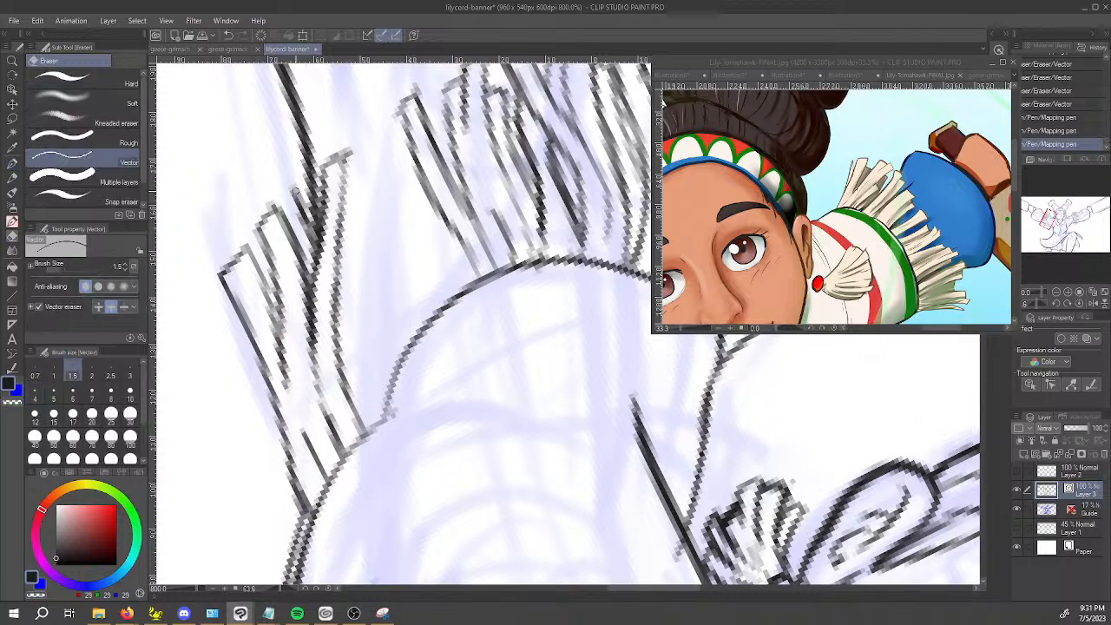
key(p)
drag(282, 202, 297, 184)
mouse_move(377, 336)
mouse_down()
mouse_move(605, 409)
mouse_move(812, 447)
mouse_move(568, 273)
mouse_up()
key(space)
key(e)
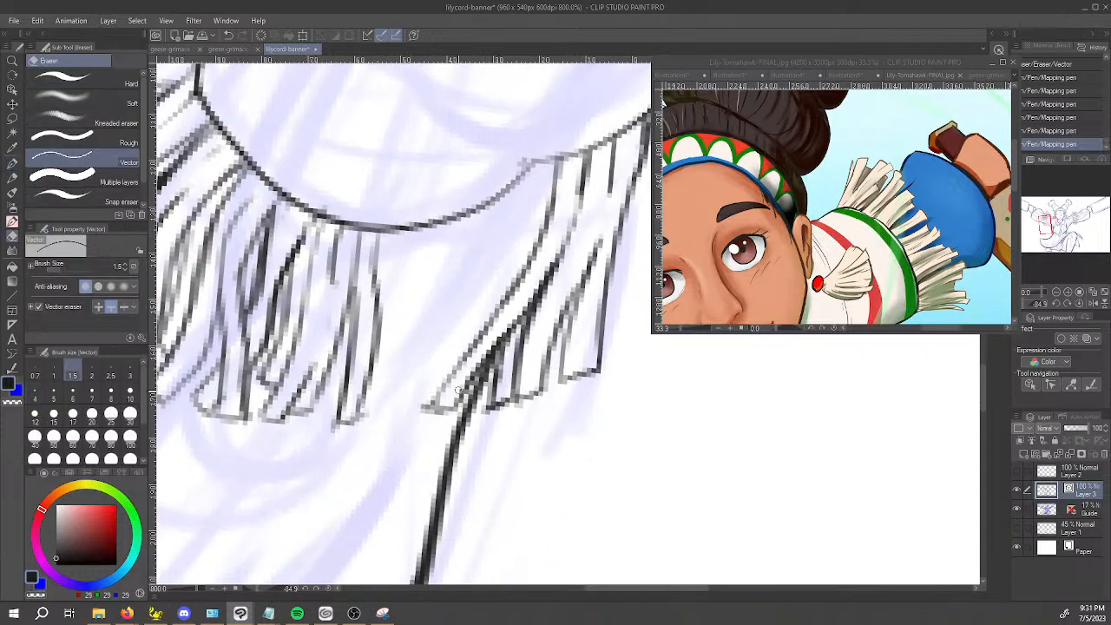
key(ctrl+z)
key(y)
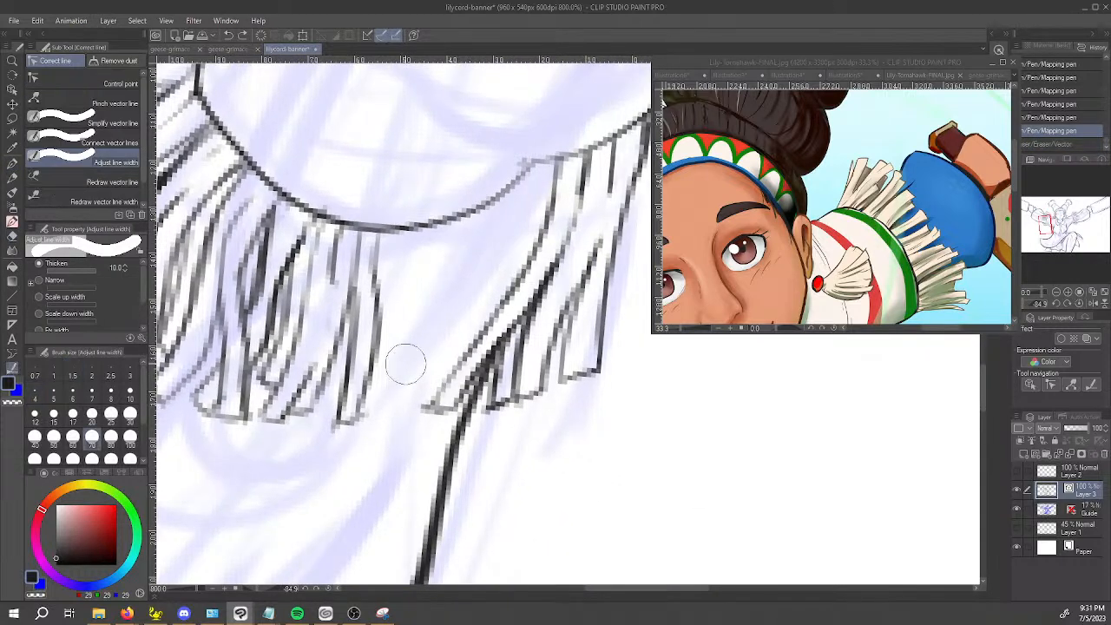
click(108, 102)
mouse_move(434, 404)
mouse_down()
mouse_move(485, 436)
mouse_move(388, 371)
mouse_move(396, 375)
mouse_up()
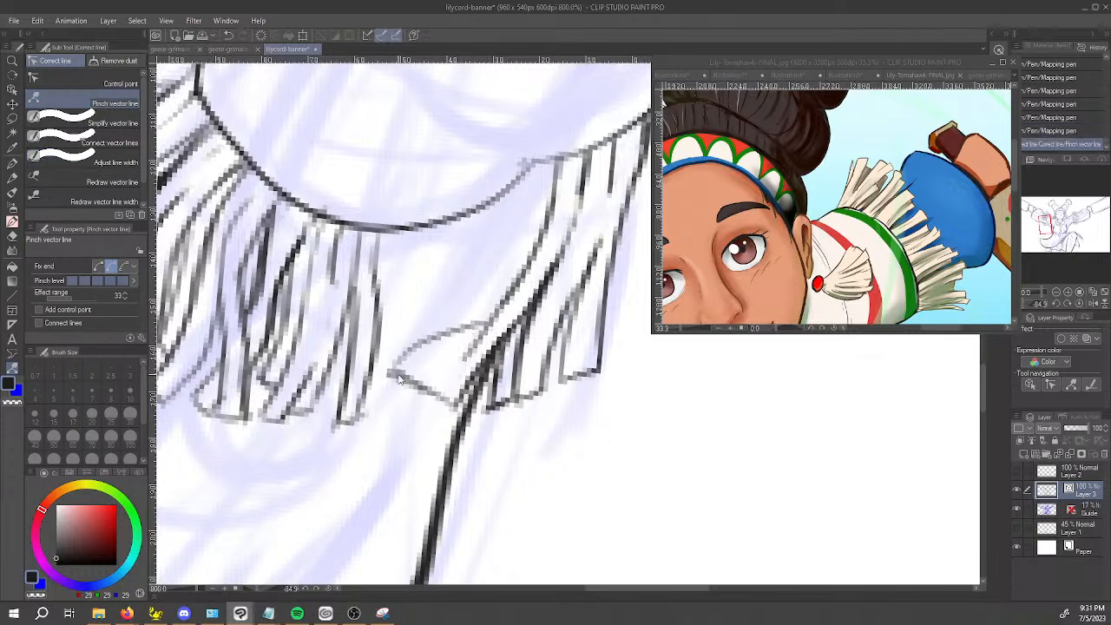
key(ctrl+z)
Erase the sides and tip of the innermost back-cluster strand that crosses the arm outline.
key(e)
mouse_move(469, 323)
mouse_down()
mouse_move(488, 337)
mouse_move(475, 339)
mouse_up()
drag(436, 416, 441, 403)
drag(486, 341, 473, 382)
click(424, 406)
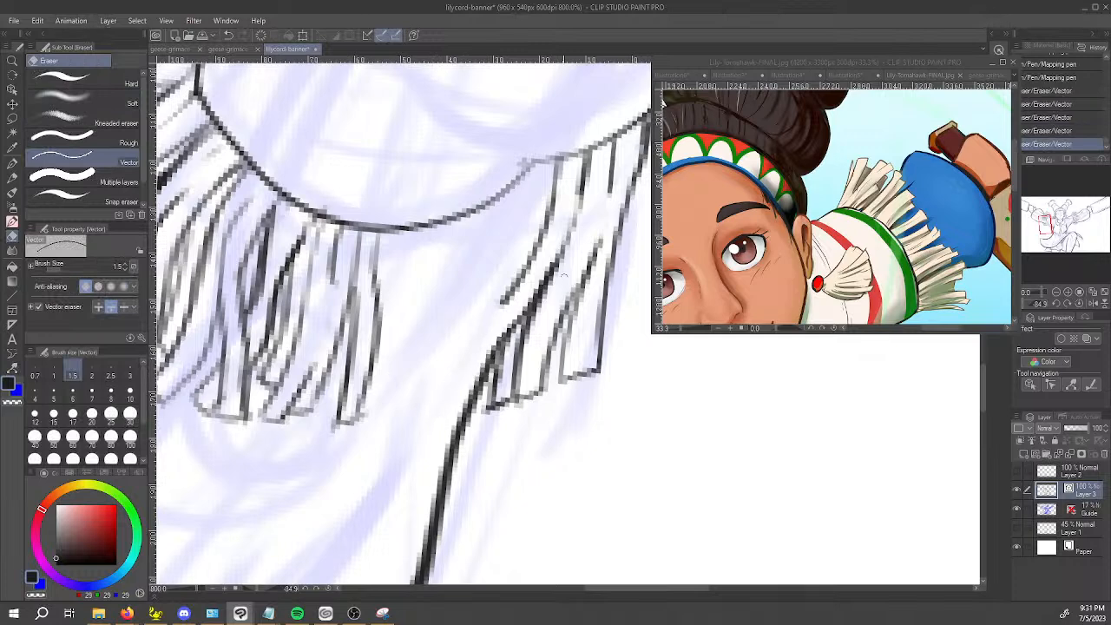
drag(548, 236, 503, 301)
Redraw the sides of a steeper strand in the back cluster, hanging from the hem to just below the neighbouring tips.
mouse_move(547, 219)
mouse_down()
mouse_move(556, 182)
mouse_move(500, 434)
mouse_up()
key(p)
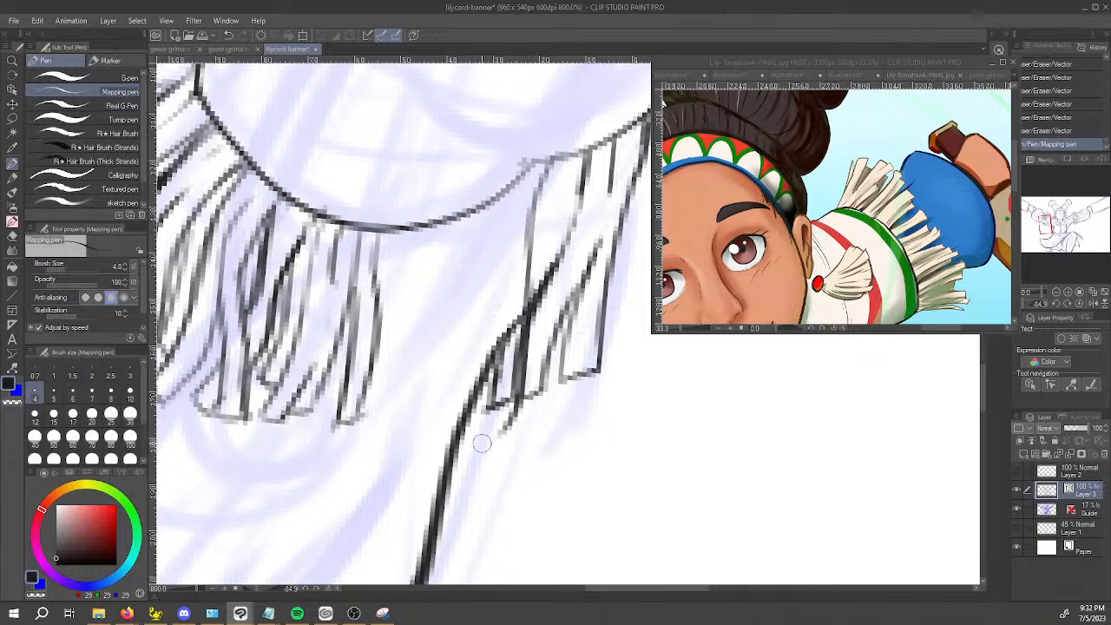
key(ctrl+z)
drag(540, 163, 565, 445)
key(ctrl+z)
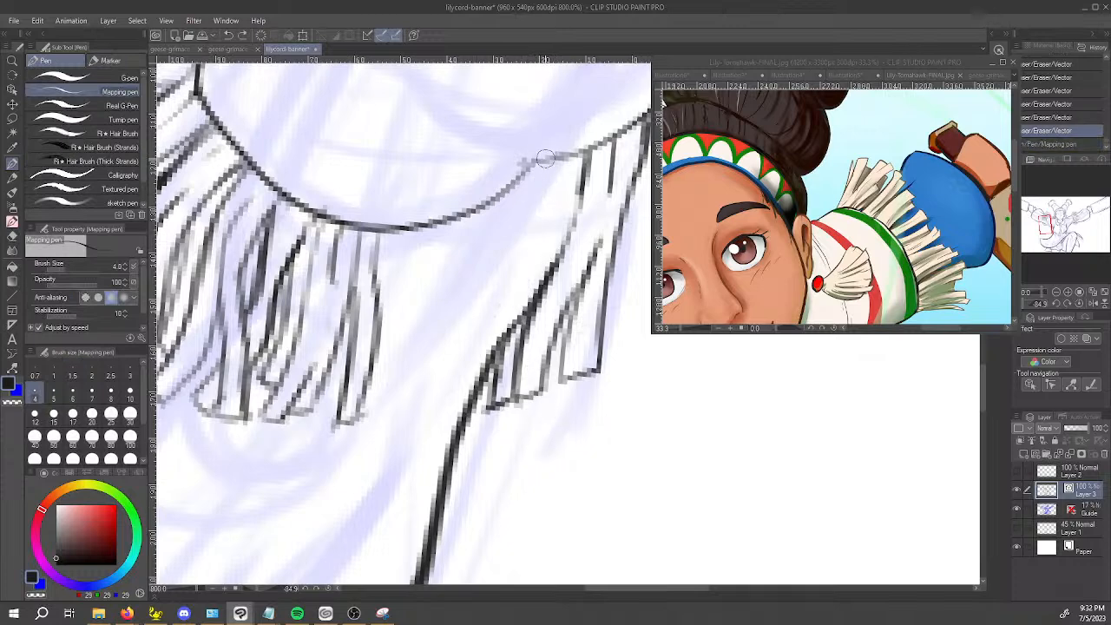
drag(540, 161, 452, 442)
key(ctrl+z)
drag(556, 158, 497, 467)
key(ctrl+z)
drag(556, 163, 497, 431)
mouse_move(580, 154)
mouse_down()
mouse_move(559, 316)
mouse_move(505, 409)
mouse_move(531, 385)
mouse_move(518, 410)
mouse_move(541, 379)
mouse_move(504, 417)
mouse_move(537, 399)
mouse_up()
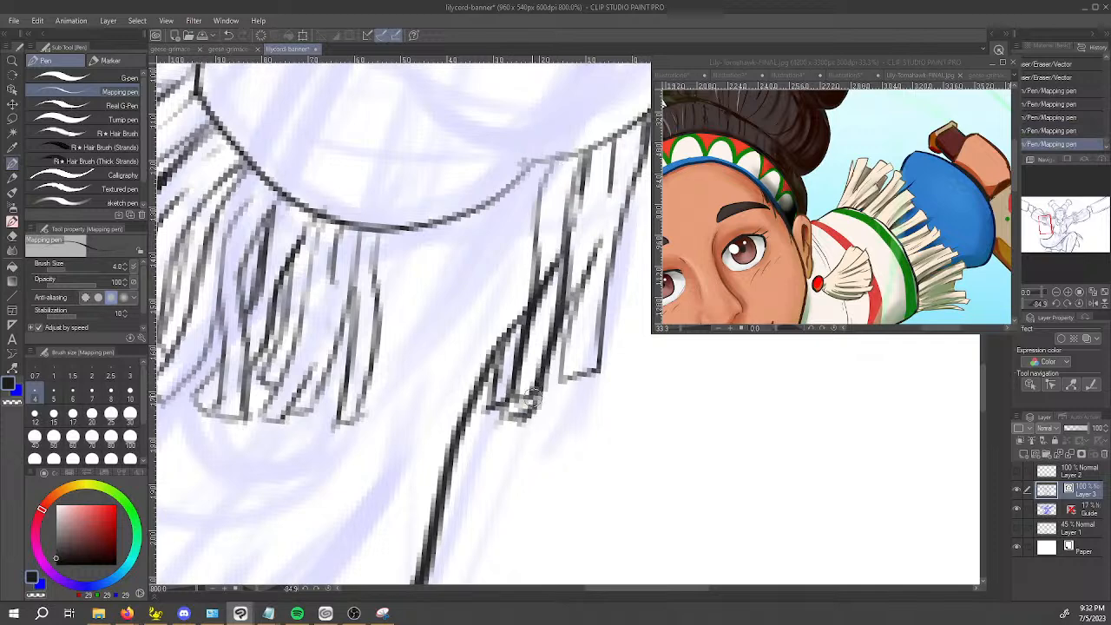
Erase the older strand lines that overlap the inside of the redrawn back-cluster strand.
key(e)
mouse_move(534, 310)
mouse_down()
mouse_move(545, 270)
mouse_move(541, 309)
mouse_up()
key(ctrl+z)
drag(553, 263, 559, 251)
drag(524, 401, 534, 374)
drag(534, 373, 545, 354)
drag(515, 399, 519, 388)
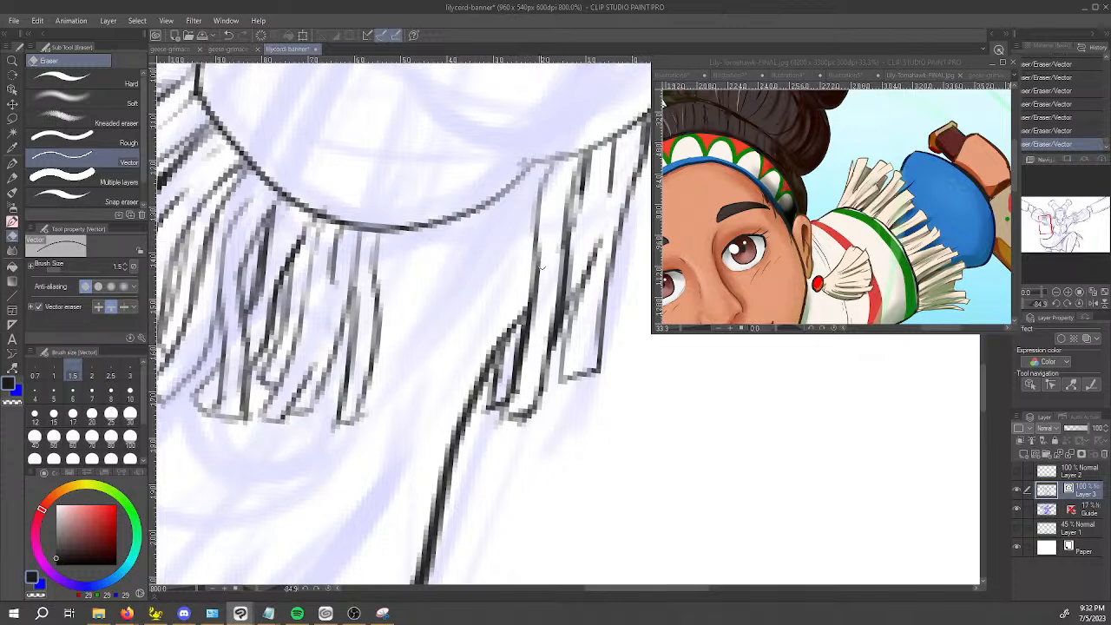
Ink a new slanted innermost strand in the back cluster, from the hem's inner corner across the arm outline.
key(p)
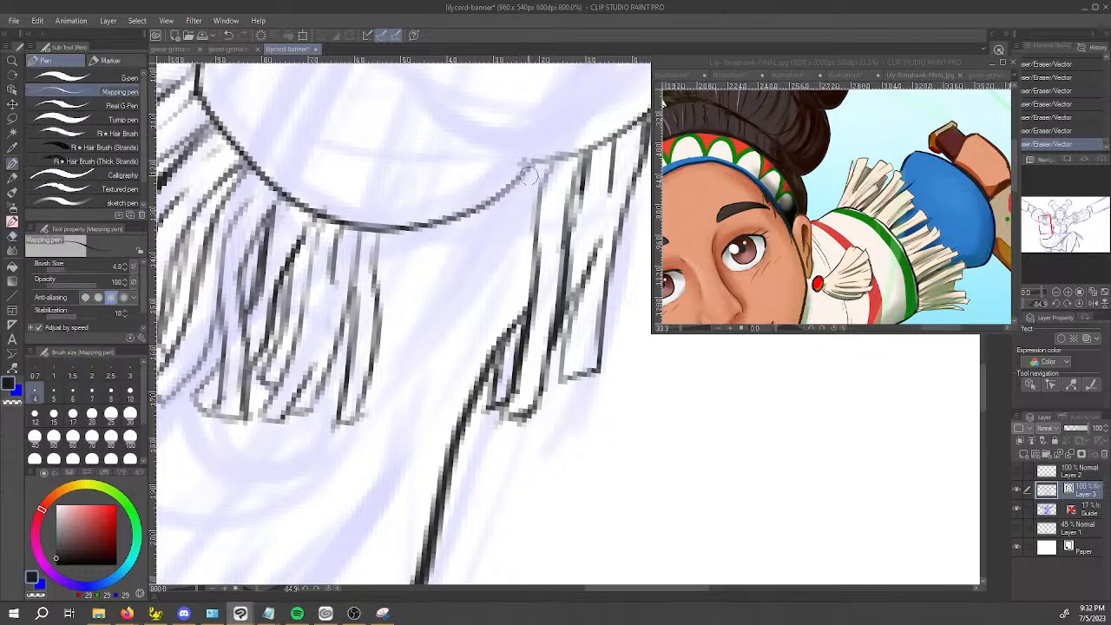
drag(530, 170, 486, 290)
key(ctrl+z)
drag(530, 170, 452, 406)
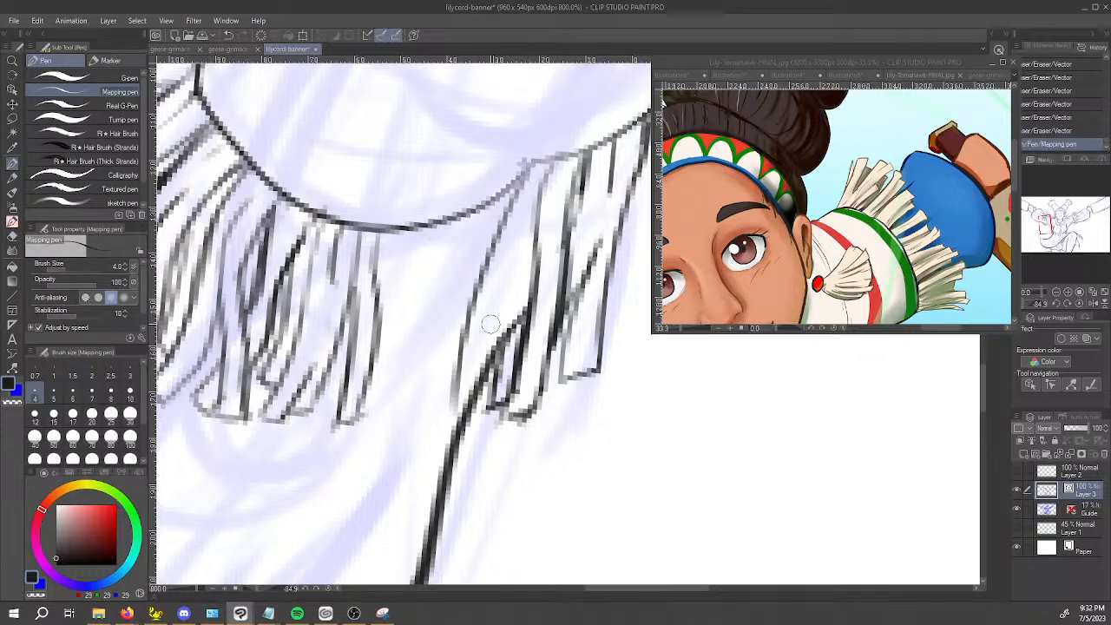
key(ctrl+z)
mouse_move(532, 172)
mouse_down()
mouse_move(408, 430)
mouse_move(474, 406)
mouse_move(519, 270)
mouse_up()
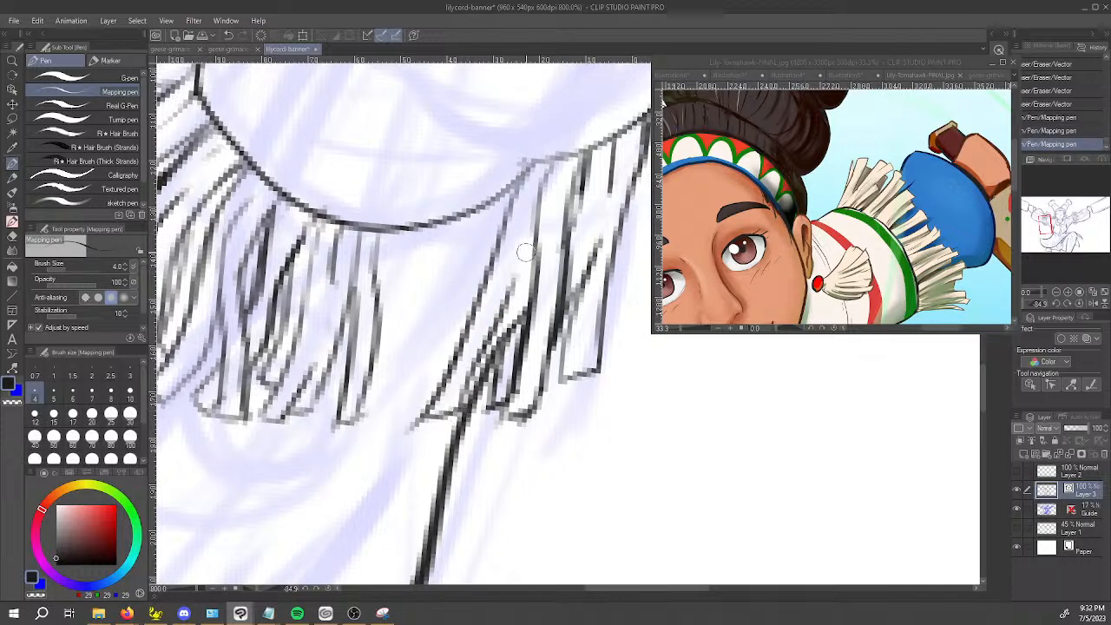
key(ctrl+z)
mouse_move(553, 168)
mouse_down()
mouse_move(520, 281)
mouse_move(426, 415)
mouse_move(470, 387)
mouse_move(464, 414)
mouse_move(451, 419)
mouse_move(487, 358)
mouse_up()
drag(480, 375, 501, 342)
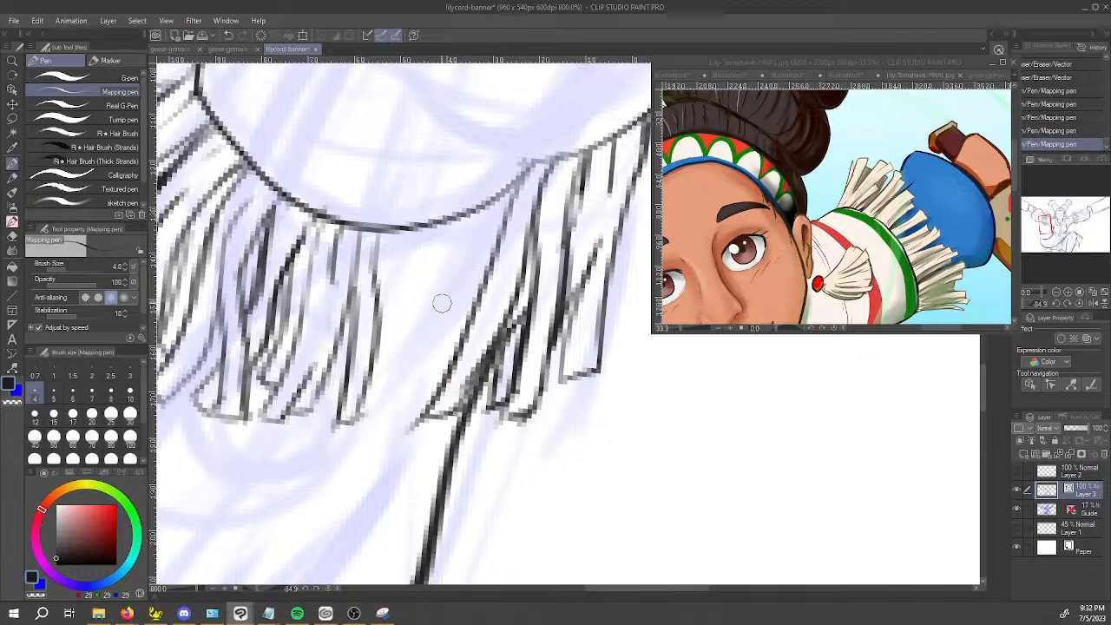
key(ctrl+z)
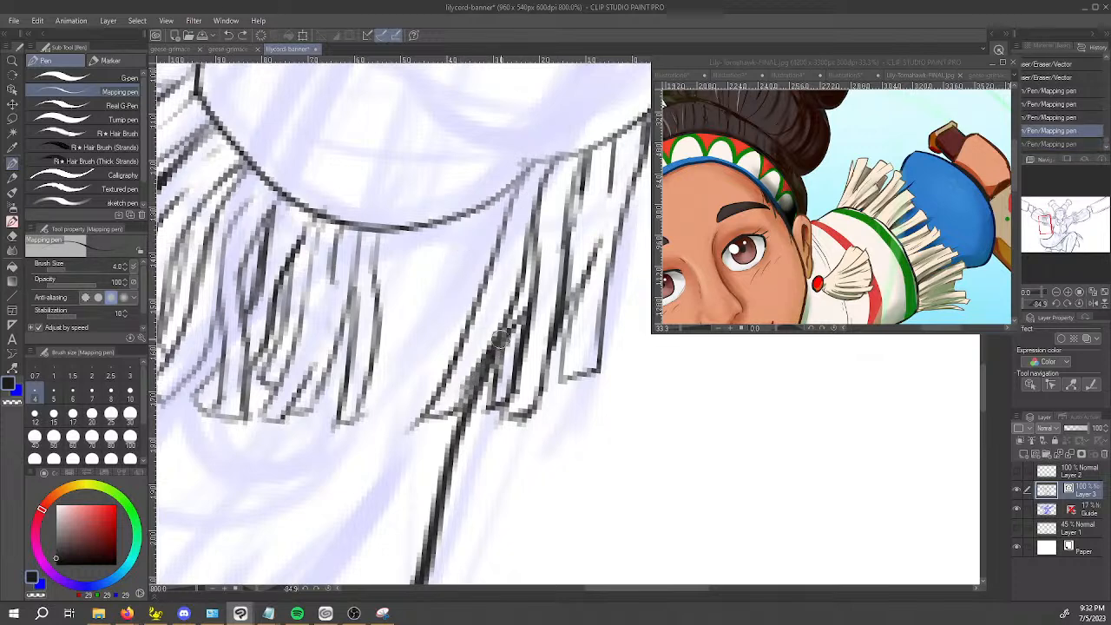
key(ctrl+z)
Close the innermost strand's tip higher up and erase the excess line ends below it.
drag(462, 350, 517, 323)
key(e)
mouse_move(455, 374)
mouse_down()
mouse_move(453, 407)
mouse_move(471, 374)
mouse_move(450, 413)
mouse_move(421, 403)
mouse_move(439, 391)
mouse_move(414, 430)
mouse_up()
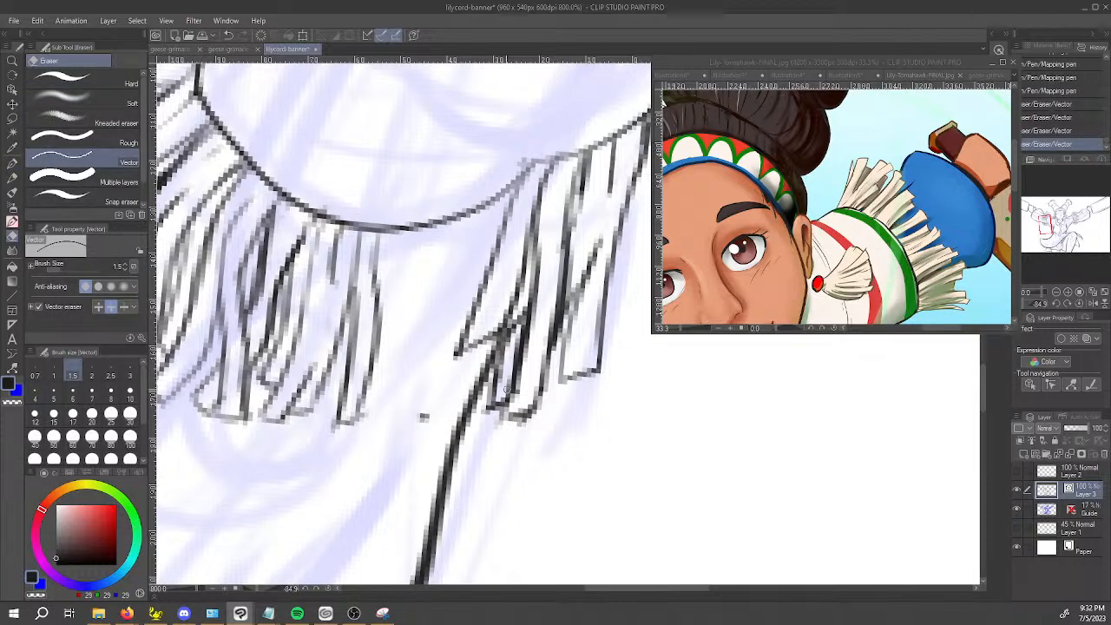
Ink a higher tip on the neighbouring back-cluster strand and erase its leftover line ends below.
key(p)
drag(525, 348, 560, 326)
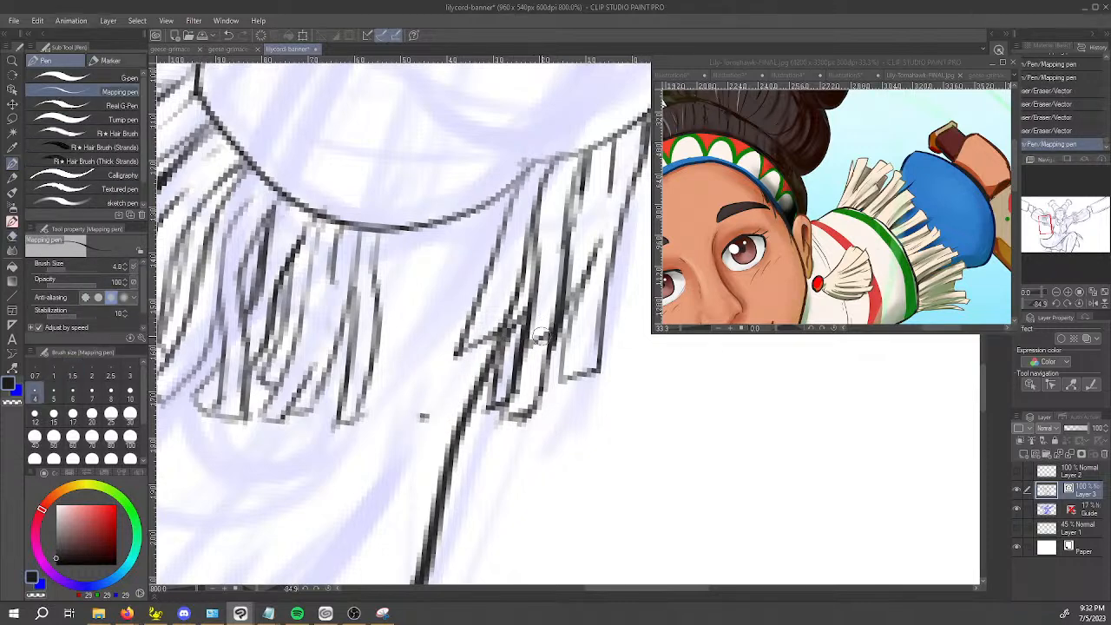
key(e)
mouse_move(514, 360)
mouse_down()
mouse_move(548, 366)
mouse_move(512, 377)
mouse_move(523, 423)
mouse_up()
mouse_move(546, 377)
mouse_down()
mouse_move(527, 417)
mouse_move(545, 399)
mouse_up()
scroll(532, 361, down, 2)
scroll(587, 282, down, 1)
drag(623, 354, 524, 392)
scroll(524, 391, up, 1)
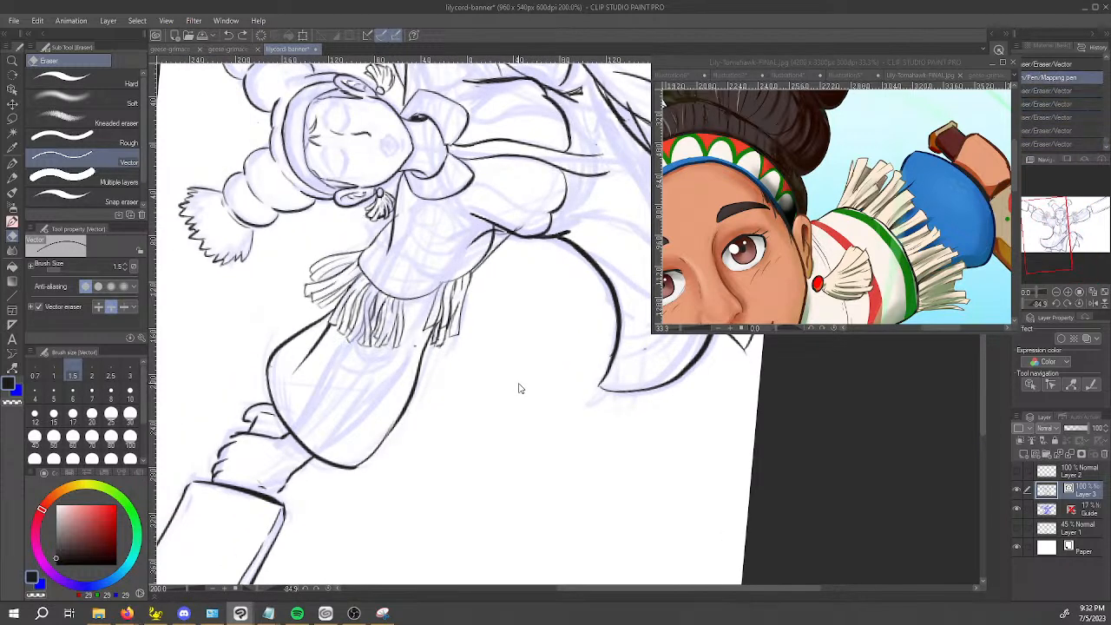
Erase the closing strokes at the lower tips of the front-cluster strands with the Mapping pen set to transparent colour.
mouse_move(510, 305)
mouse_down()
mouse_move(430, 521)
mouse_move(447, 408)
mouse_move(487, 358)
mouse_up()
drag(347, 407, 392, 400)
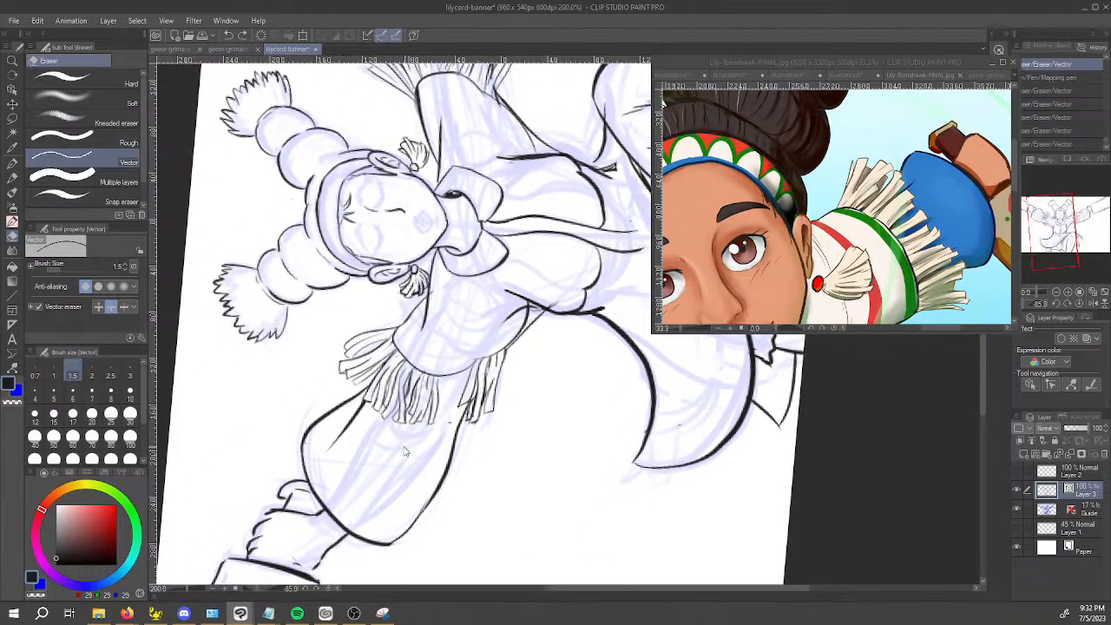
scroll(407, 451, up, 4)
drag(253, 260, 316, 322)
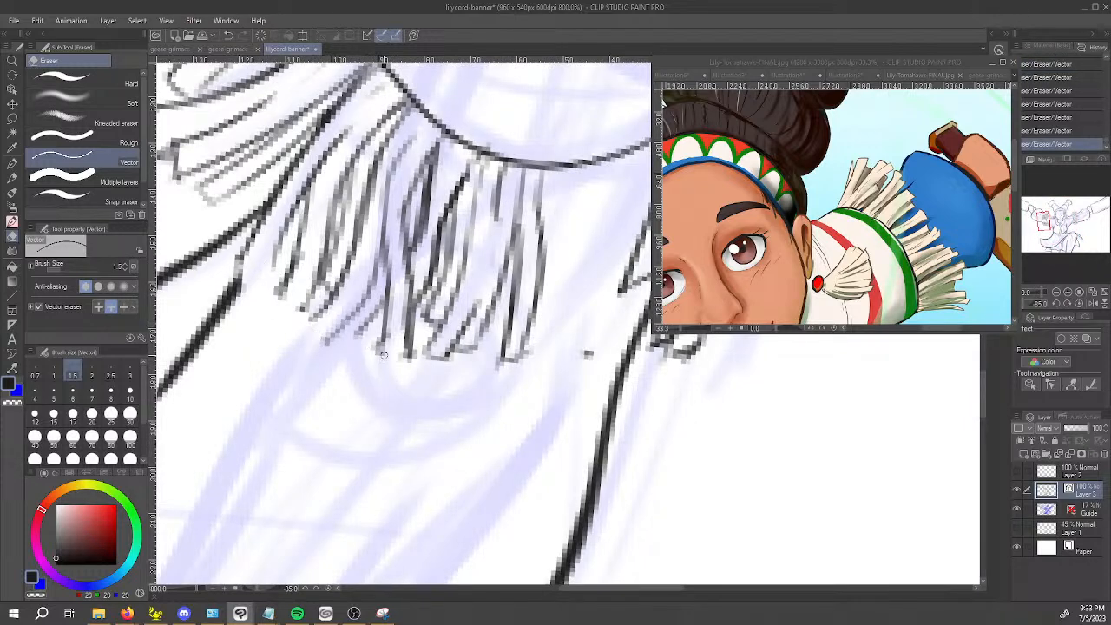
key(p)
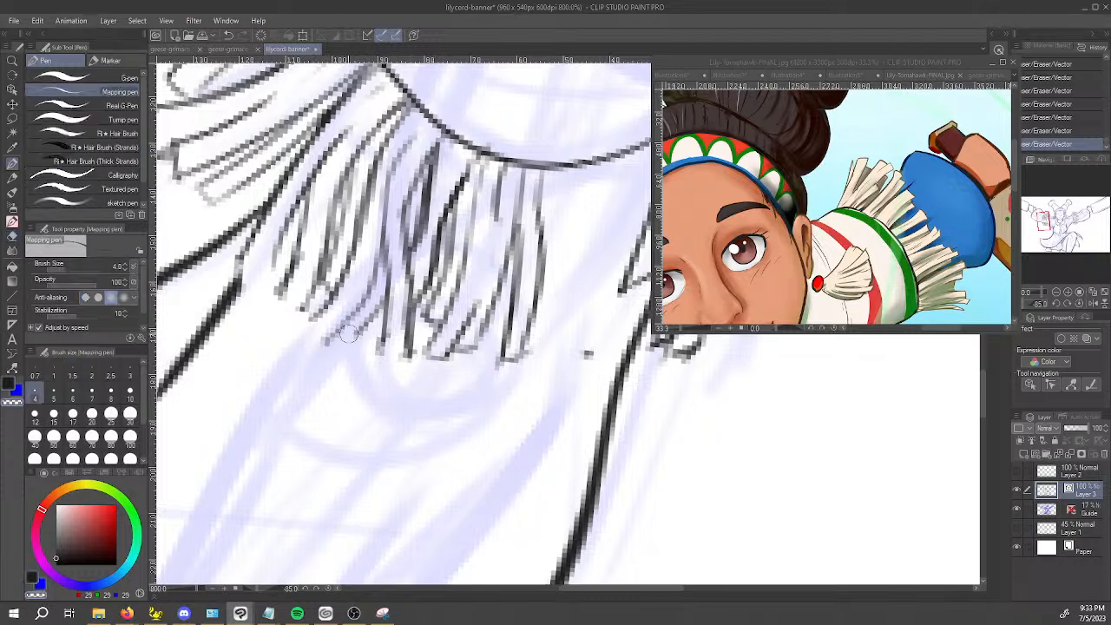
drag(281, 299, 297, 311)
drag(382, 357, 538, 359)
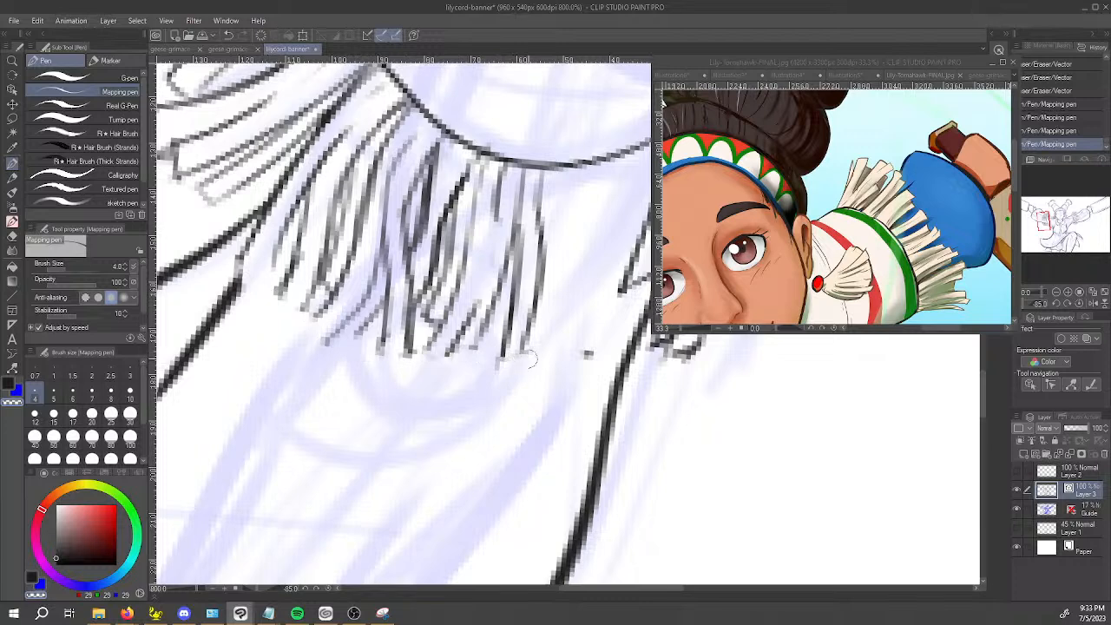
Erase the crowded inner strands of the front cluster and the stray dot beside them with the Rough eraser.
key(e)
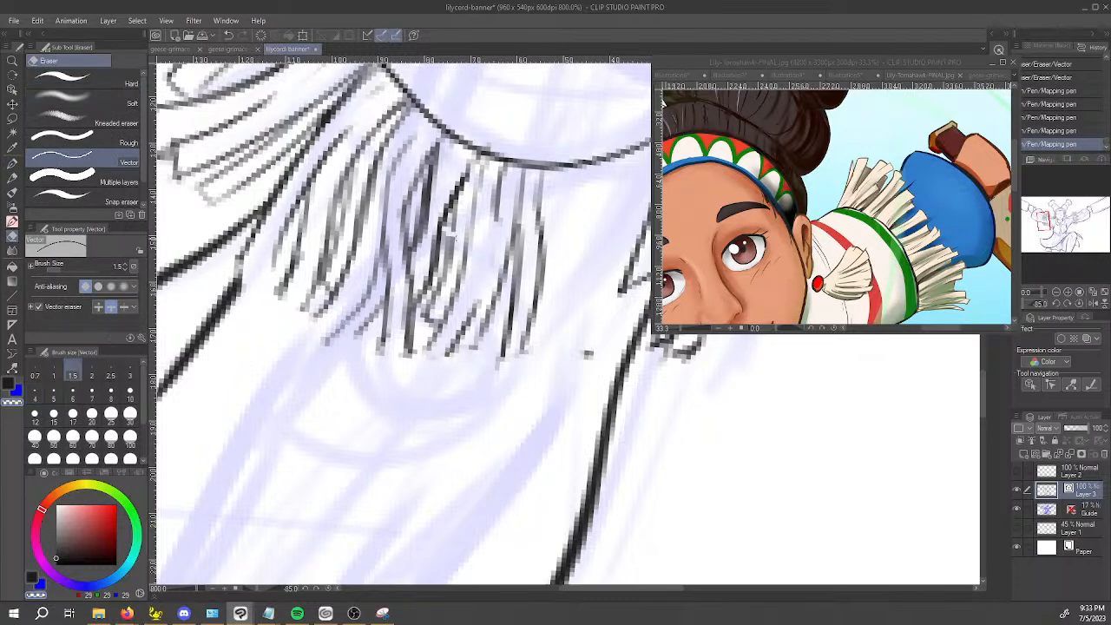
drag(443, 228, 572, 257)
key(ctrl+z)
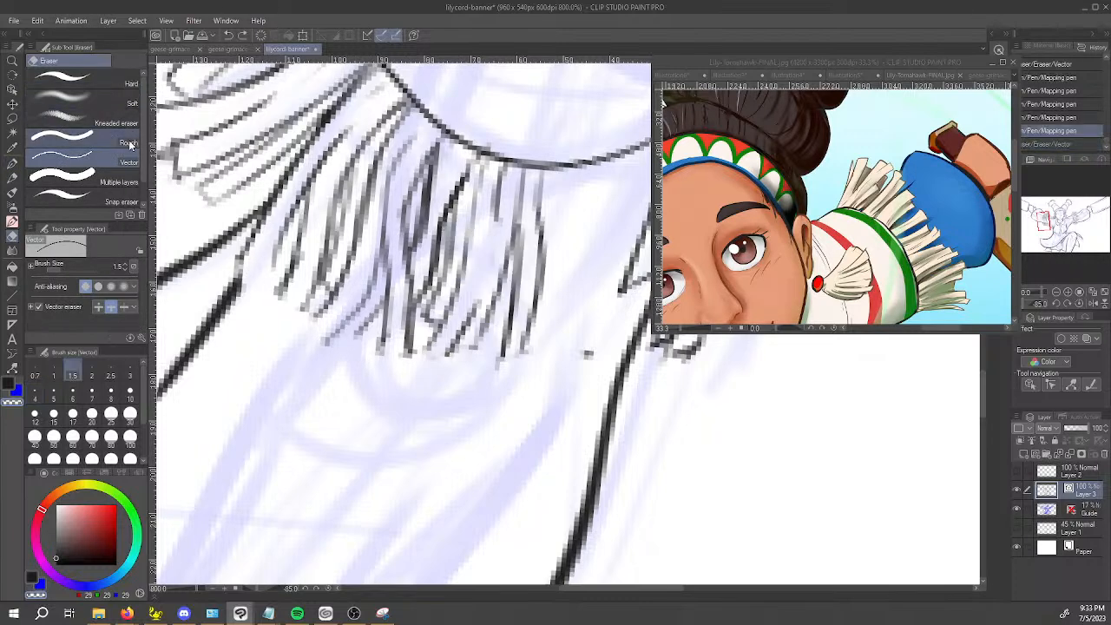
click(61, 142)
drag(469, 330, 467, 252)
mouse_move(477, 300)
mouse_down()
mouse_move(492, 213)
mouse_move(516, 368)
mouse_up()
drag(573, 347, 583, 357)
drag(442, 338, 456, 282)
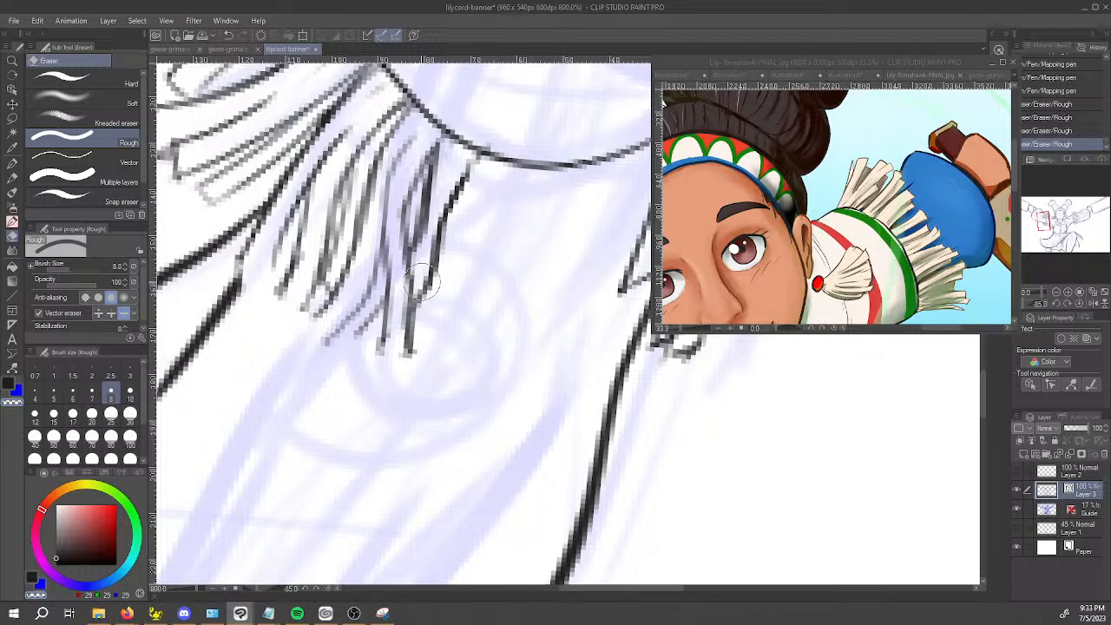
Close the open tips of the remaining front-cluster strands and ink a rounded end and second side on the innermost one.
scroll(413, 261, down, 2)
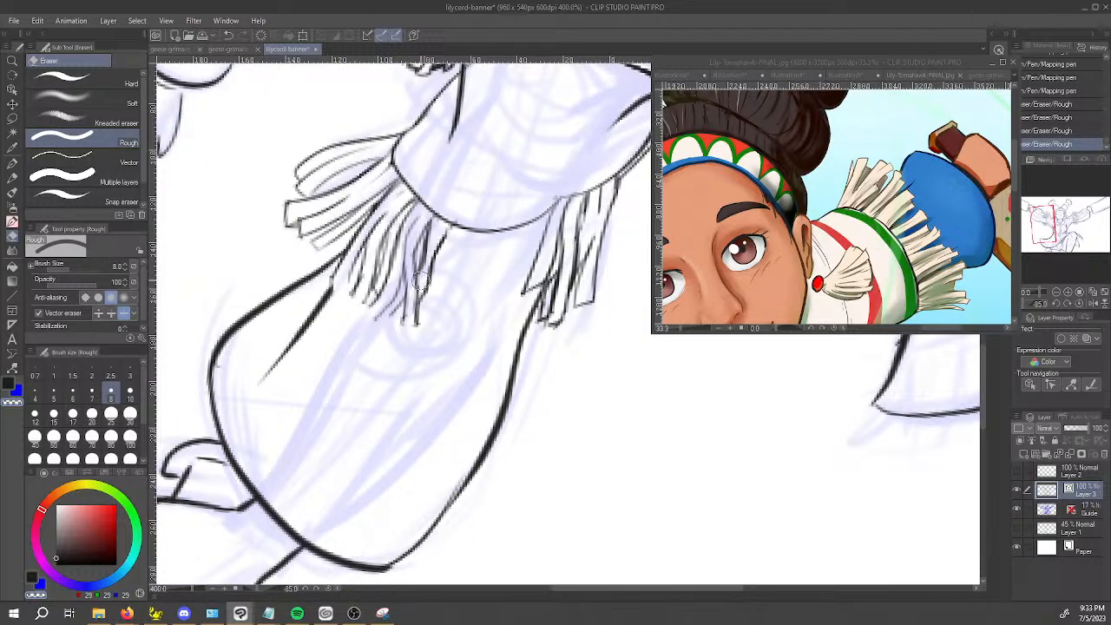
key(p)
drag(360, 317, 388, 294)
key(ctrl+z)
mouse_move(364, 330)
mouse_down()
mouse_move(396, 294)
mouse_move(361, 283)
mouse_move(362, 309)
mouse_up()
mouse_move(340, 327)
mouse_down()
mouse_move(361, 314)
mouse_move(368, 254)
mouse_move(391, 342)
mouse_up()
mouse_move(413, 261)
mouse_down()
mouse_move(408, 323)
mouse_move(424, 245)
mouse_up()
drag(420, 255, 440, 224)
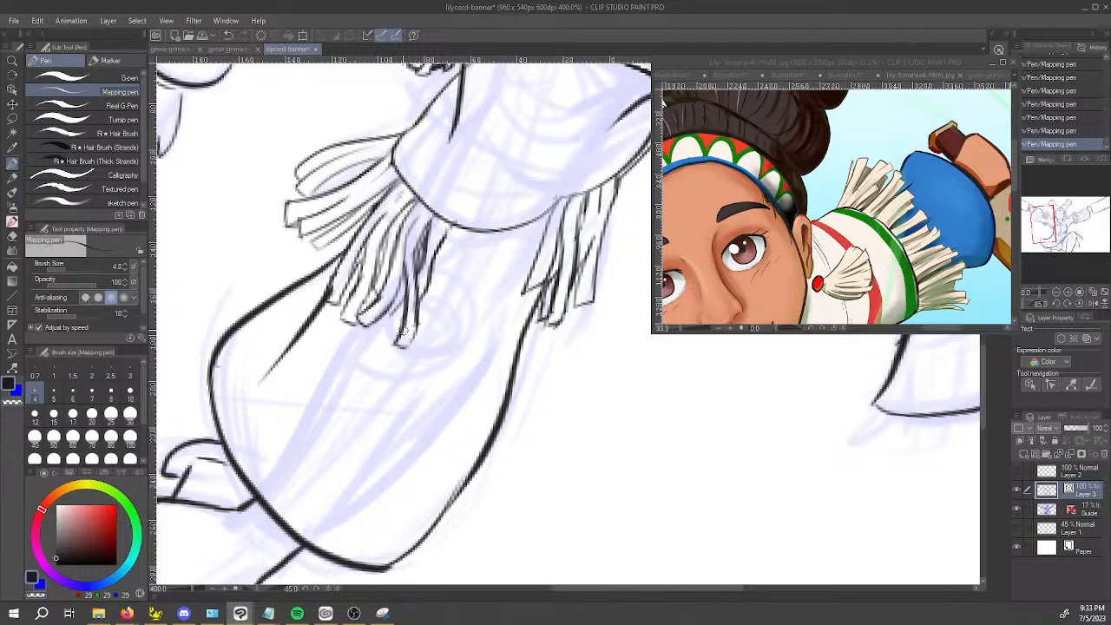
Trim the innermost front strand with the Rough eraser at size 3 and ink a new short side at its tip.
key(e)
mouse_move(407, 340)
mouse_down()
mouse_move(424, 344)
mouse_move(412, 345)
mouse_move(405, 329)
mouse_move(418, 330)
mouse_move(430, 311)
mouse_move(435, 261)
mouse_move(405, 313)
mouse_move(424, 250)
mouse_up()
key(ctrl+z)
click(87, 159)
key(ctrl+z)
click(96, 138)
key(bracketleft)
key(bracketleft)
key(bracketleft)
key(bracketleft)
key(bracketleft)
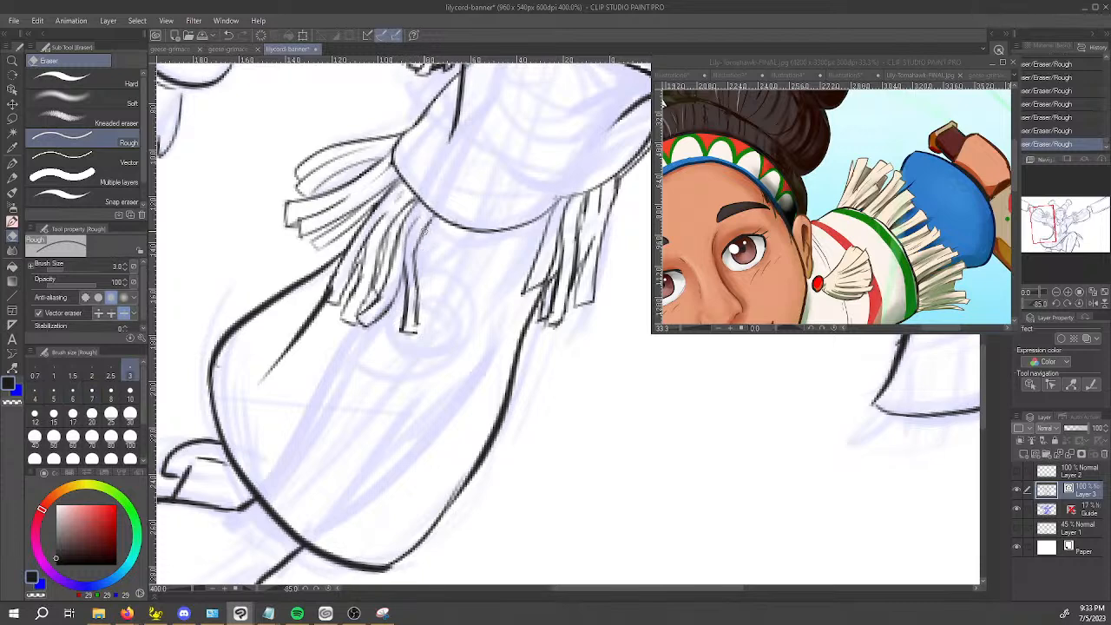
key(p)
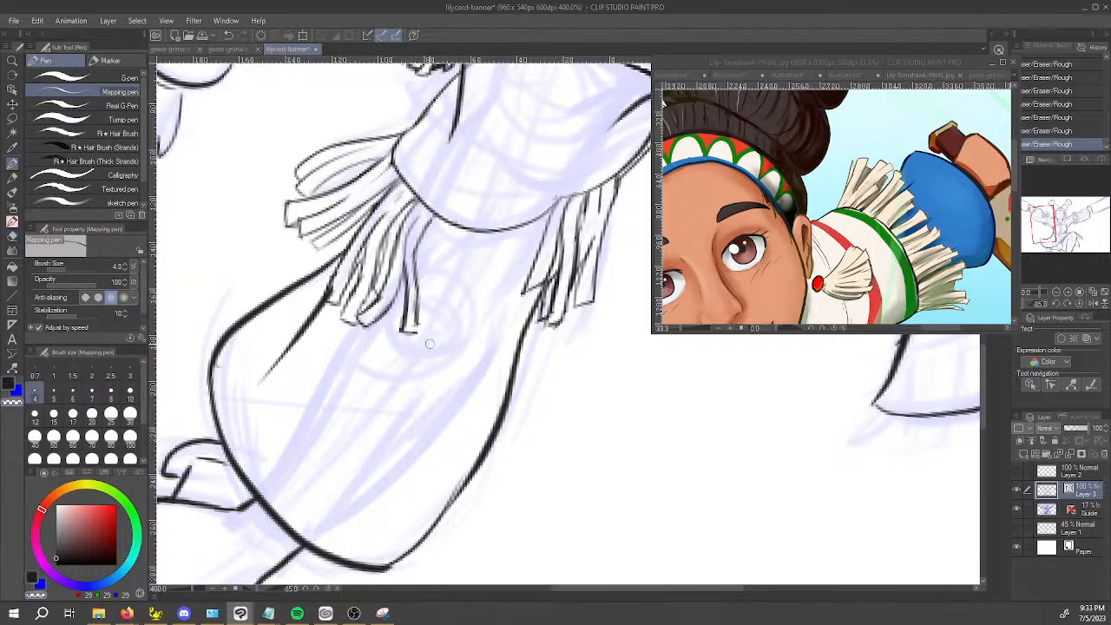
drag(424, 302, 415, 330)
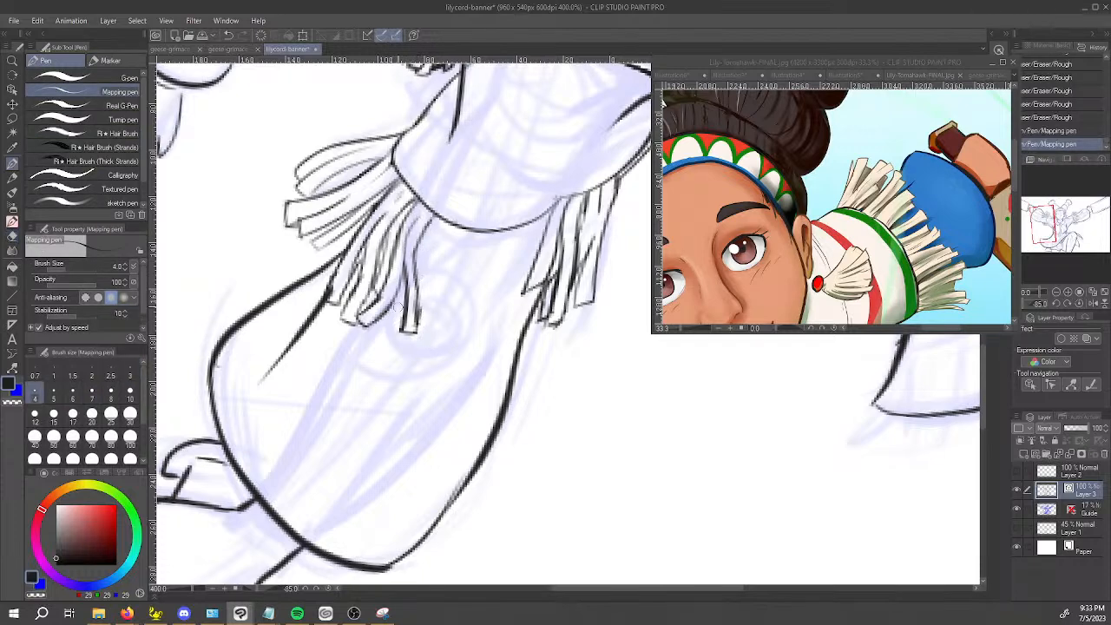
Erase the arm's fold line where it overlaps the outer front strand's tip, using the Vector eraser.
drag(359, 406, 441, 495)
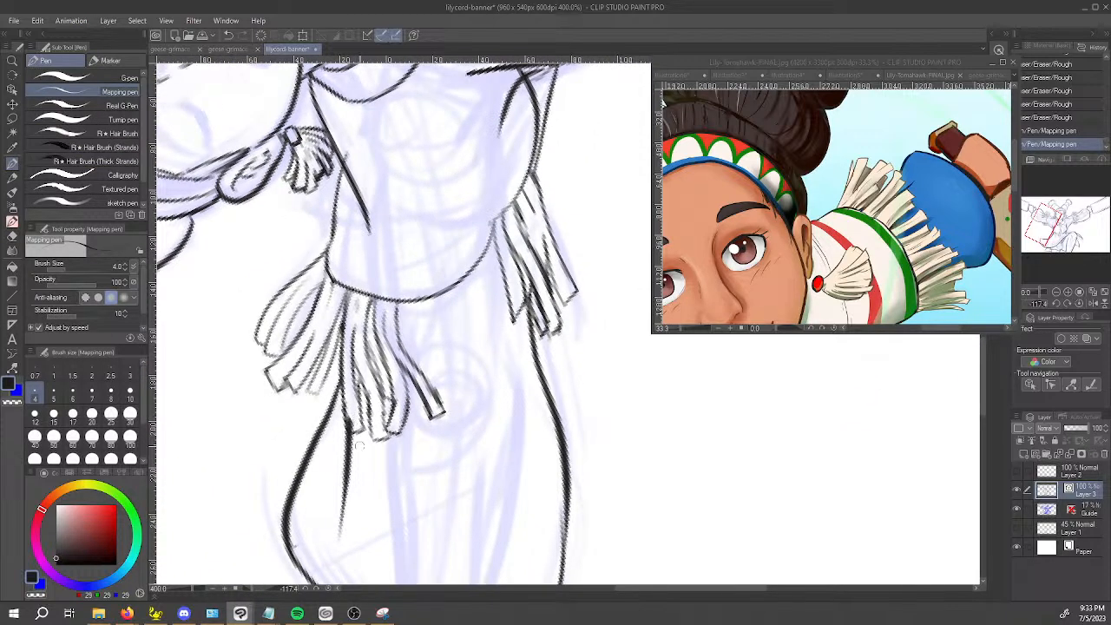
key(e)
drag(350, 417, 341, 538)
key(ctrl+z)
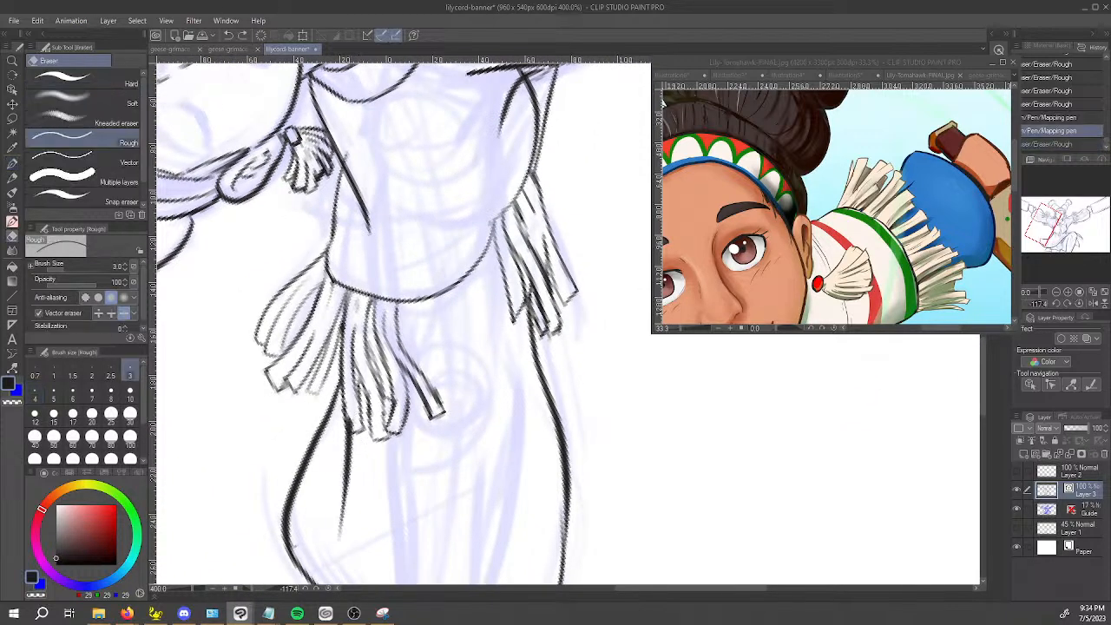
click(61, 163)
drag(350, 410, 351, 434)
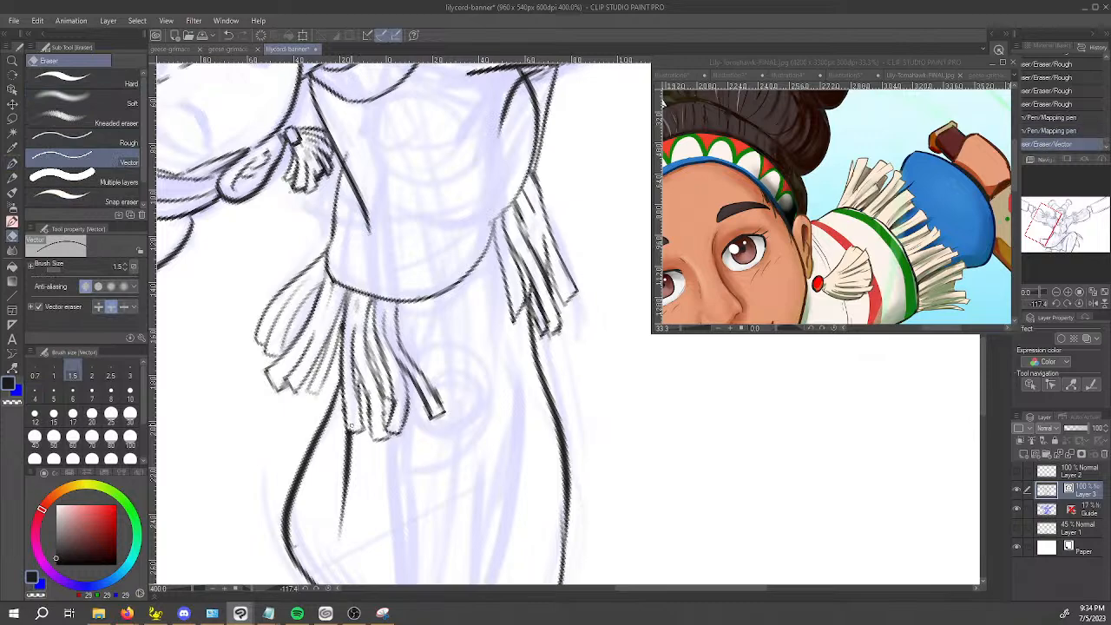
Erase the inner side line and leftover fragments of the innermost front strand up to the sleeve hem.
key(p)
mouse_move(352, 311)
mouse_down()
mouse_move(352, 299)
mouse_move(536, 430)
mouse_move(425, 368)
mouse_move(434, 372)
mouse_up()
key(e)
drag(430, 372, 438, 385)
drag(419, 348, 409, 328)
key(p)
key(e)
drag(402, 283, 398, 293)
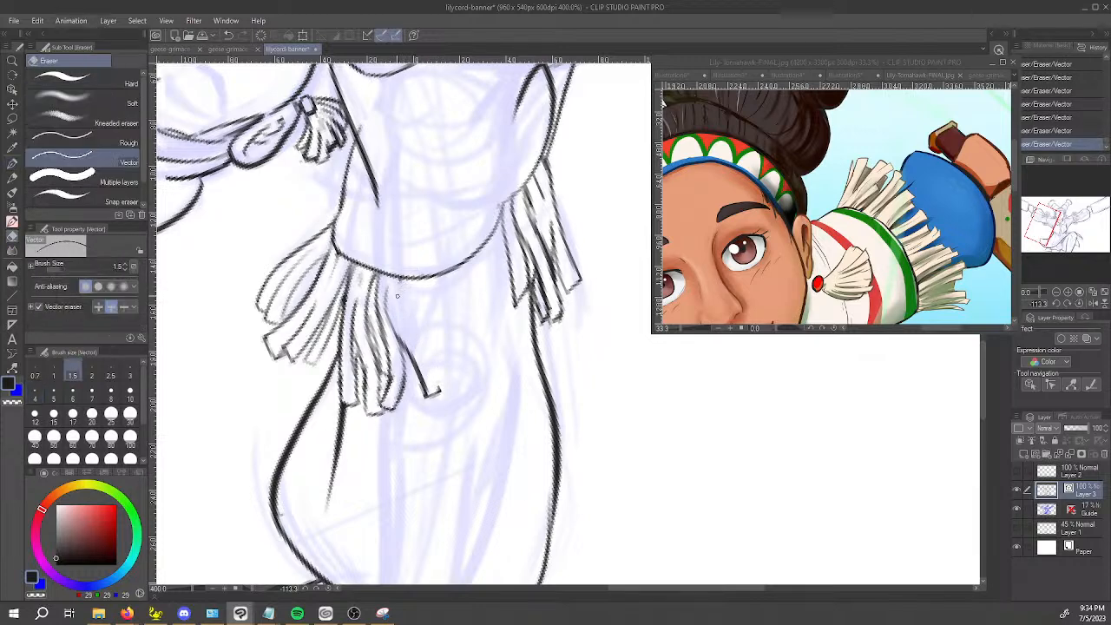
Redraw the innermost front strand's inner side from near its tip up to the sleeve hem.
key(p)
mouse_move(423, 397)
mouse_down()
mouse_move(443, 386)
mouse_move(416, 341)
mouse_move(440, 395)
mouse_up()
key(ctrl+z)
drag(423, 351, 400, 283)
Erase the short tip of the innermost back-cluster strand and ink a longer slanted tip across the arm outline.
mouse_move(439, 320)
mouse_down()
mouse_move(668, 371)
mouse_move(659, 318)
mouse_up()
drag(685, 412, 613, 438)
key(e)
mouse_move(532, 389)
mouse_down()
mouse_move(543, 375)
mouse_move(533, 386)
mouse_up()
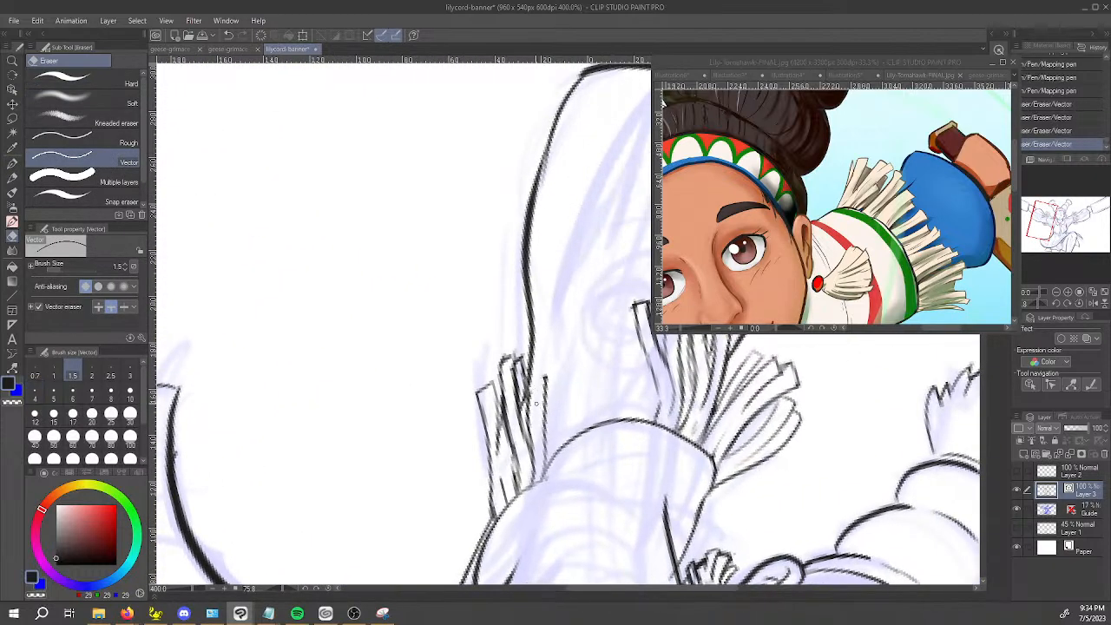
key(p)
mouse_move(556, 346)
mouse_down()
mouse_move(547, 387)
mouse_move(540, 351)
mouse_move(531, 408)
mouse_up()
key(ctrl+z)
key(ctrl+z)
drag(537, 346, 528, 409)
key(ctrl+z)
mouse_move(534, 347)
mouse_down()
mouse_move(528, 408)
mouse_move(538, 347)
mouse_move(528, 395)
mouse_move(561, 345)
mouse_up()
key(ctrl+z)
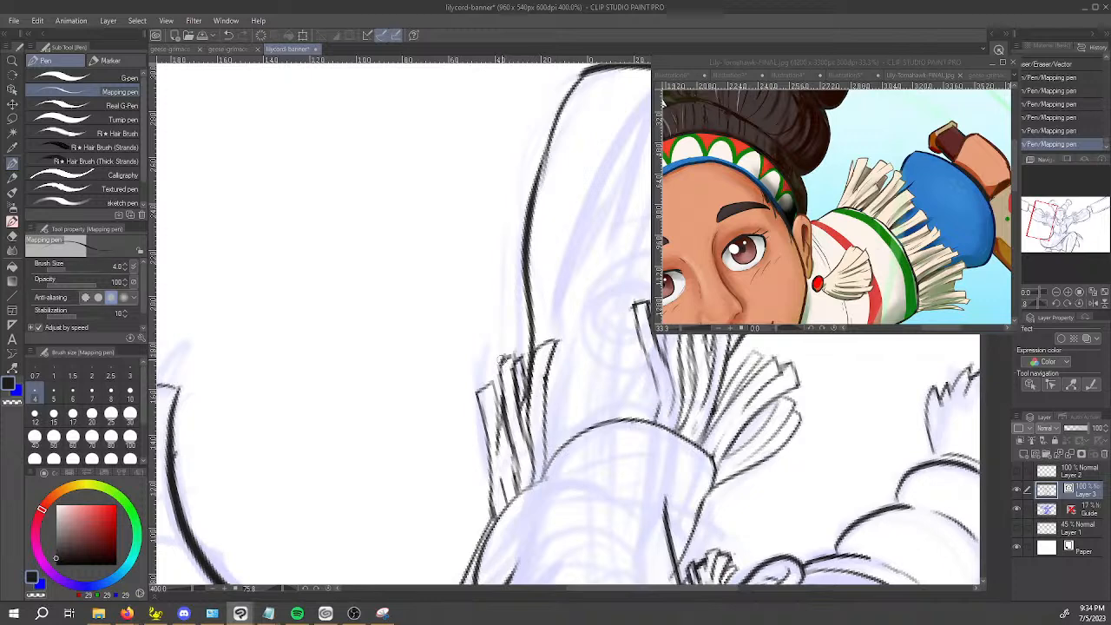
Rework the neighbouring back-cluster strands with new side lines and a slanted closing tip.
key(e)
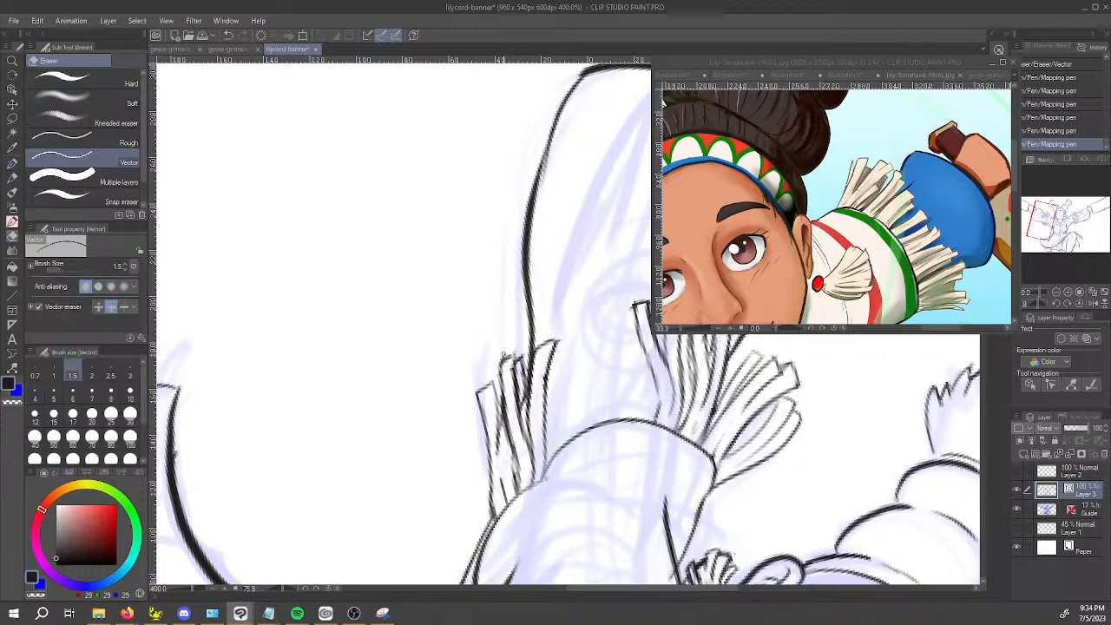
click(504, 358)
click(505, 355)
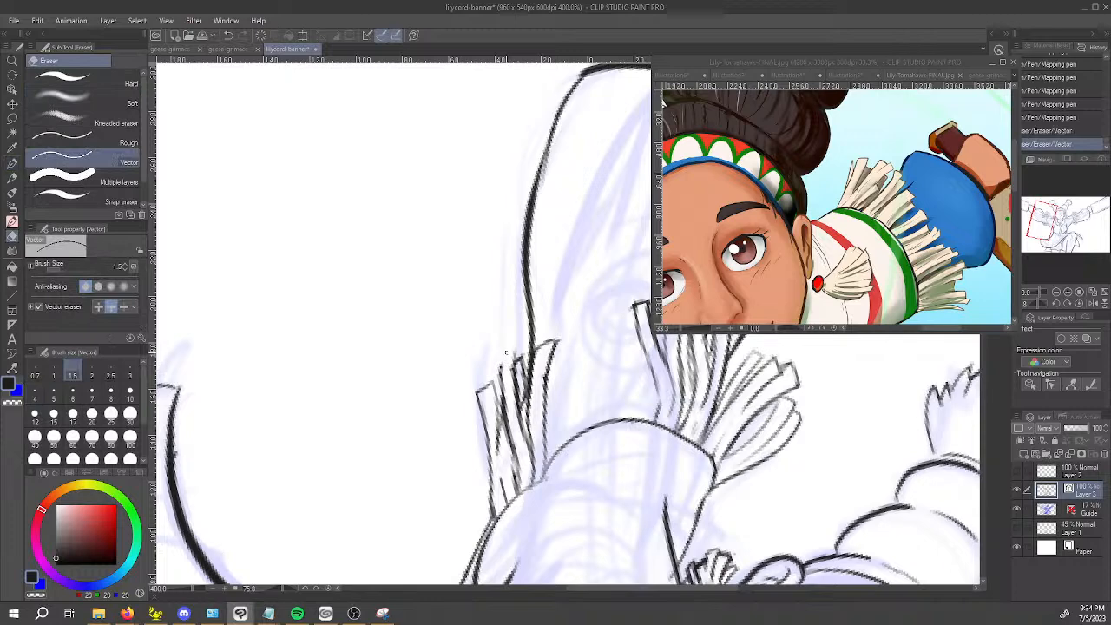
key(p)
key(ctrl+z)
drag(511, 368, 523, 411)
drag(497, 359, 509, 417)
mouse_move(498, 359)
mouse_down()
mouse_move(505, 405)
mouse_move(519, 346)
mouse_up()
Ink a short strand tip showing between the two innermost front-cluster strands and trim its excess.
drag(601, 522, 596, 195)
mouse_move(549, 268)
mouse_down()
mouse_move(496, 335)
mouse_move(485, 278)
mouse_move(436, 359)
mouse_up()
key(ctrl+z)
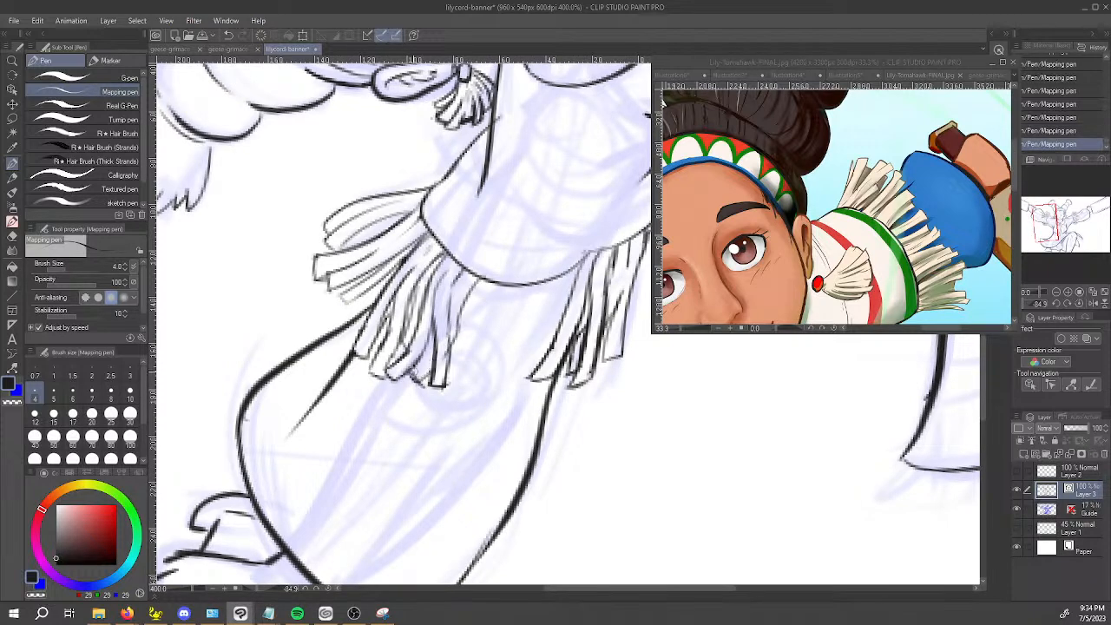
drag(407, 367, 437, 338)
key(e)
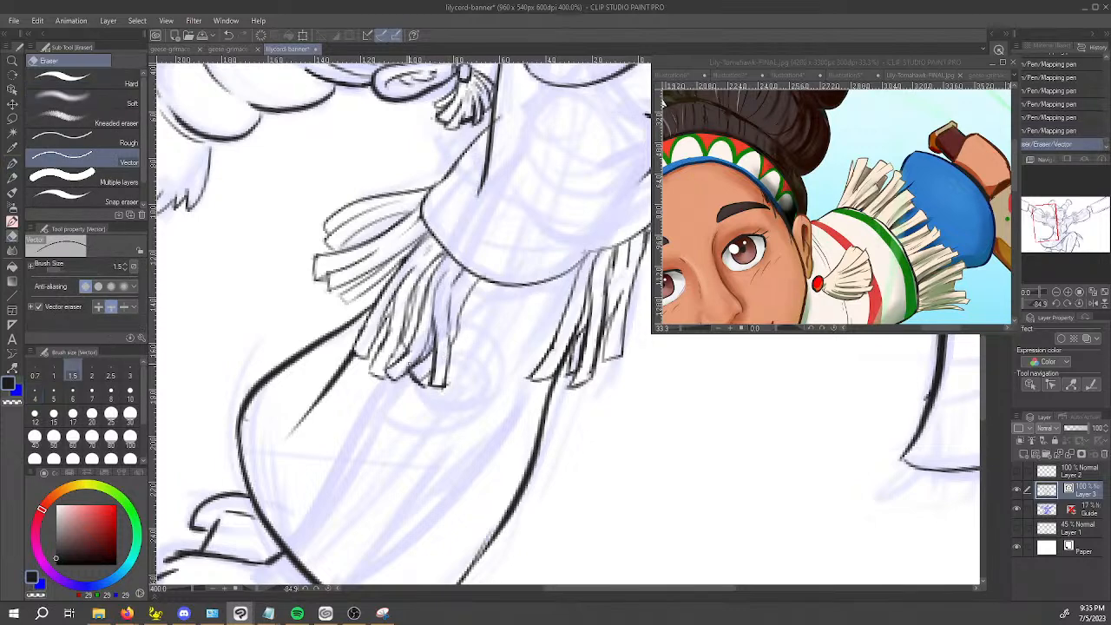
Try to ink a long curved strand hanging from the sleeve hem beside the front cluster.
key(p)
drag(484, 430, 528, 446)
drag(469, 380, 466, 301)
key(space)
drag(518, 358, 493, 346)
drag(448, 297, 466, 413)
click(462, 428)
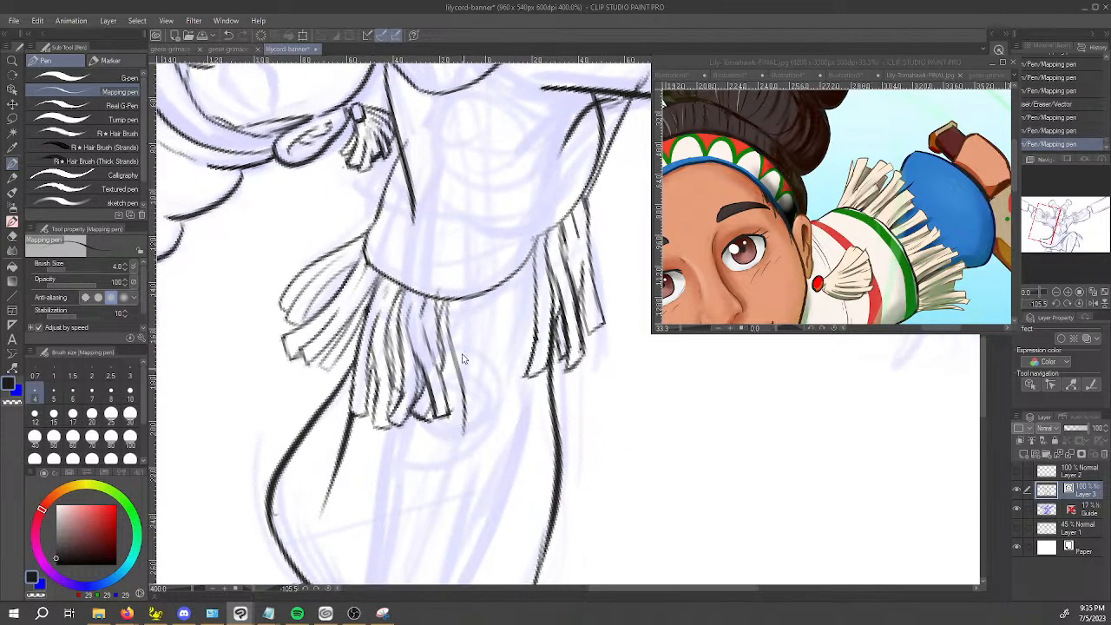
key(ctrl+z)
key(ctrl+z)
mouse_move(459, 300)
mouse_down()
mouse_move(480, 378)
mouse_move(499, 437)
mouse_up()
key(ctrl+z)
key(ctrl+z)
Ink both sides of a flared strand from the sleeve hem beside the front cluster and trim its overshooting tip.
drag(458, 303, 507, 422)
mouse_move(444, 301)
mouse_down()
mouse_move(479, 423)
mouse_move(501, 405)
mouse_move(499, 420)
mouse_up()
key(e)
drag(500, 411, 497, 403)
key(p)
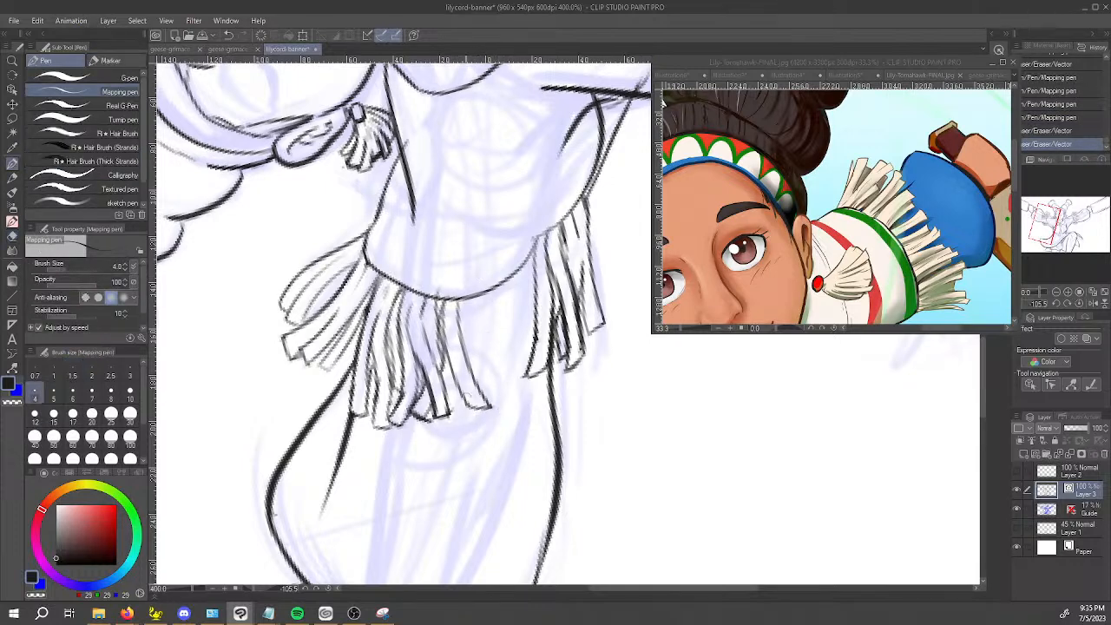
Ink further wide strands along the sleeve hem to bridge the gap between the front and back clusters.
key(e)
drag(403, 139, 415, 152)
key(p)
mouse_move(359, 460)
mouse_down()
mouse_move(365, 481)
mouse_move(592, 394)
mouse_up()
mouse_move(478, 427)
mouse_down()
mouse_move(678, 317)
mouse_move(556, 148)
mouse_move(356, 323)
mouse_up()
drag(324, 287, 376, 366)
key(ctrl+z)
drag(322, 289, 378, 376)
mouse_move(324, 294)
mouse_down()
mouse_move(335, 274)
mouse_move(382, 348)
mouse_up()
mouse_move(357, 307)
mouse_down()
mouse_move(400, 371)
mouse_move(353, 291)
mouse_move(406, 341)
mouse_up()
Erase an overlapping line between the new bridging strands and ink a fresh side line there.
key(e)
drag(373, 303, 398, 330)
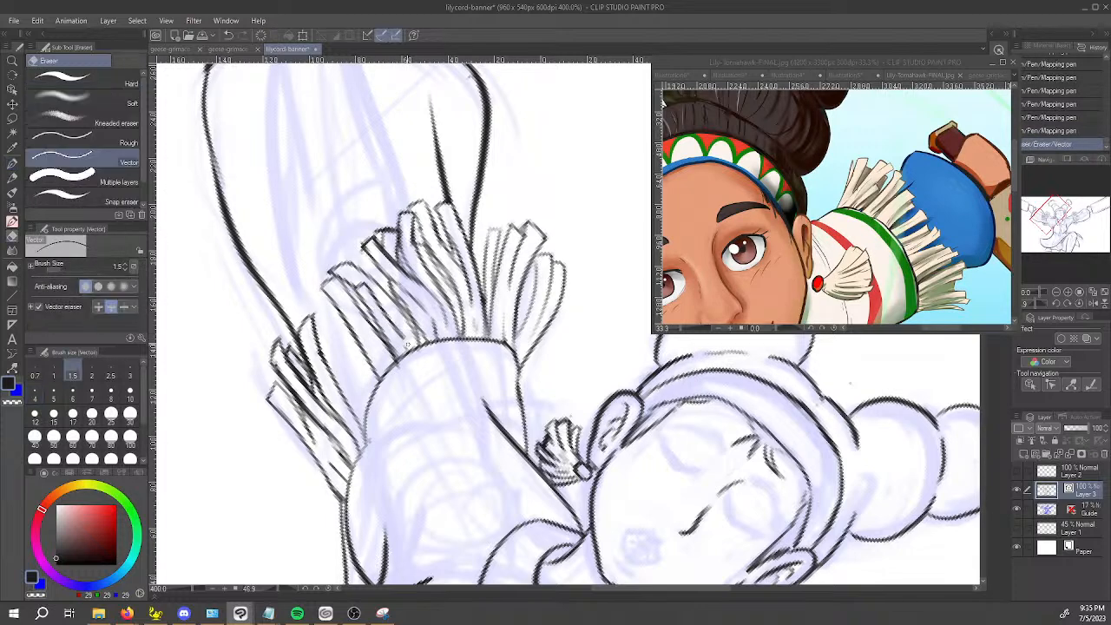
key(p)
drag(378, 300, 406, 332)
Break up the inner lines of the new bridging strands with the Mapping pen, switching between transparent and dark colour.
key(c)
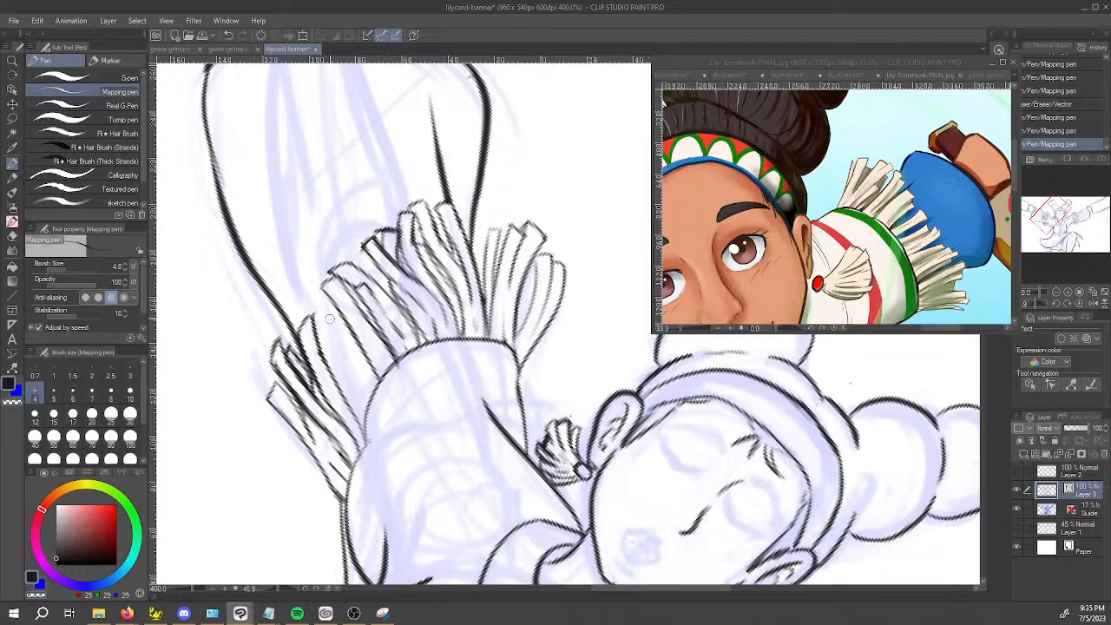
mouse_move(330, 297)
mouse_down()
mouse_move(321, 317)
mouse_move(372, 389)
mouse_move(357, 340)
mouse_up()
key(c)
key(c)
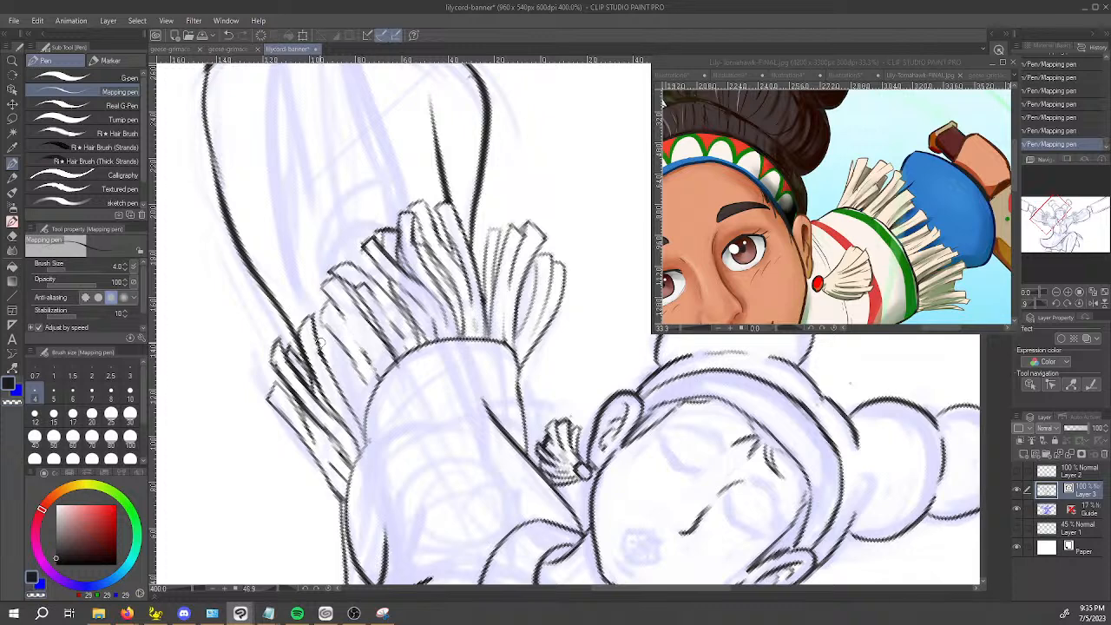
mouse_move(321, 336)
mouse_down()
mouse_move(354, 396)
mouse_move(426, 449)
mouse_move(689, 426)
mouse_move(559, 347)
mouse_move(469, 399)
mouse_move(404, 417)
mouse_up()
key(c)
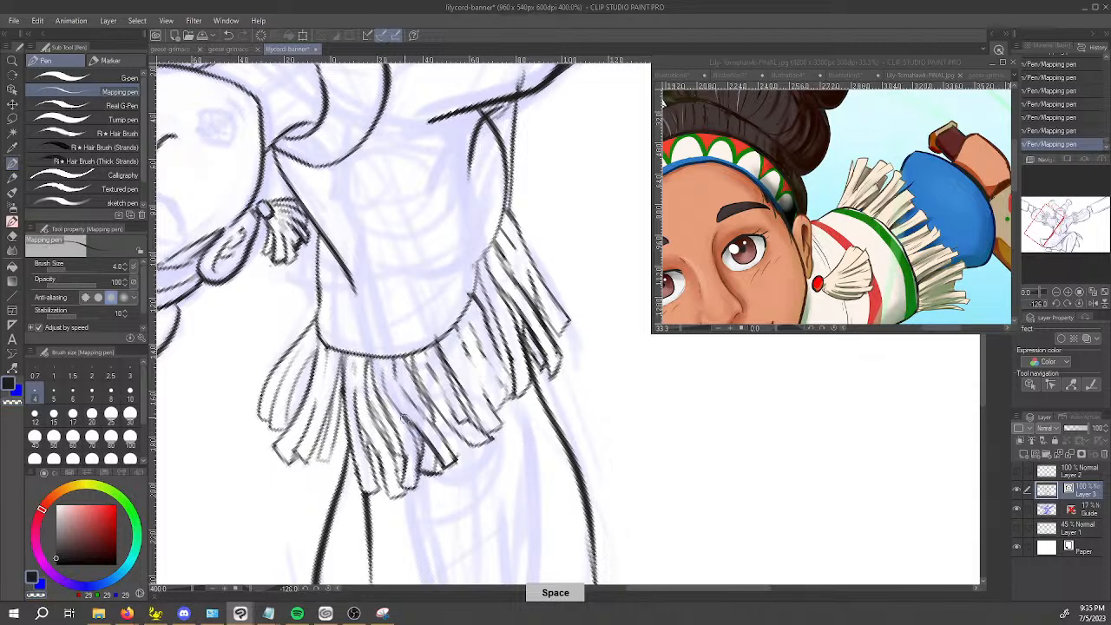
Retouch the front-cluster strand lines just below the sleeve hem with the Mapping pen.
key(ctrl+z)
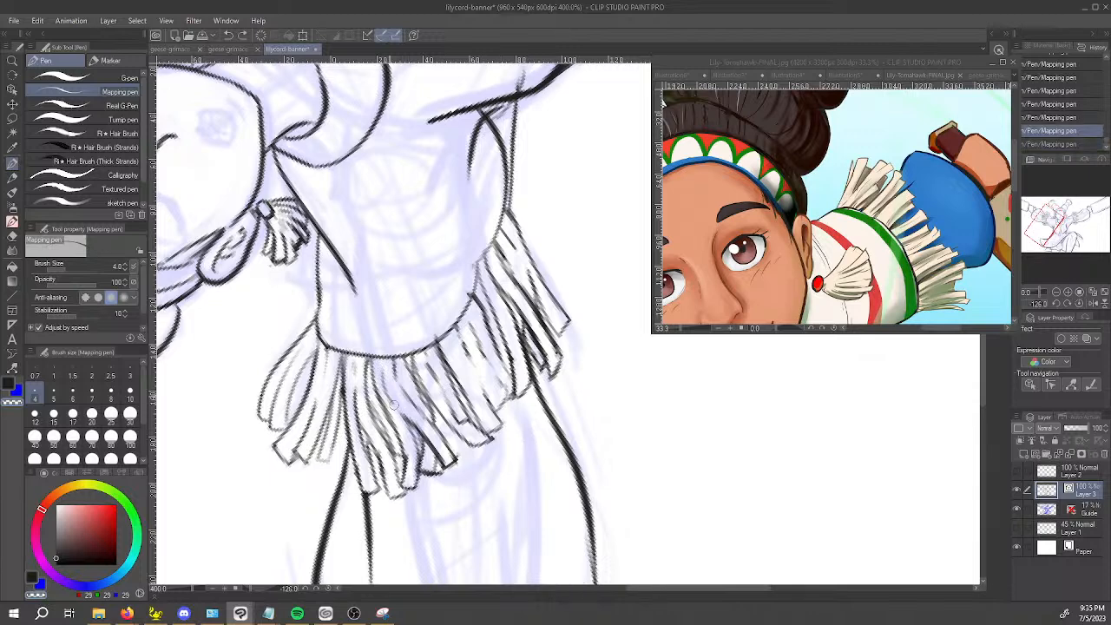
key(ctrl+y)
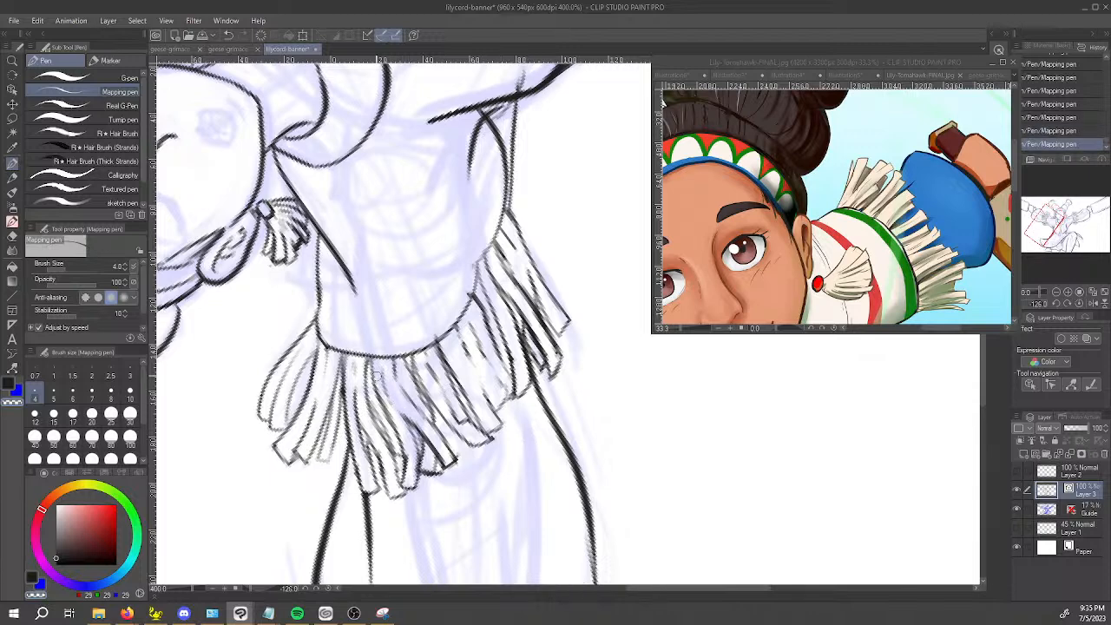
mouse_move(375, 347)
mouse_down()
mouse_move(425, 422)
mouse_move(376, 330)
mouse_up()
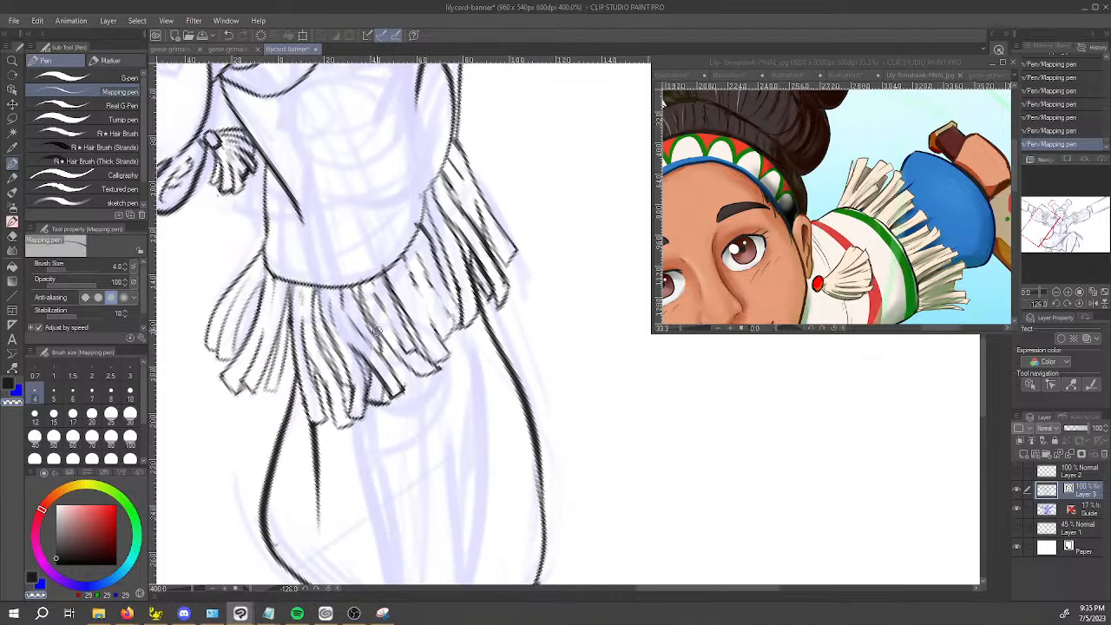
scroll(351, 335, up, 1)
drag(306, 343, 391, 328)
key(c)
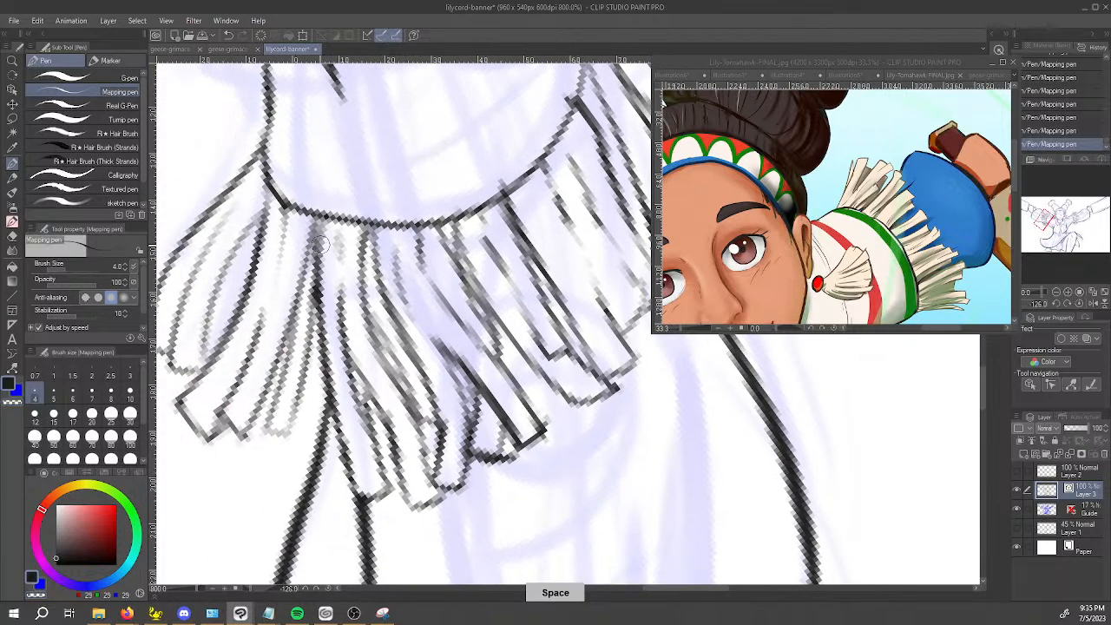
drag(318, 227, 331, 305)
key(ctrl+z)
key(ctrl+z)
key(ctrl+y)
key(ctrl+y)
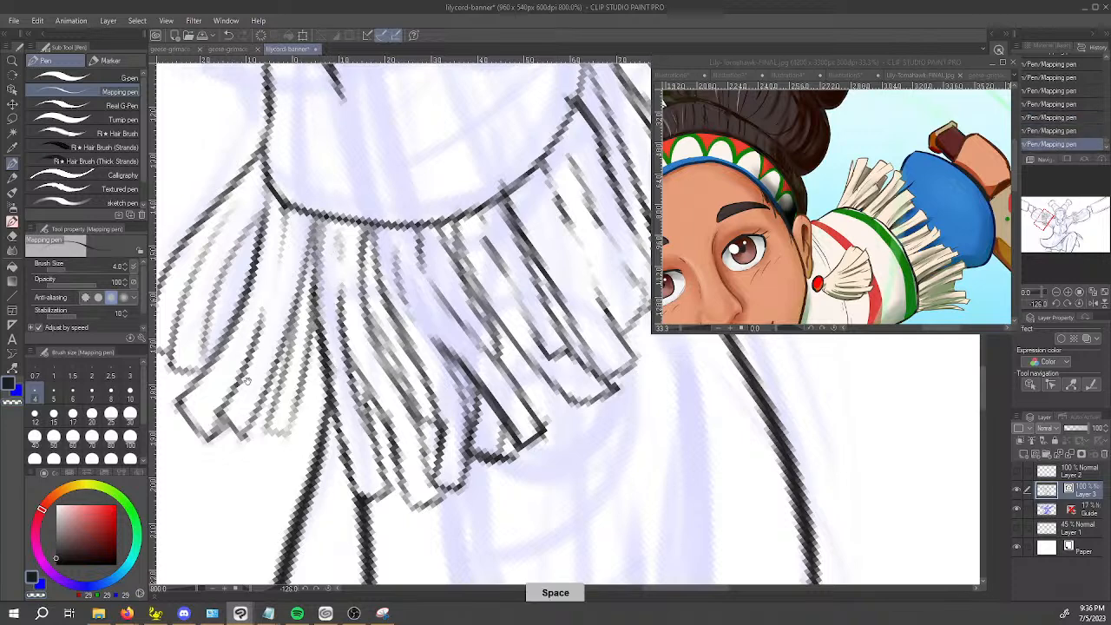
Erase stray line segments among the fringe strands below the sleeve hem with the Vector eraser.
drag(227, 362, 252, 352)
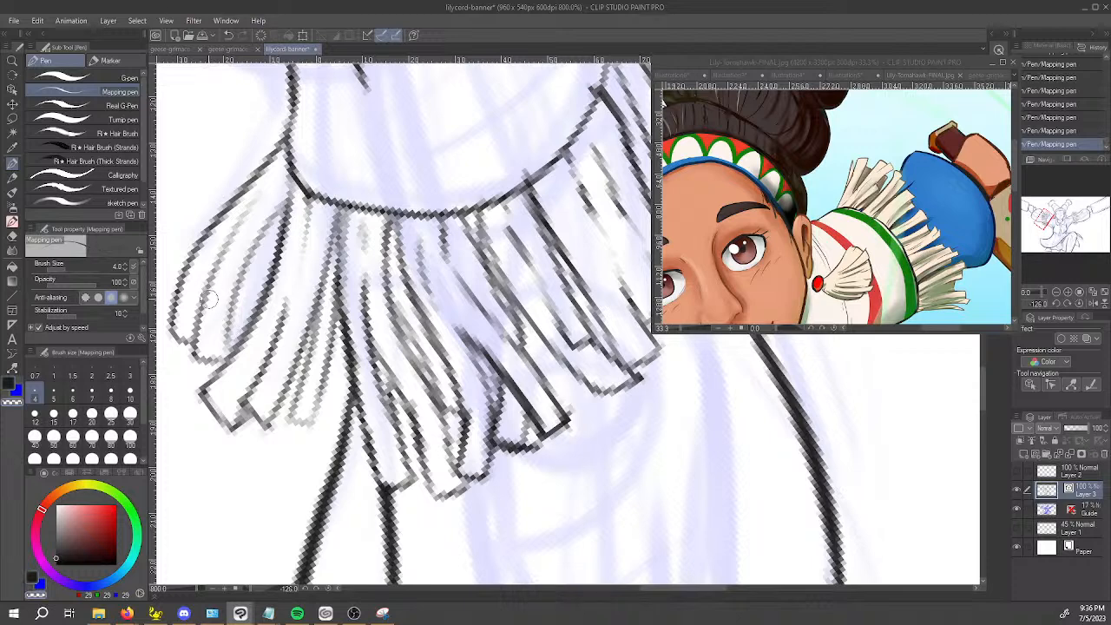
drag(665, 384, 405, 354)
key(e)
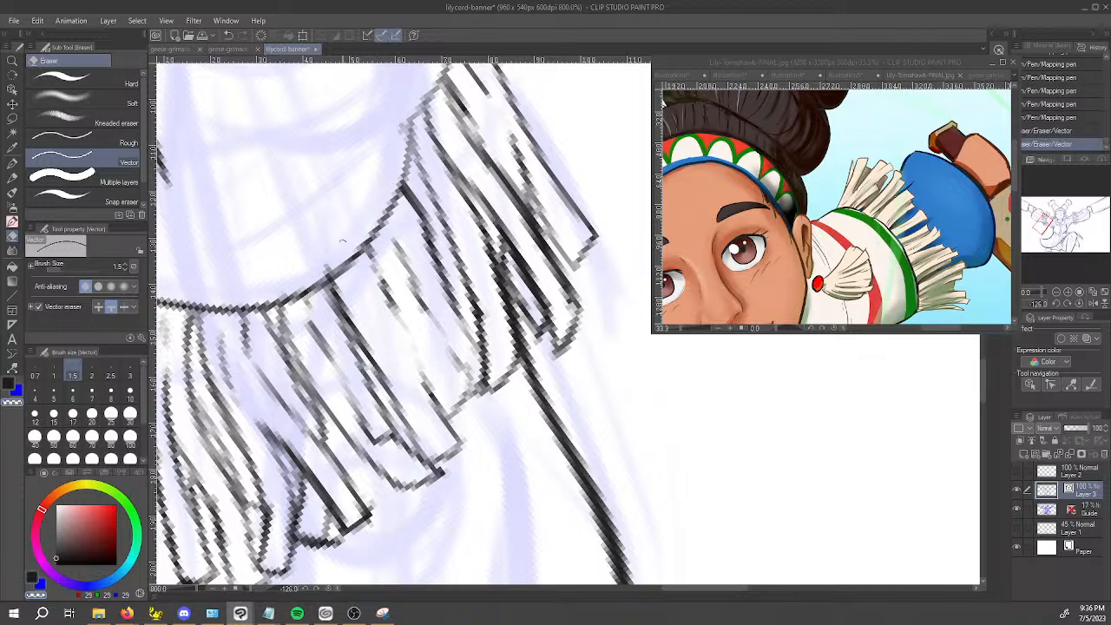
drag(389, 170, 370, 214)
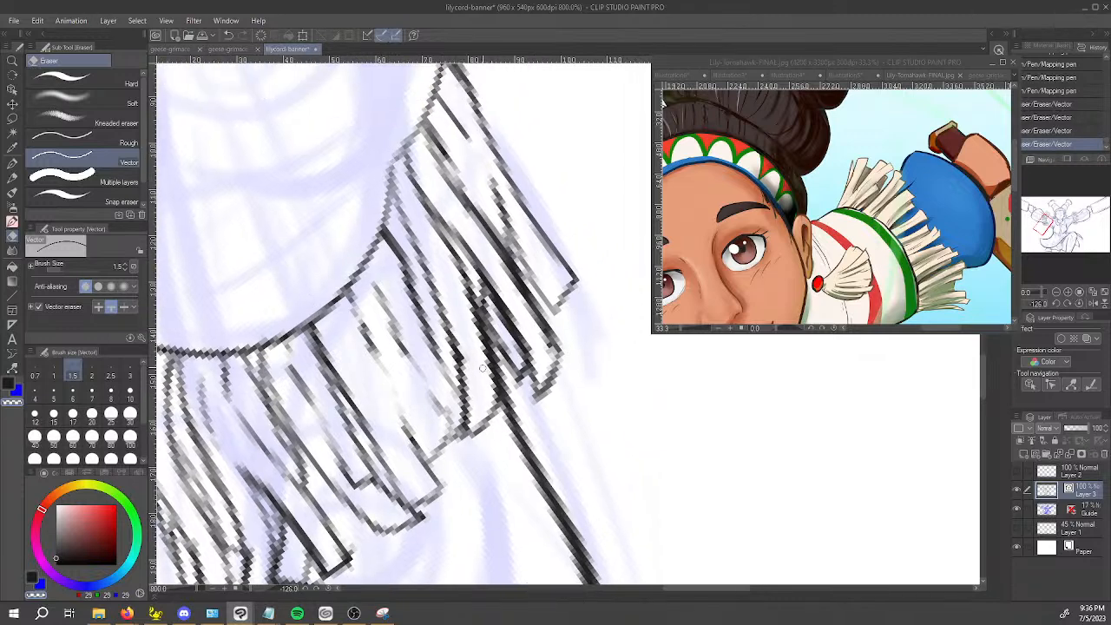
Retouch the inner lines of the wide strands in the middle of the sleeve fringe with the Mapping pen.
key(p)
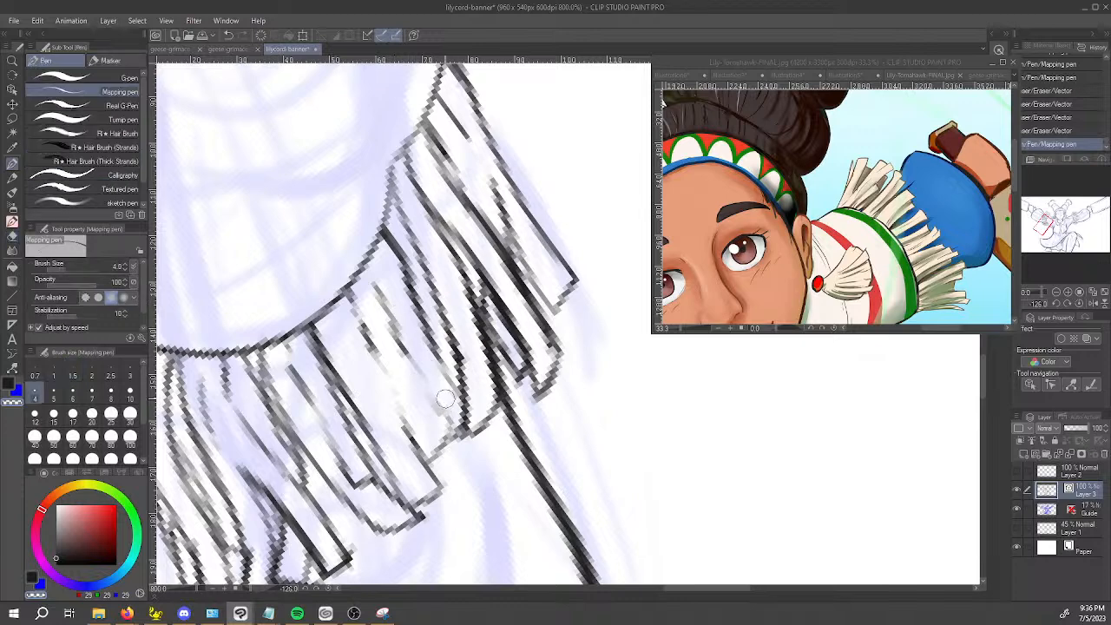
mouse_move(401, 345)
mouse_down()
mouse_move(380, 274)
mouse_move(403, 350)
mouse_up()
key(ctrl+z)
key(ctrl+z)
drag(373, 276, 395, 363)
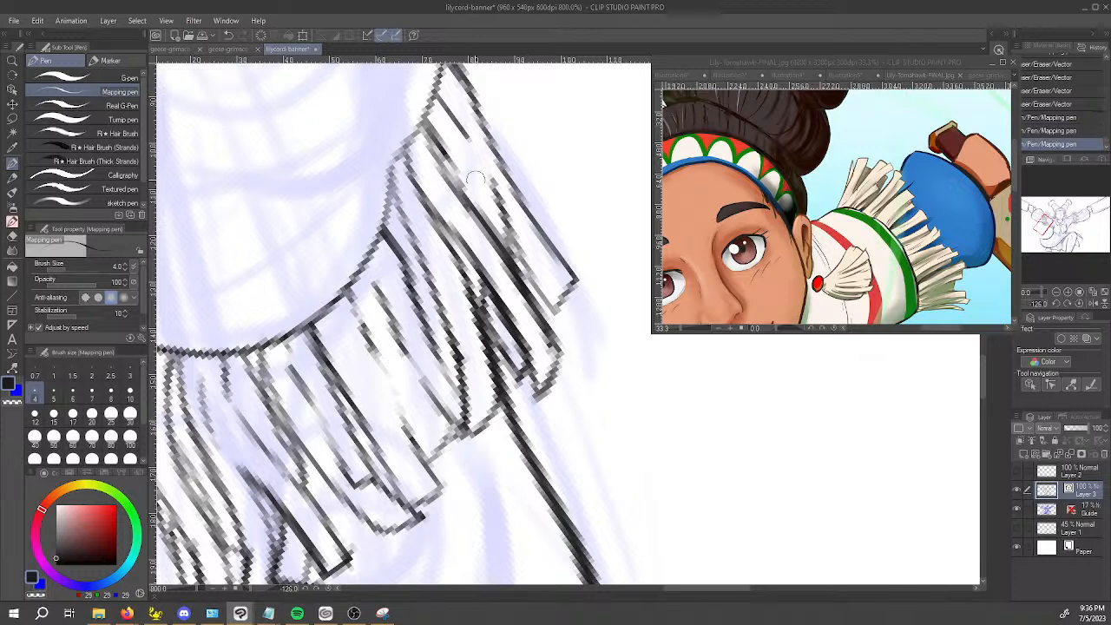
Break up and re-ink the inner lines of the underarm-side fringe strands, alternating transparent and dark colour.
mouse_move(469, 449)
mouse_down()
mouse_move(429, 457)
mouse_move(417, 445)
mouse_up()
key(c)
drag(495, 114, 495, 122)
mouse_move(494, 118)
mouse_down()
mouse_move(488, 165)
mouse_move(543, 200)
mouse_move(540, 246)
mouse_up()
drag(533, 175, 535, 213)
key(space)
drag(514, 258, 579, 234)
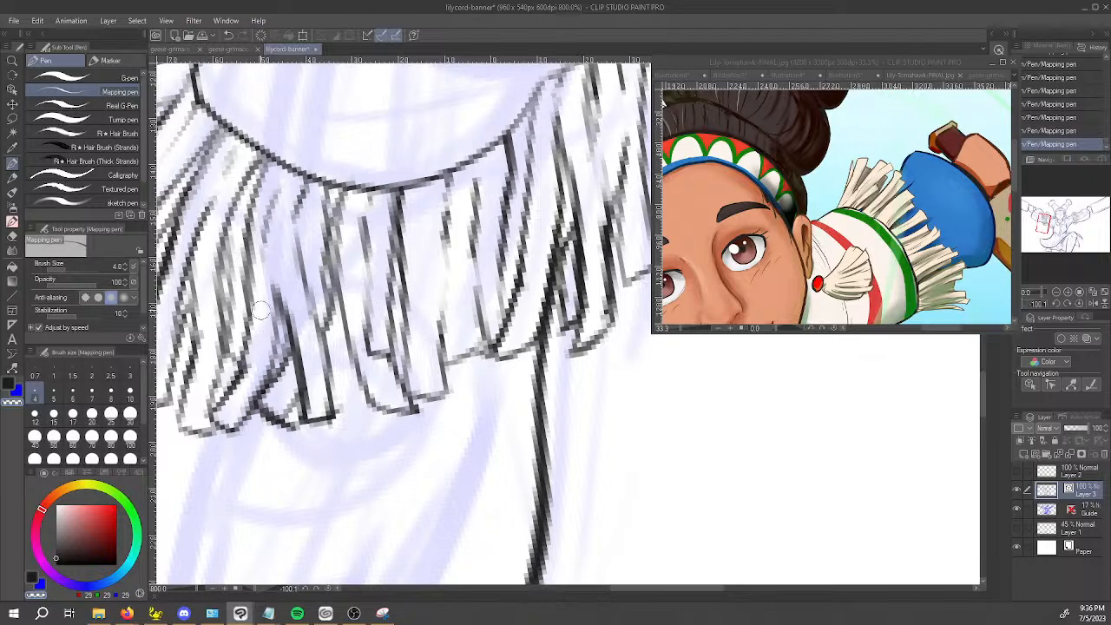
Retouch the narrow fringe strands near the top of the shoulder, redrawing their side lines where they meet the arm outline.
key(space)
mouse_move(230, 271)
mouse_down()
mouse_move(308, 342)
mouse_move(300, 433)
mouse_up()
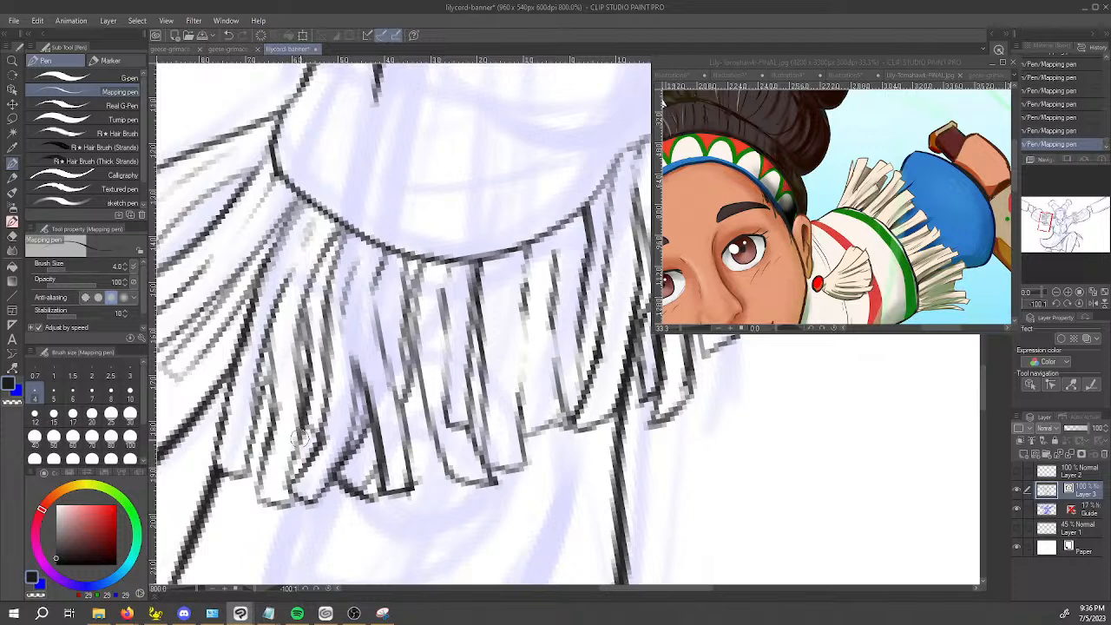
key(space)
mouse_move(303, 296)
mouse_down()
mouse_move(355, 288)
mouse_move(401, 306)
mouse_up()
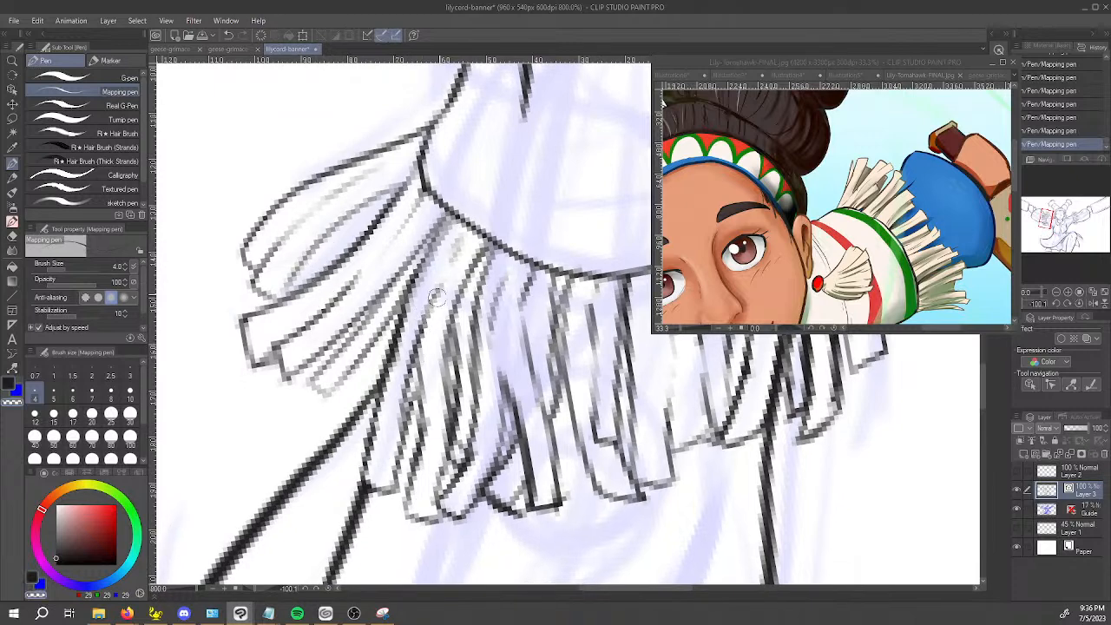
mouse_move(415, 349)
mouse_down()
mouse_move(390, 477)
mouse_move(372, 372)
mouse_move(383, 337)
mouse_up()
key(c)
key(ctrl+z)
drag(365, 473, 391, 372)
drag(377, 334, 360, 412)
scroll(405, 357, down, 7)
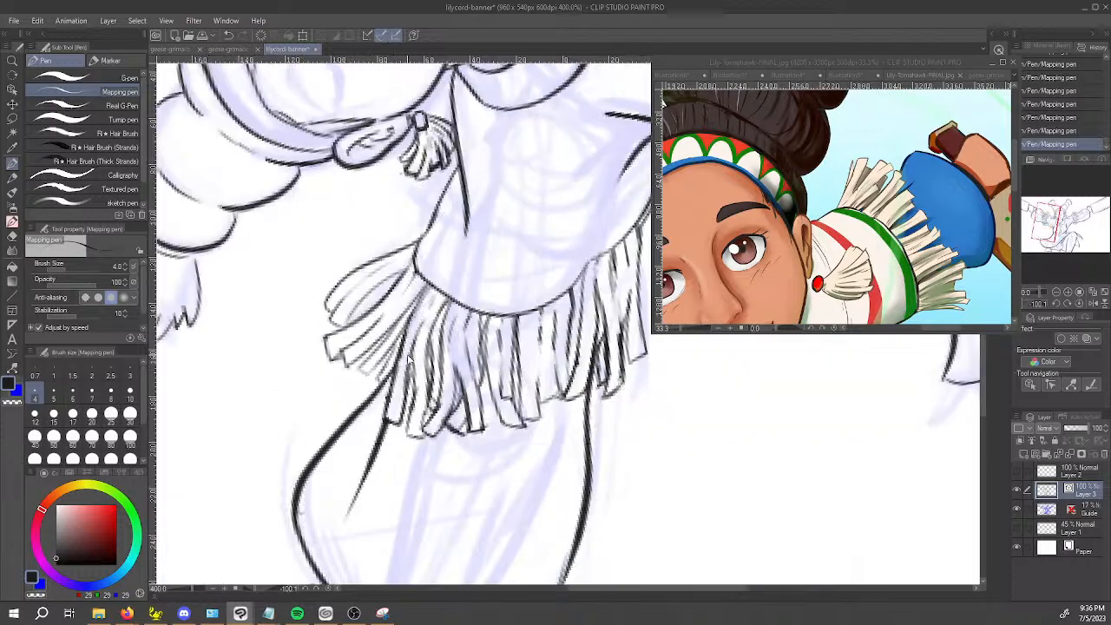
Examine the whole figure's balance and the sleeve fringes with the canvas upright, both mirrored and unmirrored.
key(space)
drag(521, 311, 466, 402)
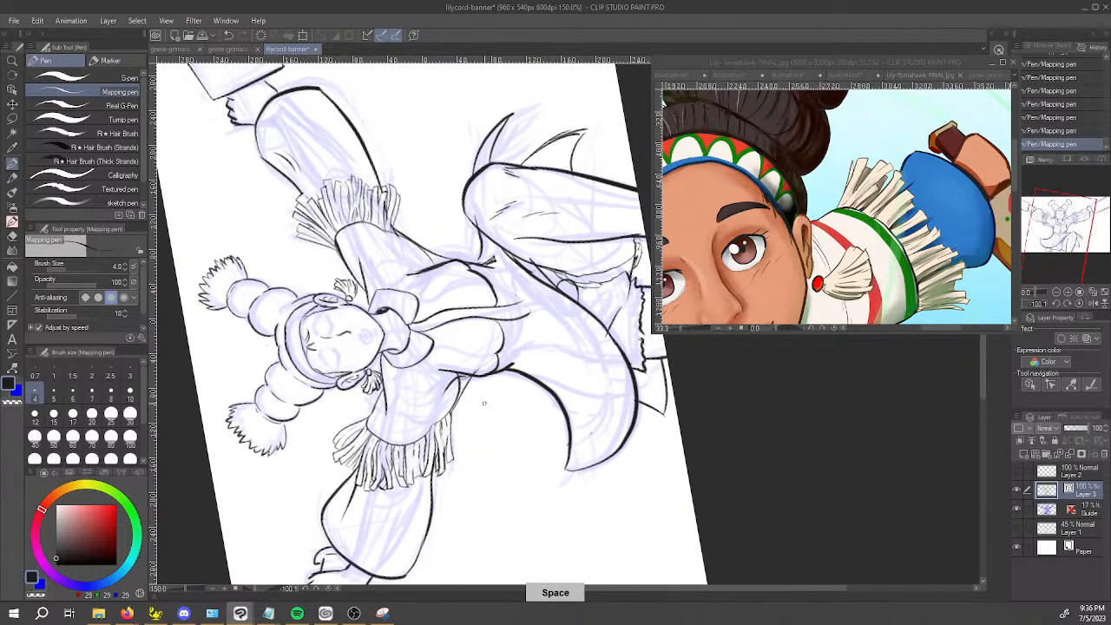
click(1080, 304)
key(space)
drag(752, 355, 493, 464)
scroll(493, 464, down, 1)
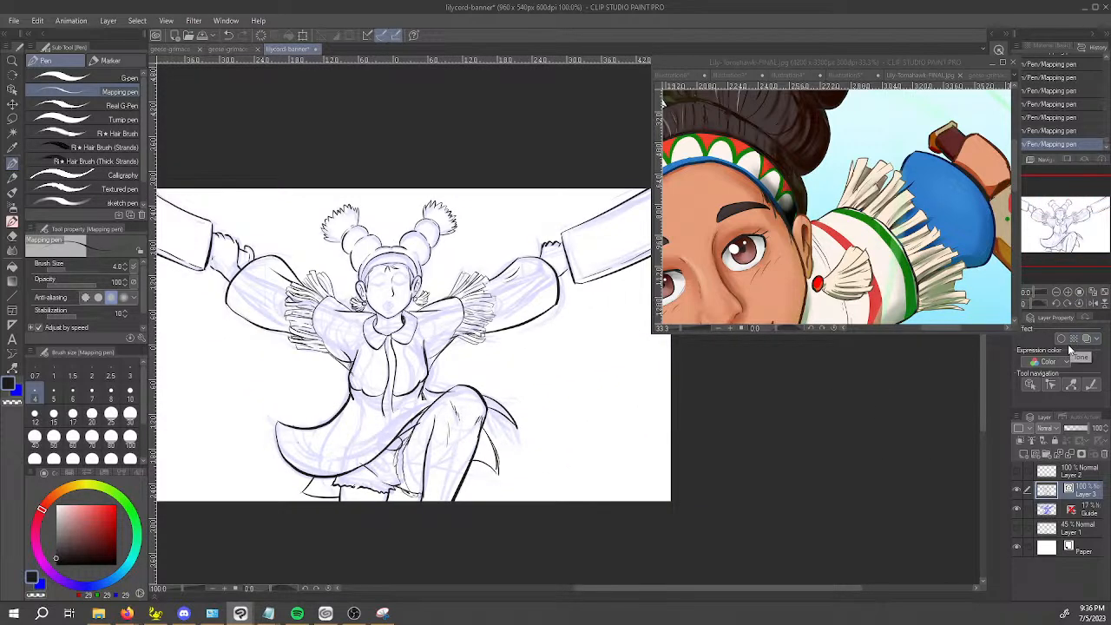
key(ctrl+alt+0)
key(space)
drag(908, 397, 720, 414)
key(ctrl+alt+0)
key(space)
drag(804, 405, 658, 412)
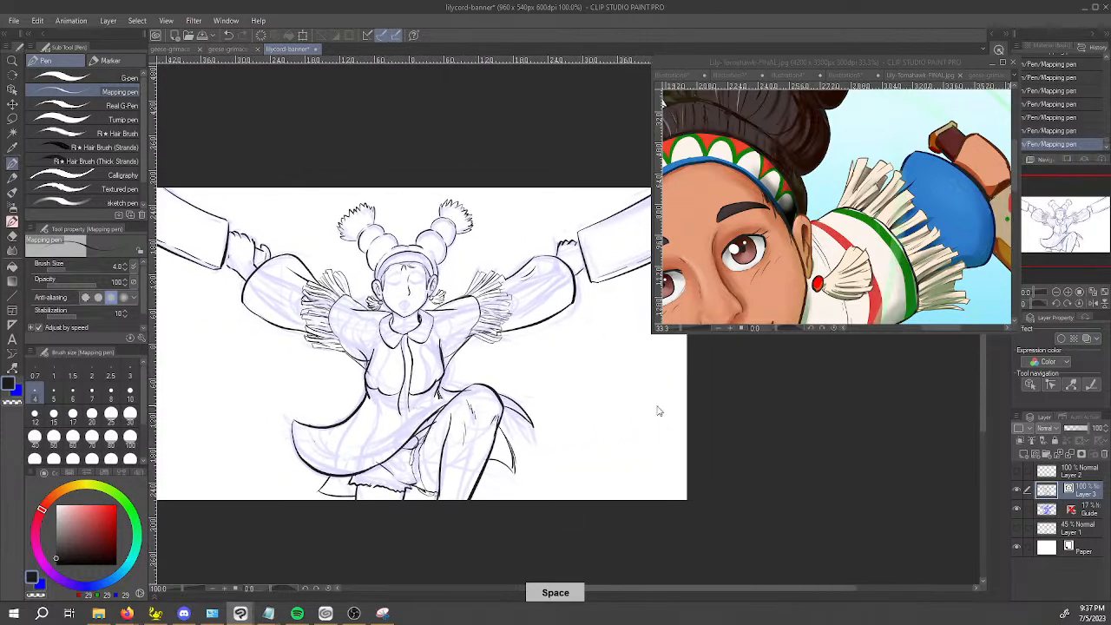
scroll(657, 411, down, 1)
drag(814, 415, 745, 415)
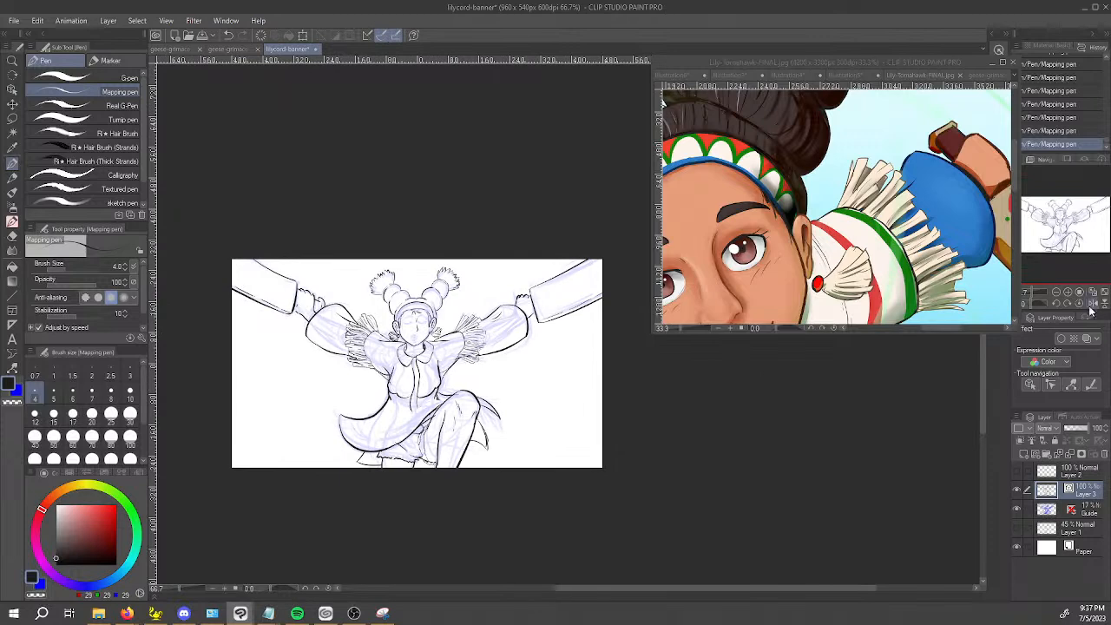
key(space)
drag(556, 387, 580, 399)
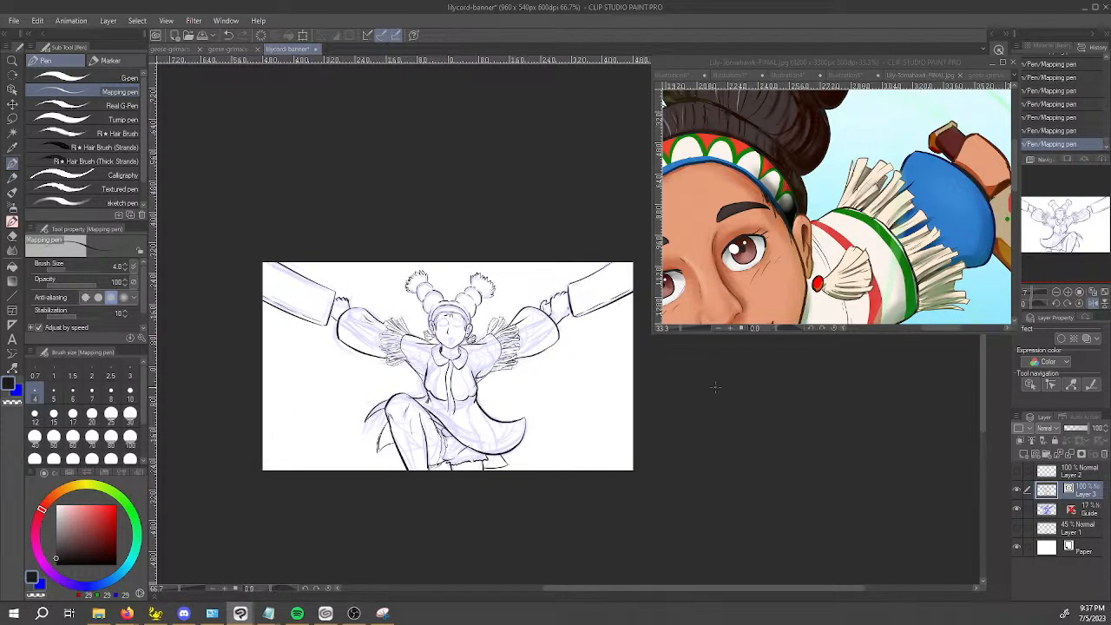
click(1090, 305)
key(space)
drag(786, 391, 540, 427)
Try an edge line on the pointed skirt flap behind the raised knee, comparing the drawing with and without it.
scroll(468, 423, up, 1)
drag(483, 448, 438, 332)
scroll(526, 373, up, 2)
key(space)
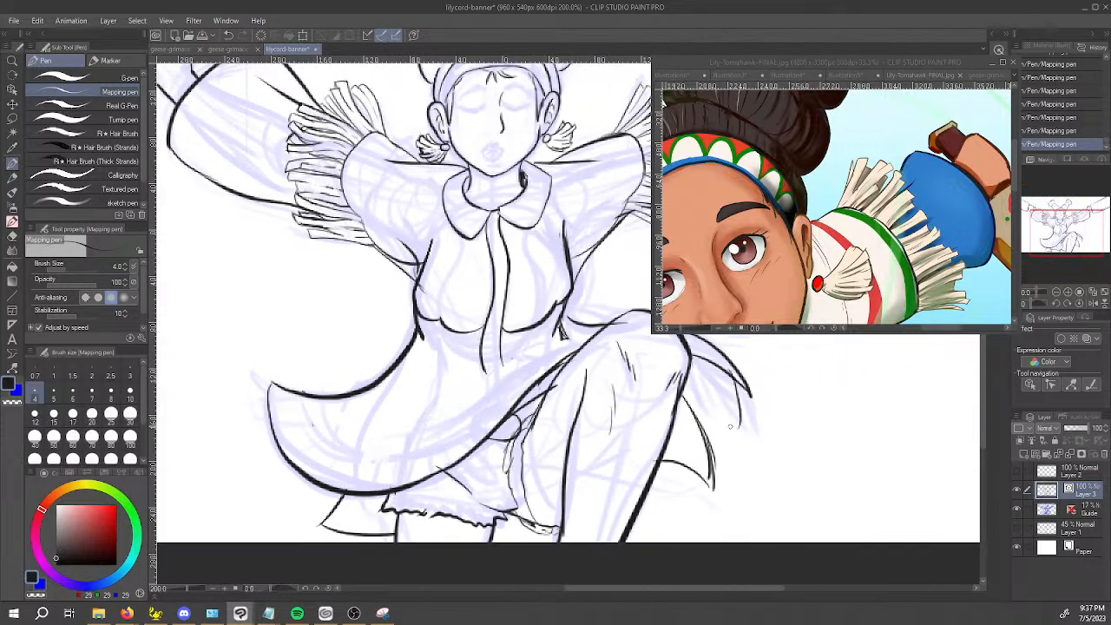
key(ctrl+z)
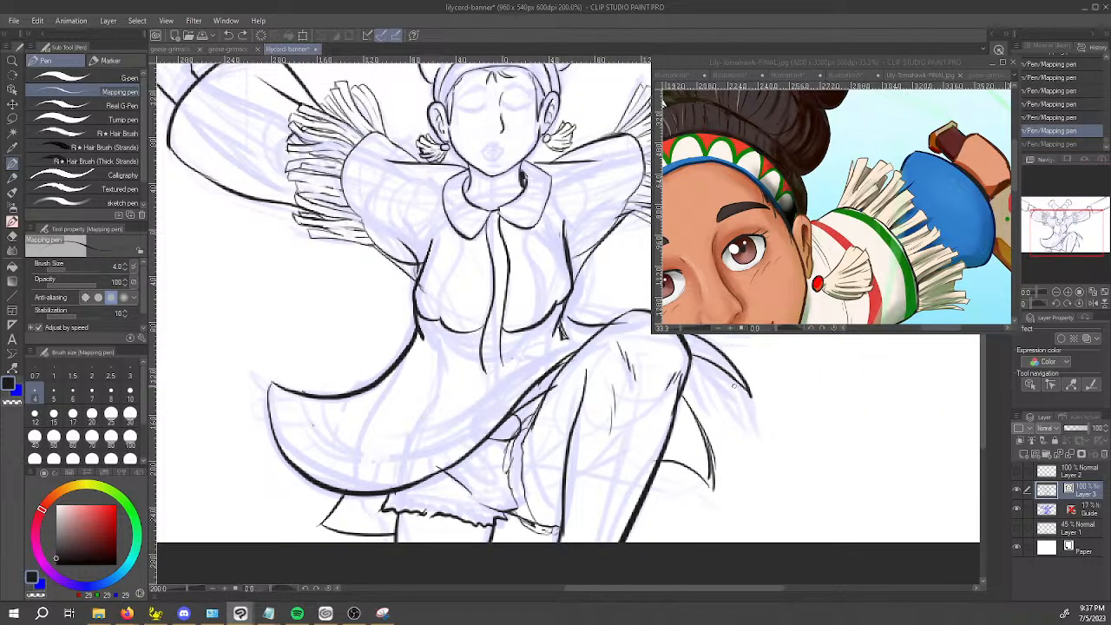
key(ctrl+y)
key(ctrl+z)
key(ctrl+y)
key(ctrl+z)
key(ctrl+y)
key(ctrl+z)
key(ctrl+y)
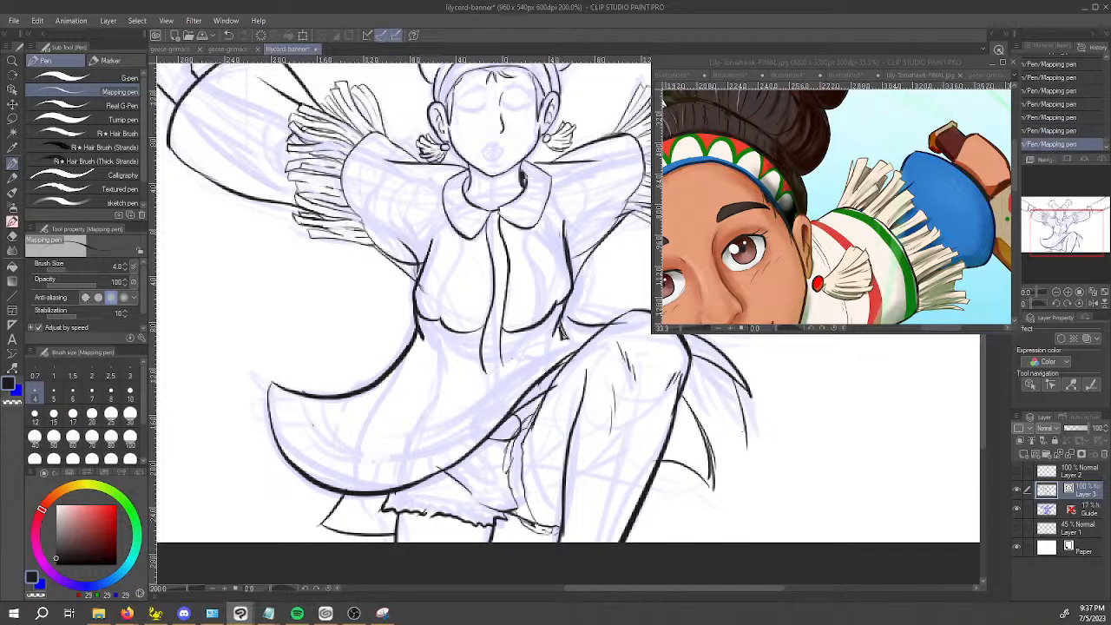
key(ctrl+z)
key(ctrl+z)
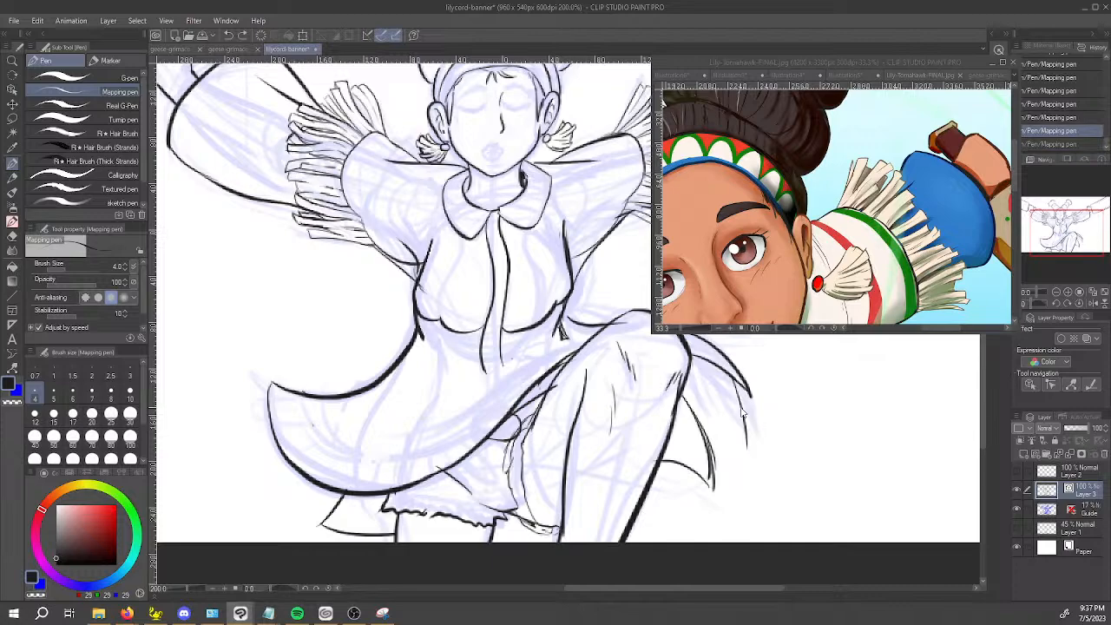
drag(707, 373, 747, 394)
key(ctrl+z)
key(ctrl+z)
Try inking and trimming a pointed fold inside the skirt flap behind the knee on the rotated canvas.
mouse_move(705, 430)
mouse_down()
mouse_move(883, 368)
mouse_move(562, 92)
mouse_move(543, 112)
mouse_up()
drag(577, 280, 454, 288)
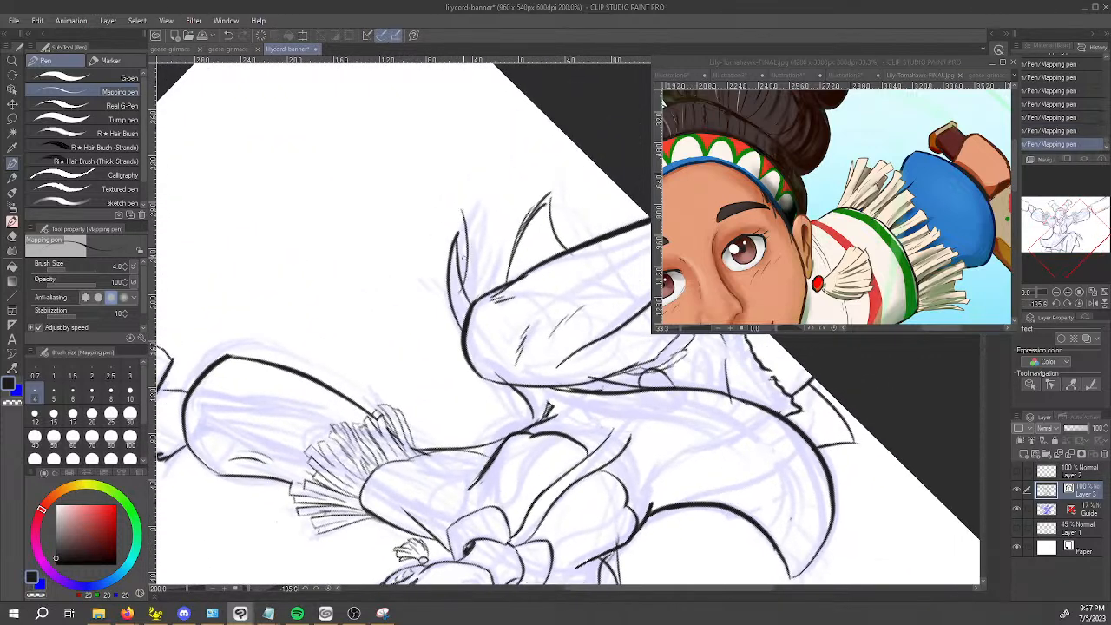
key(ctrl+z)
mouse_move(469, 236)
mouse_down()
mouse_move(469, 221)
mouse_move(490, 253)
mouse_move(468, 323)
mouse_move(490, 251)
mouse_up()
key(ctrl+z)
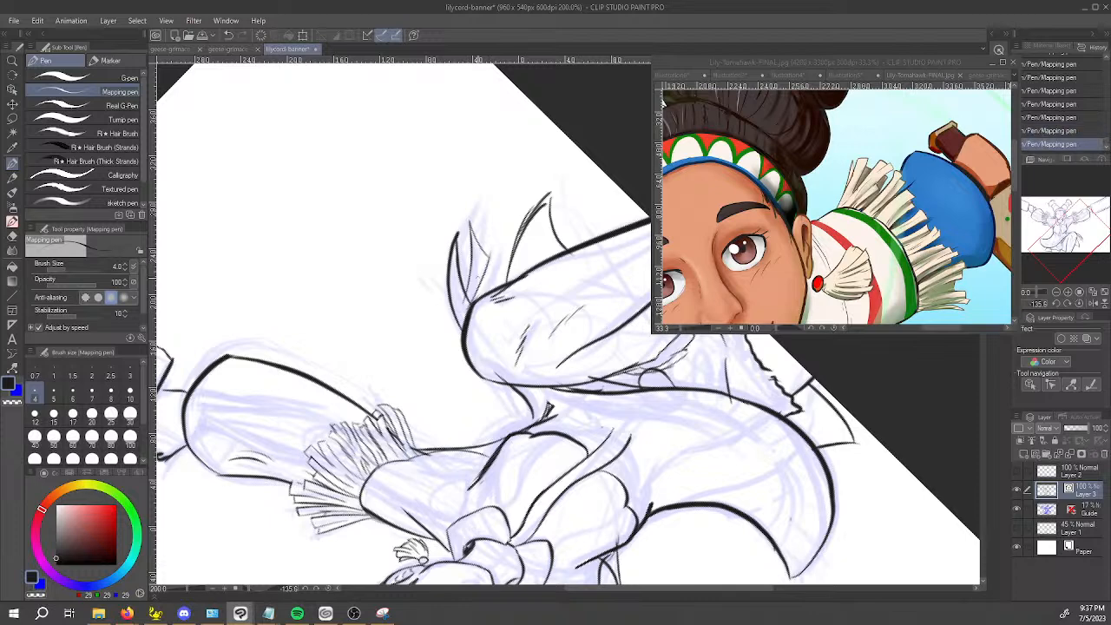
key(e)
click(490, 254)
click(488, 257)
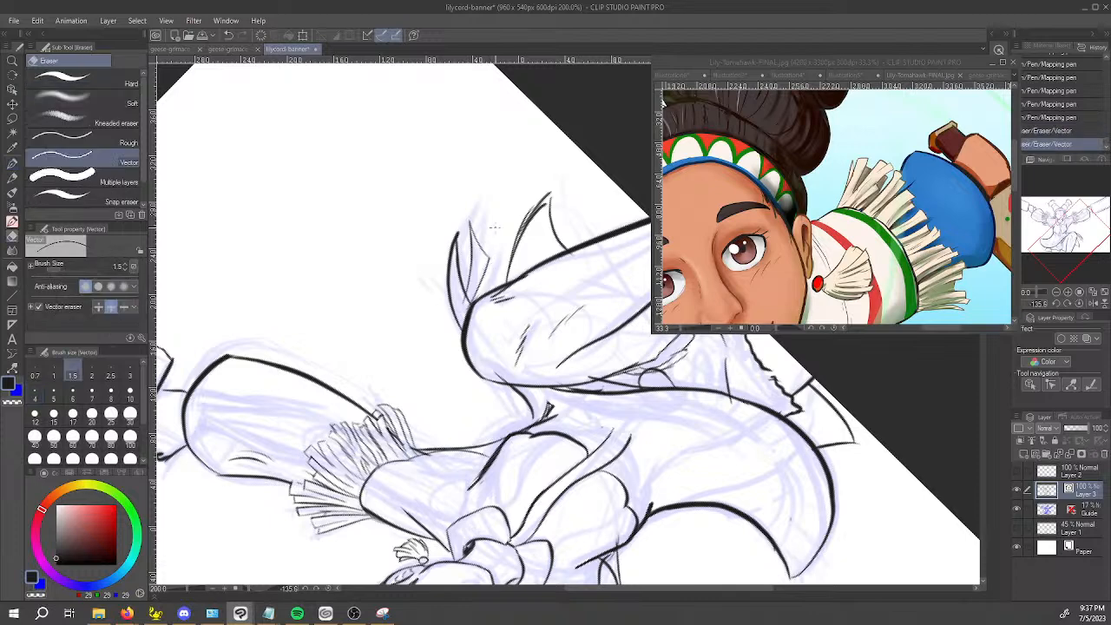
key(ctrl+z)
key(ctrl+z)
key(ctrl+z)
key(ctrl+z)
key(ctrl+z)
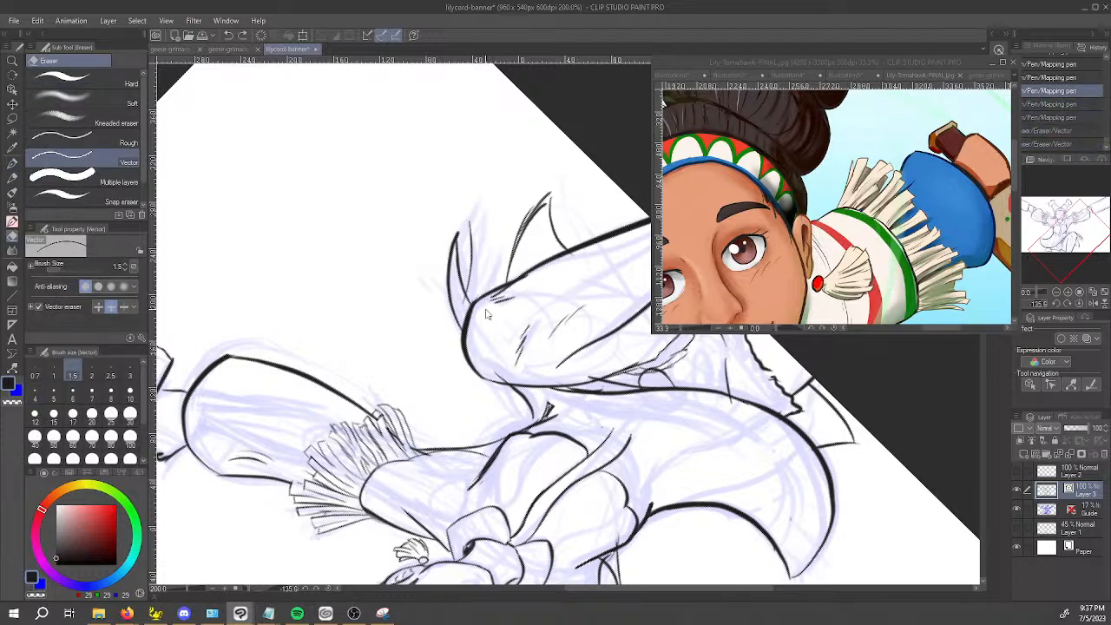
Ink the inner fold of the skirt flap behind the raised knee as a narrow pointed shape with the Mapping pen.
key(p)
drag(468, 304, 466, 274)
drag(488, 232, 493, 262)
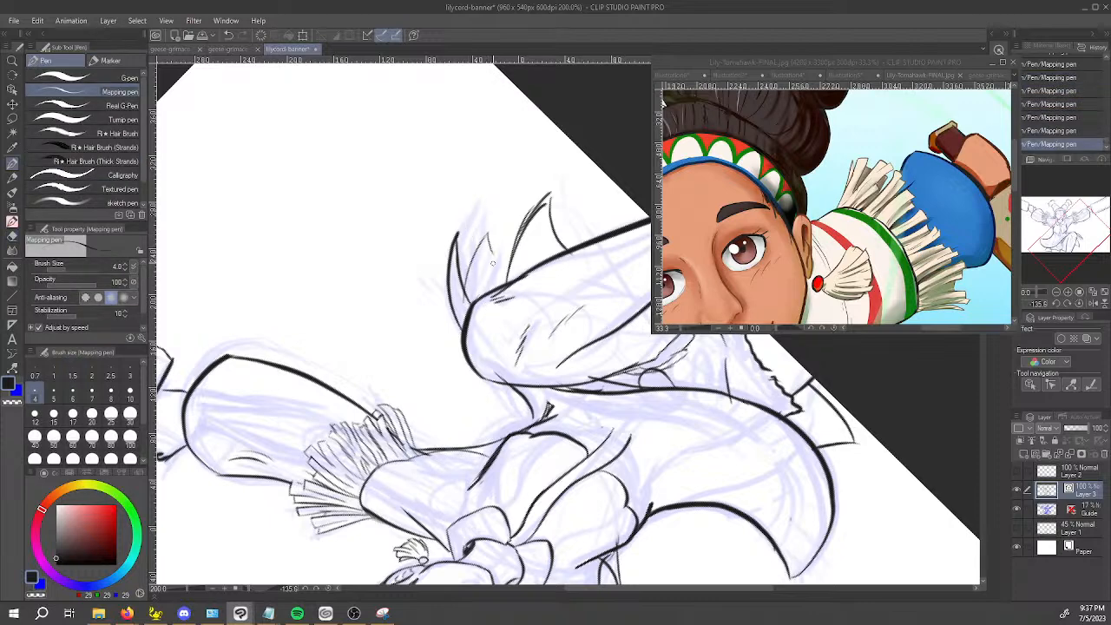
drag(469, 308, 498, 255)
Ink a thin curved line trailing outward from the tip of the skirt flap behind the knee.
drag(441, 408, 544, 178)
drag(617, 227, 412, 323)
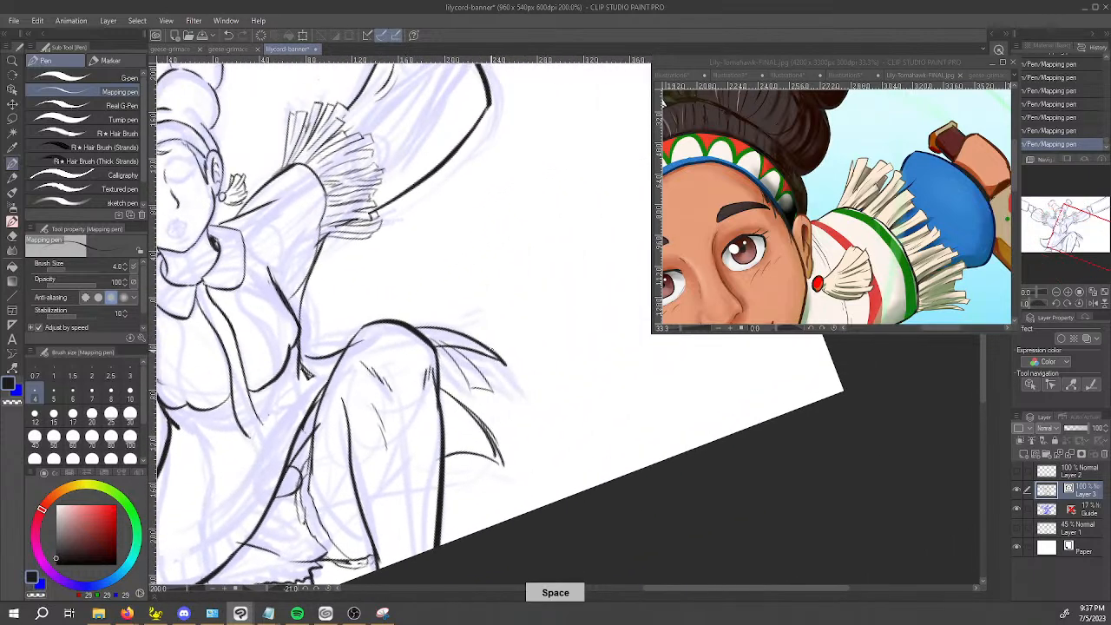
drag(505, 362, 563, 362)
key(ctrl+z)
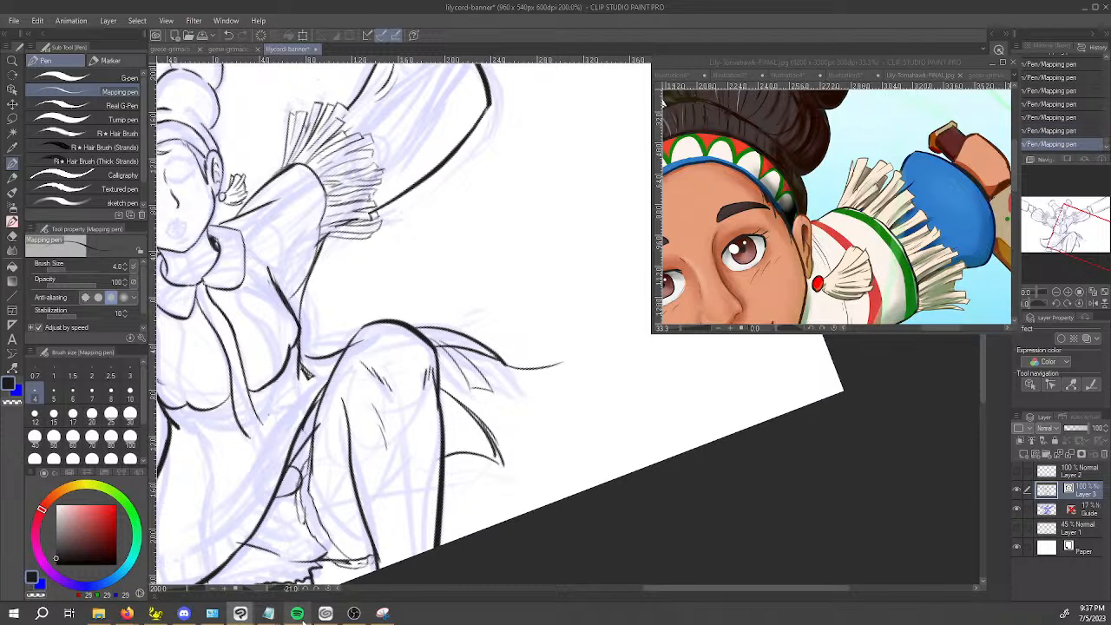
mouse_move(302, 618)
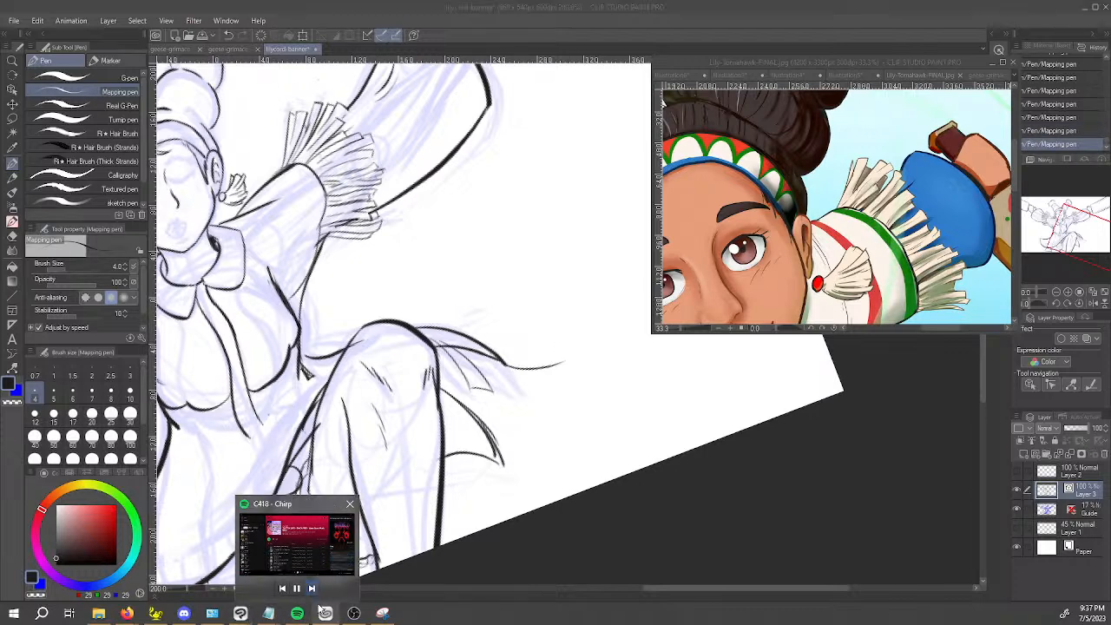
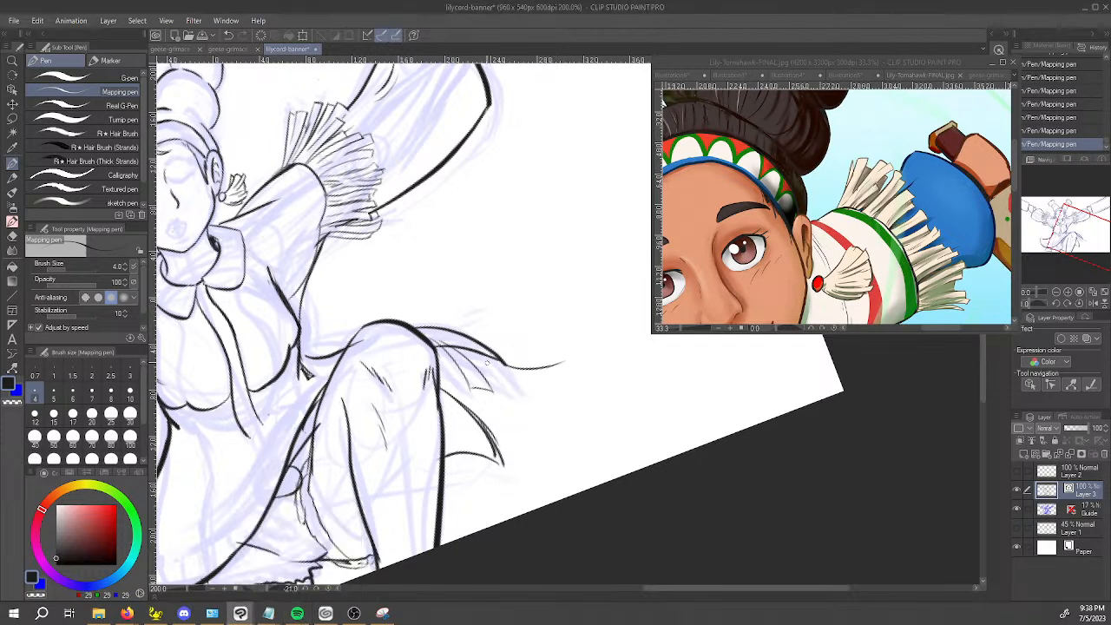
Ink the end of a fringe strand hanging from the cloth behind the raised knee with the Mapping pen.
drag(468, 347, 493, 384)
key(ctrl+z)
drag(467, 346, 486, 388)
key(ctrl+z)
drag(469, 349, 484, 382)
mouse_move(452, 345)
mouse_down()
mouse_move(474, 348)
mouse_move(489, 380)
mouse_up()
key(ctrl+z)
key(ctrl+z)
key(ctrl+z)
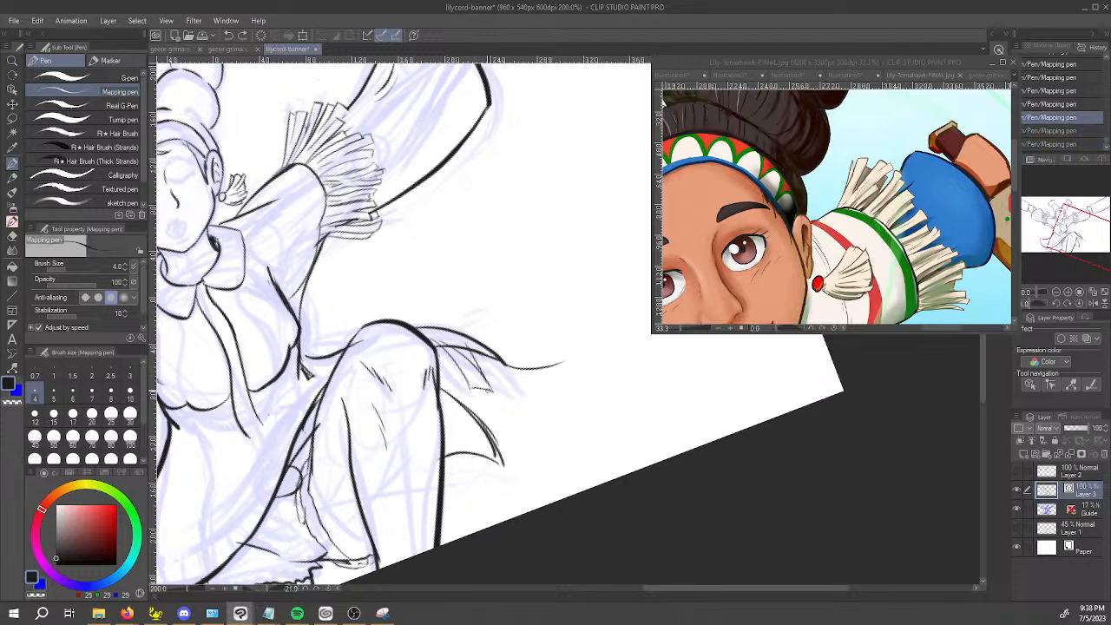
key(ctrl+y)
key(ctrl+y)
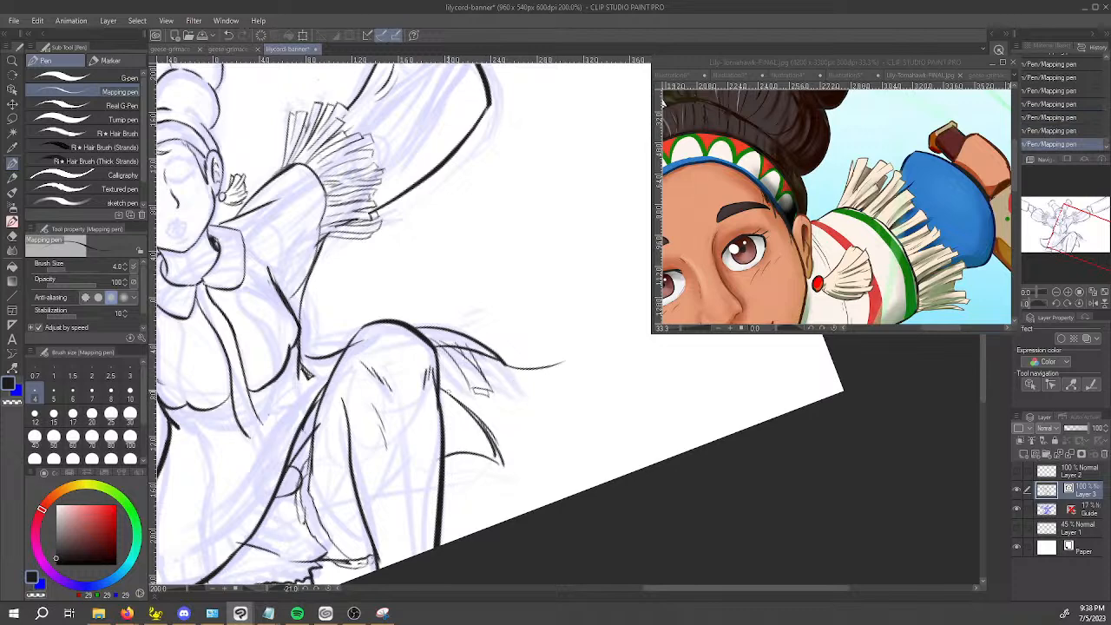
Add more tapered fringe strands along the cloth behind the knee, including a second pointed tip on the outermost tail.
mouse_move(457, 359)
mouse_down()
mouse_move(467, 398)
mouse_move(440, 394)
mouse_up()
mouse_move(448, 353)
mouse_down()
mouse_move(464, 399)
mouse_move(512, 408)
mouse_move(613, 333)
mouse_move(648, 437)
mouse_up()
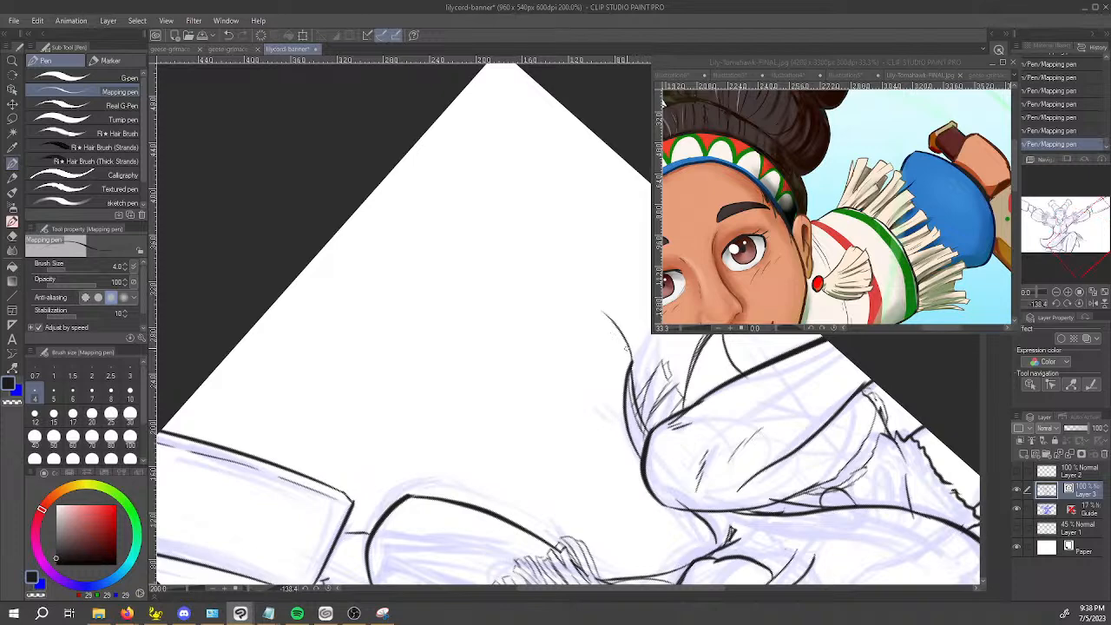
drag(637, 388, 472, 345)
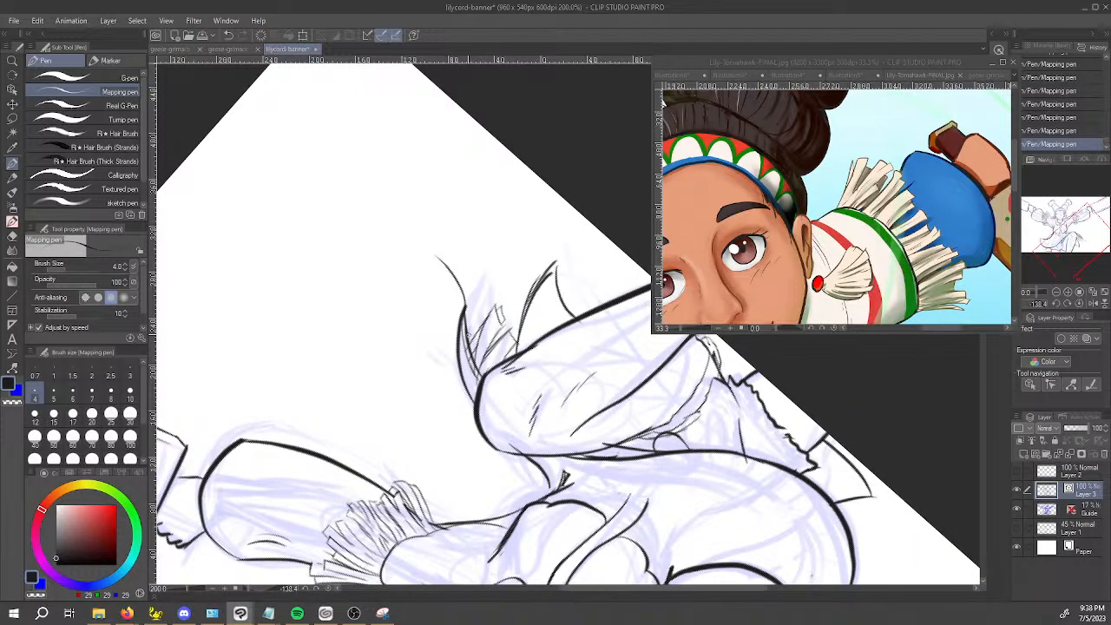
drag(491, 279, 469, 327)
click(305, 618)
mouse_move(326, 614)
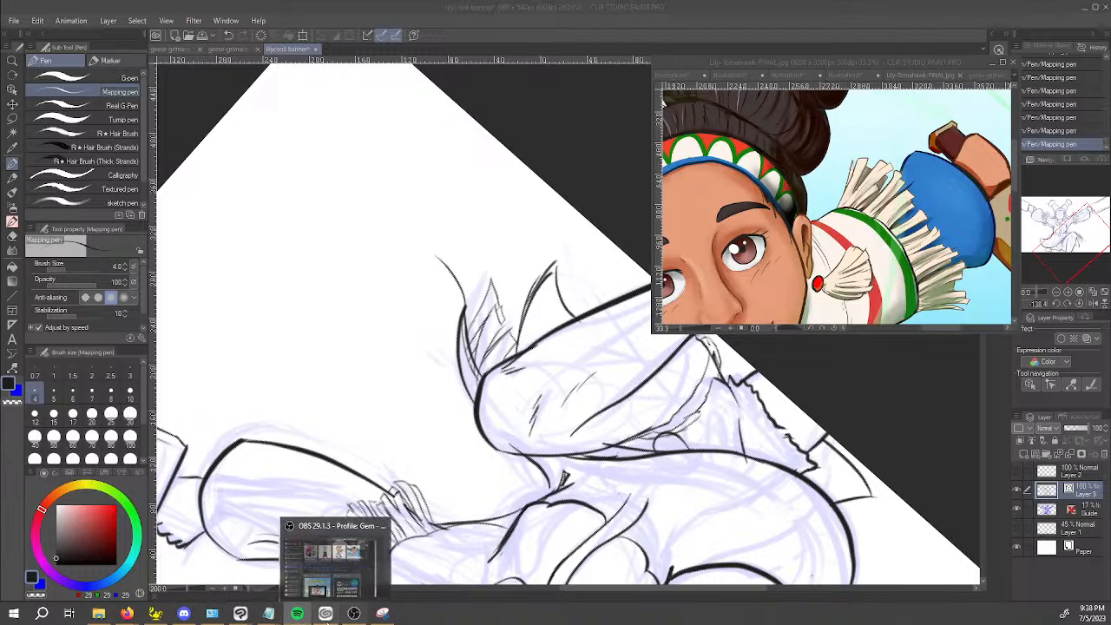
click(313, 590)
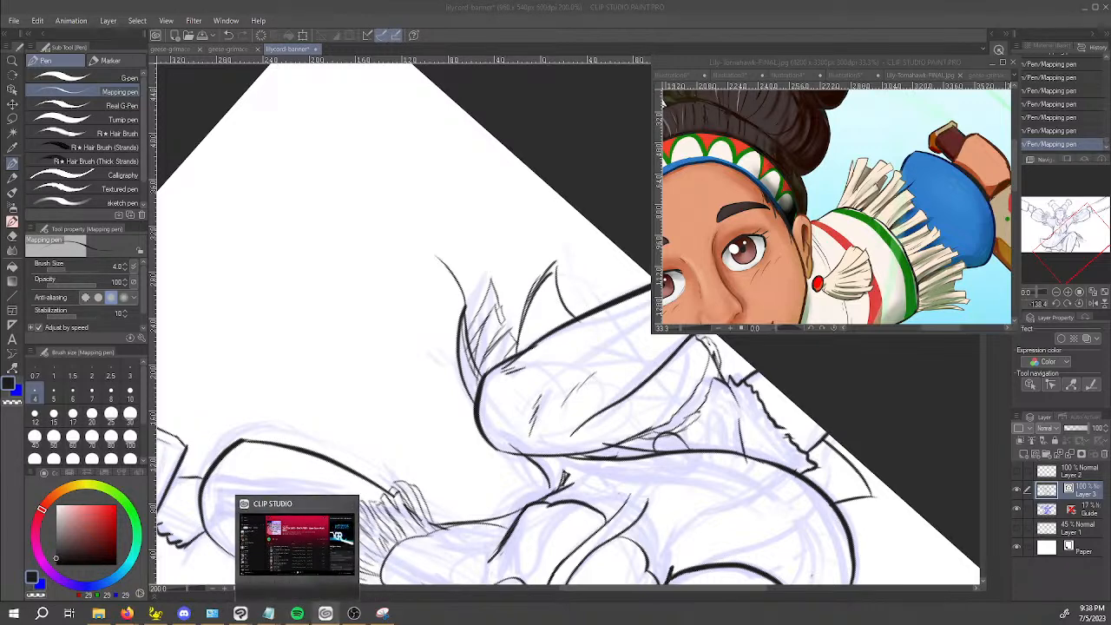
click(416, 400)
mouse_move(463, 314)
mouse_down()
mouse_move(461, 260)
mouse_move(478, 297)
mouse_move(468, 323)
mouse_up()
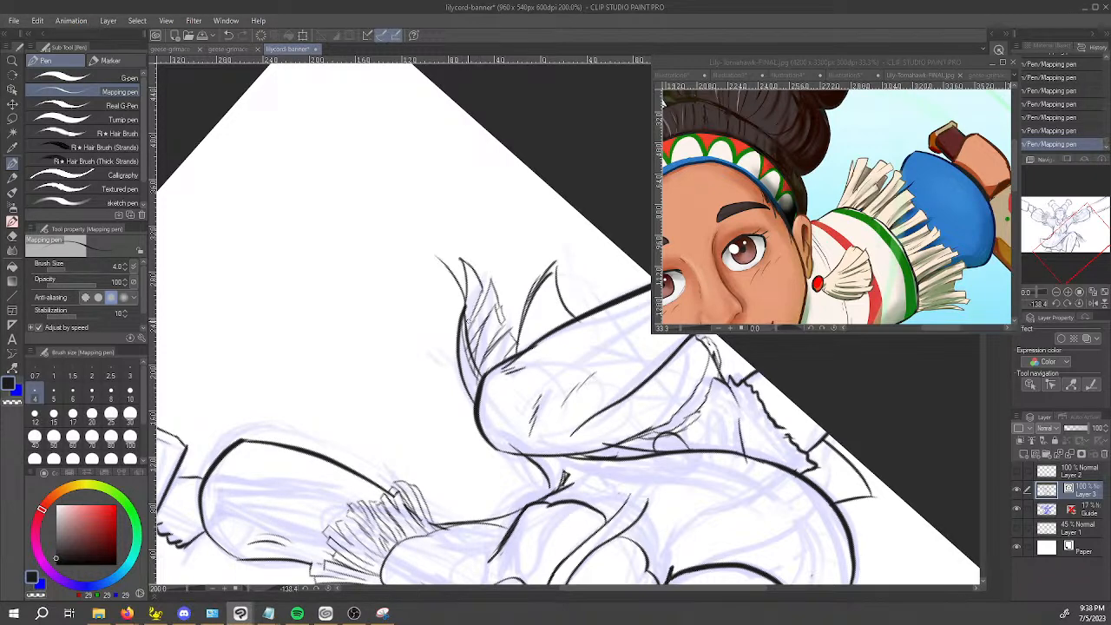
key(e)
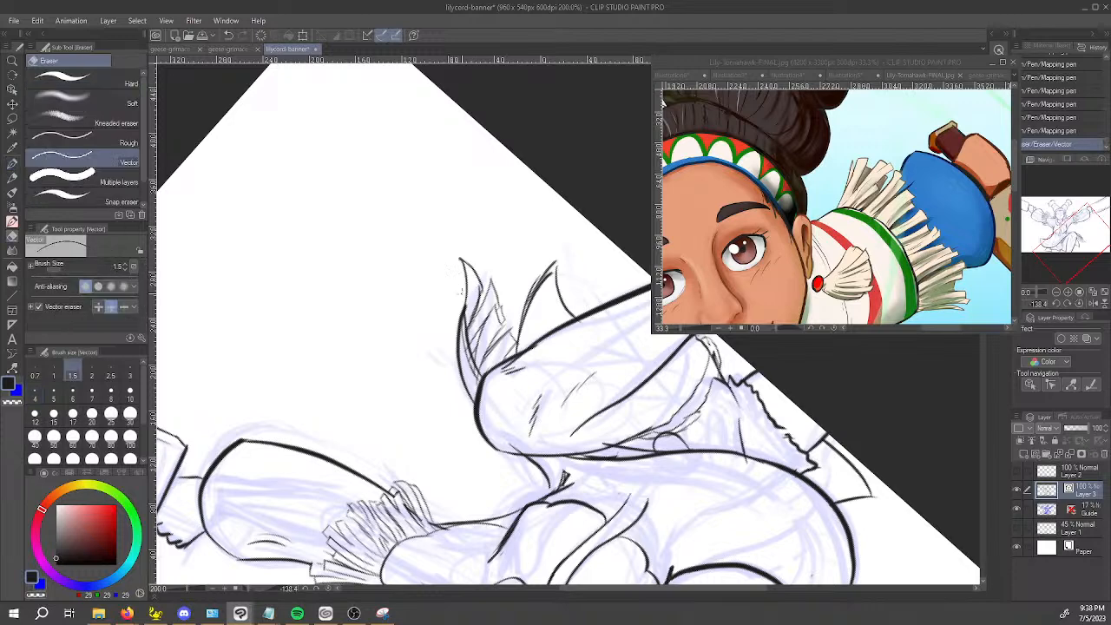
key(ctrl+z)
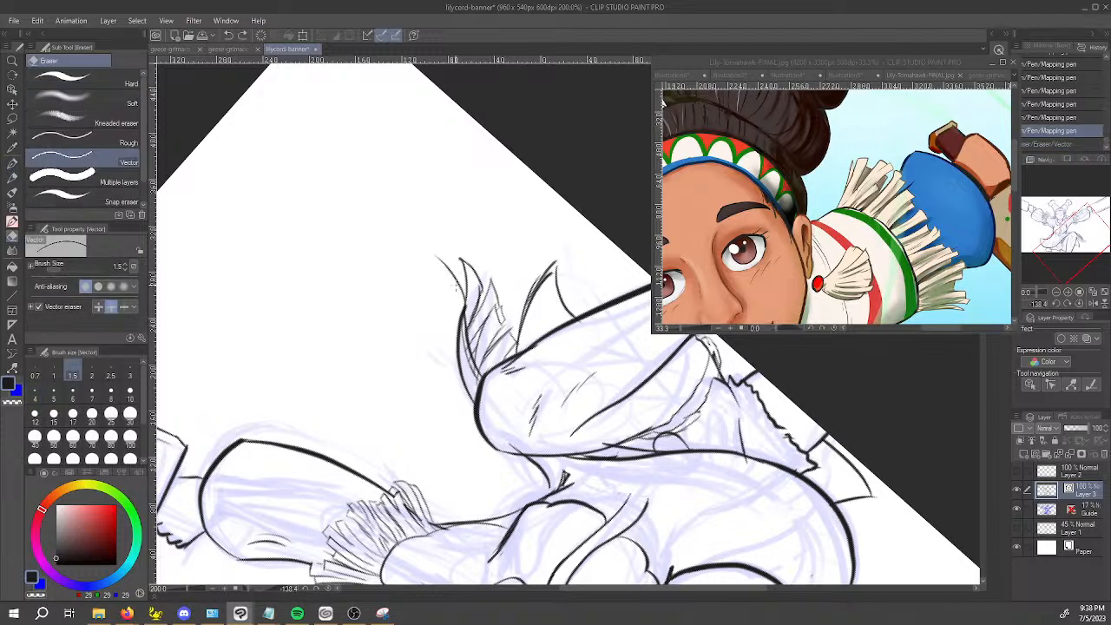
key(p)
drag(435, 258, 447, 266)
key(ctrl+z)
Close the pointed tip of the longest cloth tail behind the knee with a short Mapping pen stroke.
drag(373, 416, 627, 112)
key(space)
drag(702, 431, 467, 545)
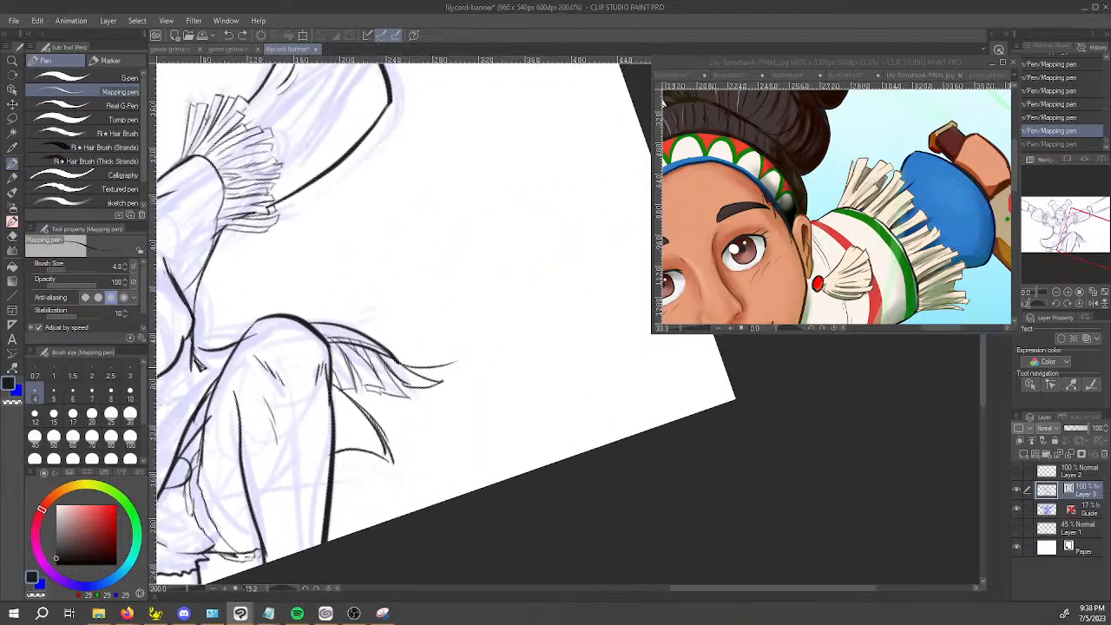
drag(440, 373, 455, 359)
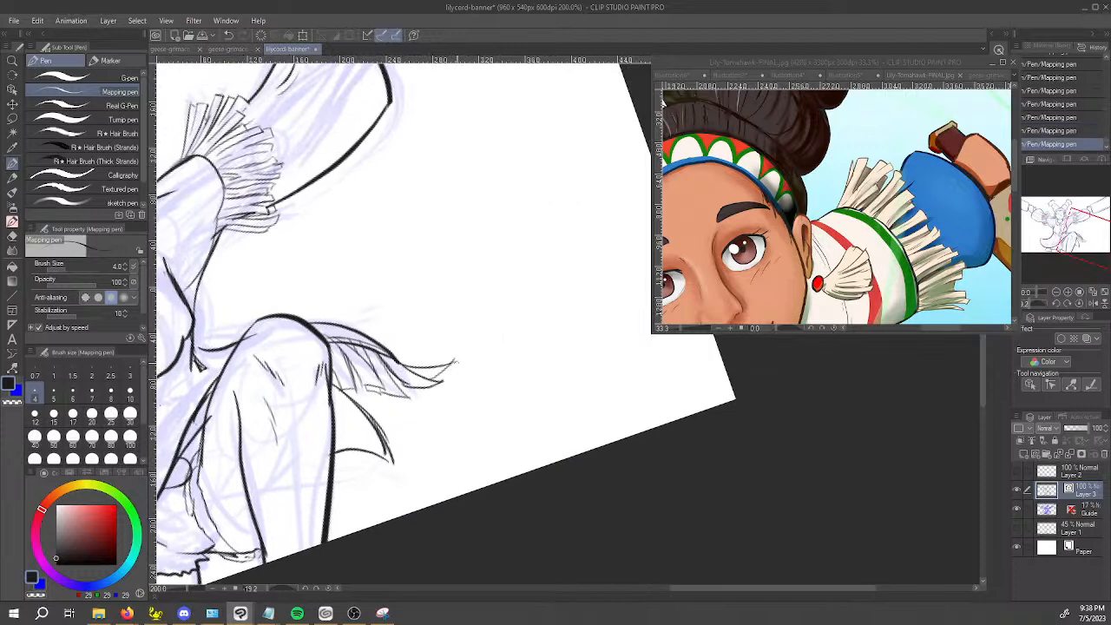
Erase the surplus lines above the fringe's upper edge behind the knee with the Vector eraser.
scroll(357, 364, up, 4)
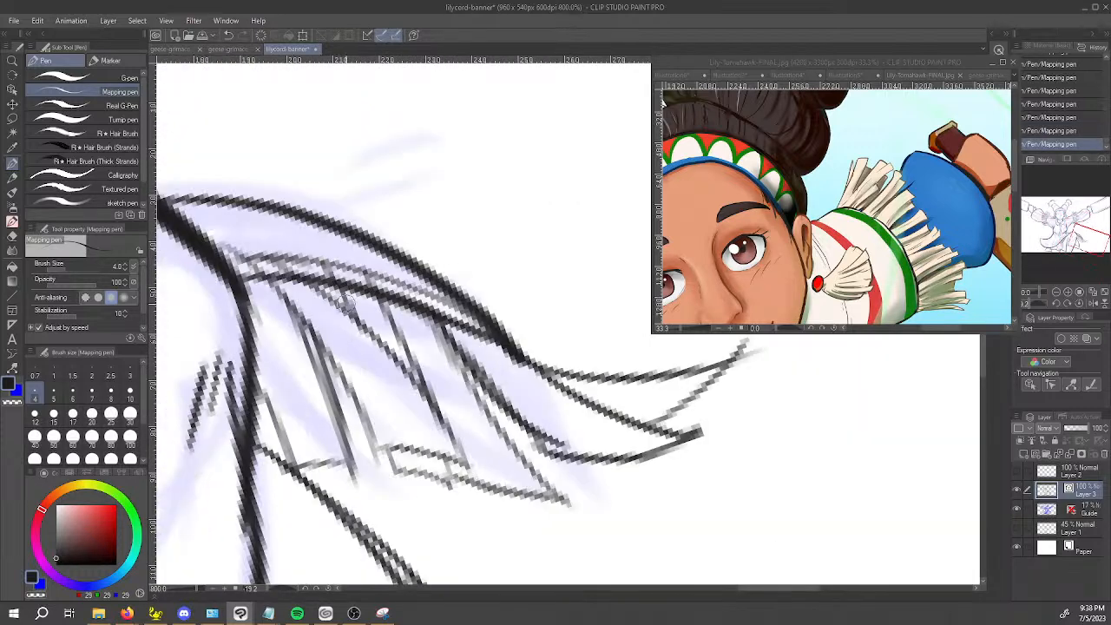
key(e)
mouse_move(250, 258)
mouse_down()
mouse_move(341, 264)
mouse_move(441, 300)
mouse_up()
drag(232, 258, 234, 247)
drag(237, 240, 241, 259)
Refine the line weight of the fringe strands behind the knee with short Mapping pen touch-ups.
key(p)
key(c)
drag(279, 290, 294, 303)
drag(393, 323, 425, 384)
drag(448, 336, 470, 359)
drag(466, 350, 486, 377)
mouse_move(530, 422)
mouse_down()
mouse_move(578, 449)
mouse_move(530, 421)
mouse_up()
drag(289, 307, 323, 389)
drag(306, 341, 334, 425)
Ink the squared end of the fringe strand closest to the raised leg.
key(c)
mouse_move(257, 408)
mouse_down()
mouse_move(279, 464)
mouse_move(257, 393)
mouse_move(267, 497)
mouse_move(263, 398)
mouse_move(278, 463)
mouse_move(290, 479)
mouse_move(309, 467)
mouse_move(266, 496)
mouse_move(287, 466)
mouse_move(262, 444)
mouse_move(300, 482)
mouse_move(297, 475)
mouse_up()
key(ctrl+z)
key(e)
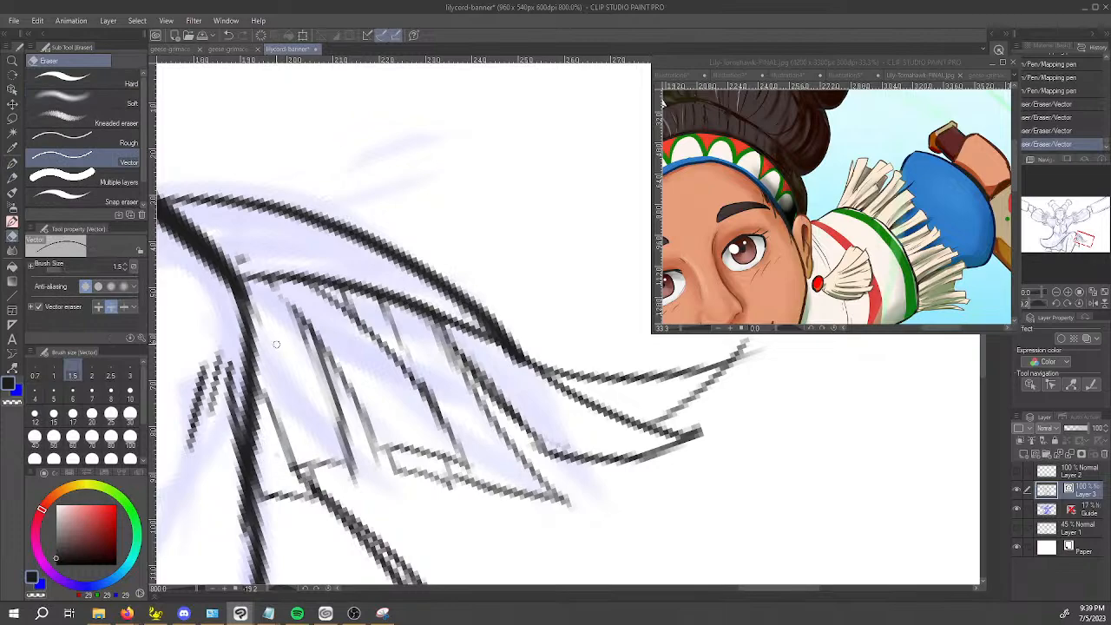
Sketch trial fringe strands on the dress front between the waist and the raised thigh, undoing the unsatisfactory strokes.
scroll(276, 345, down, 2)
key(space)
drag(346, 436, 553, 417)
key(space)
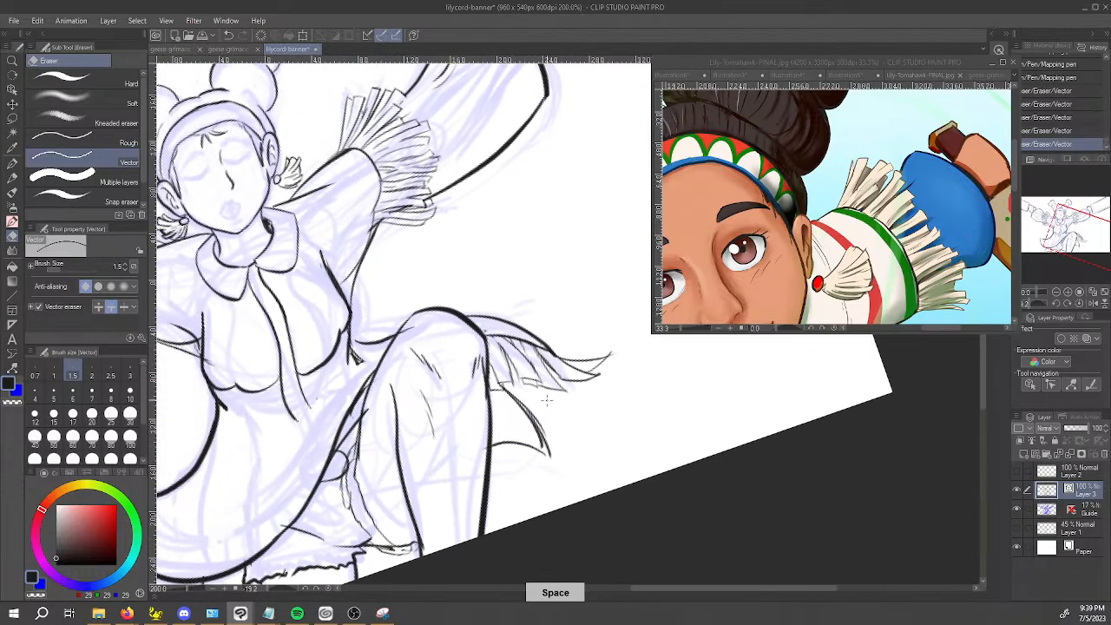
scroll(583, 373, up, 2)
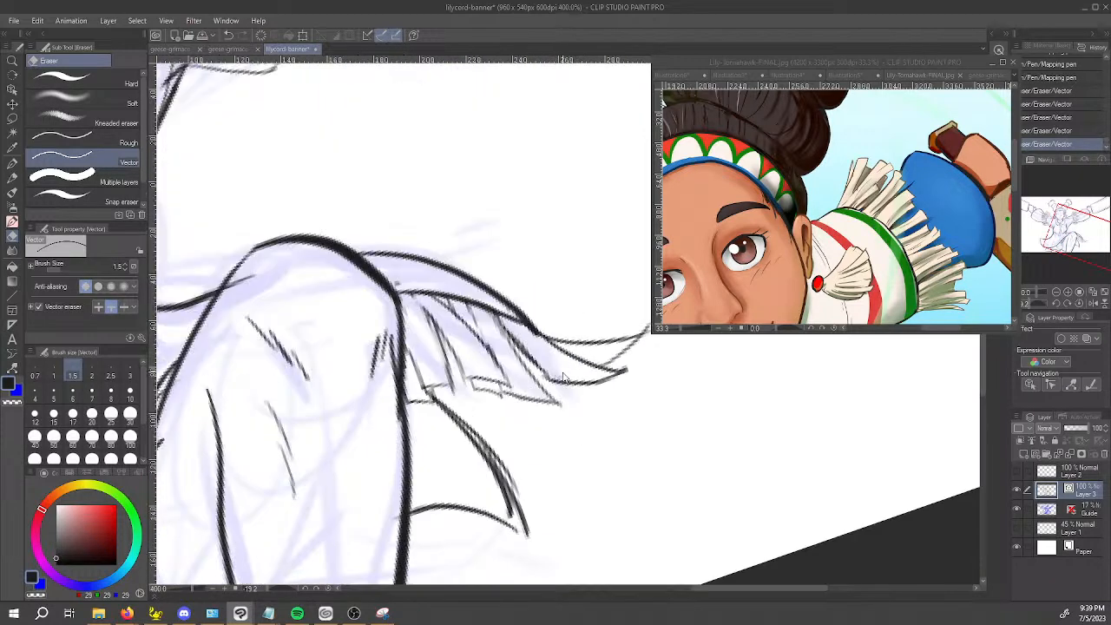
scroll(460, 299, down, 3)
key(space)
mouse_move(427, 388)
mouse_down()
mouse_move(435, 399)
mouse_move(556, 365)
mouse_up()
key(p)
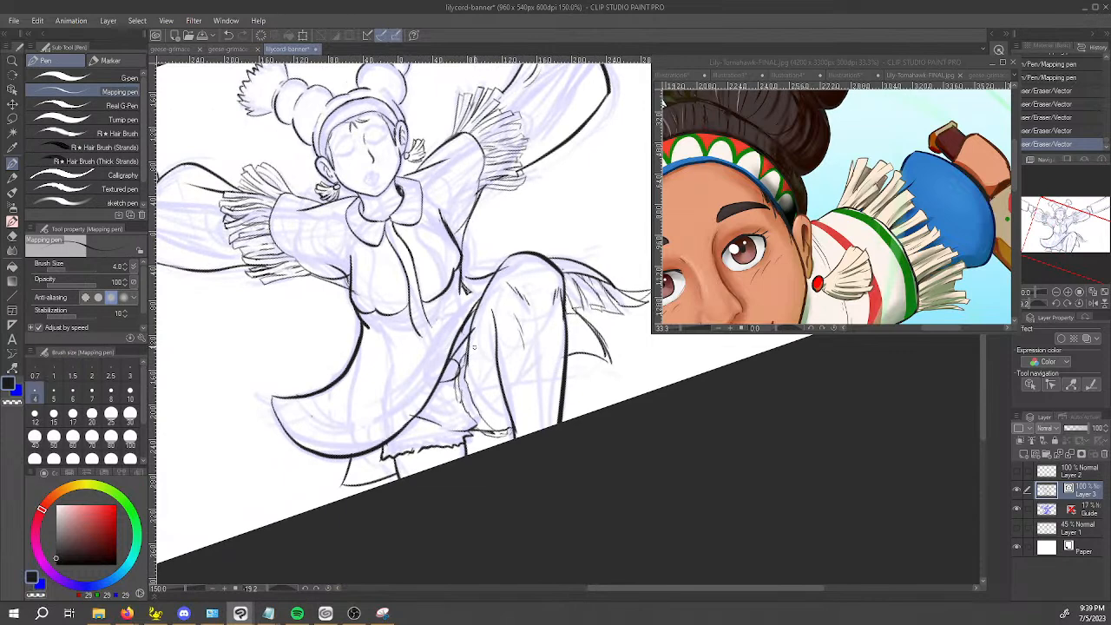
scroll(460, 331, up, 1)
mouse_move(451, 353)
mouse_down()
mouse_move(464, 358)
mouse_move(441, 298)
mouse_move(457, 286)
mouse_move(461, 333)
mouse_up()
key(ctrl+z)
key(ctrl+z)
drag(448, 280, 460, 338)
drag(449, 282, 471, 264)
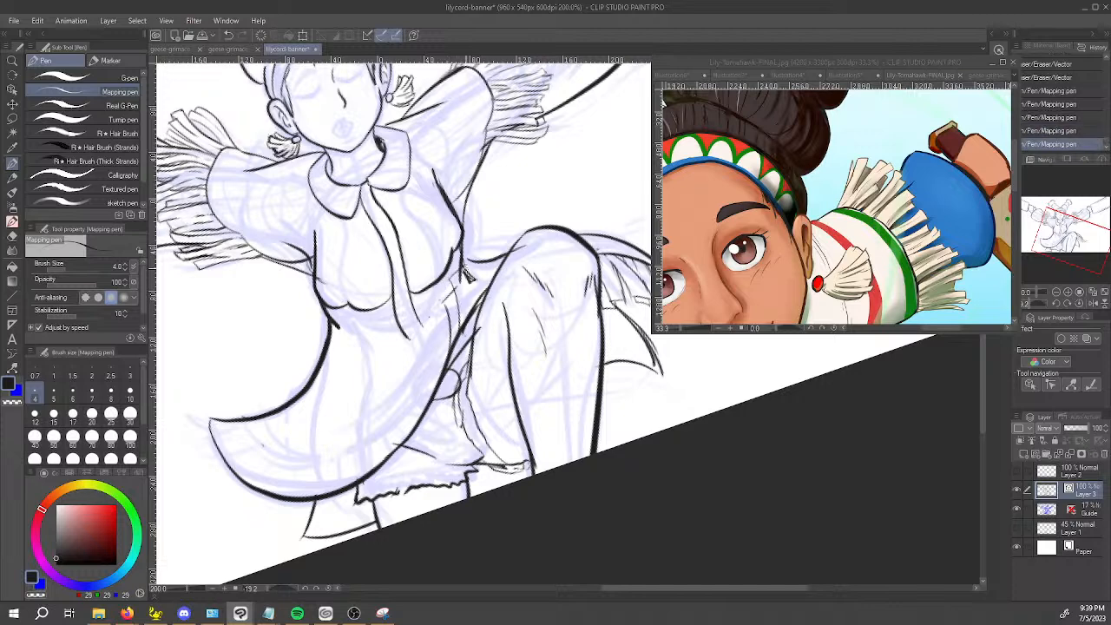
key(ctrl+z)
key(ctrl+z)
Ink the waist fringe between the torso and the raised knee and trim its overlaps with the Vector eraser.
drag(464, 330, 463, 269)
mouse_move(475, 310)
mouse_down()
mouse_move(474, 257)
mouse_move(465, 316)
mouse_move(496, 262)
mouse_up()
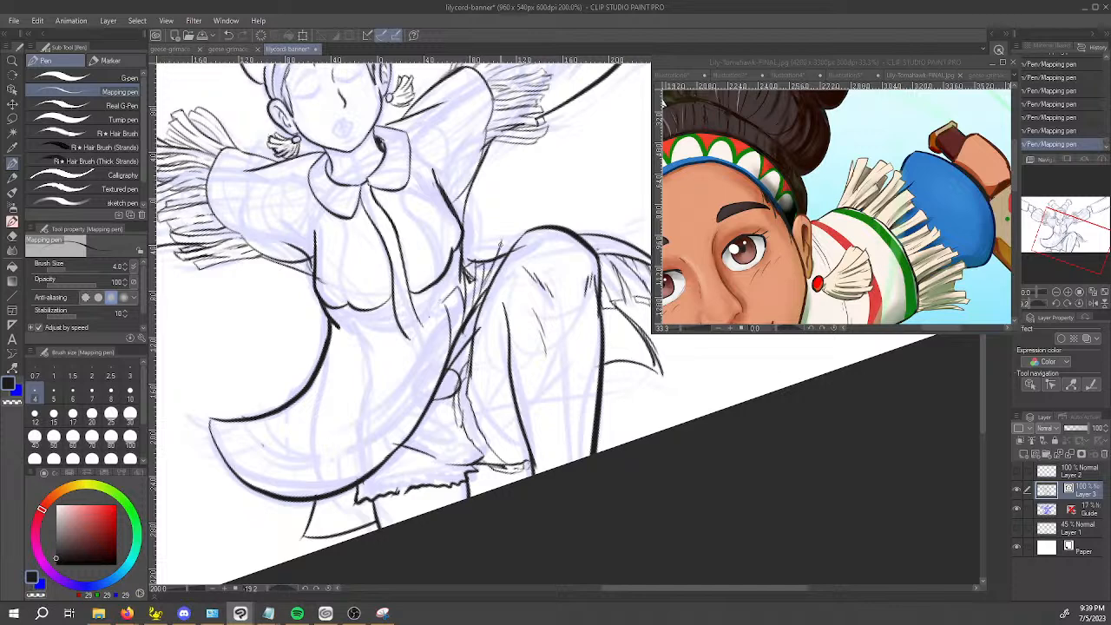
key(ctrl+z)
key(ctrl+z)
key(ctrl+z)
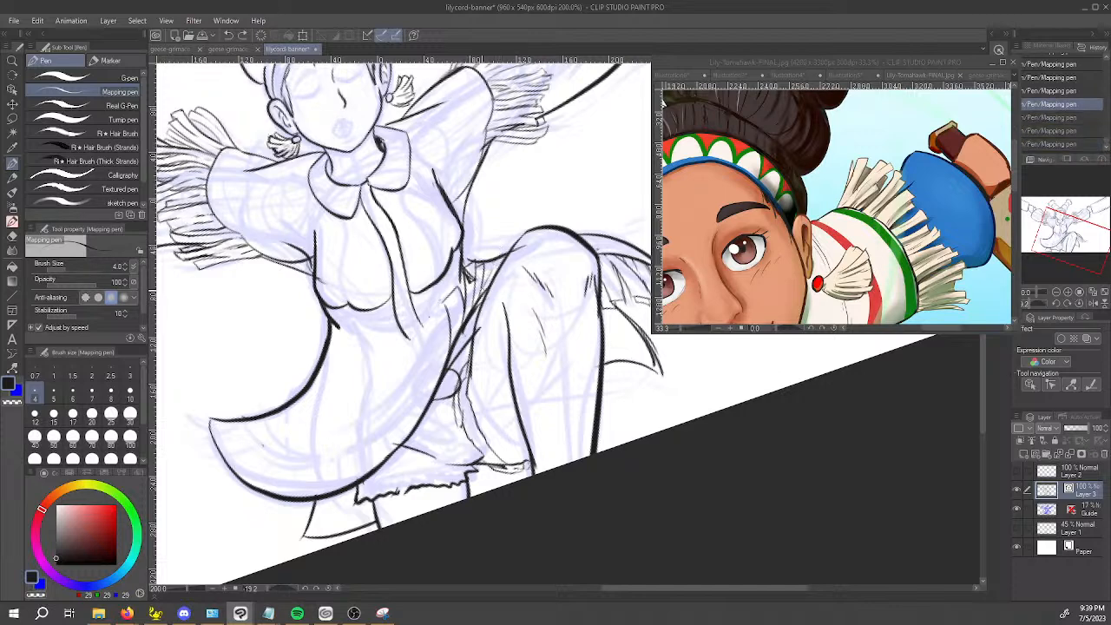
mouse_move(493, 263)
mouse_down()
mouse_move(499, 253)
mouse_move(465, 269)
mouse_up()
key(e)
drag(469, 279, 479, 275)
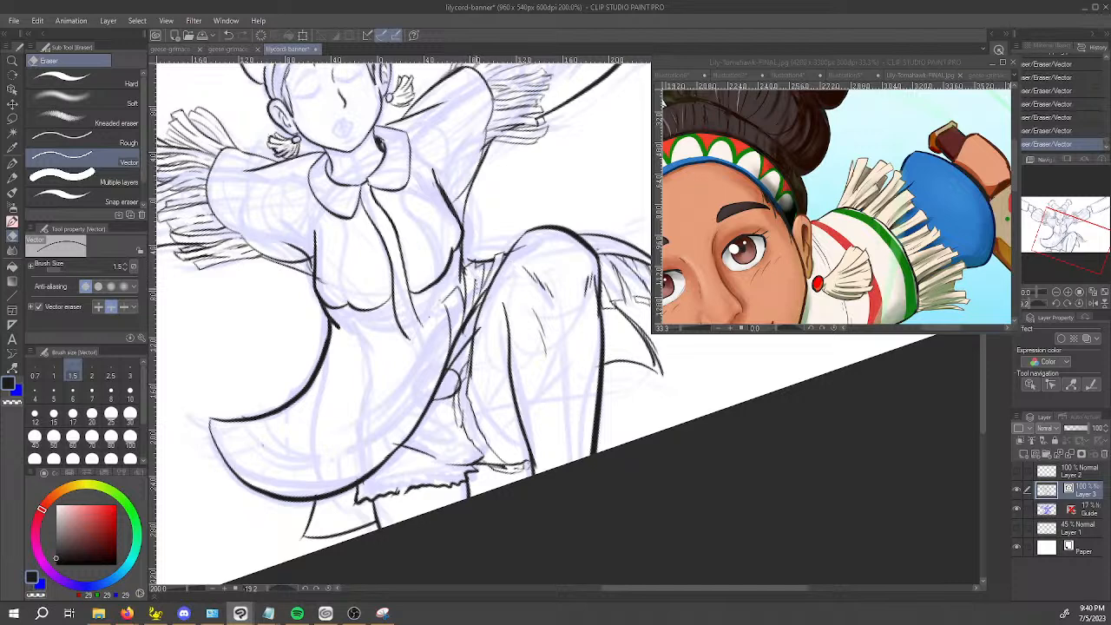
Thin the stray stroke beside the thigh outline and add inner strand lines to the waist fringe.
key(p)
scroll(473, 287, up, 4)
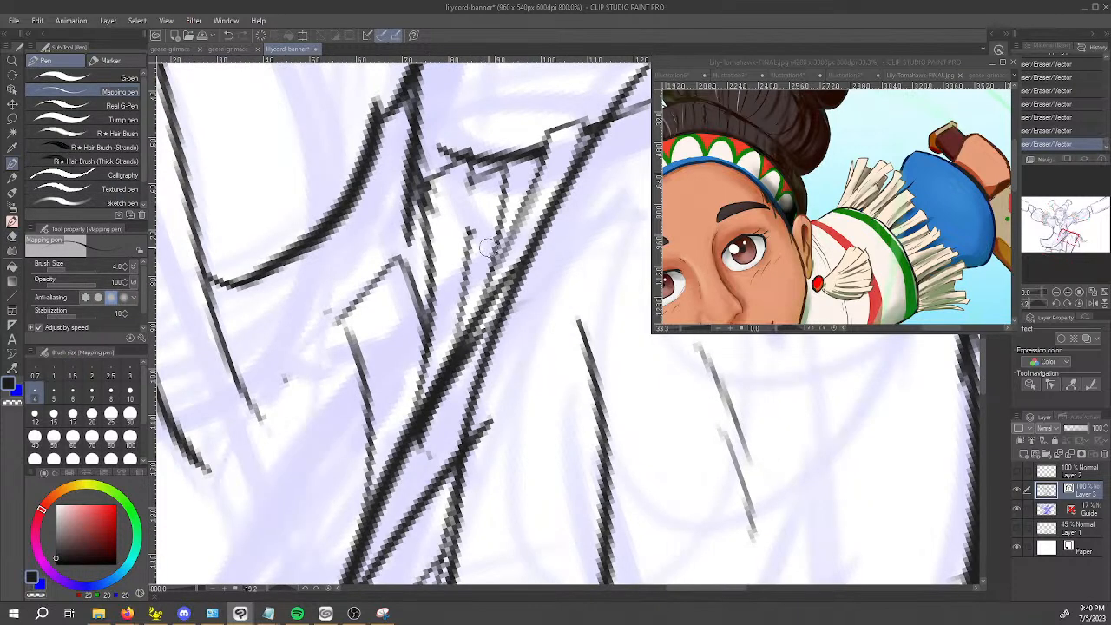
click(463, 306)
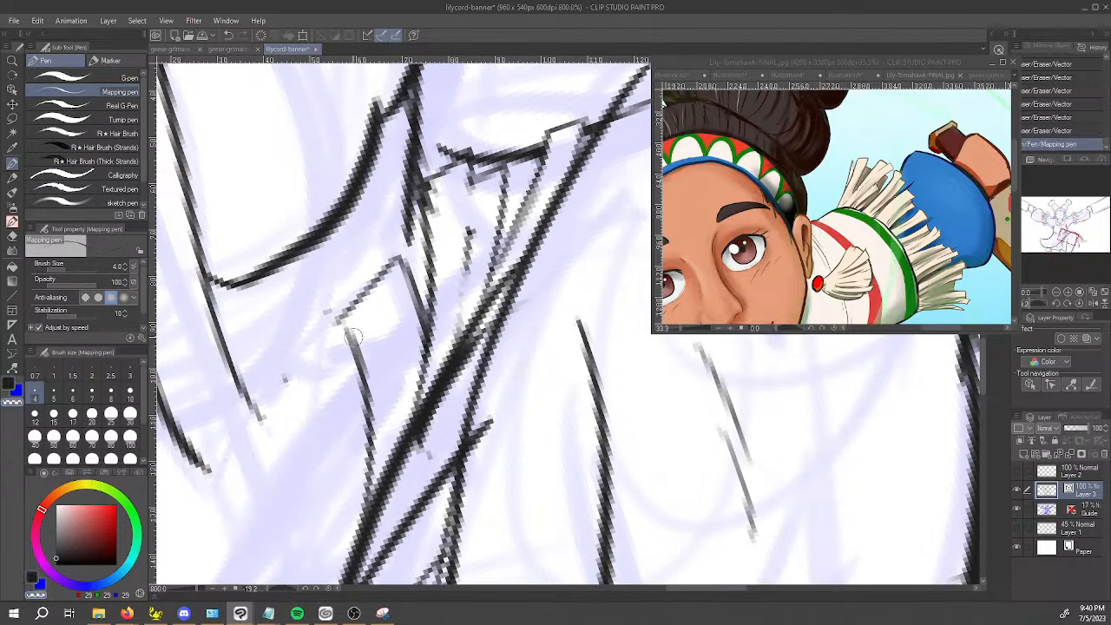
key(space)
drag(358, 276, 392, 404)
drag(361, 282, 319, 321)
key(space)
drag(339, 397, 383, 323)
drag(362, 262, 393, 473)
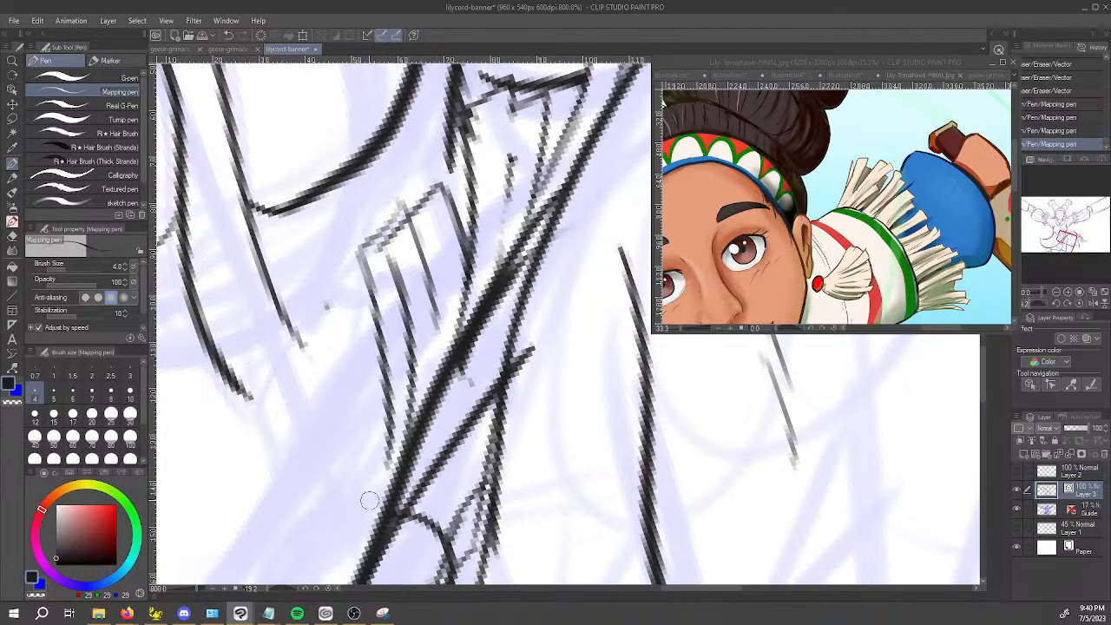
Redraw the outer edge of the waist strand down to the thigh outline and erase the surplus inner lines.
key(ctrl+z)
drag(361, 256, 394, 469)
drag(362, 259, 399, 482)
key(e)
click(387, 417)
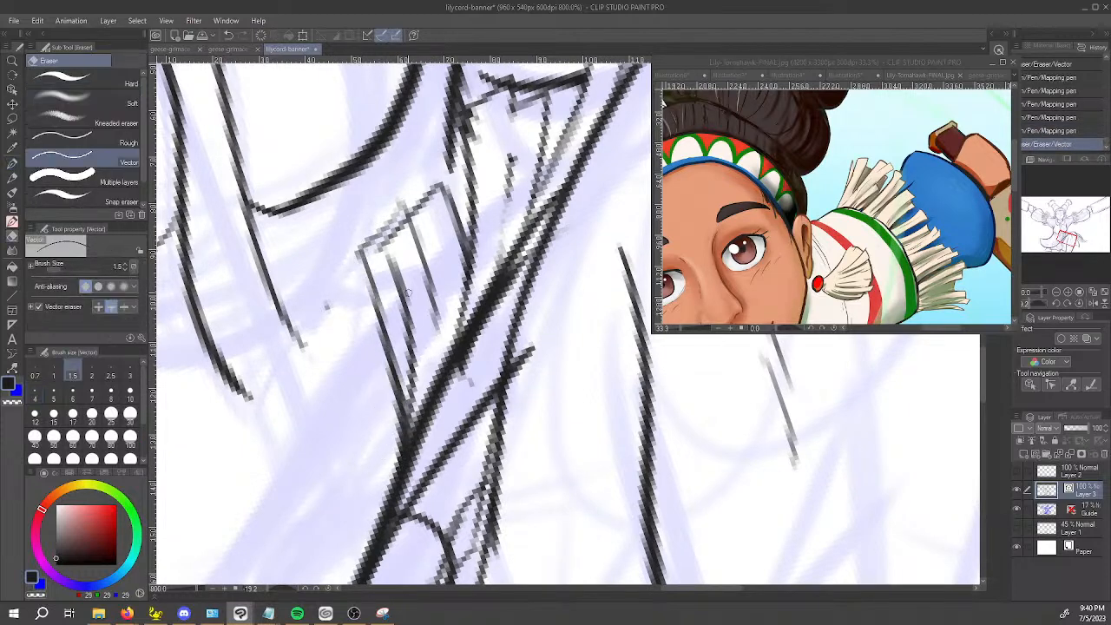
click(400, 280)
click(396, 242)
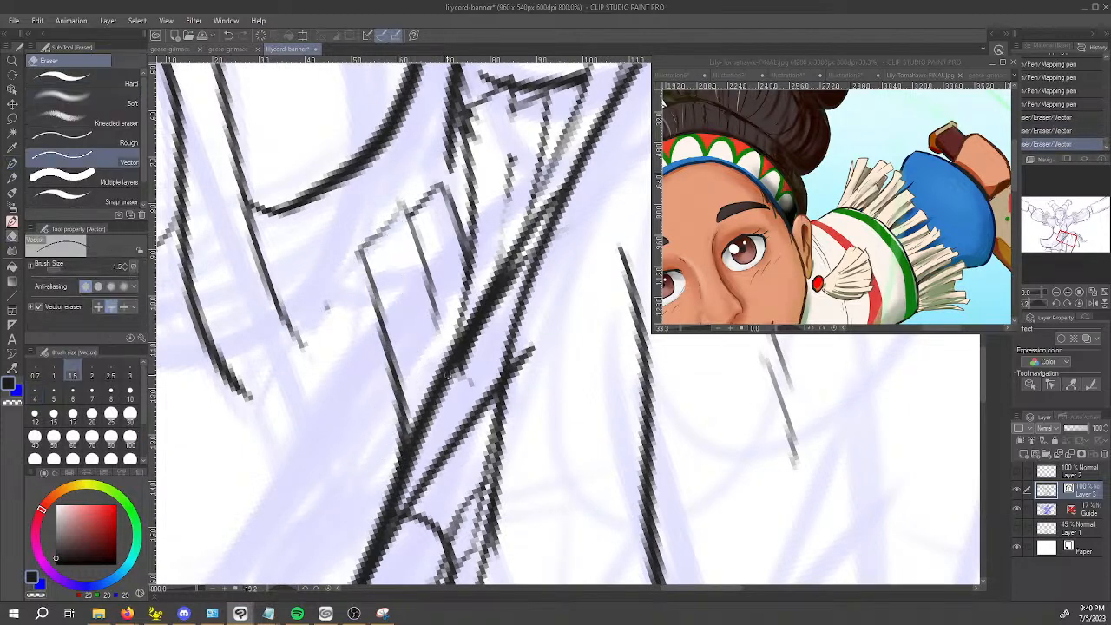
Extend the waist fringe strands over the dress edge beside the thigh and erase the edge segment they cover.
scroll(456, 372, down, 6)
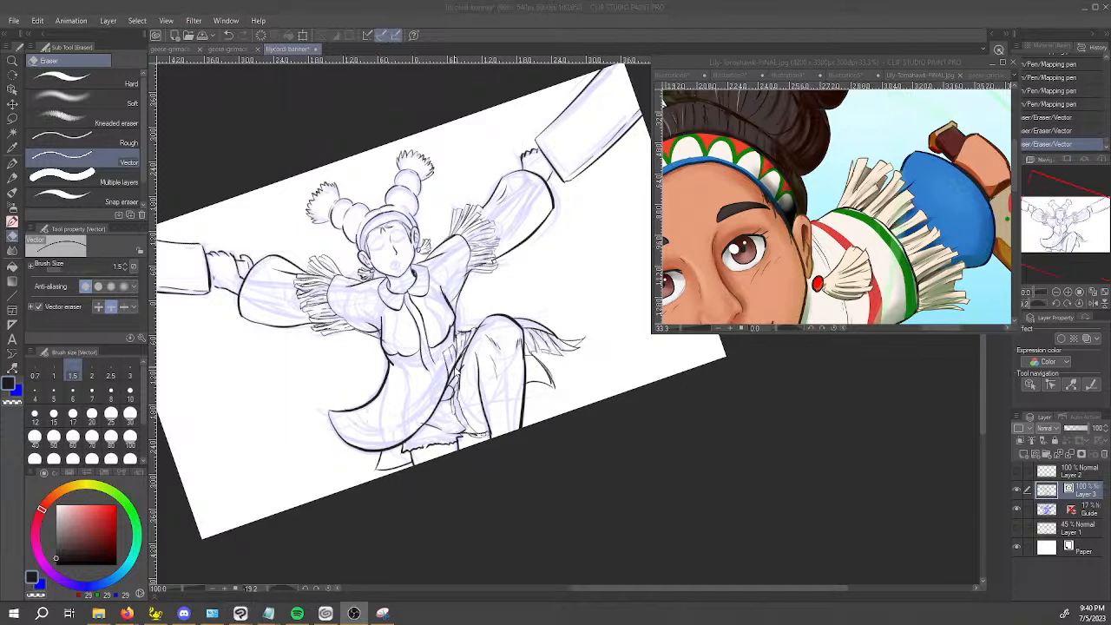
key(ctrl)
click(758, 456)
scroll(757, 456, up, 1)
scroll(356, 401, up, 1)
key(space)
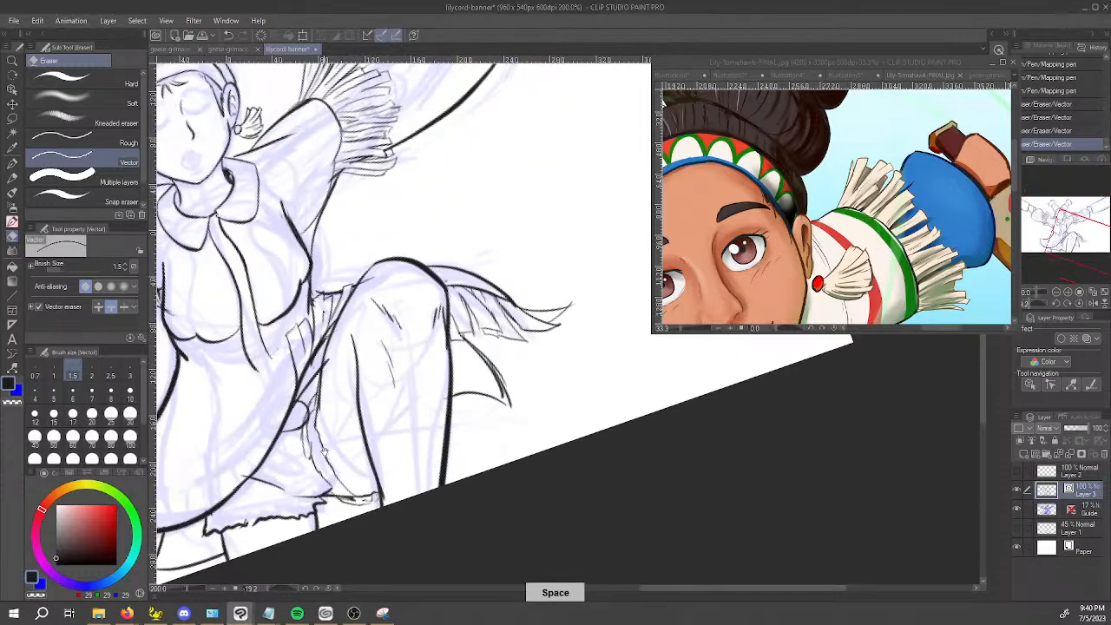
key(p)
scroll(353, 386, up, 2)
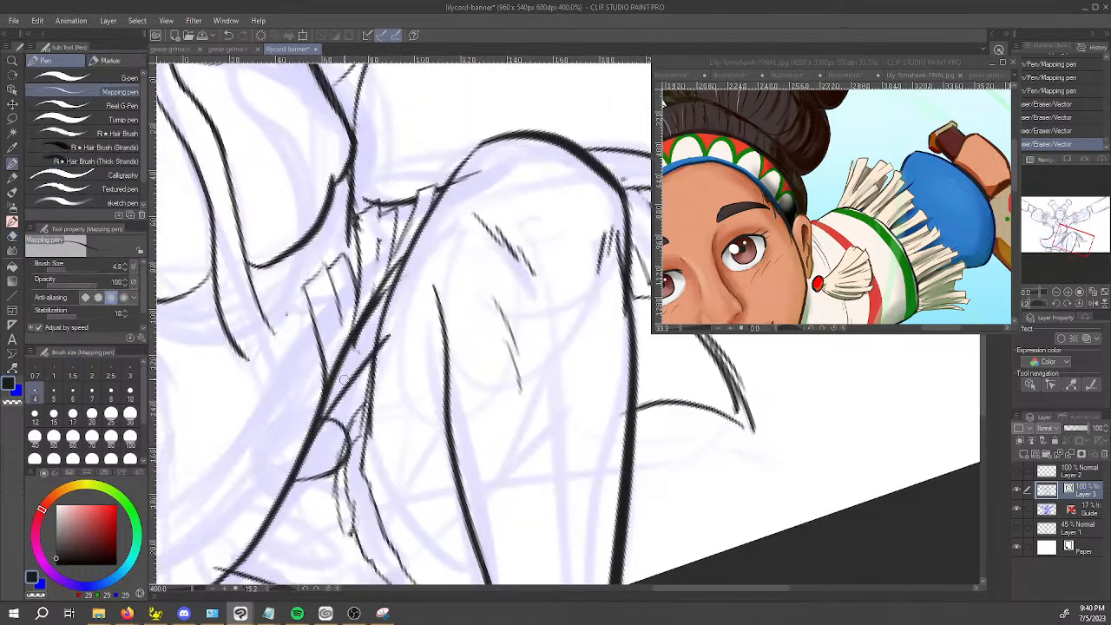
drag(344, 331, 351, 347)
mouse_move(356, 300)
mouse_down()
mouse_move(348, 357)
mouse_move(351, 317)
mouse_move(352, 332)
mouse_up()
key(e)
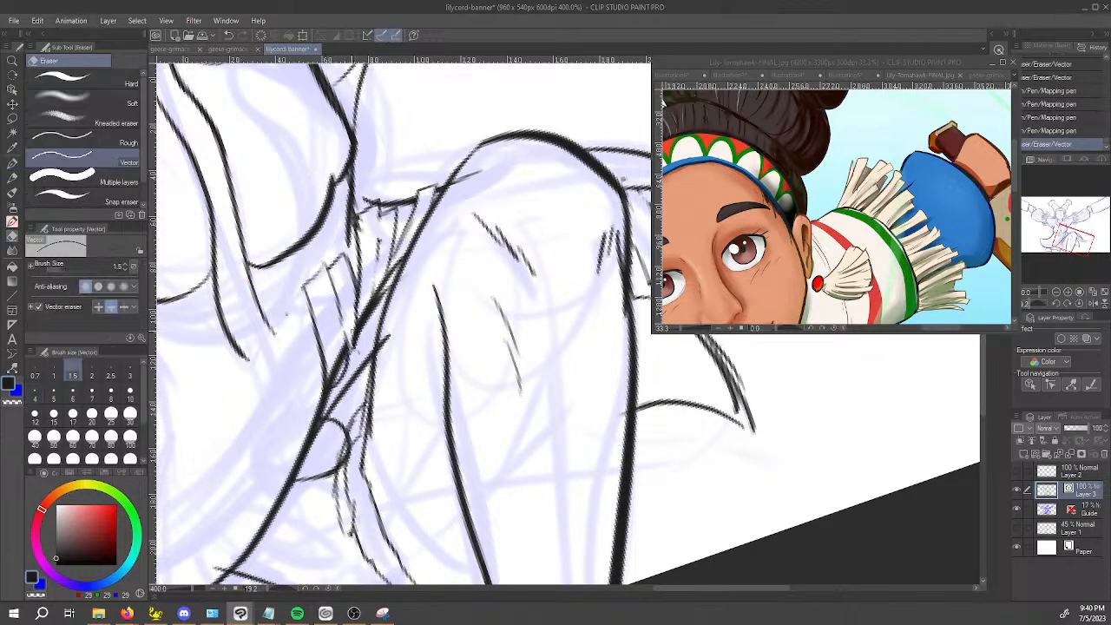
drag(345, 383, 338, 353)
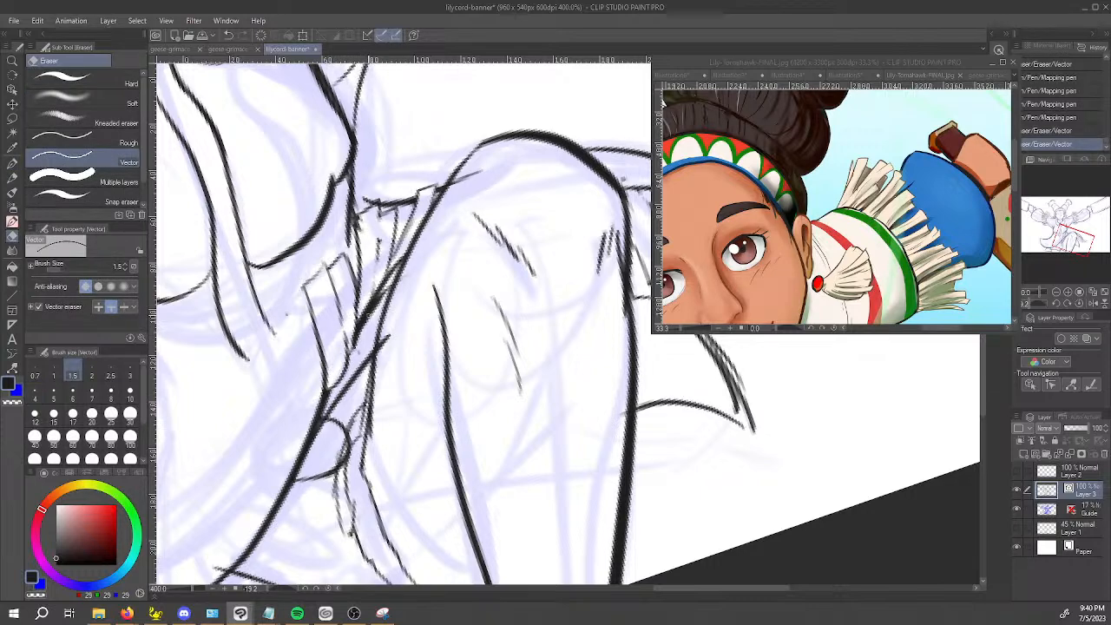
Add a short strand stroke to the waist fringe and clean up its overlaps, reducing the Vector eraser size to 1.0.
key(p)
mouse_move(368, 306)
mouse_down()
mouse_move(359, 330)
mouse_move(376, 285)
mouse_up()
key(e)
drag(359, 218, 365, 231)
key(space)
drag(312, 492, 432, 404)
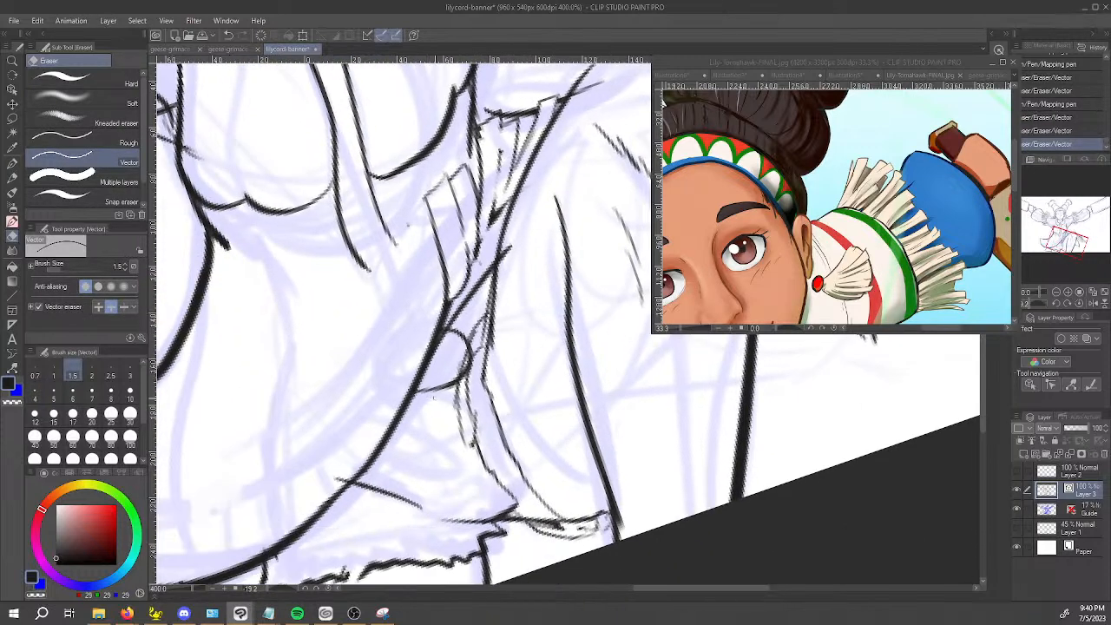
key(bracketleft)
mouse_move(421, 325)
mouse_down()
mouse_move(431, 333)
mouse_move(435, 320)
mouse_up()
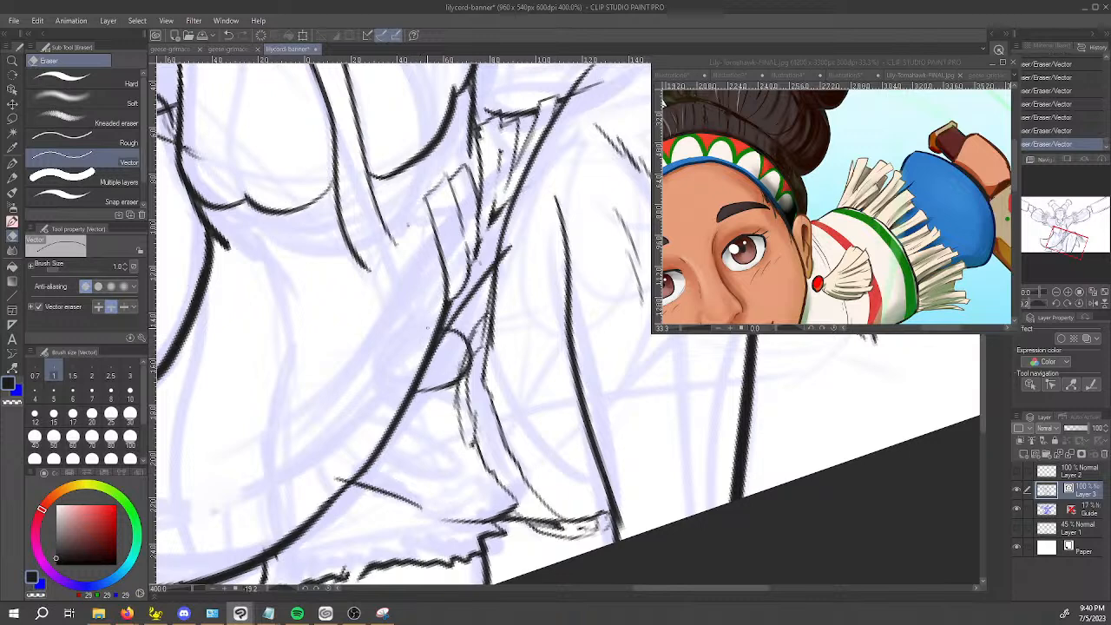
Ink the rounded knot where it overlaps the dress hem beside the thigh, undoing misplaced strokes and trimming the excess.
key(p)
click(426, 347)
mouse_move(426, 344)
mouse_down()
mouse_move(419, 283)
mouse_move(469, 279)
mouse_move(424, 343)
mouse_move(486, 323)
mouse_move(461, 275)
mouse_up()
key(ctrl+z)
key(ctrl+z)
mouse_move(424, 330)
mouse_down()
mouse_move(433, 297)
mouse_move(469, 276)
mouse_up()
key(ctrl+z)
drag(427, 463, 370, 316)
mouse_move(492, 242)
mouse_down()
mouse_move(410, 328)
mouse_move(460, 340)
mouse_move(455, 323)
mouse_move(466, 341)
mouse_up()
key(ctrl+z)
key(e)
click(486, 330)
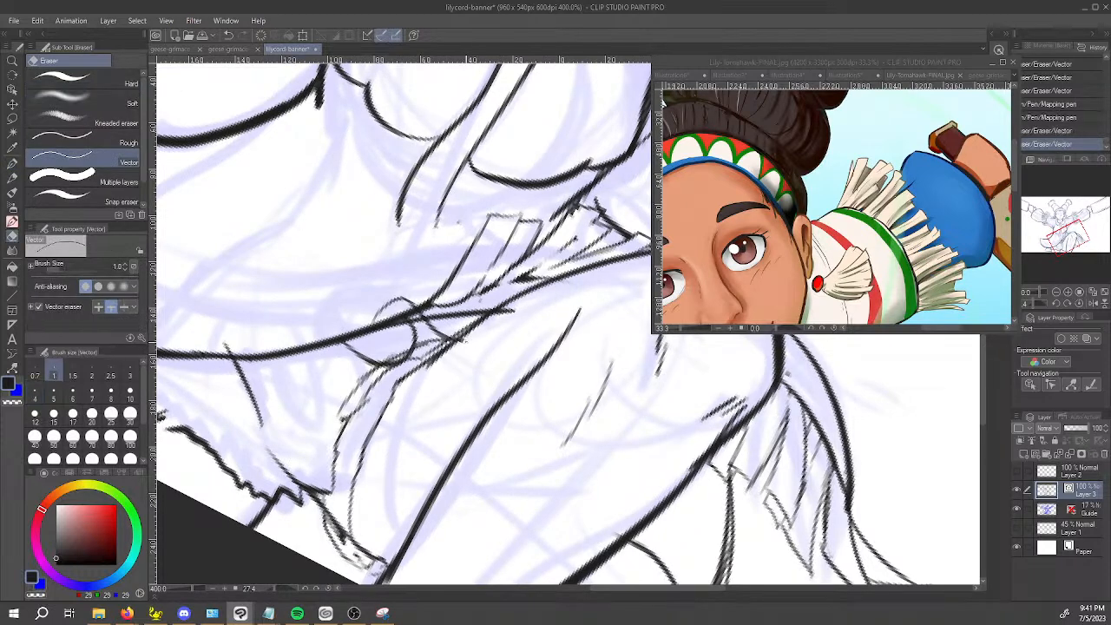
Erase the overshooting line ends between the knot and the raised thigh with the Vector eraser.
key(p)
drag(404, 378, 526, 292)
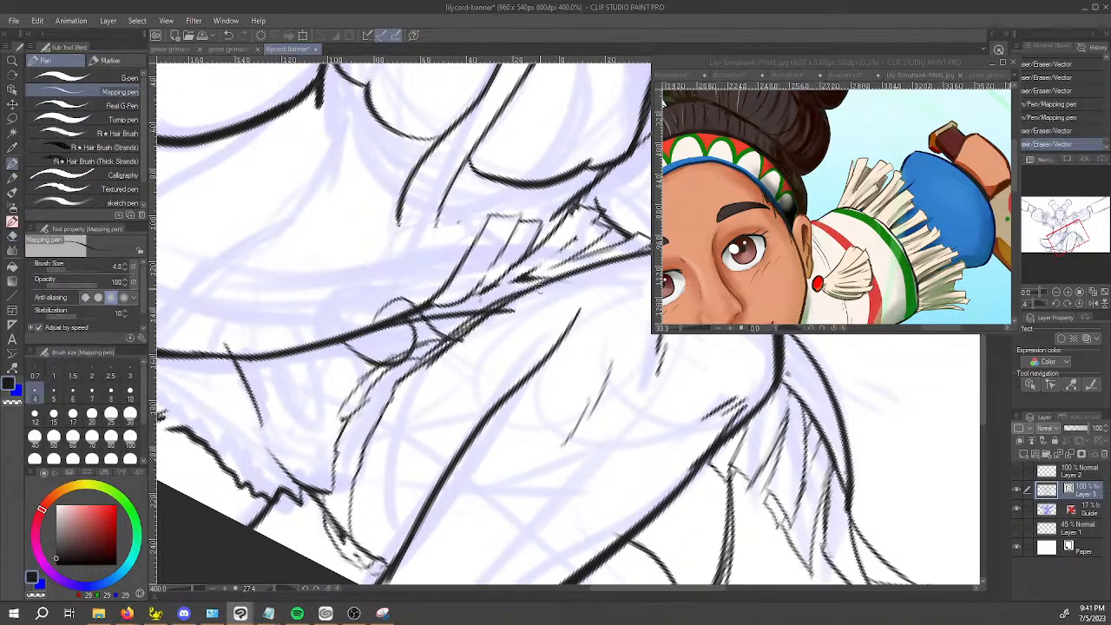
key(e)
drag(455, 339, 463, 349)
mouse_move(509, 303)
mouse_down()
mouse_move(438, 357)
mouse_move(469, 330)
mouse_up()
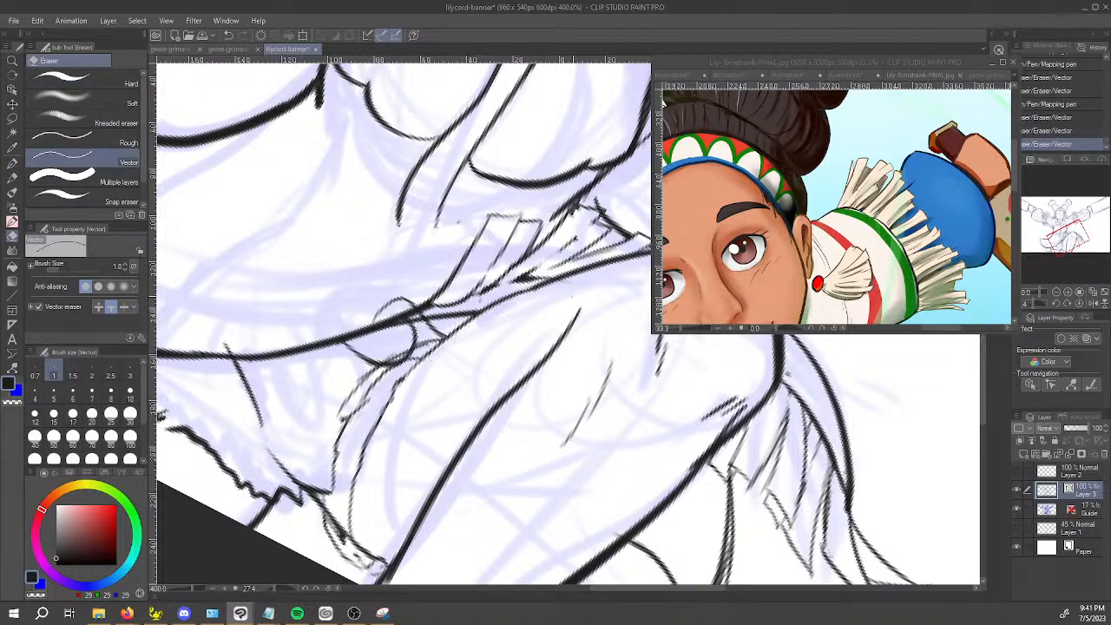
Ink an outer curved contour around the knot beside the raised thigh with the Mapping pen, redoing the misplaced strokes.
key(p)
drag(400, 480, 573, 452)
drag(477, 468, 491, 434)
key(ctrl+z)
drag(489, 436, 525, 412)
drag(474, 466, 470, 480)
mouse_move(470, 480)
mouse_down()
mouse_move(491, 521)
mouse_move(494, 508)
mouse_up()
key(ctrl+z)
drag(468, 467, 491, 519)
Extend the two front placket lines of the dress from the chest down to the knot at the waist.
drag(483, 452, 331, 330)
drag(411, 314, 434, 199)
key(ctrl+z)
drag(409, 317, 442, 193)
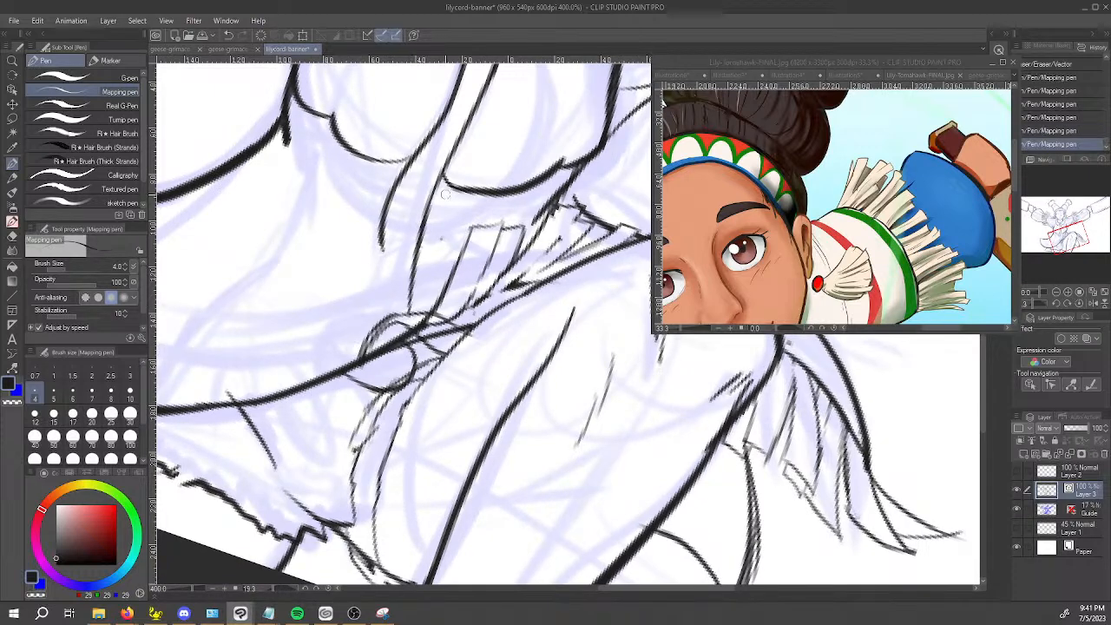
mouse_move(360, 346)
mouse_down()
mouse_move(376, 232)
mouse_move(395, 188)
mouse_move(379, 252)
mouse_move(380, 219)
mouse_up()
key(e)
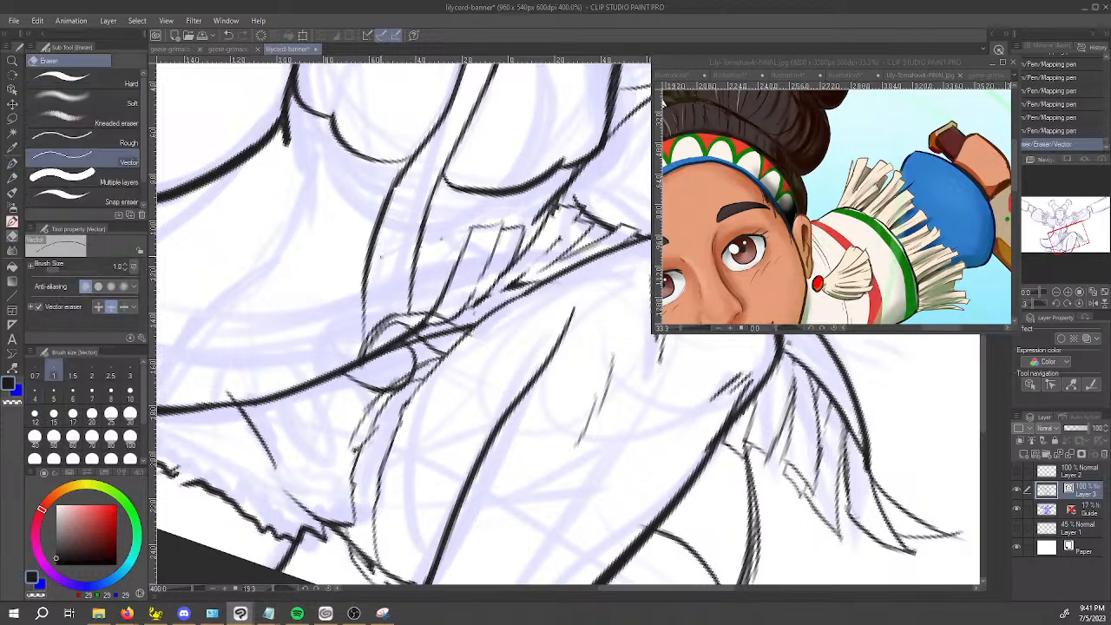
key(p)
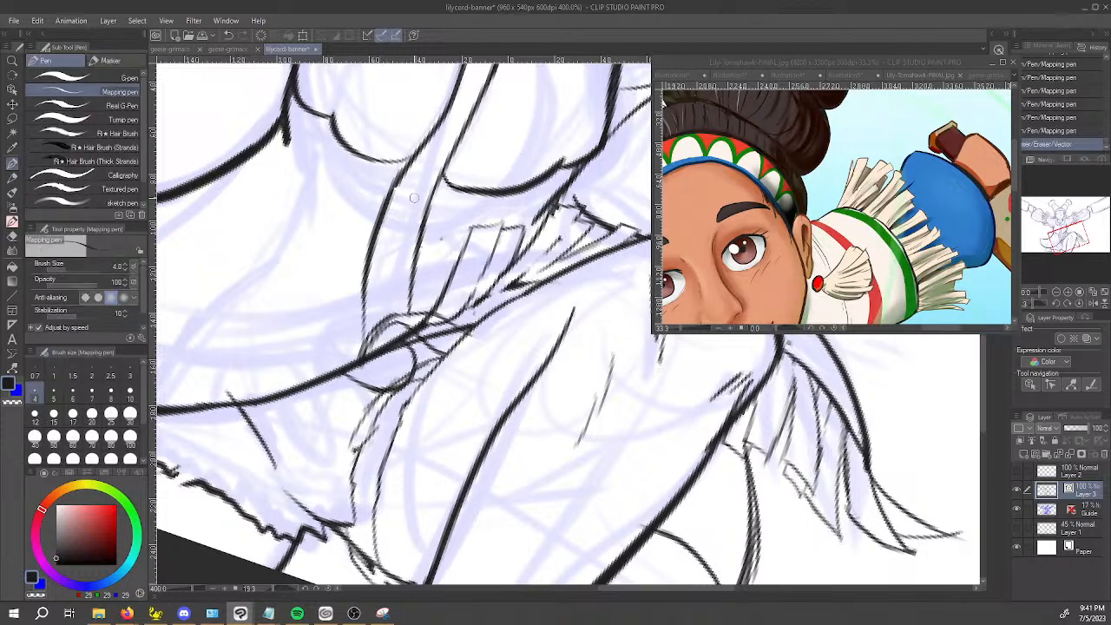
Redraw the outer placket line so it runs smoothly from below the bust to the waist knot.
scroll(414, 198, down, 4)
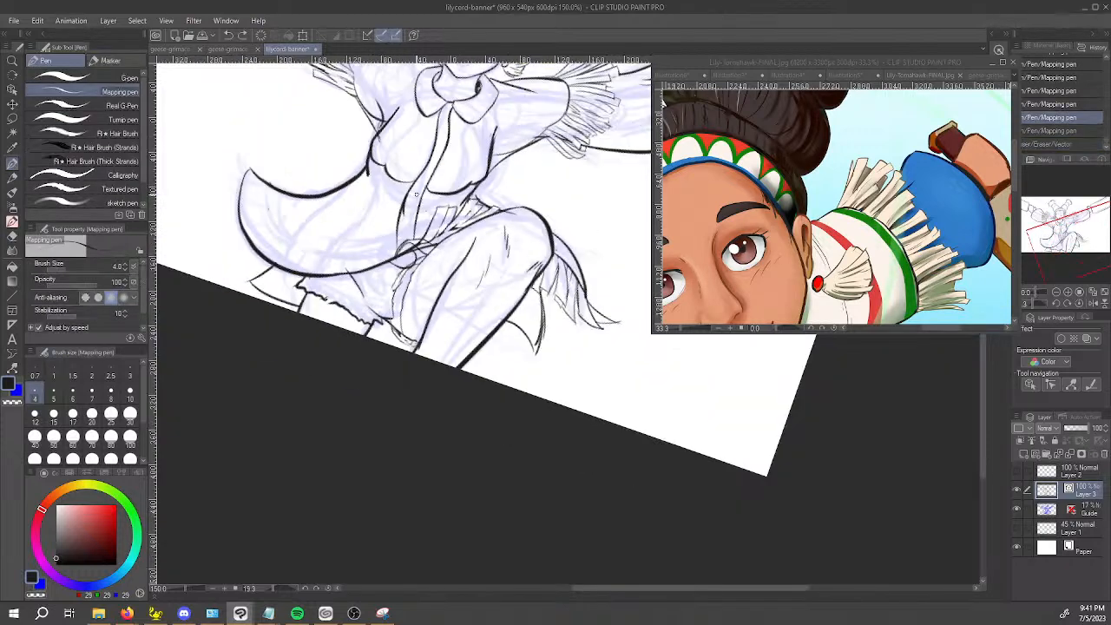
key(space)
scroll(408, 252, up, 4)
key(e)
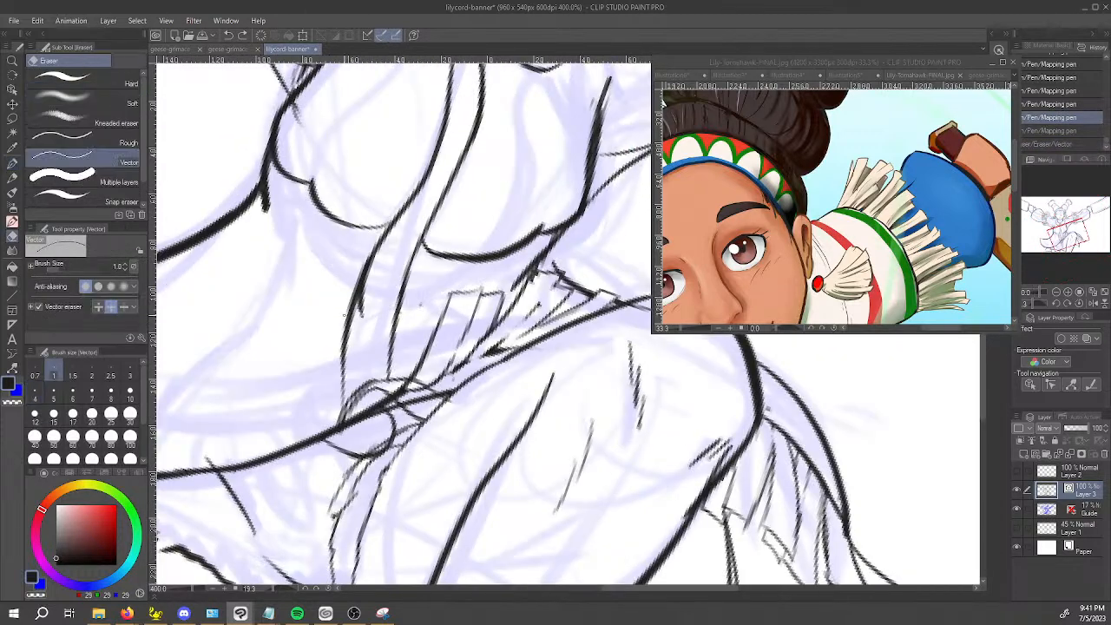
click(351, 297)
key(p)
mouse_move(351, 396)
mouse_down()
mouse_move(361, 279)
mouse_move(376, 246)
mouse_up()
key(ctrl+z)
mouse_move(356, 383)
mouse_down()
mouse_move(362, 295)
mouse_move(396, 220)
mouse_up()
Ink the sash edge rising past the knot beneath the placket lines and trim the placket ends with the Vector eraser.
scroll(409, 206, down, 4)
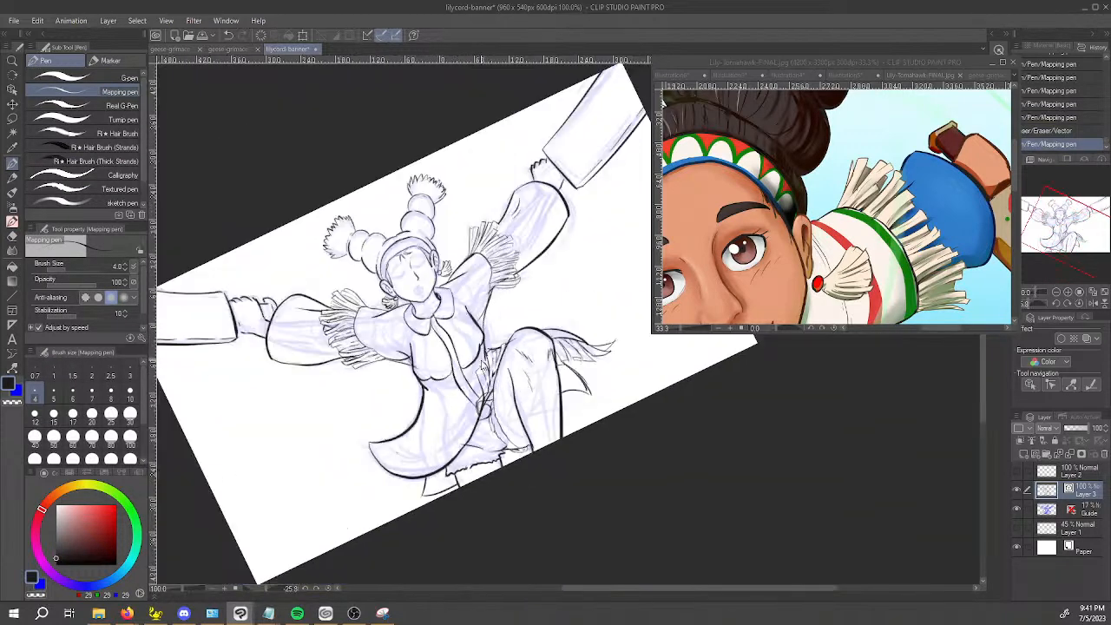
key(space)
drag(466, 408, 451, 363)
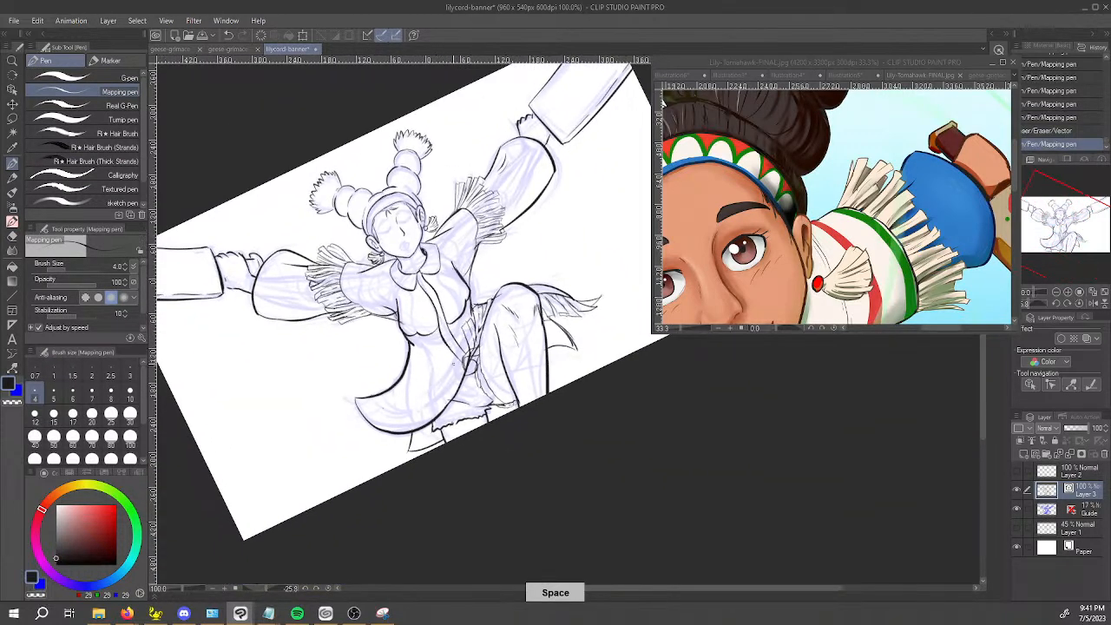
scroll(456, 361, up, 4)
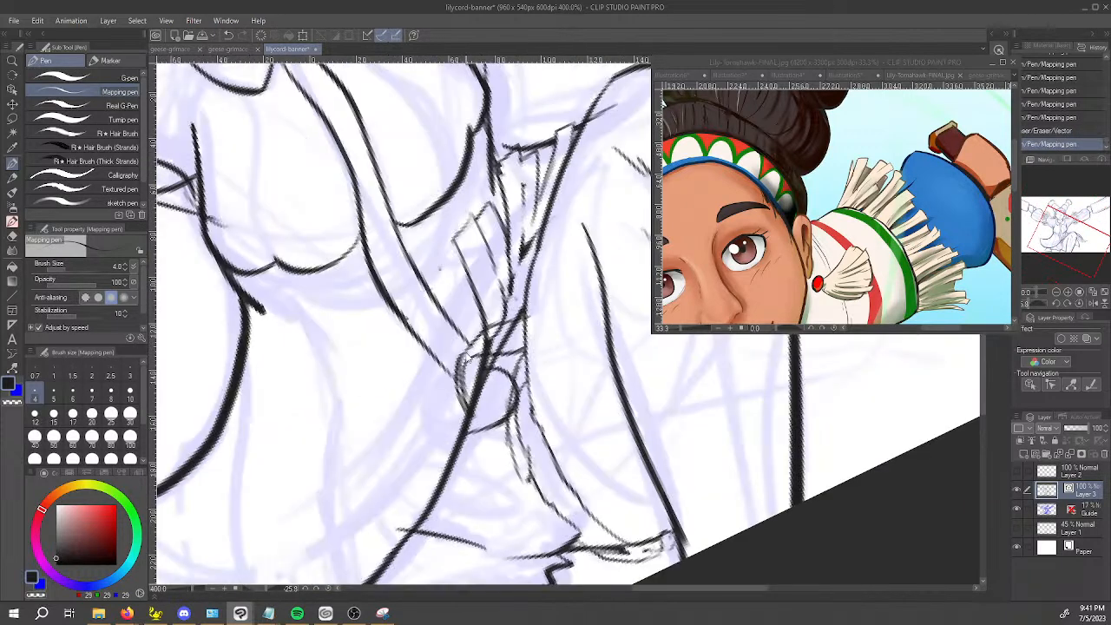
key(e)
key(p)
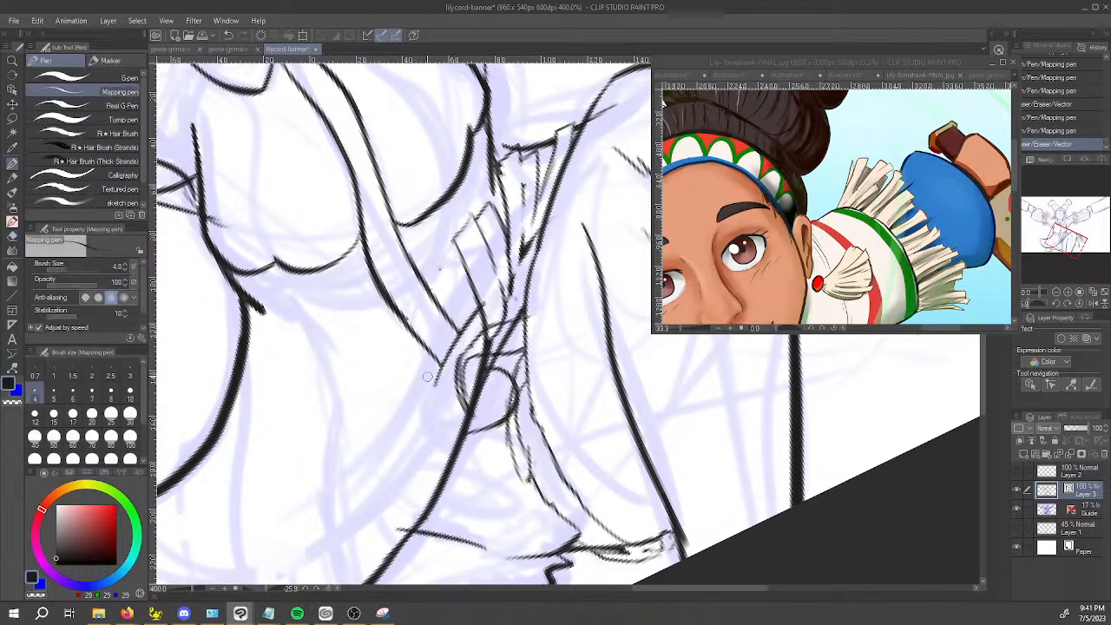
mouse_move(398, 468)
mouse_down()
mouse_move(435, 402)
mouse_move(460, 388)
mouse_up()
key(space)
key(ctrl+z)
drag(473, 327, 382, 482)
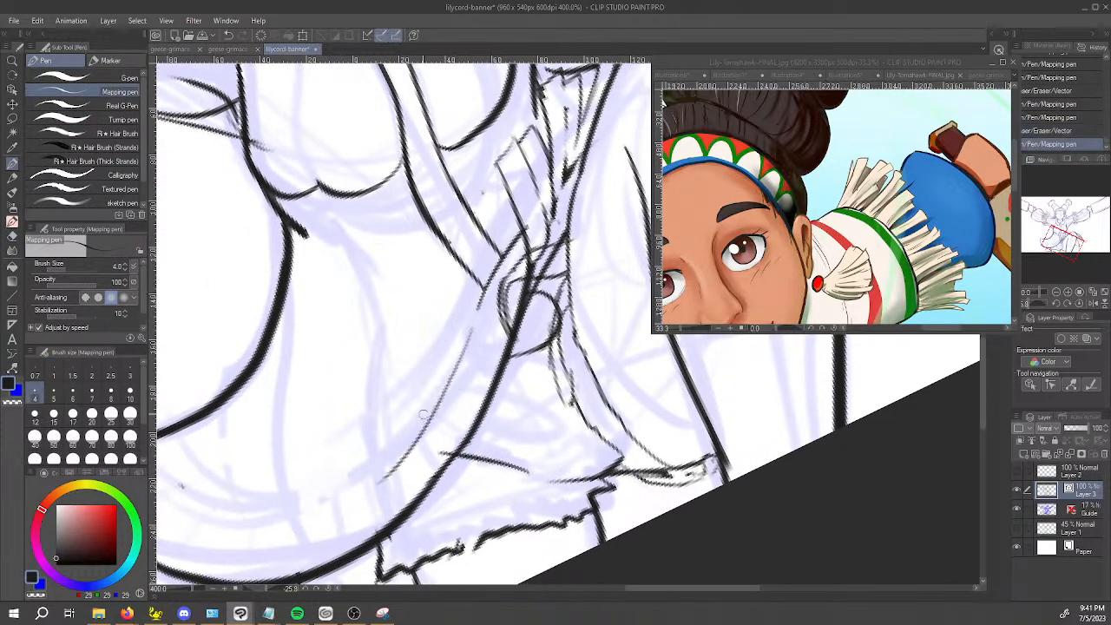
drag(412, 434, 274, 514)
key(space)
drag(627, 413, 678, 329)
drag(410, 471, 460, 417)
key(ctrl+z)
Ink a long curved fold from beside the knot to the skirt hem, then erase its overshoots and the hem line inside the knot.
key(ctrl+z)
key(ctrl+z)
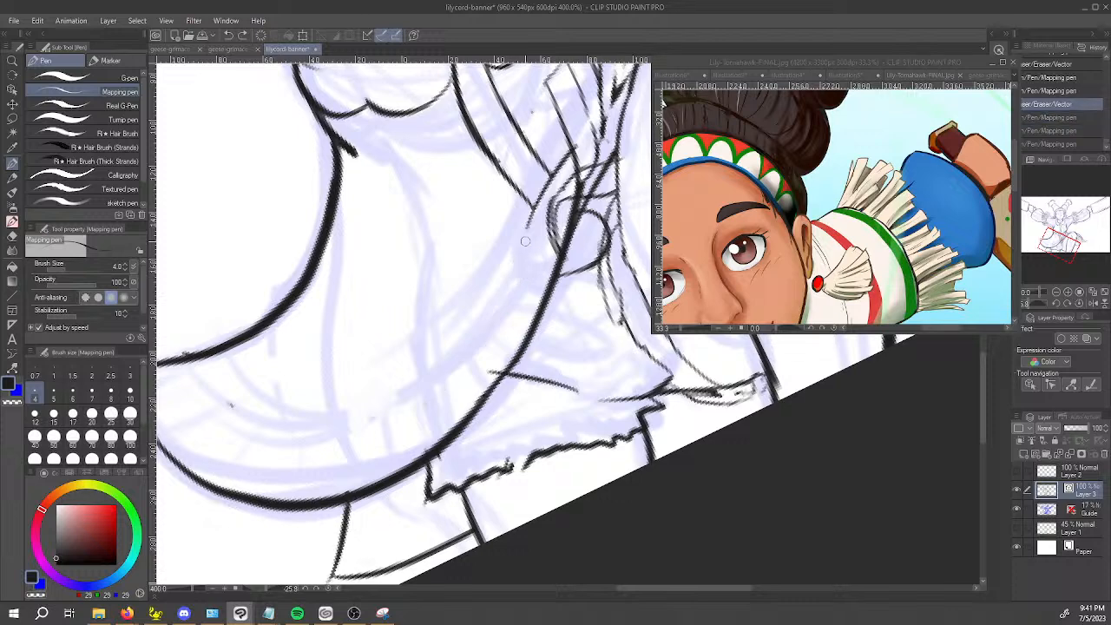
drag(524, 241, 426, 455)
key(ctrl+z)
mouse_move(523, 246)
mouse_down()
mouse_move(488, 339)
mouse_move(427, 455)
mouse_up()
key(e)
drag(527, 242, 519, 251)
drag(498, 368, 497, 378)
mouse_move(577, 179)
mouse_down()
mouse_move(579, 189)
mouse_move(596, 183)
mouse_move(562, 243)
mouse_move(575, 201)
mouse_move(563, 254)
mouse_up()
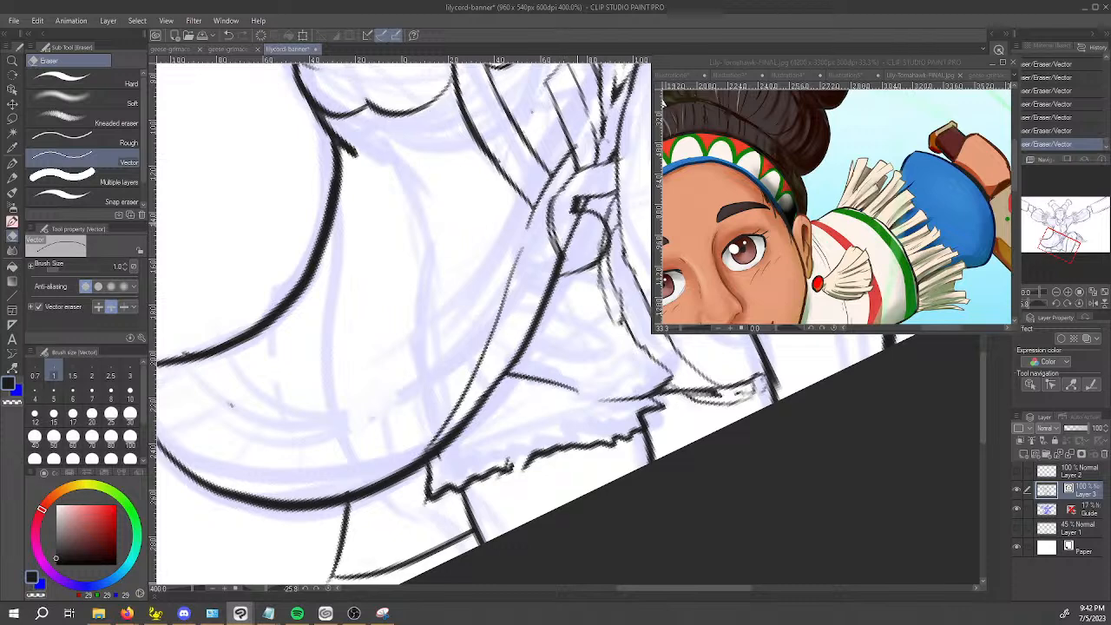
drag(576, 209, 515, 286)
drag(551, 319, 546, 334)
drag(569, 372, 554, 402)
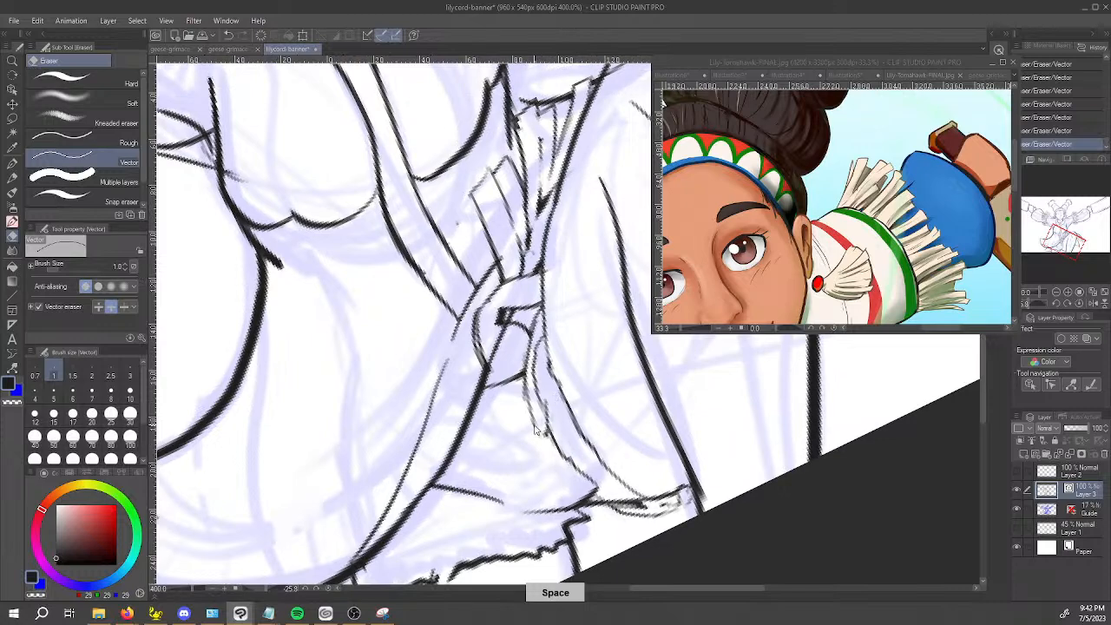
scroll(536, 425, down, 3)
drag(594, 474, 459, 434)
drag(502, 394, 497, 419)
scroll(496, 418, up, 1)
drag(497, 418, 458, 400)
key(ctrl+z)
key(ctrl+z)
key(ctrl+z)
key(ctrl+z)
key(ctrl+z)
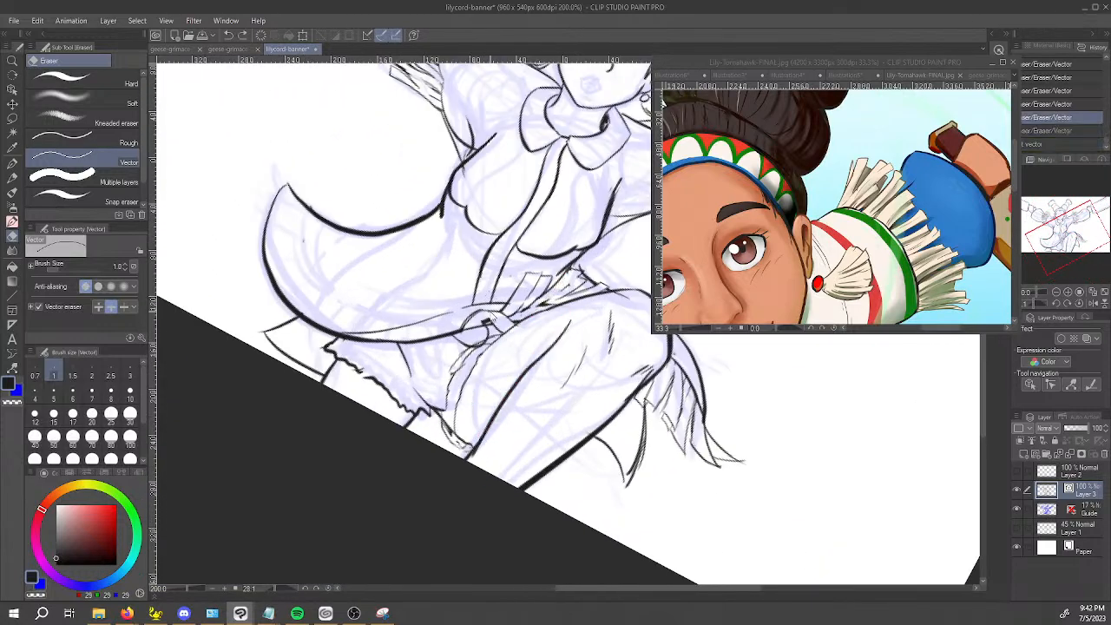
key(ctrl+z)
key(ctrl+z)
key(ctrl+z)
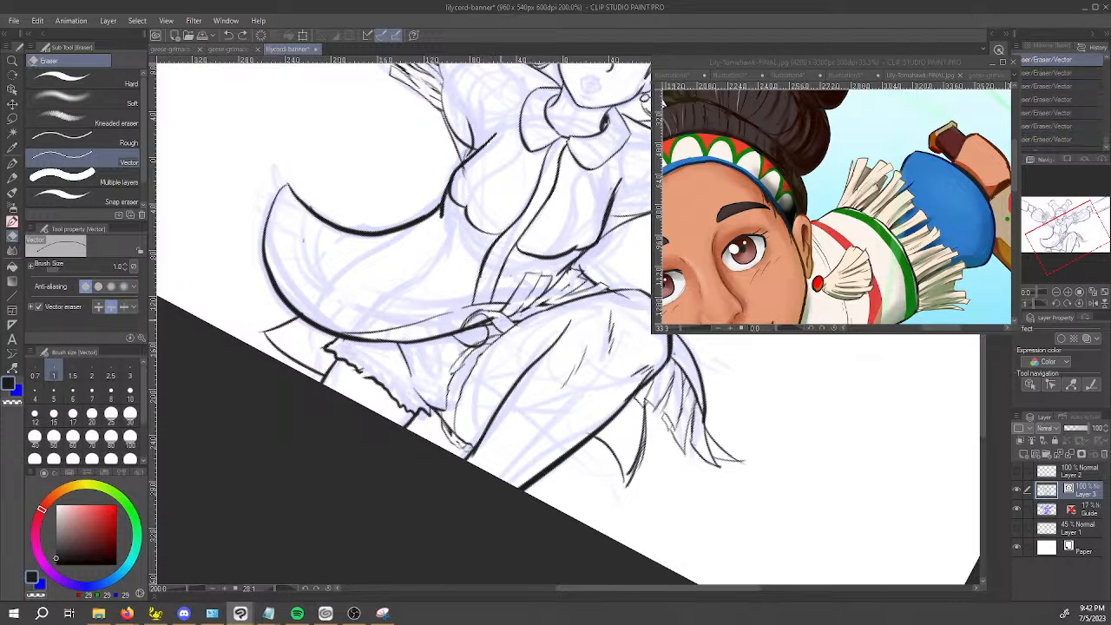
Erase a leftover line piece at the waist knot and reduce the Vector eraser size to 0.7.
click(496, 319)
key(space)
drag(481, 388, 545, 429)
scroll(545, 429, up, 4)
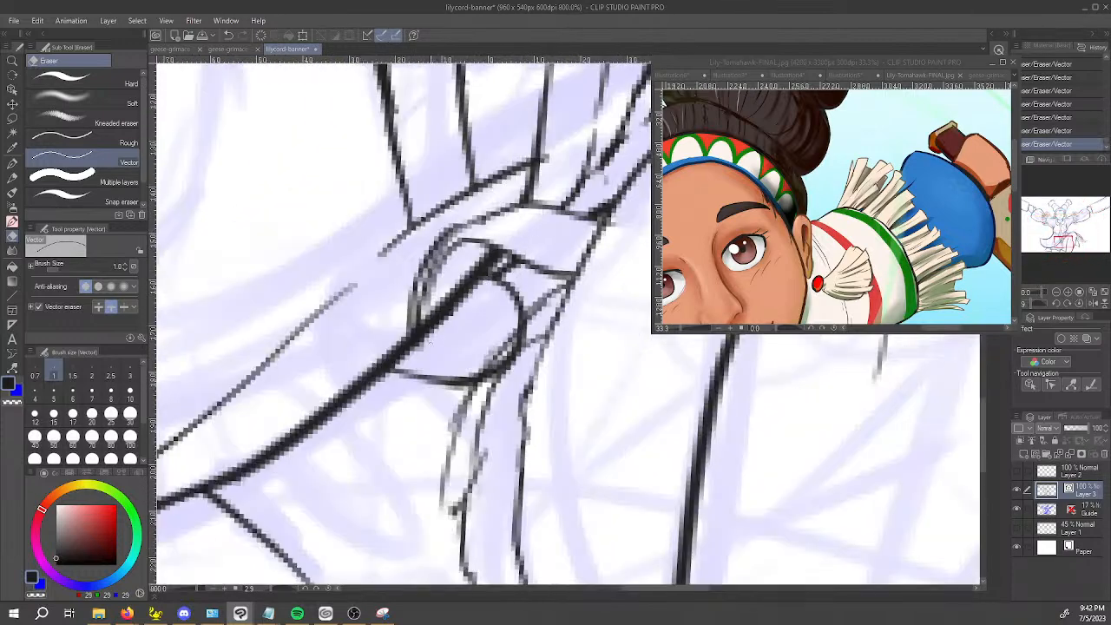
scroll(436, 336, down, 2)
key(bracketleft)
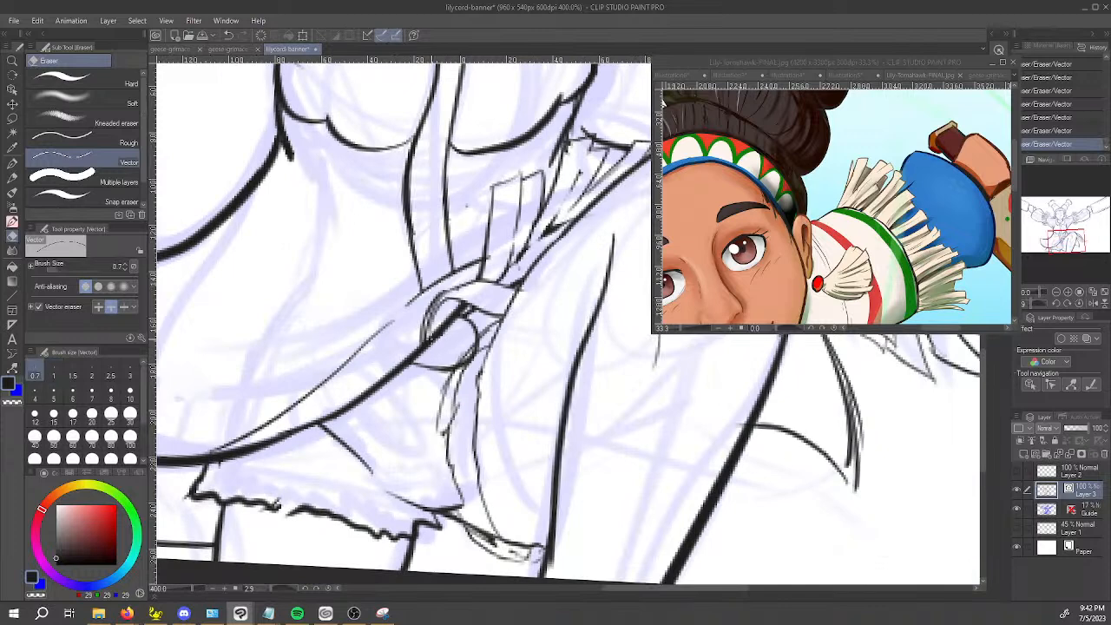
mouse_move(454, 314)
mouse_down()
mouse_move(439, 348)
mouse_move(399, 351)
mouse_move(434, 326)
mouse_move(516, 362)
mouse_up()
key(ctrl+z)
key(p)
key(ctrl+z)
key(ctrl+z)
drag(439, 340, 531, 351)
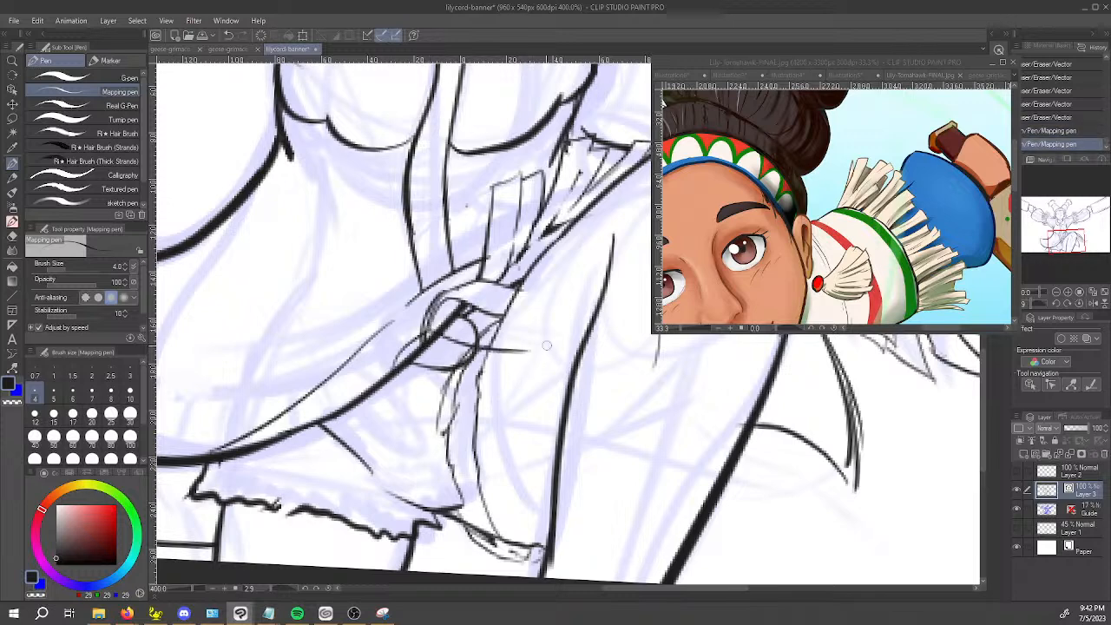
click(298, 614)
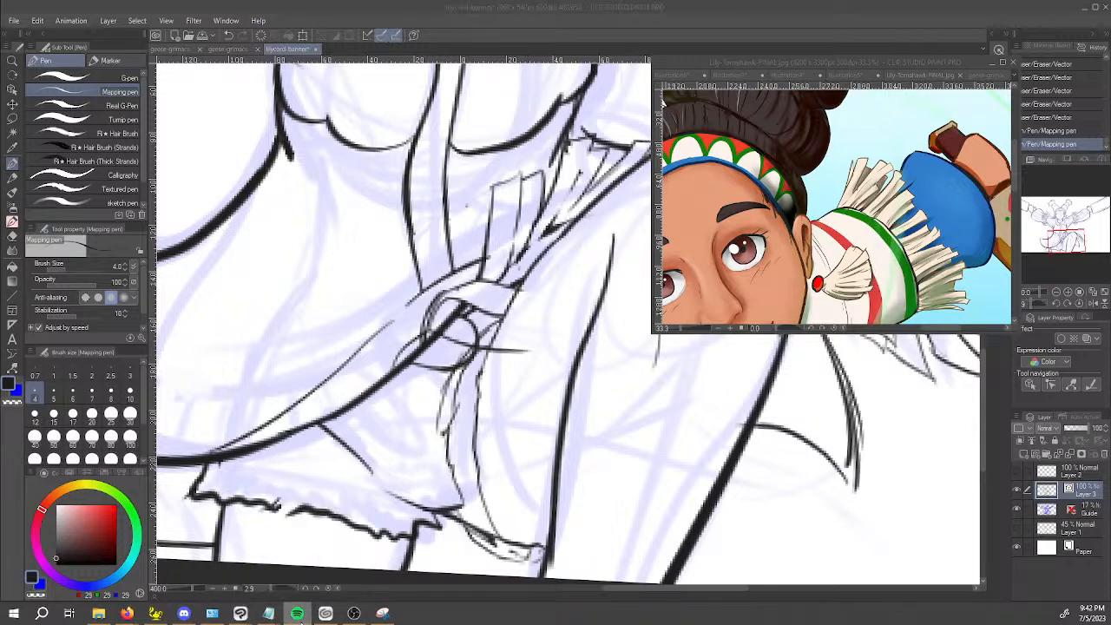
click(430, 332)
drag(430, 333, 537, 333)
key(ctrl+z)
key(ctrl+z)
drag(432, 333, 529, 345)
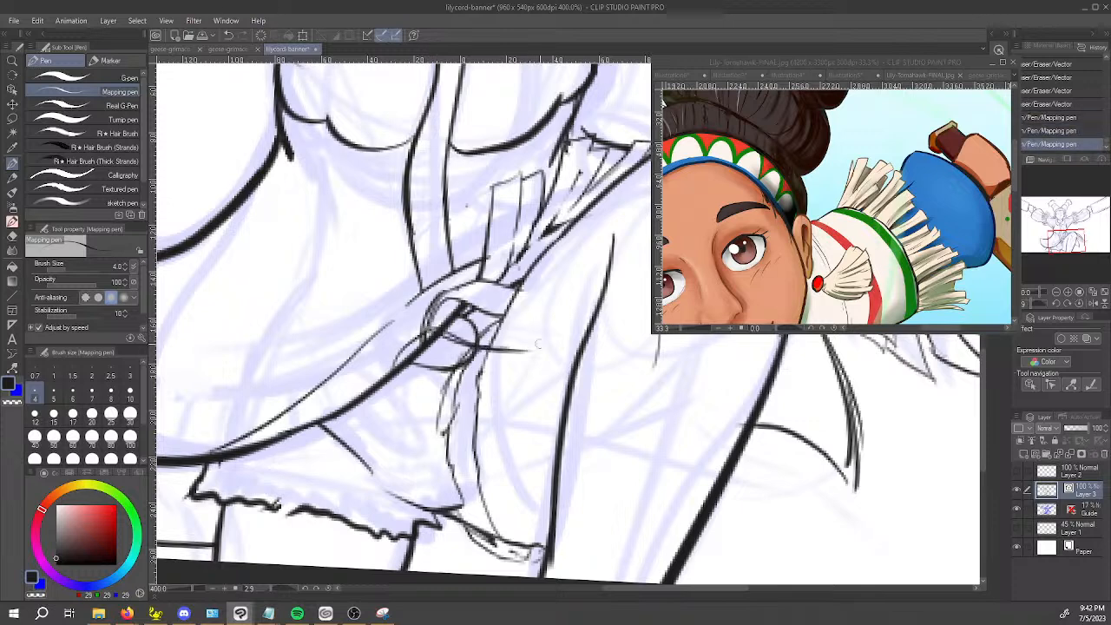
key(ctrl+z)
key(e)
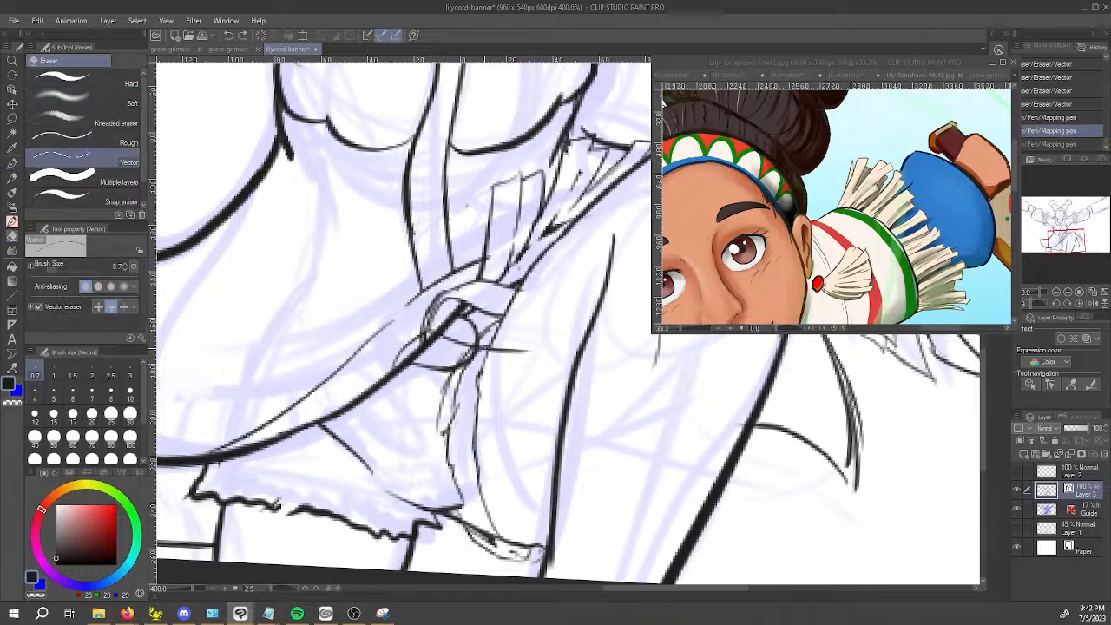
drag(460, 365, 489, 339)
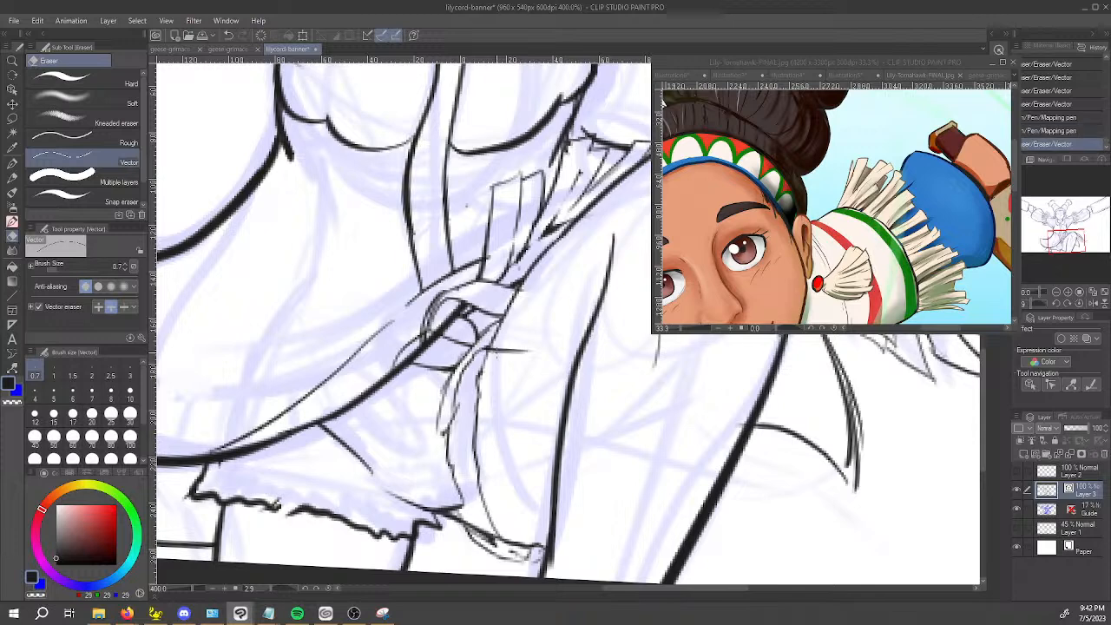
key(ctrl+z)
key(ctrl+z)
key(ctrl+z)
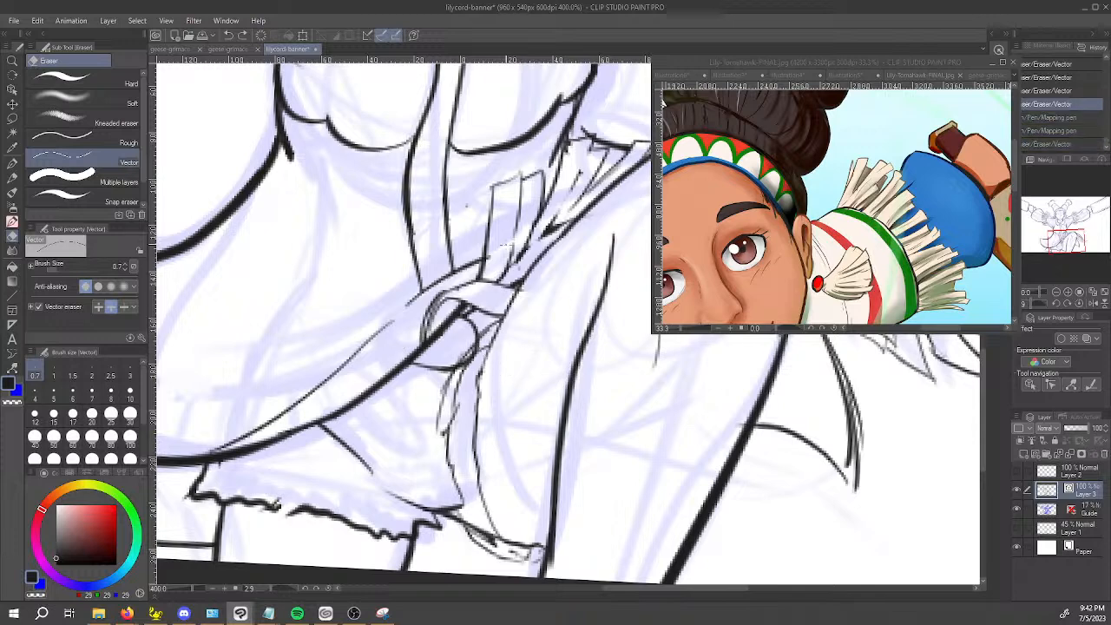
Ink the side edge and inner strand lines of a sash tail hanging from the knot over the skirt.
key(p)
drag(425, 343, 438, 419)
key(ctrl+z)
drag(425, 344, 453, 453)
drag(433, 296, 465, 320)
drag(434, 387, 440, 478)
drag(443, 375, 453, 488)
key(ctrl+z)
mouse_move(449, 413)
mouse_down()
mouse_move(453, 498)
mouse_move(487, 467)
mouse_up()
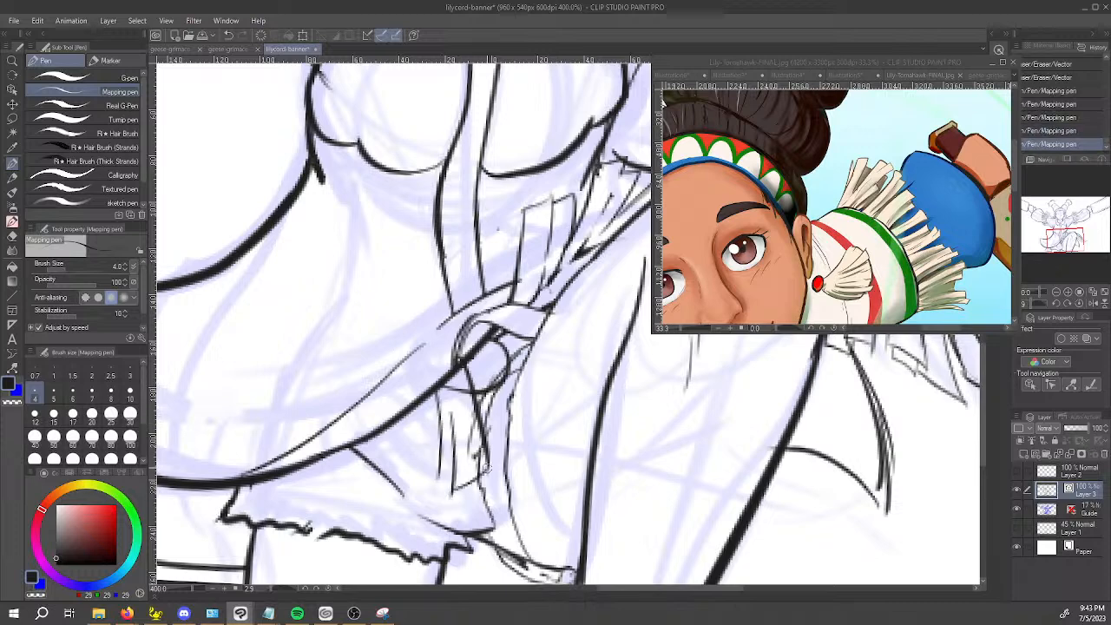
Erase the stray outer strand line of the sash tail and ink its curved outer edge and lower end instead.
key(e)
drag(440, 415, 443, 423)
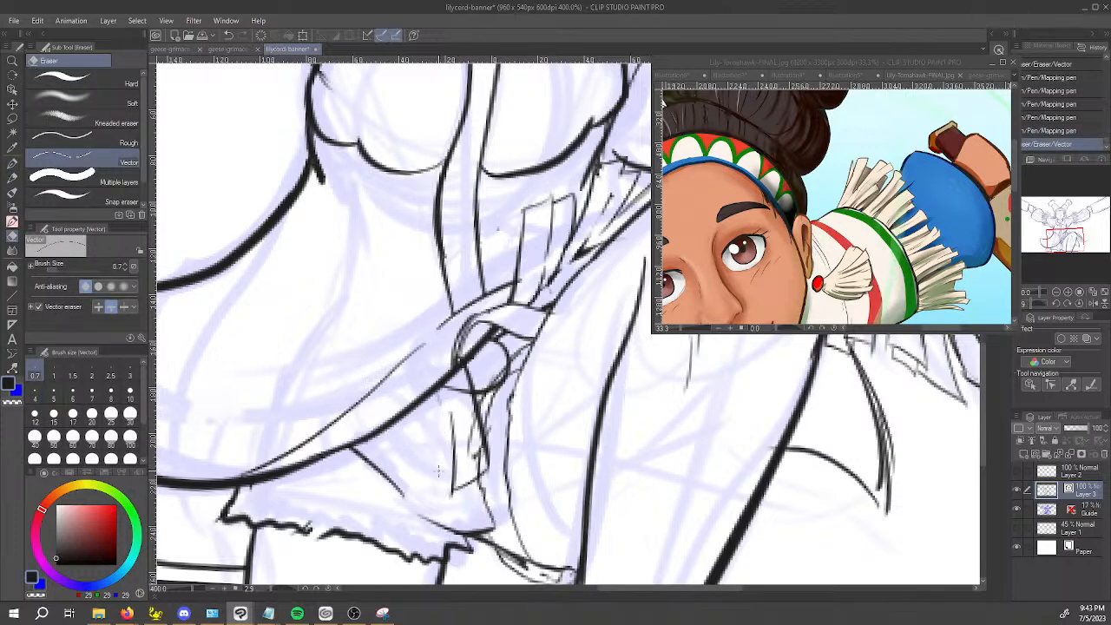
key(p)
mouse_move(453, 477)
mouse_down()
mouse_move(425, 486)
mouse_move(429, 439)
mouse_up()
mouse_move(421, 408)
mouse_down()
mouse_move(429, 460)
mouse_move(427, 443)
mouse_up()
drag(421, 404, 428, 481)
drag(430, 428, 426, 502)
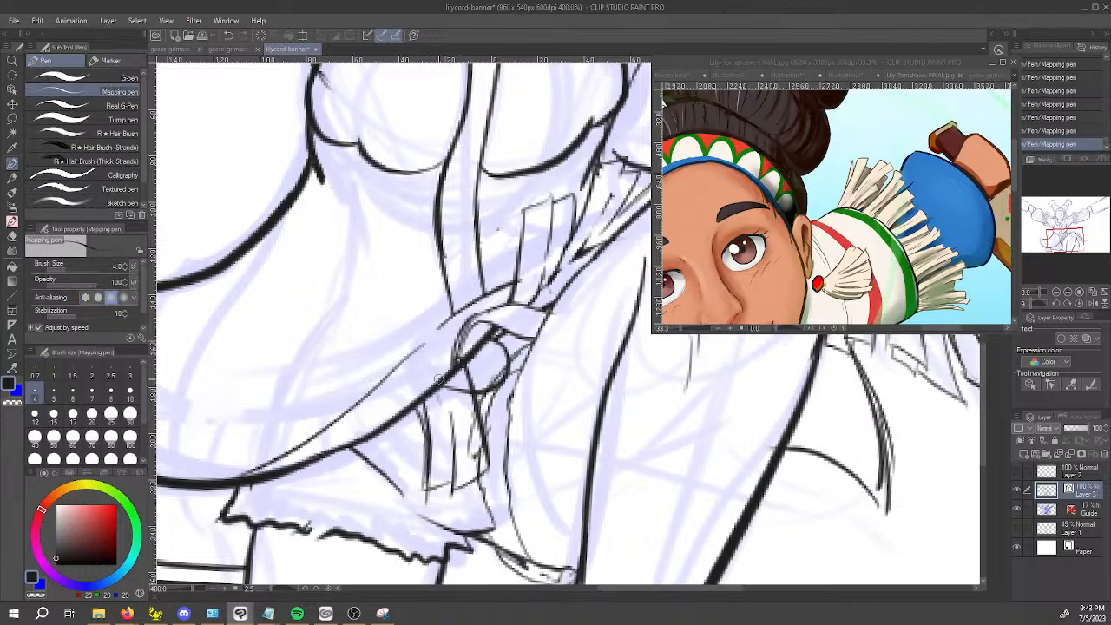
Erase the dress hem line where the sash tail crosses it and touch up the hem's cut end.
key(e)
drag(458, 363, 450, 376)
mouse_move(457, 371)
mouse_down()
mouse_move(463, 408)
mouse_move(451, 373)
mouse_up()
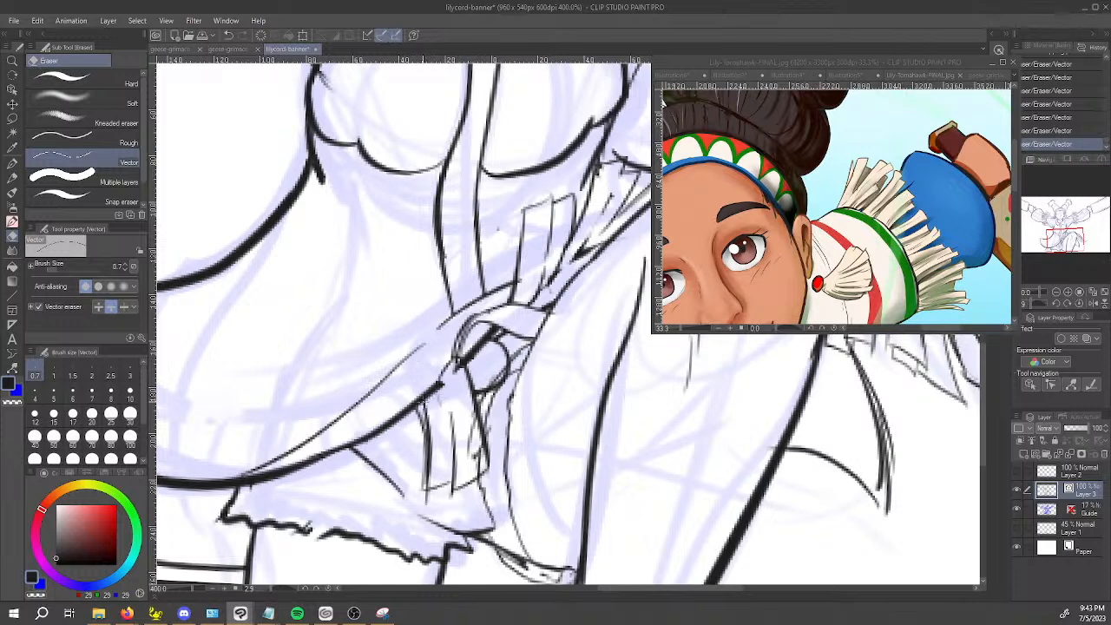
key(ctrl+z)
key(p)
drag(424, 394, 442, 382)
key(space)
drag(396, 435, 501, 368)
drag(503, 352, 457, 463)
key(ctrl+z)
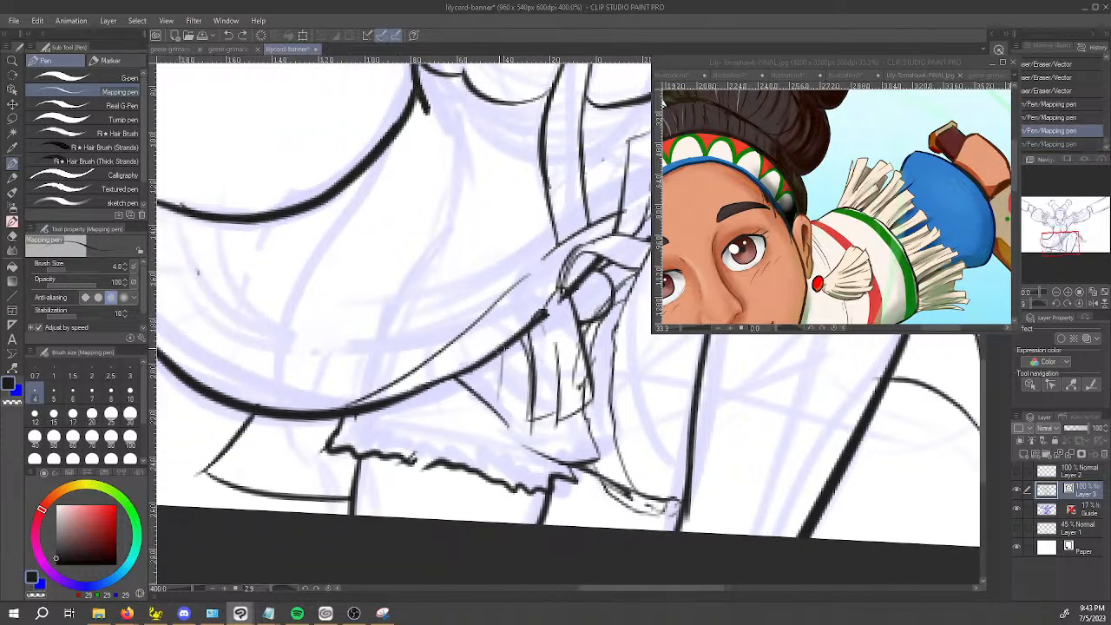
Erase the sash tail's lower end line and the overlapping fringe strokes beside it, raising the Vector eraser size to 4.0.
key(e)
mouse_move(531, 431)
mouse_down()
mouse_move(540, 408)
mouse_move(577, 406)
mouse_up()
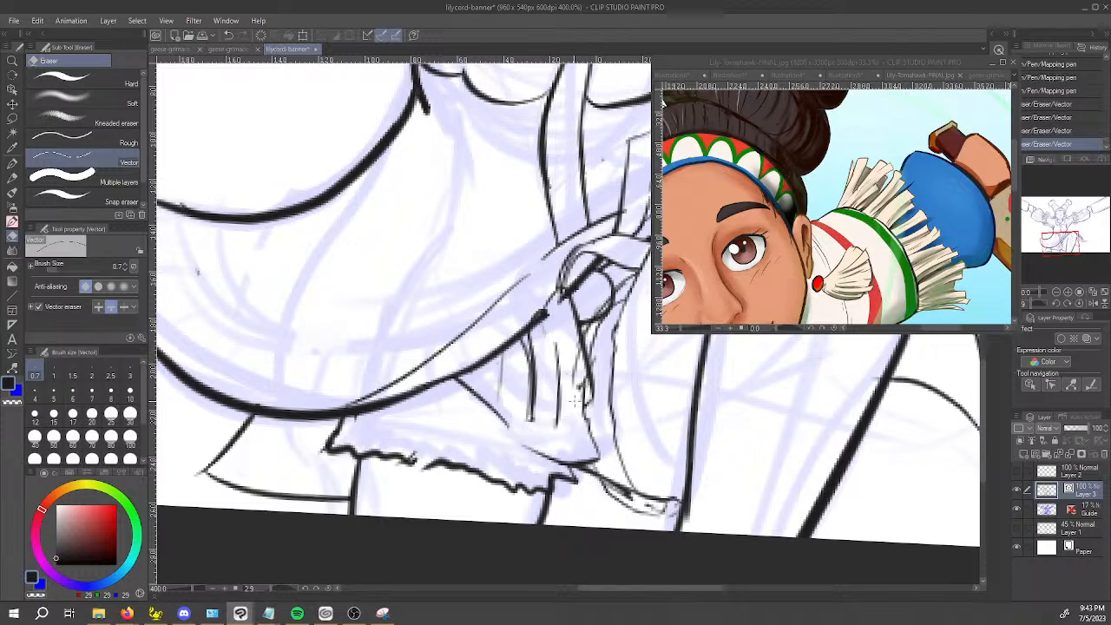
key(bracketright)
key(bracketright)
key(bracketright)
key(bracketright)
key(bracketright)
key(bracketright)
click(576, 366)
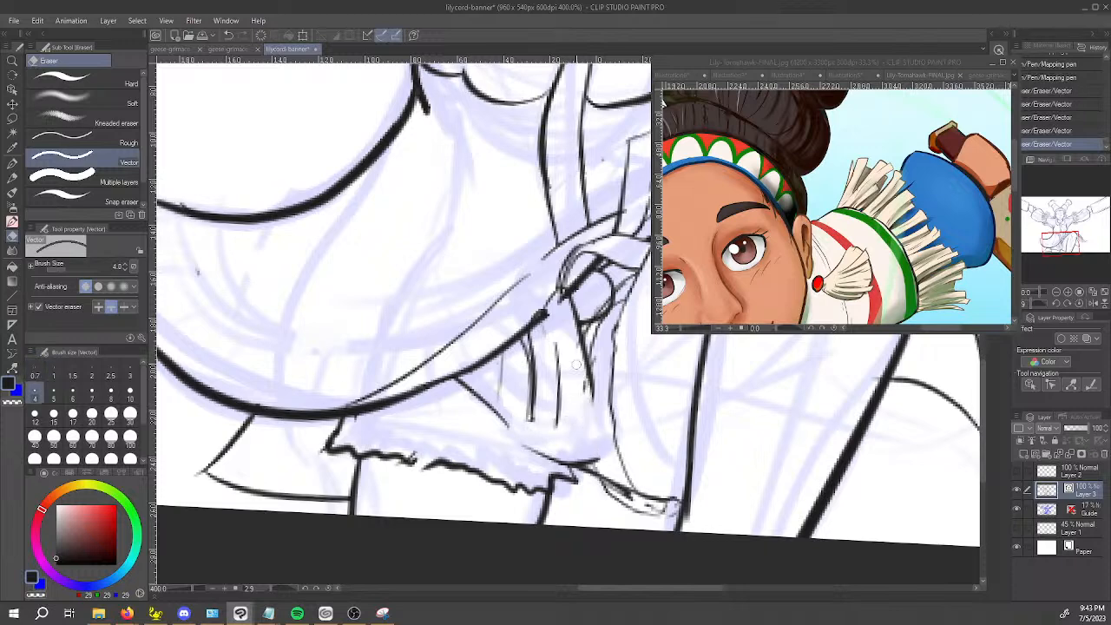
key(ctrl+z)
click(583, 390)
key(p)
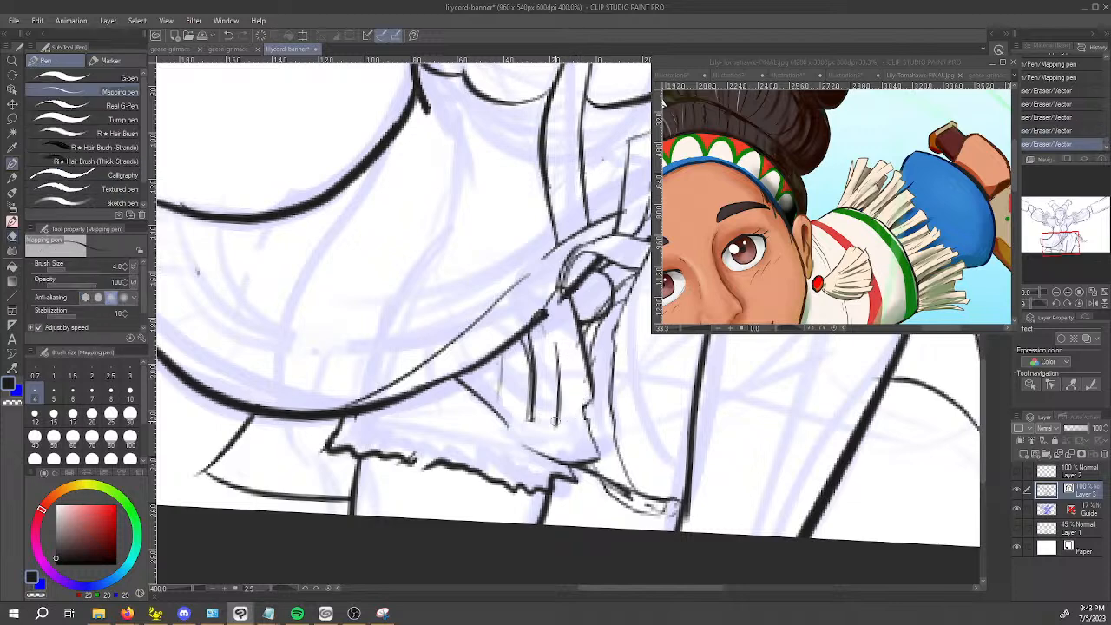
Ink new lower ends and connecting edges on the sash tail strands and erase the overshooting line ends.
mouse_move(560, 415)
mouse_down()
mouse_move(553, 439)
mouse_move(571, 439)
mouse_up()
drag(565, 440, 587, 429)
drag(592, 382, 593, 428)
mouse_move(592, 423)
mouse_down()
mouse_move(520, 434)
mouse_move(530, 390)
mouse_up()
drag(524, 437, 531, 388)
key(e)
drag(526, 340, 527, 382)
mouse_move(532, 424)
mouse_down()
mouse_move(529, 398)
mouse_move(584, 429)
mouse_up()
drag(587, 405, 585, 416)
mouse_move(448, 397)
mouse_down()
mouse_move(530, 346)
mouse_move(570, 341)
mouse_up()
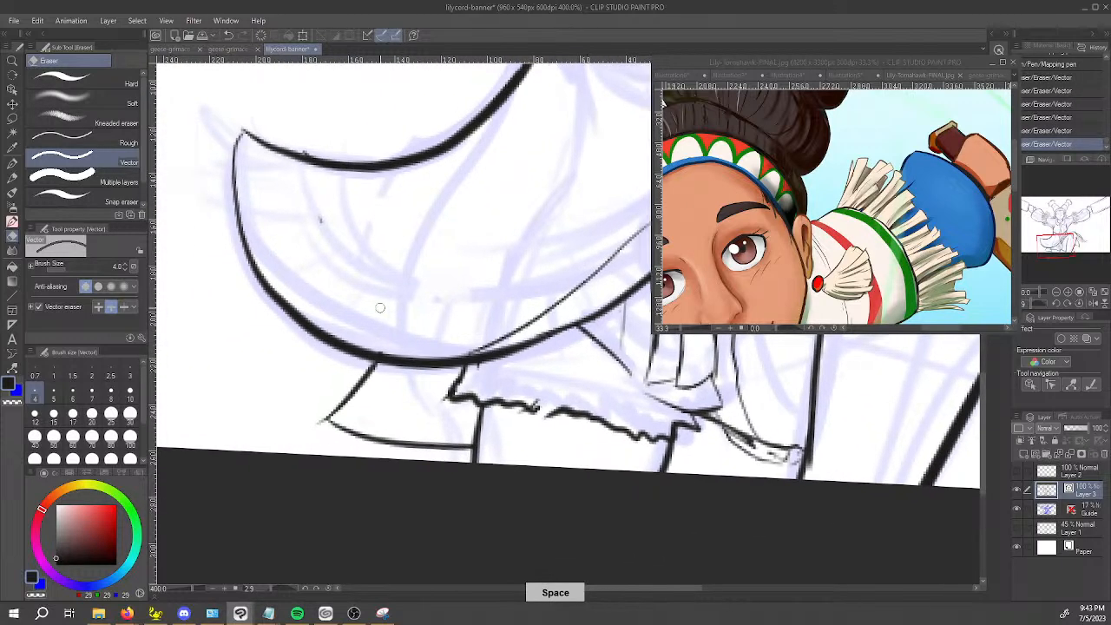
scroll(338, 235, down, 5)
drag(541, 404, 464, 502)
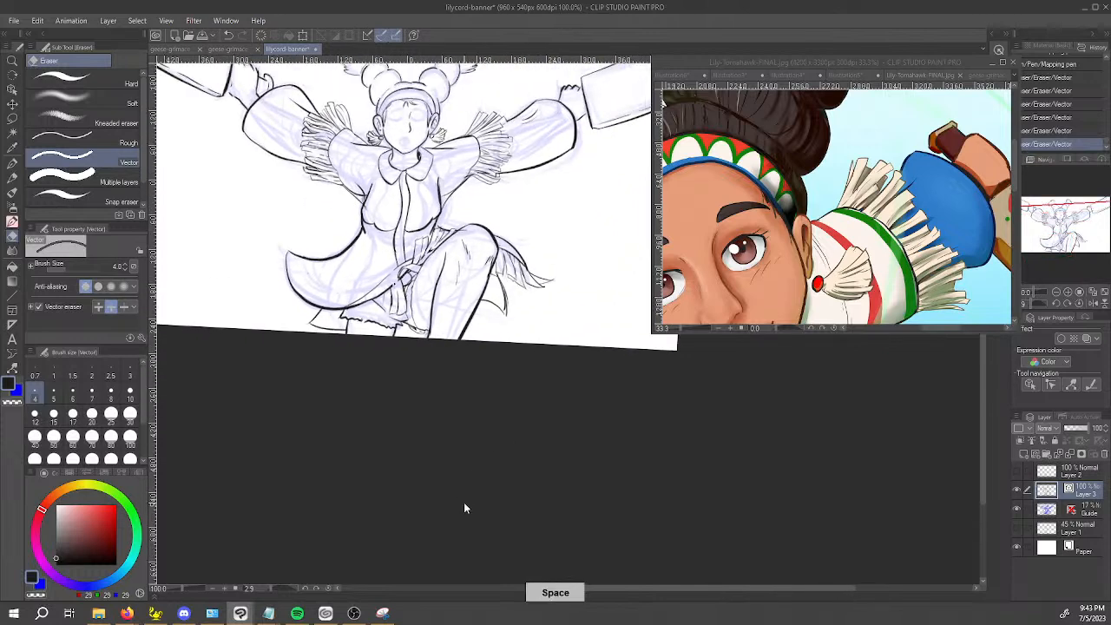
scroll(382, 276, up, 4)
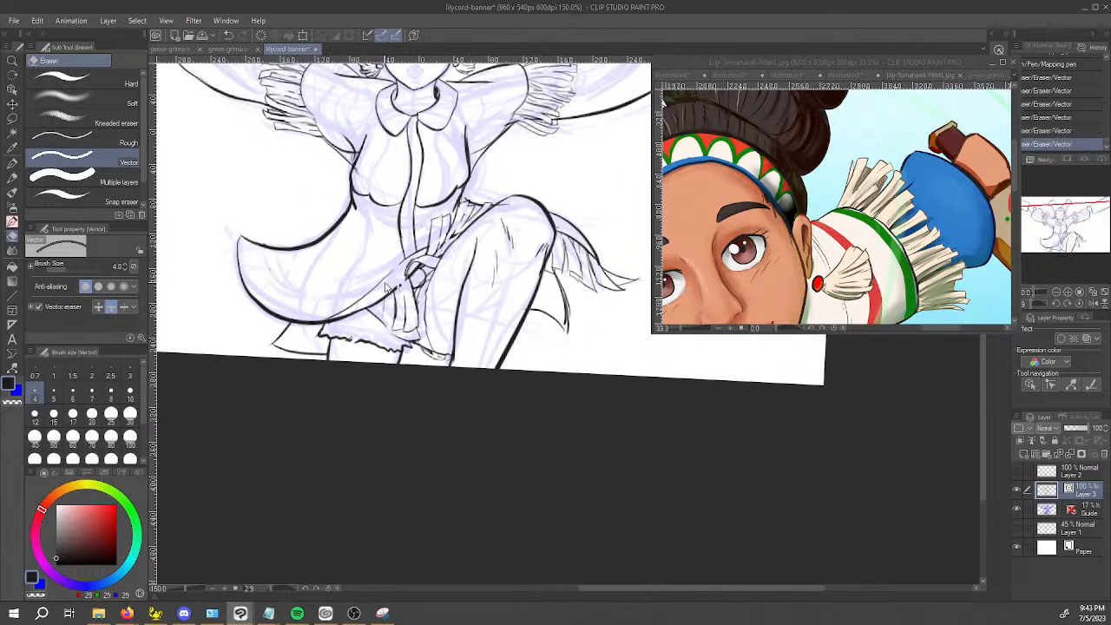
key(p)
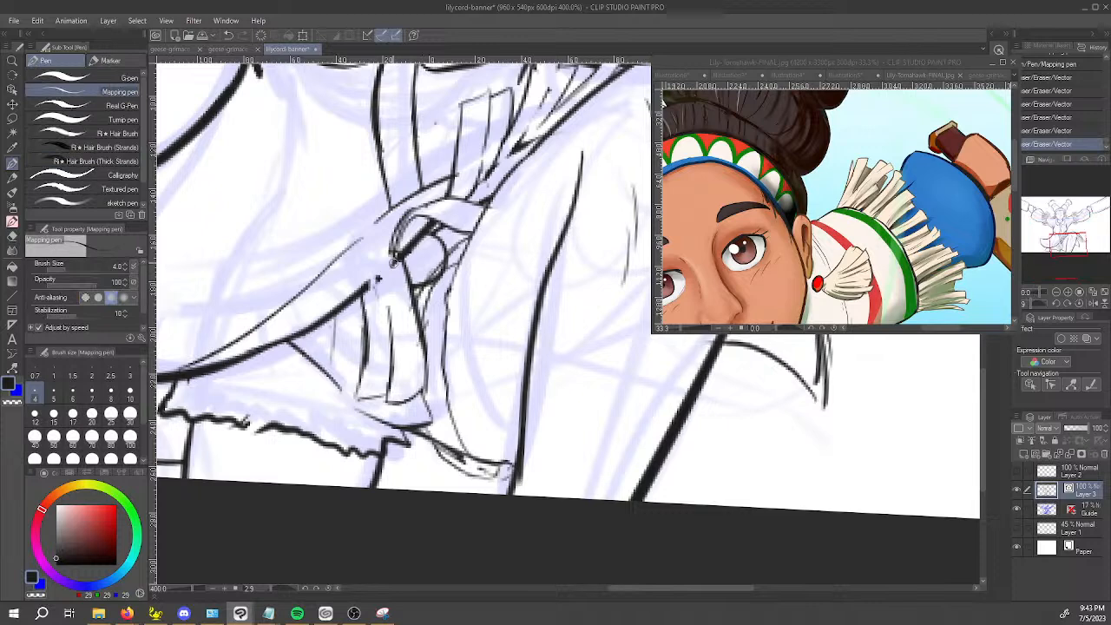
Close the gap in the skirt's edge line up to the waist knot and touch up an inner line of the sash tail.
mouse_move(405, 248)
mouse_down()
mouse_move(368, 286)
mouse_move(378, 279)
mouse_up()
key(c)
mouse_move(389, 372)
mouse_down()
mouse_move(393, 330)
mouse_move(393, 375)
mouse_up()
Ink the first hanging fringe strands below the skirt edge, beside the sash tail.
drag(354, 424, 459, 318)
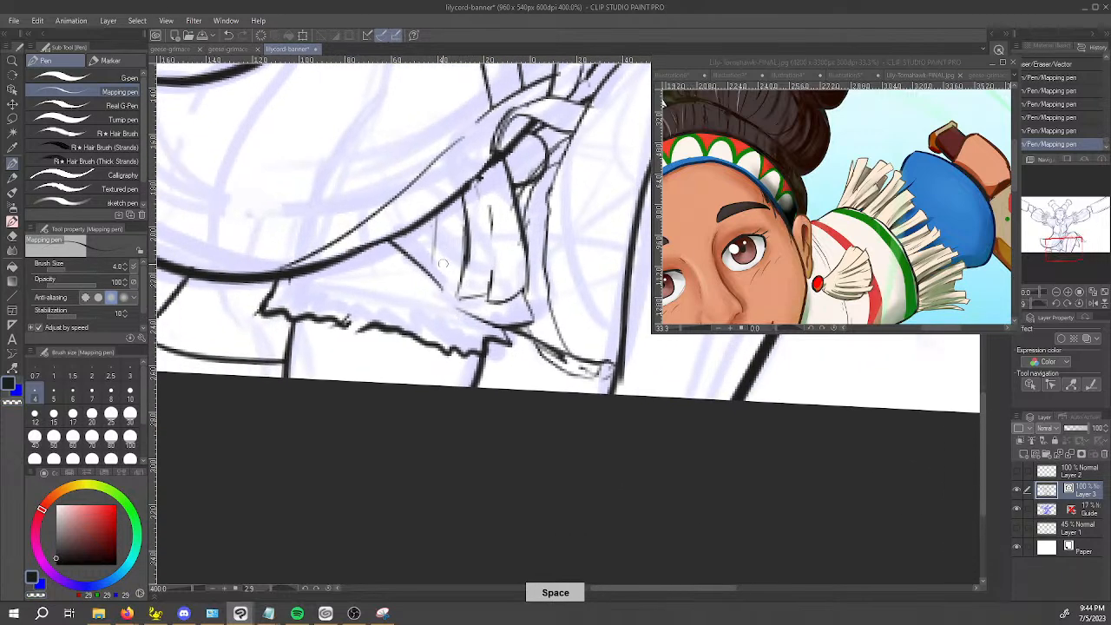
drag(437, 218, 414, 308)
drag(431, 247, 398, 325)
key(ctrl+z)
key(ctrl+z)
drag(437, 214, 406, 351)
mouse_move(432, 339)
mouse_down()
mouse_move(464, 205)
mouse_move(445, 275)
mouse_up()
key(ctrl+z)
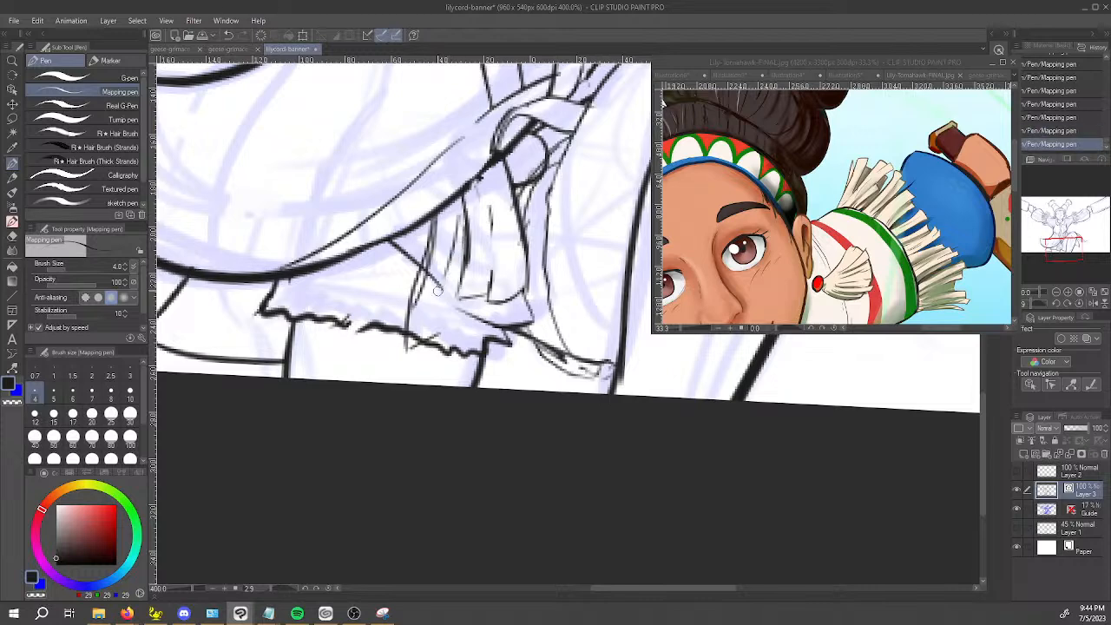
Ink further long fringe strands below the skirt edge, continuing away from the sash tail over the ragged hem.
drag(400, 338, 383, 340)
mouse_move(397, 249)
mouse_down()
mouse_move(381, 321)
mouse_move(390, 381)
mouse_move(402, 245)
mouse_up()
key(ctrl+z)
mouse_move(382, 367)
mouse_down()
mouse_move(348, 364)
mouse_move(383, 363)
mouse_move(371, 251)
mouse_move(351, 378)
mouse_up()
key(ctrl+z)
Erase the ragged hem line where the new fringe strands cross it, using the transparent pen and the Vector eraser.
key(ctrl+z)
key(c)
mouse_move(387, 318)
mouse_down()
mouse_move(401, 279)
mouse_move(373, 318)
mouse_move(400, 320)
mouse_move(415, 337)
mouse_move(447, 263)
mouse_up()
key(e)
key(p)
key(ctrl+z)
key(c)
drag(444, 332, 429, 229)
Erase the diagonal line running behind the new fringe strands just below the skirt edge.
key(e)
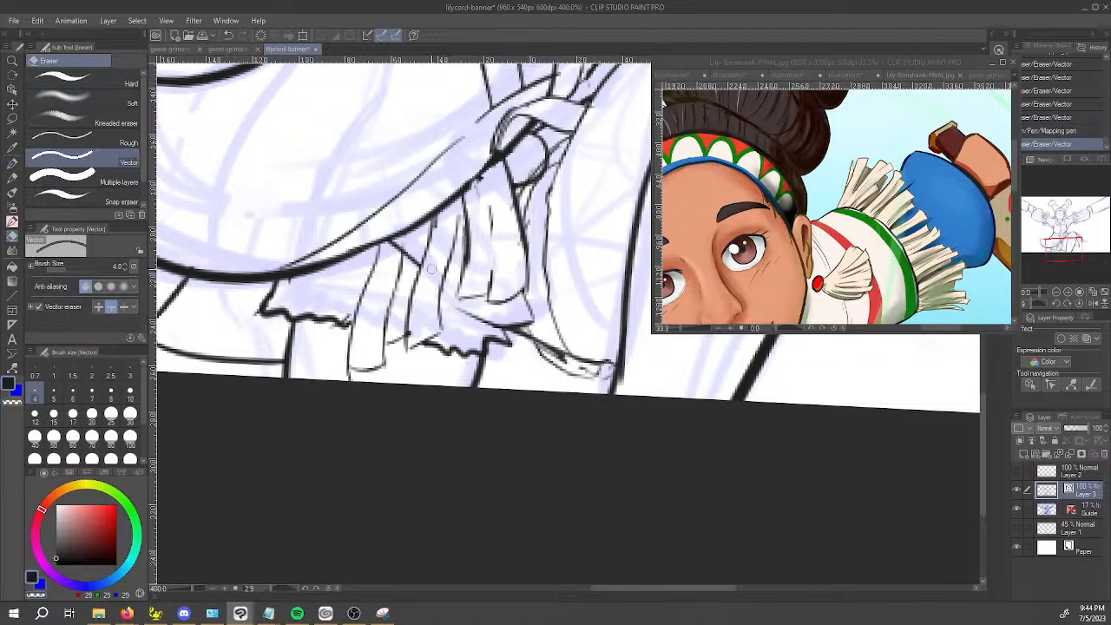
mouse_move(414, 333)
mouse_down()
mouse_move(412, 323)
mouse_move(412, 336)
mouse_up()
key(ctrl+z)
drag(410, 257, 396, 246)
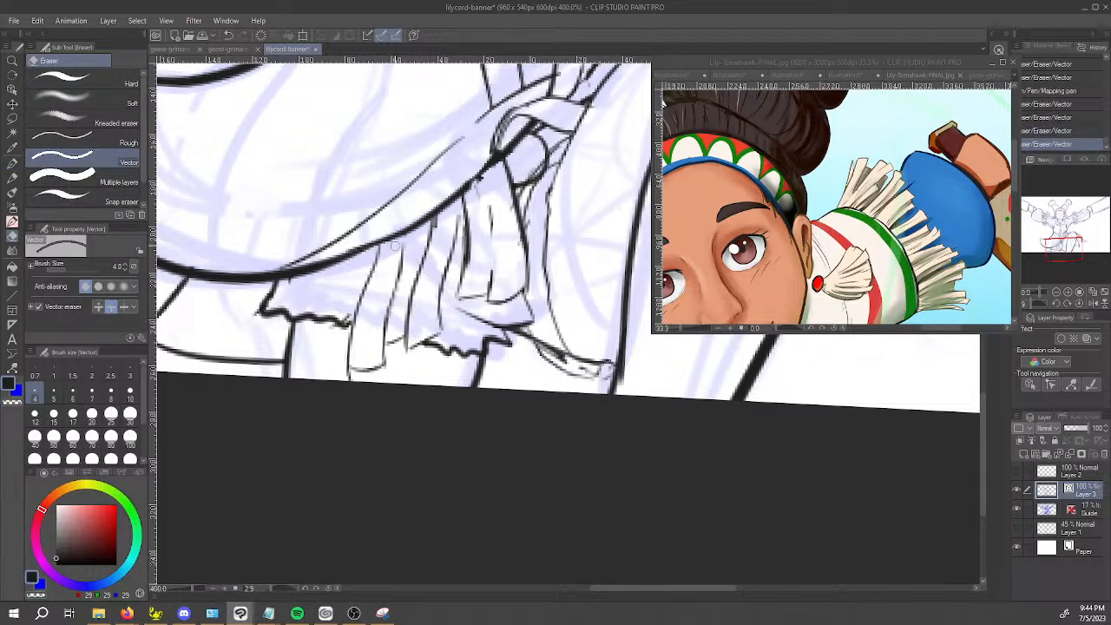
drag(391, 300, 392, 328)
key(ctrl+z)
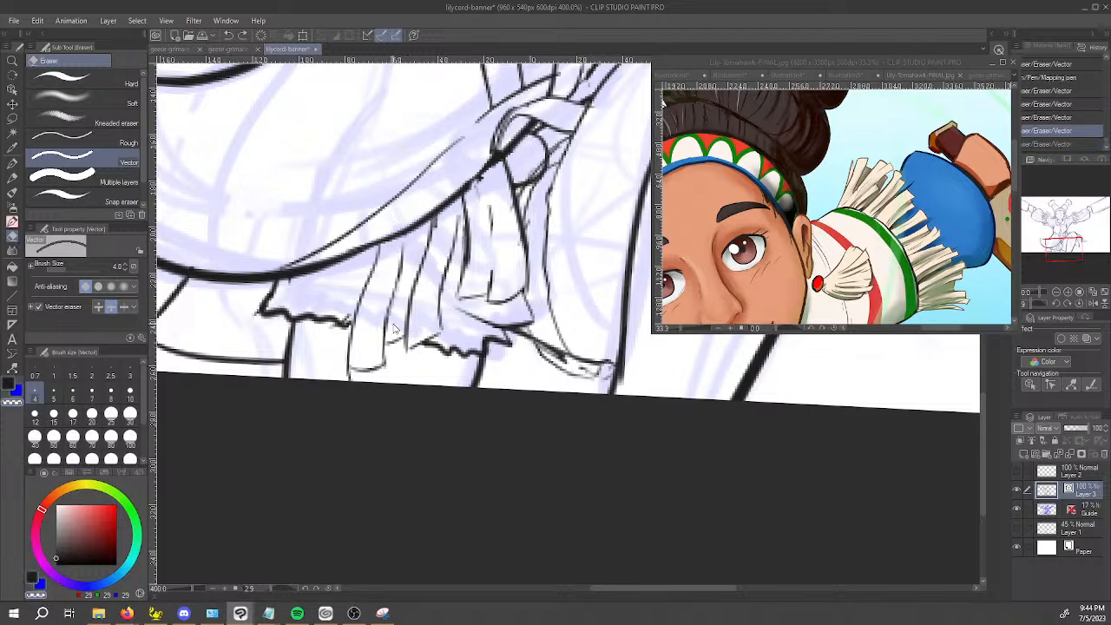
Ink the missing edge lines of the fringe strands below the skirt edge and check the whole figure.
key(p)
key(c)
drag(388, 329, 394, 287)
mouse_move(403, 282)
mouse_down()
mouse_move(428, 246)
mouse_move(409, 300)
mouse_up()
scroll(422, 295, down, 4)
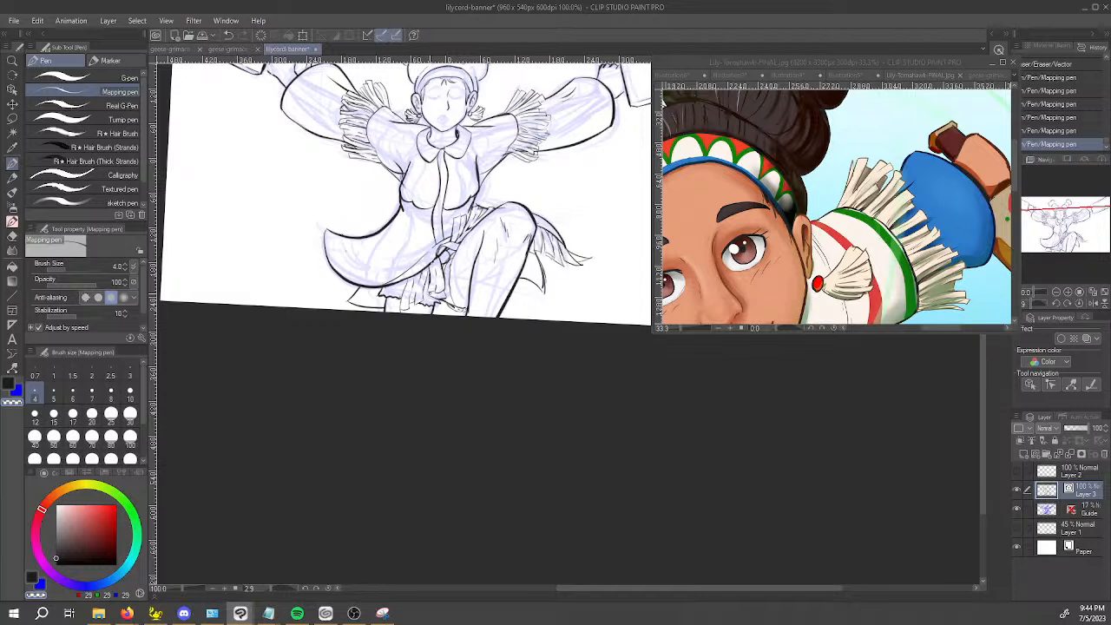
key(Tab)
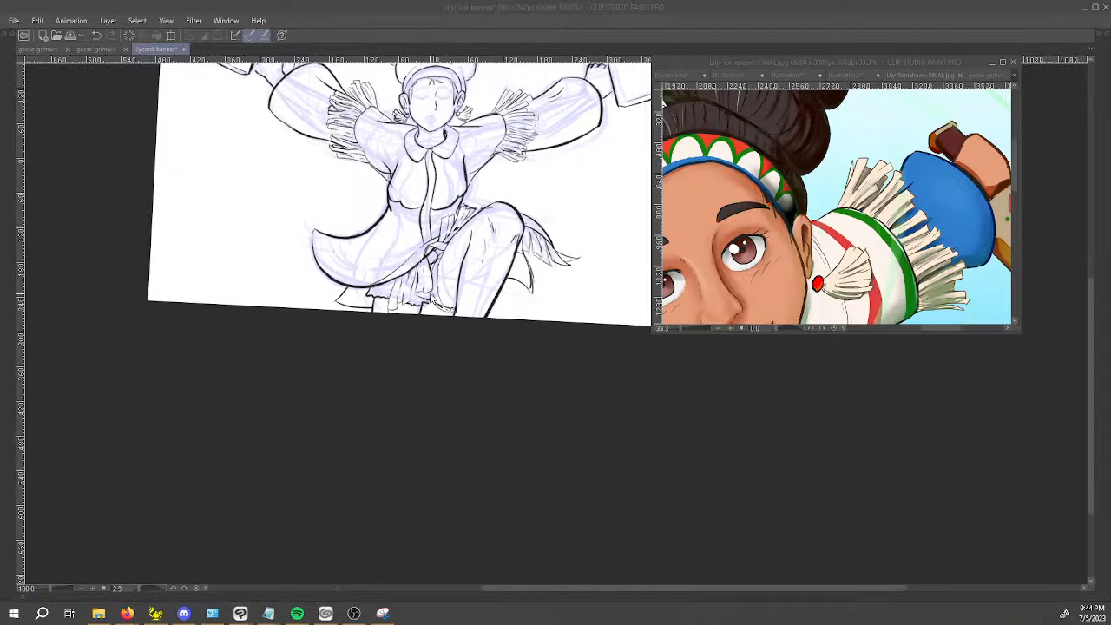
key(Tab)
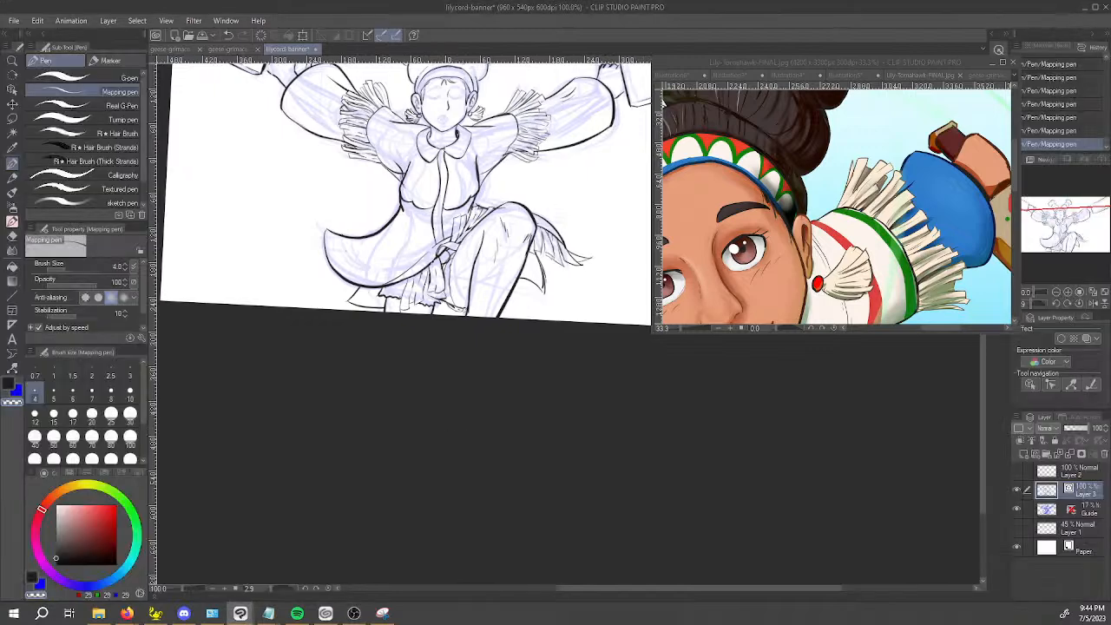
Ink the first curved fringe strand line at the skirt's flared outer tip, with the canvas rotated to suit the stroke.
key(space)
drag(444, 440, 501, 496)
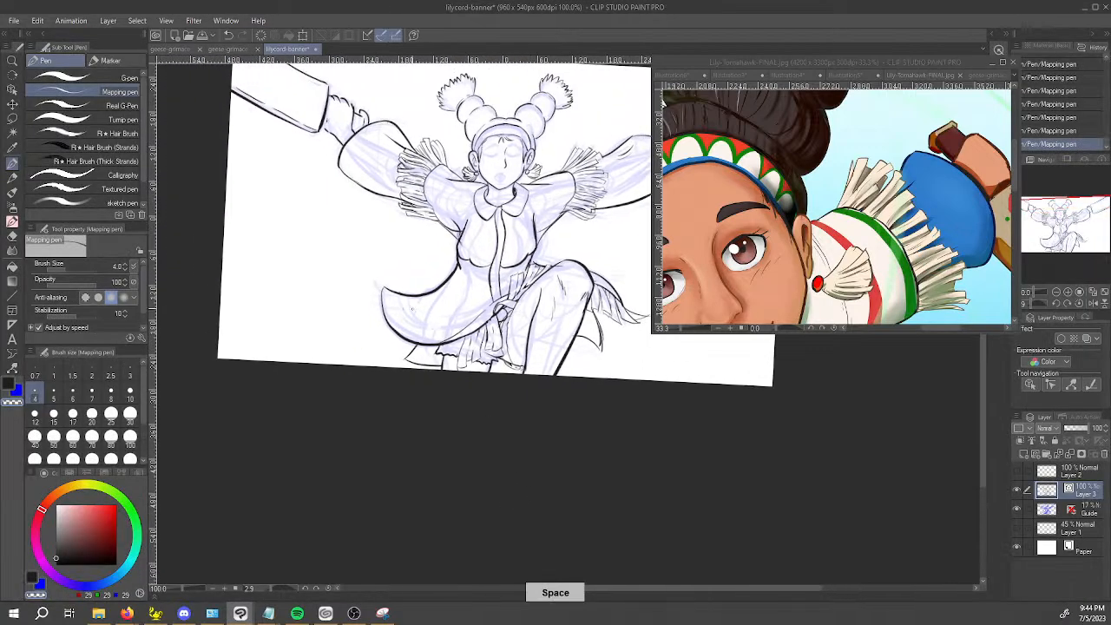
scroll(405, 244, up, 1)
scroll(368, 310, up, 1)
key(shift+space)
drag(365, 452, 704, 486)
key(x)
drag(575, 522, 569, 578)
key(space)
drag(639, 515, 630, 454)
drag(725, 478, 626, 538)
key(ctrl+z)
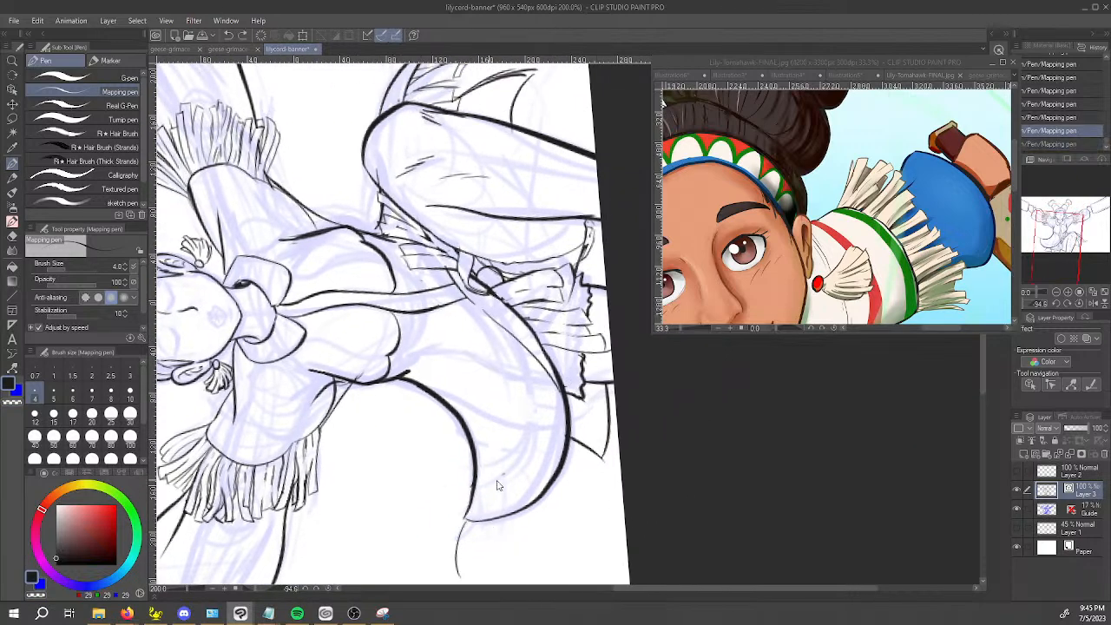
Ink a group of fringe strands with cut ends fanning out from the skirt's flared tip.
key(space)
mouse_move(498, 568)
mouse_down()
mouse_move(464, 553)
mouse_move(405, 343)
mouse_move(401, 437)
mouse_move(321, 356)
mouse_move(363, 342)
mouse_up()
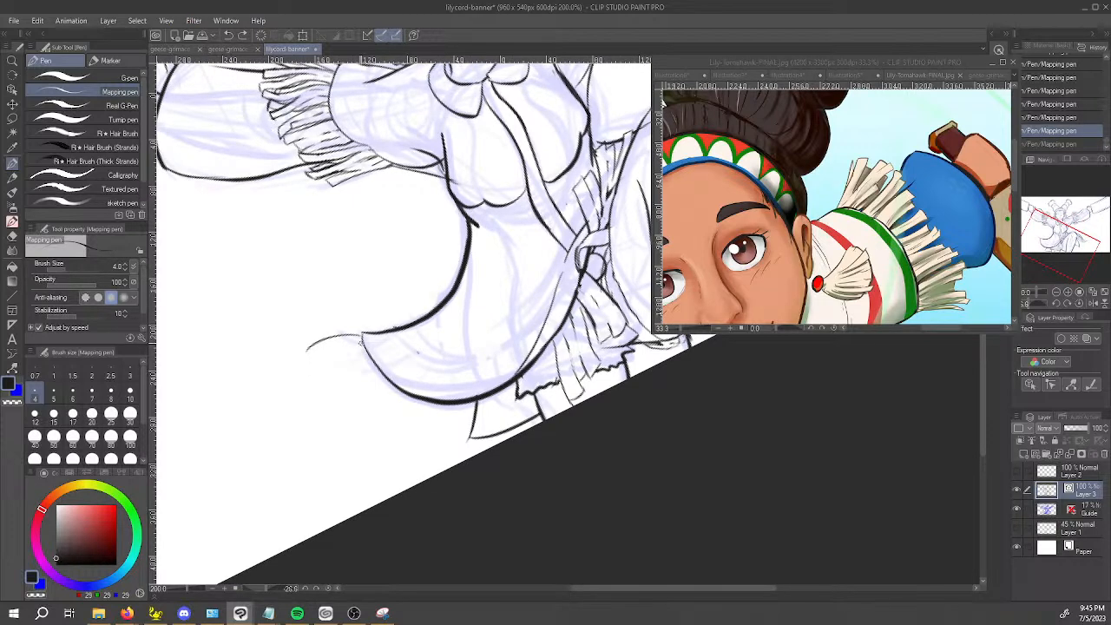
drag(308, 369, 333, 348)
key(ctrl+z)
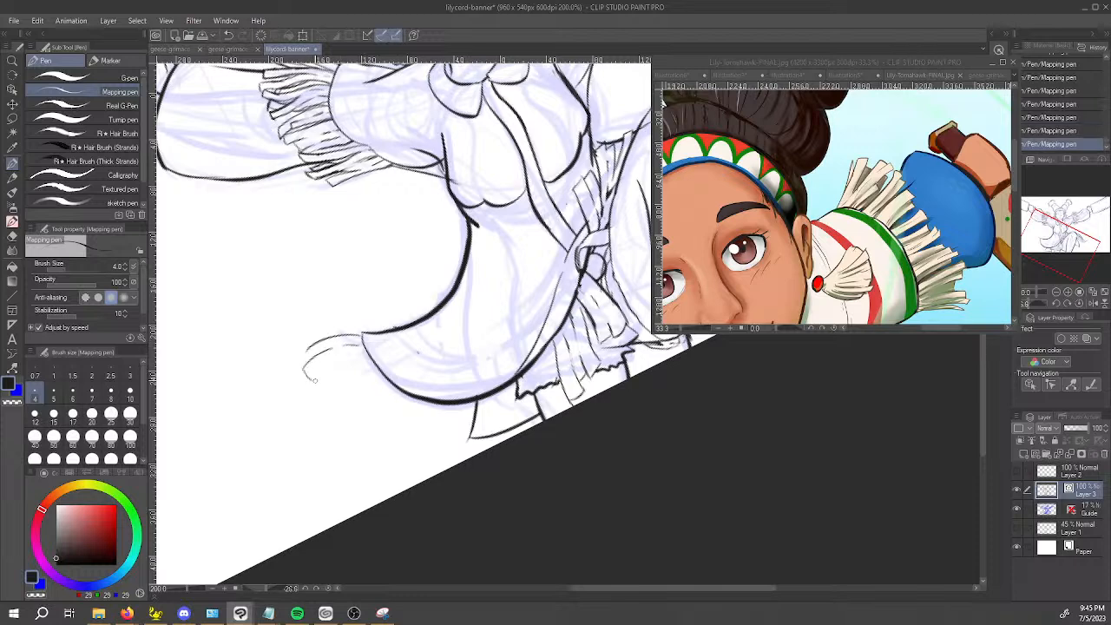
mouse_move(326, 367)
mouse_down()
mouse_move(360, 357)
mouse_move(322, 375)
mouse_up()
key(ctrl+z)
drag(330, 401, 348, 382)
key(ctrl+z)
drag(337, 410, 364, 382)
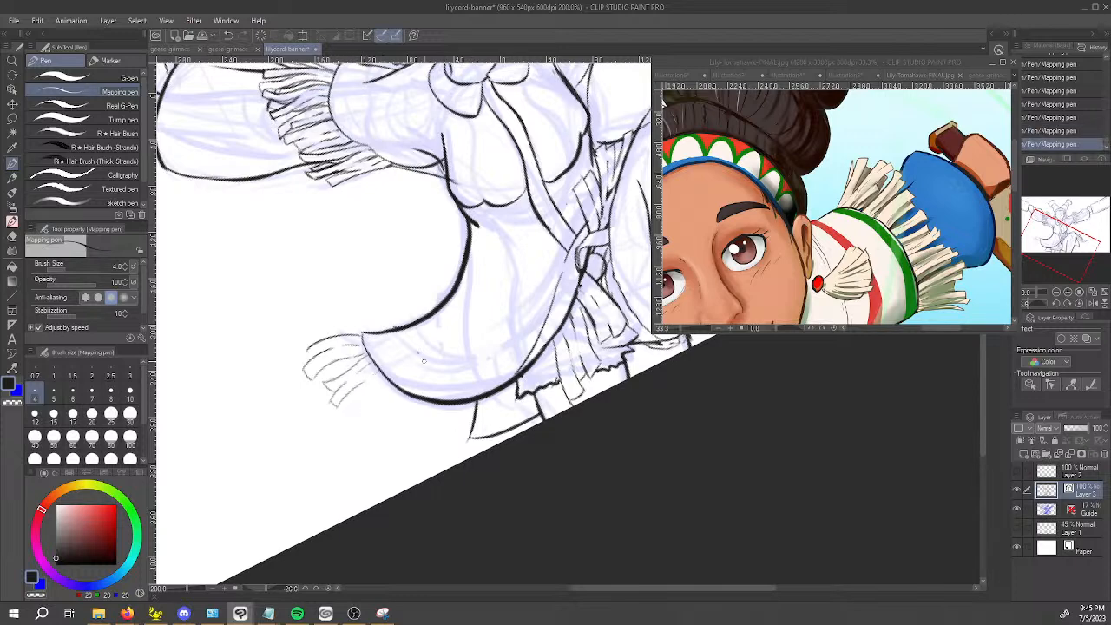
Extend the skirt tip's fringe with more strands along the lower curve, undoing the misplaced strokes.
key(space)
mouse_move(398, 379)
mouse_down()
mouse_move(388, 354)
mouse_move(329, 384)
mouse_move(347, 379)
mouse_up()
key(ctrl+z)
key(ctrl+z)
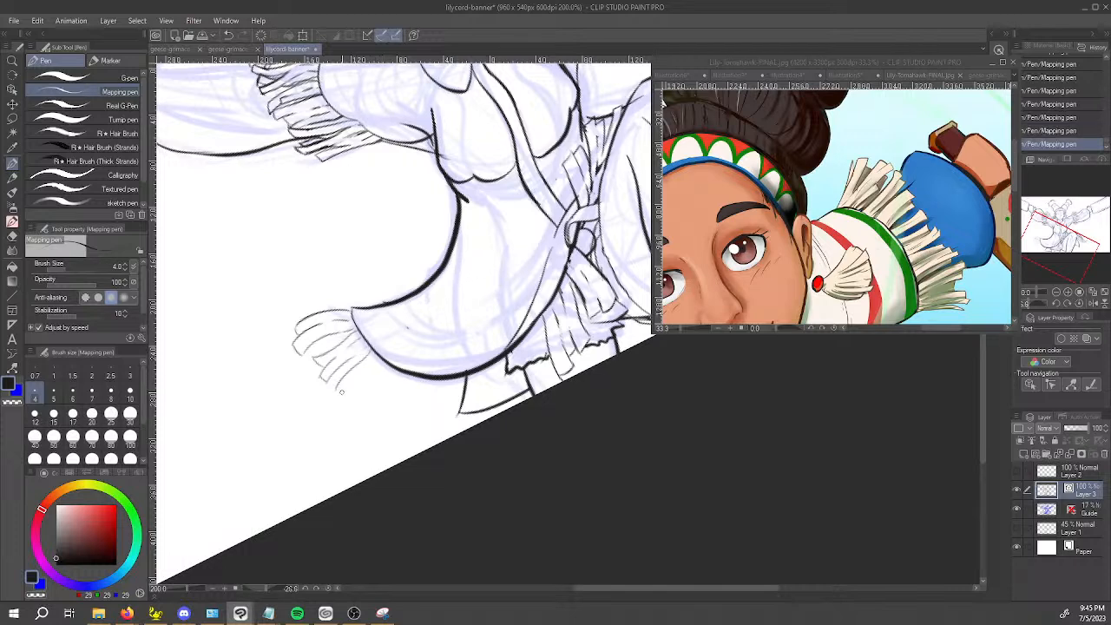
key(ctrl+z)
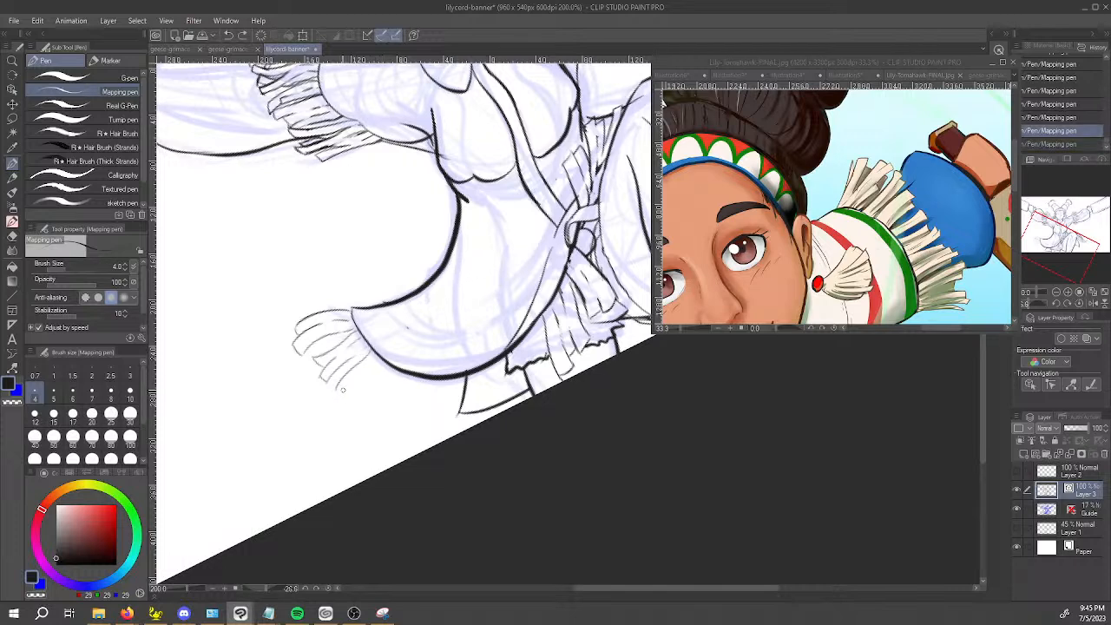
mouse_move(348, 393)
mouse_down()
mouse_move(359, 379)
mouse_move(359, 389)
mouse_up()
key(ctrl+z)
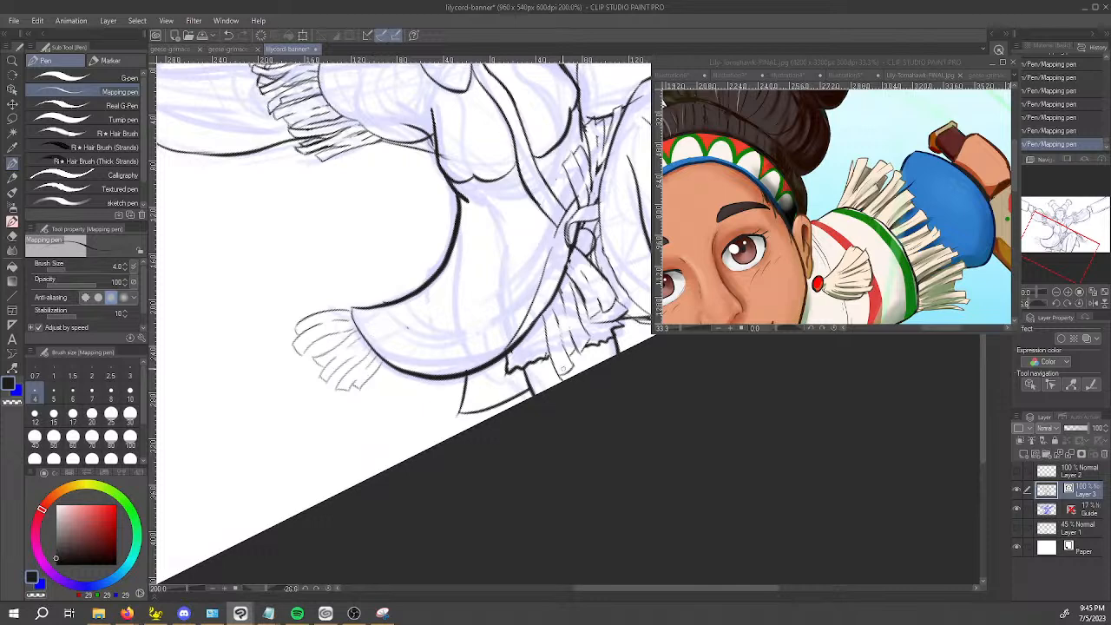
Erase the ragged hem line and the strand end lines overlapping the fringe beneath the front skirt edge.
drag(628, 358, 533, 461)
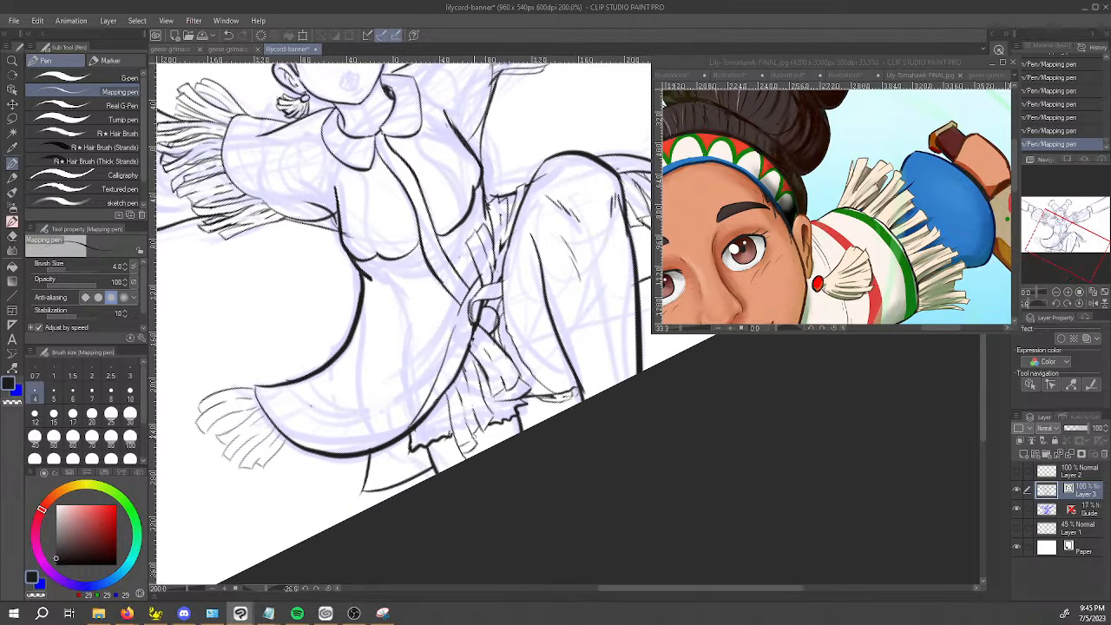
key(e)
click(489, 418)
click(490, 418)
click(483, 428)
click(479, 428)
click(478, 425)
click(472, 445)
click(465, 452)
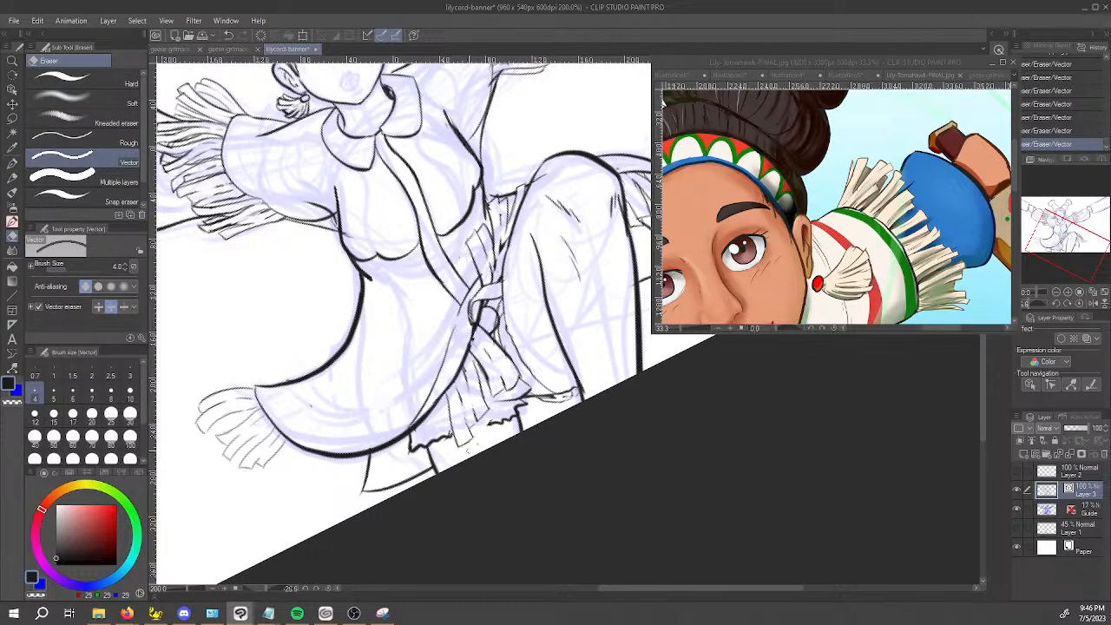
key(space)
drag(471, 434, 491, 418)
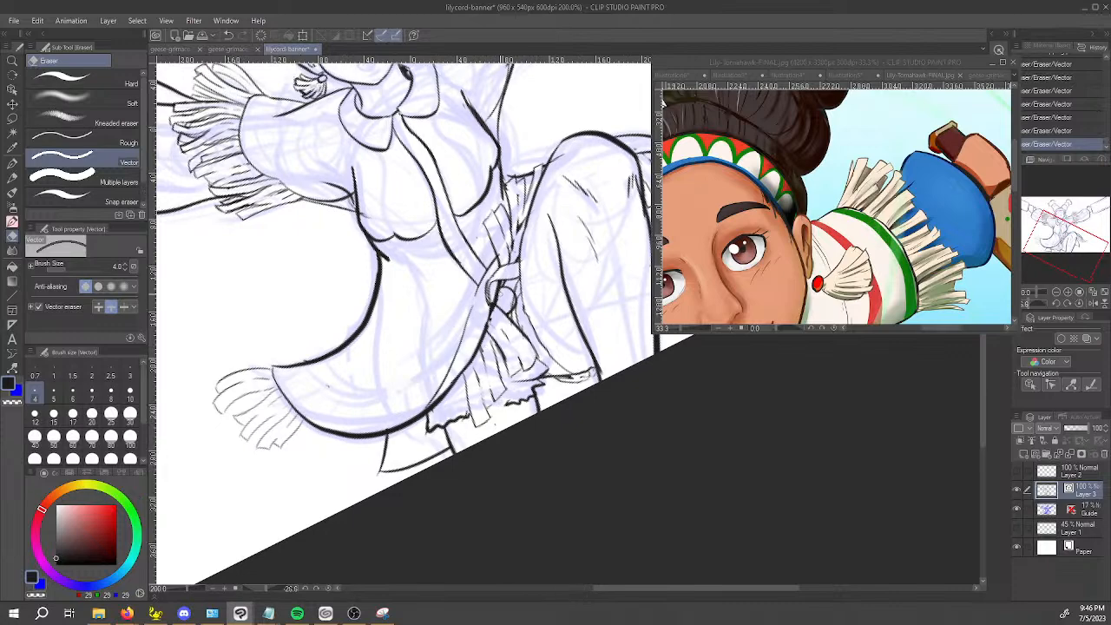
scroll(506, 314, up, 2)
scroll(505, 313, up, 2)
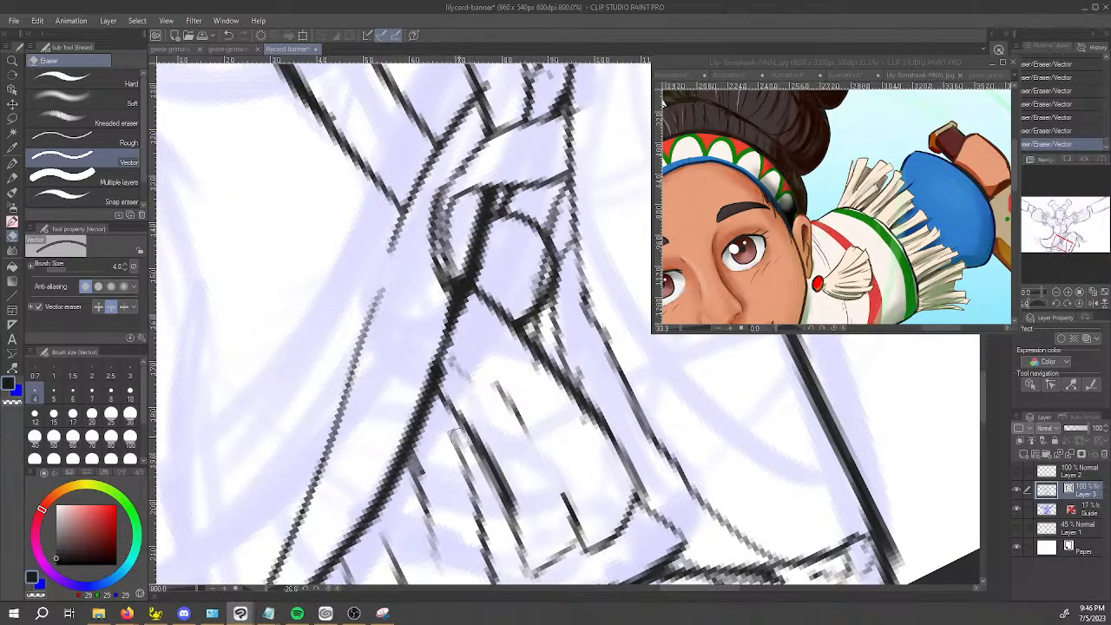
key(space)
scroll(445, 448, down, 4)
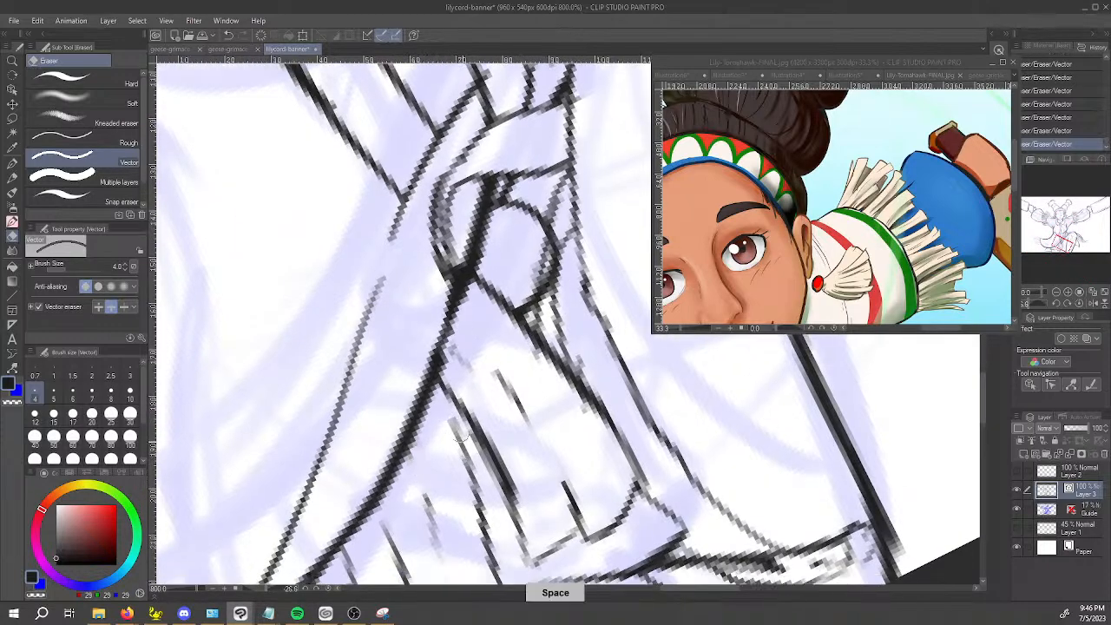
scroll(444, 447, down, 1)
ctrl+click(447, 473)
key(space)
drag(448, 478, 479, 444)
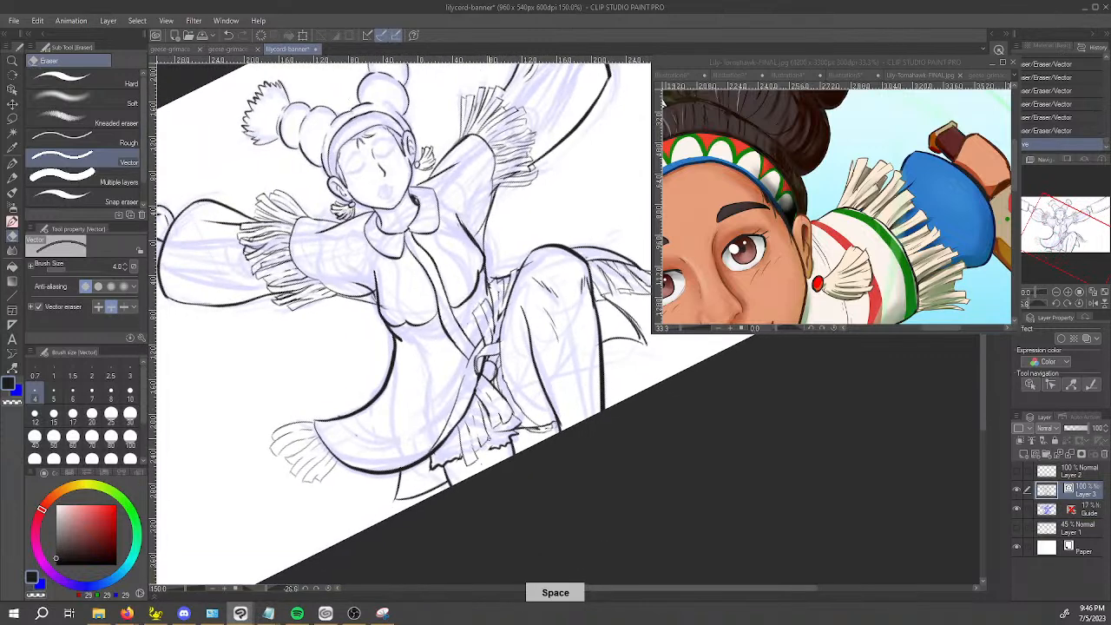
Ink another fringe strand with a cut end along the underside of the skirt's flared tip.
key(p)
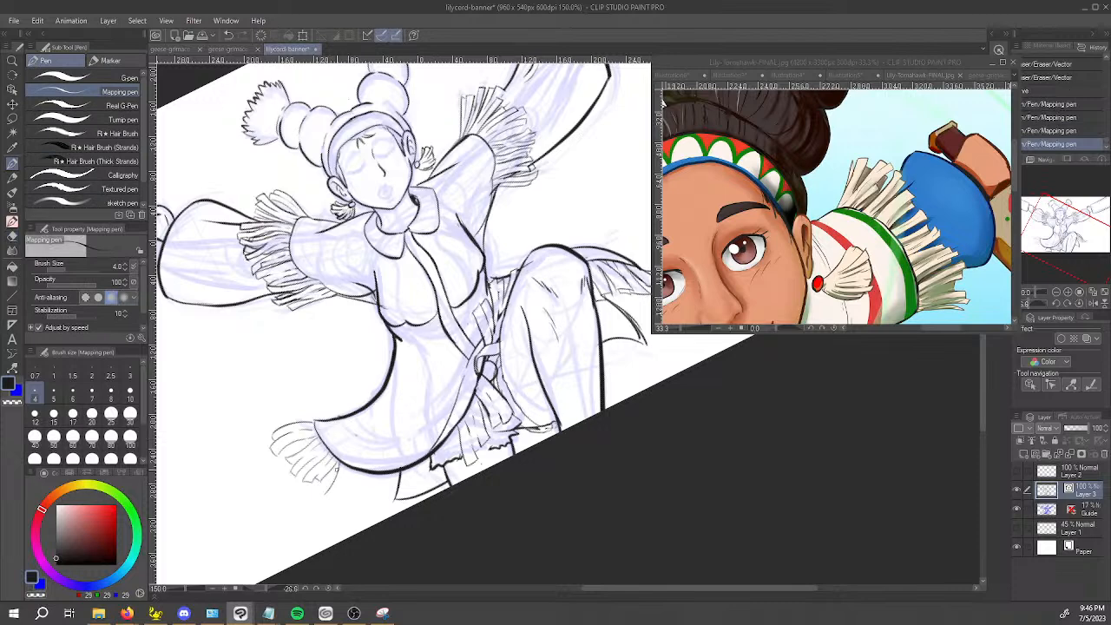
click(323, 495)
drag(320, 496, 337, 471)
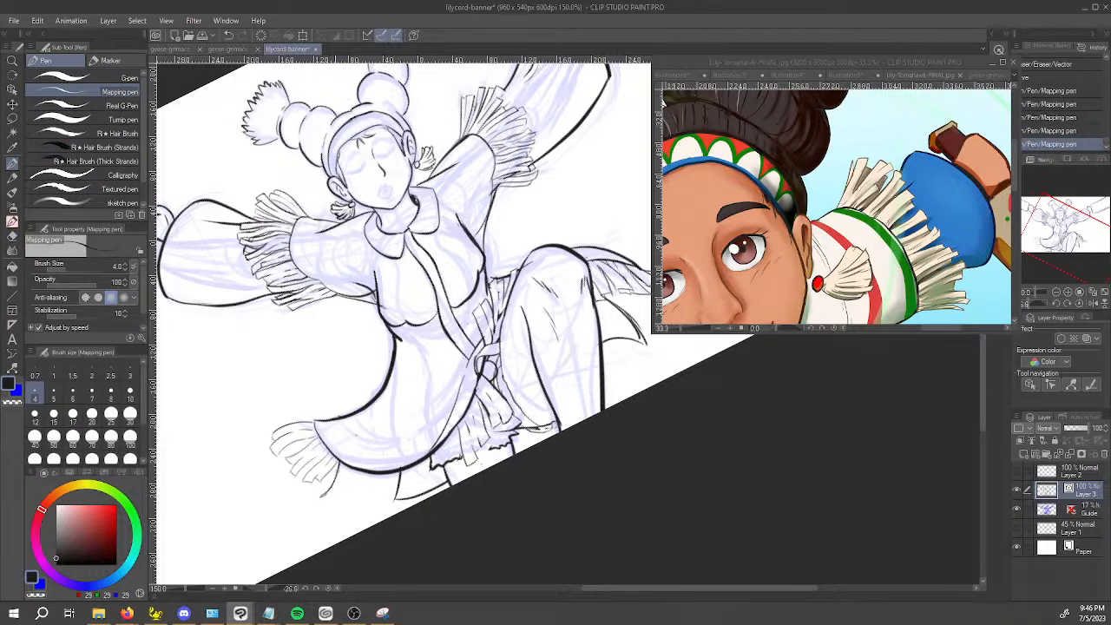
click(321, 497)
click(328, 501)
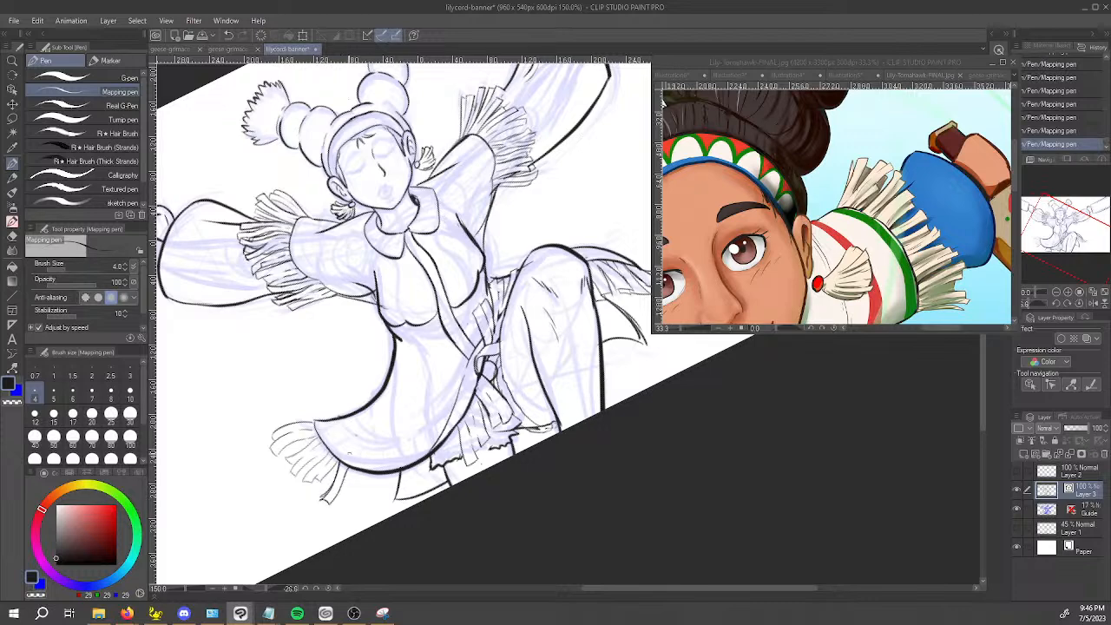
mouse_move(350, 471)
mouse_down()
mouse_move(338, 508)
mouse_move(360, 470)
mouse_up()
Erase the ragged hem segment beside the far leg, just below the skirt edge.
drag(396, 524, 786, 473)
drag(833, 377, 700, 401)
mouse_move(582, 402)
mouse_down()
mouse_move(647, 336)
mouse_move(478, 423)
mouse_up()
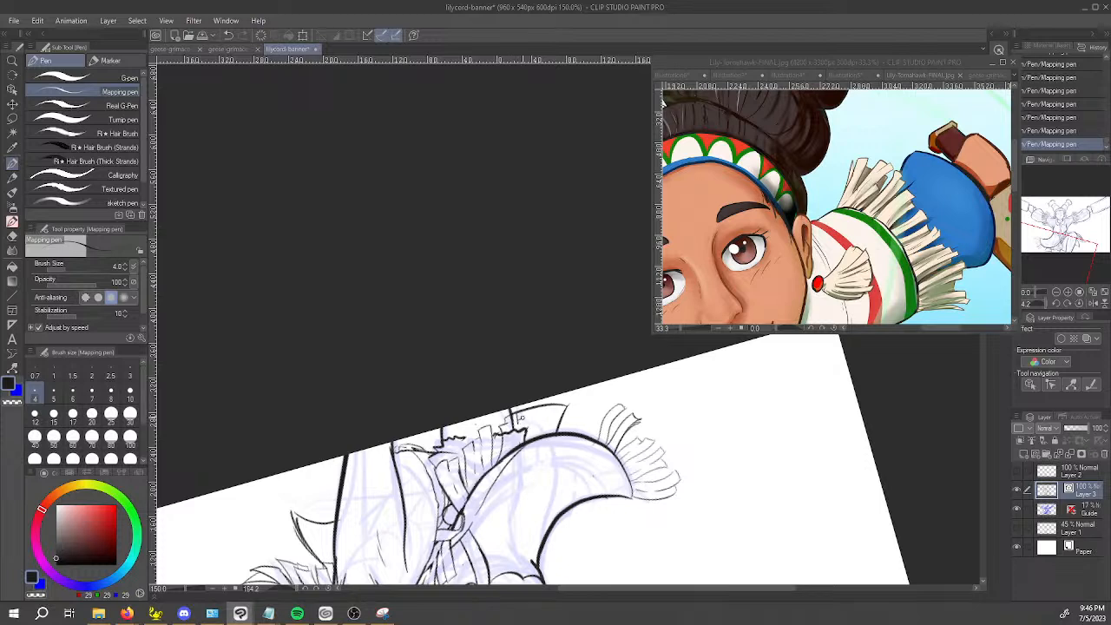
key(e)
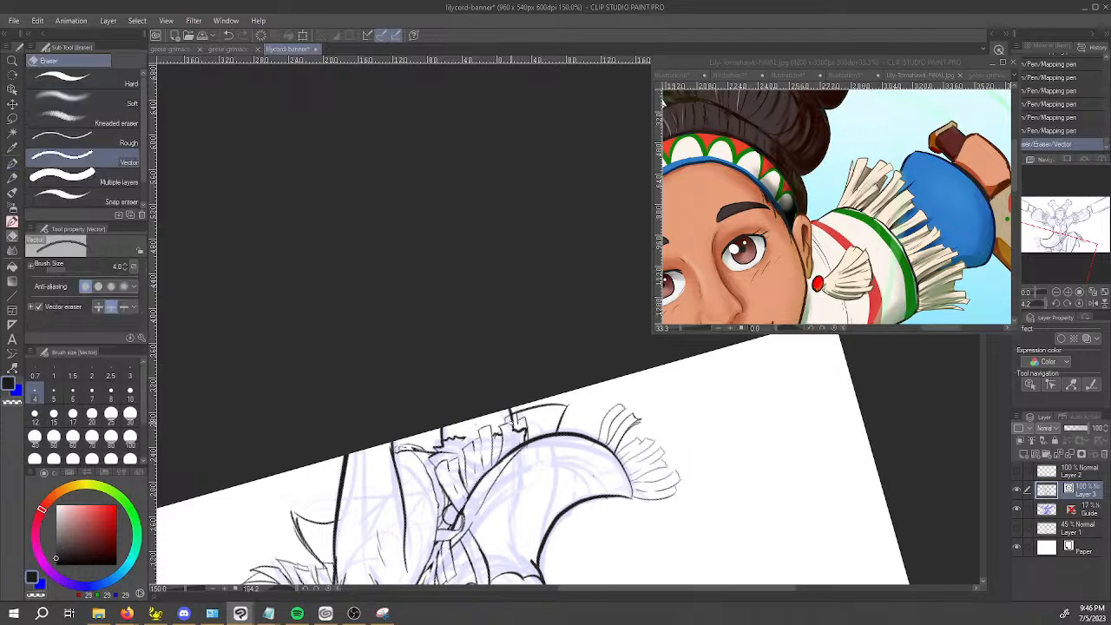
drag(519, 431, 524, 439)
drag(526, 425, 520, 423)
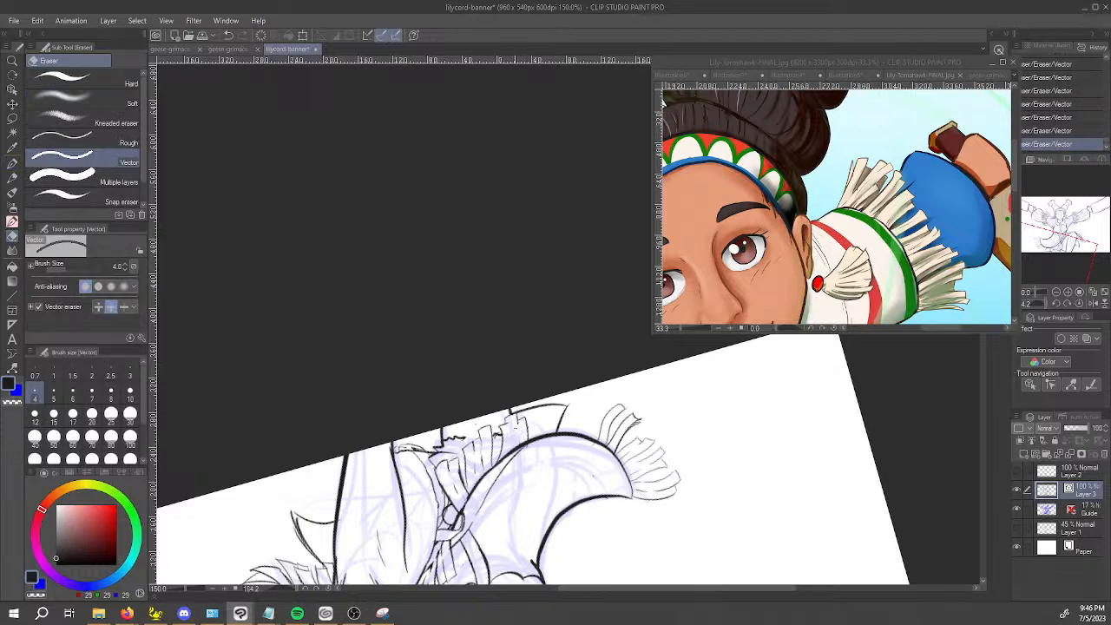
Ink short fringe strands with square ends in the cleared area between the skirt edge and the far leg.
key(p)
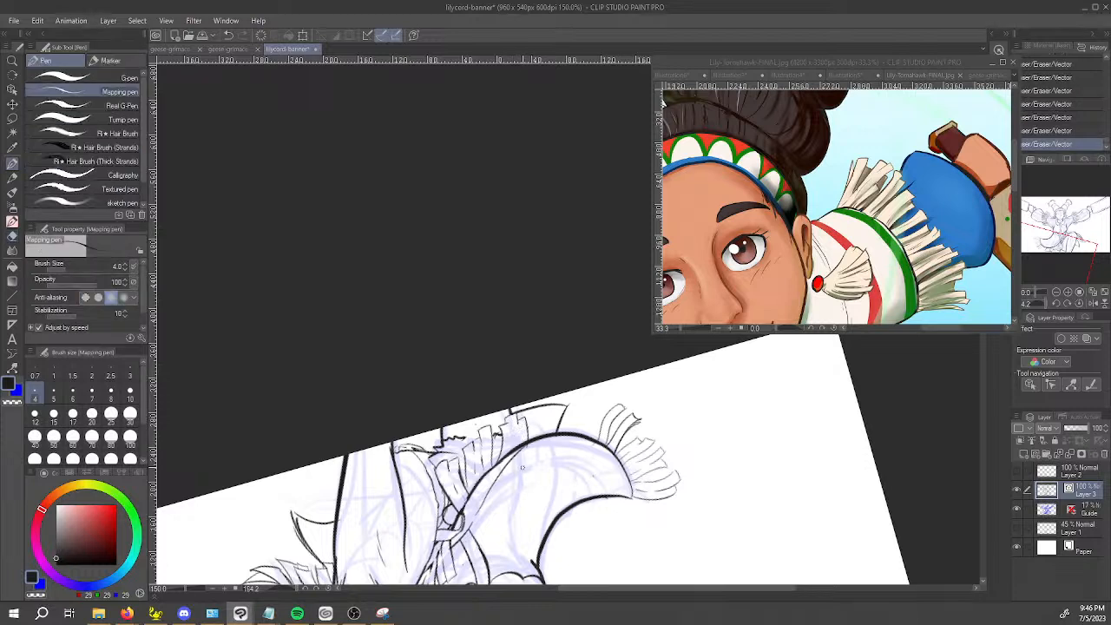
scroll(519, 468, up, 3)
drag(509, 434, 512, 486)
drag(533, 449, 533, 469)
drag(532, 423, 529, 436)
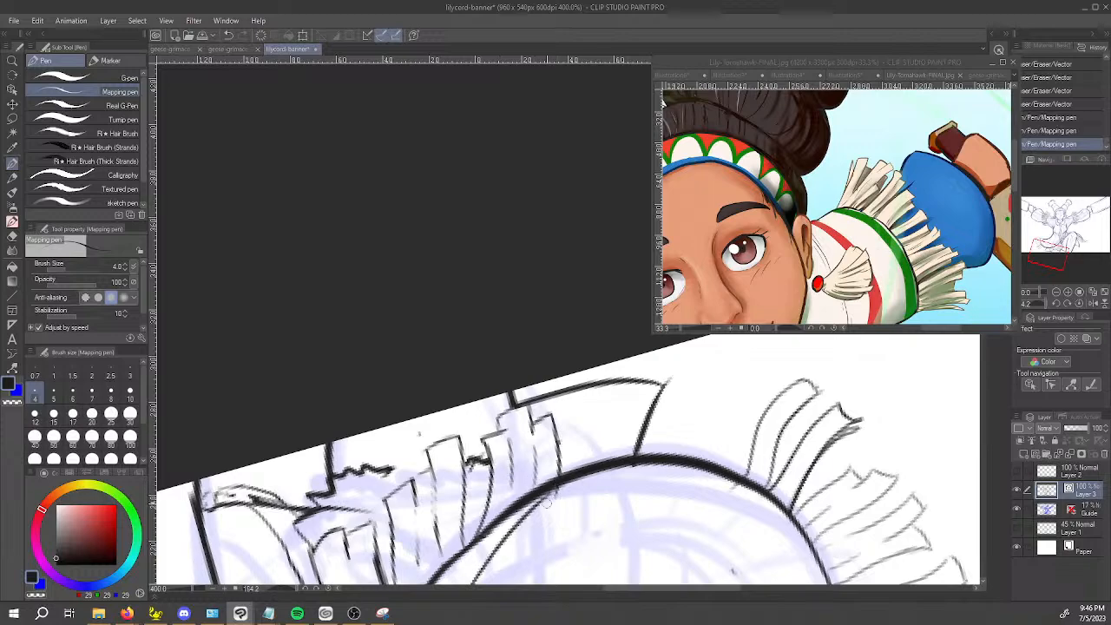
drag(548, 536, 499, 305)
key(space)
mouse_move(573, 404)
mouse_down()
mouse_move(480, 543)
mouse_move(481, 483)
mouse_up()
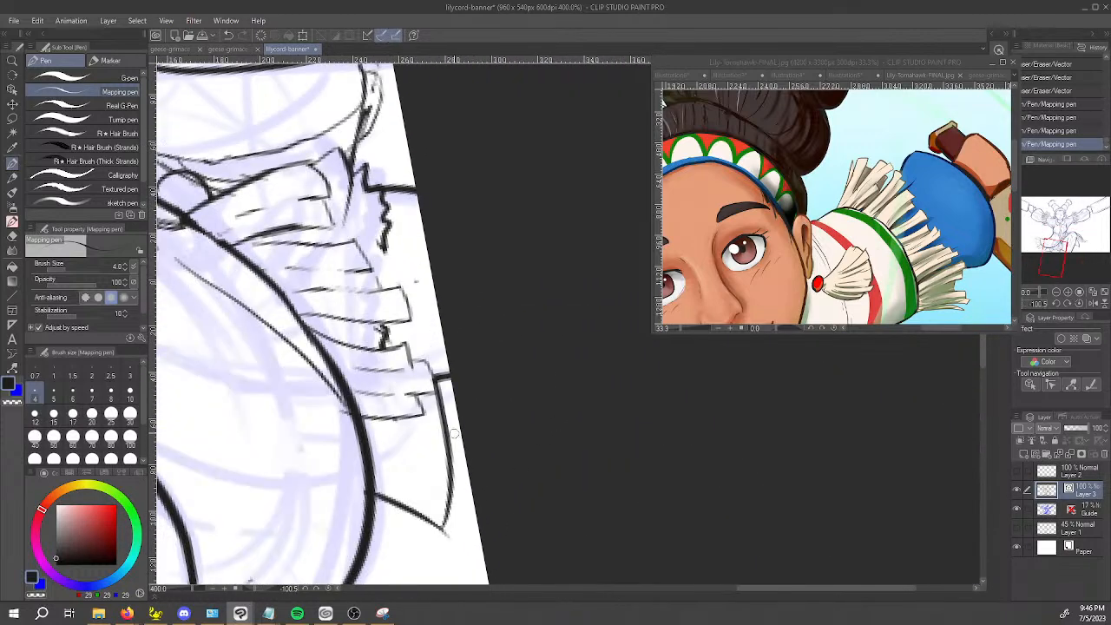
drag(440, 527, 374, 256)
Erase the short strand ends near the far leg and ink longer strands reaching the canvas edge.
key(space)
drag(502, 317, 431, 436)
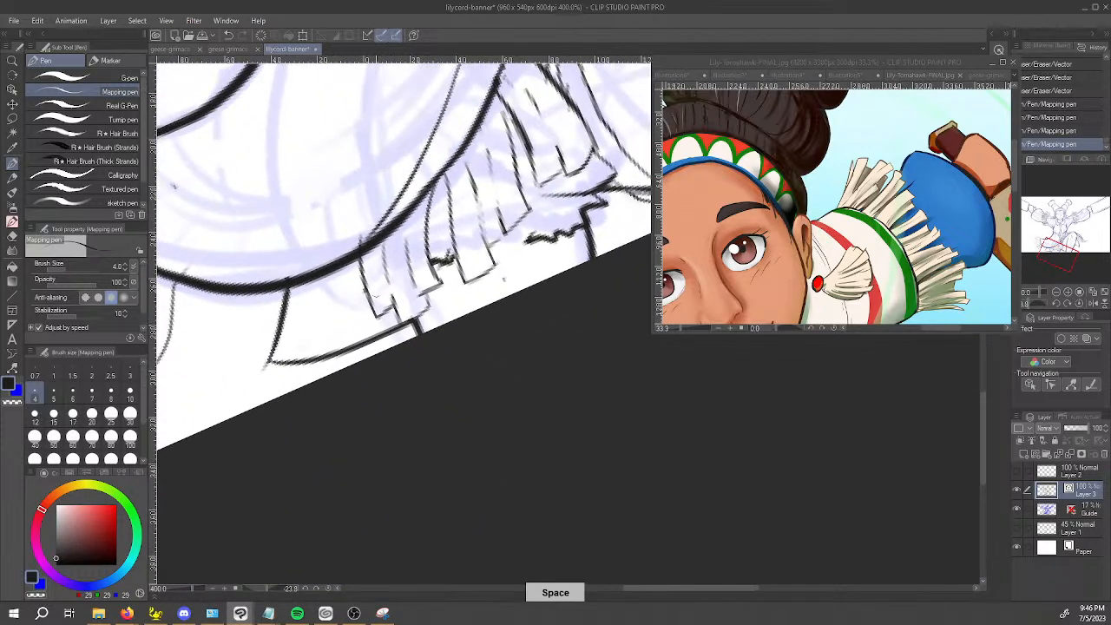
key(e)
mouse_move(388, 315)
mouse_down()
mouse_move(419, 303)
mouse_move(413, 315)
mouse_move(429, 289)
mouse_move(435, 296)
mouse_move(407, 261)
mouse_move(426, 273)
mouse_move(418, 232)
mouse_move(431, 186)
mouse_move(448, 302)
mouse_up()
key(p)
drag(433, 260, 453, 306)
mouse_move(408, 260)
mouse_down()
mouse_move(438, 313)
mouse_move(415, 342)
mouse_move(440, 322)
mouse_move(415, 325)
mouse_move(449, 300)
mouse_up()
key(e)
key(p)
drag(404, 330, 390, 340)
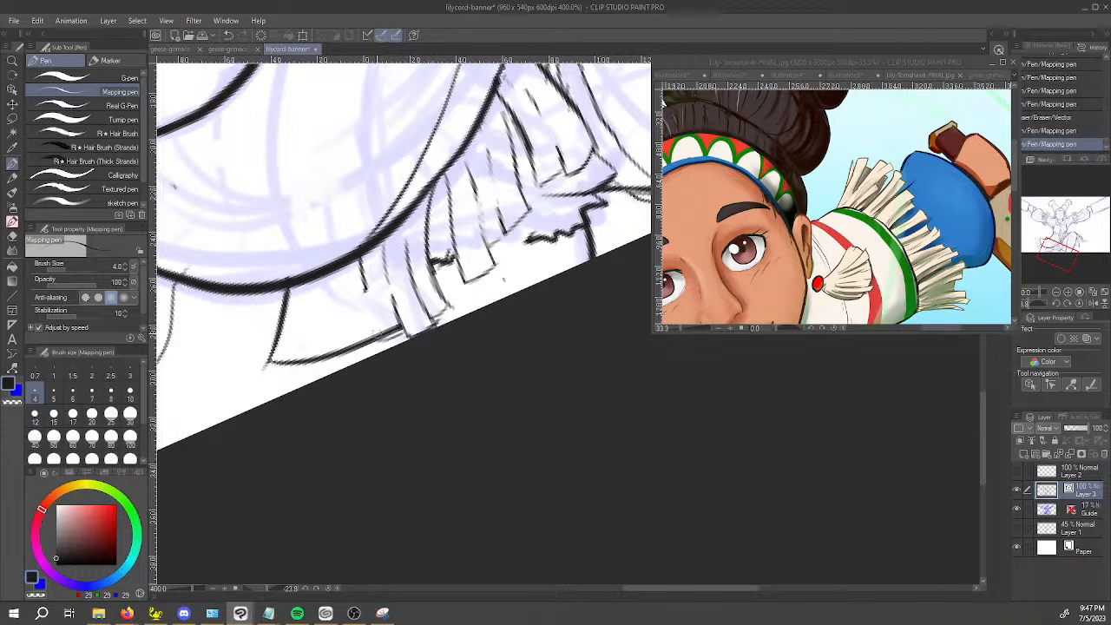
Ink the outermost strand's edge down to the canvas edge and erase the stray lines overlapping it.
drag(361, 257, 392, 344)
key(e)
click(392, 326)
click(394, 325)
click(389, 312)
drag(390, 345, 397, 346)
Redraw the upper edge of a fringe strand just below the skirt edge and trim a stray line beside it with the vector eraser.
mouse_move(442, 398)
mouse_down()
mouse_move(461, 394)
mouse_move(449, 358)
mouse_up()
key(bracketleft)
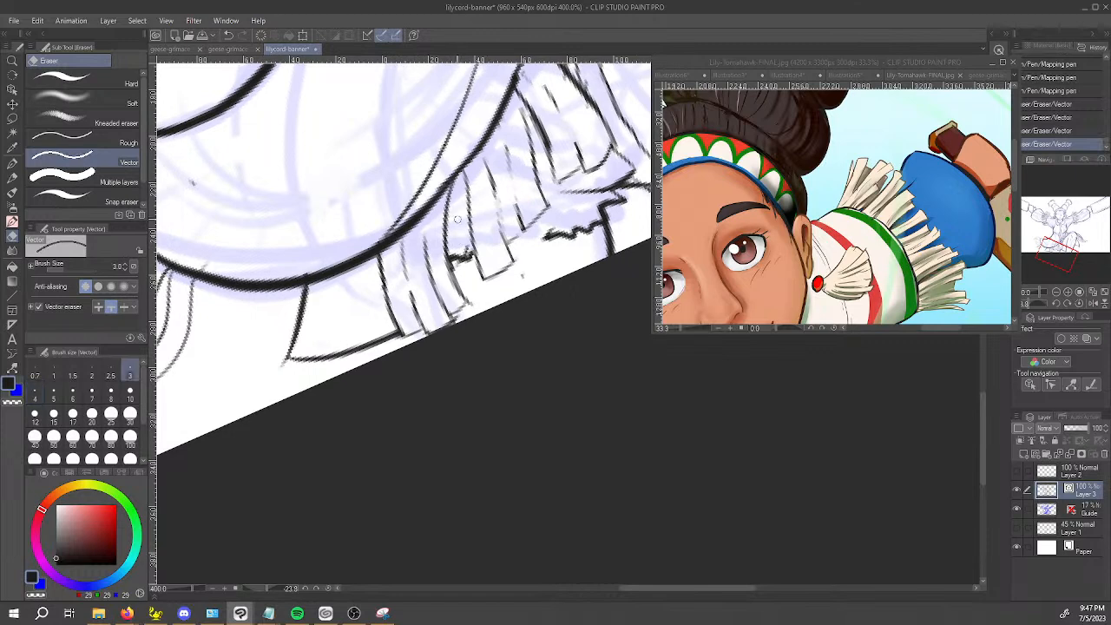
click(447, 192)
key(ctrl+z)
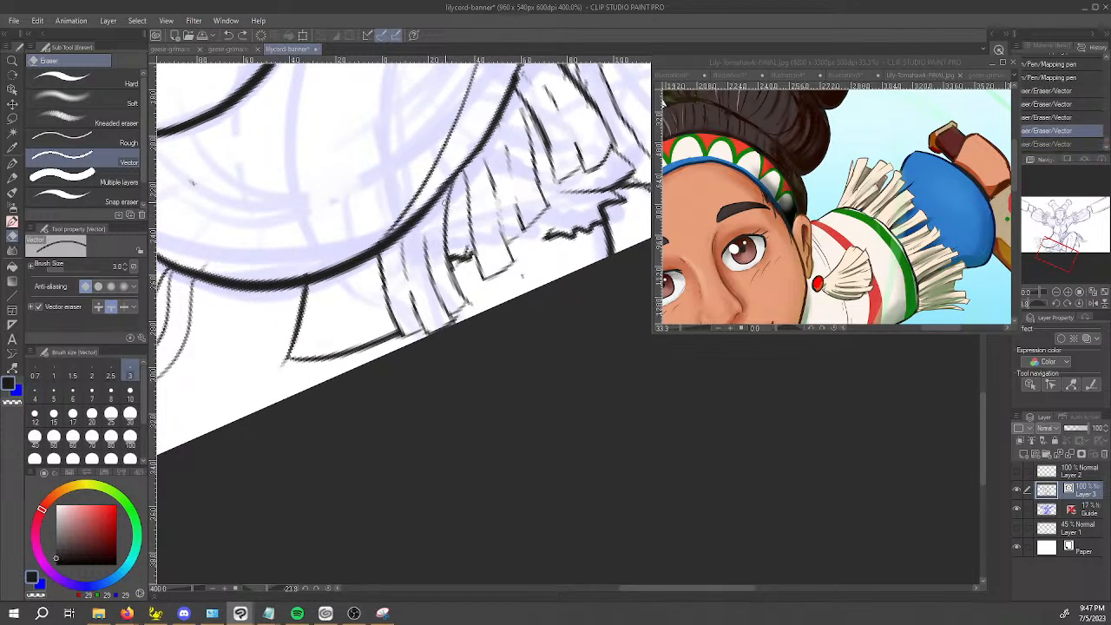
key(p)
drag(446, 186, 446, 212)
key(space)
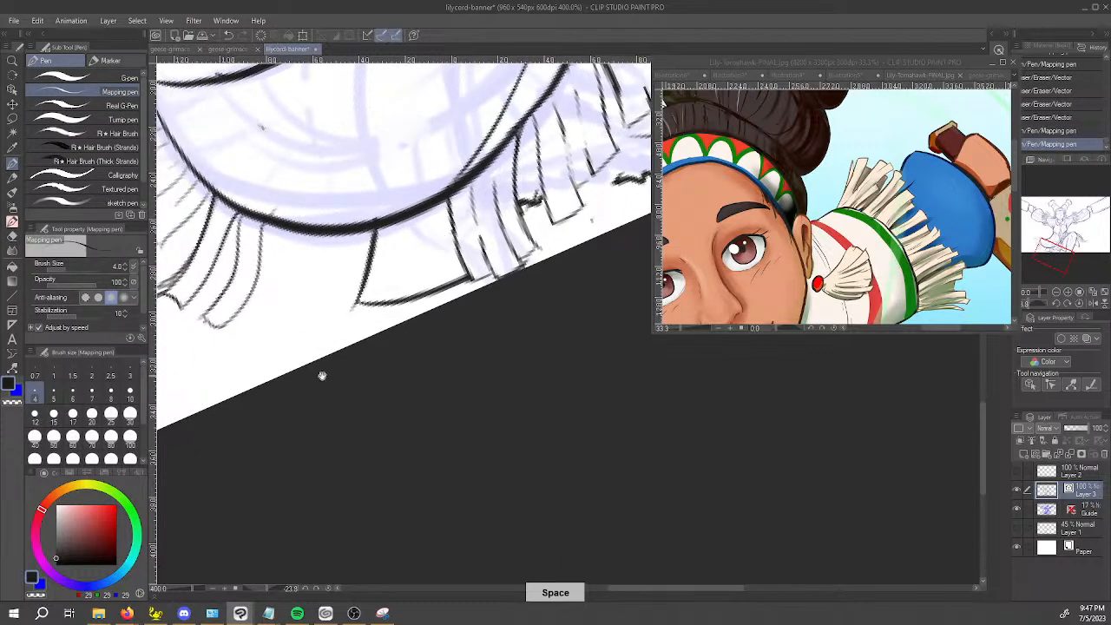
key(e)
key(space)
drag(356, 358, 342, 353)
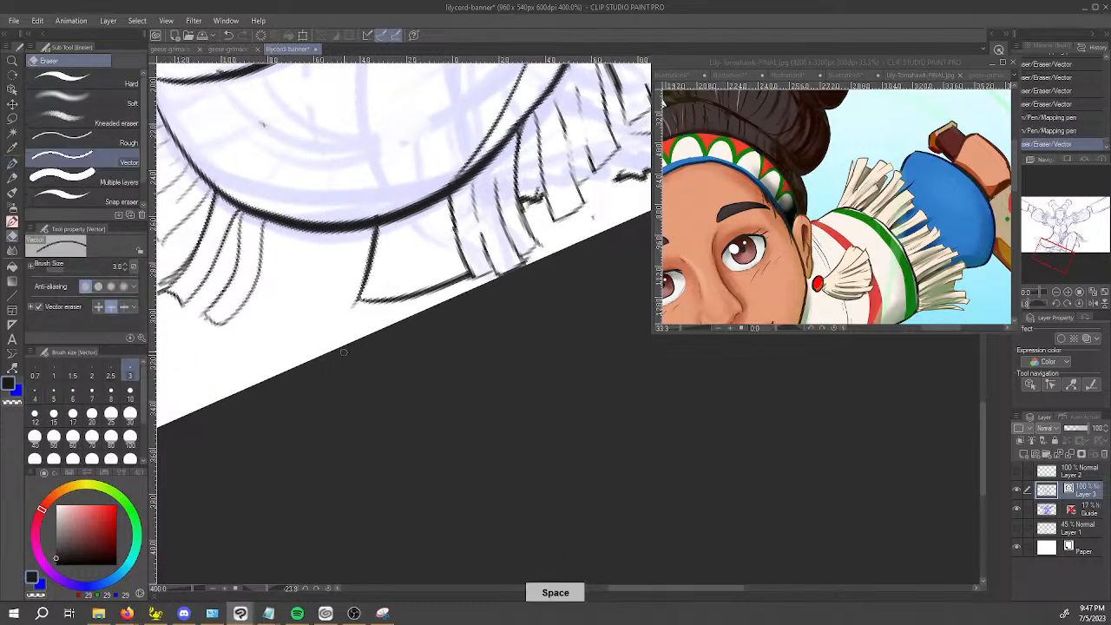
Ink two more fringe strands with blunt tips beside the dark strand group under the skirt's curve and erase the stray tip of the group's outer line.
key(p)
scroll(393, 390, down, 2)
scroll(393, 388, up, 2)
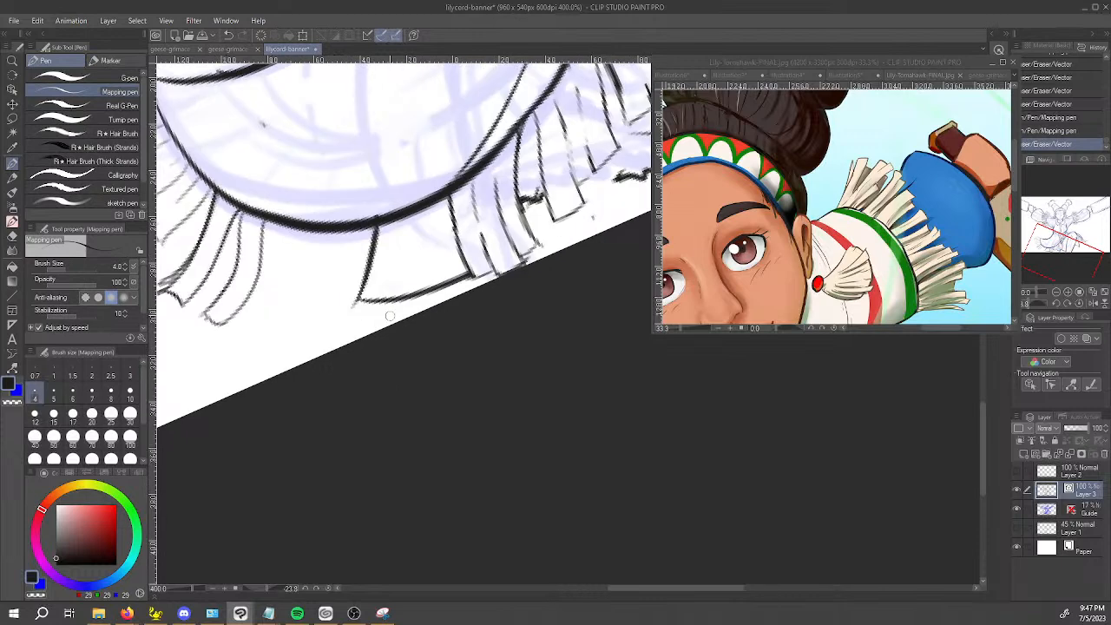
key(e)
key(p)
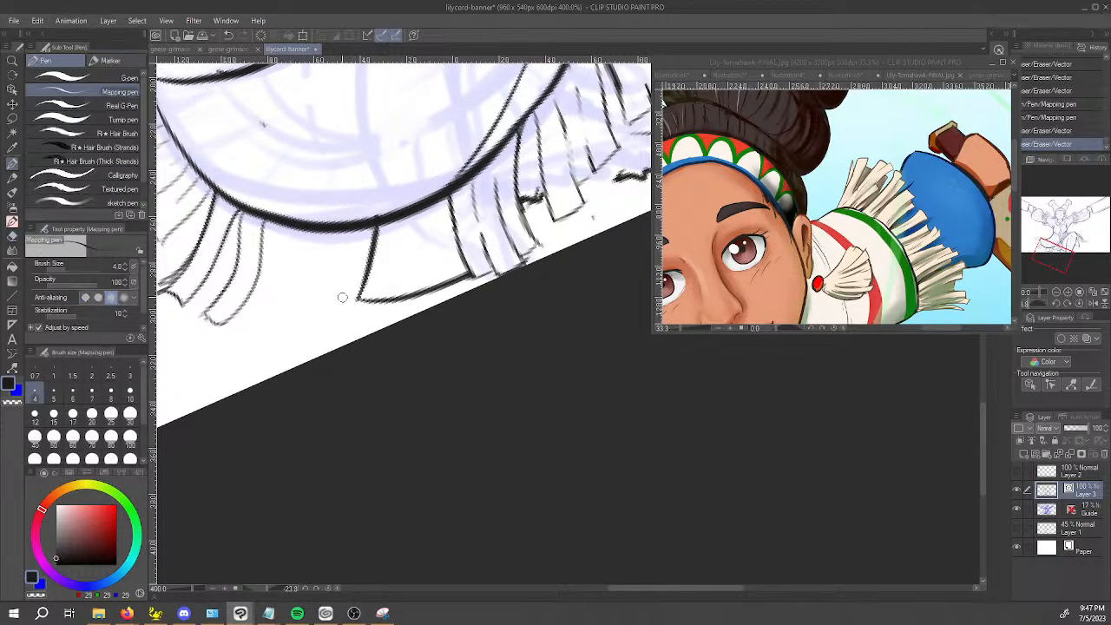
key(space)
drag(383, 394, 419, 431)
key(space)
drag(358, 400, 493, 393)
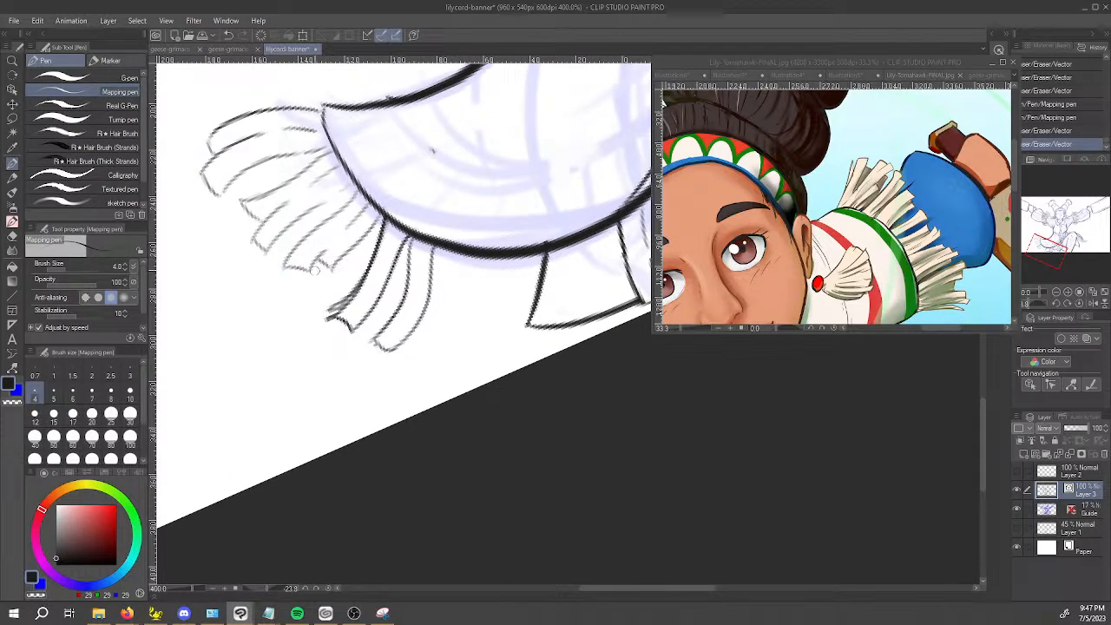
key(space)
drag(649, 399, 547, 454)
drag(311, 395, 304, 402)
mouse_move(309, 396)
mouse_down()
mouse_move(309, 424)
mouse_move(330, 422)
mouse_move(335, 368)
mouse_up()
drag(327, 420, 351, 314)
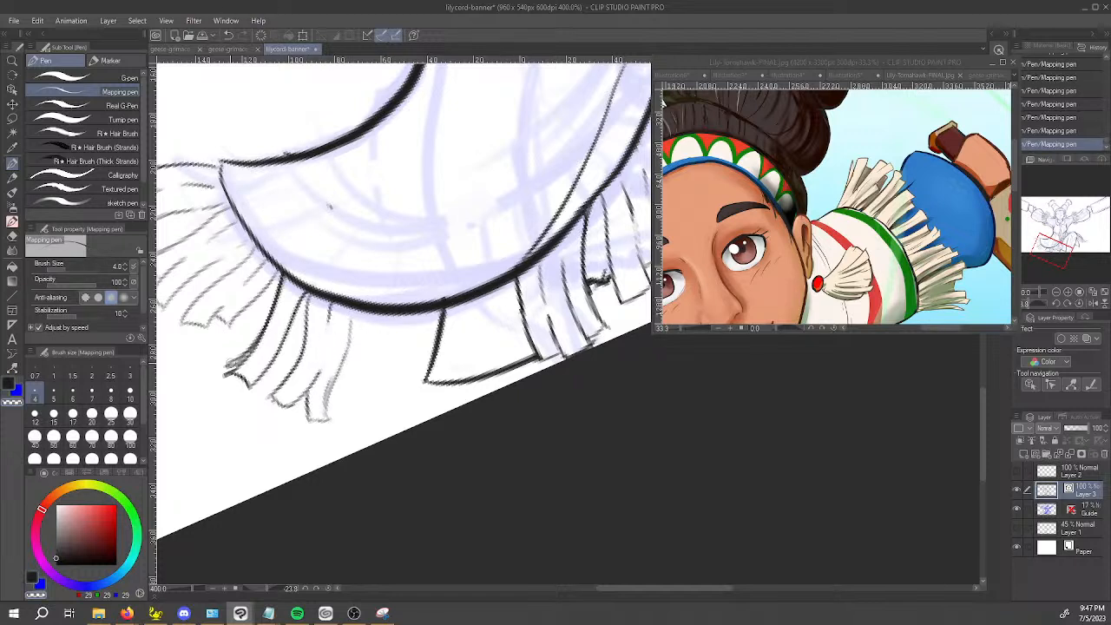
key(e)
click(245, 345)
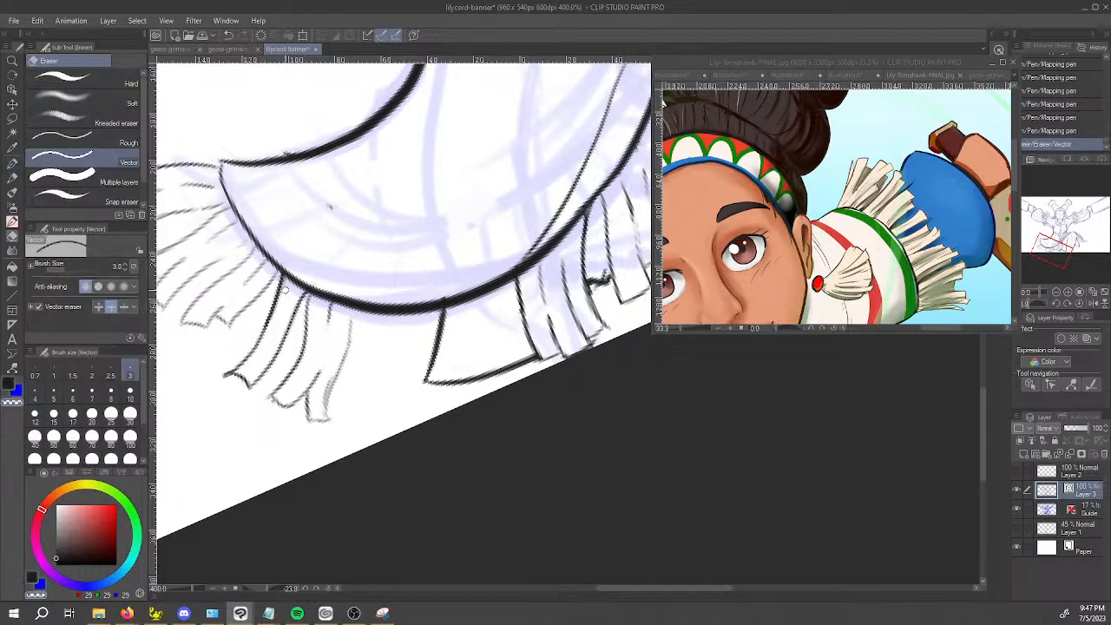
Ink a slightly curved fringe strand with a rounded tip beside the previous strands, under the skirt's lowest curve.
key(p)
drag(352, 309, 355, 323)
mouse_move(357, 311)
mouse_down()
mouse_move(368, 365)
mouse_move(357, 417)
mouse_move(384, 359)
mouse_move(382, 388)
mouse_up()
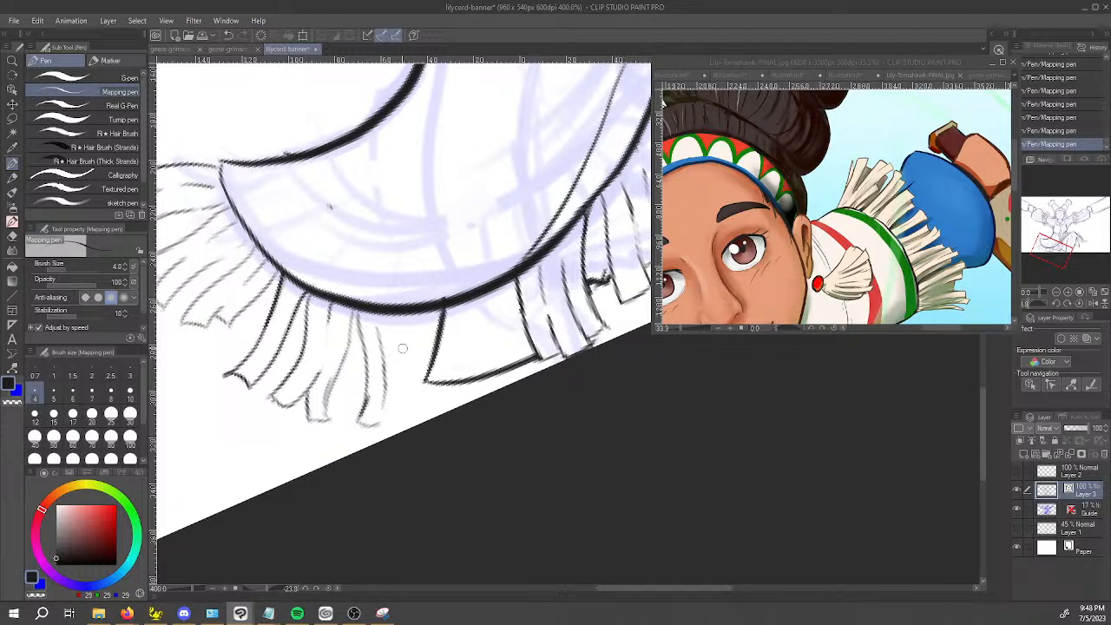
Ink a straight strand with a square end beside the plain hem panel's side line and erase the overlapping lines at its tip.
mouse_move(394, 320)
mouse_down()
mouse_move(429, 397)
mouse_move(404, 423)
mouse_move(428, 407)
mouse_move(404, 320)
mouse_move(410, 368)
mouse_up()
key(ctrl+z)
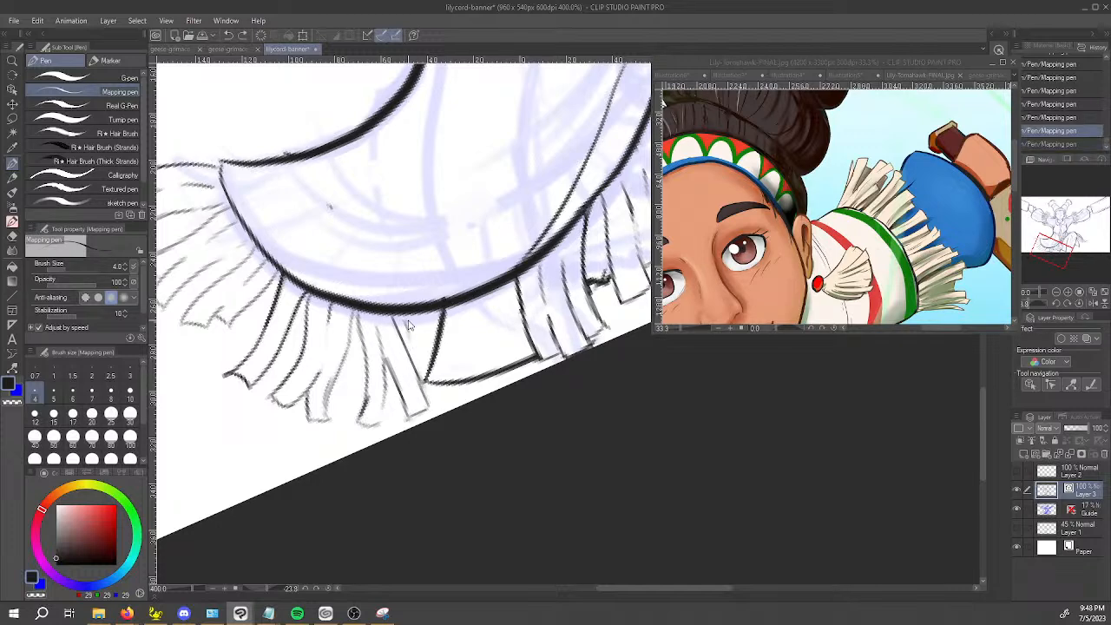
key(ctrl+z)
mouse_move(405, 405)
mouse_down()
mouse_move(428, 408)
mouse_move(427, 398)
mouse_up()
key(ctrl+z)
key(e)
click(426, 401)
click(422, 397)
Ink further strand edges with squared tips behind the straight strand, beside the plain hem panel's corner.
key(p)
drag(402, 315, 406, 332)
mouse_move(401, 316)
mouse_down()
mouse_move(399, 411)
mouse_move(420, 417)
mouse_up()
drag(421, 416, 424, 398)
drag(418, 325, 423, 360)
key(ctrl+z)
mouse_move(422, 398)
mouse_down()
mouse_move(426, 418)
mouse_move(386, 375)
mouse_up()
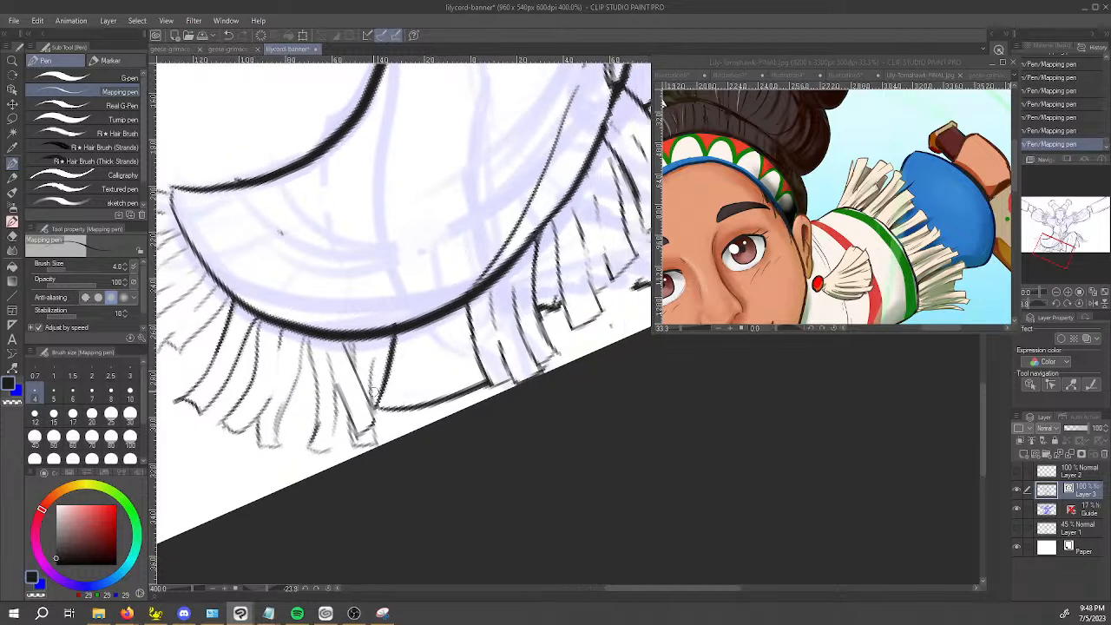
Replace the plain hem panel's slanted side line with a strand edge running down to the canvas edge, erasing the old line's lower part.
drag(393, 336, 389, 409)
key(ctrl+z)
drag(392, 345, 403, 432)
key(e)
mouse_move(383, 375)
mouse_down()
mouse_move(383, 418)
mouse_move(376, 409)
mouse_up()
key(p)
mouse_move(391, 347)
mouse_down()
mouse_move(393, 386)
mouse_move(389, 334)
mouse_up()
key(ctrl+z)
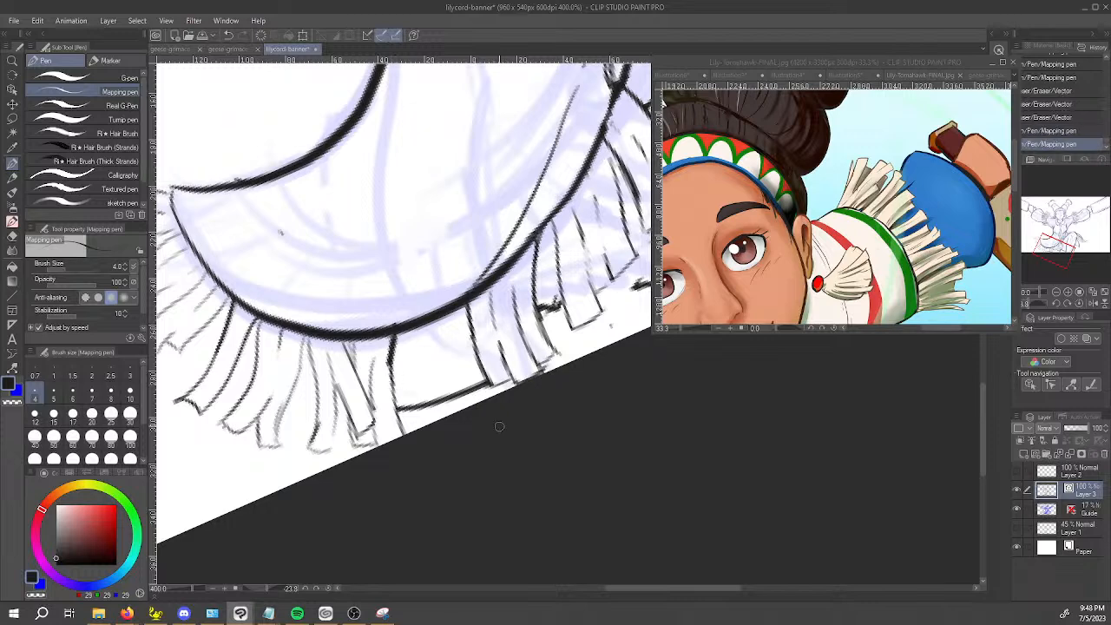
Strengthen the faint strand lines and rounded tip in the fringe near the skirt's pointed outer corner, extending them to the skirt edge.
scroll(500, 426, down, 3)
scroll(492, 403, up, 3)
key(space)
drag(447, 432, 712, 449)
scroll(415, 322, up, 2)
mouse_move(293, 279)
mouse_down()
mouse_move(335, 322)
mouse_move(325, 297)
mouse_move(287, 277)
mouse_move(414, 228)
mouse_up()
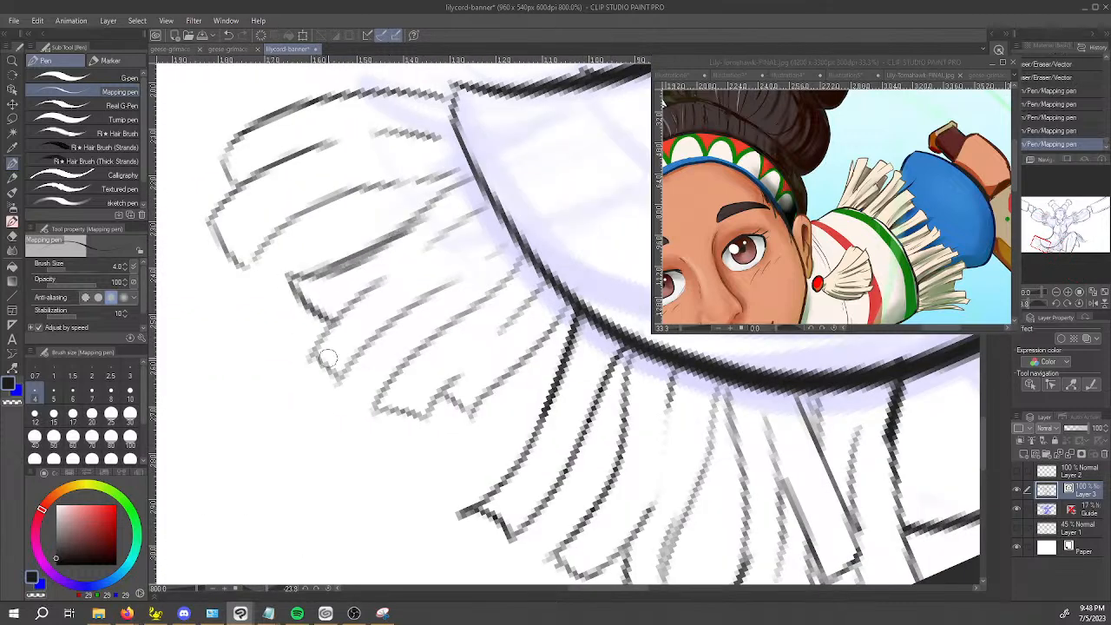
drag(313, 355, 402, 272)
mouse_move(313, 357)
mouse_down()
mouse_move(356, 375)
mouse_move(340, 376)
mouse_move(481, 263)
mouse_move(465, 241)
mouse_move(473, 270)
mouse_move(526, 232)
mouse_up()
drag(447, 234, 487, 208)
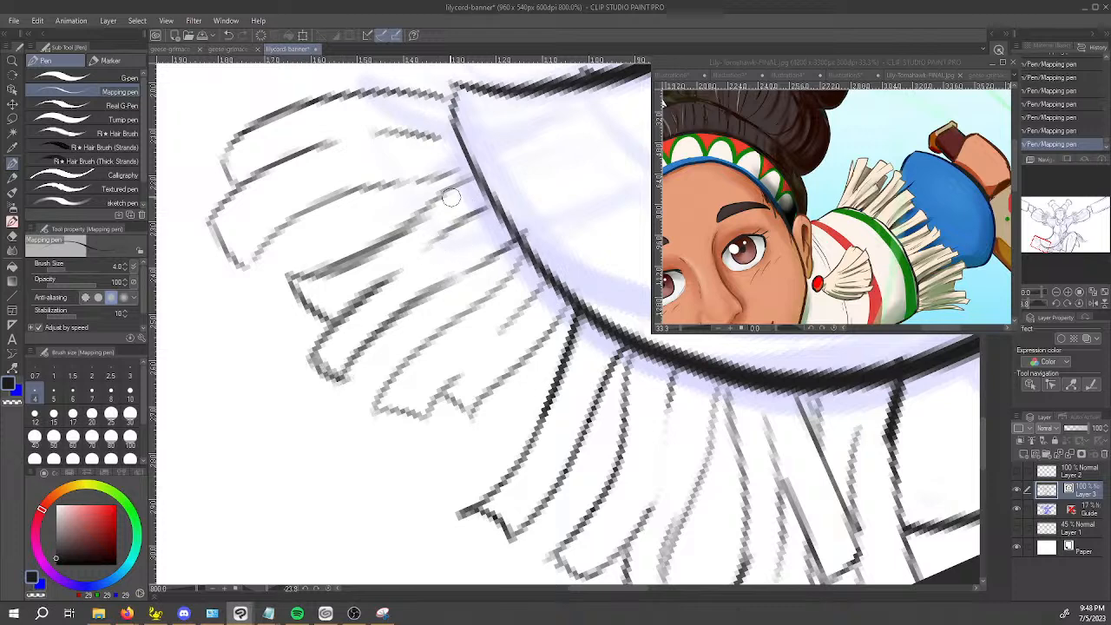
Ink two strand edges across the plain hem panel, from the skirt edge down to the canvas edge.
scroll(453, 198, down, 2)
key(space)
mouse_move(601, 368)
mouse_down()
mouse_move(483, 419)
mouse_move(471, 452)
mouse_up()
scroll(478, 387, up, 1)
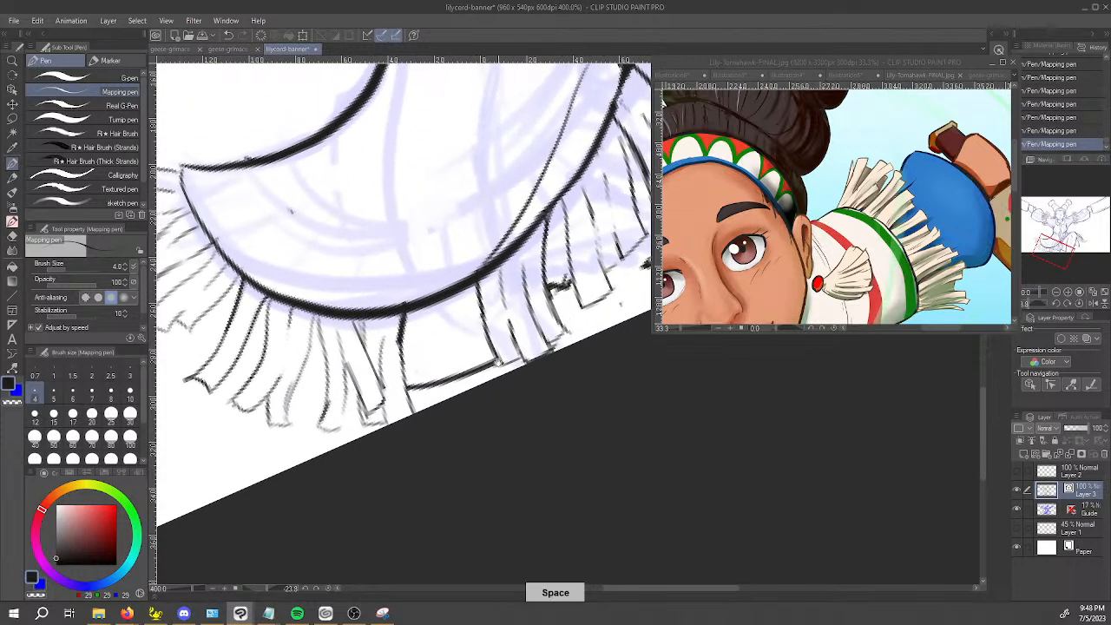
key(space)
drag(485, 326, 471, 380)
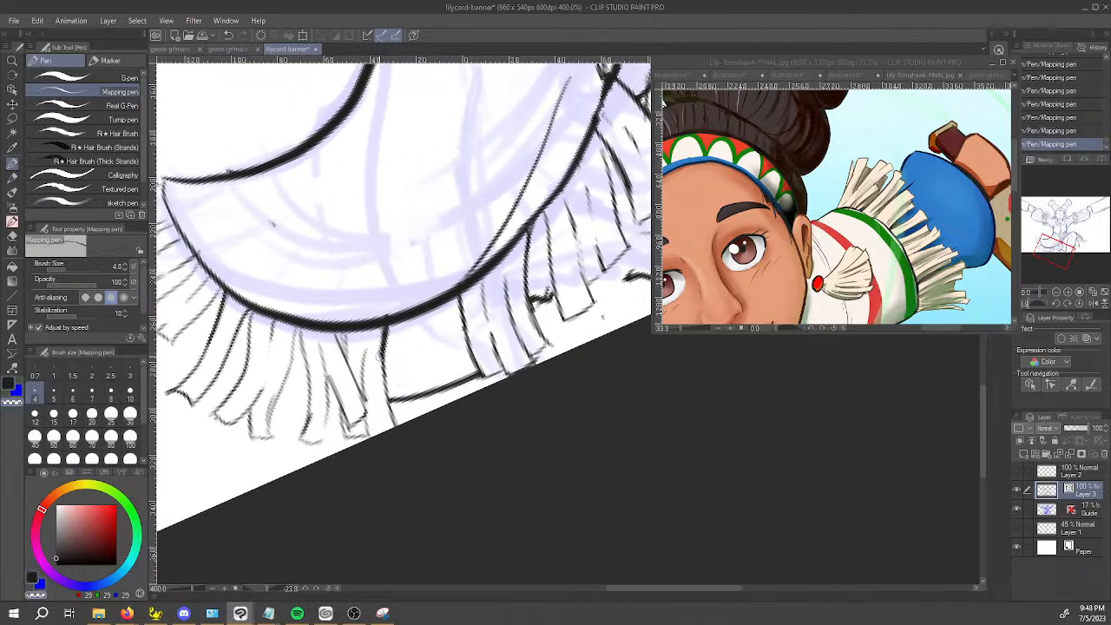
mouse_move(381, 344)
mouse_down()
mouse_move(381, 335)
mouse_move(437, 391)
mouse_up()
key(c)
key(ctrl+z)
drag(427, 313, 445, 405)
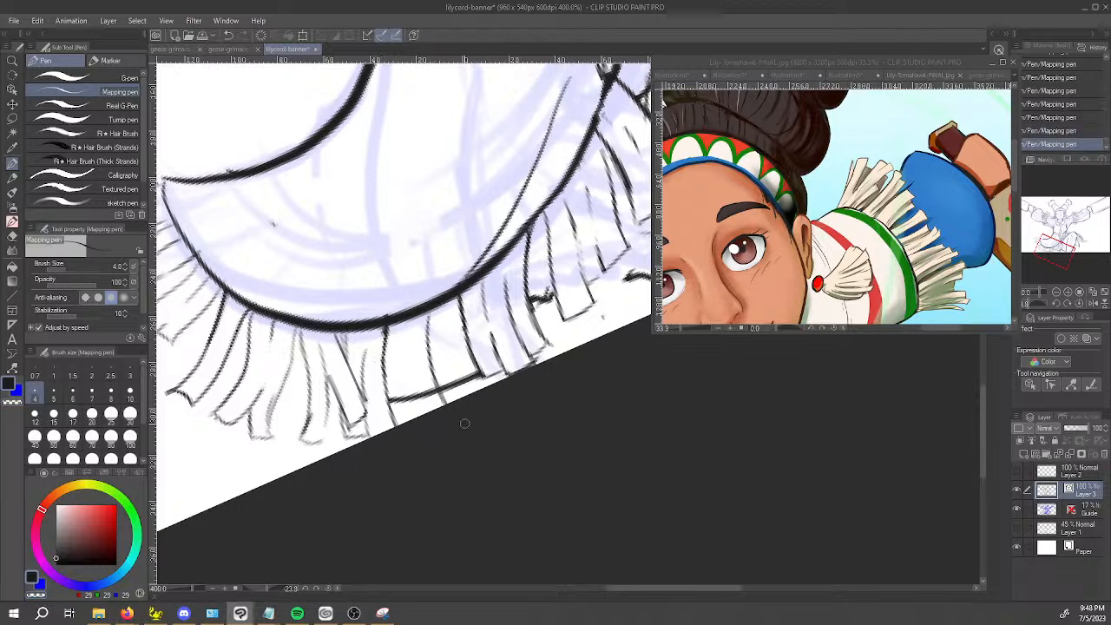
drag(450, 299, 465, 396)
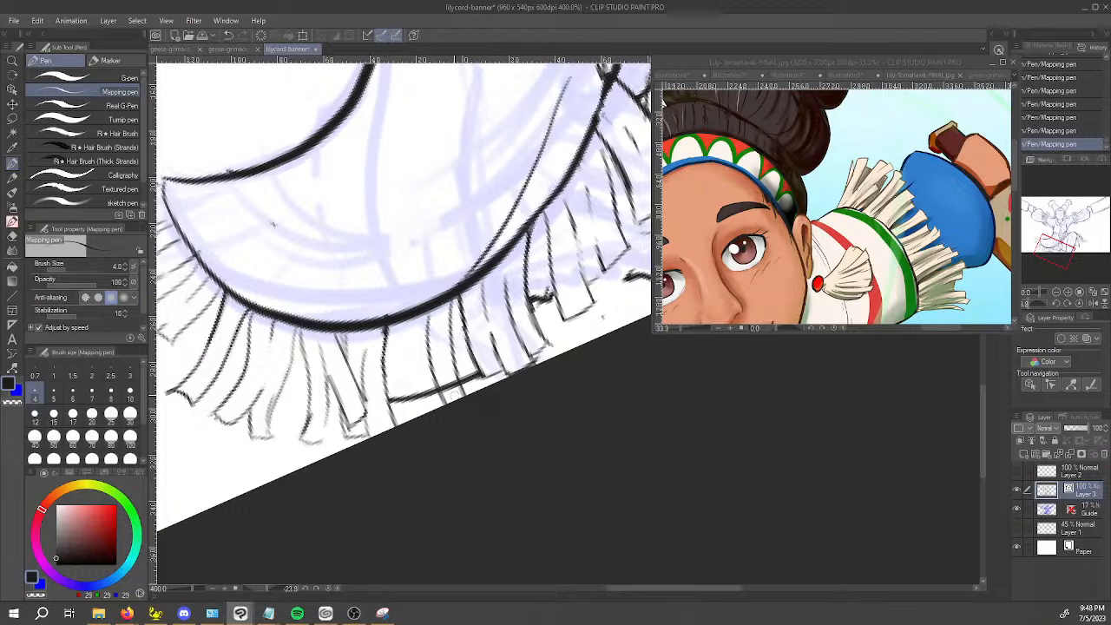
Ink another strand edge across the hem panel and erase the panel's bottom line between the new strands.
drag(407, 326, 433, 416)
key(ctrl+z)
mouse_move(407, 325)
mouse_down()
mouse_move(433, 414)
mouse_move(430, 385)
mouse_move(447, 380)
mouse_up()
key(e)
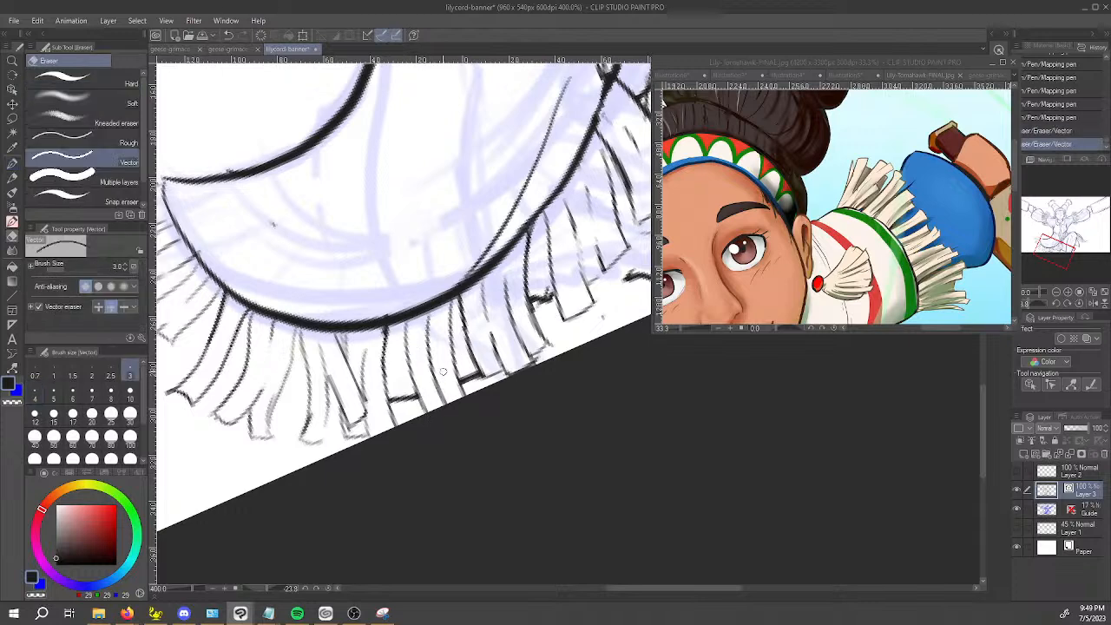
Break up the middle of the central strand edge on the hem panel using the transparent pen colour.
key(p)
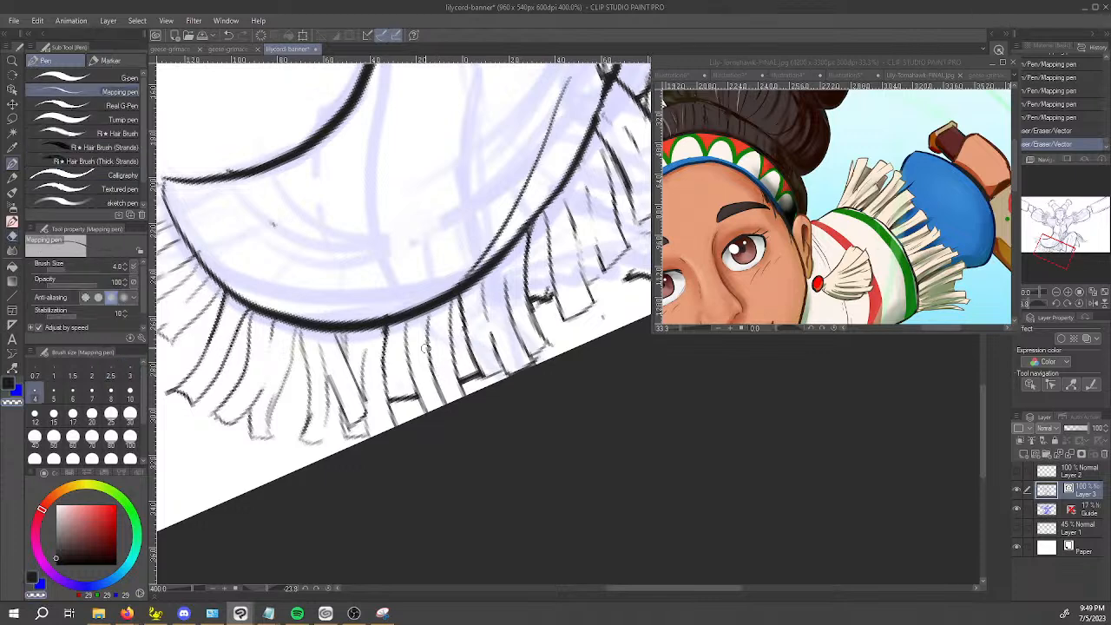
drag(426, 332, 434, 377)
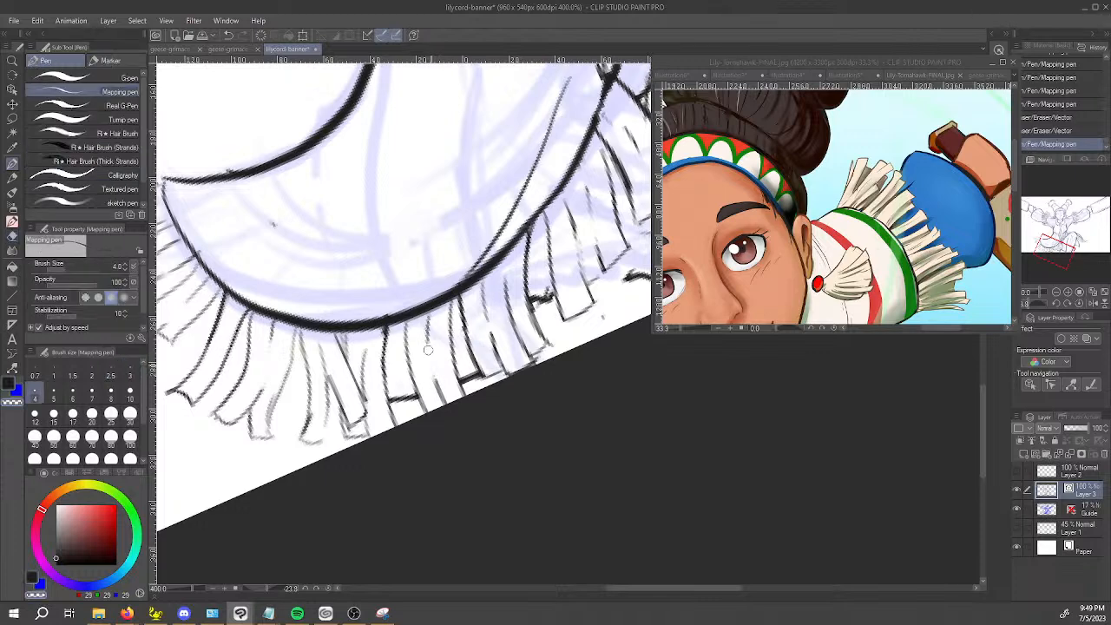
key(x)
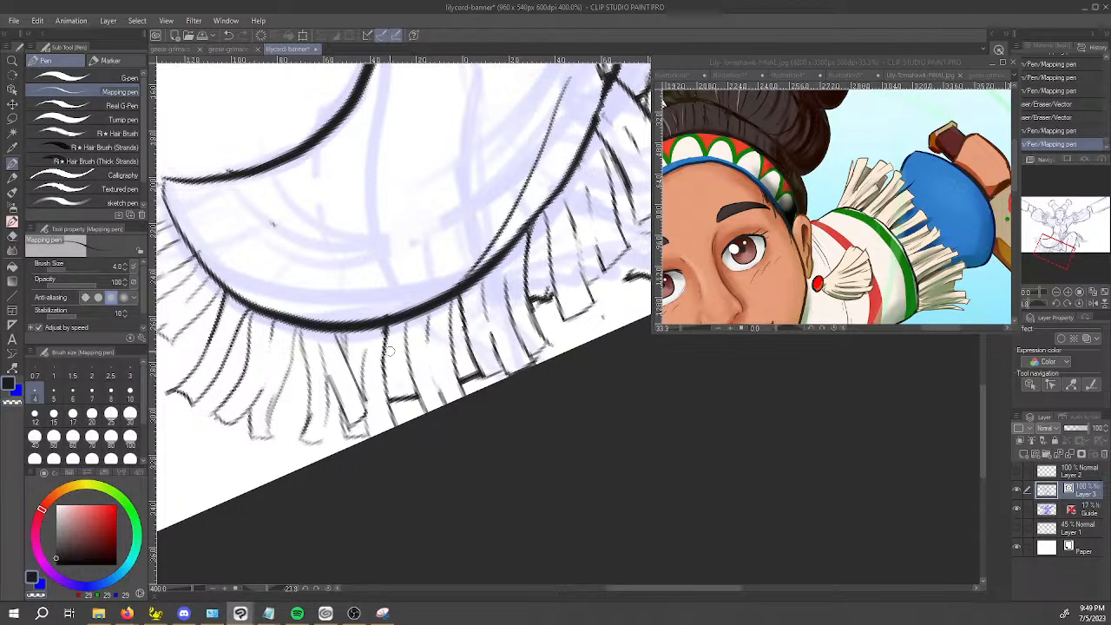
Ink a strand with a squared tip beside the hem panel's side line and erase the bottom line crossing it.
drag(389, 337, 401, 403)
key(ctrl+z)
key(ctrl+z)
mouse_move(390, 335)
mouse_down()
mouse_move(407, 413)
mouse_move(428, 411)
mouse_move(406, 392)
mouse_up()
key(e)
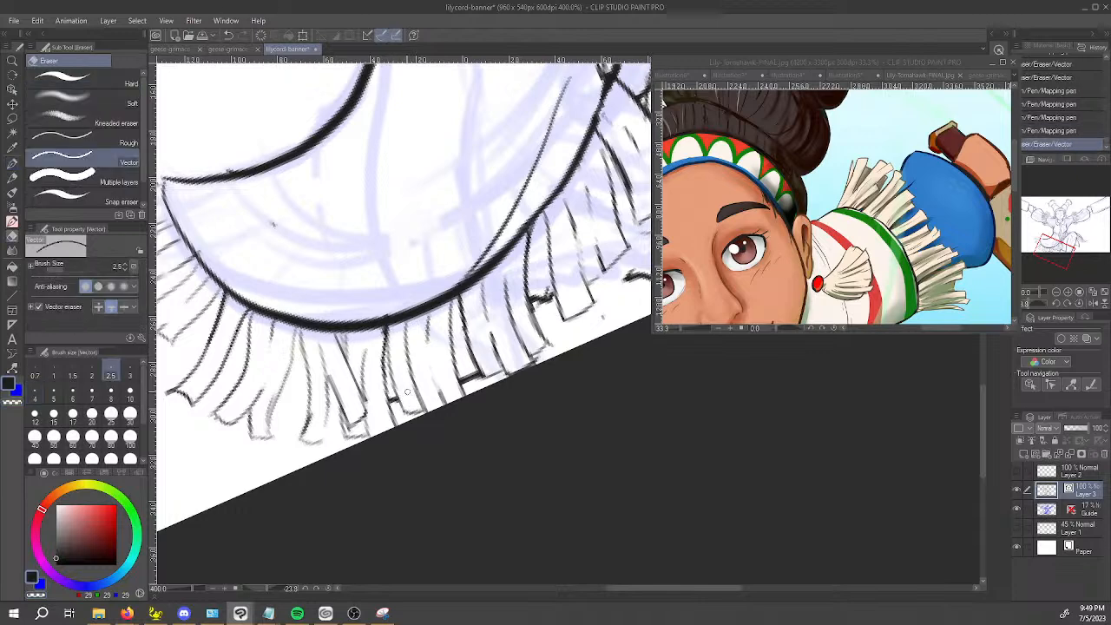
Save the banner drawing.
scroll(490, 361, down, 5)
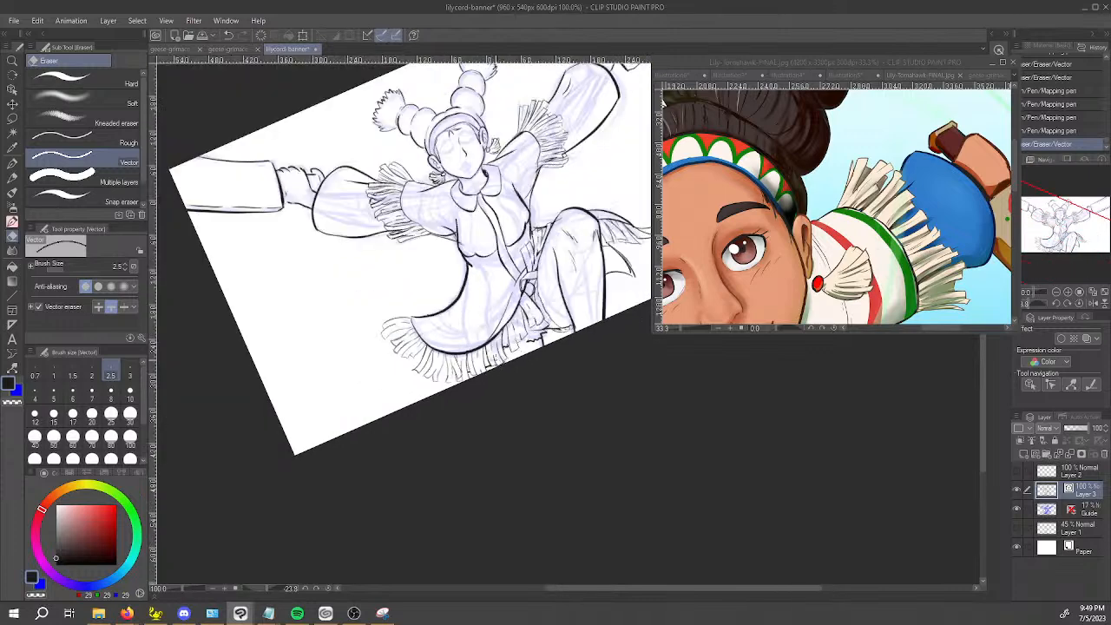
drag(557, 395, 498, 422)
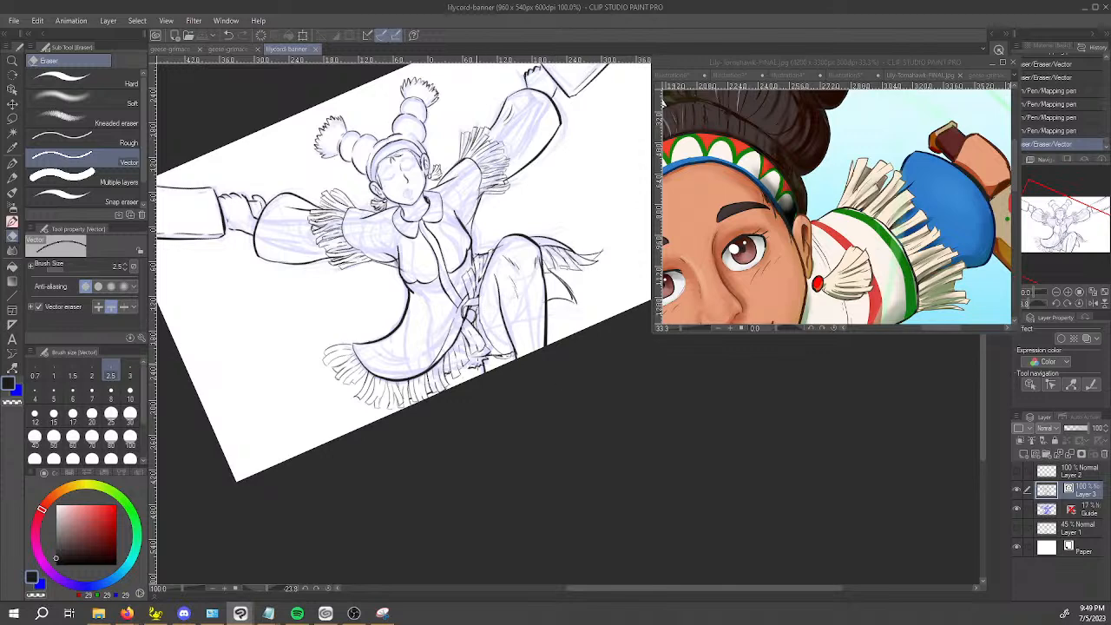
scroll(429, 377, up, 6)
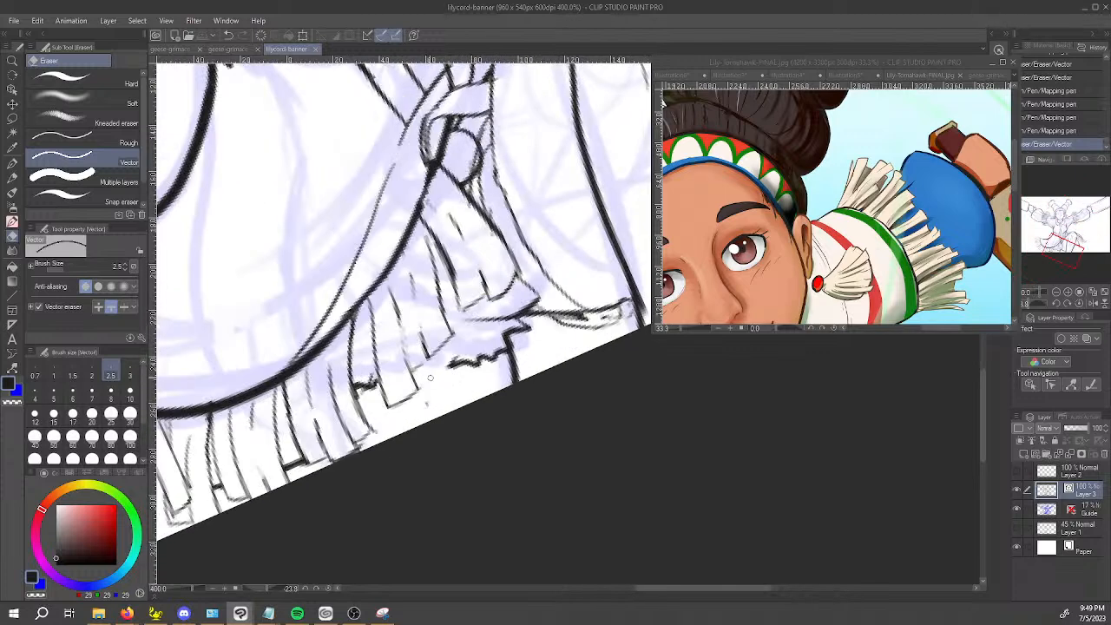
Extend the ragged hem lines near the far leg to meet the skirt fringe, cleaning up overlaps with the vector eraser.
key(p)
drag(434, 372, 422, 368)
drag(451, 314, 536, 316)
drag(554, 402, 505, 373)
mouse_move(534, 300)
mouse_down()
mouse_move(523, 263)
mouse_move(483, 242)
mouse_move(531, 274)
mouse_up()
key(e)
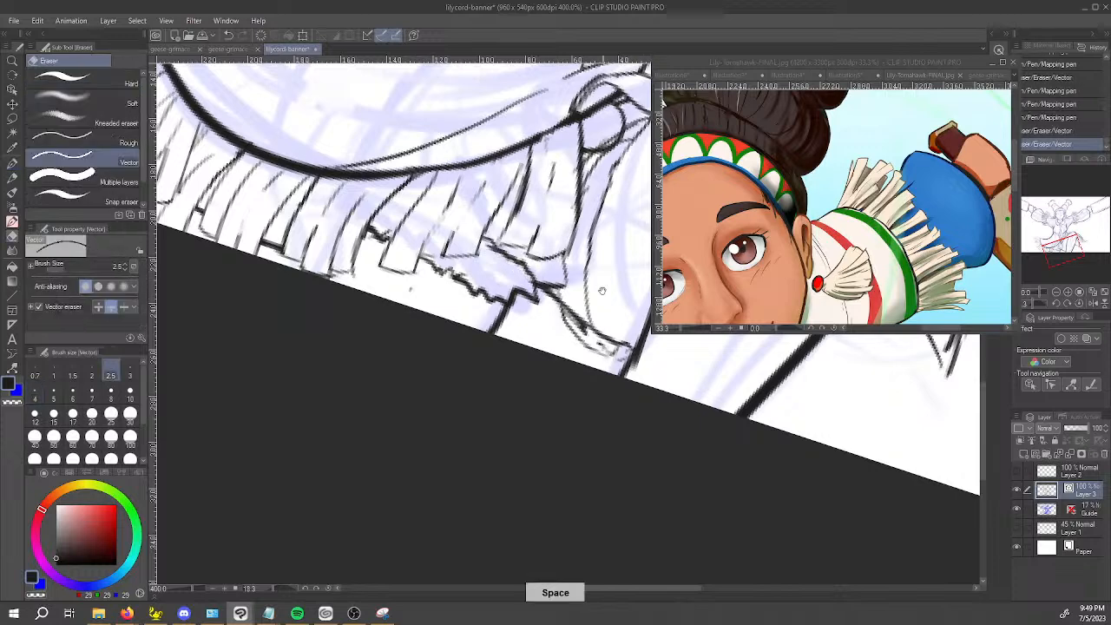
key(space)
drag(563, 365, 521, 424)
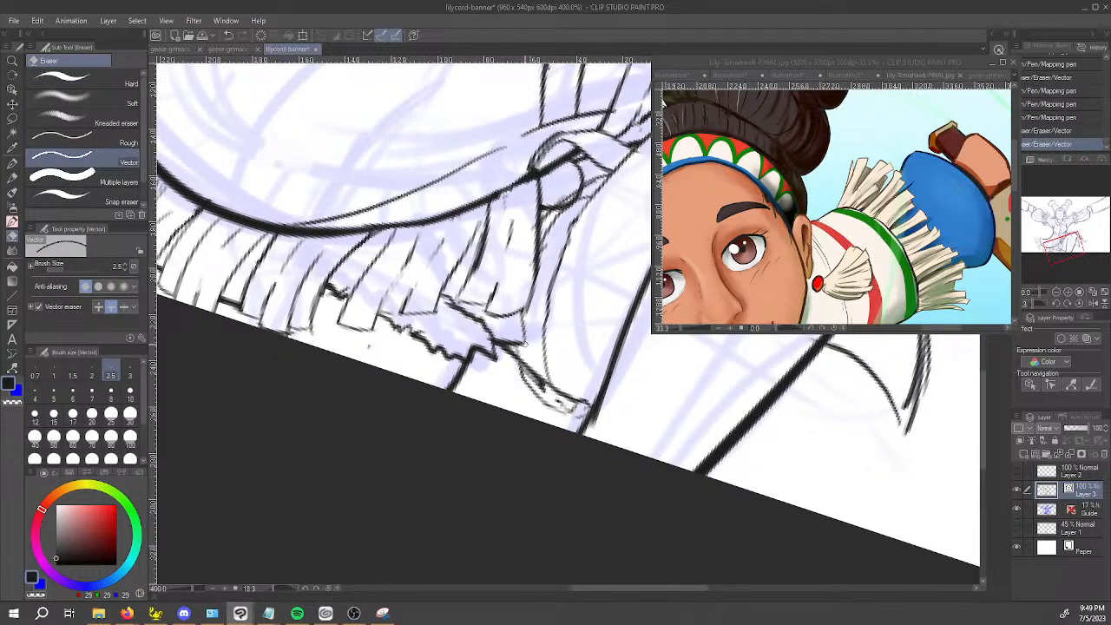
key(p)
drag(507, 345, 505, 325)
Ink curved fringe strands along the outer part of the cloth panel's lower edge behind the raised leg, trimming excess with transparent colour.
scroll(513, 314, down, 4)
key(space)
mouse_move(564, 376)
mouse_down()
mouse_move(435, 499)
mouse_move(554, 492)
mouse_move(634, 466)
mouse_move(579, 379)
mouse_up()
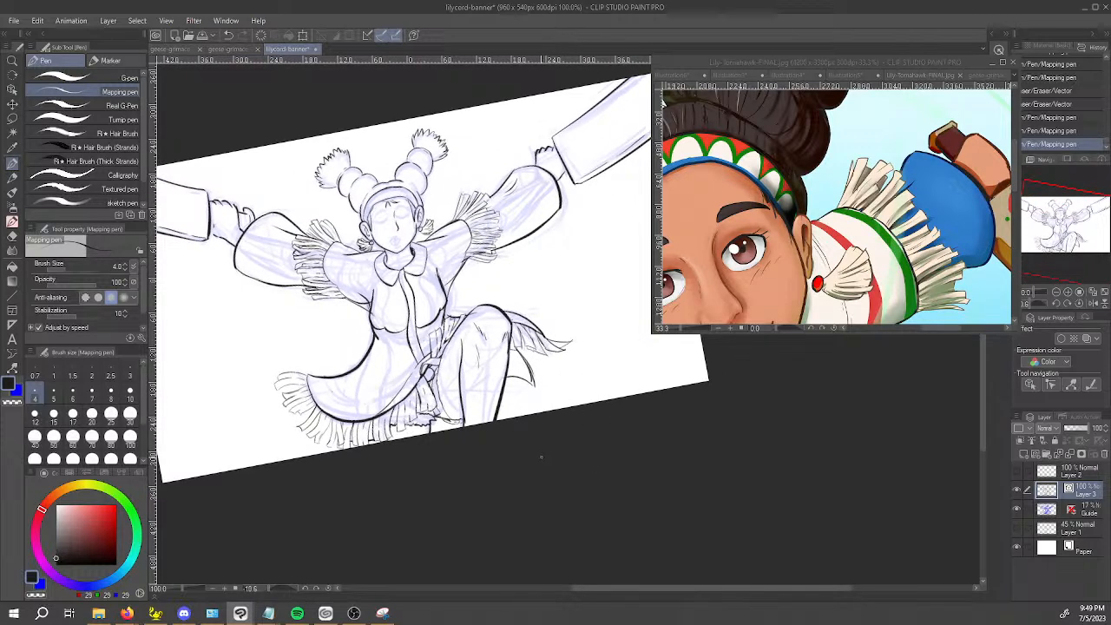
scroll(538, 438, up, 1)
scroll(535, 426, up, 3)
drag(526, 345, 558, 439)
mouse_move(551, 349)
mouse_down()
mouse_move(590, 443)
mouse_move(556, 444)
mouse_move(613, 443)
mouse_up()
mouse_move(509, 334)
mouse_down()
mouse_move(498, 387)
mouse_move(533, 444)
mouse_move(530, 433)
mouse_up()
key(c)
mouse_move(521, 384)
mouse_down()
mouse_move(526, 347)
mouse_move(467, 415)
mouse_move(491, 427)
mouse_move(504, 346)
mouse_move(499, 375)
mouse_up()
key(c)
key(c)
key(c)
Ink narrow fringe strands with blunt tips between the outer strands and the raised leg's outline.
drag(469, 324, 473, 417)
key(ctrl+z)
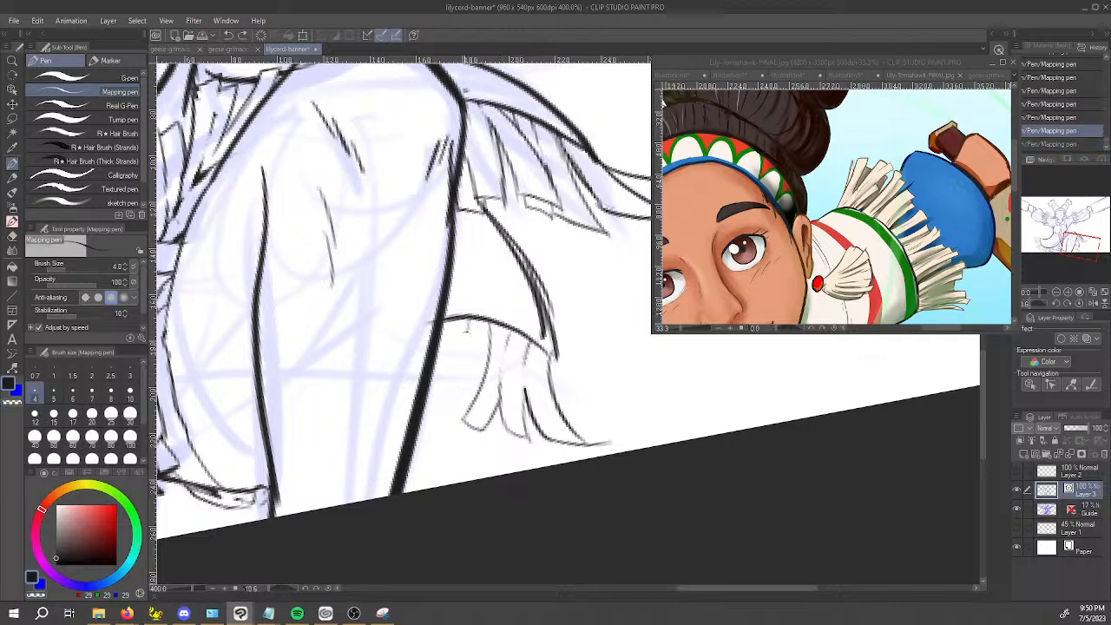
drag(468, 322, 450, 377)
key(ctrl+z)
drag(467, 322, 477, 382)
drag(466, 323, 432, 417)
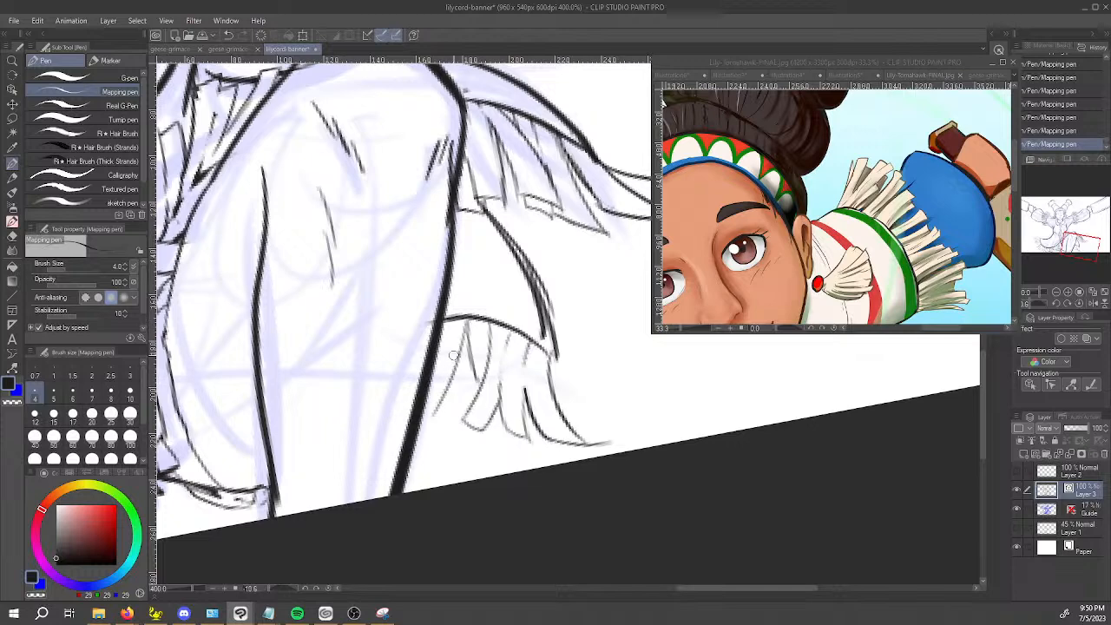
key(ctrl+z)
mouse_move(468, 323)
mouse_down()
mouse_move(458, 354)
mouse_move(467, 412)
mouse_move(436, 400)
mouse_move(433, 372)
mouse_up()
mouse_move(431, 411)
mouse_down()
mouse_move(443, 422)
mouse_move(440, 364)
mouse_up()
Clean up the fringe strands next to the raised leg's outline and darken their edges and tips.
key(c)
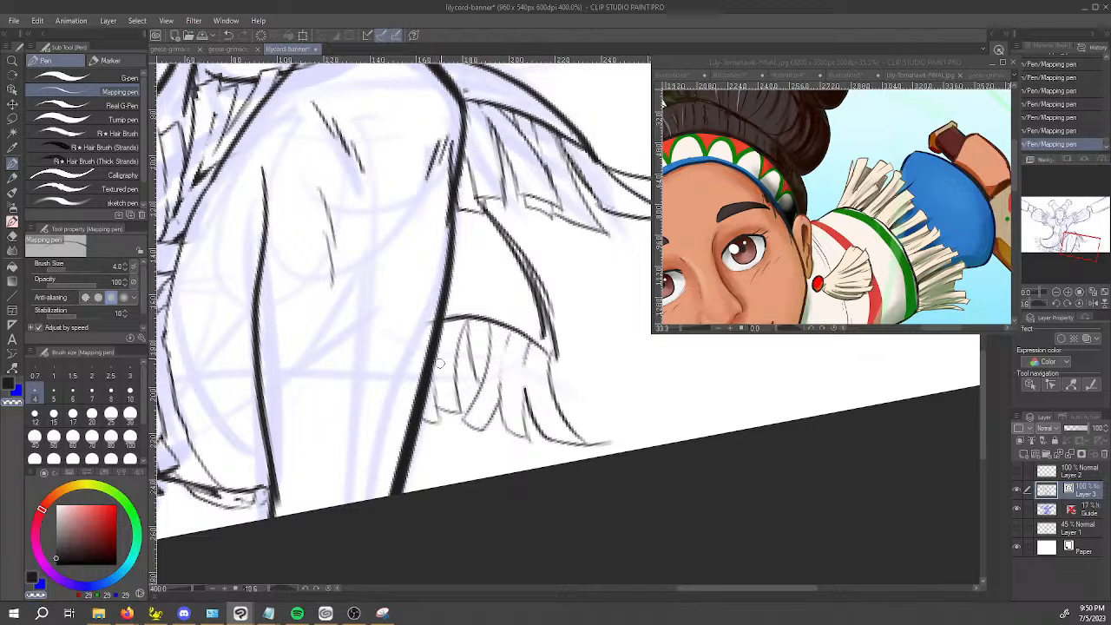
key(e)
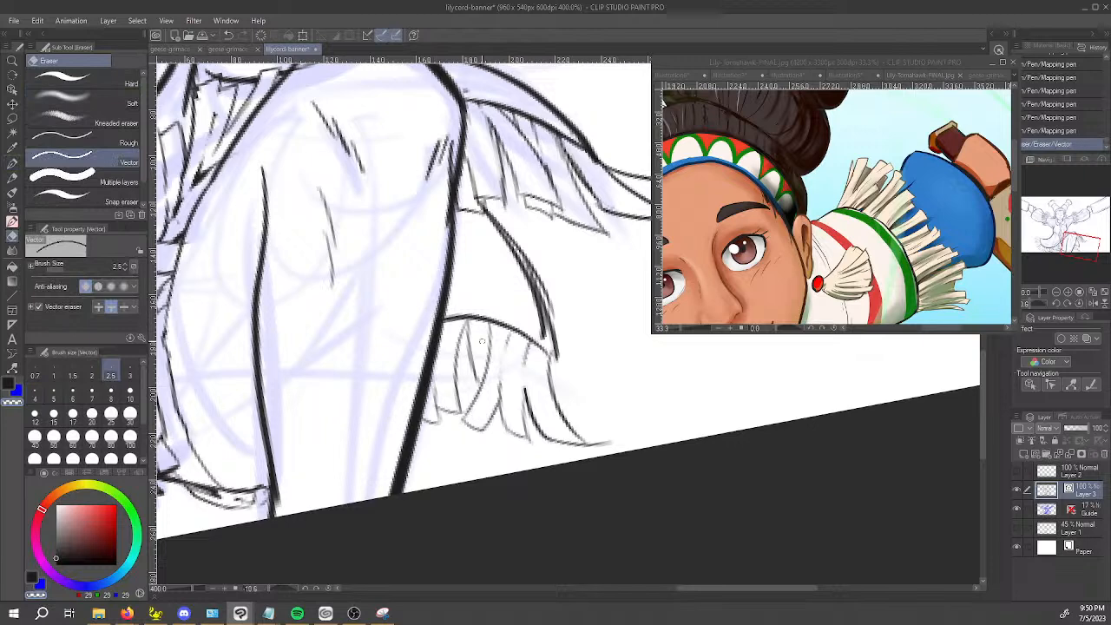
key(p)
key(c)
mouse_move(467, 325)
mouse_down()
mouse_move(464, 413)
mouse_move(438, 402)
mouse_move(482, 376)
mouse_up()
key(ctrl+z)
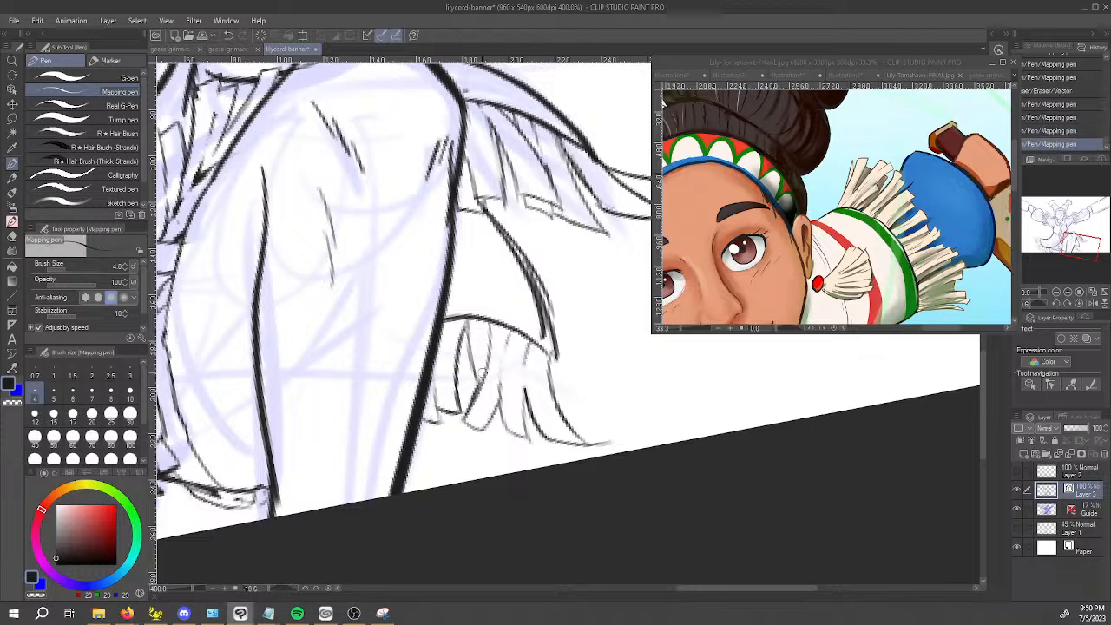
Darken the fringe strands and tips along the lower edge of the cloth panel behind the raised leg.
drag(469, 323, 485, 381)
mouse_move(465, 419)
mouse_down()
mouse_move(487, 431)
mouse_move(501, 396)
mouse_move(526, 439)
mouse_up()
drag(527, 392, 527, 436)
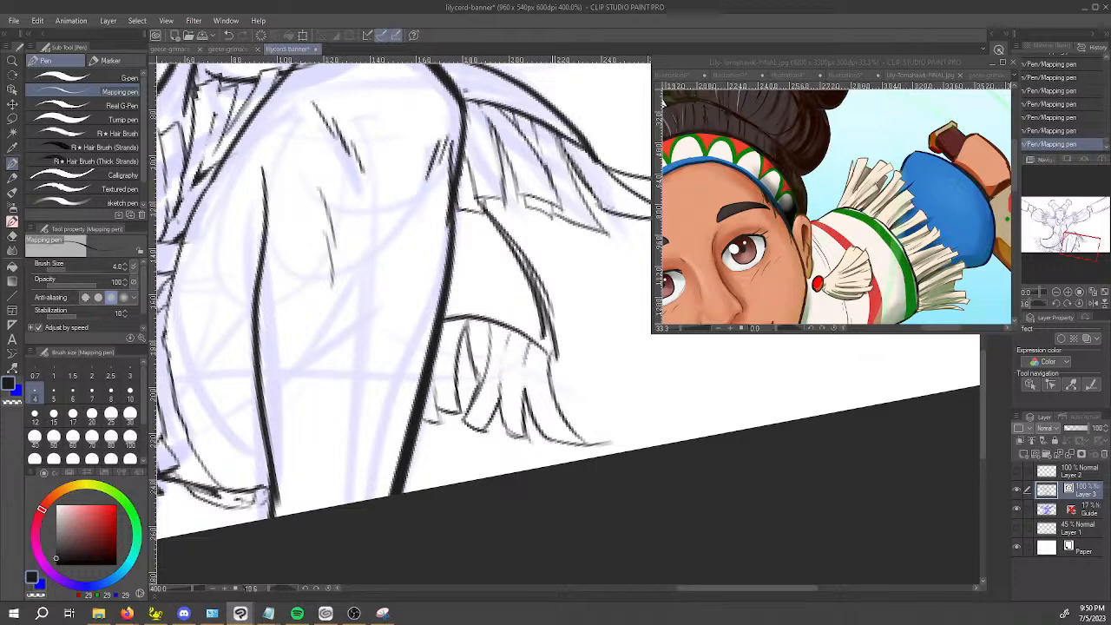
Redraw the cloth panel's outer edge as a single clean curve and trim the overshooting tip of the outermost fringe strand.
key(e)
click(542, 329)
click(556, 308)
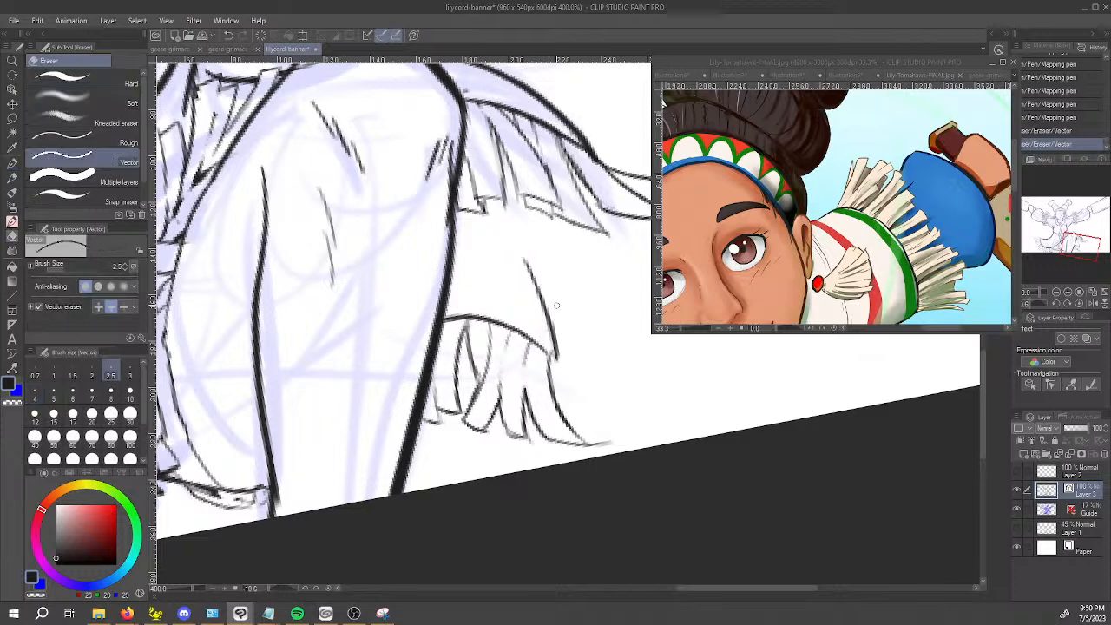
key(ctrl+z)
key(p)
drag(510, 236, 555, 352)
key(e)
click(597, 436)
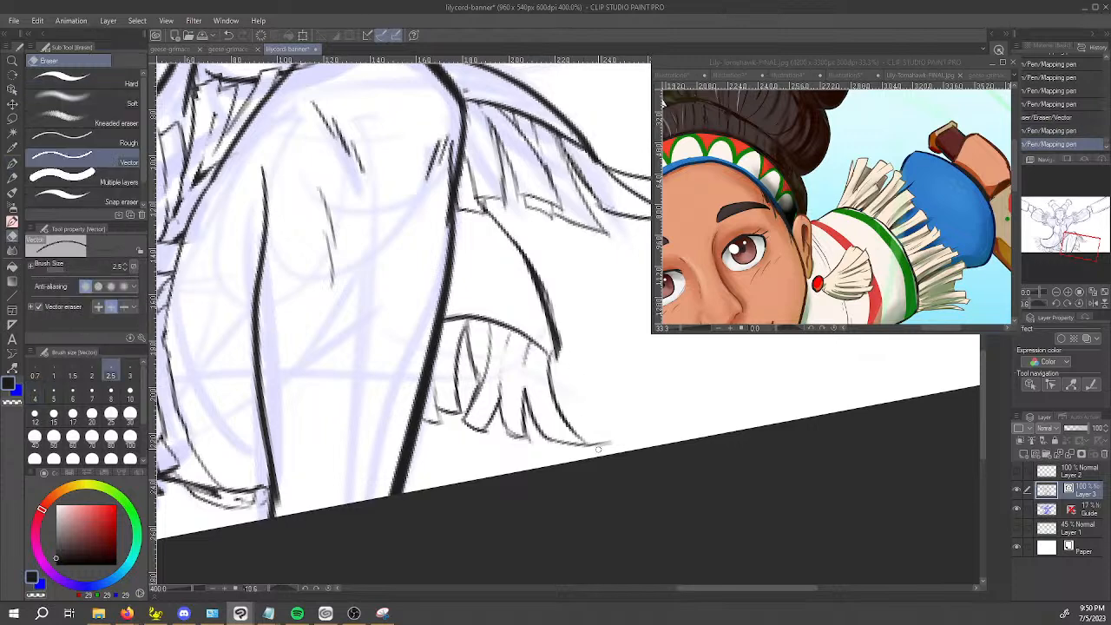
Ink short fringe strands below the ragged skirt hem in the gap between the legs.
scroll(602, 447, down, 2)
scroll(599, 451, down, 2)
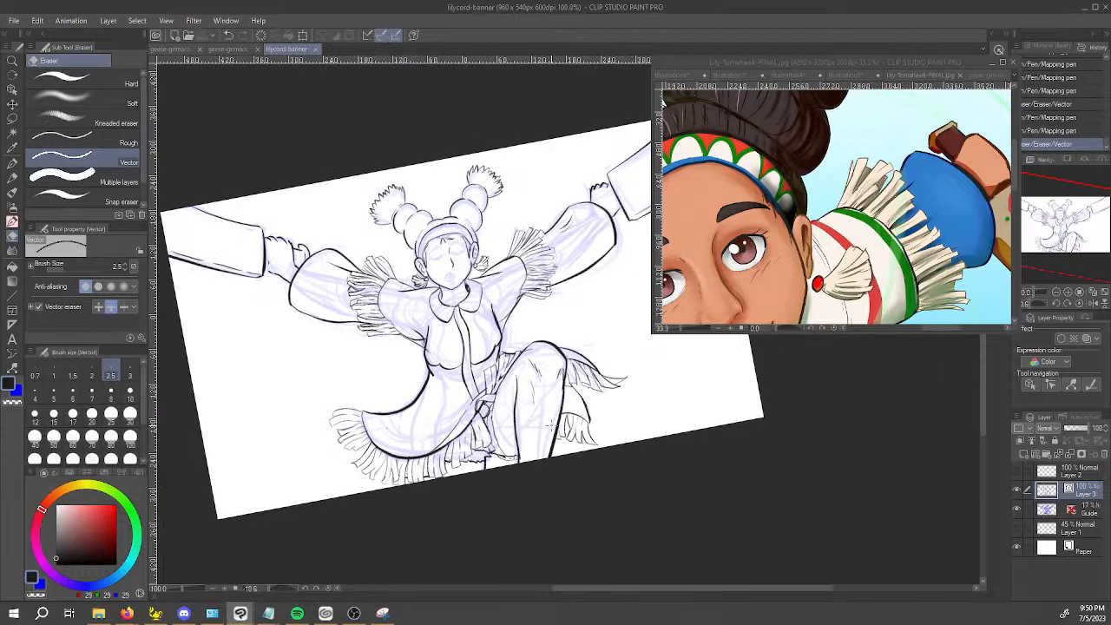
scroll(484, 463, up, 4)
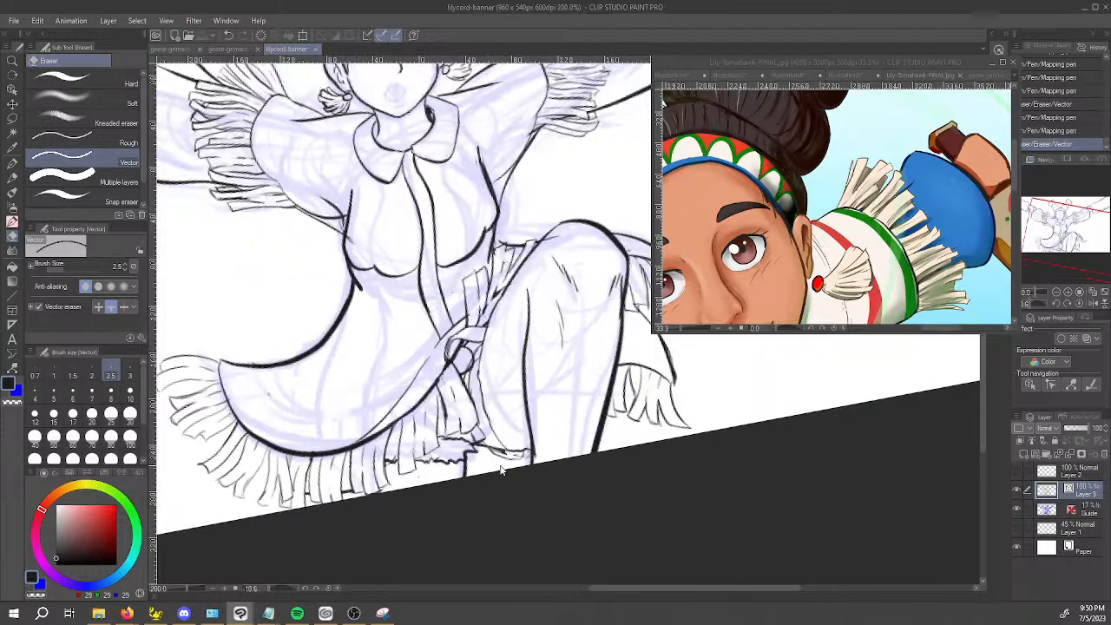
key(p)
drag(471, 429, 475, 478)
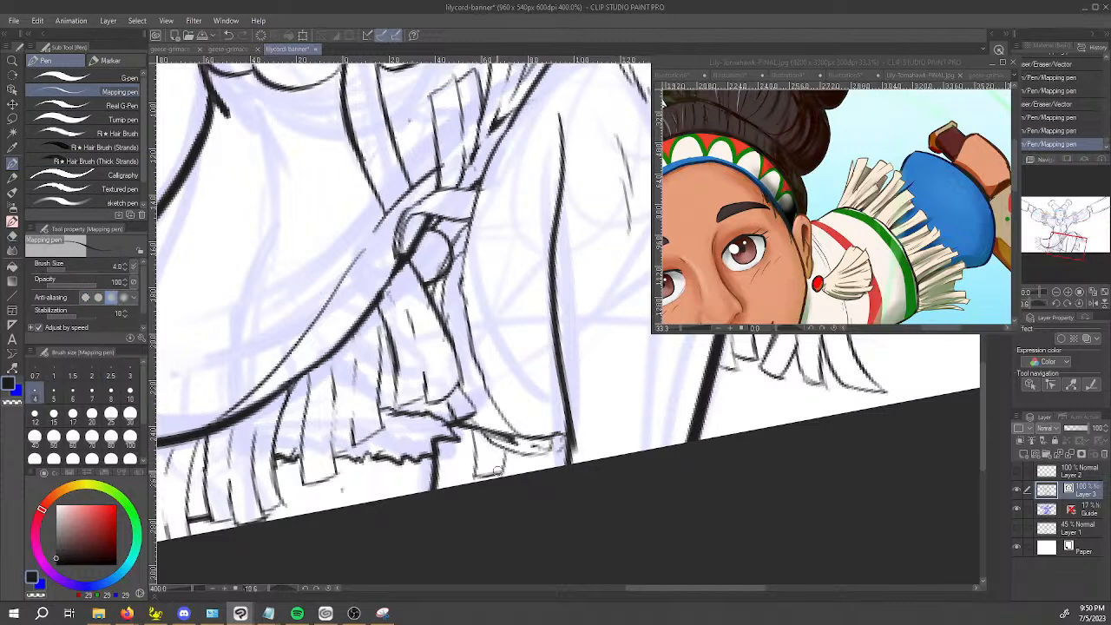
drag(475, 445, 463, 481)
key(ctrl+z)
mouse_move(476, 440)
mouse_down()
mouse_move(460, 483)
mouse_move(444, 481)
mouse_move(450, 437)
mouse_move(521, 479)
mouse_up()
scroll(614, 430, down, 4)
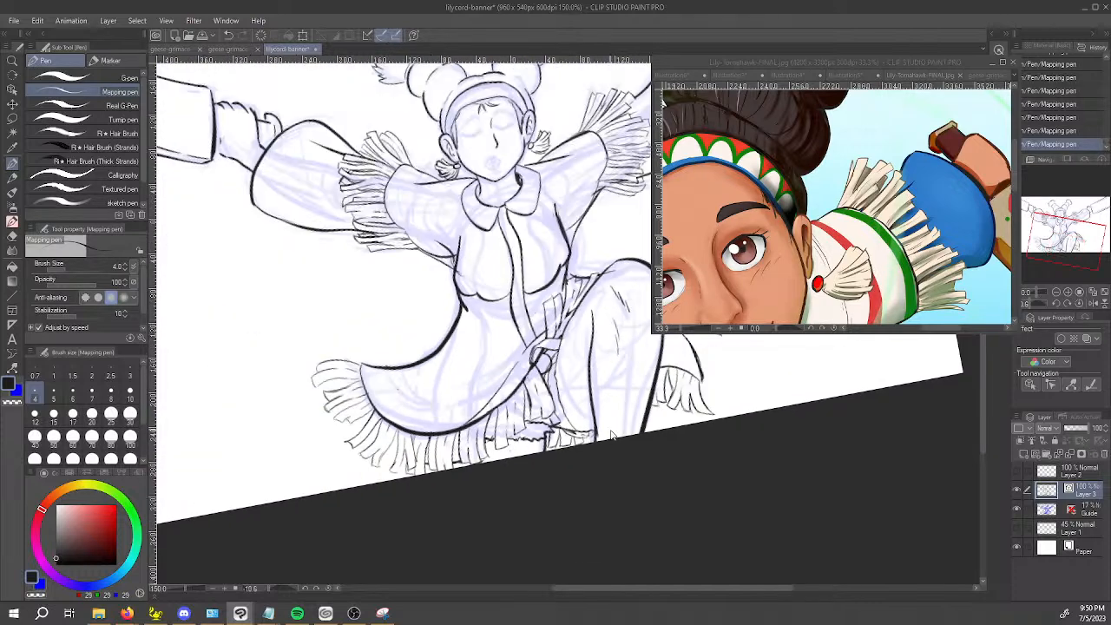
Hide the Guide sketch layer to check the bare line art and remove a stray mark on the chest with the vector eraser.
key(space)
drag(611, 408, 563, 483)
click(1018, 510)
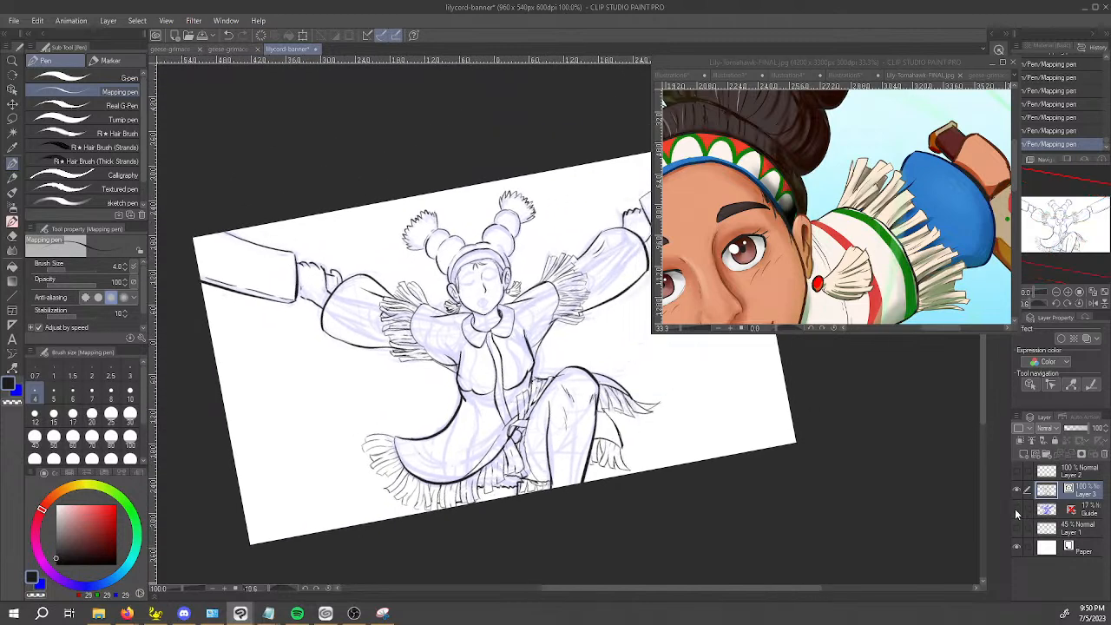
key(space)
mouse_move(835, 455)
mouse_down()
mouse_move(811, 469)
mouse_move(812, 486)
mouse_up()
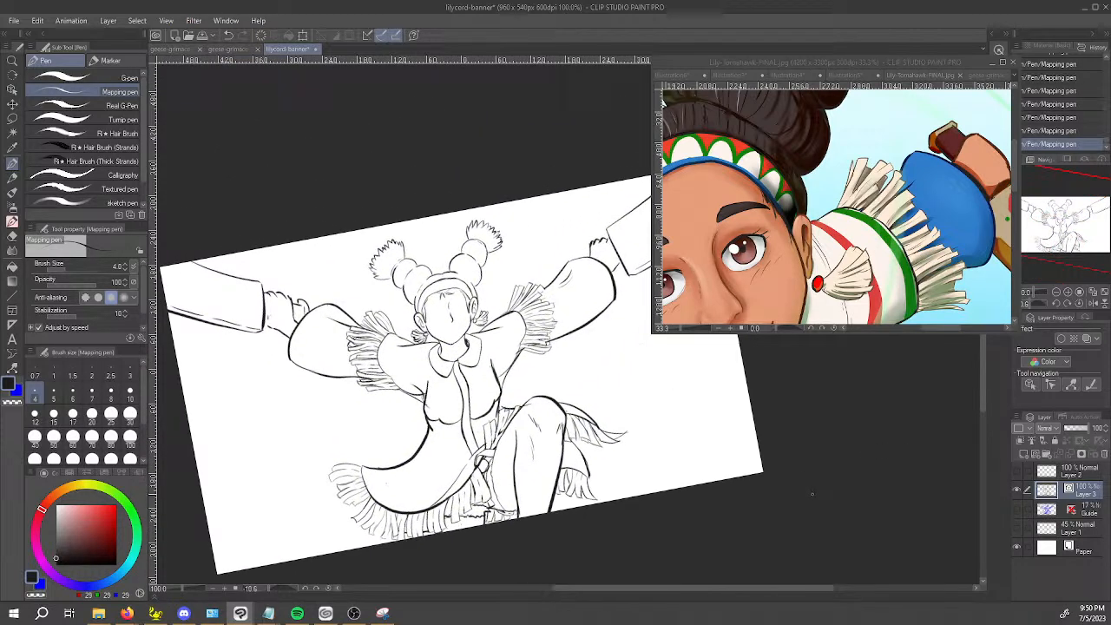
key(e)
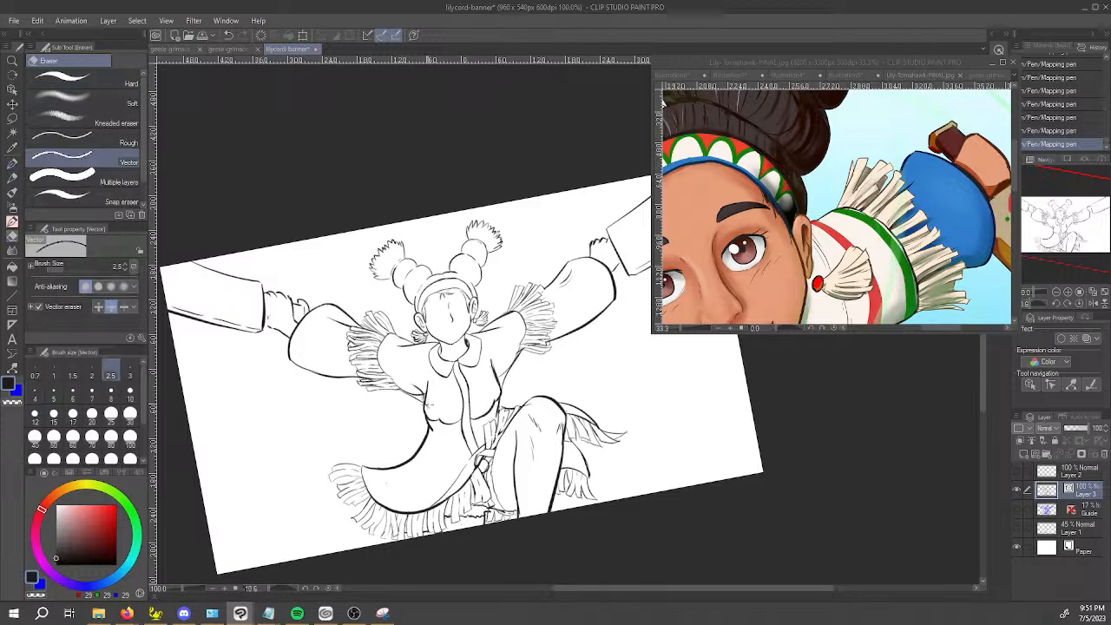
click(437, 395)
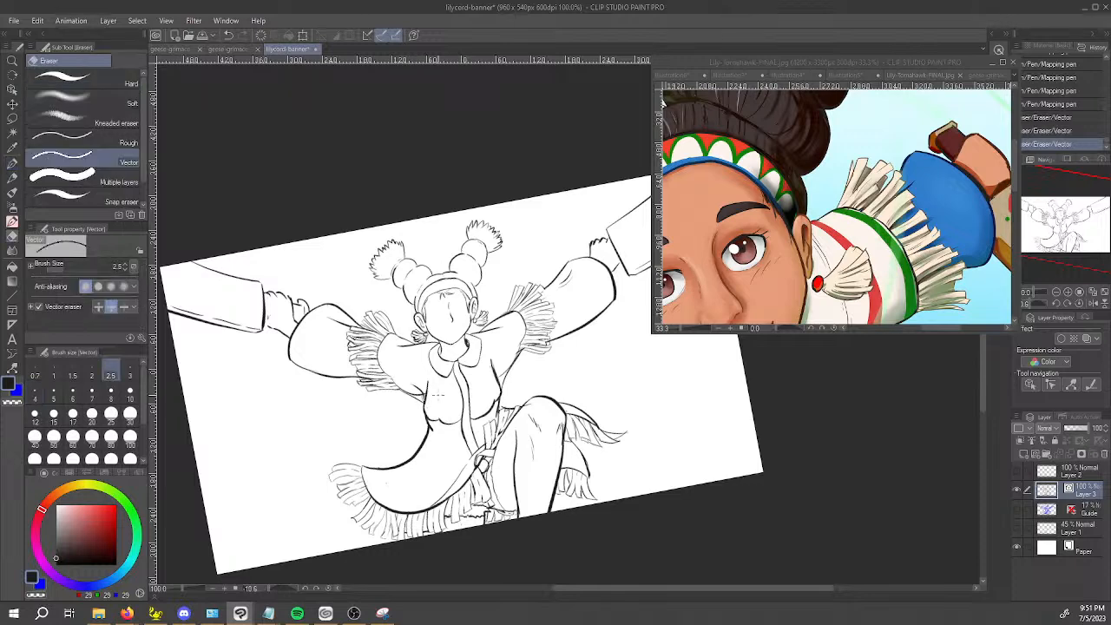
Bring up the Illustration4 character artwork as reference and show the Guide sketch layer in the banner again.
click(864, 77)
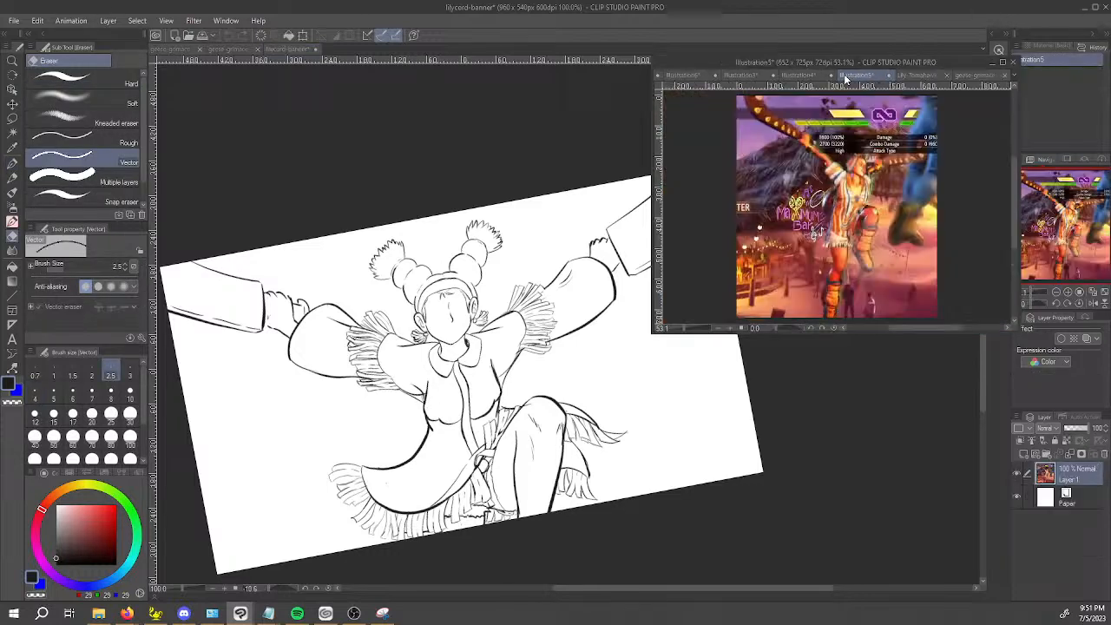
click(978, 78)
click(916, 76)
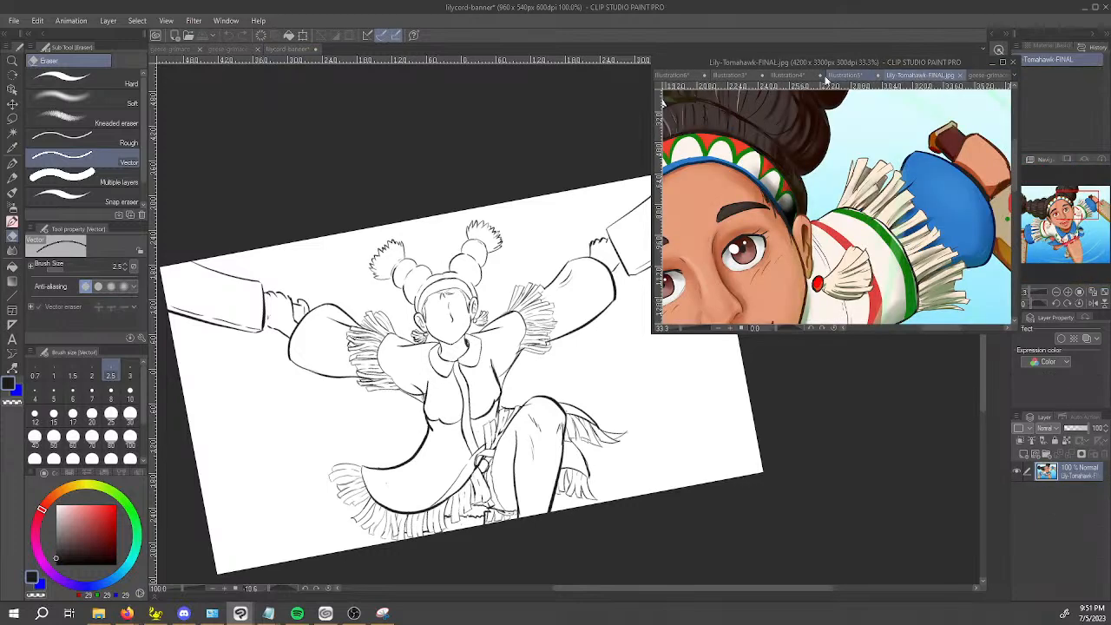
click(821, 76)
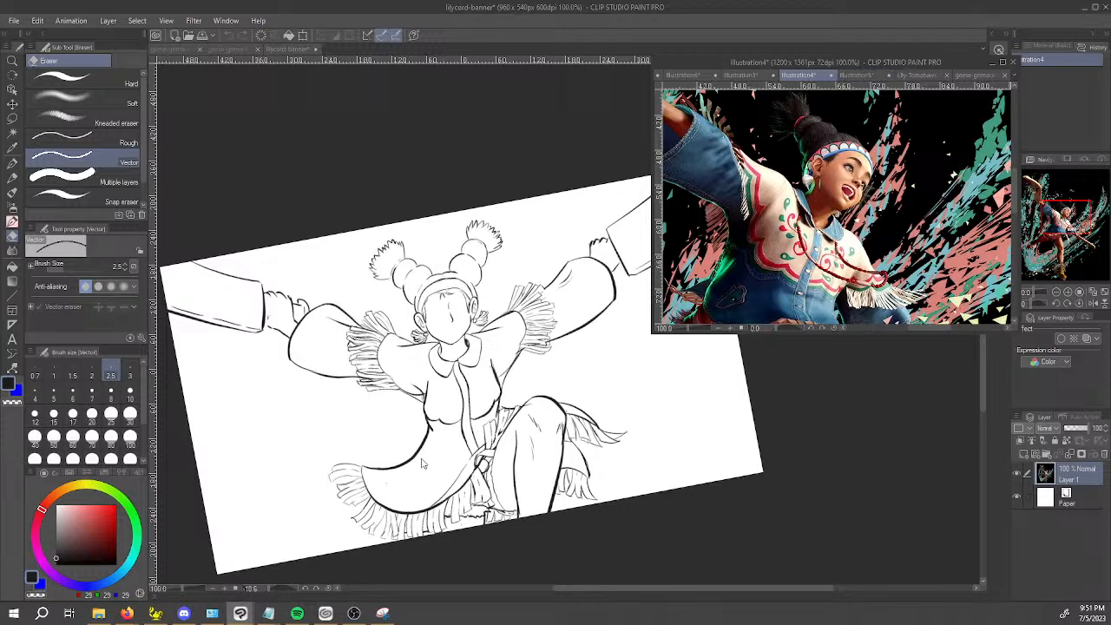
click(877, 434)
click(1017, 509)
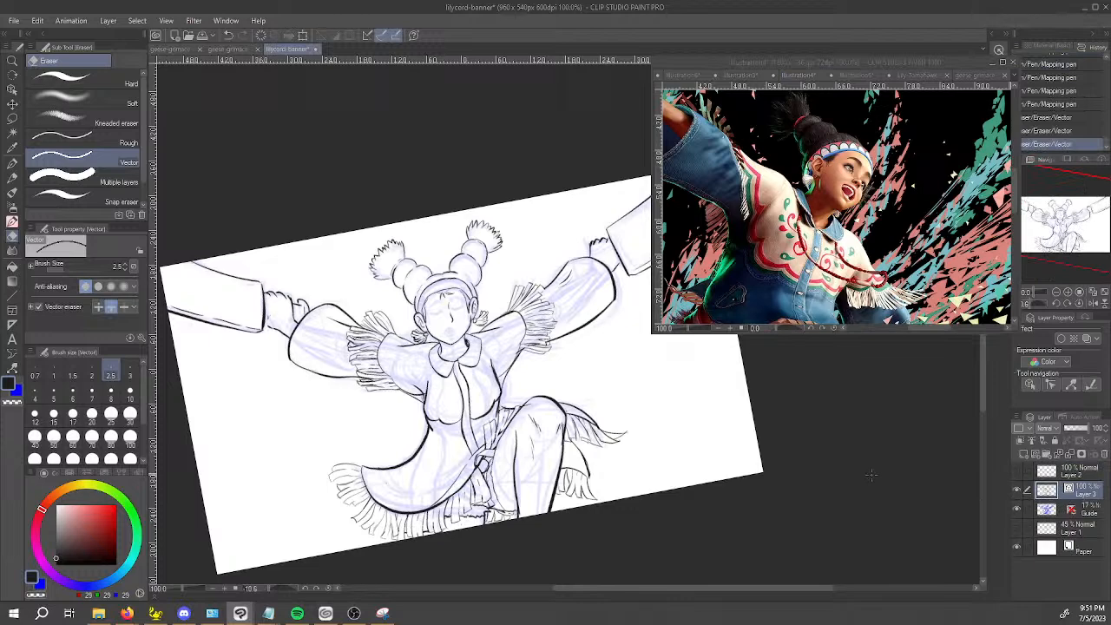
Ink the character's left eyebrow as a thick tapered arc, shaping its edges with transparent colour.
key(space)
drag(468, 339, 449, 379)
scroll(459, 287, up, 6)
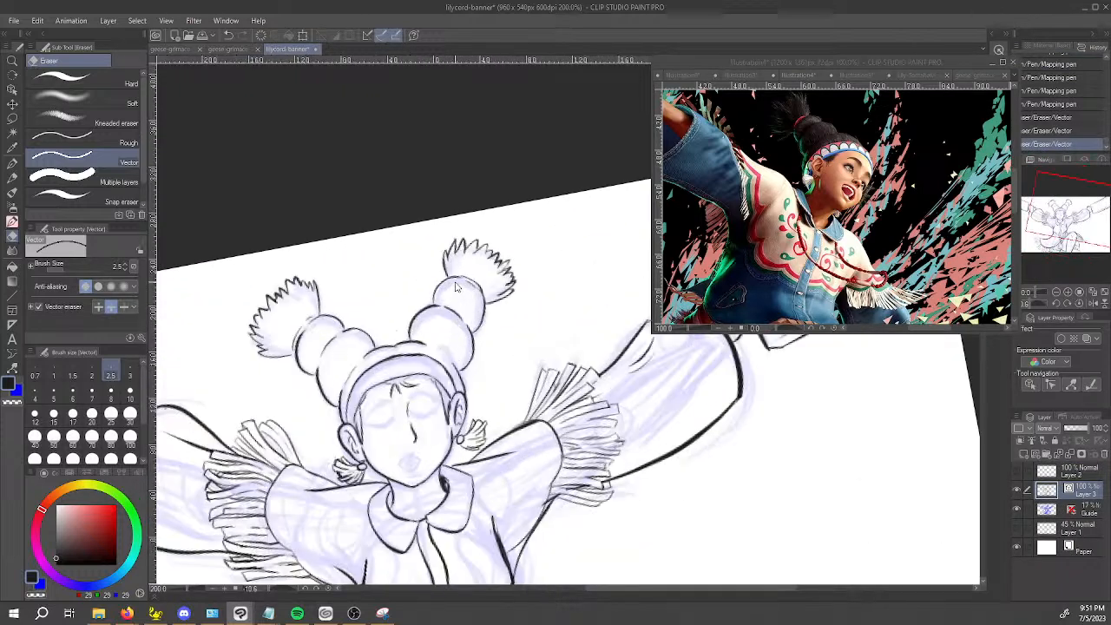
key(space)
drag(335, 472, 376, 151)
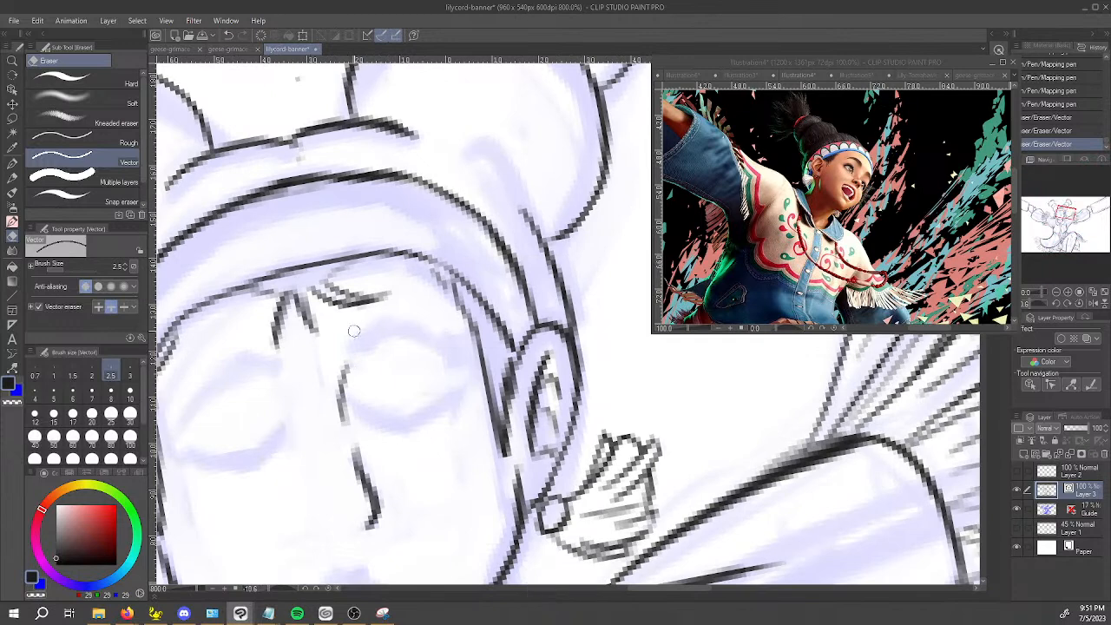
key(p)
mouse_move(348, 349)
mouse_down()
mouse_move(384, 336)
mouse_move(355, 348)
mouse_move(397, 323)
mouse_move(438, 337)
mouse_move(462, 363)
mouse_up()
key(ctrl+z)
mouse_move(361, 351)
mouse_down()
mouse_move(415, 339)
mouse_move(460, 361)
mouse_up()
mouse_move(360, 345)
mouse_down()
mouse_move(389, 338)
mouse_move(360, 342)
mouse_move(385, 330)
mouse_move(444, 349)
mouse_move(422, 334)
mouse_move(359, 346)
mouse_move(397, 330)
mouse_move(359, 333)
mouse_move(402, 316)
mouse_move(460, 363)
mouse_up()
key(c)
key(c)
drag(421, 334, 459, 361)
key(space)
drag(391, 397, 492, 362)
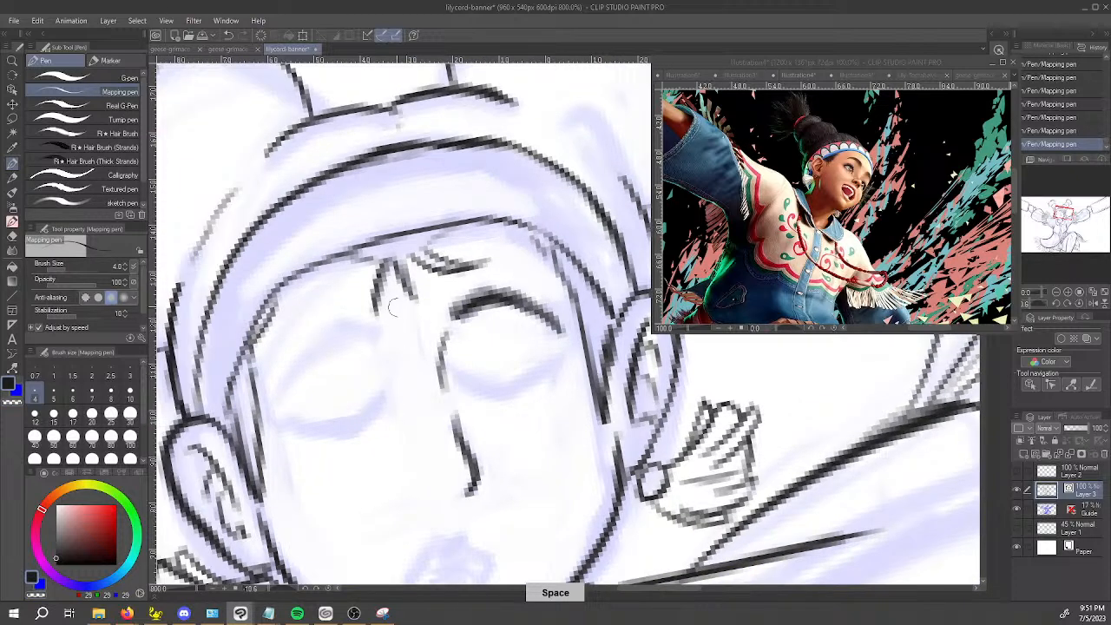
mouse_move(459, 318)
mouse_down()
mouse_move(482, 303)
mouse_move(468, 311)
mouse_move(531, 314)
mouse_up()
Ink a matching thick tapered right eyebrow, refine both brow shapes, and add a short crease near the nose bridge.
key(c)
mouse_move(276, 392)
mouse_down()
mouse_move(323, 348)
mouse_move(379, 318)
mouse_up()
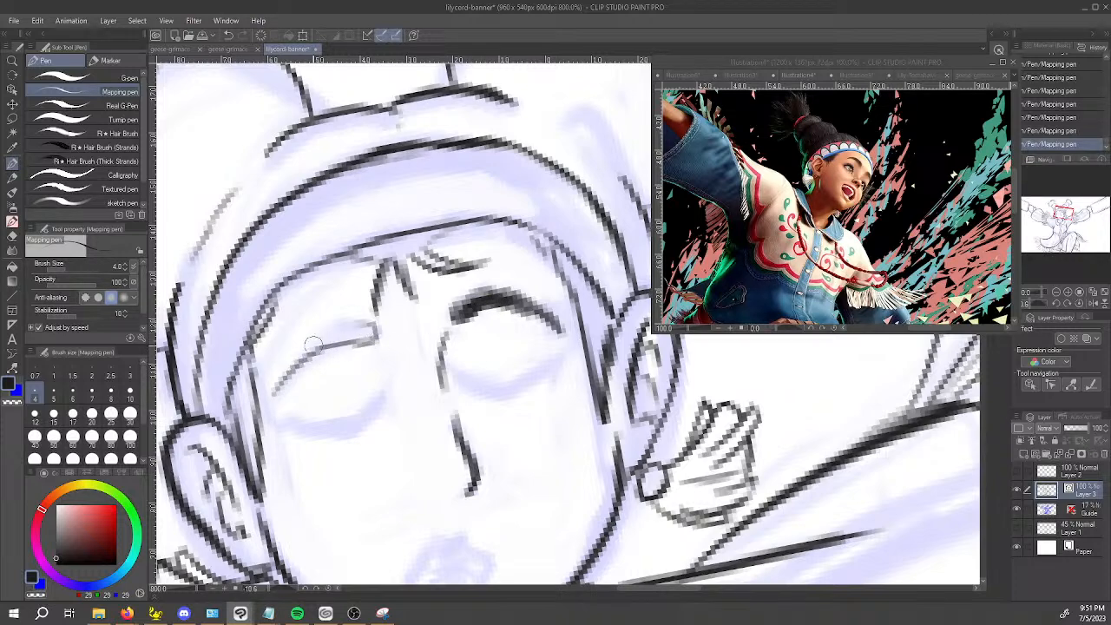
mouse_move(276, 395)
mouse_down()
mouse_move(322, 335)
mouse_move(302, 356)
mouse_move(310, 341)
mouse_move(371, 327)
mouse_up()
mouse_move(278, 392)
mouse_down()
mouse_move(332, 340)
mouse_move(370, 338)
mouse_move(344, 332)
mouse_move(308, 350)
mouse_move(366, 335)
mouse_move(330, 338)
mouse_move(327, 321)
mouse_move(358, 332)
mouse_move(356, 321)
mouse_move(365, 329)
mouse_move(345, 320)
mouse_move(353, 328)
mouse_move(300, 351)
mouse_up()
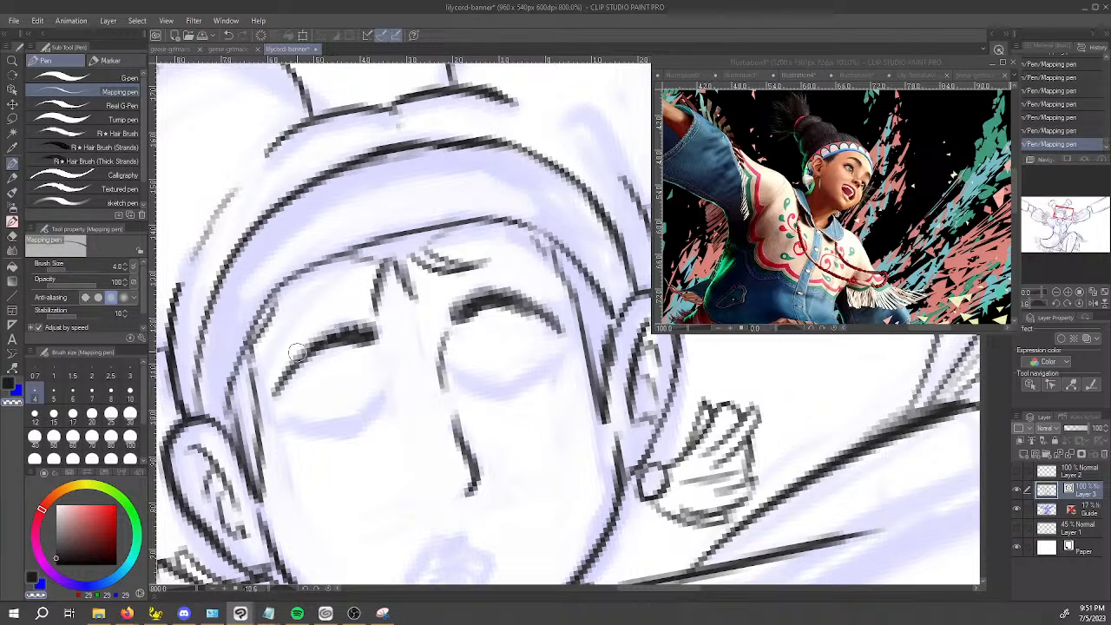
key(c)
mouse_move(374, 329)
mouse_down()
mouse_move(331, 333)
mouse_move(360, 330)
mouse_move(306, 353)
mouse_up()
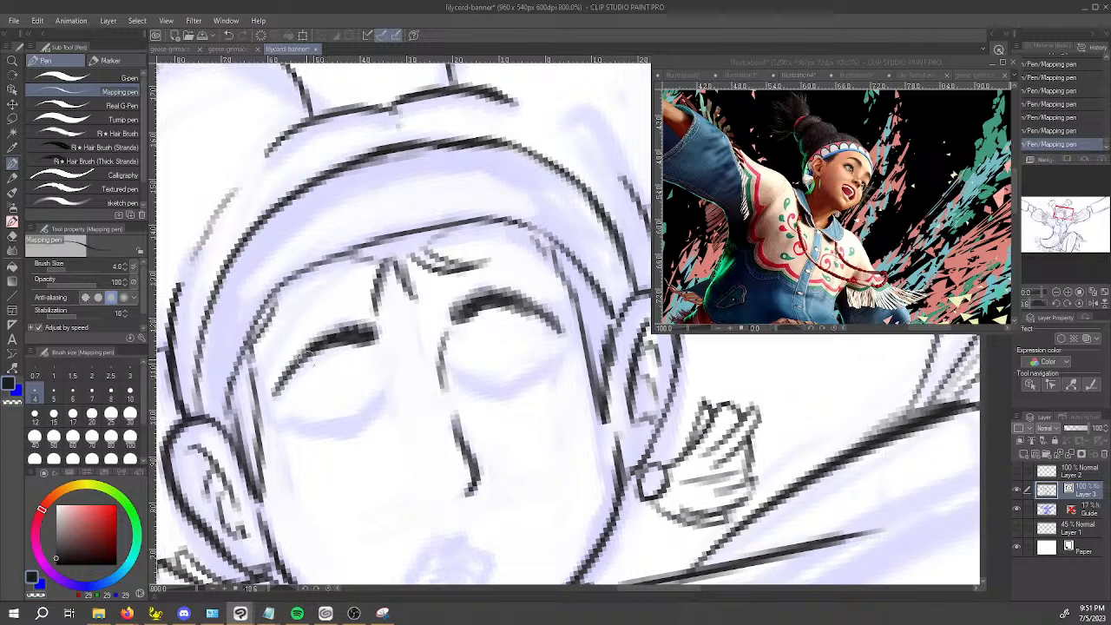
mouse_move(460, 320)
mouse_down()
mouse_move(540, 321)
mouse_move(503, 315)
mouse_move(544, 324)
mouse_up()
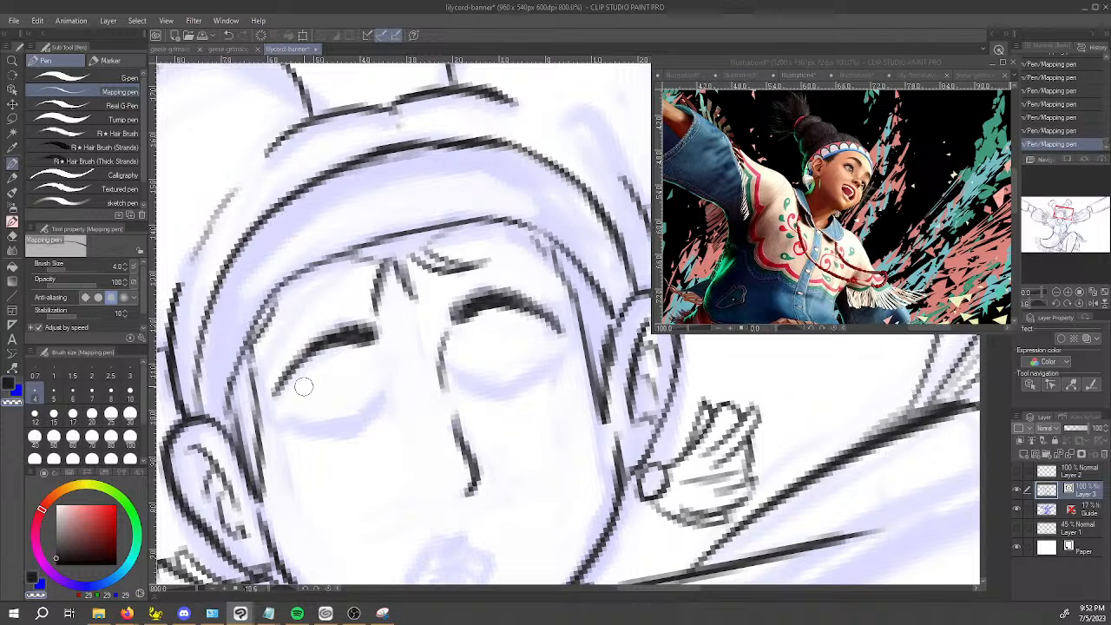
drag(383, 356, 398, 369)
scroll(400, 388, down, 5)
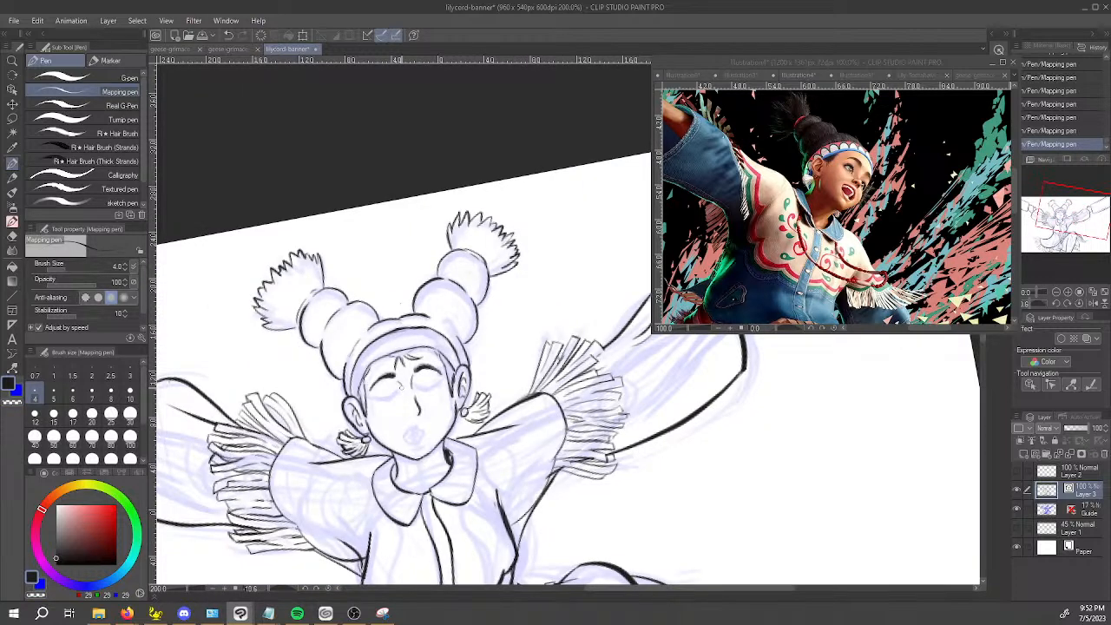
Try sketchy zigzag blush hatching across both cheeks.
scroll(400, 388, up, 2)
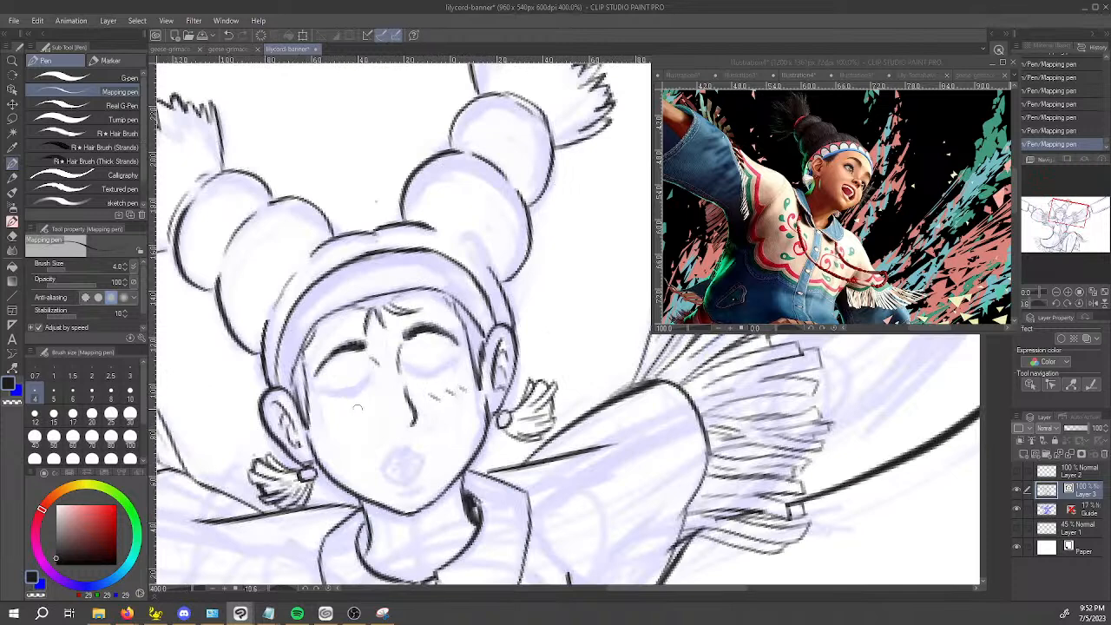
key(ctrl+z)
key(ctrl+z)
key(ctrl+z)
key(ctrl+z)
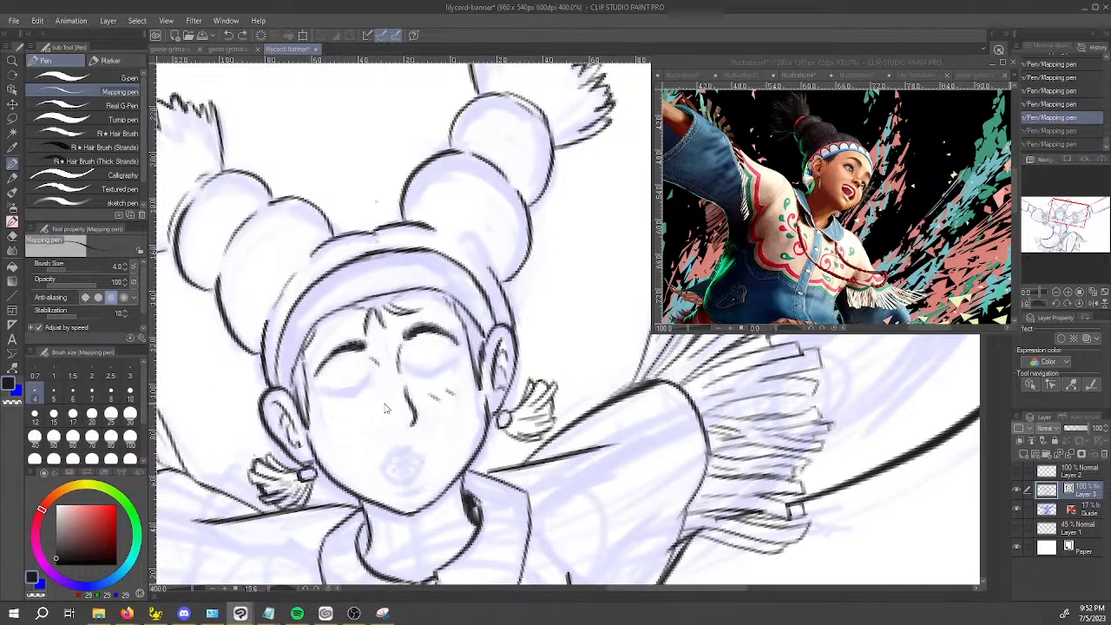
drag(353, 419, 382, 408)
key(ctrl+z)
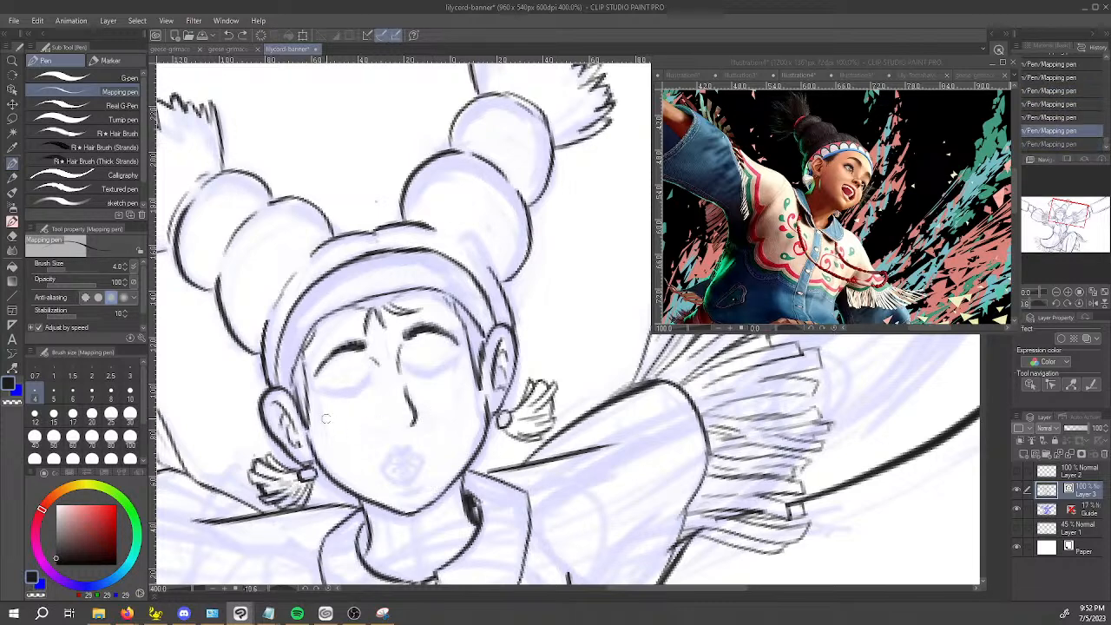
mouse_move(326, 416)
mouse_down()
mouse_move(360, 418)
mouse_move(348, 425)
mouse_move(387, 415)
mouse_up()
key(ctrl+z)
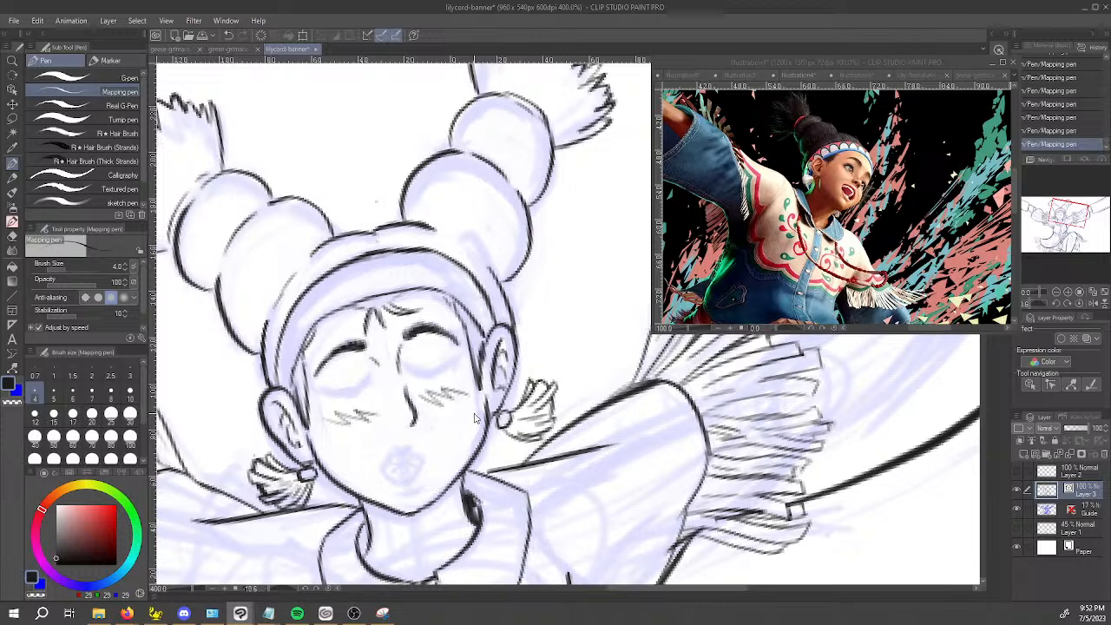
key(ctrl+z)
key(ctrl+z)
Rework the blush on both cheeks into a few short, sparse strokes instead of zigzag lines.
drag(330, 413, 392, 415)
key(ctrl+z)
key(ctrl+z)
drag(323, 413, 375, 415)
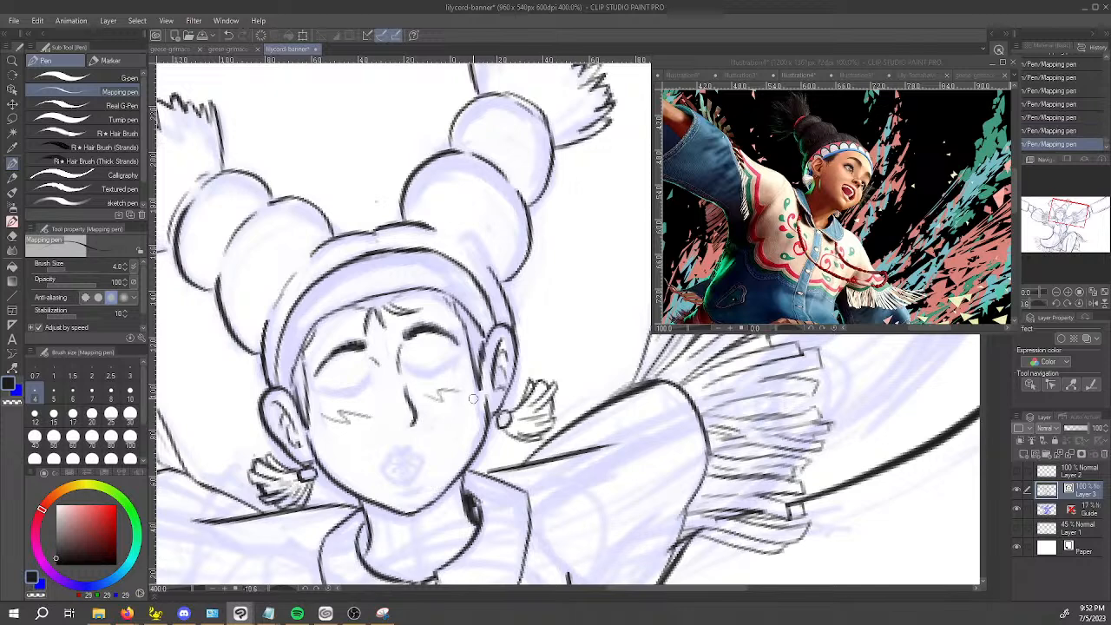
key(ctrl+z)
key(ctrl+z)
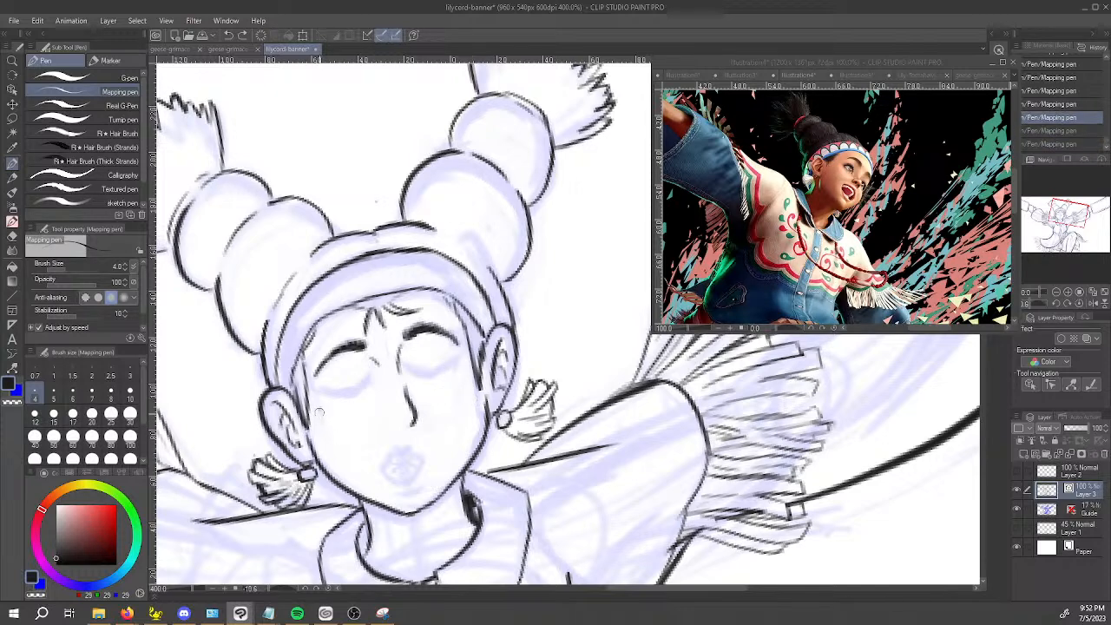
key(ctrl+y)
key(ctrl+y)
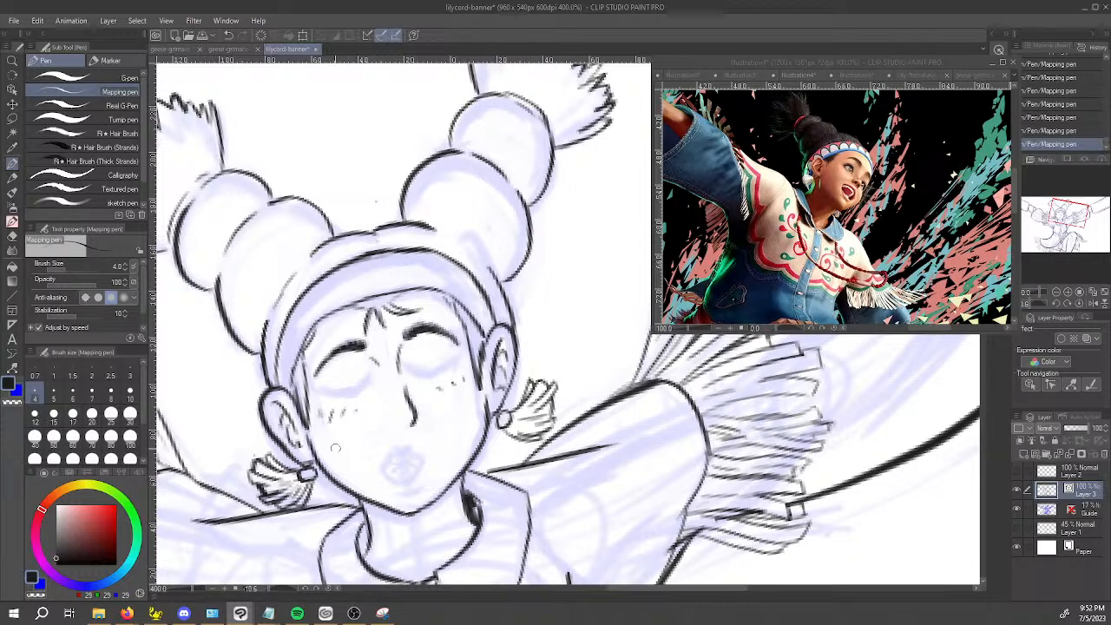
Add a new vector layer above the line art and ink the curved lid line of the character's closed right eye.
click(1036, 454)
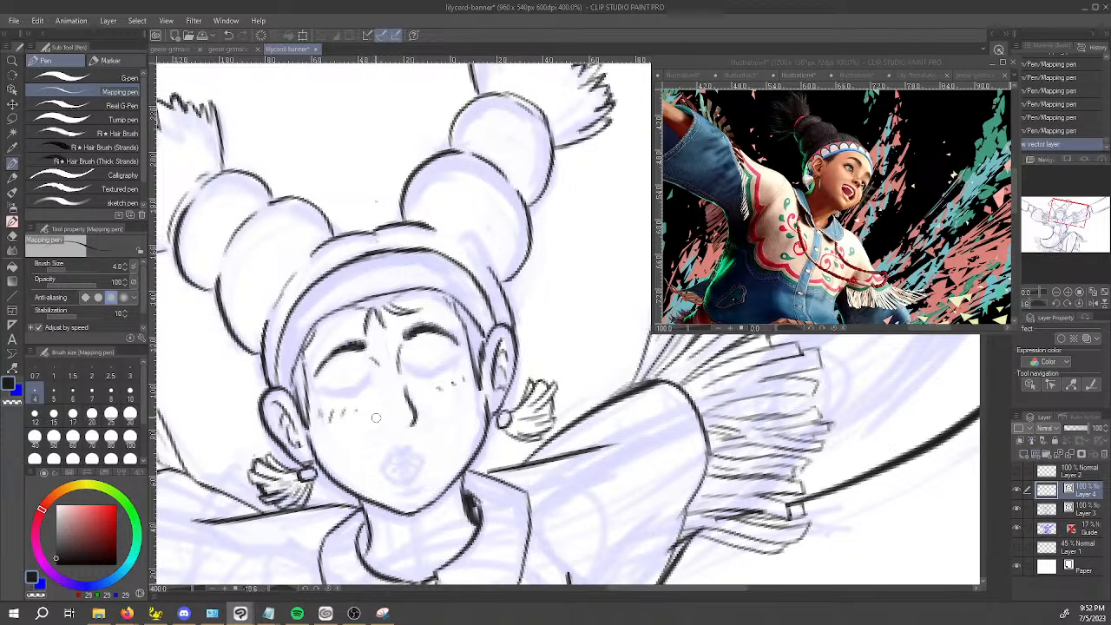
mouse_move(318, 390)
mouse_down()
mouse_move(347, 396)
mouse_move(380, 381)
mouse_up()
key(ctrl+z)
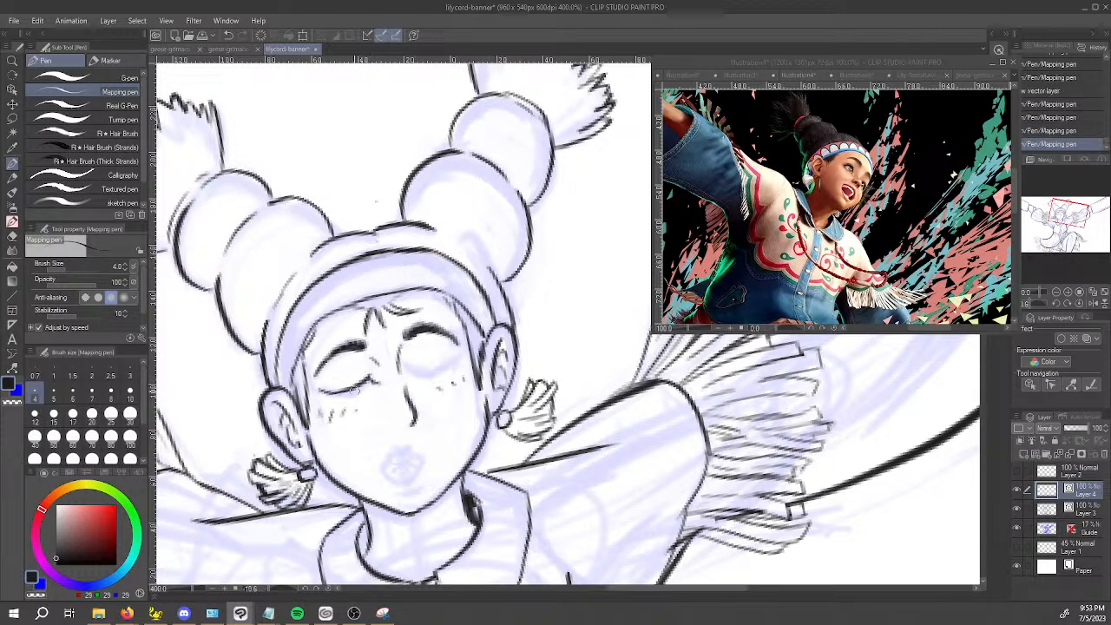
scroll(330, 356, up, 2)
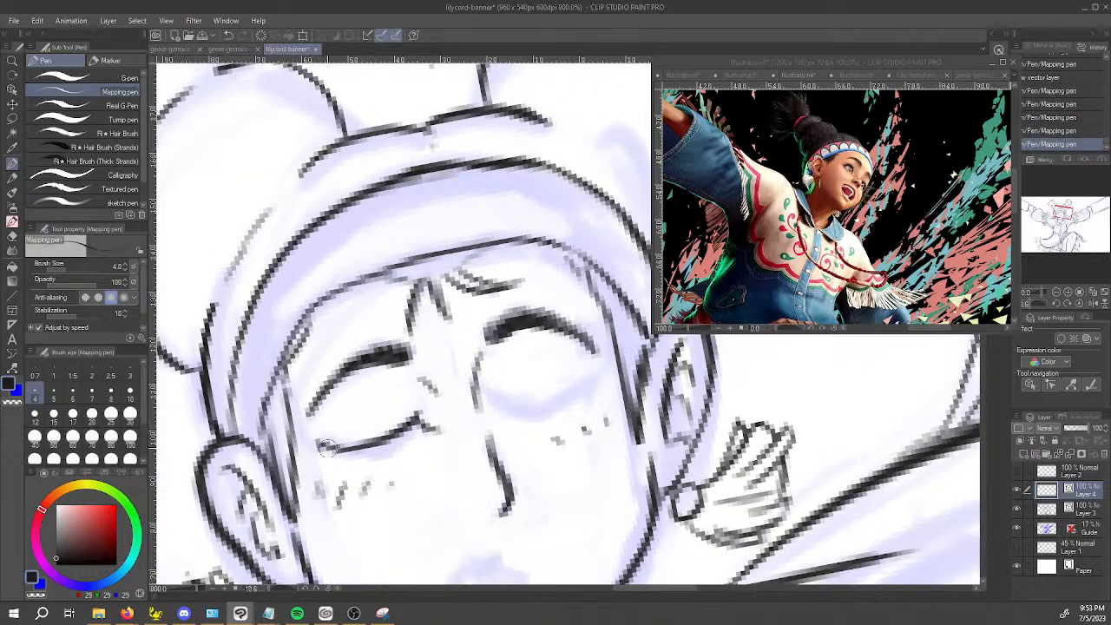
key(ctrl+z)
mouse_move(325, 446)
mouse_down()
mouse_move(361, 458)
mouse_move(421, 438)
mouse_move(402, 450)
mouse_up()
key(ctrl+z)
key(ctrl+z)
key(ctrl+z)
key(ctrl+z)
key(ctrl+z)
key(ctrl+z)
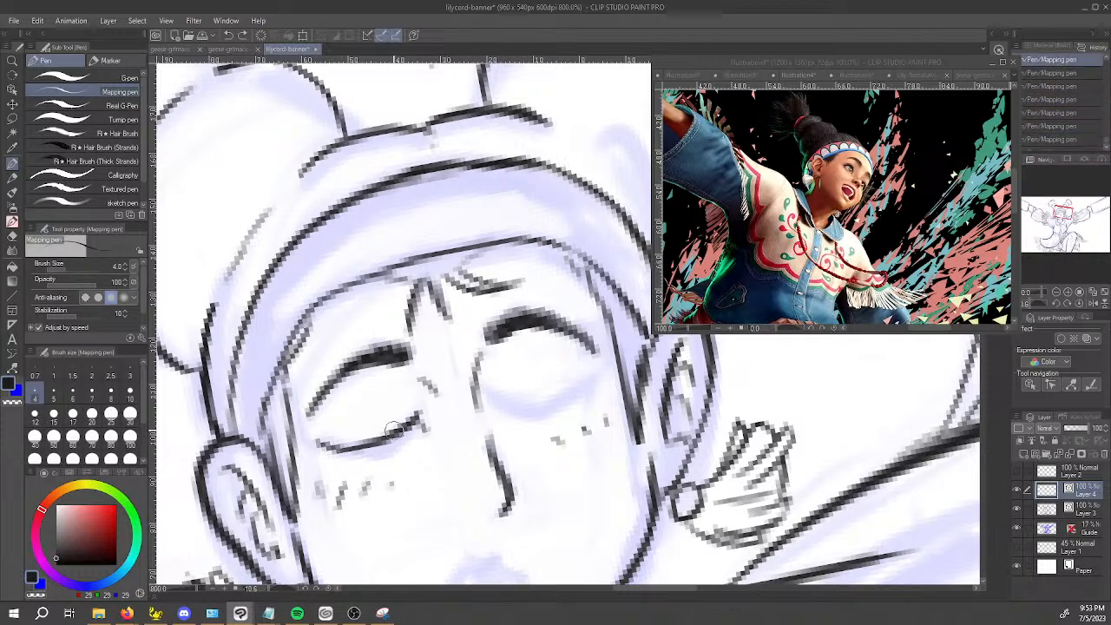
Thicken the closed eye already begun with a second curved stroke beneath the lid, joined into a tapered lash shape.
mouse_move(314, 445)
mouse_down()
mouse_move(388, 451)
mouse_move(424, 411)
mouse_move(361, 452)
mouse_move(376, 449)
mouse_move(319, 441)
mouse_move(373, 442)
mouse_move(332, 440)
mouse_move(407, 432)
mouse_move(367, 442)
mouse_move(418, 417)
mouse_move(395, 439)
mouse_up()
key(c)
key(c)
Ink the other closed eye as a matching downward-curved double lash line and refine the strokes inside both eyes.
mouse_move(496, 404)
mouse_down()
mouse_move(549, 418)
mouse_move(588, 393)
mouse_up()
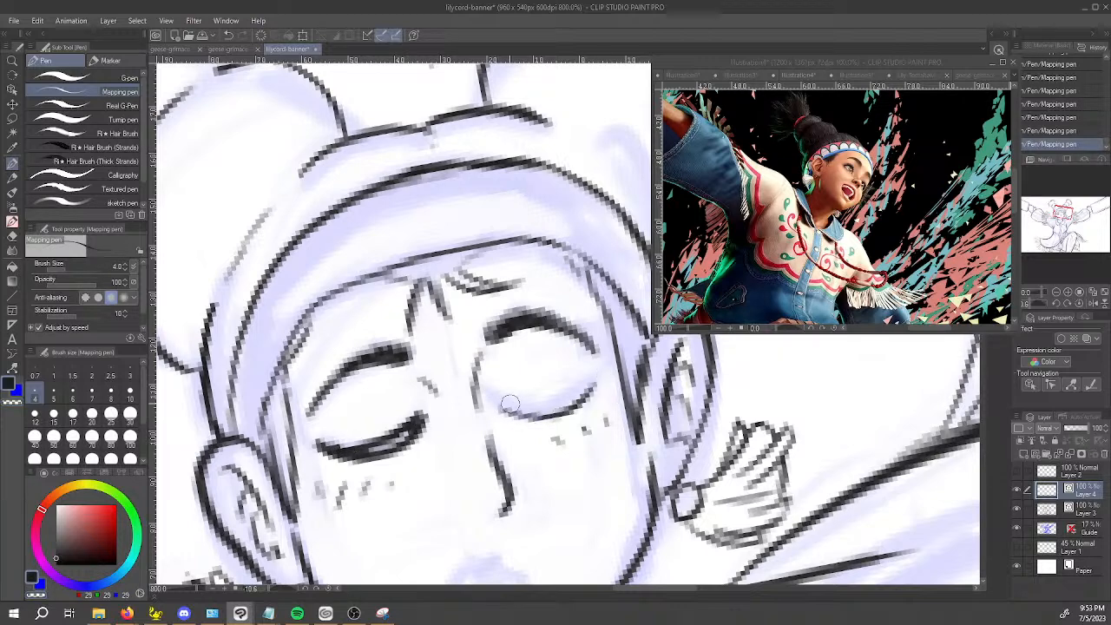
mouse_move(500, 401)
mouse_down()
mouse_move(547, 408)
mouse_move(593, 375)
mouse_up()
mouse_move(509, 404)
mouse_down()
mouse_move(570, 405)
mouse_move(522, 405)
mouse_move(542, 411)
mouse_move(556, 400)
mouse_move(524, 408)
mouse_move(585, 385)
mouse_move(567, 401)
mouse_move(592, 380)
mouse_up()
key(c)
drag(538, 409, 579, 388)
key(c)
mouse_move(510, 403)
mouse_down()
mouse_move(587, 382)
mouse_move(527, 407)
mouse_move(584, 392)
mouse_up()
key(c)
key(c)
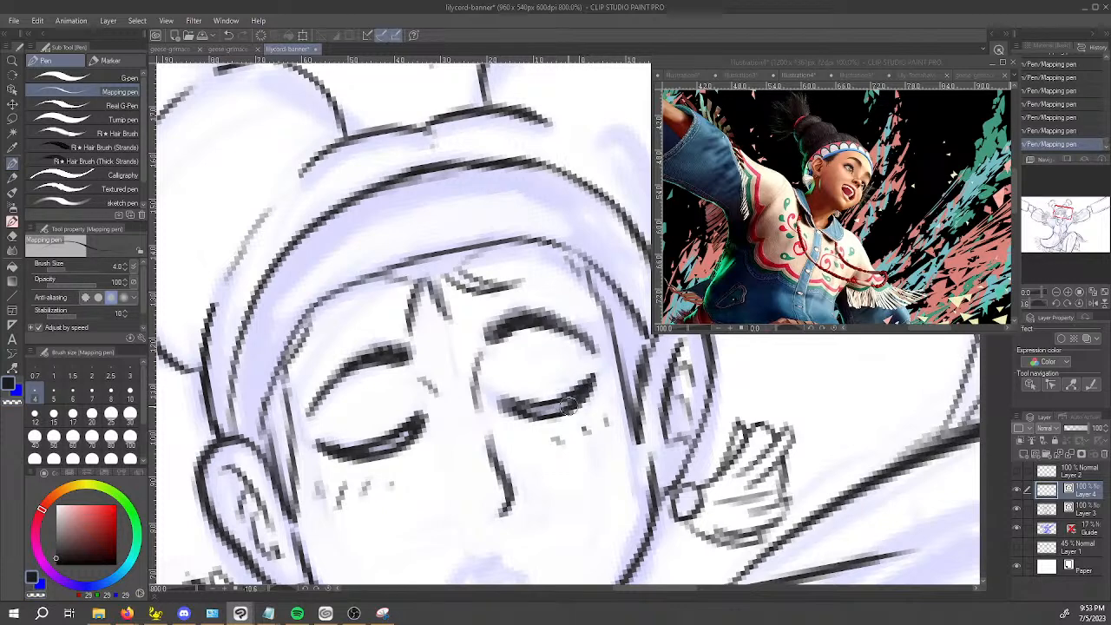
drag(358, 450, 414, 429)
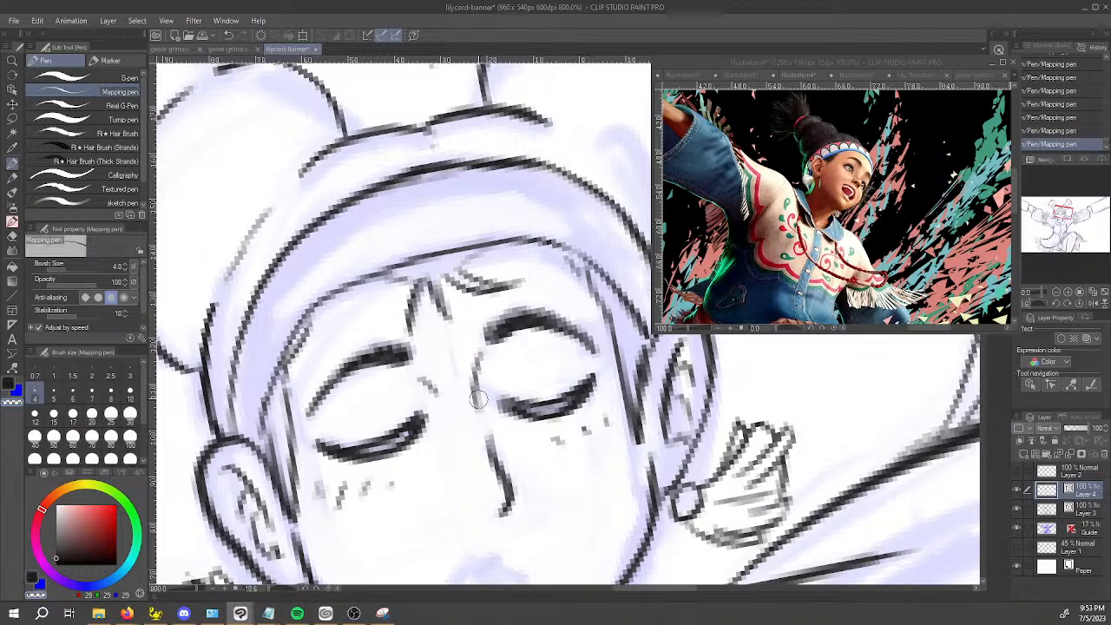
Reset the canvas rotation and ink the outline of the character's small open mouth over the sketched lips.
key(space)
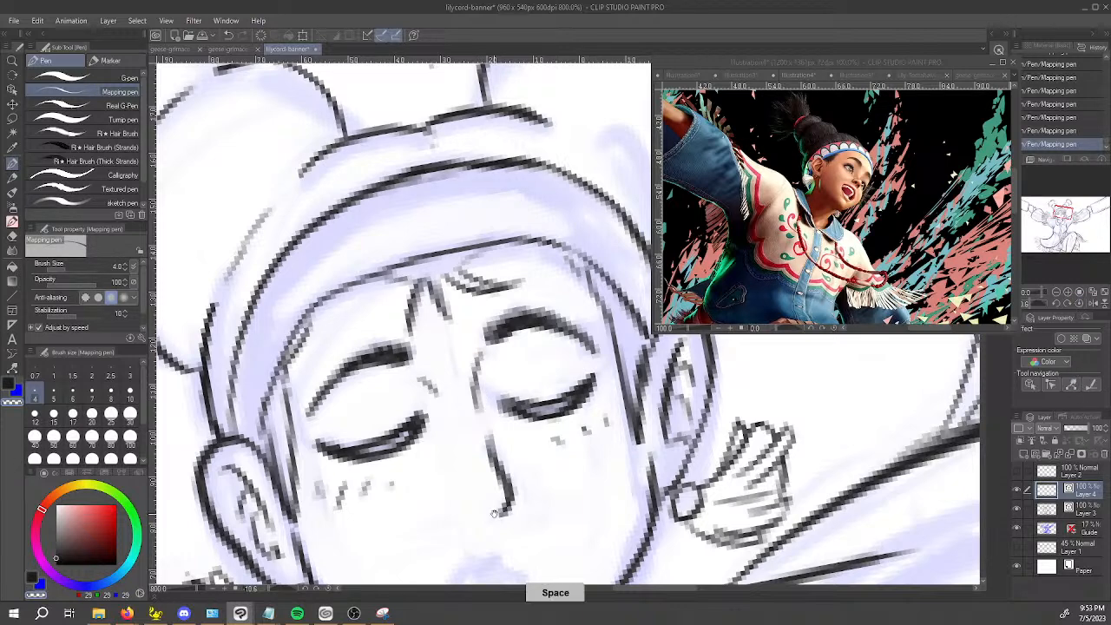
drag(488, 470, 477, 361)
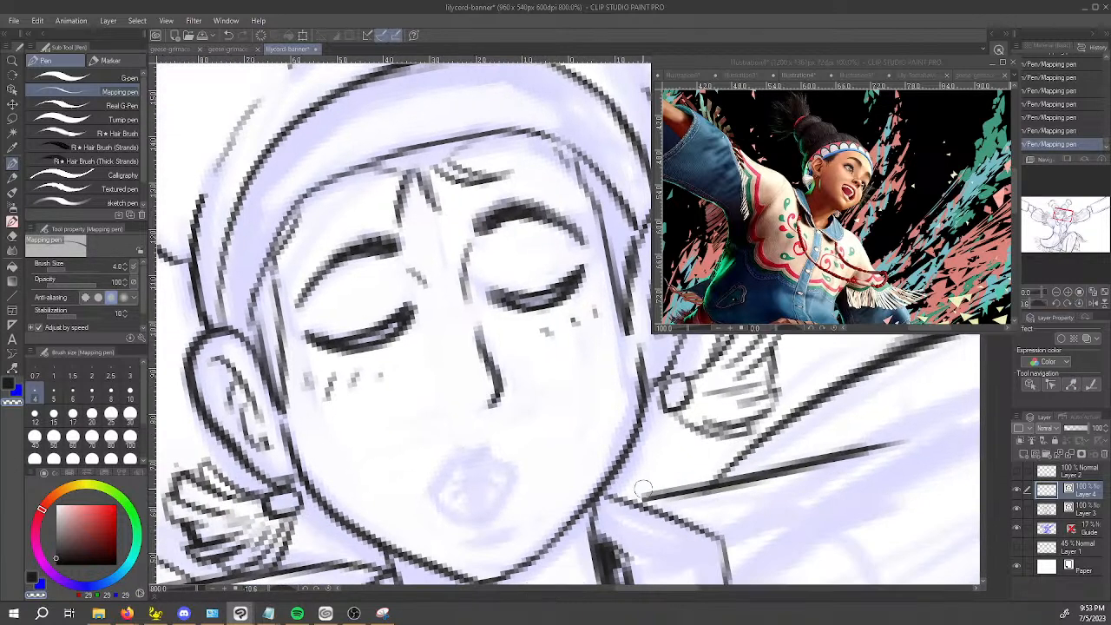
click(1080, 304)
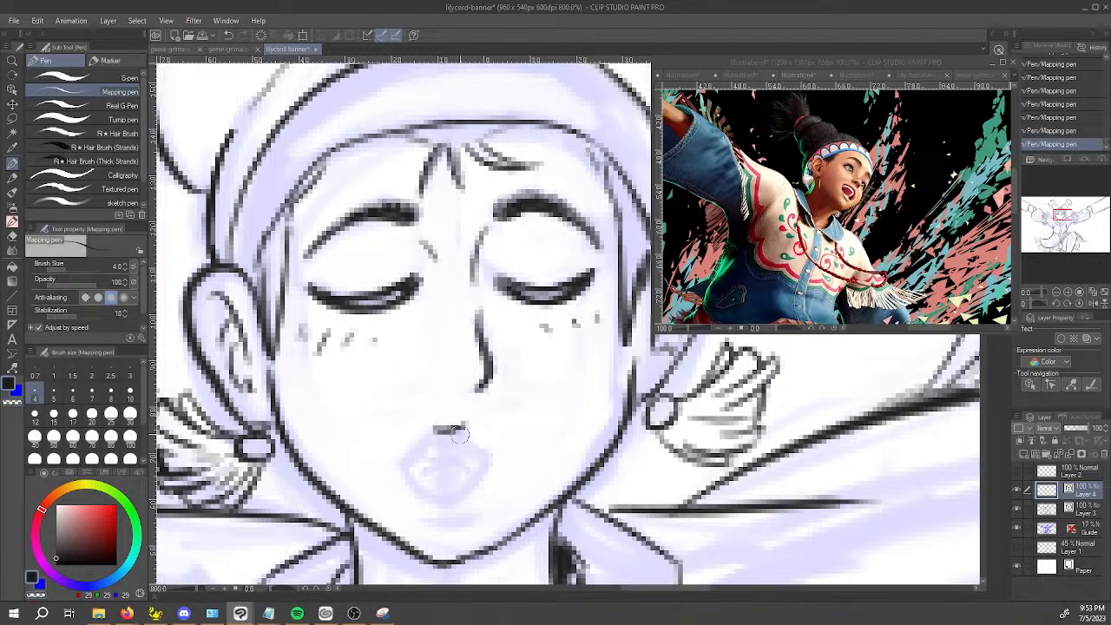
mouse_move(435, 431)
mouse_down()
mouse_move(478, 422)
mouse_move(434, 434)
mouse_move(407, 463)
mouse_move(443, 431)
mouse_move(411, 467)
mouse_move(446, 497)
mouse_move(433, 493)
mouse_move(448, 503)
mouse_move(483, 465)
mouse_move(468, 430)
mouse_move(483, 462)
mouse_up()
key(ctrl+z)
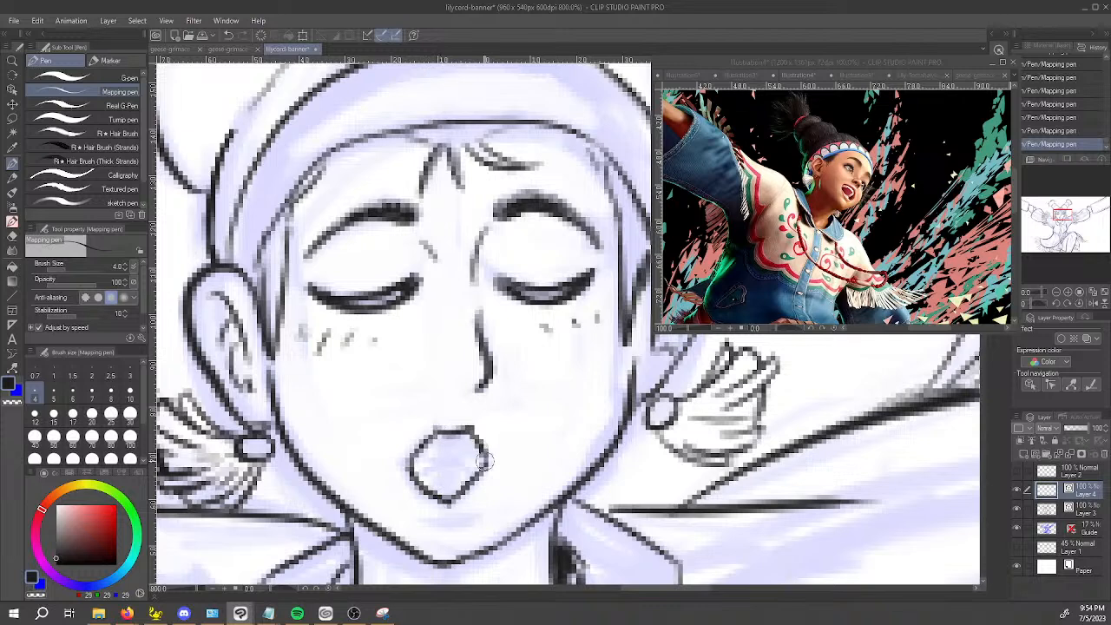
Ink the curved lines inside the open mouth, reworking them, and add a short curved crease below the lower lip.
drag(424, 444, 488, 435)
drag(415, 460, 489, 453)
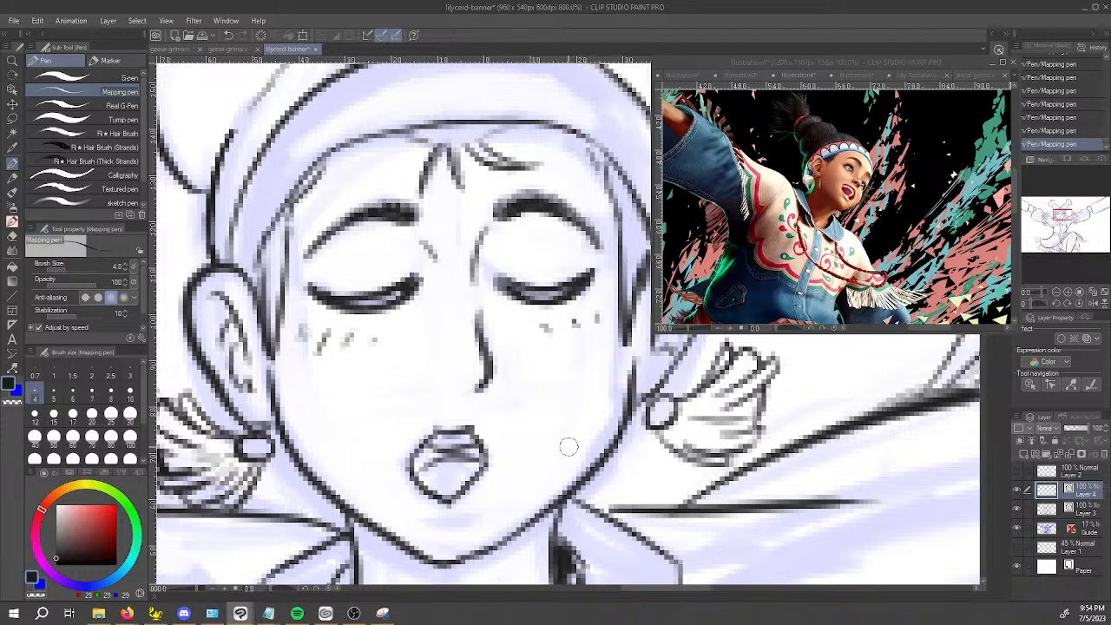
key(ctrl+z)
key(ctrl+z)
drag(430, 445, 476, 442)
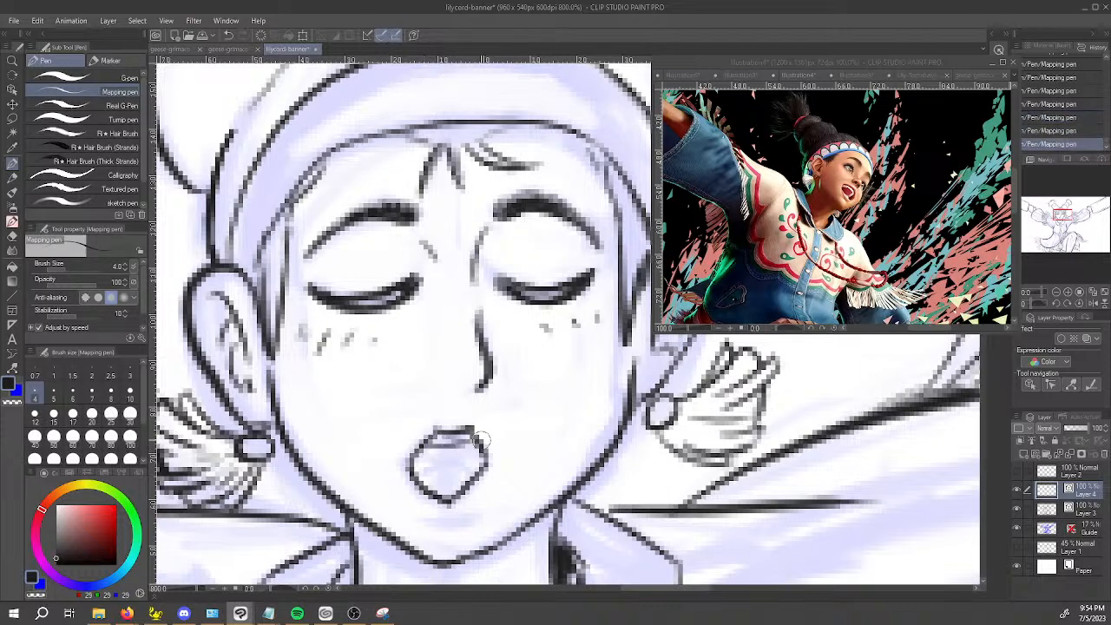
drag(420, 470, 482, 461)
key(ctrl+z)
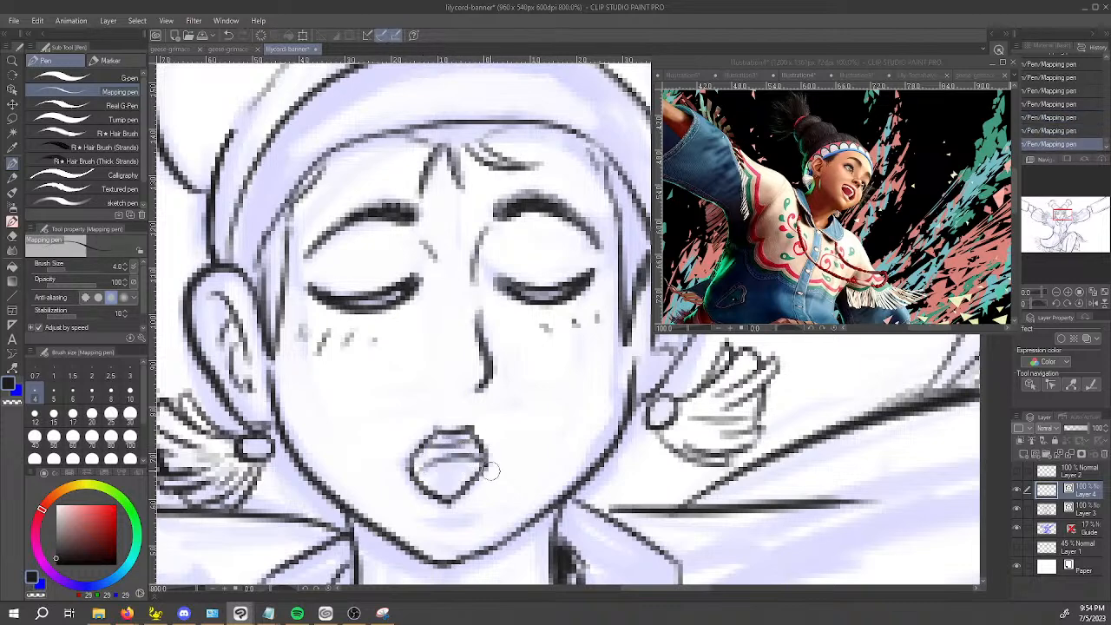
drag(425, 519, 486, 519)
key(ctrl+z)
key(ctrl+z)
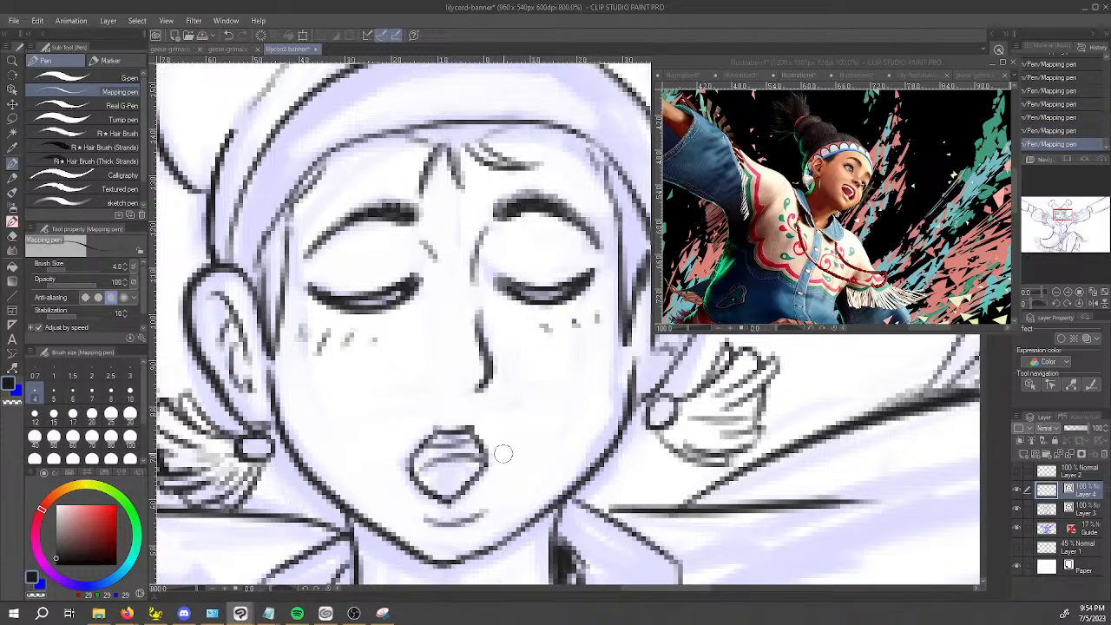
Ink the U-shaped yoke line on the jacket front, running from one collar point under the chest to the other.
scroll(504, 453, down, 8)
drag(722, 459, 658, 266)
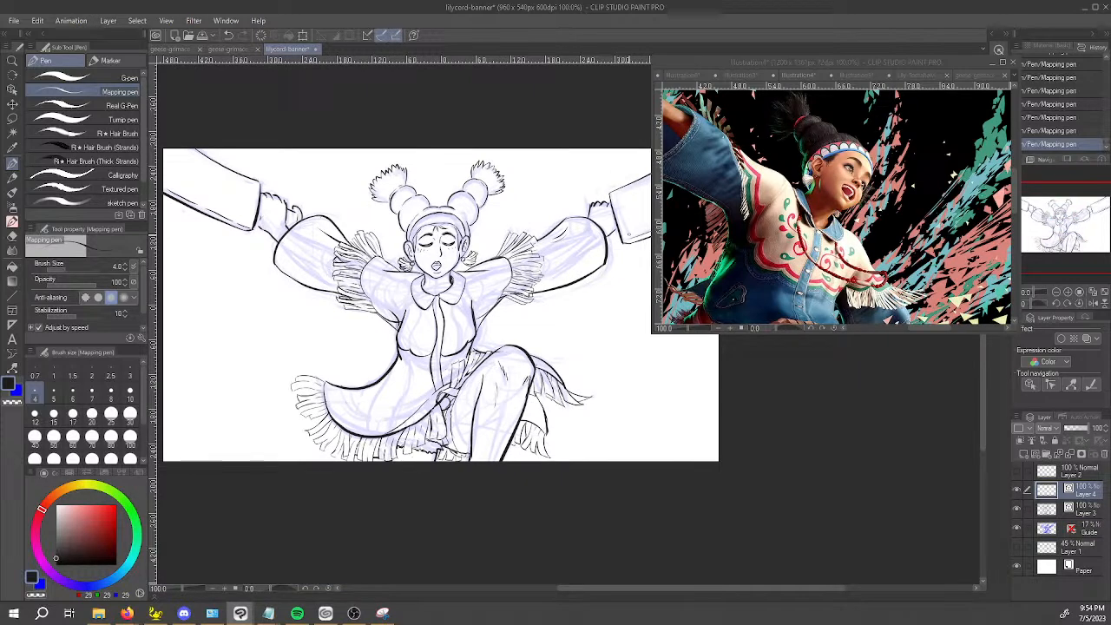
scroll(420, 281, up, 3)
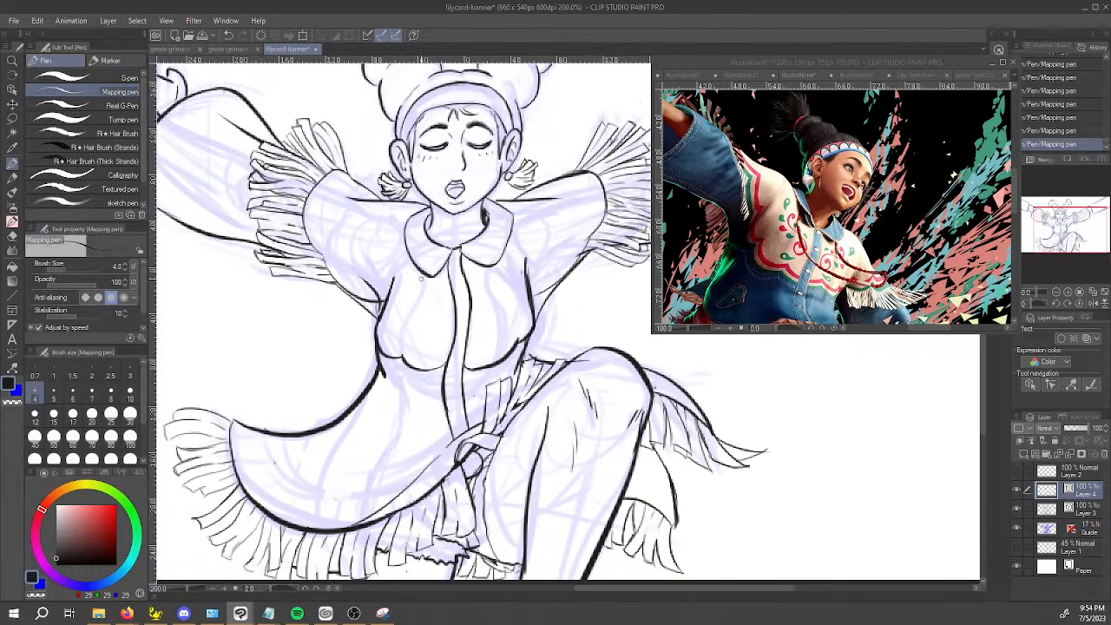
mouse_move(417, 275)
mouse_down()
mouse_move(394, 358)
mouse_move(413, 385)
mouse_move(514, 389)
mouse_move(507, 331)
mouse_move(473, 269)
mouse_up()
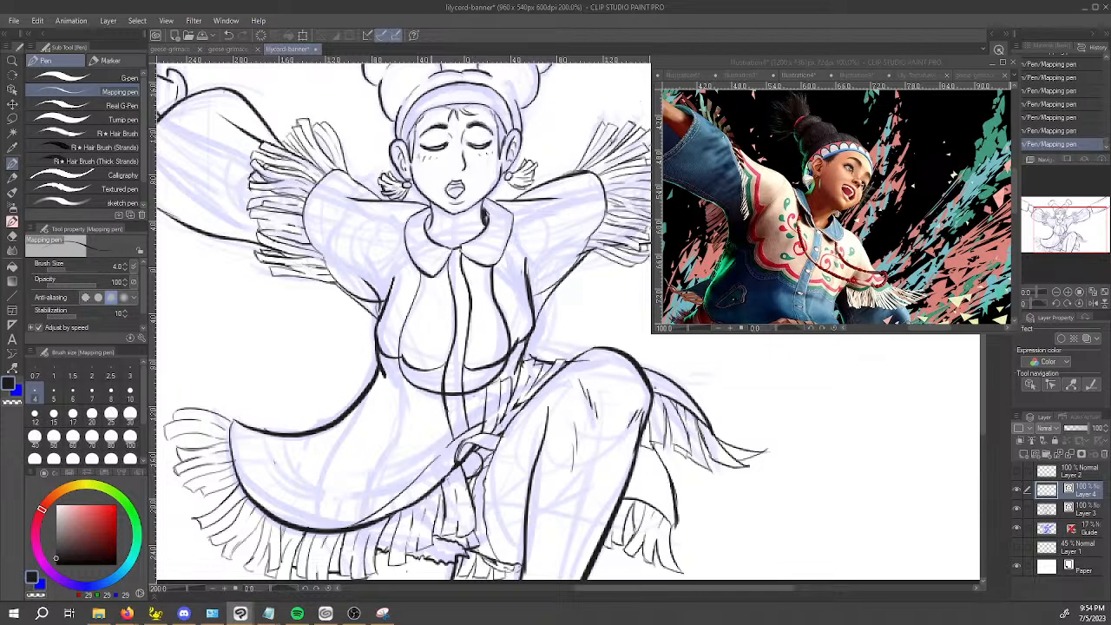
drag(425, 274, 405, 356)
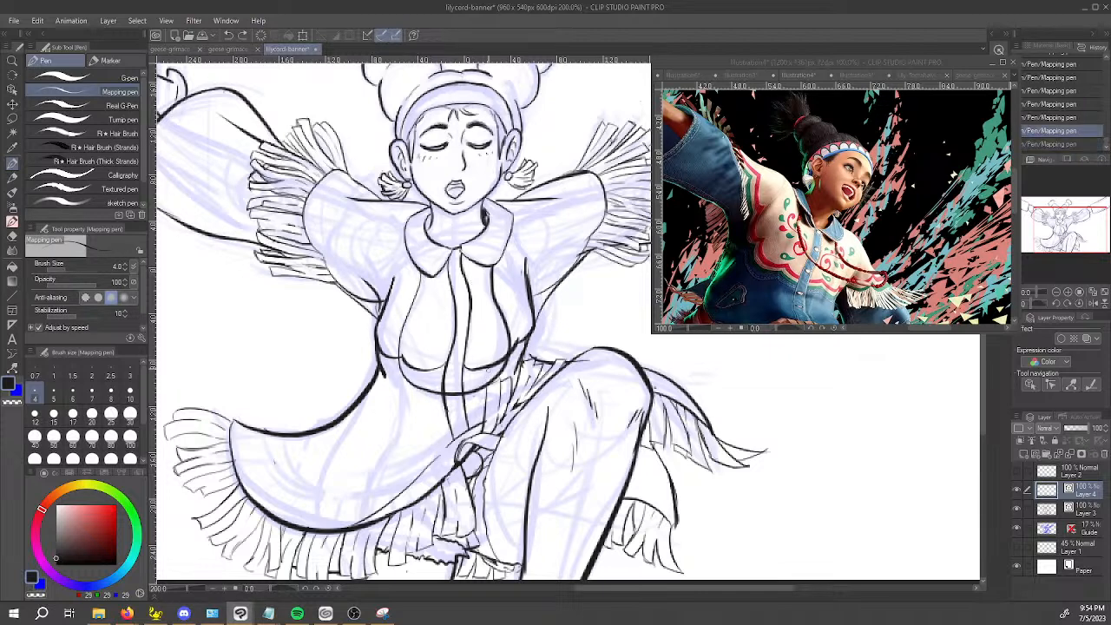
Duplicate the U-shaped yoke line and scale the copy slightly inward to form a parallel double border.
key(o)
click(479, 393)
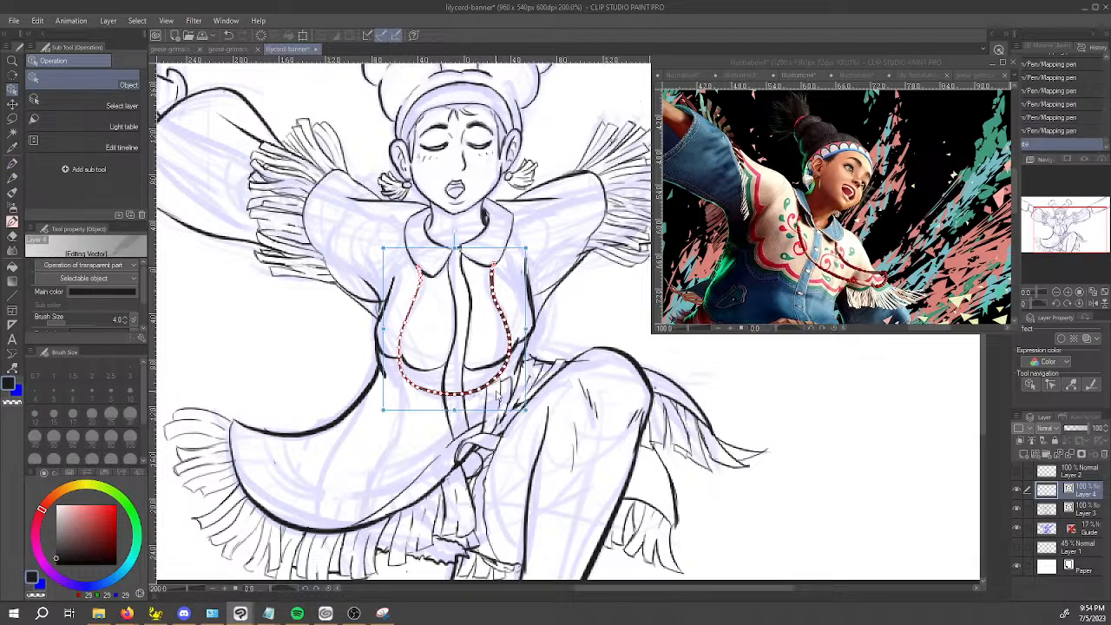
drag(526, 410, 517, 406)
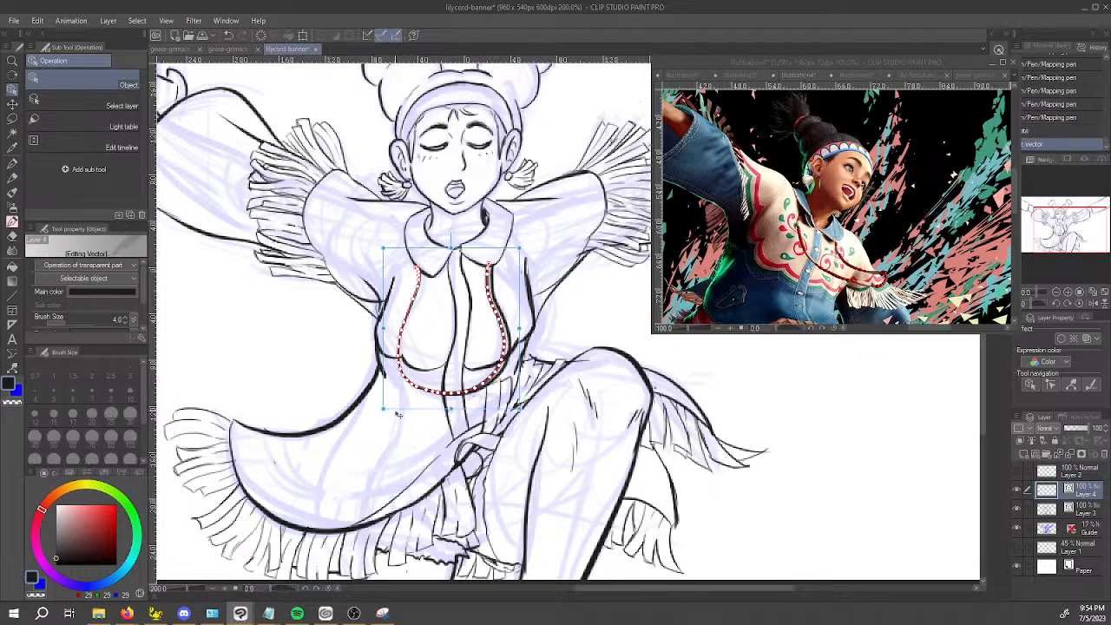
drag(382, 411, 391, 409)
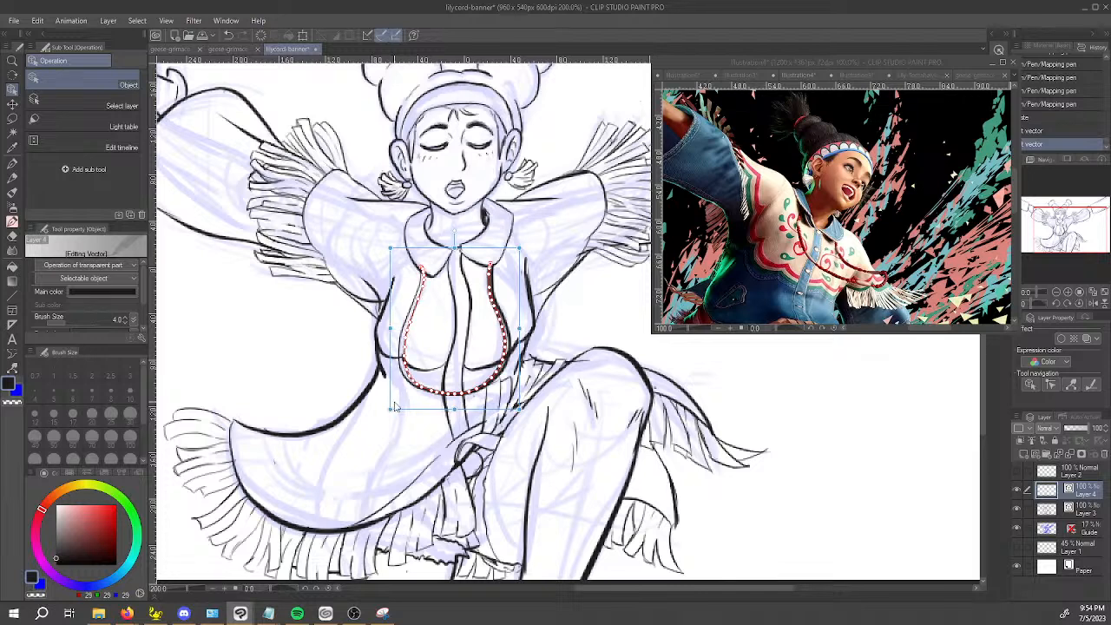
drag(519, 408, 518, 407)
Trim the upper ends of the yoke lines where they overlap the collar, using the Vector eraser.
scroll(518, 407, up, 2)
key(space)
drag(436, 261, 429, 306)
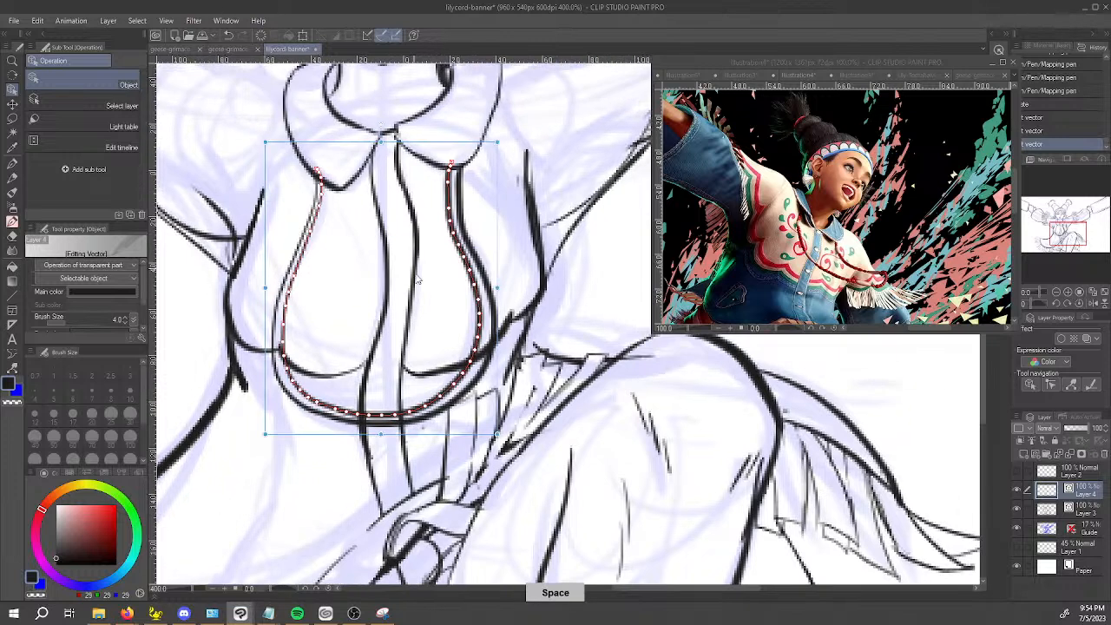
key(e)
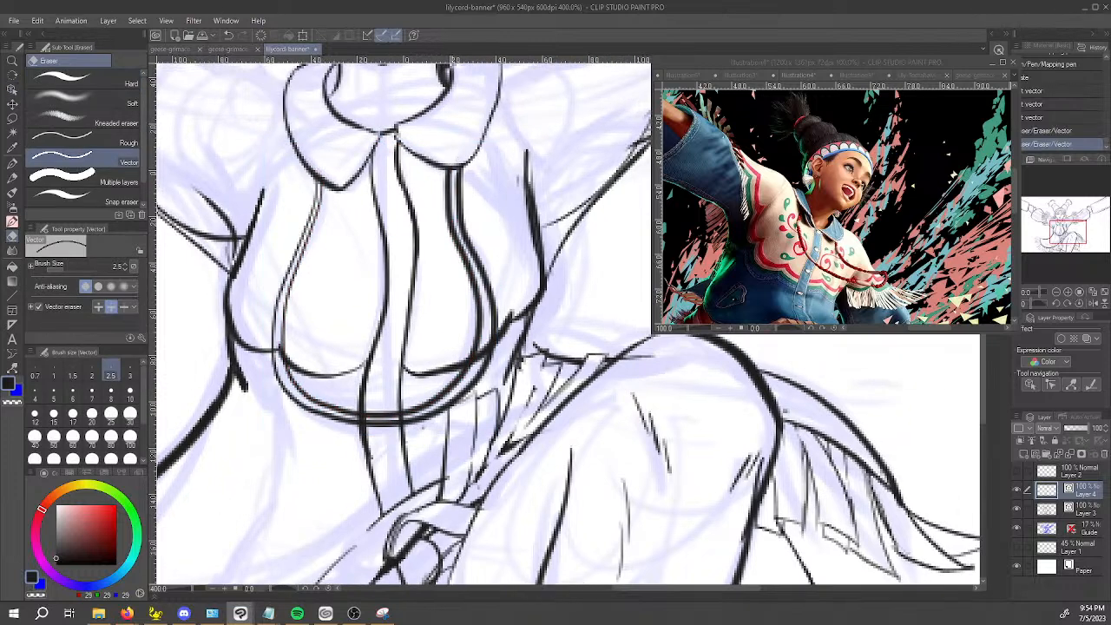
drag(478, 357, 484, 354)
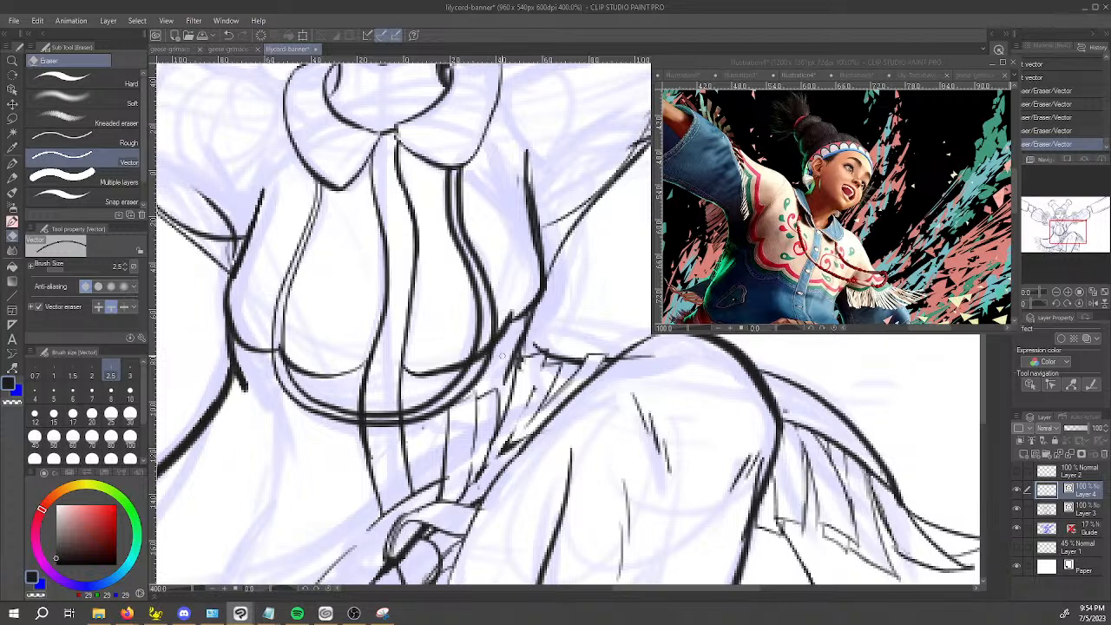
Move the lassoed yoke lines off Layer 4 onto their own layer and merge that layer into Layer 3.
key(m)
mouse_move(360, 468)
mouse_down()
mouse_move(247, 319)
mouse_move(556, 348)
mouse_move(374, 466)
mouse_up()
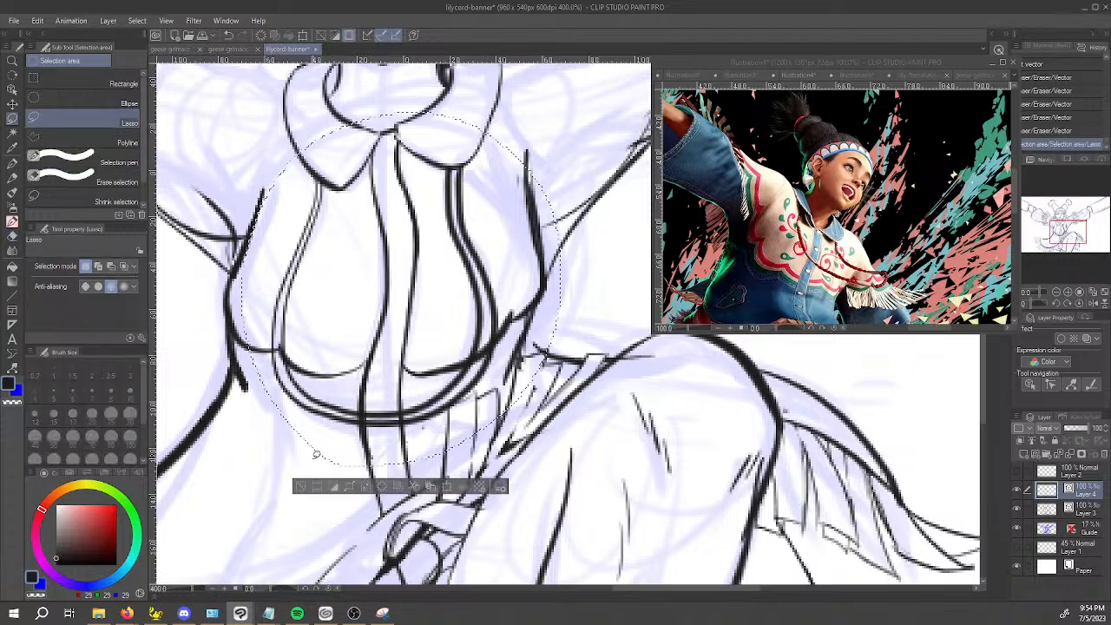
key(ctrl+c)
key(ctrl+v)
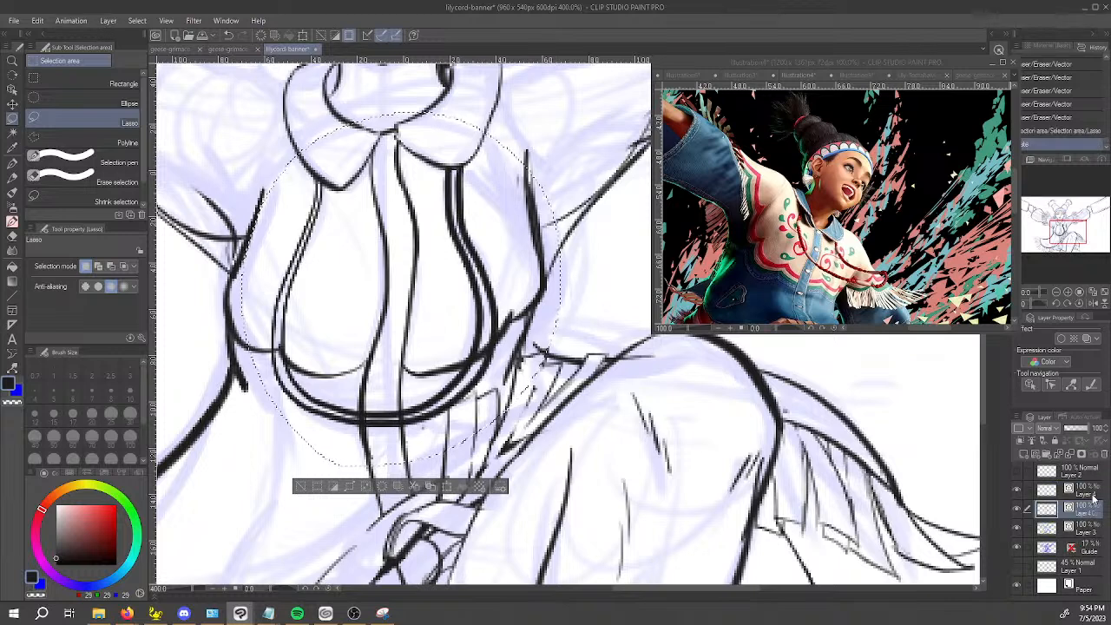
click(1092, 492)
key(Delete)
right_click(1095, 510)
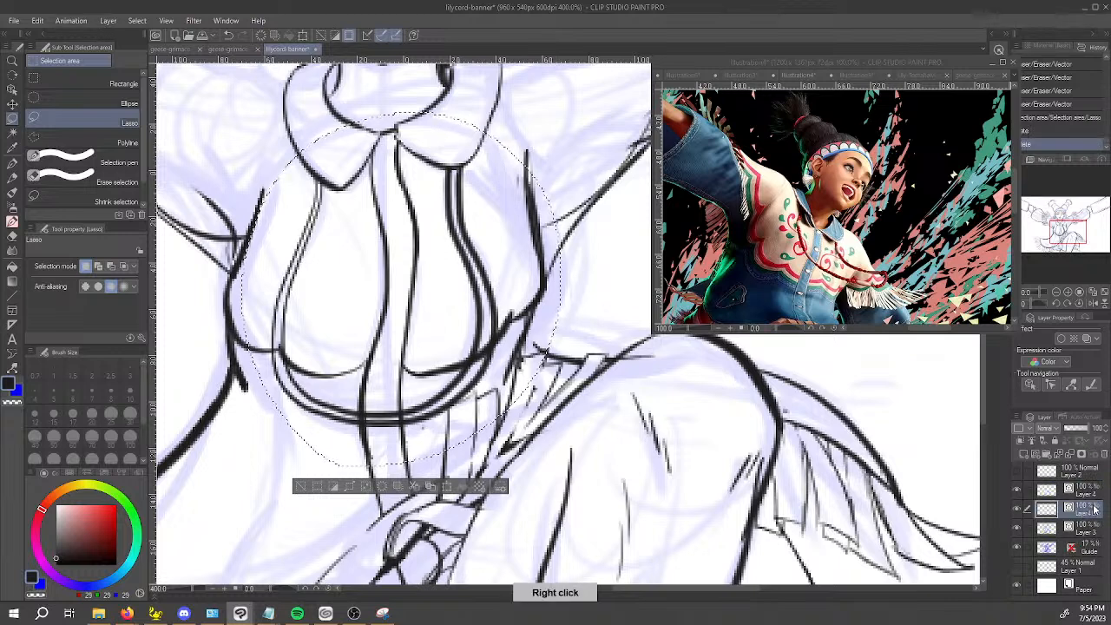
click(1042, 441)
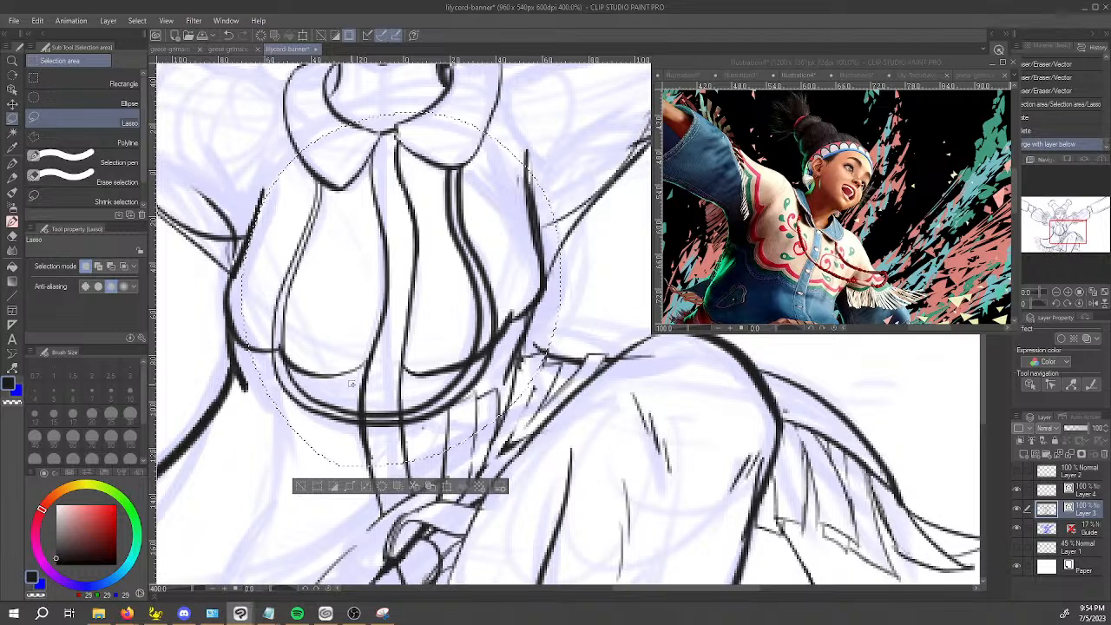
key(ctrl+d)
Erase the chest contour segments that cross the yoke border on both sides, using the Vector eraser.
key(e)
click(482, 354)
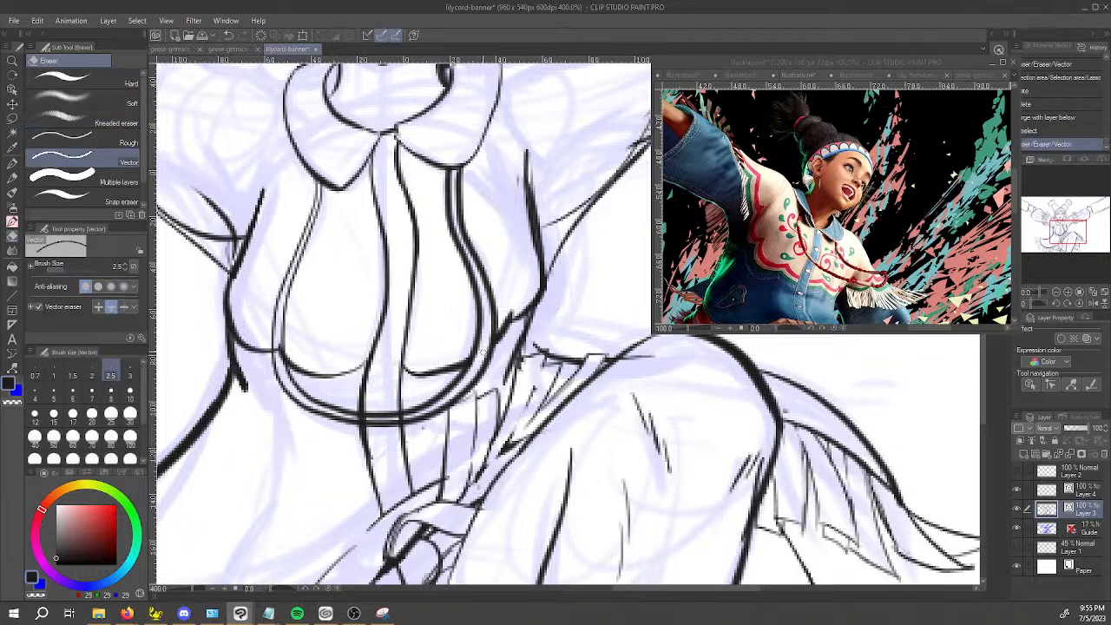
click(280, 352)
Trim the placket lines inside the double yoke border with a 0.7 Vector eraser and touch up the joins with the Mapping pen.
key(bracketleft)
key(bracketleft)
key(bracketleft)
key(bracketleft)
click(364, 416)
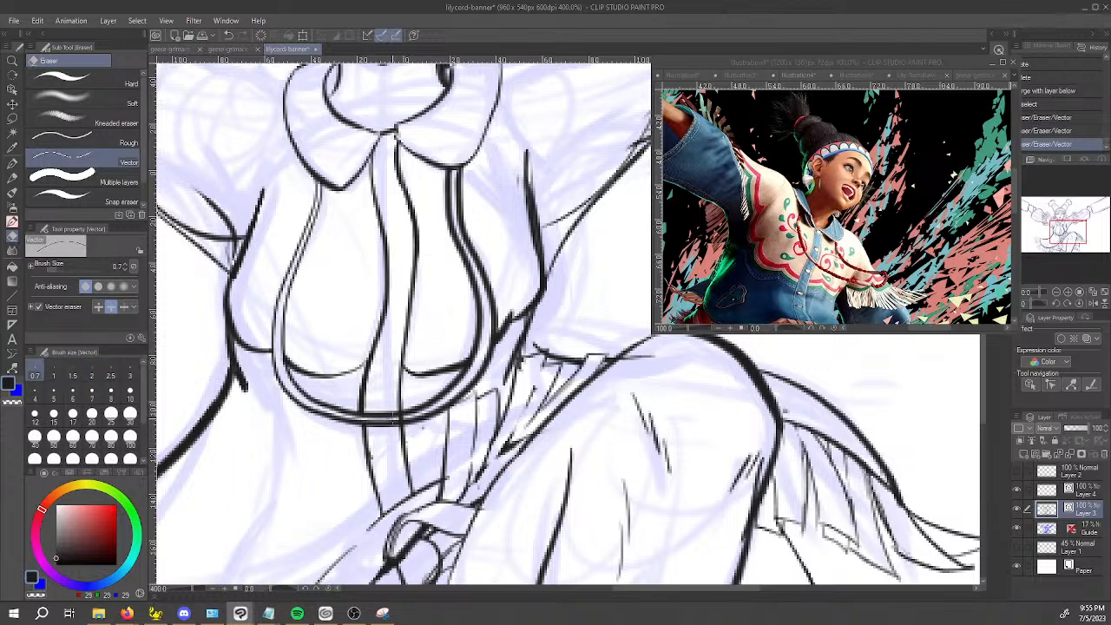
key(ctrl+z)
scroll(357, 415, up, 4)
drag(287, 369, 321, 377)
mouse_move(448, 378)
mouse_down()
mouse_move(490, 378)
mouse_move(502, 364)
mouse_up()
key(p)
key(c)
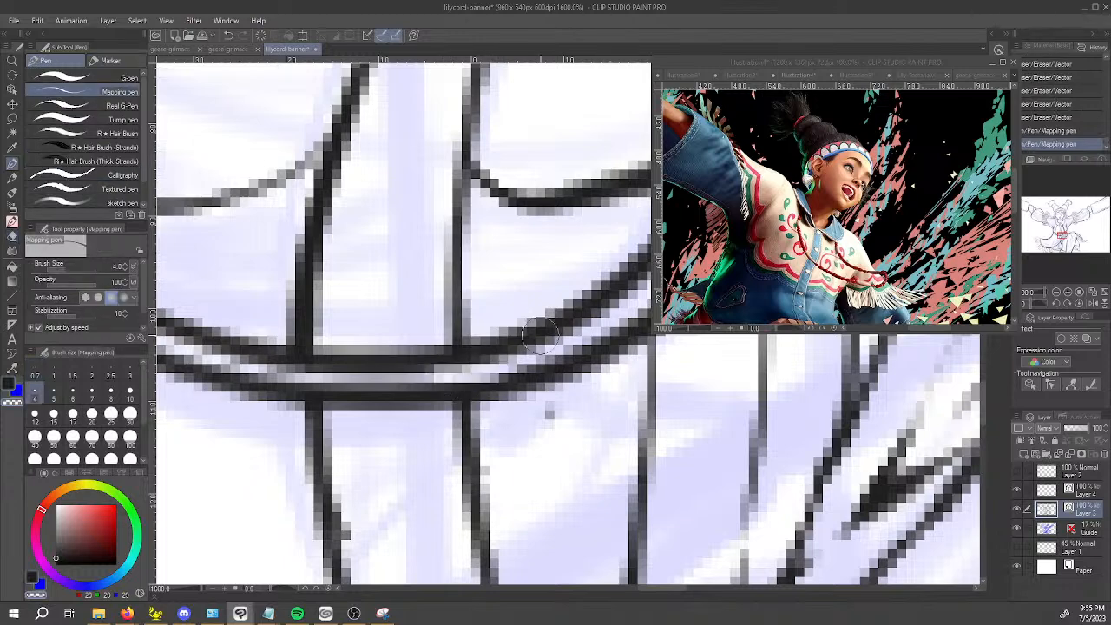
Hide the Guide sketch layer to show the clean line art of the whole banner.
scroll(539, 339, down, 8)
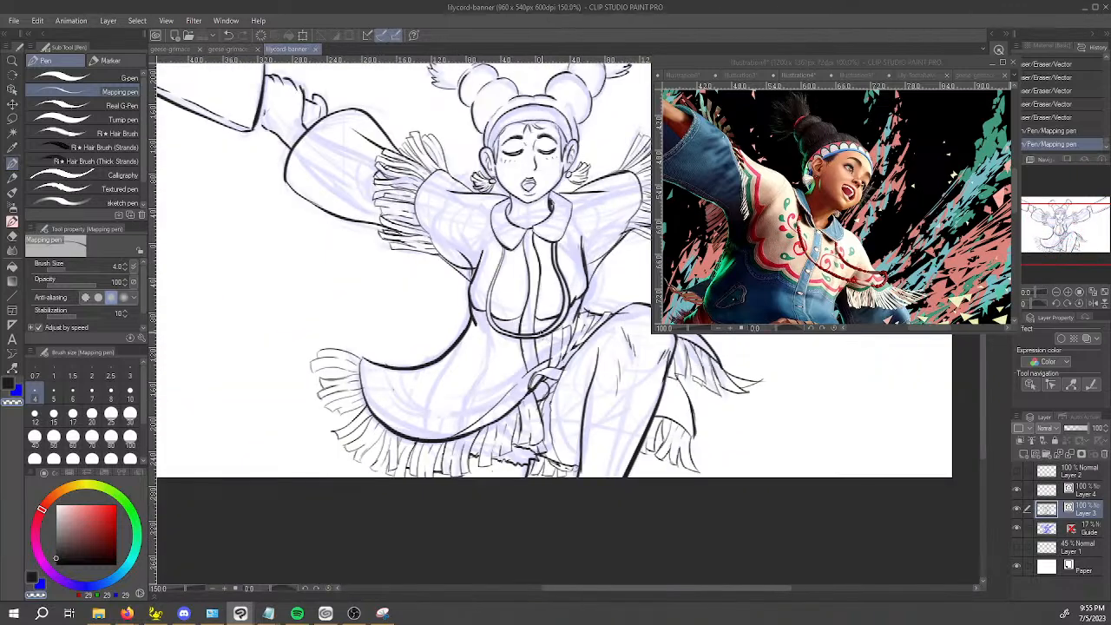
drag(612, 343, 505, 371)
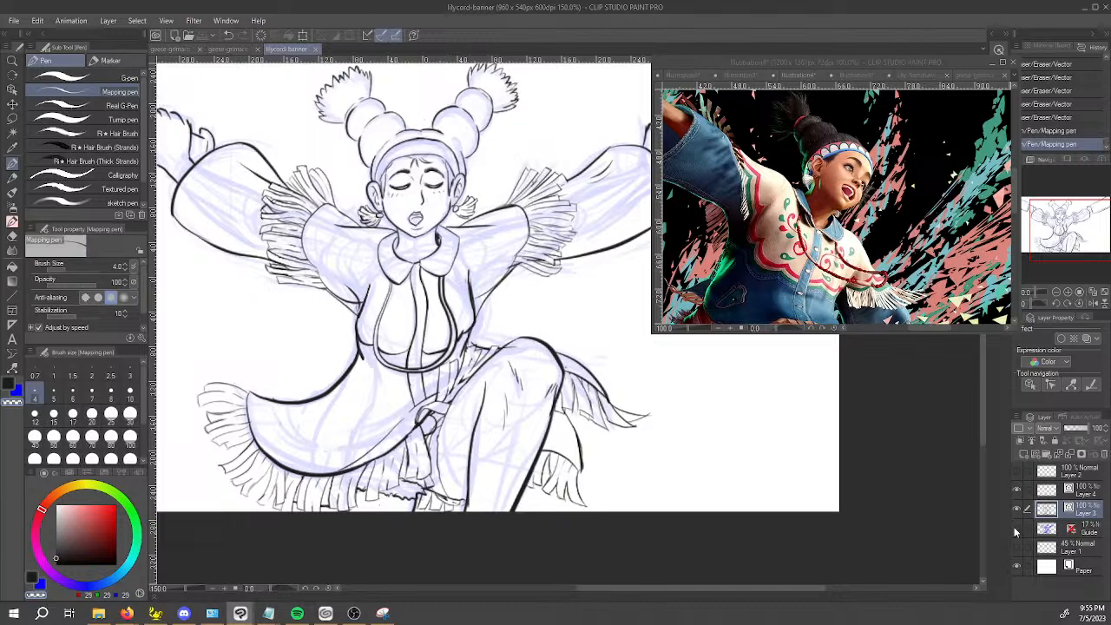
click(1016, 528)
scroll(870, 508, down, 2)
drag(856, 484, 699, 455)
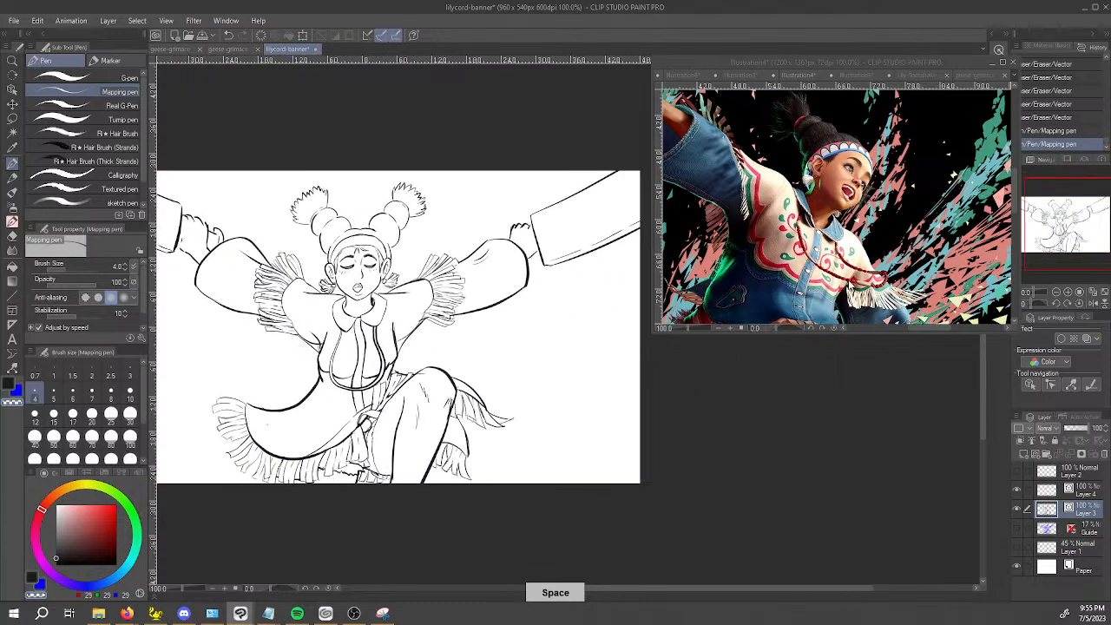
Minimize the reference image window and check the full line art centered on the canvas with the palettes temporarily hidden.
click(990, 68)
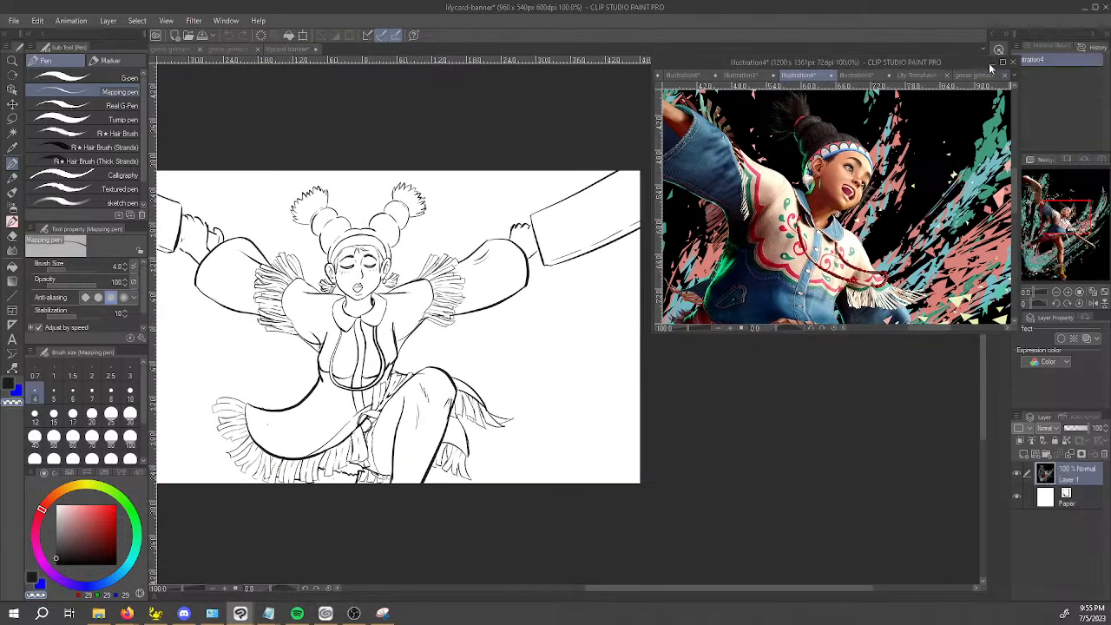
click(992, 67)
drag(753, 253, 889, 226)
key(Tab)
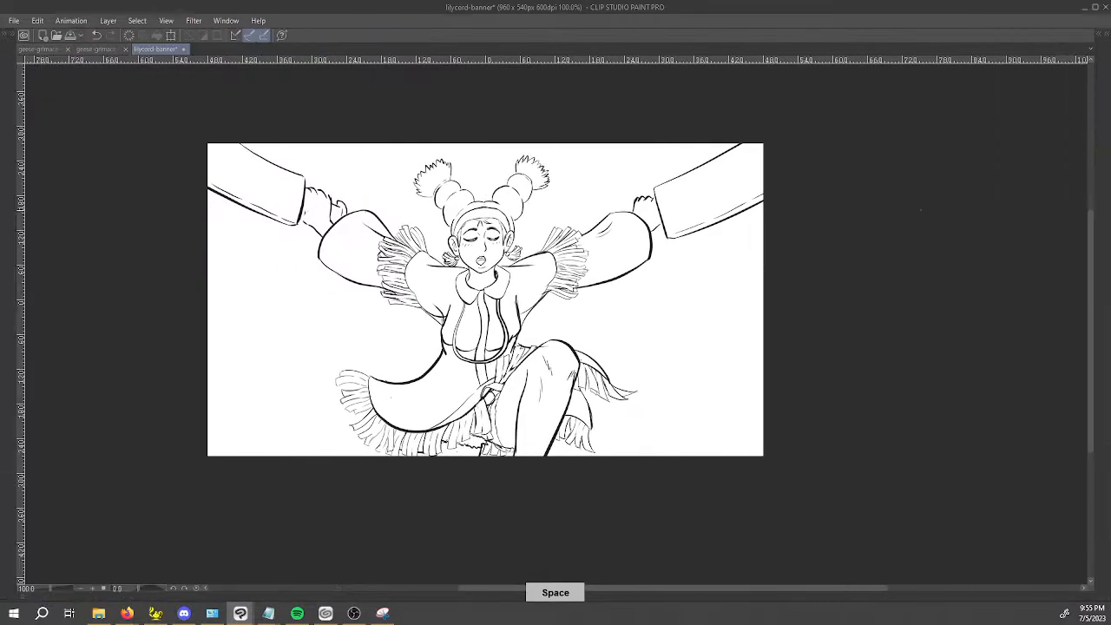
key(ctrl+alt+0)
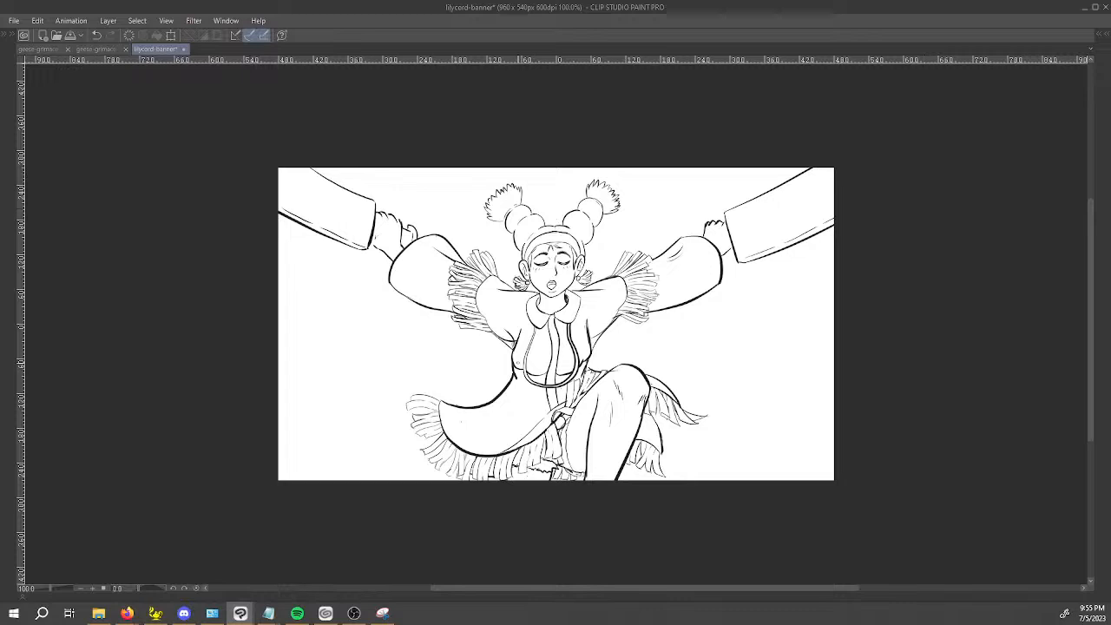
key(Tab)
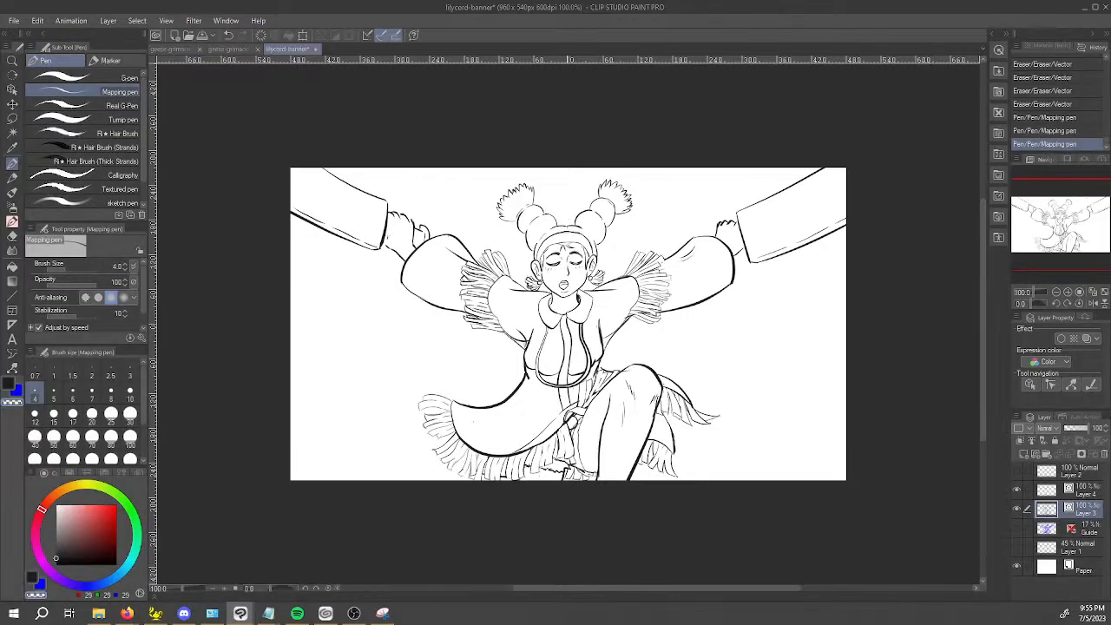
Restore the reference image window over the banner canvas and return to the line art around the jacket front.
click(246, 618)
click(210, 564)
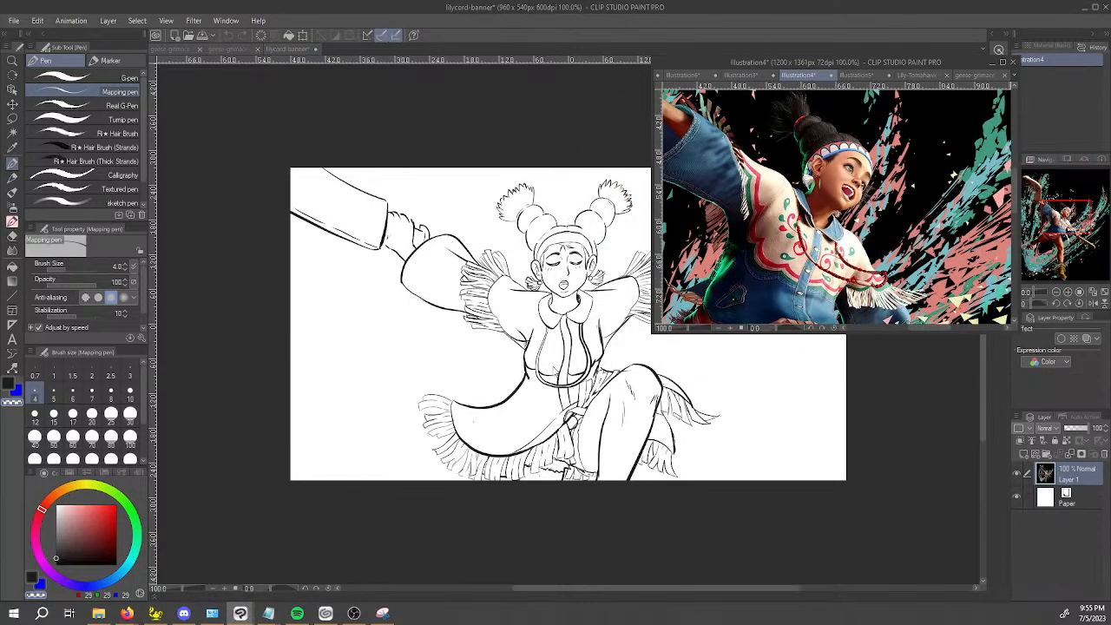
click(539, 432)
key(space)
drag(534, 405, 509, 420)
scroll(504, 386, up, 1)
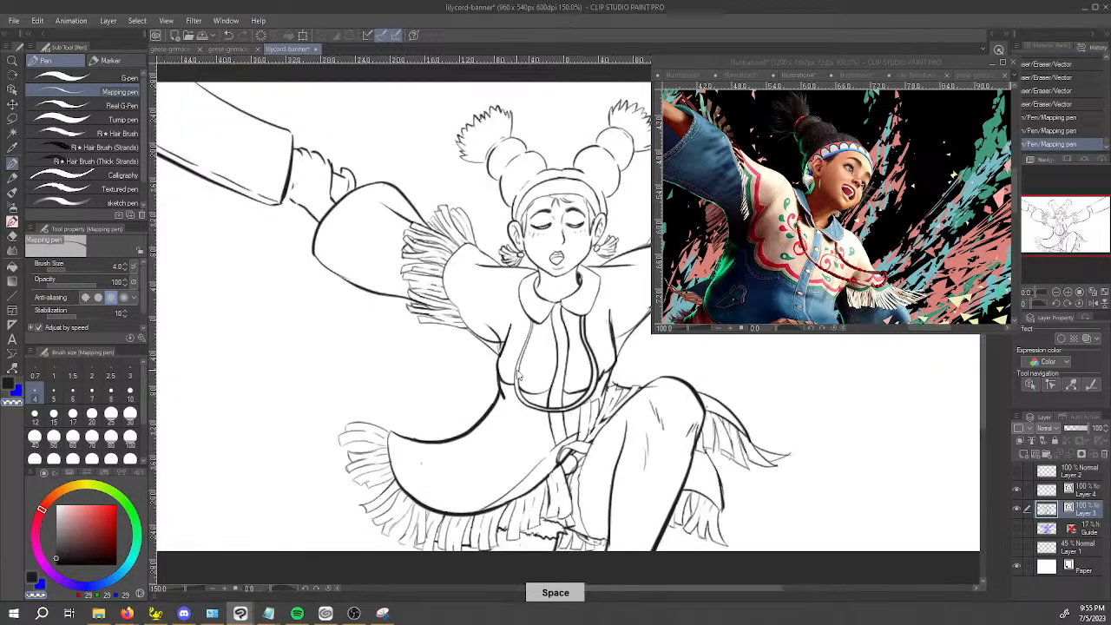
Erase the leftover chest curve segments inside the yoke border with the Vector eraser, raising its size to 3.
scroll(517, 375, up, 1)
key(e)
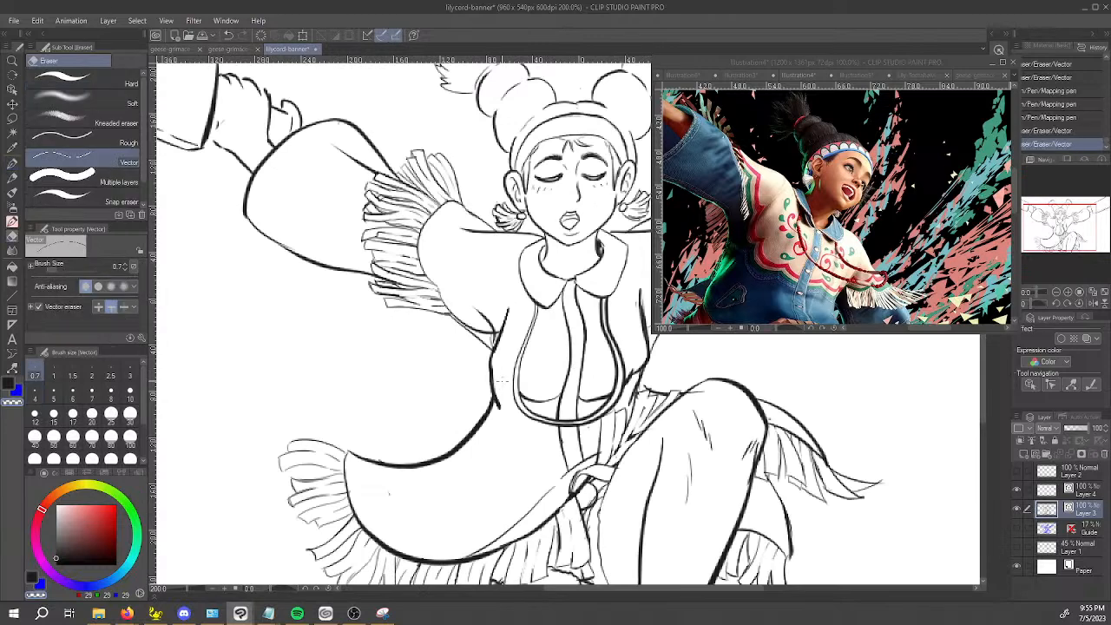
mouse_move(539, 384)
mouse_down()
mouse_move(541, 409)
mouse_move(524, 403)
mouse_move(597, 407)
mouse_up()
drag(632, 370, 629, 382)
key(bracketright)
key(bracketright)
key(bracketright)
key(bracketright)
key(bracketright)
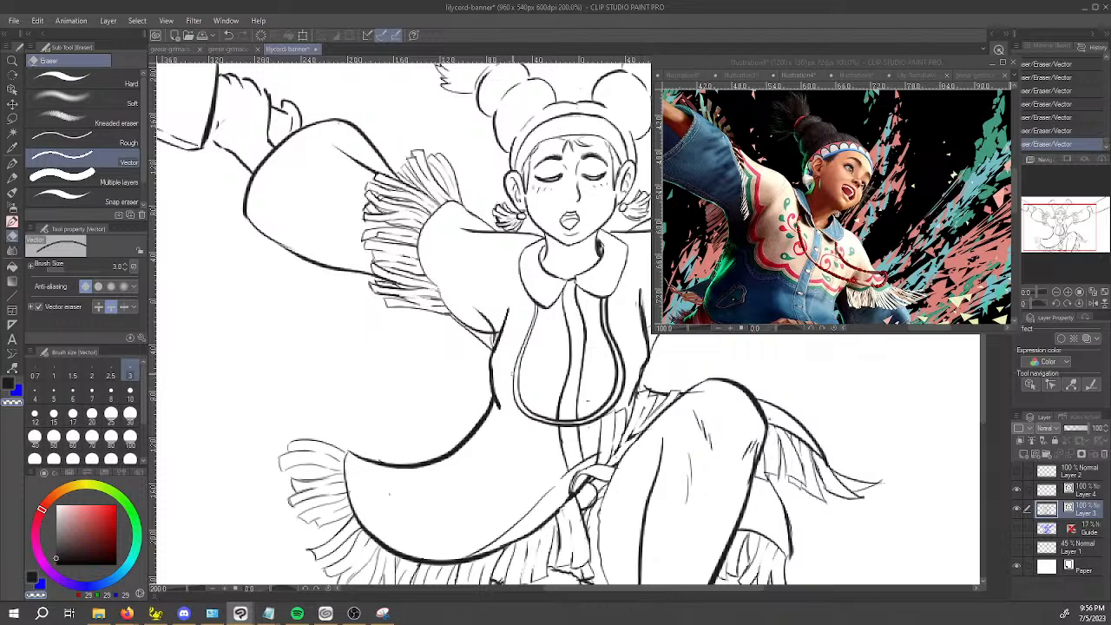
Draw the chest underside curves from the bottom of the yoke border out to the torso sides with the Mapping pen.
key(p)
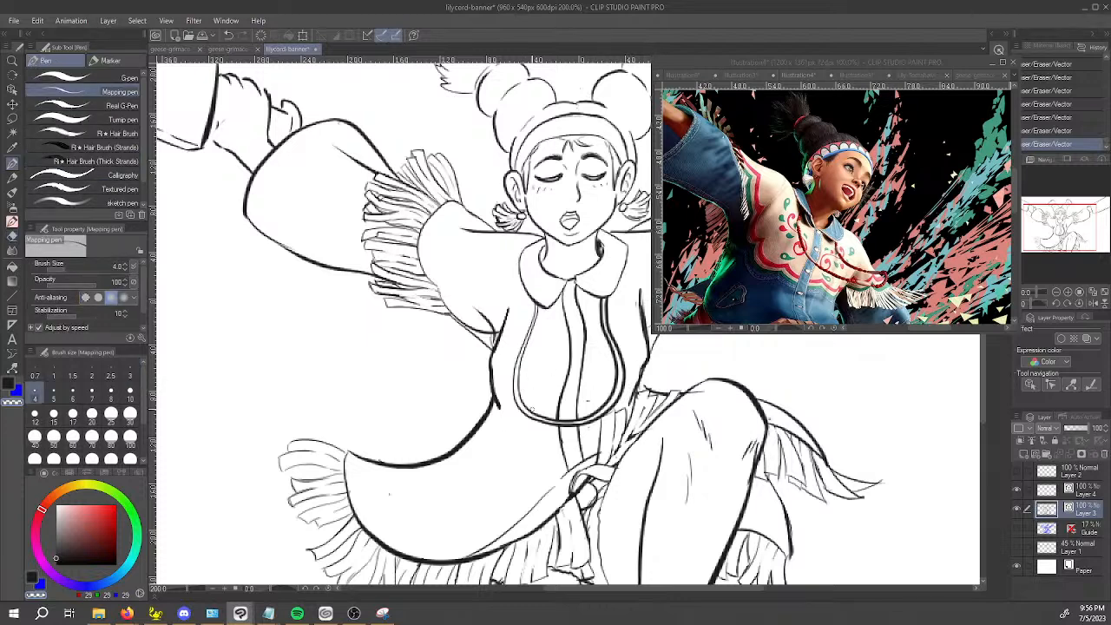
drag(549, 417, 553, 419)
key(ctrl+z)
key(c)
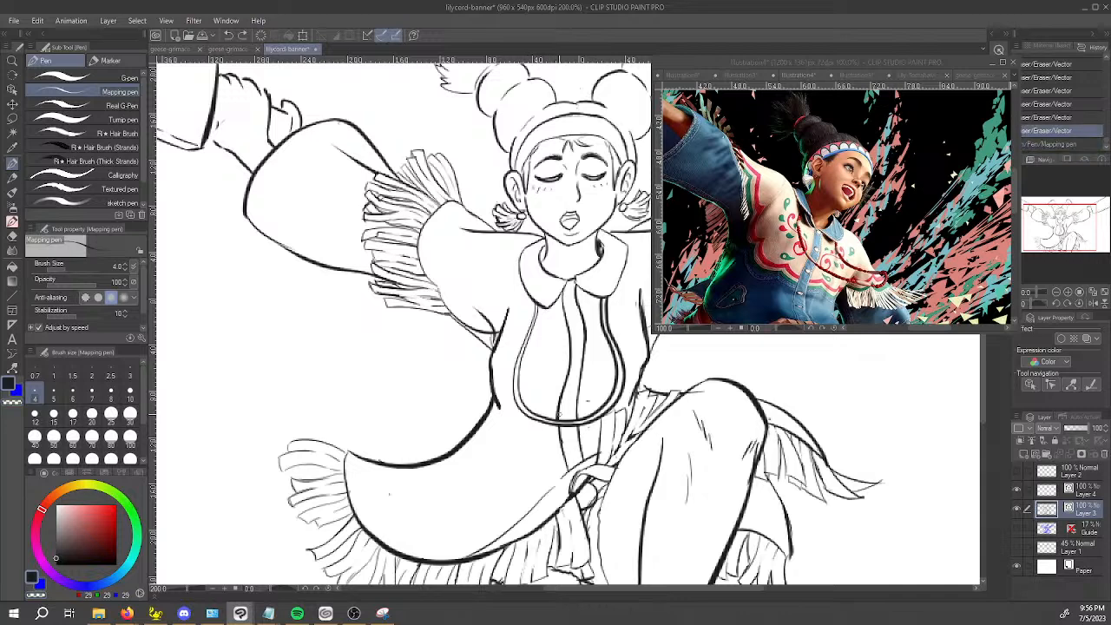
mouse_move(550, 420)
mouse_down()
mouse_move(531, 423)
mouse_move(492, 391)
mouse_up()
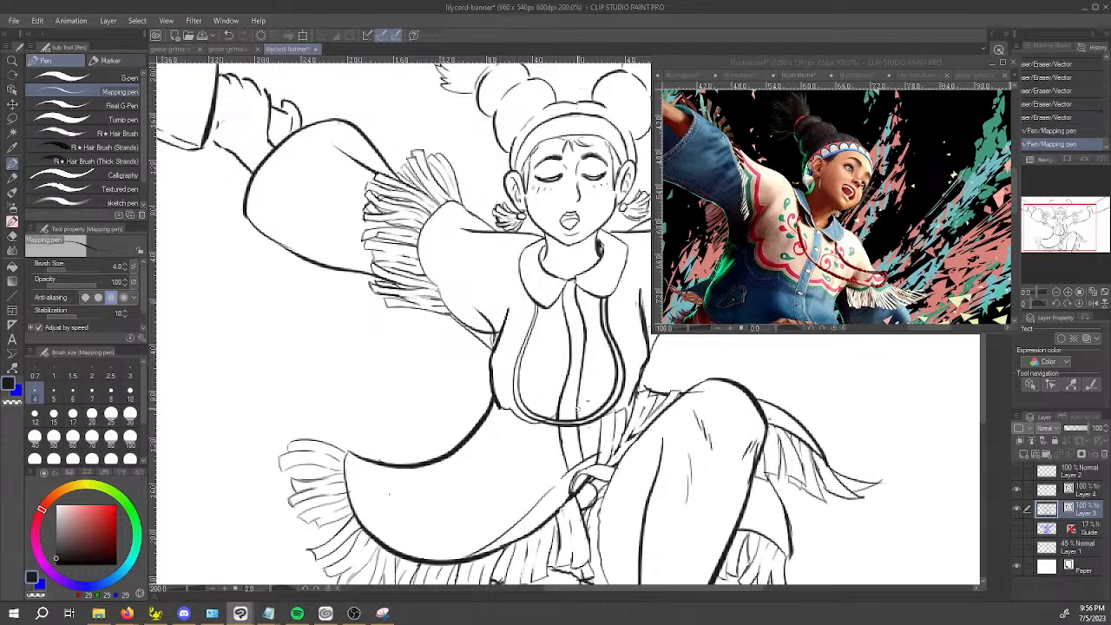
drag(599, 415, 644, 374)
key(ctrl+z)
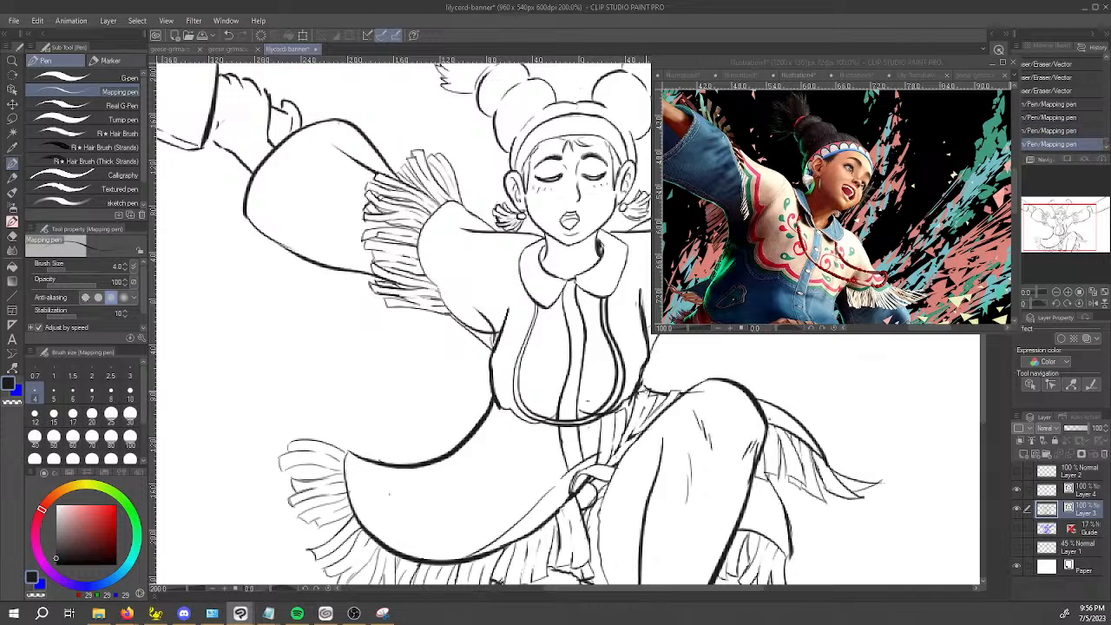
Trim the right torso contour just above the waist with the Vector eraser and redraw that piece with the Mapping pen.
key(e)
click(643, 380)
click(644, 364)
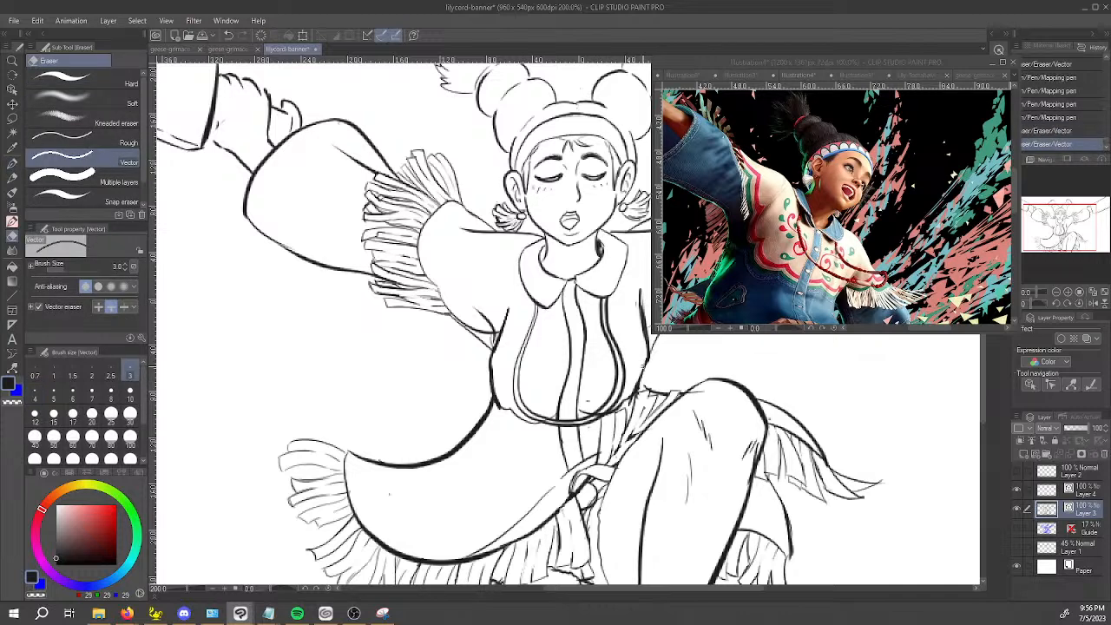
key(p)
drag(643, 356, 646, 375)
Ink the right side of the jacket torso from the armpit down with the Mapping pen and tidy the joined lines.
key(space)
mouse_move(643, 280)
mouse_down()
mouse_move(584, 345)
mouse_move(590, 380)
mouse_up()
drag(585, 350, 590, 384)
drag(585, 344, 587, 408)
key(c)
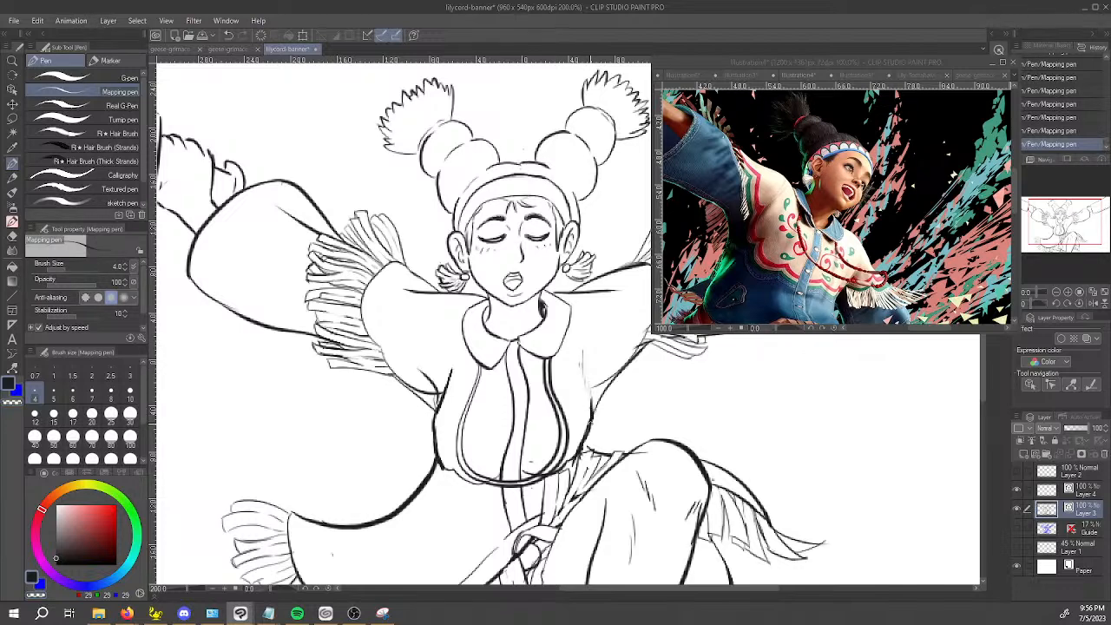
mouse_move(594, 420)
mouse_down()
mouse_move(592, 383)
mouse_move(592, 415)
mouse_up()
key(e)
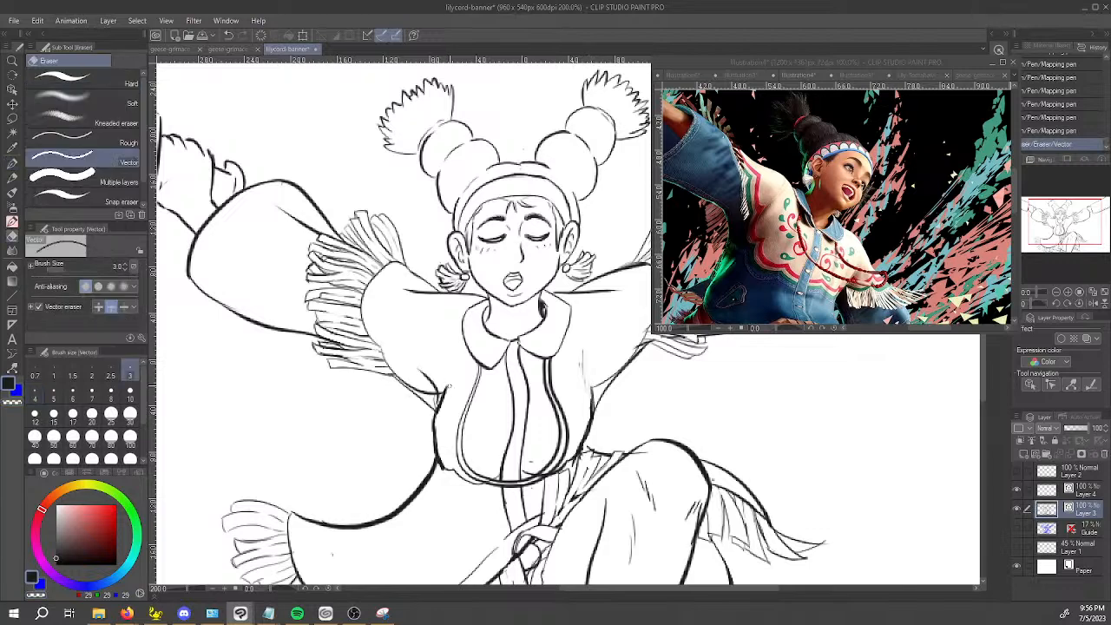
key(p)
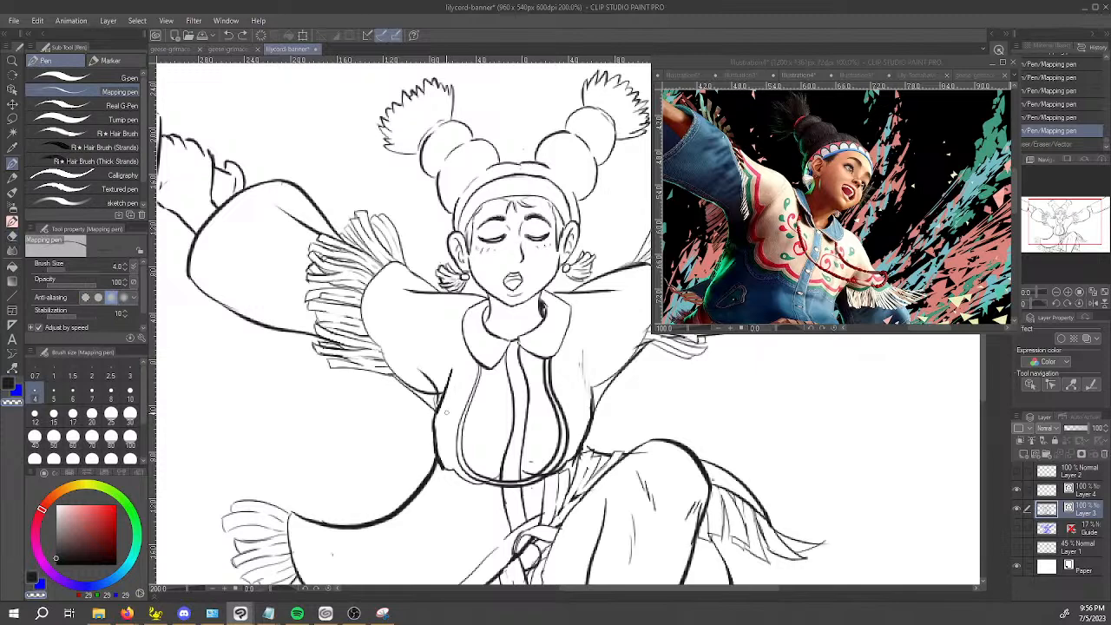
Clean up the left armpit join and reinforce the left torso contour below it with the Mapping pen.
drag(439, 405, 450, 372)
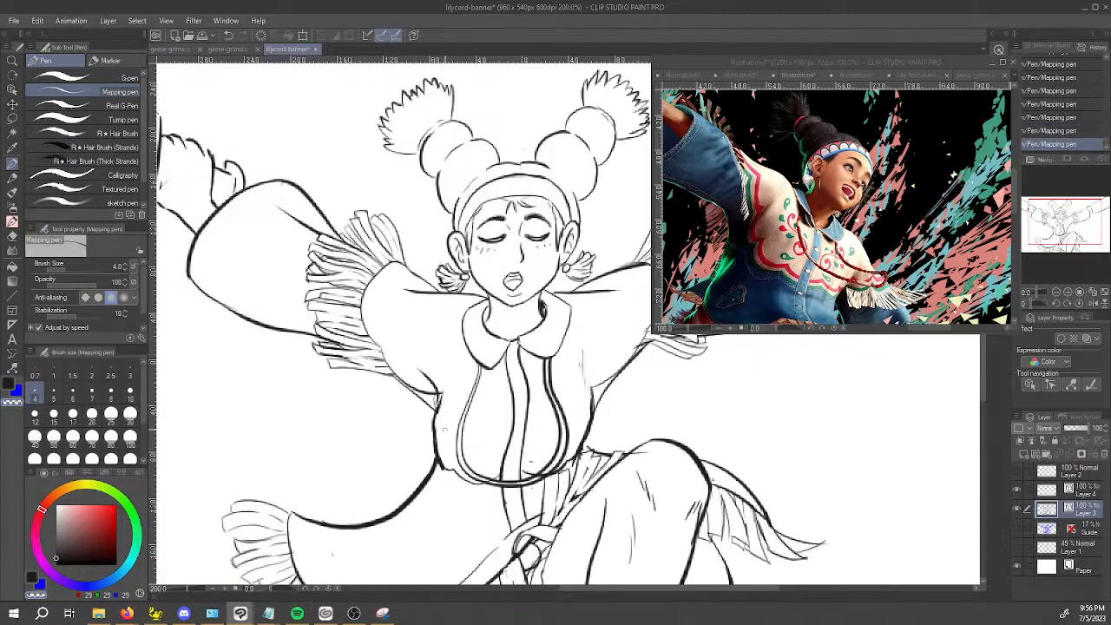
key(ctrl+z)
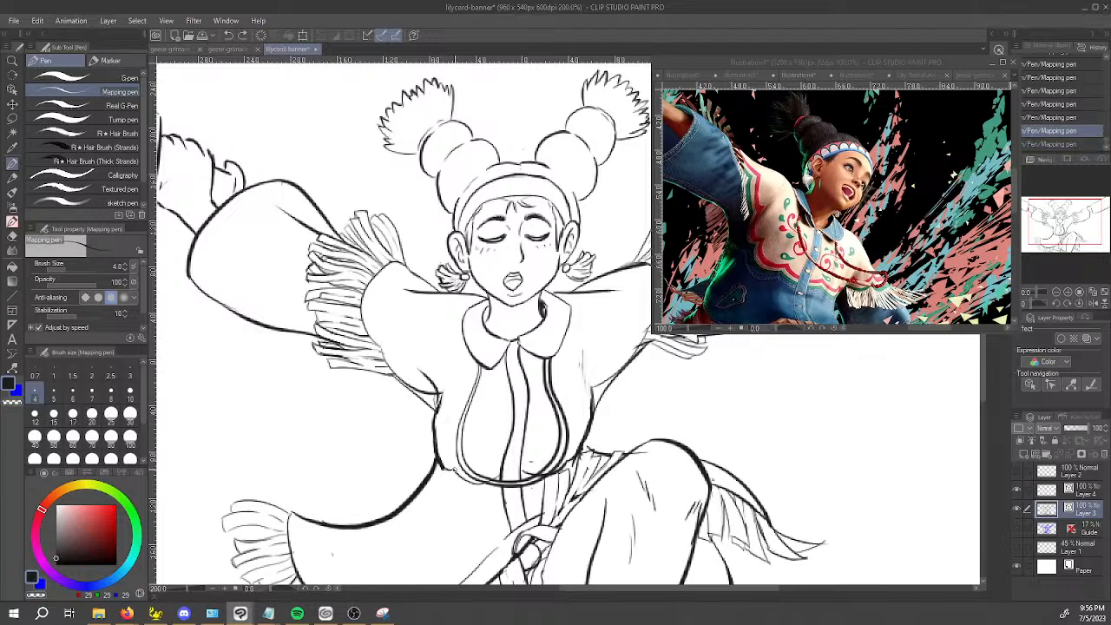
drag(434, 451, 434, 412)
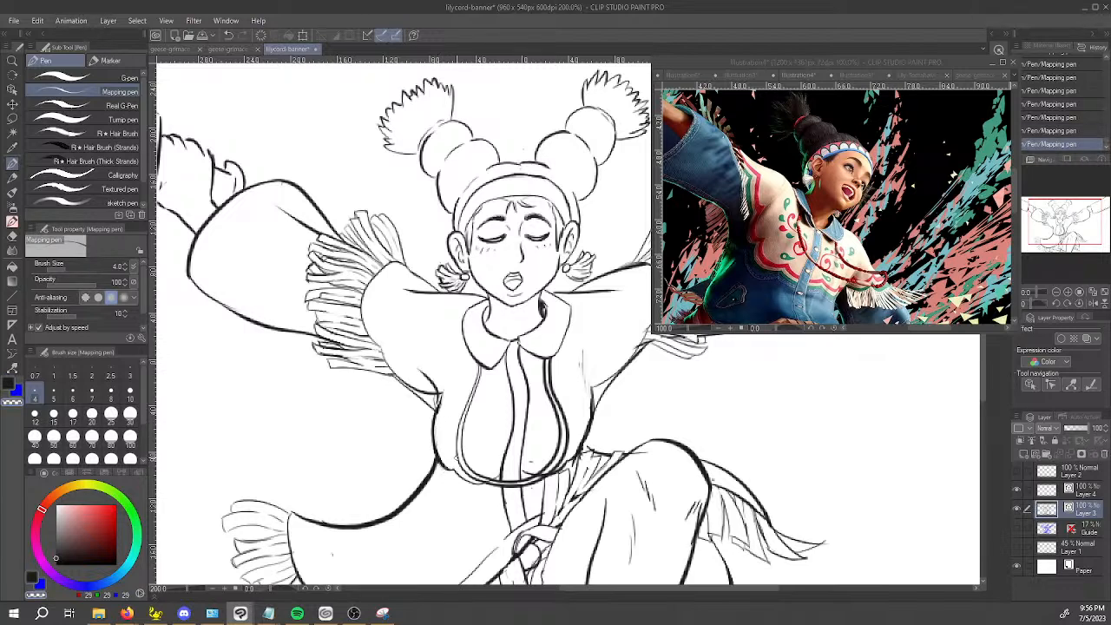
key(x)
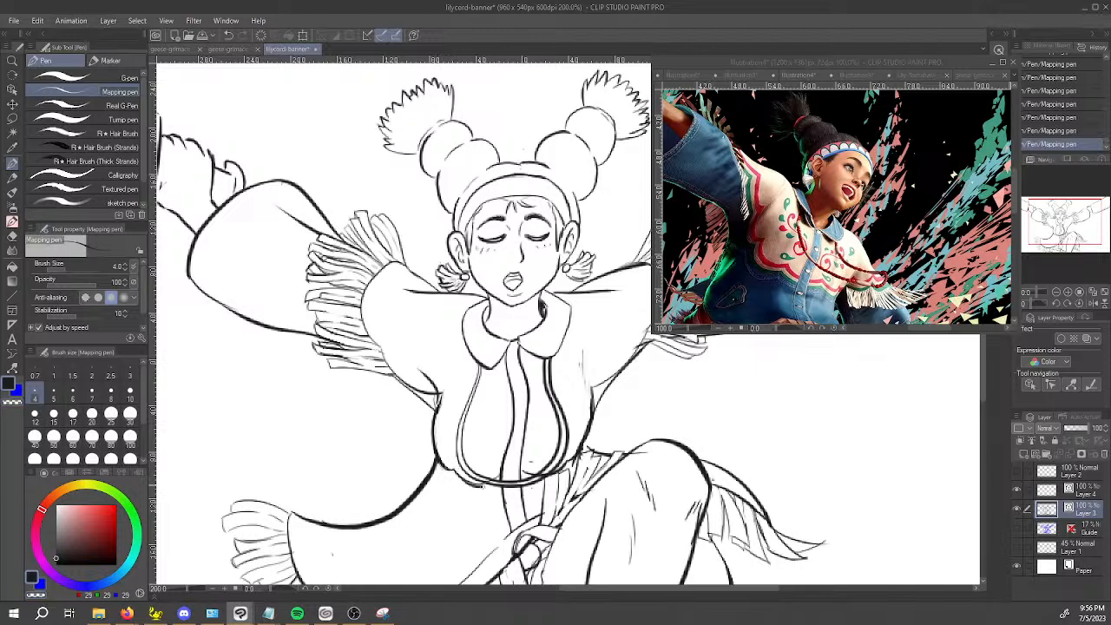
Trim the line ends at the bottom of the yoke border with the Vector eraser reduced to size 1.5.
key(e)
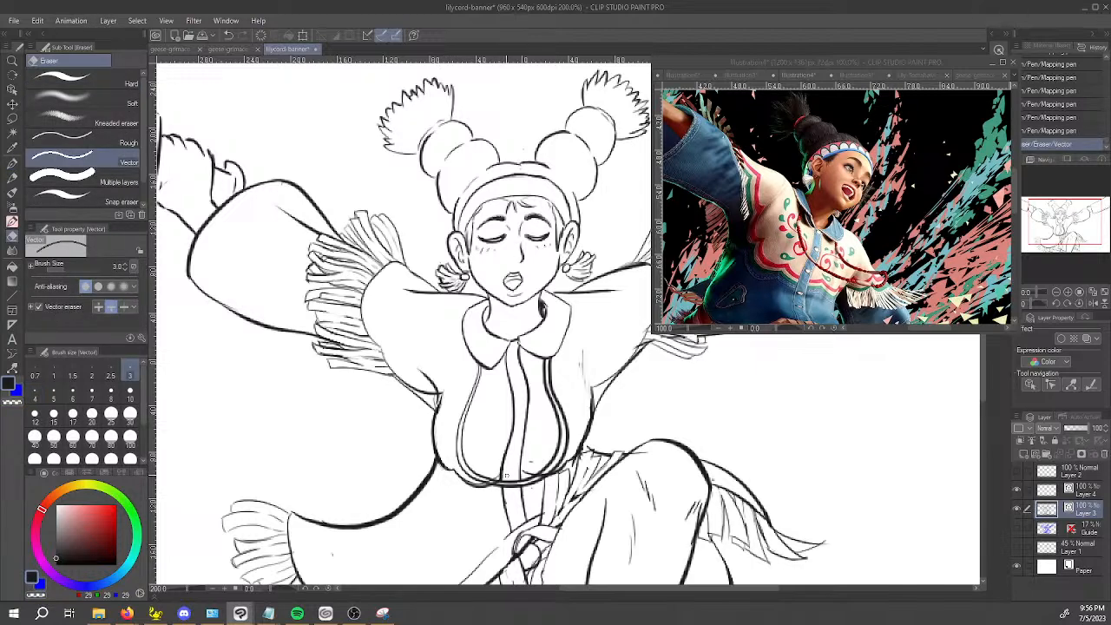
scroll(493, 473, up, 5)
key(bracketleft)
key(bracketleft)
key(bracketleft)
drag(491, 473, 496, 485)
click(427, 510)
scroll(441, 509, down, 7)
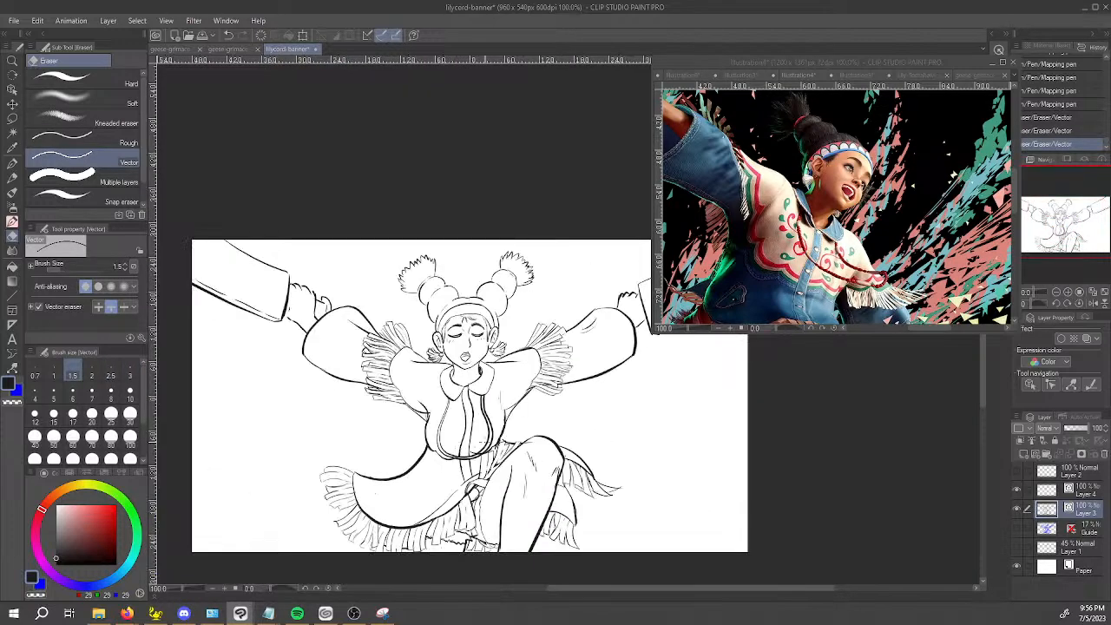
Erase the stray marks and chest line overlaps around the lower yoke border and the loose strokes near the right armpit.
scroll(465, 439, up, 4)
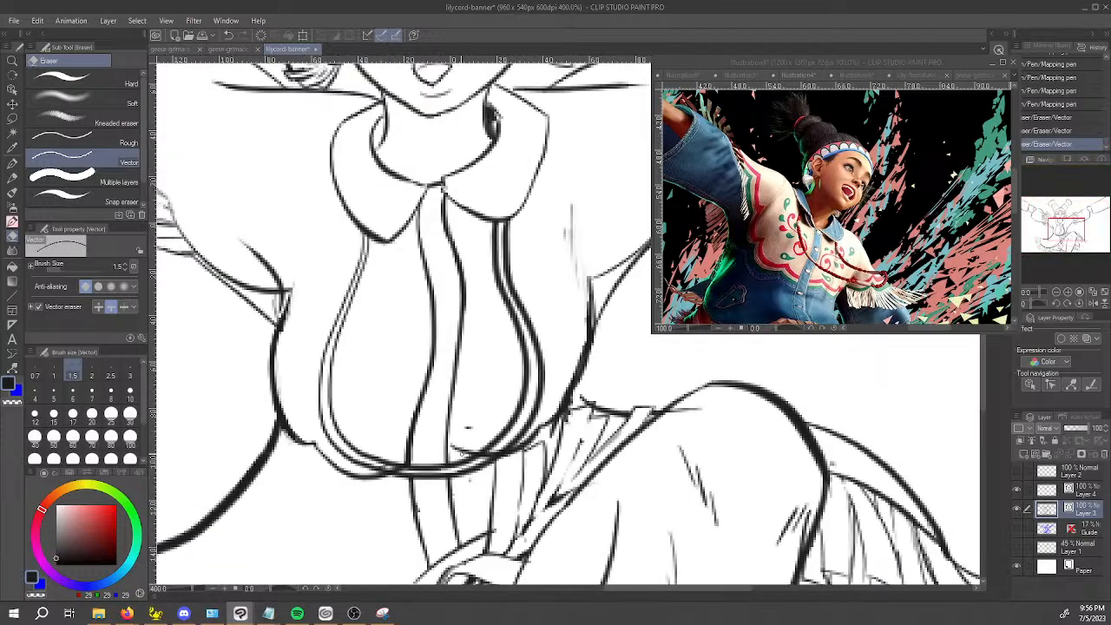
key(y)
drag(459, 449, 462, 447)
key(e)
key(w)
key(e)
drag(396, 466, 399, 471)
mouse_move(480, 460)
mouse_down()
mouse_move(472, 427)
mouse_move(474, 493)
mouse_up()
drag(565, 233, 570, 222)
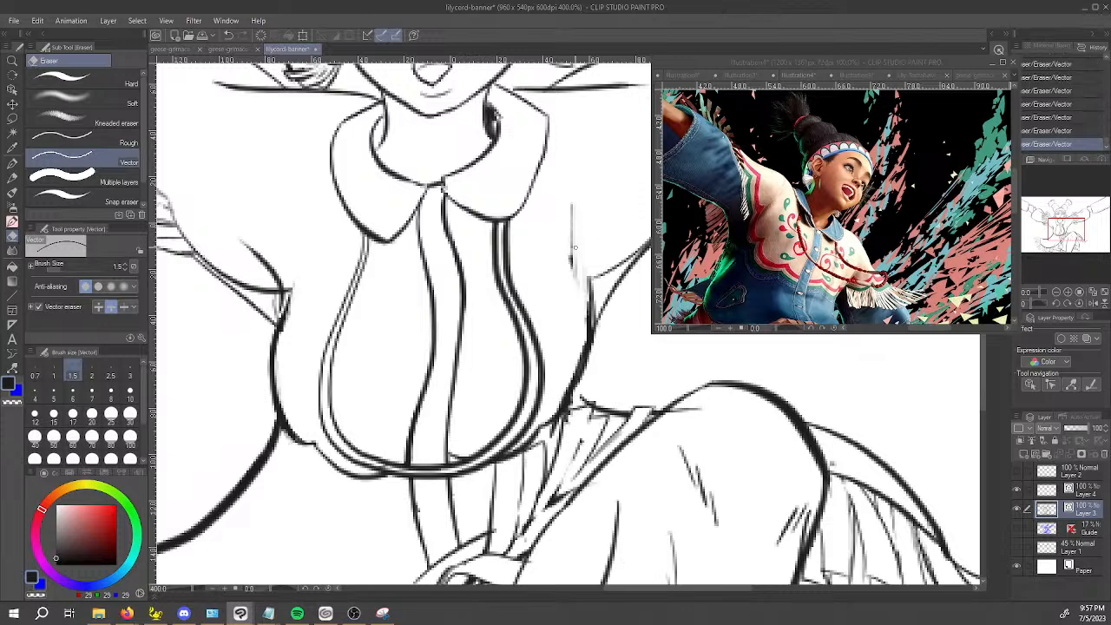
Erase the short fold line at the left armpit and redraw it as a longer diagonal stroke with the Mapping pen.
mouse_move(253, 246)
mouse_down()
mouse_move(283, 309)
mouse_move(352, 311)
mouse_up()
key(p)
mouse_move(257, 269)
mouse_down()
mouse_move(322, 323)
mouse_move(340, 368)
mouse_move(341, 320)
mouse_move(363, 298)
mouse_up()
key(e)
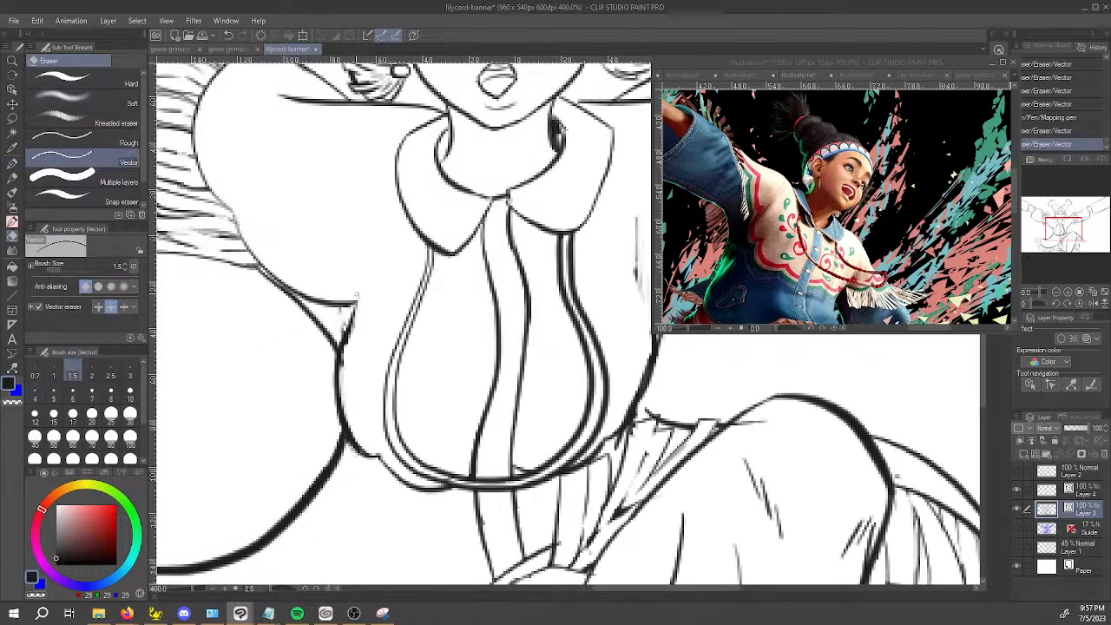
key(p)
drag(304, 236, 377, 339)
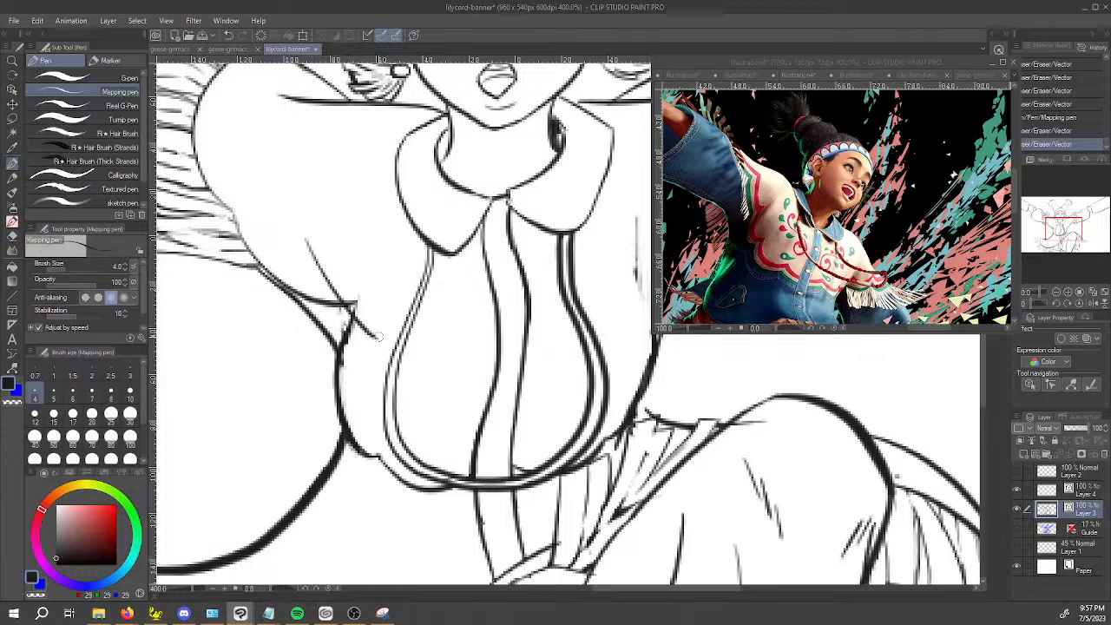
Erase the underarm sleeve line where it extends past the new armpit fold, enlarging the Vector eraser to 8.
key(e)
drag(354, 300, 369, 309)
key(bracketright)
key(bracketright)
key(bracketright)
key(bracketright)
key(bracketright)
key(bracketright)
key(bracketright)
key(bracketright)
drag(370, 304, 378, 314)
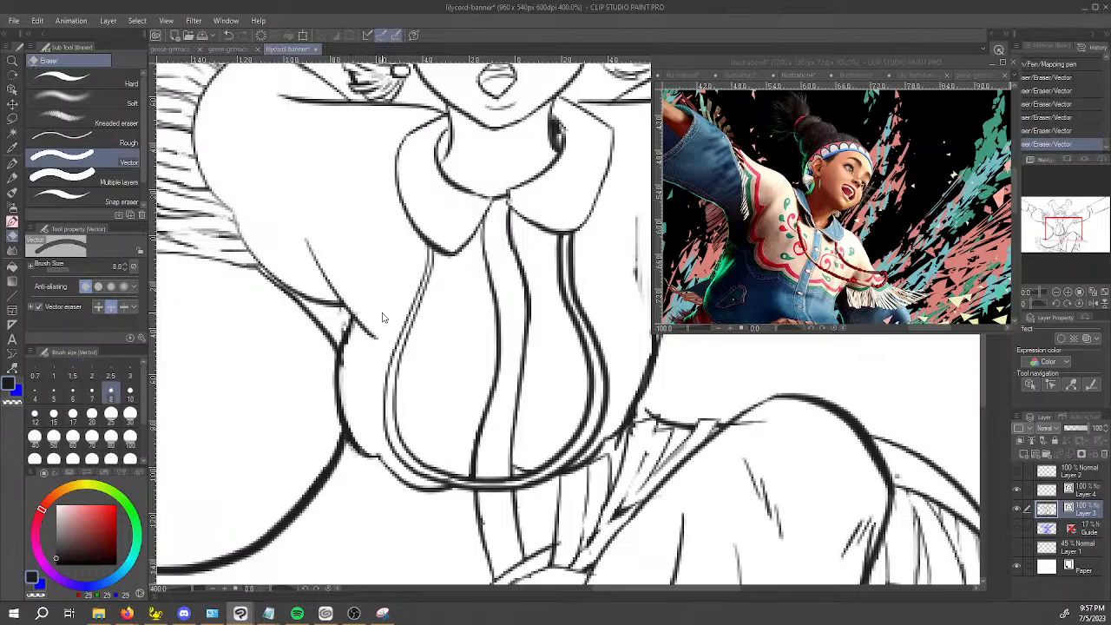
scroll(383, 317, down, 3)
scroll(494, 316, up, 1)
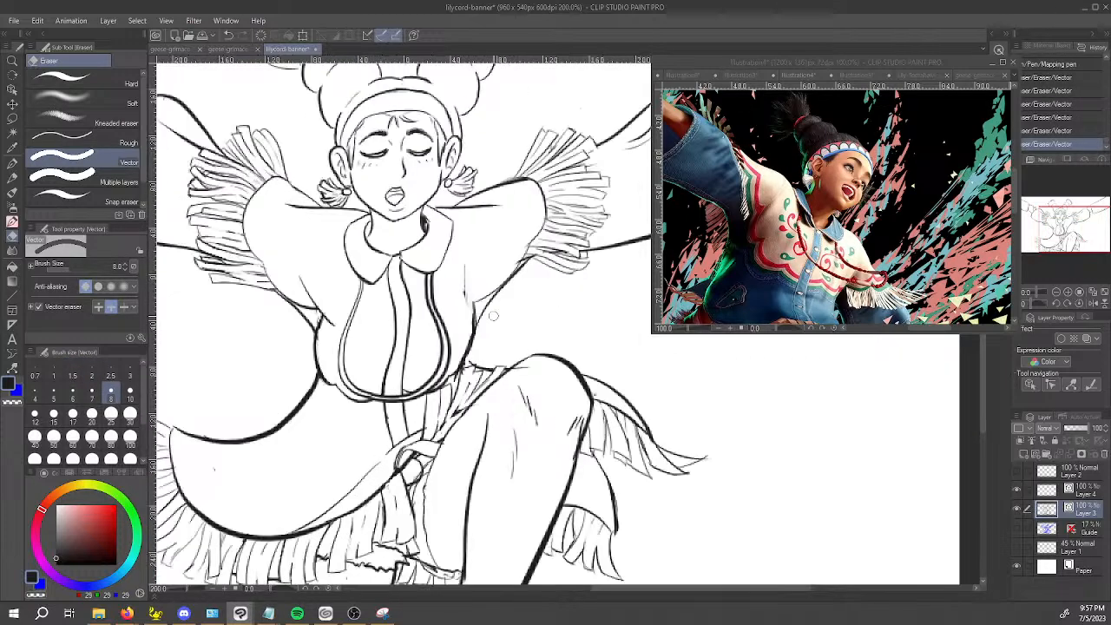
Draw thin curved armhole seams from the shoulders down to the armpits on both sides of the jacket with the Mapping pen.
key(p)
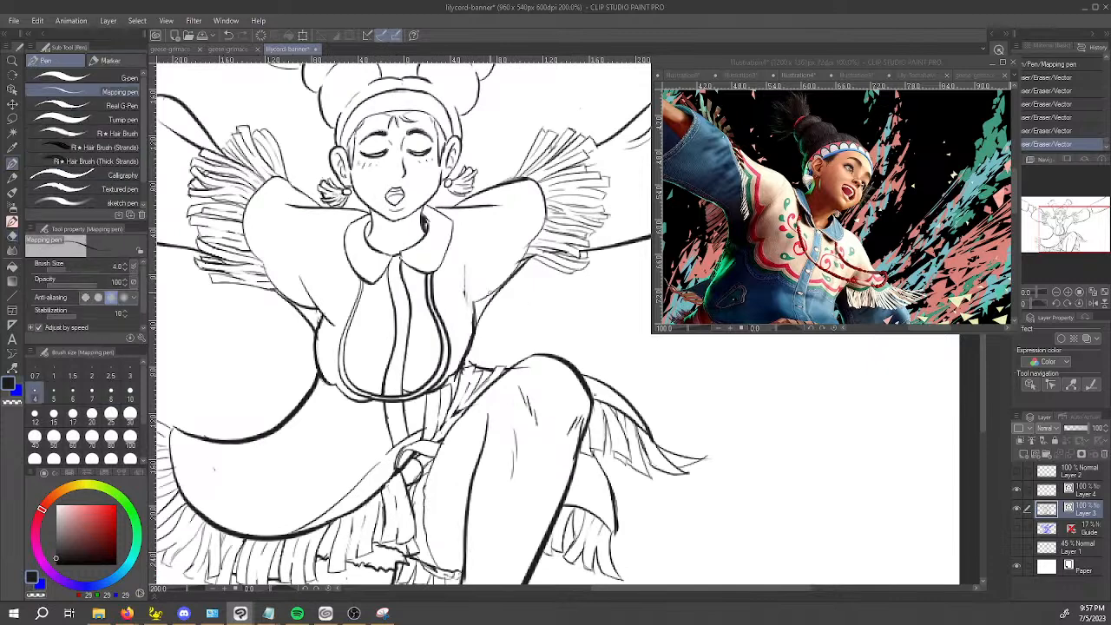
drag(468, 308, 466, 306)
drag(475, 208, 470, 296)
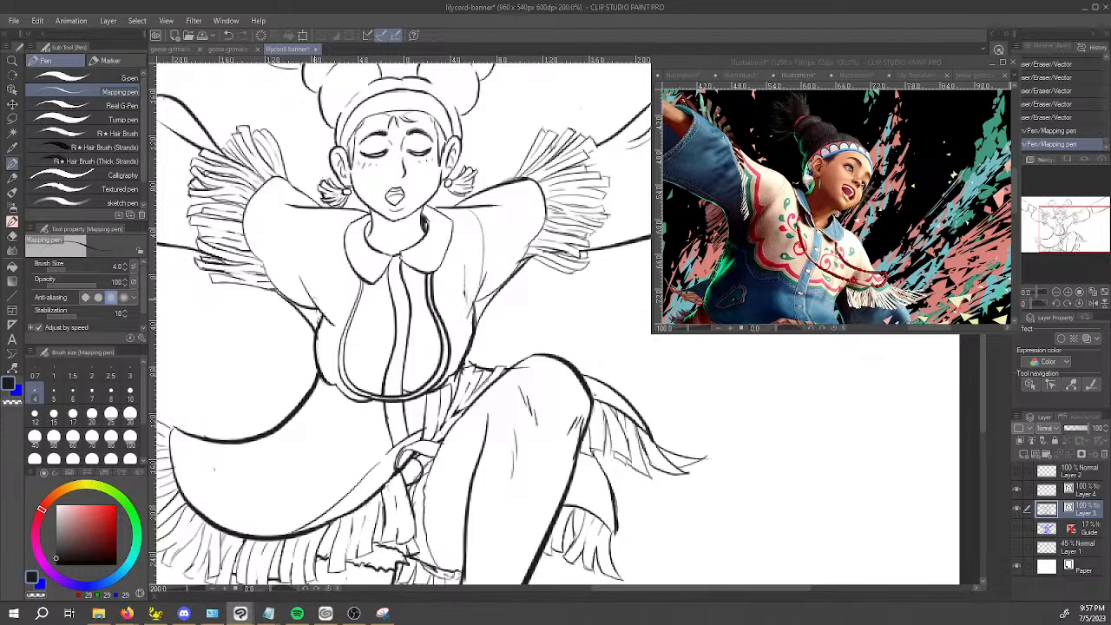
mouse_move(319, 308)
mouse_down()
mouse_move(333, 213)
mouse_move(337, 315)
mouse_up()
key(ctrl+z)
mouse_move(476, 347)
mouse_down()
mouse_move(564, 391)
mouse_move(632, 387)
mouse_up()
key(ctrl+z)
mouse_move(233, 227)
mouse_down()
mouse_move(266, 171)
mouse_move(319, 153)
mouse_up()
Draw a thin seam line just inside the curved lower hem of the jacket, rotating the canvas for the stroke.
mouse_move(334, 495)
mouse_down()
mouse_move(356, 541)
mouse_move(450, 559)
mouse_move(407, 566)
mouse_move(477, 551)
mouse_up()
key(space)
drag(600, 514, 640, 344)
key(space)
drag(599, 464, 596, 446)
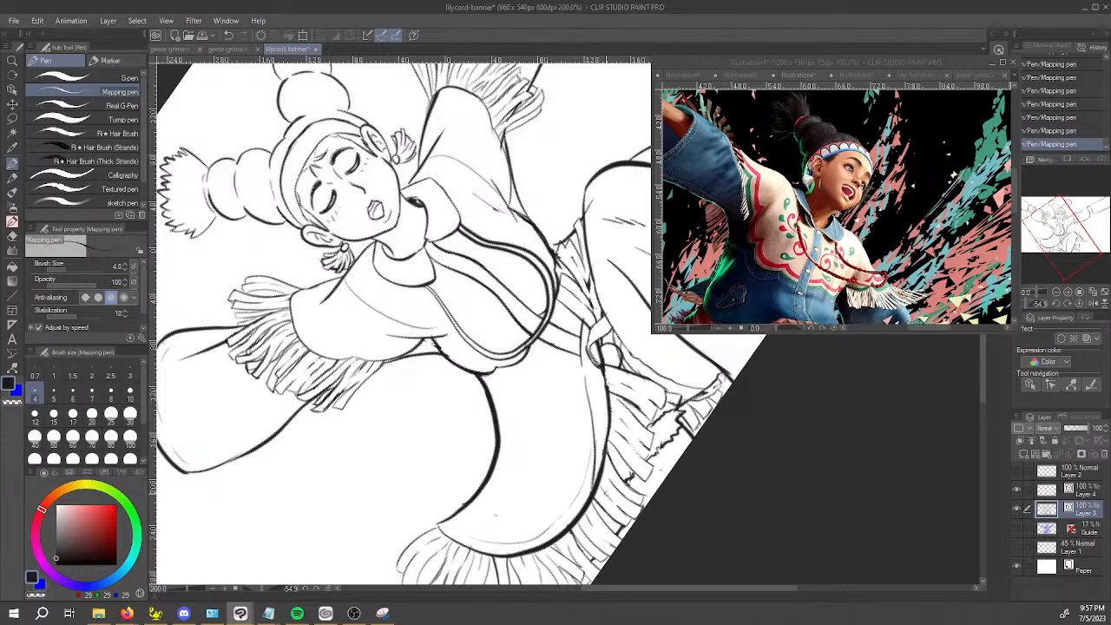
Erase the messy fringe strands under the middle of the jacket hem with the Rough eraser.
key(e)
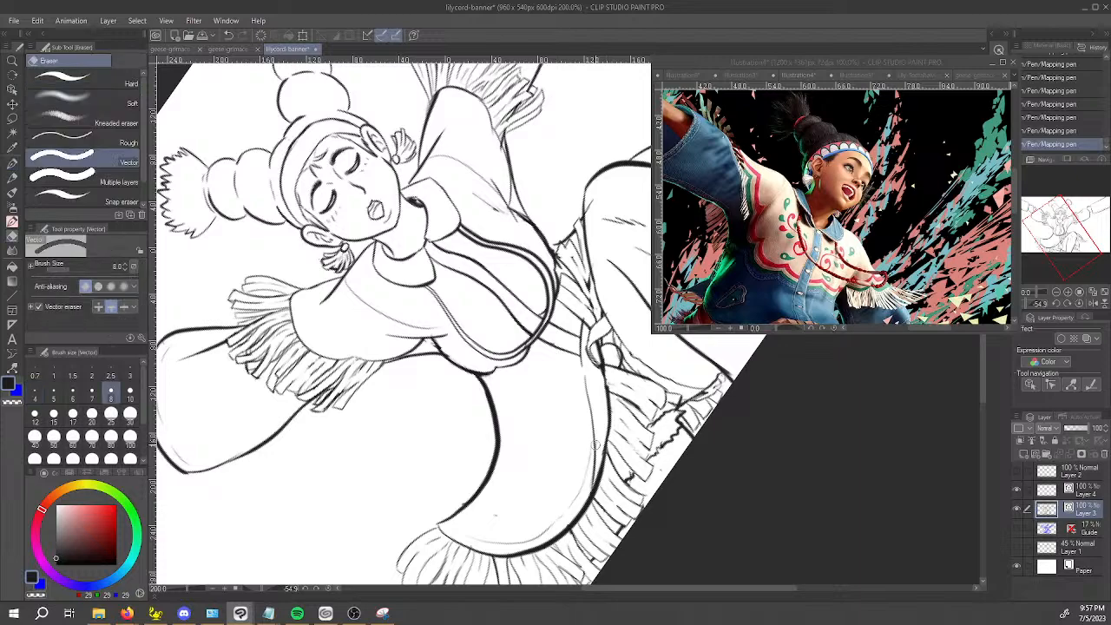
mouse_move(664, 424)
mouse_down()
mouse_move(603, 464)
mouse_move(539, 465)
mouse_move(582, 450)
mouse_move(541, 485)
mouse_up()
drag(526, 535, 439, 495)
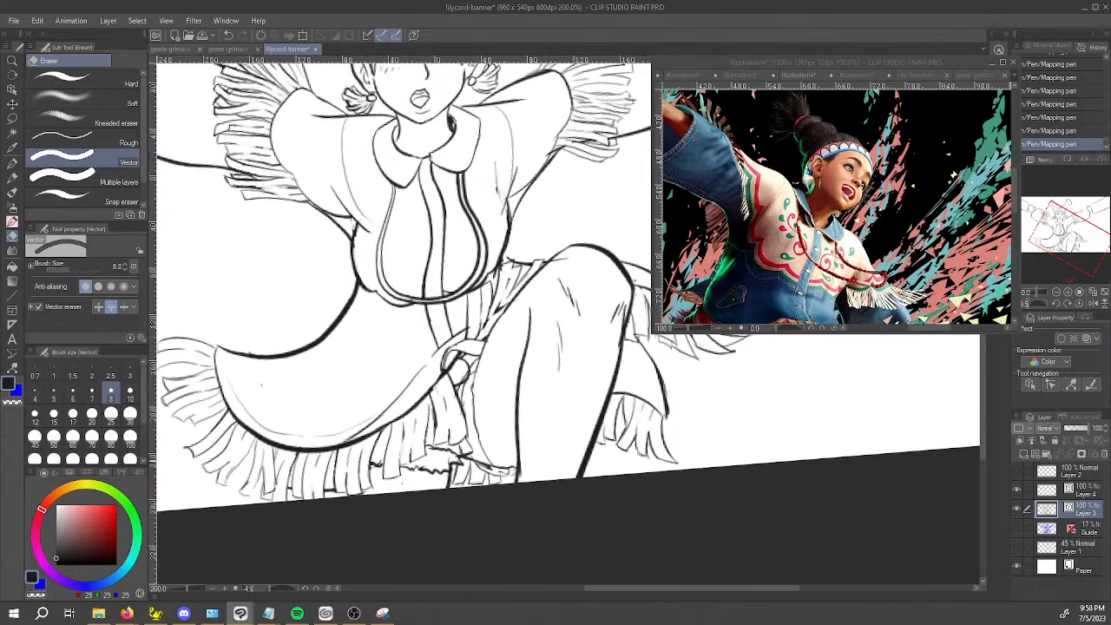
drag(653, 424, 642, 441)
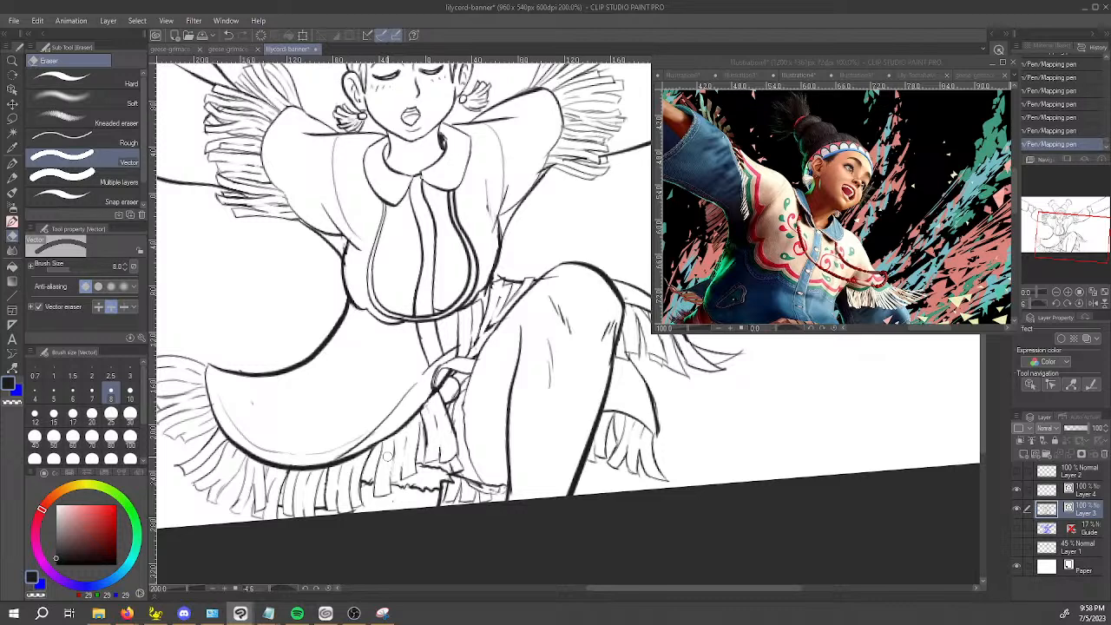
key(space)
drag(501, 476, 518, 460)
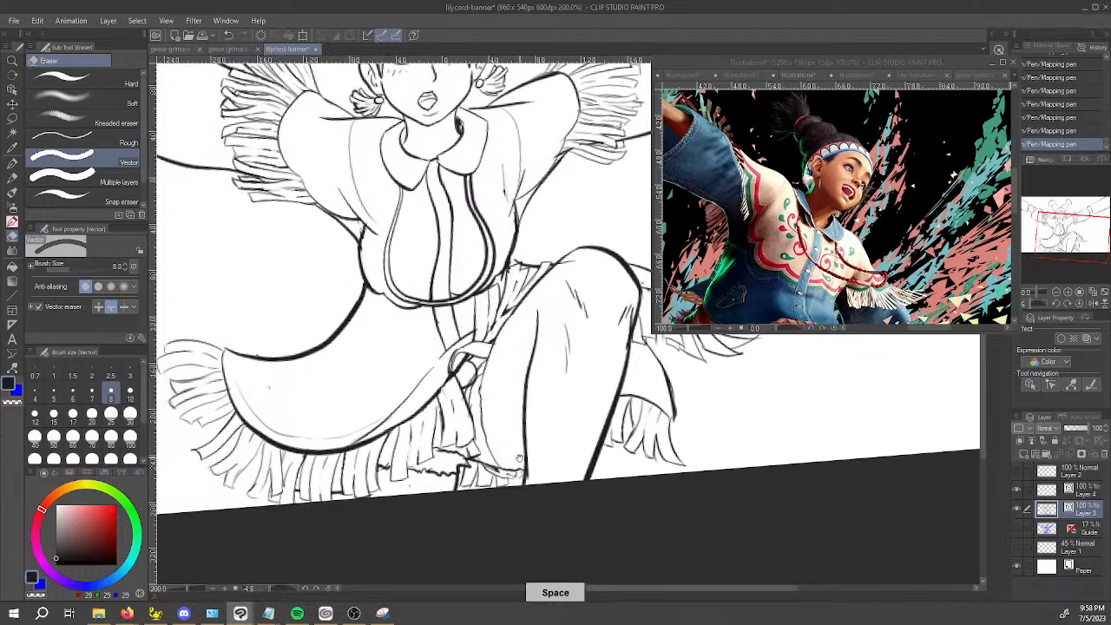
scroll(533, 405, up, 2)
key(space)
drag(379, 463, 553, 361)
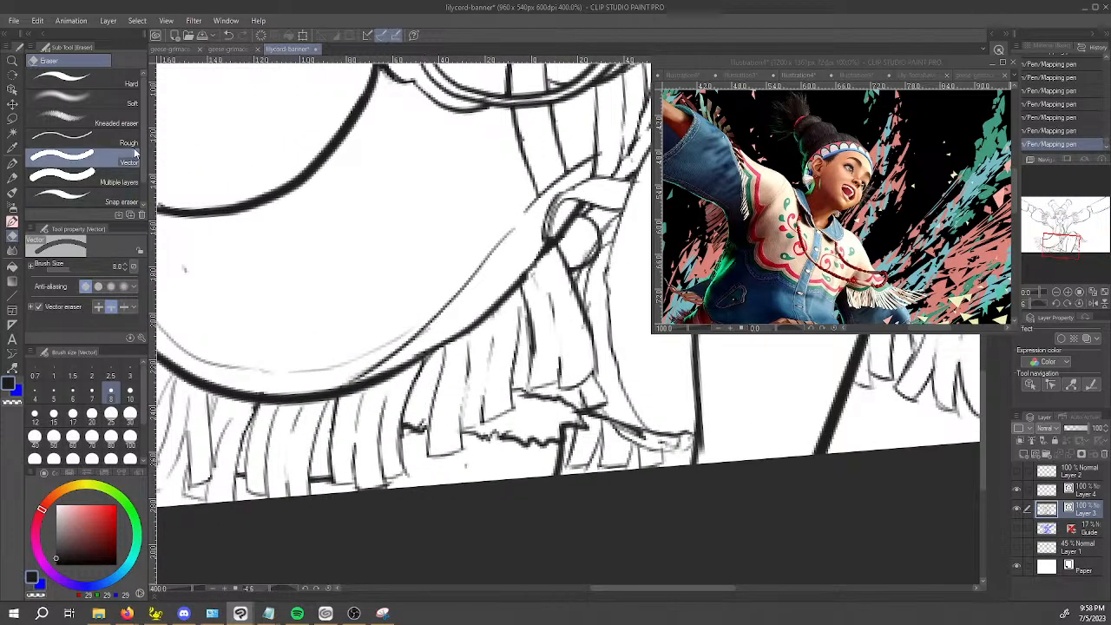
click(82, 142)
drag(334, 401, 337, 482)
drag(417, 354, 410, 465)
drag(382, 397, 384, 482)
mouse_move(405, 426)
mouse_down()
mouse_move(405, 477)
mouse_move(384, 490)
mouse_up()
mouse_move(354, 443)
mouse_down()
mouse_move(349, 490)
mouse_move(393, 483)
mouse_up()
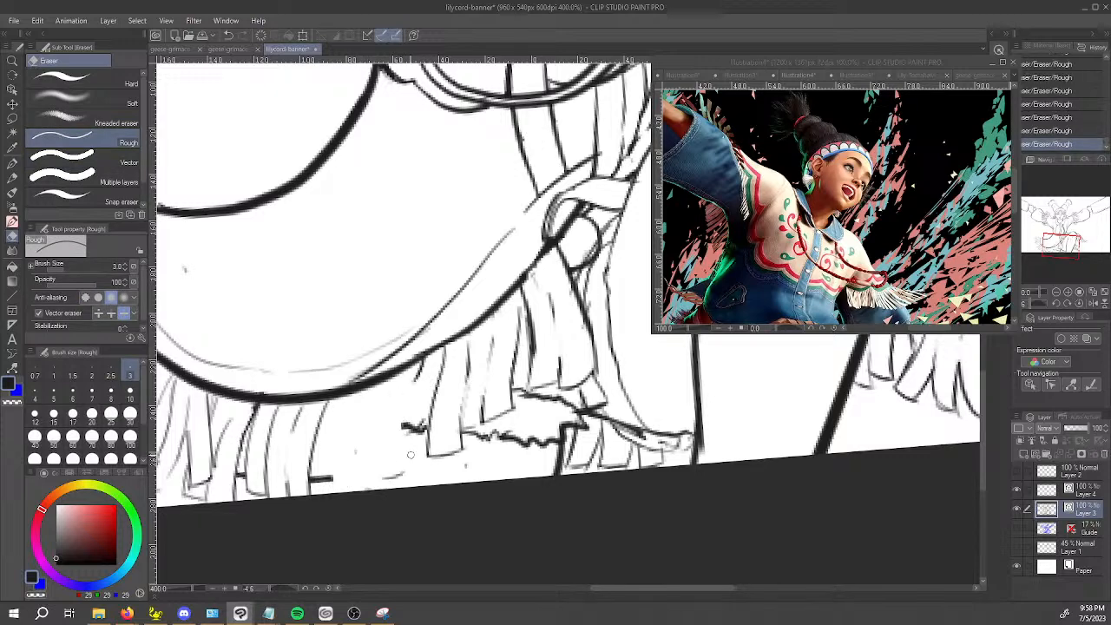
Show the Guide sketch layer and erase the remaining fringe strands between the hem and the belt knot's tails.
click(1018, 528)
drag(425, 370, 416, 368)
mouse_move(519, 350)
mouse_down()
mouse_move(527, 346)
mouse_move(476, 351)
mouse_up()
drag(446, 457, 444, 445)
drag(495, 416, 483, 407)
drag(487, 352, 493, 344)
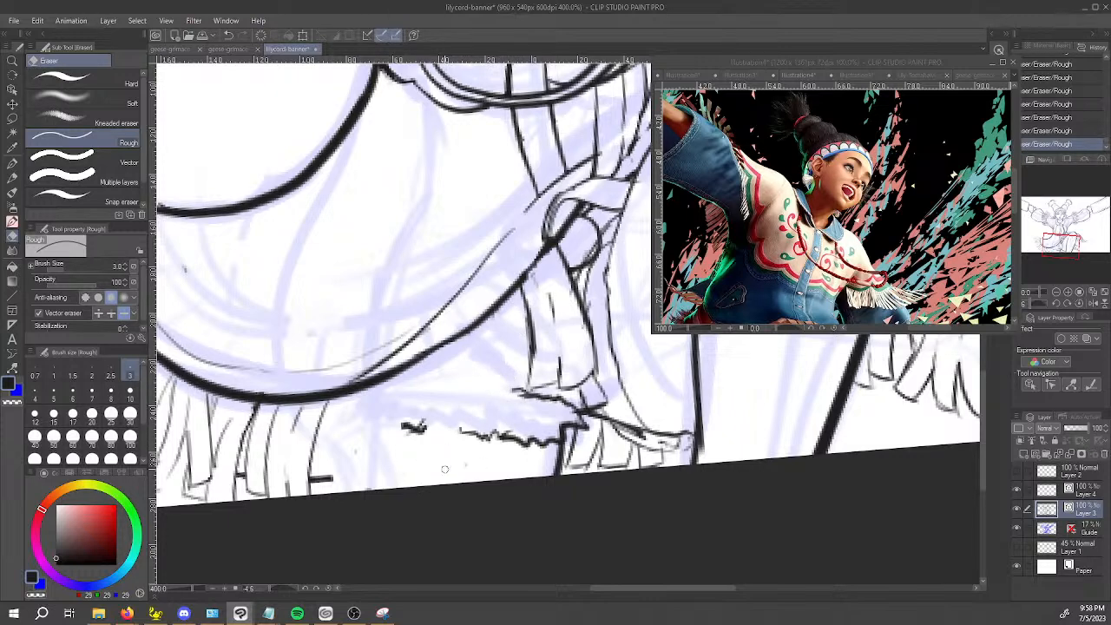
scroll(405, 469, down, 2)
drag(405, 470, 373, 502)
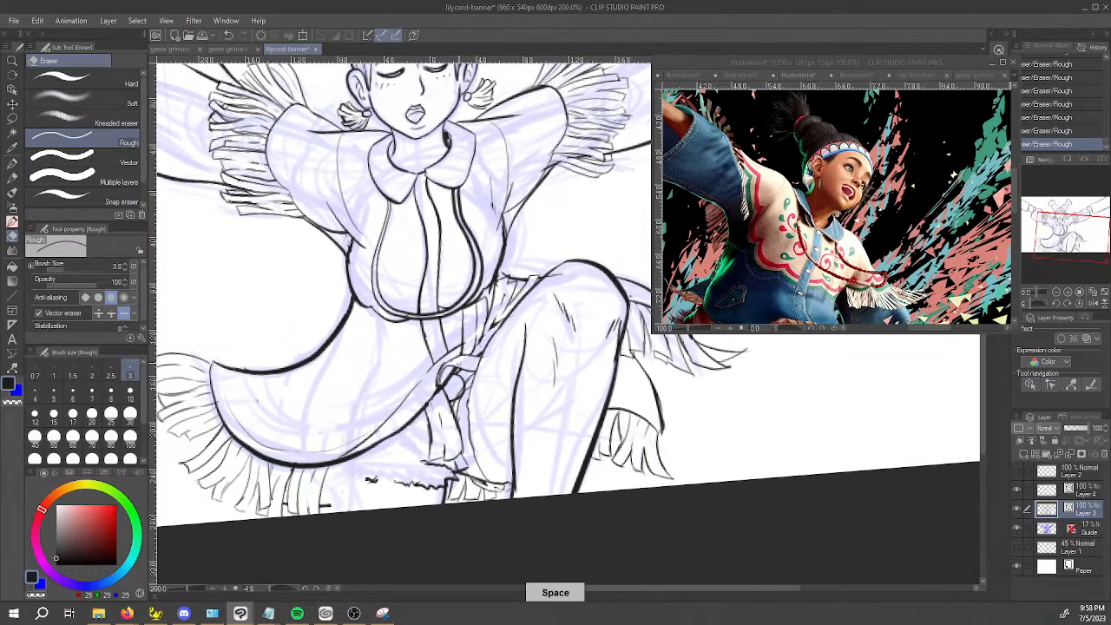
Erase the belt knot's outlines and the strands beside the raised thigh with the Rough eraser.
scroll(480, 358, up, 2)
mouse_move(450, 288)
mouse_down()
mouse_move(494, 273)
mouse_move(496, 246)
mouse_up()
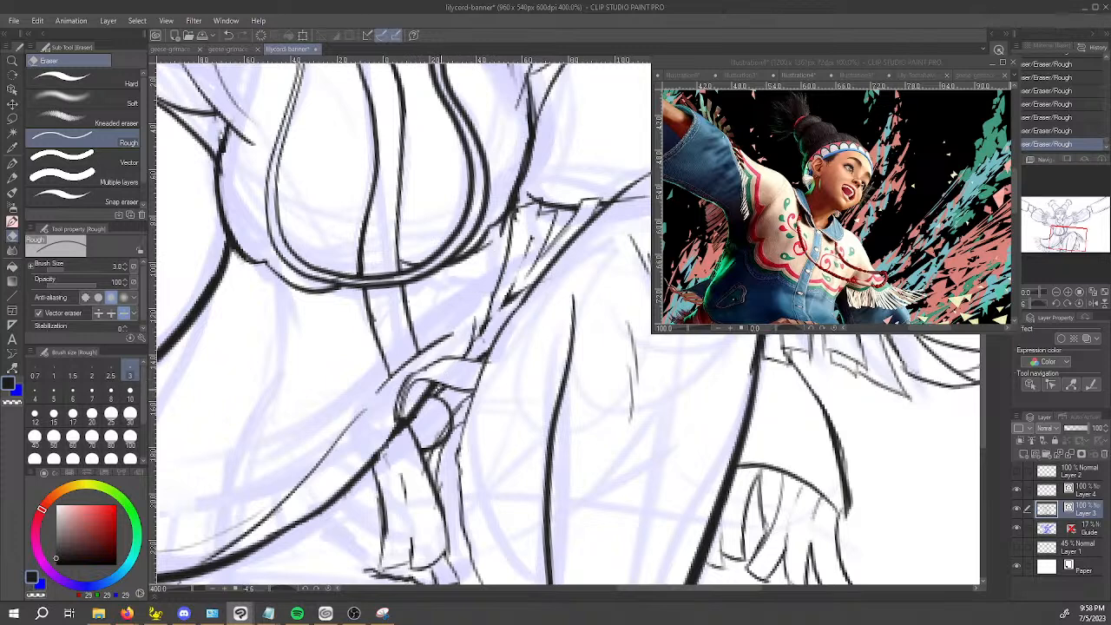
mouse_move(450, 358)
mouse_down()
mouse_move(393, 402)
mouse_move(363, 484)
mouse_move(390, 470)
mouse_move(384, 560)
mouse_up()
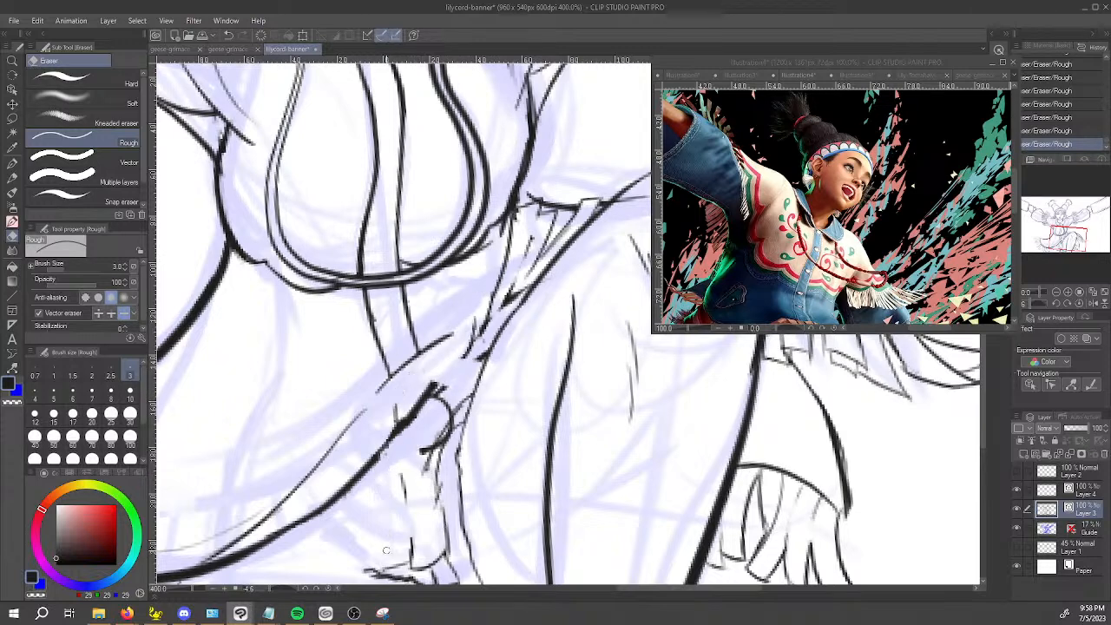
drag(402, 483, 413, 566)
drag(522, 207, 476, 335)
mouse_move(496, 295)
mouse_down()
mouse_move(467, 352)
mouse_move(555, 213)
mouse_move(553, 244)
mouse_move(594, 202)
mouse_move(569, 208)
mouse_move(487, 447)
mouse_up()
key(space)
drag(585, 373, 470, 368)
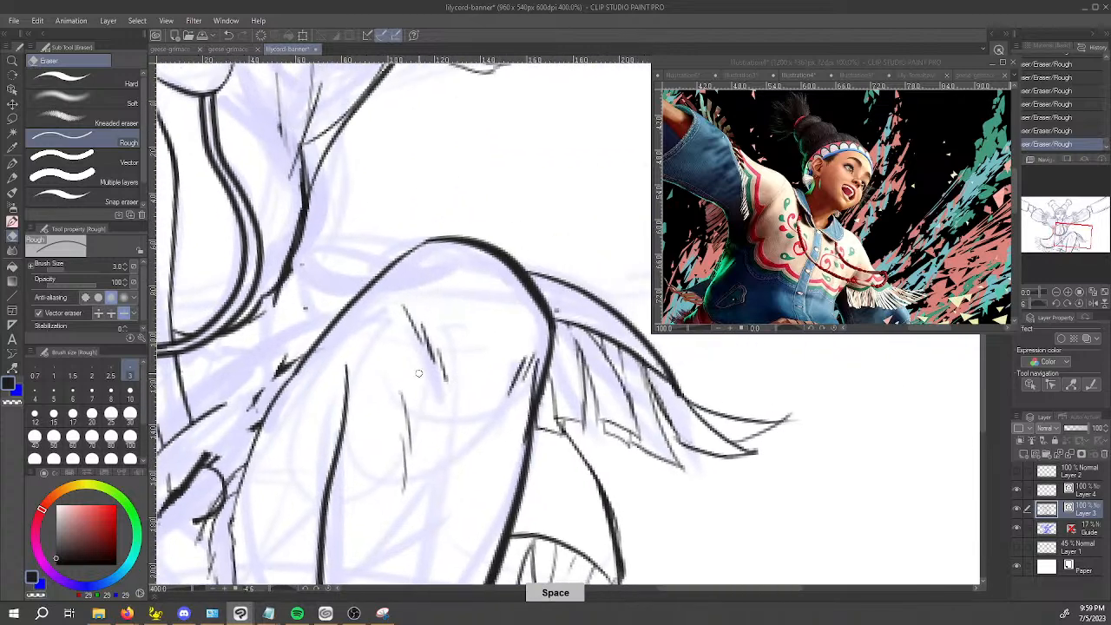
key(space)
drag(353, 343, 403, 342)
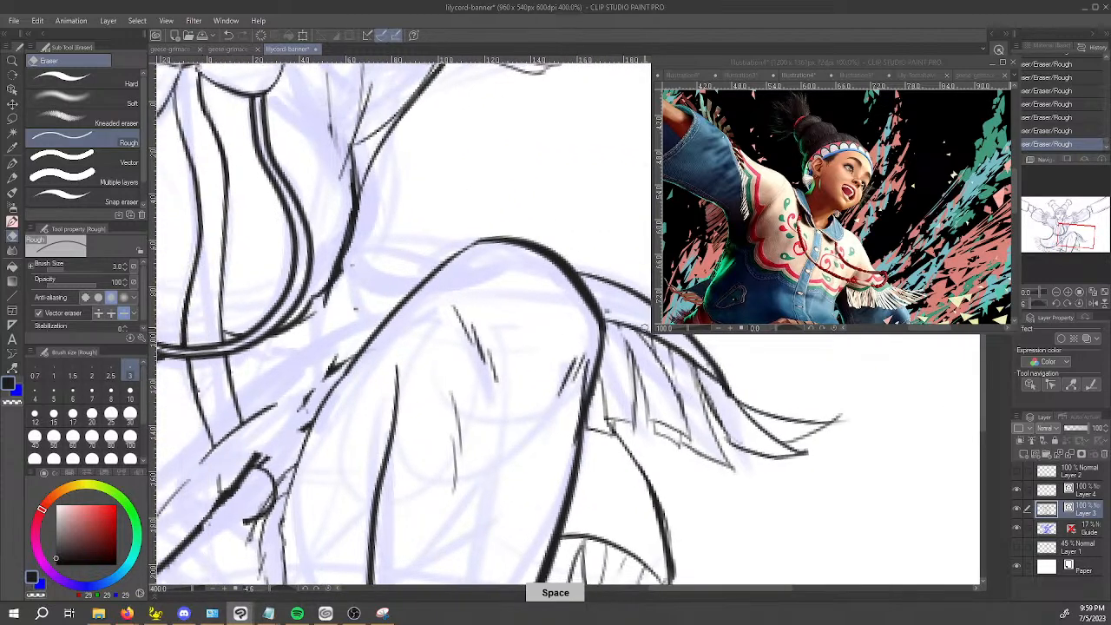
key(space)
drag(355, 458, 434, 398)
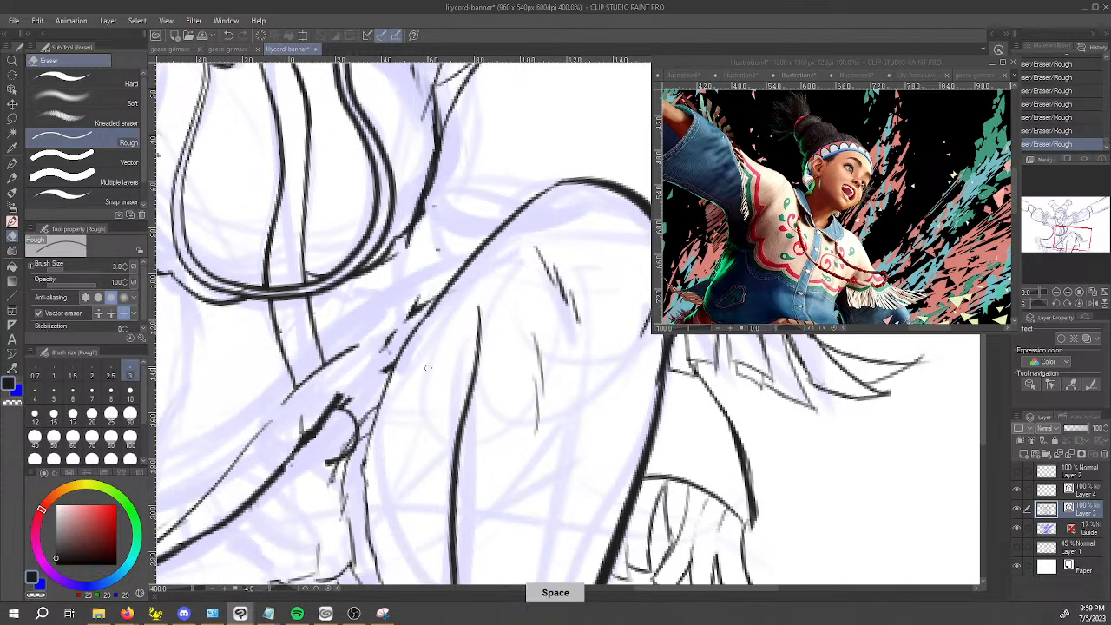
scroll(383, 382, down, 2)
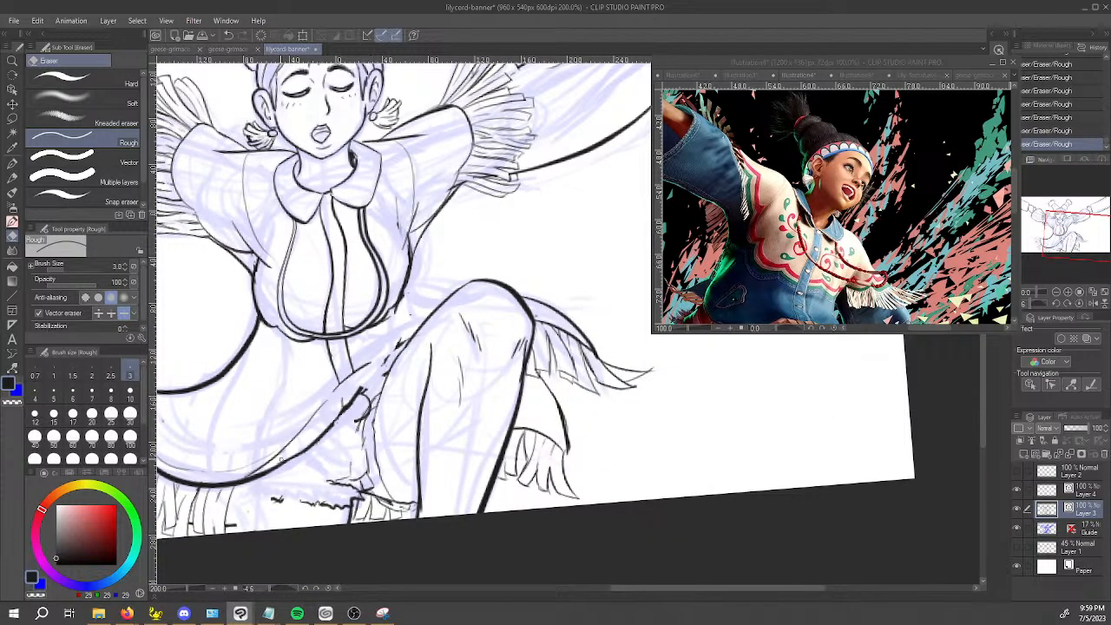
key(p)
drag(247, 477, 320, 412)
key(ctrl+z)
mouse_move(251, 475)
mouse_down()
mouse_move(310, 419)
mouse_move(253, 474)
mouse_move(291, 443)
mouse_up()
key(ctrl+z)
Erase the leftover line fragments along the inner edge of the raised thigh, just above the jacket hem's end.
key(e)
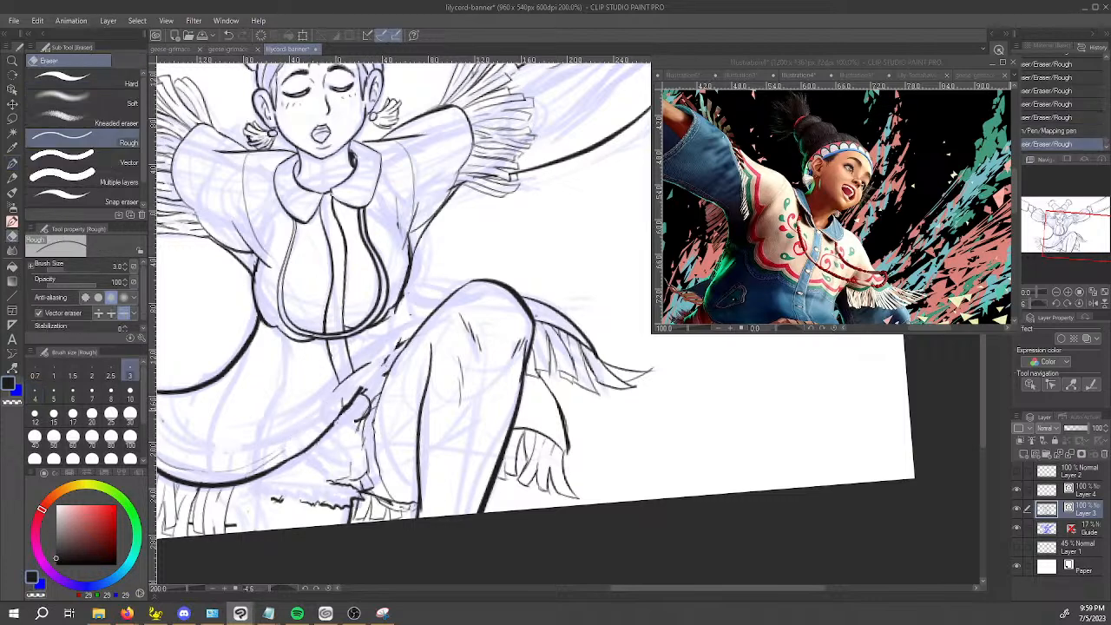
mouse_move(358, 371)
mouse_down()
mouse_move(404, 339)
mouse_move(386, 359)
mouse_up()
drag(403, 304, 396, 316)
drag(380, 378, 373, 384)
Draw an inner line parallel to the hem and extend the hem outline up to the raised thigh with the Mapping pen.
key(p)
drag(242, 478, 334, 408)
key(ctrl+z)
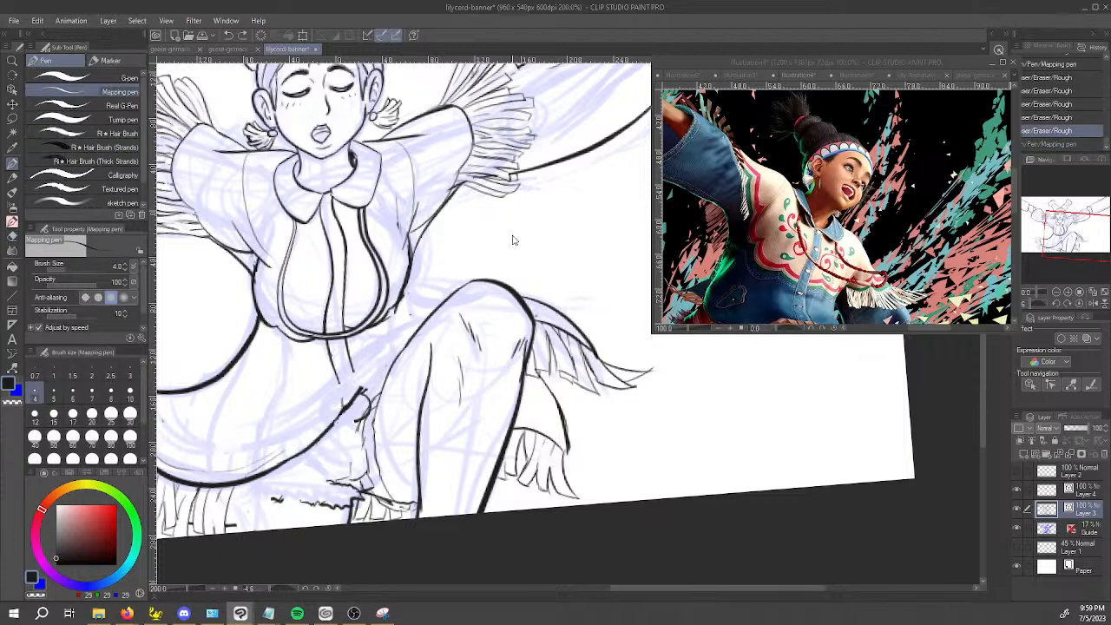
mouse_move(426, 328)
mouse_down()
mouse_move(361, 362)
mouse_move(275, 450)
mouse_move(224, 476)
mouse_move(469, 290)
mouse_up()
key(space)
drag(381, 387, 451, 320)
Erase the remaining knot marks just below the hem's end beside the raised thigh with the Rough eraser.
key(e)
mouse_move(392, 366)
mouse_down()
mouse_move(416, 344)
mouse_move(383, 368)
mouse_up()
key(ctrl+z)
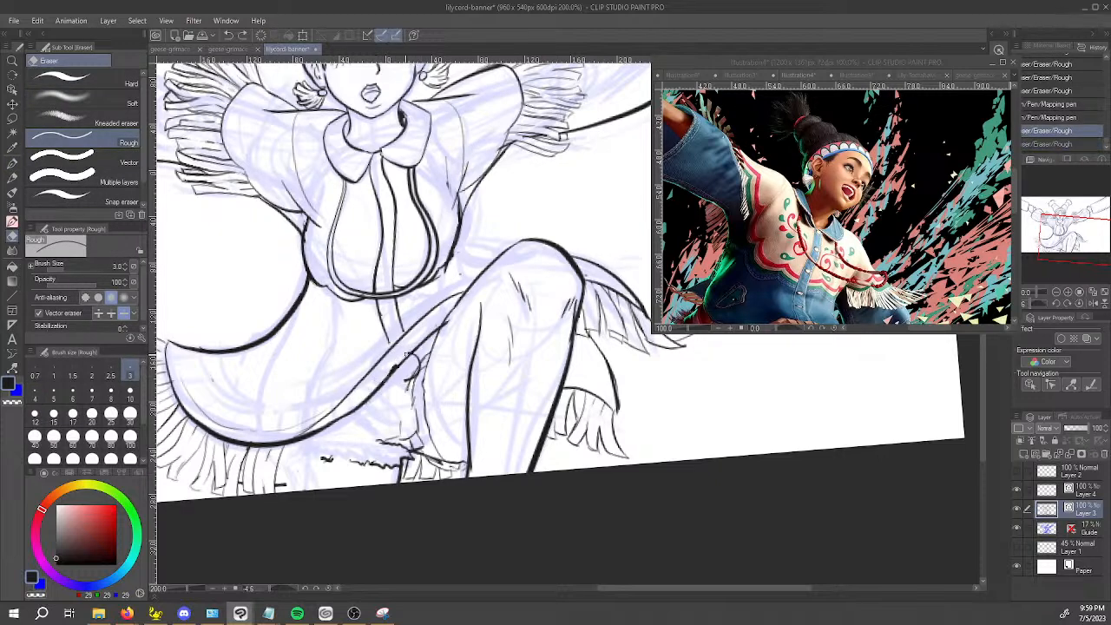
key(ctrl+y)
drag(404, 356, 392, 368)
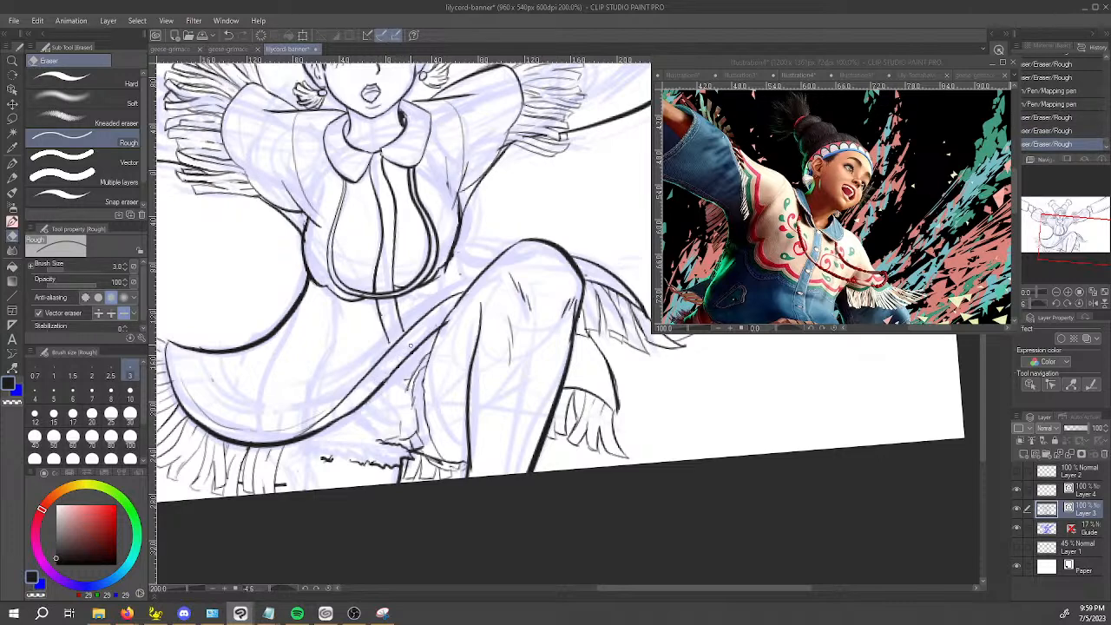
Sketch thin outlines of the cloth behind the raised thigh, beside the jacket's torso, with the Mapping pen.
key(p)
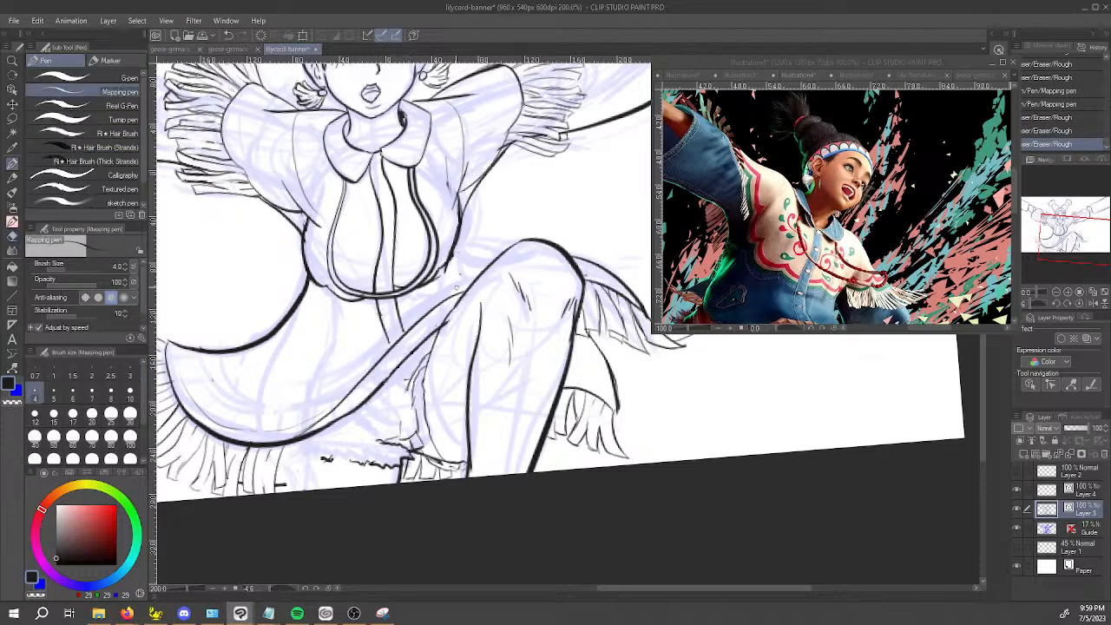
mouse_move(458, 293)
mouse_down()
mouse_move(448, 298)
mouse_move(483, 255)
mouse_up()
key(ctrl+z)
key(ctrl+z)
mouse_move(463, 297)
mouse_down()
mouse_move(491, 245)
mouse_move(503, 257)
mouse_move(474, 249)
mouse_up()
key(ctrl+z)
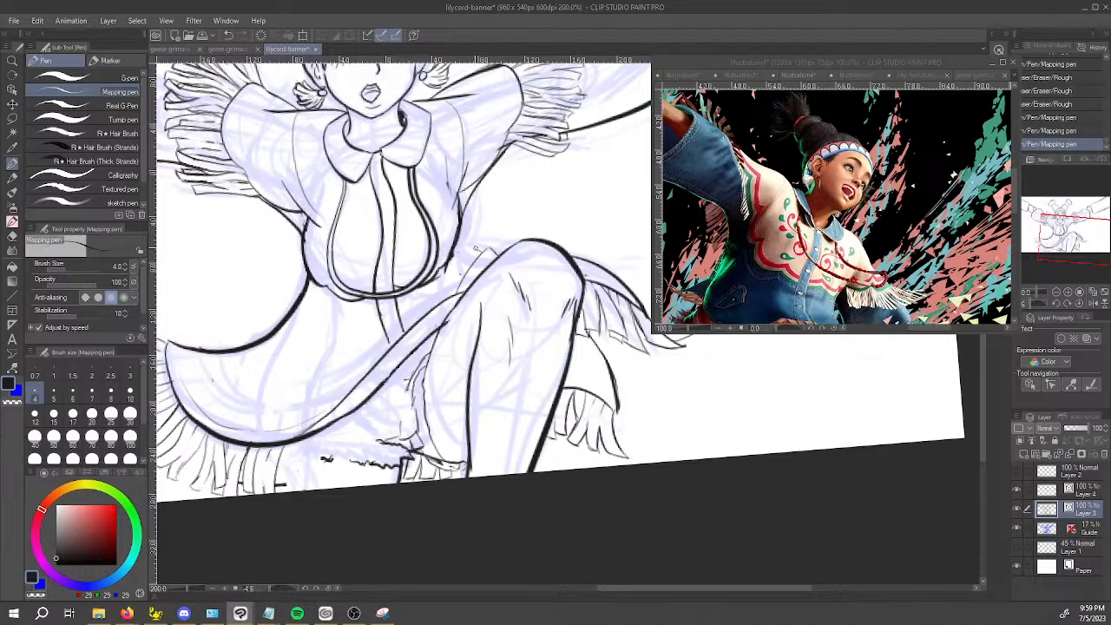
drag(498, 173, 402, 323)
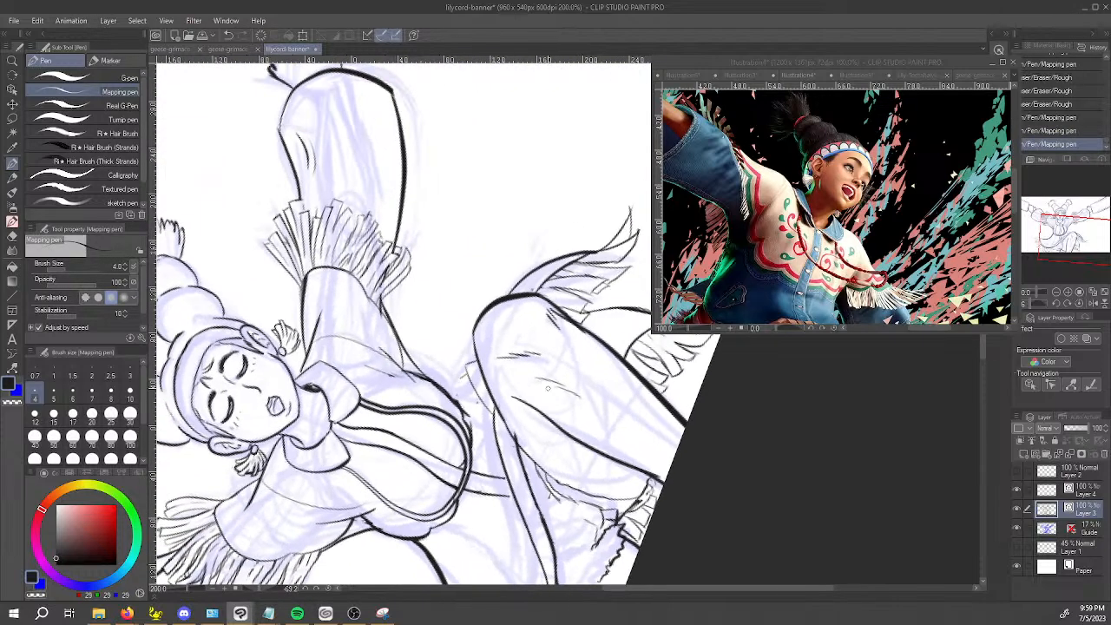
mouse_move(479, 396)
mouse_down()
mouse_move(463, 371)
mouse_move(457, 380)
mouse_up()
key(ctrl+z)
key(ctrl+z)
scroll(489, 281, up, 2)
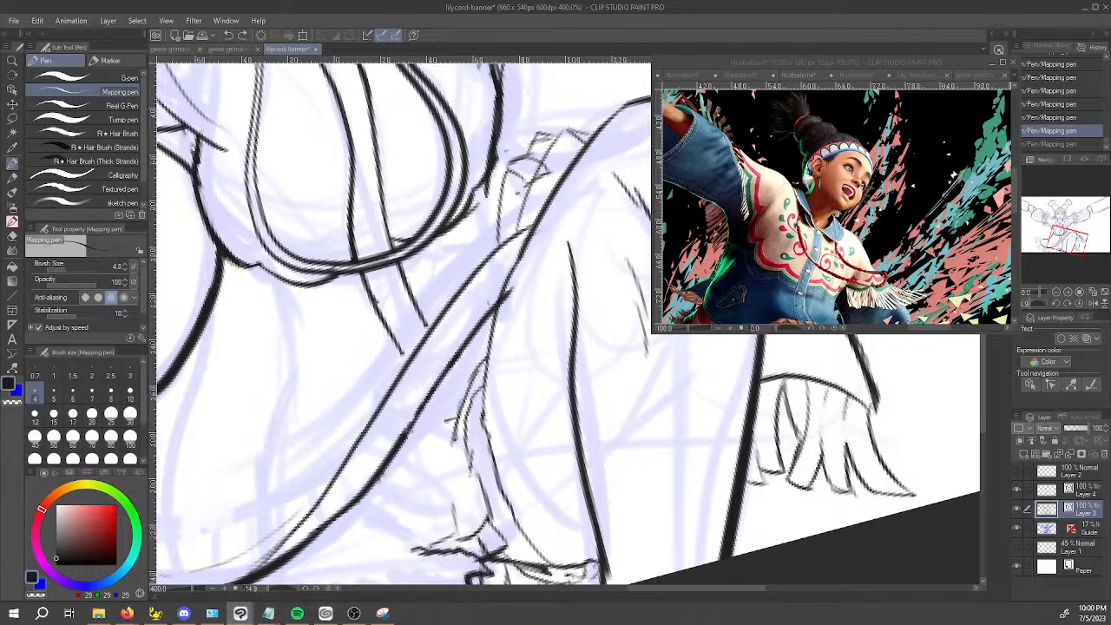
key(super+d)
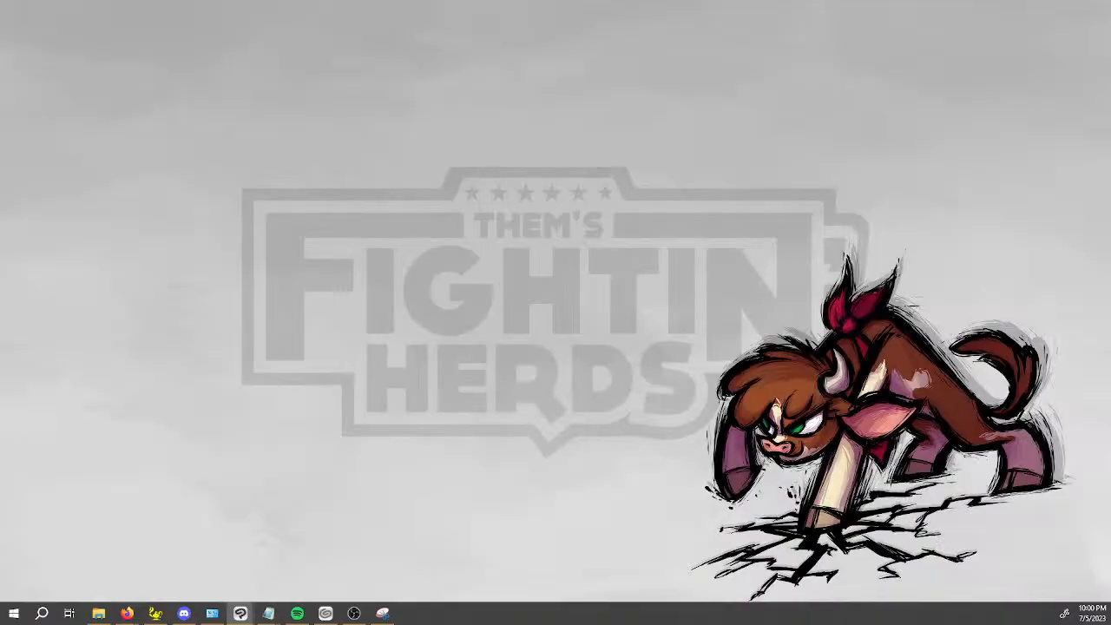
key(super+d)
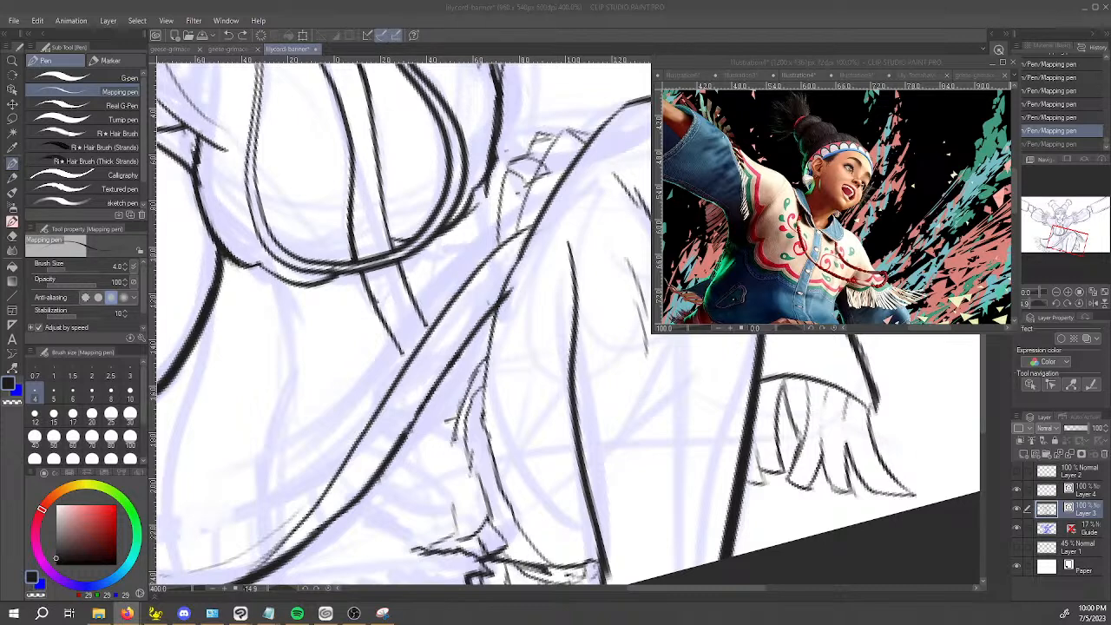
Draw small folded wrap lines where the jacket's hem band meets the raised thigh, using the Mapping pen.
click(787, 491)
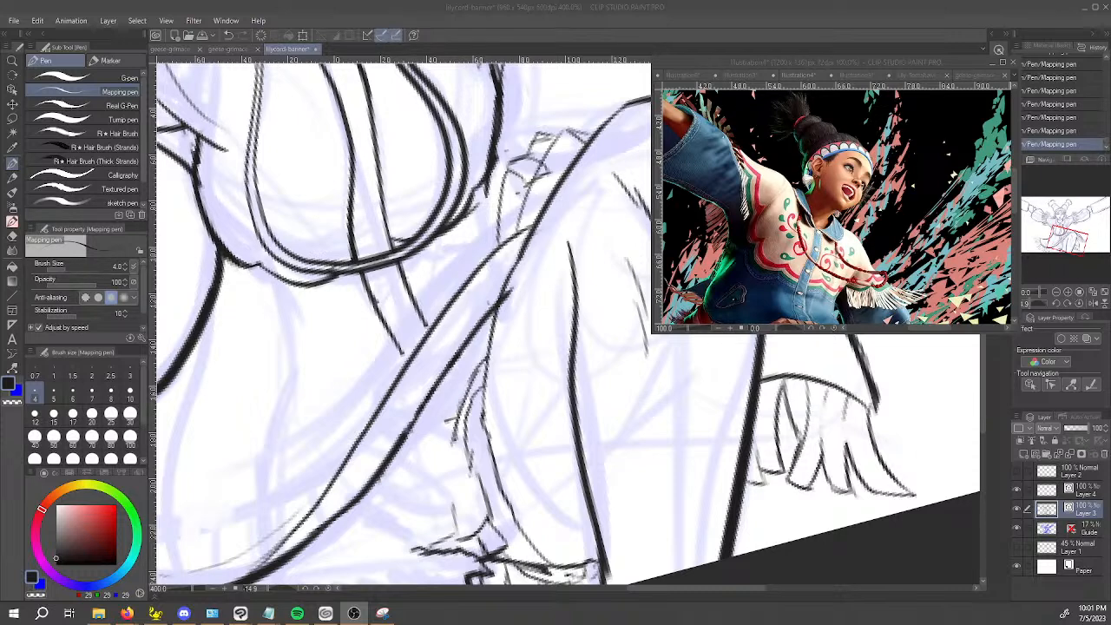
click(518, 218)
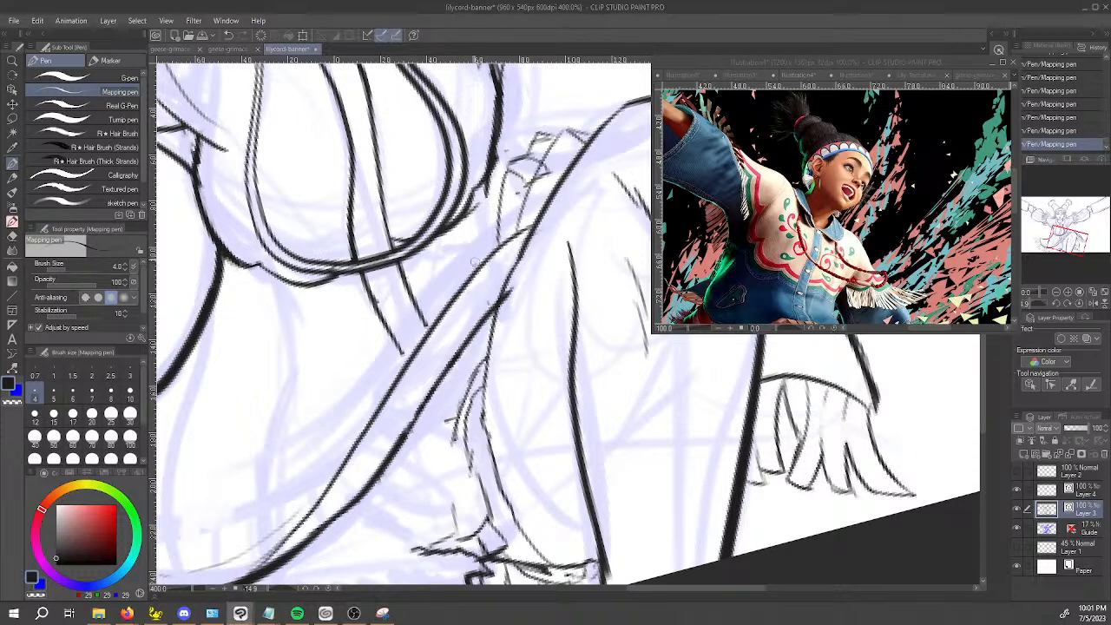
key(ctrl+z)
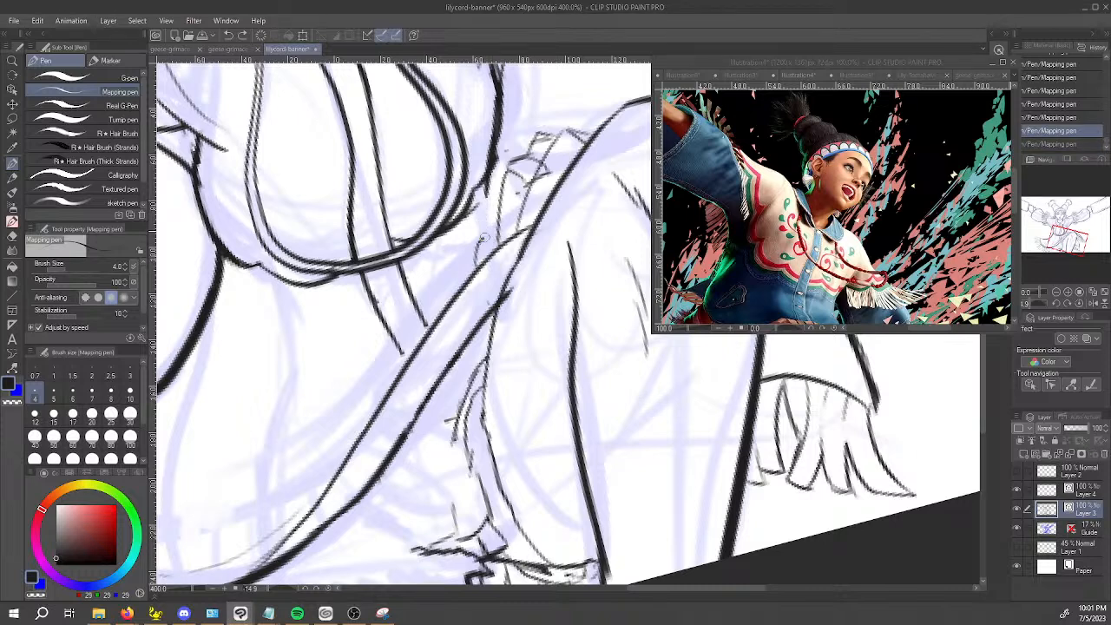
key(ctrl+y)
drag(502, 244, 543, 246)
key(ctrl+z)
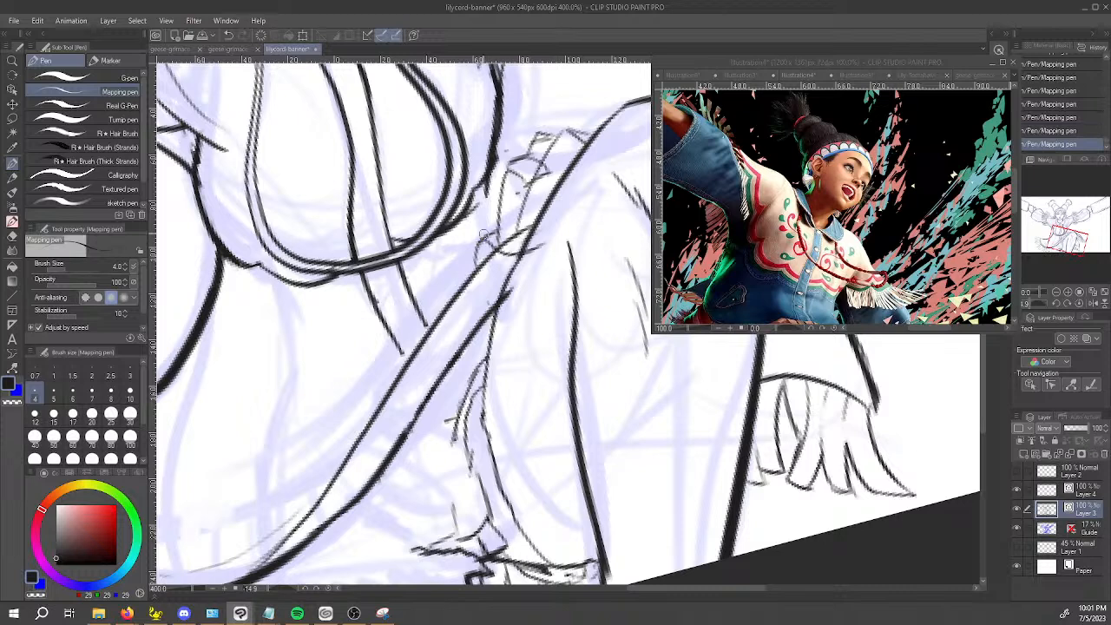
key(ctrl+z)
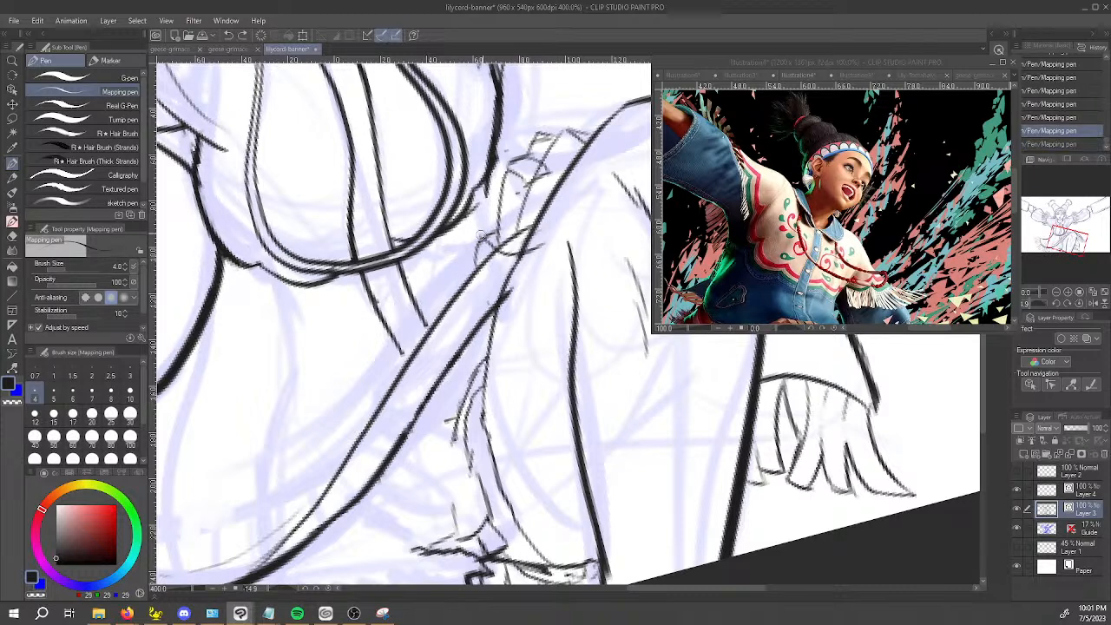
drag(500, 224, 544, 227)
Erase the wrap-line ends that cross the thigh outline with the Vector eraser at size 3.
key(e)
key(ctrl+z)
click(85, 160)
right_click(534, 253)
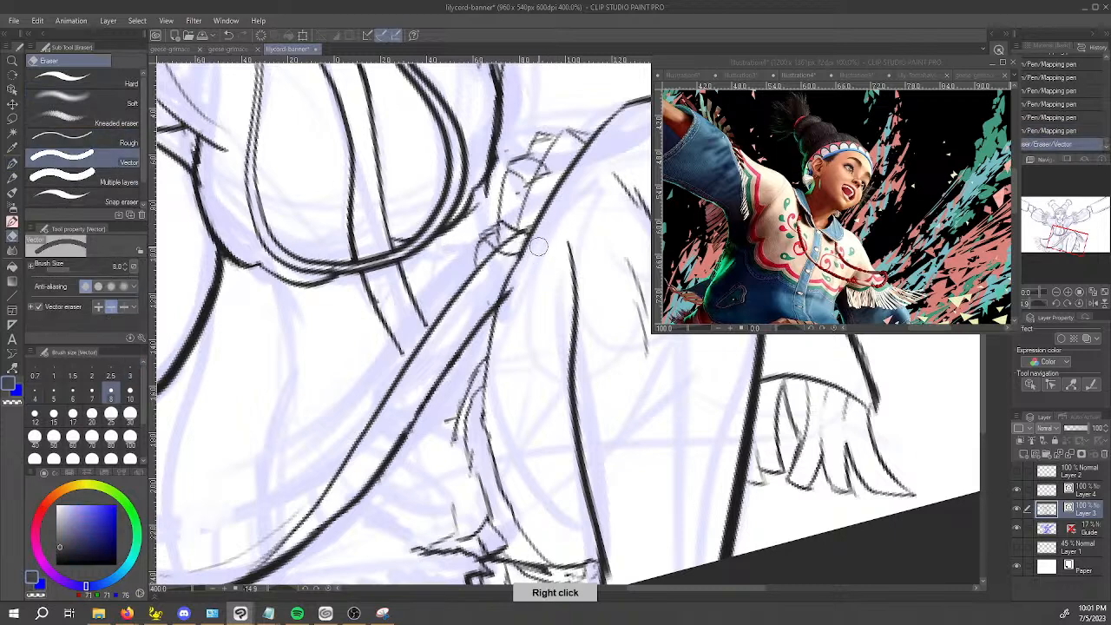
key(bracketleft)
key(bracketleft)
key(bracketleft)
key(bracketleft)
key(bracketleft)
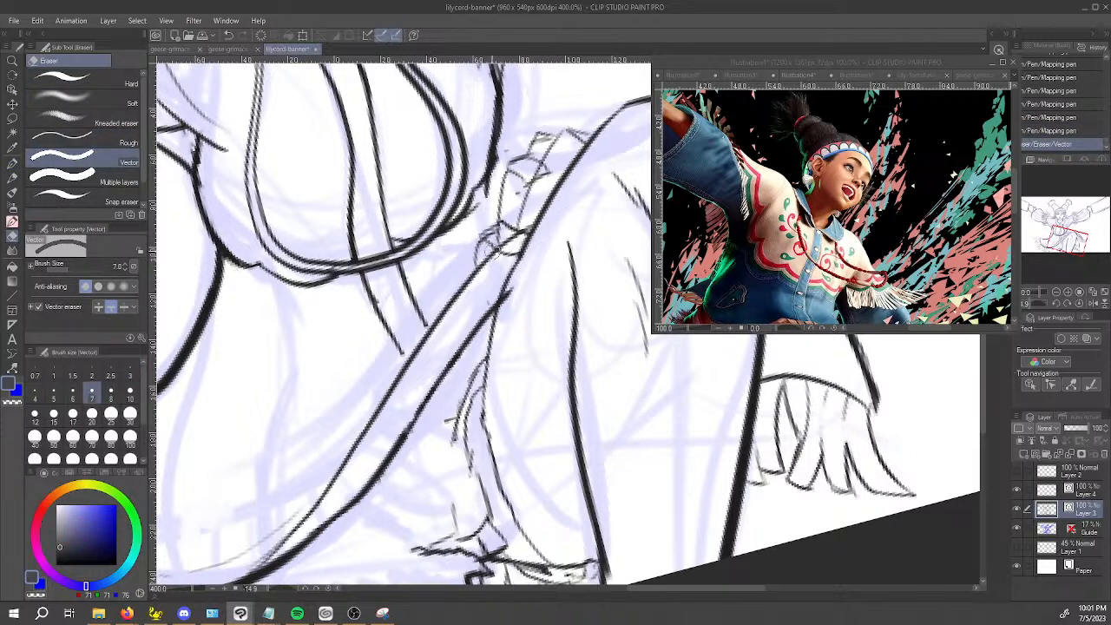
drag(488, 253, 498, 237)
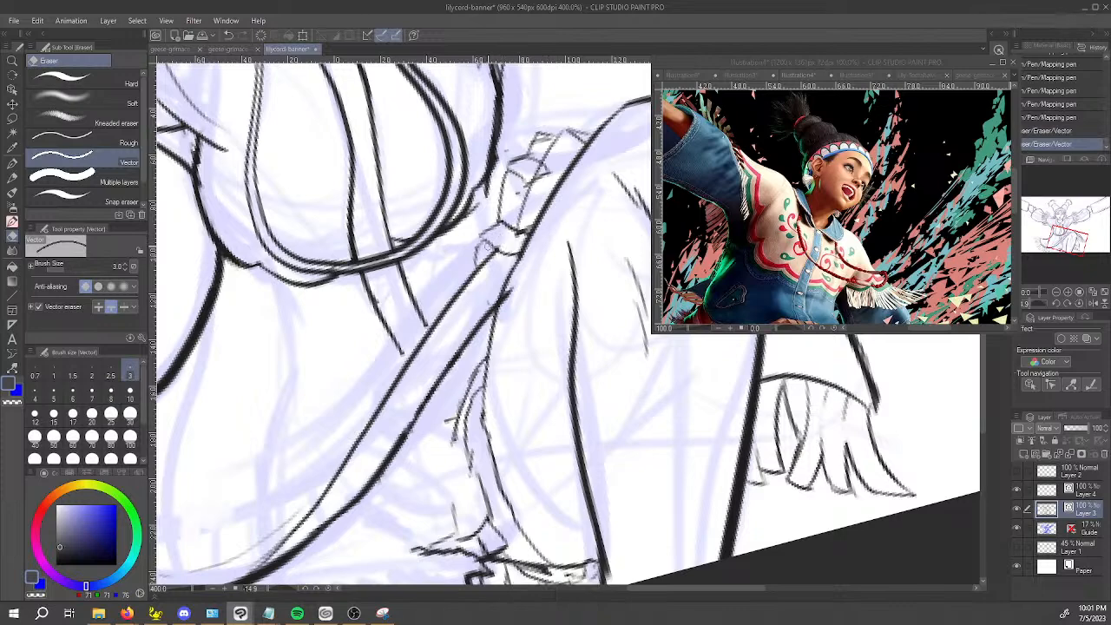
key(o)
click(474, 273)
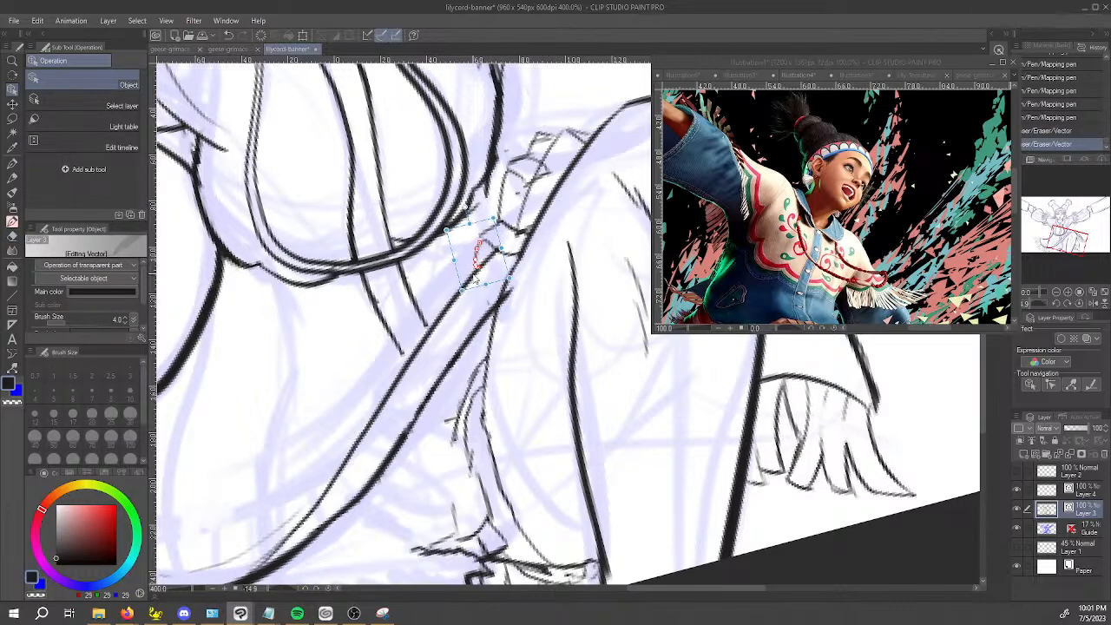
Add more folds and wrap bands to the knot beside the raised thigh and trim their overlapping ends.
key(p)
drag(475, 251, 485, 232)
drag(497, 157, 605, 143)
drag(545, 205, 524, 227)
drag(526, 227, 543, 272)
key(ctrl+z)
mouse_move(500, 229)
mouse_down()
mouse_move(537, 268)
mouse_move(501, 240)
mouse_move(526, 290)
mouse_move(552, 265)
mouse_up()
key(e)
mouse_move(516, 229)
mouse_down()
mouse_move(602, 259)
mouse_move(539, 276)
mouse_up()
Draw more fringe strands hanging below the curved jacket hem with the Mapping pen, continuing the existing row.
key(space)
key(p)
key(space)
mouse_move(322, 391)
mouse_down()
mouse_move(460, 374)
mouse_move(370, 361)
mouse_up()
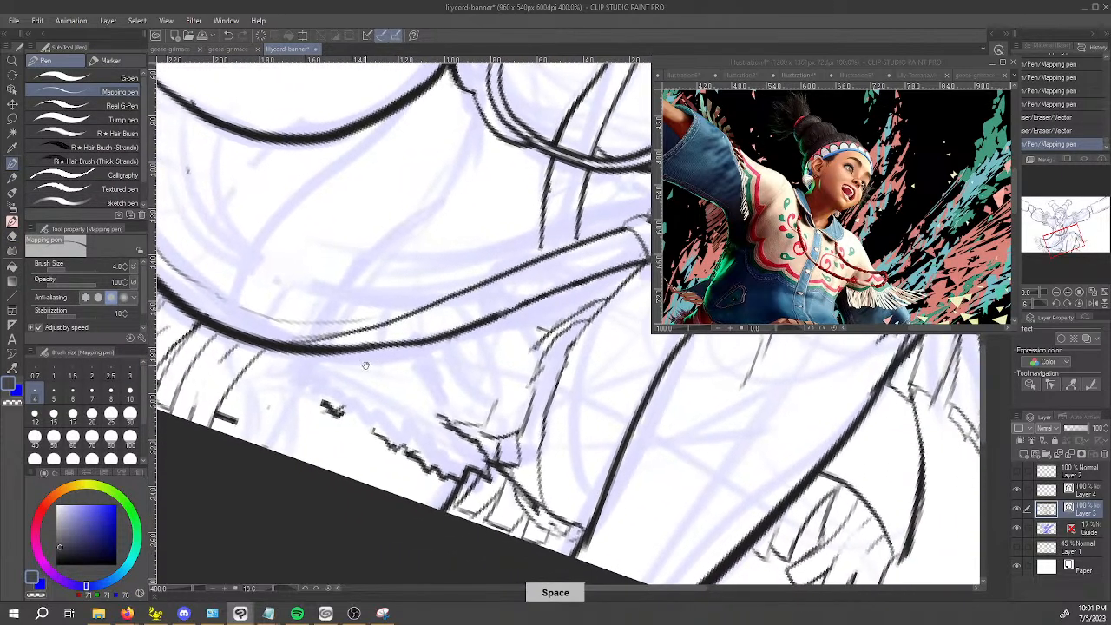
click(281, 346)
drag(276, 349, 235, 431)
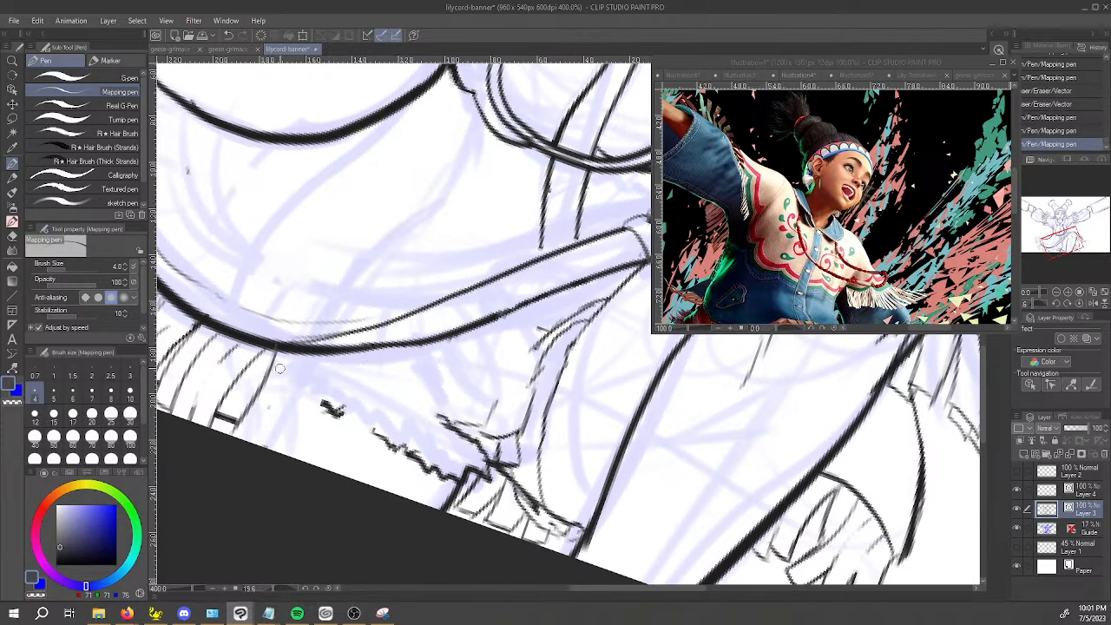
drag(294, 348, 283, 383)
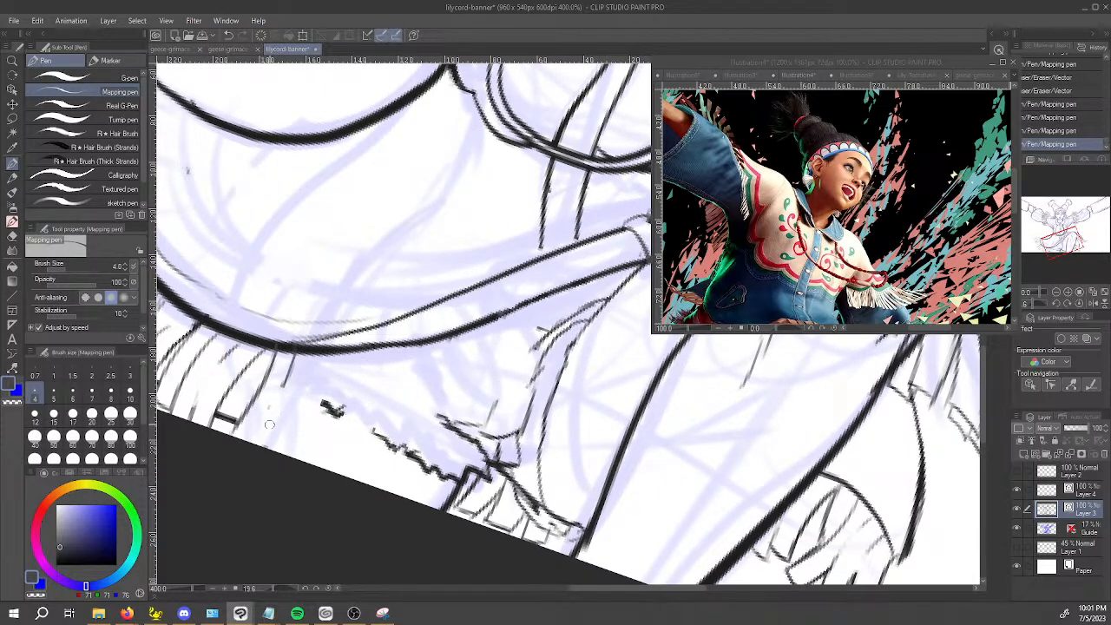
mouse_move(269, 425)
mouse_down()
mouse_move(237, 433)
mouse_move(291, 436)
mouse_up()
key(ctrl+z)
drag(315, 347, 300, 406)
key(ctrl+z)
mouse_move(314, 353)
mouse_down()
mouse_move(300, 419)
mouse_move(311, 387)
mouse_up()
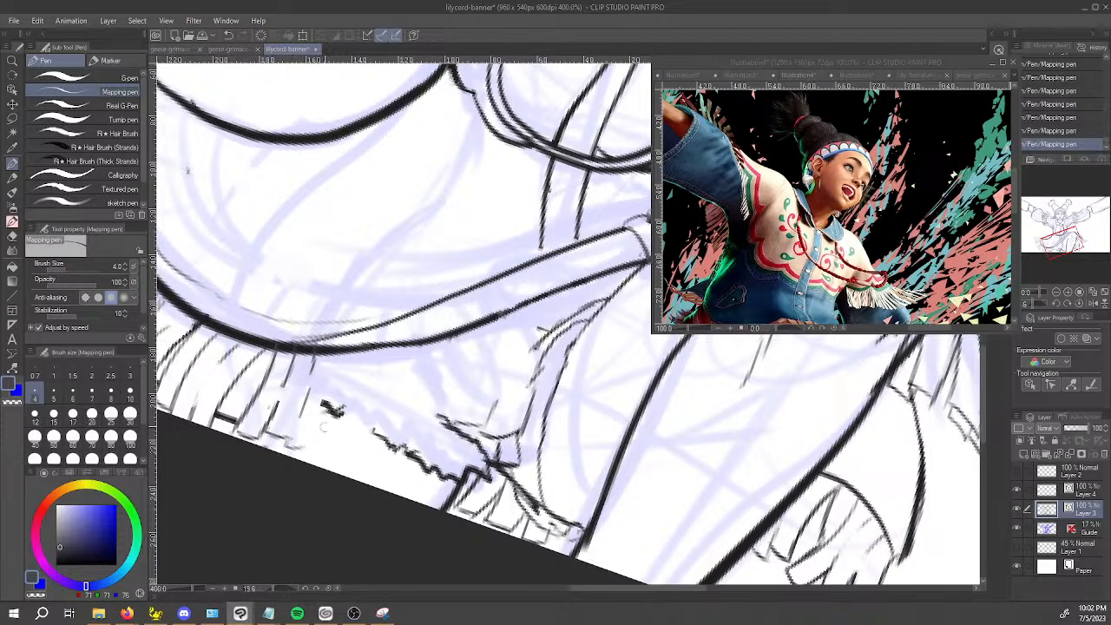
drag(336, 342, 335, 406)
key(ctrl+z)
key(ctrl+z)
key(ctrl+z)
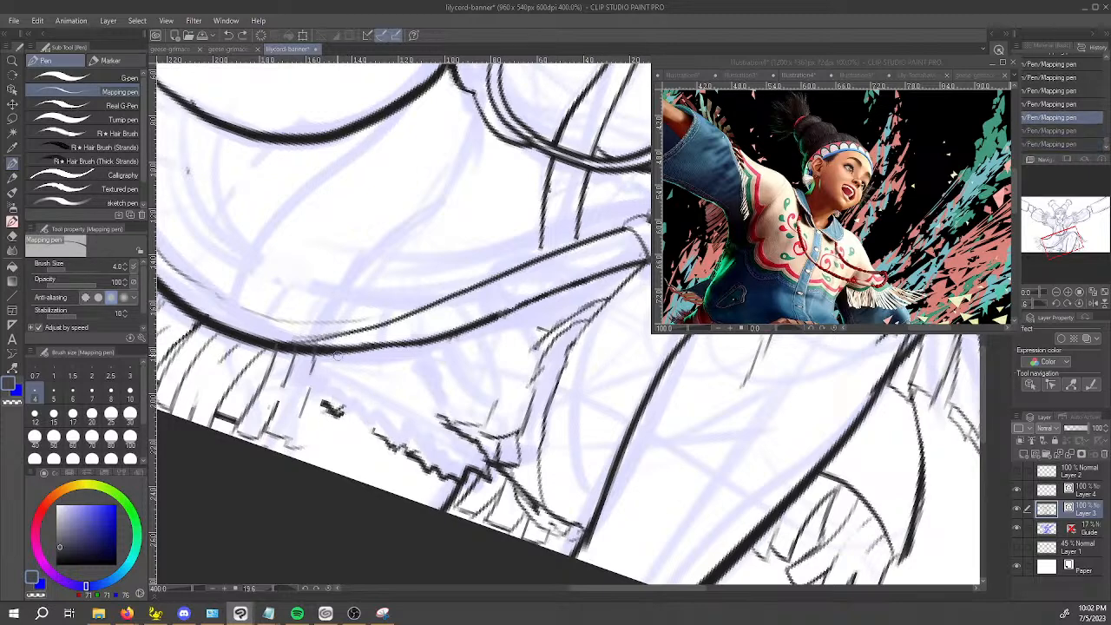
key(ctrl+y)
key(ctrl+y)
key(ctrl+y)
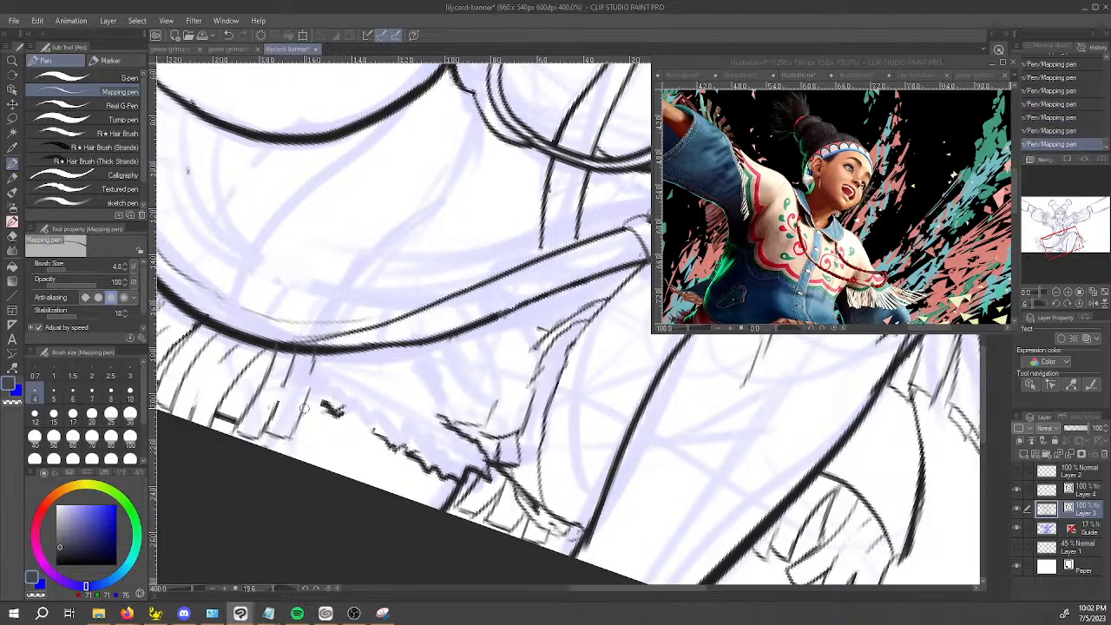
Draw a curled, folded strand where the hem band joins the curved hem and erase the hem line crossing it.
mouse_move(316, 345)
mouse_down()
mouse_move(338, 395)
mouse_move(331, 388)
mouse_move(397, 372)
mouse_up()
key(ctrl+z)
mouse_move(389, 497)
mouse_down()
mouse_move(441, 517)
mouse_move(524, 459)
mouse_move(533, 490)
mouse_move(553, 489)
mouse_move(430, 461)
mouse_move(462, 452)
mouse_up()
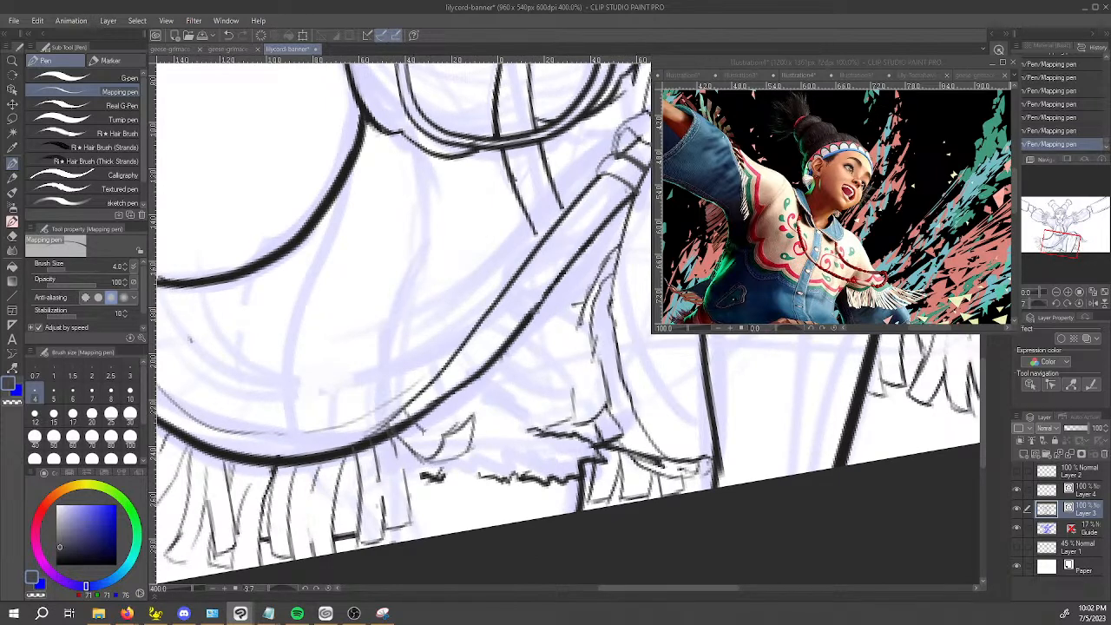
key(e)
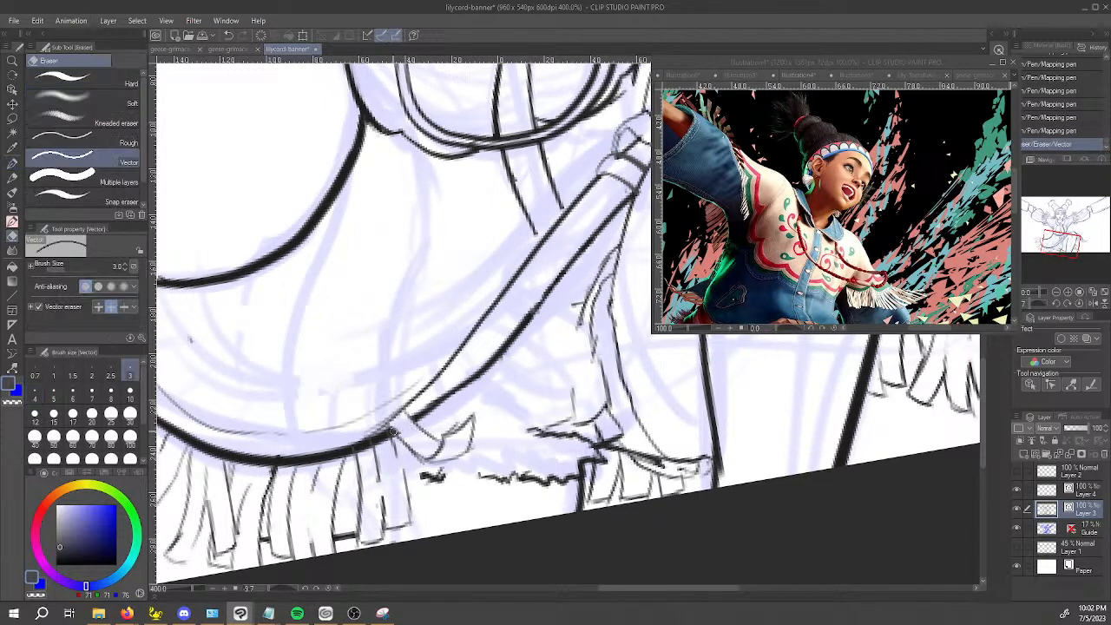
key(p)
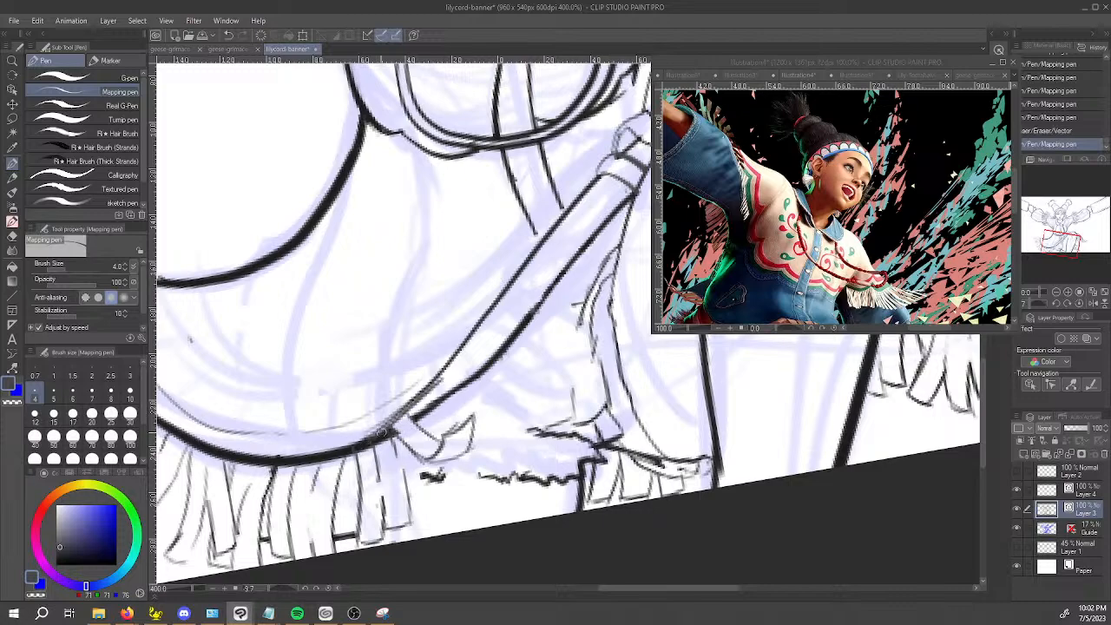
Extend the hem band's inner line down into the curved hem with the Mapping pen.
drag(441, 375, 416, 400)
mouse_move(375, 438)
mouse_down()
mouse_move(410, 411)
mouse_move(637, 522)
mouse_move(613, 490)
mouse_move(622, 517)
mouse_move(618, 444)
mouse_up()
key(c)
key(c)
mouse_move(598, 356)
mouse_down()
mouse_move(556, 378)
mouse_move(583, 330)
mouse_up()
key(ctrl+z)
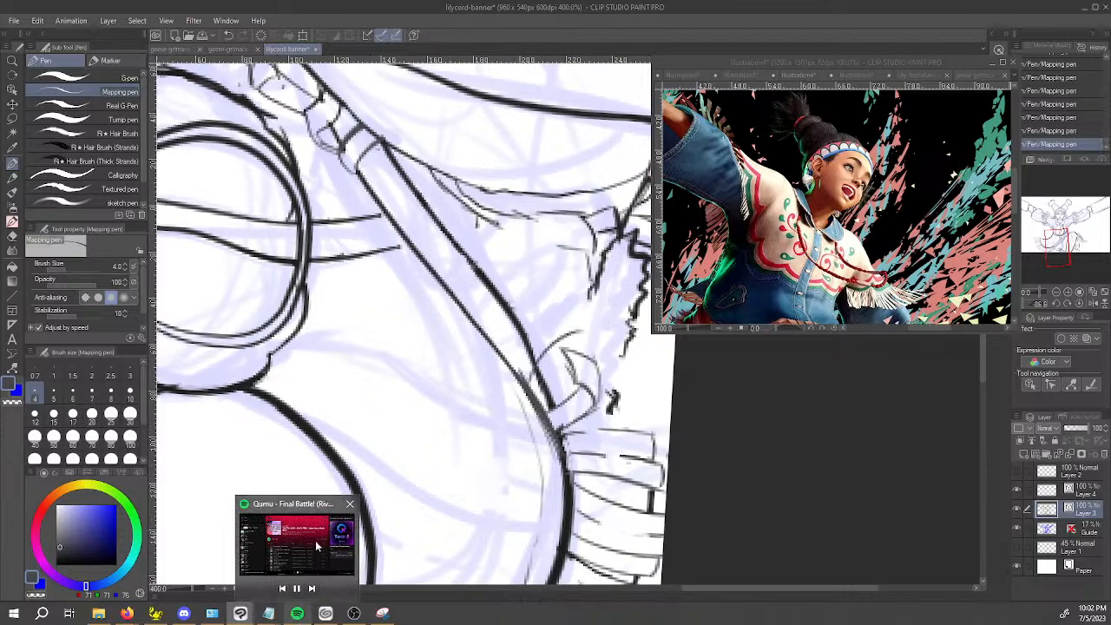
drag(527, 461, 627, 455)
key(ctrl+z)
key(ctrl+z)
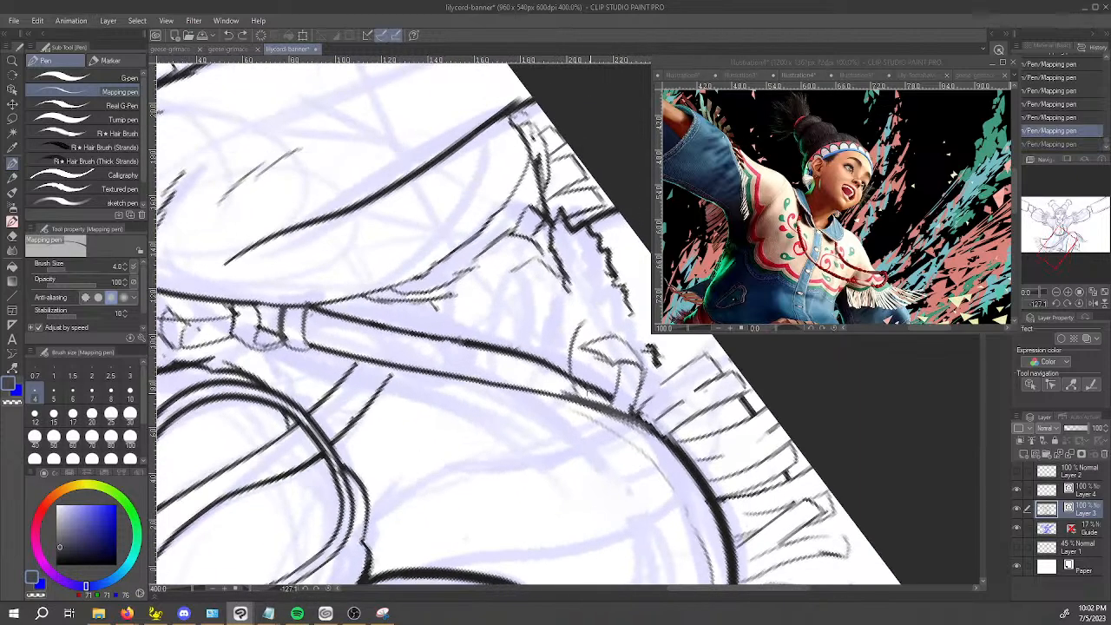
Sketch the pointed tip and trailing edge of the cloth beside the folded strand, retrying unsatisfactory strokes.
drag(587, 399, 599, 329)
key(ctrl+z)
drag(584, 397, 616, 314)
key(ctrl+z)
mouse_move(584, 402)
mouse_down()
mouse_move(580, 368)
mouse_move(594, 367)
mouse_move(591, 354)
mouse_move(596, 371)
mouse_move(599, 348)
mouse_move(593, 305)
mouse_up()
key(ctrl+z)
key(ctrl+z)
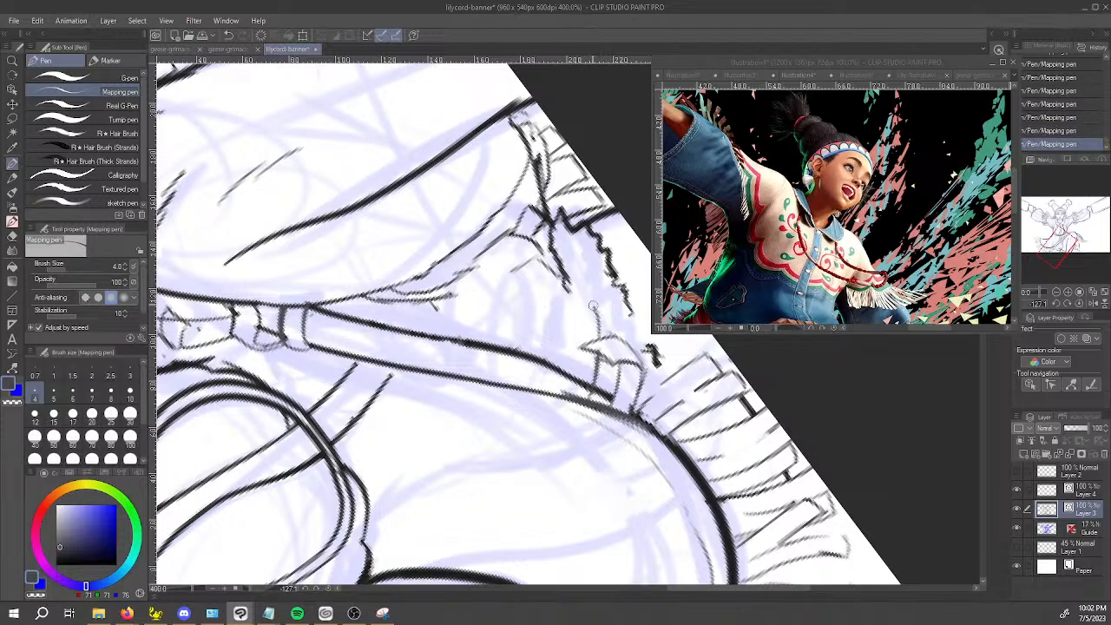
drag(565, 468, 497, 303)
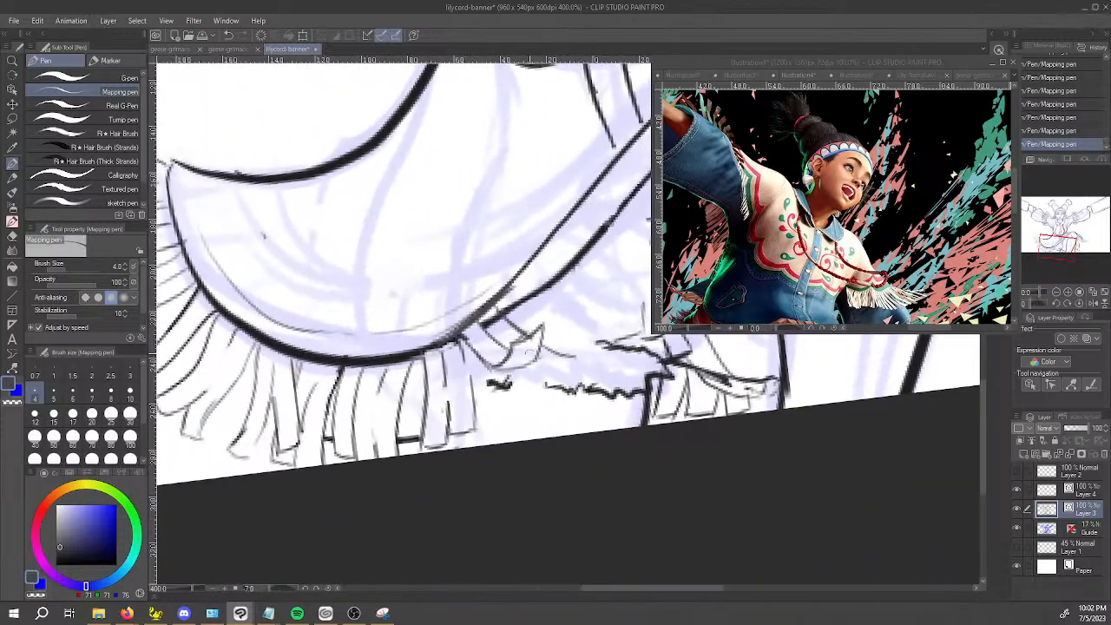
mouse_move(524, 367)
mouse_down()
mouse_move(562, 377)
mouse_move(602, 361)
mouse_up()
key(ctrl+z)
key(ctrl+z)
Erase the line fragments overlapping the base of the folded strand with the Vector eraser.
key(e)
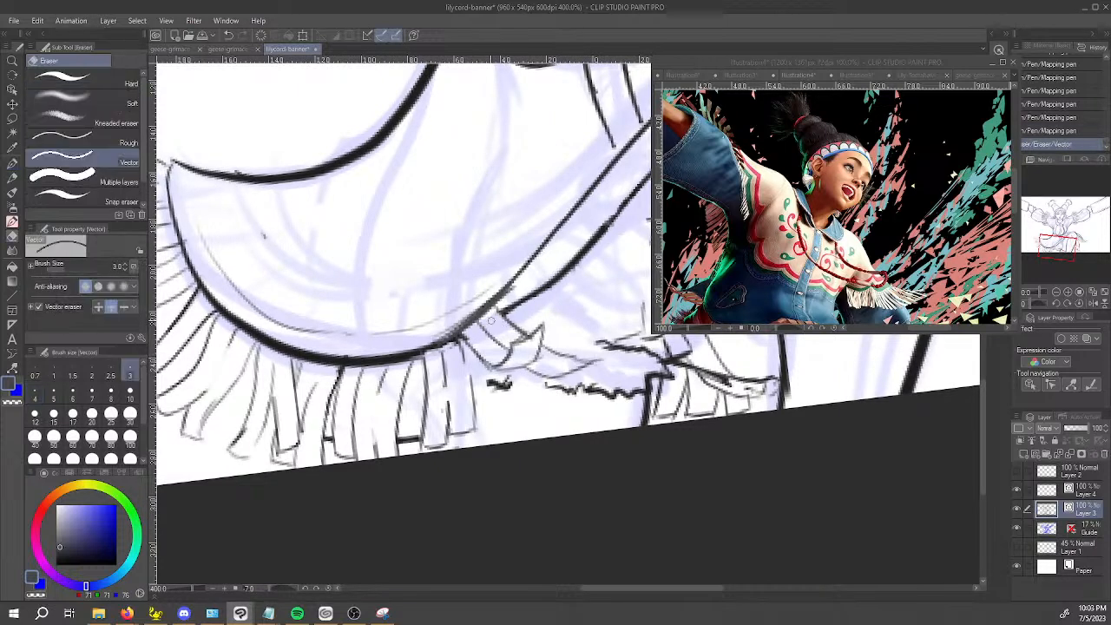
drag(463, 335, 474, 335)
key(p)
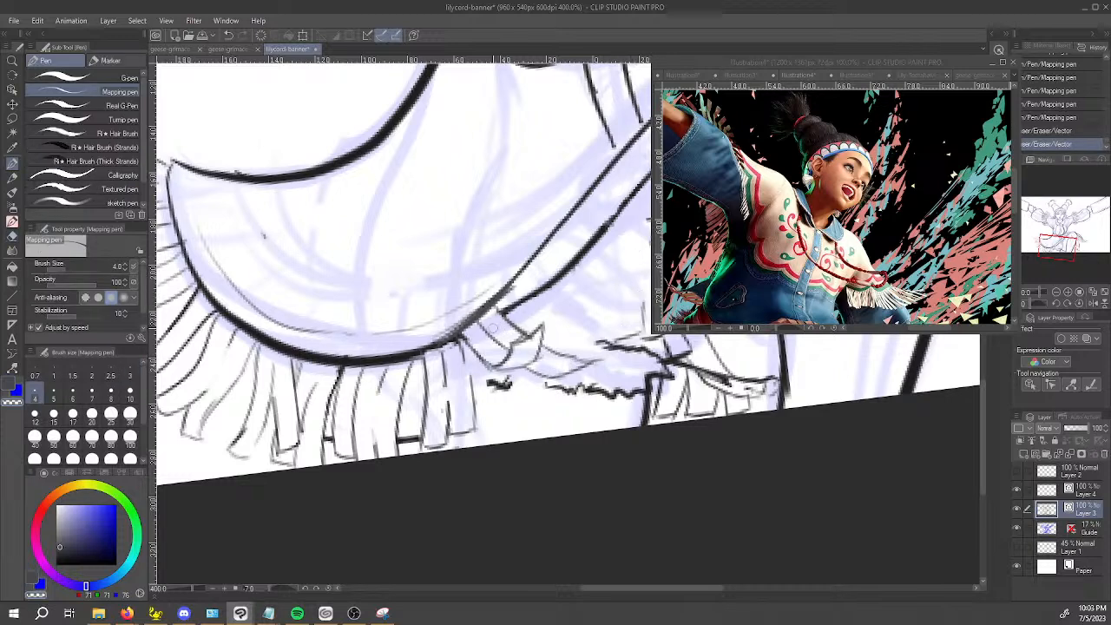
Draw a closed hanging strand over the hem band beside the folded one and erase the hem line inside it.
mouse_move(499, 350)
mouse_down()
mouse_move(543, 370)
mouse_move(522, 307)
mouse_move(450, 374)
mouse_up()
drag(613, 448, 320, 485)
drag(399, 323, 391, 396)
key(ctrl+z)
drag(399, 322, 396, 401)
mouse_move(398, 396)
mouse_down()
mouse_move(396, 409)
mouse_move(422, 409)
mouse_up()
drag(412, 323, 419, 401)
key(e)
drag(414, 336, 421, 350)
key(p)
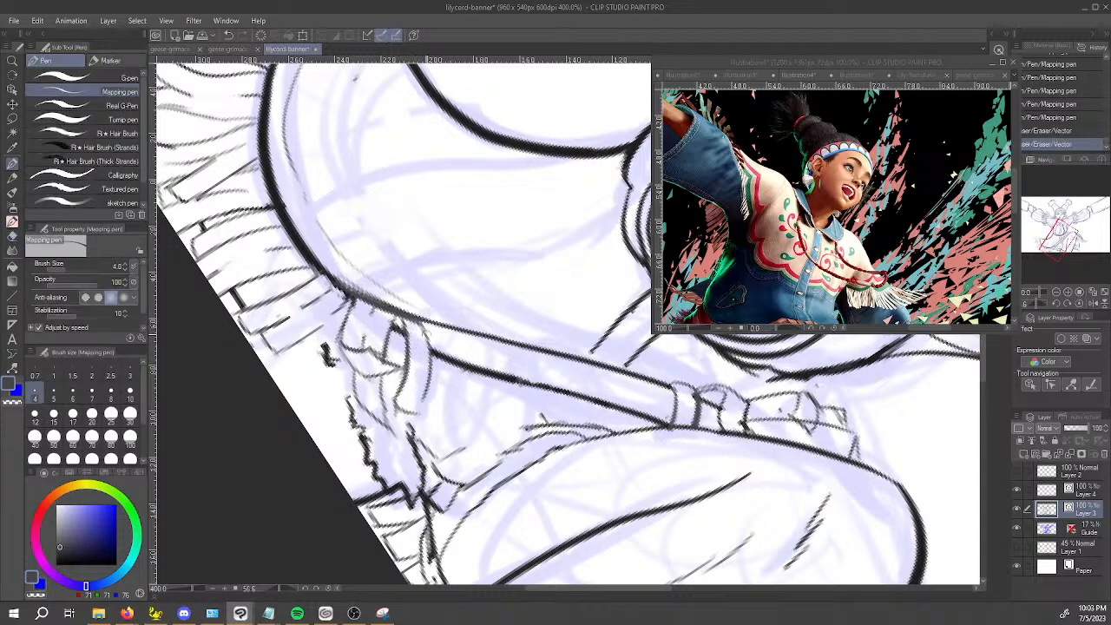
drag(428, 396, 441, 434)
mouse_move(432, 321)
mouse_down()
mouse_move(457, 417)
mouse_move(434, 417)
mouse_move(470, 425)
mouse_up()
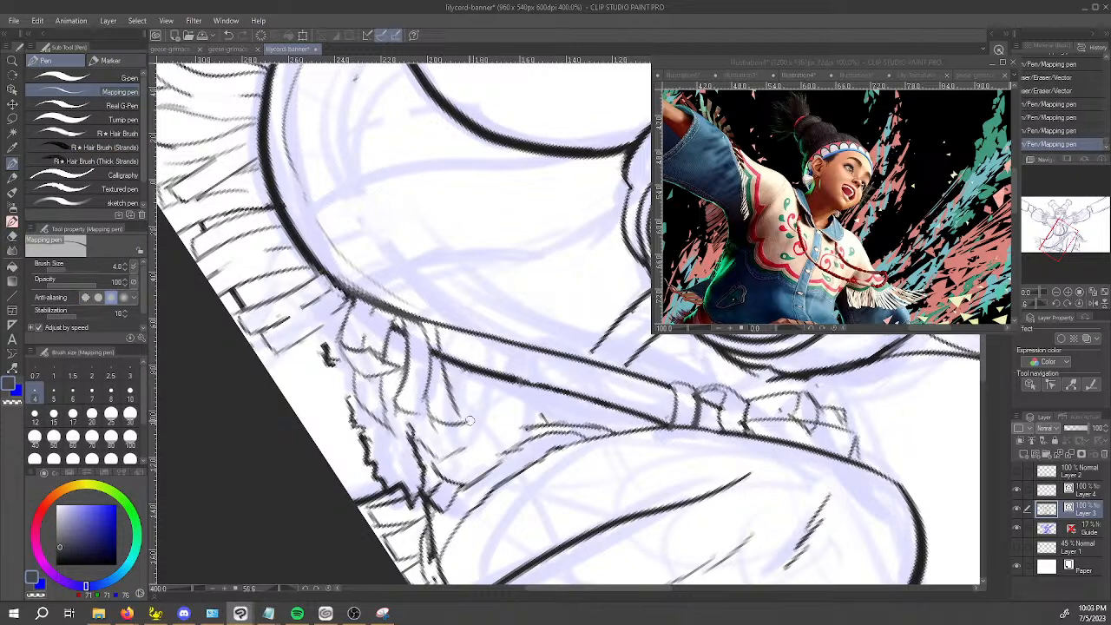
key(e)
drag(438, 358, 441, 364)
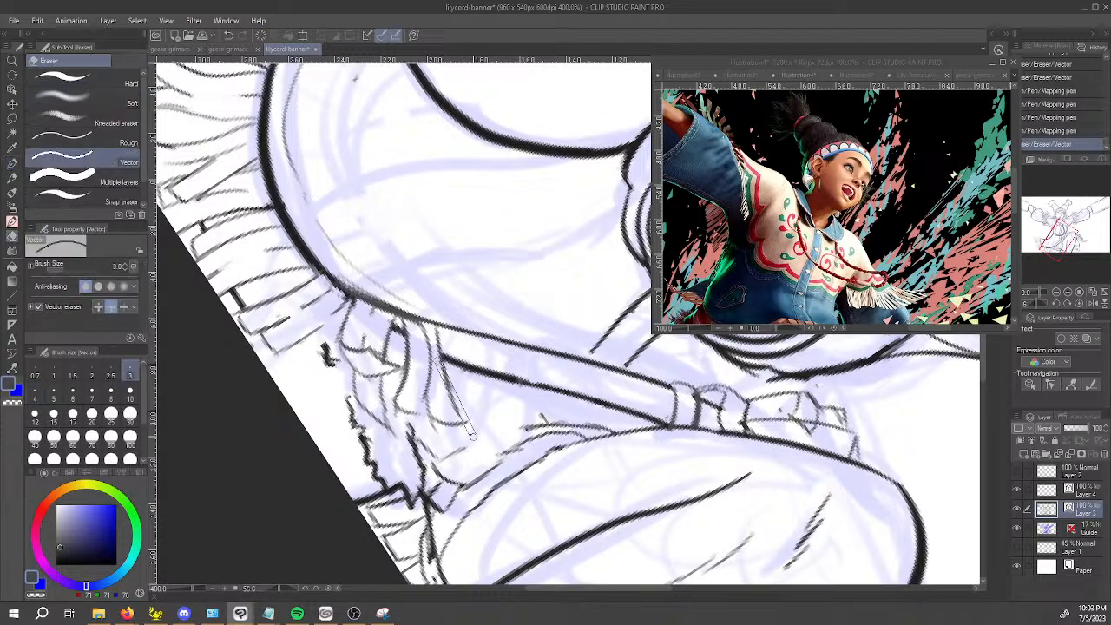
mouse_move(439, 424)
mouse_down()
mouse_move(471, 424)
mouse_move(560, 469)
mouse_move(764, 346)
mouse_up()
key(p)
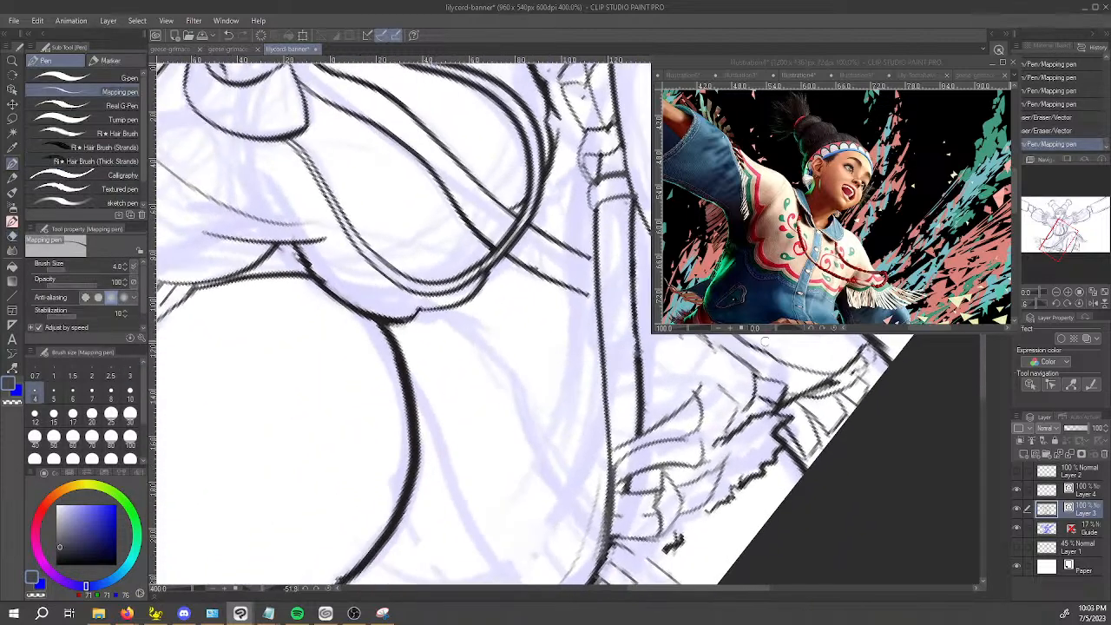
drag(686, 426, 574, 469)
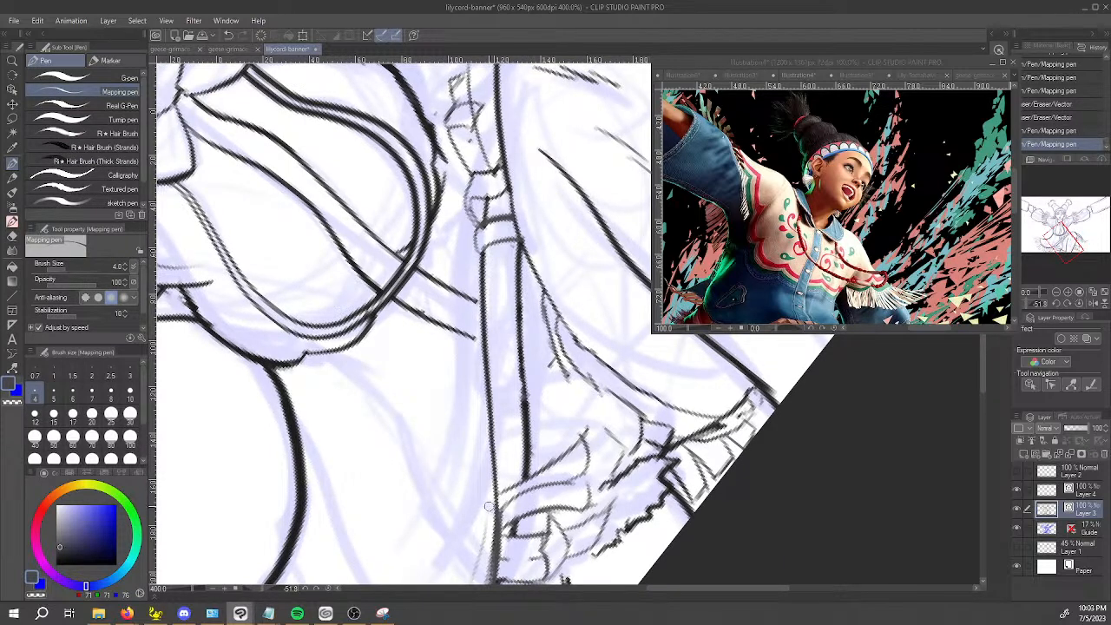
key(ctrl+z)
key(ctrl+z)
key(ctrl+z)
key(ctrl+z)
key(ctrl+z)
key(ctrl+z)
key(ctrl+z)
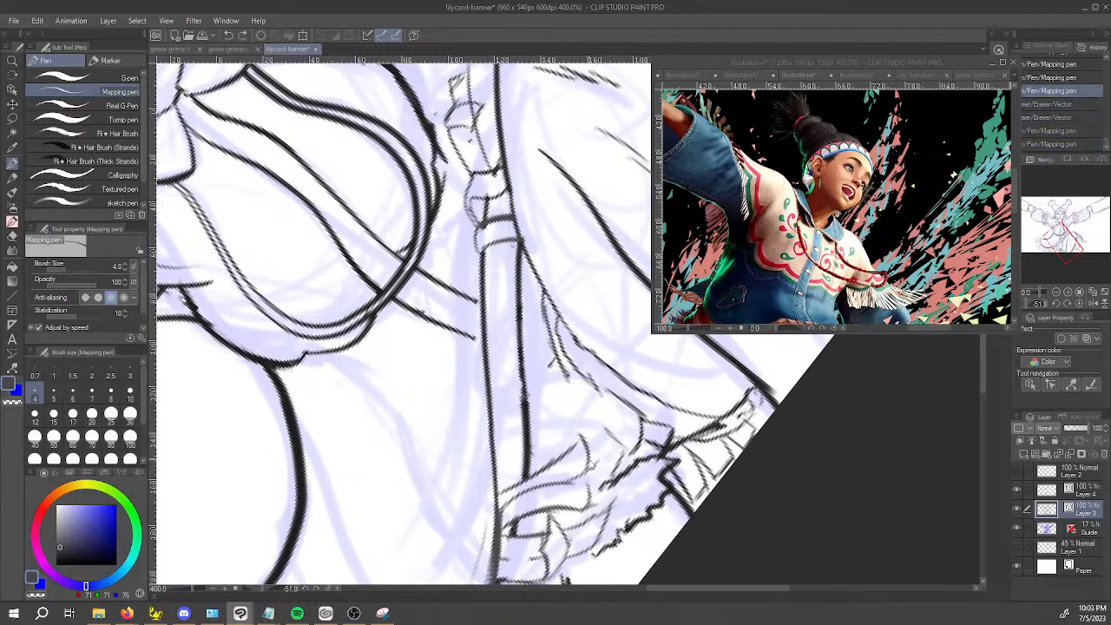
Redraw the second hanging strand over the hem band, beside the first one, with the Mapping pen.
key(ctrl+z)
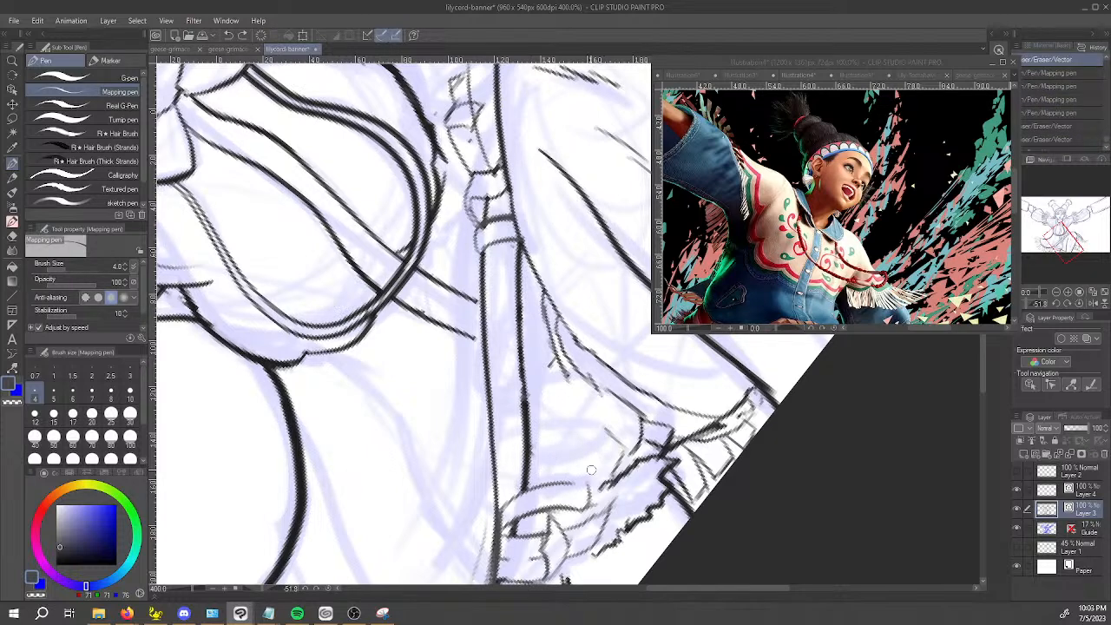
drag(498, 495, 498, 514)
mouse_move(495, 461)
mouse_down()
mouse_move(500, 514)
mouse_move(545, 468)
mouse_up()
key(ctrl+z)
mouse_move(492, 509)
mouse_down()
mouse_move(506, 459)
mouse_move(571, 432)
mouse_move(577, 454)
mouse_move(569, 426)
mouse_move(541, 423)
mouse_move(466, 313)
mouse_move(424, 418)
mouse_up()
key(space)
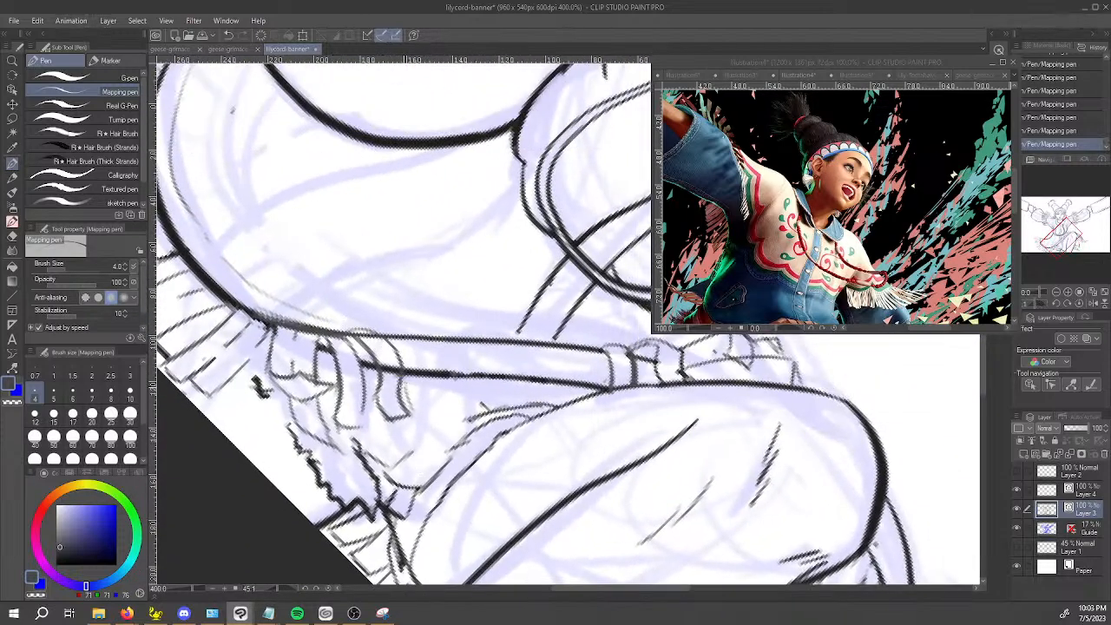
Draw the outer edge of a third strand hanging over the hem band beside the second one.
drag(412, 376, 424, 410)
key(ctrl+z)
mouse_move(412, 337)
mouse_down()
mouse_move(417, 407)
mouse_move(391, 335)
mouse_move(406, 339)
mouse_up()
key(ctrl+z)
drag(415, 394, 424, 424)
Erase the hem line crossing the newest strands and close the third strand's lower end with the Mapping pen.
key(c)
mouse_move(399, 355)
mouse_down()
mouse_move(404, 393)
mouse_move(401, 372)
mouse_move(413, 373)
mouse_up()
key(e)
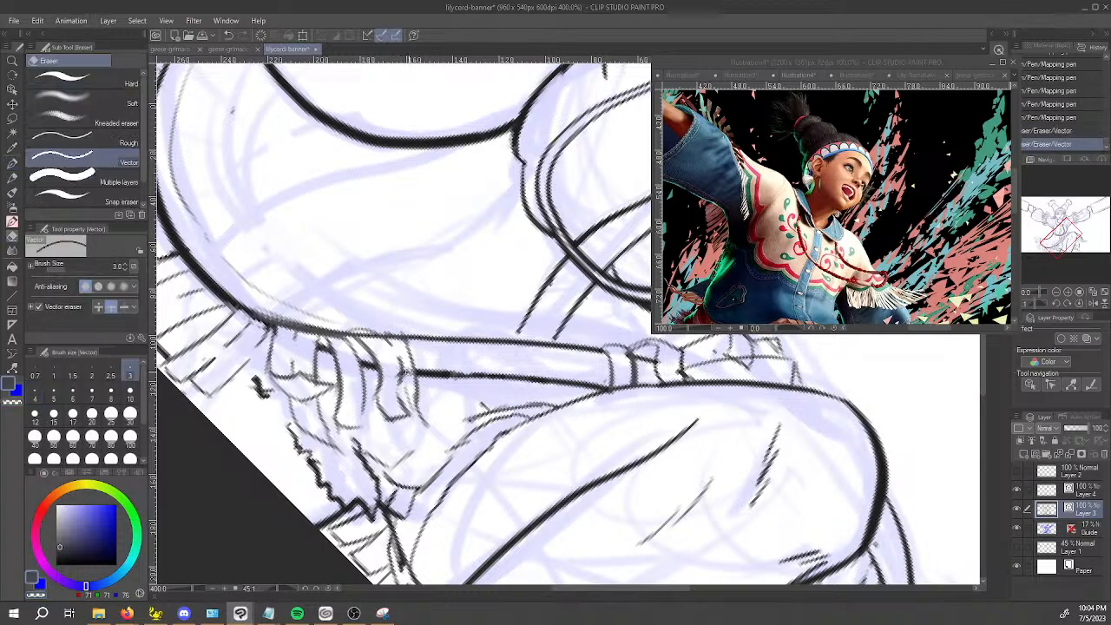
key(p)
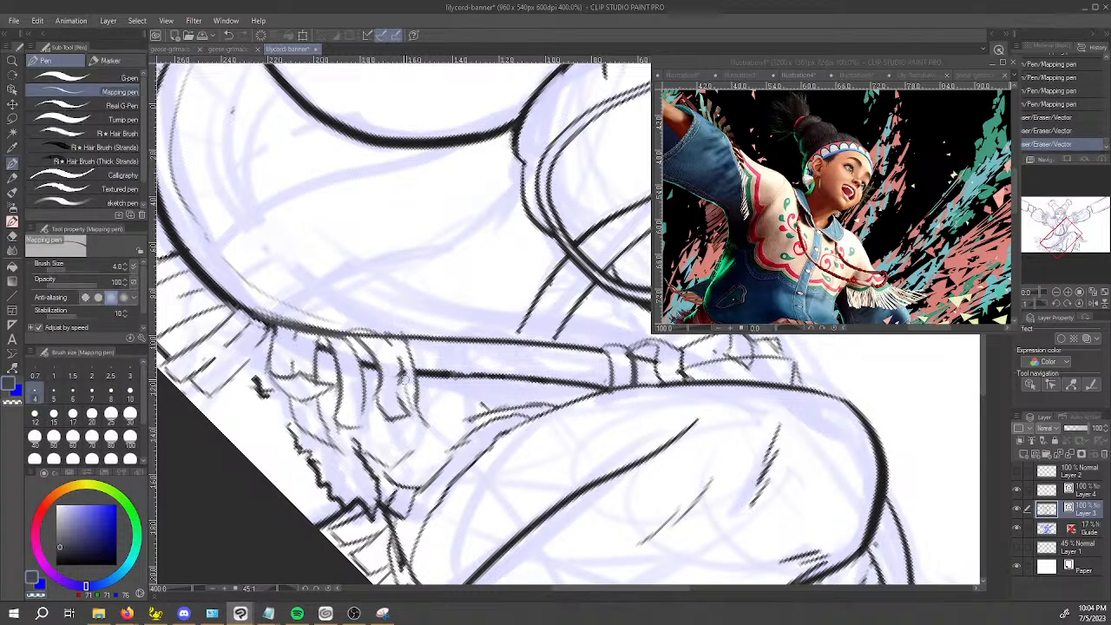
mouse_move(399, 367)
mouse_down()
mouse_move(412, 375)
mouse_move(415, 415)
mouse_move(430, 422)
mouse_up()
key(ctrl+z)
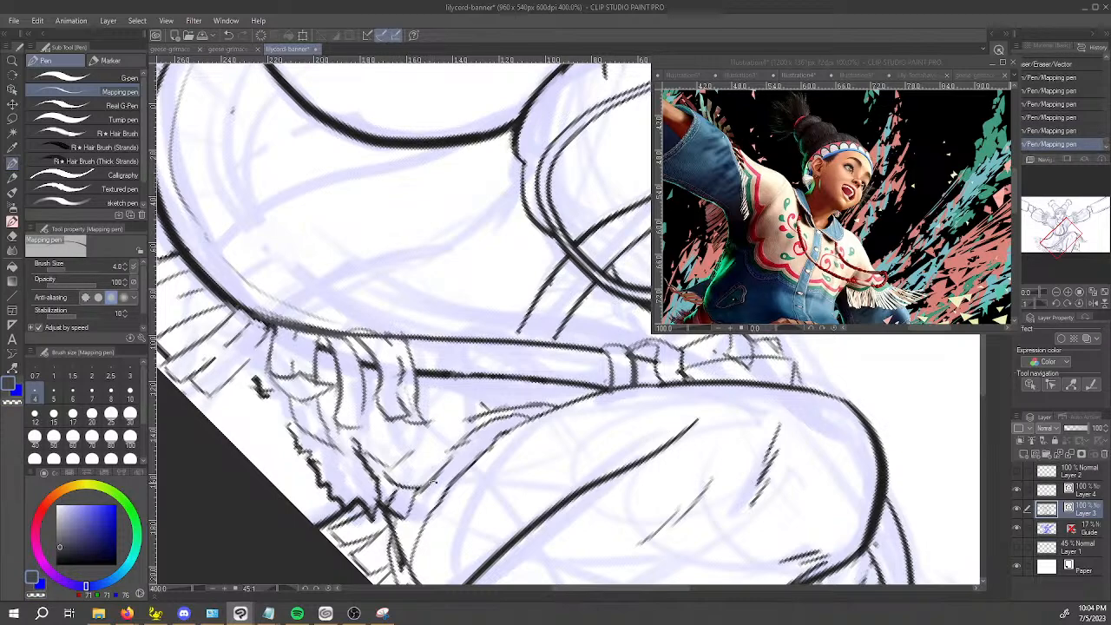
Draw a fringe strand rising above the hem band from the tops of the hanging strands with the Mapping pen.
drag(443, 484, 599, 394)
key(e)
mouse_move(459, 490)
mouse_down()
mouse_move(476, 483)
mouse_move(478, 463)
mouse_up()
key(p)
drag(618, 506, 519, 499)
mouse_move(430, 397)
mouse_down()
mouse_move(484, 339)
mouse_move(512, 330)
mouse_move(466, 380)
mouse_up()
key(e)
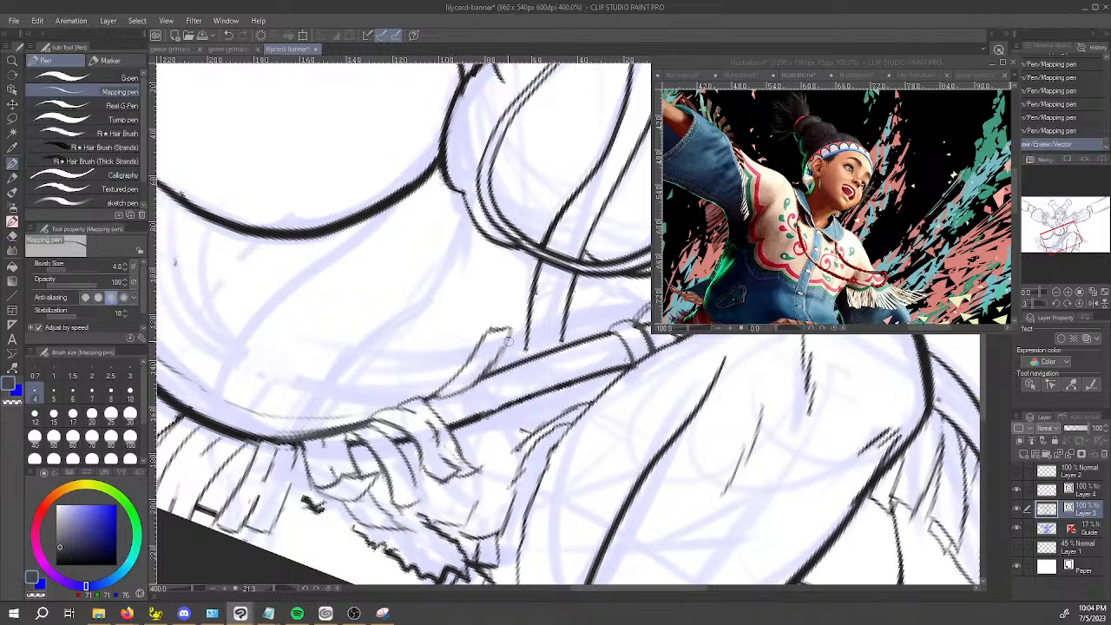
Draw a second raised strand with an angular tip beside the first, reaching the jacket's front opening line, and erase its overlaps.
mouse_move(507, 328)
mouse_down()
mouse_move(514, 308)
mouse_move(534, 320)
mouse_move(493, 376)
mouse_up()
key(ctrl+z)
mouse_move(479, 379)
mouse_down()
mouse_move(467, 391)
mouse_move(486, 381)
mouse_up()
key(e)
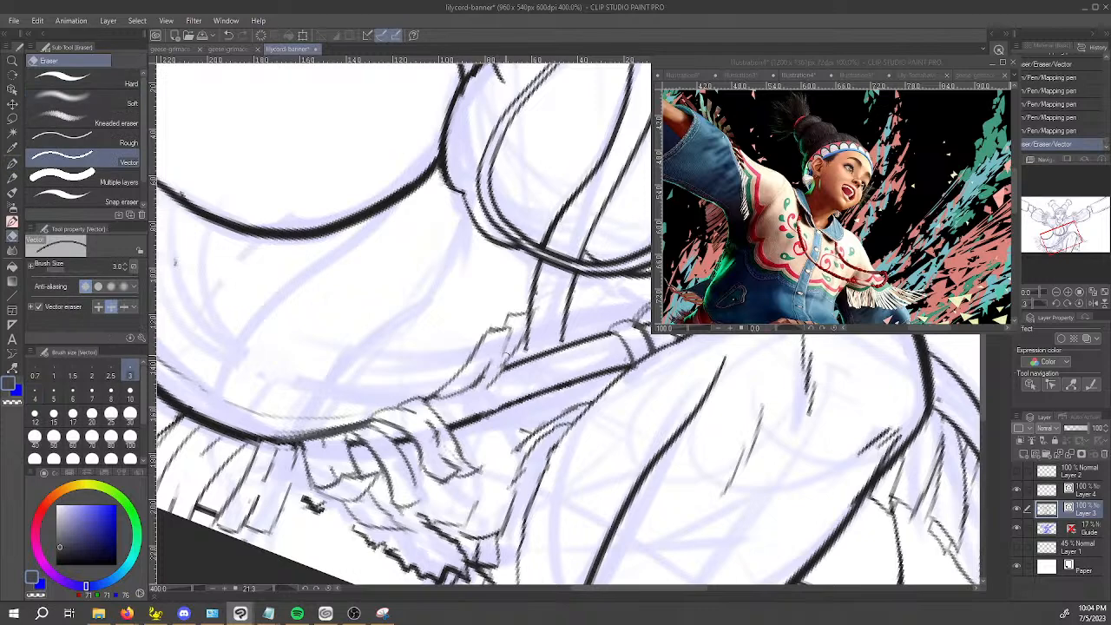
key(p)
drag(481, 383, 501, 374)
key(e)
drag(530, 322, 528, 319)
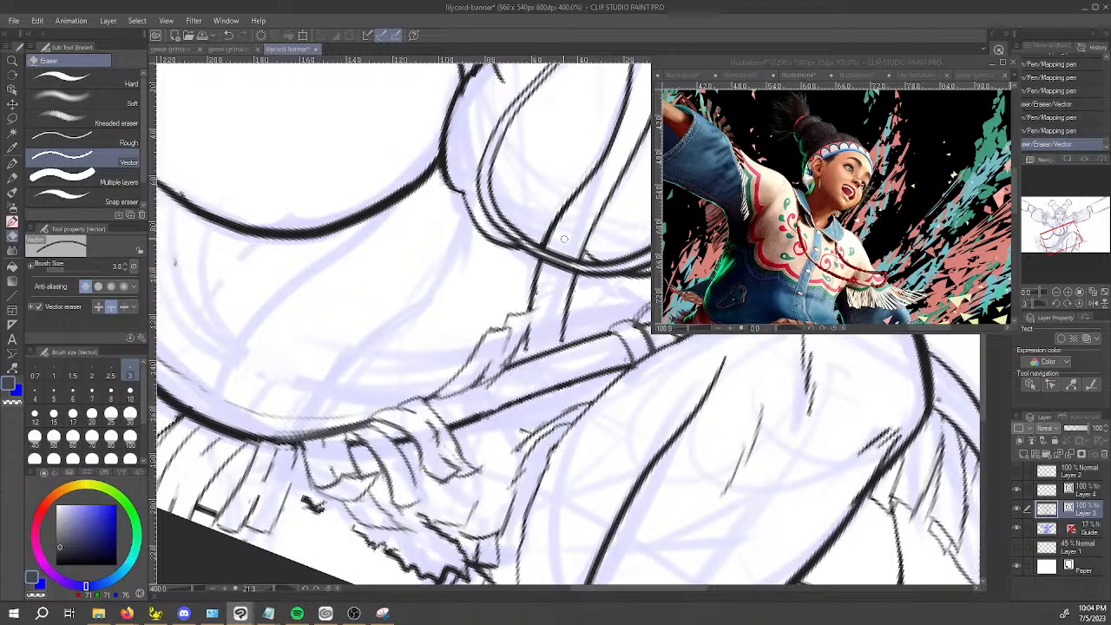
Refine the second raised strand's edge at the front opening line and erase the stray lines around it.
key(p)
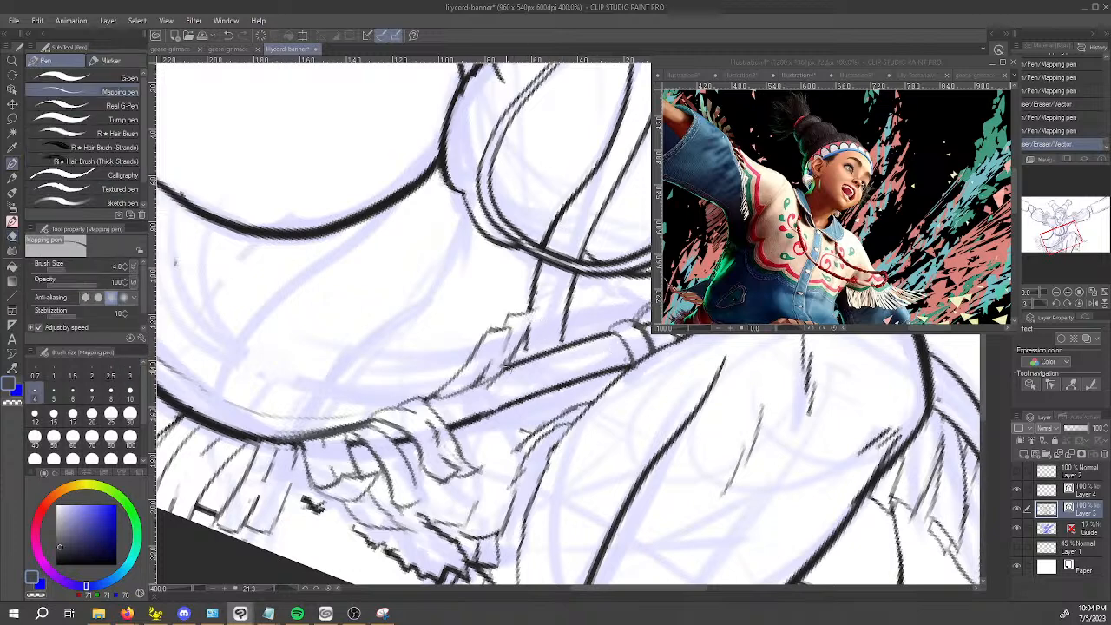
key(e)
drag(505, 363, 504, 360)
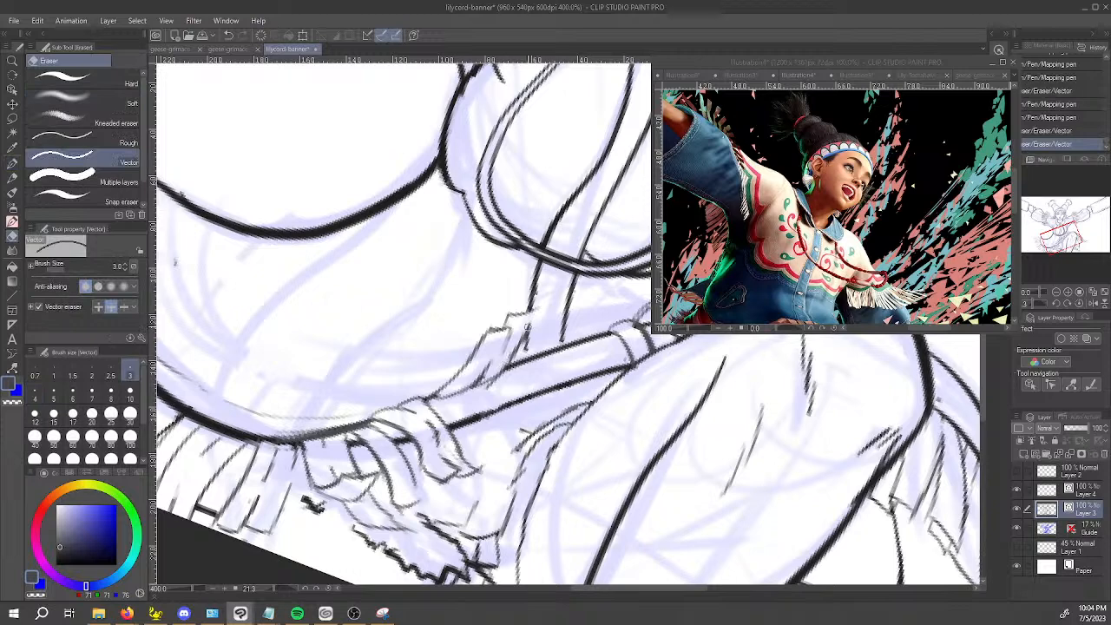
key(p)
drag(533, 316, 524, 338)
key(e)
mouse_move(488, 380)
mouse_down()
mouse_move(613, 397)
mouse_move(559, 422)
mouse_up()
Draw a short folded strand over the hem band below the front opening and erase the overlapping line at its tip.
key(p)
mouse_move(552, 398)
mouse_down()
mouse_move(565, 407)
mouse_move(557, 403)
mouse_up()
drag(551, 396, 565, 349)
key(ctrl+z)
mouse_move(562, 411)
mouse_down()
mouse_move(561, 350)
mouse_move(544, 344)
mouse_move(572, 370)
mouse_move(563, 409)
mouse_up()
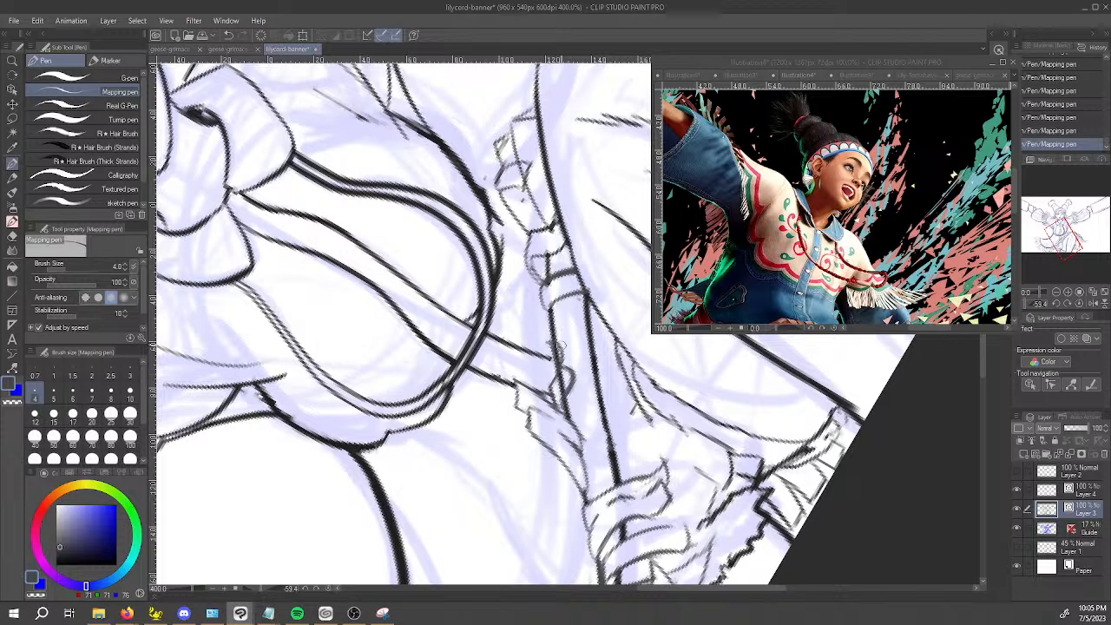
drag(566, 344, 578, 372)
key(e)
click(562, 356)
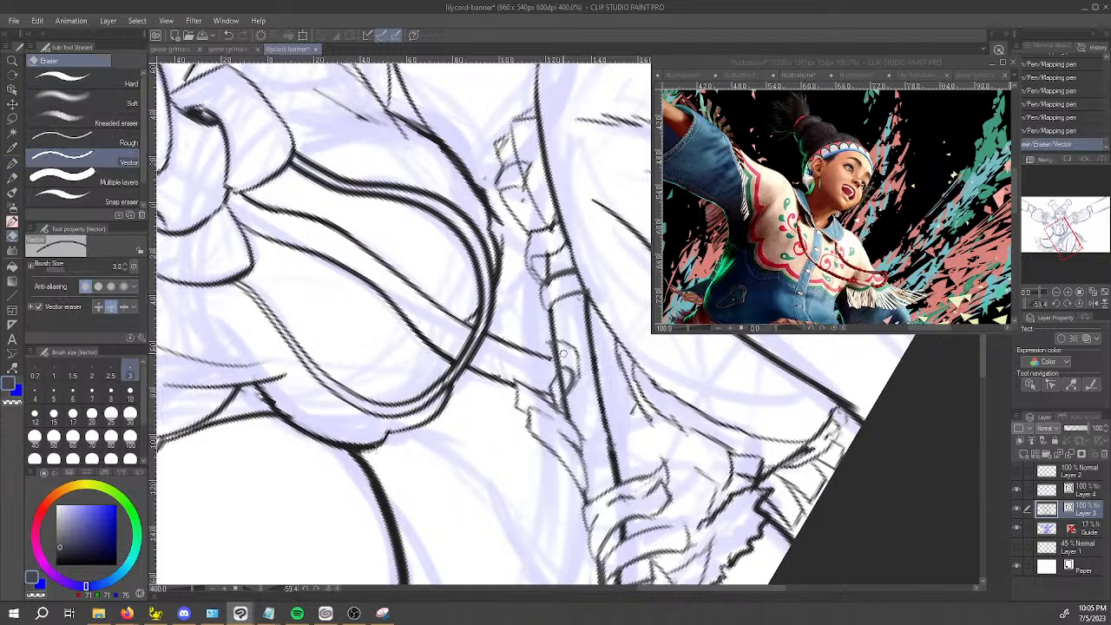
click(558, 349)
click(560, 345)
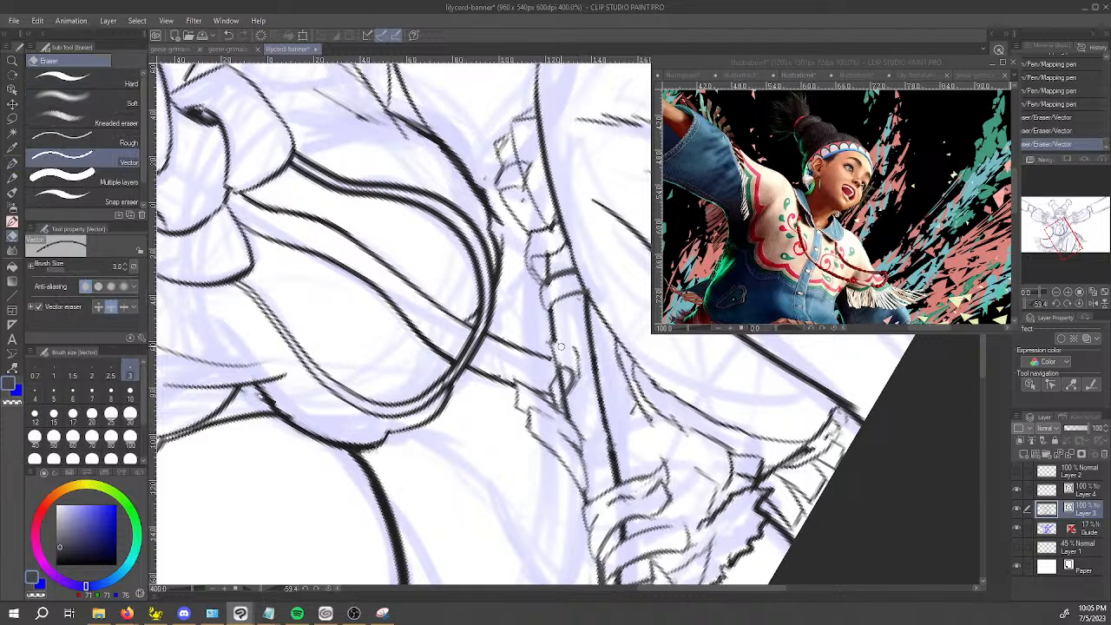
Close the short folded strand's end below the front opening and erase the line running through it.
key(p)
mouse_move(558, 341)
mouse_down()
mouse_move(577, 352)
mouse_move(547, 342)
mouse_up()
shift+drag(472, 458, 407, 358)
key(e)
click(523, 360)
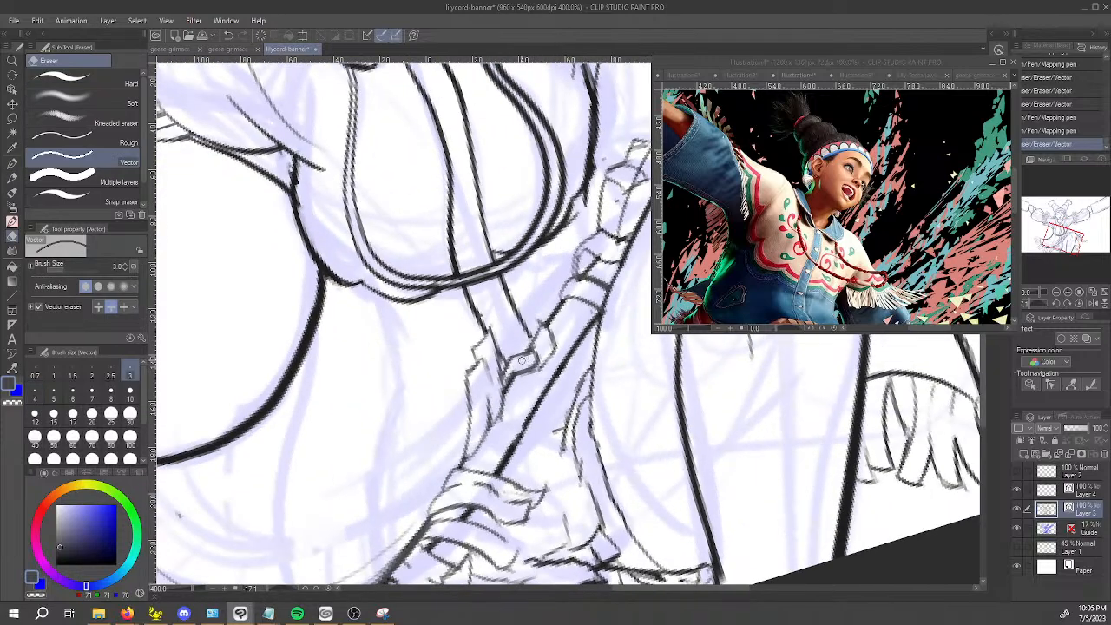
mouse_move(609, 441)
shift+mouse_down()
mouse_move(524, 437)
mouse_move(476, 403)
shift+mouse_up()
drag(553, 343, 501, 403)
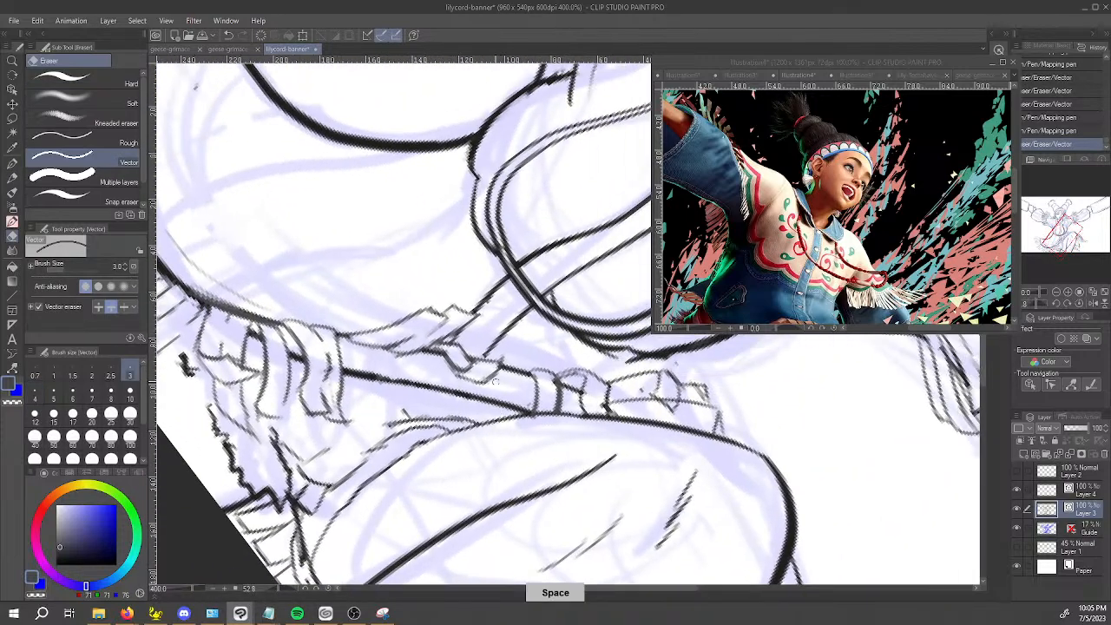
Draw an upright strand above the hem band between the short folded strand and the knot, redoing its outline as needed.
key(p)
drag(490, 340, 503, 358)
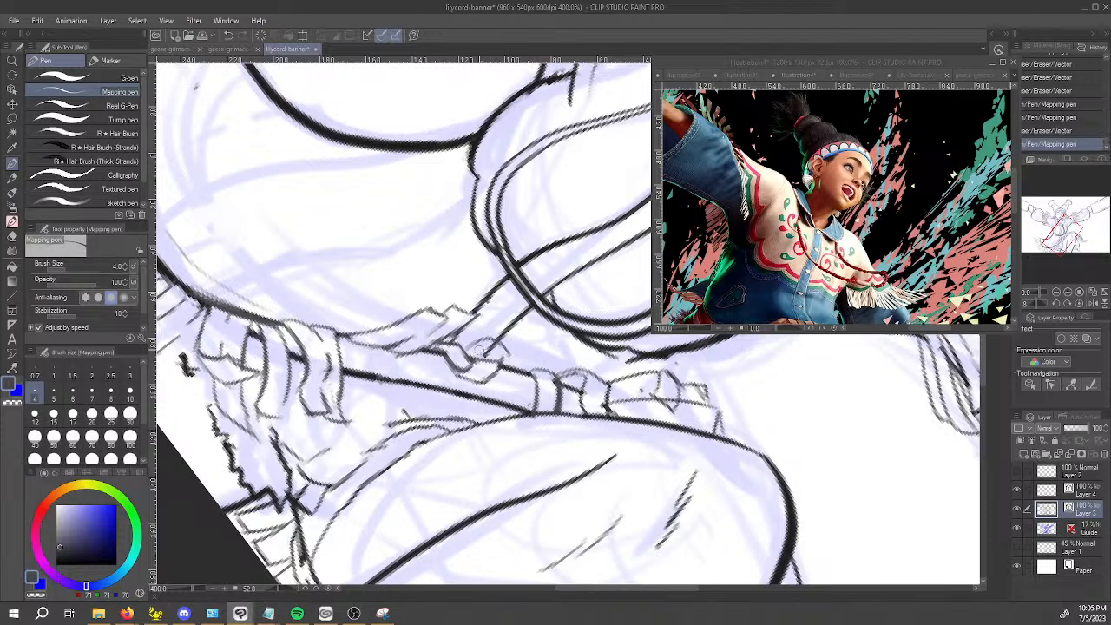
key(ctrl+z)
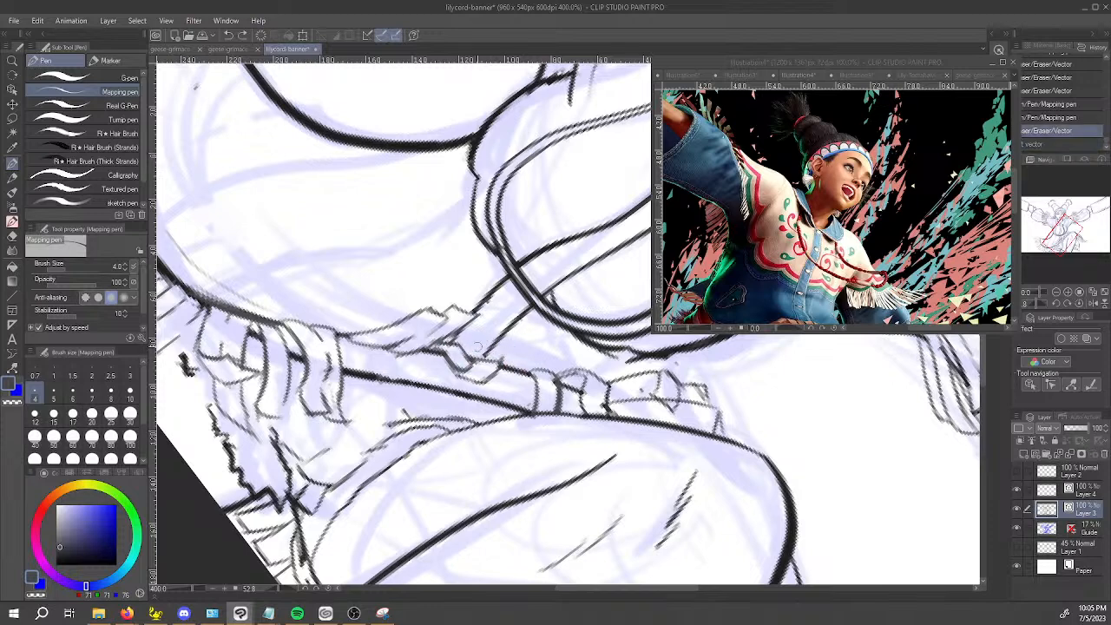
drag(488, 352, 529, 311)
key(ctrl+z)
mouse_move(489, 352)
mouse_down()
mouse_move(508, 322)
mouse_move(530, 335)
mouse_up()
mouse_move(526, 334)
mouse_down()
mouse_move(522, 357)
mouse_move(497, 355)
mouse_move(514, 338)
mouse_move(497, 371)
mouse_move(514, 370)
mouse_move(509, 362)
mouse_up()
Reduce the vector eraser to size 1.5 and erase the lines overlapping the new upright strand.
key(e)
key(ctrl+z)
key(bracketleft)
key(bracketleft)
key(bracketleft)
key(p)
key(e)
drag(505, 359, 507, 362)
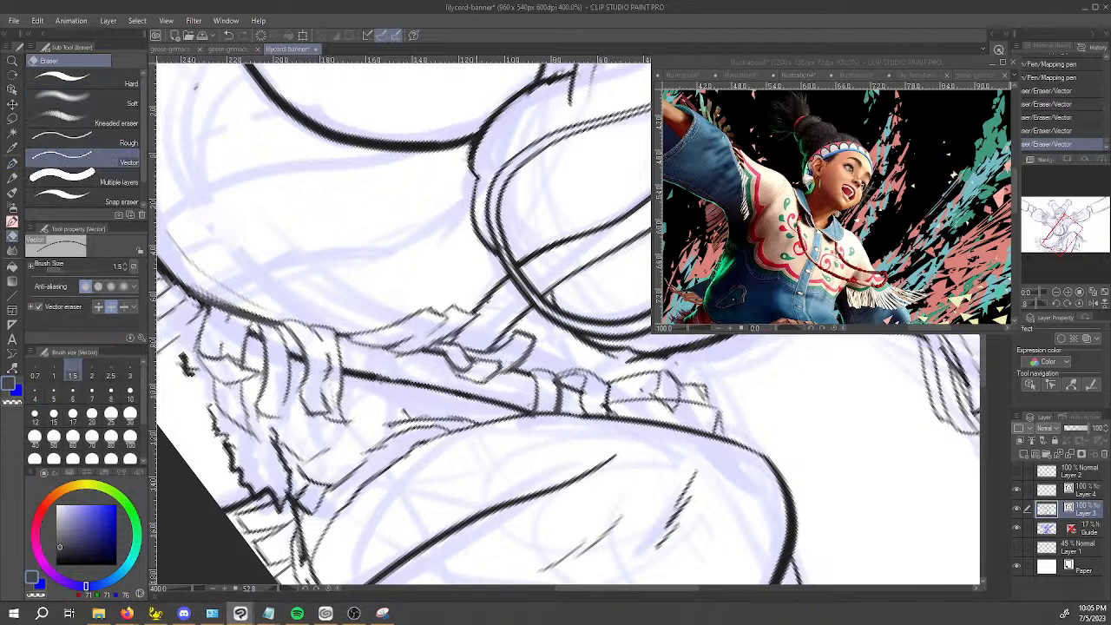
key(p)
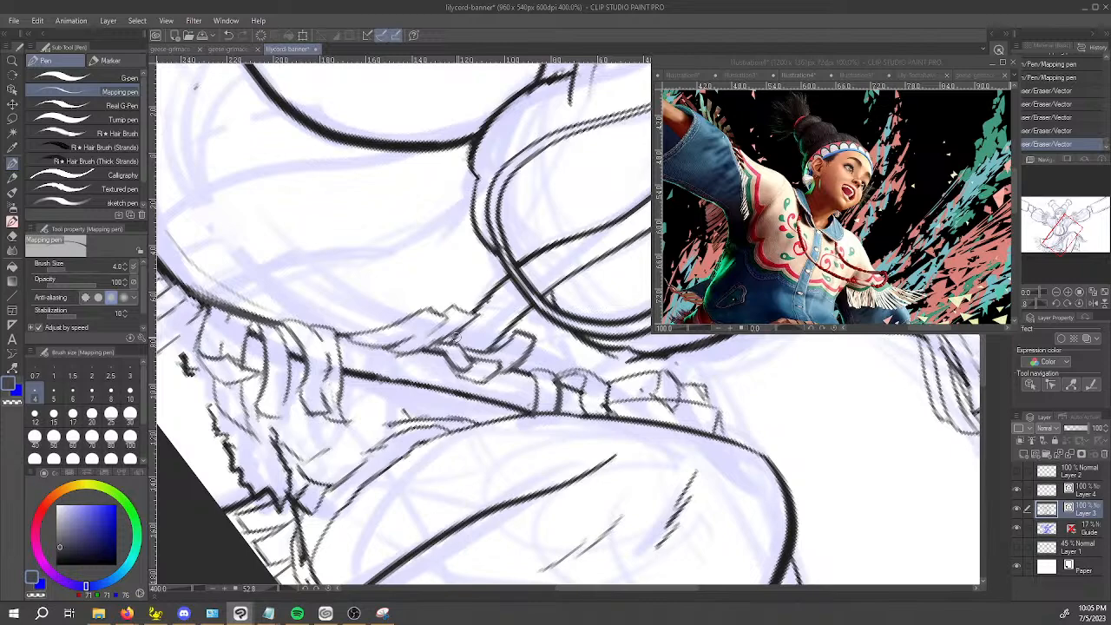
Touch up the strand lines meeting the hem band below the front opening and erase the leftover overlap.
drag(449, 419, 543, 475)
mouse_move(435, 410)
mouse_down()
mouse_move(441, 432)
mouse_move(474, 401)
mouse_move(453, 420)
mouse_move(420, 422)
mouse_up()
key(r)
key(e)
key(space)
key(p)
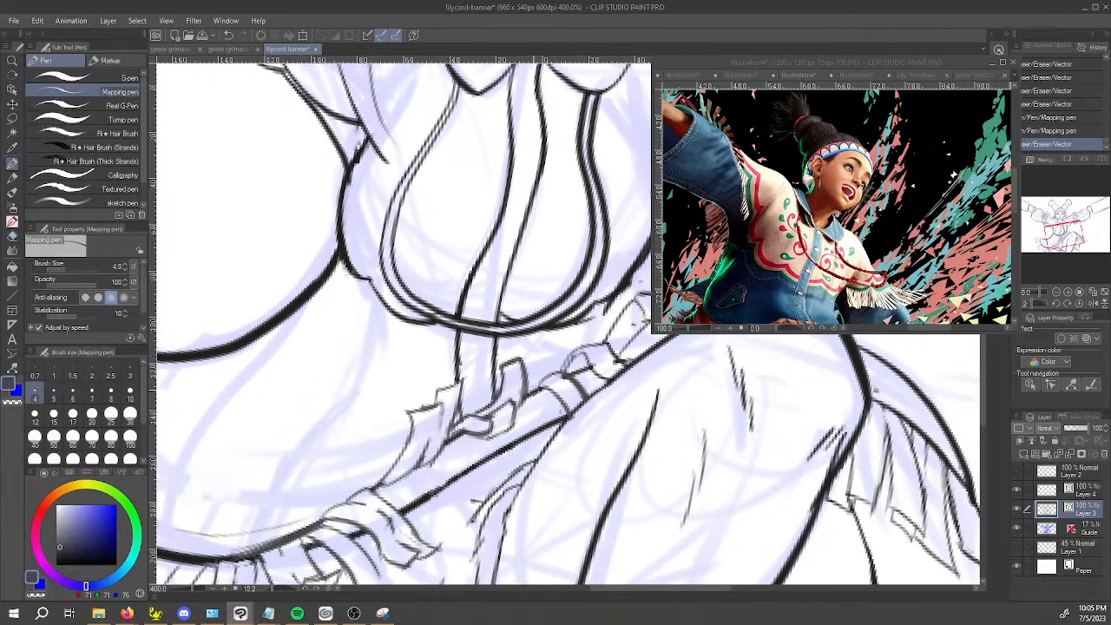
Add a curved wrap line across the hem band beside the knot and erase the line crossing it.
mouse_move(538, 382)
mouse_down()
mouse_move(534, 420)
mouse_move(525, 400)
mouse_move(542, 460)
mouse_up()
key(e)
scroll(533, 390, down, 3)
scroll(533, 390, up, 3)
key(ctrl+z)
key(ctrl+z)
key(ctrl+z)
key(ctrl+z)
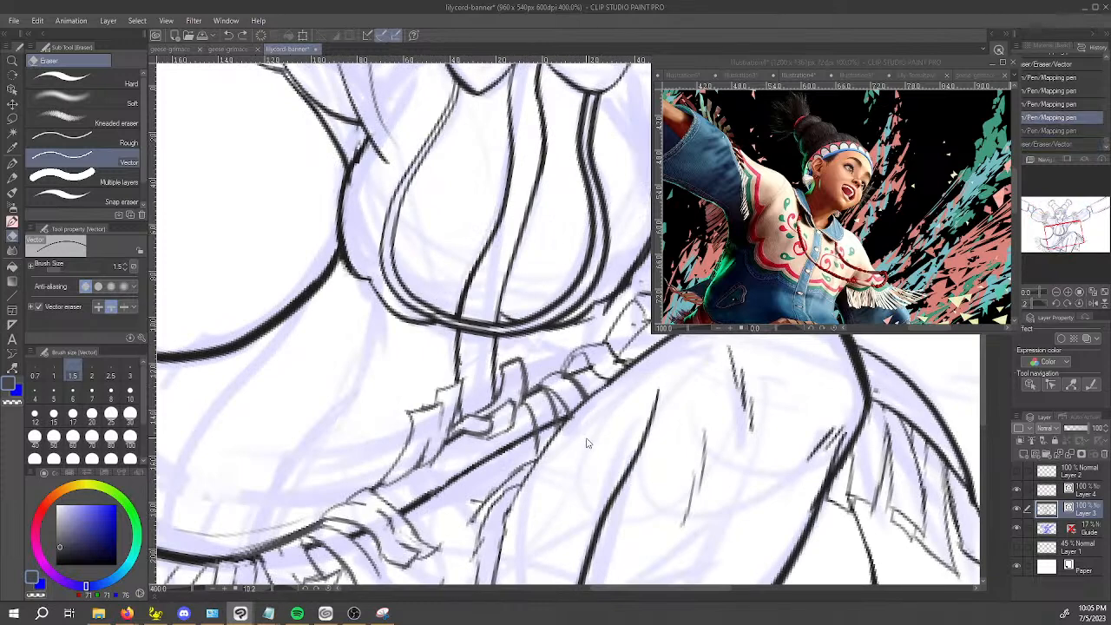
key(ctrl+y)
key(ctrl+y)
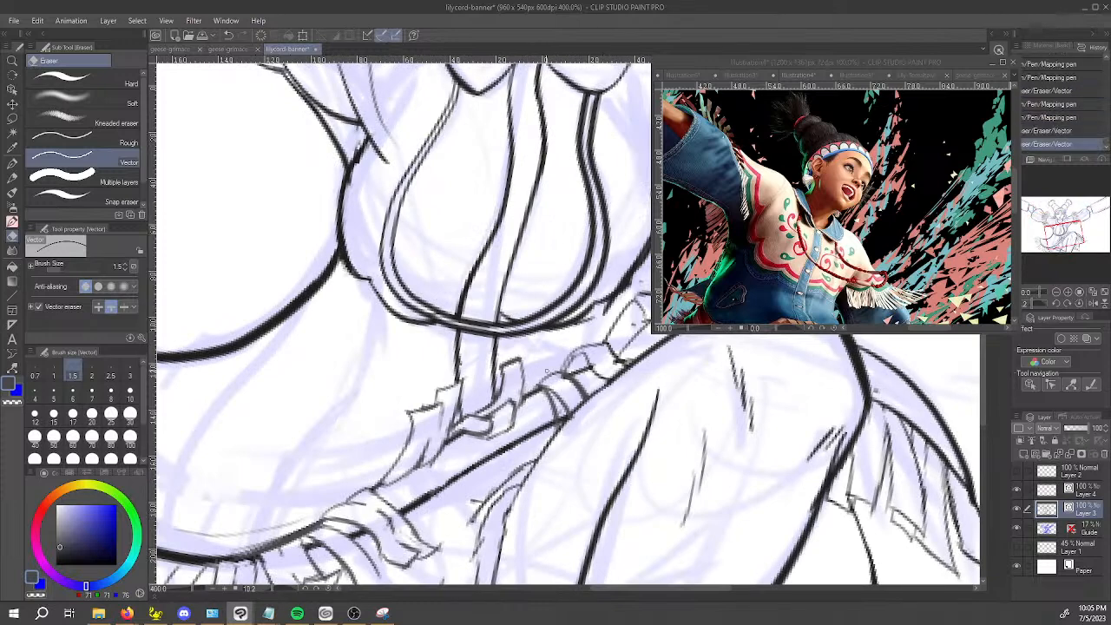
Draw further short strands above the hem band, filling the space between the upright strand and the knot.
key(p)
mouse_move(527, 393)
mouse_down()
mouse_move(543, 380)
mouse_move(528, 389)
mouse_up()
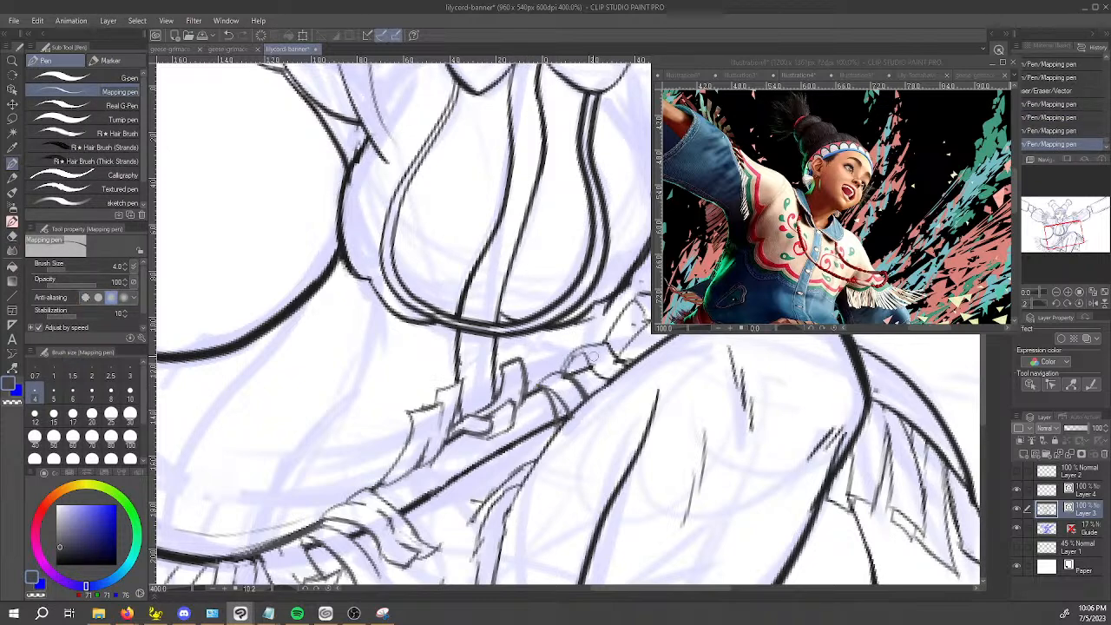
mouse_move(528, 385)
mouse_down()
mouse_move(545, 376)
mouse_move(524, 396)
mouse_move(560, 375)
mouse_up()
key(ctrl+z)
key(ctrl+z)
key(ctrl+z)
key(ctrl+z)
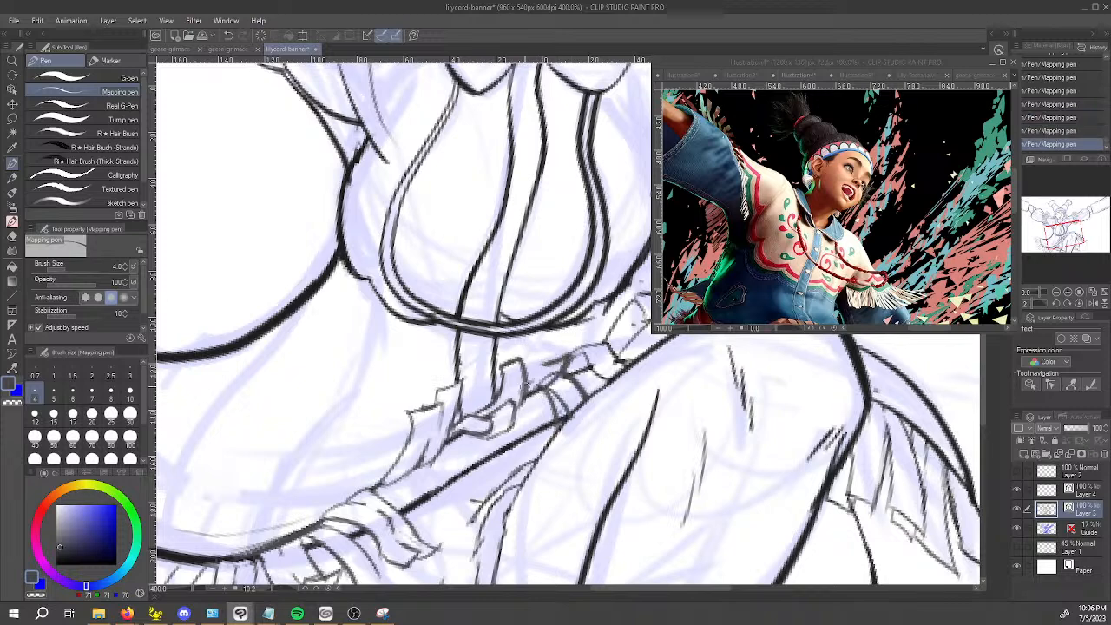
key(ctrl+z)
mouse_move(537, 360)
mouse_down()
mouse_move(573, 355)
mouse_move(535, 368)
mouse_move(558, 373)
mouse_move(542, 386)
mouse_up()
Erase the overlaps among the short strands beside the knot and check them against the whole figure.
key(e)
key(p)
key(e)
scroll(560, 368, down, 4)
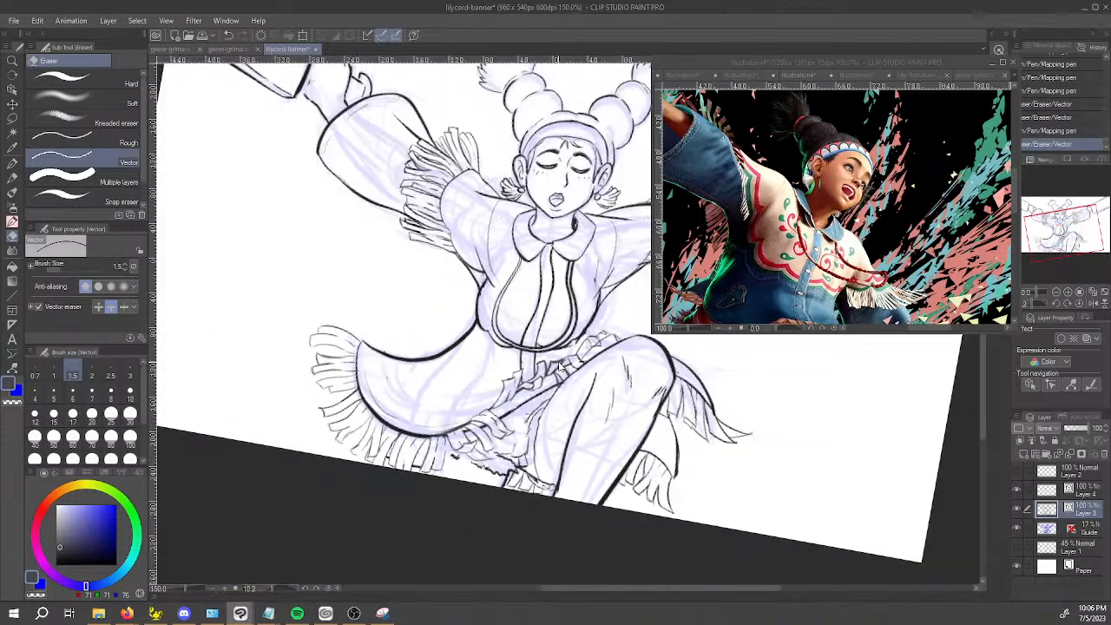
scroll(581, 363, down, 2)
scroll(589, 363, up, 8)
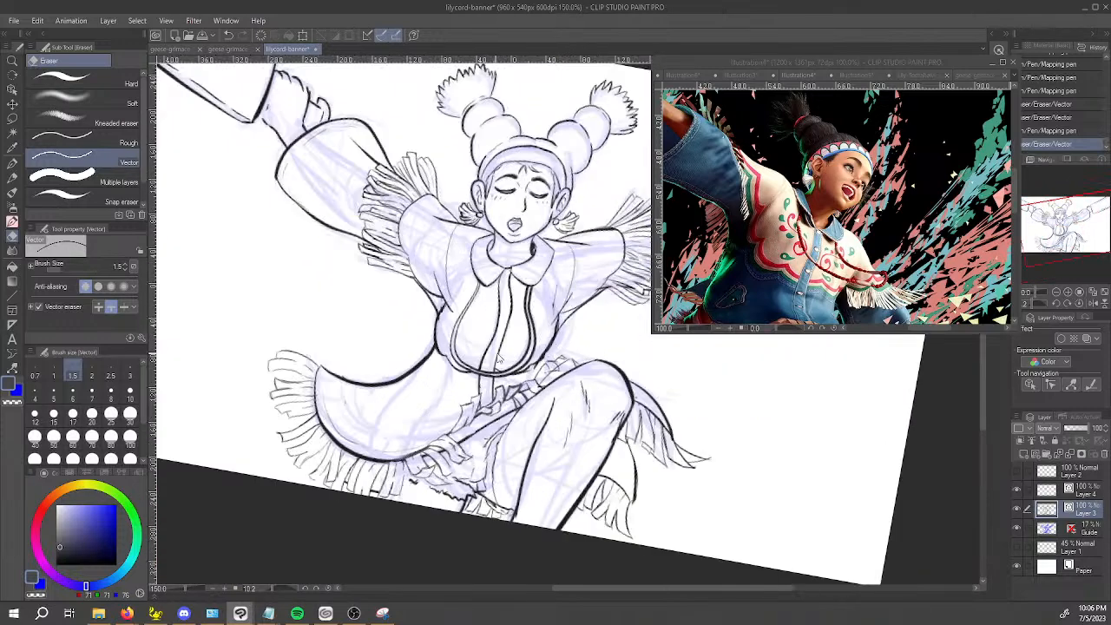
Try to draw another raised strand above the hem band between the hanging strands and the first raised strand.
key(space)
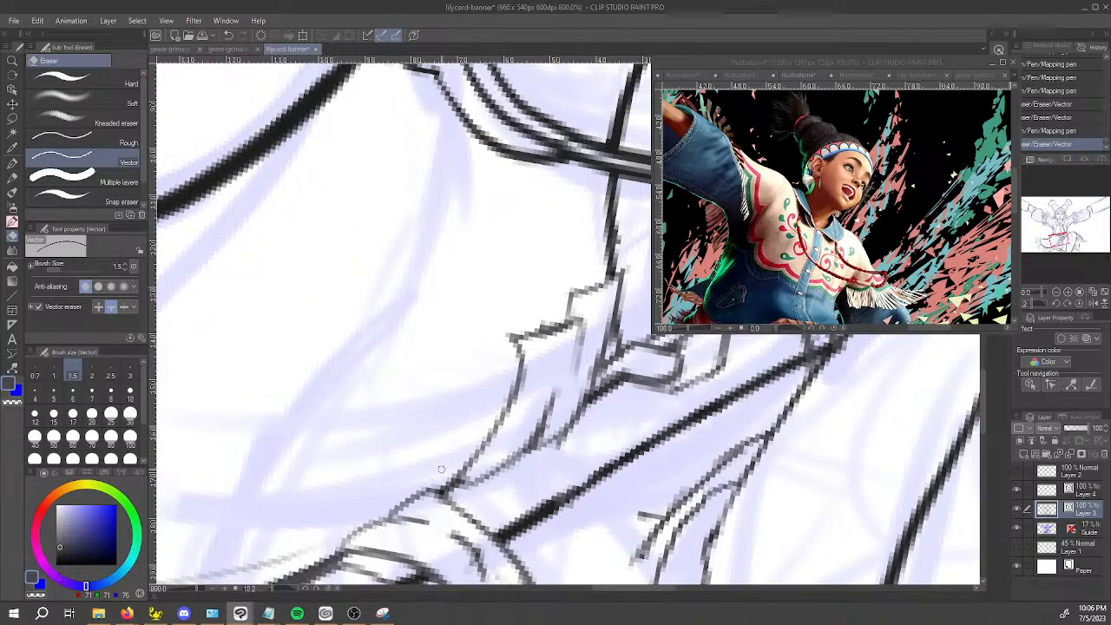
key(p)
scroll(467, 469, down, 2)
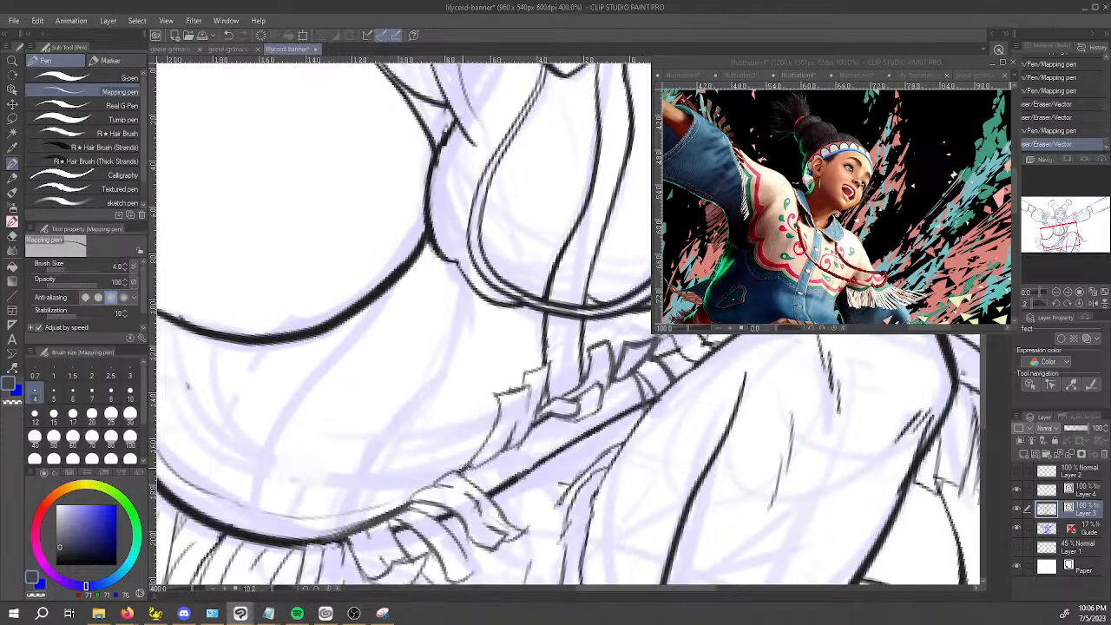
click(461, 473)
key(ctrl+z)
drag(469, 469, 512, 438)
key(ctrl+z)
key(ctrl+z)
mouse_move(472, 470)
mouse_down()
mouse_move(511, 431)
mouse_move(469, 440)
mouse_move(480, 437)
mouse_move(458, 469)
mouse_move(472, 433)
mouse_move(513, 421)
mouse_move(480, 439)
mouse_up()
key(e)
key(ctrl+z)
key(ctrl+z)
key(ctrl+z)
key(ctrl+z)
key(ctrl+z)
key(ctrl+z)
key(ctrl+z)
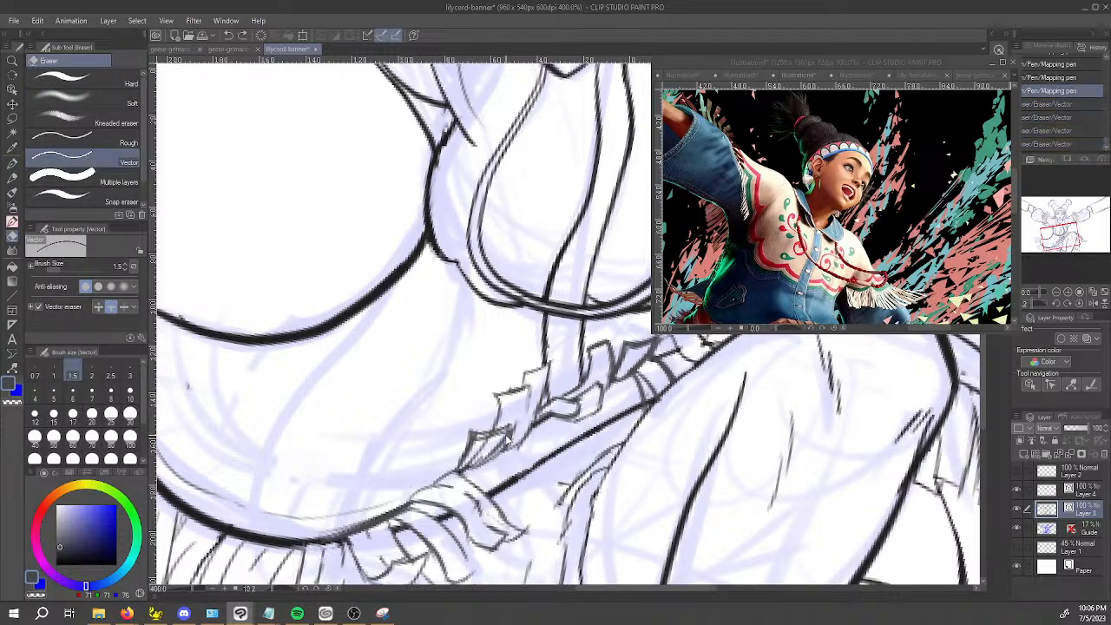
key(ctrl+z)
key(ctrl+z)
key(ctrl+z)
key(ctrl+z)
key(ctrl+z)
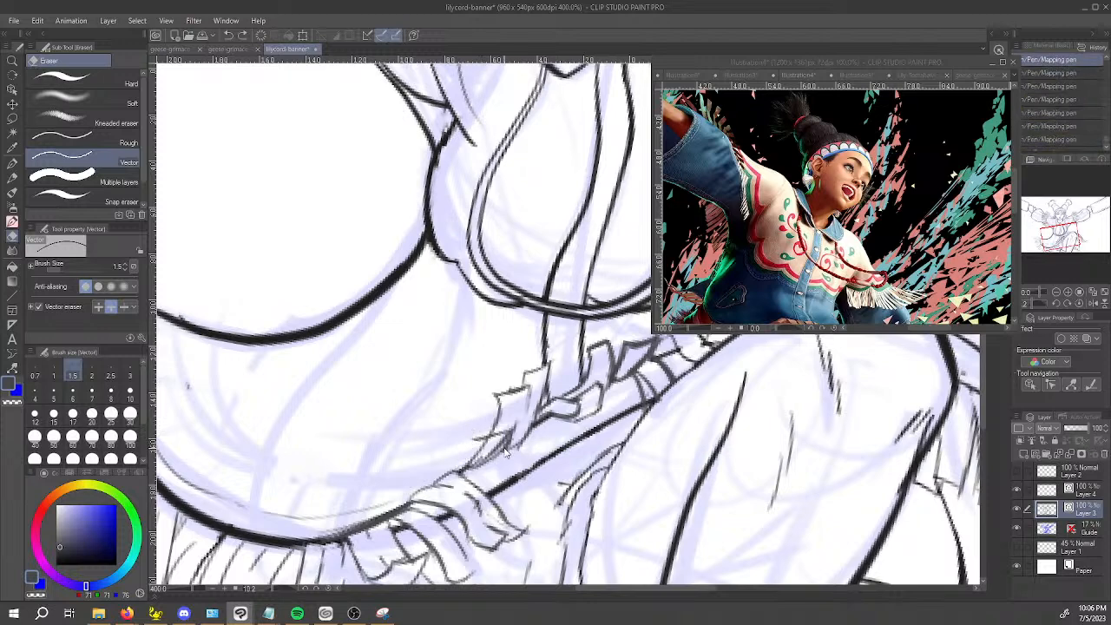
Draw a raised strand with an angular tip between the hanging strands and the first raised one, and erase its overlaps.
key(o)
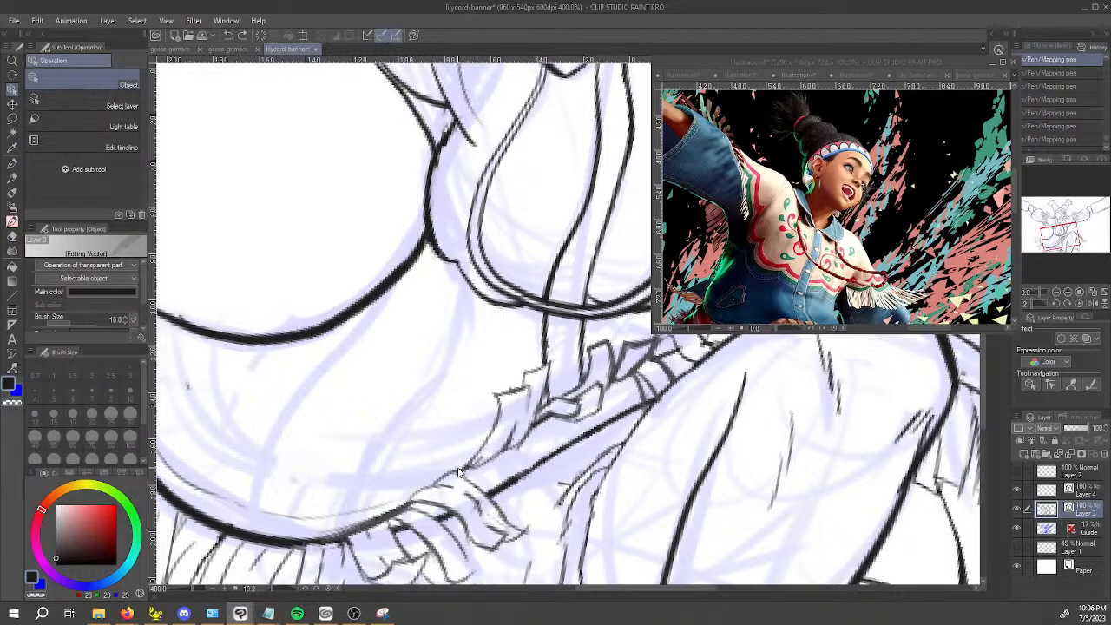
key(p)
drag(458, 471, 487, 422)
key(ctrl+z)
mouse_move(458, 471)
mouse_down()
mouse_move(479, 422)
mouse_move(496, 421)
mouse_move(481, 451)
mouse_up()
drag(510, 413, 494, 445)
mouse_move(496, 423)
mouse_down()
mouse_move(508, 424)
mouse_move(469, 464)
mouse_up()
key(e)
scroll(474, 460, down, 4)
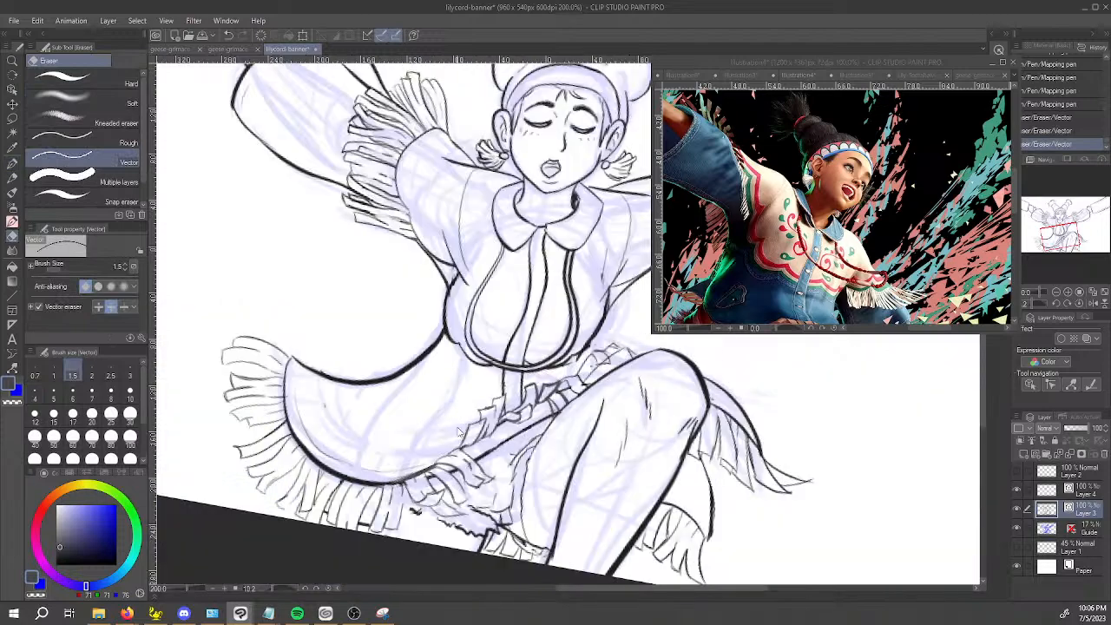
scroll(495, 436, up, 4)
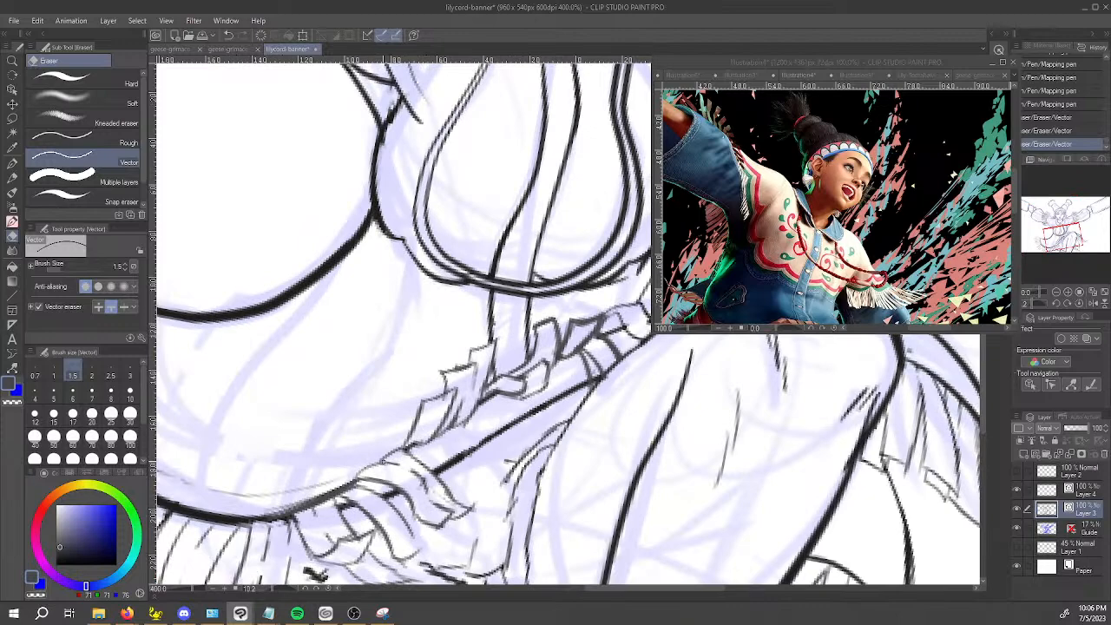
Touch up the hem line beside the hanging strands with the Mapping pen, alternating between ink and transparent colour.
key(p)
key(space)
mouse_move(376, 439)
mouse_down()
mouse_move(410, 427)
mouse_move(378, 459)
mouse_move(393, 451)
mouse_move(377, 439)
mouse_move(334, 454)
mouse_move(360, 439)
mouse_move(366, 449)
mouse_move(343, 458)
mouse_move(374, 450)
mouse_move(297, 472)
mouse_move(351, 449)
mouse_up()
scroll(396, 422, down, 2)
scroll(389, 440, up, 4)
key(e)
key(p)
key(c)
key(c)
key(c)
key(c)
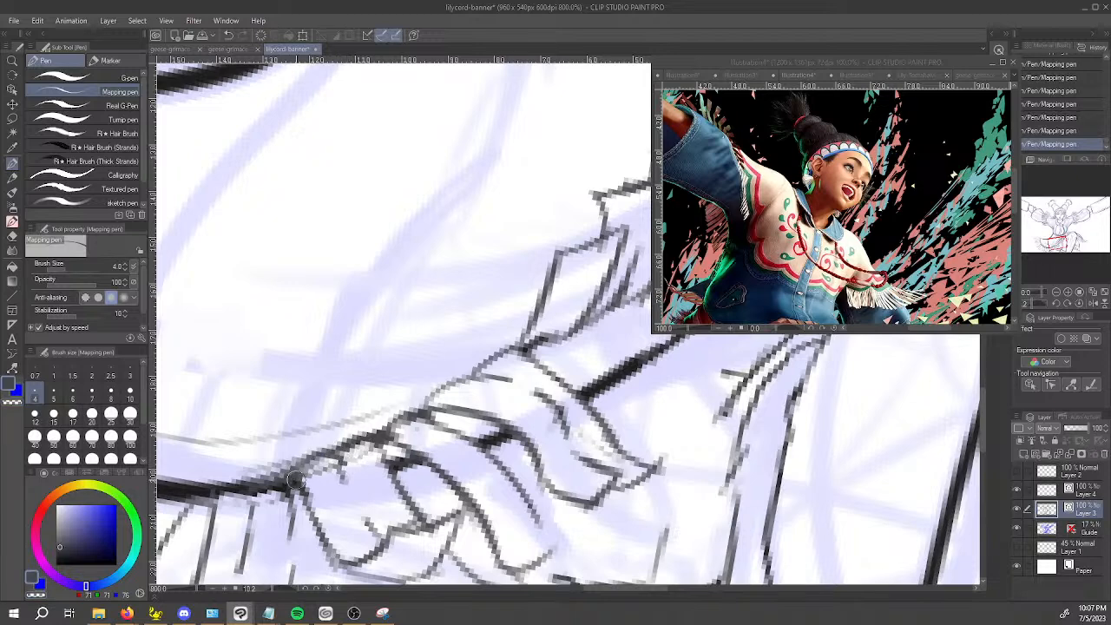
Thin the hem line above the fringe beside the hanging strands using the Mapping pen in transparent colour.
key(space)
drag(257, 488, 323, 477)
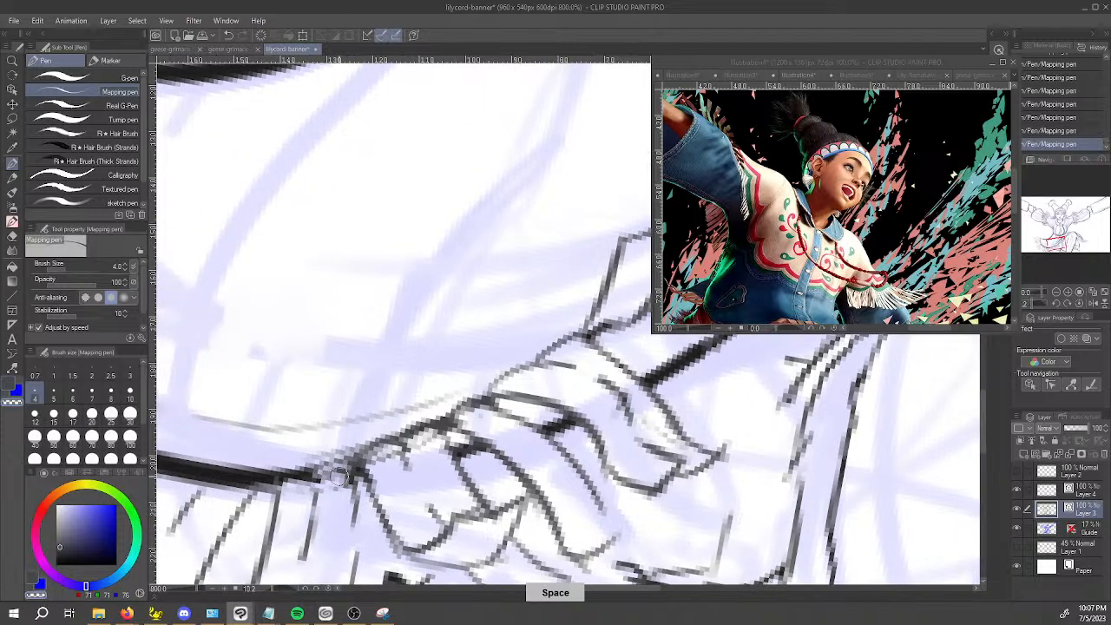
drag(239, 473, 458, 411)
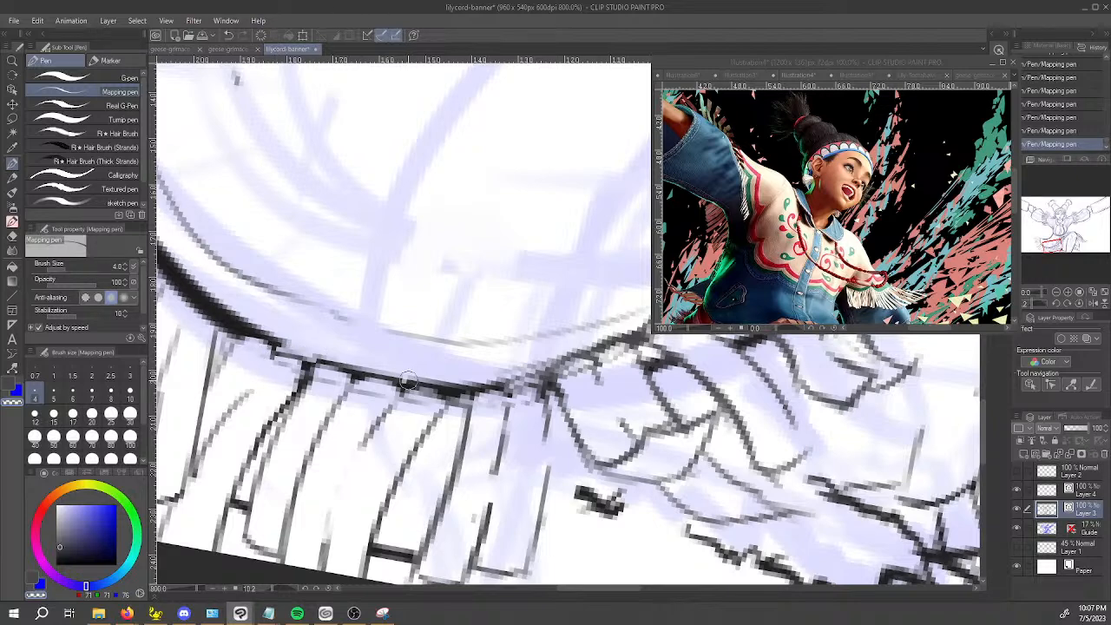
key(space)
drag(307, 350, 420, 386)
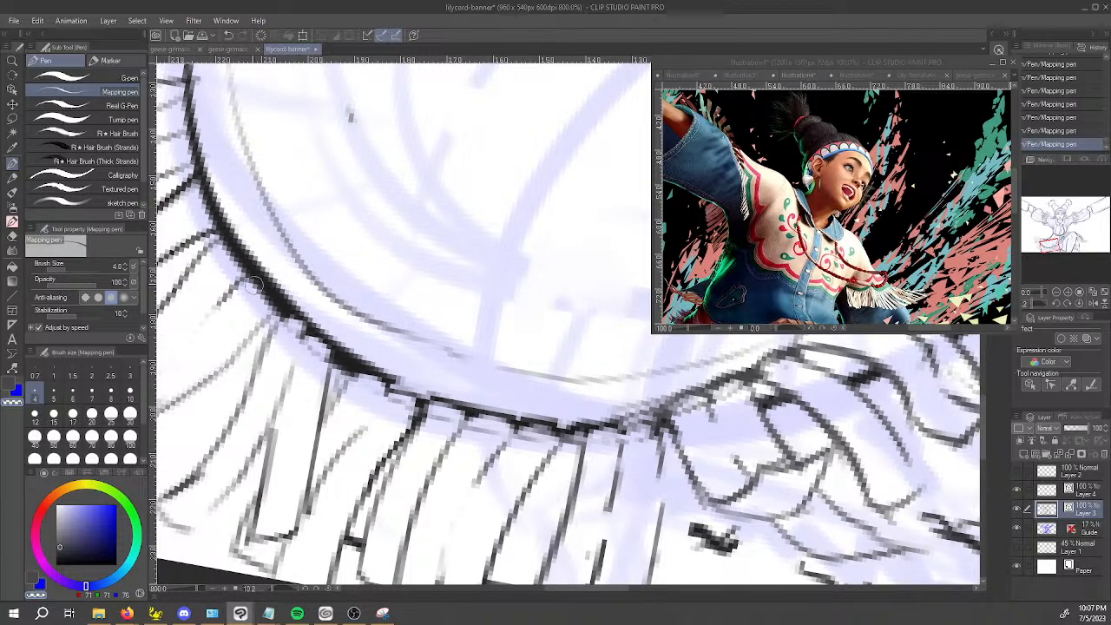
Trim the thick hem line around the jacket's curved lower corner with the transparent Mapping pen.
key(space)
drag(270, 302, 300, 330)
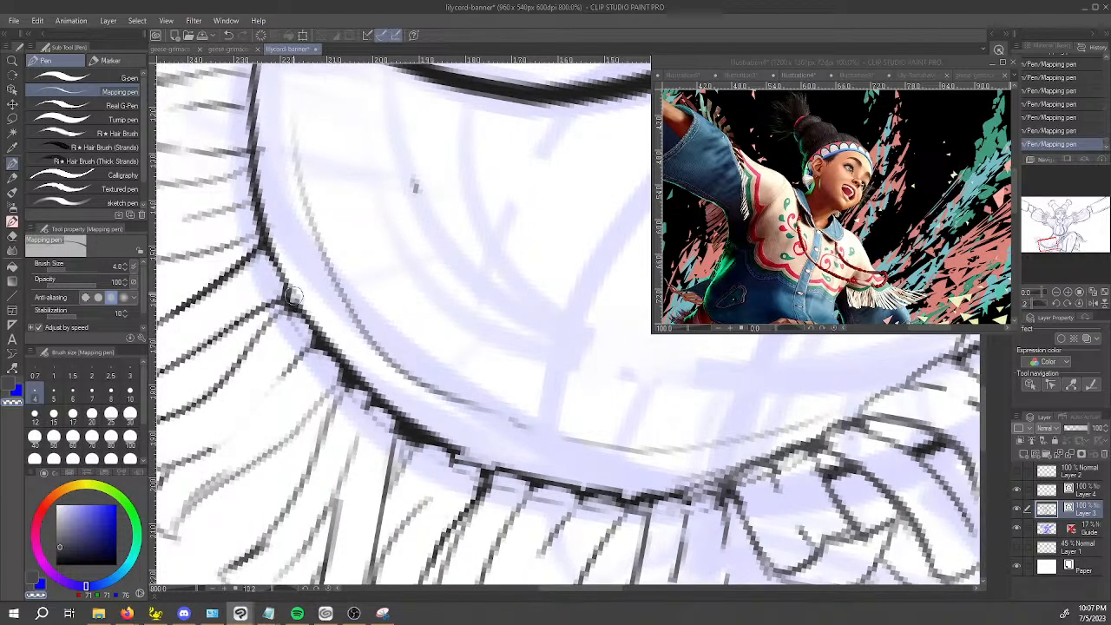
drag(323, 331, 335, 348)
drag(401, 416, 420, 431)
key(space)
drag(344, 317, 420, 409)
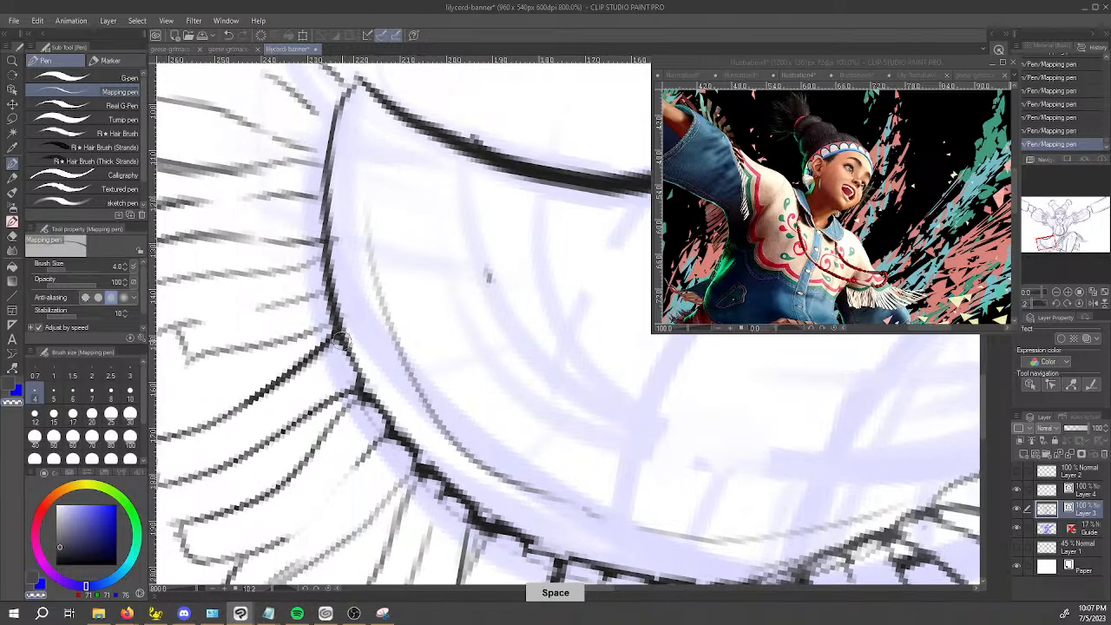
Refine the jacket's outer side edge where the fringe strands attach, and return the Mapping pen to its ink colour.
key(c)
drag(338, 334, 362, 377)
mouse_move(336, 311)
mouse_down()
mouse_move(323, 224)
mouse_move(326, 261)
mouse_up()
key(c)
key(c)
key(c)
key(c)
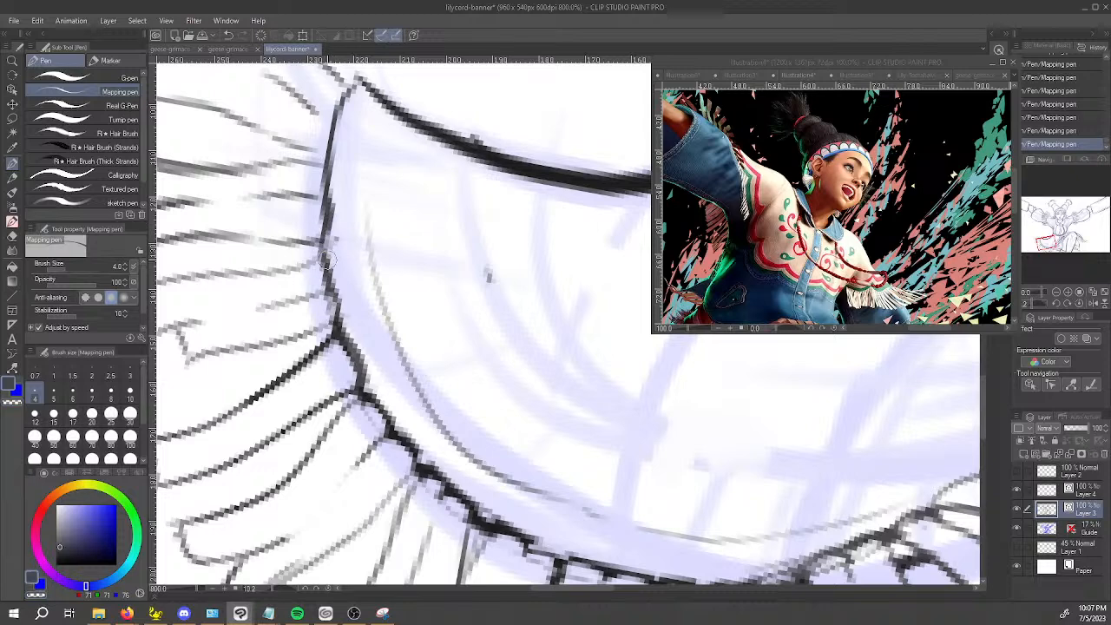
Save the banner illustration after the hem clean-up.
scroll(342, 223, down, 1)
key(space)
drag(578, 400, 450, 505)
key(ctrl+s)
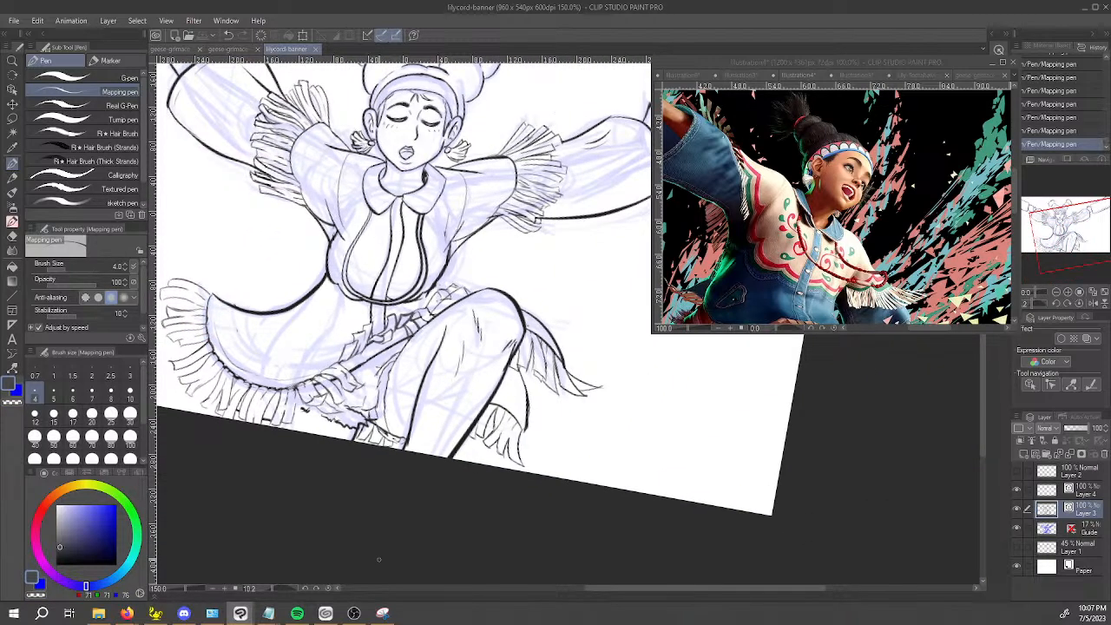
Erase the stray line ends around the fringed band between the torso and the raised thigh with the Vector eraser.
scroll(449, 279, up, 5)
key(e)
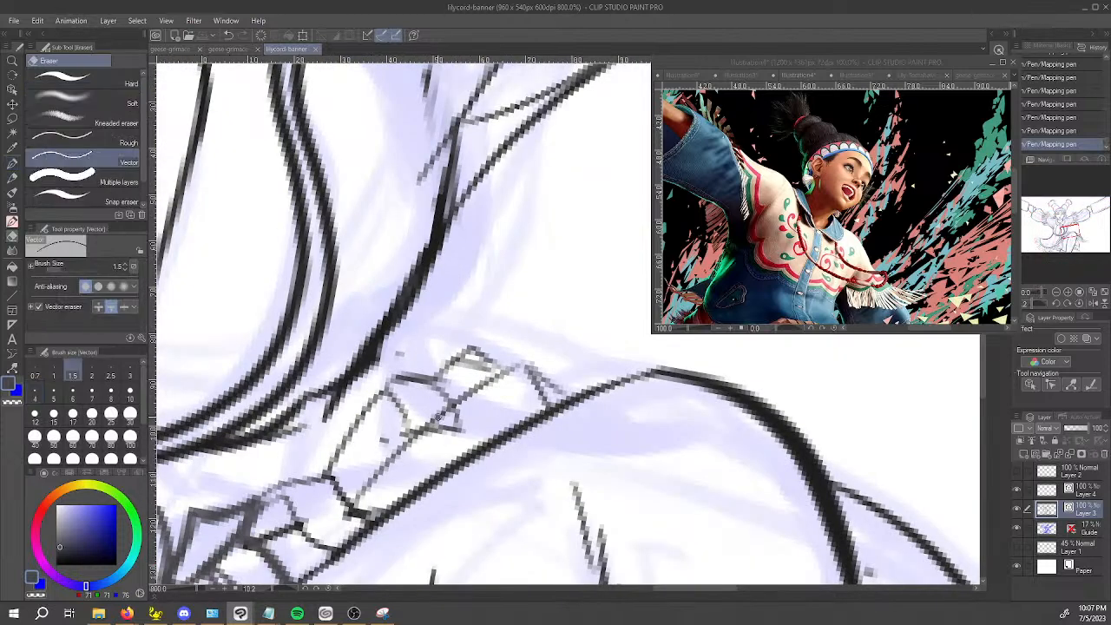
drag(385, 443, 387, 429)
drag(408, 356, 396, 351)
Draw a short Mapping pen line joining the torso's side outline to the fringed band, and undo the extra second stroke.
key(o)
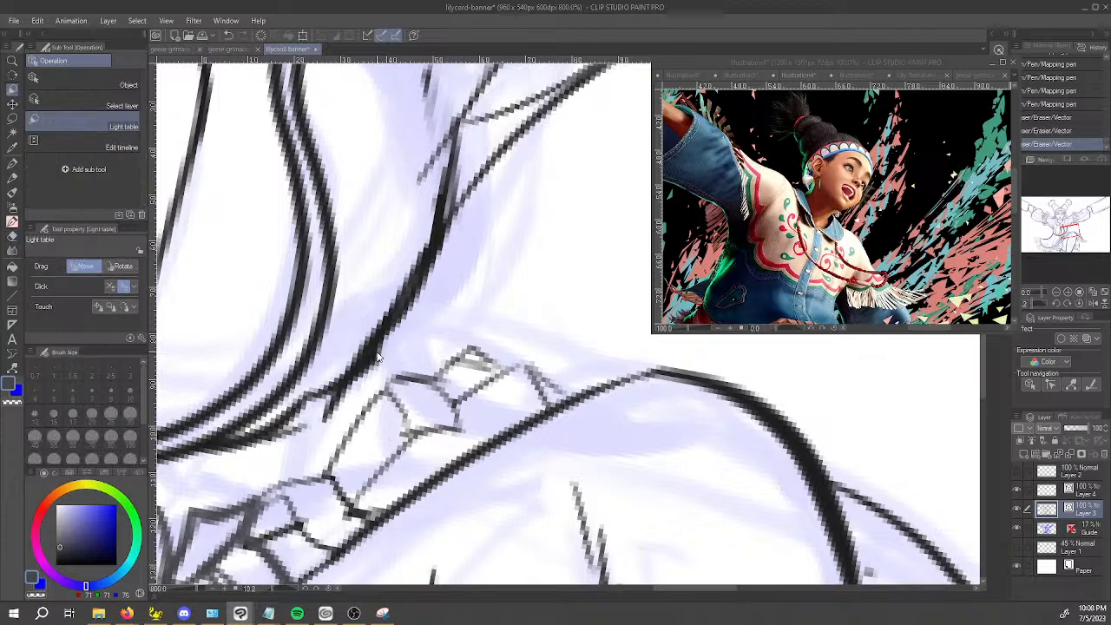
key(p)
drag(388, 339, 373, 398)
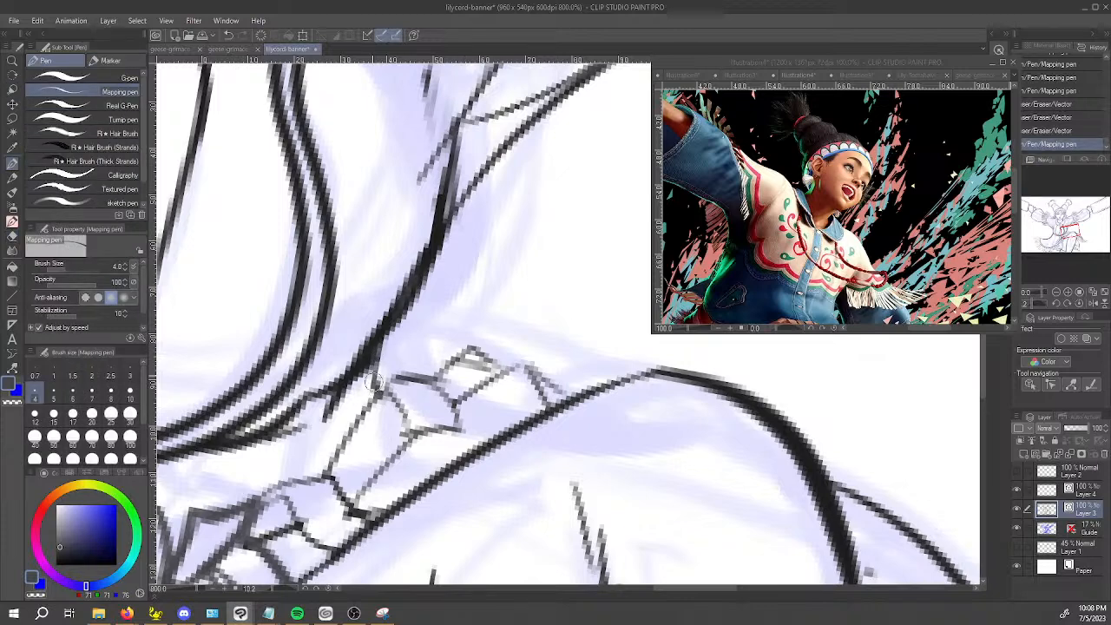
drag(389, 323, 375, 395)
key(ctrl+z)
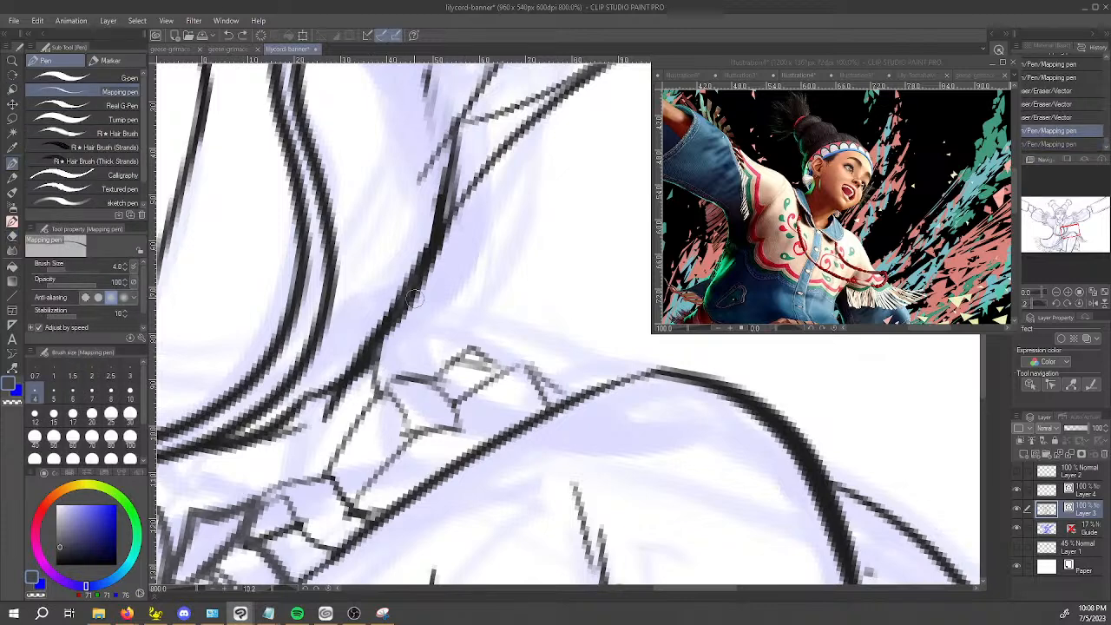
Sample a dark ink colour from the line art and convert the layer's lines to that drawing colour.
right_click(381, 330)
key(alt+e)
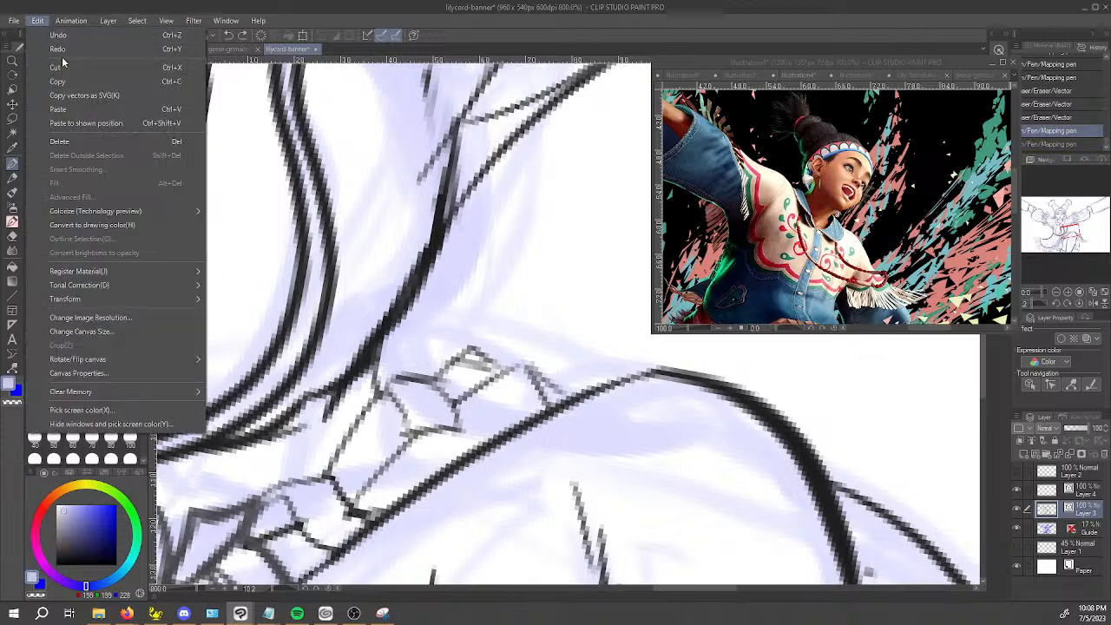
key(Escape)
right_click(365, 348)
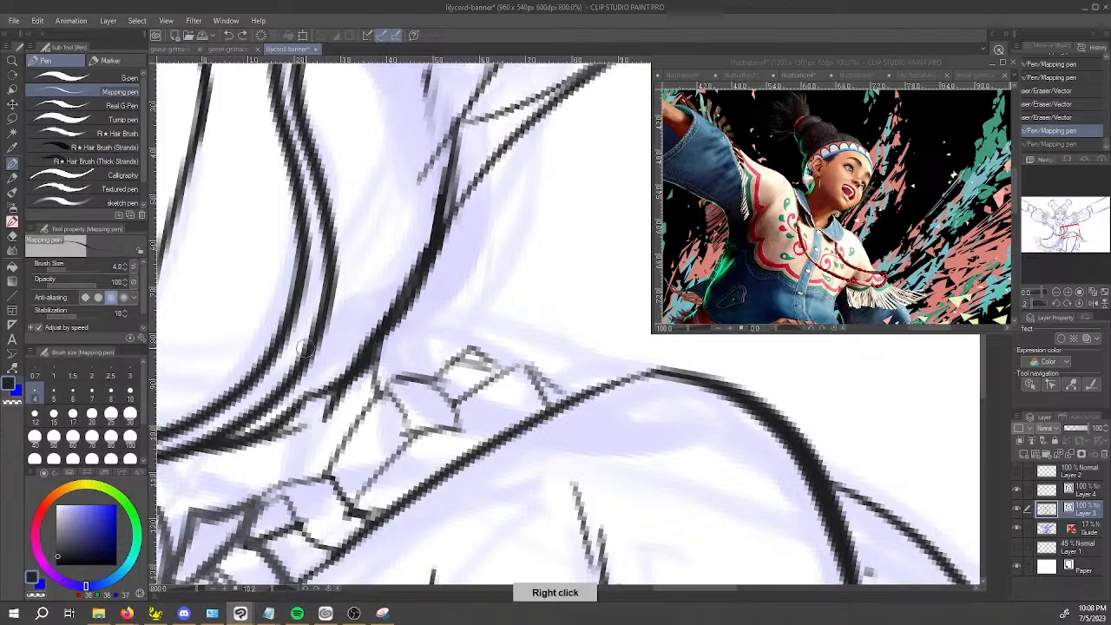
click(38, 20)
click(126, 227)
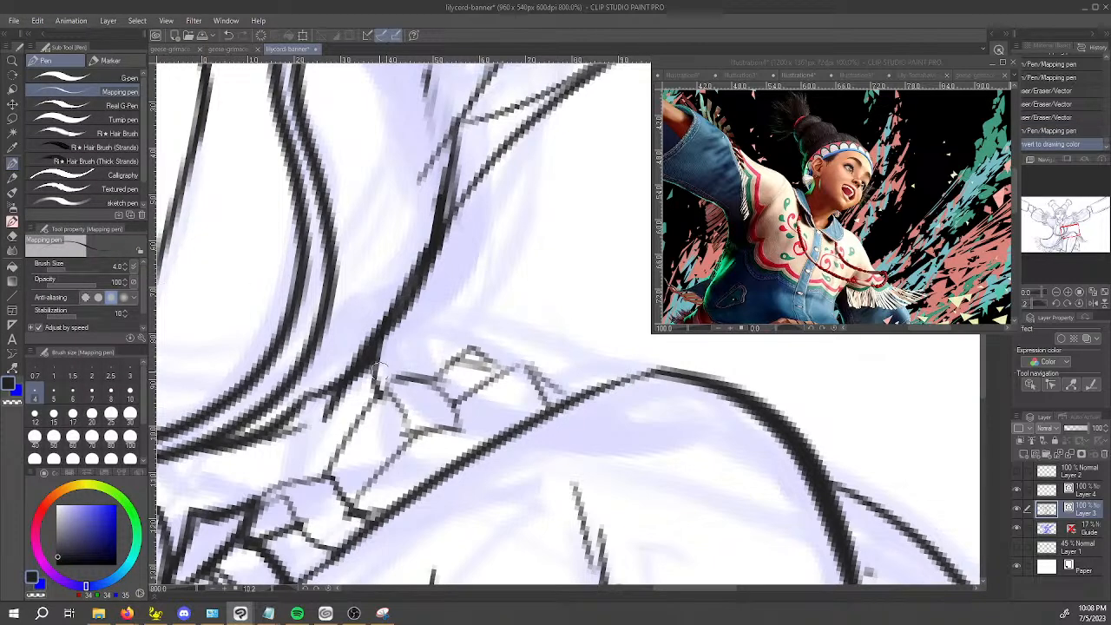
Thicken the short line below the torso outline and re-ink the folded strands of the band above the thigh.
drag(379, 391, 386, 334)
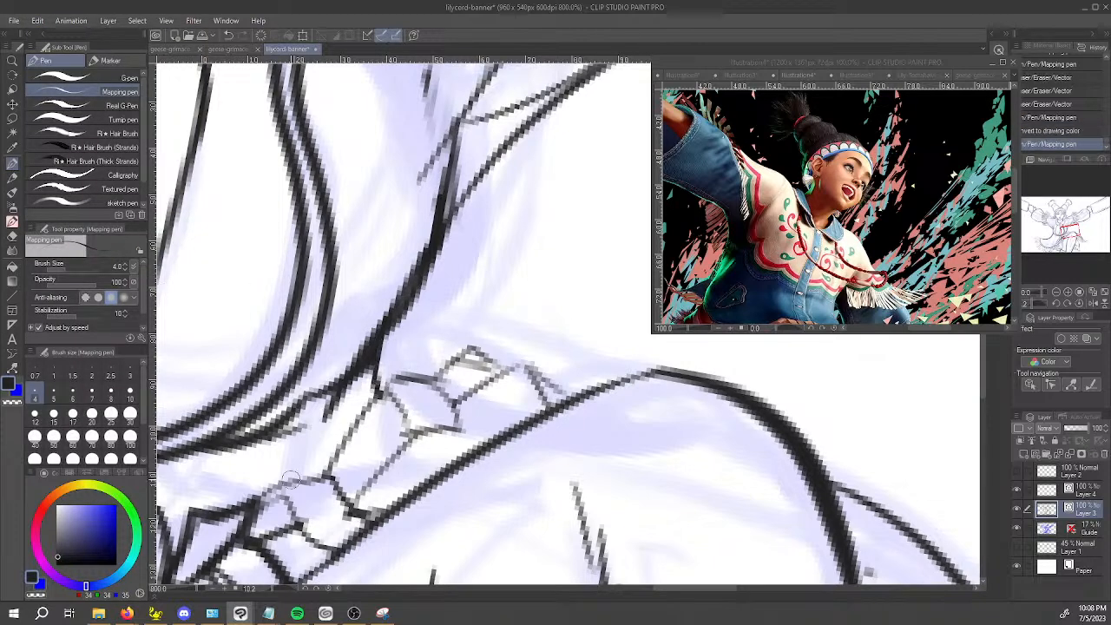
drag(261, 499, 337, 473)
drag(282, 504, 365, 553)
Skip to the next track in Spotify and return to the drawing.
mouse_move(303, 614)
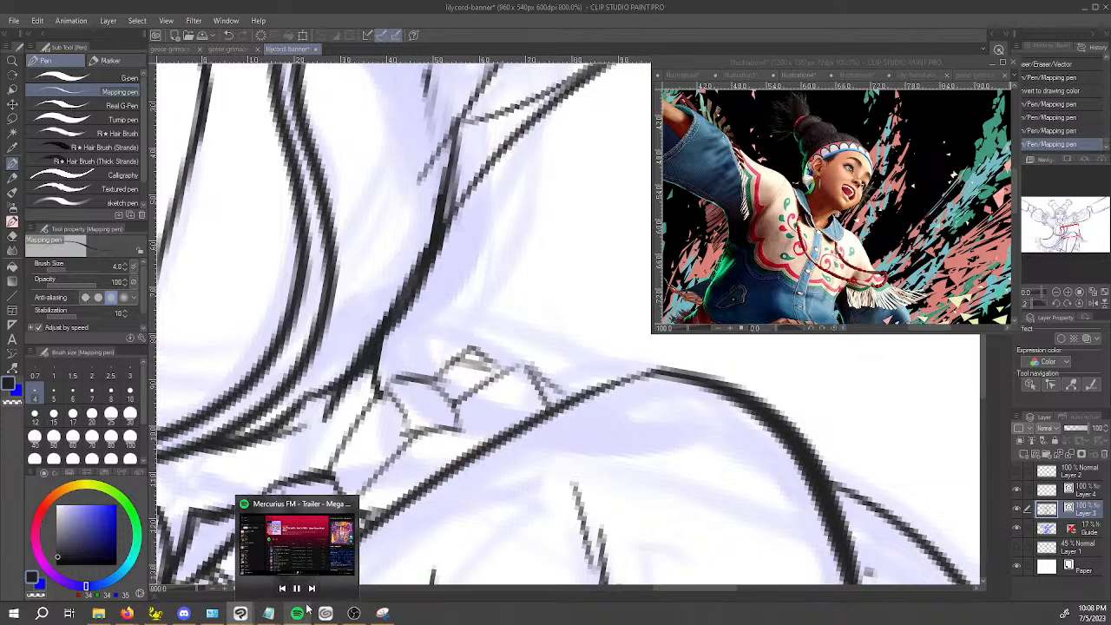
click(311, 588)
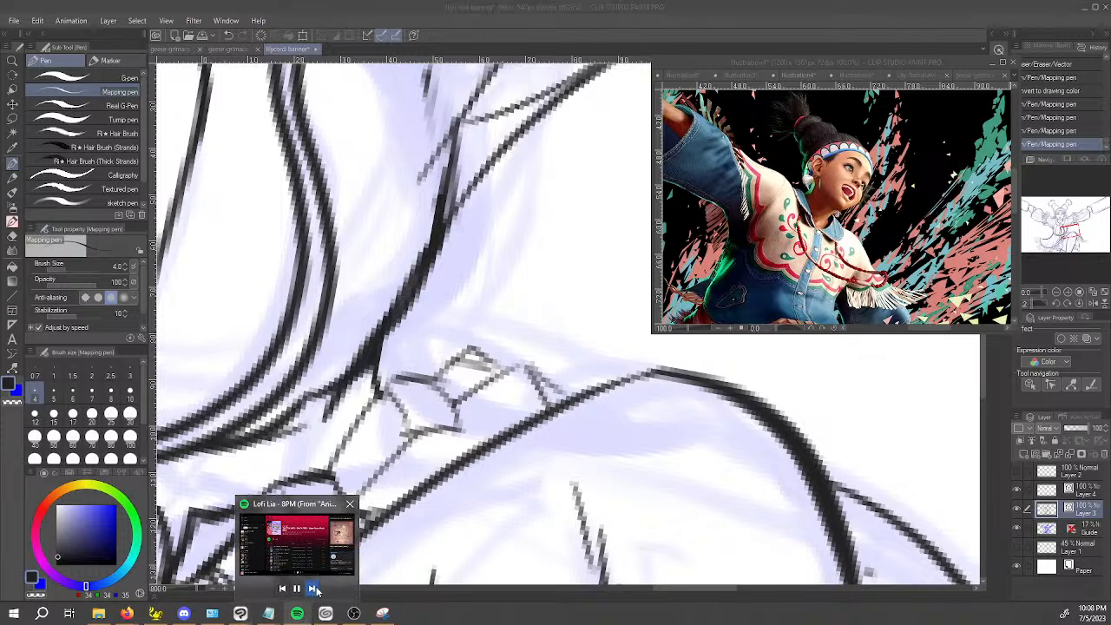
click(443, 410)
Re-ink the folds and outer edge of the band's upper strands near the knee with the Mapping pen.
drag(390, 400, 412, 436)
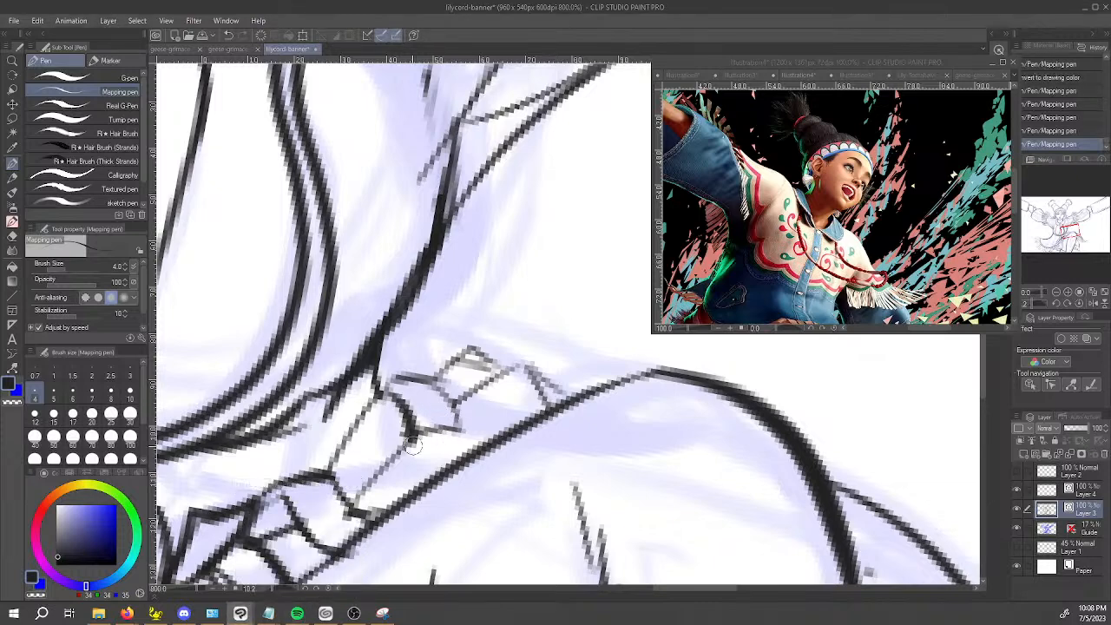
key(ctrl+z)
mouse_move(396, 400)
mouse_down()
mouse_move(415, 446)
mouse_move(472, 435)
mouse_up()
drag(439, 383, 470, 445)
mouse_move(332, 472)
mouse_down()
mouse_move(378, 395)
mouse_move(459, 387)
mouse_move(510, 332)
mouse_up()
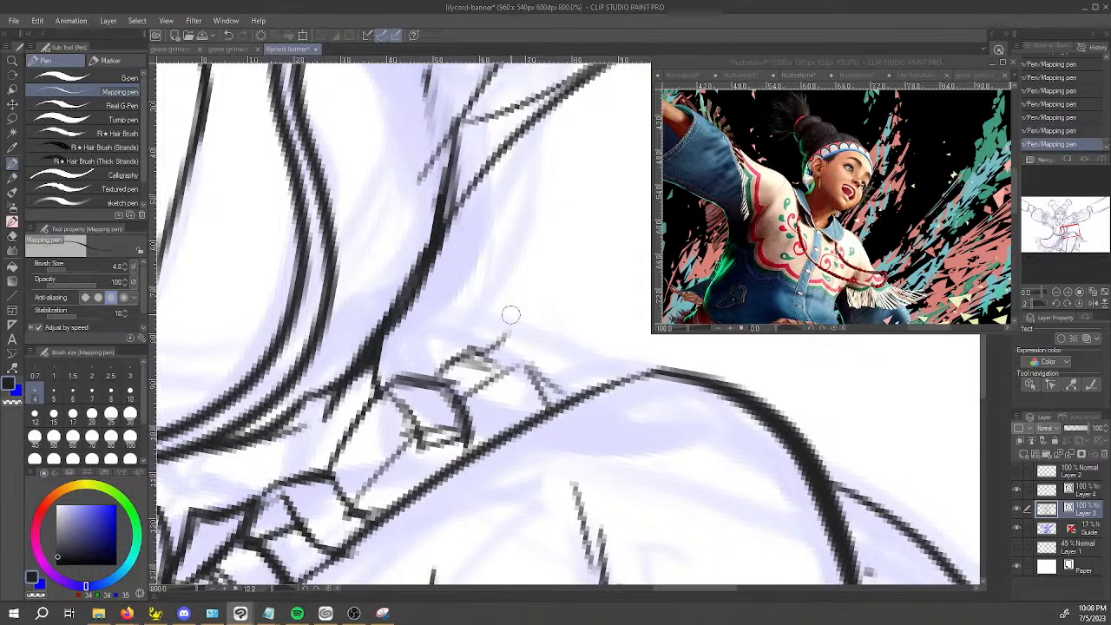
Save the illustration and hide the blue Guide sketch layer.
scroll(510, 295, down, 10)
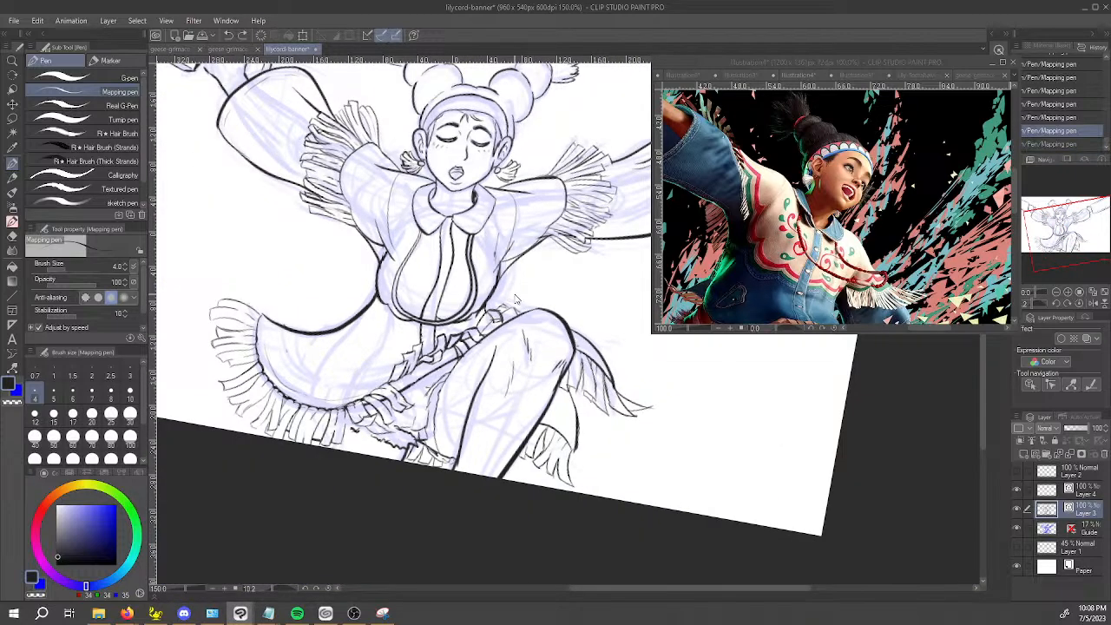
drag(626, 384, 628, 371)
key(ctrl+s)
scroll(639, 365, down, 1)
drag(815, 453, 842, 428)
drag(829, 396, 710, 408)
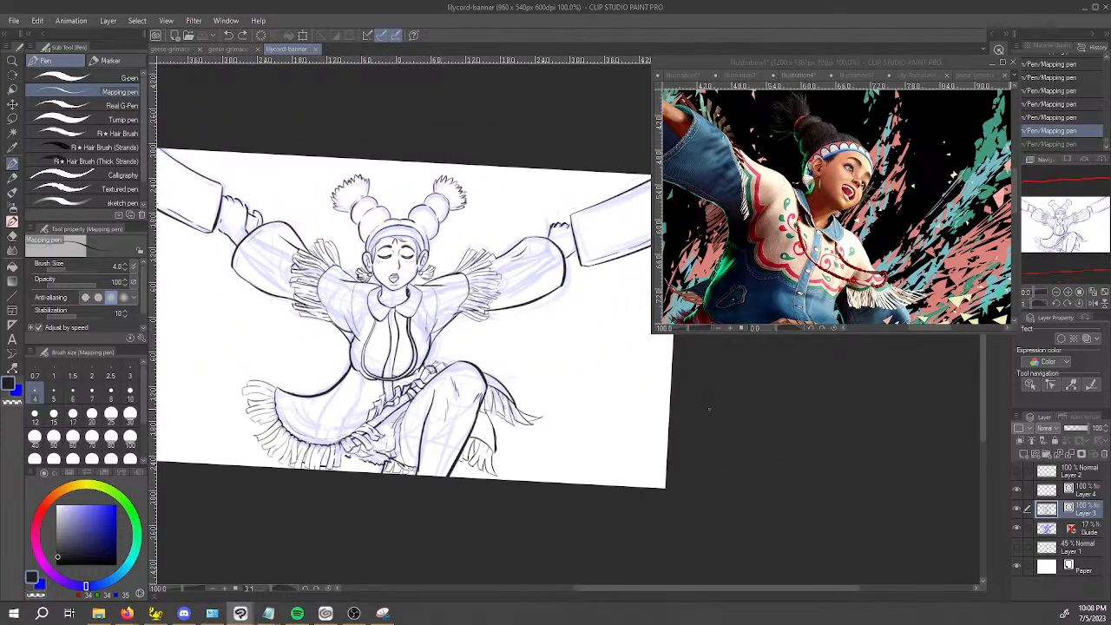
click(1014, 527)
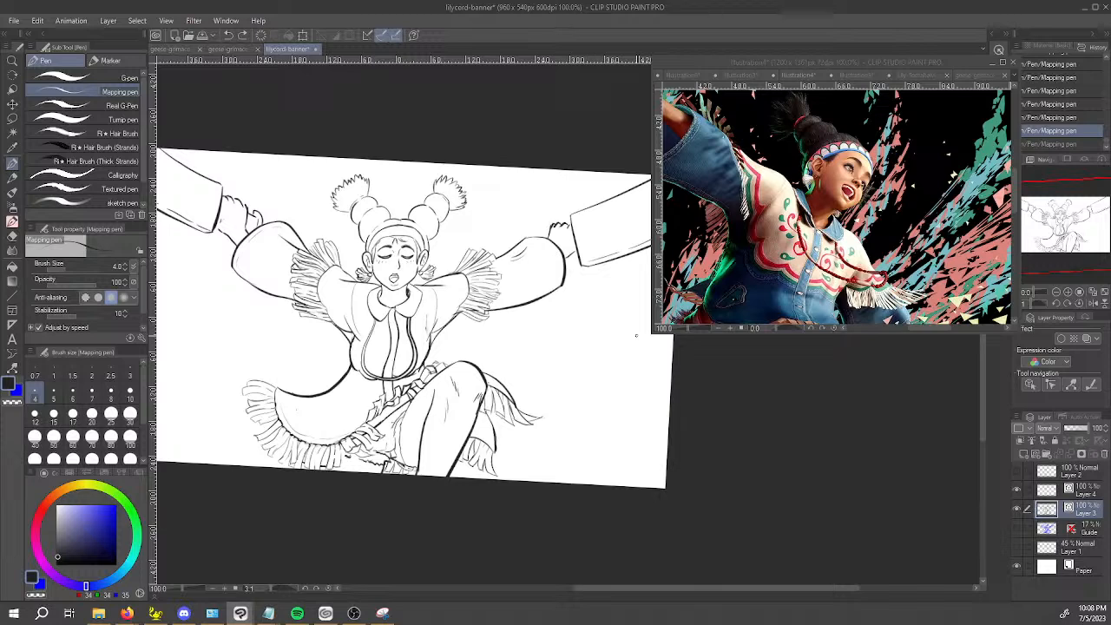
Draw short cross lines between the double lines of the jacket's chest trim, below the collar point on the viewer's left.
scroll(399, 354, up, 4)
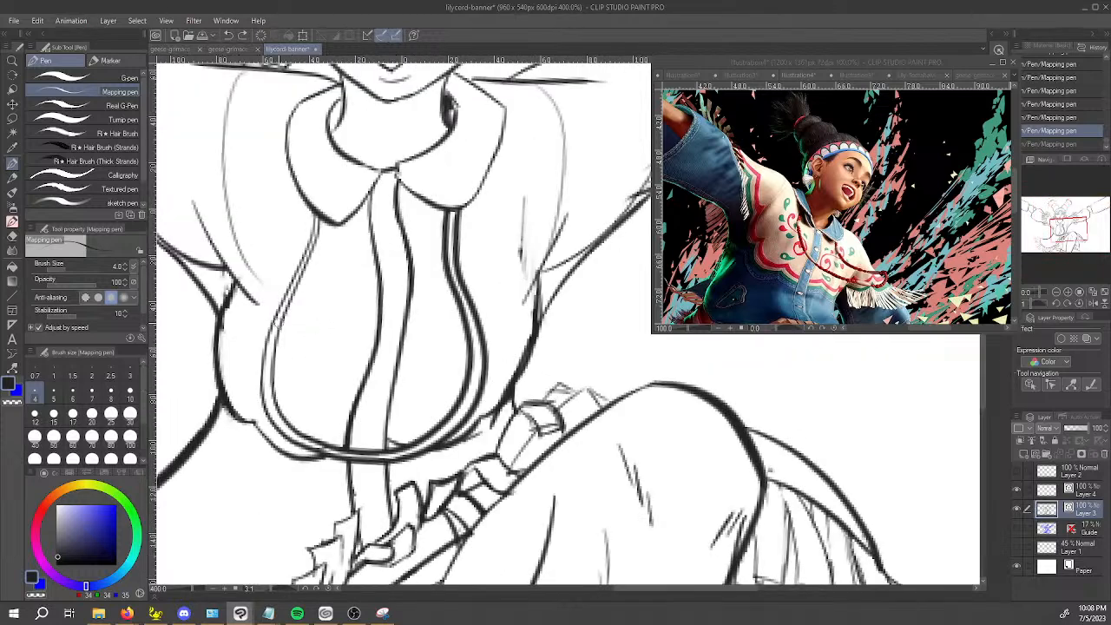
drag(276, 319, 316, 238)
key(ctrl+z)
key(ctrl+z)
key(ctrl+z)
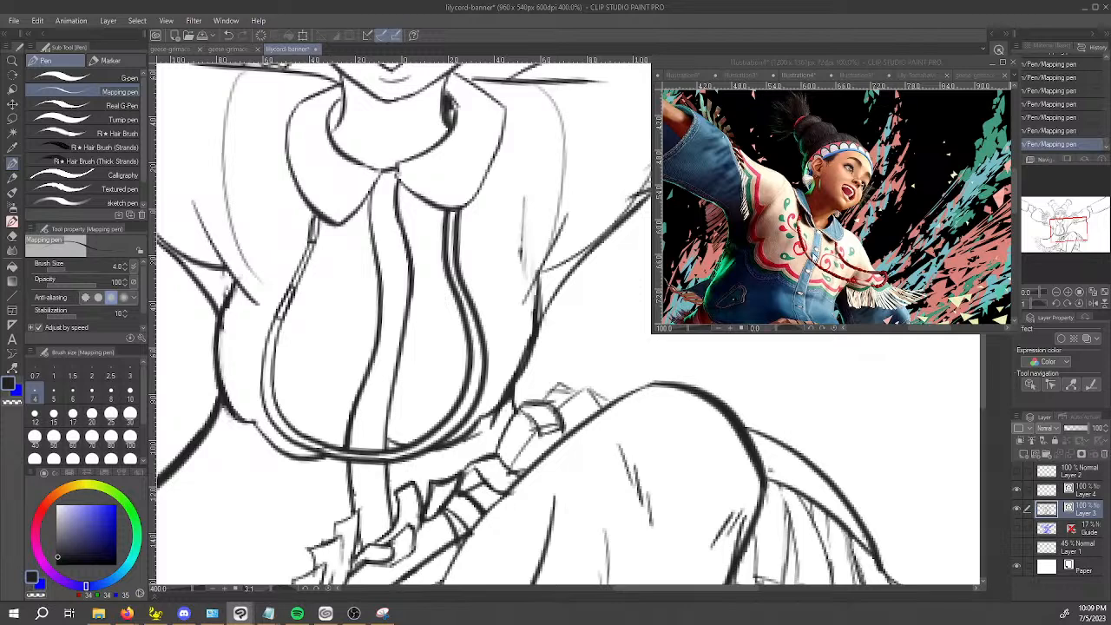
key(ctrl+z)
drag(306, 248, 320, 214)
Continue the short dividing lines along the chest trim's lower curve and up its opposite side.
mouse_move(279, 410)
mouse_down()
mouse_move(300, 436)
mouse_move(278, 433)
mouse_move(296, 447)
mouse_up()
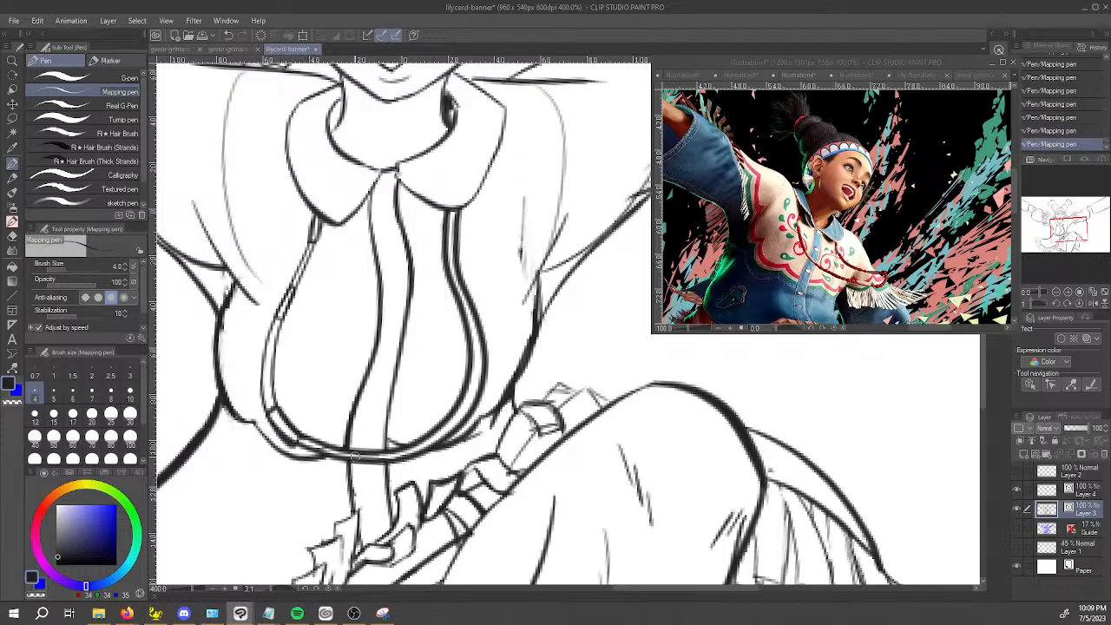
drag(372, 450, 416, 443)
mouse_move(464, 400)
mouse_down()
mouse_move(470, 343)
mouse_move(488, 344)
mouse_move(481, 396)
mouse_up()
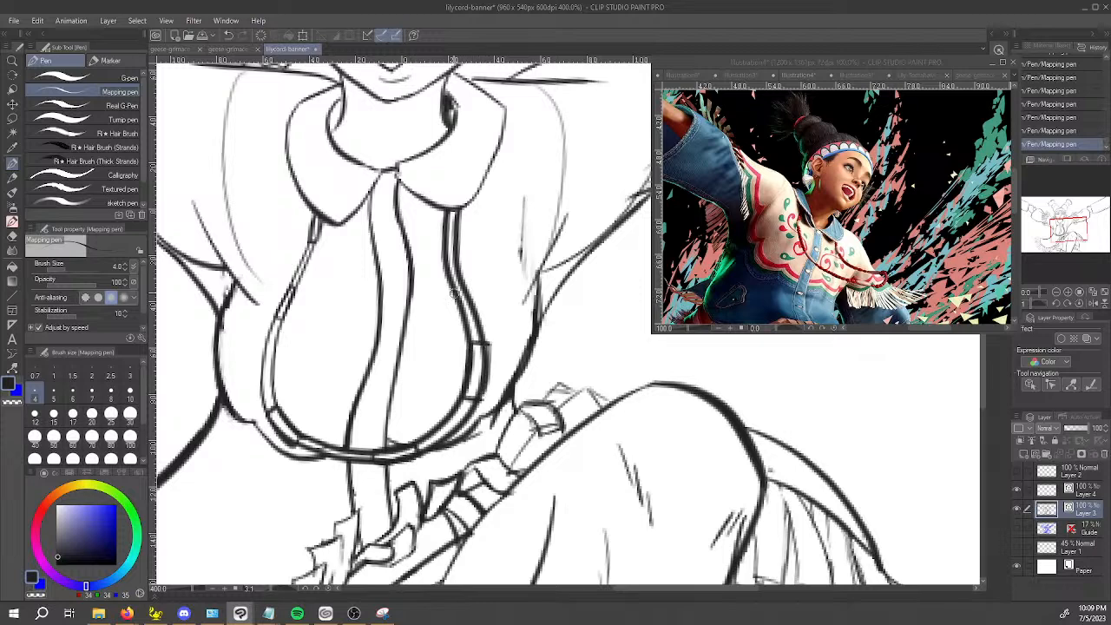
Add dividing lines to the chest trim below the collar point on the viewer's right, redrawing the misplaced strokes.
drag(443, 253, 460, 290)
key(ctrl+z)
drag(455, 250, 465, 285)
key(ctrl+z)
drag(448, 245, 462, 280)
Clean the inside of the trim segment on the viewer's right with the Mapping pen in transparent colour.
key(c)
drag(482, 362, 479, 386)
mouse_move(484, 344)
mouse_down()
mouse_move(481, 393)
mouse_move(474, 350)
mouse_move(468, 386)
mouse_move(472, 340)
mouse_up()
key(c)
key(c)
key(c)
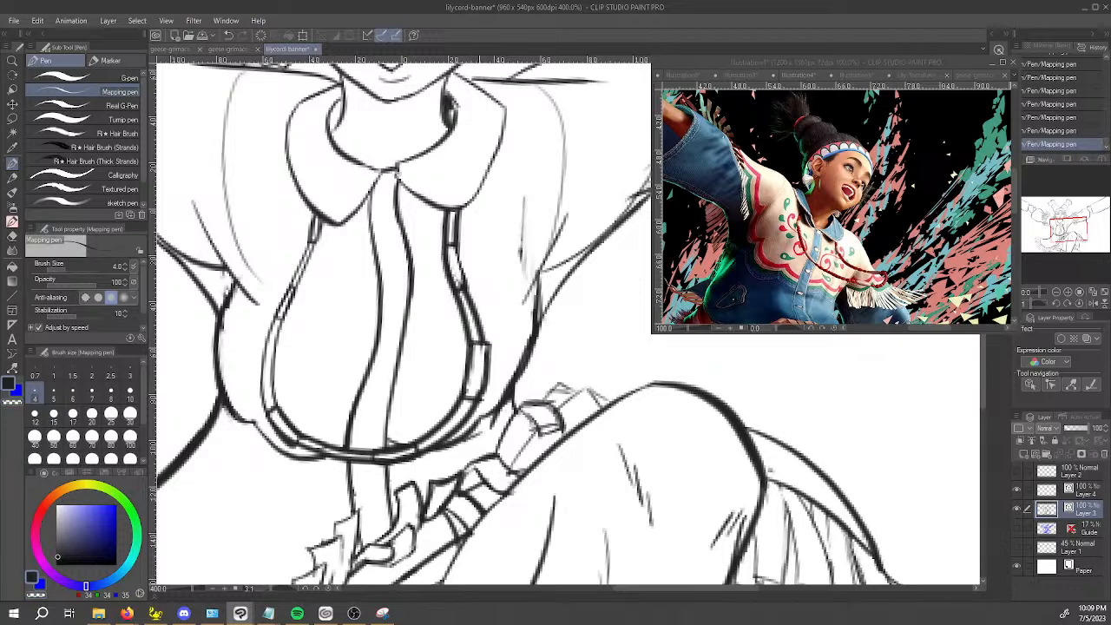
key(c)
Select the chest trim's inner vector line and scale it slightly narrower to widen the gap between the trim's lines.
key(i)
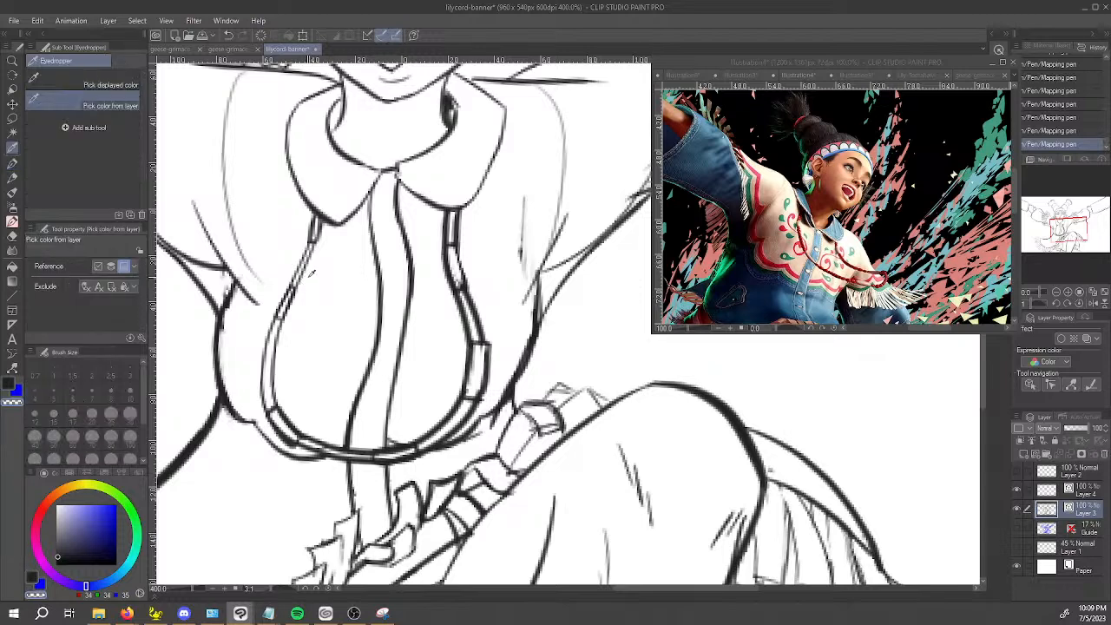
key(o)
click(305, 268)
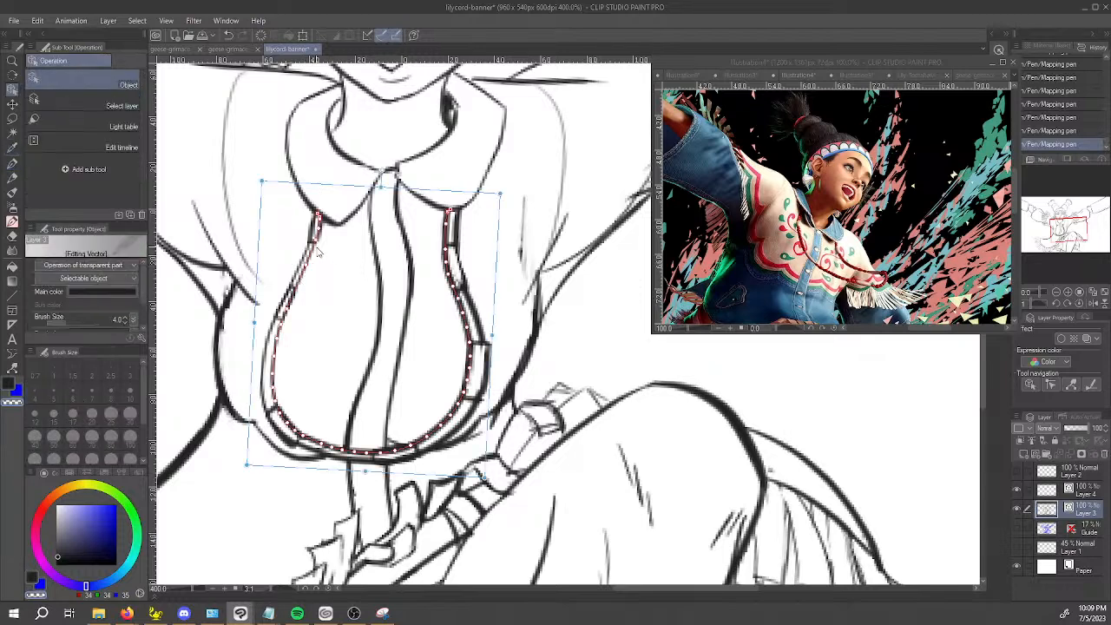
drag(263, 181, 266, 189)
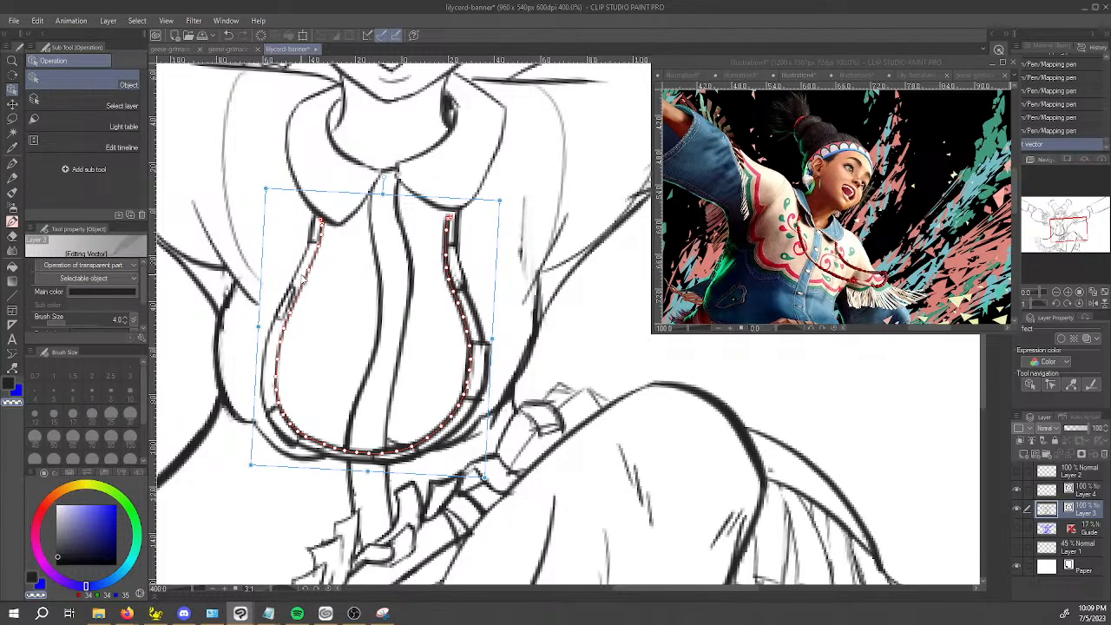
click(344, 342)
Remove the misaligned dividing lines from the chest trim on the viewer's left with the Vector eraser.
click(290, 306)
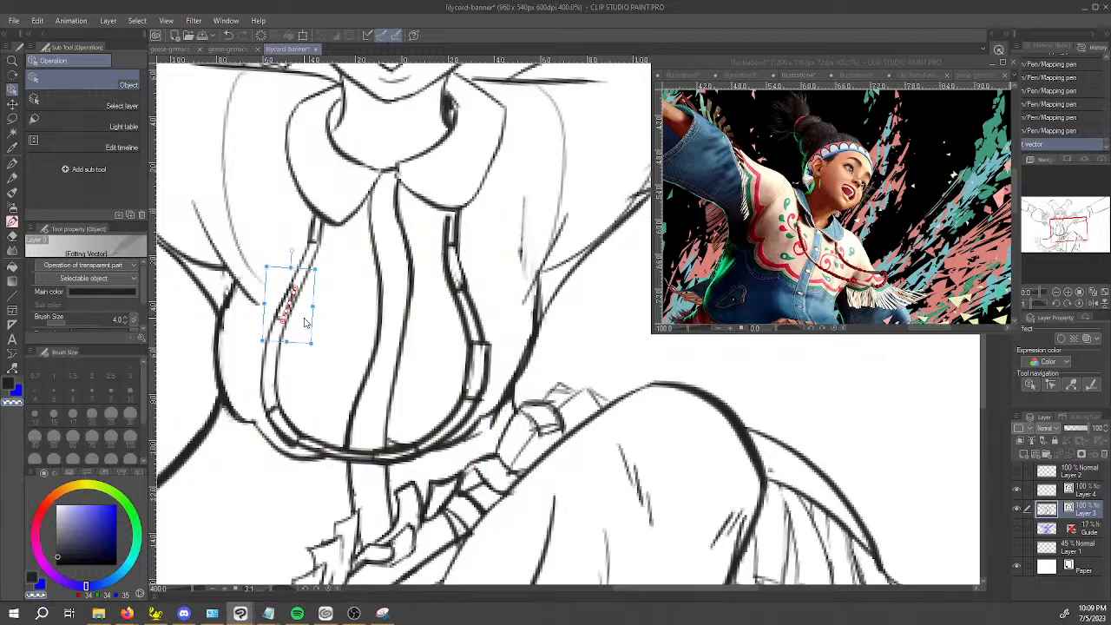
key(e)
click(293, 309)
click(318, 248)
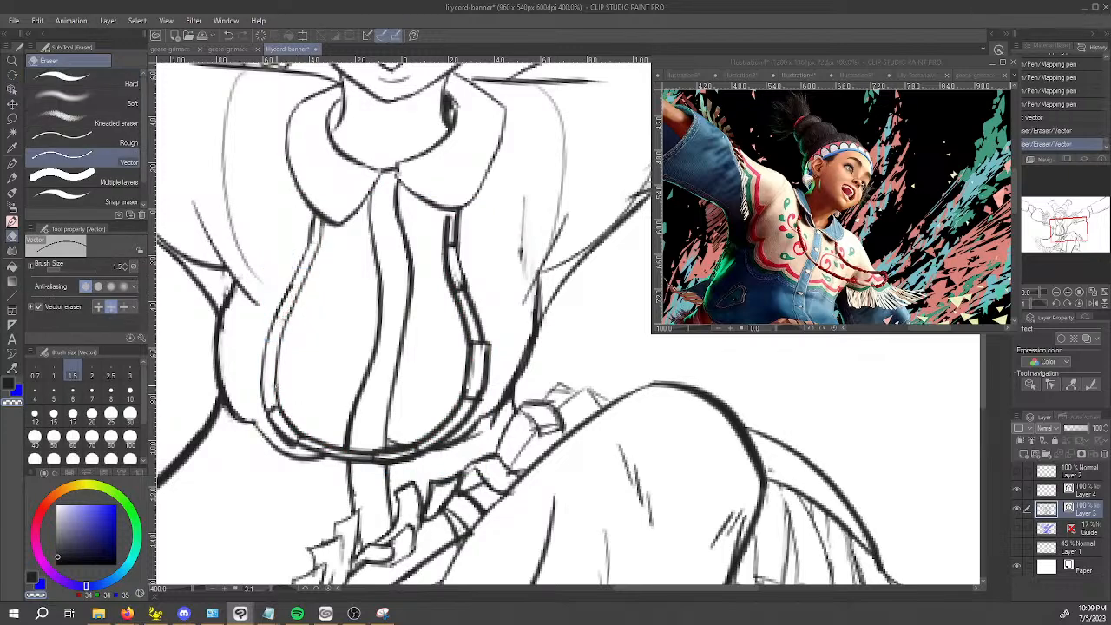
Redraw the dividing lines between the adjusted trim lines on the viewer's left with the Mapping pen.
key(p)
drag(277, 318, 286, 321)
key(ctrl+z)
key(c)
drag(304, 285, 297, 303)
mouse_move(320, 237)
mouse_down()
mouse_move(307, 251)
mouse_move(317, 246)
mouse_up()
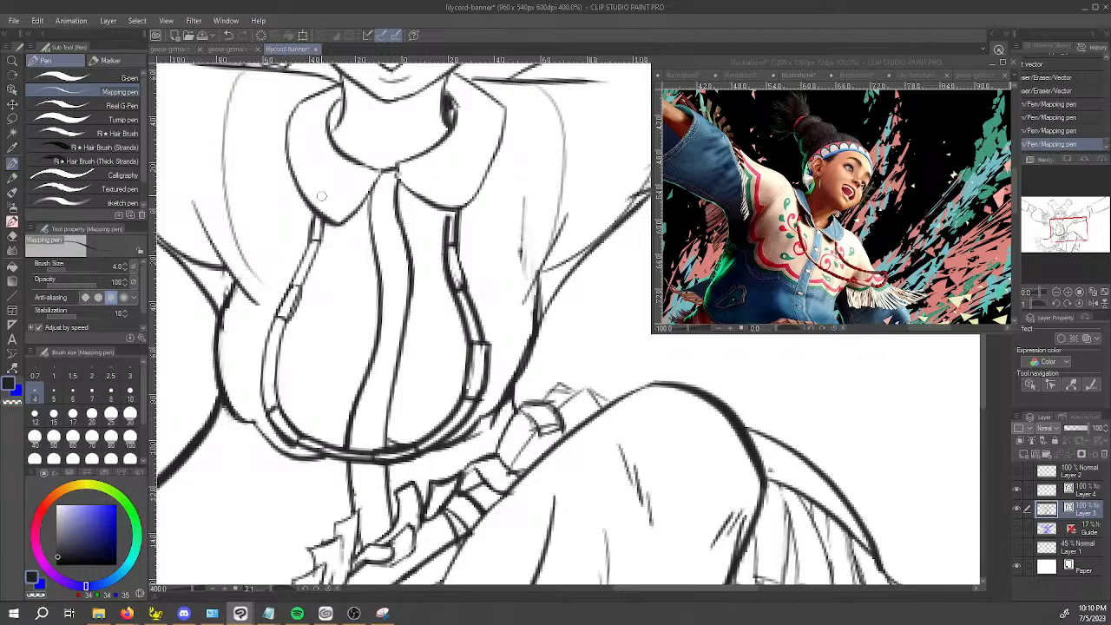
Clear the excess ink inside the chest trim's segments on the viewer's right using the transparent Mapping pen.
scroll(447, 210, down, 5)
scroll(446, 249, up, 8)
key(c)
mouse_move(441, 255)
mouse_down()
mouse_move(455, 214)
mouse_move(455, 265)
mouse_up()
mouse_move(449, 341)
mouse_down()
mouse_move(442, 285)
mouse_move(443, 306)
mouse_move(444, 296)
mouse_up()
mouse_move(475, 432)
mouse_down()
mouse_move(468, 363)
mouse_move(491, 442)
mouse_move(478, 420)
mouse_up()
mouse_move(556, 517)
mouse_down()
mouse_move(495, 301)
mouse_move(457, 271)
mouse_move(465, 265)
mouse_up()
drag(458, 367, 475, 276)
Re-ink the long edge of the trim segment on the viewer's right and trim its inner side with transparent colour.
key(c)
mouse_move(463, 375)
mouse_down()
mouse_move(476, 274)
mouse_move(459, 370)
mouse_move(464, 266)
mouse_up()
key(c)
mouse_move(417, 414)
mouse_down()
mouse_move(469, 379)
mouse_move(420, 375)
mouse_up()
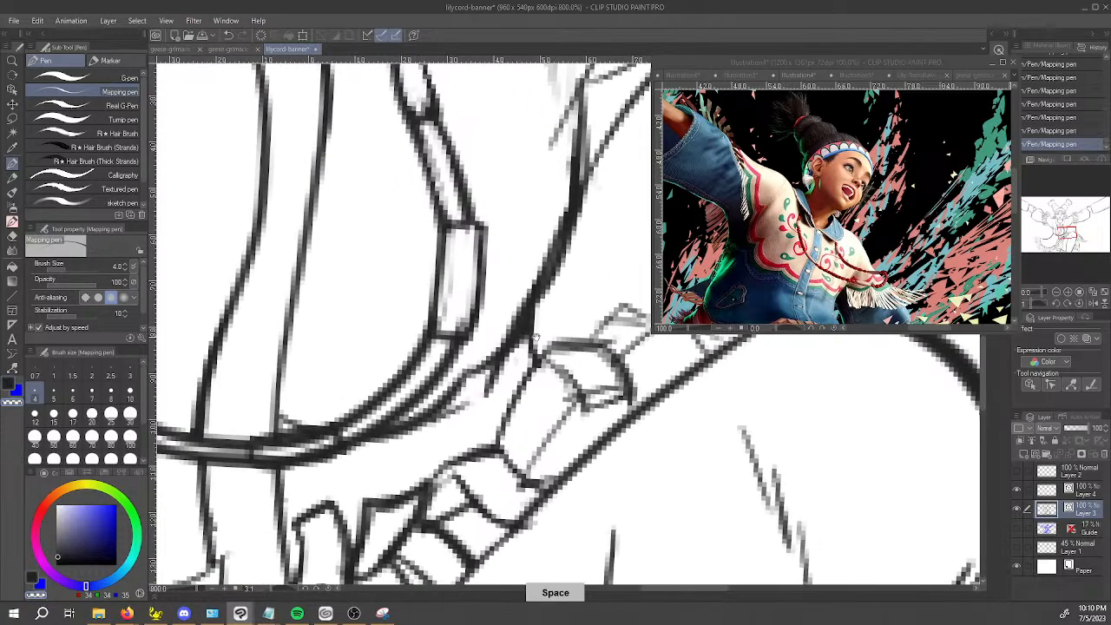
Open up the gap between the trim's double lines along its bottom curve with the transparent Mapping pen.
drag(413, 426, 441, 349)
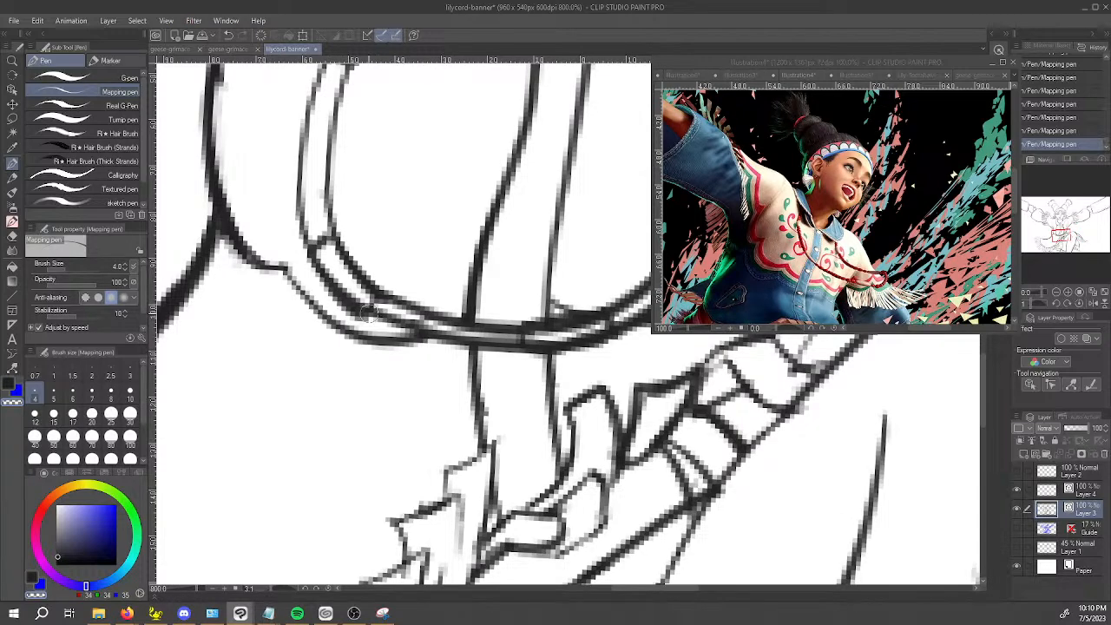
drag(469, 473, 489, 334)
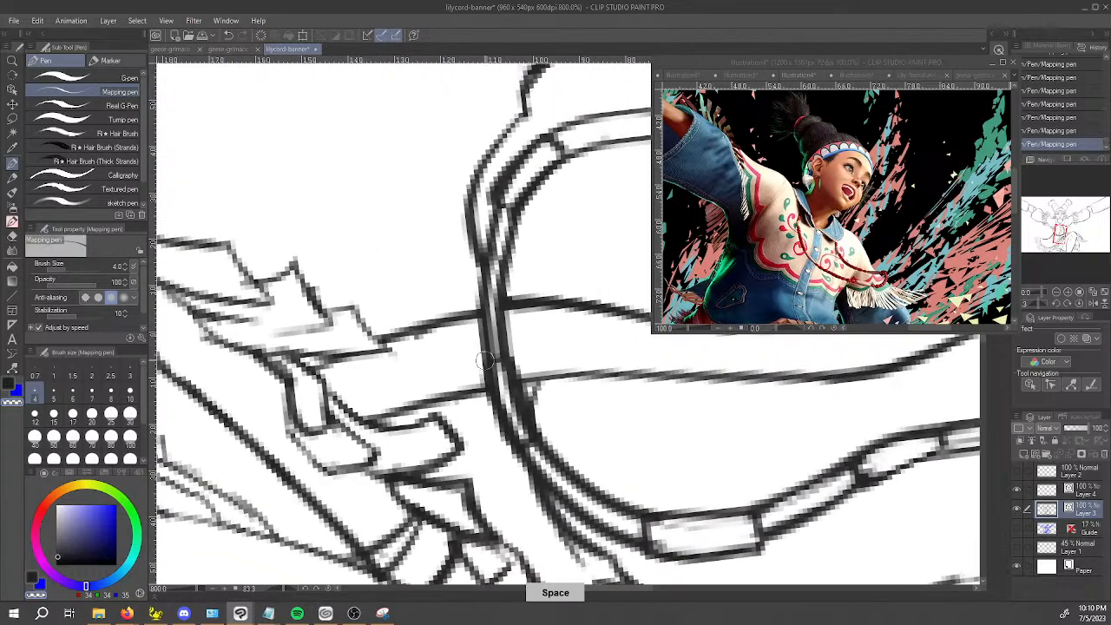
key(ctrl+z)
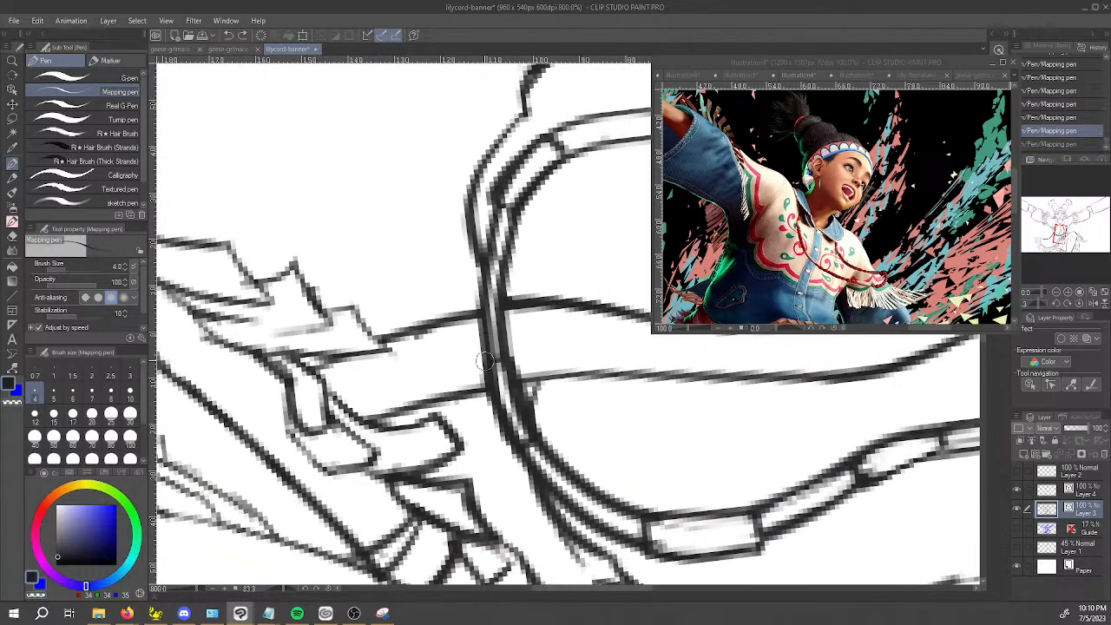
drag(483, 255, 496, 209)
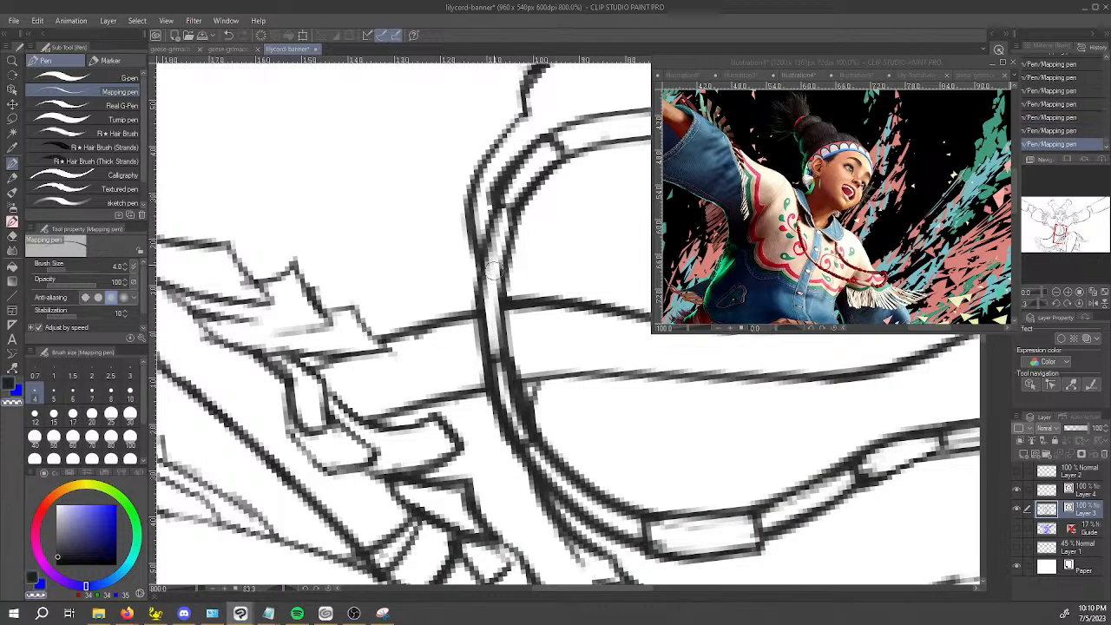
mouse_move(495, 222)
mouse_down()
mouse_move(502, 189)
mouse_move(536, 159)
mouse_up()
mouse_move(493, 214)
mouse_down()
mouse_move(502, 180)
mouse_move(549, 143)
mouse_move(500, 217)
mouse_move(493, 192)
mouse_move(540, 148)
mouse_move(508, 168)
mouse_move(548, 138)
mouse_up()
Refine the inner edge of the trim's lower corner segment and redraw its dividing line, alternating ink and transparent colour.
key(c)
key(c)
key(c)
drag(518, 218, 569, 148)
key(c)
key(c)
drag(524, 199, 550, 165)
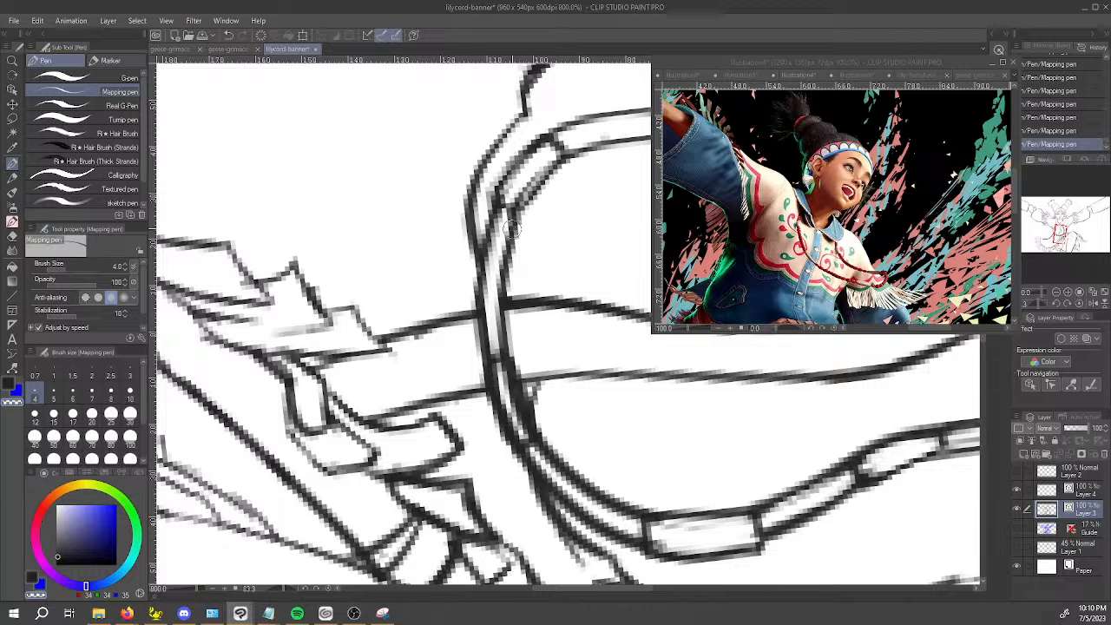
key(c)
drag(494, 205, 515, 206)
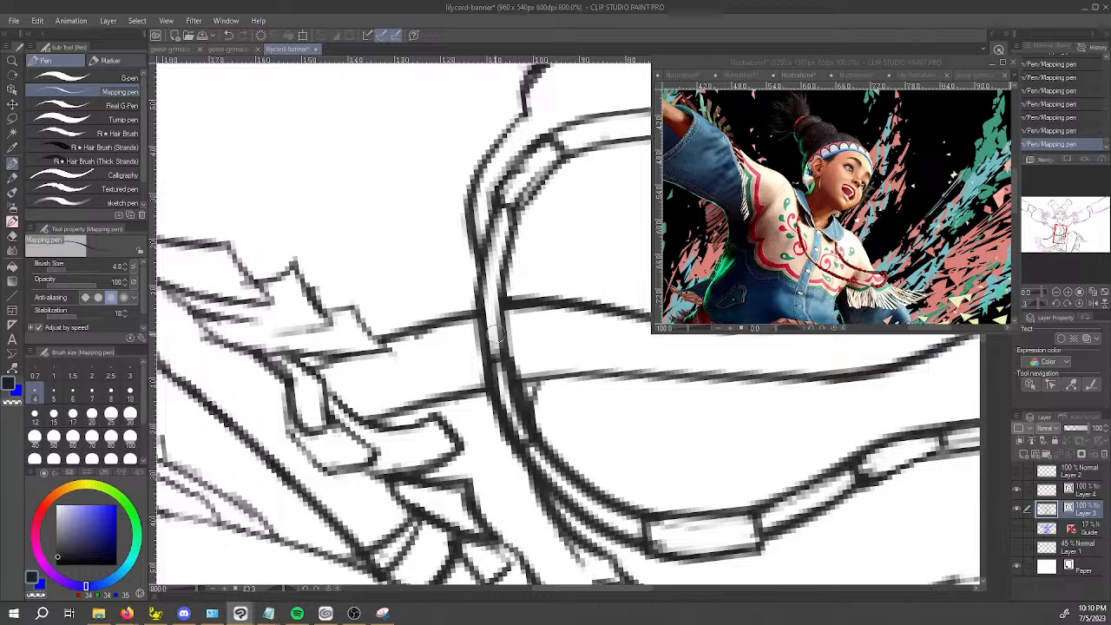
Clean and re-ink the bottom trim segment beside the jacket's centre placket with the Mapping pen.
key(c)
mouse_move(494, 381)
mouse_down()
mouse_move(509, 434)
mouse_move(523, 440)
mouse_move(506, 369)
mouse_move(516, 449)
mouse_move(485, 379)
mouse_move(520, 442)
mouse_up()
key(c)
drag(487, 372, 519, 444)
scroll(518, 438, down, 10)
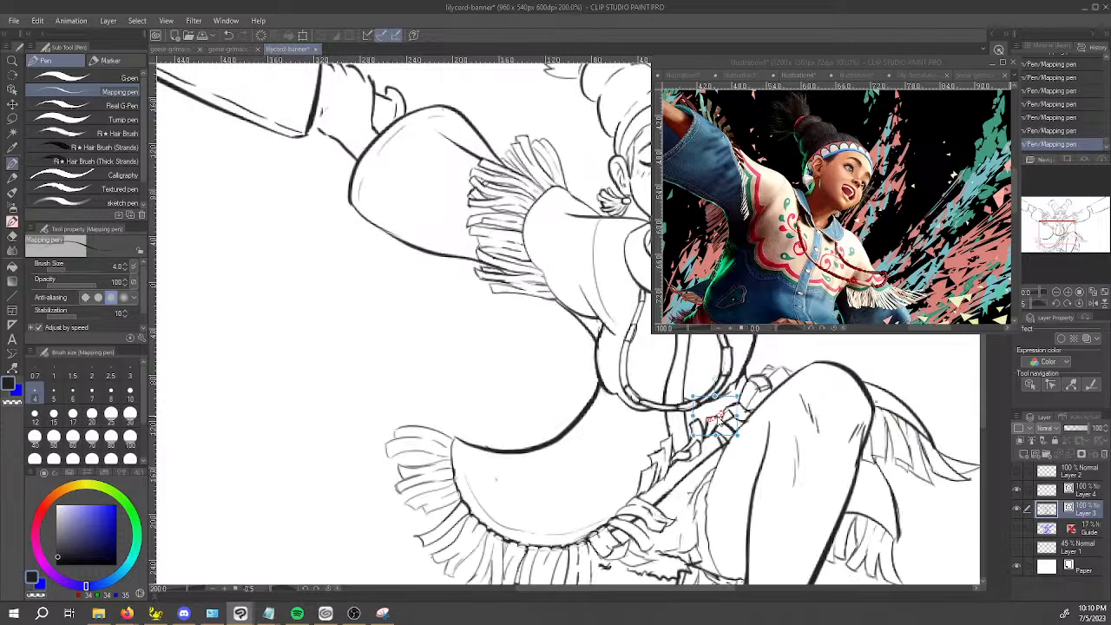
Re-ink the outer edge of the chest trim segment on the viewer's right and clean its corner with transparent colour.
scroll(493, 354, up, 10)
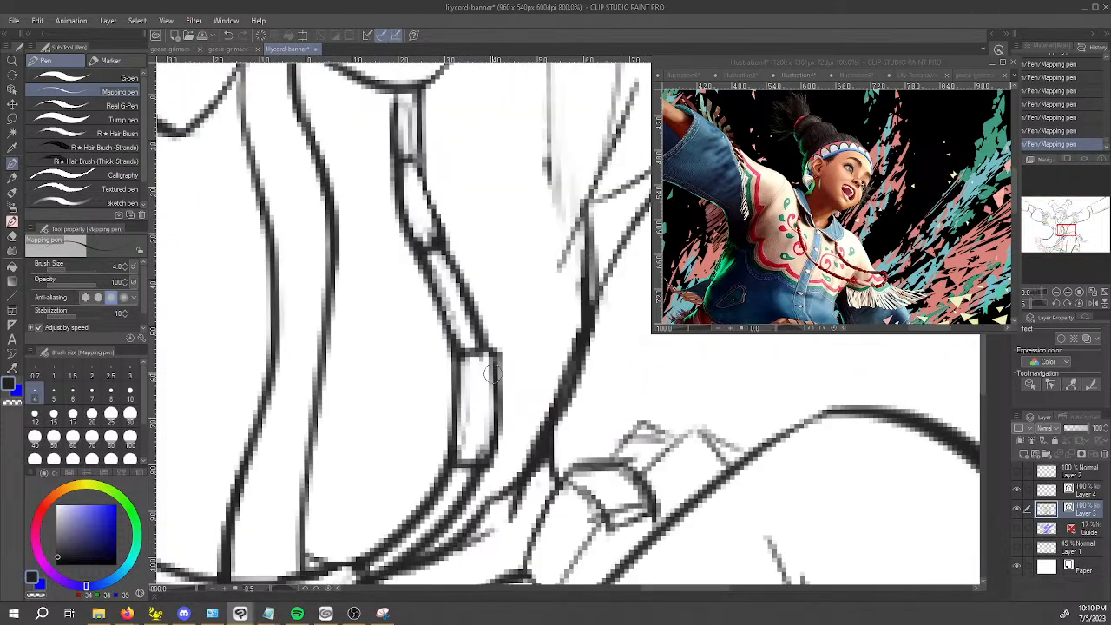
drag(491, 348, 485, 476)
key(c)
mouse_move(495, 354)
mouse_down()
mouse_move(495, 473)
mouse_move(495, 352)
mouse_up()
key(c)
scroll(491, 351, down, 10)
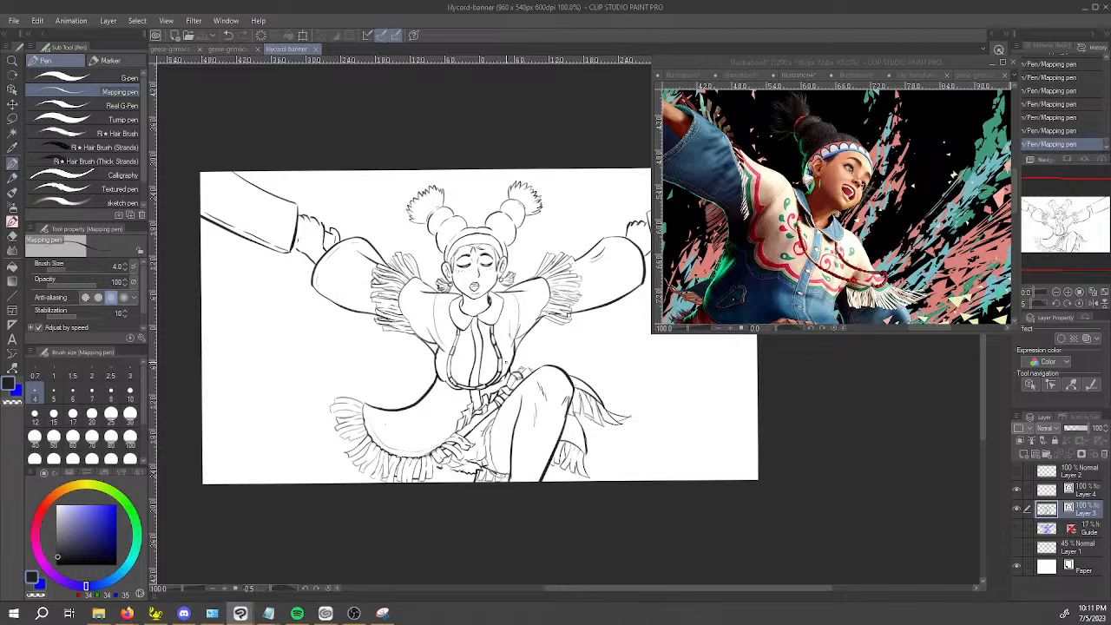
Show the Guide sketch layer beneath the line art while inspecting the fringed jacket hem.
scroll(506, 363, up, 2)
key(space)
drag(392, 538, 425, 456)
scroll(417, 469, up, 2)
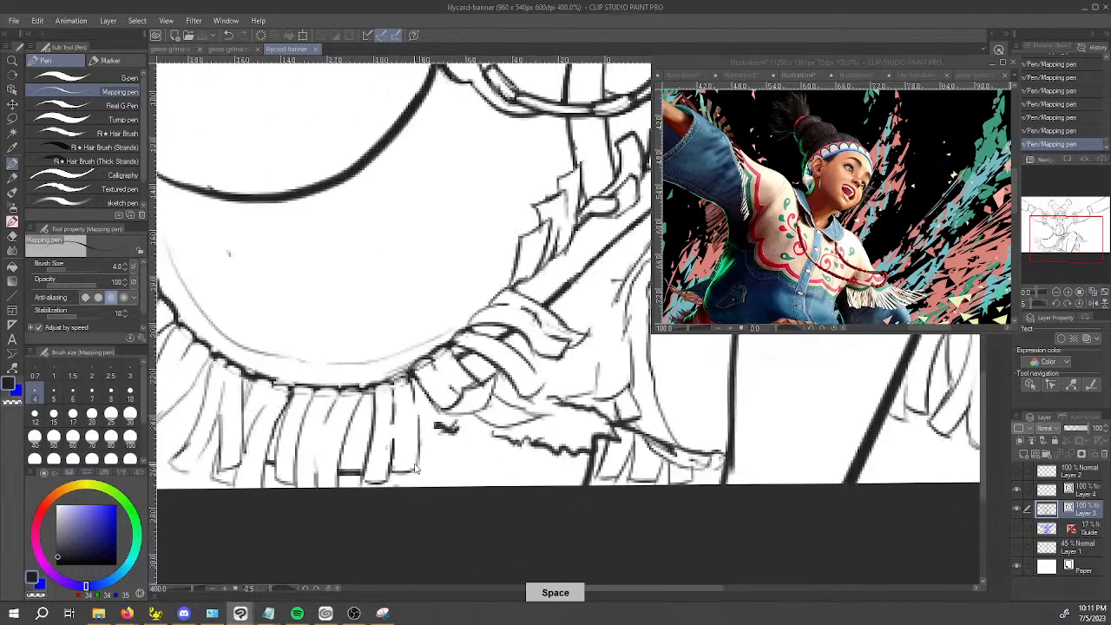
scroll(415, 469, up, 2)
mouse_move(422, 390)
mouse_down()
mouse_move(441, 385)
mouse_move(452, 401)
mouse_move(505, 387)
mouse_move(534, 406)
mouse_move(563, 404)
mouse_up()
click(1018, 545)
scroll(769, 495, down, 2)
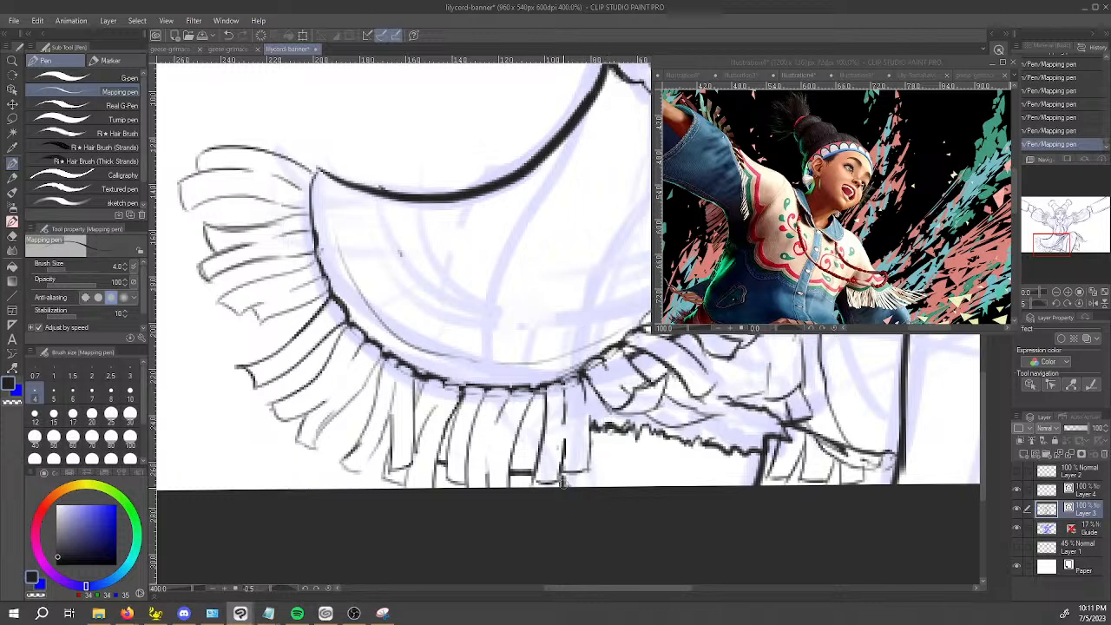
Ink crease lines around the armpit on the viewer's right with the Mapping pen.
scroll(580, 476, down, 3)
key(space)
drag(762, 375, 594, 515)
scroll(546, 412, up, 5)
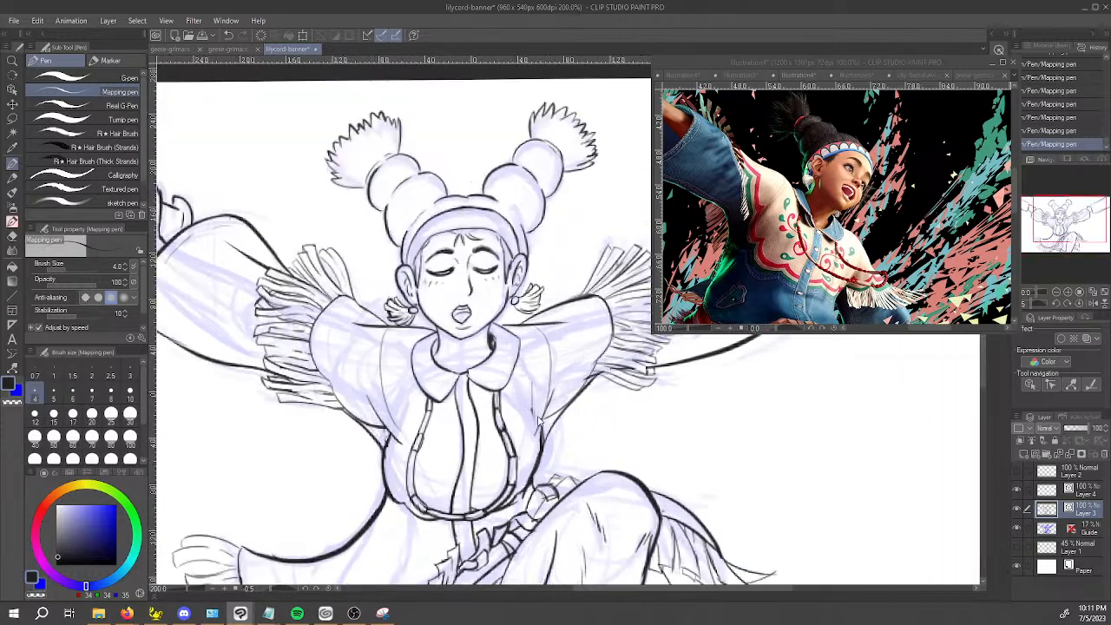
drag(541, 398, 544, 421)
mouse_move(541, 473)
mouse_down()
mouse_move(556, 400)
mouse_move(592, 368)
mouse_up()
drag(546, 418, 622, 355)
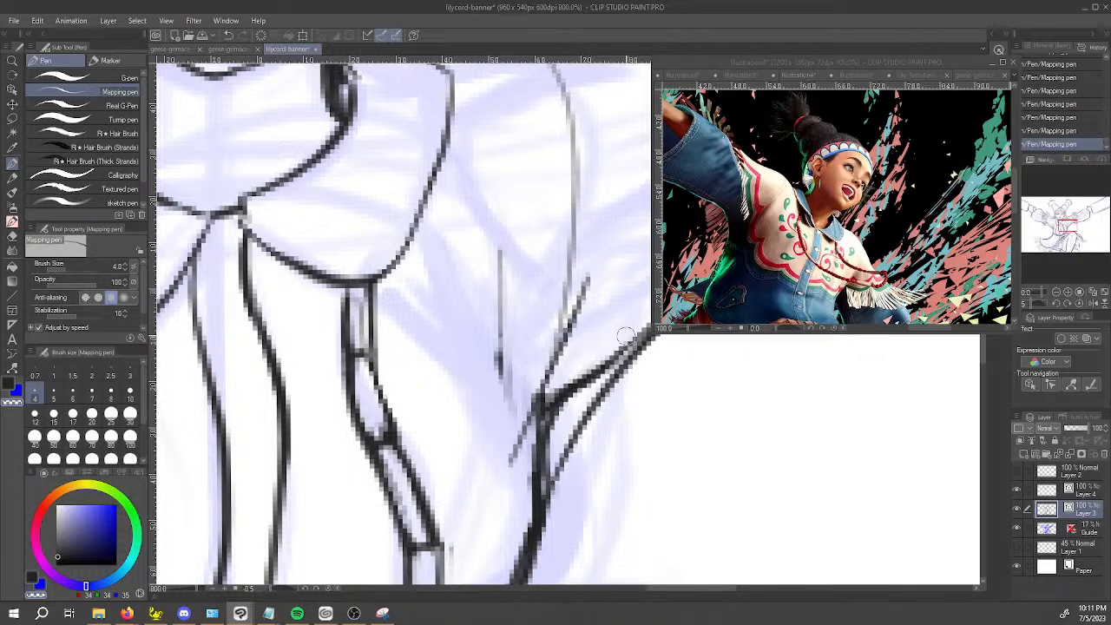
drag(545, 469, 584, 379)
drag(556, 425, 638, 346)
Clear the loose vertical fold stroke beside that armpit and re-ink the diagonal crease running up from it.
key(c)
mouse_move(493, 252)
mouse_down()
mouse_move(490, 382)
mouse_move(499, 378)
mouse_up()
drag(499, 300, 509, 393)
key(c)
drag(515, 485, 596, 309)
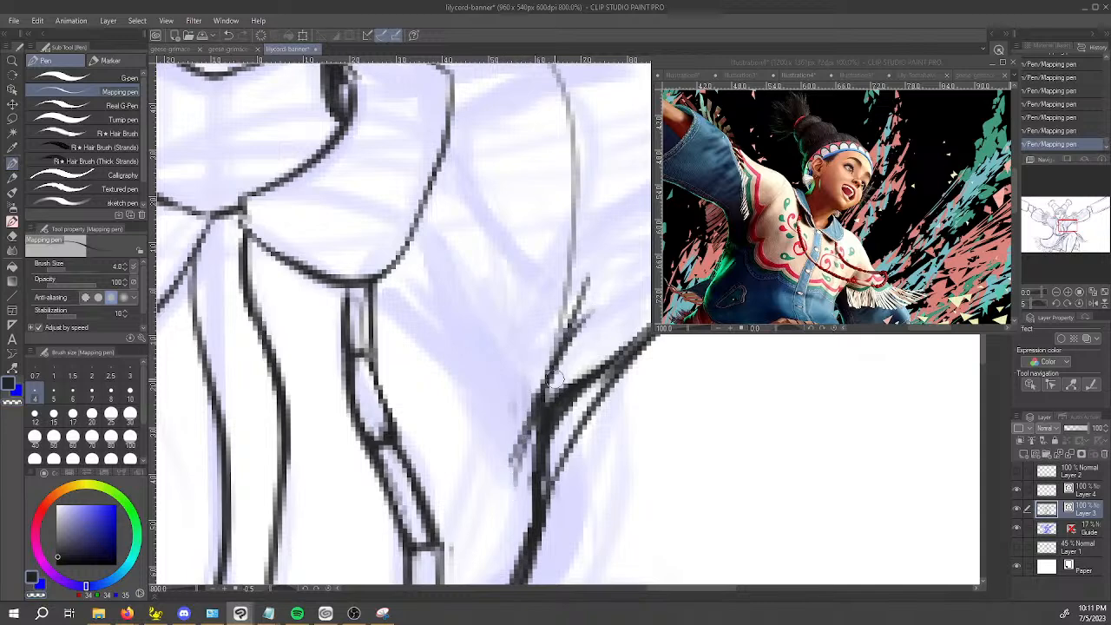
Trim the armpit crease's overshooting ends with the Vector eraser and touch up its lower end with the Mapping pen.
key(e)
click(575, 308)
drag(508, 439, 528, 420)
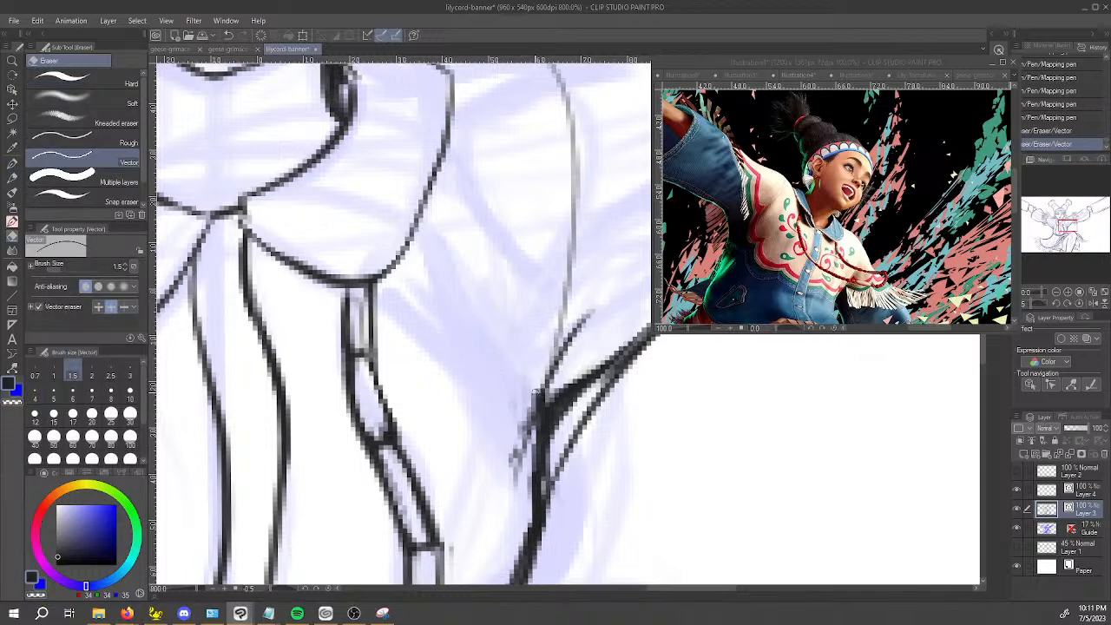
key(p)
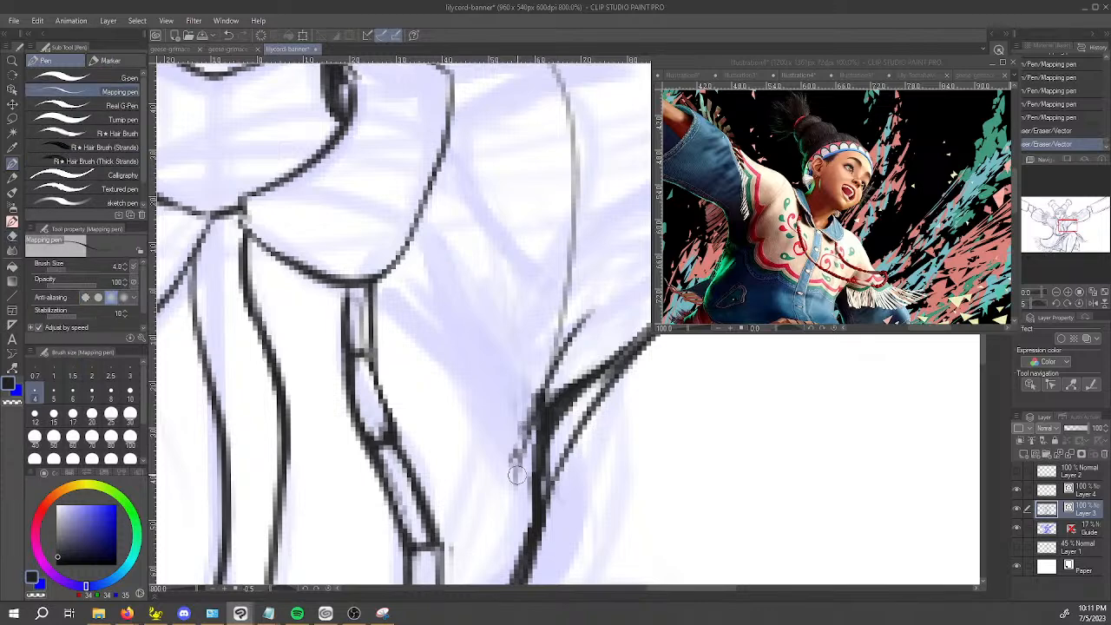
drag(516, 474, 560, 356)
Darken a spot inside the collar's neck opening and refine the armpit crease on the viewer's left.
key(ctrl+minus)
drag(494, 174, 493, 189)
mouse_move(279, 353)
mouse_down()
mouse_move(275, 387)
mouse_move(280, 372)
mouse_move(279, 387)
mouse_move(296, 374)
mouse_up()
drag(233, 280, 267, 332)
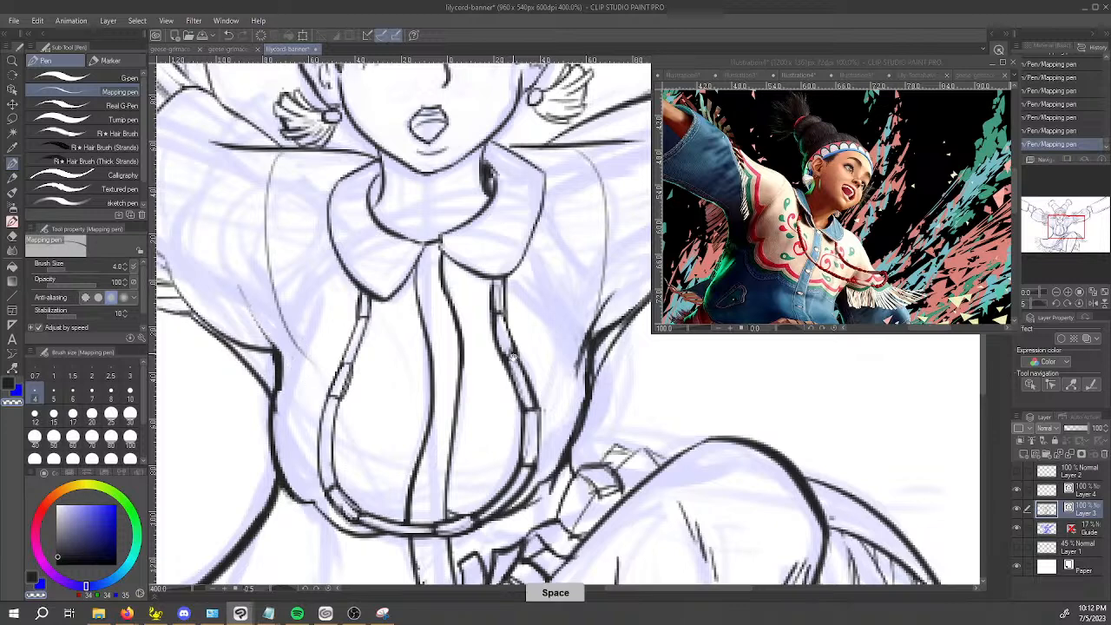
Fill the dark shadows inside the collar on both sides of the neck with the Mapping pen.
drag(427, 351, 521, 405)
key(c)
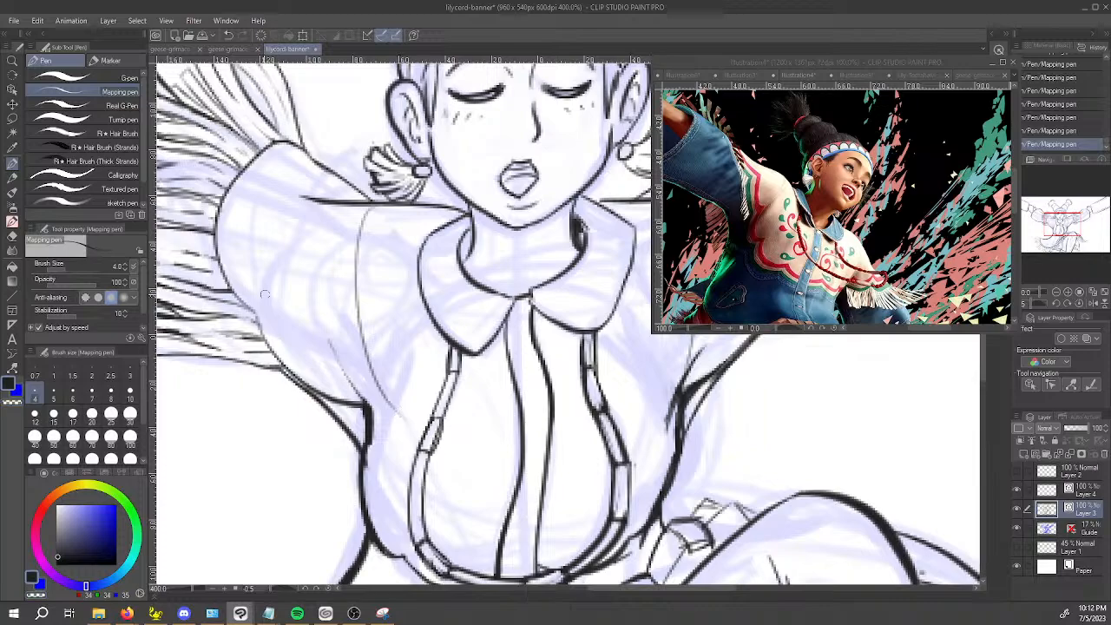
drag(319, 197, 342, 199)
key(ctrl+z)
mouse_move(296, 325)
mouse_down()
mouse_move(602, 487)
mouse_move(664, 467)
mouse_up()
drag(570, 522, 521, 462)
mouse_move(466, 394)
mouse_down()
mouse_move(497, 388)
mouse_move(473, 389)
mouse_up()
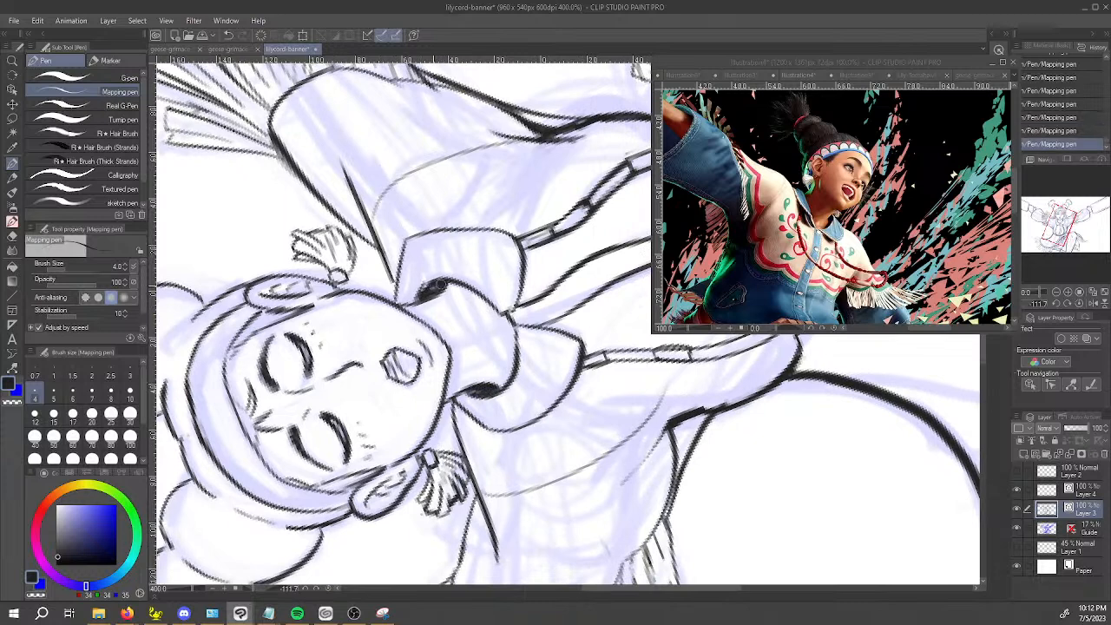
mouse_move(455, 289)
mouse_down()
mouse_move(589, 322)
mouse_move(433, 470)
mouse_move(529, 326)
mouse_up()
key(ctrl+z)
Draw three round buttons down the jacket's centre placket, from the collar to mid-chest.
key(space)
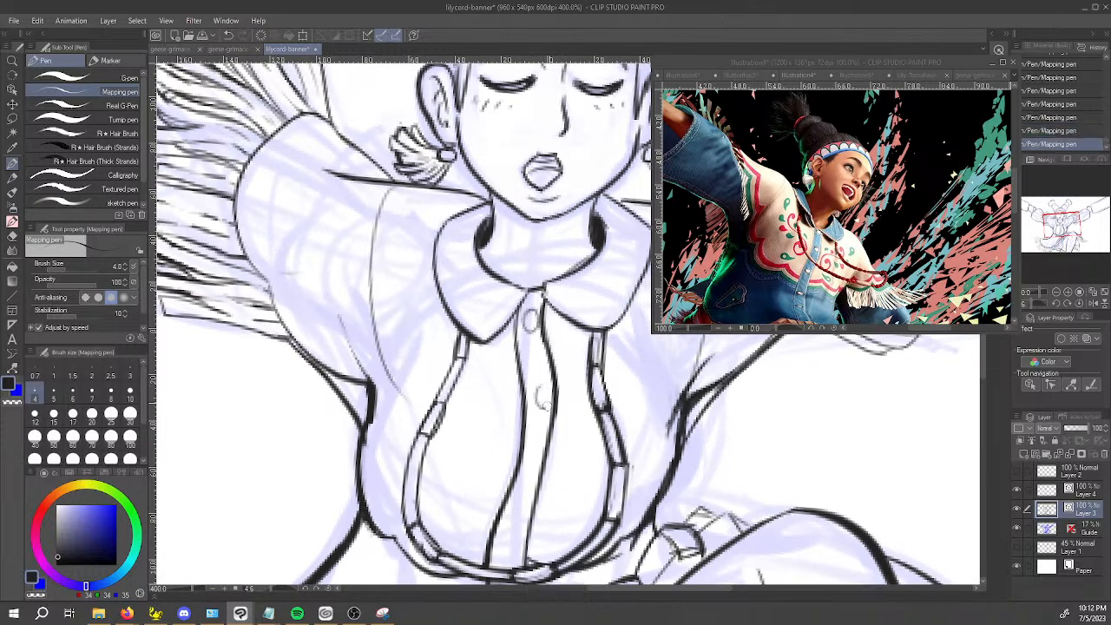
key(ctrl+z)
mouse_move(539, 389)
mouse_down()
mouse_move(534, 409)
mouse_move(537, 390)
mouse_up()
drag(525, 473, 562, 373)
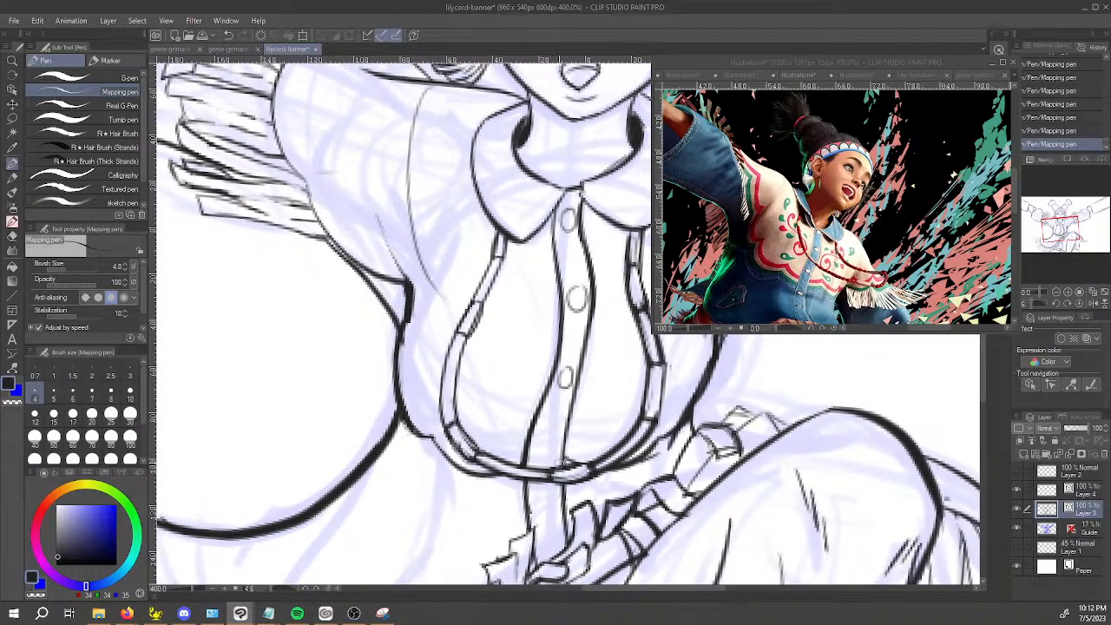
Reshape the lower part of the placket's edge on the viewer's right with the Pinch vector line tool.
key(y)
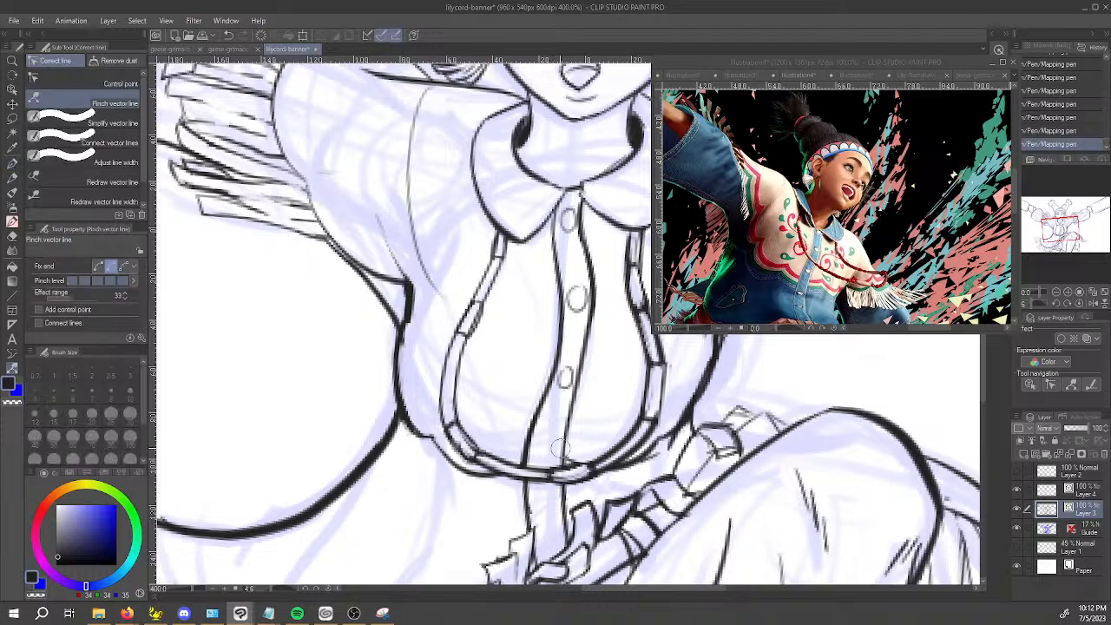
drag(557, 441, 566, 438)
mouse_move(569, 440)
mouse_down()
mouse_move(560, 450)
mouse_move(564, 436)
mouse_up()
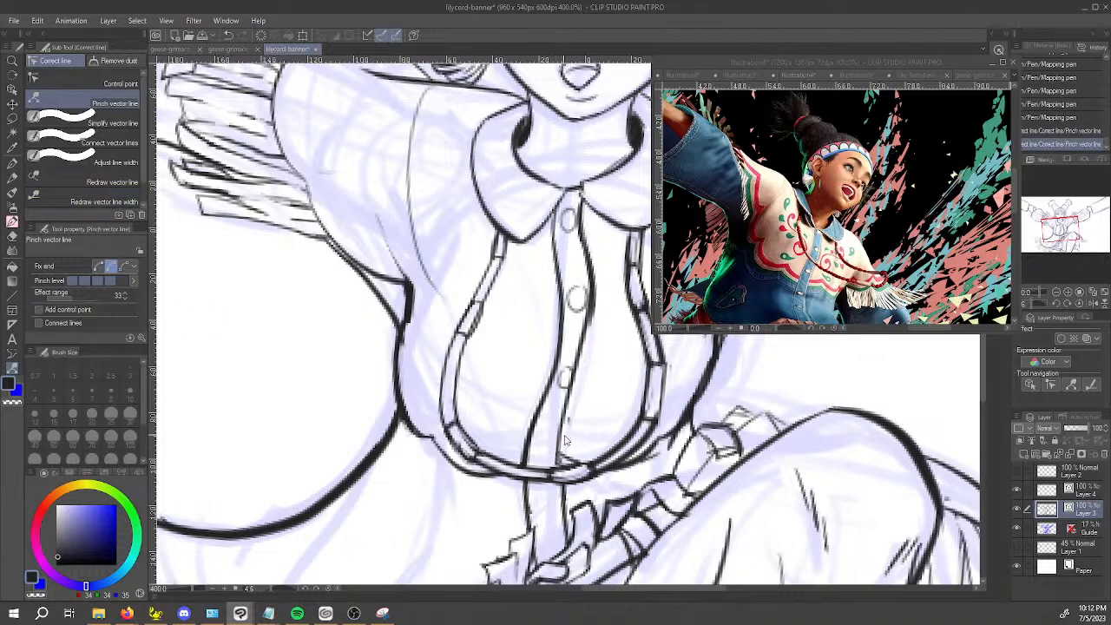
key(ctrl+z)
key(ctrl+y)
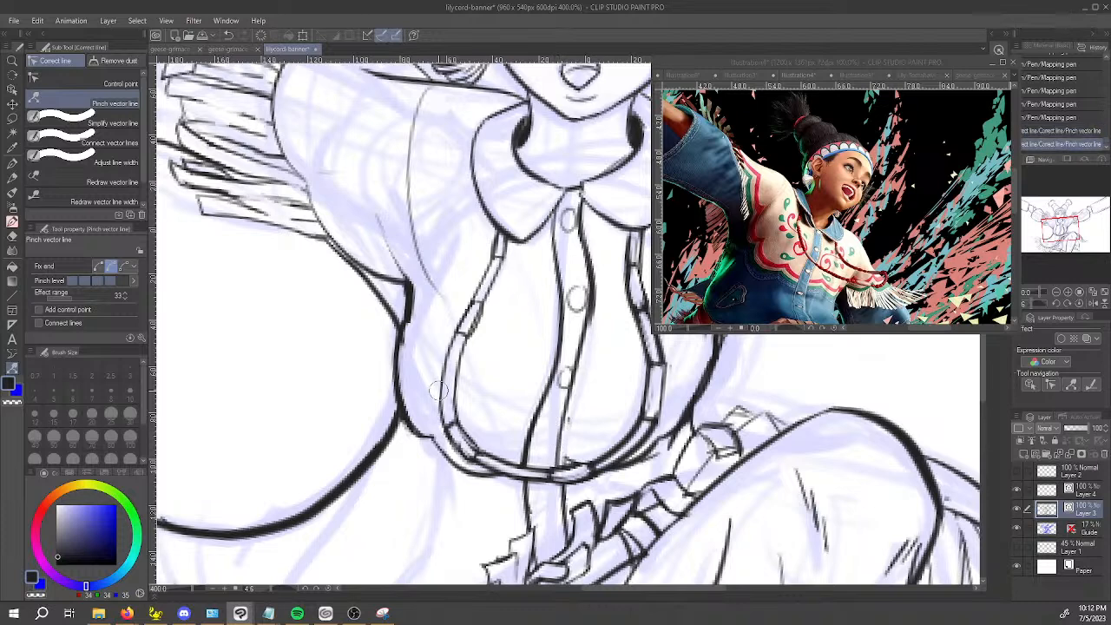
Change the Fix end setting as needed and pinch the placket's edge into shape at mid-chest and below the trim.
click(99, 267)
drag(581, 347, 589, 351)
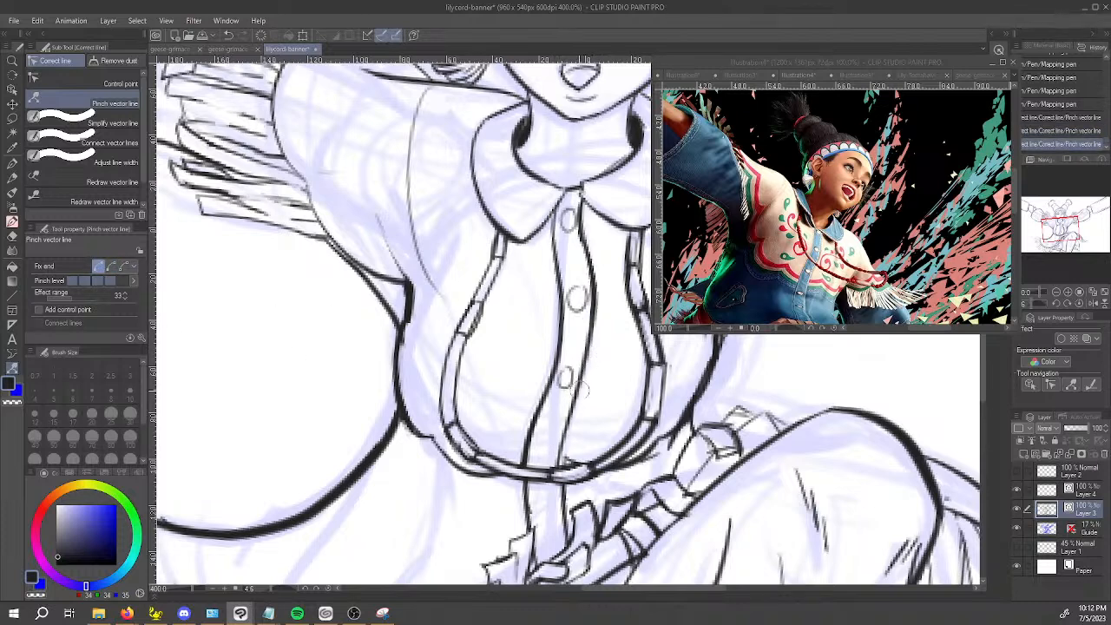
drag(585, 430, 576, 382)
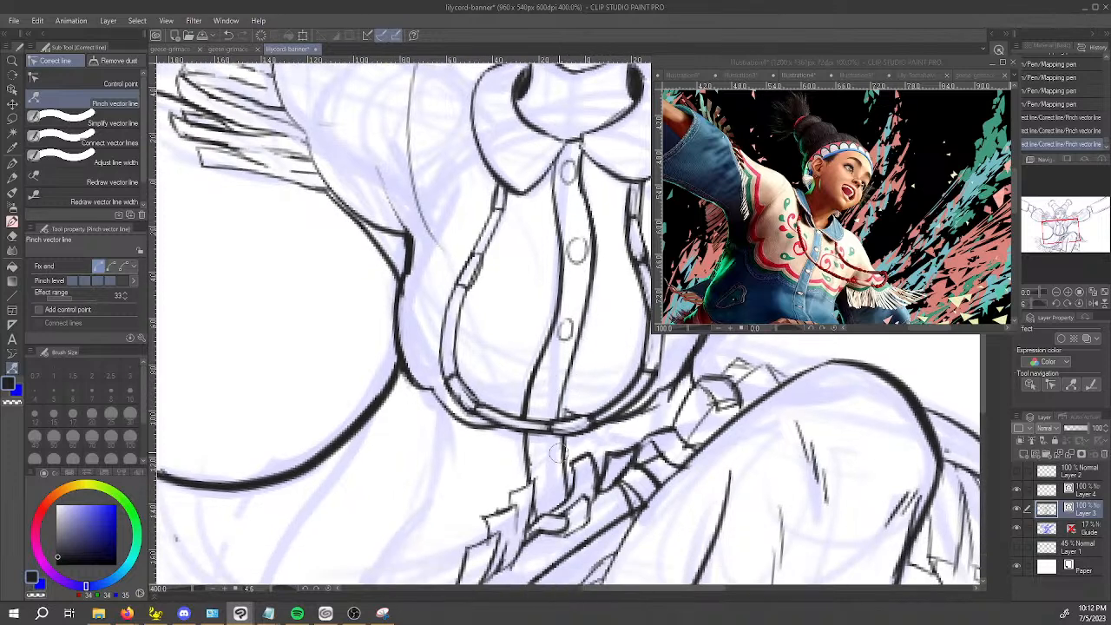
click(111, 267)
drag(565, 456, 556, 459)
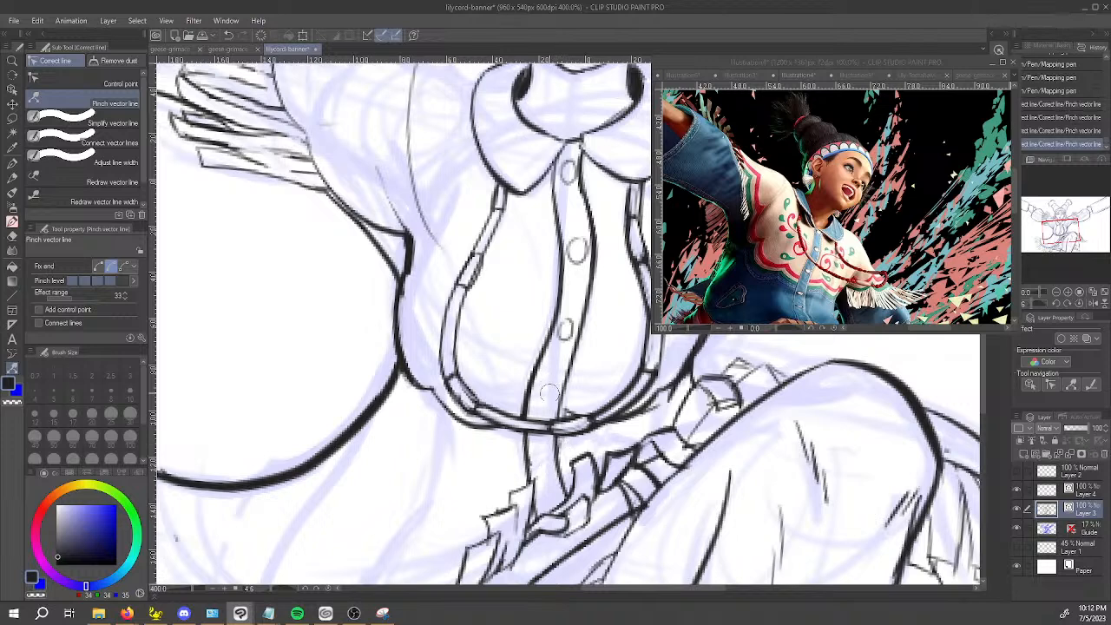
Draw two more placket buttons, one just above the trim's bottom curve and one below it, and save the illustration.
key(p)
drag(549, 415, 550, 405)
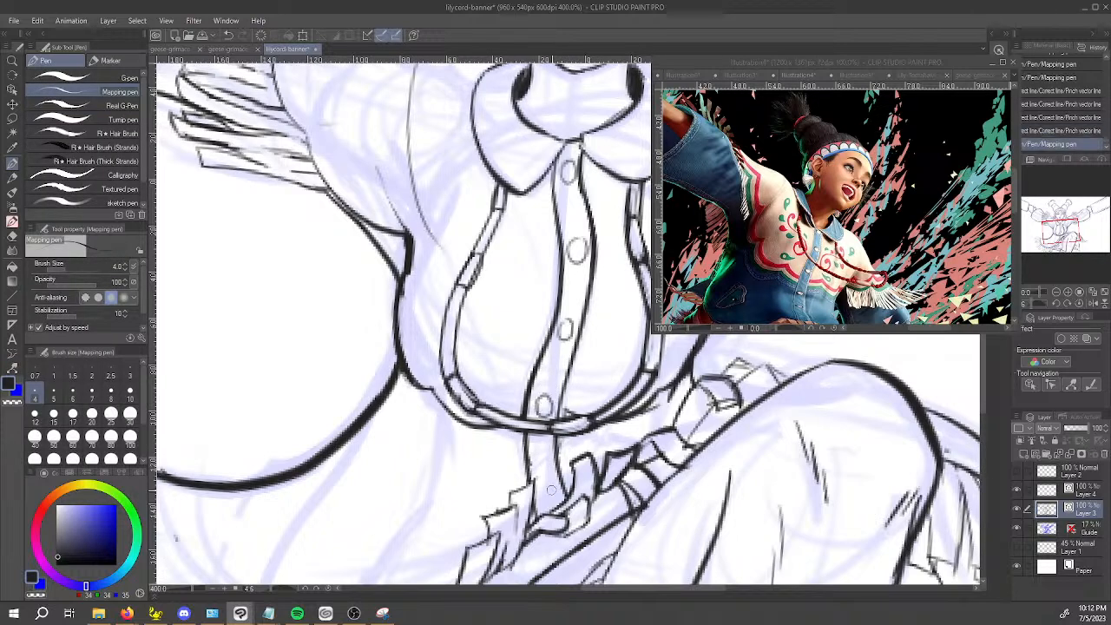
drag(543, 482, 550, 492)
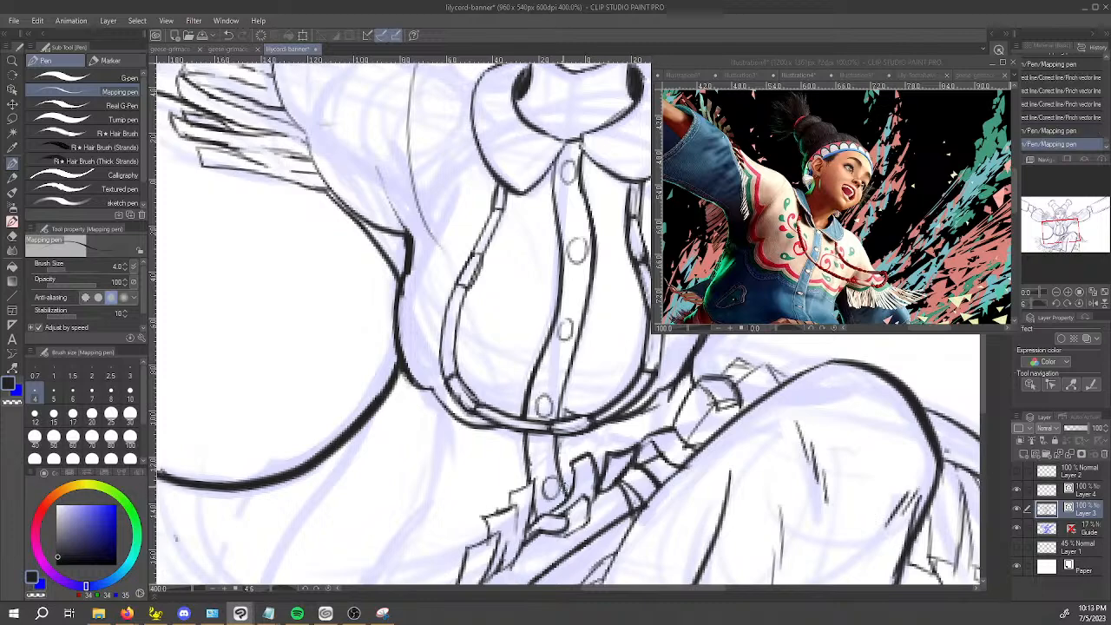
scroll(528, 463, down, 4)
key(ctrl+s)
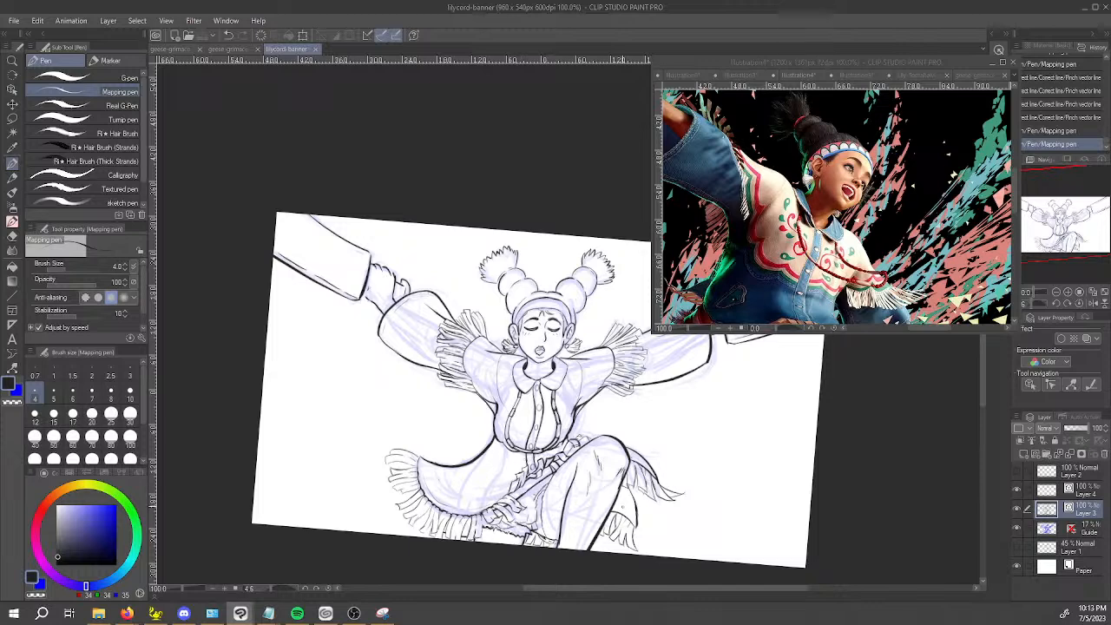
Ink the fold line under the diagonal waist band beside the raised thigh, undoing and redrawing strokes until it fits.
scroll(570, 522, up, 1)
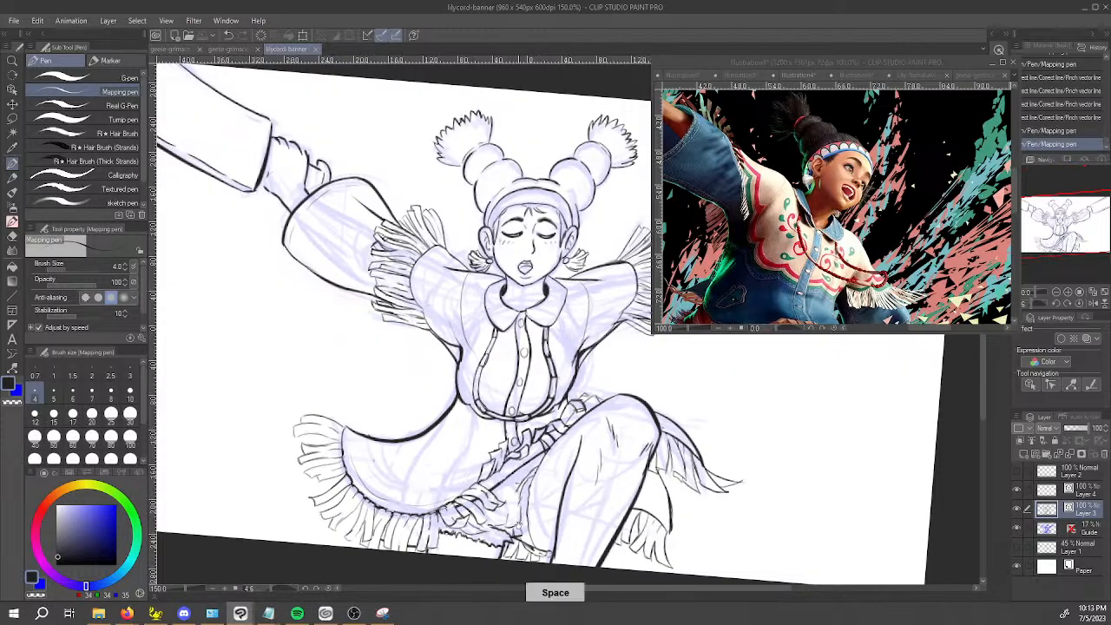
drag(525, 509, 516, 419)
scroll(517, 419, up, 1)
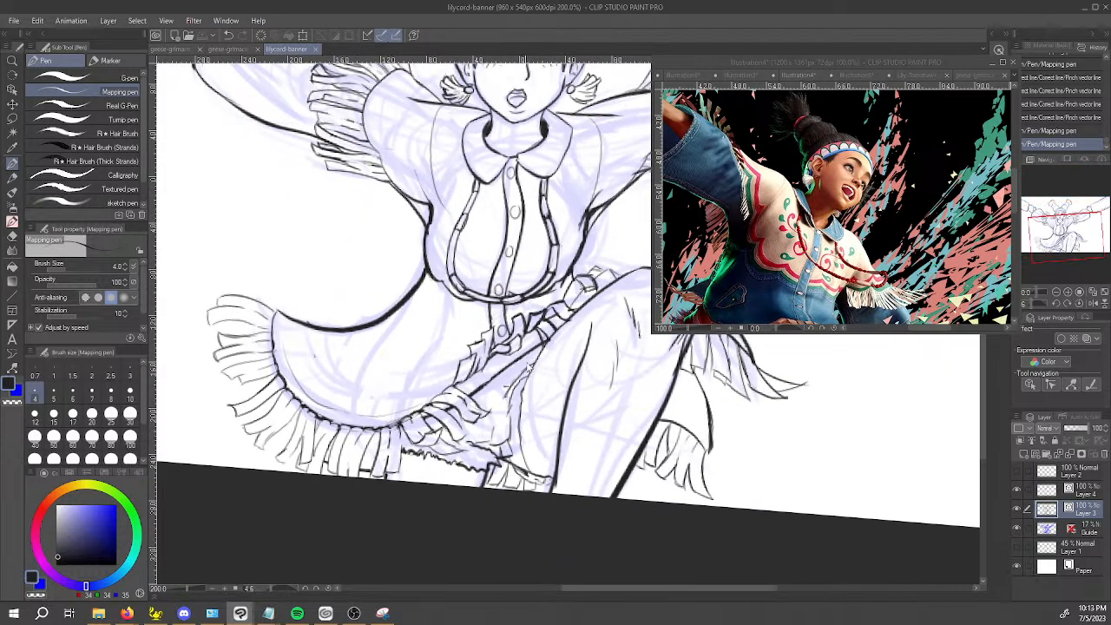
scroll(500, 378, up, 2)
mouse_move(469, 388)
mouse_down()
mouse_move(517, 366)
mouse_move(531, 341)
mouse_move(553, 352)
mouse_move(546, 360)
mouse_up()
key(ctrl+z)
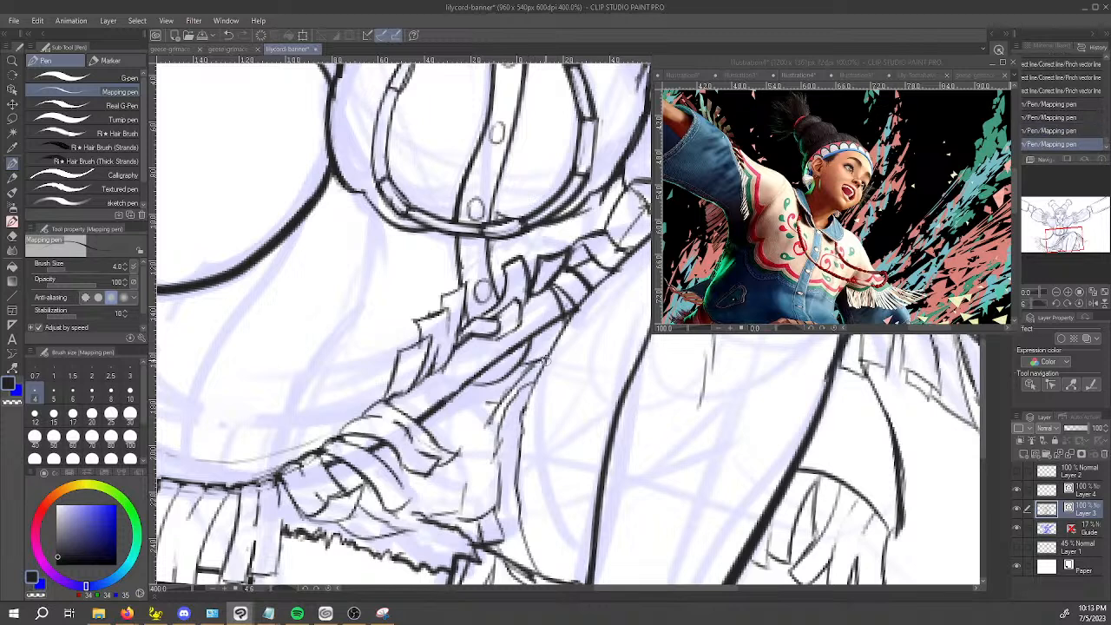
drag(466, 387, 518, 369)
key(e)
mouse_move(444, 505)
mouse_down()
mouse_move(489, 527)
mouse_move(465, 522)
mouse_move(424, 480)
mouse_move(435, 504)
mouse_up()
key(p)
key(ctrl+z)
key(ctrl+z)
drag(447, 398, 491, 374)
Extend and thicken the upper end of the long inner line on the raised leg.
scroll(509, 338, down, 2)
scroll(593, 332, up, 2)
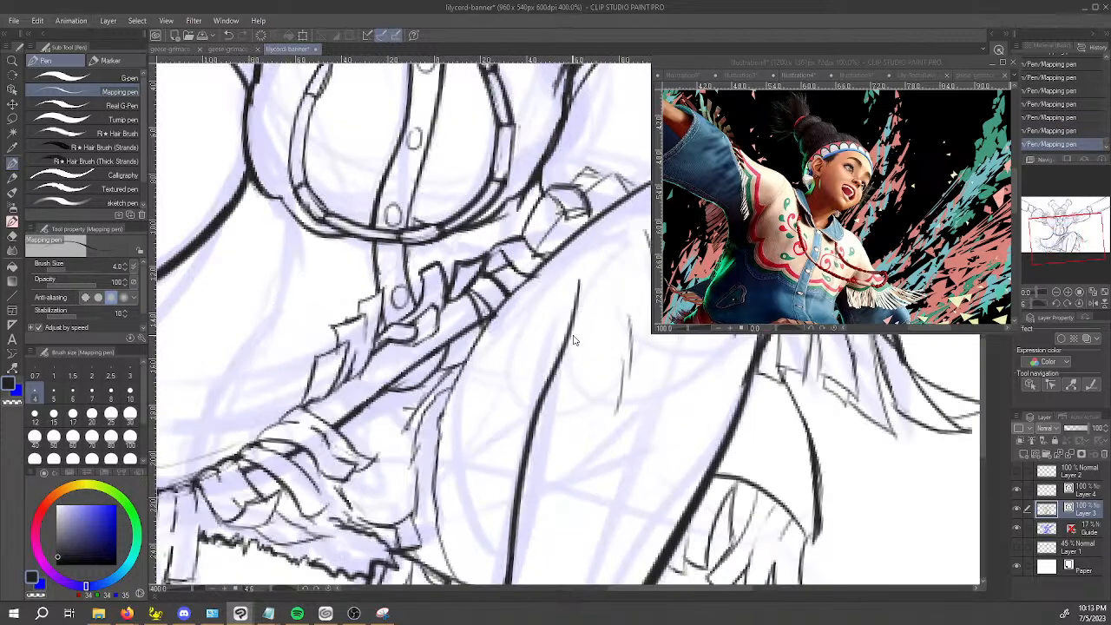
mouse_move(576, 302)
mouse_down()
mouse_move(535, 420)
mouse_move(578, 285)
mouse_up()
mouse_move(476, 521)
mouse_down()
mouse_move(473, 495)
mouse_move(458, 516)
mouse_move(442, 460)
mouse_up()
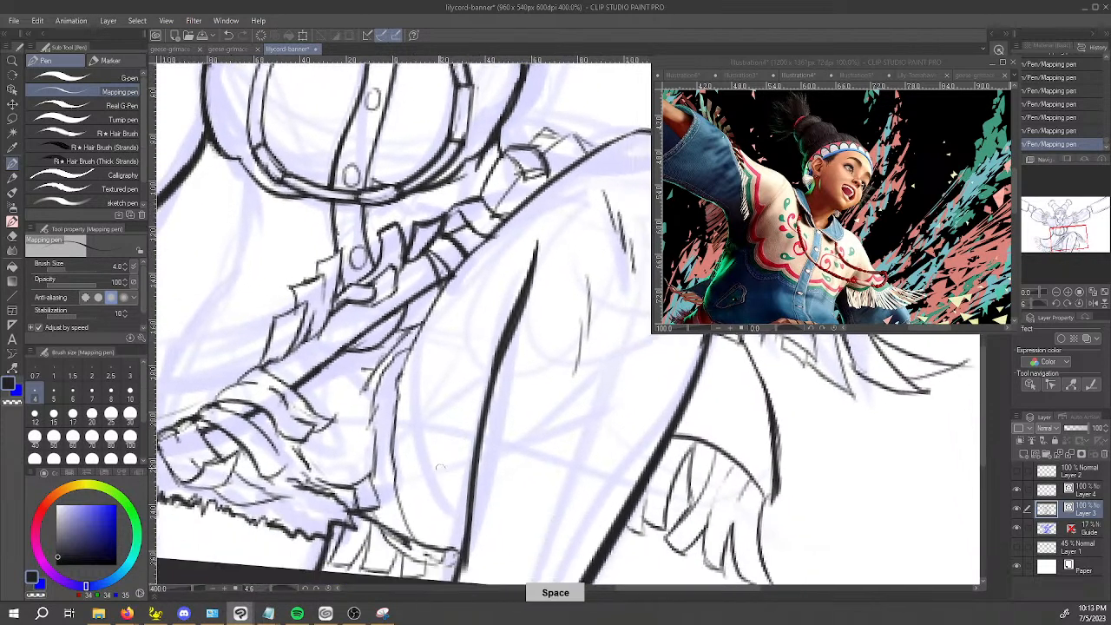
Undo the last stroke and ink the edge strokes where the lower cloth hem meets the raised leg.
key(ctrl+z)
mouse_move(415, 538)
mouse_down()
mouse_move(425, 546)
mouse_move(392, 550)
mouse_move(419, 560)
mouse_move(449, 556)
mouse_move(417, 540)
mouse_move(461, 550)
mouse_move(444, 547)
mouse_move(475, 453)
mouse_up()
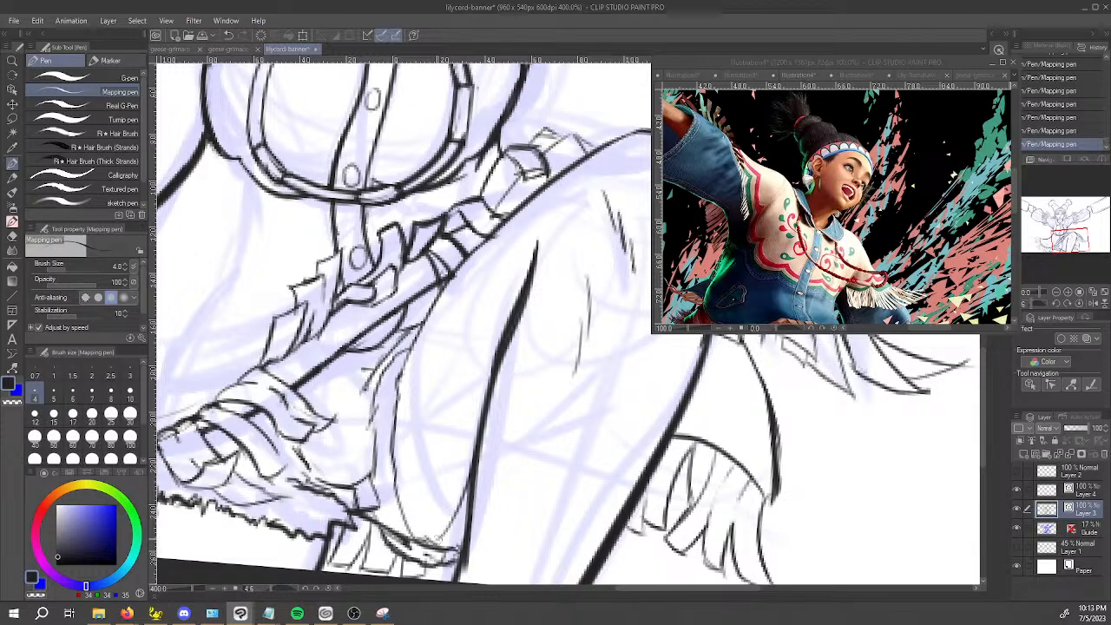
drag(444, 540, 470, 482)
mouse_move(441, 542)
mouse_down()
mouse_move(463, 535)
mouse_move(482, 434)
mouse_up()
drag(456, 497, 484, 401)
Thicken the sleeve cuff's opening line beside the hand on the viewer's left.
scroll(507, 334, down, 3)
key(space)
drag(406, 434, 394, 611)
drag(378, 382, 467, 500)
scroll(274, 337, up, 5)
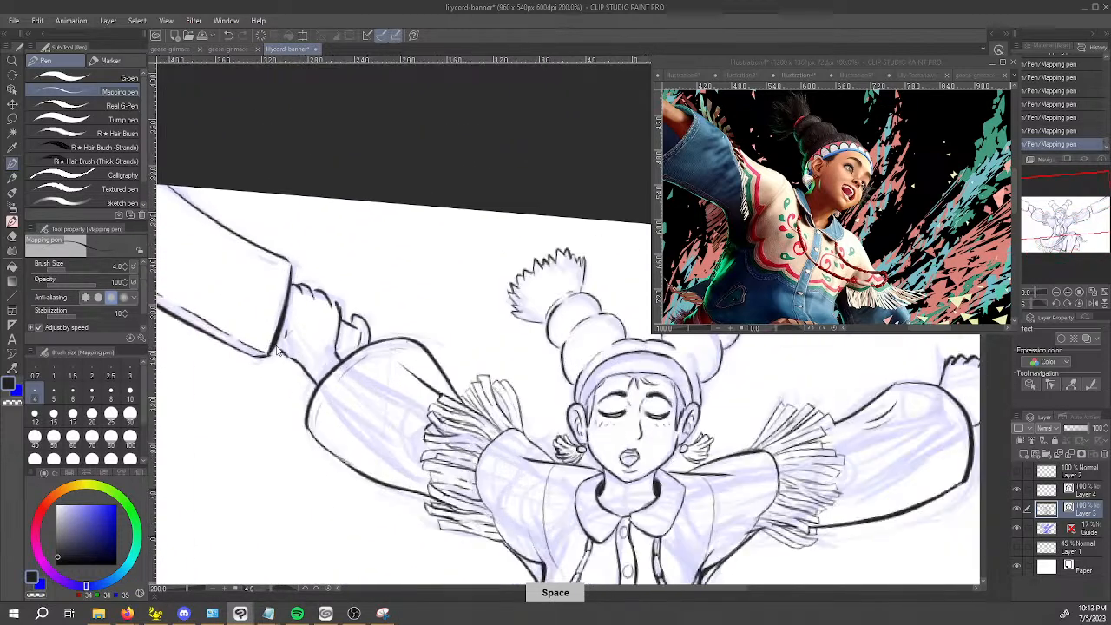
drag(278, 336, 307, 214)
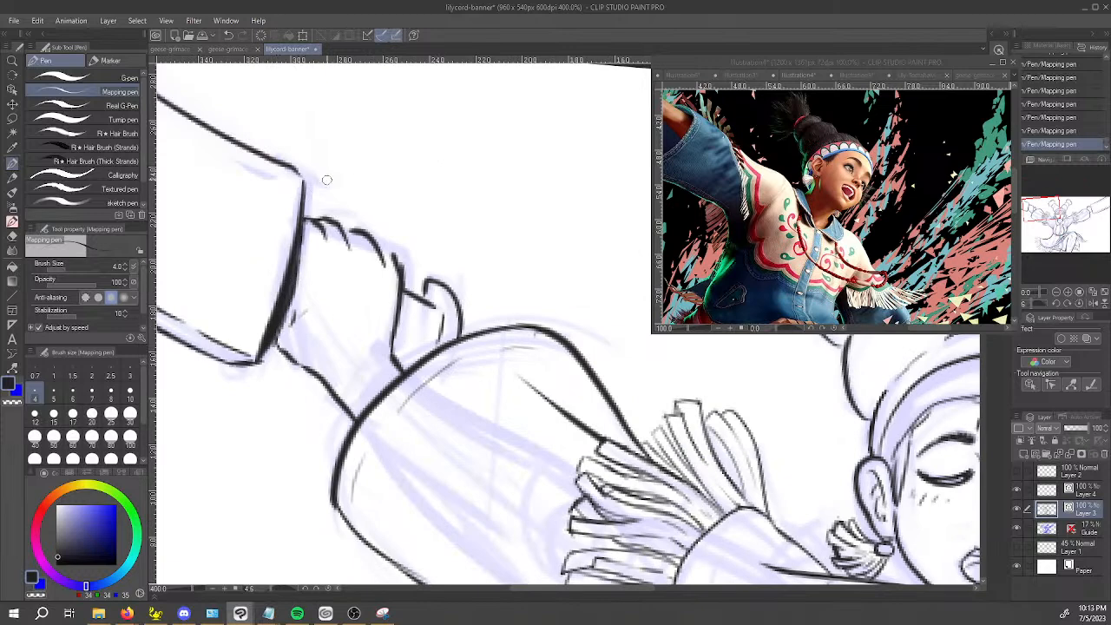
Thicken the sleeve cuff's opening line beside the hand on the viewer's right.
scroll(394, 279, down, 3)
key(space)
drag(886, 357, 545, 410)
scroll(546, 410, up, 3)
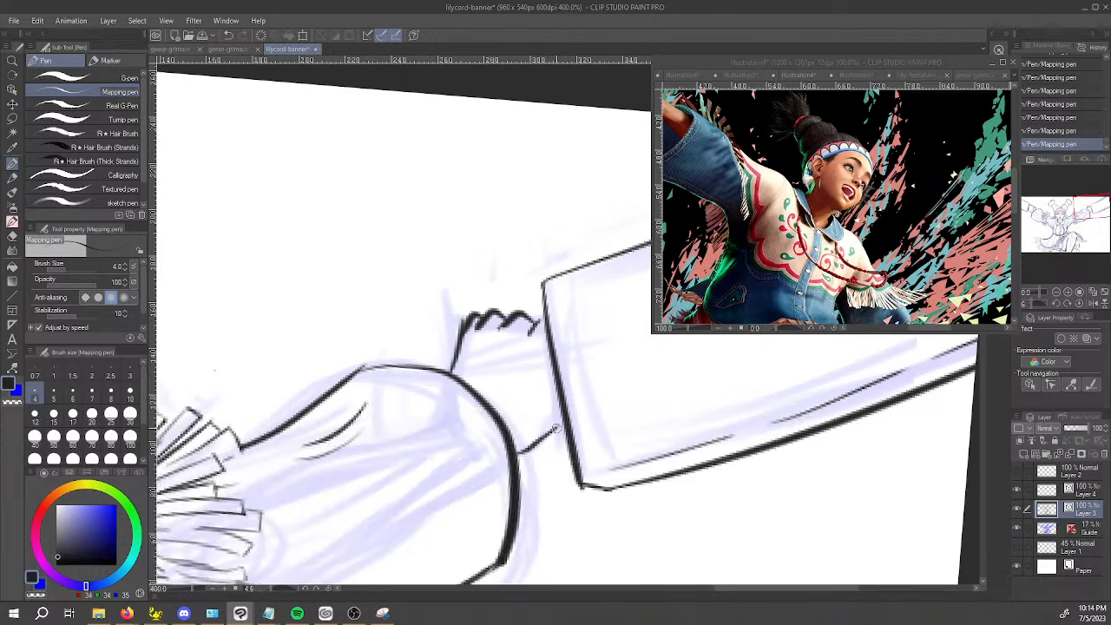
drag(543, 328, 567, 429)
drag(556, 370, 546, 318)
key(ctrl+minus)
key(ctrl+minus)
key(ctrl+minus)
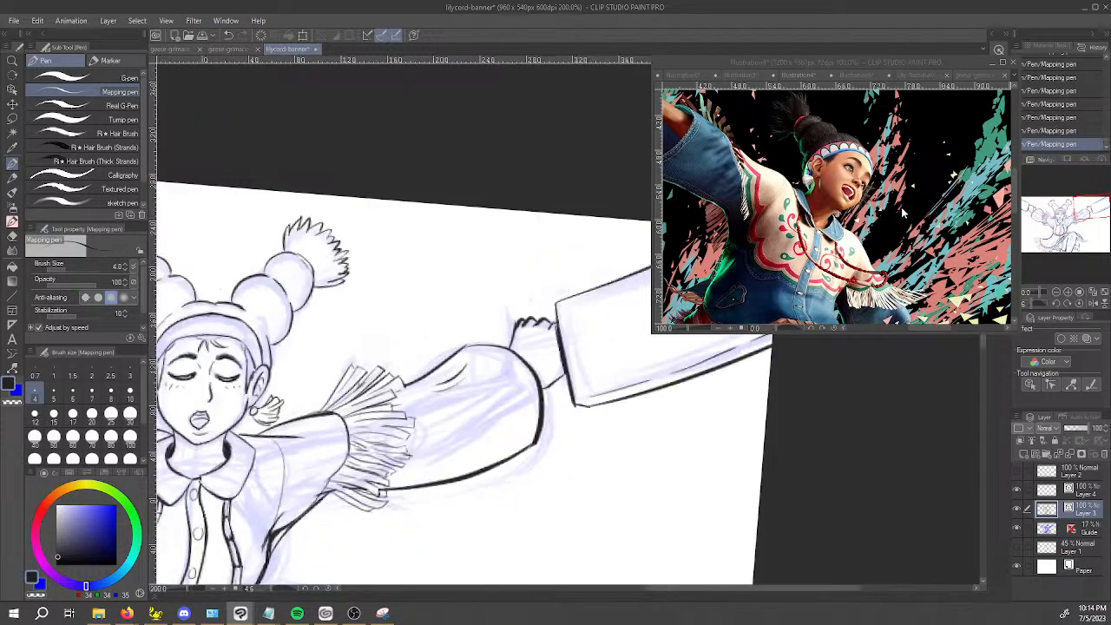
Switch to the reference illustration and bring the character's raised hand and denim sleeve into view.
click(922, 64)
key(space)
drag(764, 223, 908, 342)
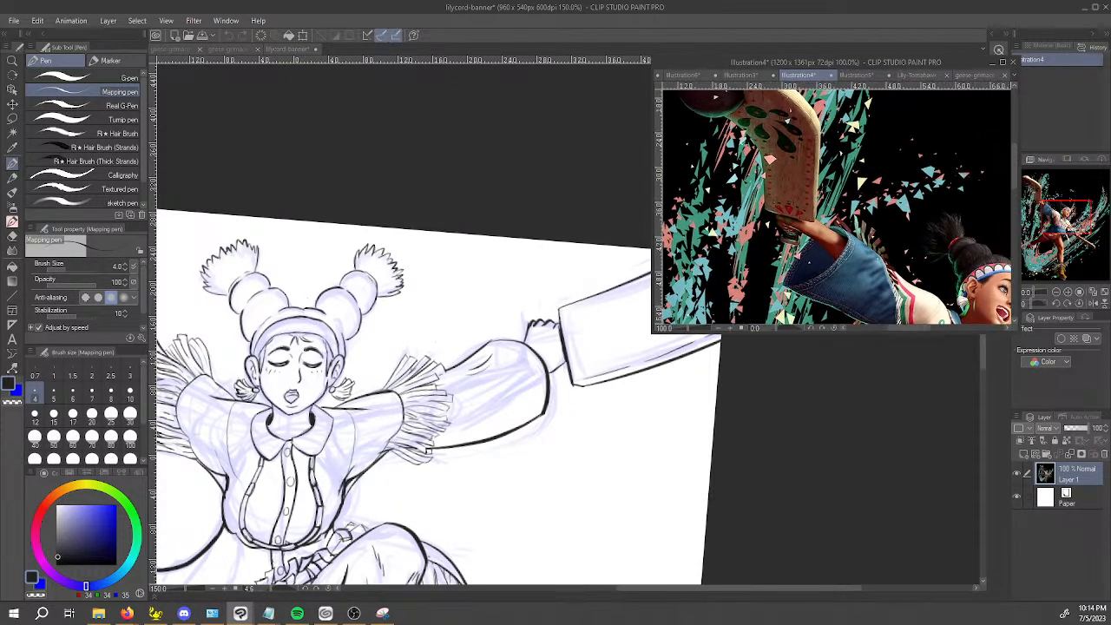
Return to the banner drawing and darken the gaps at the base of the middle strands in the viewer's-right shoulder fringe.
click(628, 426)
key(space)
drag(597, 444, 601, 402)
scroll(444, 422, up, 8)
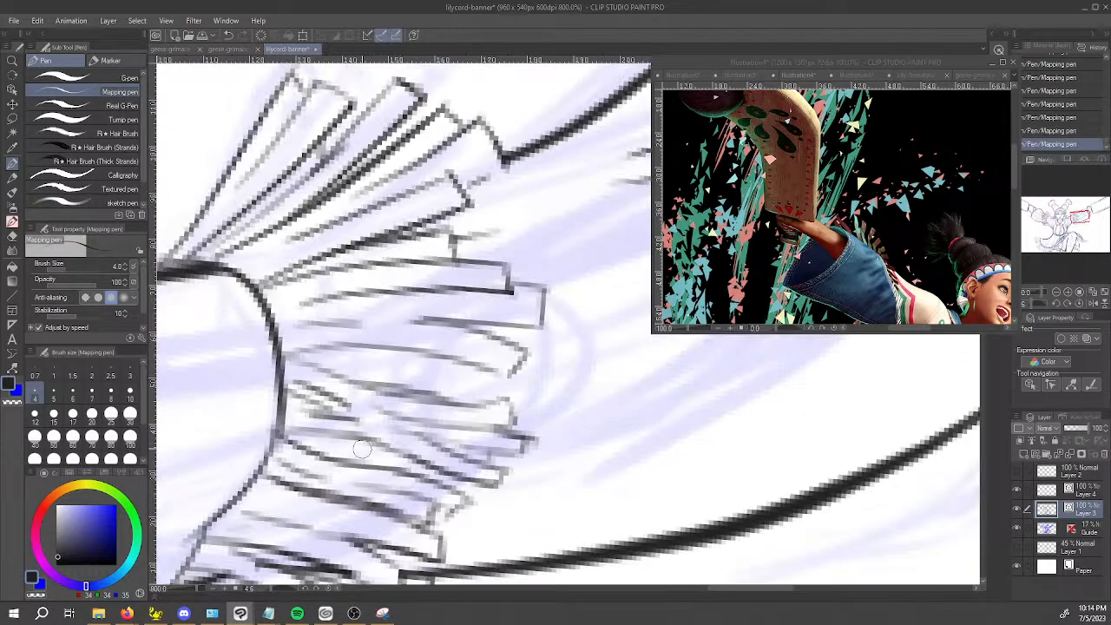
mouse_move(290, 434)
mouse_down()
mouse_move(313, 443)
mouse_move(295, 431)
mouse_move(347, 427)
mouse_up()
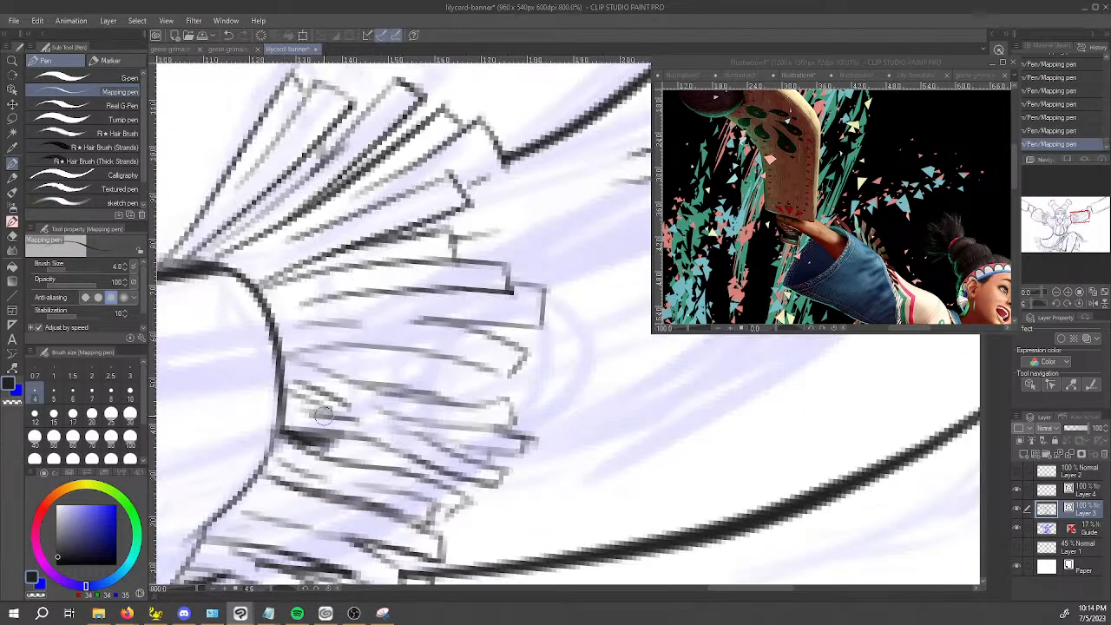
drag(289, 395, 328, 412)
Ink heavier shadow lines between the middle strands of the viewer's-right shoulder fringe, undoing and redrawing one stroke.
key(shift+space)
mouse_move(373, 526)
mouse_down()
mouse_move(633, 506)
mouse_move(635, 402)
mouse_up()
key(space)
mouse_move(392, 477)
mouse_down()
mouse_move(399, 395)
mouse_move(421, 348)
mouse_move(408, 374)
mouse_move(406, 360)
mouse_up()
mouse_move(478, 494)
mouse_down()
mouse_move(470, 460)
mouse_move(508, 378)
mouse_move(543, 347)
mouse_up()
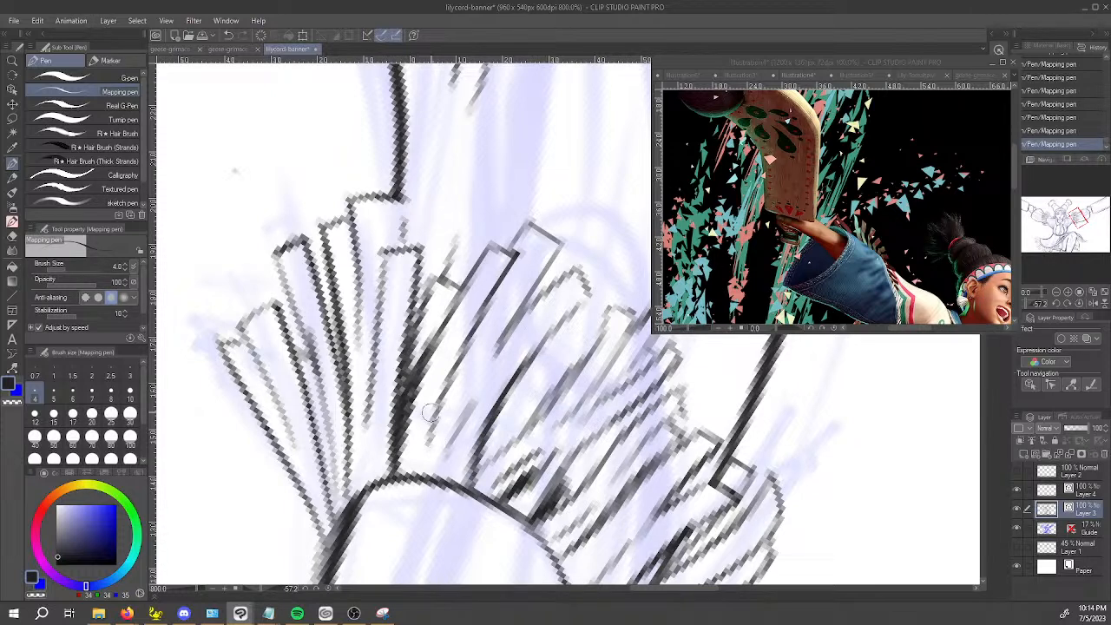
drag(427, 420, 503, 338)
drag(580, 413, 624, 355)
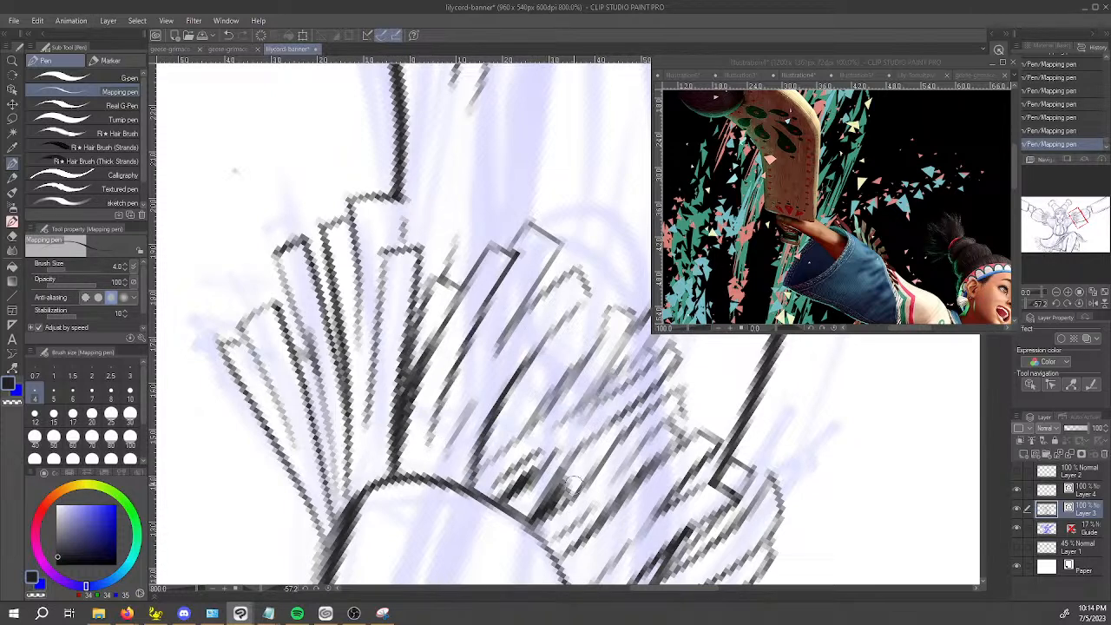
key(ctrl+z)
mouse_move(553, 508)
mouse_down()
mouse_move(607, 455)
mouse_move(633, 342)
mouse_up()
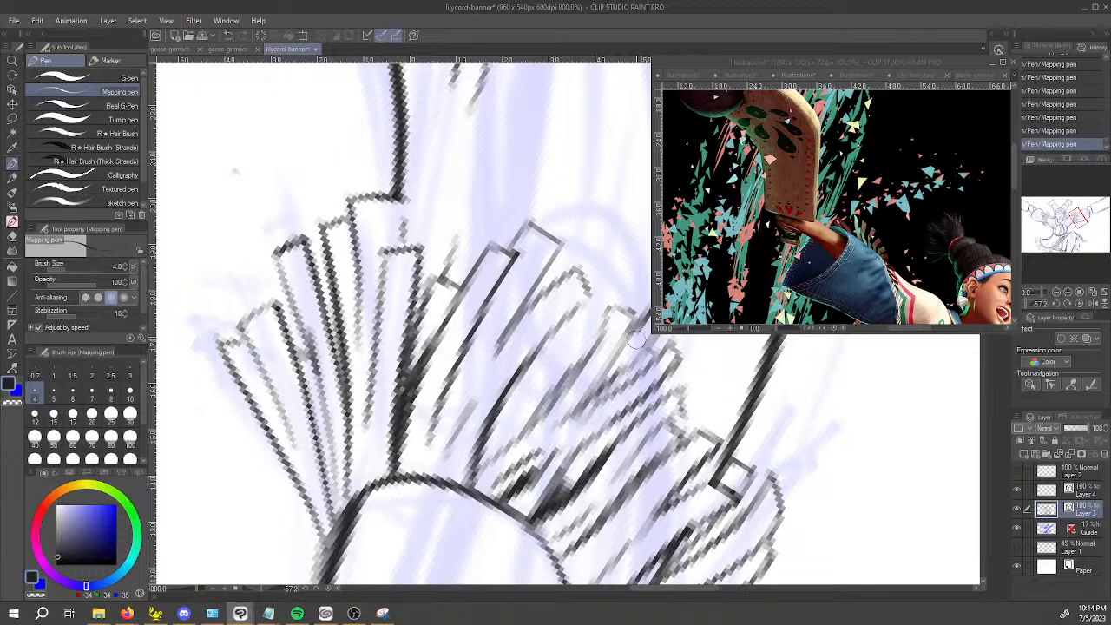
Thicken the dividing lines in the upper strands and the bases of the lowest strands on the viewer's-right shoulder fringe.
drag(345, 497, 335, 332)
drag(306, 383, 337, 543)
mouse_move(569, 525)
shift+mouse_down()
mouse_move(302, 346)
mouse_move(317, 232)
shift+mouse_up()
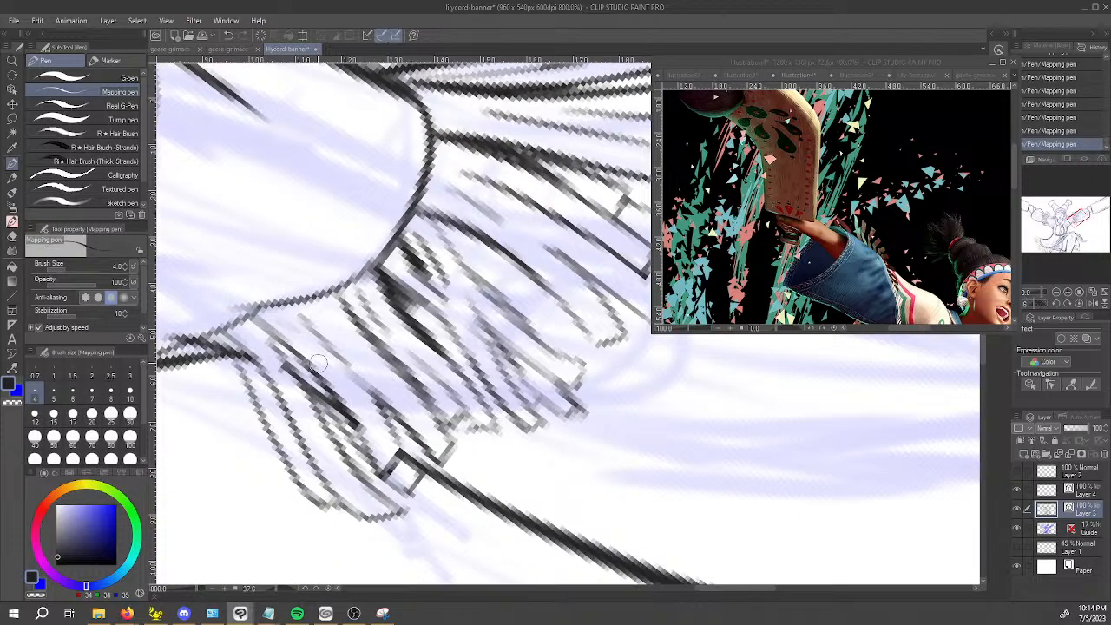
mouse_move(252, 321)
mouse_down()
mouse_move(350, 405)
mouse_move(293, 360)
mouse_up()
drag(219, 340, 264, 361)
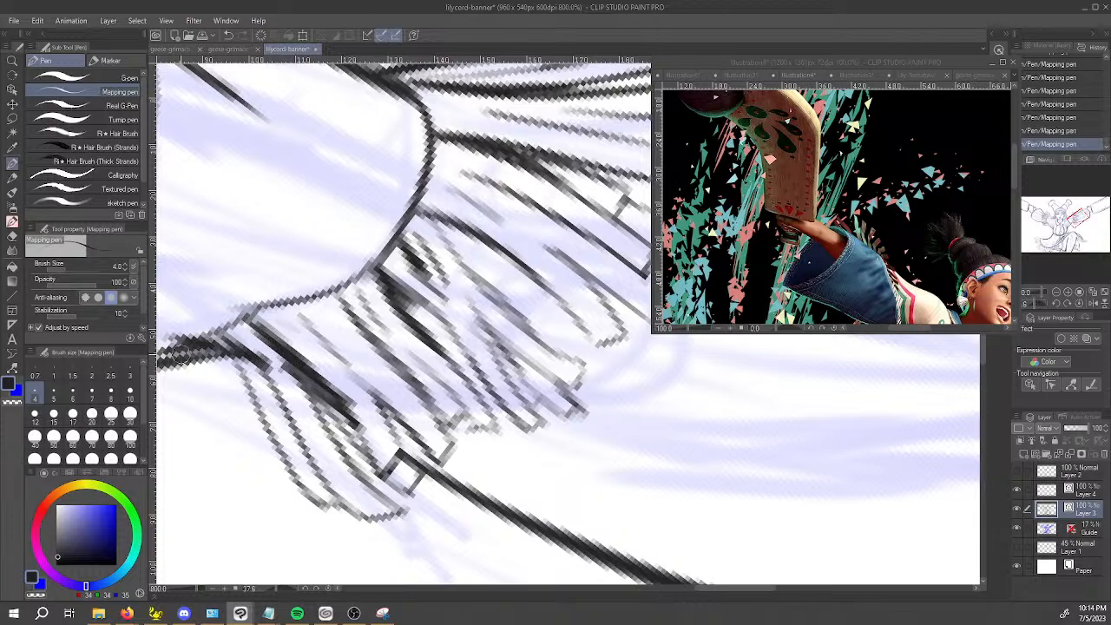
Ink dark shadow lines between the lower strands of the viewer's-left shoulder fringe, undoing the first attempt.
scroll(402, 391, down, 5)
drag(402, 391, 594, 469)
drag(487, 409, 574, 545)
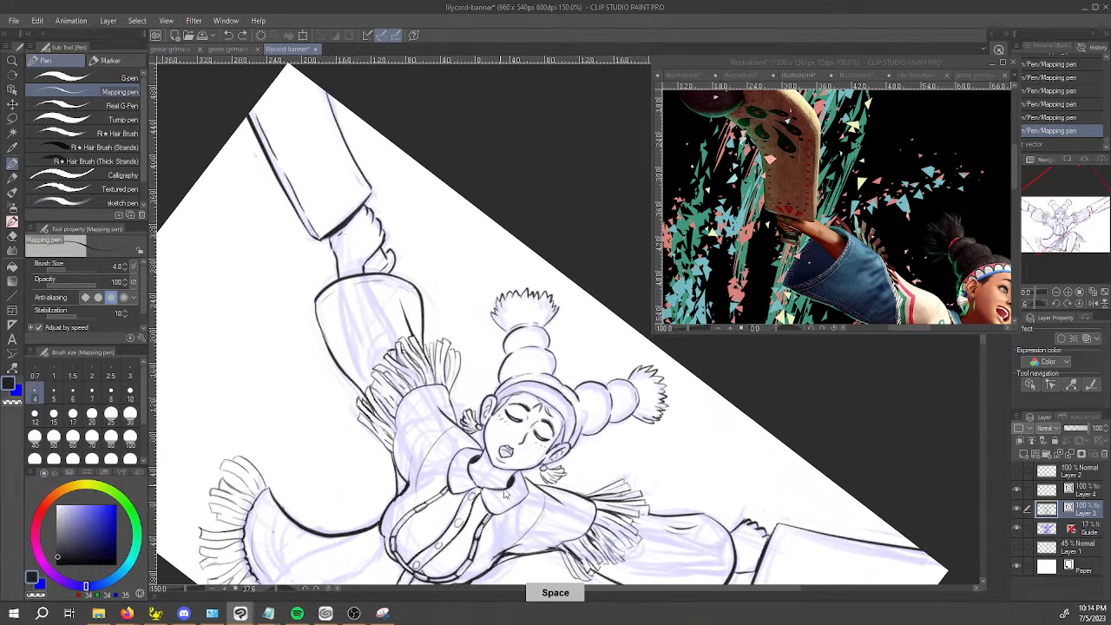
scroll(417, 438, up, 3)
mouse_move(357, 385)
mouse_down()
mouse_move(320, 335)
mouse_move(359, 380)
mouse_up()
key(ctrl+z)
drag(327, 343, 361, 383)
mouse_move(300, 363)
mouse_down()
mouse_move(328, 398)
mouse_move(315, 380)
mouse_move(323, 404)
mouse_move(304, 400)
mouse_move(356, 446)
mouse_up()
Add thick shadow strokes between the middle strands of the viewer's-left shoulder fringe, replacing one misplaced mark.
drag(364, 265, 406, 311)
drag(340, 284, 384, 334)
drag(373, 327, 387, 340)
mouse_move(394, 226)
mouse_down()
mouse_move(446, 299)
mouse_move(400, 225)
mouse_up()
key(ctrl+z)
mouse_move(402, 226)
mouse_down()
mouse_move(442, 299)
mouse_move(417, 260)
mouse_up()
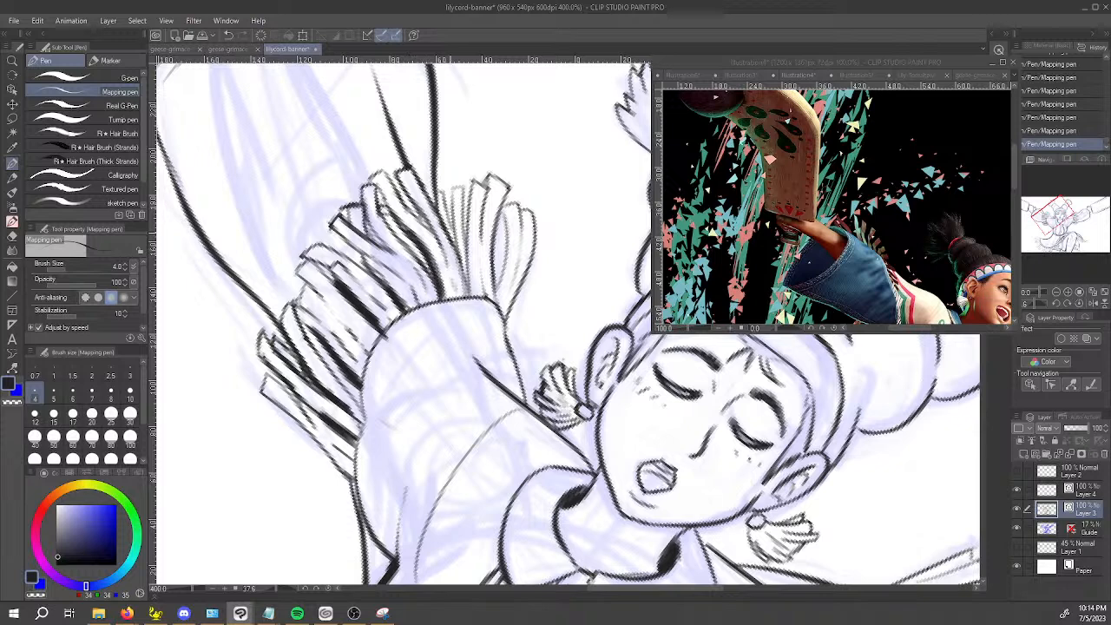
Darken the gaps between the uppermost strands of the viewer's-left shoulder fringe and touch up a lower gap.
drag(469, 289, 458, 227)
drag(470, 276, 456, 236)
drag(496, 303, 504, 252)
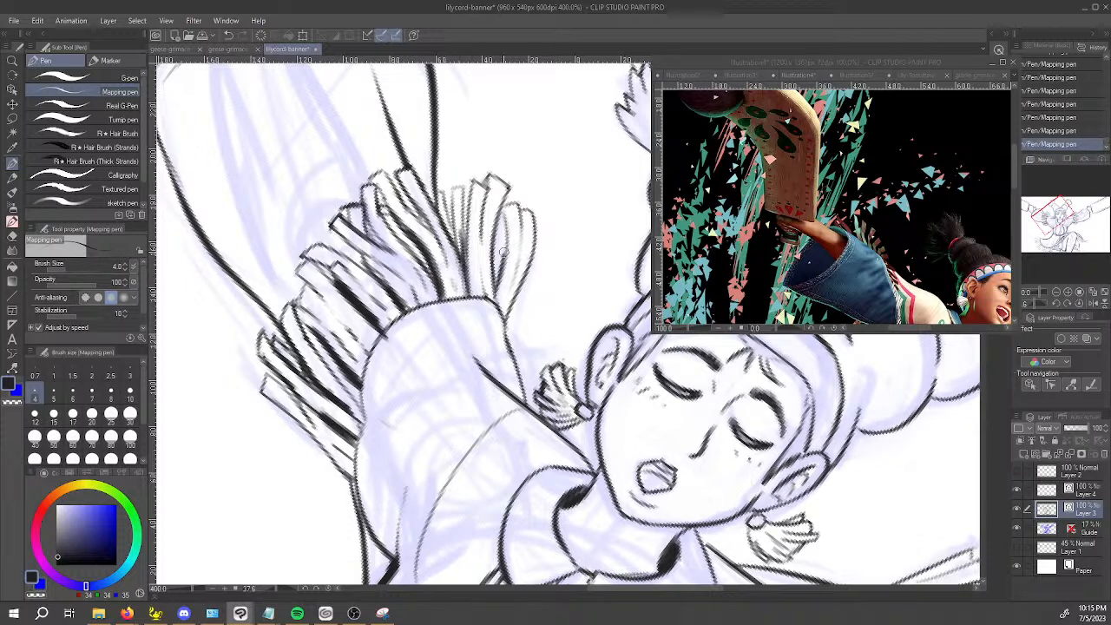
mouse_move(497, 297)
mouse_down()
mouse_move(499, 228)
mouse_move(495, 276)
mouse_up()
drag(505, 319, 524, 255)
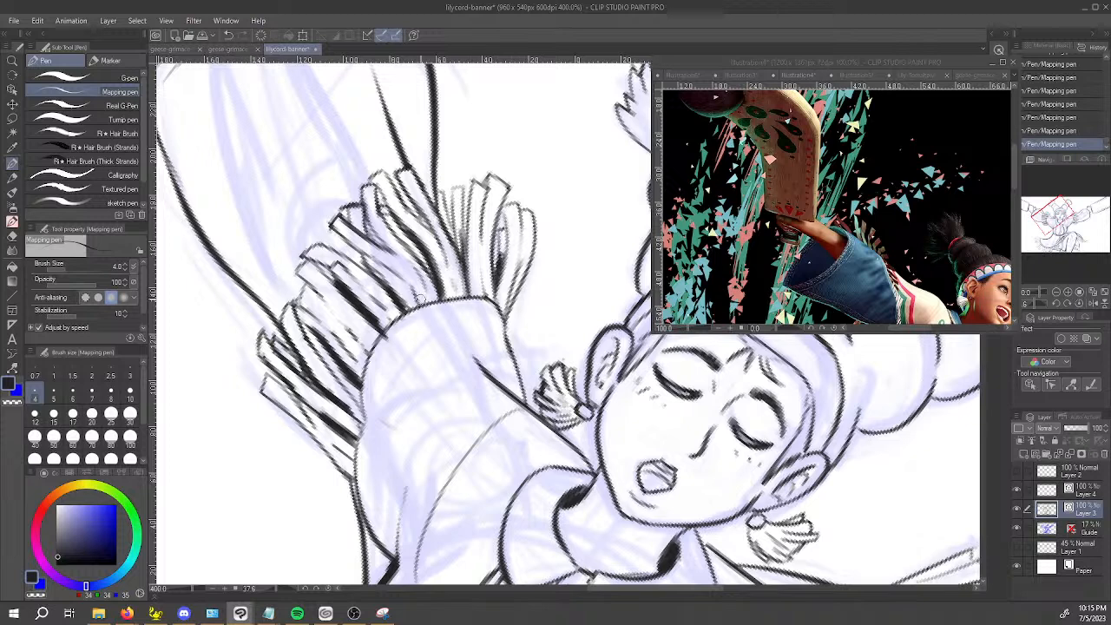
drag(333, 318, 354, 344)
Erase the stray mark on the viewer's-left upper sleeve beside the fringe with the vector eraser.
drag(432, 475, 556, 486)
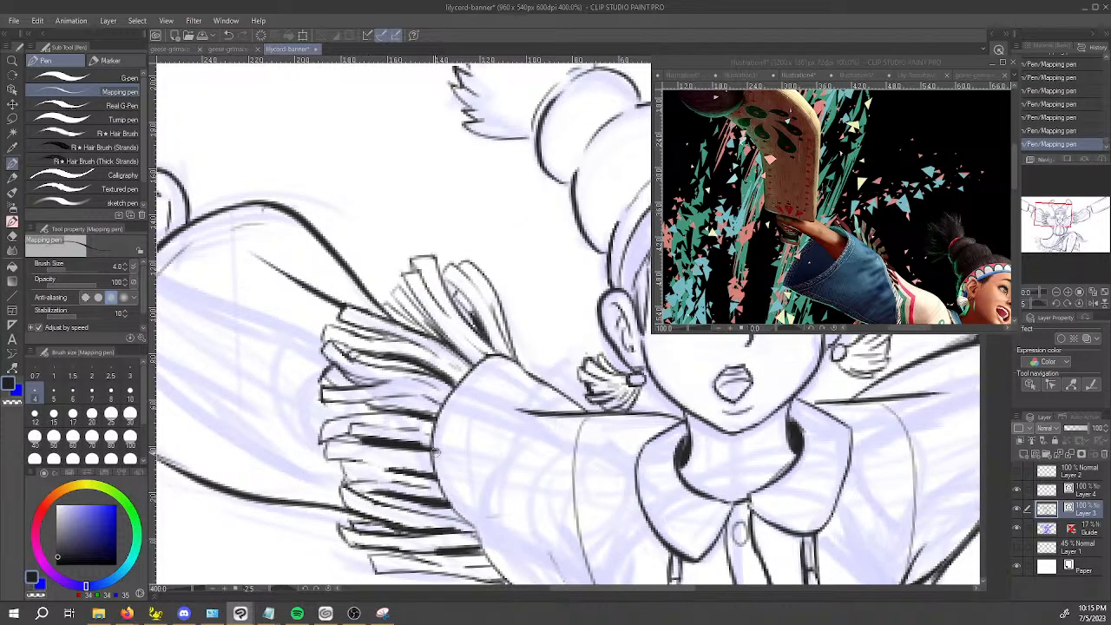
key(e)
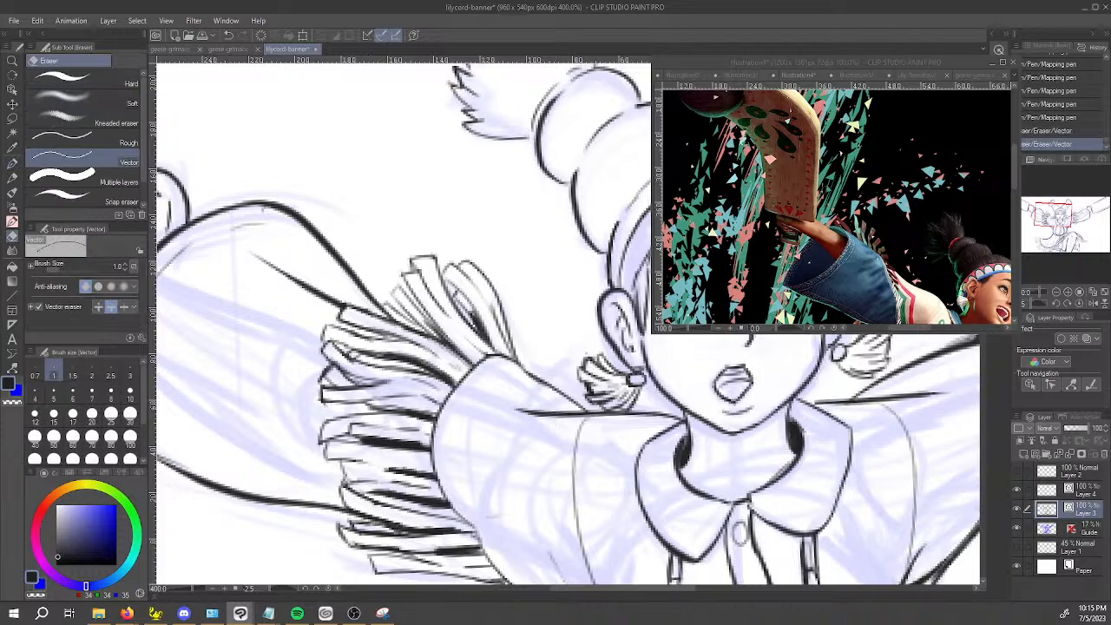
click(491, 511)
scroll(490, 511, down, 4)
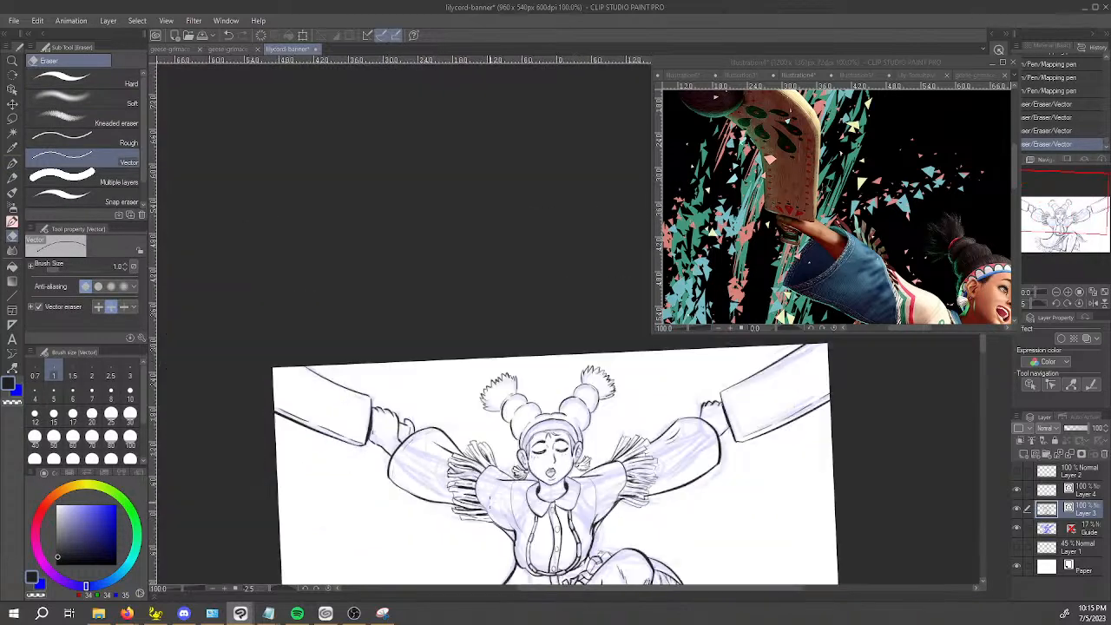
Thicken the jaw and chin contour with the Mapping pen, and reinforce the hair edge beside the viewer's-right ear.
drag(687, 505, 655, 432)
scroll(529, 409, up, 6)
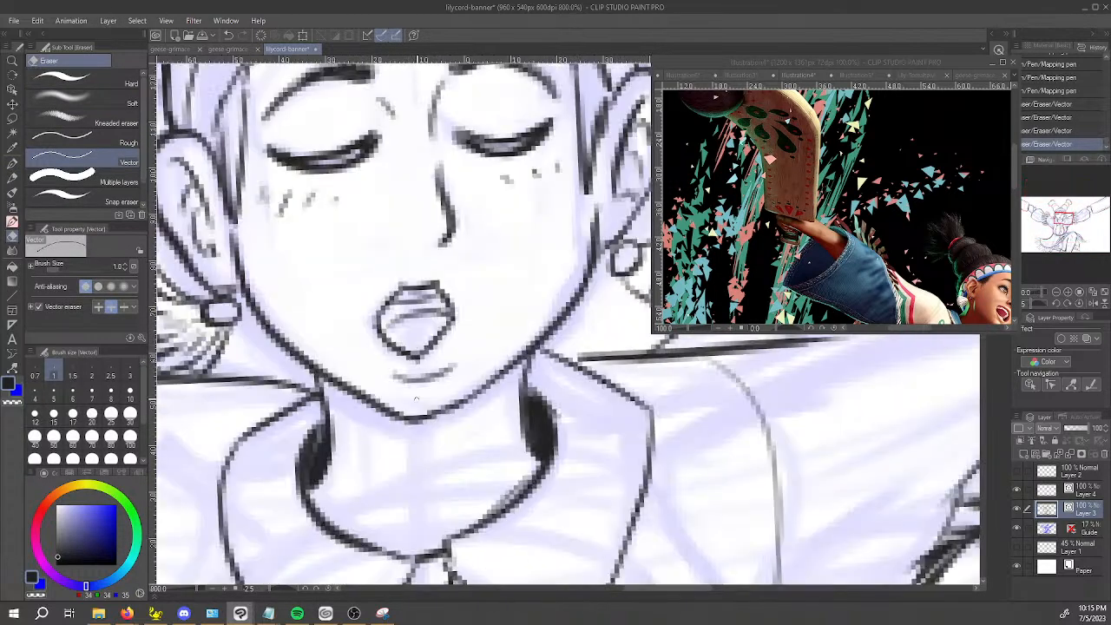
key(p)
mouse_move(315, 375)
mouse_down()
mouse_move(397, 423)
mouse_move(328, 379)
mouse_move(420, 424)
mouse_move(477, 388)
mouse_move(400, 421)
mouse_move(481, 401)
mouse_up()
drag(414, 425, 535, 354)
drag(469, 413, 531, 350)
drag(616, 145, 576, 231)
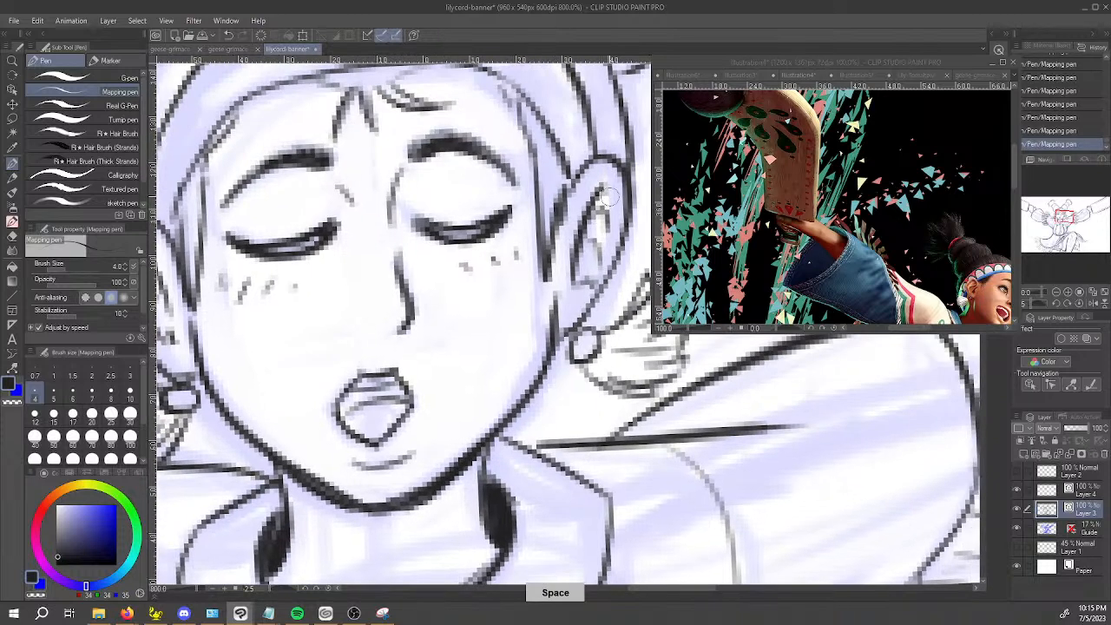
drag(532, 110, 575, 200)
Fill a dark shadow on the leg below the ragged hem and strengthen a line in the neighboring skirt fringe.
scroll(286, 82, down, 2)
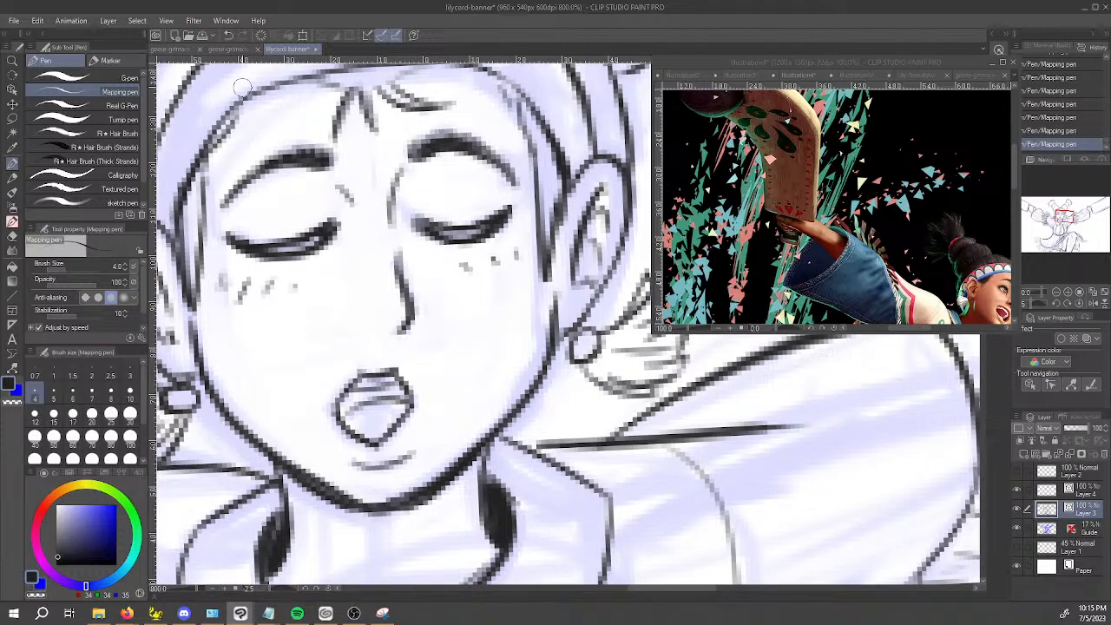
scroll(300, 91, down, 2)
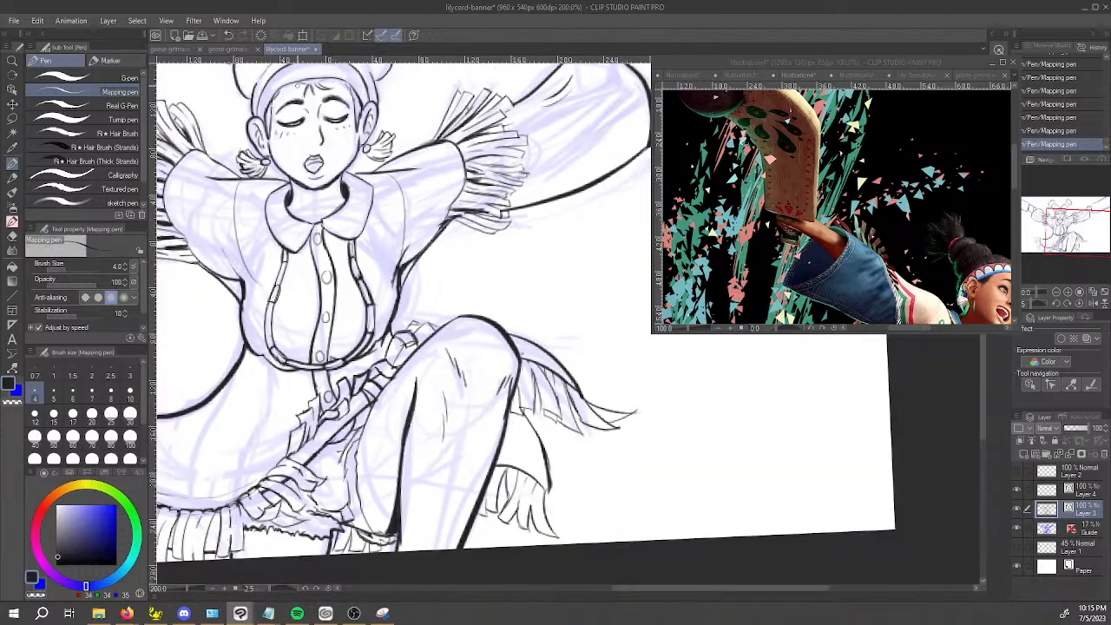
key(space)
drag(461, 410, 516, 323)
scroll(464, 397, down, 2)
key(space)
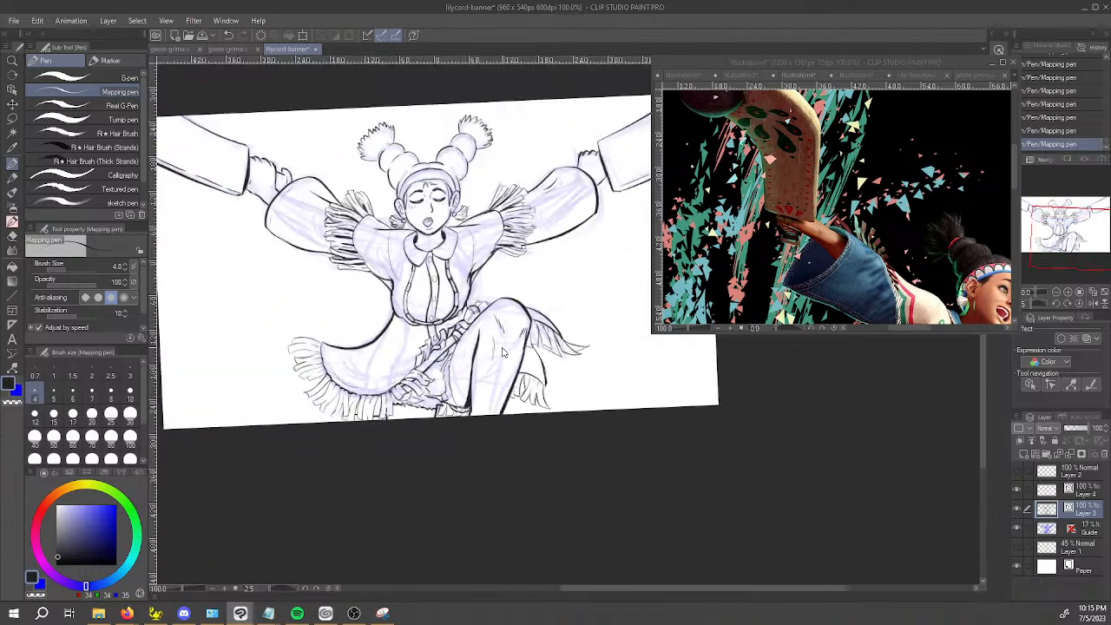
drag(604, 398, 608, 465)
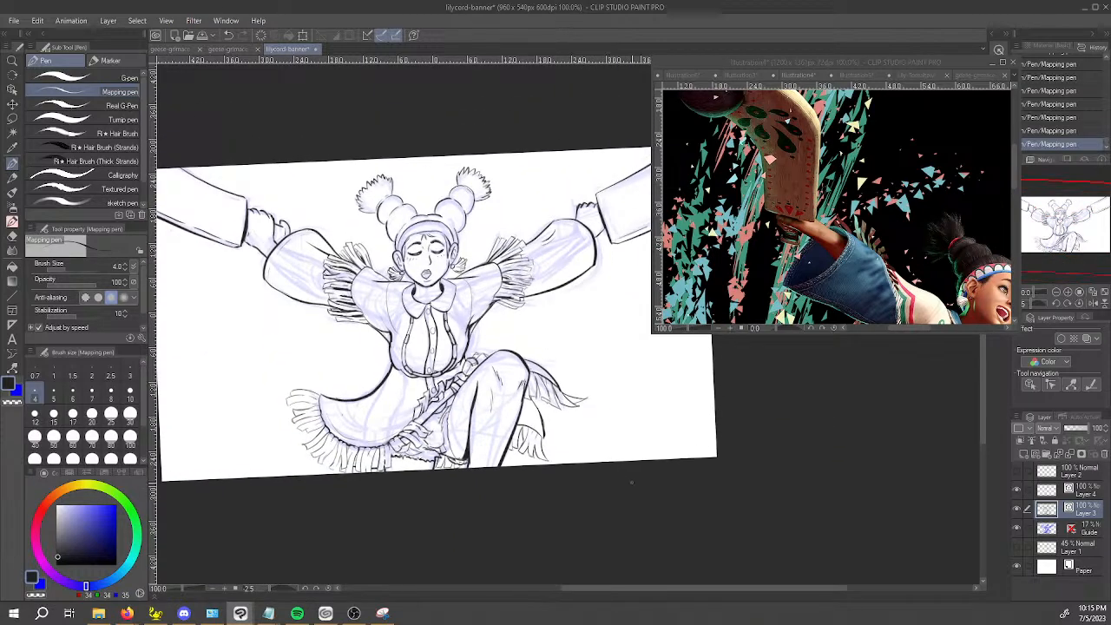
scroll(386, 479, up, 2)
scroll(476, 460, up, 2)
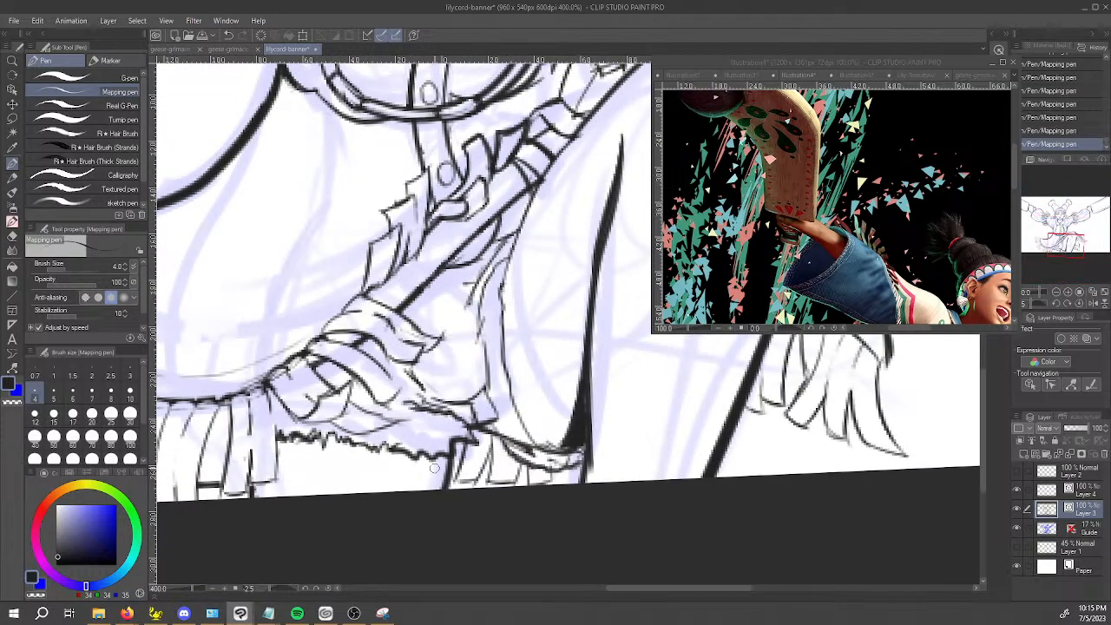
mouse_move(430, 458)
mouse_down()
mouse_move(443, 464)
mouse_move(430, 486)
mouse_move(427, 461)
mouse_move(442, 457)
mouse_move(439, 484)
mouse_up()
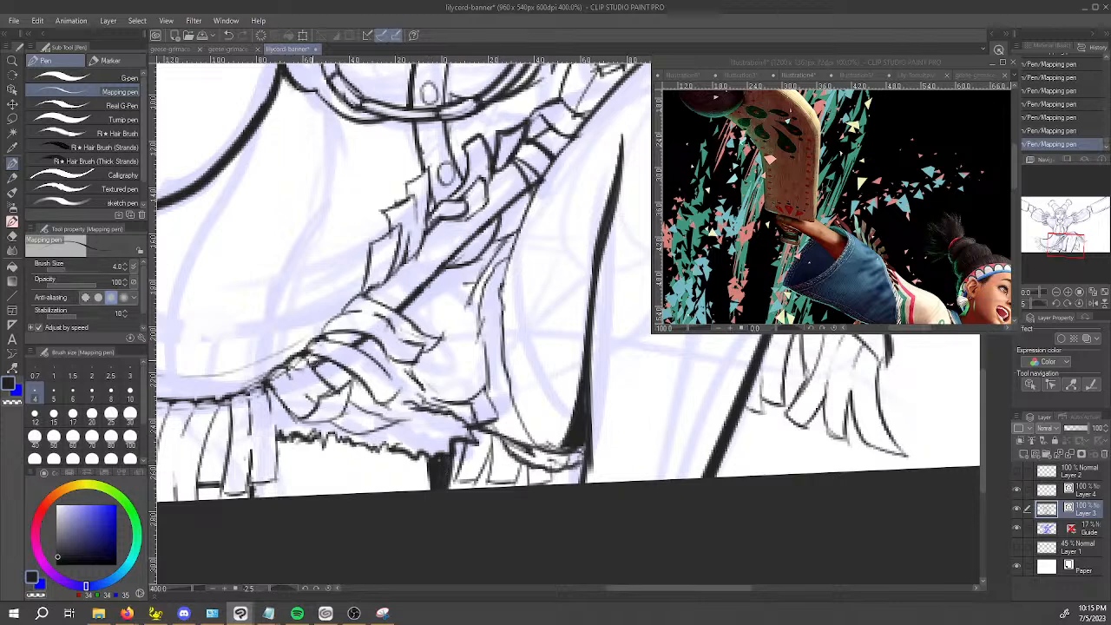
mouse_move(248, 457)
mouse_down()
mouse_move(249, 393)
mouse_move(218, 417)
mouse_move(228, 417)
mouse_up()
Compare the full figure with and without the last stroke by undoing and redoing it.
scroll(227, 417, down, 3)
key(space)
drag(347, 436, 553, 474)
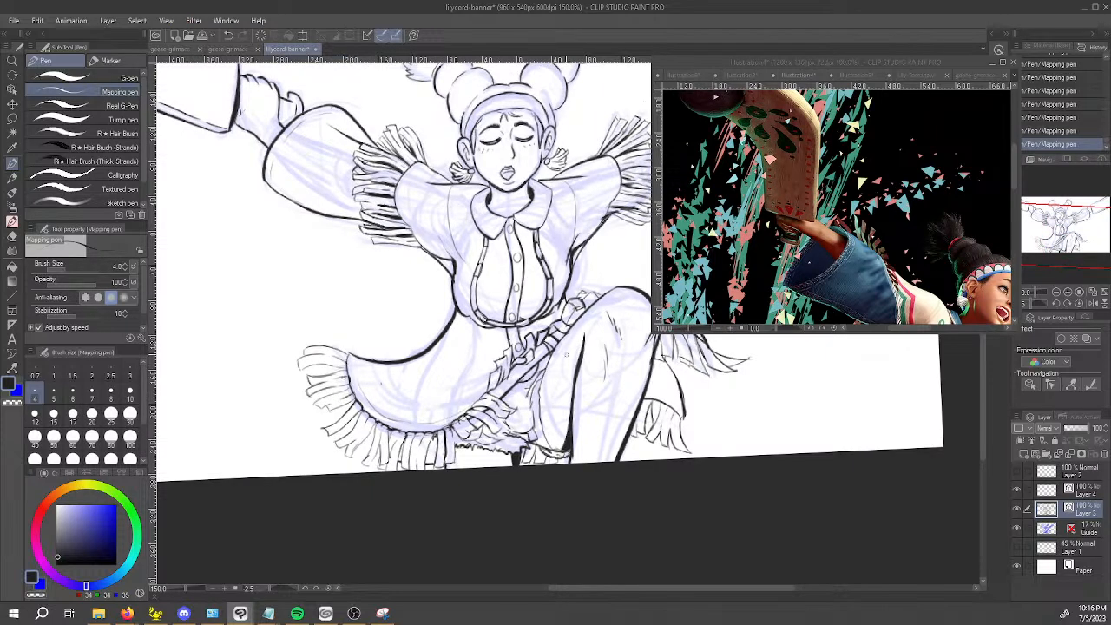
key(space)
key(ctrl+z)
key(ctrl+y)
key(ctrl+z)
key(ctrl+y)
key(space)
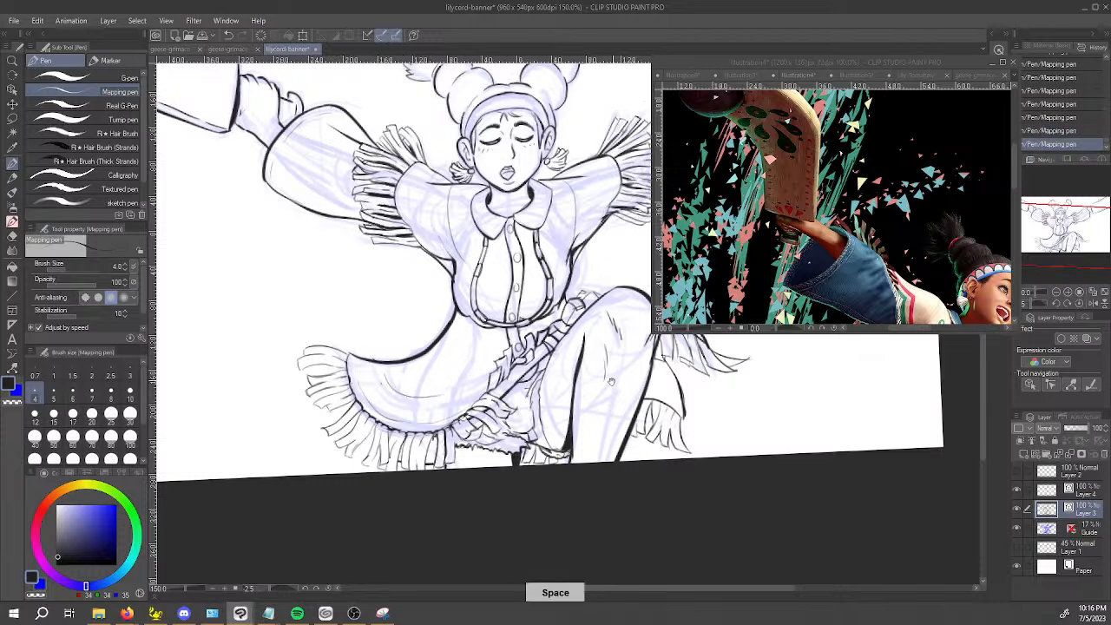
drag(613, 380, 546, 440)
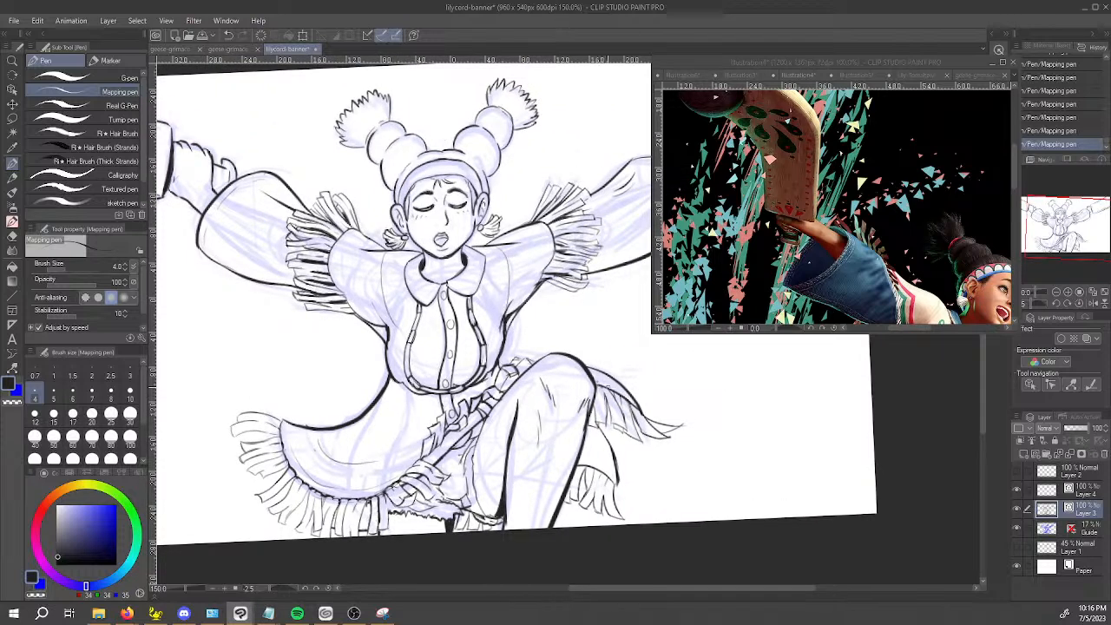
Rework the cloth's fringe seam behind the raised knee into an uneven line using ink and the transparent color.
key(space)
drag(649, 440, 549, 475)
scroll(506, 434, up, 5)
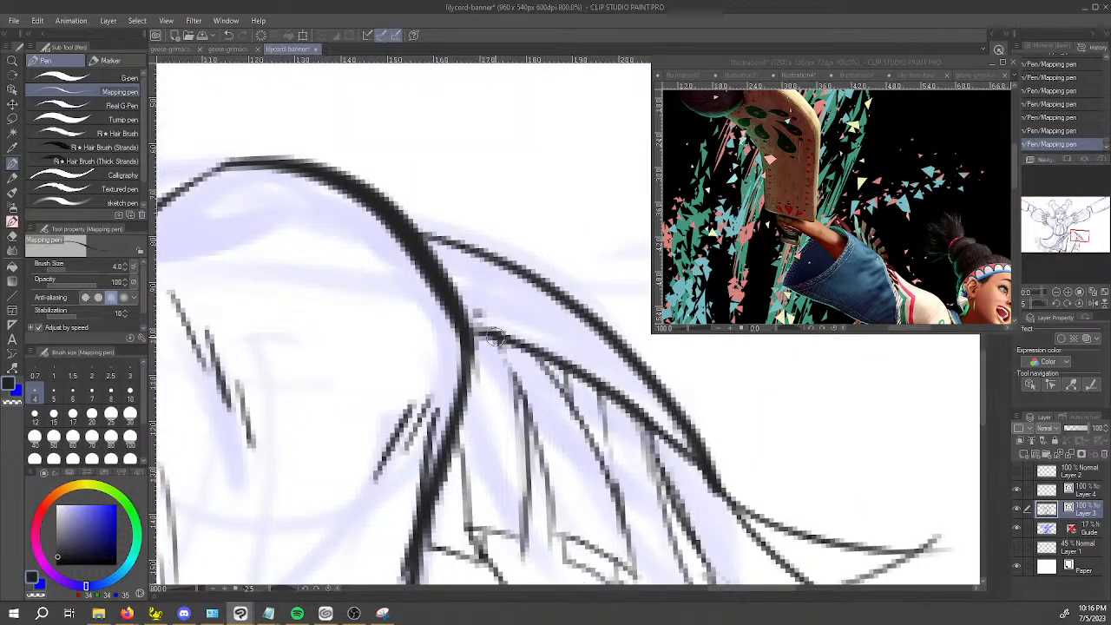
mouse_move(506, 337)
mouse_down()
mouse_move(577, 381)
mouse_move(550, 365)
mouse_move(567, 361)
mouse_move(645, 426)
mouse_move(671, 430)
mouse_move(649, 430)
mouse_move(698, 467)
mouse_up()
key(c)
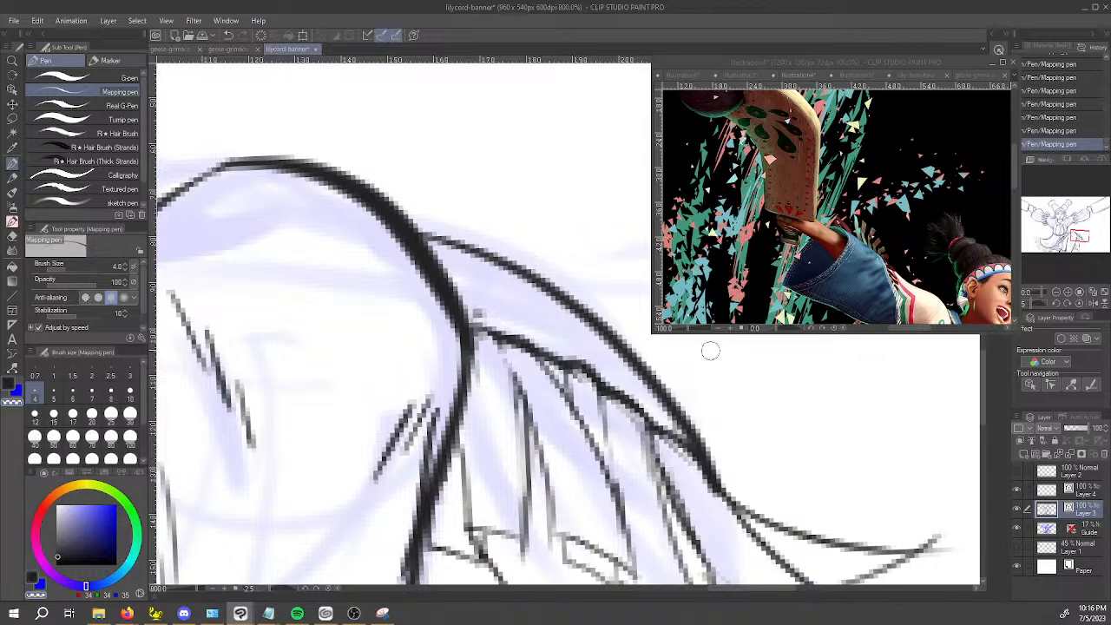
Reshape the lower cloth's fringe seam beside the leg into a scalloped line, alternating ink with the transparent color.
scroll(711, 355, down, 6)
key(space)
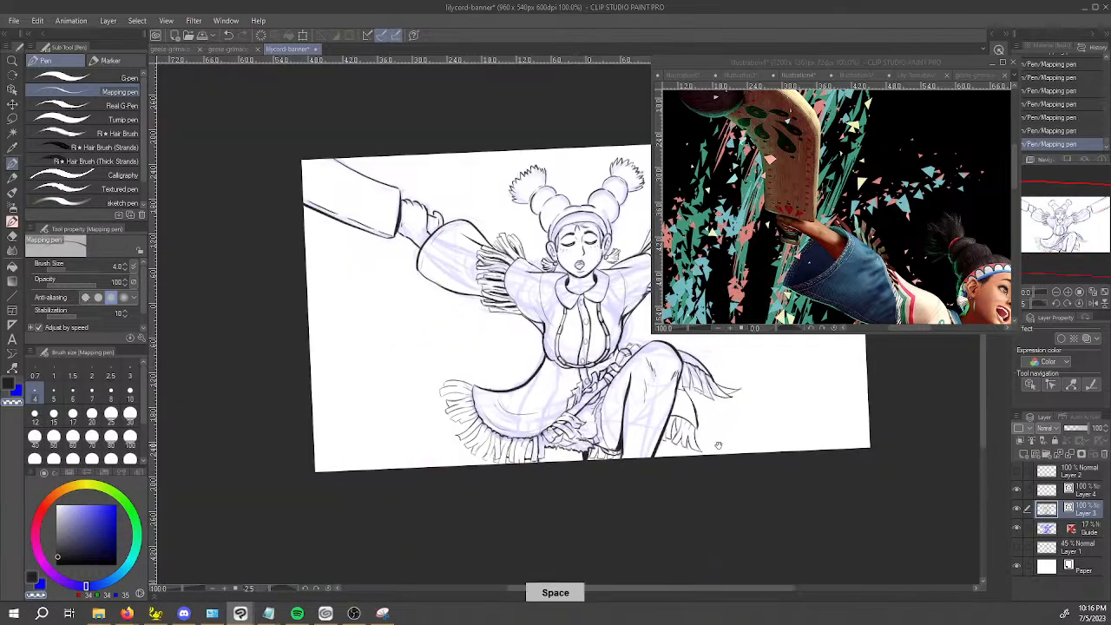
scroll(718, 444, up, 6)
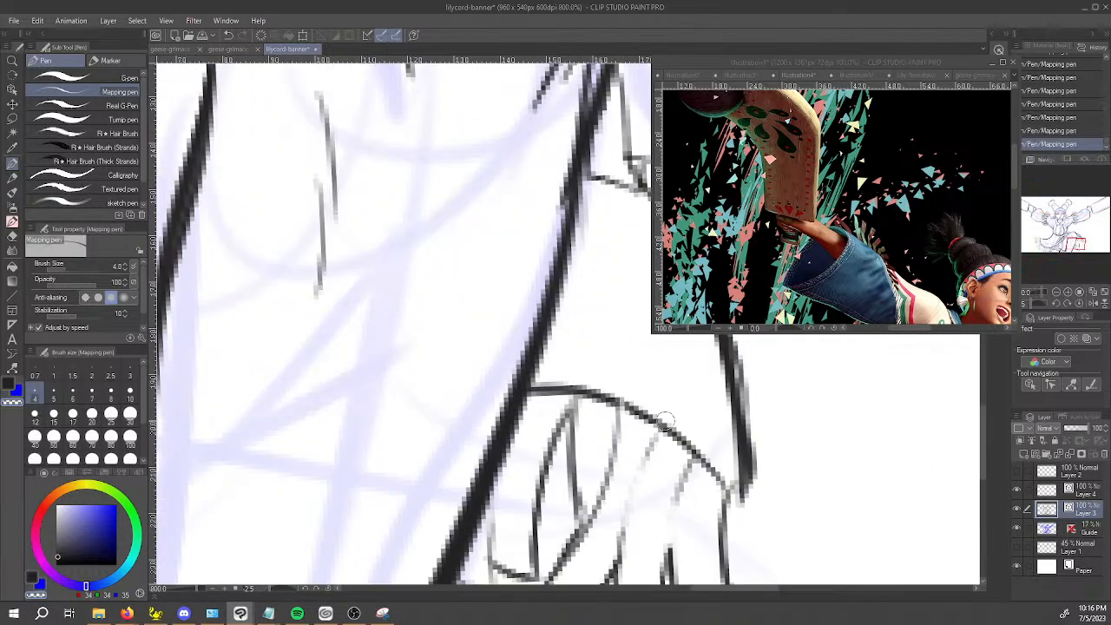
mouse_move(624, 407)
mouse_down()
mouse_move(680, 418)
mouse_move(670, 436)
mouse_move(658, 430)
mouse_move(711, 452)
mouse_move(708, 465)
mouse_move(729, 484)
mouse_up()
key(c)
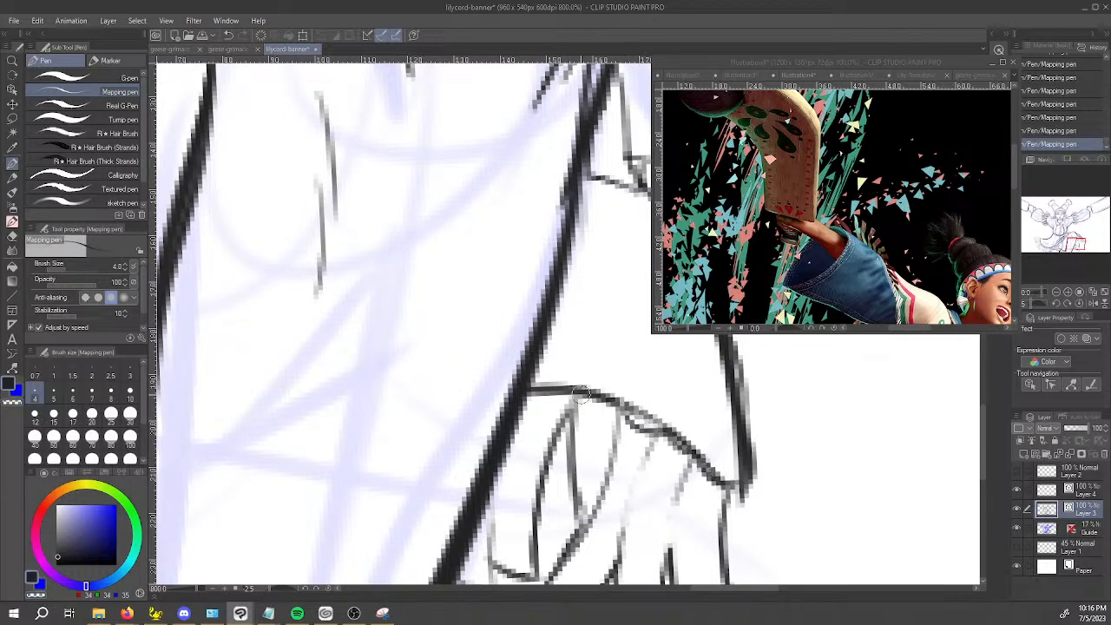
drag(581, 394, 645, 411)
mouse_move(578, 394)
mouse_down()
mouse_move(541, 390)
mouse_move(568, 382)
mouse_move(530, 388)
mouse_move(623, 393)
mouse_move(672, 430)
mouse_move(631, 409)
mouse_move(688, 433)
mouse_move(680, 442)
mouse_move(709, 448)
mouse_move(723, 477)
mouse_move(732, 468)
mouse_move(604, 390)
mouse_move(625, 396)
mouse_move(544, 383)
mouse_move(582, 374)
mouse_up()
key(c)
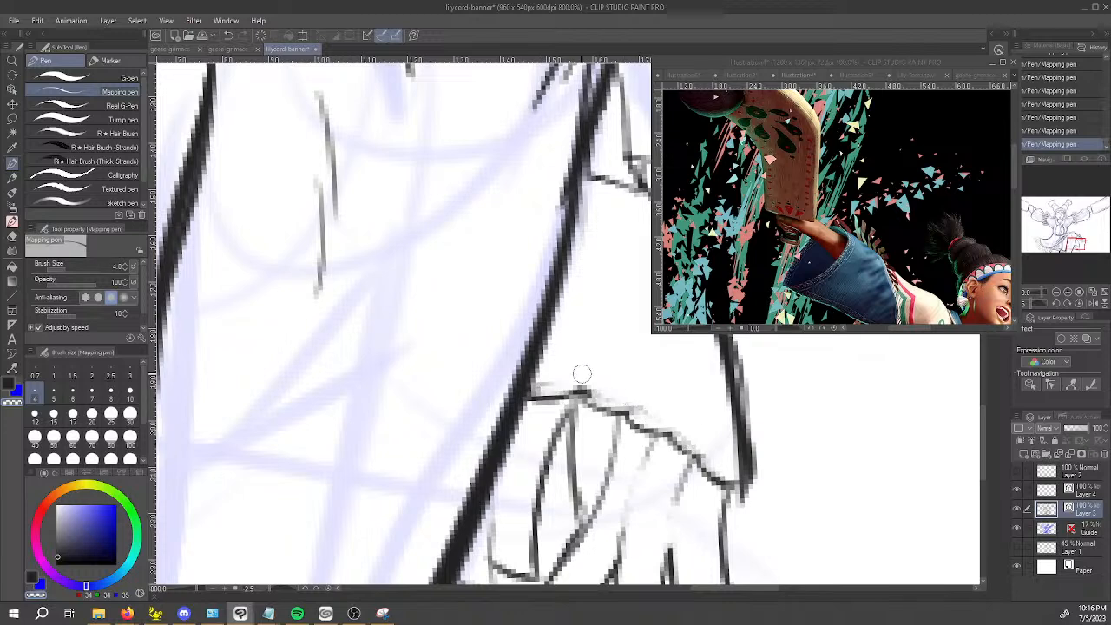
Hide the Guide sketch layer so only the inked line art shows.
scroll(582, 377, down, 8)
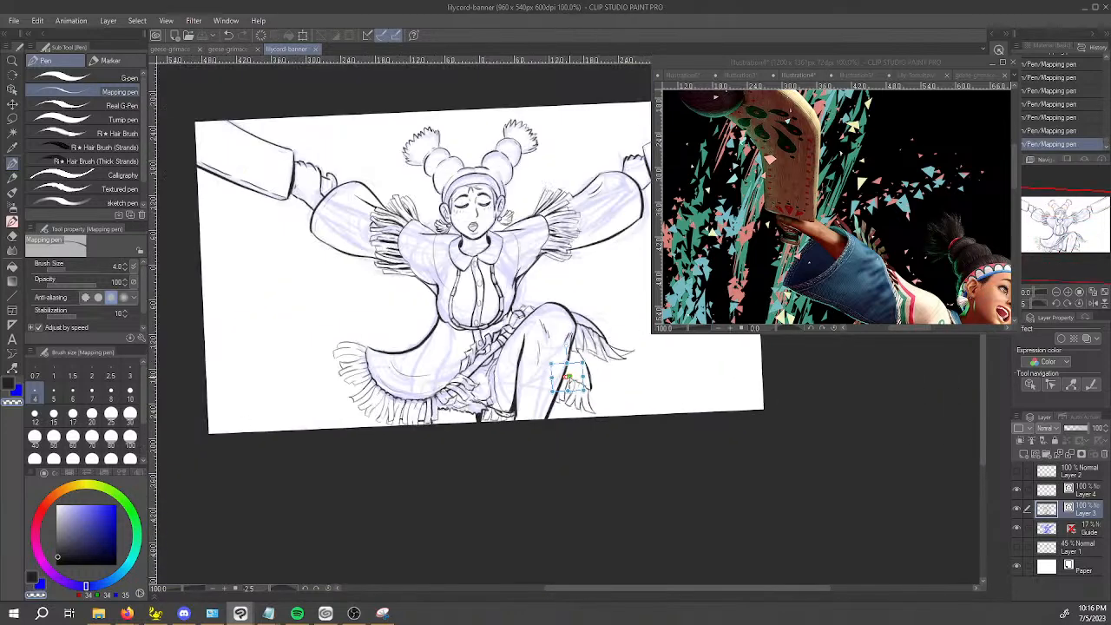
drag(645, 412, 614, 444)
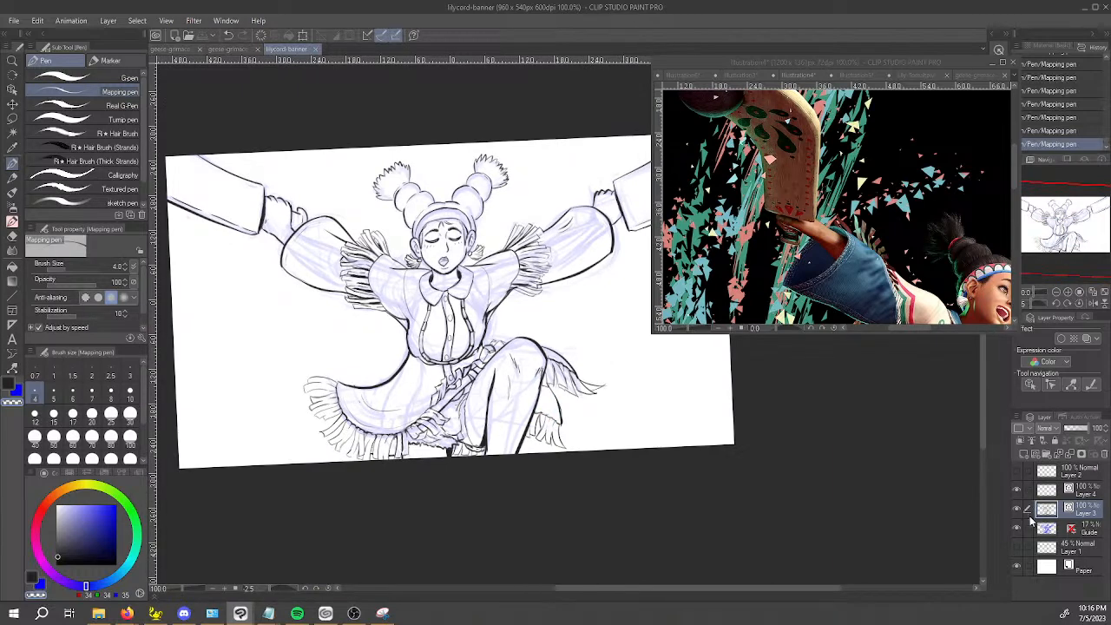
click(1018, 528)
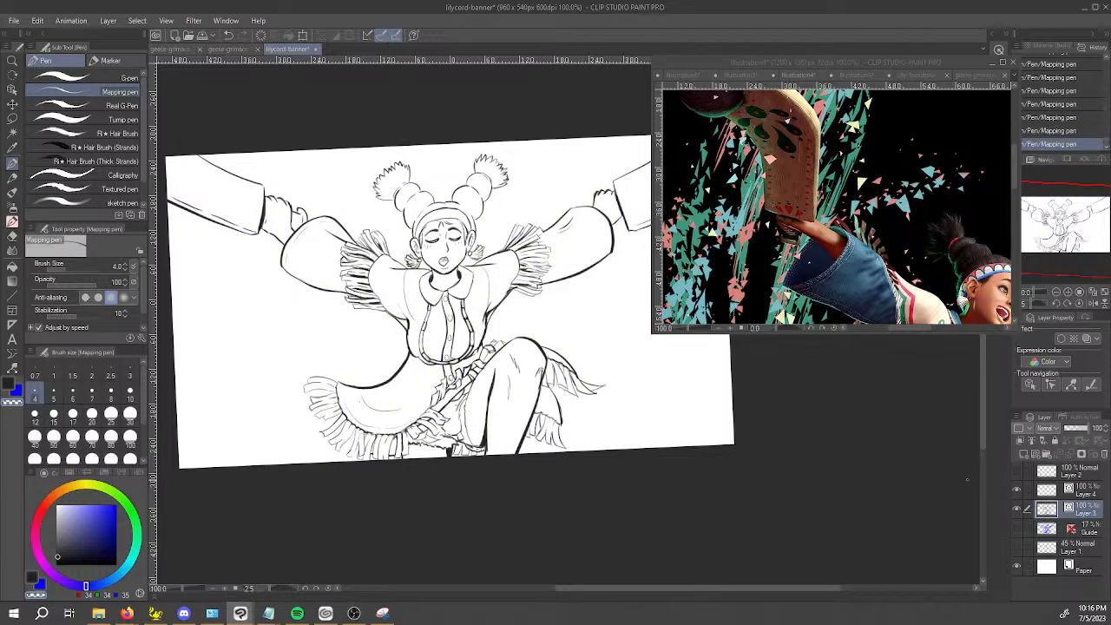
Undo the last stroke and add thin contour lines along the upper bun of the hair tail nearest the reference image.
scroll(462, 181, up, 8)
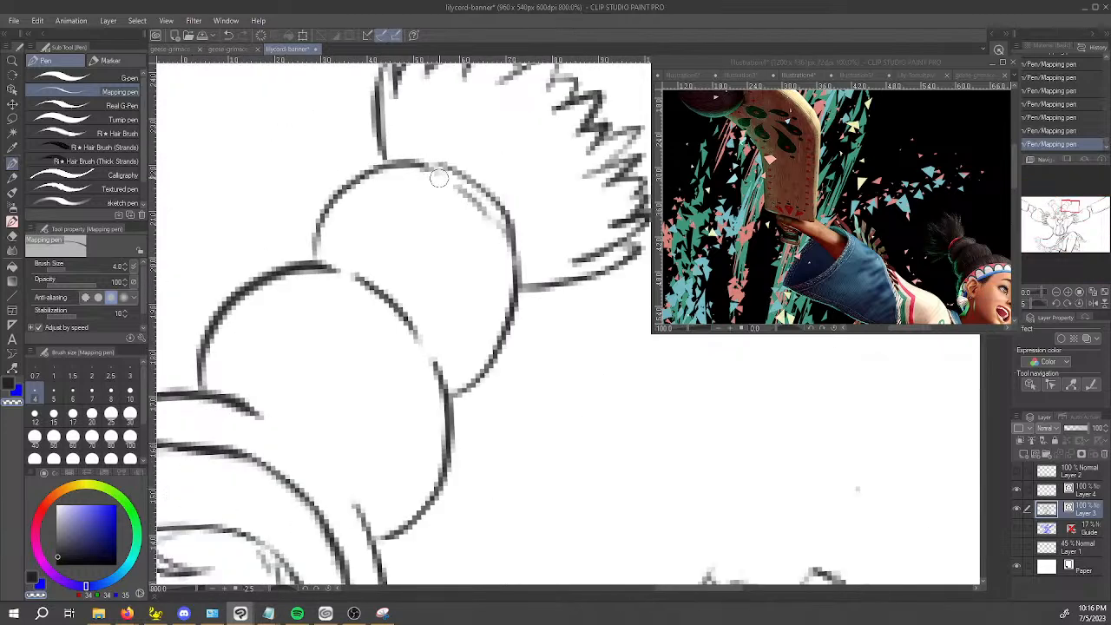
key(ctrl+z)
drag(419, 163, 462, 181)
drag(458, 354, 490, 307)
drag(307, 259, 373, 163)
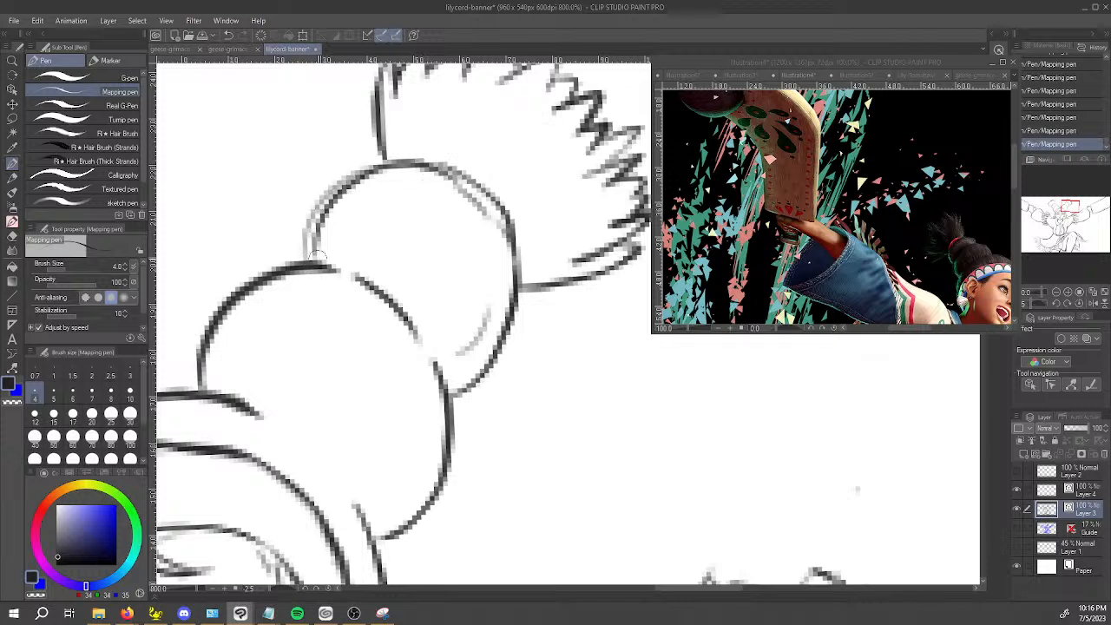
Add light curved contour strokes to the same tail's lower bun and to the hair just above the headband.
drag(219, 397, 309, 274)
drag(390, 497, 420, 356)
drag(284, 397, 307, 364)
drag(278, 431, 323, 463)
key(space)
drag(377, 490, 540, 431)
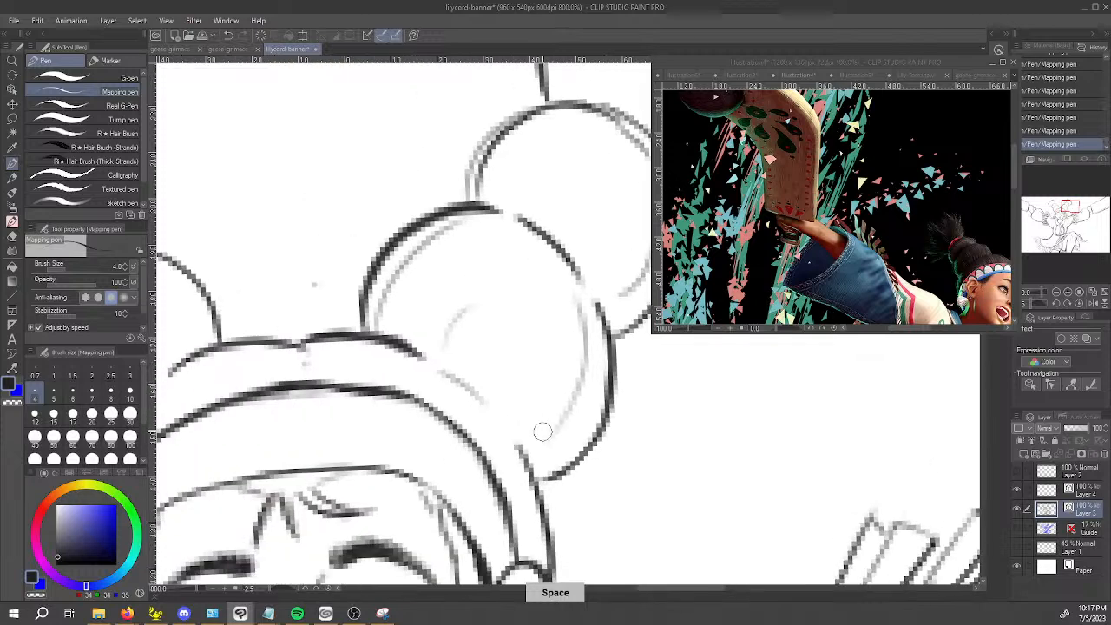
mouse_move(321, 379)
mouse_down()
mouse_move(399, 354)
mouse_move(404, 332)
mouse_up()
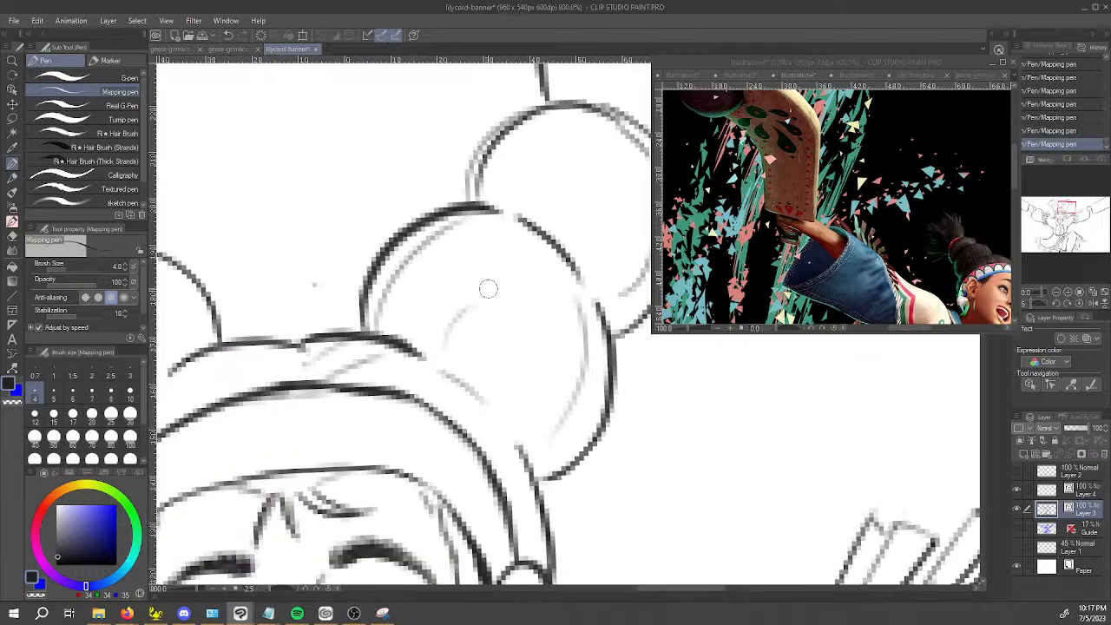
mouse_move(301, 378)
mouse_down()
mouse_move(261, 341)
mouse_move(214, 356)
mouse_up()
Touch up the inner edge of the opposite hair puff and save the banner file.
scroll(265, 326, down, 5)
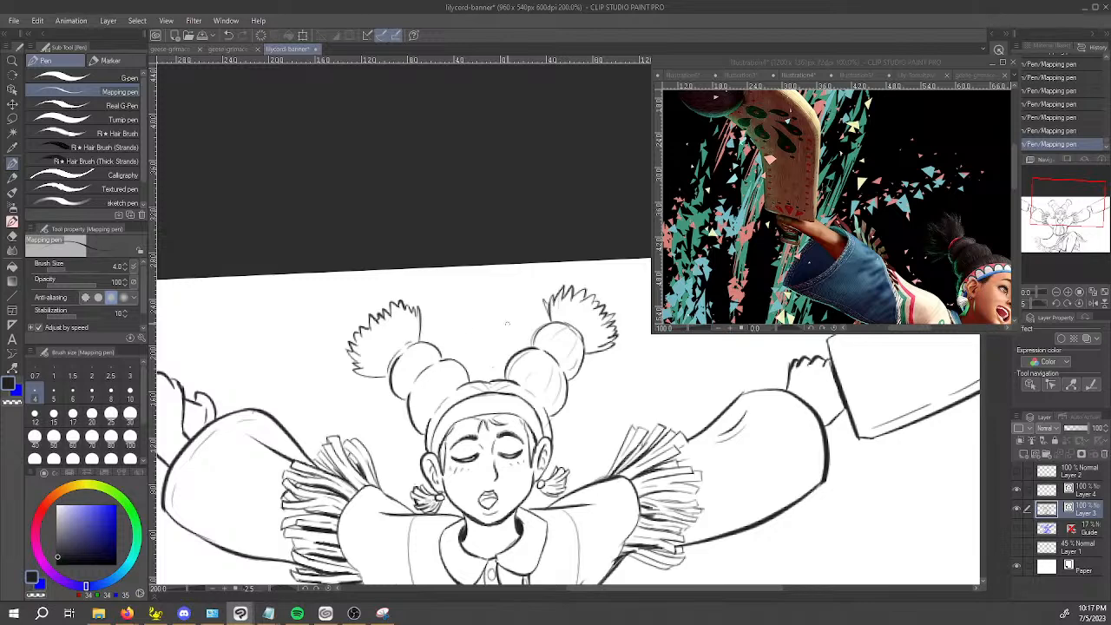
drag(421, 316, 422, 339)
scroll(461, 410, down, 5)
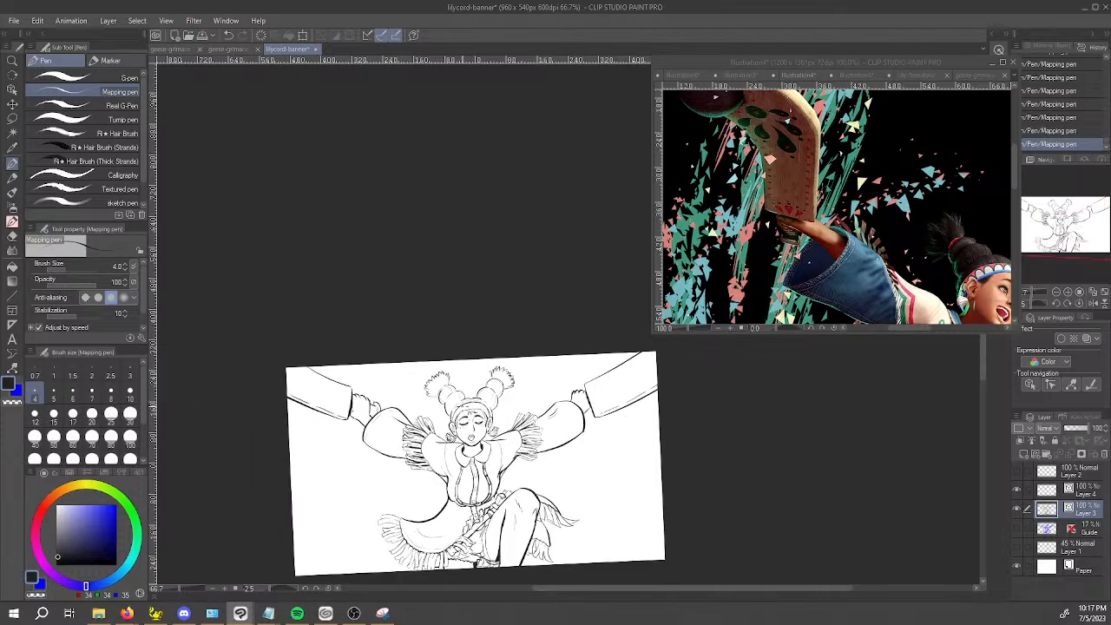
key(ctrl+s)
drag(635, 428, 612, 371)
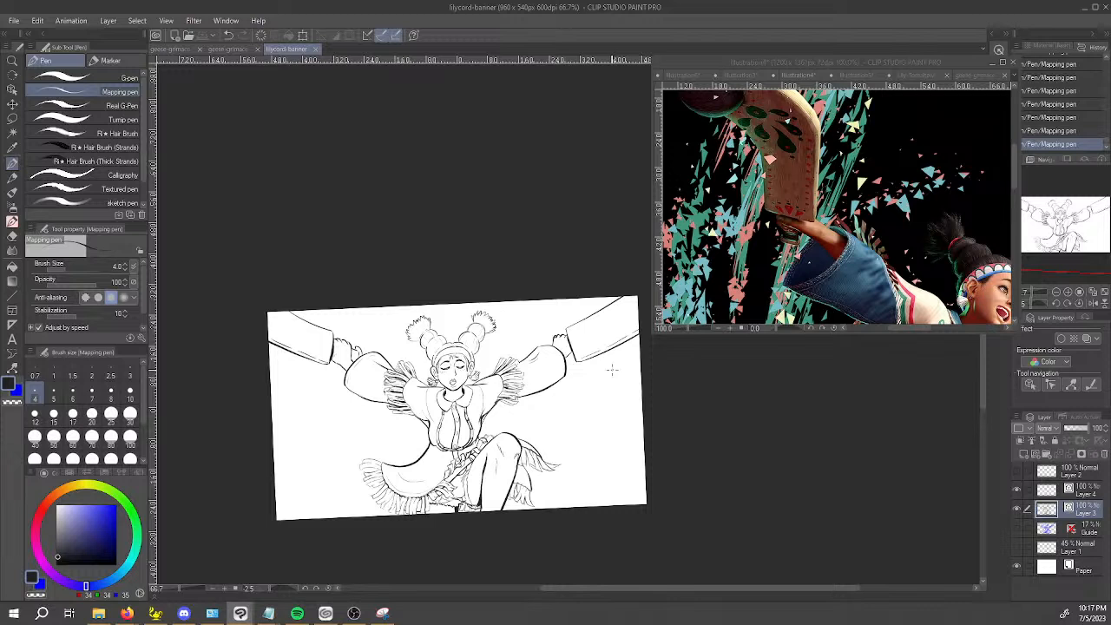
click(299, 615)
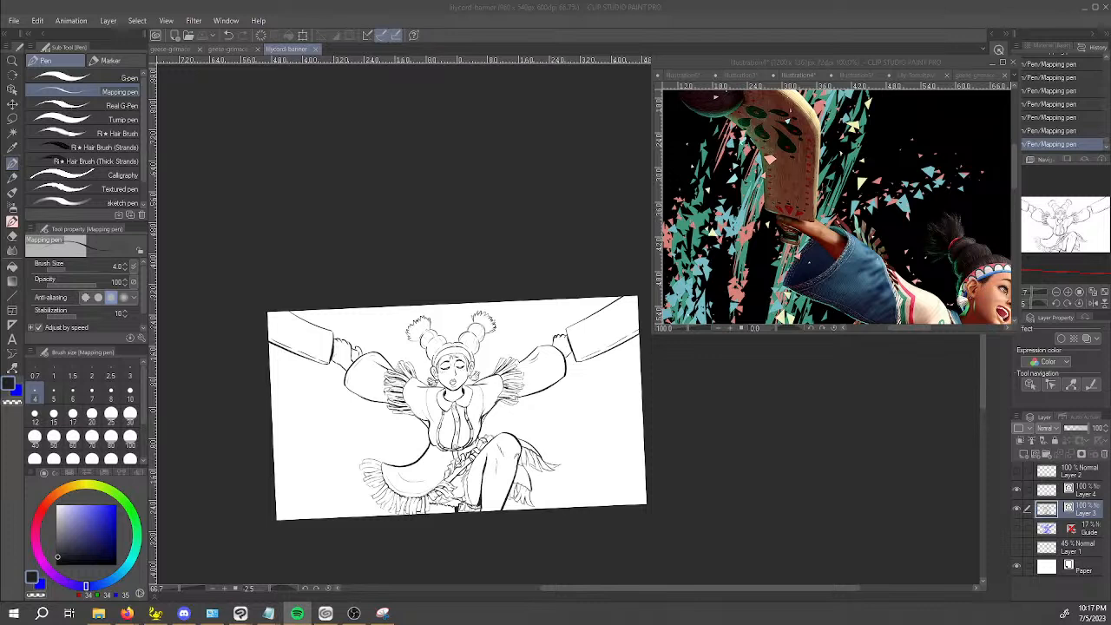
click(798, 441)
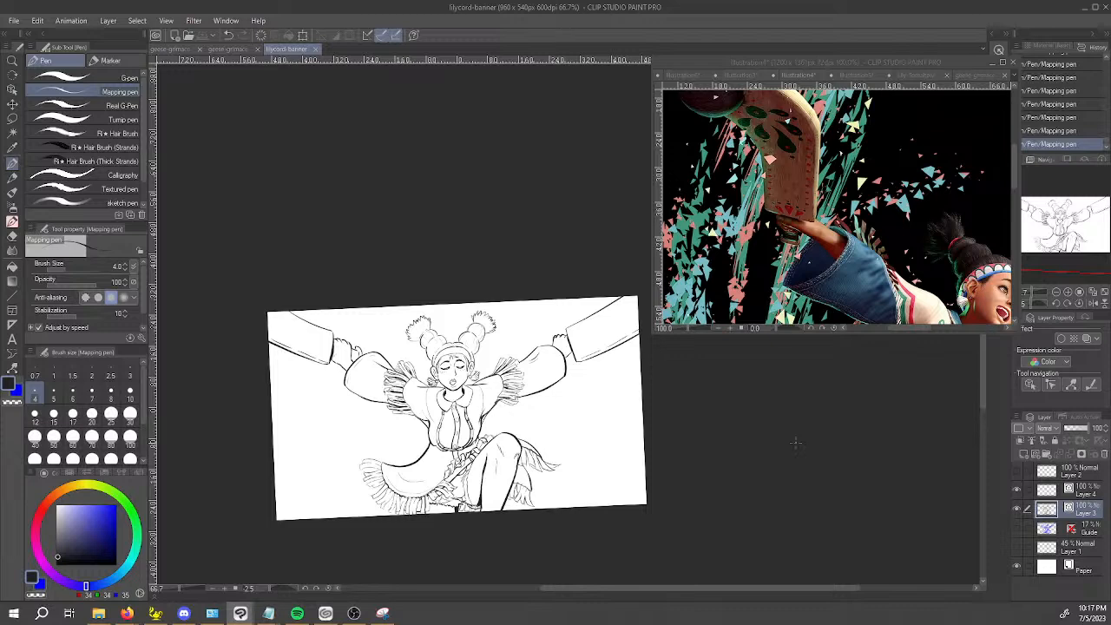
Clean up stray line ends on the fringe behind the raised knee with the Vector eraser.
scroll(492, 434, up, 6)
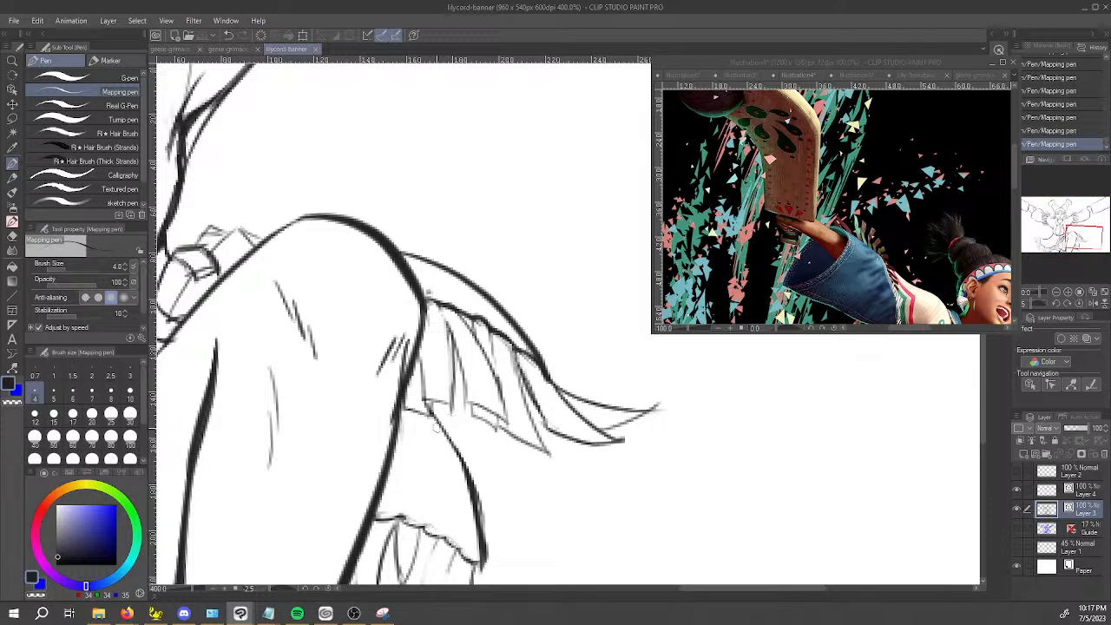
key(e)
click(498, 433)
click(488, 432)
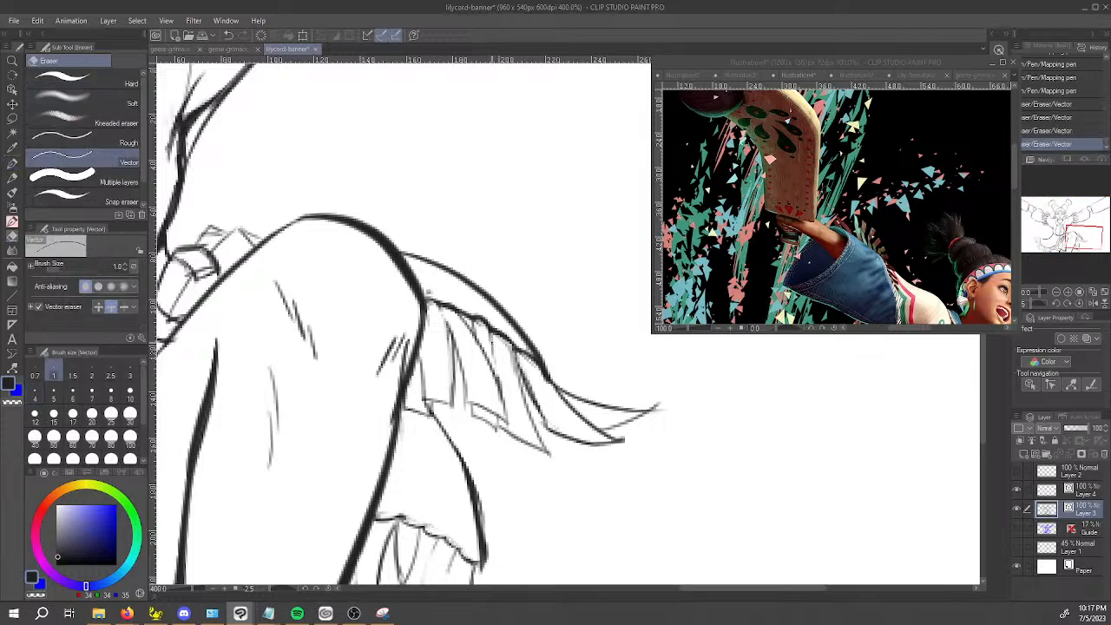
Darken the roots of the fringe strands behind the raised knee with short Mapping pen strokes.
key(p)
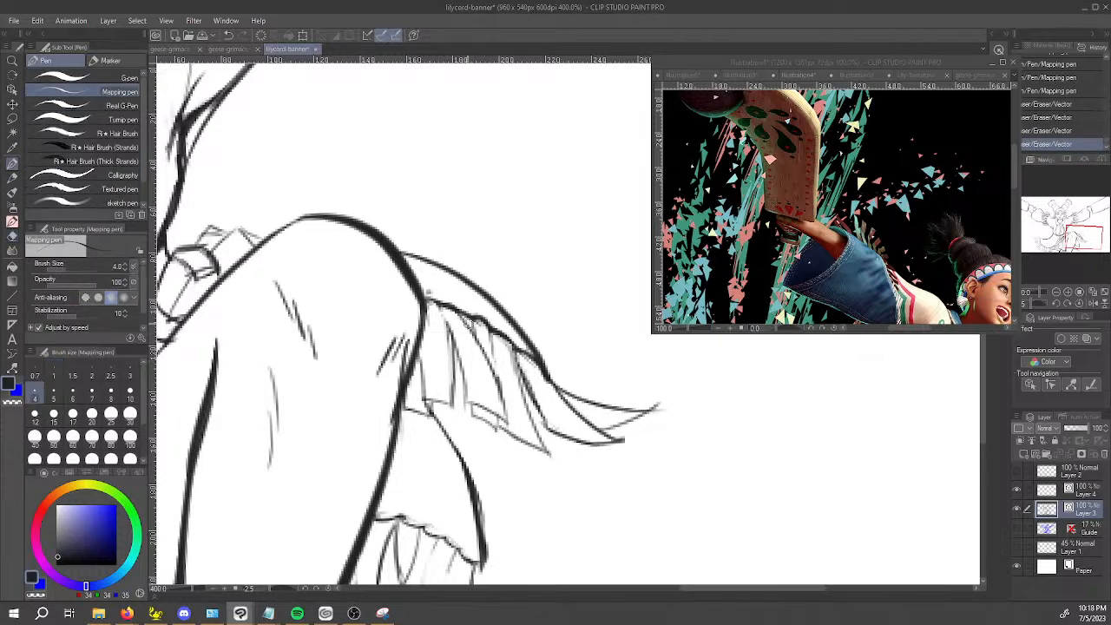
mouse_move(462, 313)
mouse_down()
mouse_move(494, 364)
mouse_move(448, 329)
mouse_move(451, 369)
mouse_up()
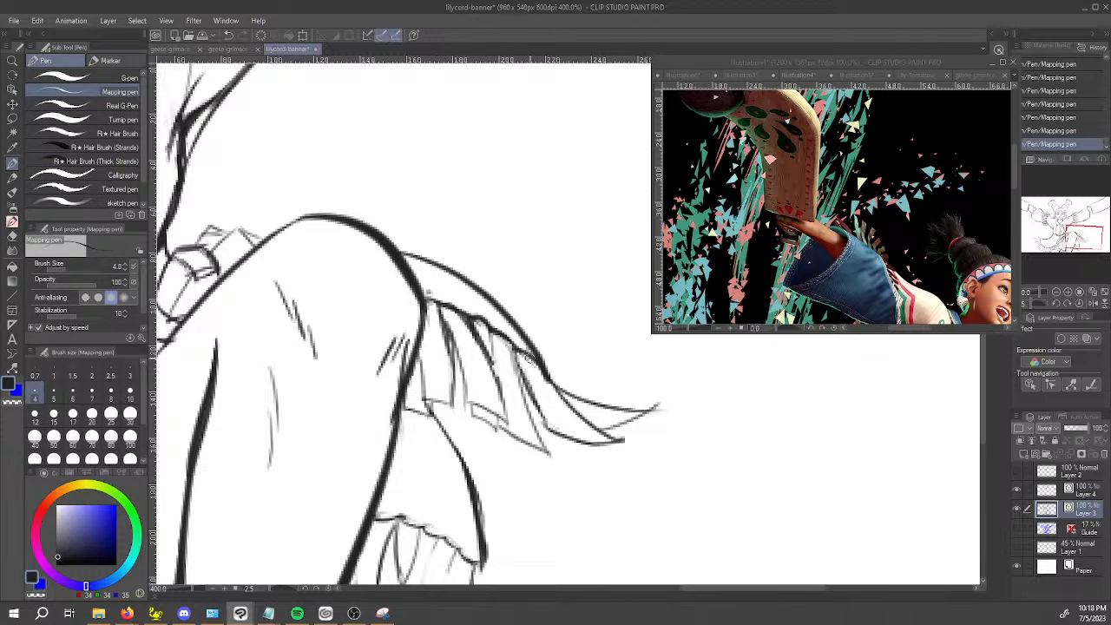
mouse_move(517, 349)
mouse_down()
mouse_move(531, 392)
mouse_move(556, 411)
mouse_up()
key(ctrl+z)
drag(518, 352, 522, 368)
drag(520, 358, 530, 391)
mouse_move(418, 368)
mouse_down()
mouse_move(423, 387)
mouse_move(421, 377)
mouse_up()
drag(556, 384, 593, 421)
Undo the last strokes on the lower cloth's fringe beside the leg and re-ink heavier shadows at the strand roots.
drag(489, 514, 533, 409)
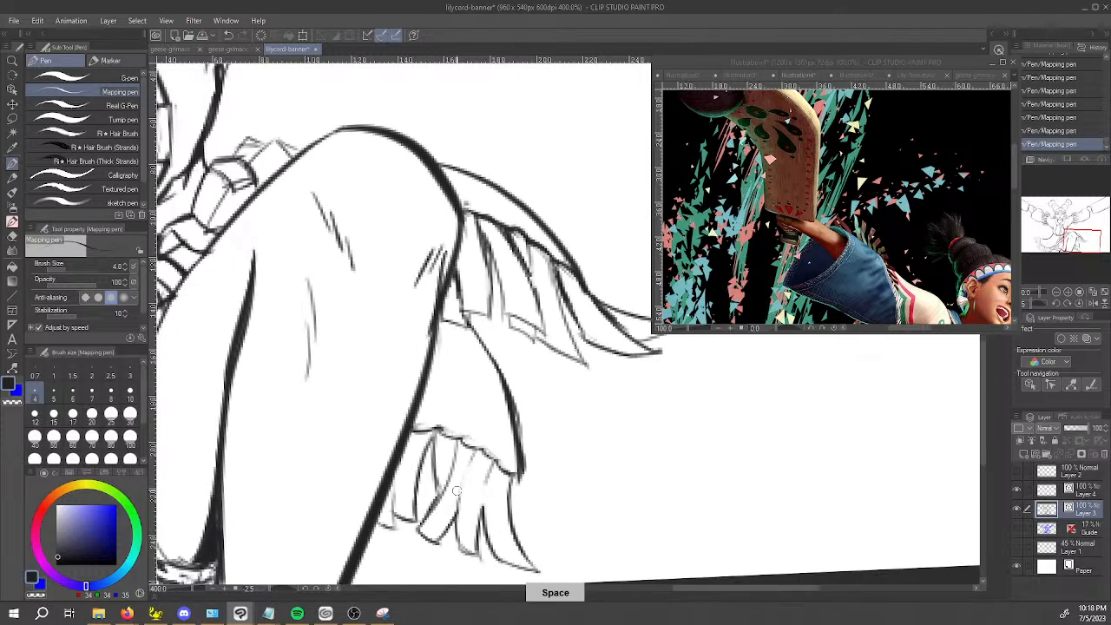
key(ctrl+z)
key(ctrl+z)
key(ctrl+z)
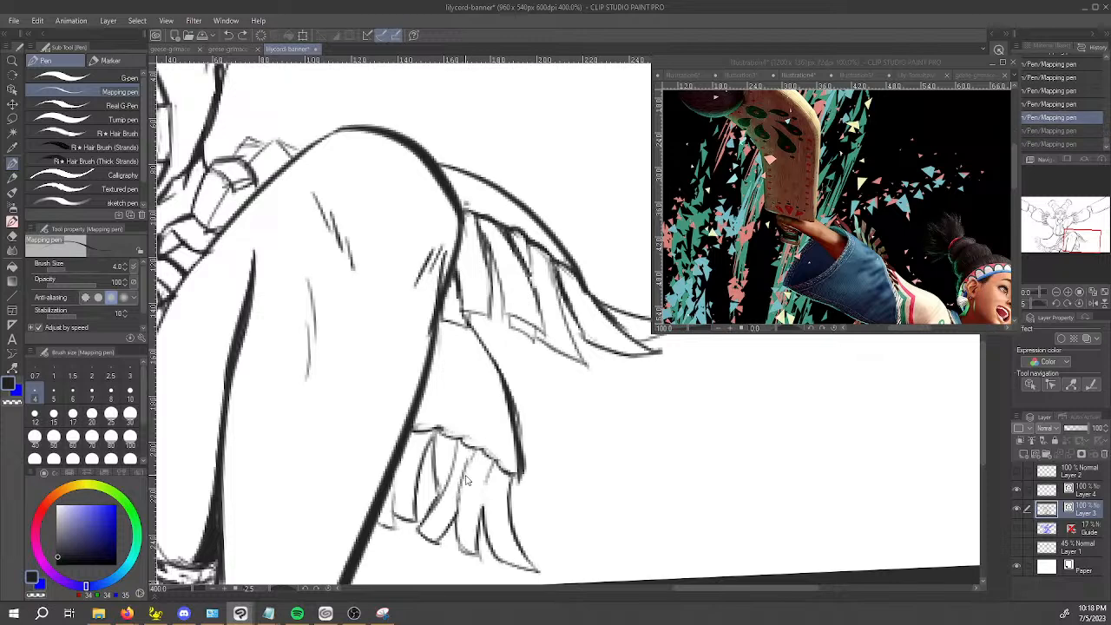
mouse_move(468, 463)
mouse_down()
mouse_move(464, 483)
mouse_move(467, 467)
mouse_move(484, 502)
mouse_move(488, 491)
mouse_up()
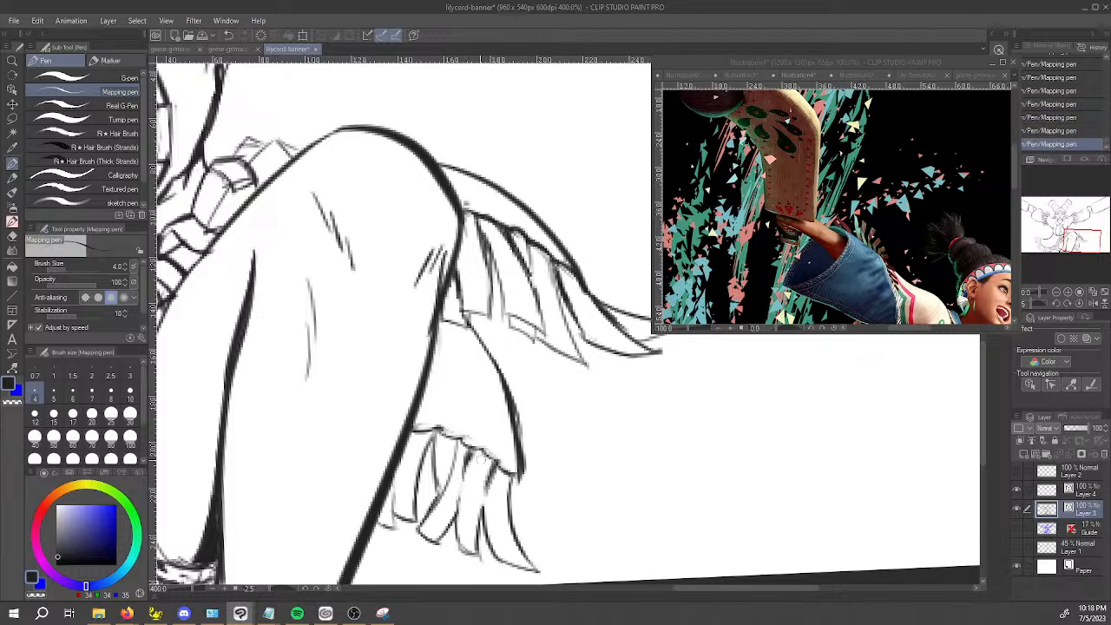
drag(399, 483, 416, 429)
Add short dark fold strokes under the seam at the middle of the large cloth's bottom fringe.
scroll(398, 456, down, 3)
scroll(482, 481, down, 1)
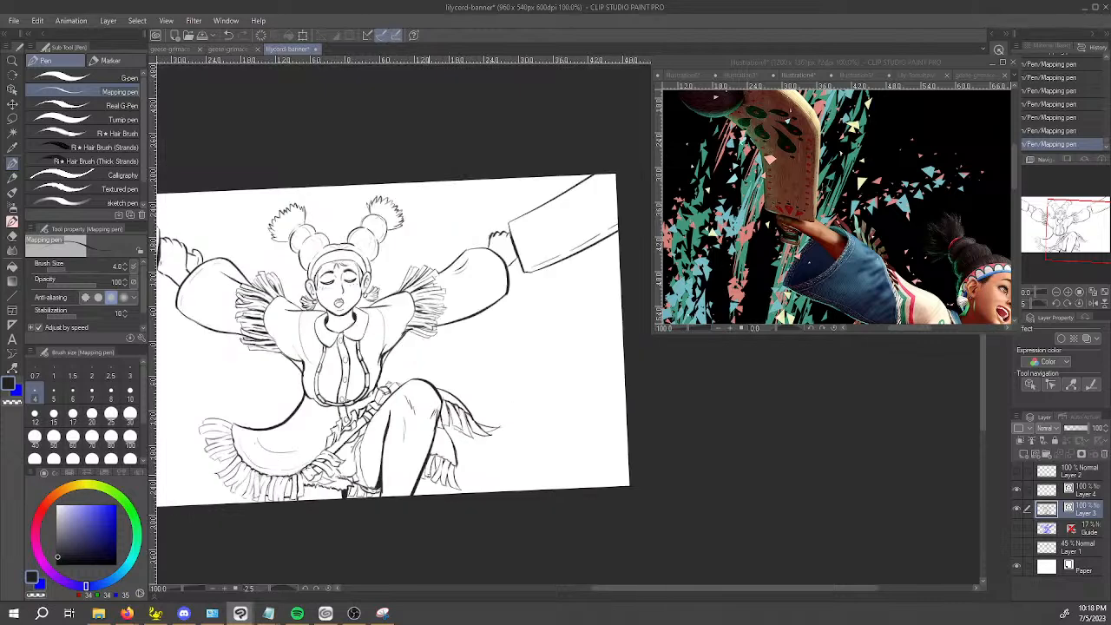
key(space)
drag(408, 512, 506, 476)
scroll(302, 475, up, 5)
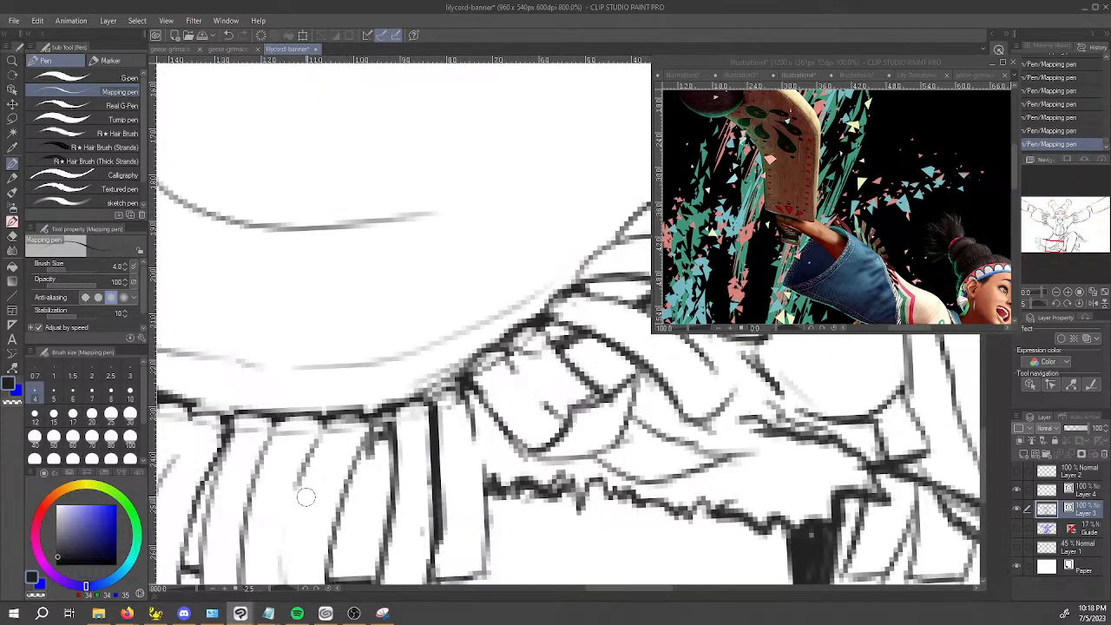
mouse_move(303, 475)
mouse_down()
mouse_move(339, 420)
mouse_move(328, 423)
mouse_up()
mouse_move(252, 487)
mouse_down()
mouse_move(268, 416)
mouse_move(440, 377)
mouse_up()
key(space)
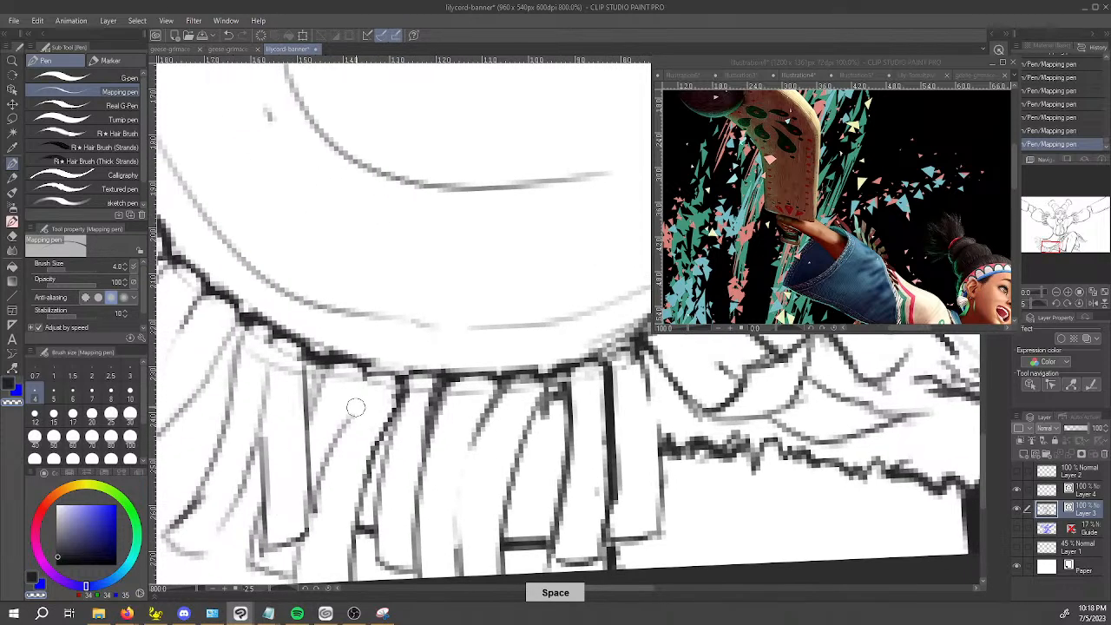
key(space)
drag(359, 404, 392, 410)
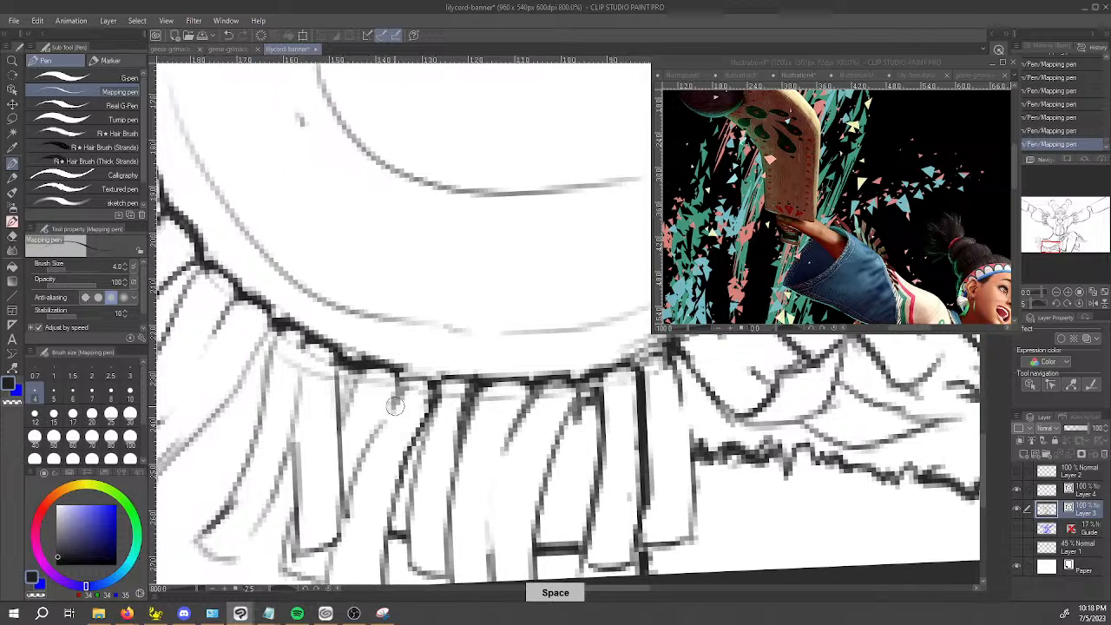
Thicken the strand roots where they meet the curved bottom seam, filling in small wedge-shaped shadows.
mouse_move(300, 400)
mouse_down()
mouse_move(309, 339)
mouse_move(296, 399)
mouse_up()
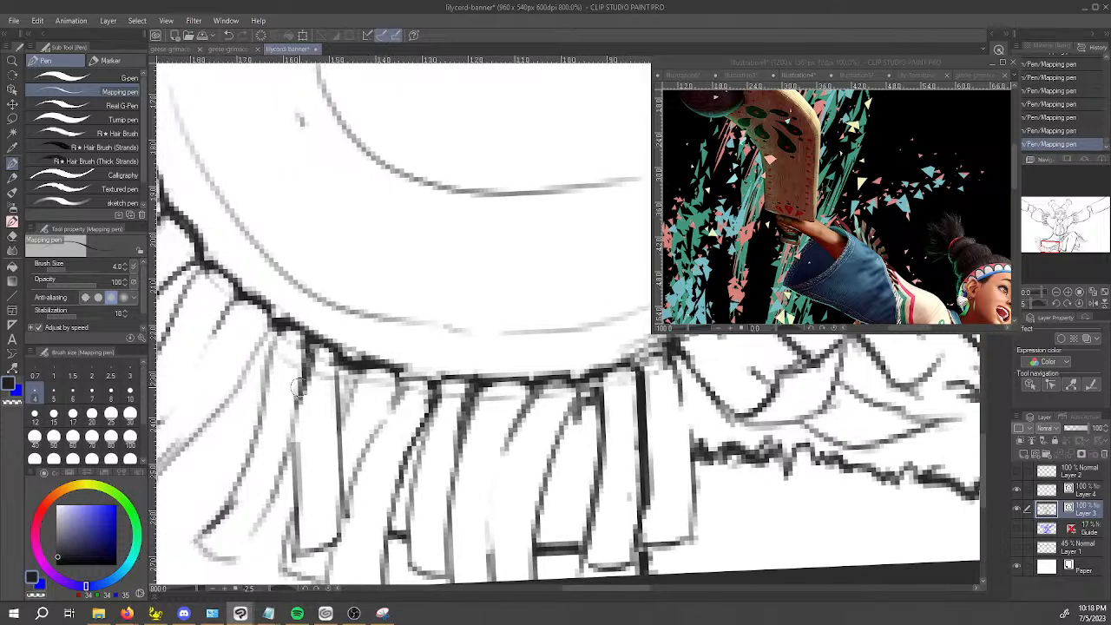
mouse_move(350, 369)
mouse_down()
mouse_move(341, 415)
mouse_move(356, 364)
mouse_move(348, 408)
mouse_move(347, 369)
mouse_move(328, 424)
mouse_move(383, 386)
mouse_move(348, 420)
mouse_move(369, 367)
mouse_up()
key(c)
key(c)
key(c)
key(c)
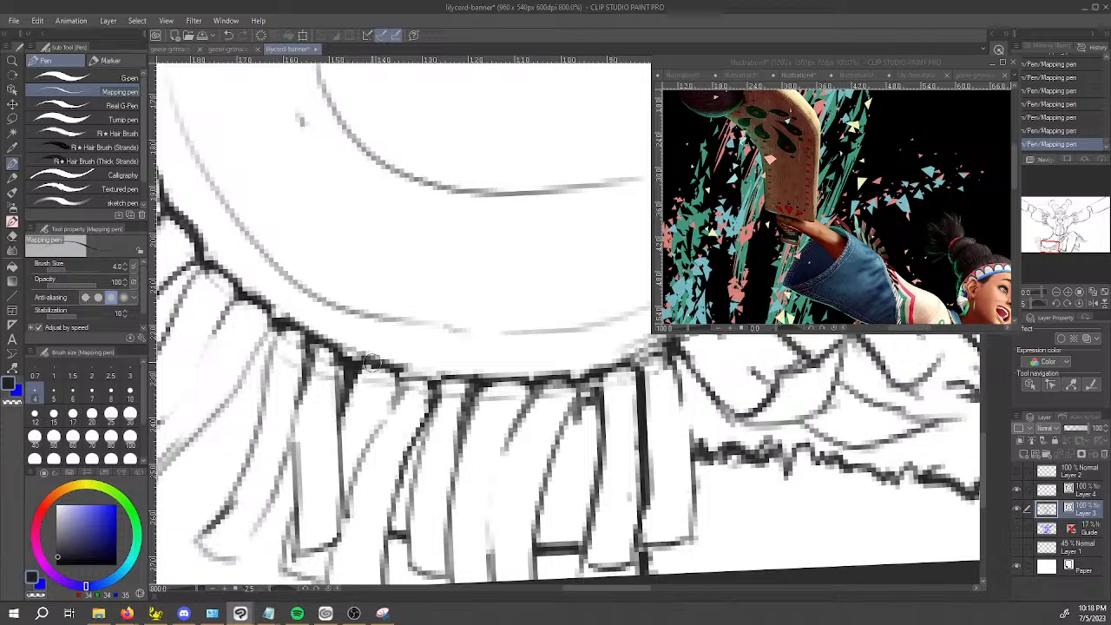
scroll(372, 363, down, 2)
scroll(372, 363, up, 2)
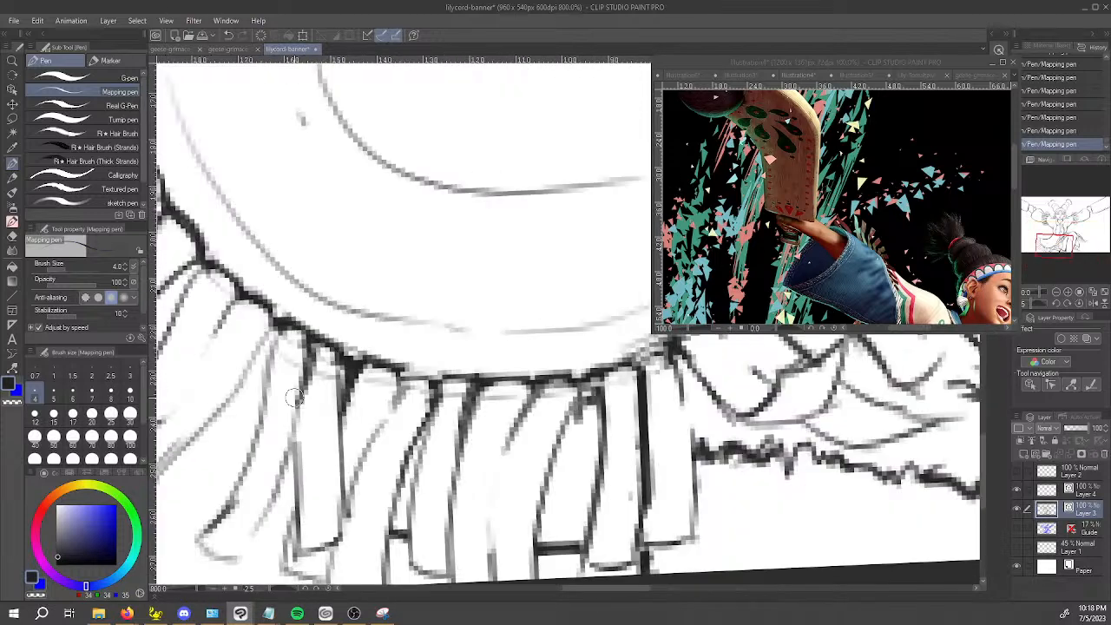
Deepen the short fold strokes between the strands along the outer curve of the large cloth's fringe.
key(space)
drag(260, 416, 389, 408)
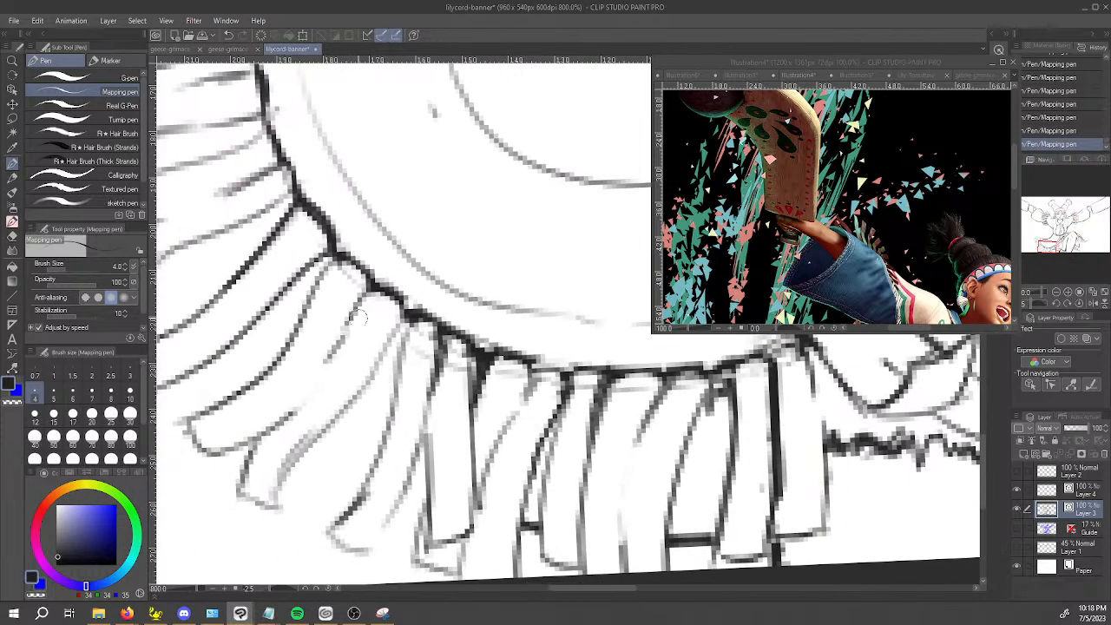
mouse_move(357, 315)
mouse_down()
mouse_move(368, 293)
mouse_move(458, 403)
mouse_up()
key(space)
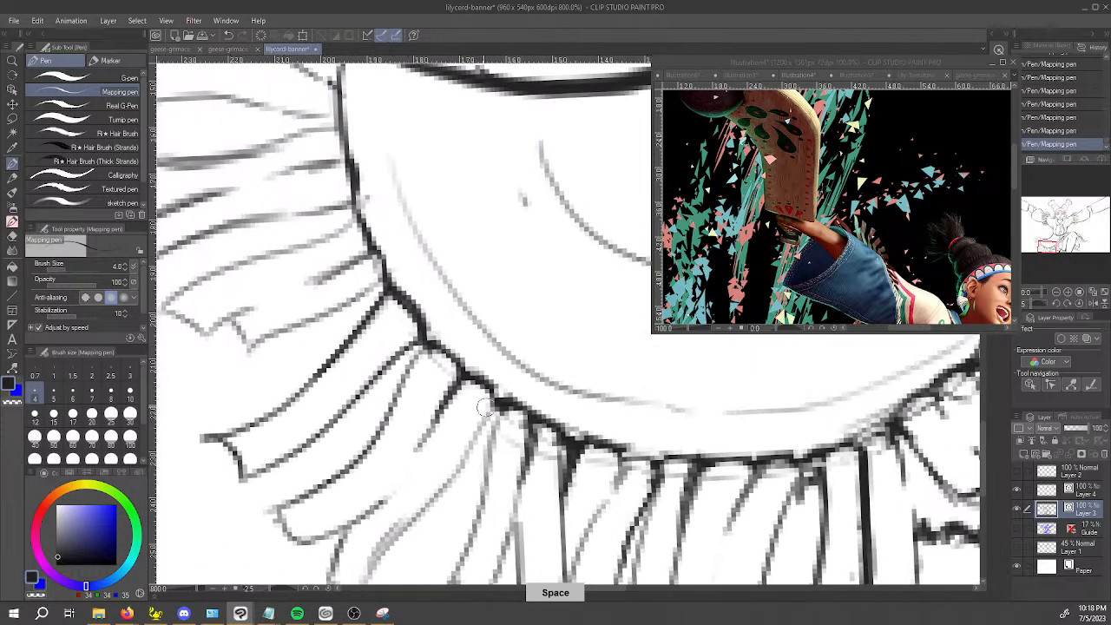
mouse_move(337, 269)
mouse_down()
mouse_move(370, 242)
mouse_move(338, 270)
mouse_up()
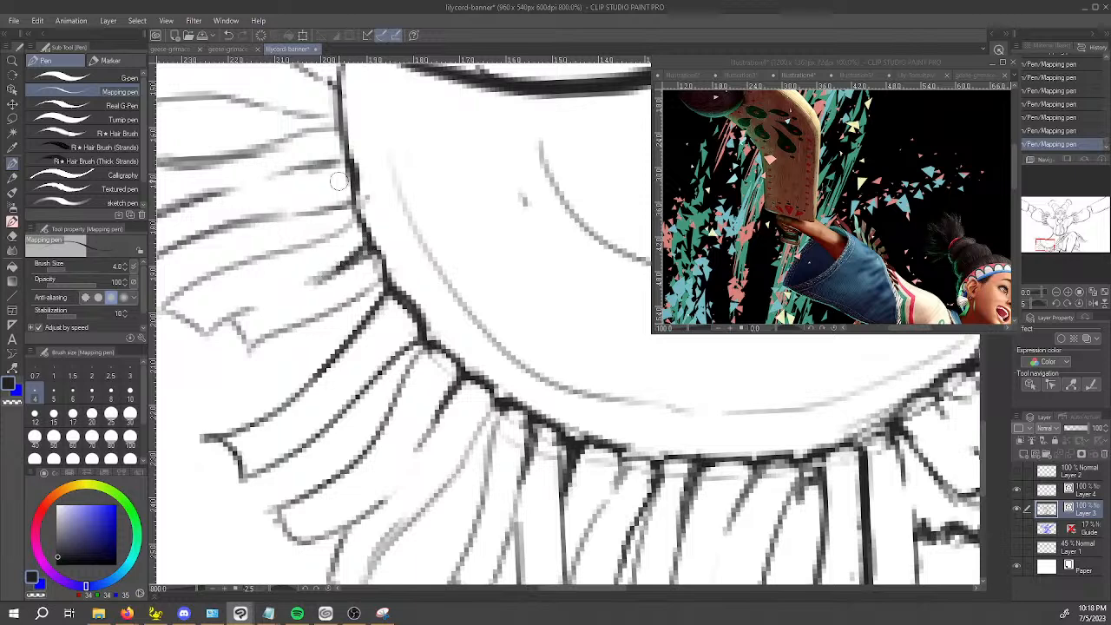
mouse_move(293, 164)
mouse_down()
mouse_move(341, 158)
mouse_move(277, 174)
mouse_up()
key(space)
mouse_move(390, 299)
mouse_down()
mouse_move(501, 417)
mouse_move(485, 360)
mouse_up()
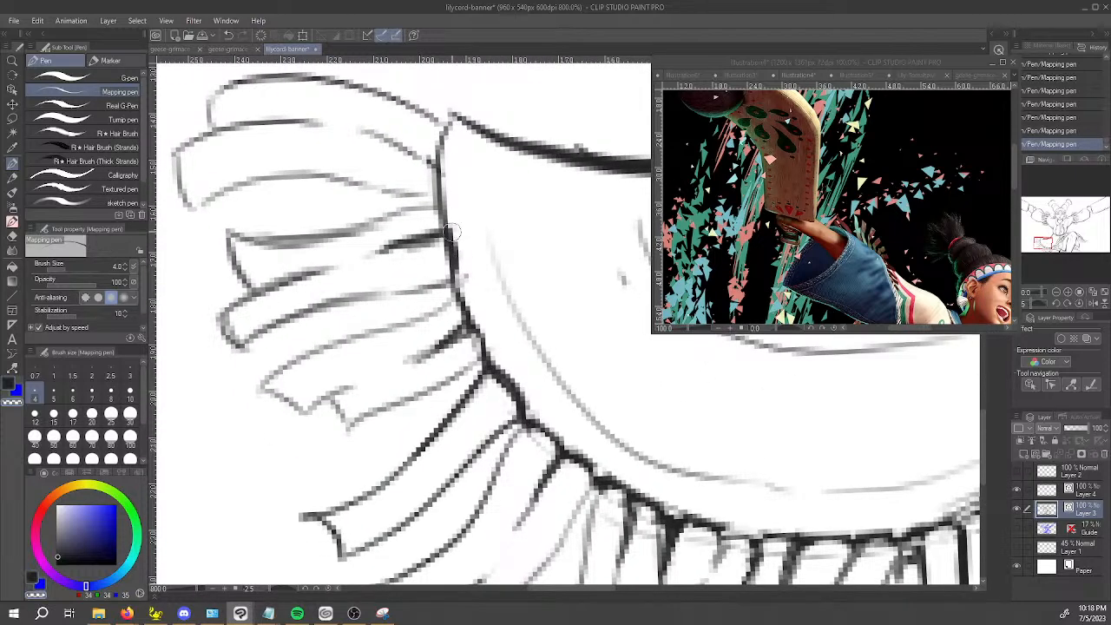
Thicken the upper end of the fringe seam near the cloth's corner with ink and save the file.
key(c)
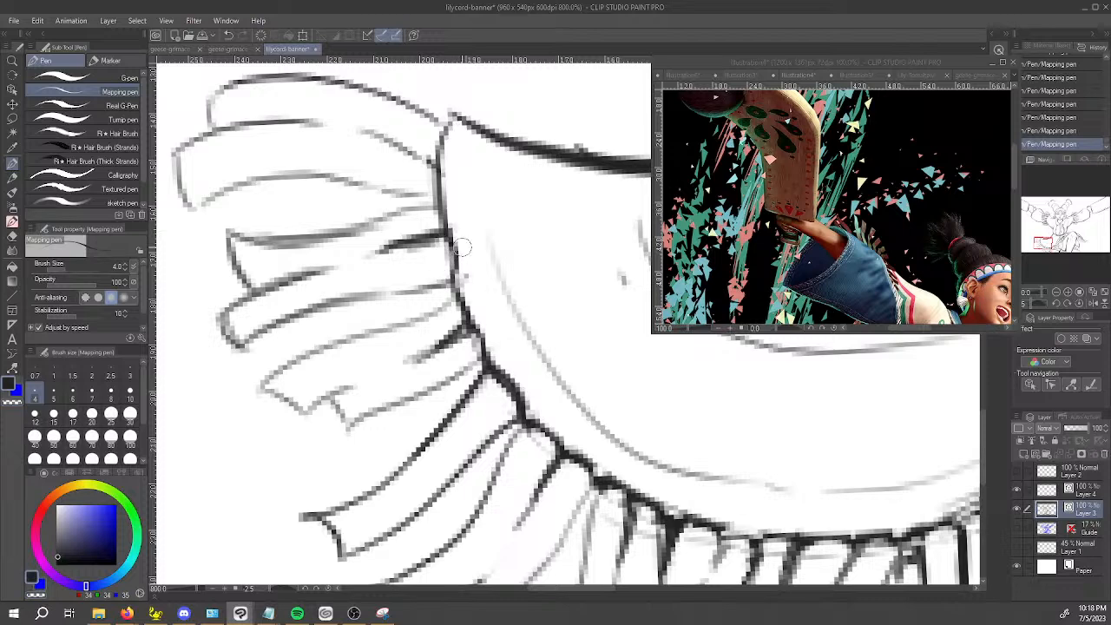
mouse_move(436, 162)
mouse_down()
mouse_move(442, 206)
mouse_move(437, 157)
mouse_move(449, 124)
mouse_up()
key(ctrl+z)
key(ctrl+s)
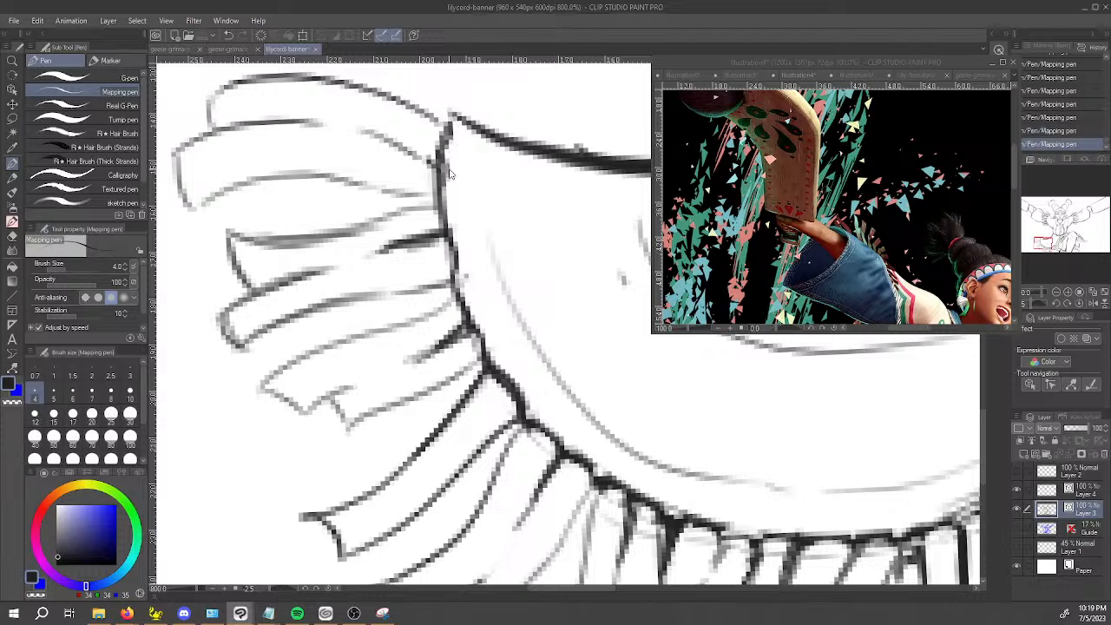
Trim the curved seam along the large cloth's bottom fringe using the transparent color.
scroll(456, 198, down, 4)
key(space)
drag(733, 439, 353, 328)
scroll(354, 328, up, 4)
key(space)
drag(259, 282, 300, 294)
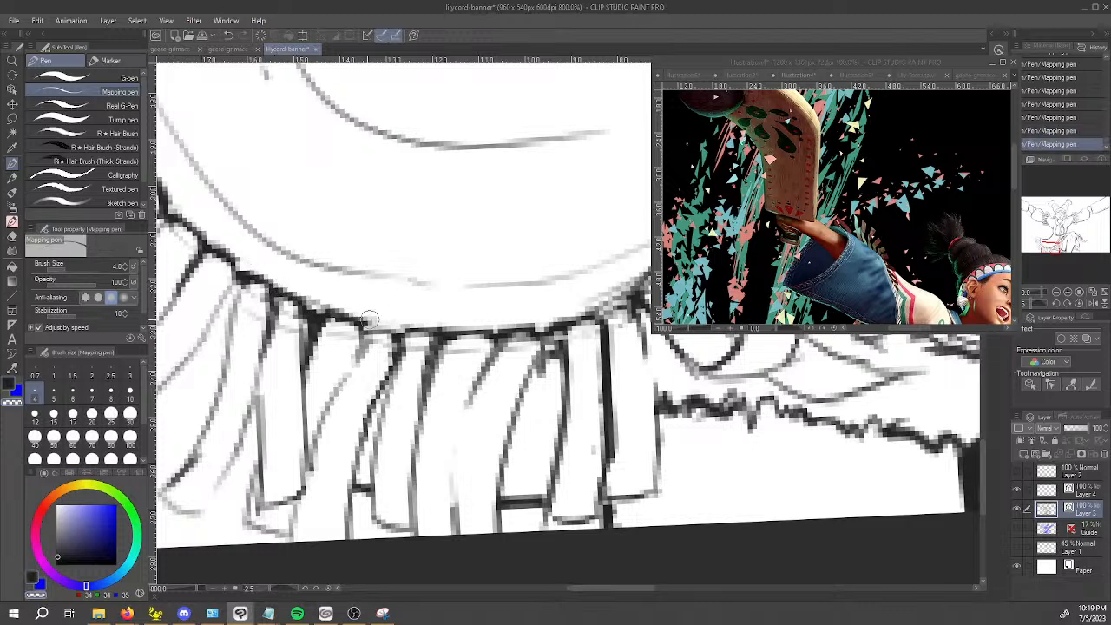
key(space)
drag(254, 278, 338, 254)
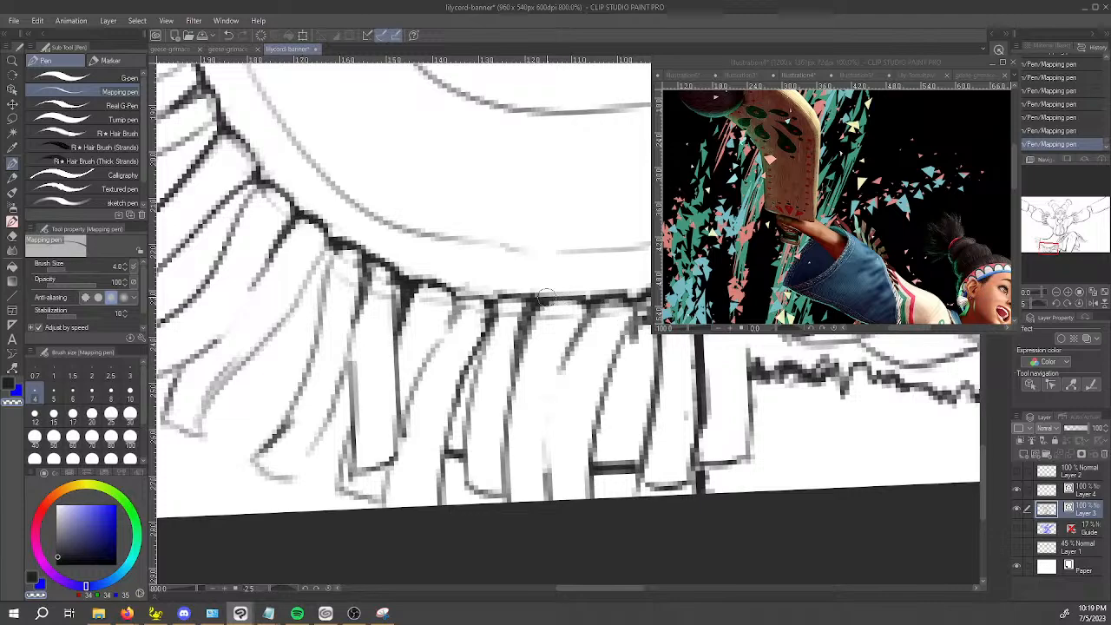
Rotate the canvas to -80 degrees and thin the fringe seam near the knotted sash with the transparent color.
drag(537, 405, 715, 342)
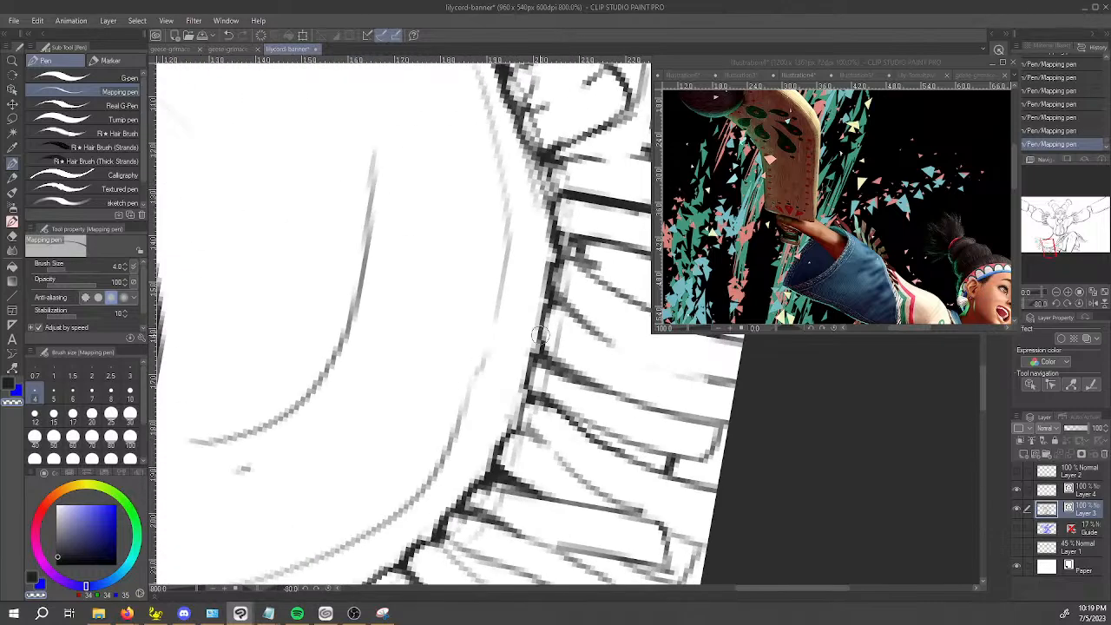
drag(548, 287, 550, 198)
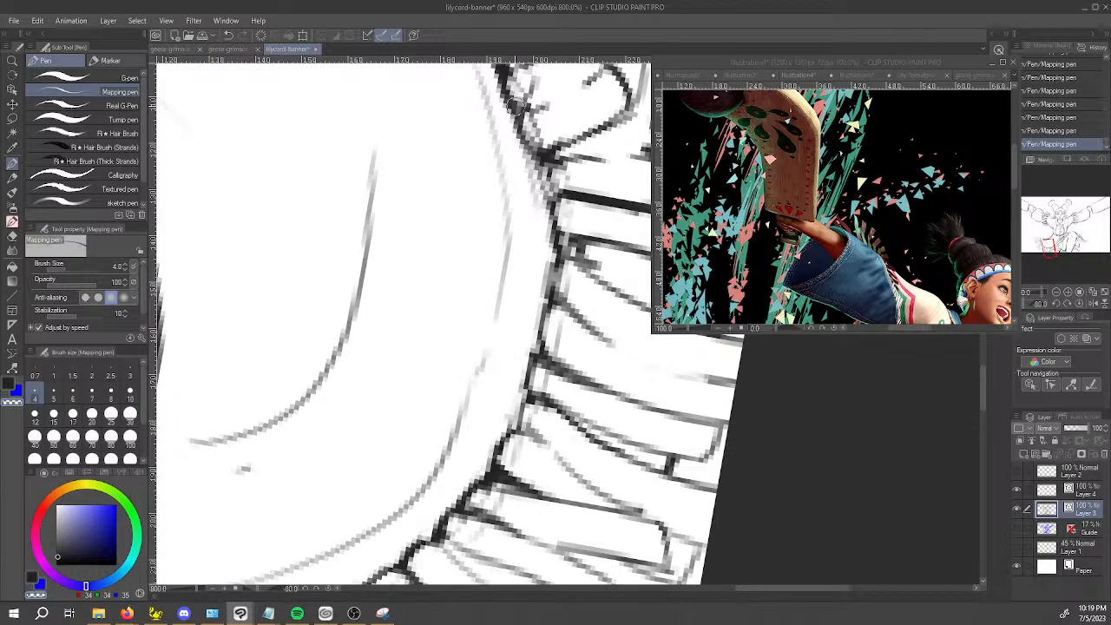
drag(645, 435, 585, 571)
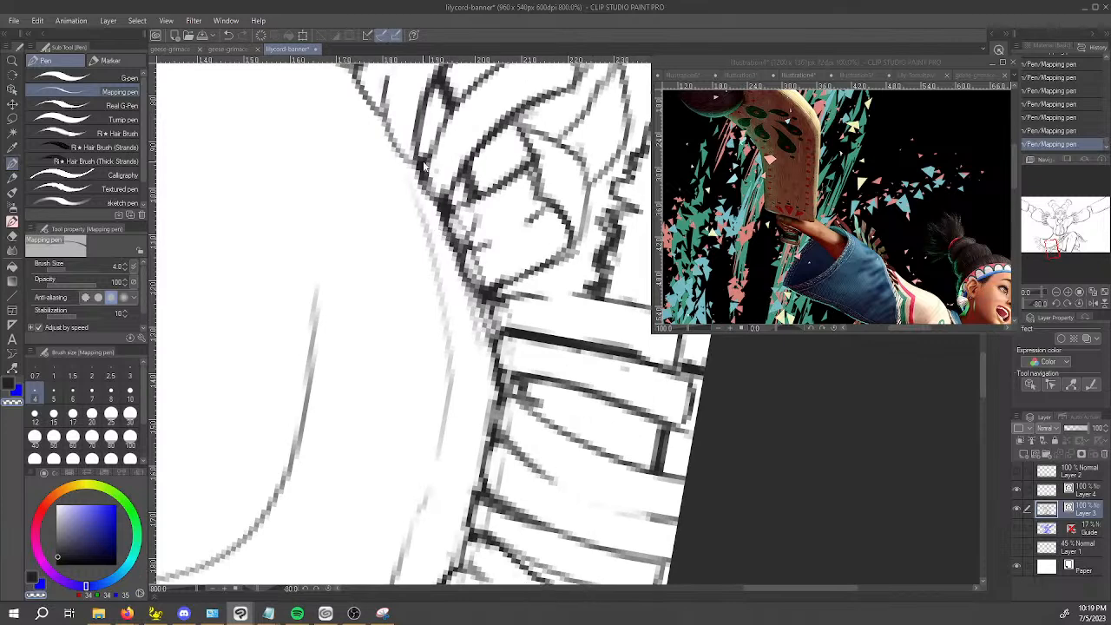
scroll(422, 162, down, 5)
drag(509, 398, 558, 506)
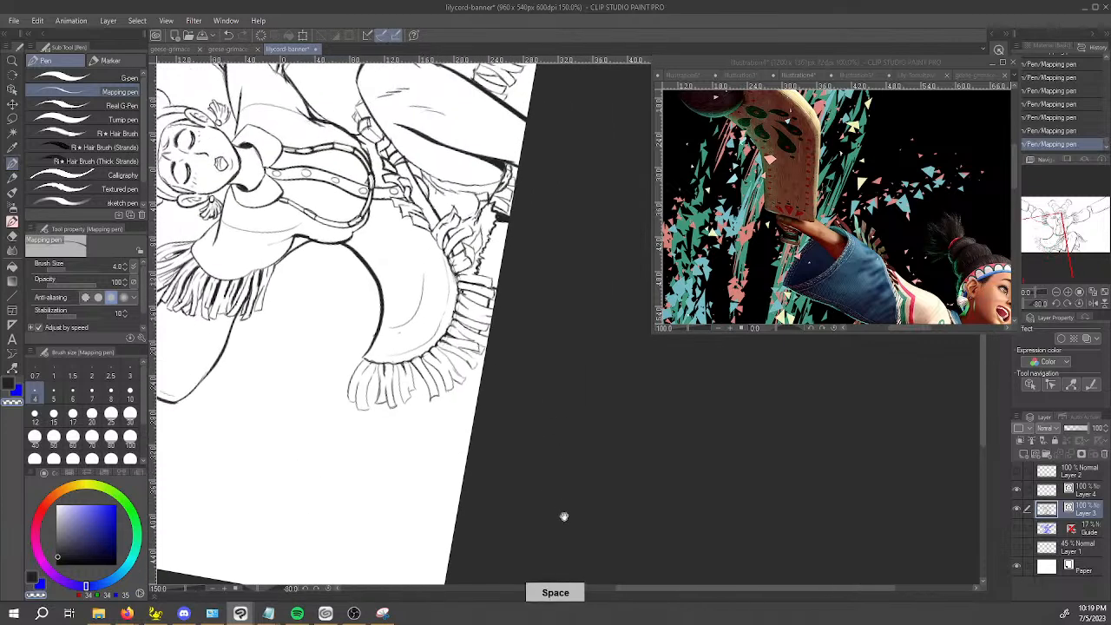
Thin the large cloth's curved upper edge line using Adjust line width in Narrow mode at 1.0.
key(y)
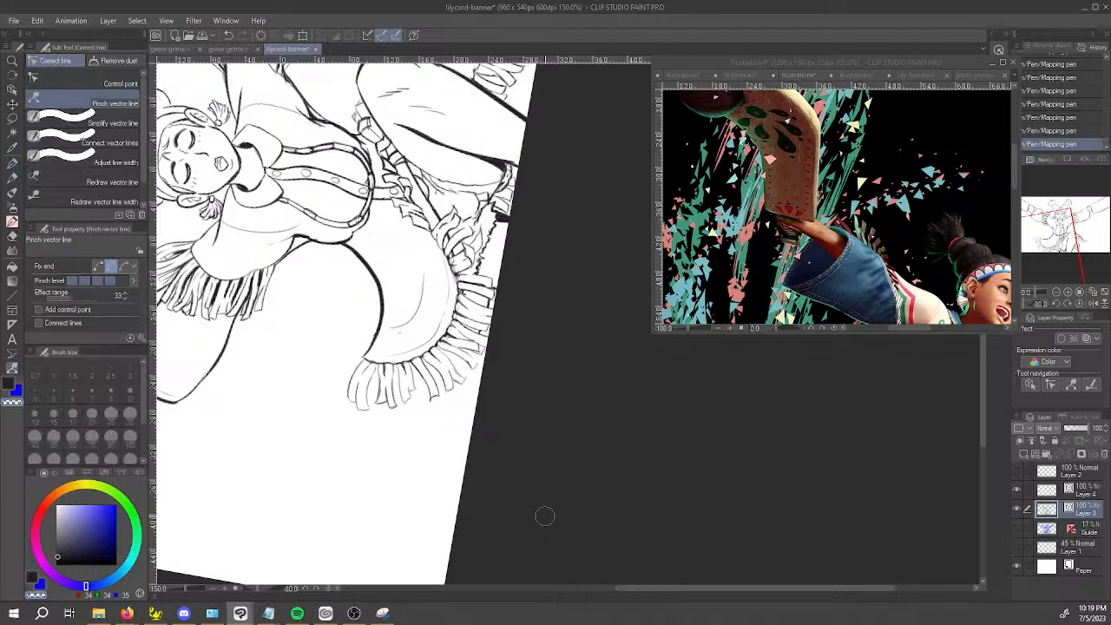
click(87, 161)
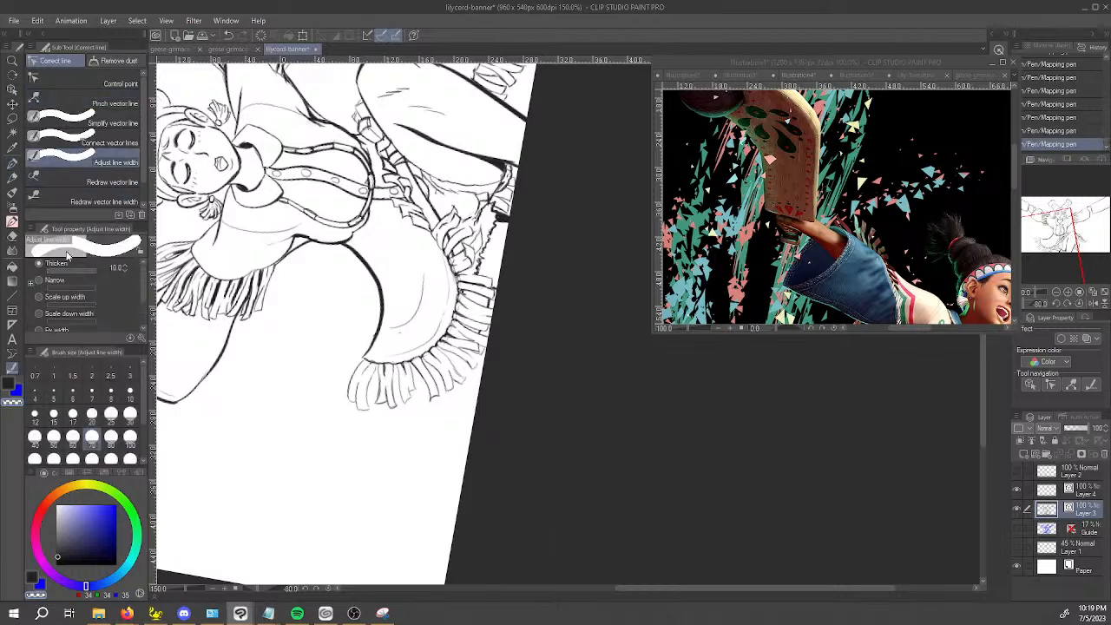
click(41, 281)
drag(356, 247, 367, 277)
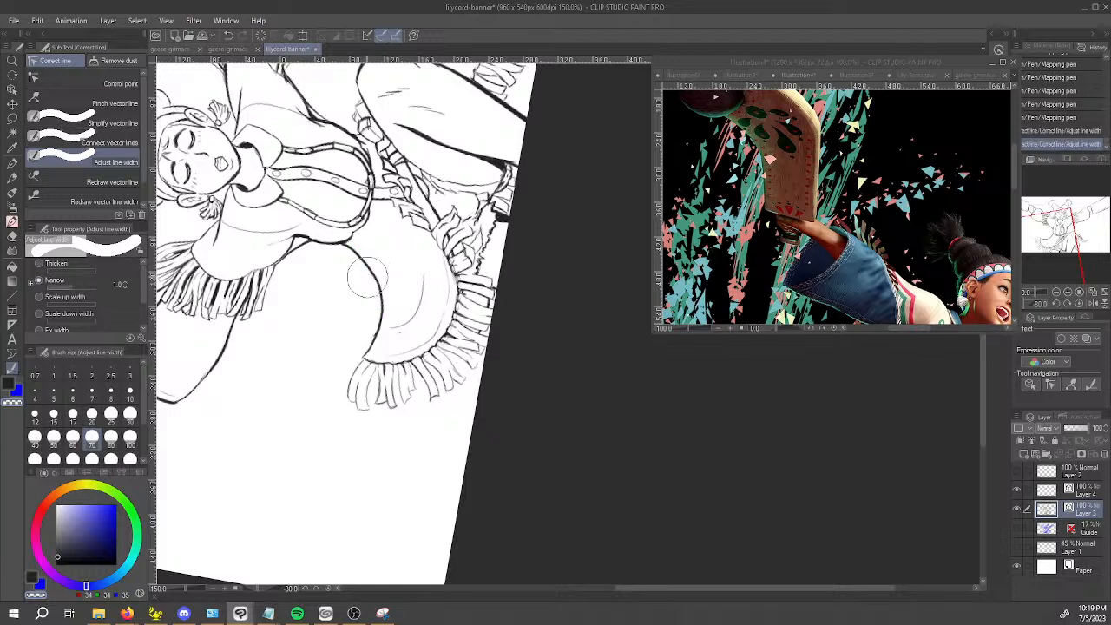
Erase stray line work on the lower part of the cloth's curved edge with the Vector eraser and undo the last erasure.
key(e)
click(374, 334)
click(376, 337)
key(ctrl+z)
scroll(383, 345, up, 4)
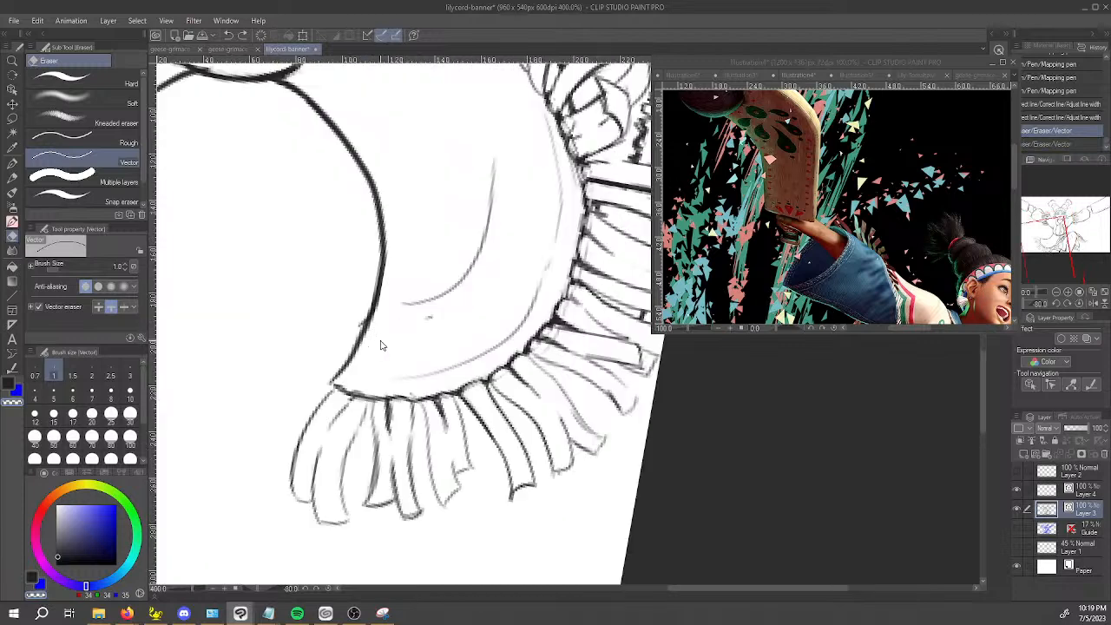
key(ctrl+y)
key(ctrl+z)
Clean the small bump on the lower part of the cloth's curved edge with the Mapping pen in transparent color and save the file.
key(p)
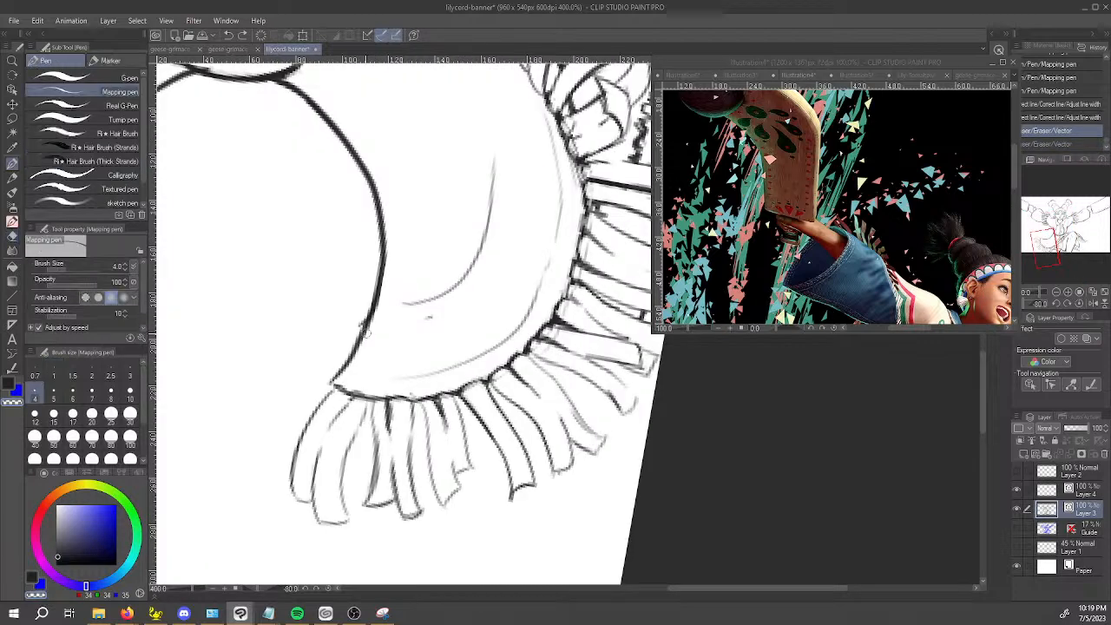
key(x)
key(c)
drag(370, 297, 376, 273)
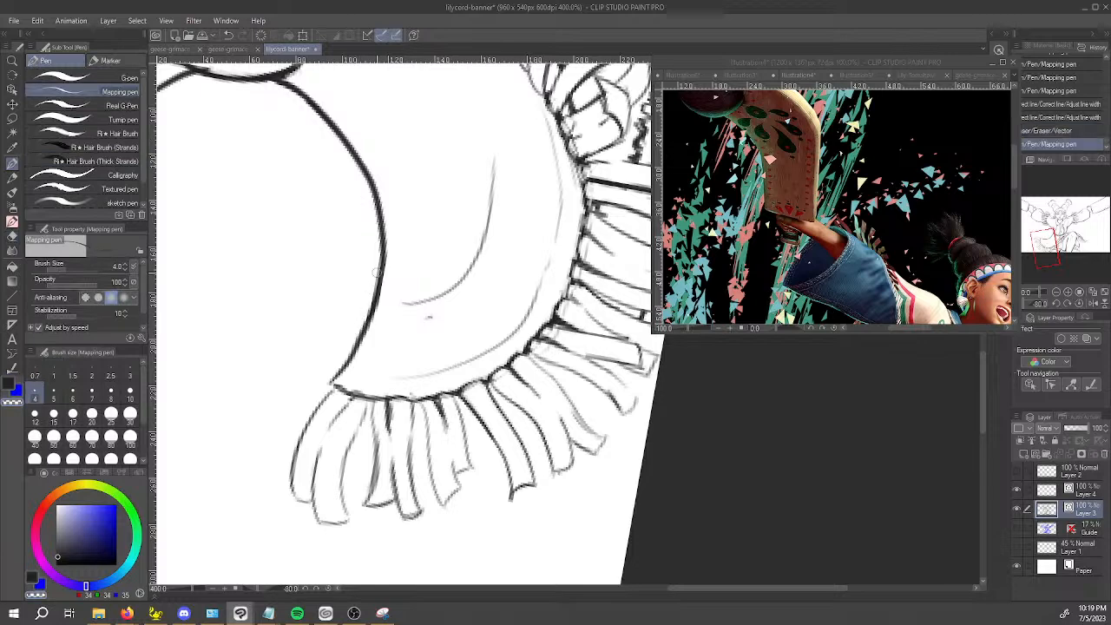
scroll(430, 316, down, 5)
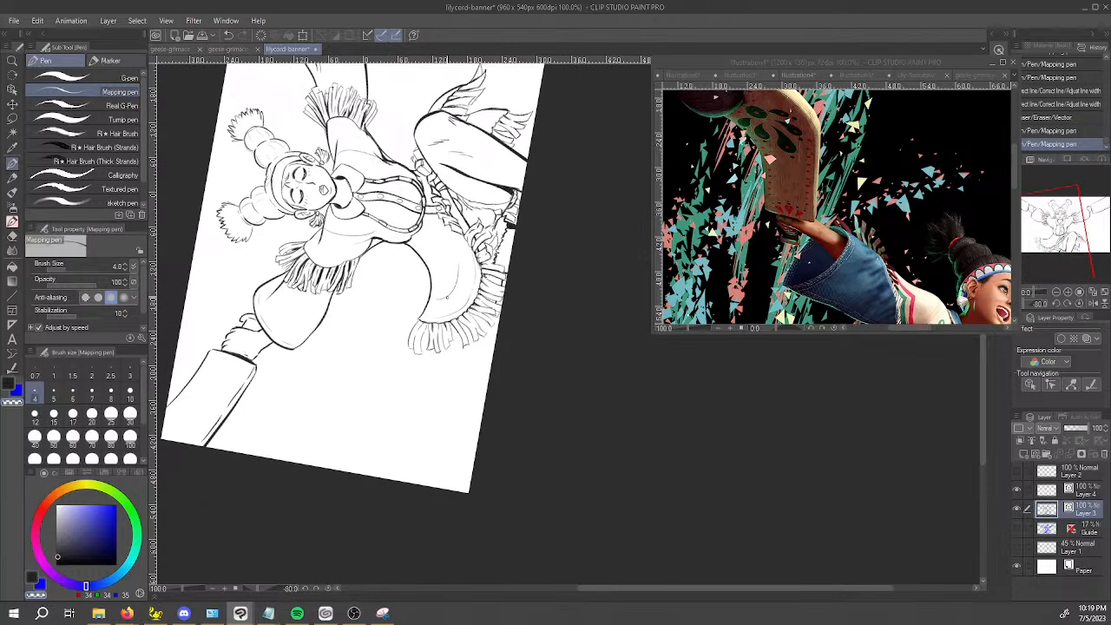
key(ctrl+s)
Reset the canvas rotation to 0 degrees and bring the whole character into view.
click(1079, 304)
key(space)
drag(821, 422, 513, 563)
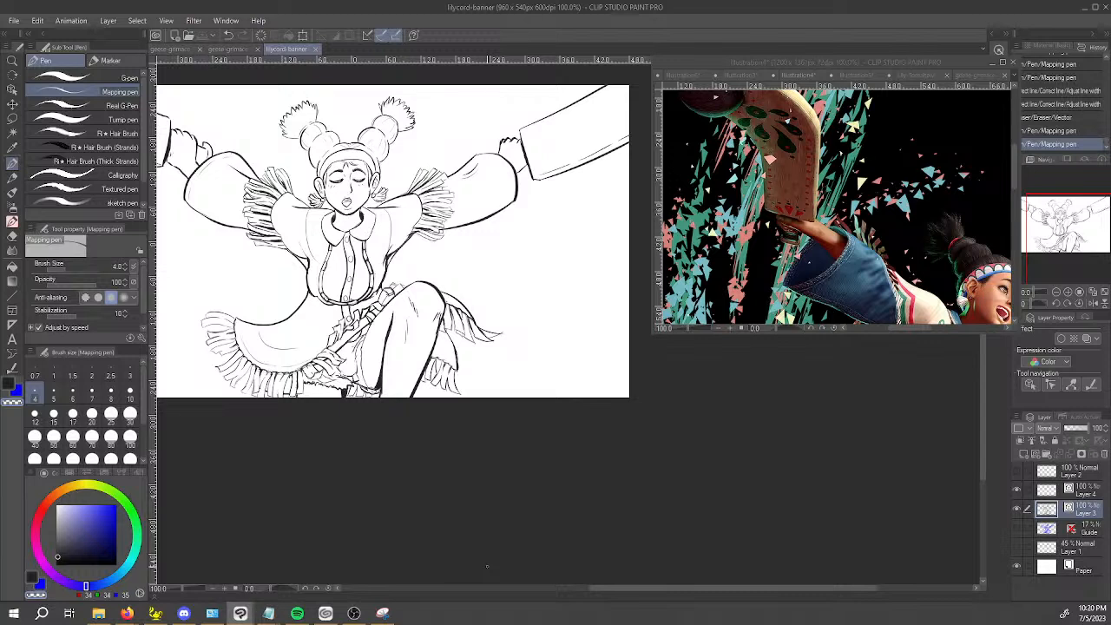
drag(649, 490, 757, 558)
drag(645, 382, 624, 427)
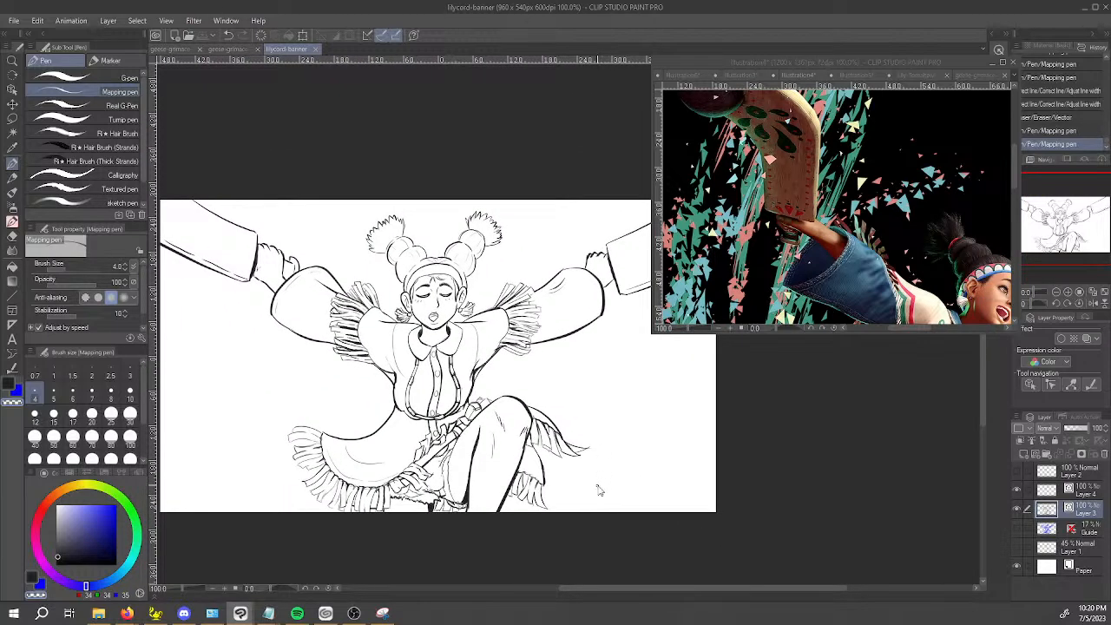
Trim the thick knuckle outlines of the hand on the viewer's right with the transparent color.
scroll(597, 485, up, 1)
drag(636, 328, 596, 501)
scroll(585, 459, up, 1)
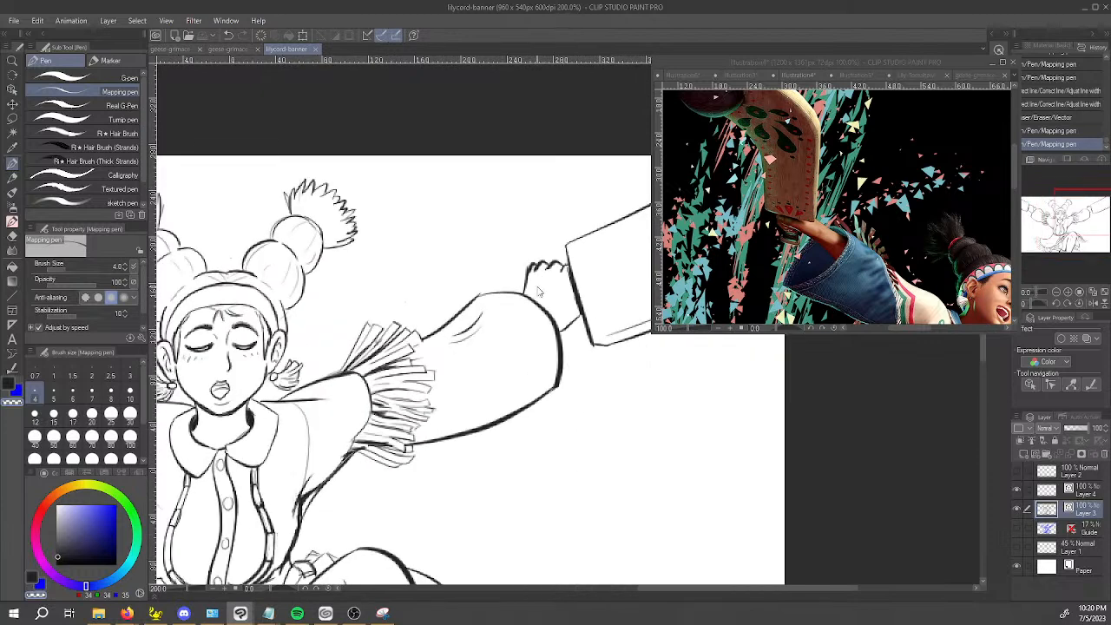
scroll(537, 306, up, 2)
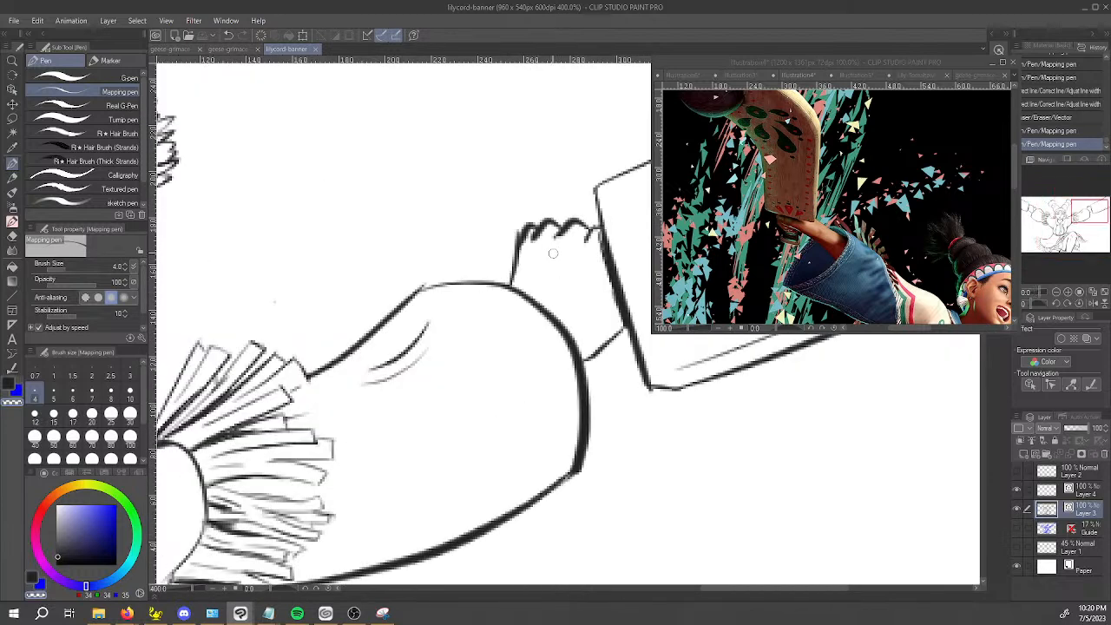
mouse_move(536, 244)
mouse_down()
mouse_move(549, 222)
mouse_move(564, 235)
mouse_move(558, 243)
mouse_move(531, 224)
mouse_up()
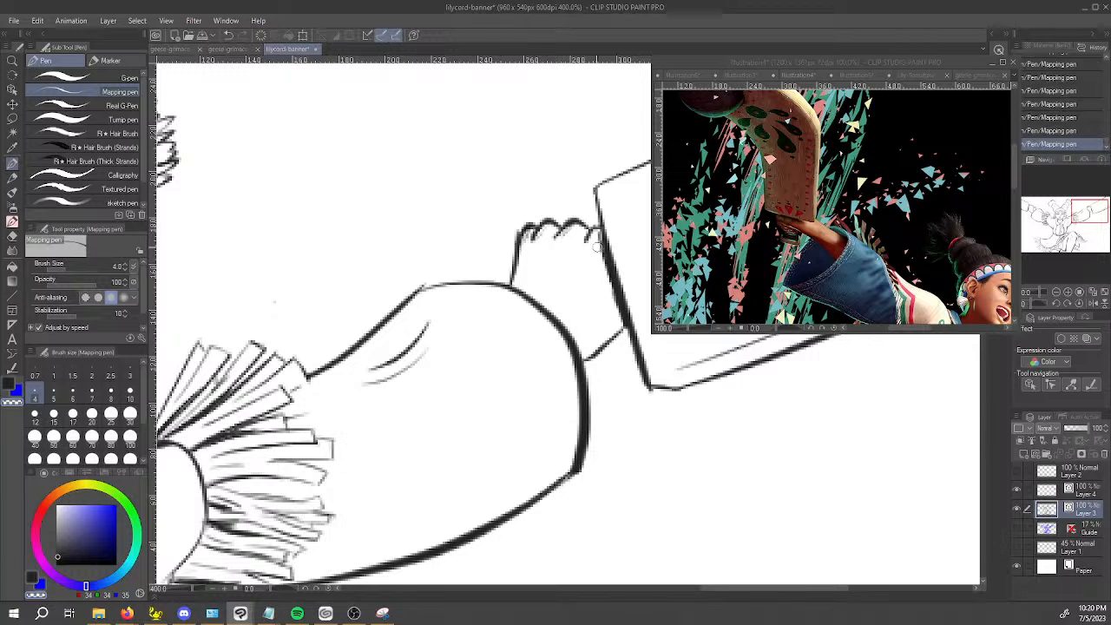
Ink an extra short strand at the upper inner end of the shoulder fringe on the viewer's right.
drag(576, 224, 556, 476)
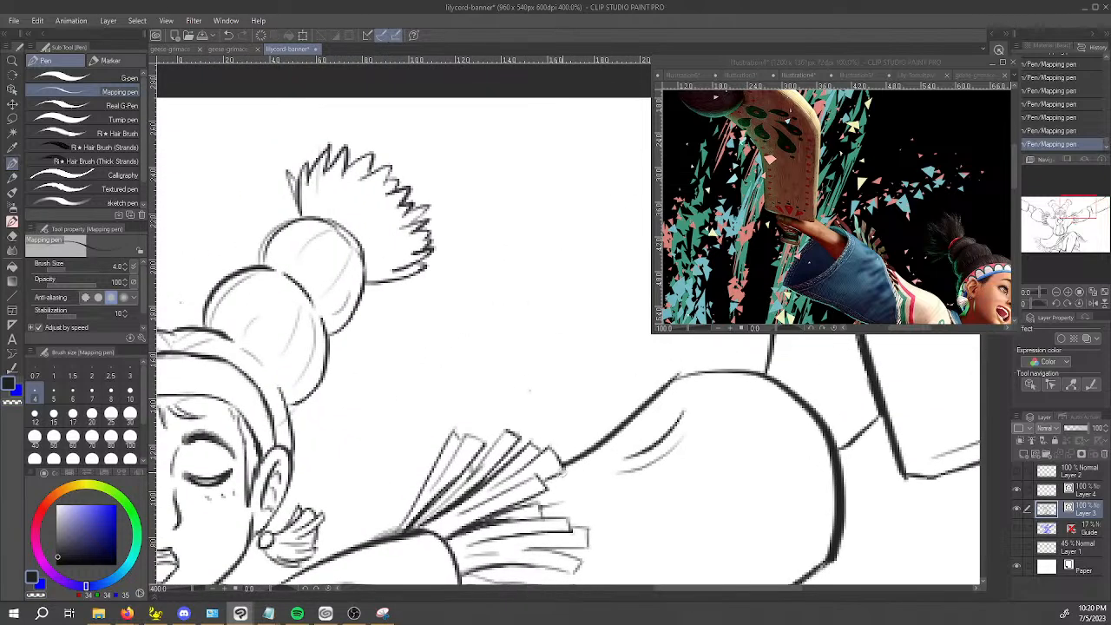
drag(400, 532, 448, 447)
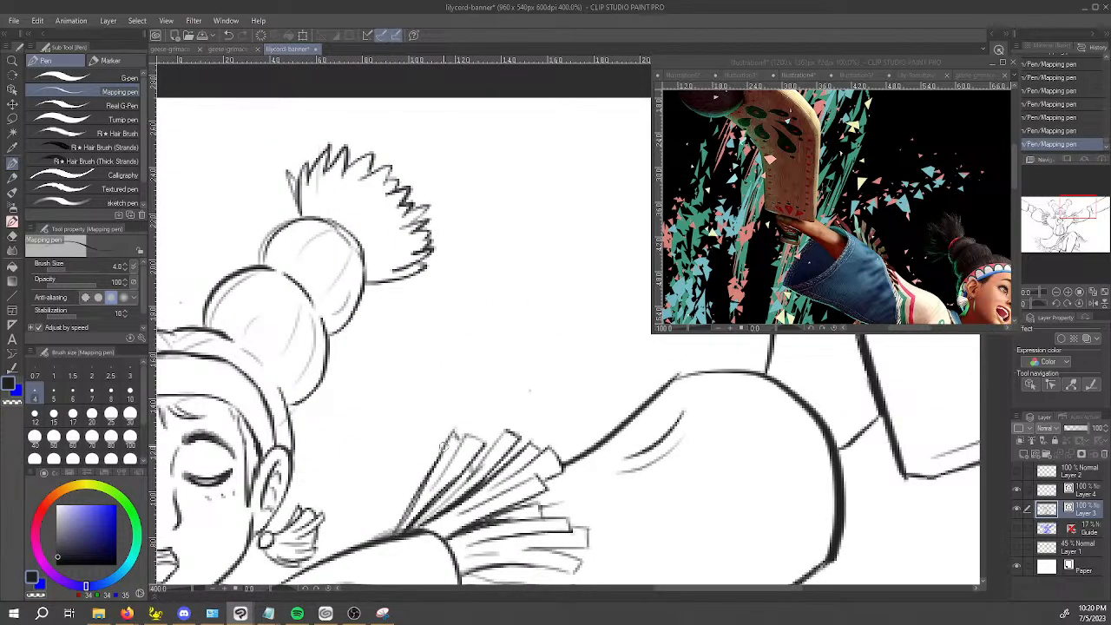
key(ctrl+z)
drag(438, 446, 415, 507)
drag(431, 445, 418, 493)
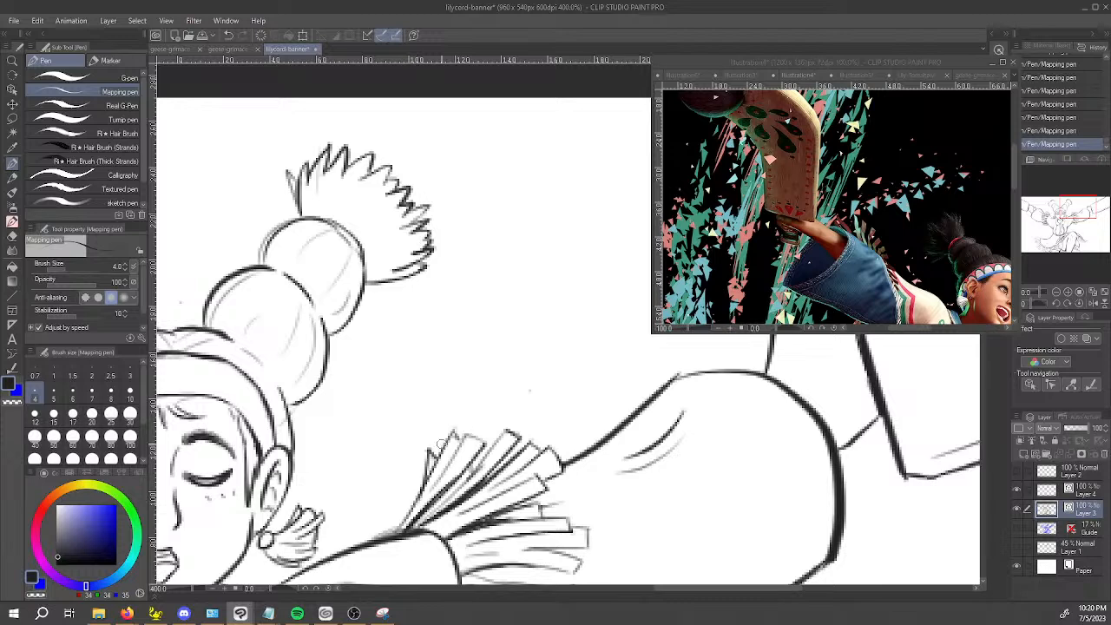
Ink a matching squared strand at the upper inner end of the opposite shoulder's fringe and save the file.
scroll(442, 444, down, 3)
key(space)
drag(558, 495, 632, 485)
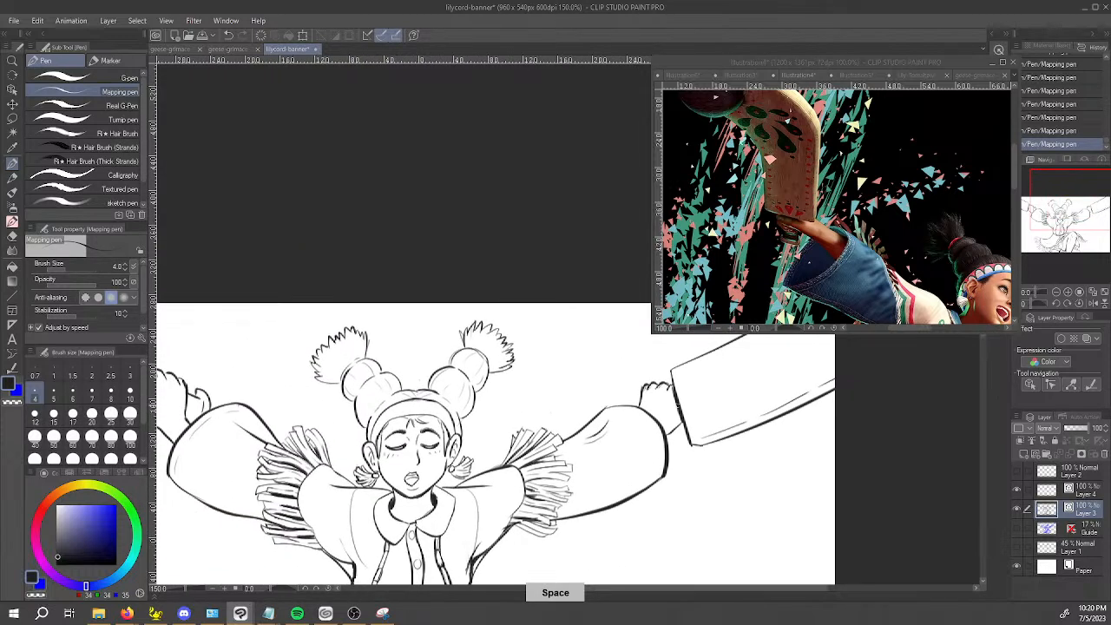
scroll(316, 441, up, 5)
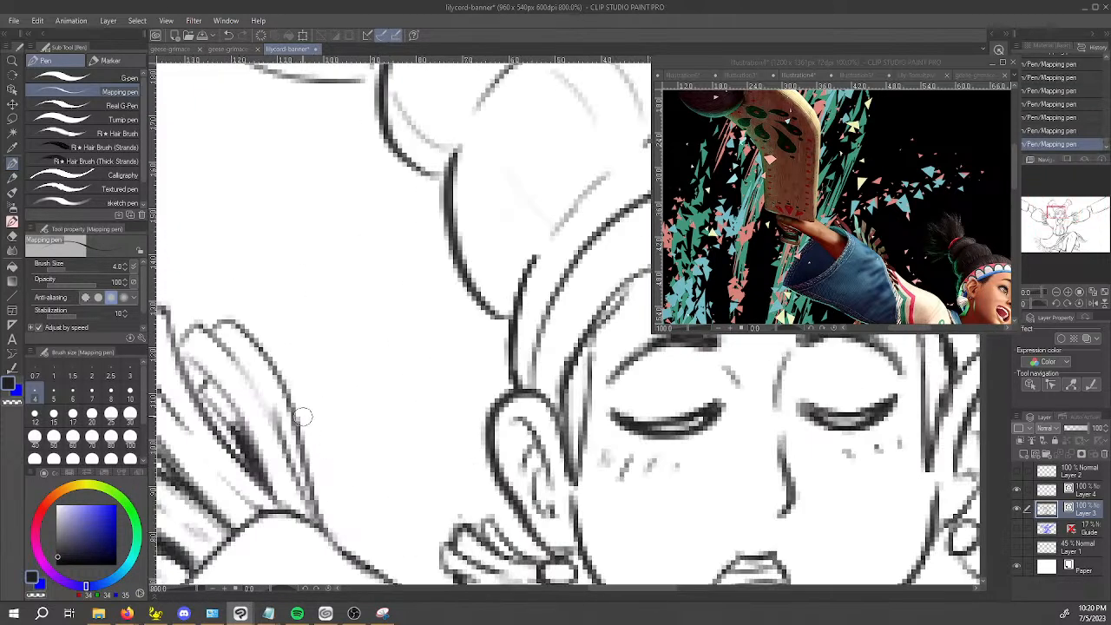
mouse_move(278, 370)
mouse_down()
mouse_move(304, 369)
mouse_move(319, 488)
mouse_up()
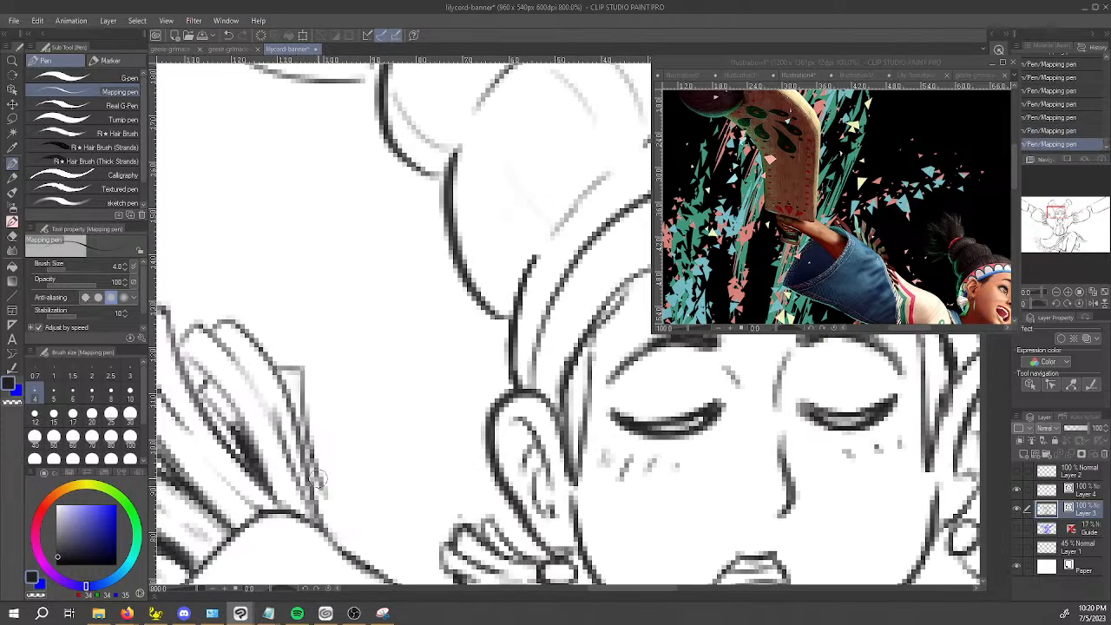
key(ctrl+z)
drag(302, 369, 312, 510)
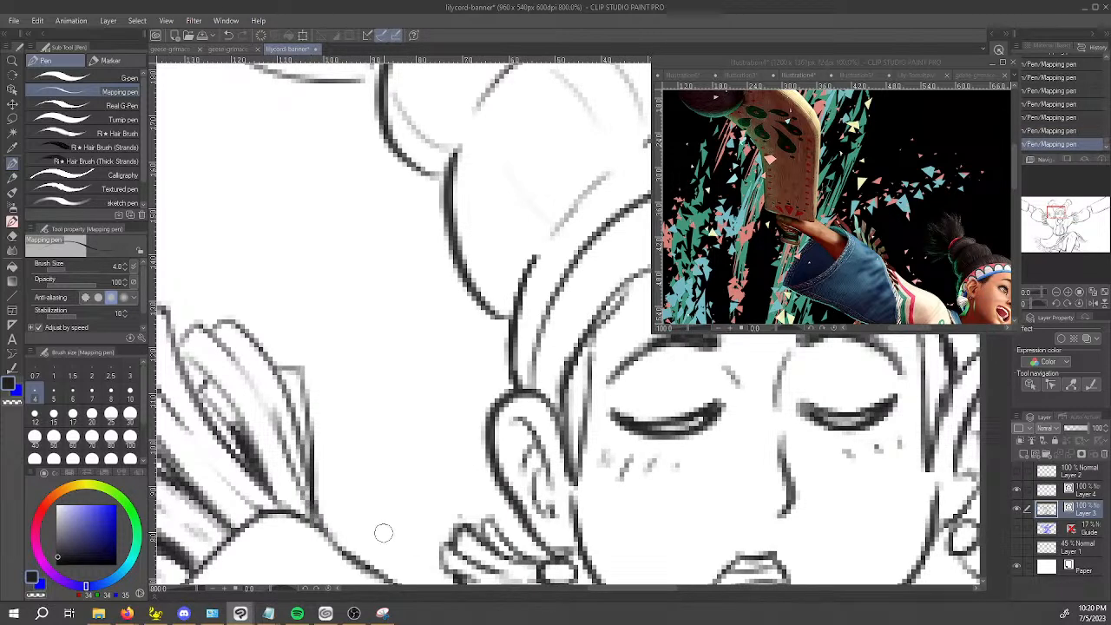
scroll(385, 532, down, 6)
drag(691, 453, 662, 301)
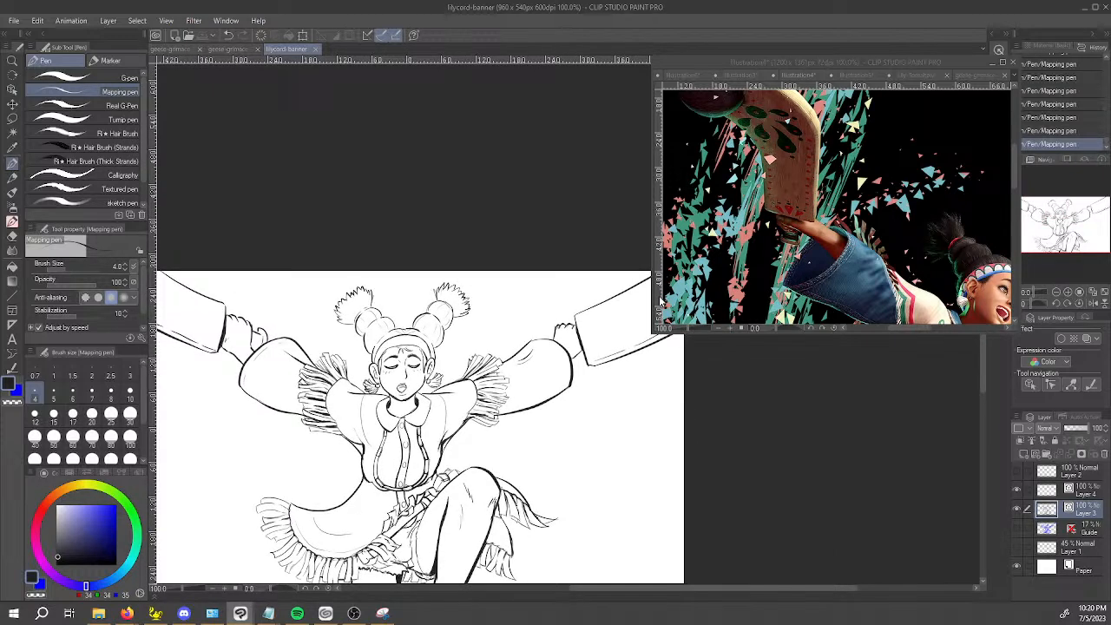
click(355, 615)
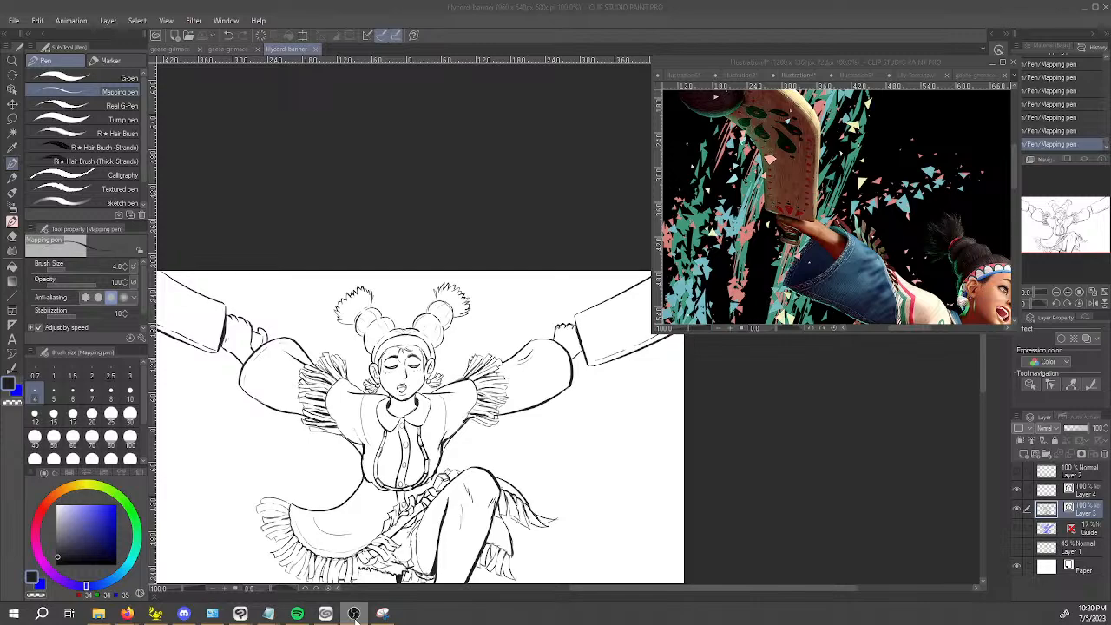
drag(744, 466, 835, 406)
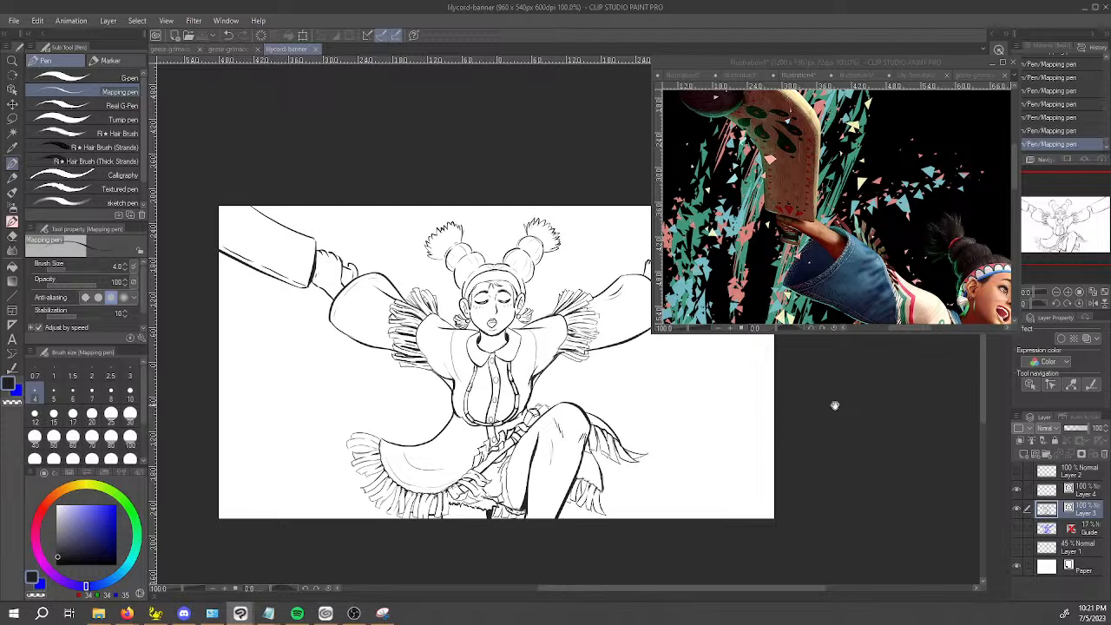
drag(835, 405, 833, 372)
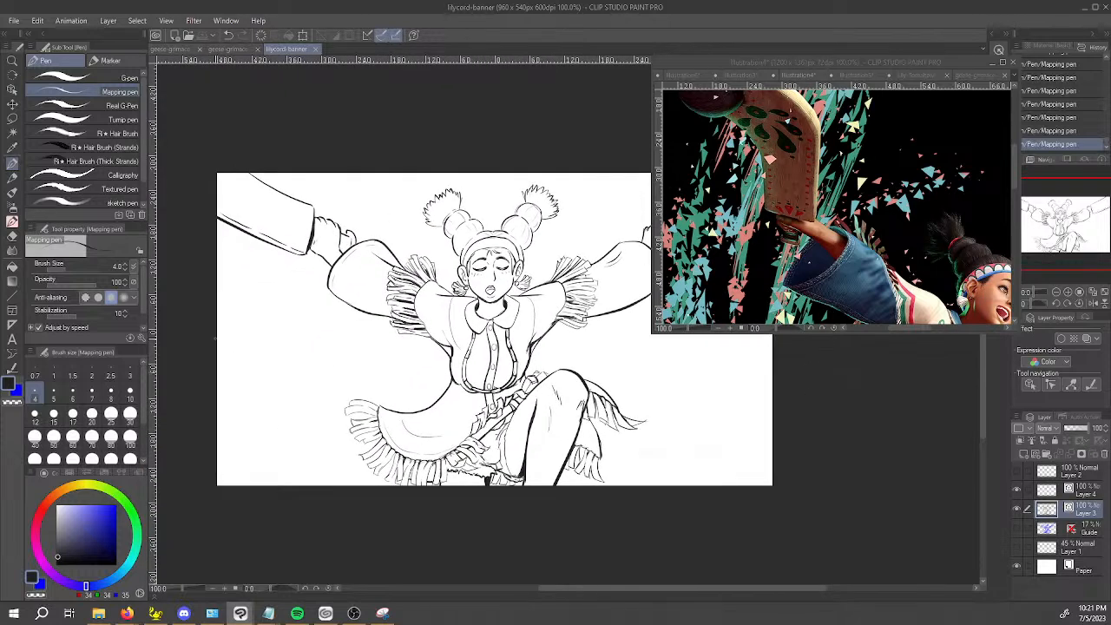